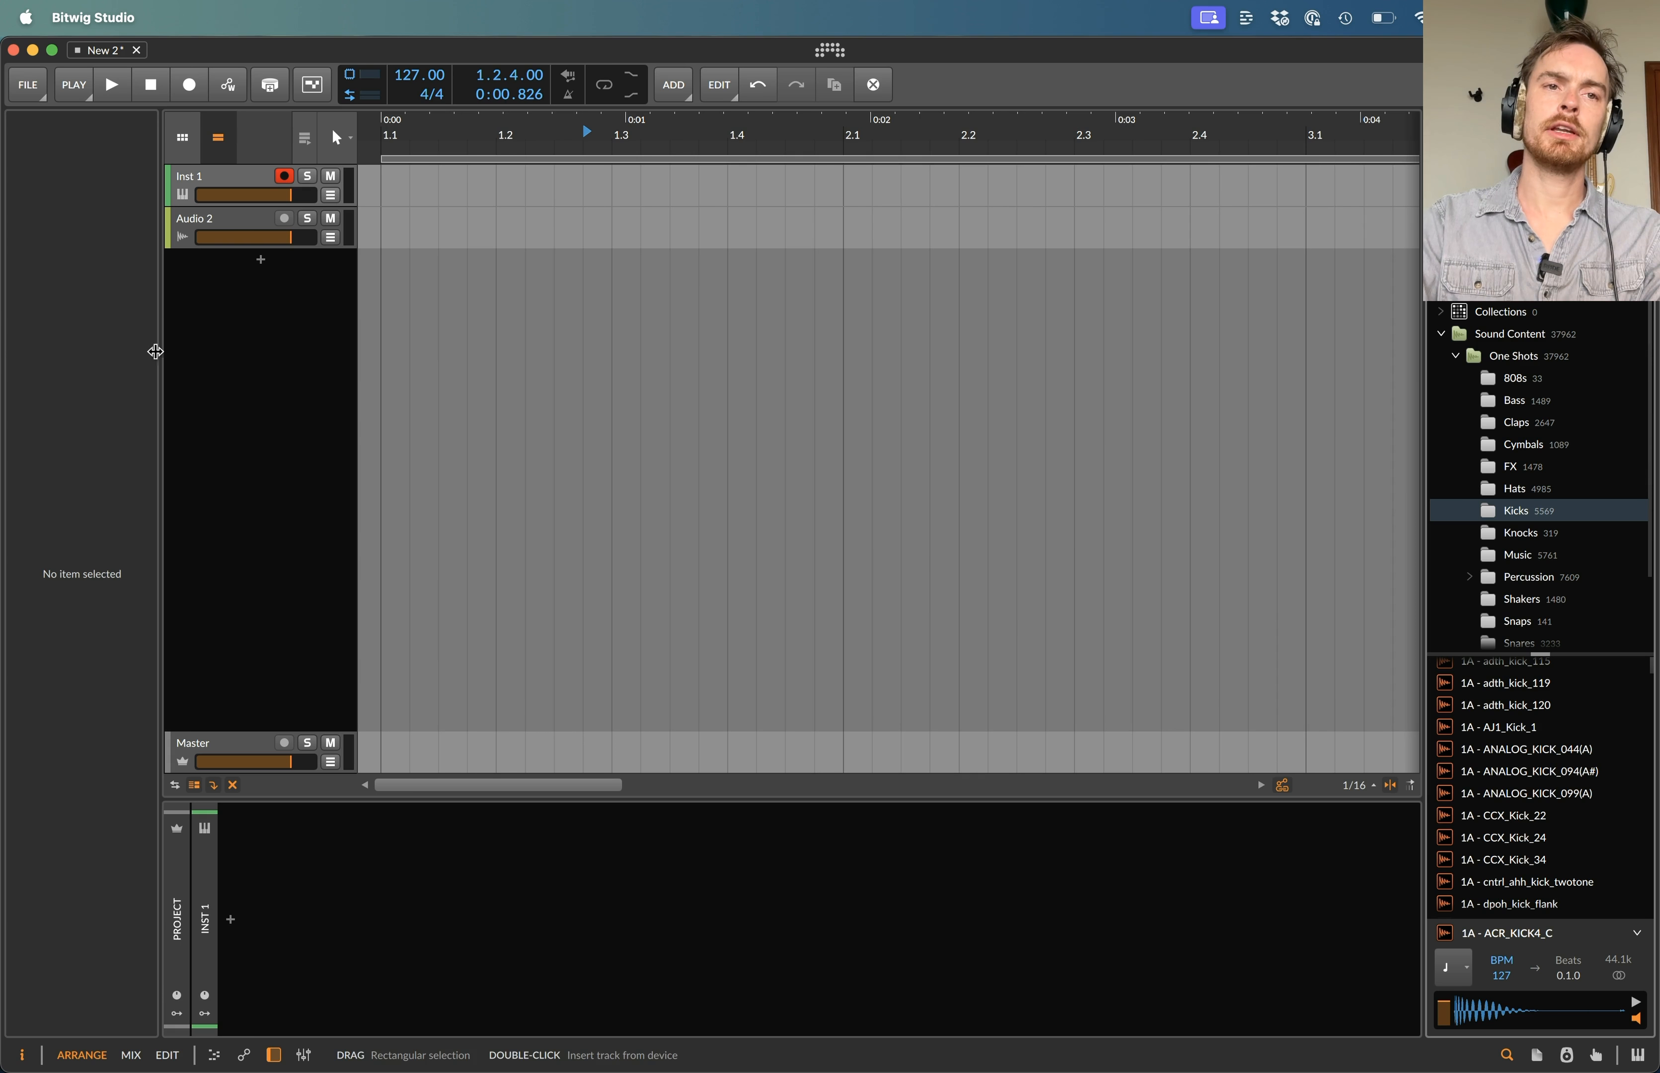
- Show only the clip launcher by hiding the arranger timeline, and delete the Inst 1 track
{"action": "left_click", "coordinate": [185, 140]}
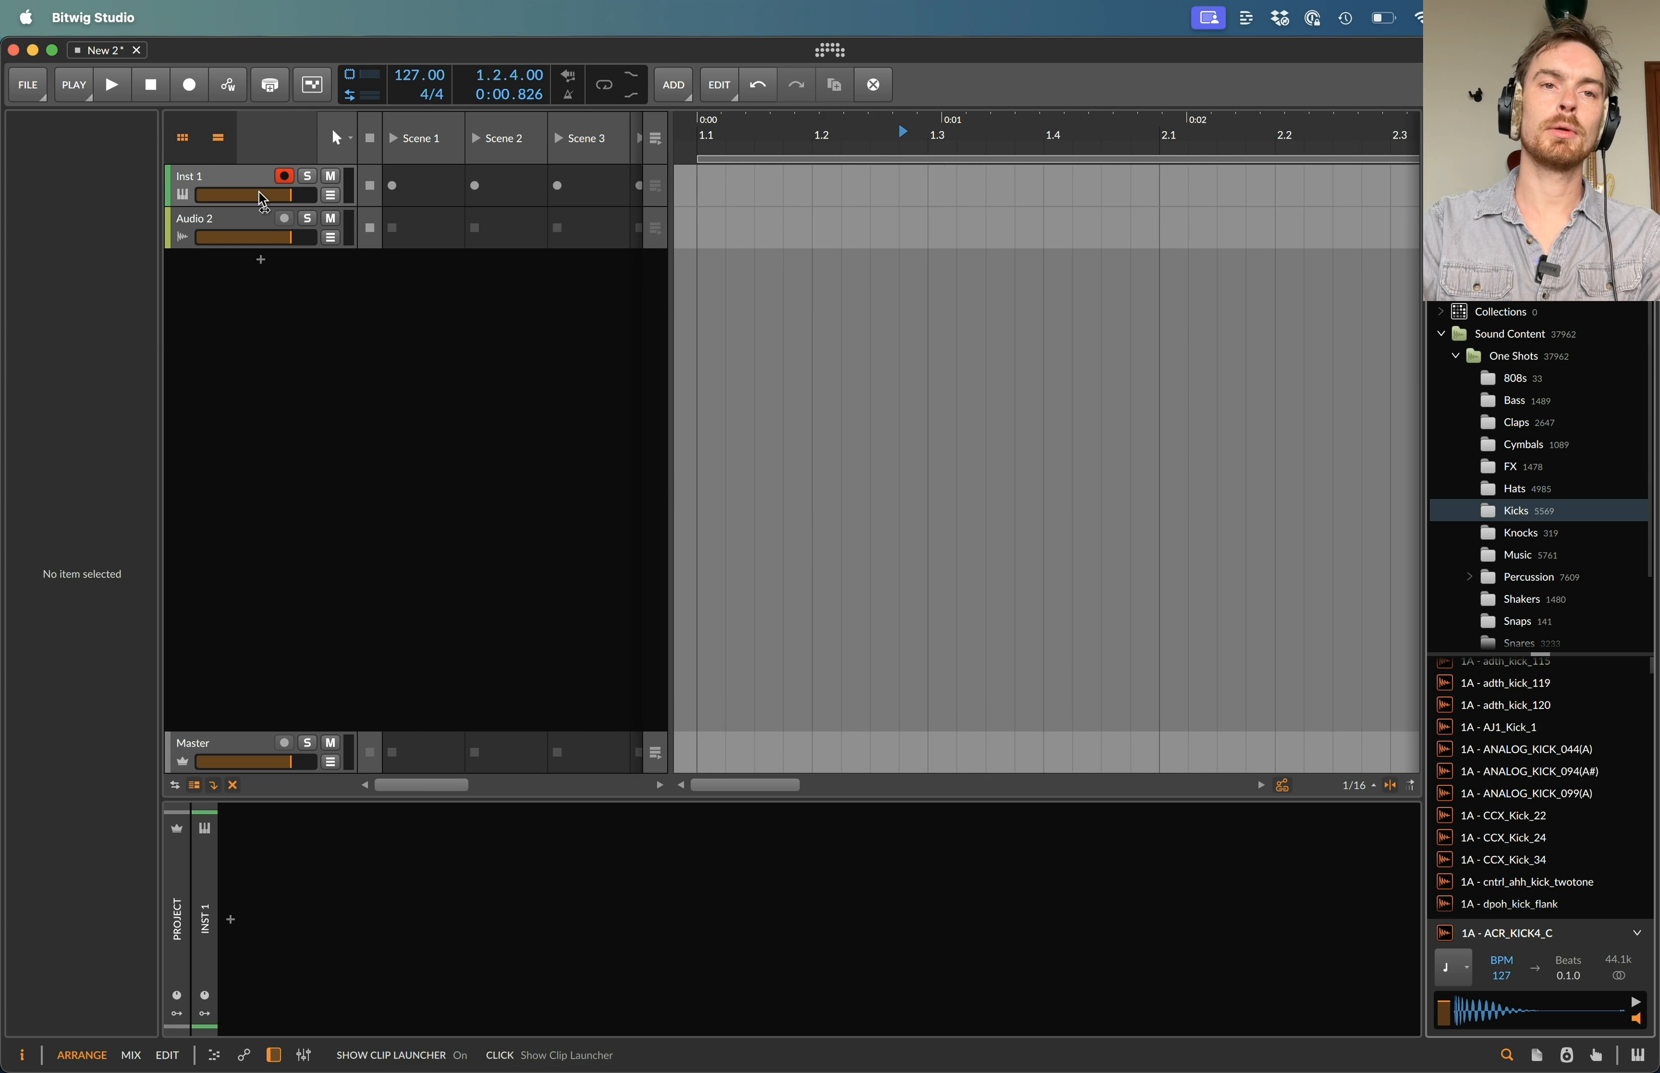
{"action": "key", "text": "Tab"}
{"action": "key", "text": "Tab"}
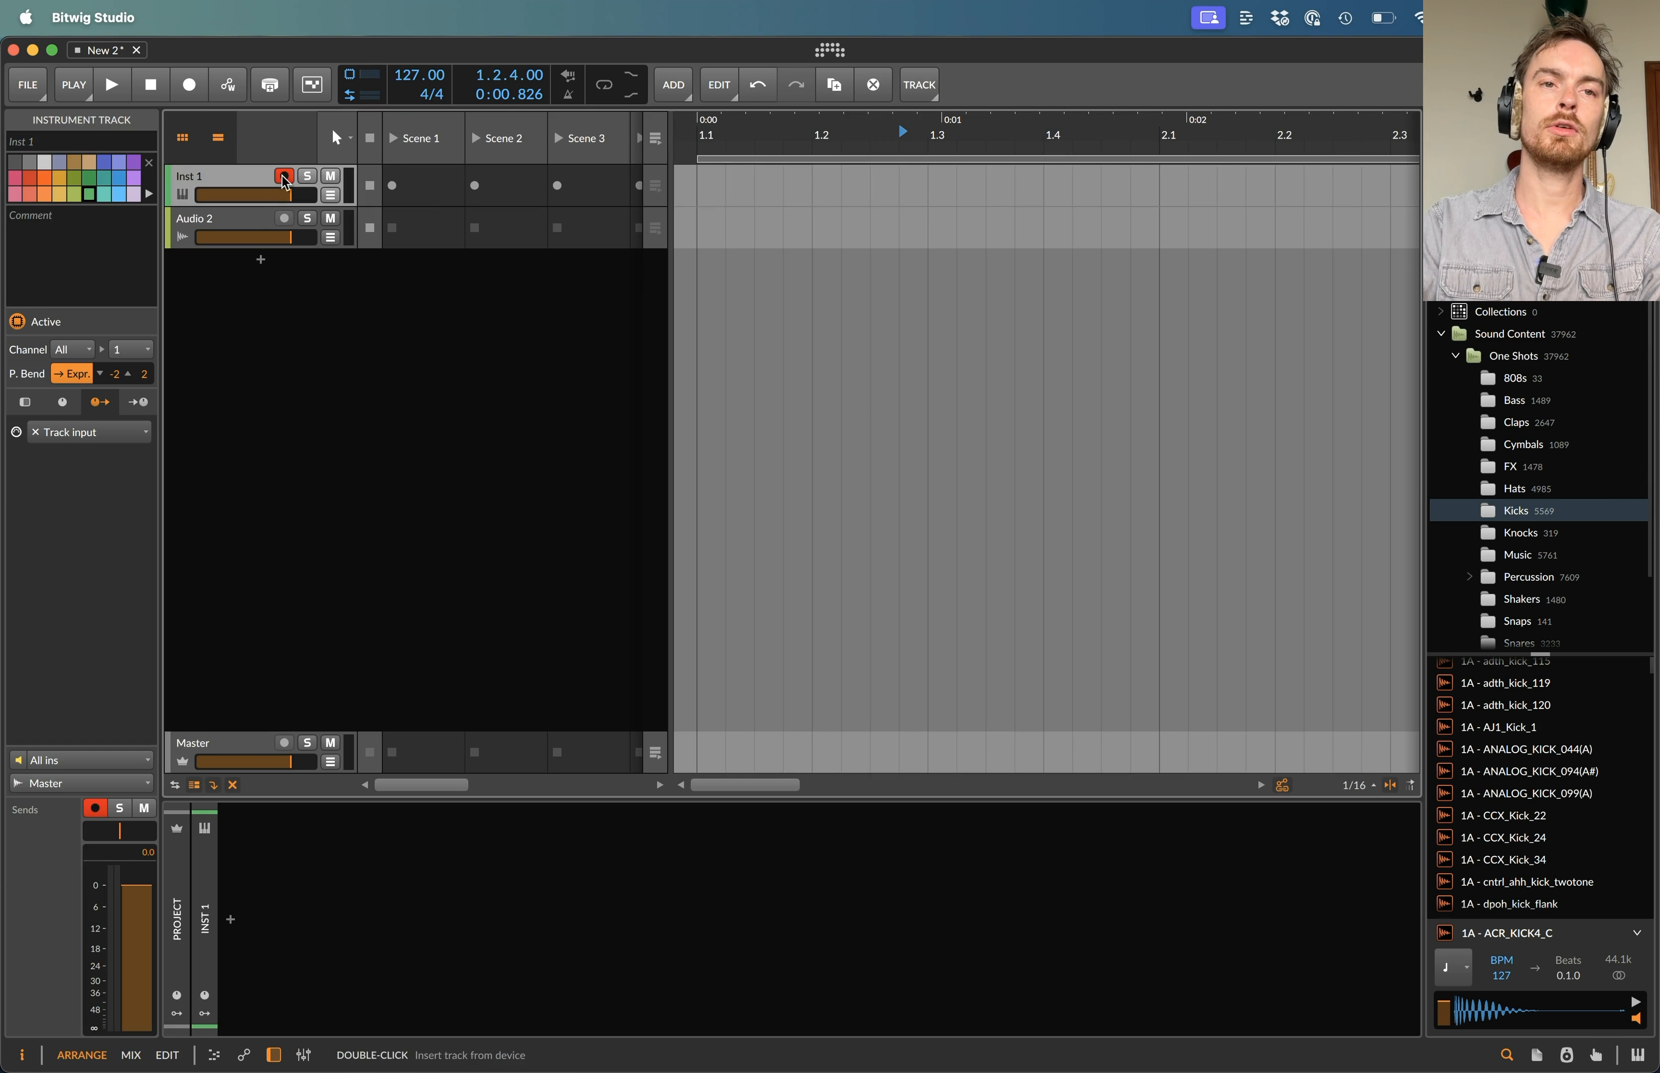
{"action": "left_click", "coordinate": [217, 137]}
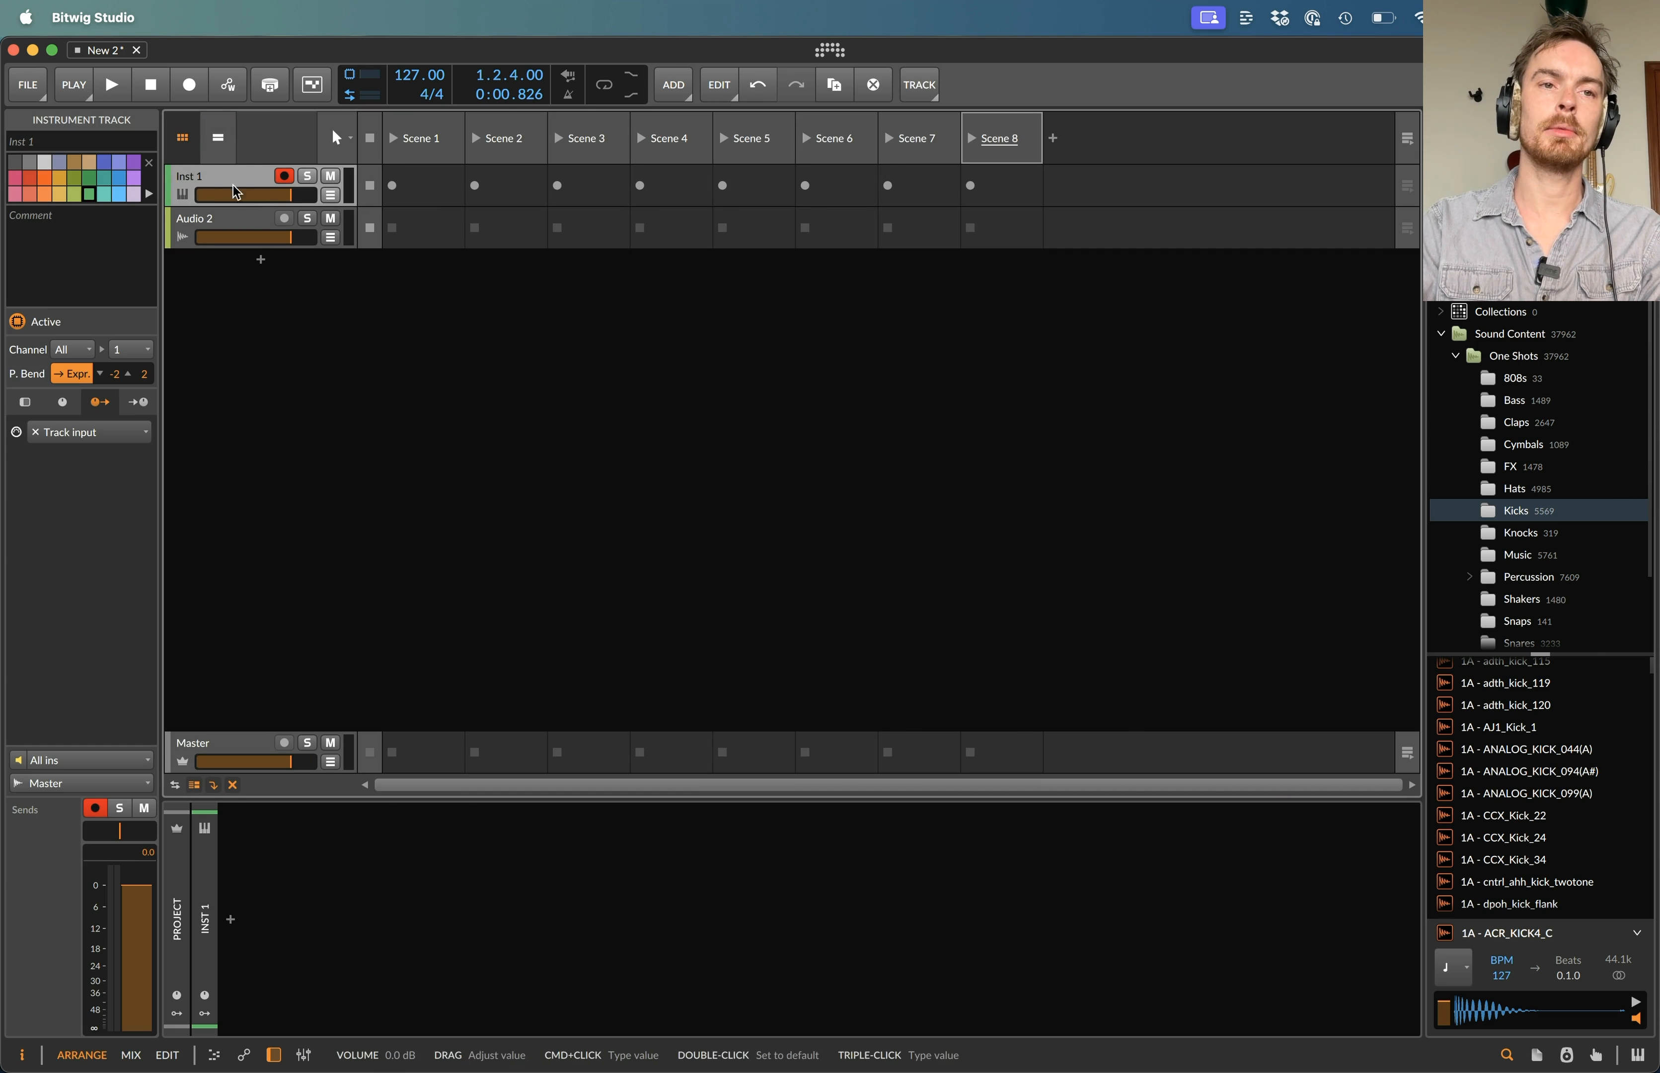
{"action": "key", "text": "Delete"}
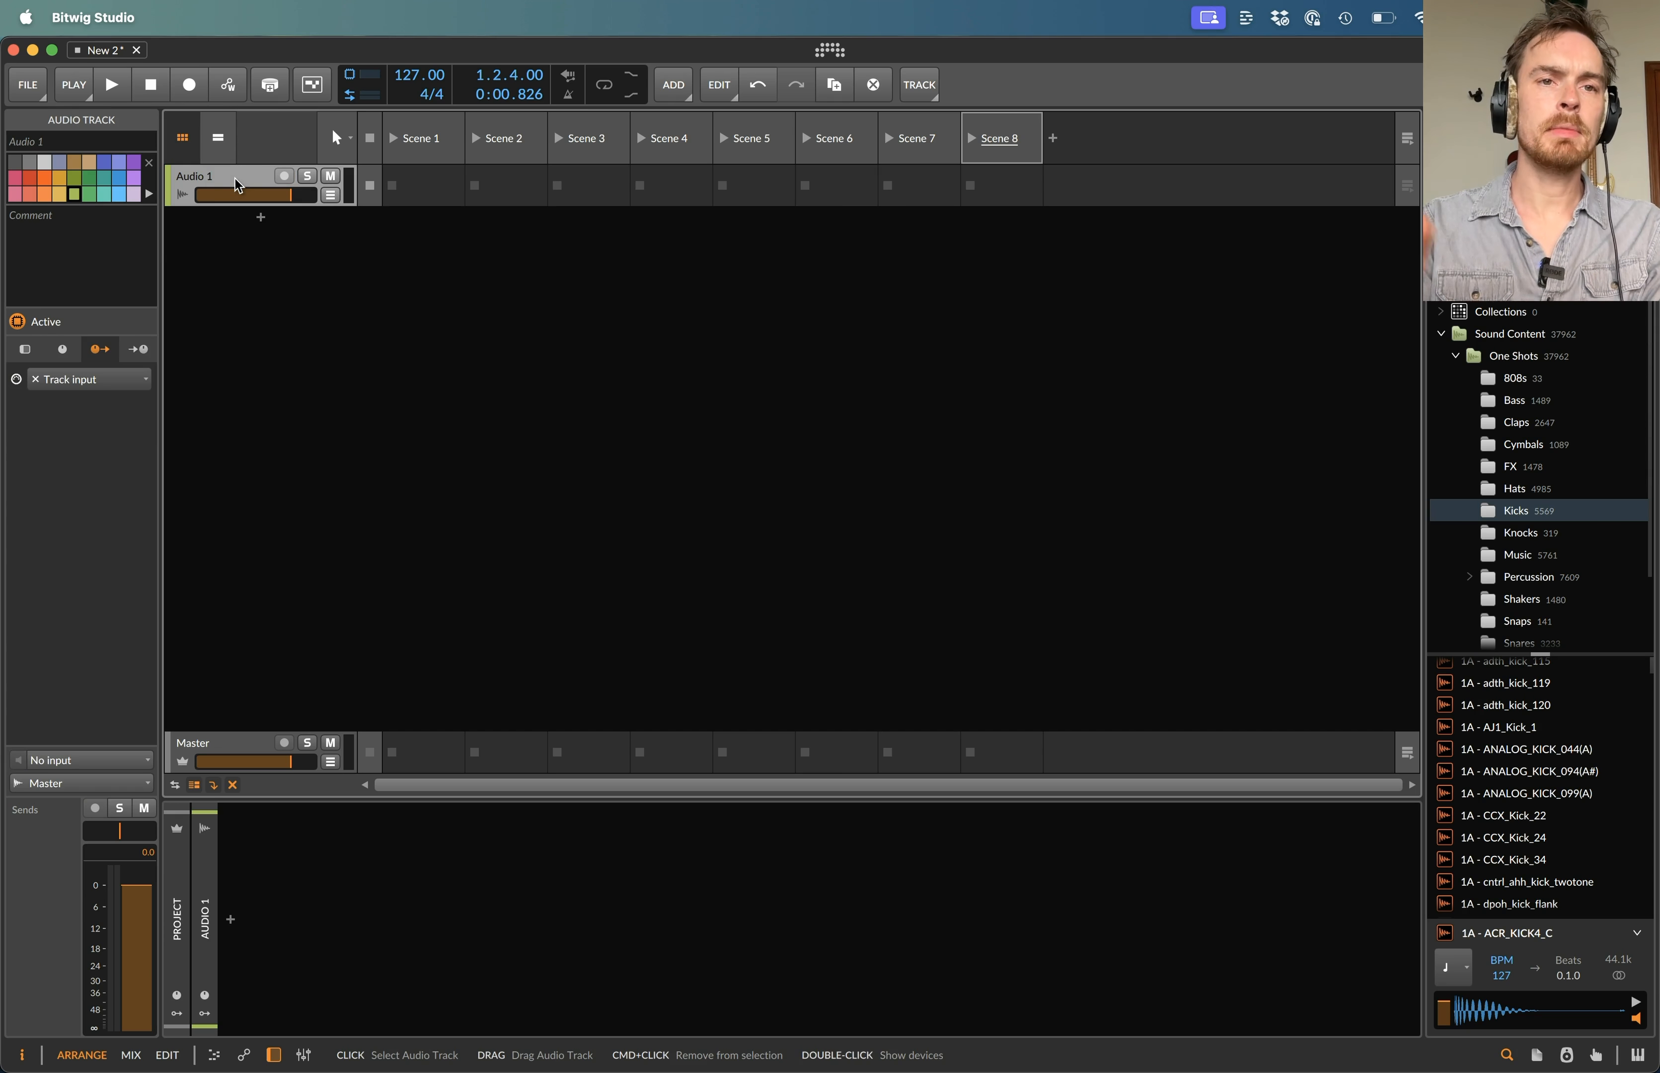
{"action": "scroll", "coordinate": [1531, 710], "scroll_direction": "up", "scroll_amount": 2}
{"action": "left_click", "coordinate": [1530, 701]}
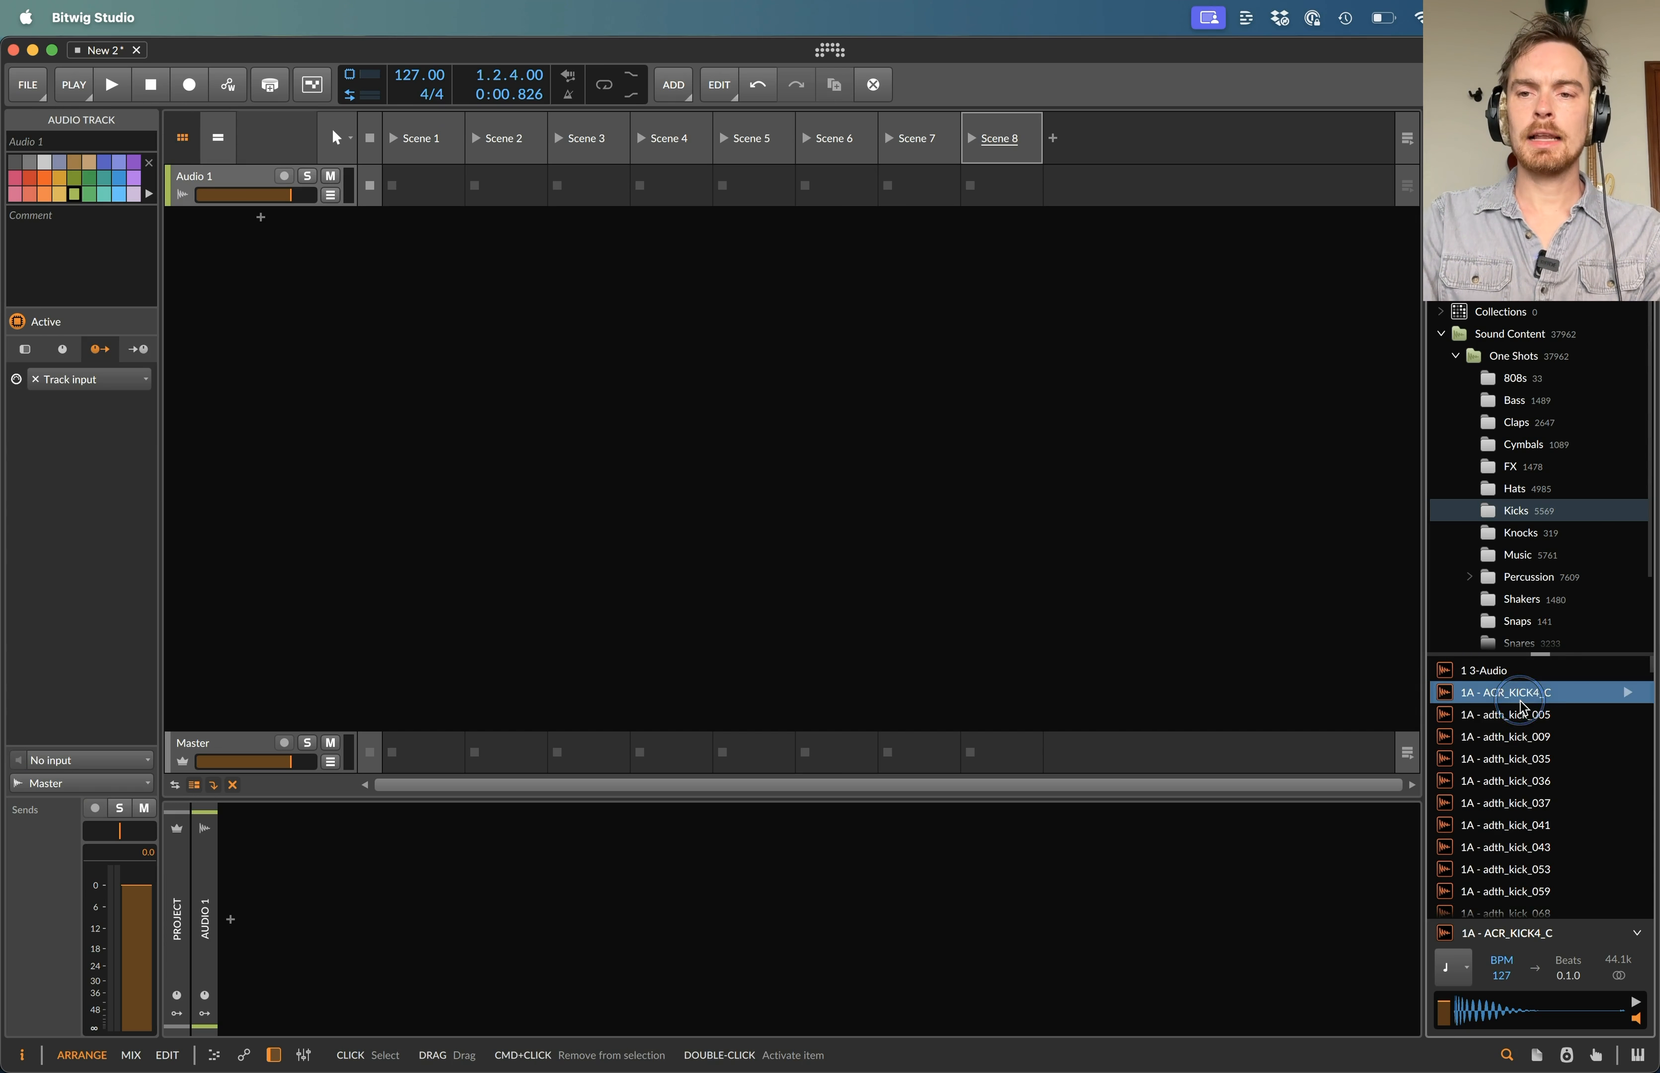
{"action": "scroll", "coordinate": [1529, 799], "scroll_direction": "down", "scroll_amount": 5}
{"action": "scroll", "coordinate": [1527, 797], "scroll_direction": "down", "scroll_amount": 2}
{"action": "left_click", "coordinate": [1521, 795], "text": "shift"}
{"action": "left_click_drag", "start_coordinate": [1520, 733], "coordinate": [1459, 743]}
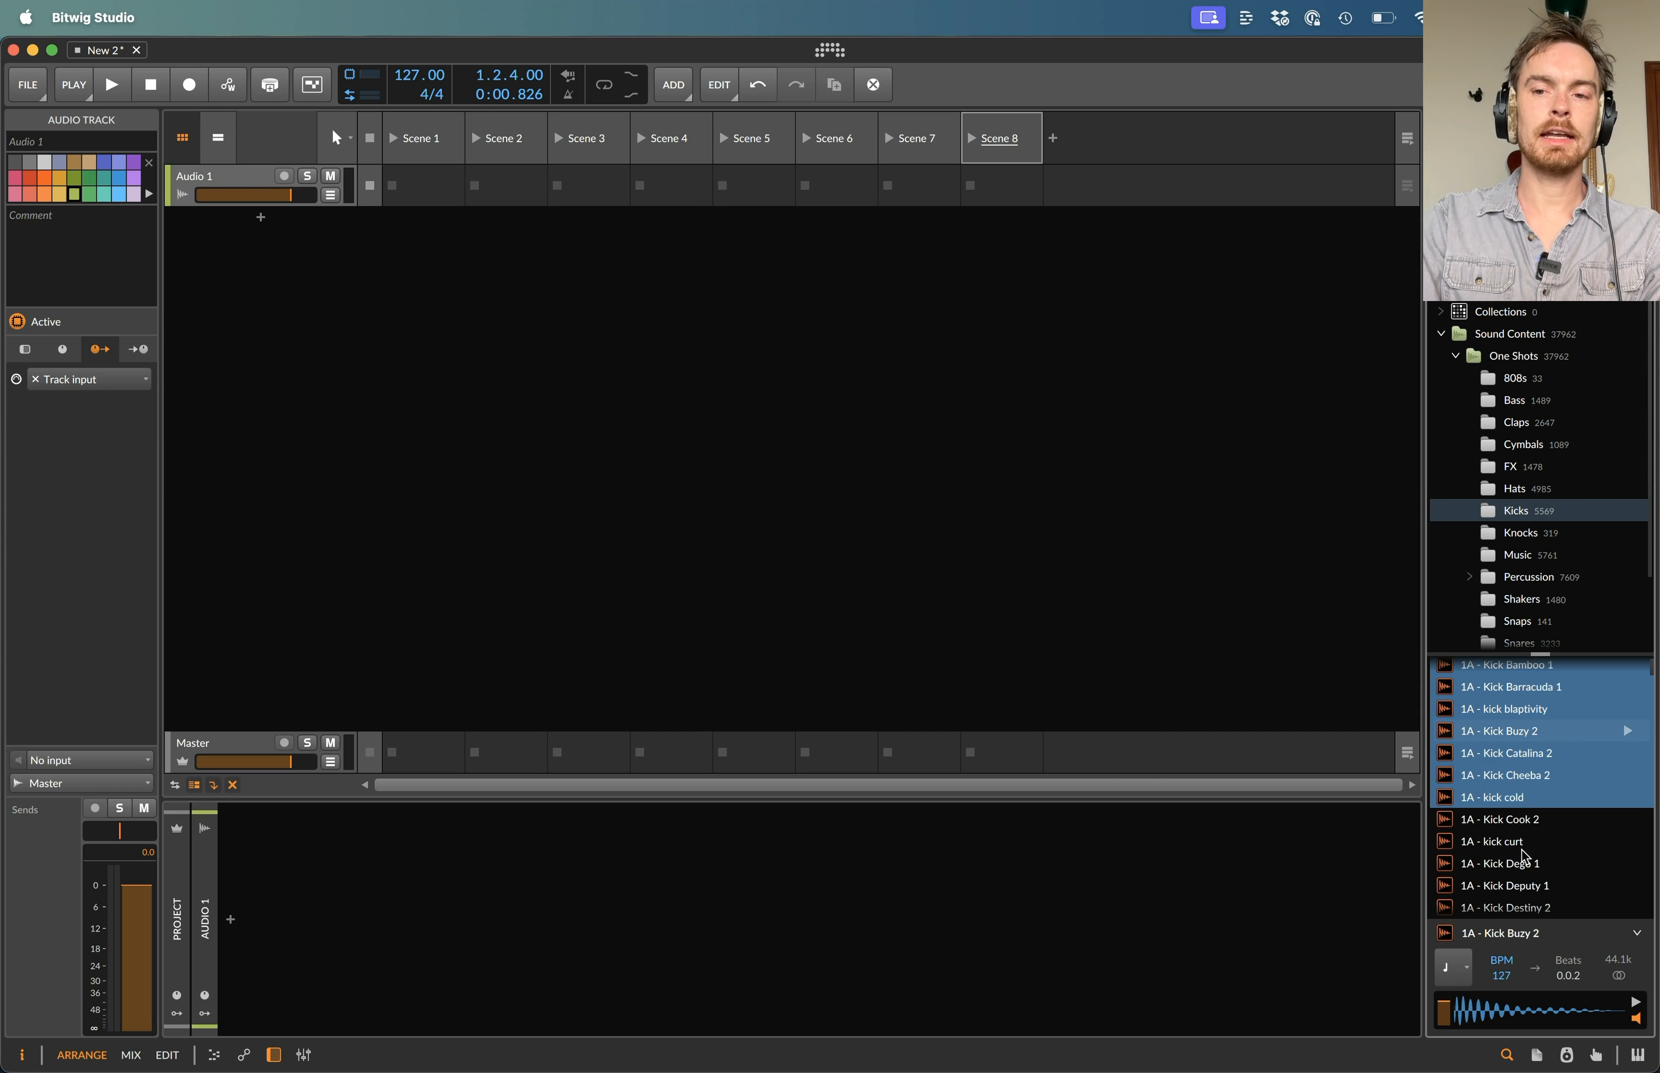
{"action": "scroll", "coordinate": [1519, 858], "scroll_direction": "down", "scroll_amount": 5}
{"action": "left_click_drag", "start_coordinate": [1516, 907], "coordinate": [516, 326]}
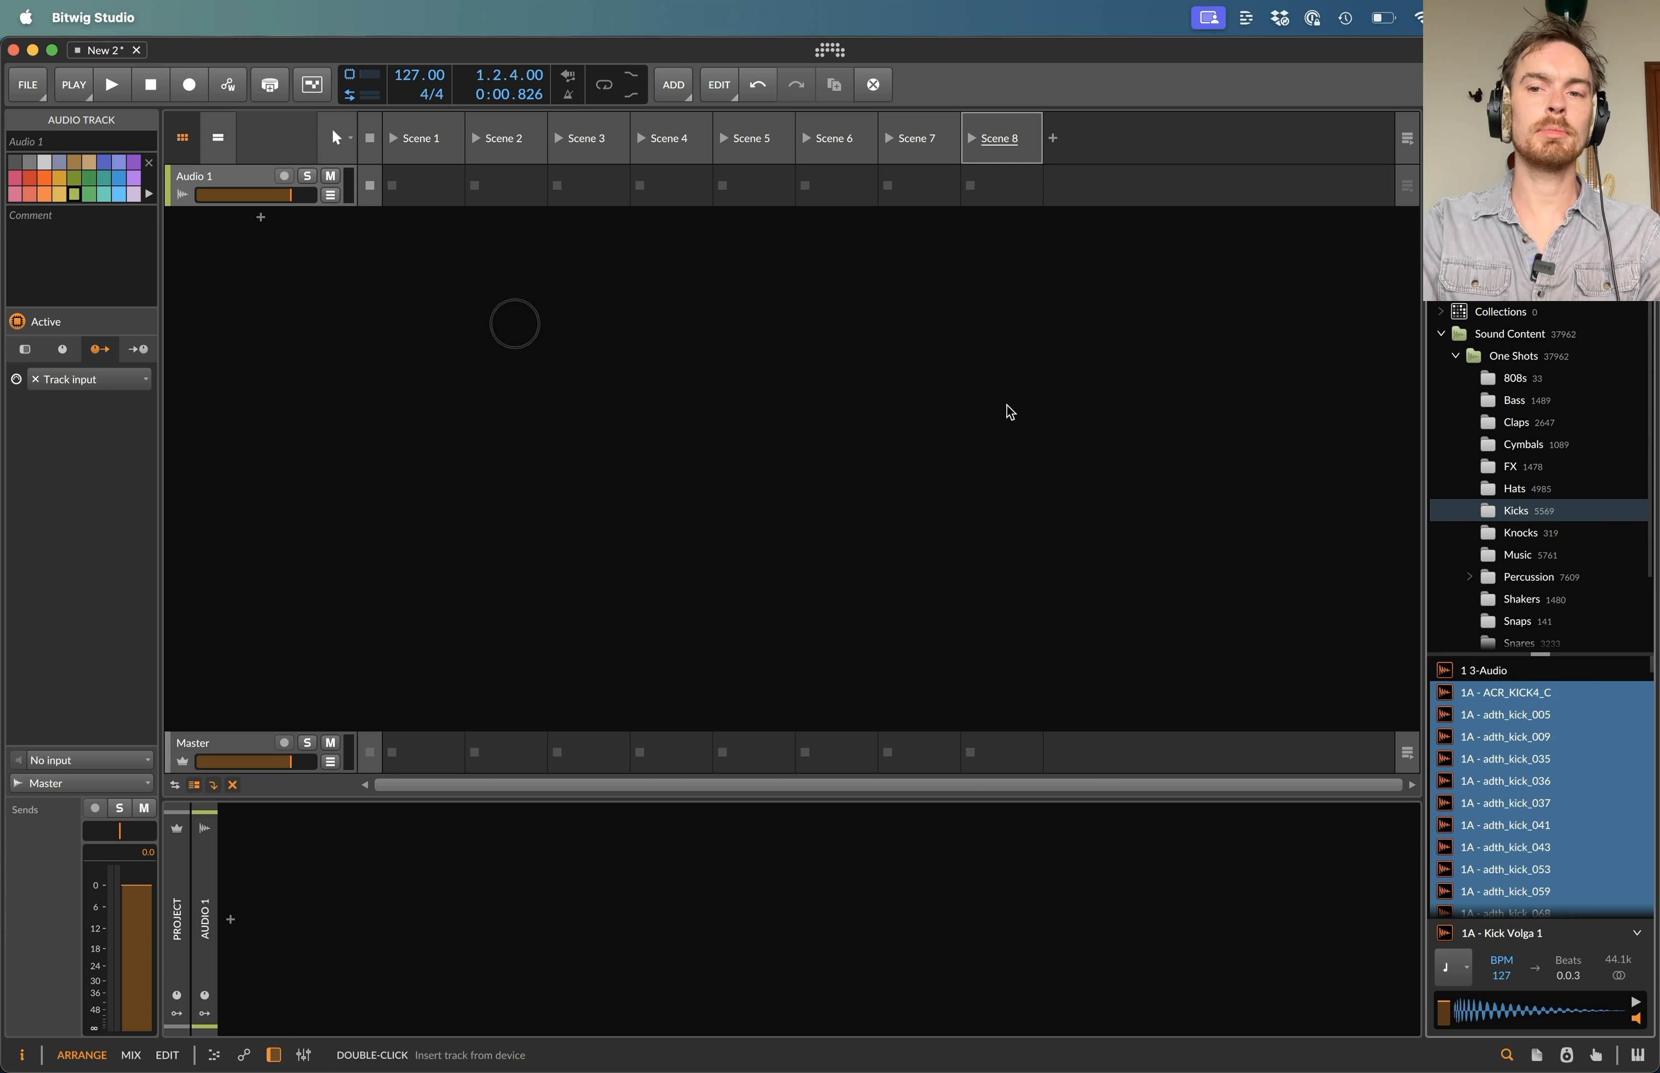
- Select the range of kick samples from 1A - ACR_KICK4_C through 1A - Kick 35 in the Kicks folder
{"action": "left_click", "coordinate": [1530, 693]}
{"action": "scroll", "coordinate": [1532, 697], "scroll_direction": "down", "scroll_amount": 10}
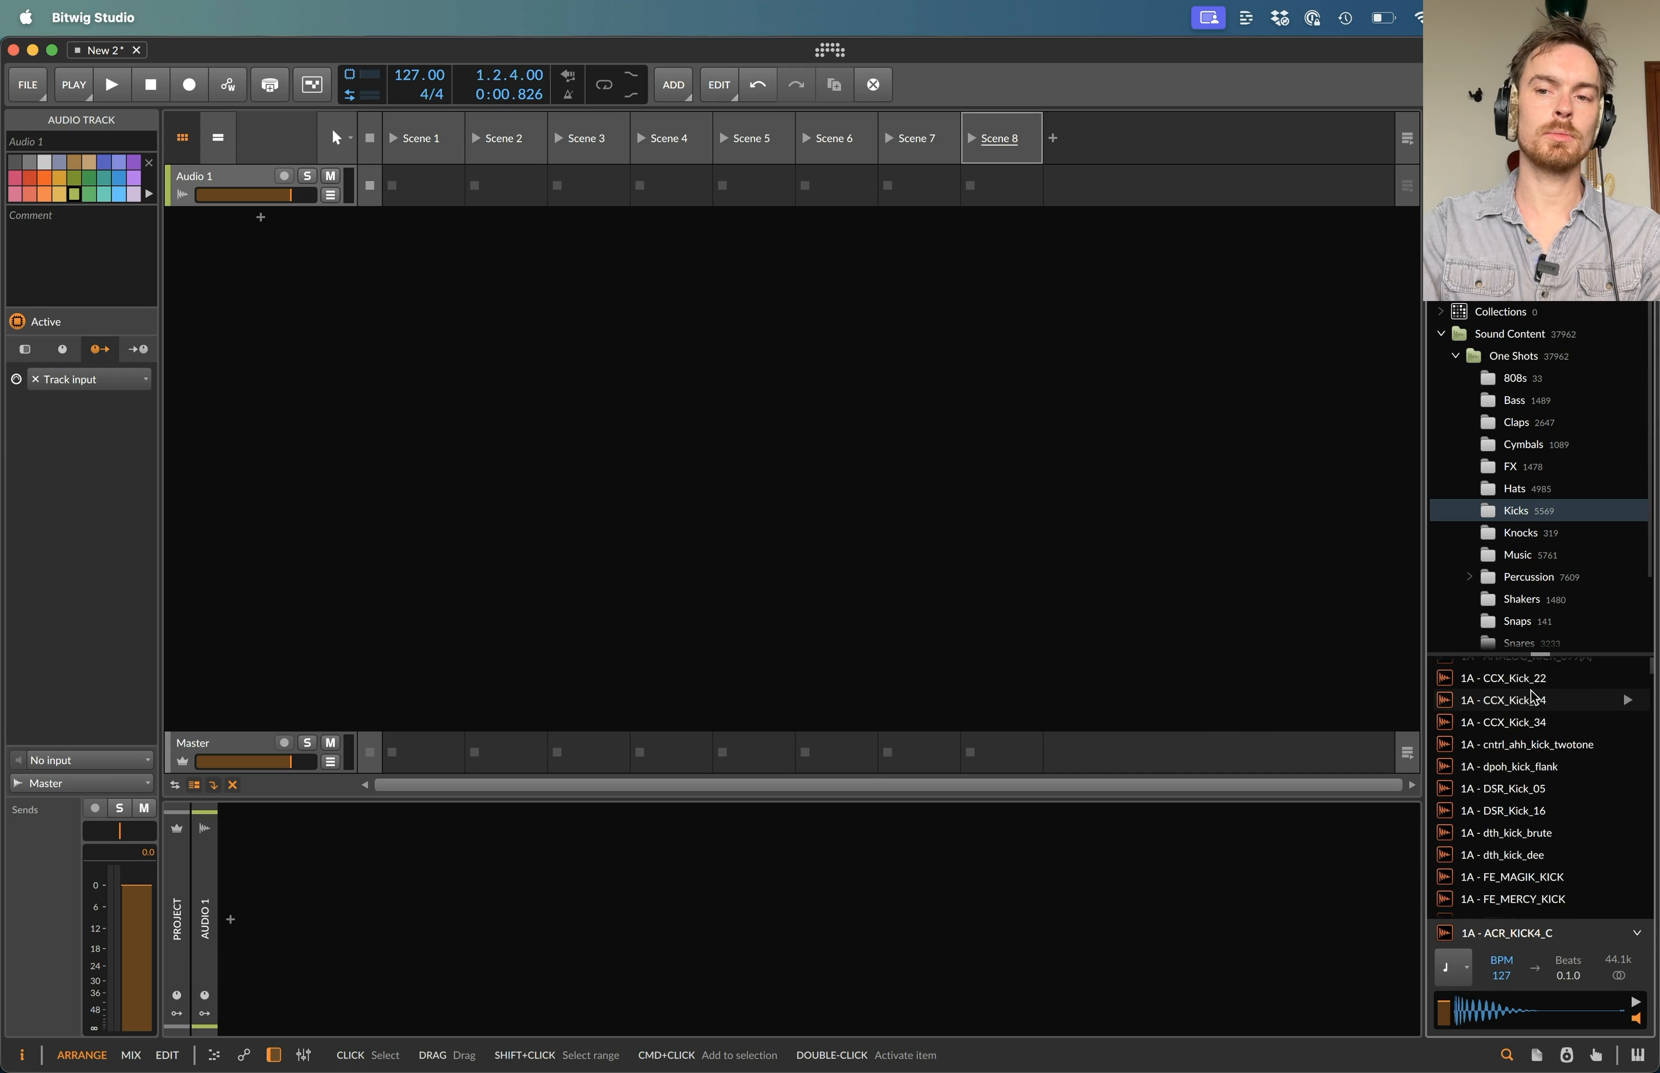
{"action": "left_click", "coordinate": [1531, 777], "text": "shift"}
- Try inserting the selected kick samples into Scene 1 with a separate track for each sample, and undo the insertion
{"action": "left_click_drag", "start_coordinate": [1522, 733], "coordinate": [436, 193]}
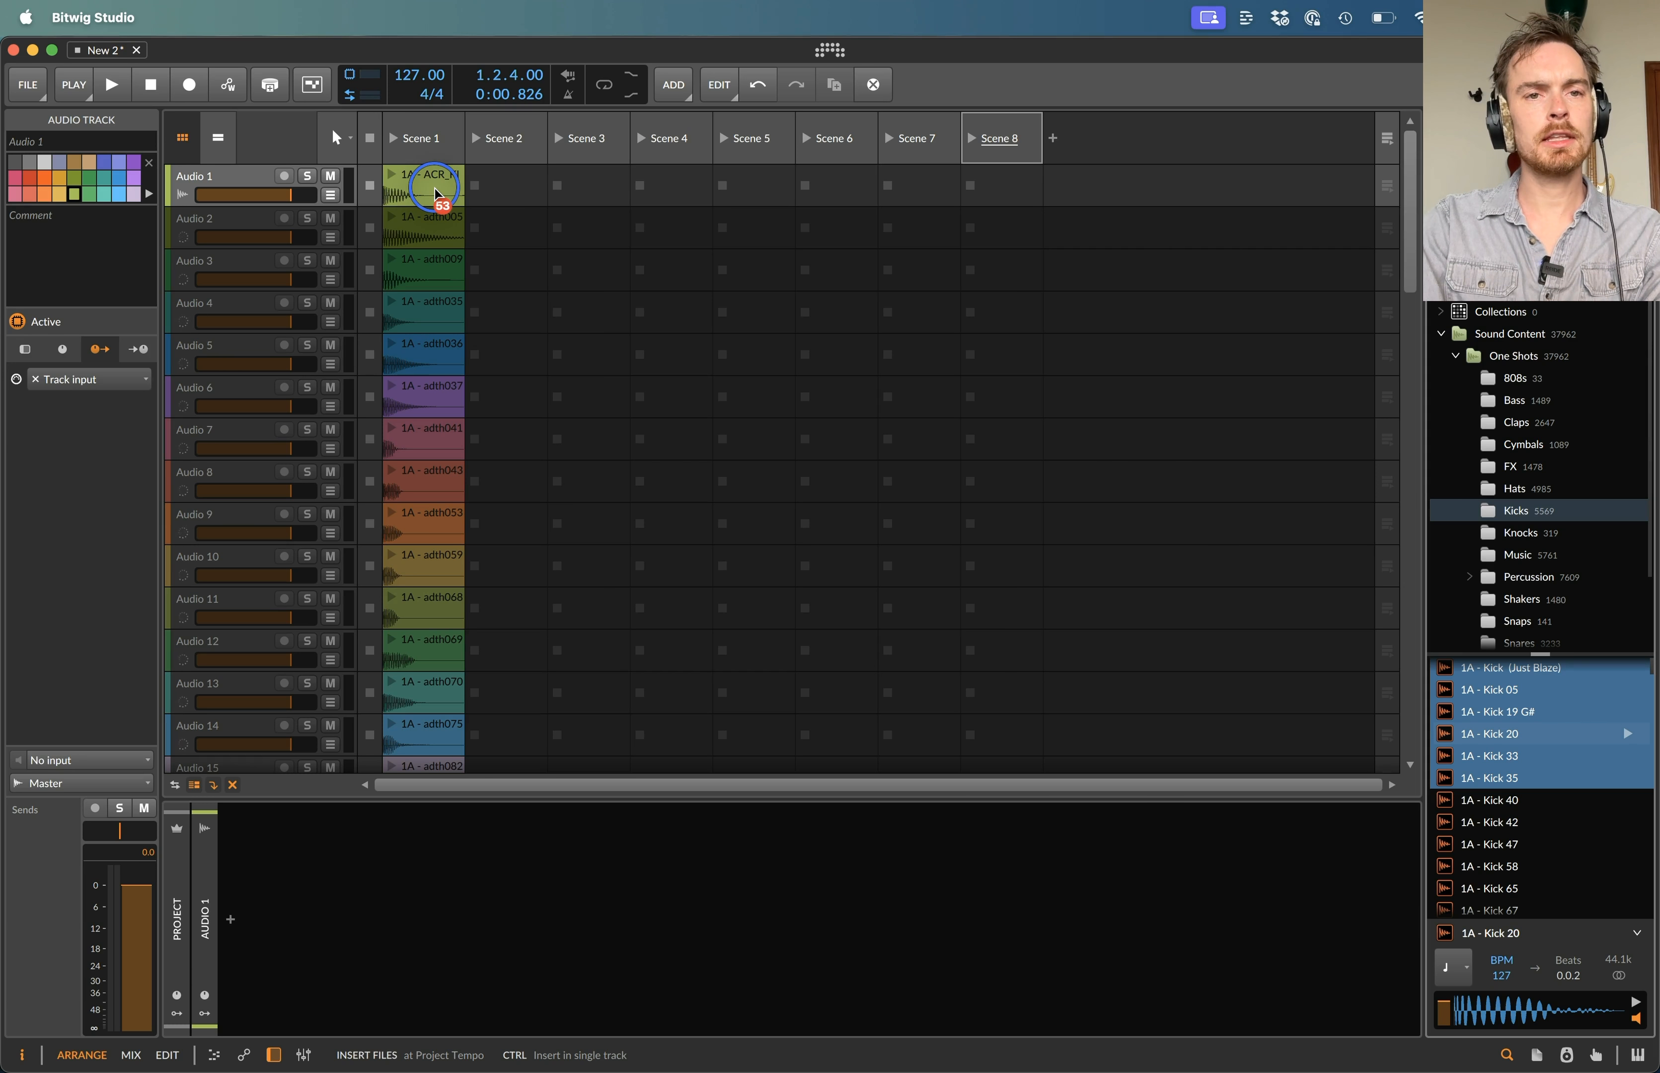
{"action": "left_click_drag", "start_coordinate": [437, 194], "coordinate": [435, 189]}
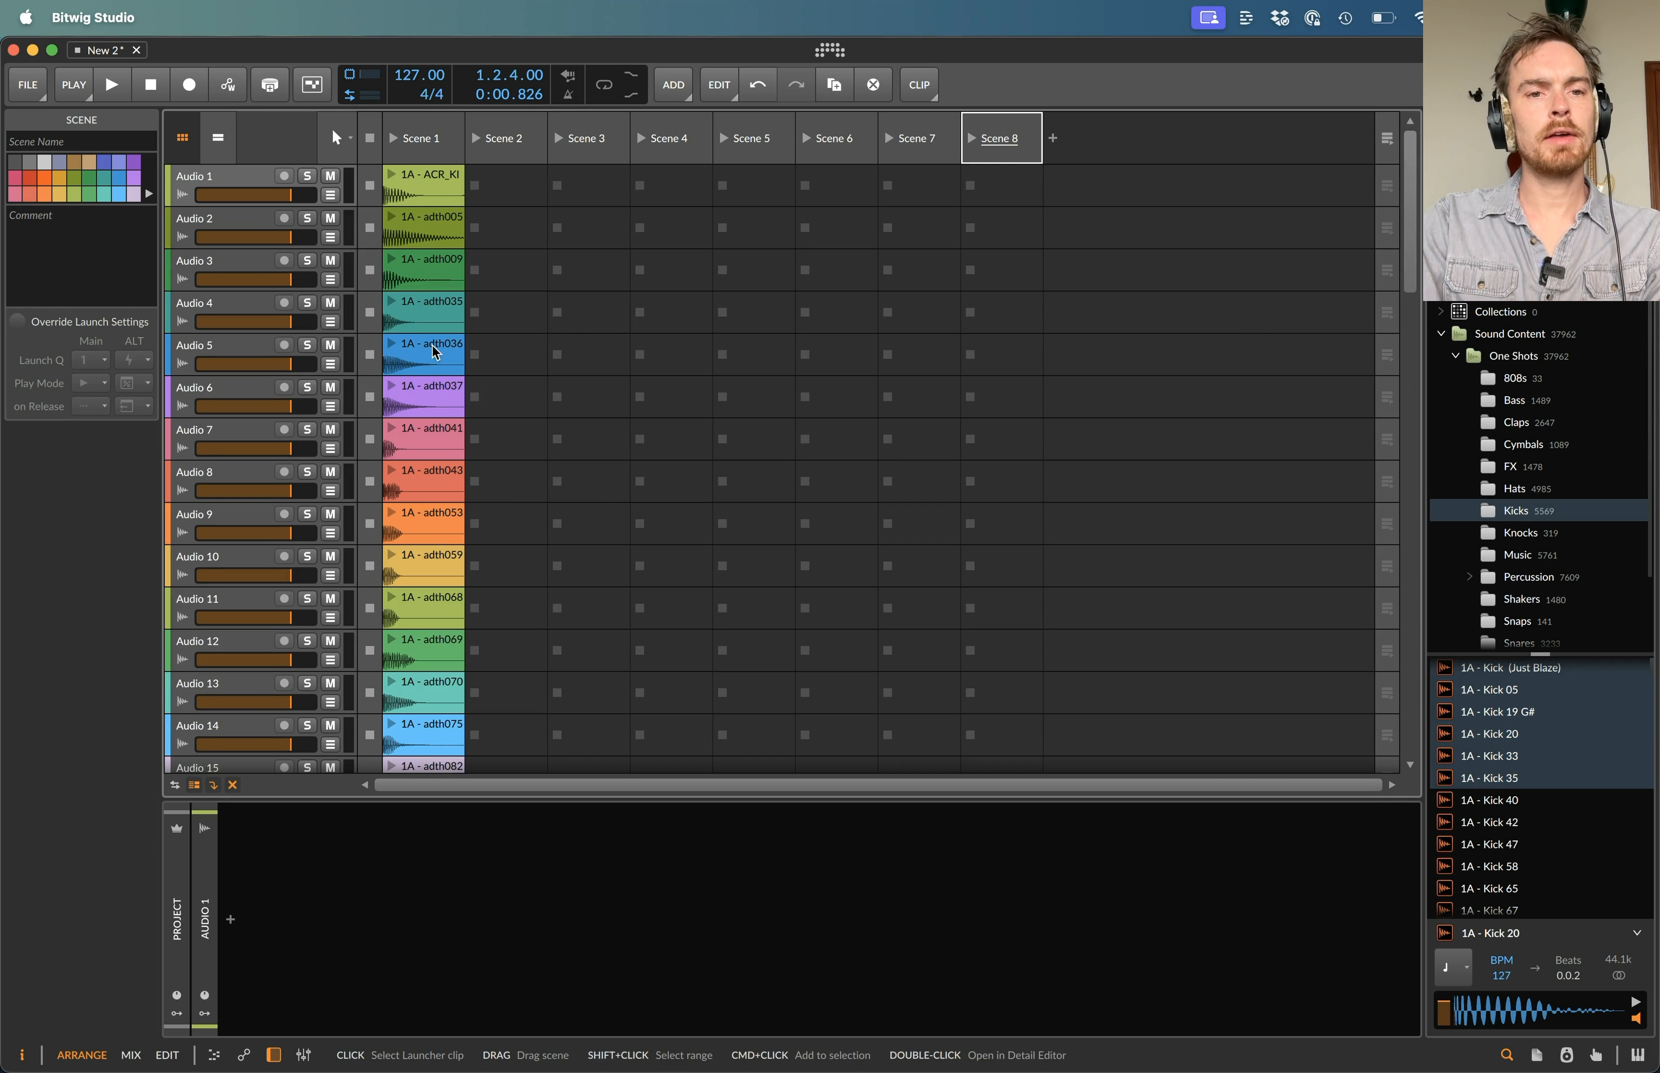
{"action": "scroll", "coordinate": [432, 343], "scroll_direction": "down", "scroll_amount": 15}
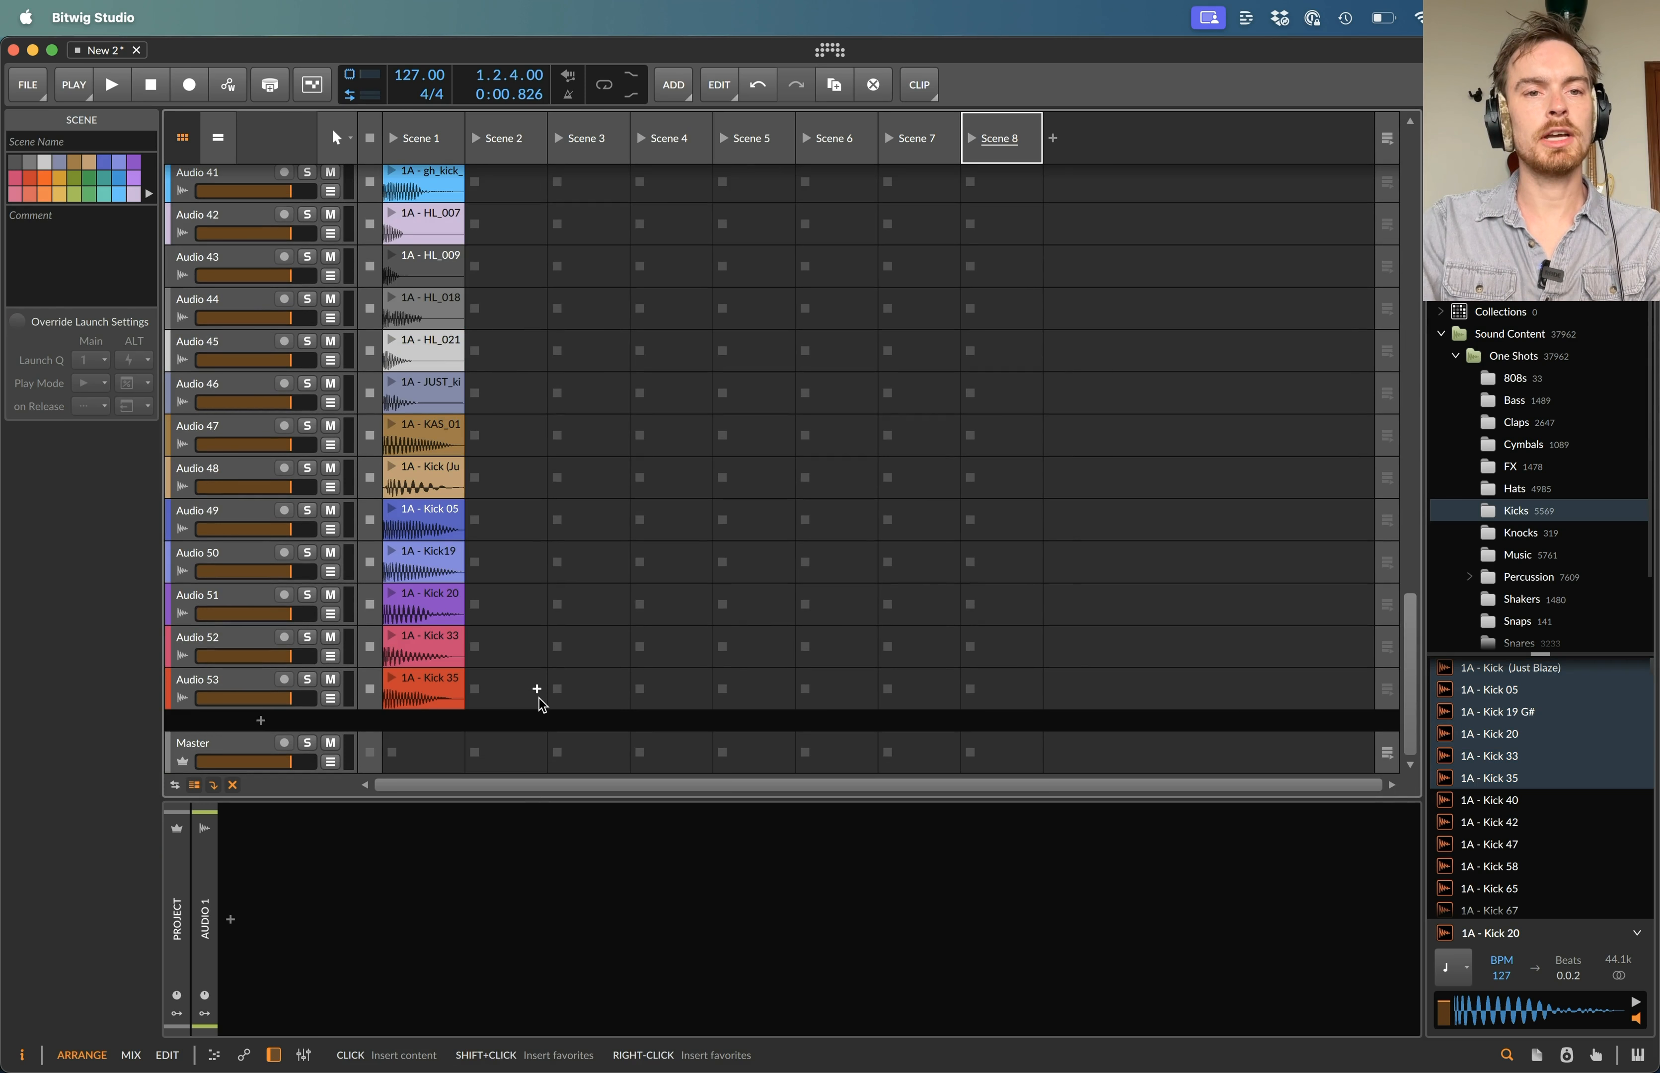
{"action": "key", "text": "super+z"}
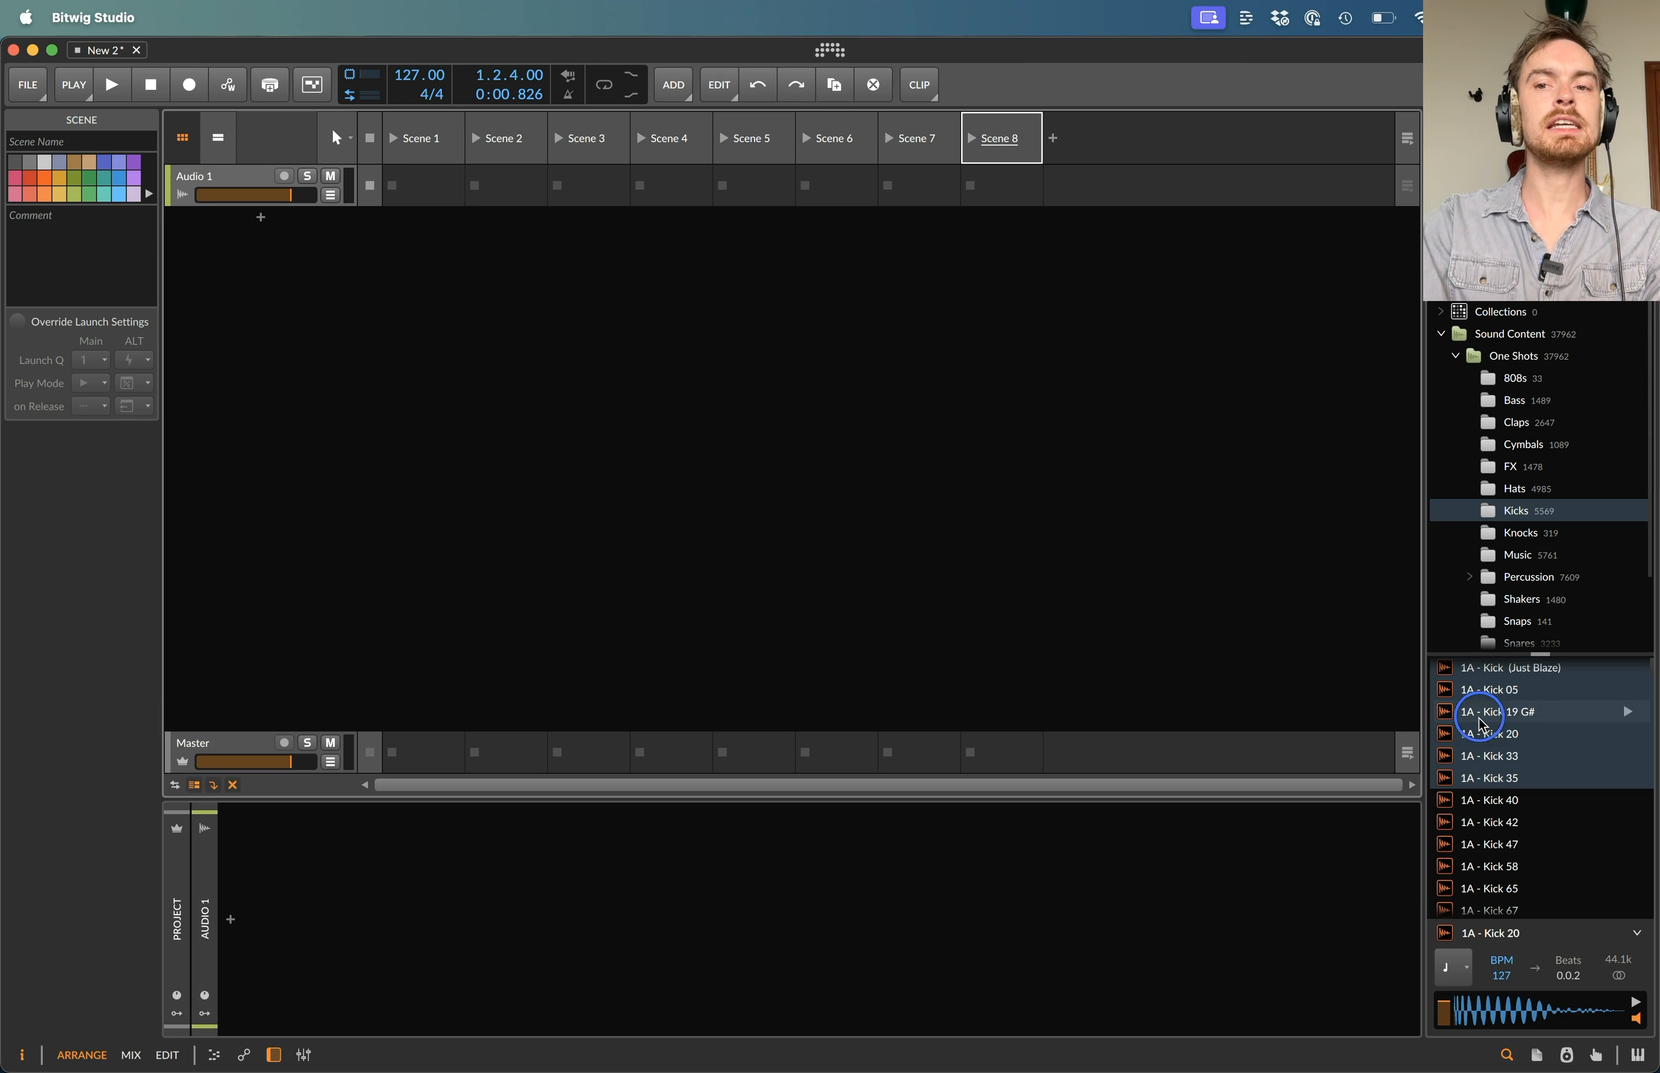
- Insert the selected kick samples into the single Audio 1 track, one per scene starting at Scene 1
{"action": "left_click_drag", "start_coordinate": [1569, 712], "coordinate": [440, 188]}
{"action": "key", "text": "ctrl"}
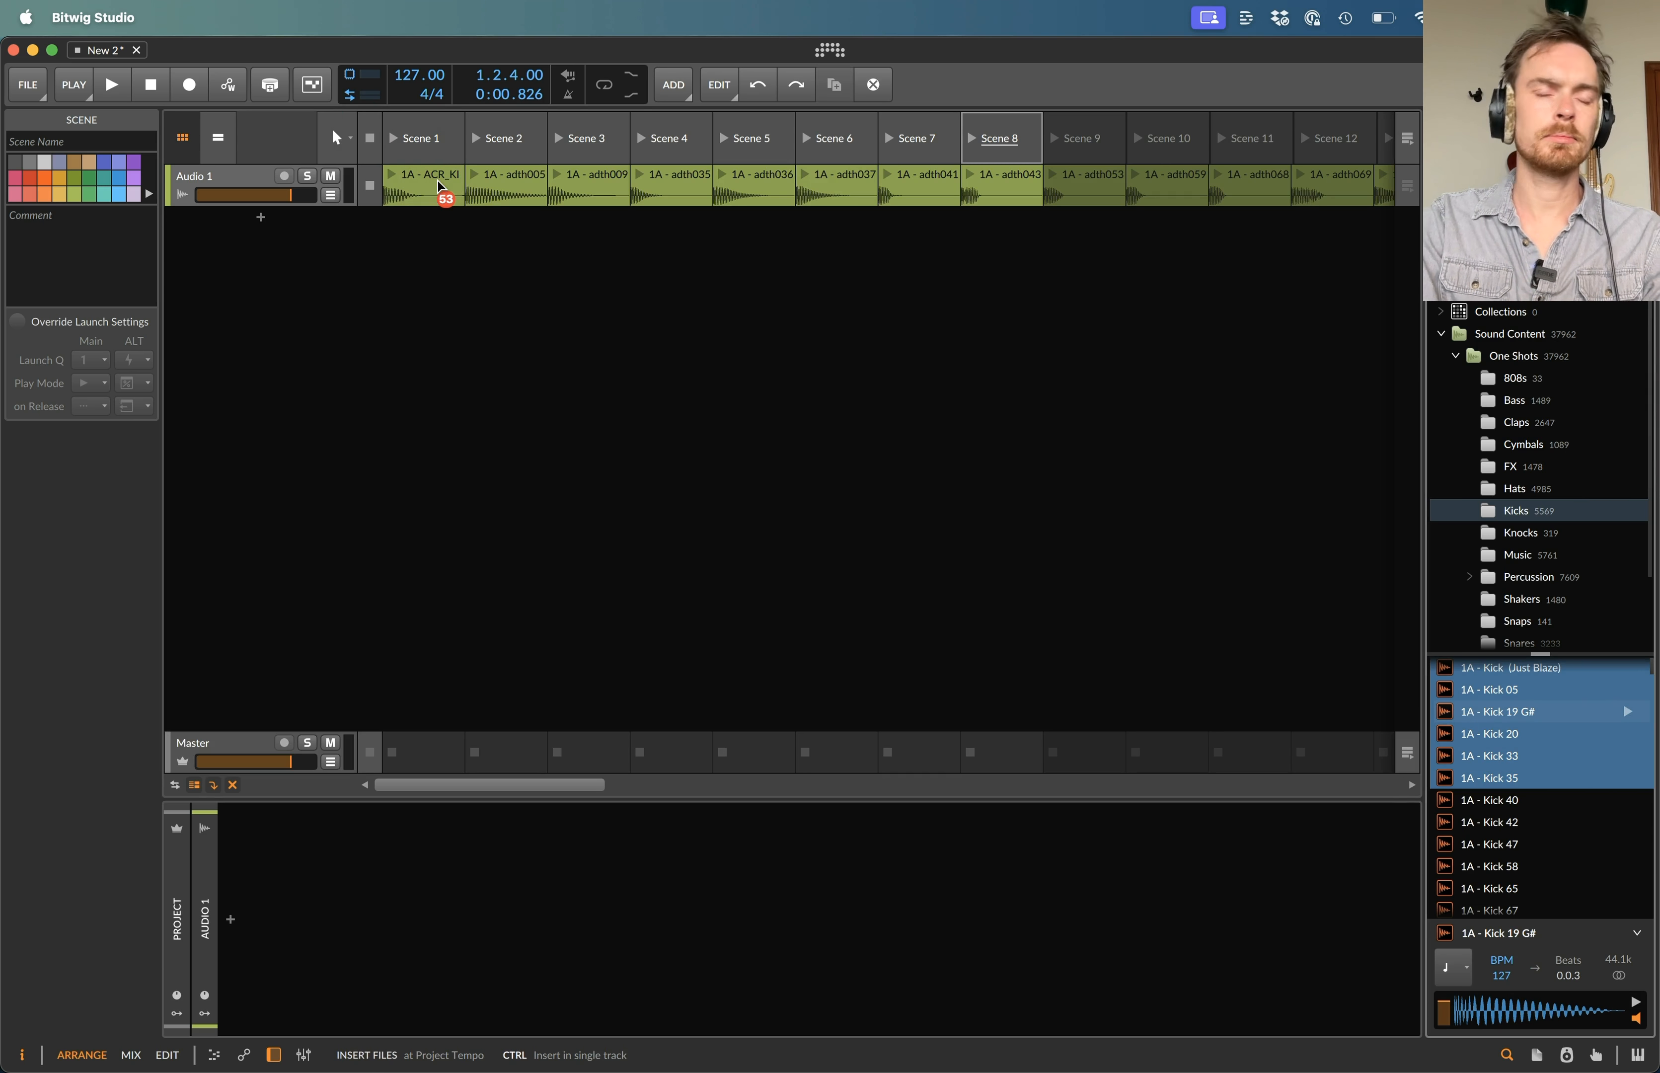
{"action": "left_click_drag", "start_coordinate": [438, 180], "coordinate": [438, 181]}
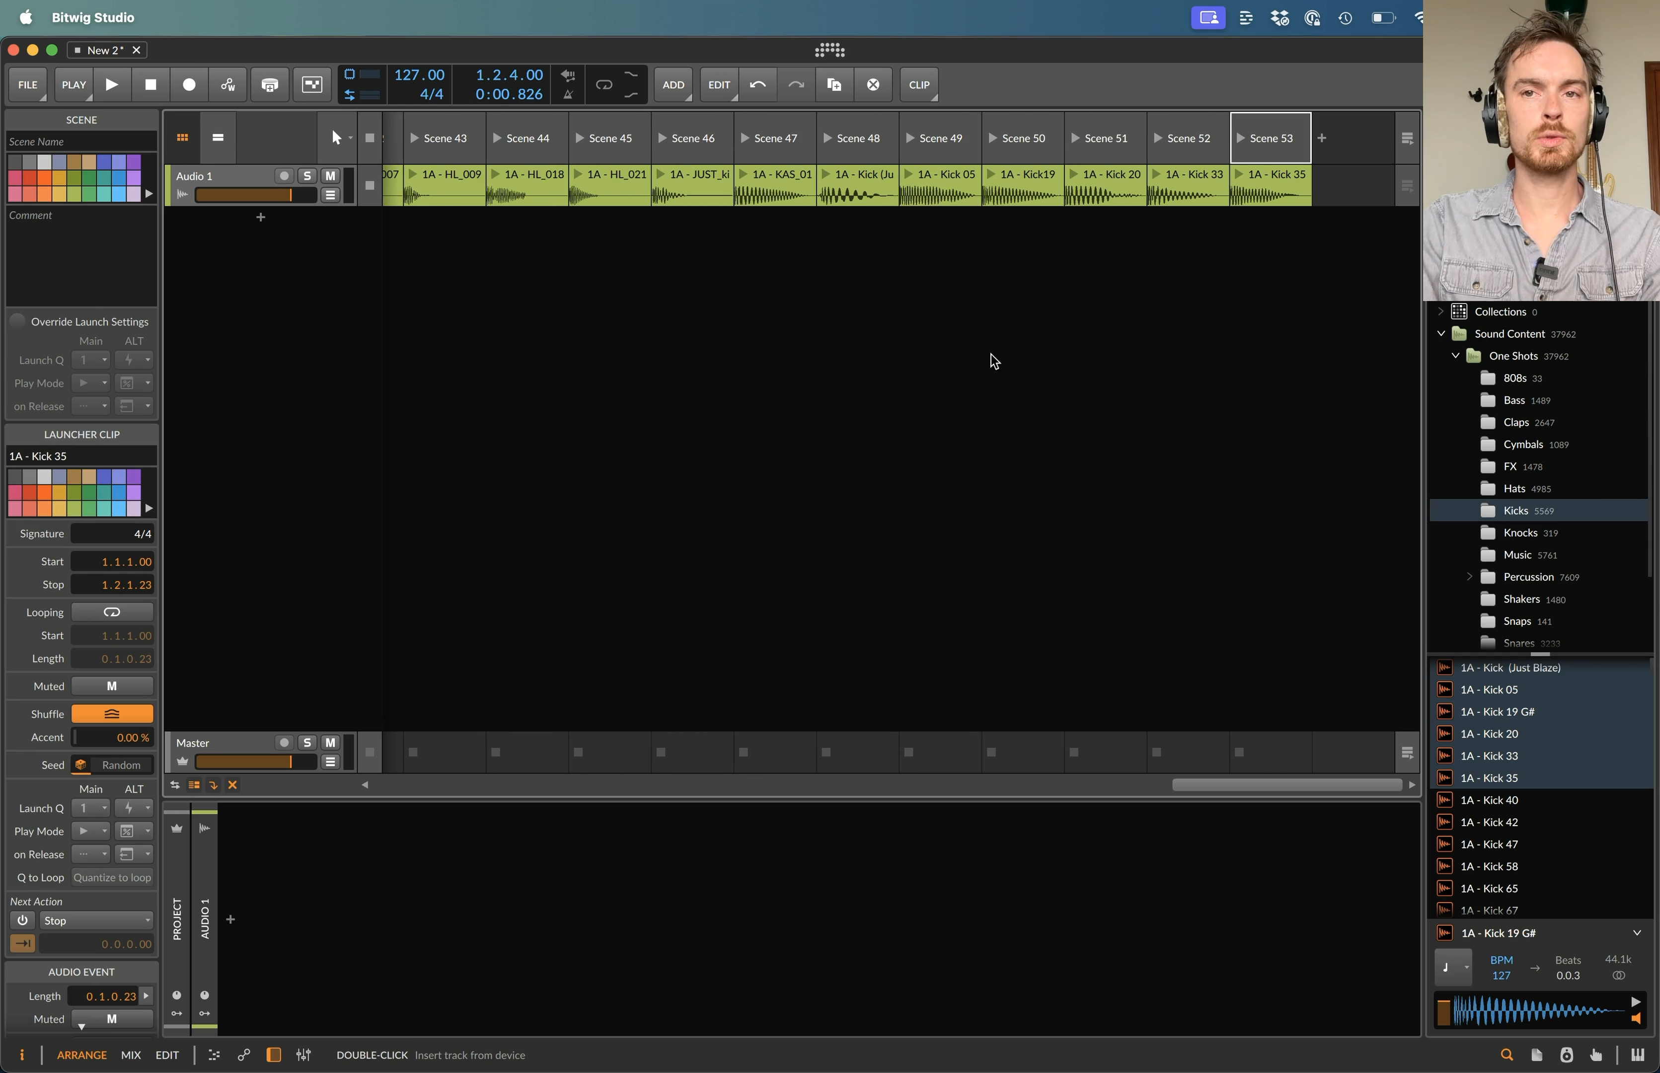
- Add the kick samples from 1A - Kick 40 through 1A - SS_DE_Kick_37 to the Audio 1 track, starting at Scene 54
{"action": "left_click", "coordinate": [1105, 326]}
{"action": "left_click", "coordinate": [1515, 807]}
{"action": "scroll", "coordinate": [1515, 807], "scroll_direction": "down", "scroll_amount": 15}
{"action": "left_click", "coordinate": [1507, 885], "text": "shift"}
{"action": "left_click_drag", "start_coordinate": [1506, 774], "coordinate": [1277, 188]}
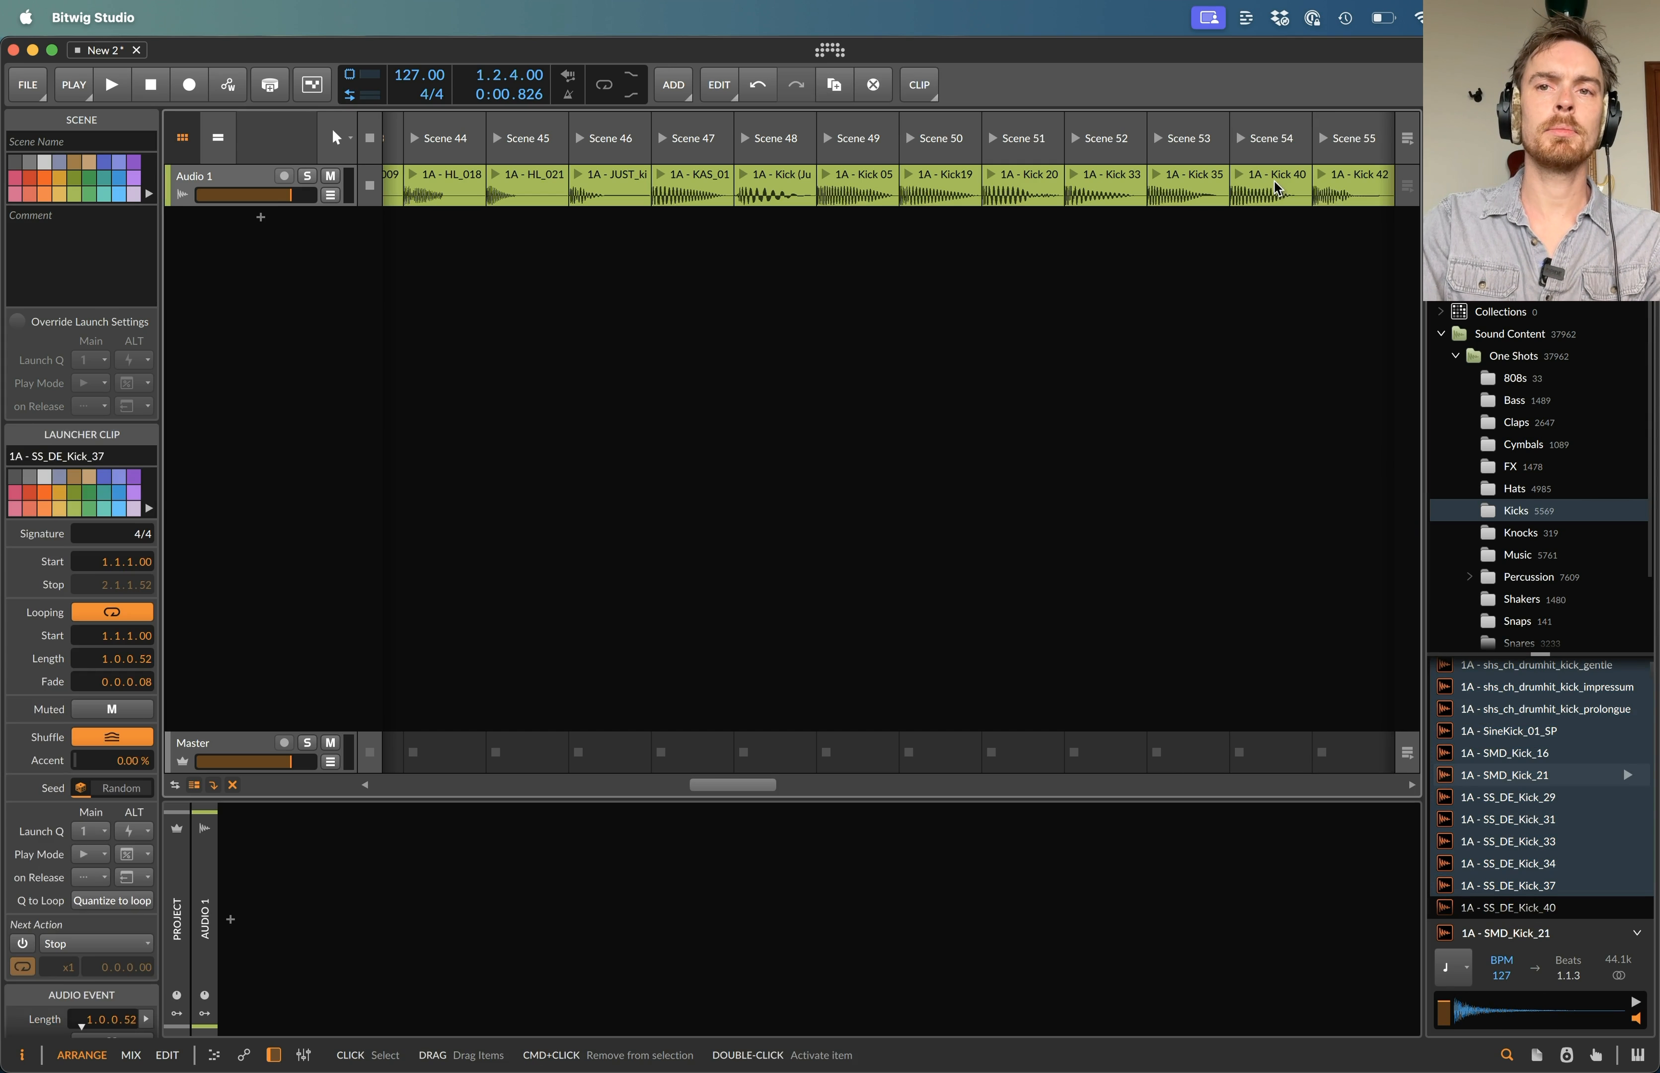
- Delete Scenes 129 through 139 so the launcher ends at Scene 128
{"action": "scroll", "coordinate": [767, 185], "scroll_direction": "left", "scroll_amount": 15}
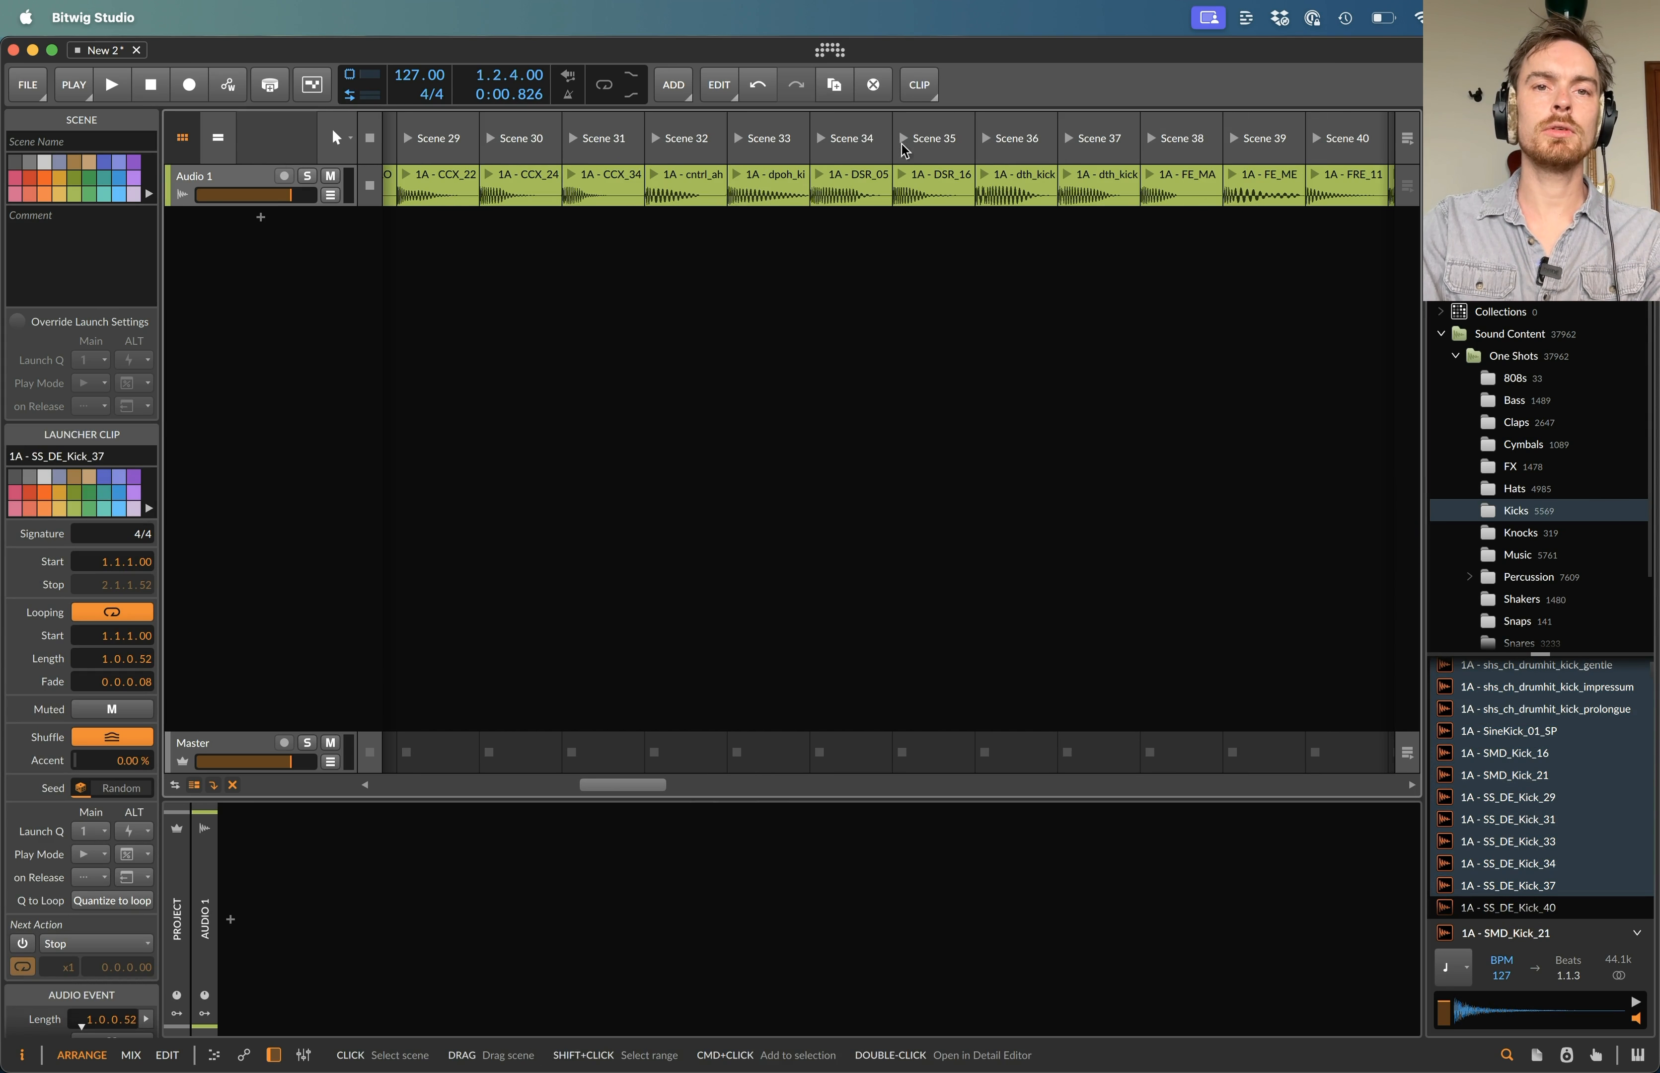
{"action": "scroll", "coordinate": [768, 183], "scroll_direction": "left", "scroll_amount": 7}
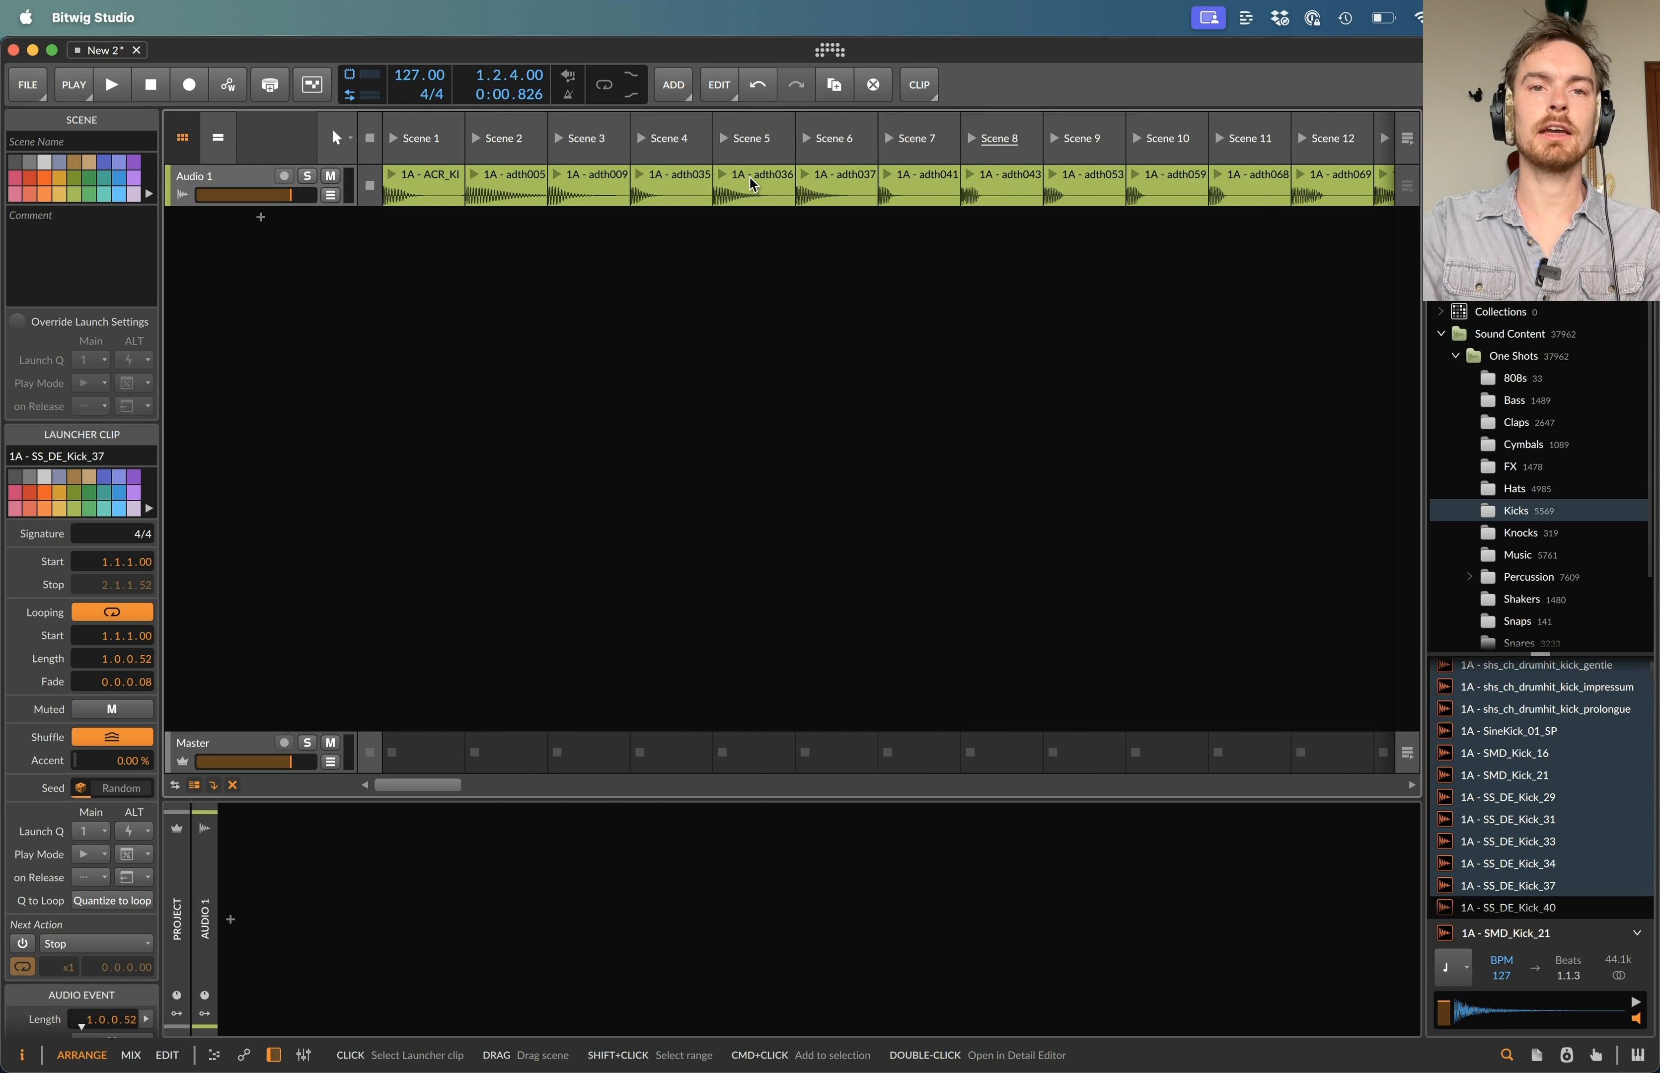
{"action": "scroll", "coordinate": [750, 175], "scroll_direction": "right", "scroll_amount": 20}
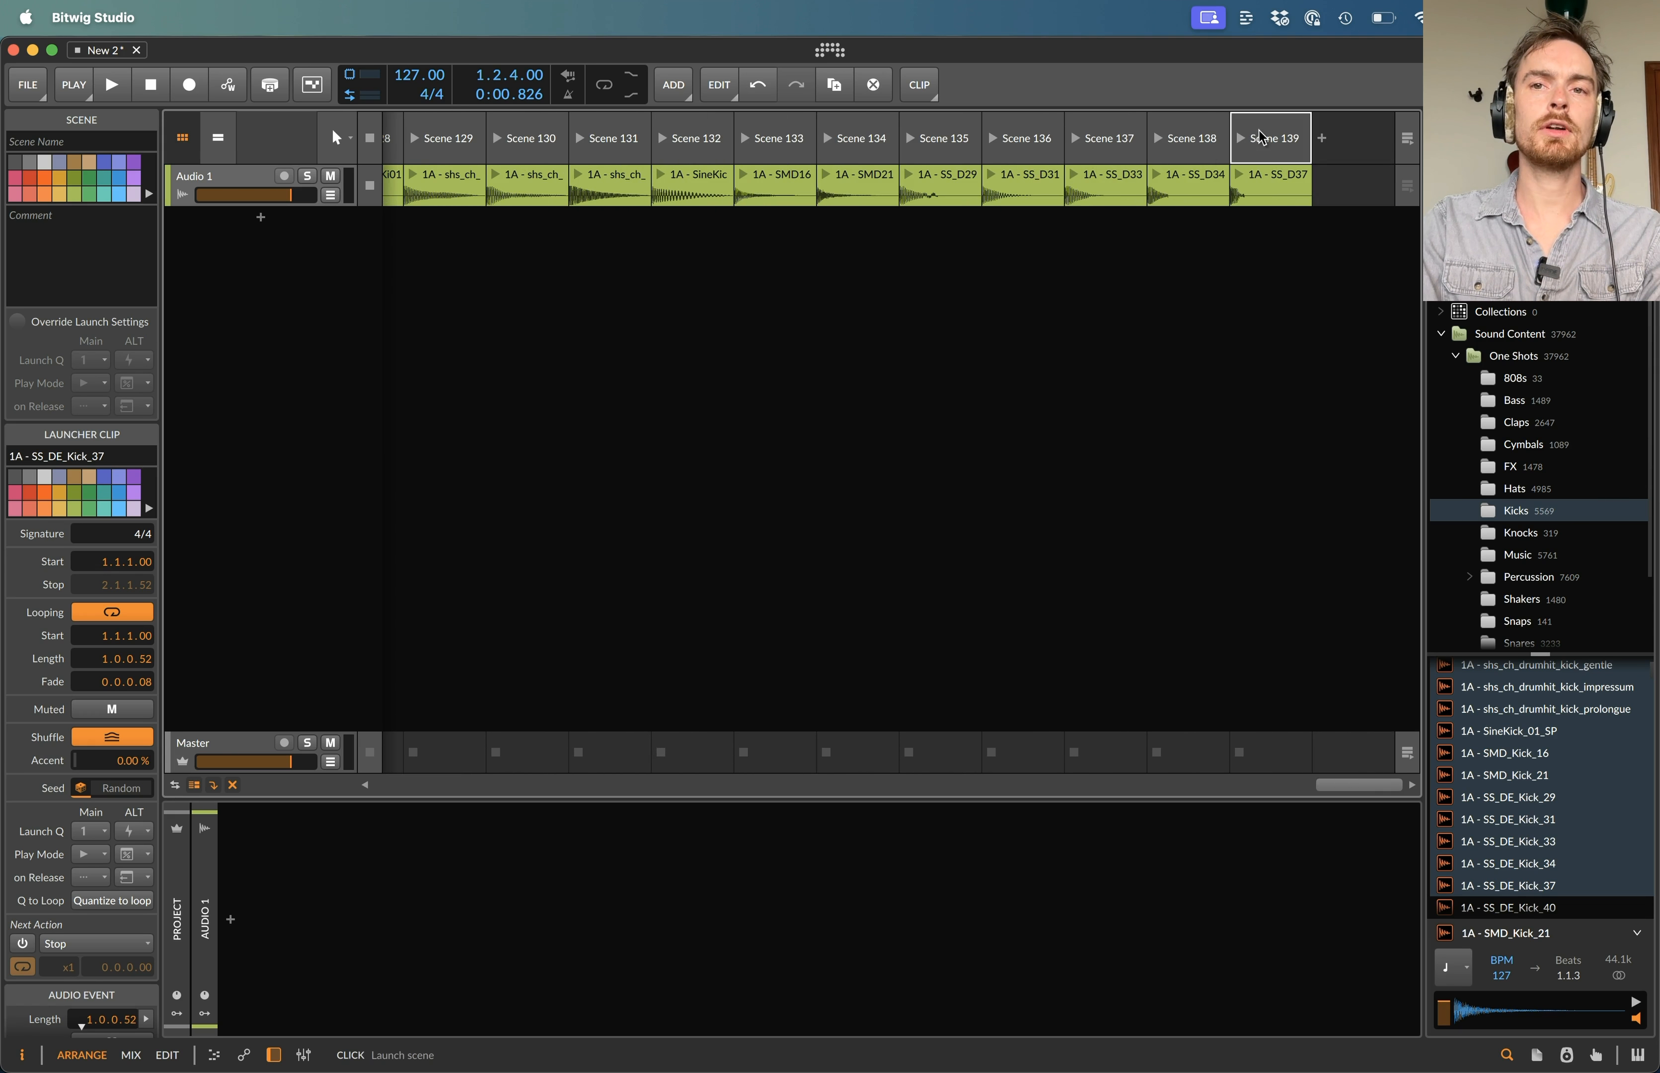
{"action": "left_click", "coordinate": [1192, 143]}
{"action": "left_click", "coordinate": [1276, 143]}
{"action": "scroll", "coordinate": [1294, 154], "scroll_direction": "left", "scroll_amount": 3}
{"action": "left_click", "coordinate": [572, 137]}
{"action": "left_click", "coordinate": [1378, 138], "text": "shift"}
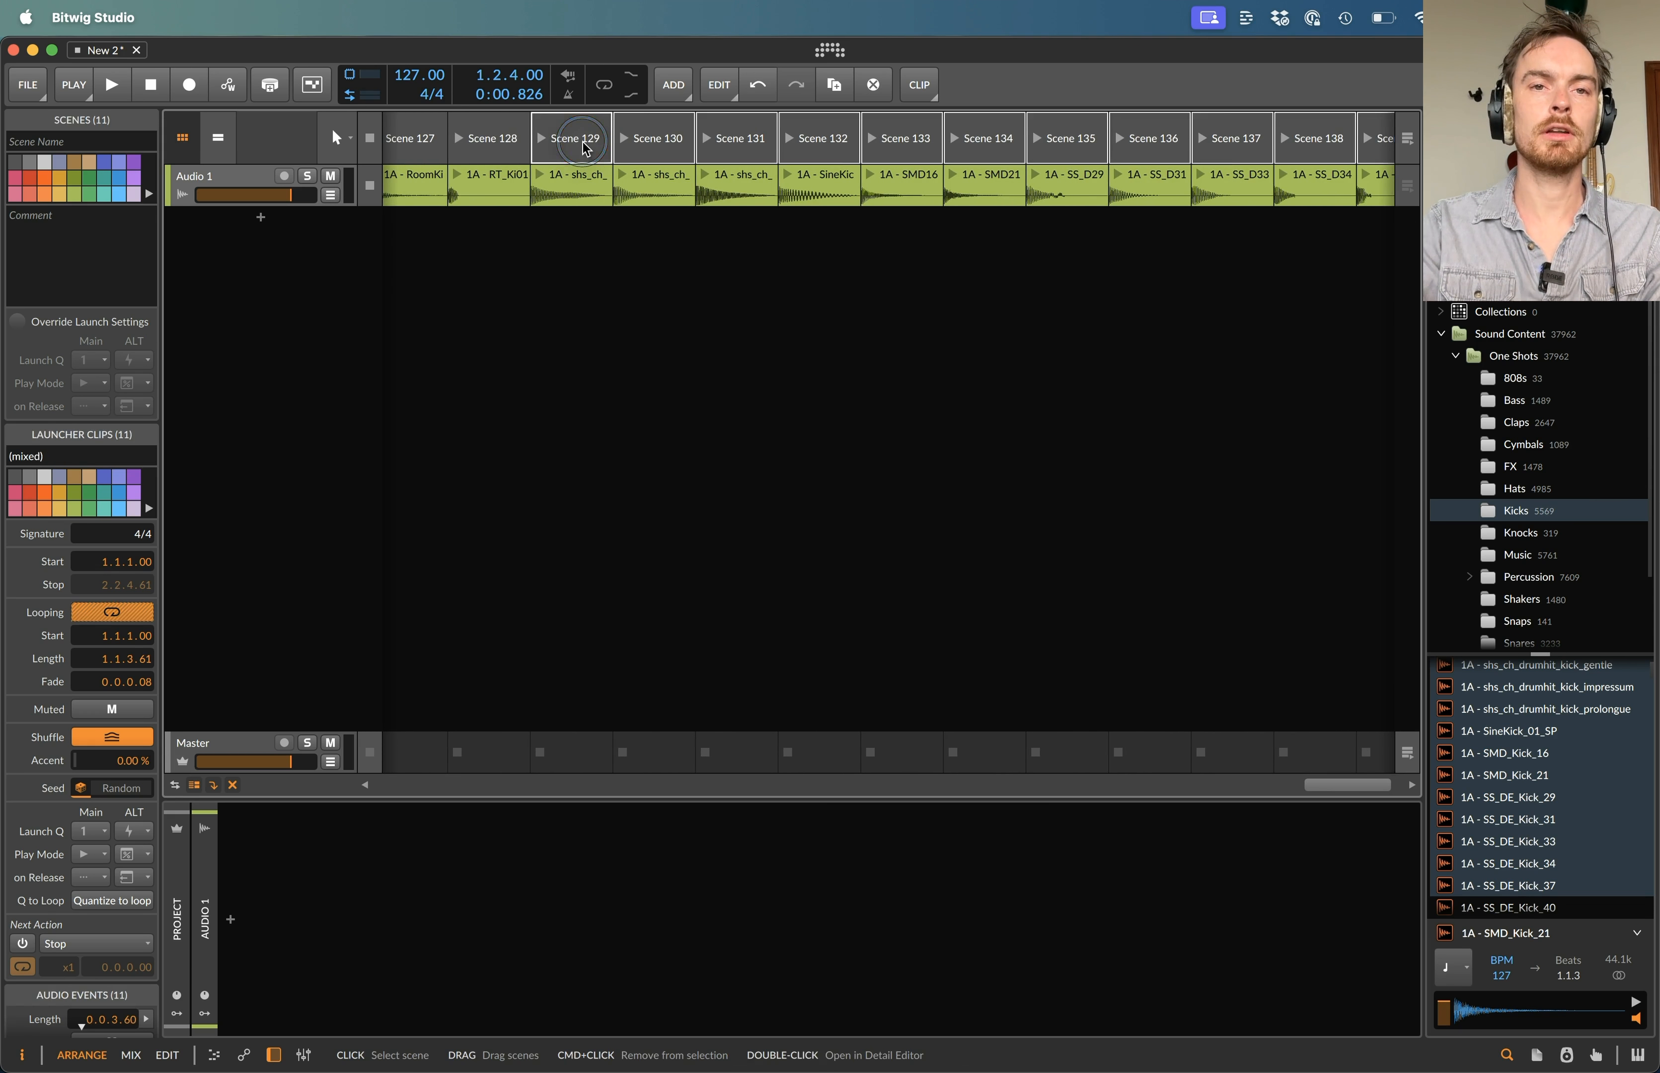
{"action": "key", "text": "Delete"}
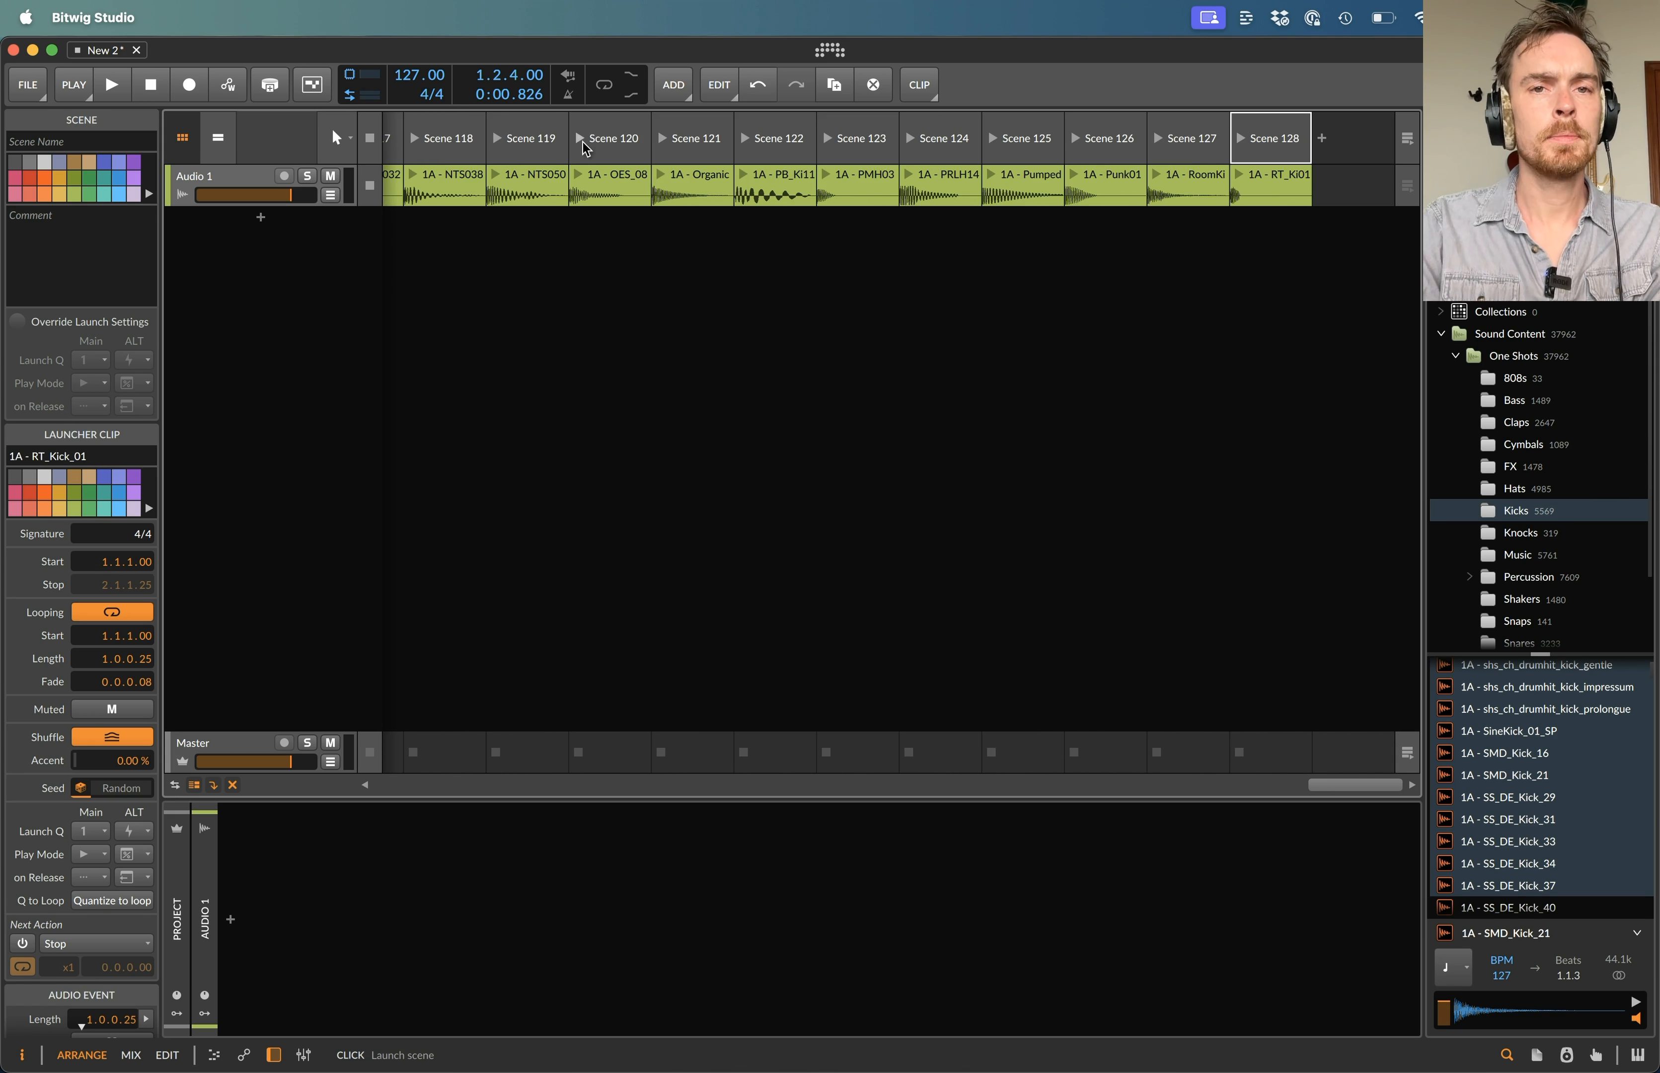
- Rename the Audio 1 track as Kick
{"action": "left_click", "coordinate": [1310, 200]}
{"action": "scroll", "coordinate": [1079, 221], "scroll_direction": "left", "scroll_amount": 10}
{"action": "scroll", "coordinate": [1078, 220], "scroll_direction": "left", "scroll_amount": 20}
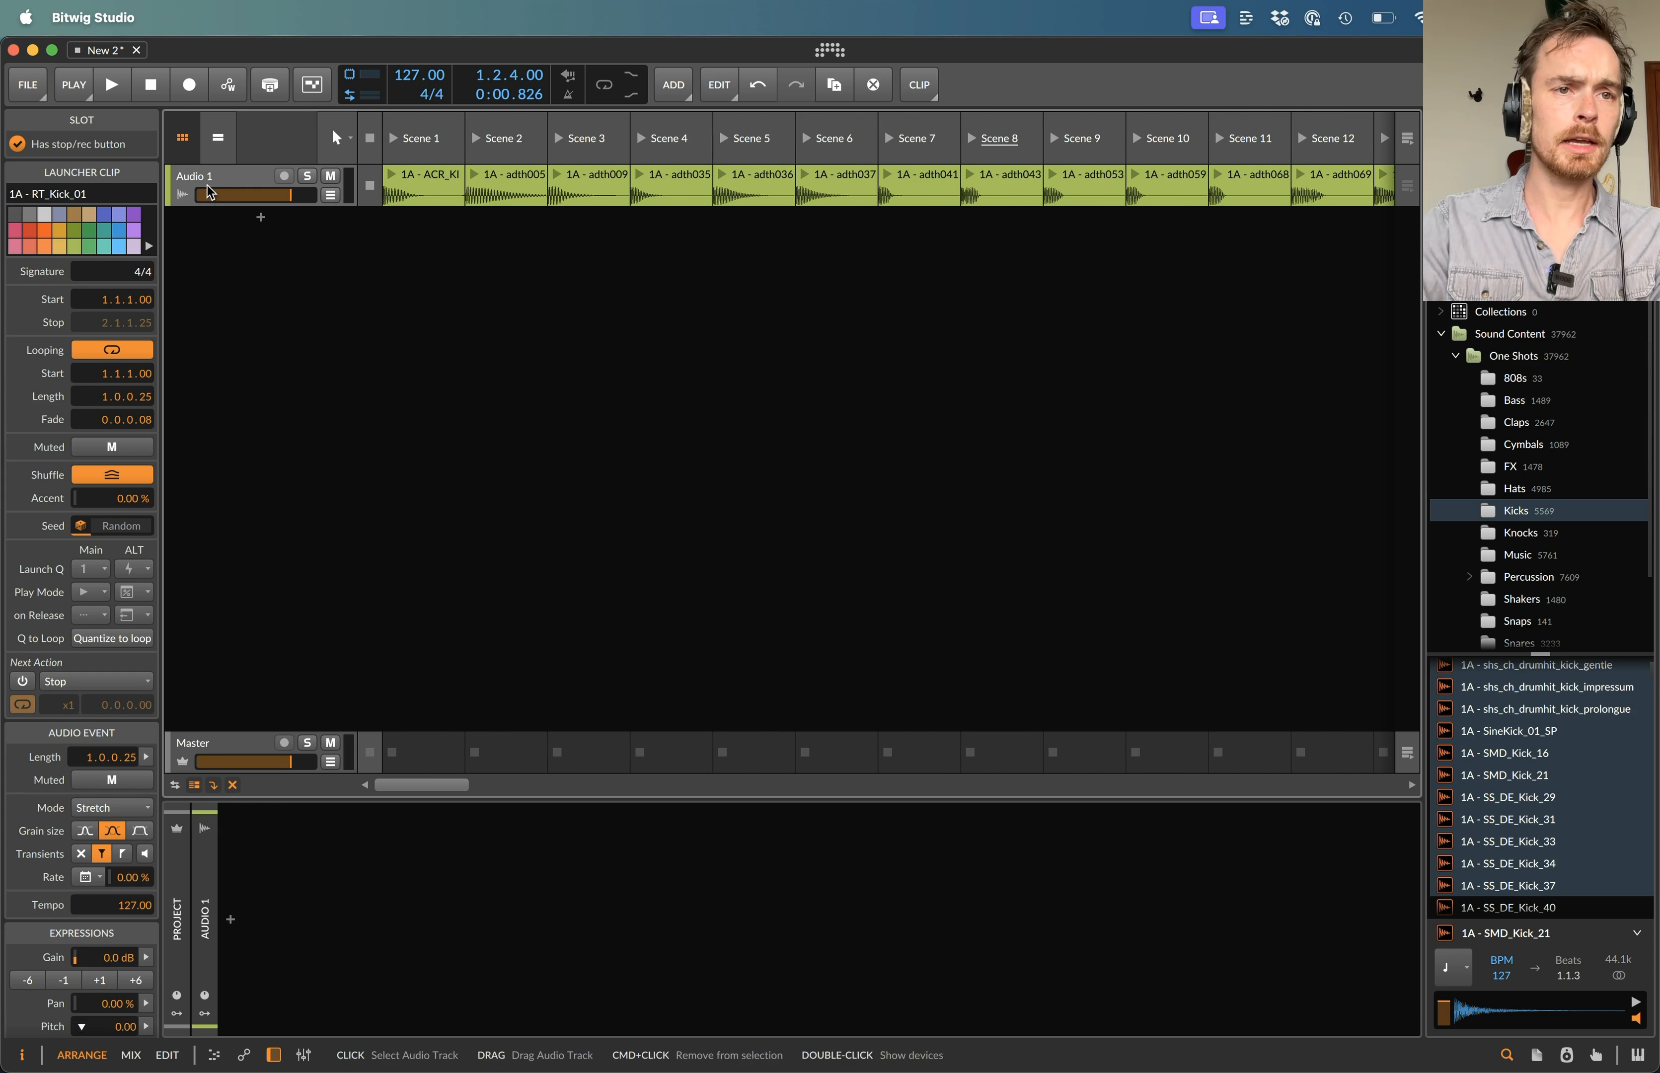
{"action": "double_click", "coordinate": [208, 176]}
{"action": "type", "text": "Kick"}
{"action": "key", "text": "Return"}
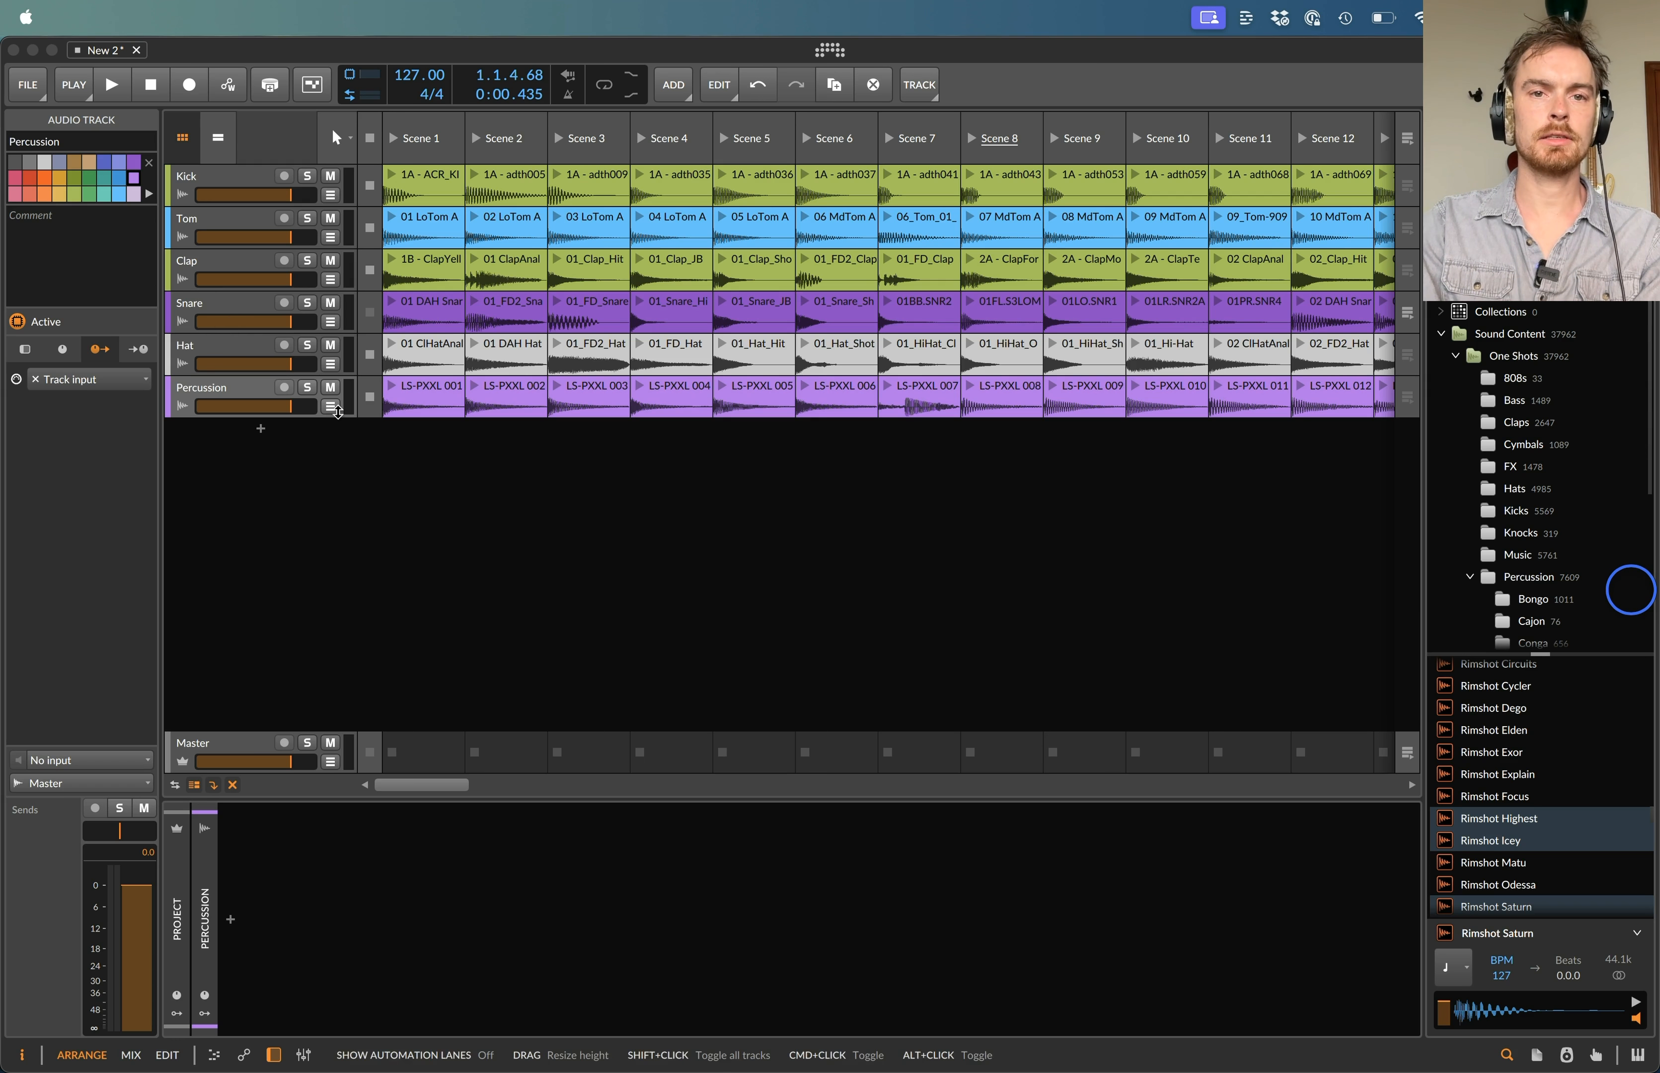
- Look through the filled scenes, switch to the mixer view and audition clips from different scenes on the Kick track
{"action": "scroll", "coordinate": [825, 378], "scroll_direction": "right", "scroll_amount": 15}
{"action": "scroll", "coordinate": [825, 377], "scroll_direction": "right", "scroll_amount": 20}
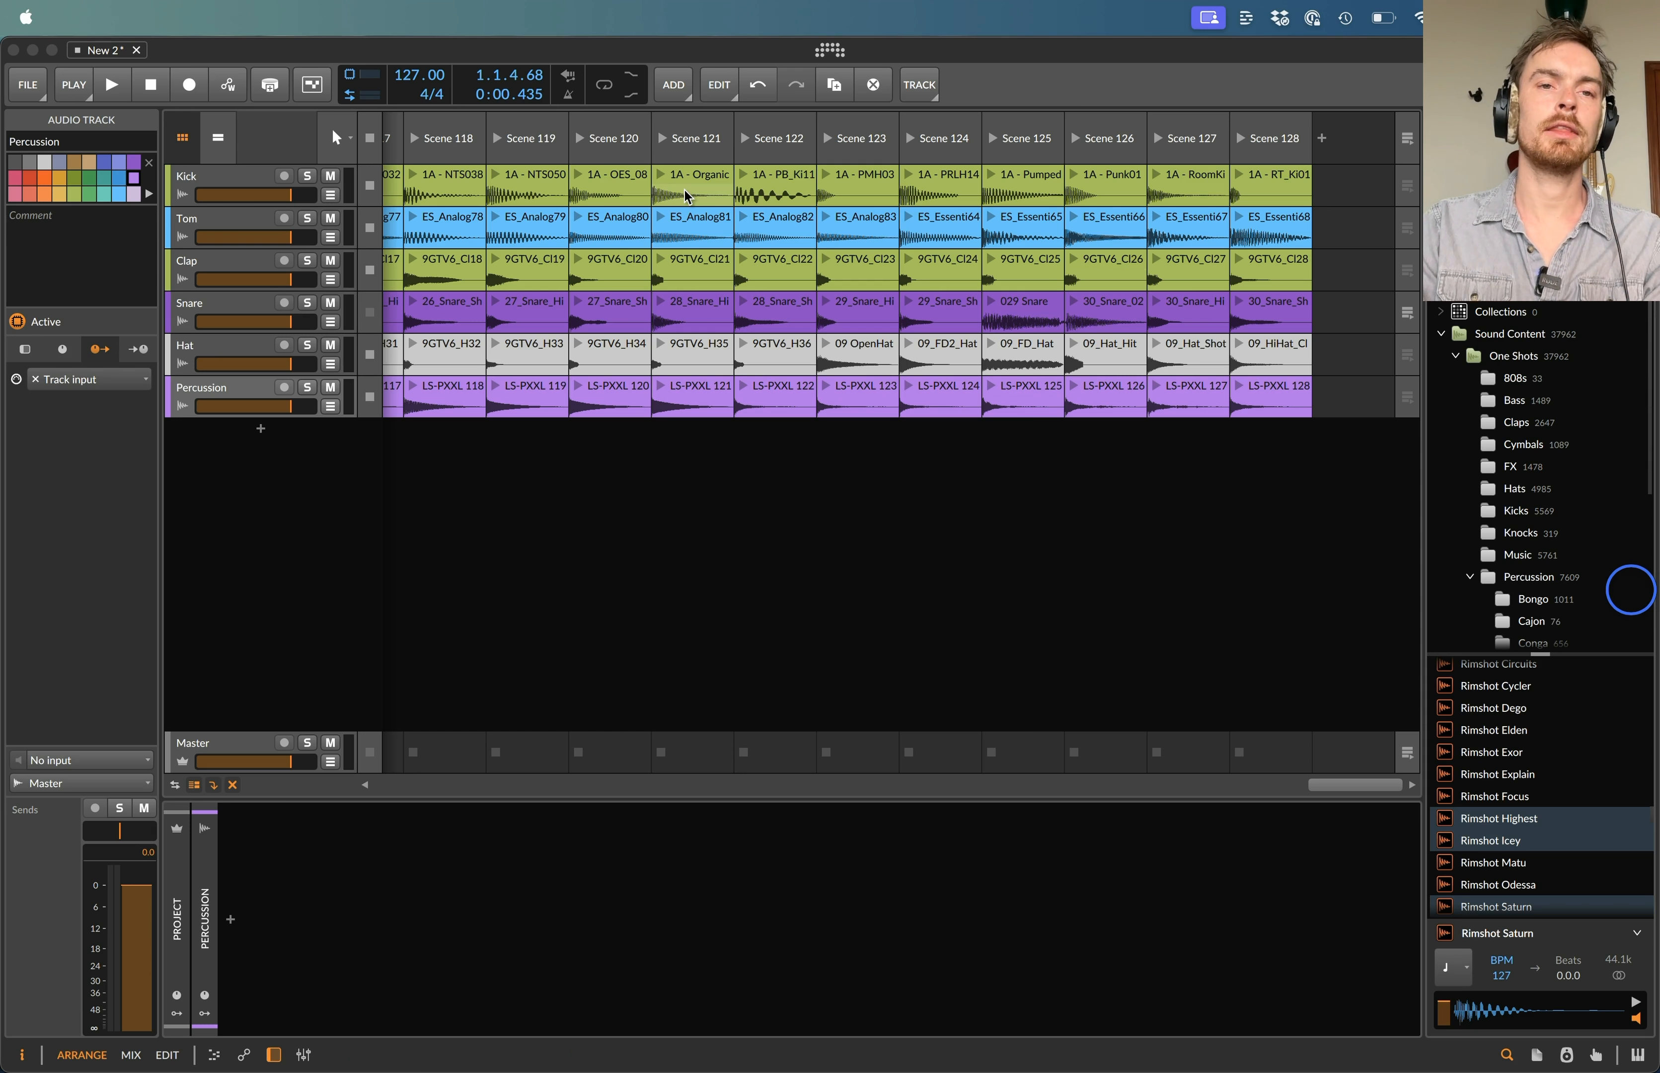
{"action": "left_click", "coordinate": [522, 598]}
{"action": "key", "text": "alt+2"}
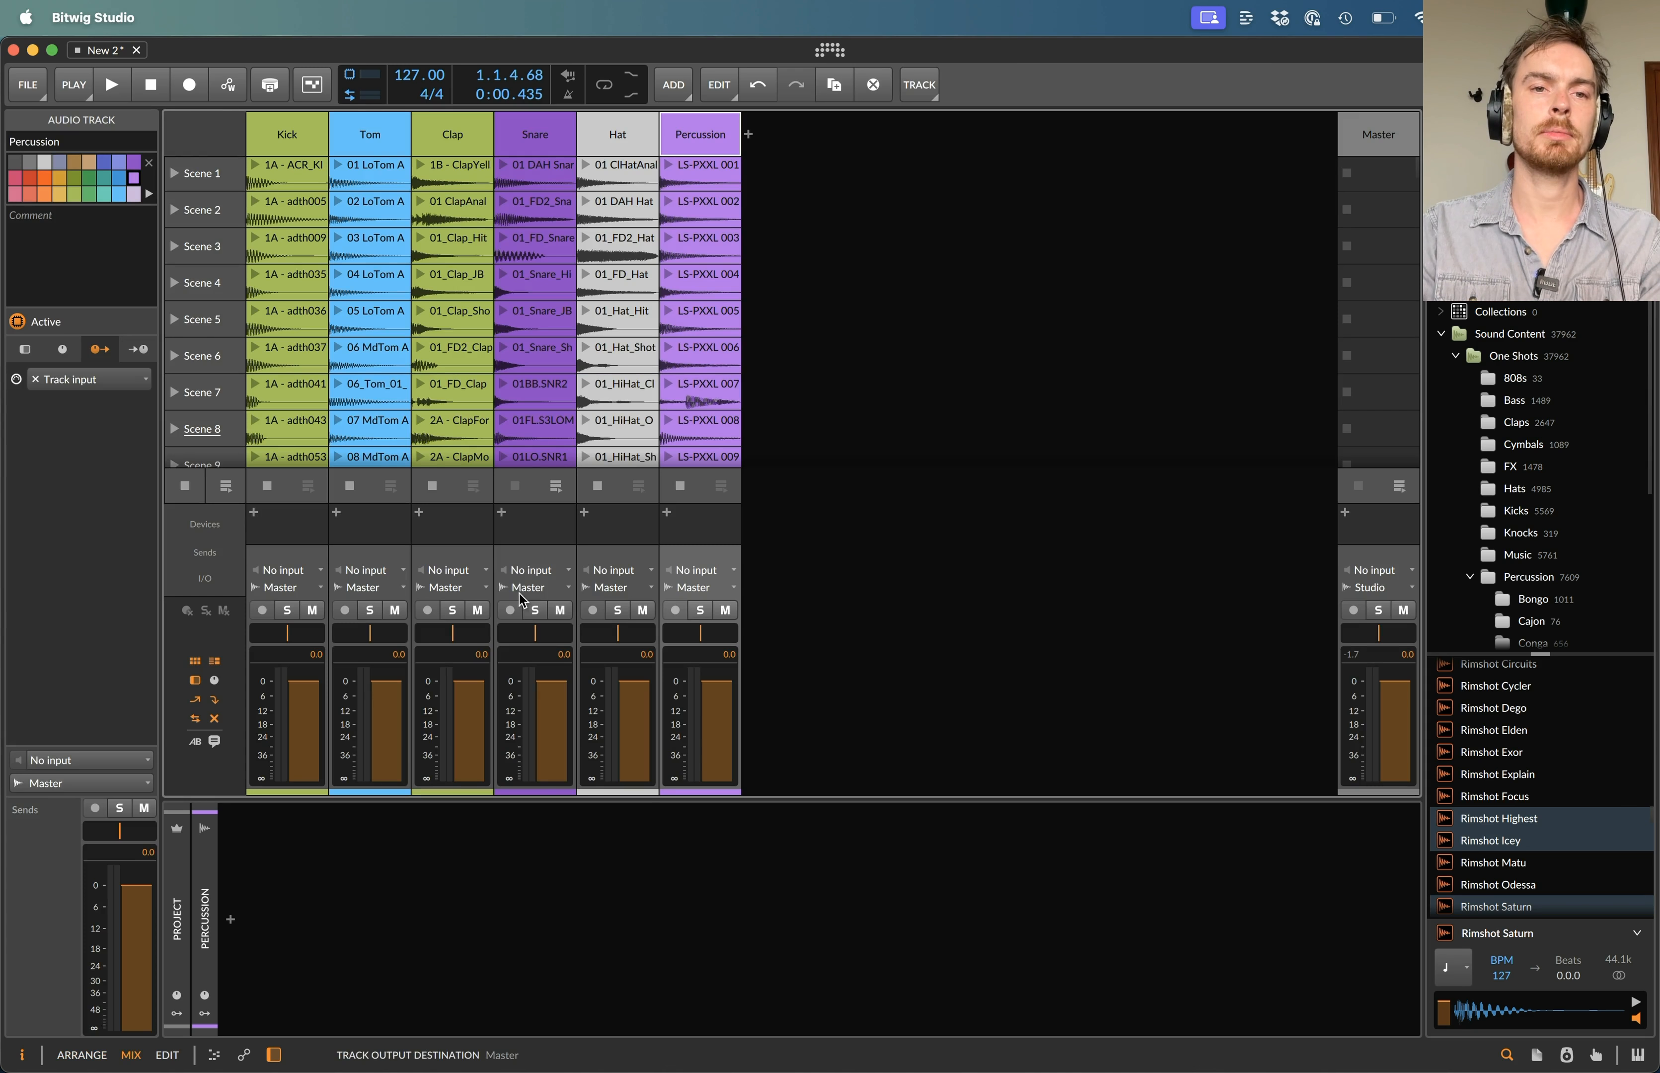
{"action": "left_click", "coordinate": [256, 276]}
{"action": "scroll", "coordinate": [265, 272], "scroll_direction": "down", "scroll_amount": 15}
{"action": "left_click", "coordinate": [258, 272]}
{"action": "scroll", "coordinate": [260, 269], "scroll_direction": "down", "scroll_amount": 1}
{"action": "scroll", "coordinate": [259, 269], "scroll_direction": "down", "scroll_amount": 10}
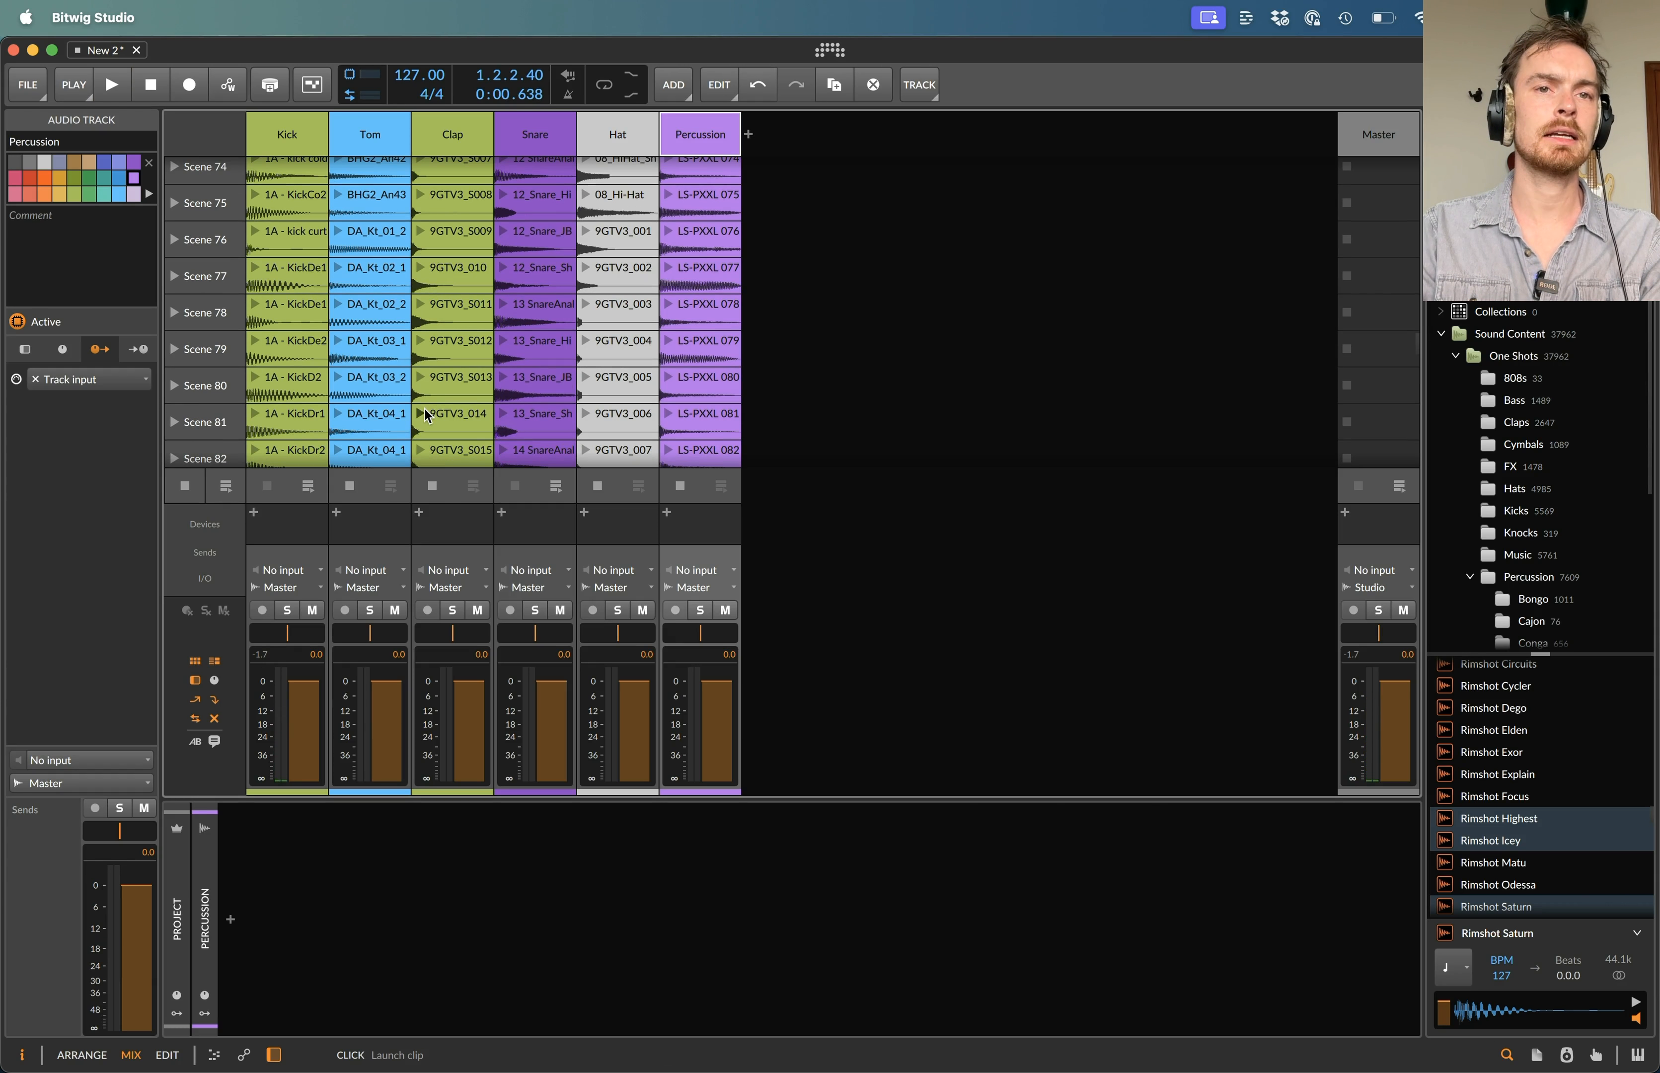
- Audition clips from late and early scenes on the Hat track to compare their loudness, and stop playback
{"action": "scroll", "coordinate": [536, 369], "scroll_direction": "down", "scroll_amount": 14}
{"action": "left_click", "coordinate": [586, 326]}
{"action": "scroll", "coordinate": [628, 209], "scroll_direction": "up", "scroll_amount": 17}
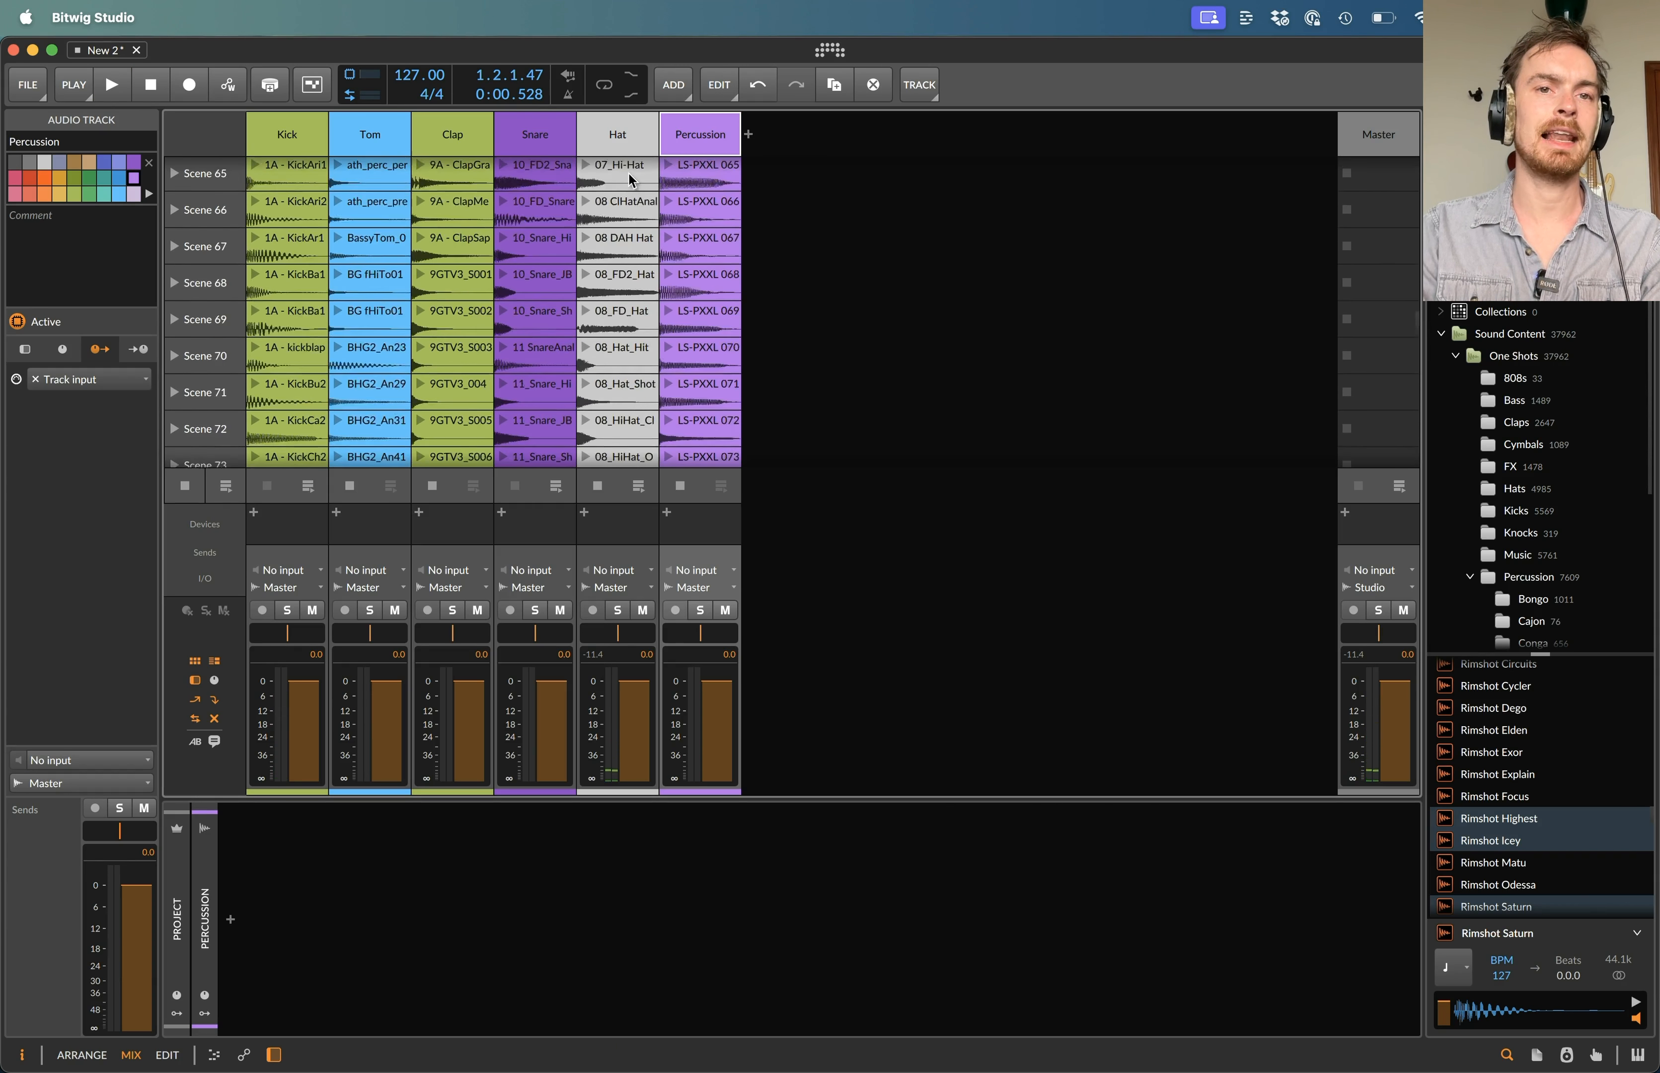
{"action": "scroll", "coordinate": [631, 181], "scroll_direction": "up", "scroll_amount": 20}
{"action": "left_click", "coordinate": [586, 300]}
{"action": "key", "text": "space"}
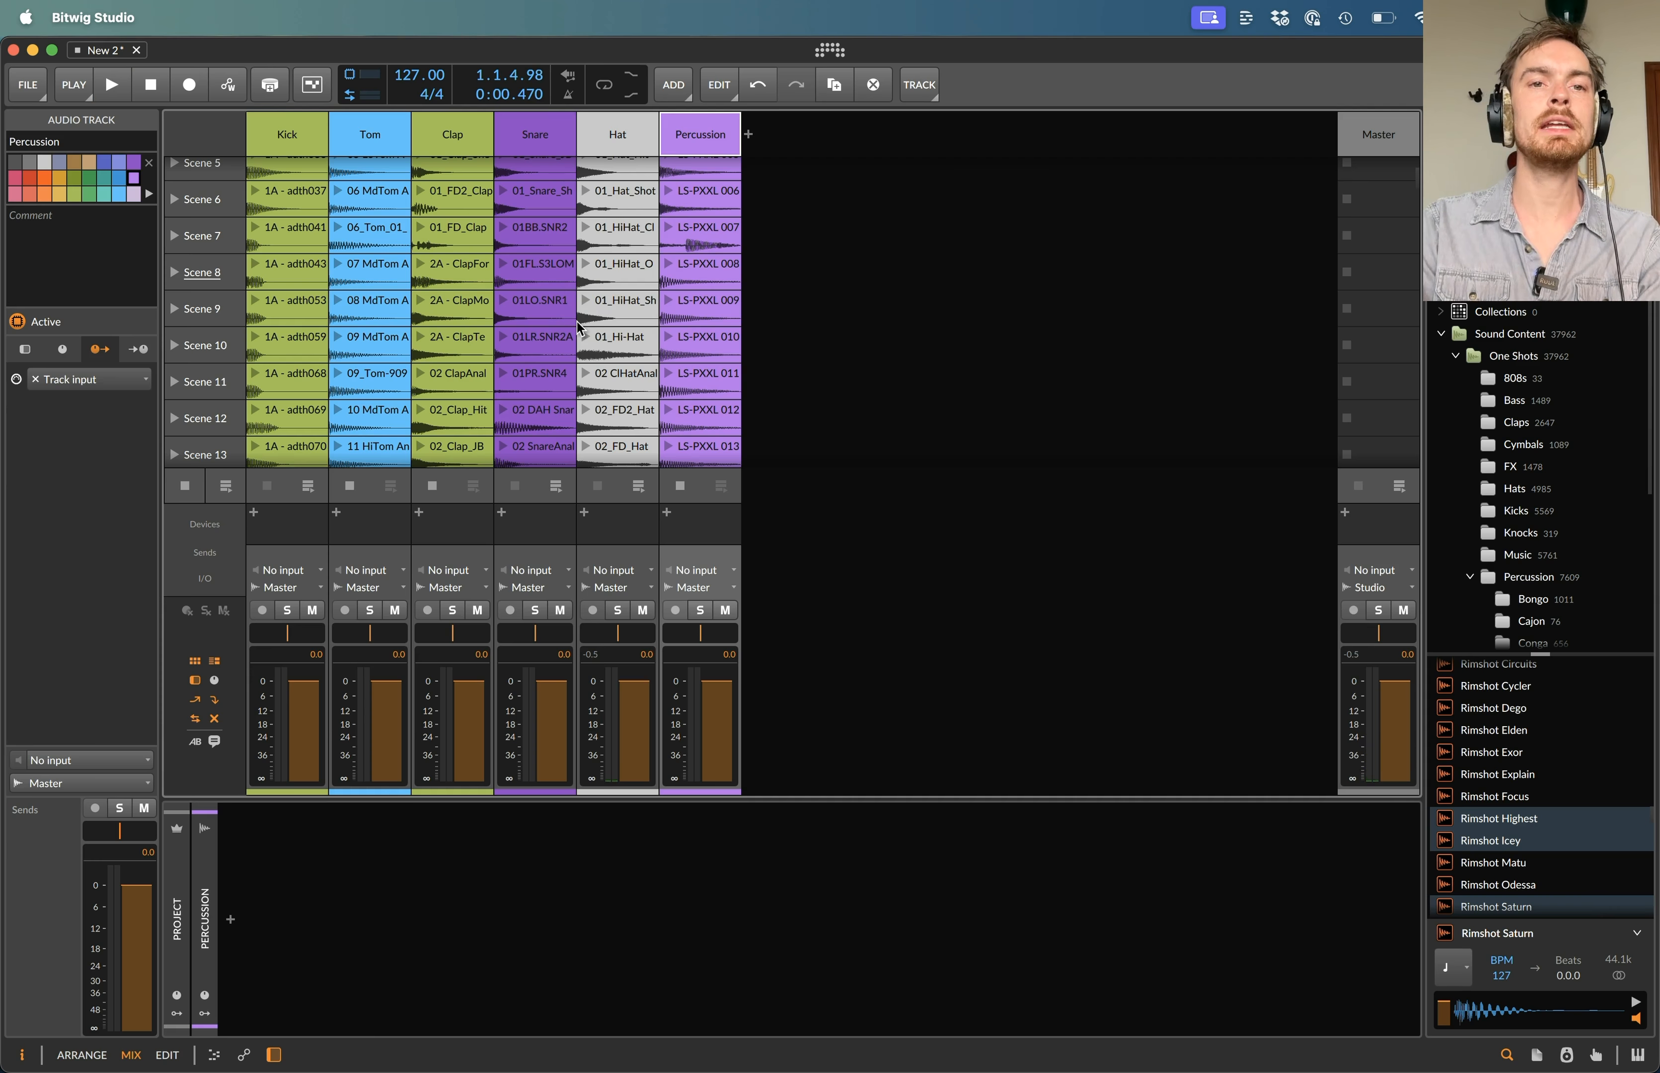
- Return to the arrange view and normalize all launcher clips on the six drum tracks
{"action": "key", "text": "alt+1"}
{"action": "left_click", "coordinate": [1277, 176]}
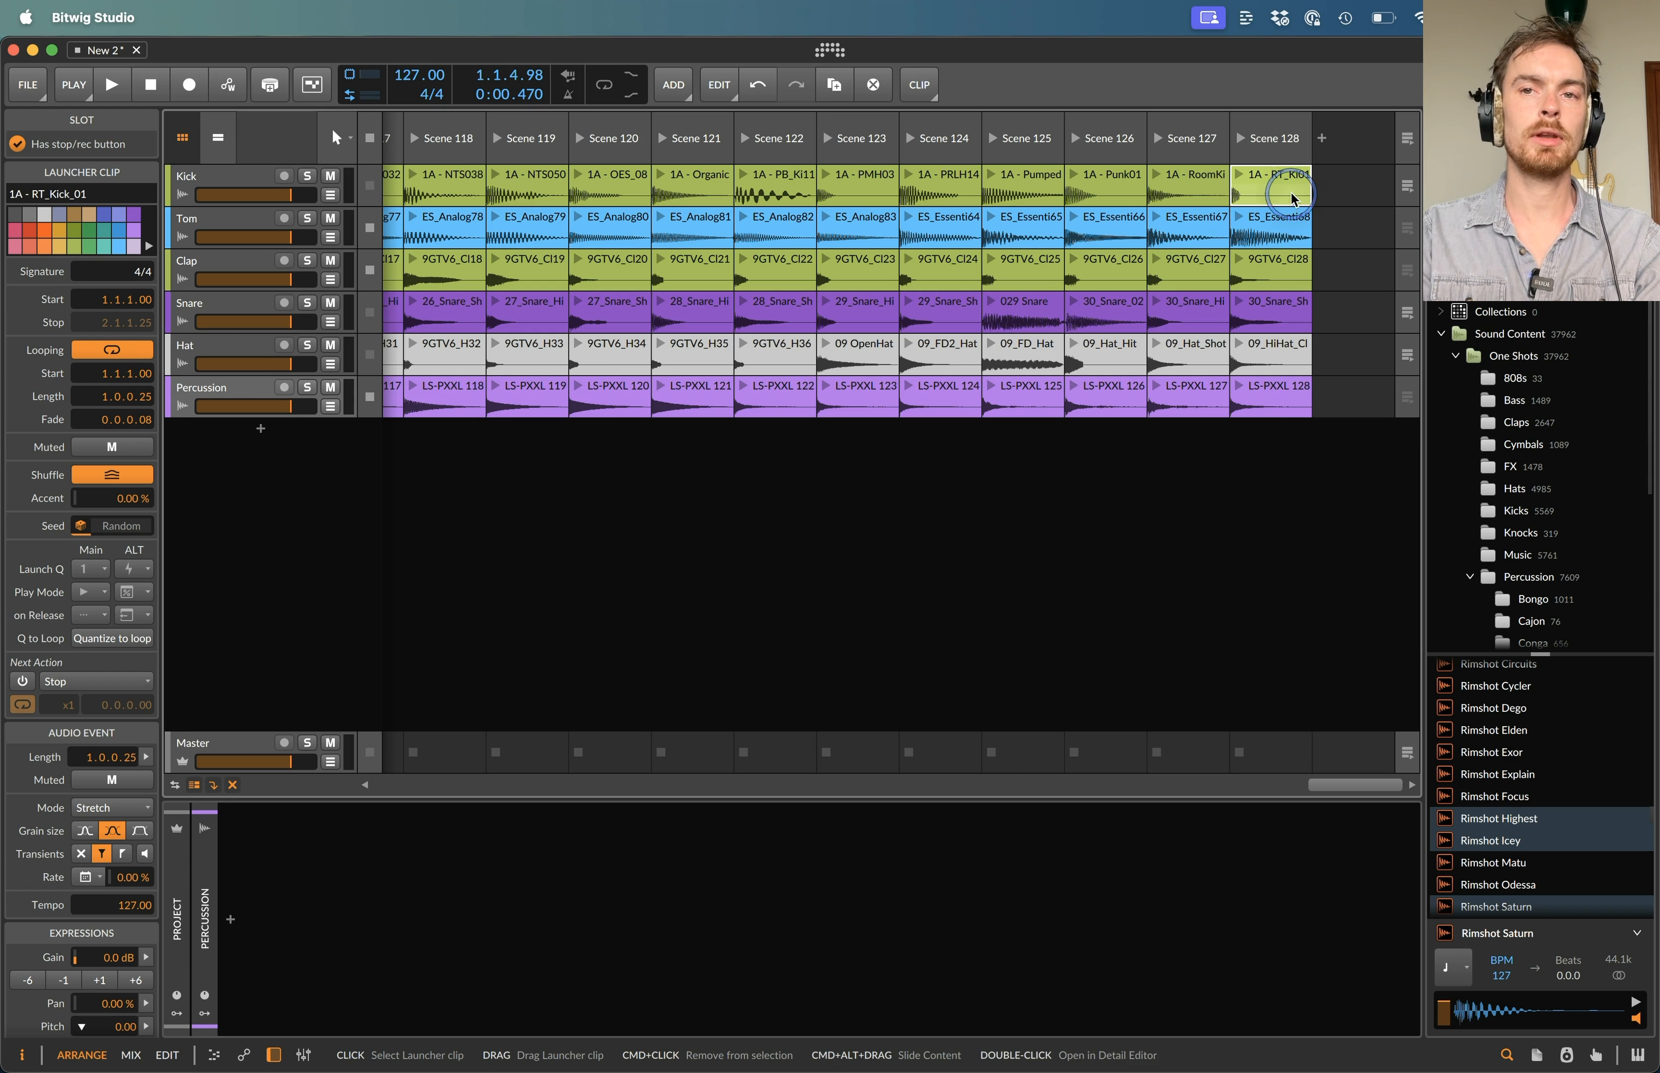
{"action": "scroll", "coordinate": [1277, 200], "scroll_direction": "left", "scroll_amount": 20}
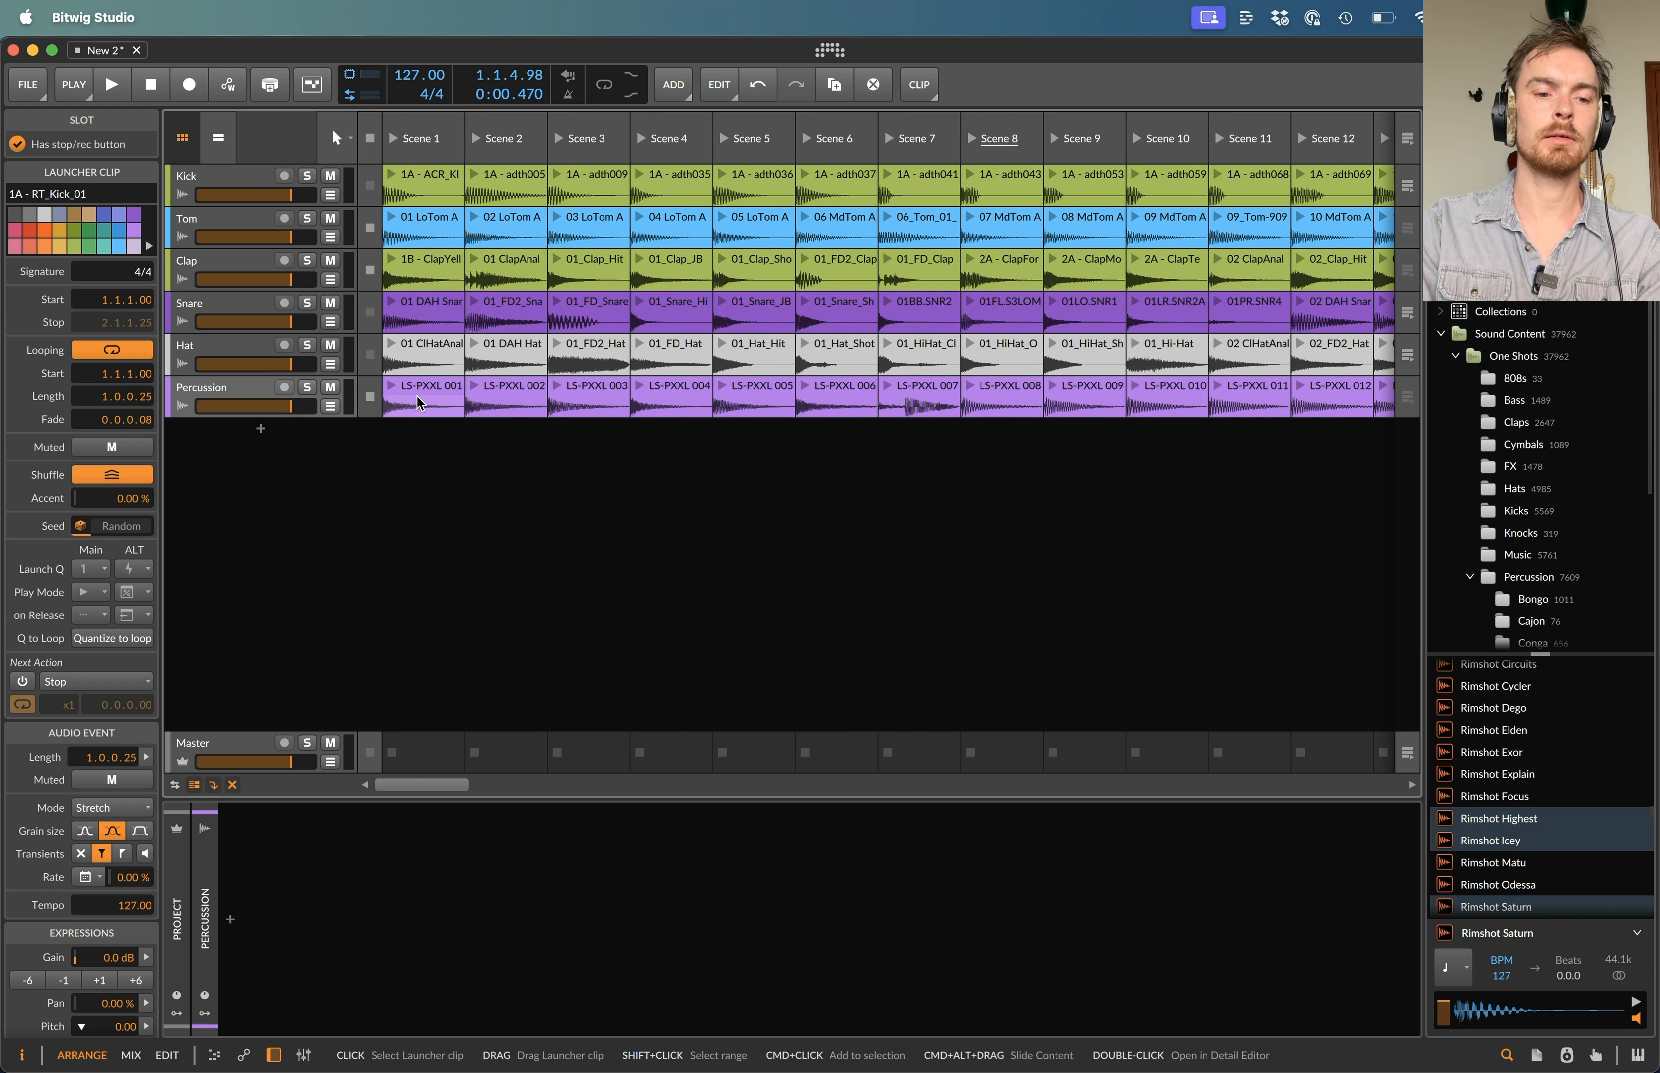
{"action": "key", "text": "super+a"}
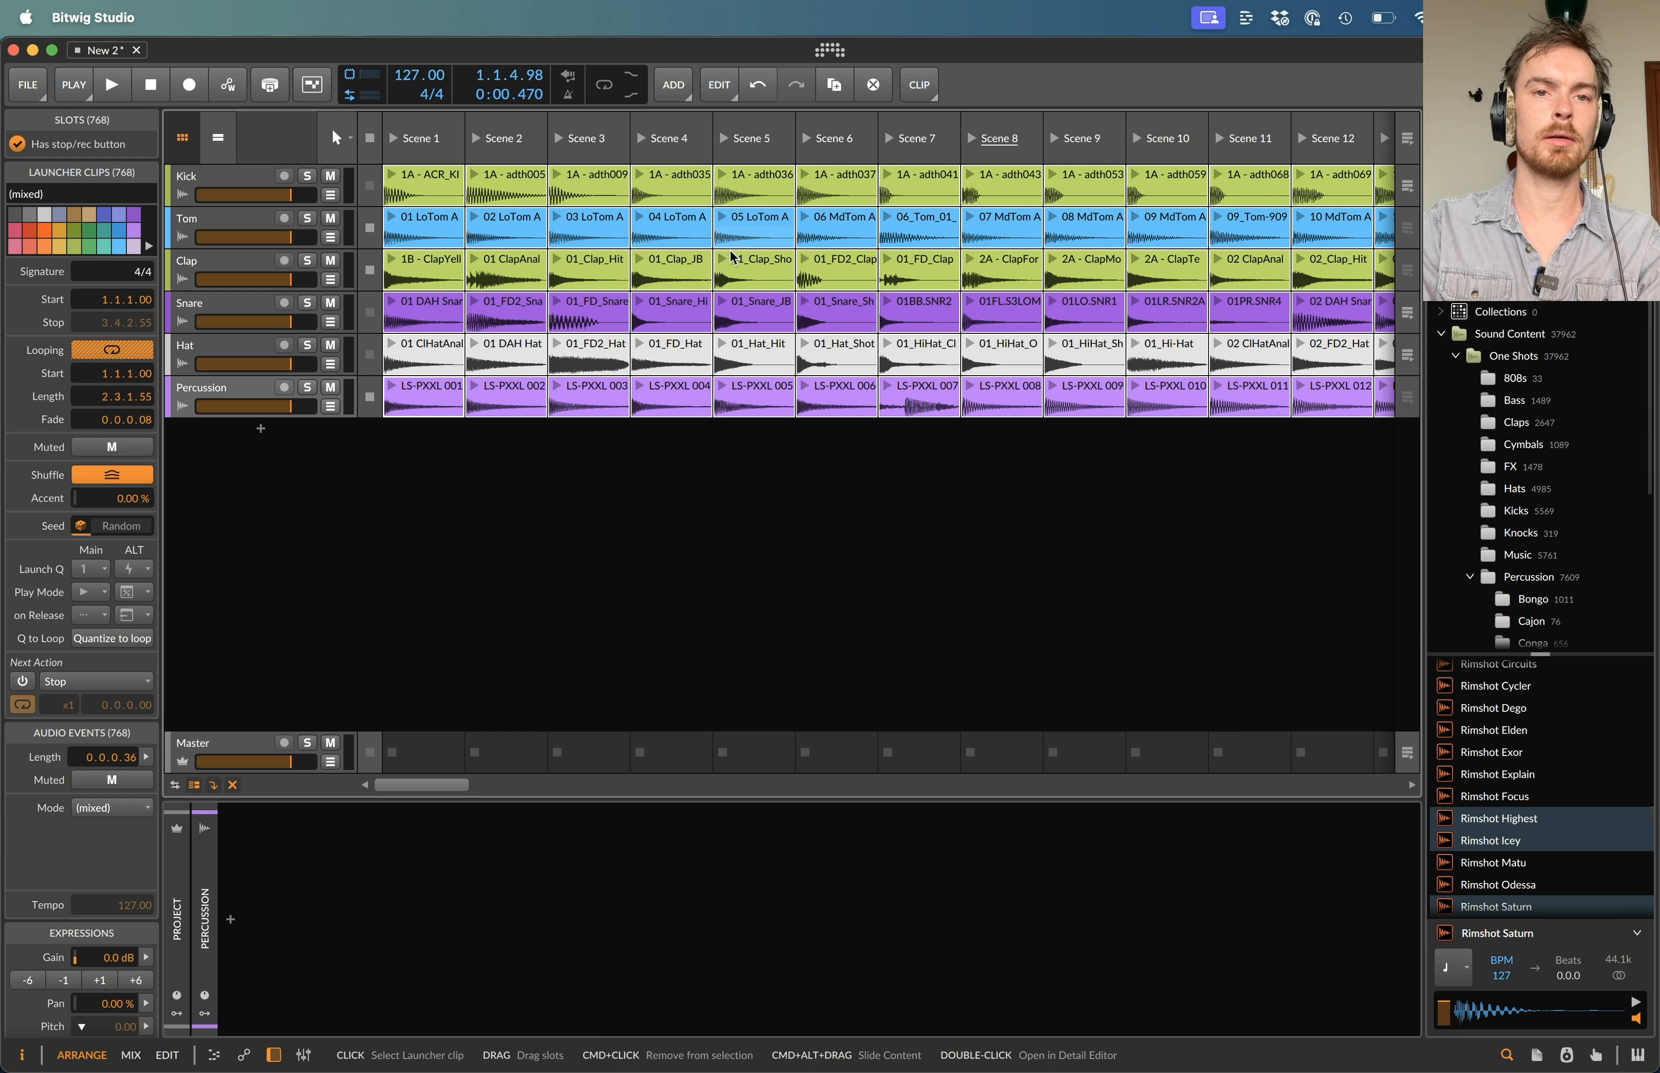
{"action": "right_click", "coordinate": [673, 277]}
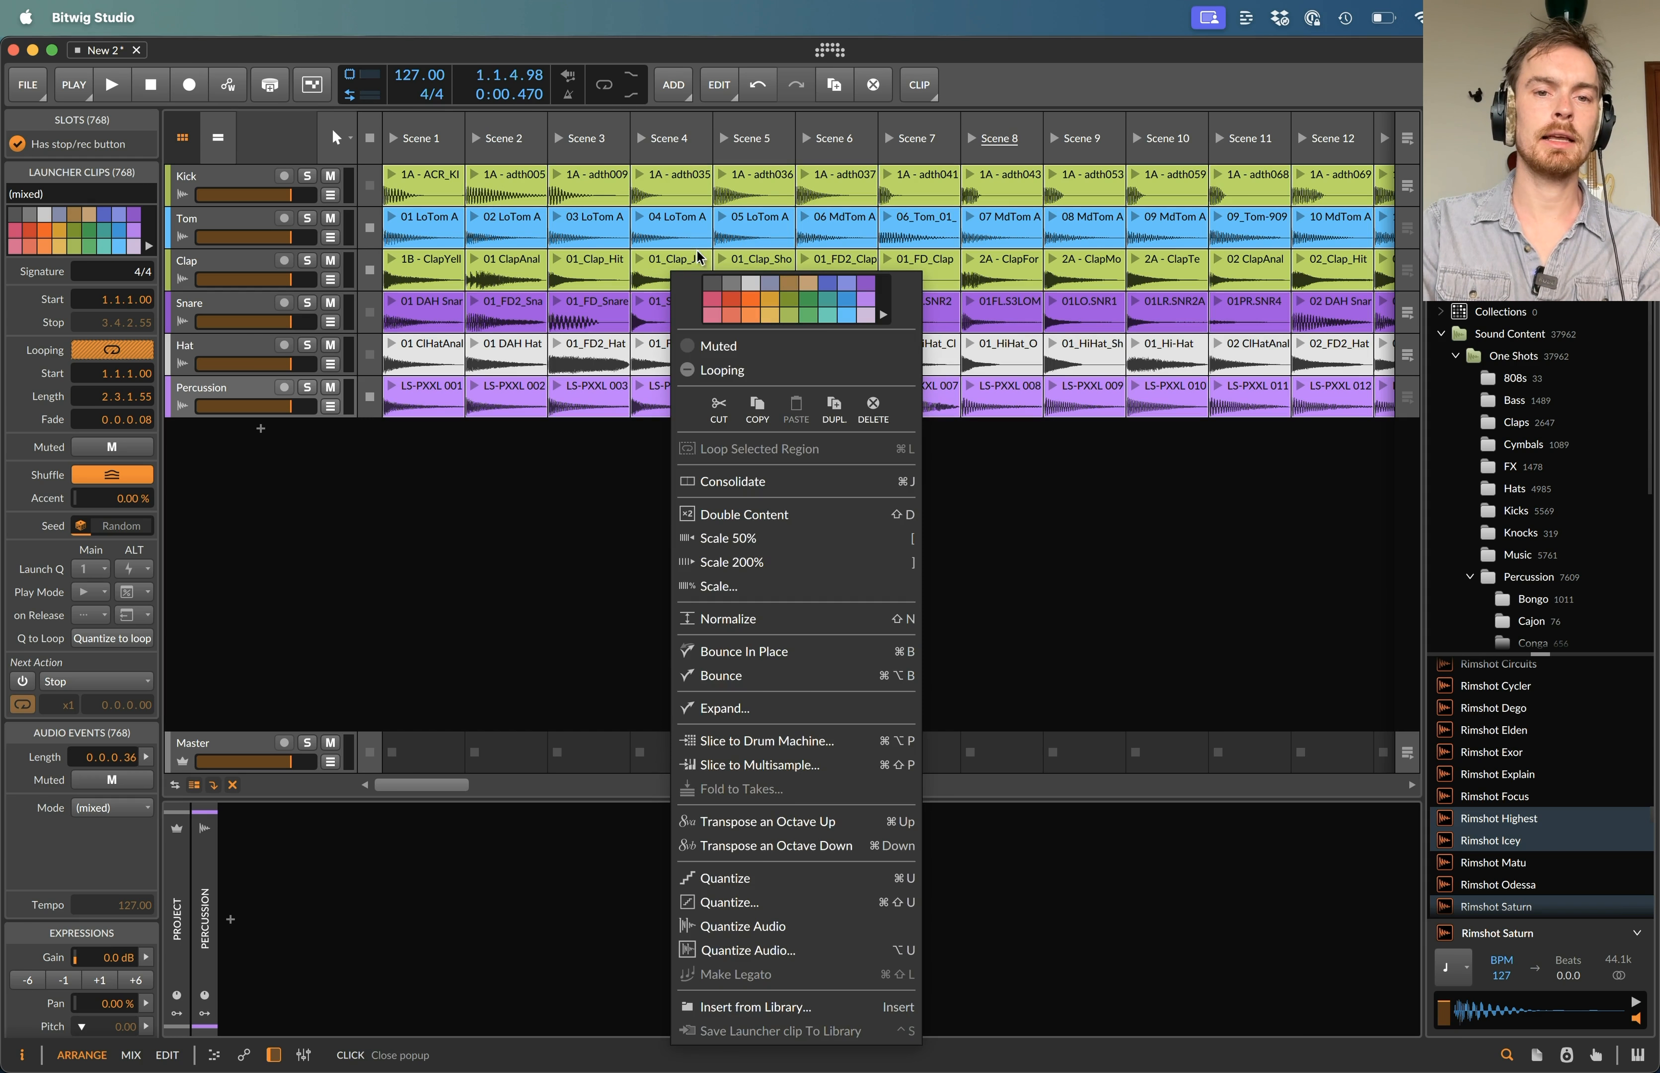
{"action": "left_click", "coordinate": [803, 634]}
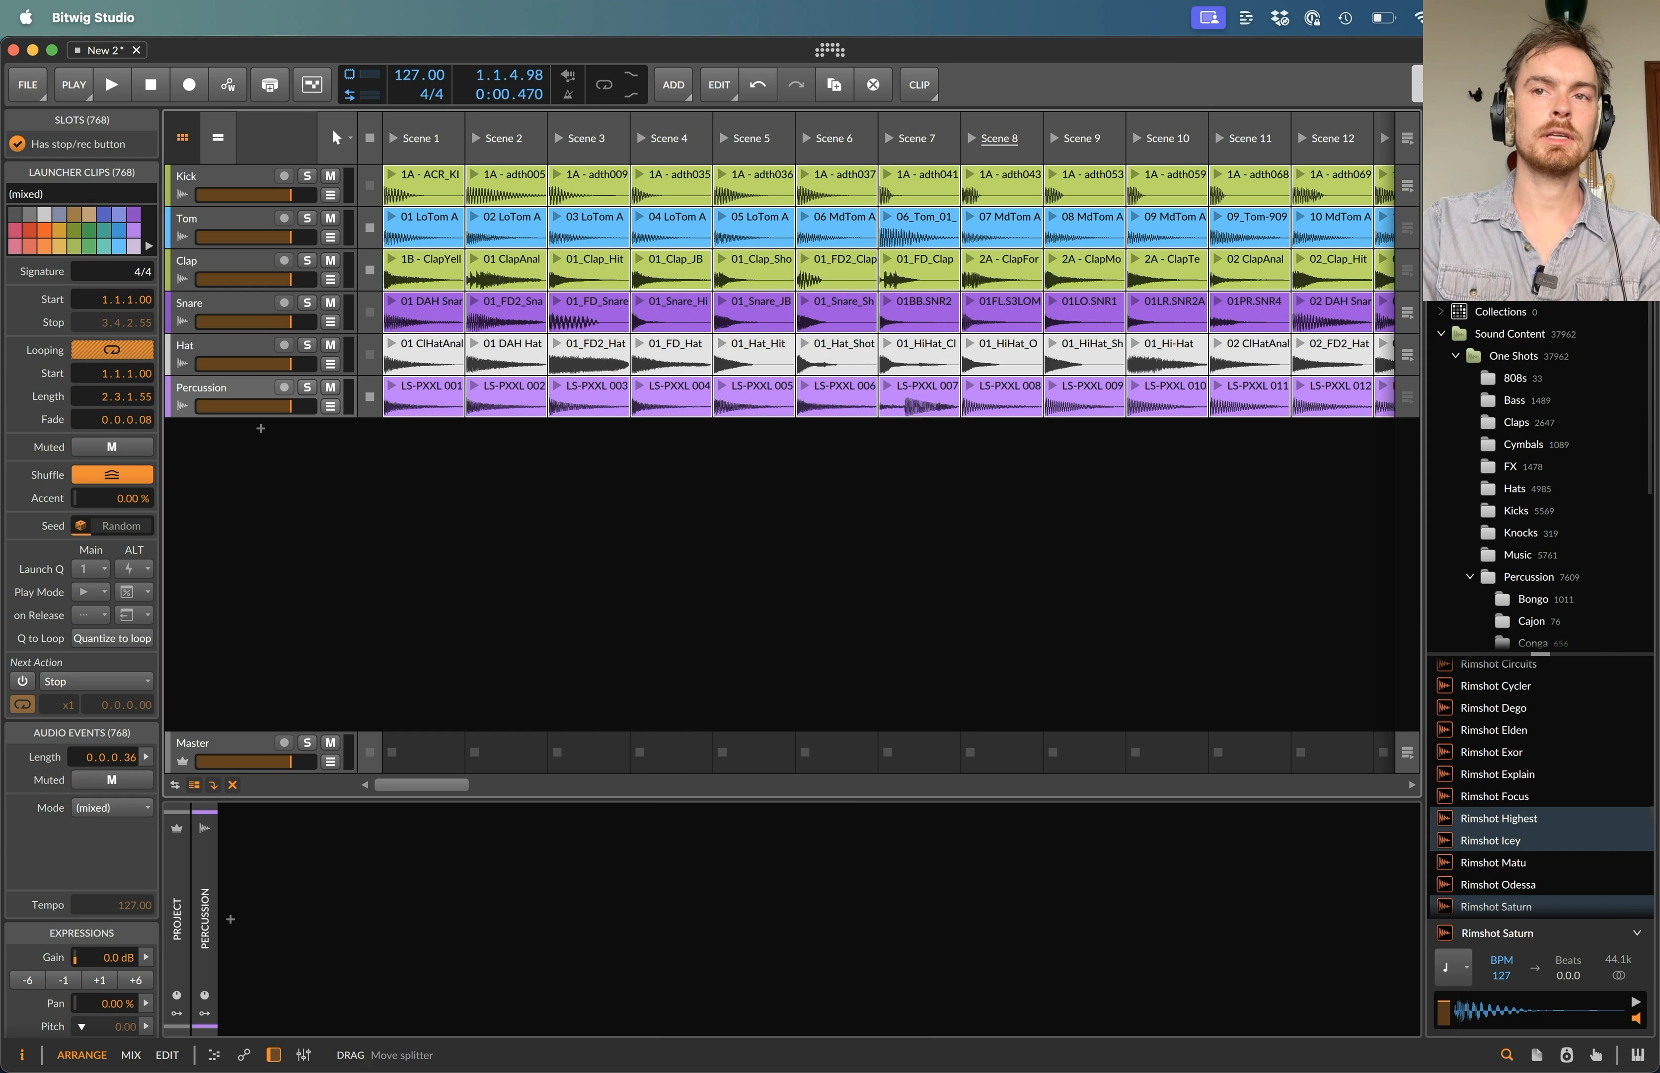
- Compare the clip waveforms across the scenes by undoing and redoing the normalization
{"action": "scroll", "coordinate": [994, 387], "scroll_direction": "right", "scroll_amount": 8}
{"action": "scroll", "coordinate": [993, 387], "scroll_direction": "right", "scroll_amount": 20}
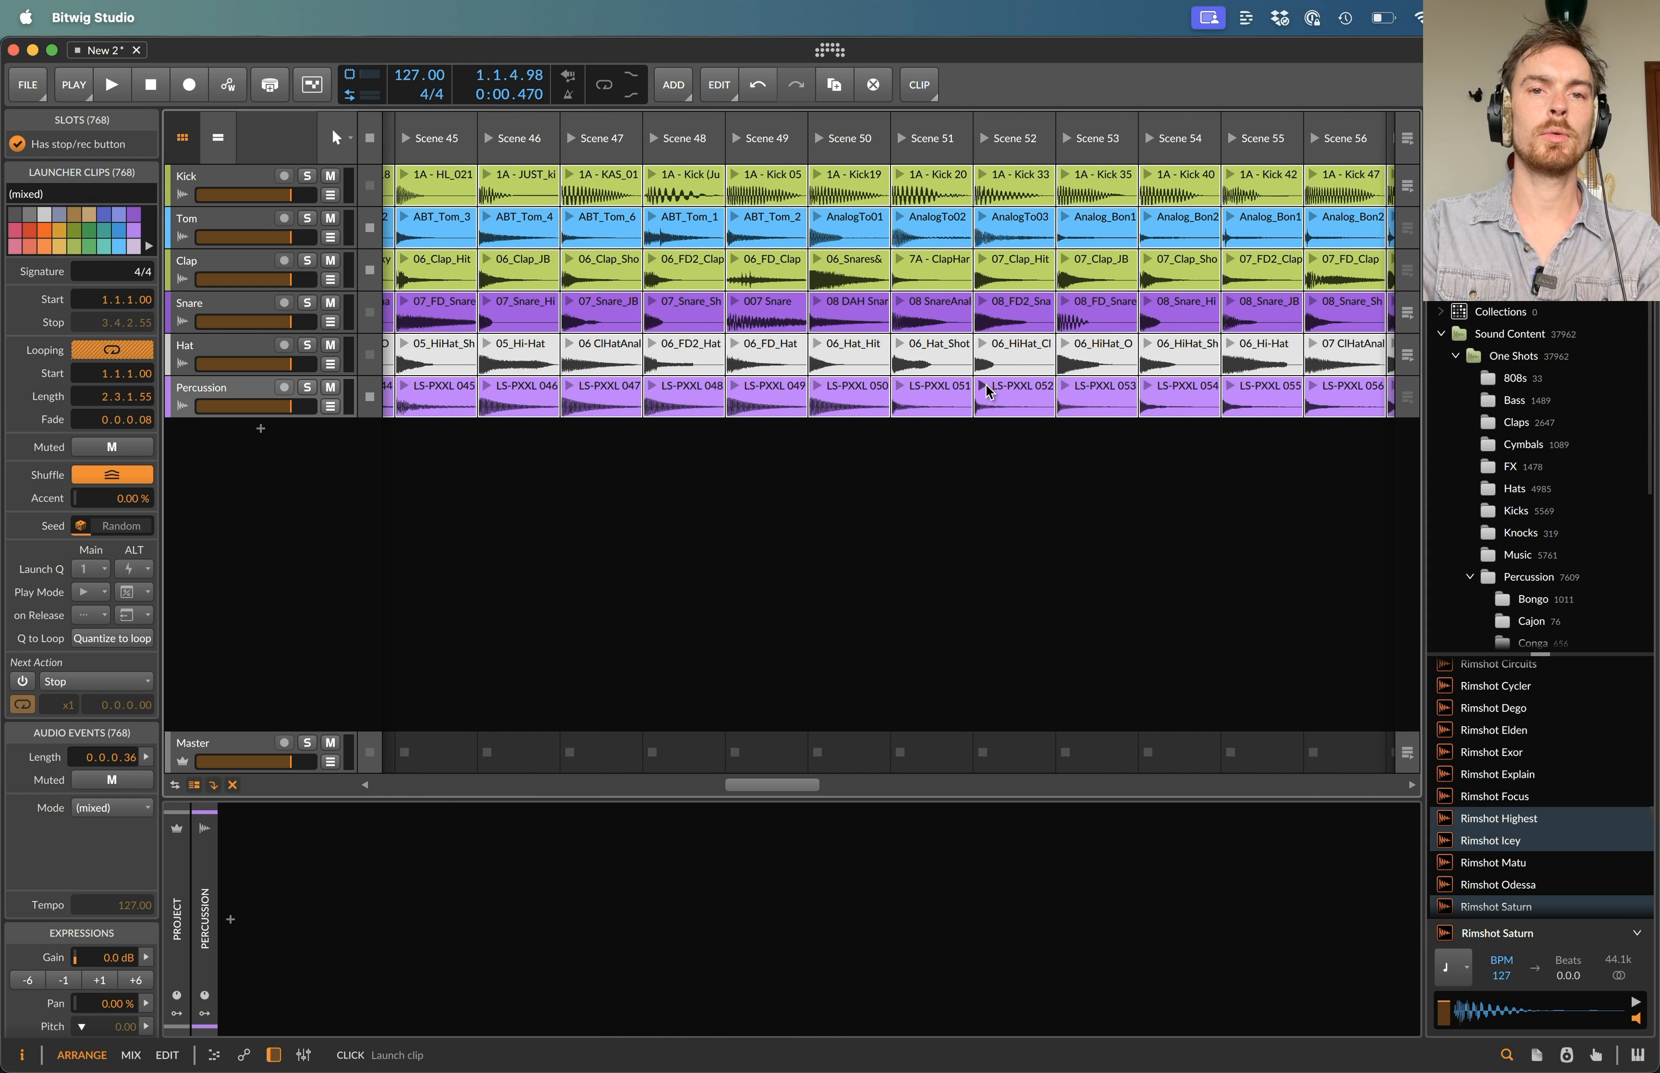
{"action": "key", "text": "super+z"}
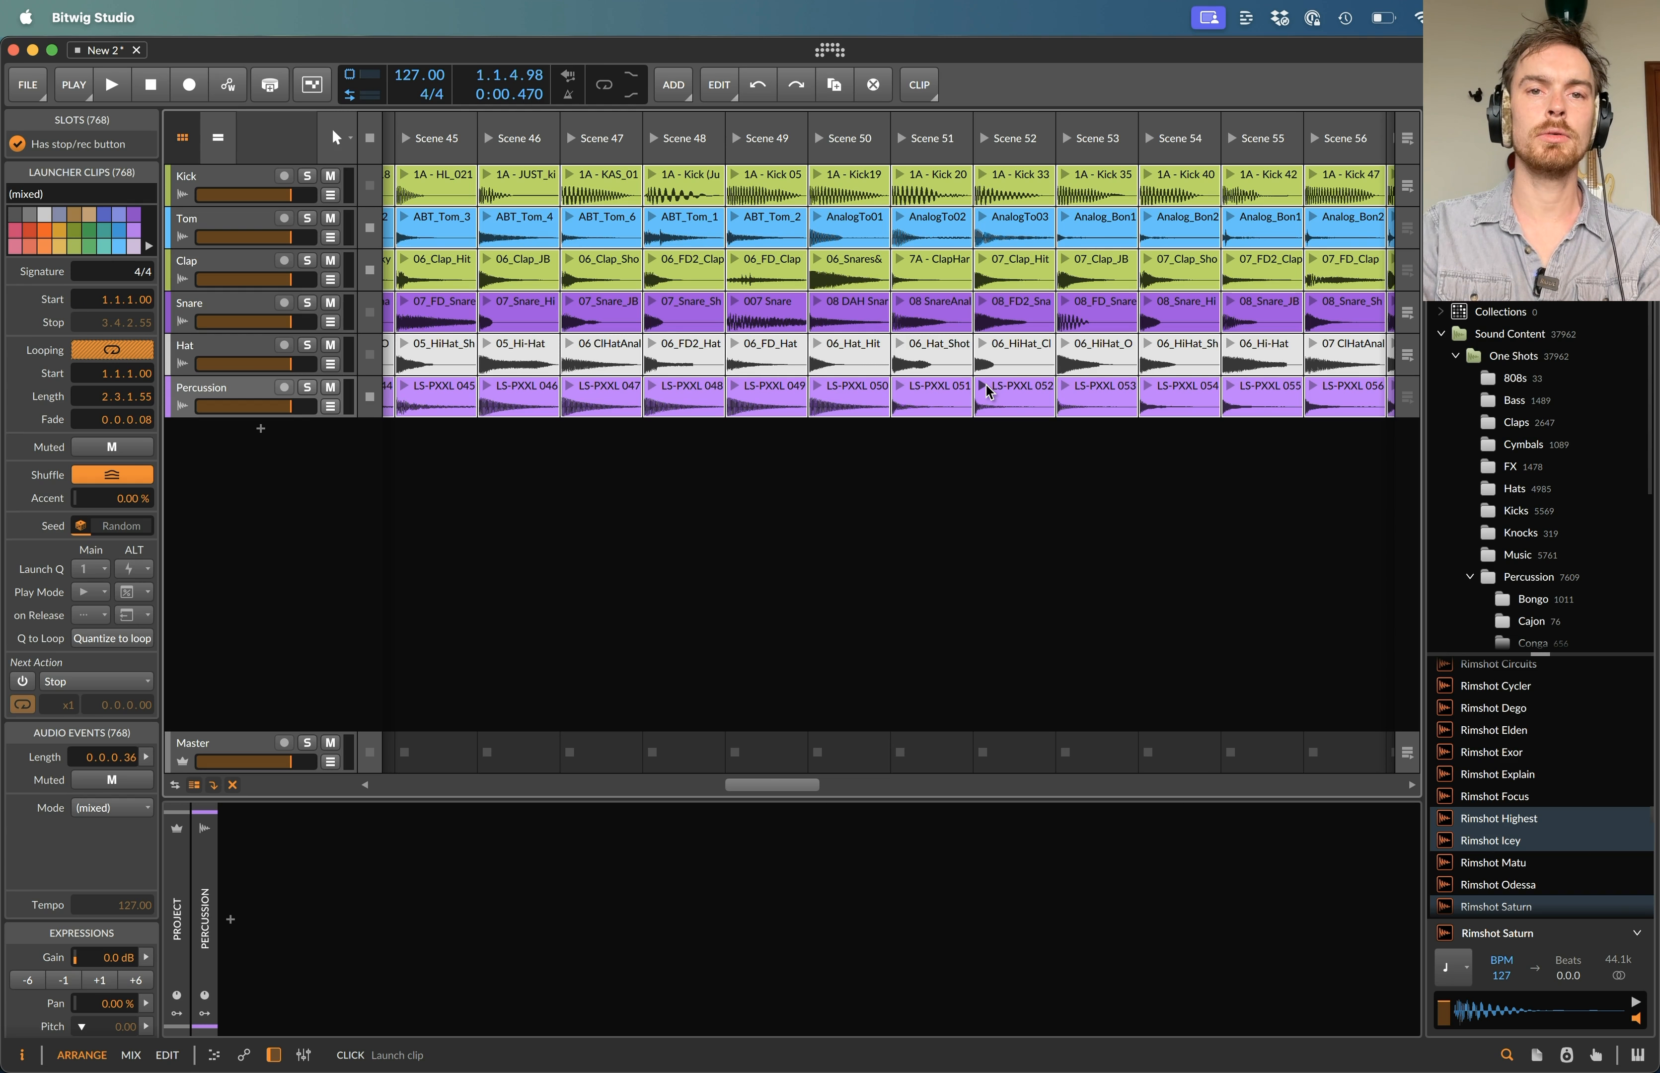
{"action": "key", "text": "super+shift+z"}
{"action": "scroll", "coordinate": [802, 362], "scroll_direction": "right", "scroll_amount": 15}
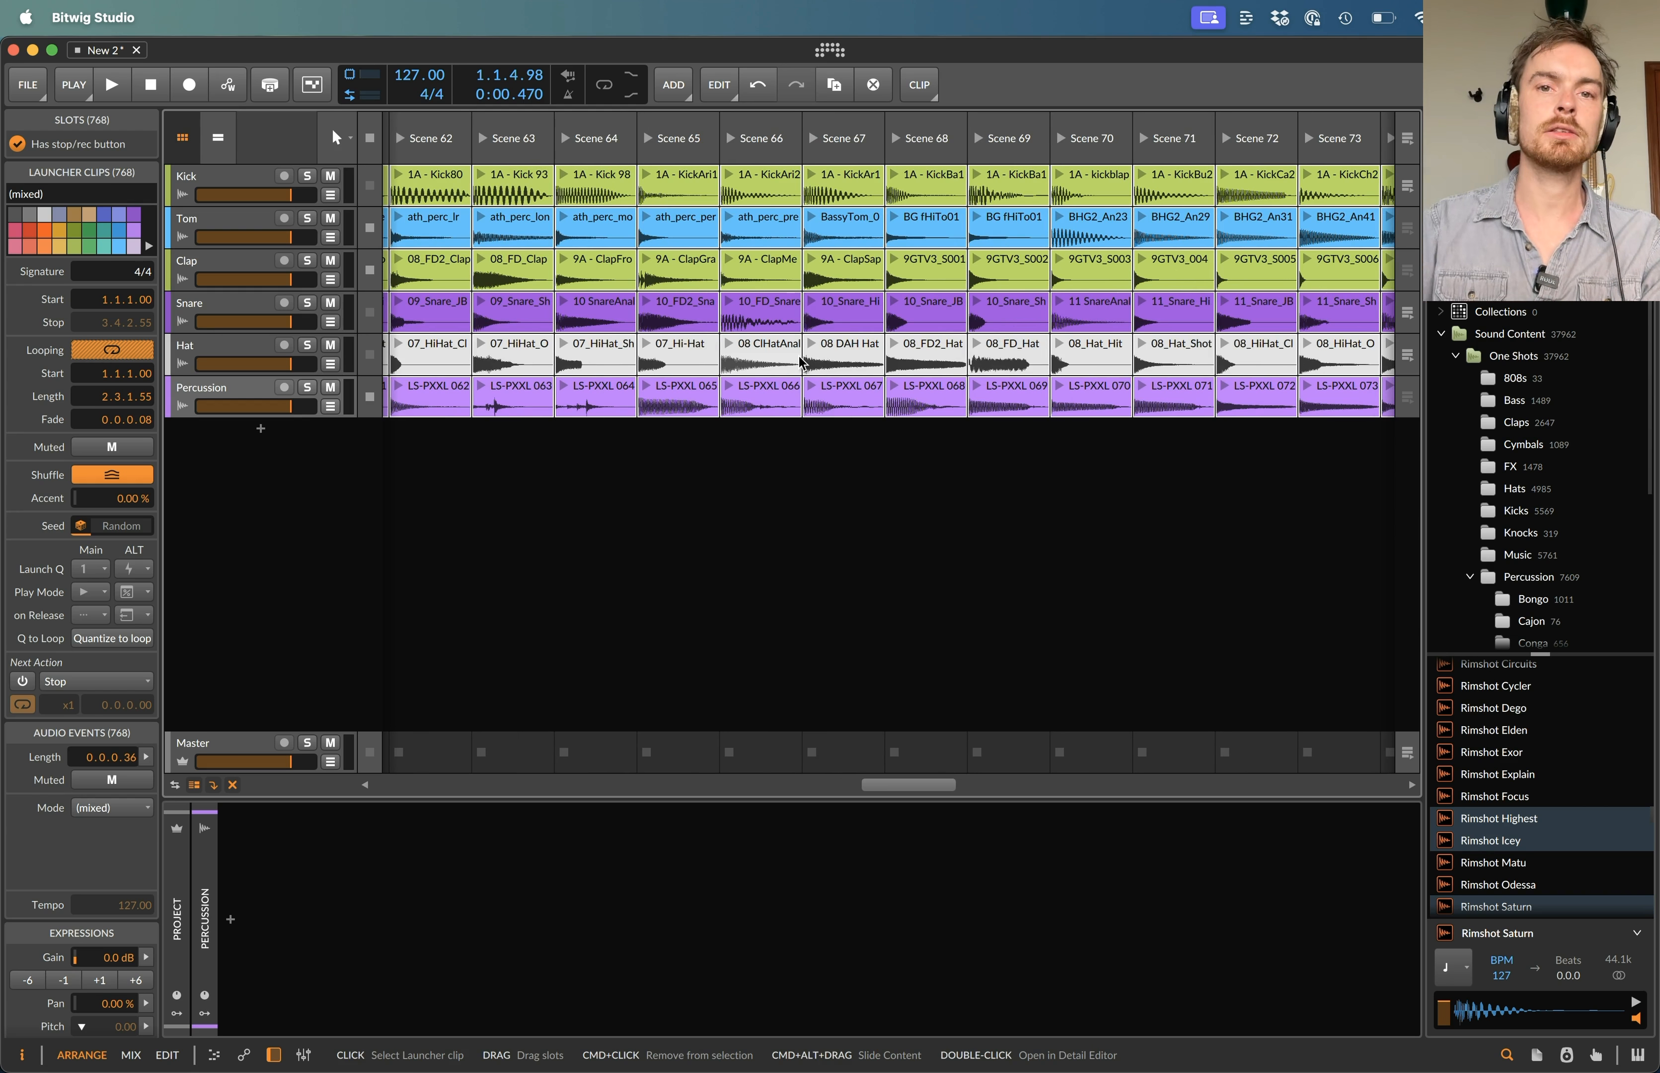
- Check the gain of the scene 79 Hat clip by undoing and redoing the normalization, and launch that clip
{"action": "scroll", "coordinate": [802, 364], "scroll_direction": "right", "scroll_amount": 12}
{"action": "left_click", "coordinate": [857, 364]}
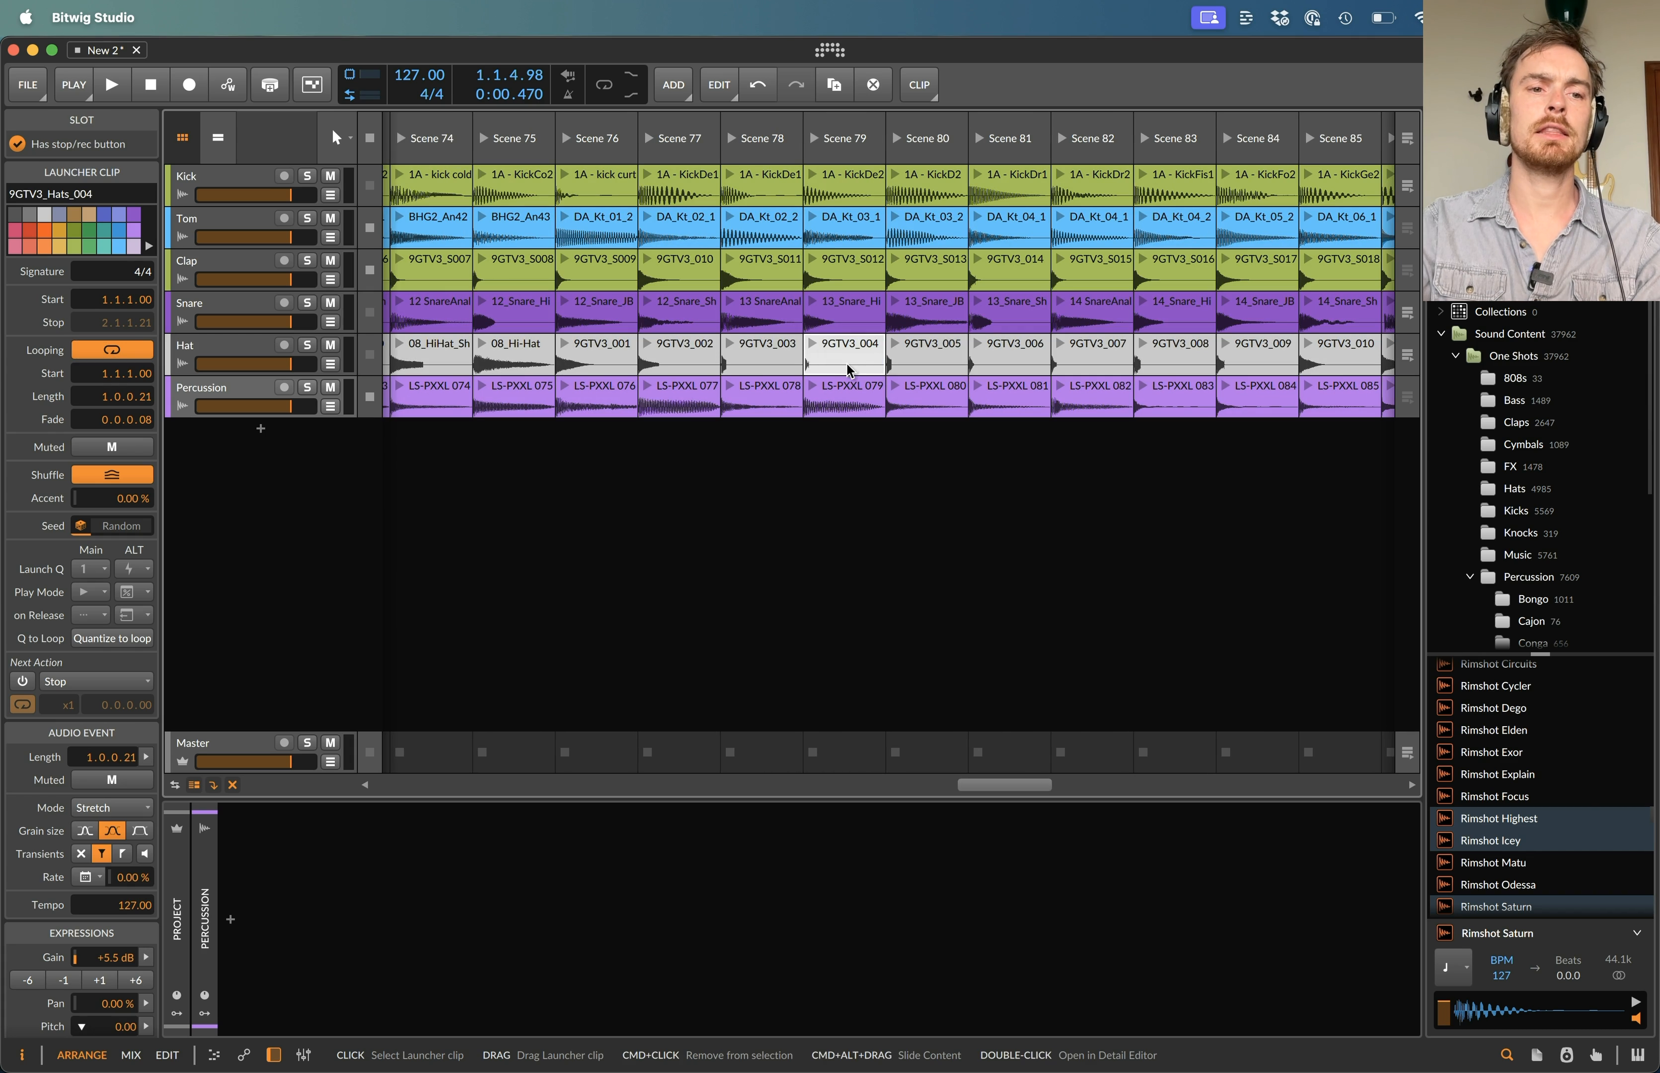
{"action": "key", "text": "super+z"}
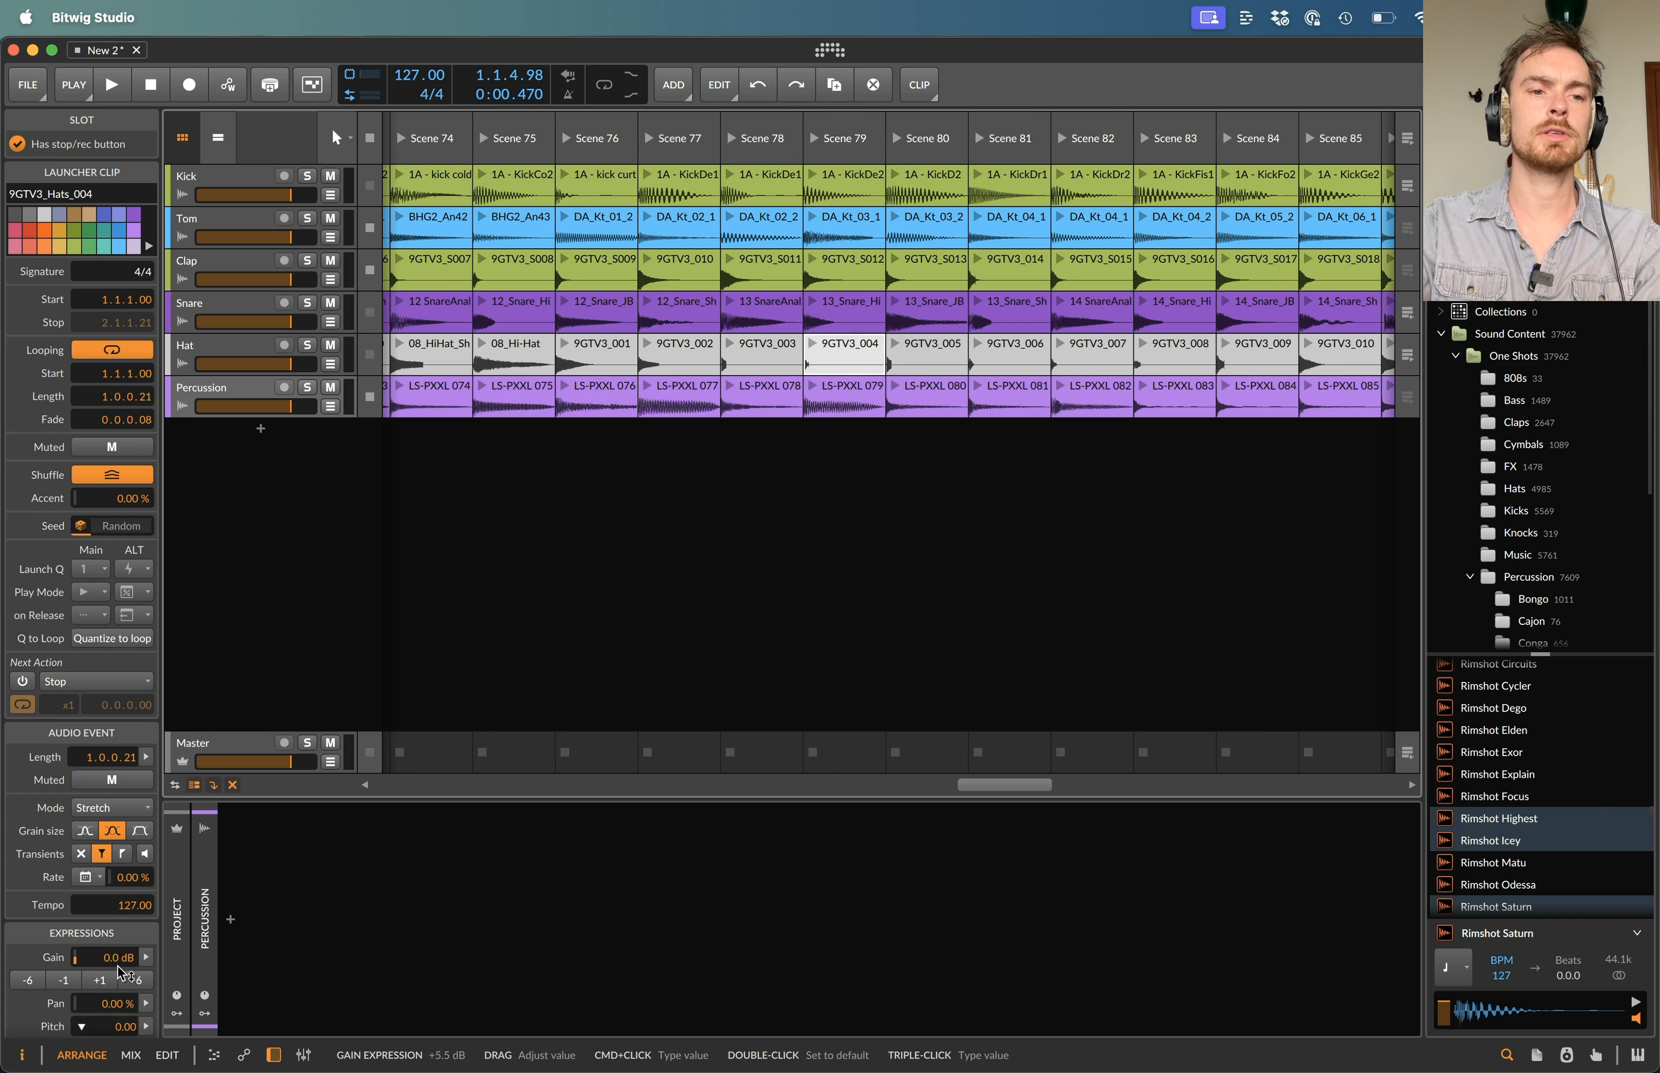
{"action": "key", "text": "super+shift+z"}
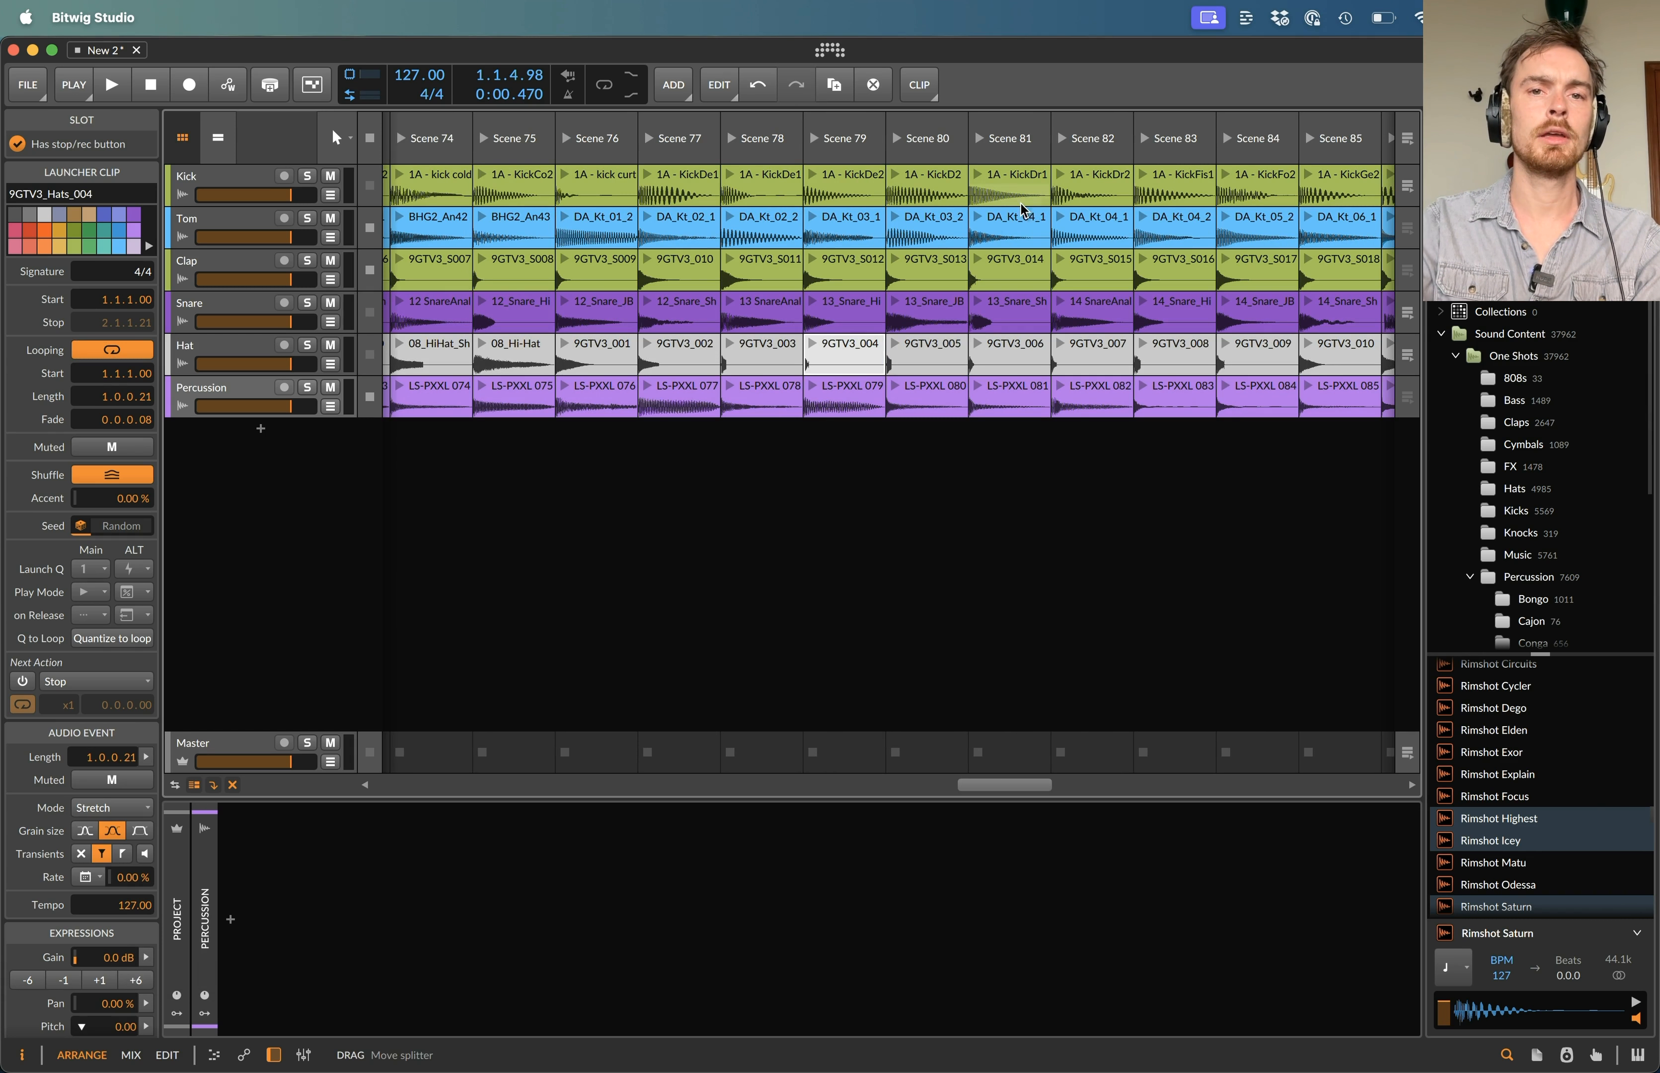
{"action": "left_click", "coordinate": [811, 343]}
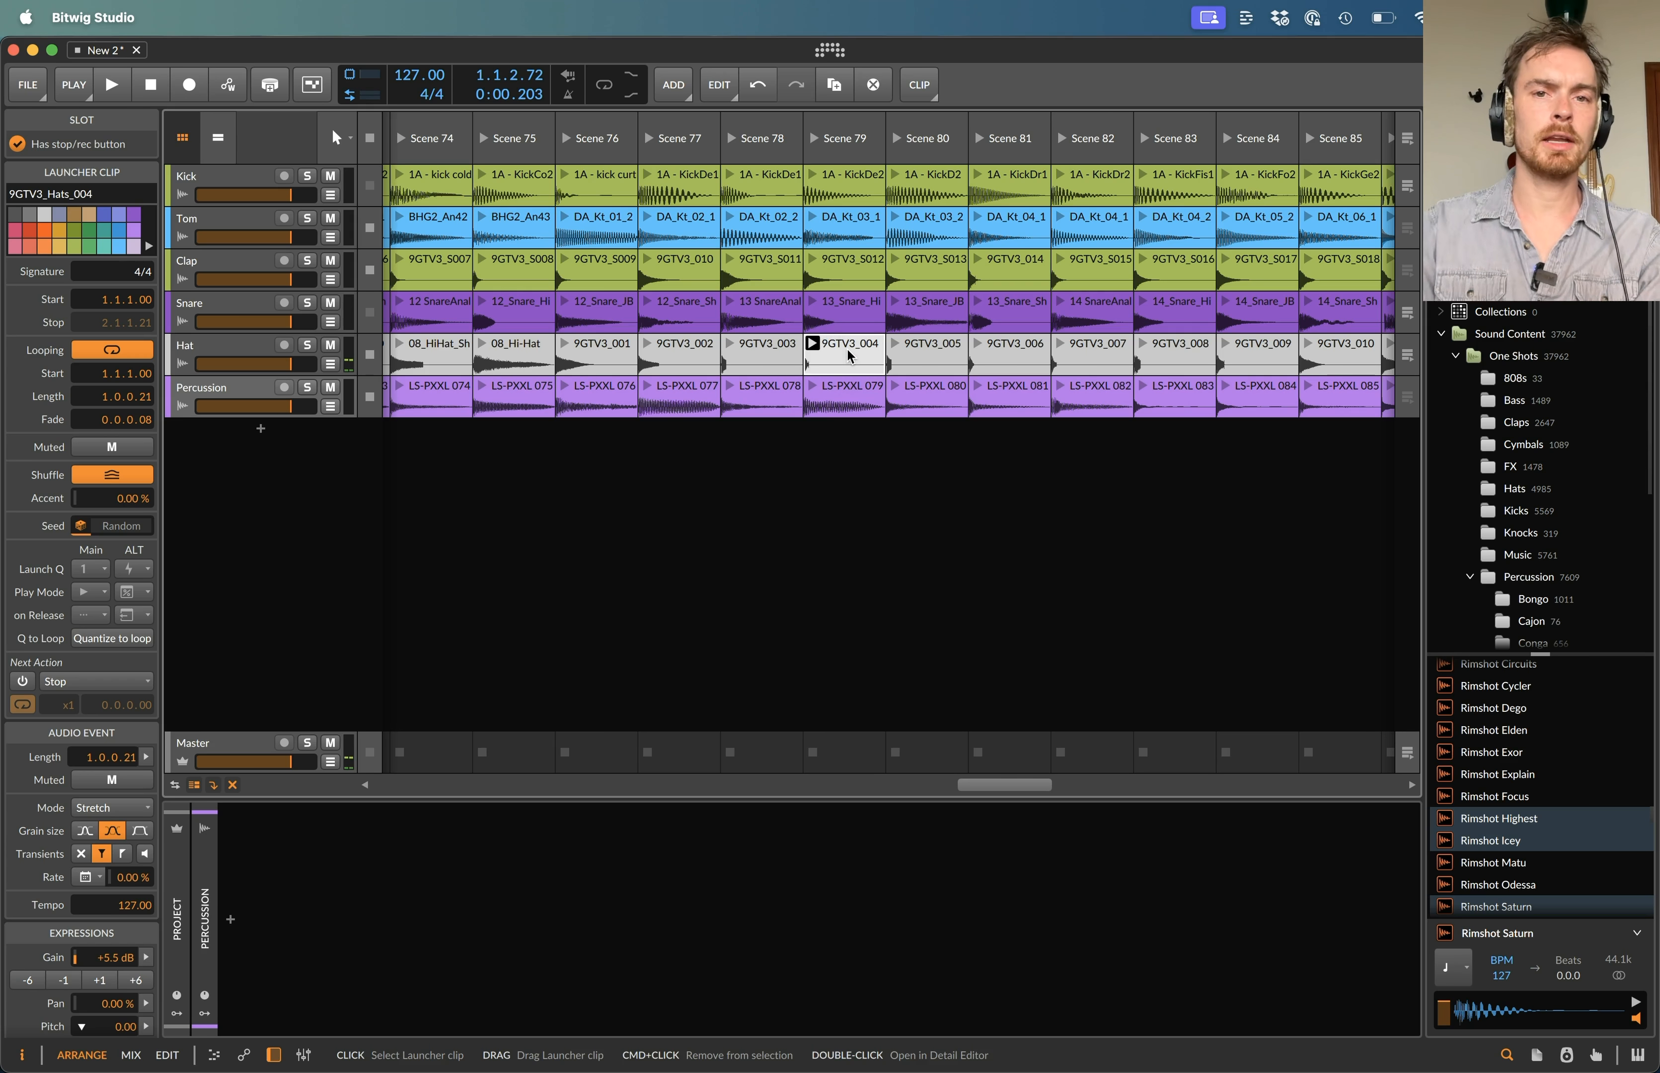
- Switch to the mixer view and audition one normalized clip each on the Tom, Clap and Snare tracks
{"action": "key", "text": "alt+2"}
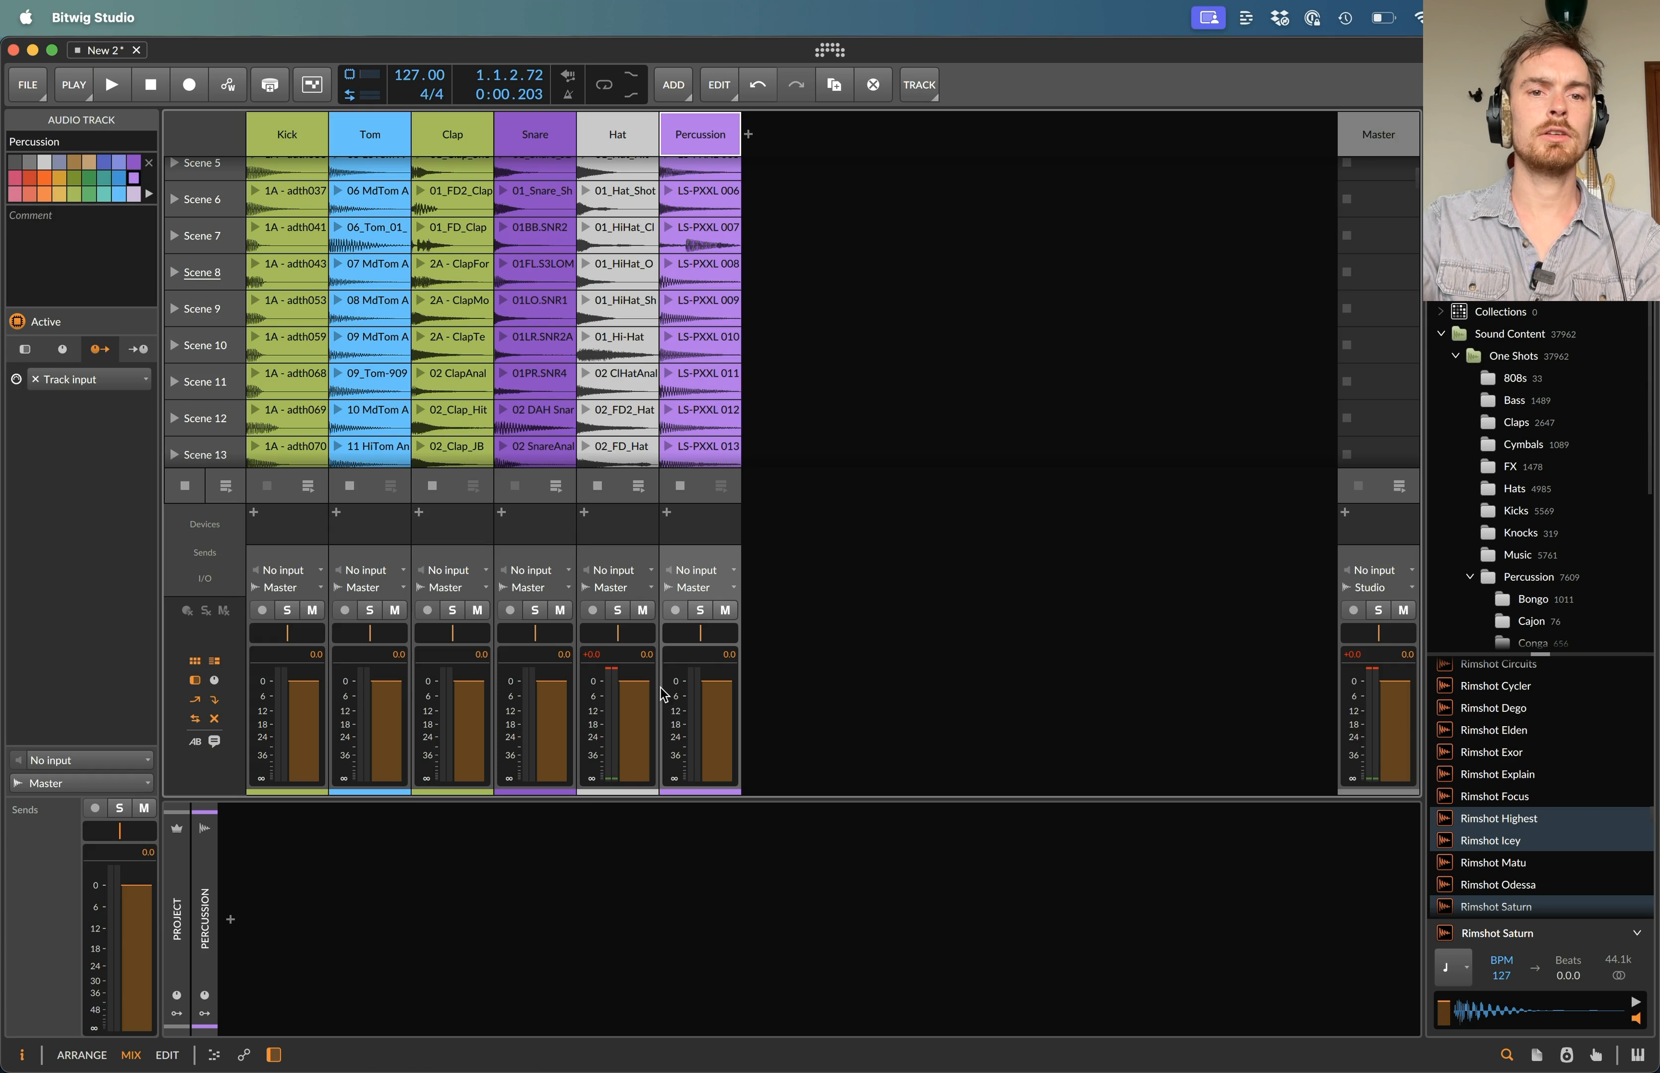
{"action": "left_click", "coordinate": [338, 300]}
{"action": "left_click", "coordinate": [422, 235]}
{"action": "left_click", "coordinate": [503, 373]}
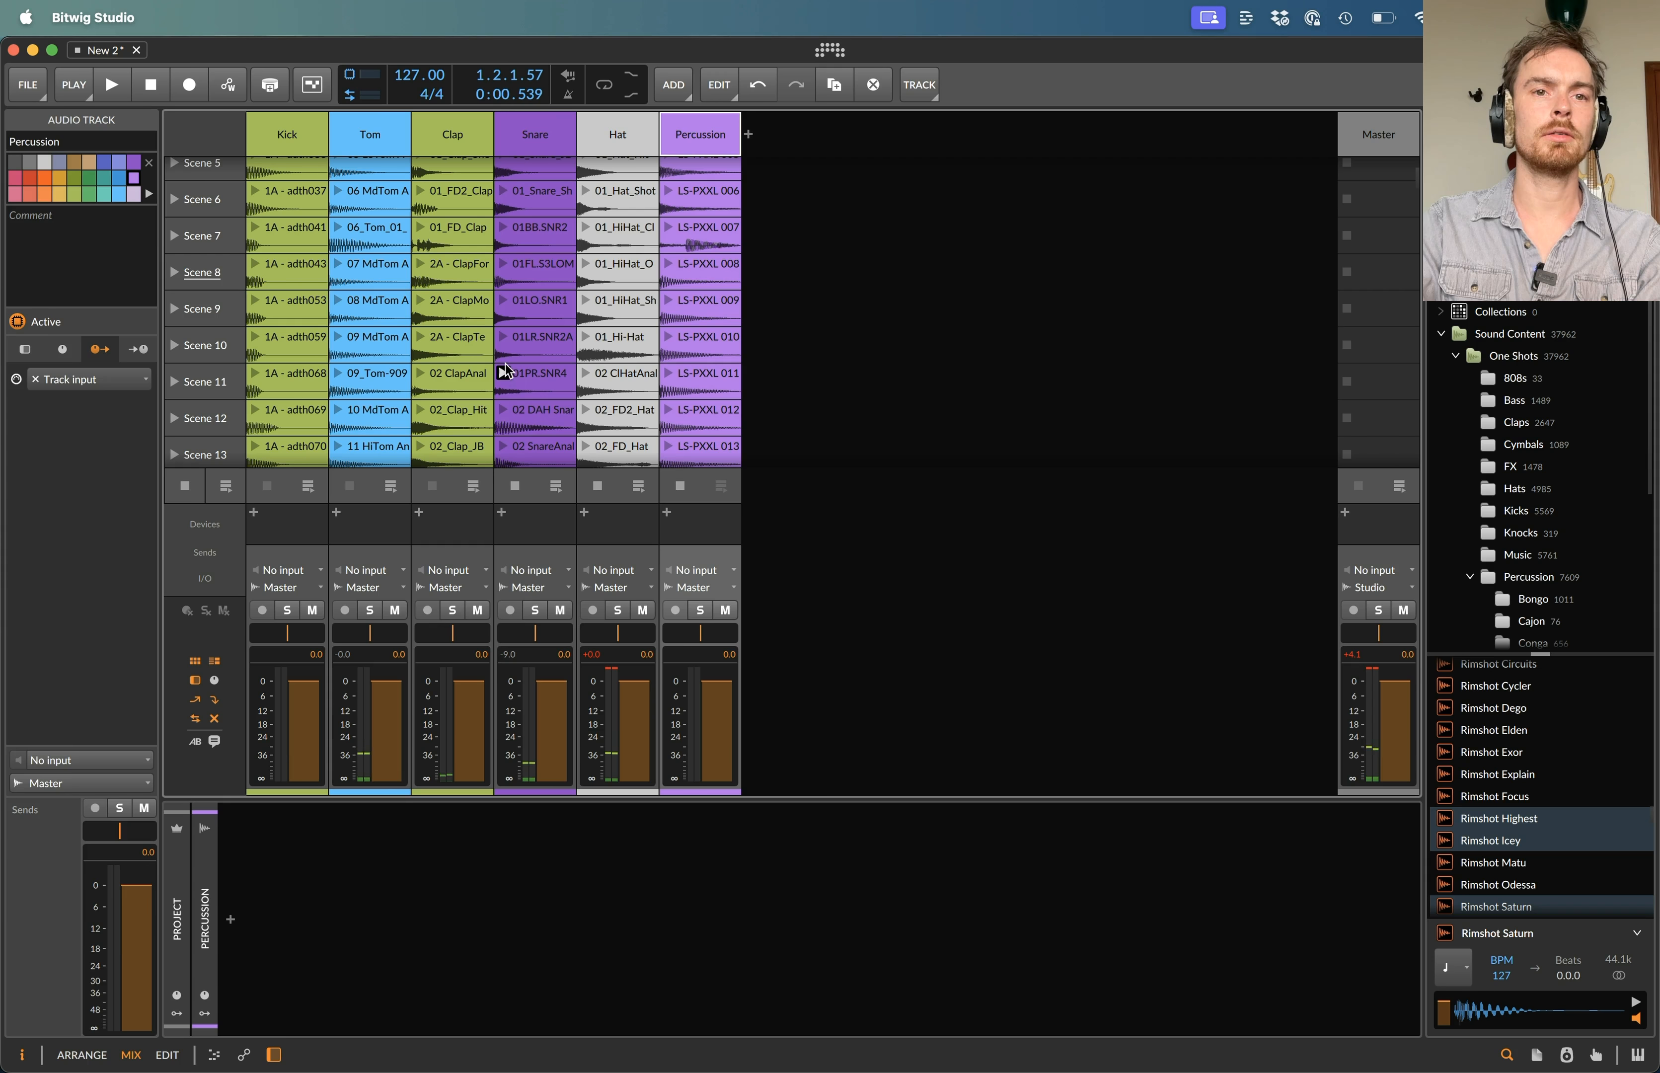
- Select all clips on the Snare track to check their gain, and audition more Snare clips to compare levels
{"action": "left_click", "coordinate": [514, 385]}
{"action": "key", "text": "super+a"}
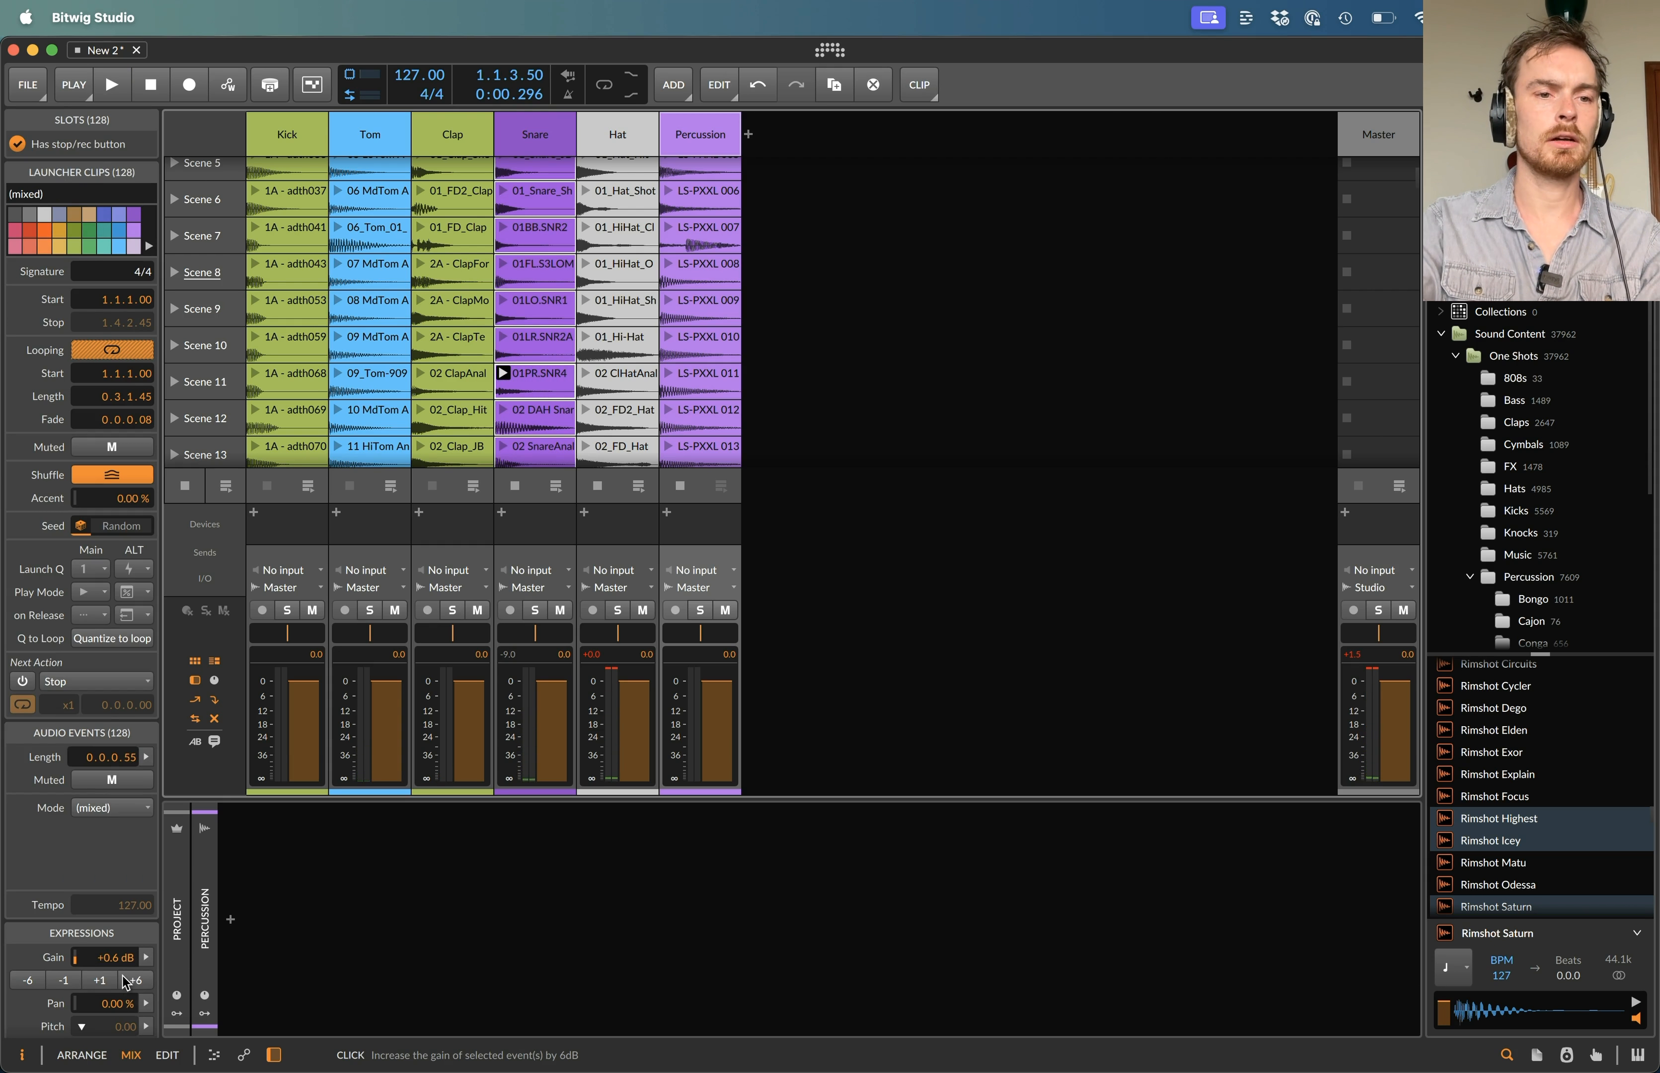
{"action": "left_click", "coordinate": [509, 416]}
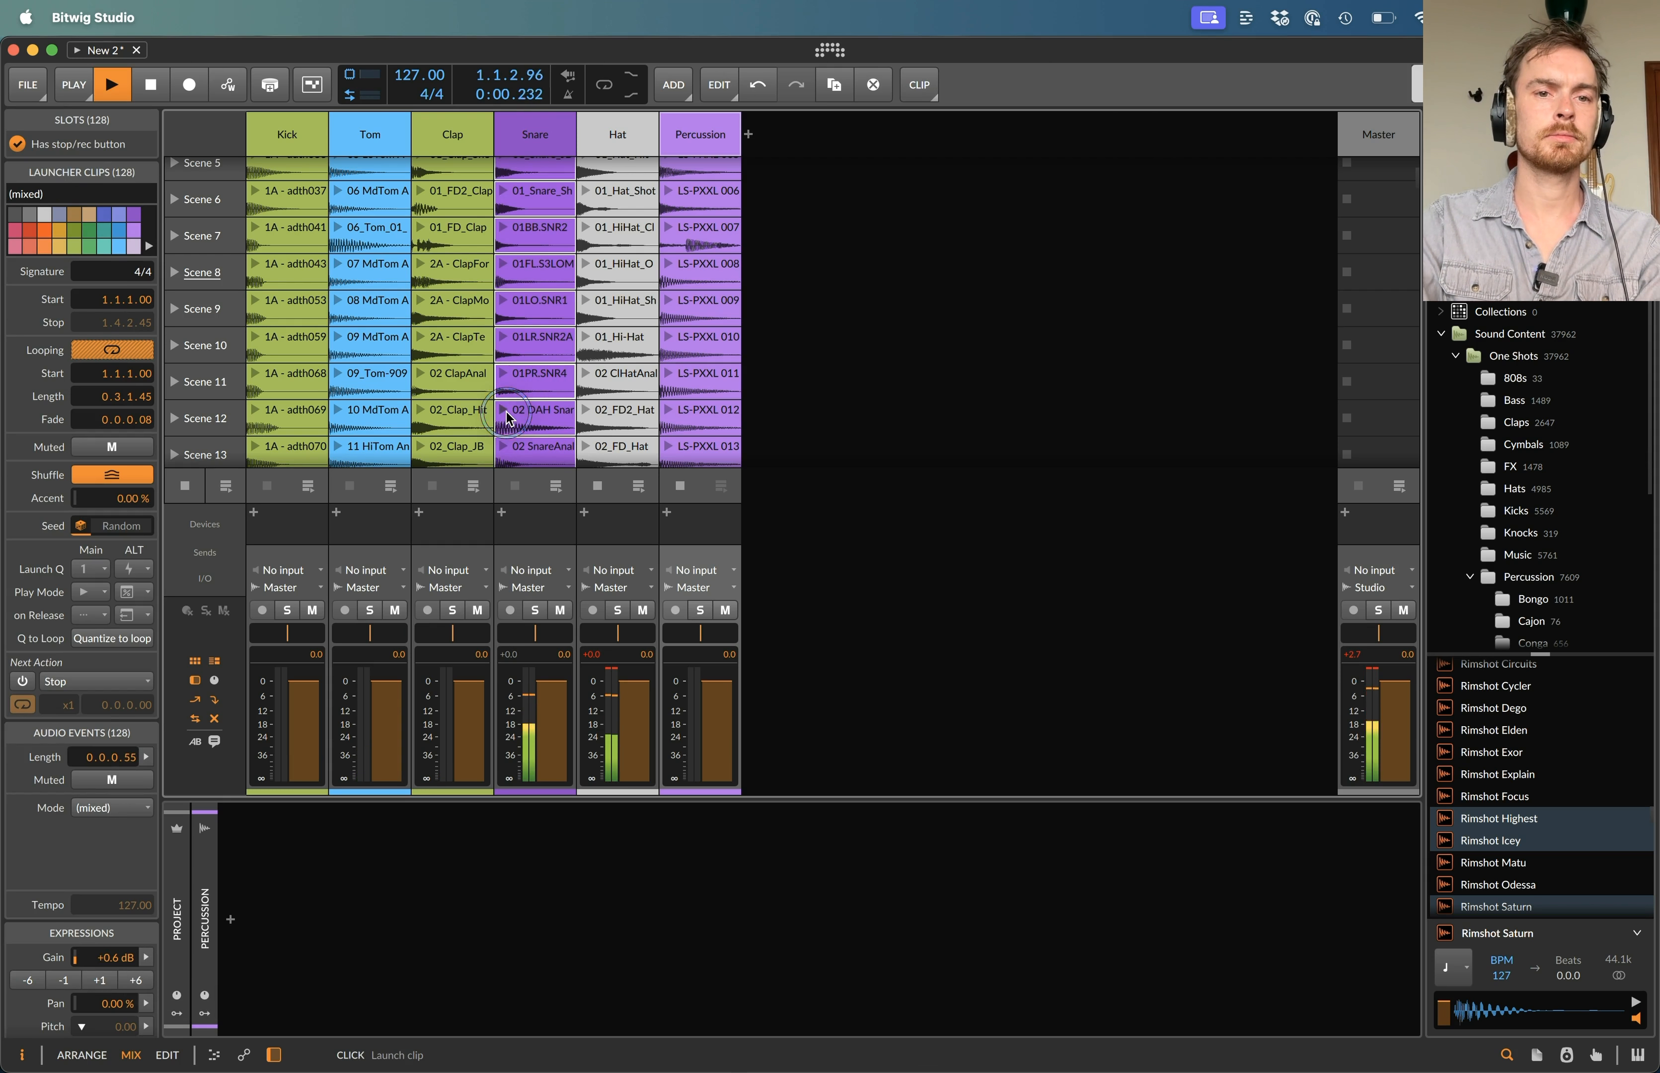
{"action": "left_click", "coordinate": [503, 267]}
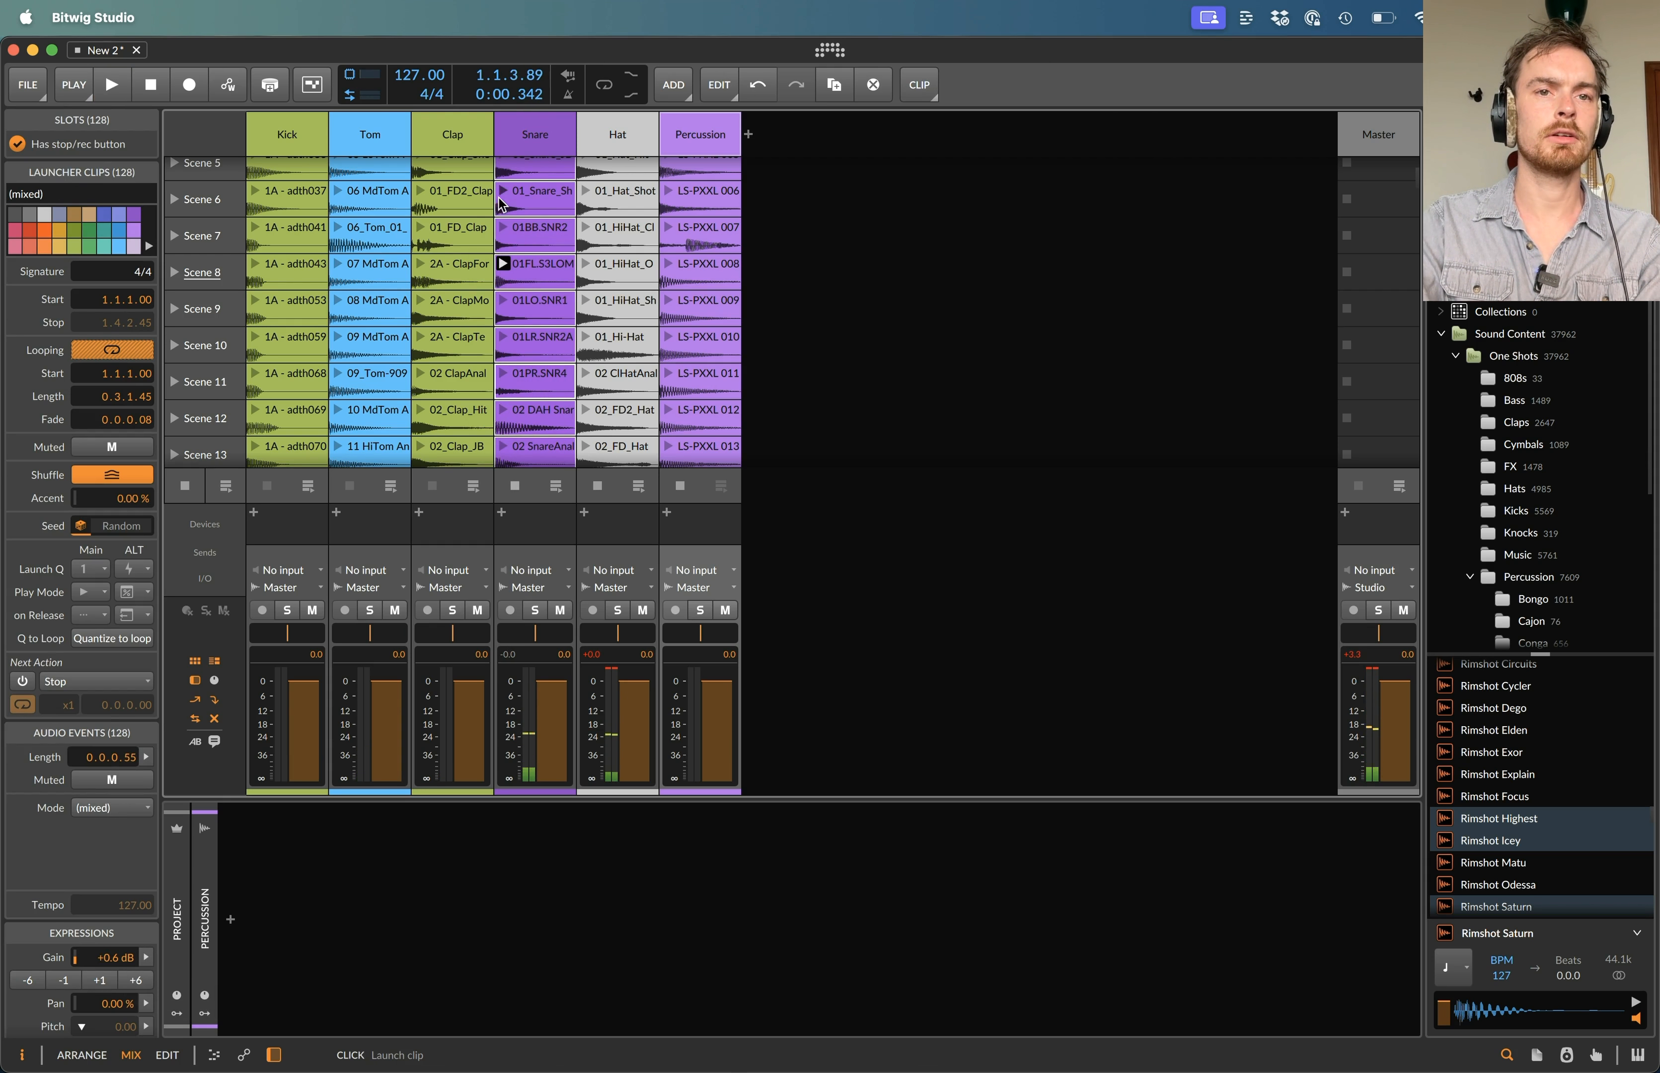
- Return to the arrange view, select all clips on the Kick track and open the Slice to Multisample settings for them
{"action": "key", "text": "alt+1"}
{"action": "scroll", "coordinate": [617, 755], "scroll_direction": "left", "scroll_amount": 20}
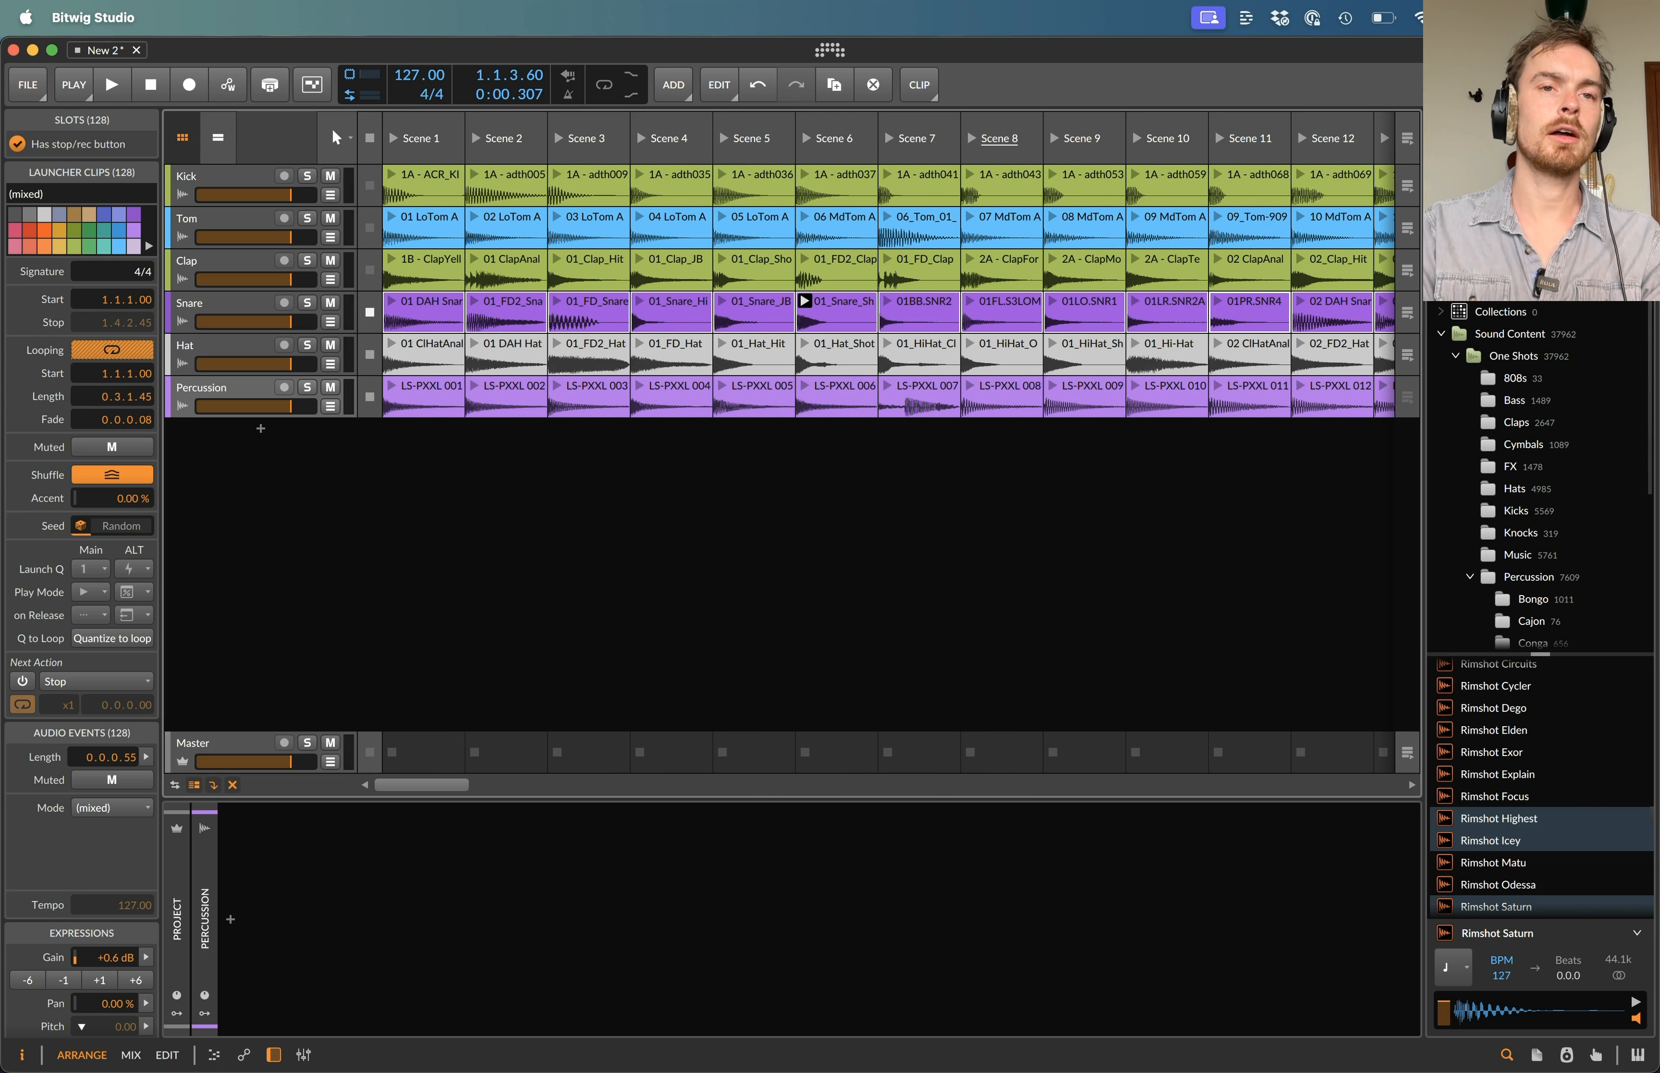
{"action": "left_click", "coordinate": [430, 199]}
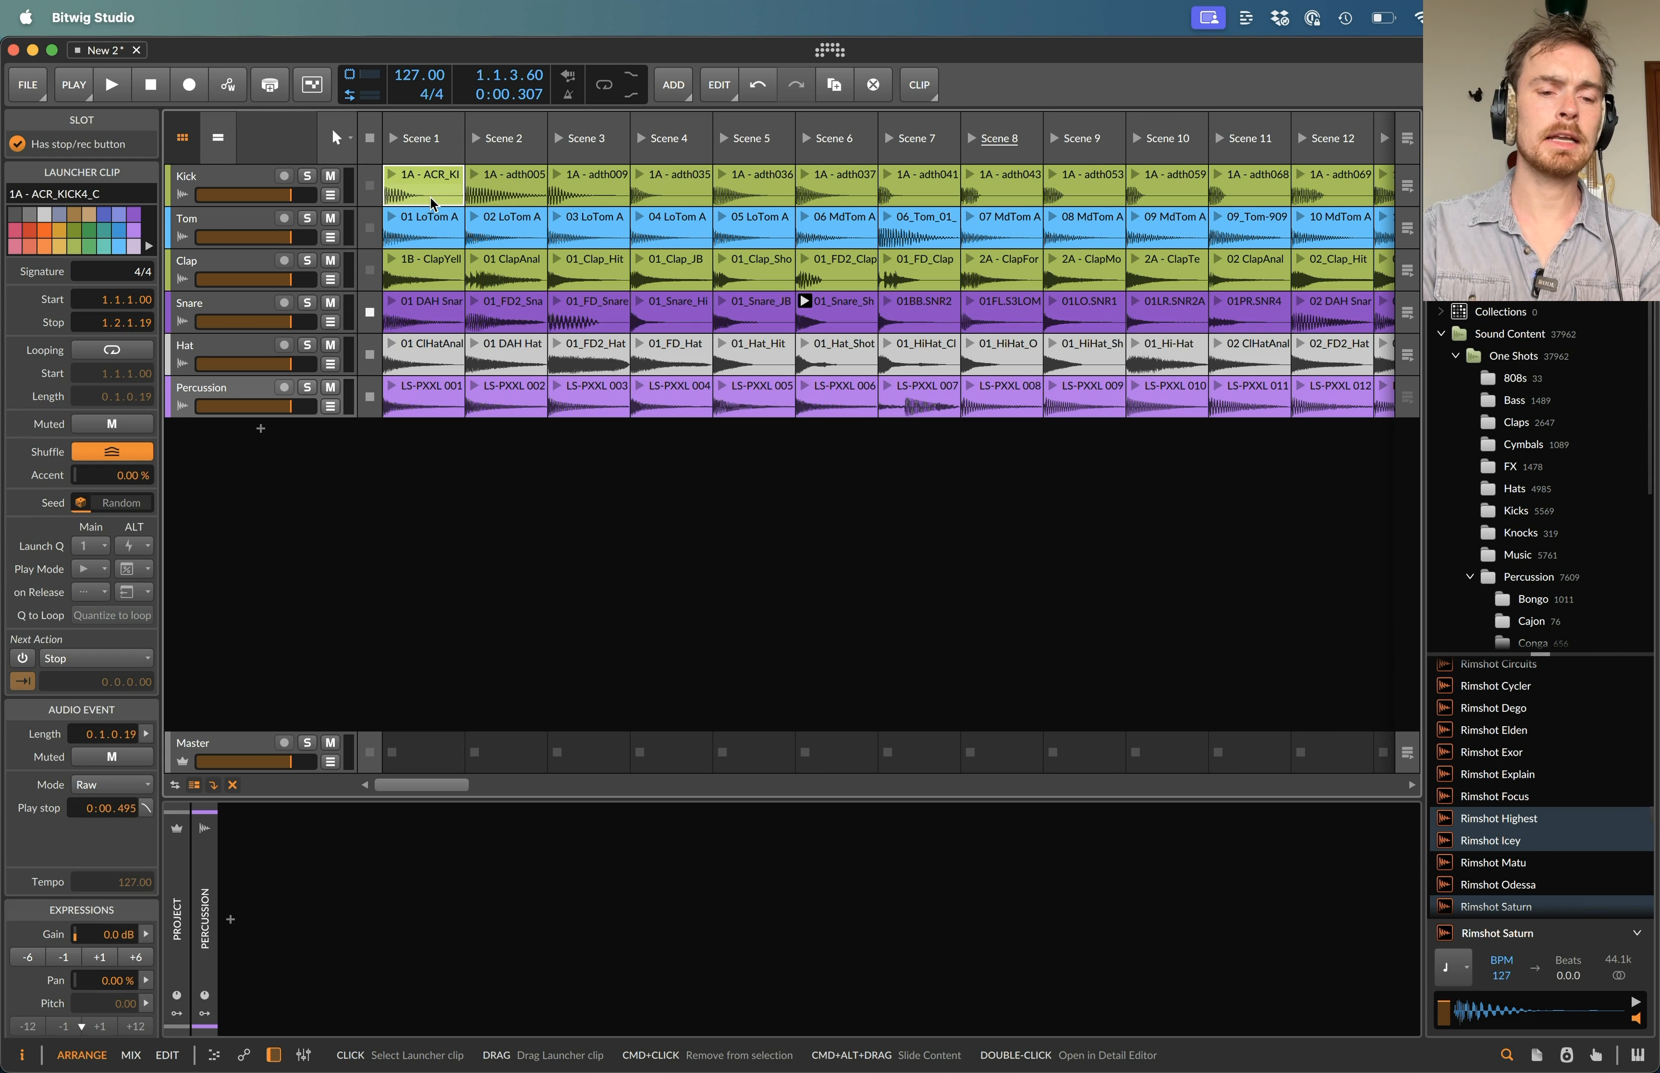
{"action": "key", "text": "super+a"}
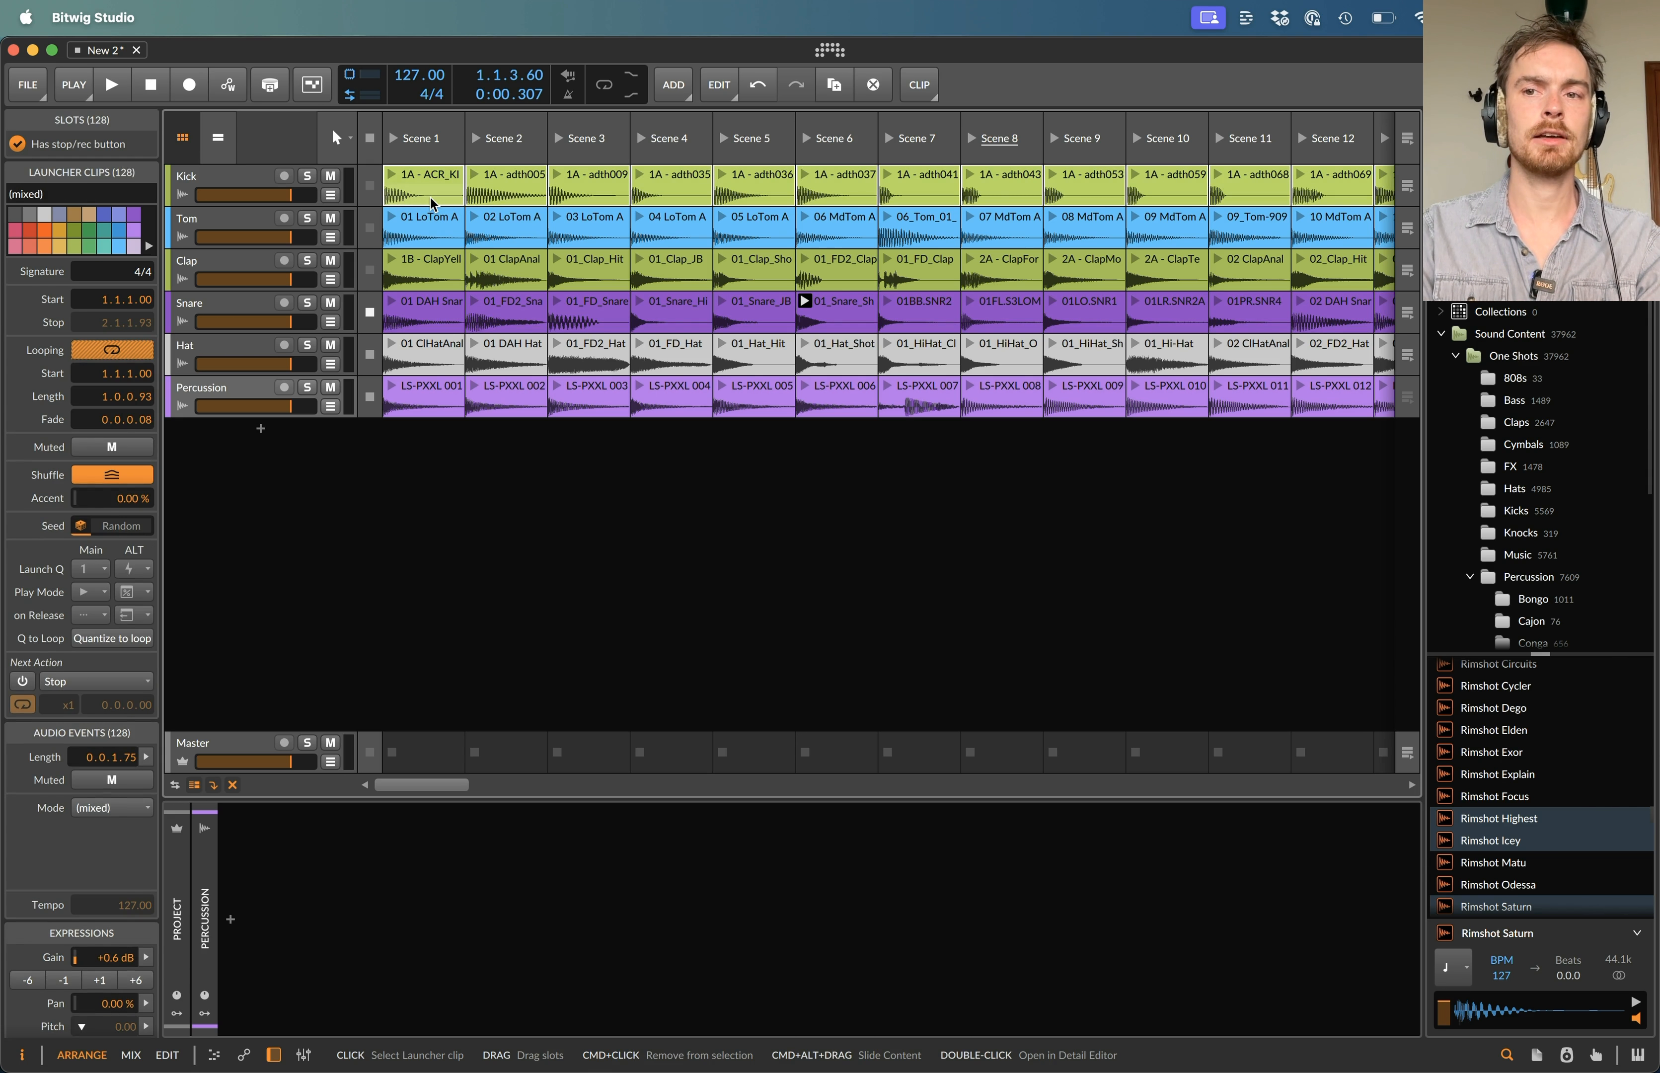
{"action": "right_click", "coordinate": [431, 197]}
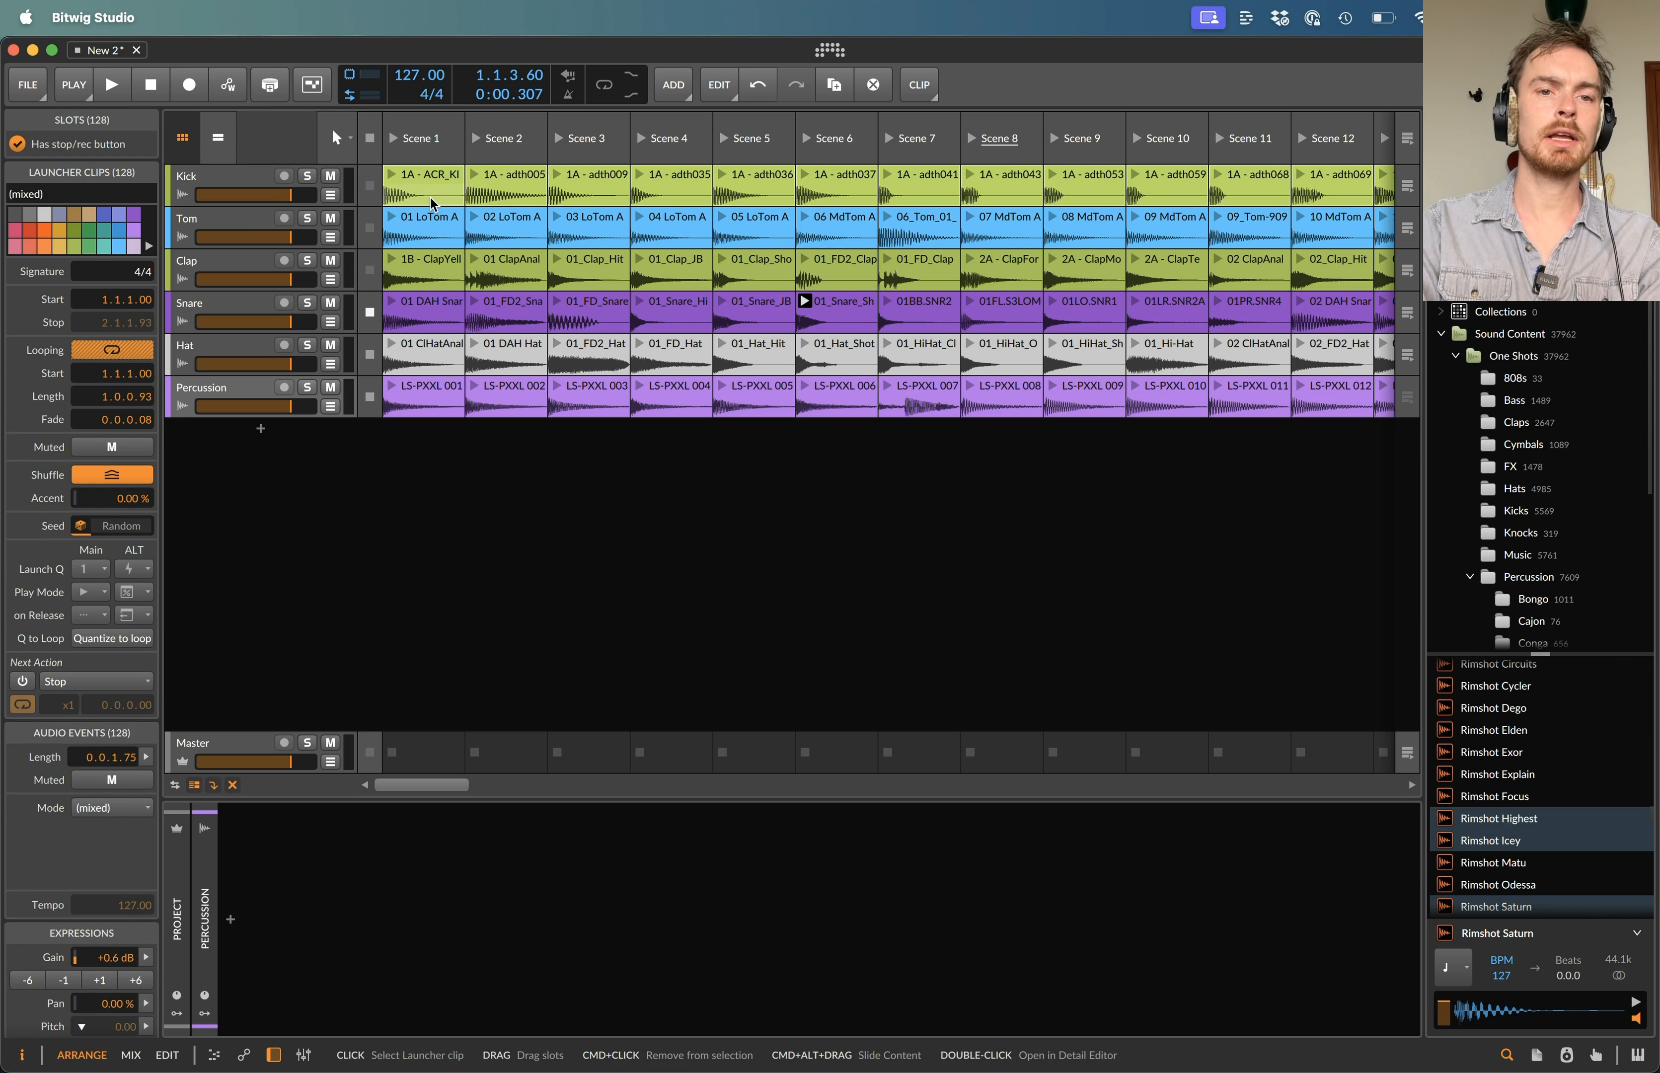
{"action": "left_click", "coordinate": [557, 704]}
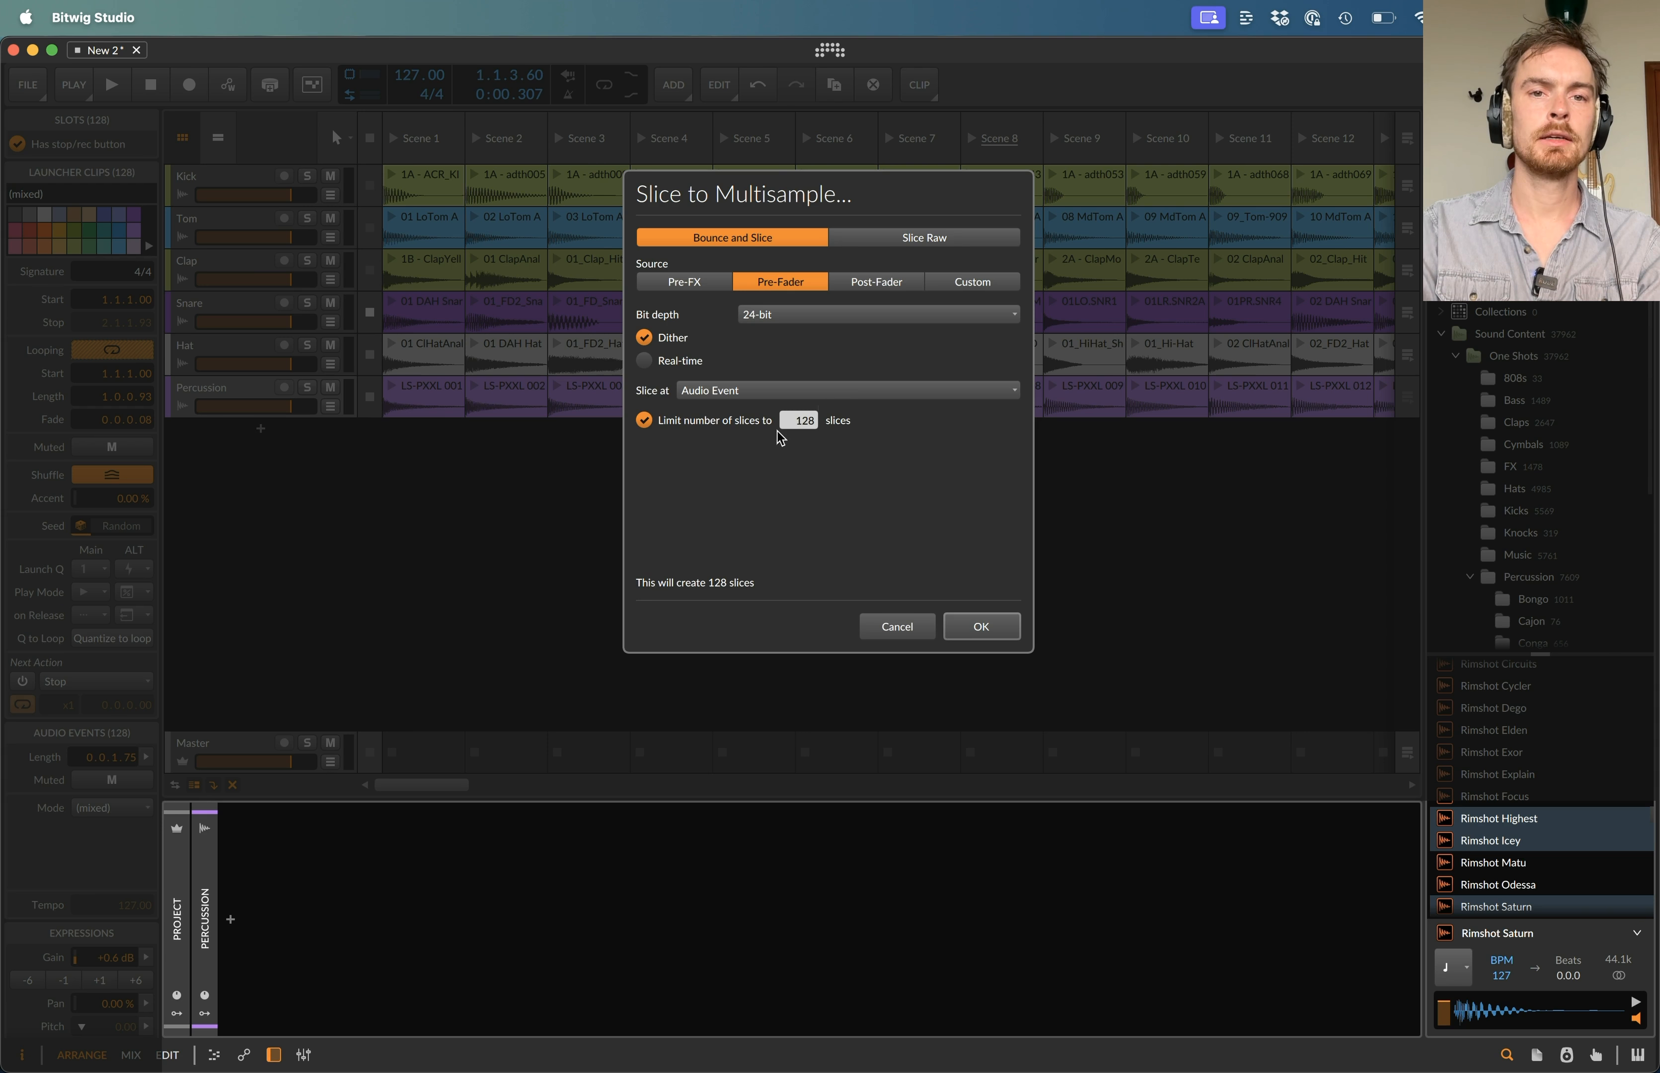
- Bounce and slice the Kick clips to a multisample at each Audio Event, limited to 128 slices
{"action": "left_click", "coordinate": [768, 390]}
{"action": "left_click", "coordinate": [754, 415]}
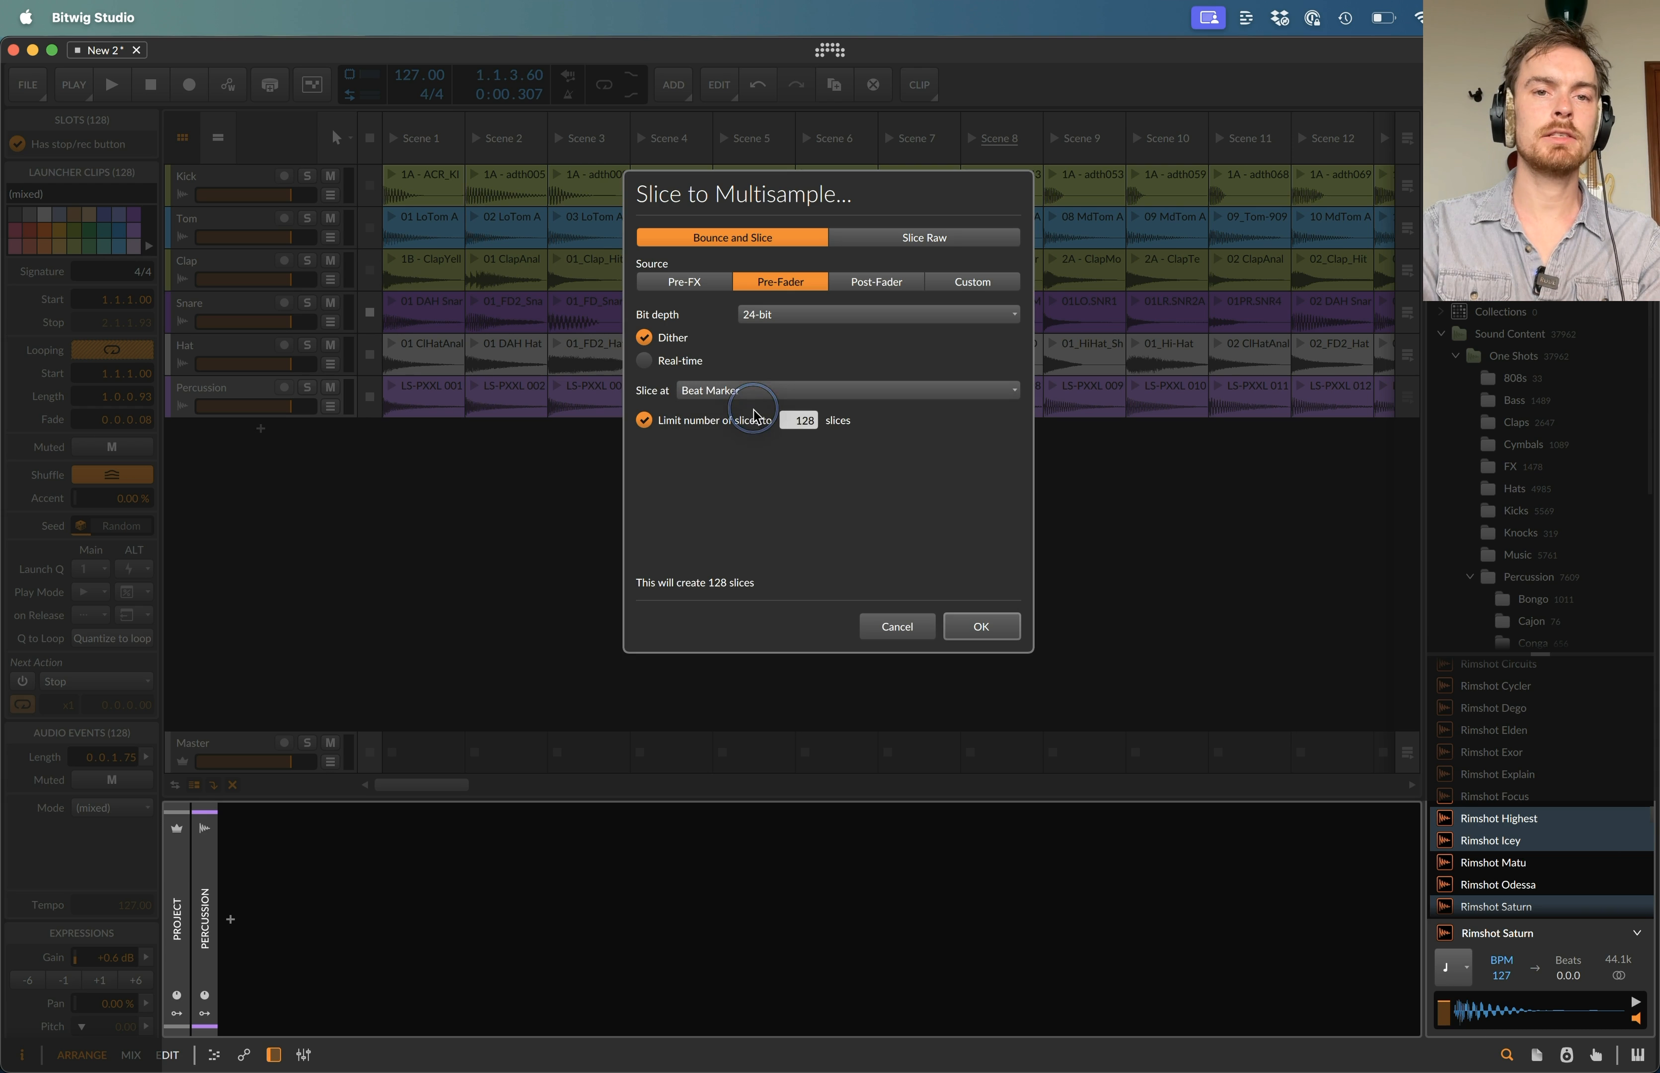
{"action": "left_click", "coordinate": [720, 392]}
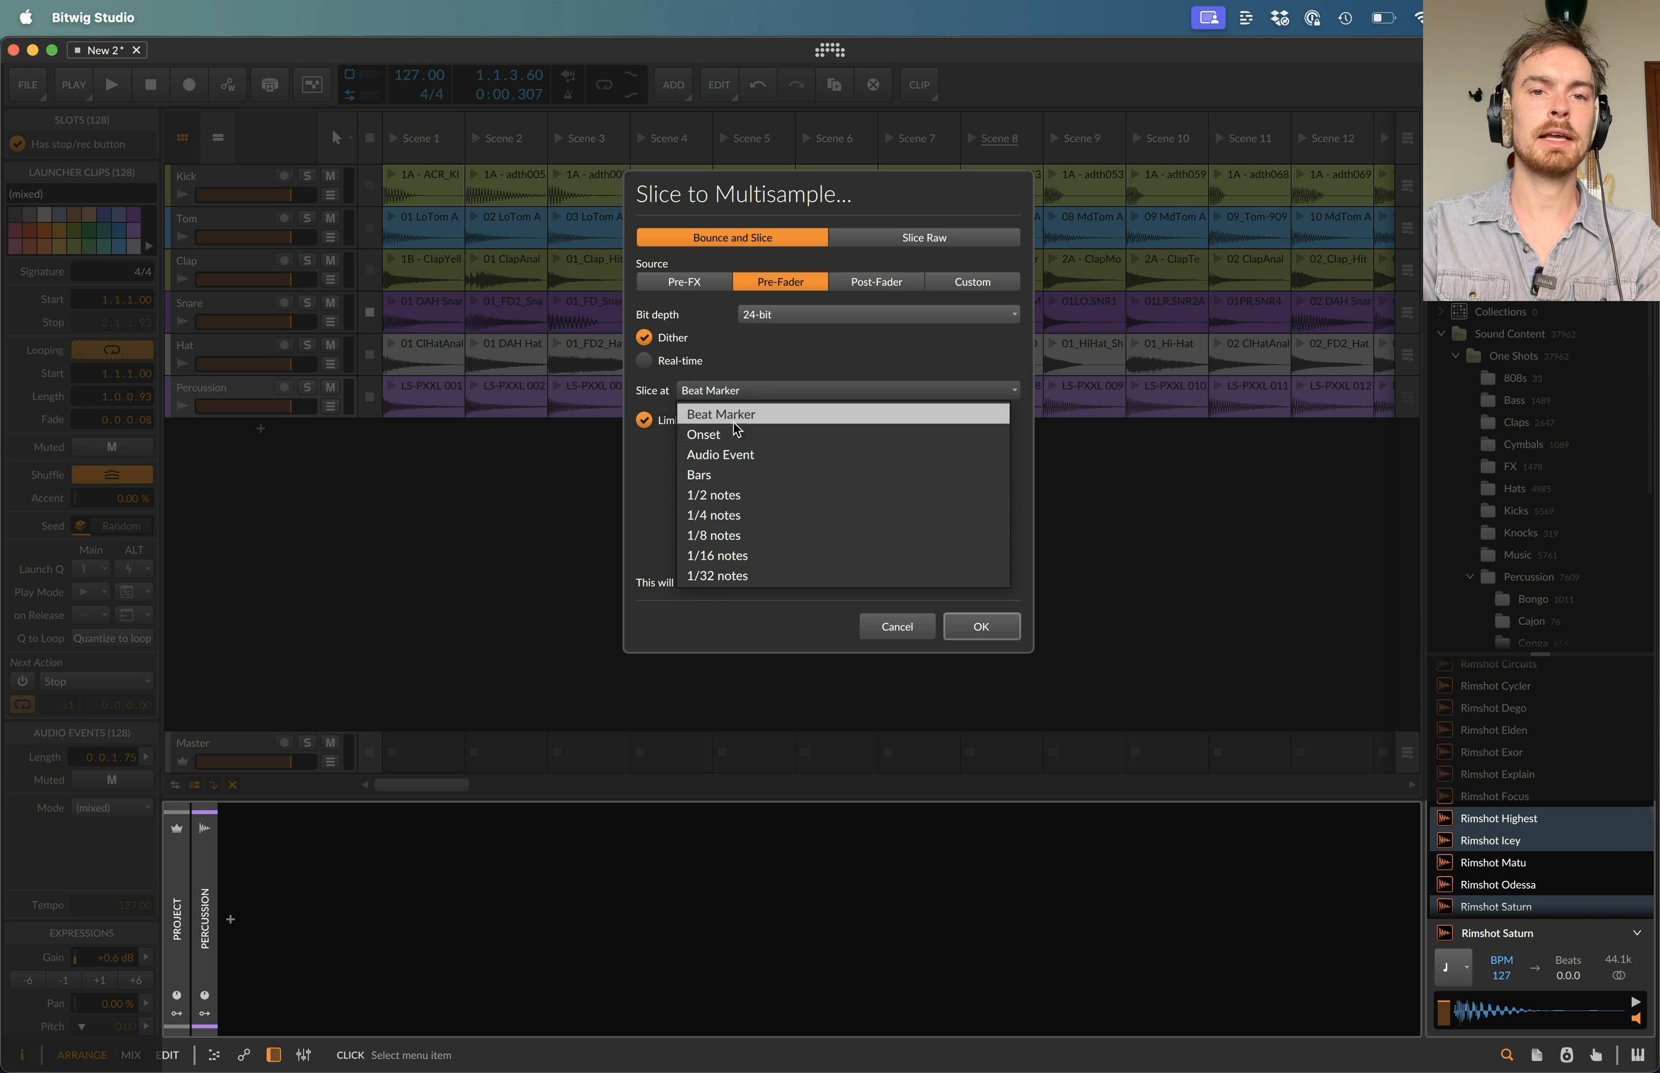
{"action": "left_click", "coordinate": [795, 455]}
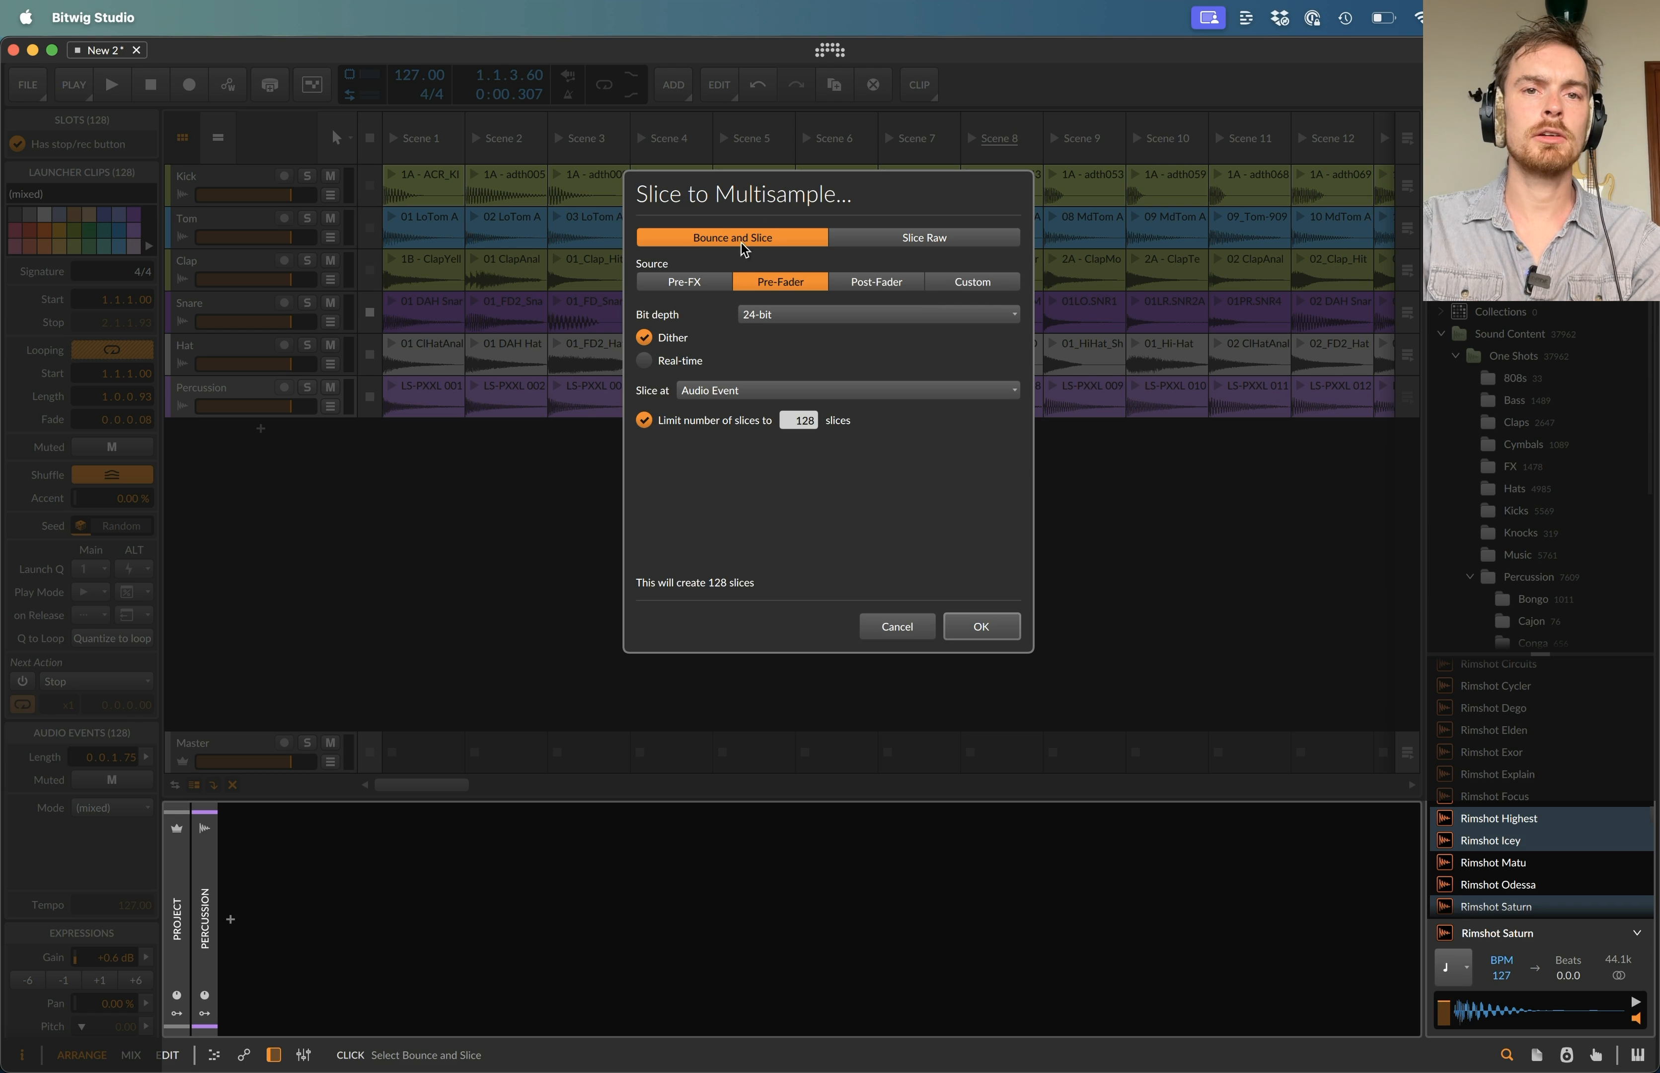
{"action": "left_click", "coordinate": [981, 626]}
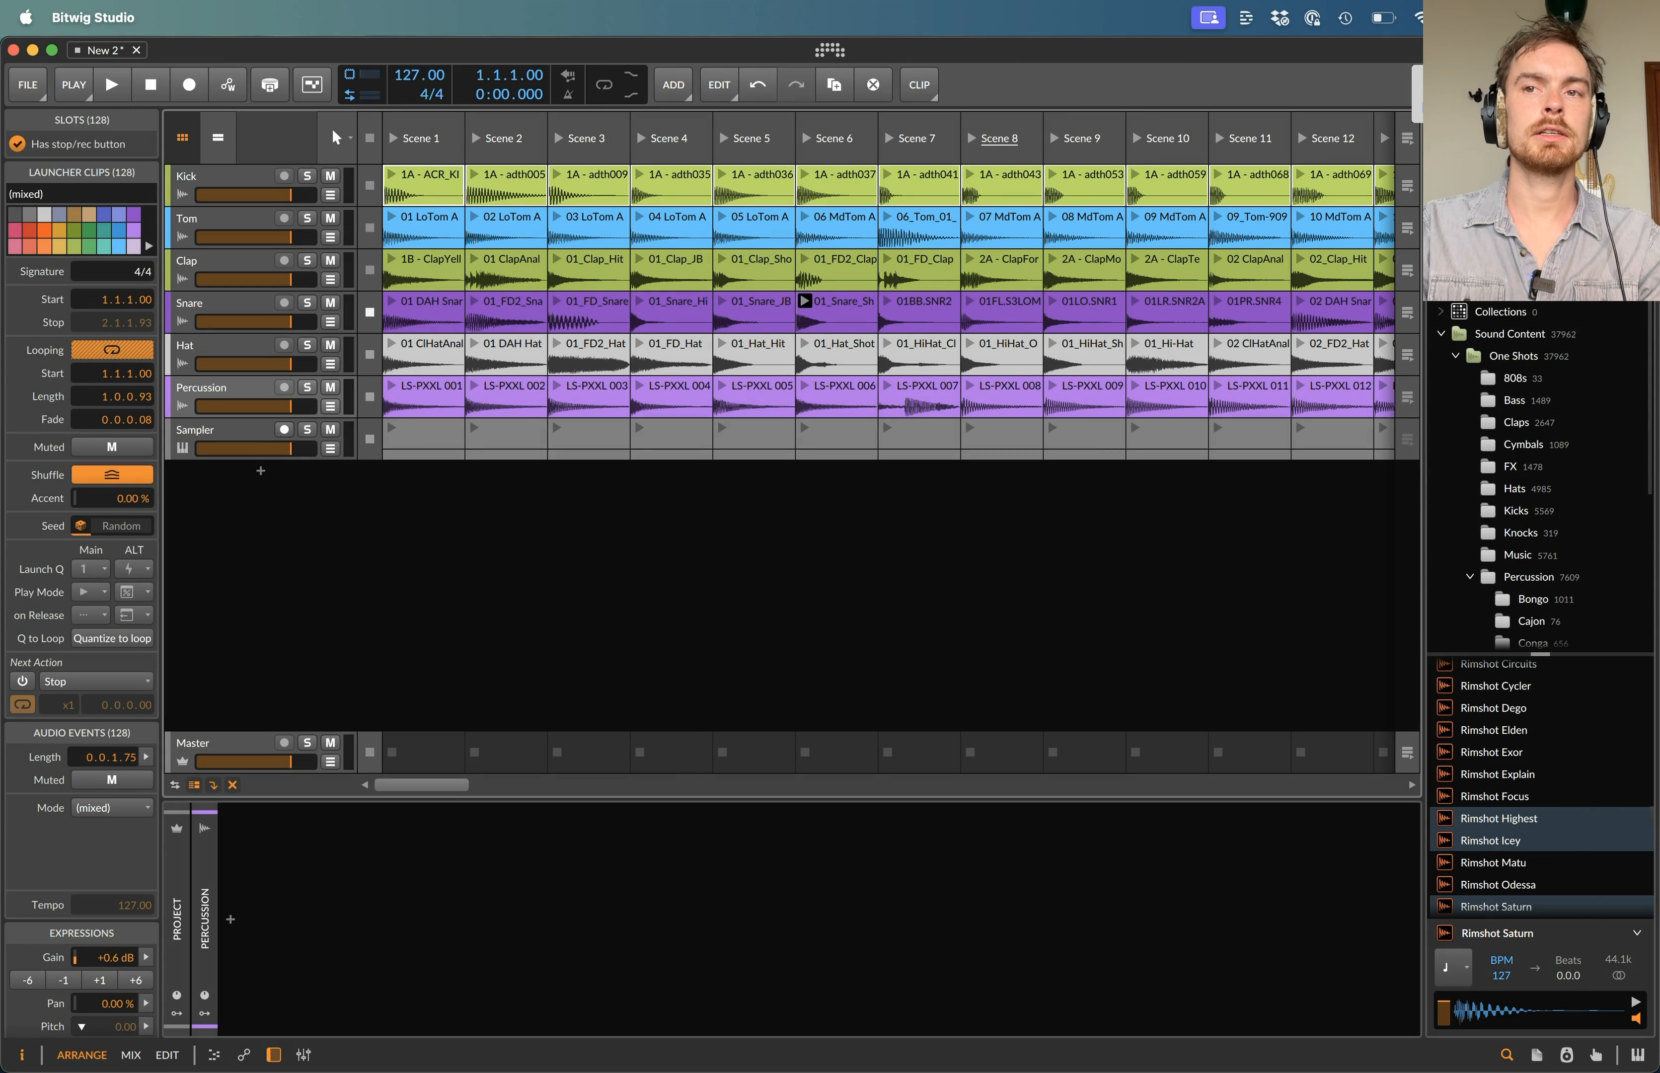
- Inspect the new Sampler track and enable the stop/rec button on all of its clip slots
{"action": "left_click", "coordinate": [202, 434]}
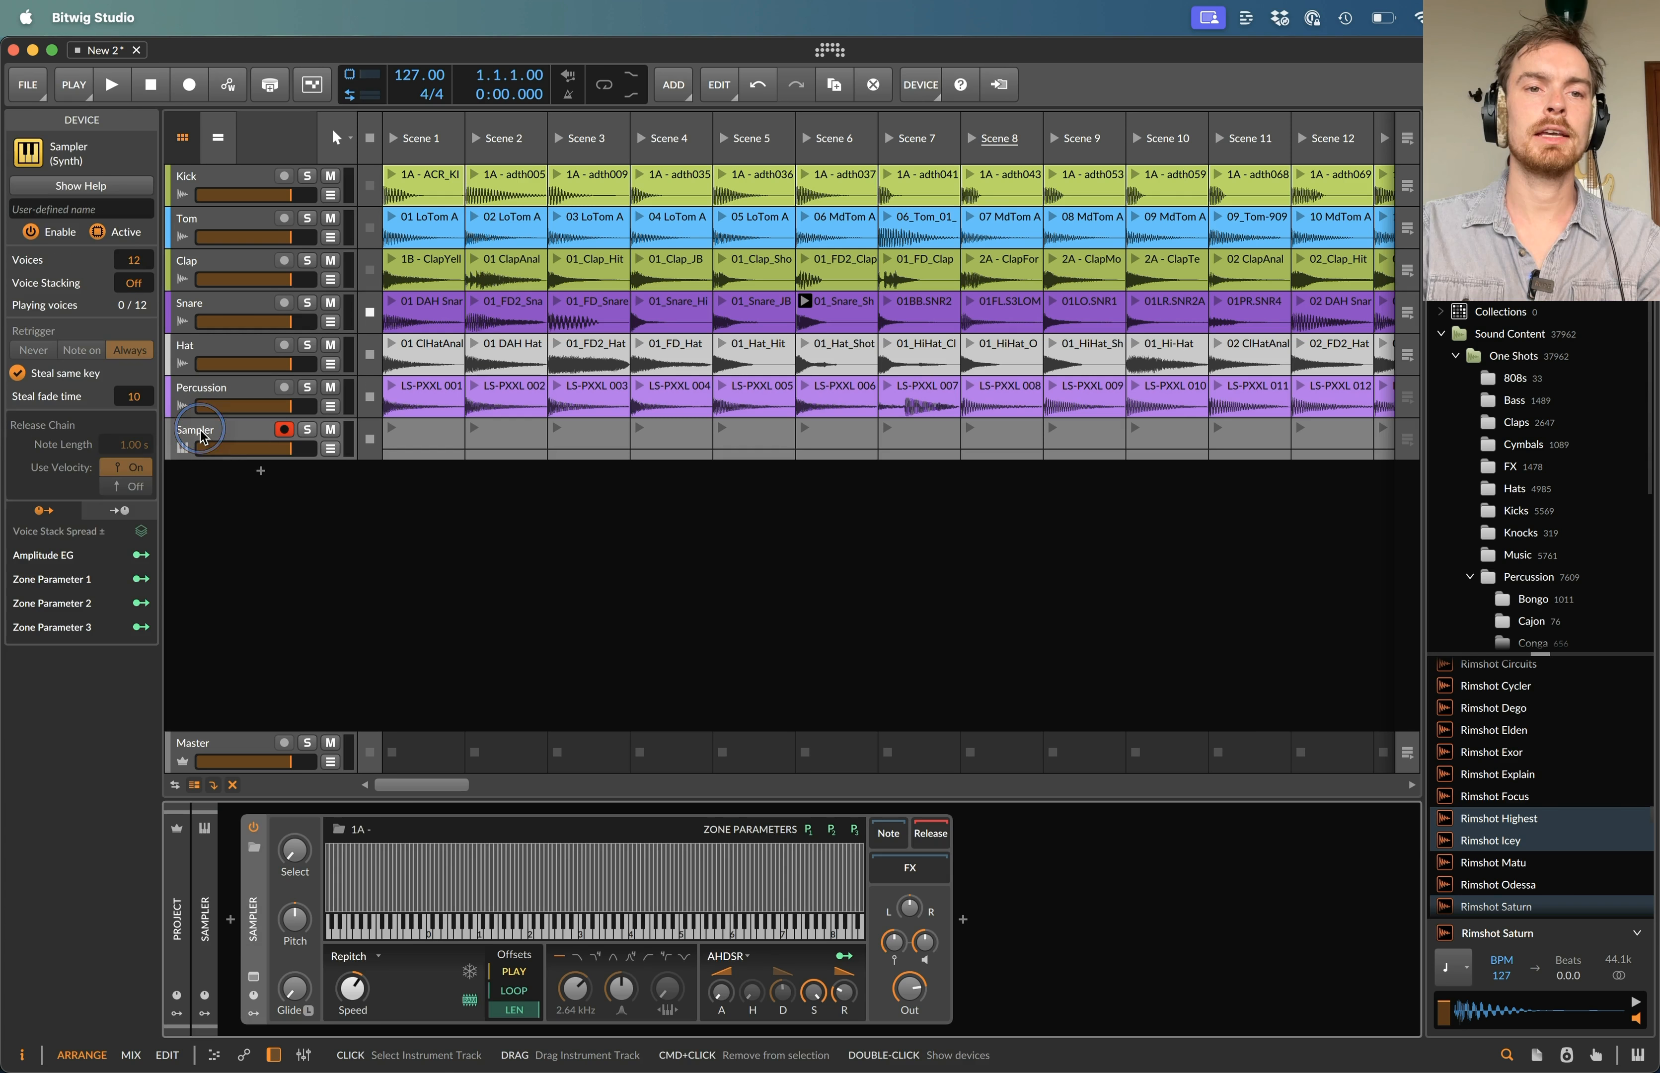
{"action": "left_click", "coordinate": [236, 433]}
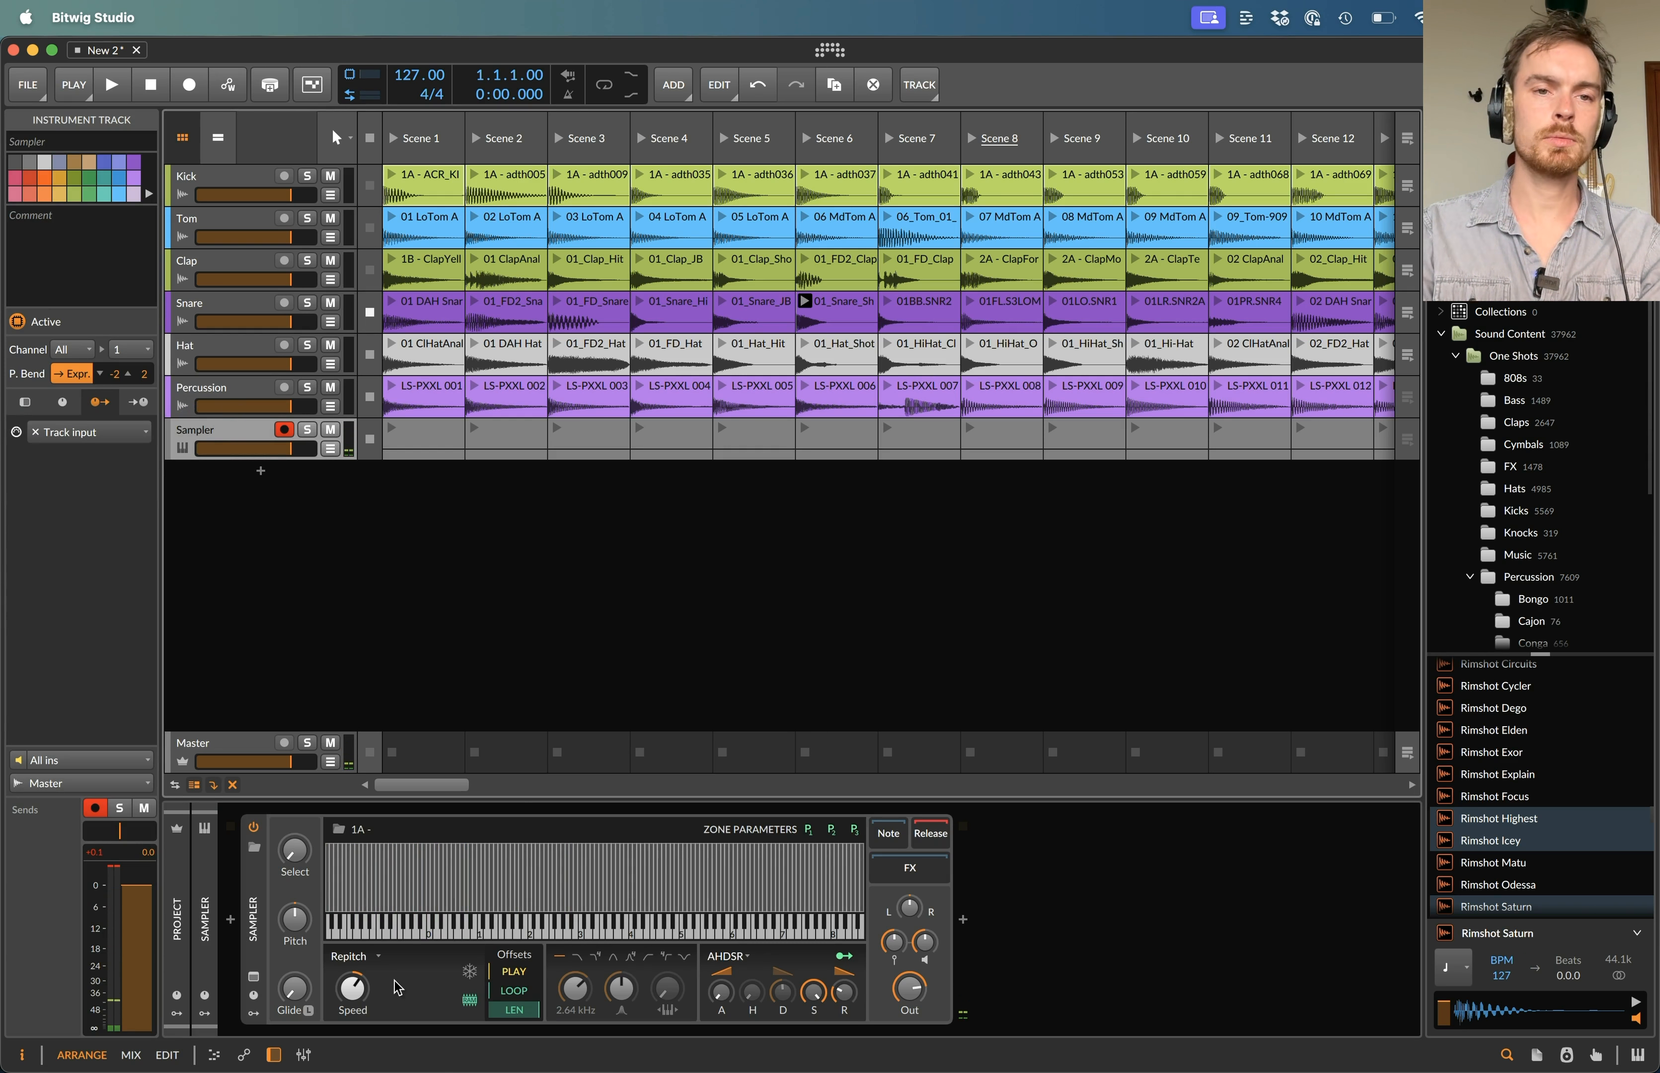
{"action": "left_click", "coordinate": [419, 438]}
{"action": "key", "text": "super+a"}
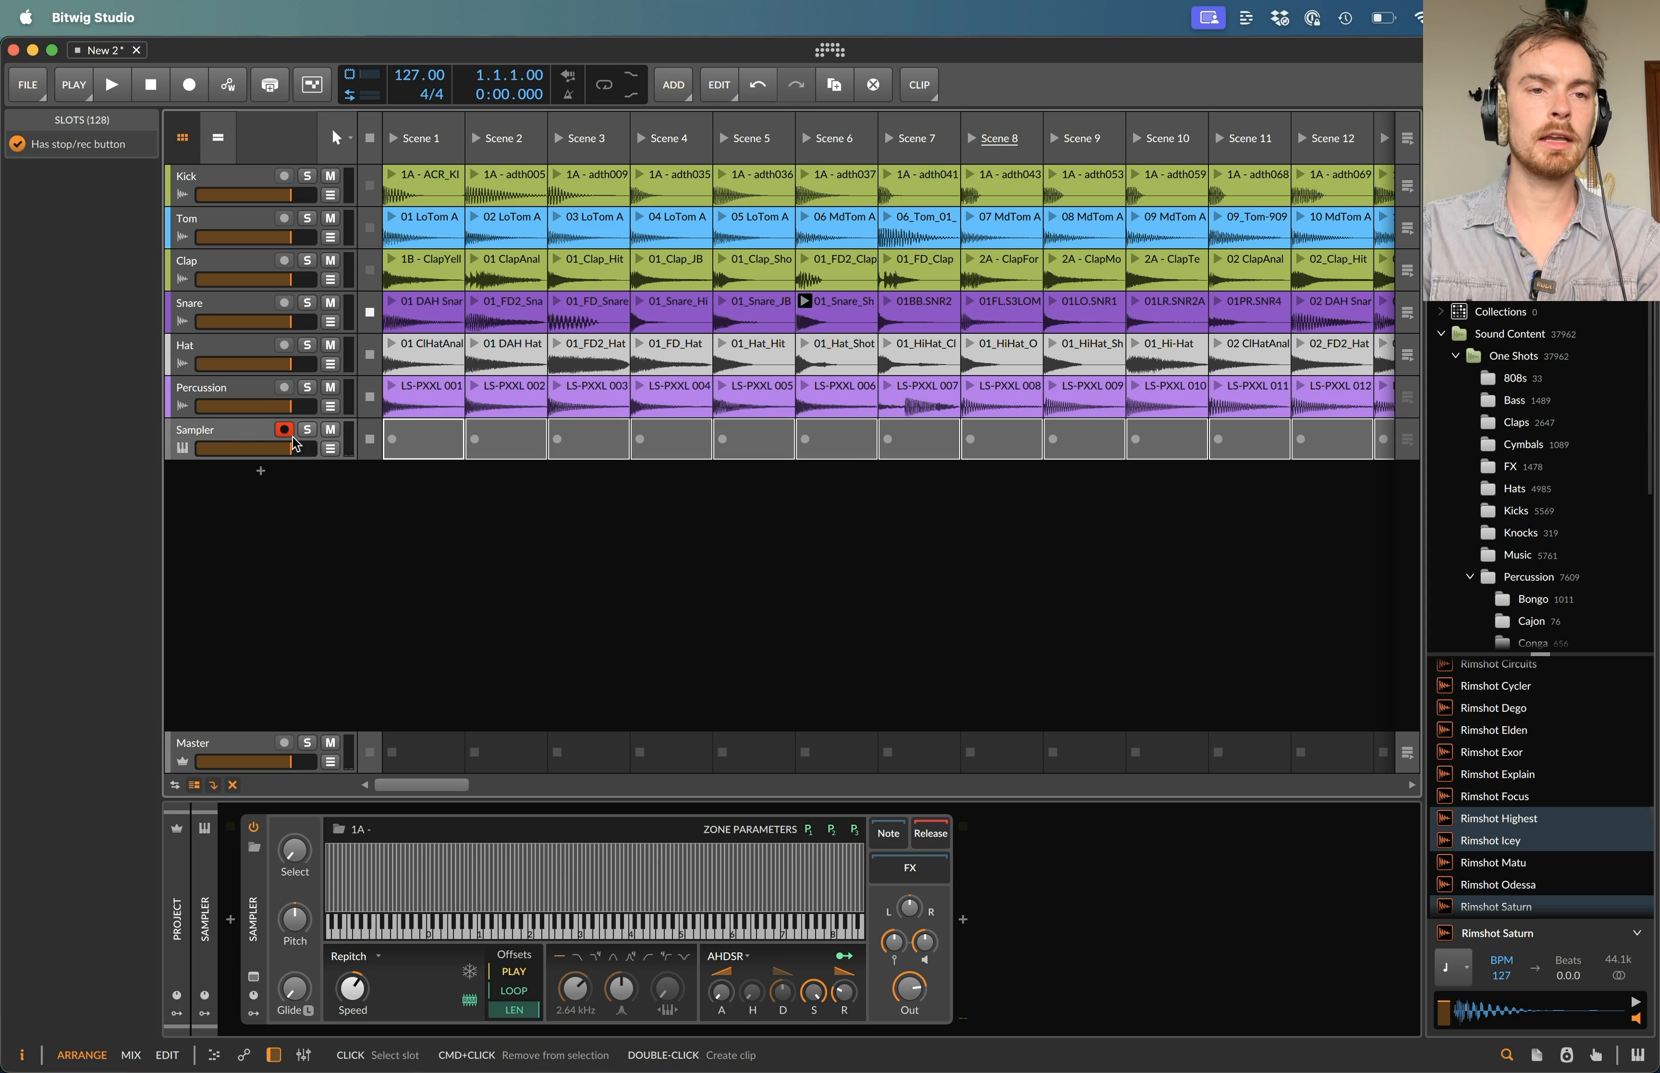
{"action": "left_click", "coordinate": [230, 431]}
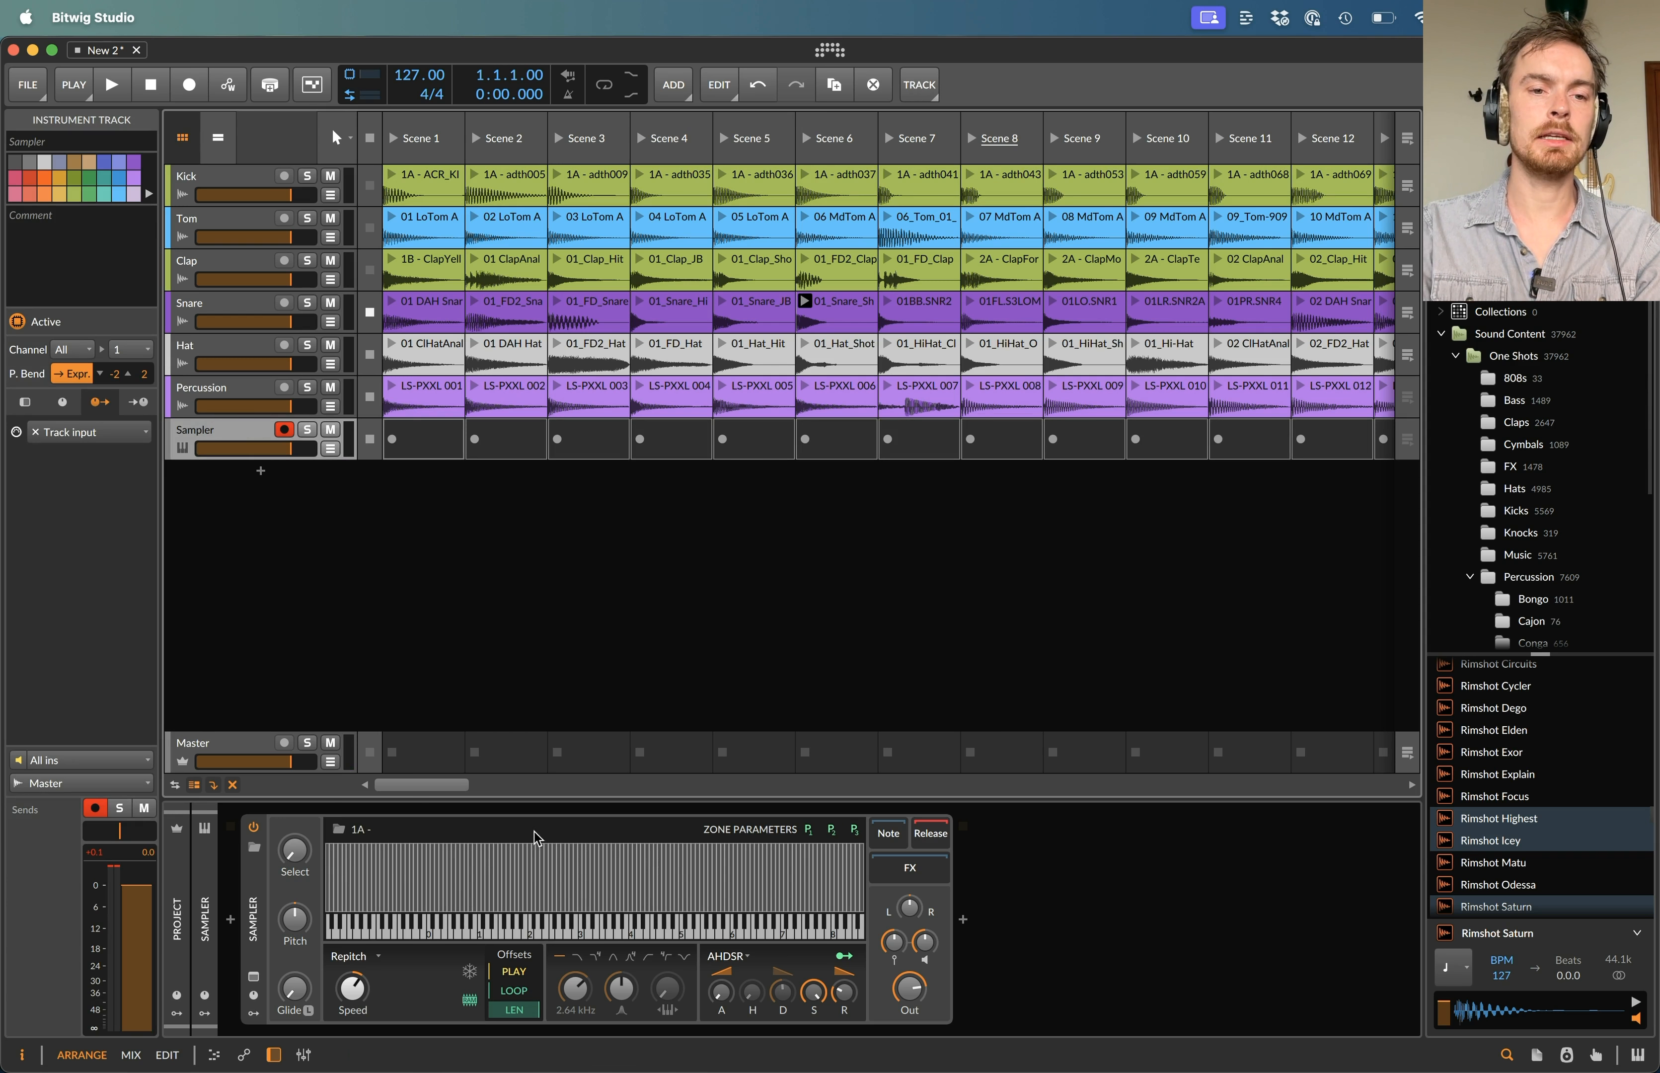
- Open the Sampler's zone editor in list view and extend the high key of all 128 zones to G8
{"action": "double_click", "coordinate": [568, 882]}
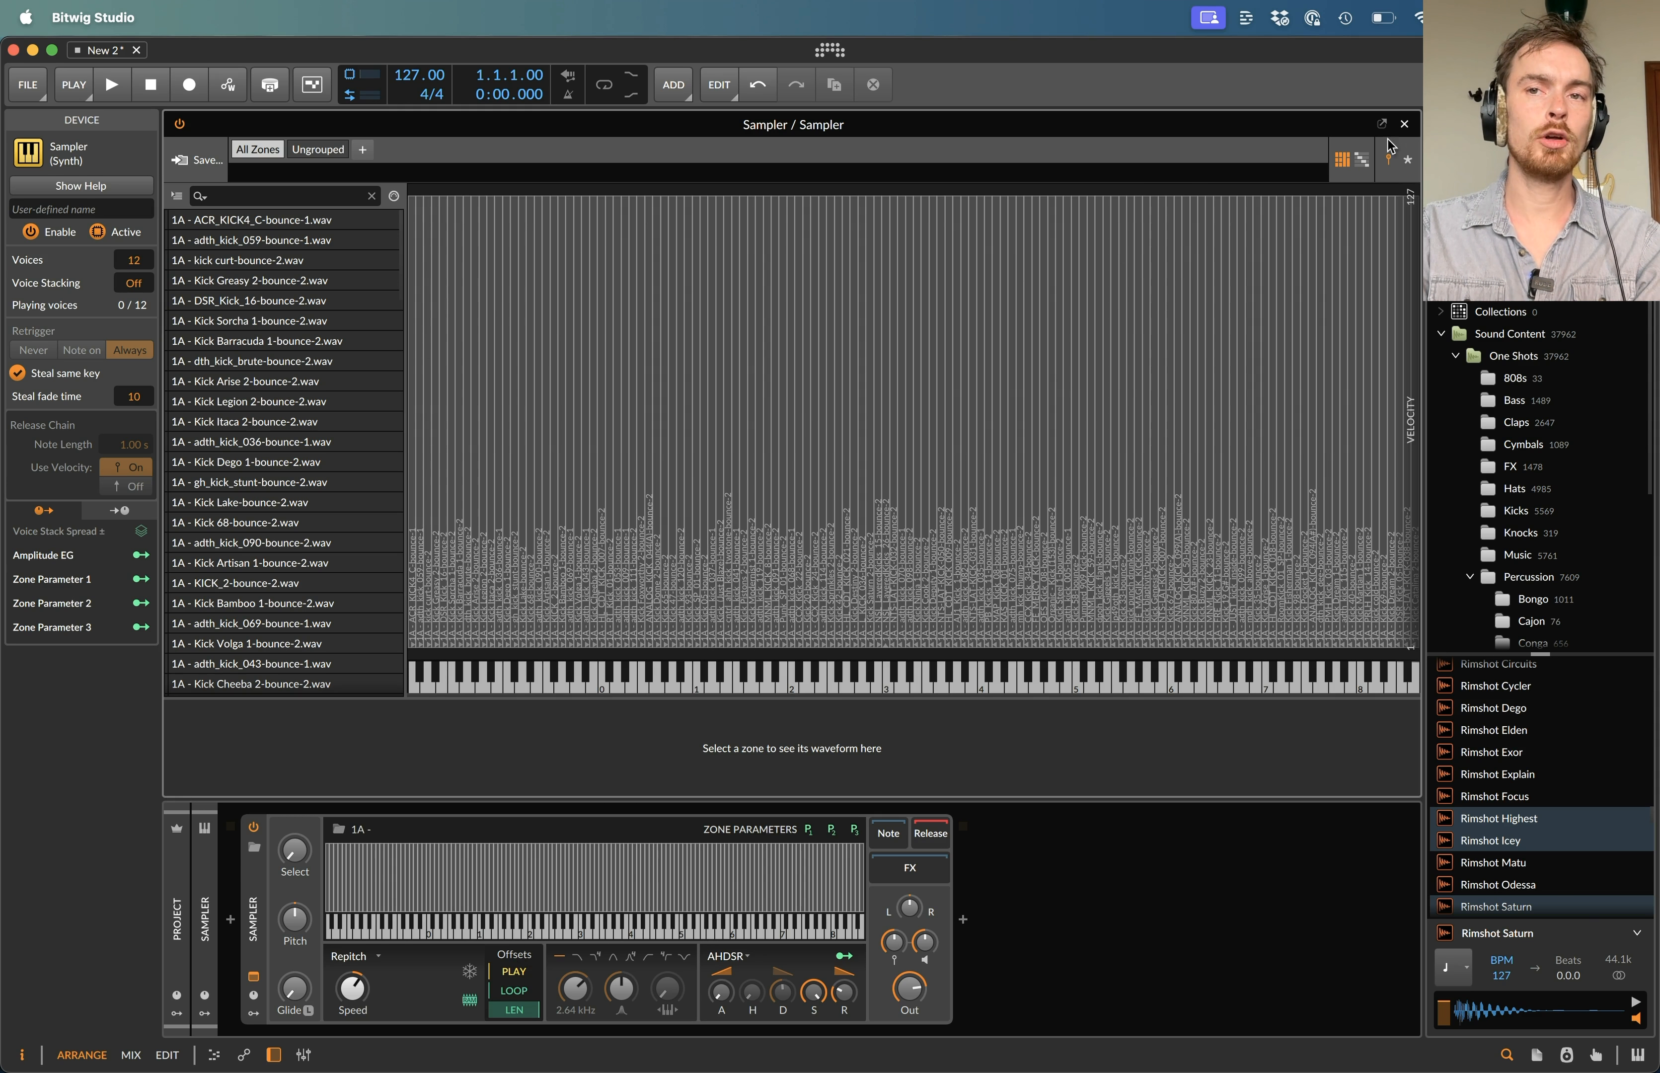
{"action": "left_click", "coordinate": [1364, 163]}
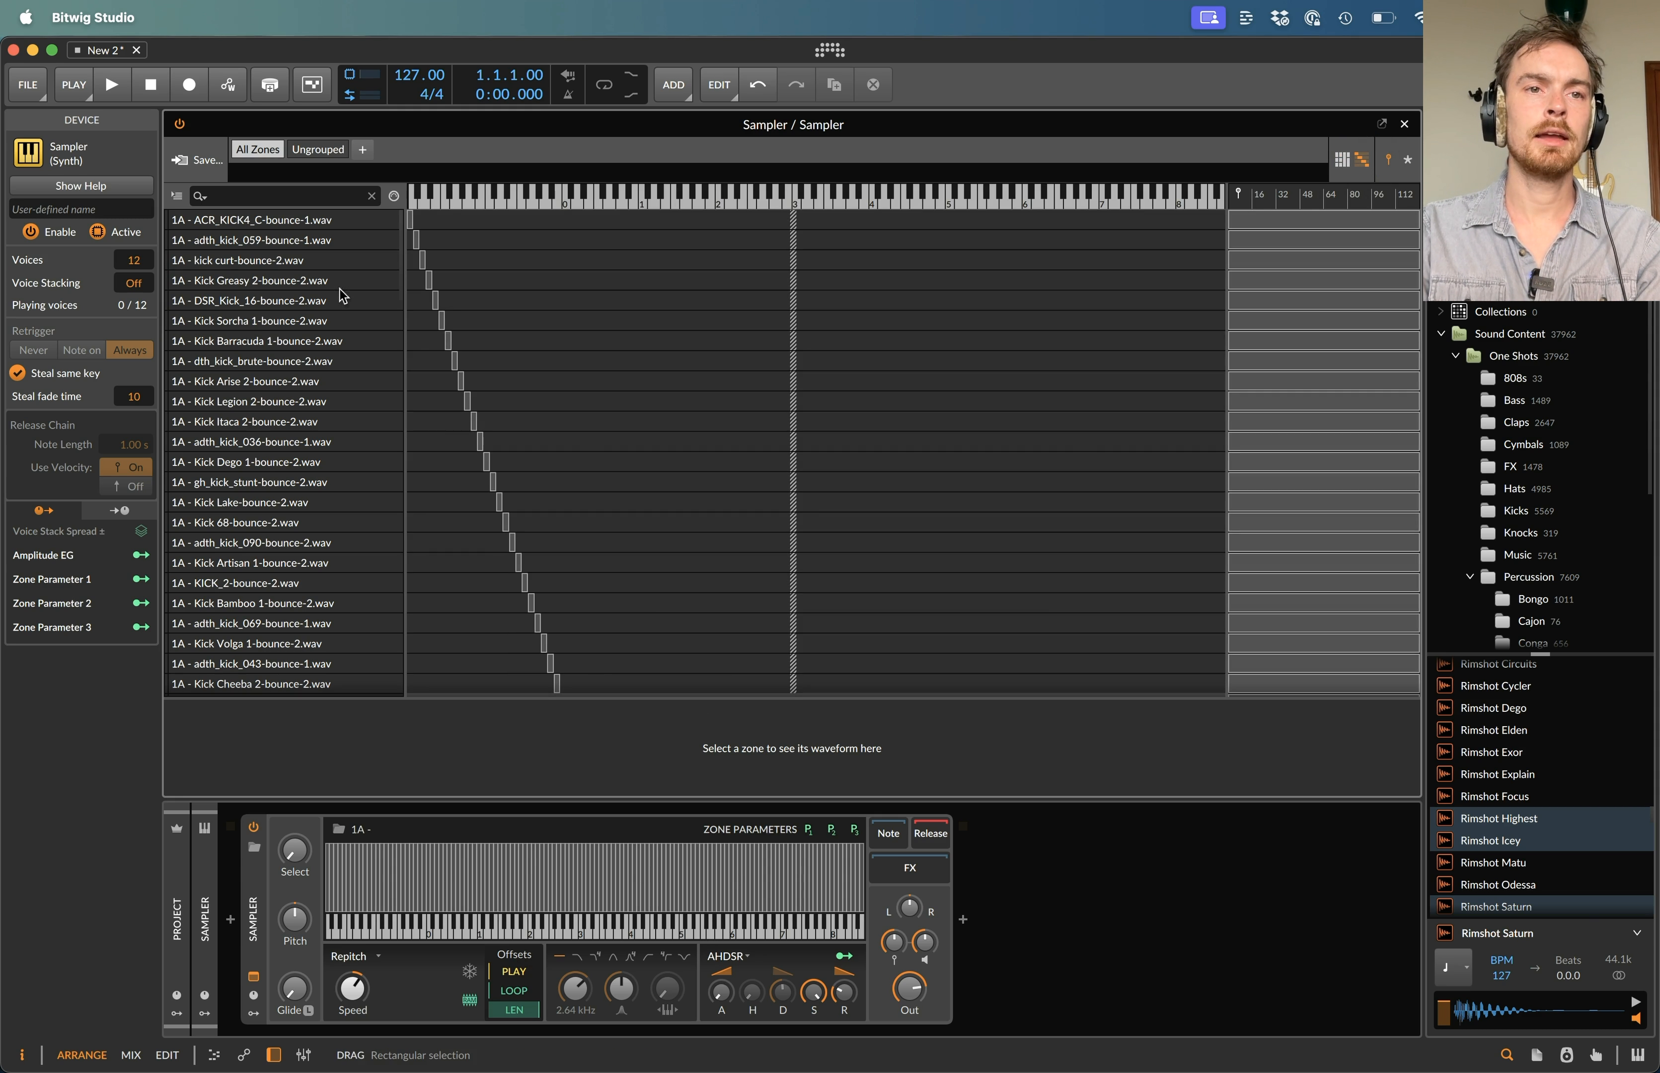
{"action": "left_click", "coordinate": [280, 289]}
{"action": "key", "text": "super+a"}
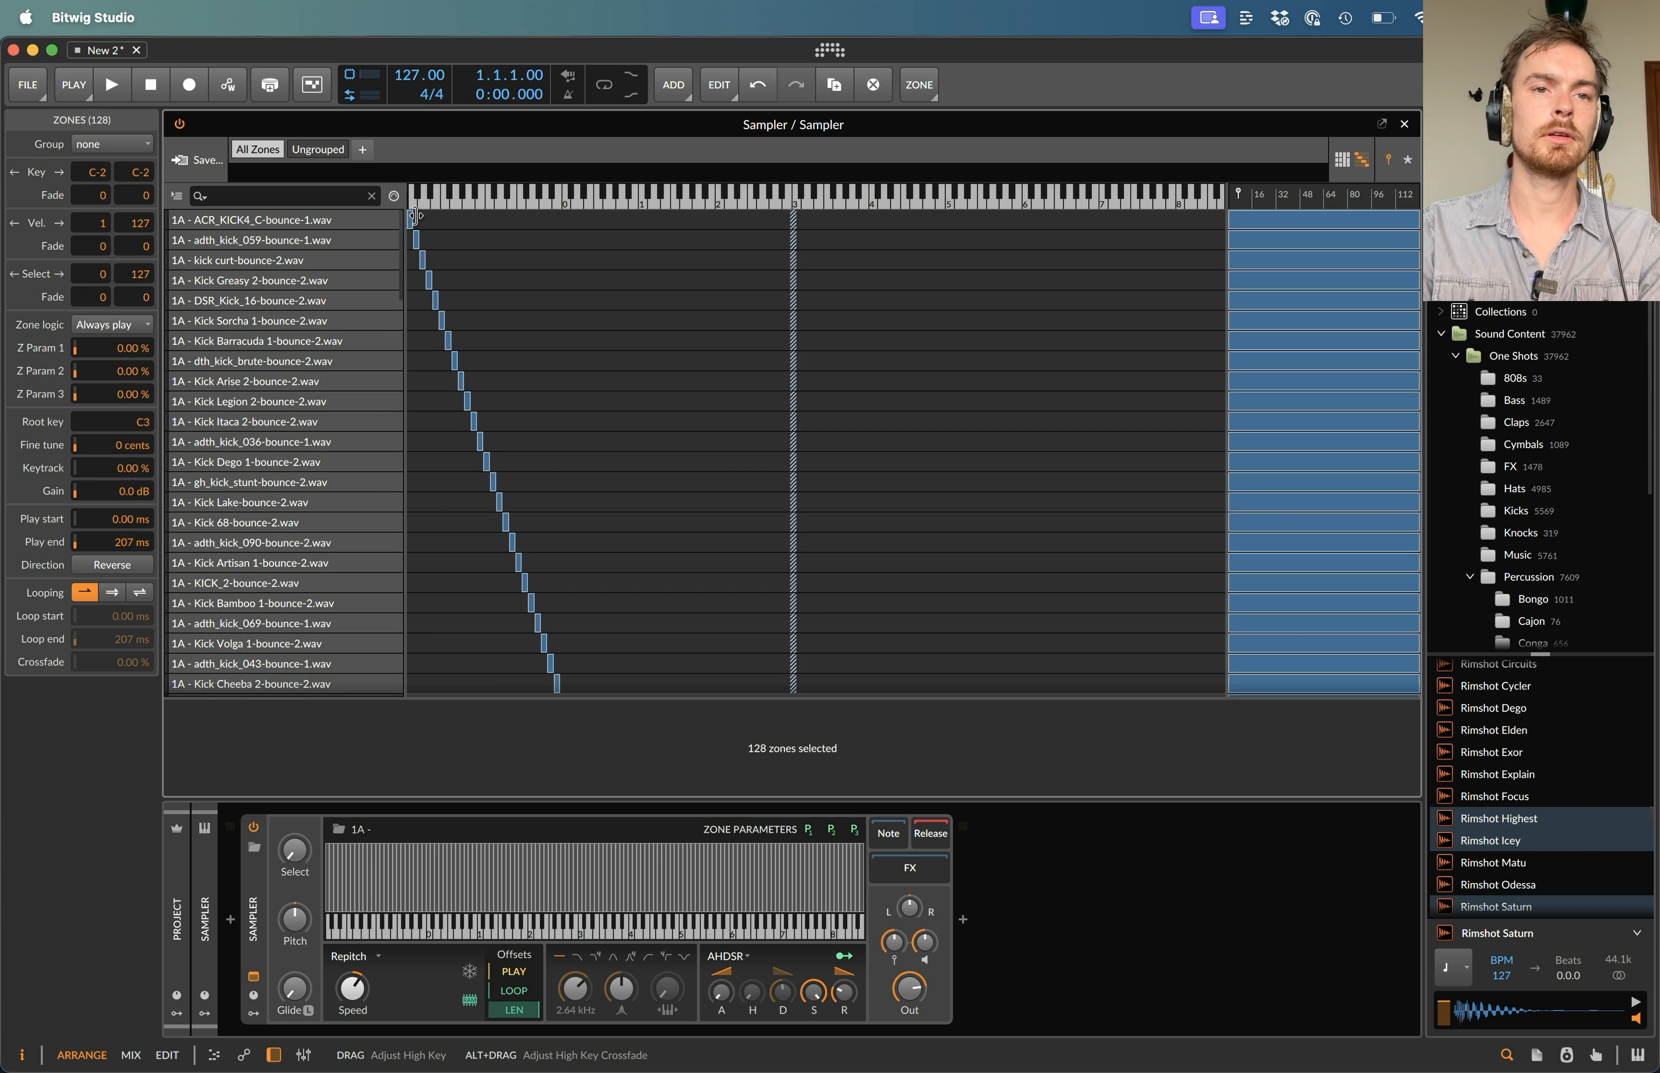
{"action": "left_click_drag", "start_coordinate": [415, 216], "coordinate": [1227, 234]}
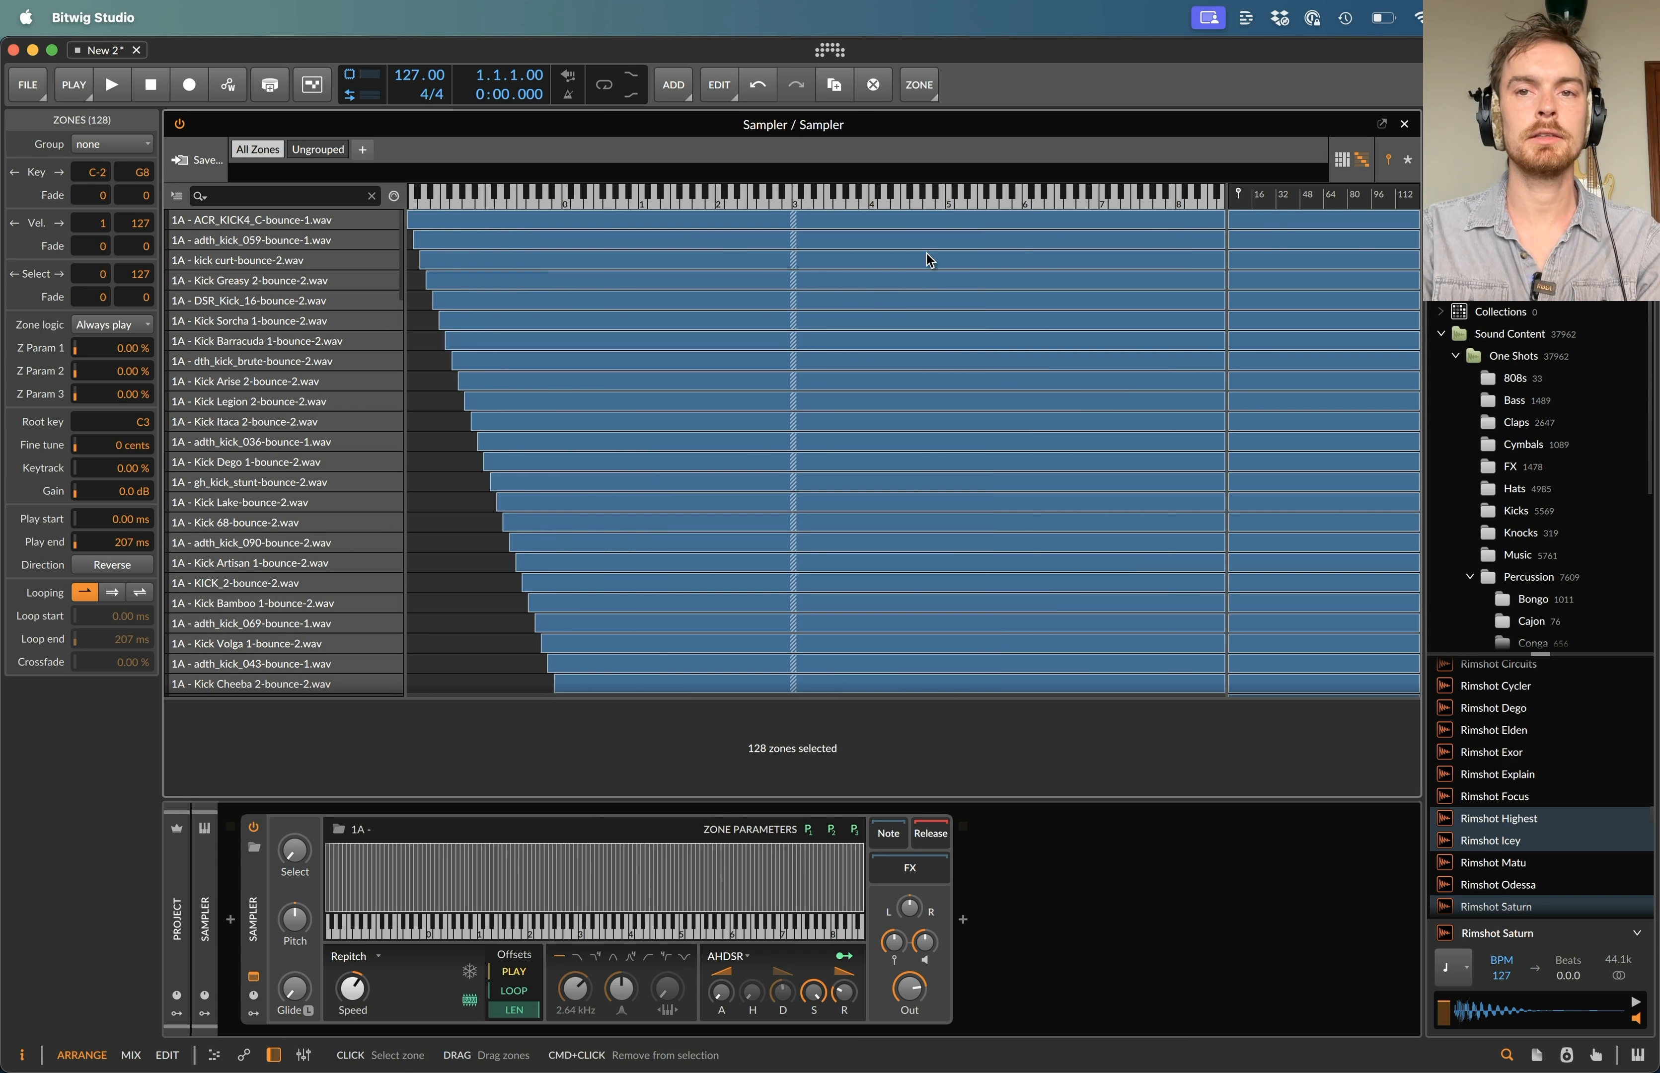
- Extend the low key of all zones down to C-2 and check the key ranges through the zone list
{"action": "scroll", "coordinate": [926, 253], "scroll_direction": "down", "scroll_amount": 20}
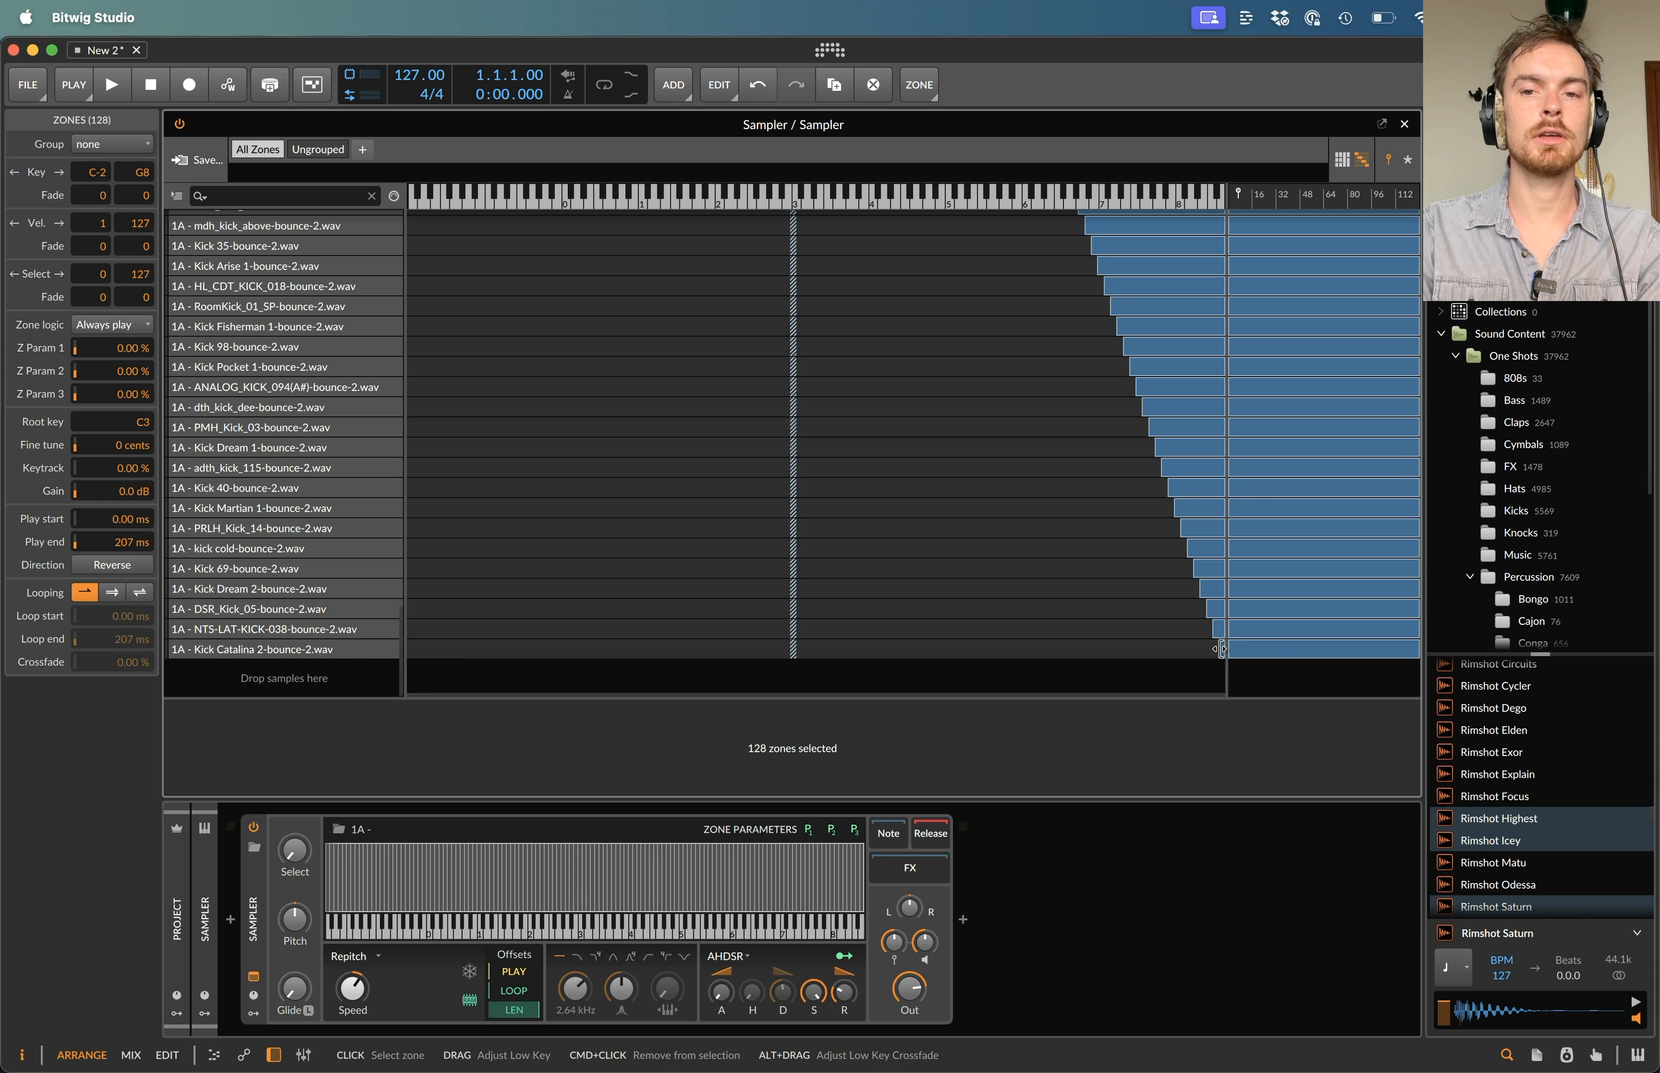
{"action": "left_click_drag", "start_coordinate": [1220, 648], "coordinate": [408, 680]}
{"action": "scroll", "coordinate": [627, 506], "scroll_direction": "up", "scroll_amount": 20}
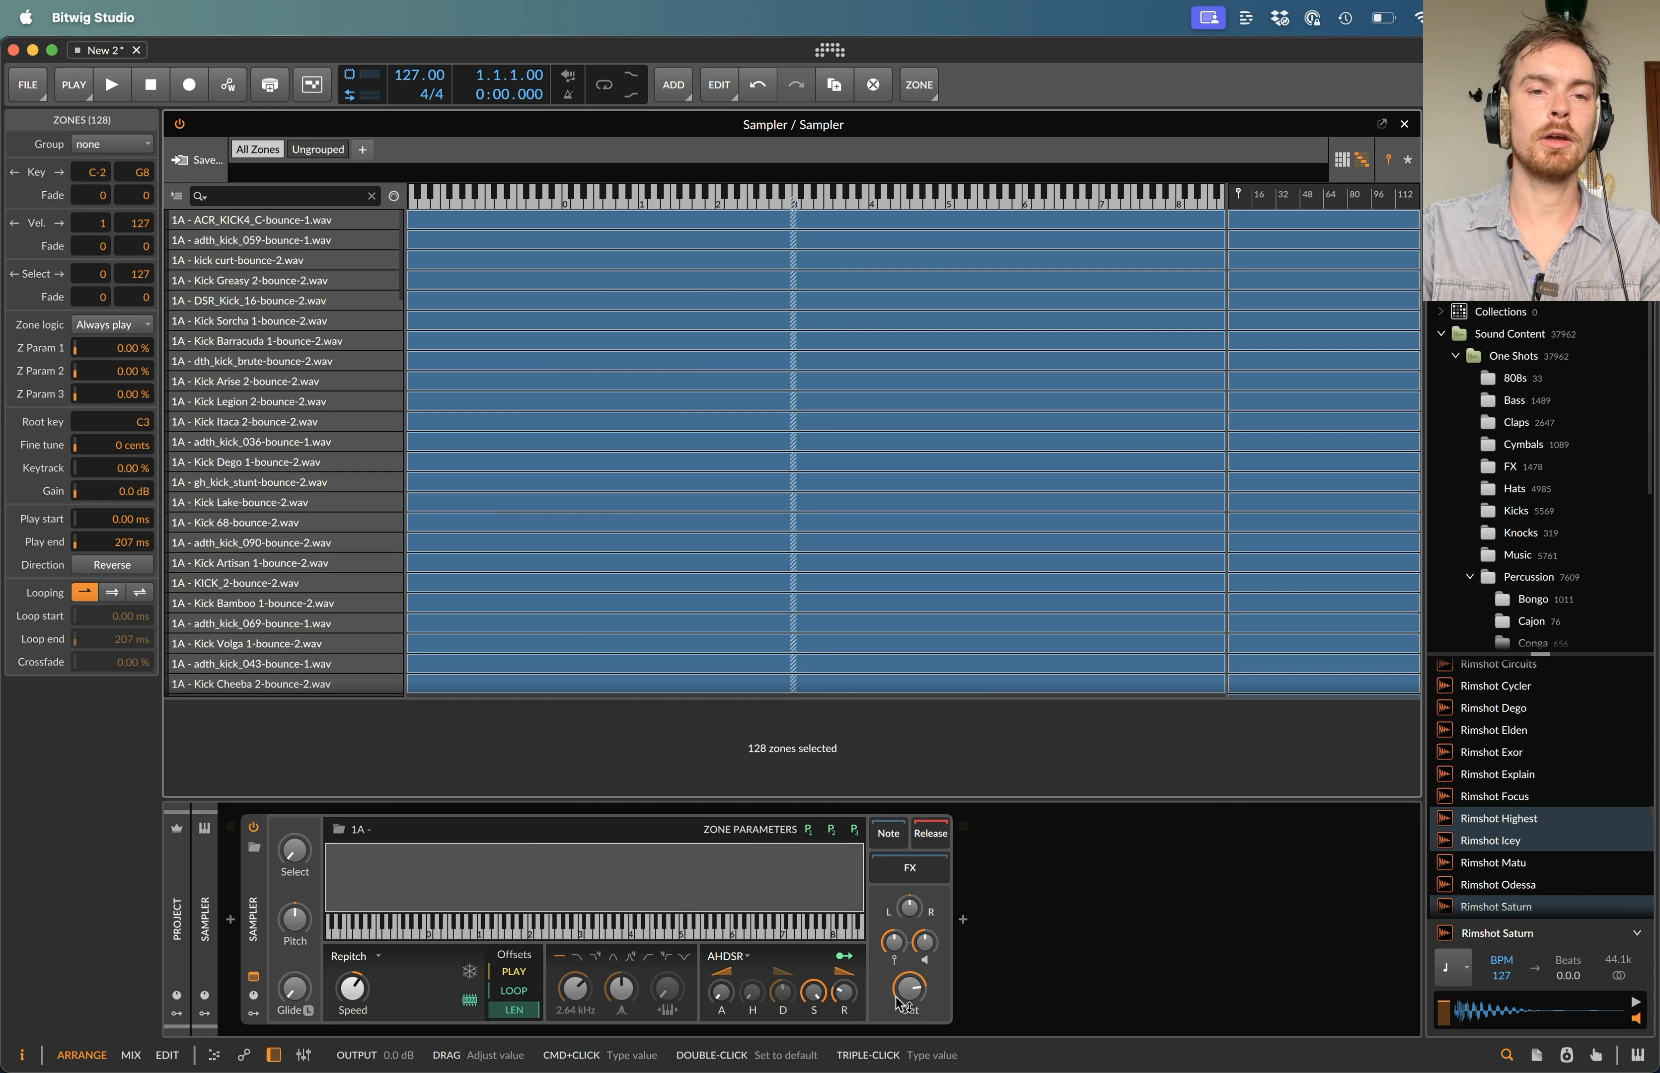
{"action": "scroll", "coordinate": [899, 747], "scroll_direction": "down", "scroll_amount": 10}
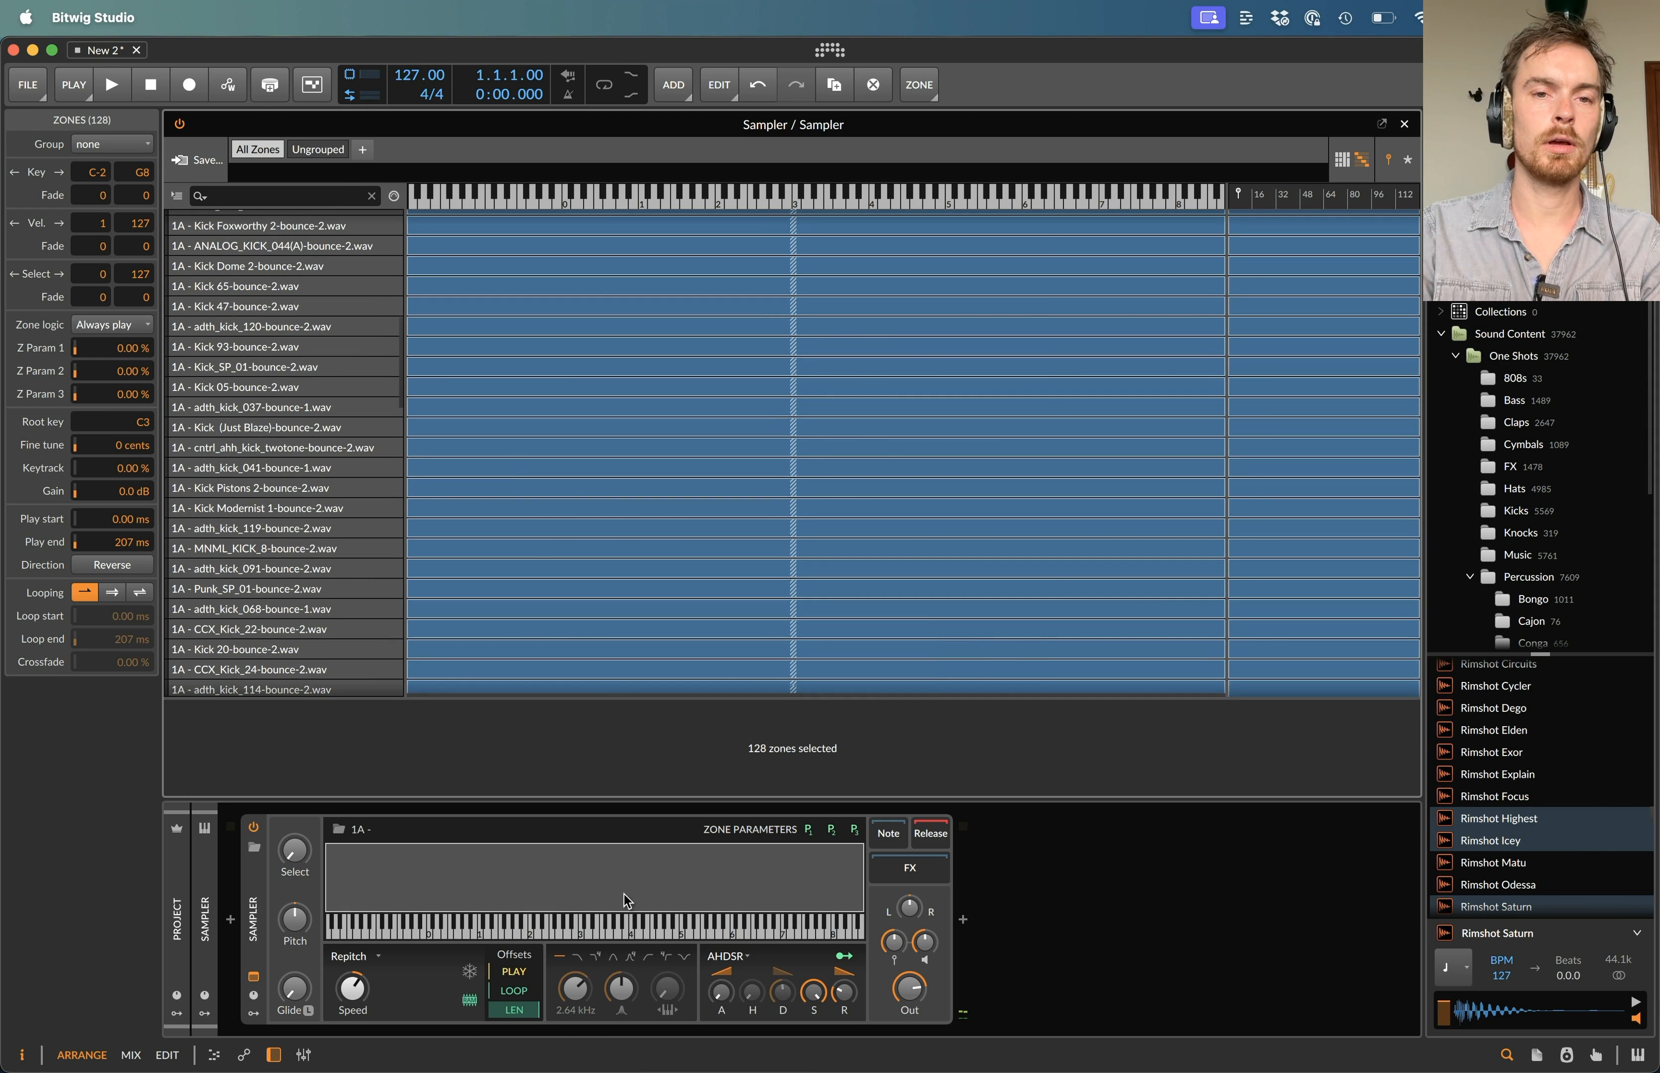
{"action": "scroll", "coordinate": [507, 471], "scroll_direction": "up", "scroll_amount": 10}
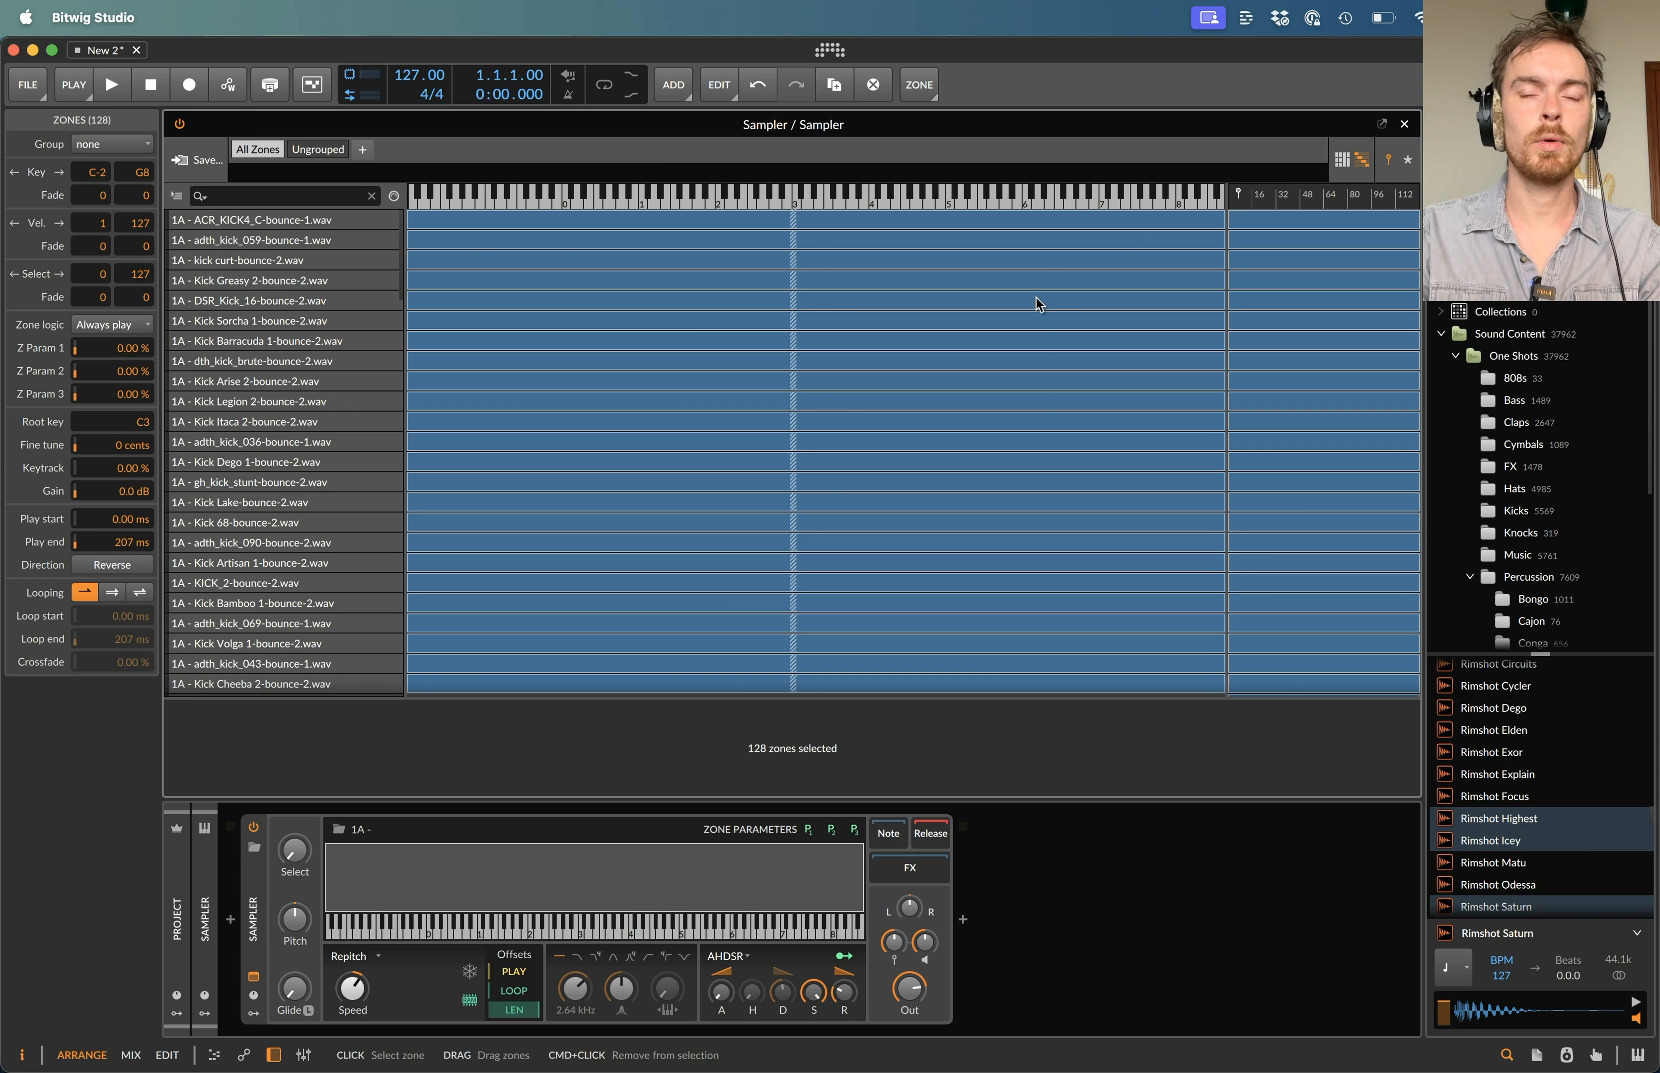
- Display the zones' select ranges, distribute the 128 zones one per Select value and try the Select knob
{"action": "left_click", "coordinate": [1408, 162]}
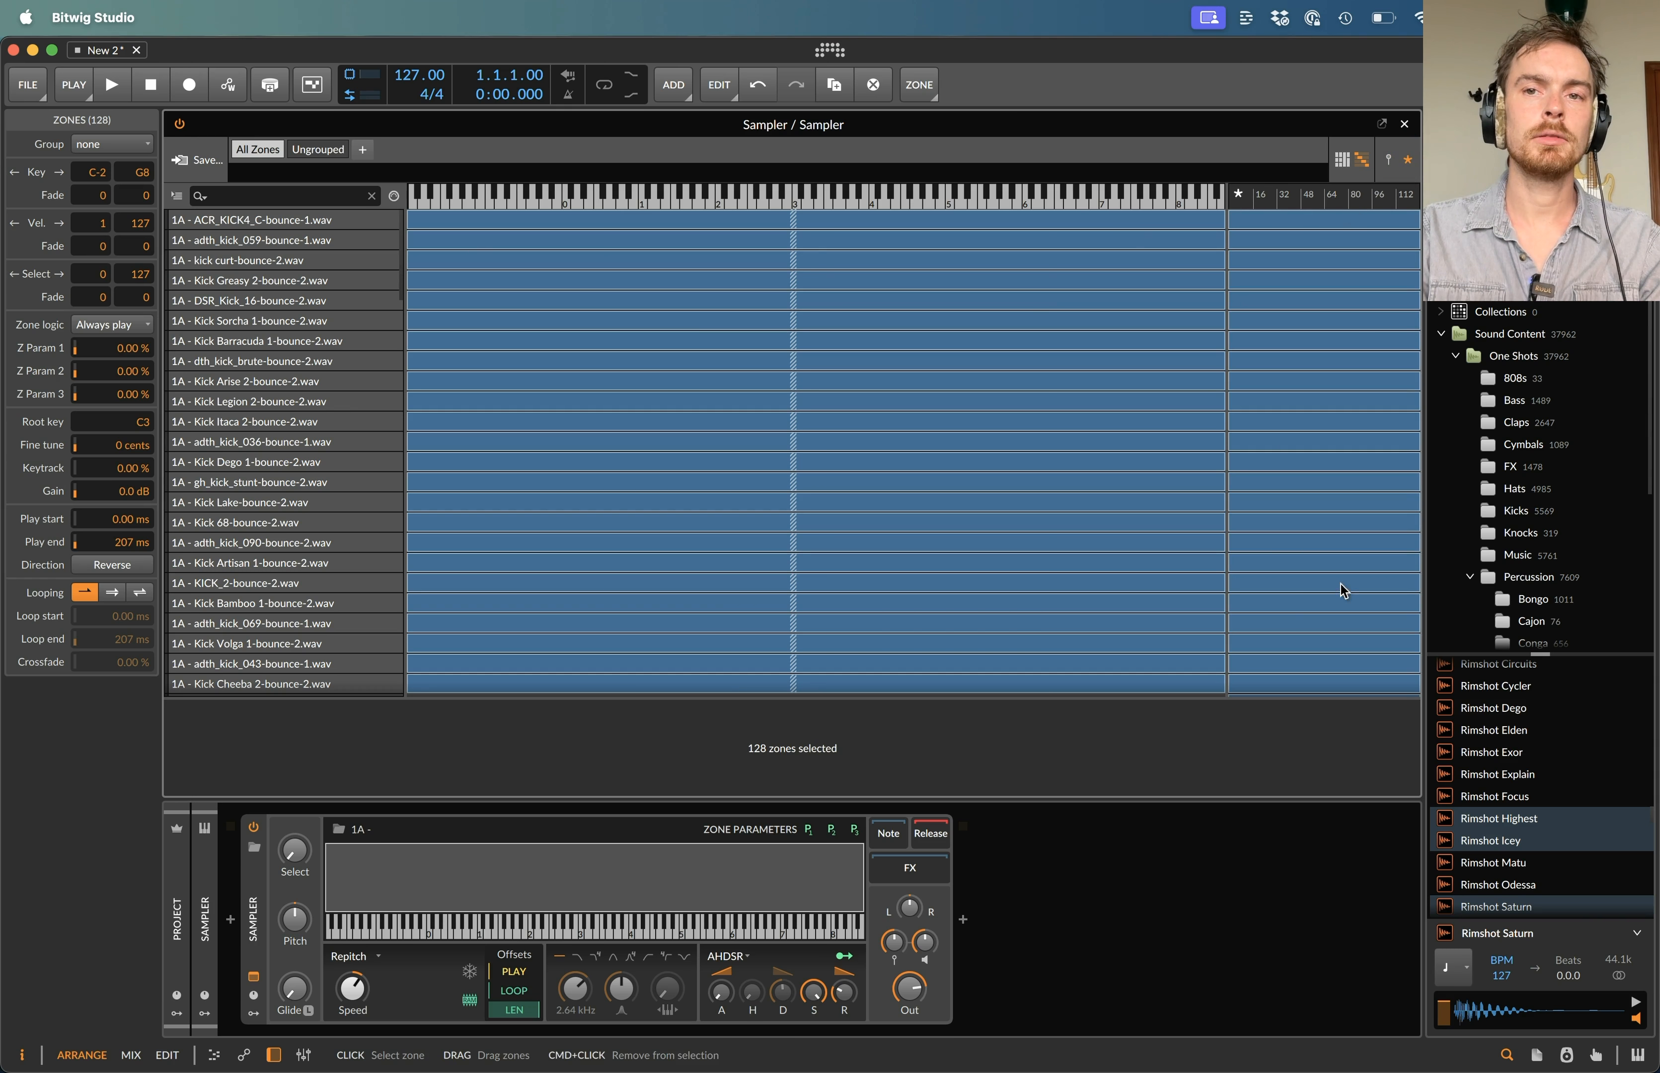
{"action": "right_click", "coordinate": [219, 301]}
{"action": "left_click", "coordinate": [307, 443]}
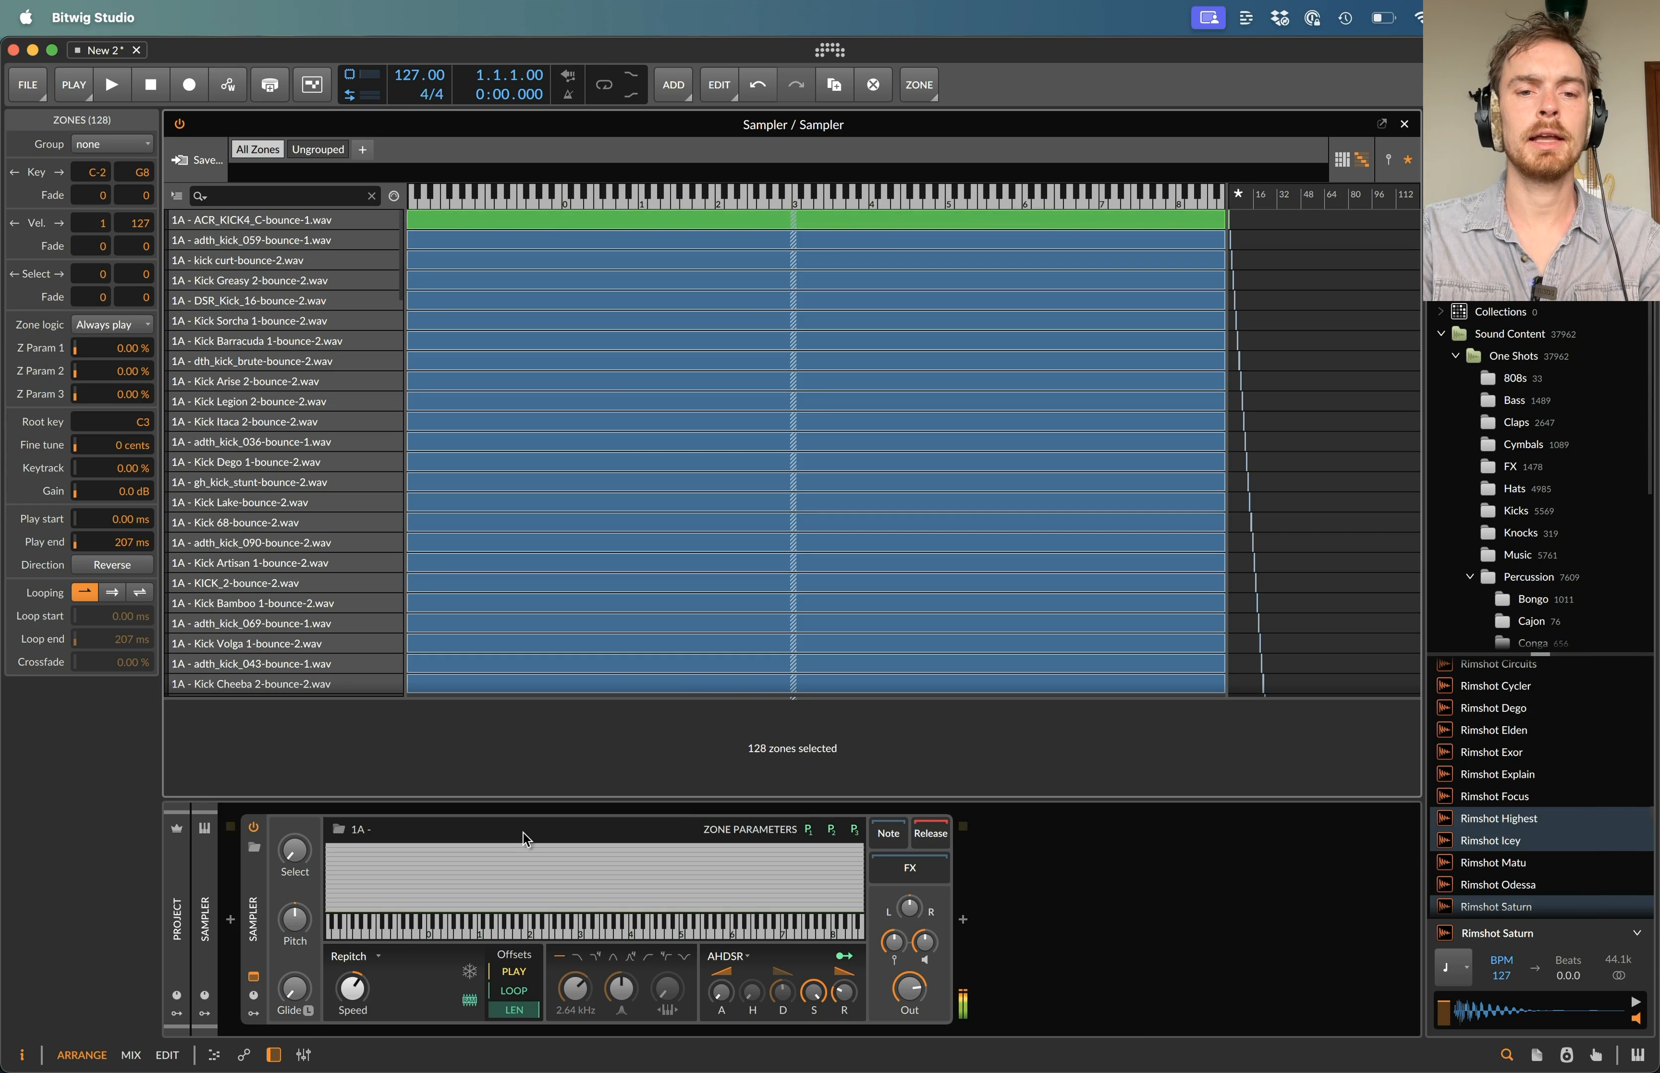
{"action": "mouse_move", "coordinate": [295, 850]}
{"action": "left_mouse_down"}
{"action": "mouse_move", "coordinate": [294, 823]}
{"action": "mouse_move", "coordinate": [293, 859]}
{"action": "left_mouse_up"}
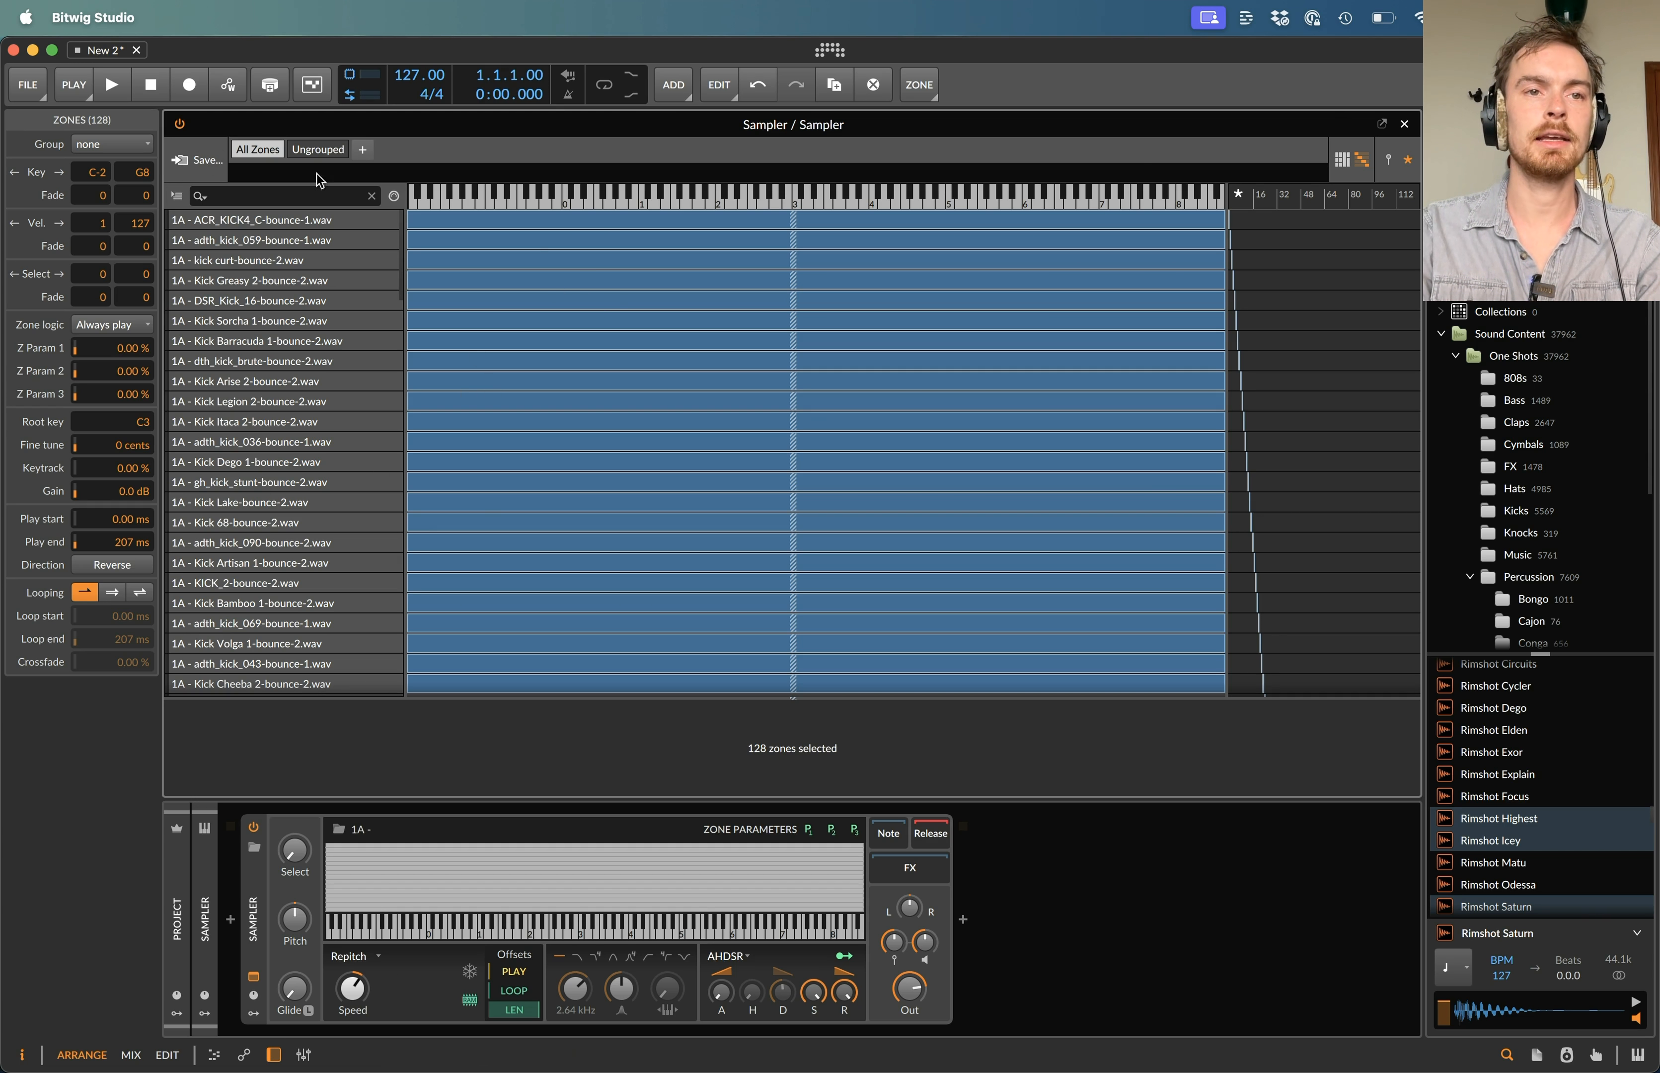
- Save the kick multisample to the library under the name Kick Collection 1
{"action": "left_click", "coordinate": [209, 159]}
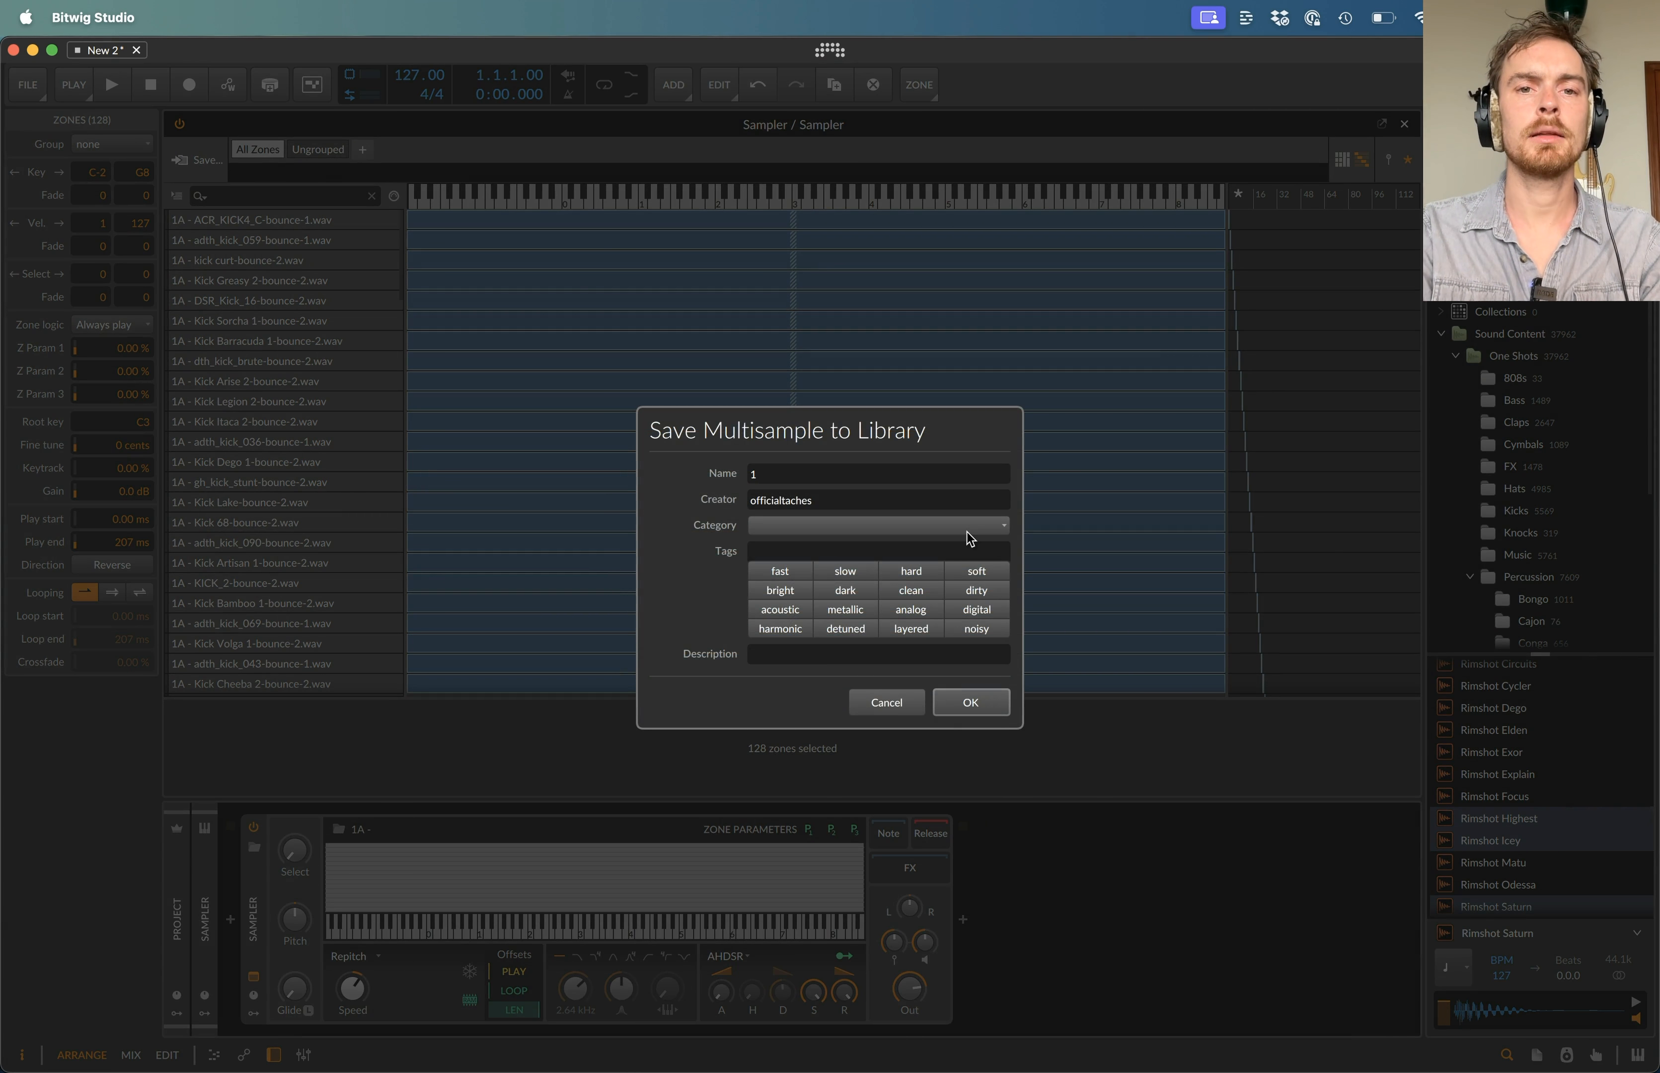
{"action": "key", "text": "BackSpace"}
{"action": "key", "text": "BackSpace"}
{"action": "key", "text": "BackSpace"}
{"action": "key", "text": "BackSpace"}
{"action": "type", "text": "KICK"}
{"action": "key", "text": "BackSpace"}
{"action": "key", "text": "BackSpace"}
{"action": "key", "text": "BackSpace"}
{"action": "type", "text": "ick Collection 1"}
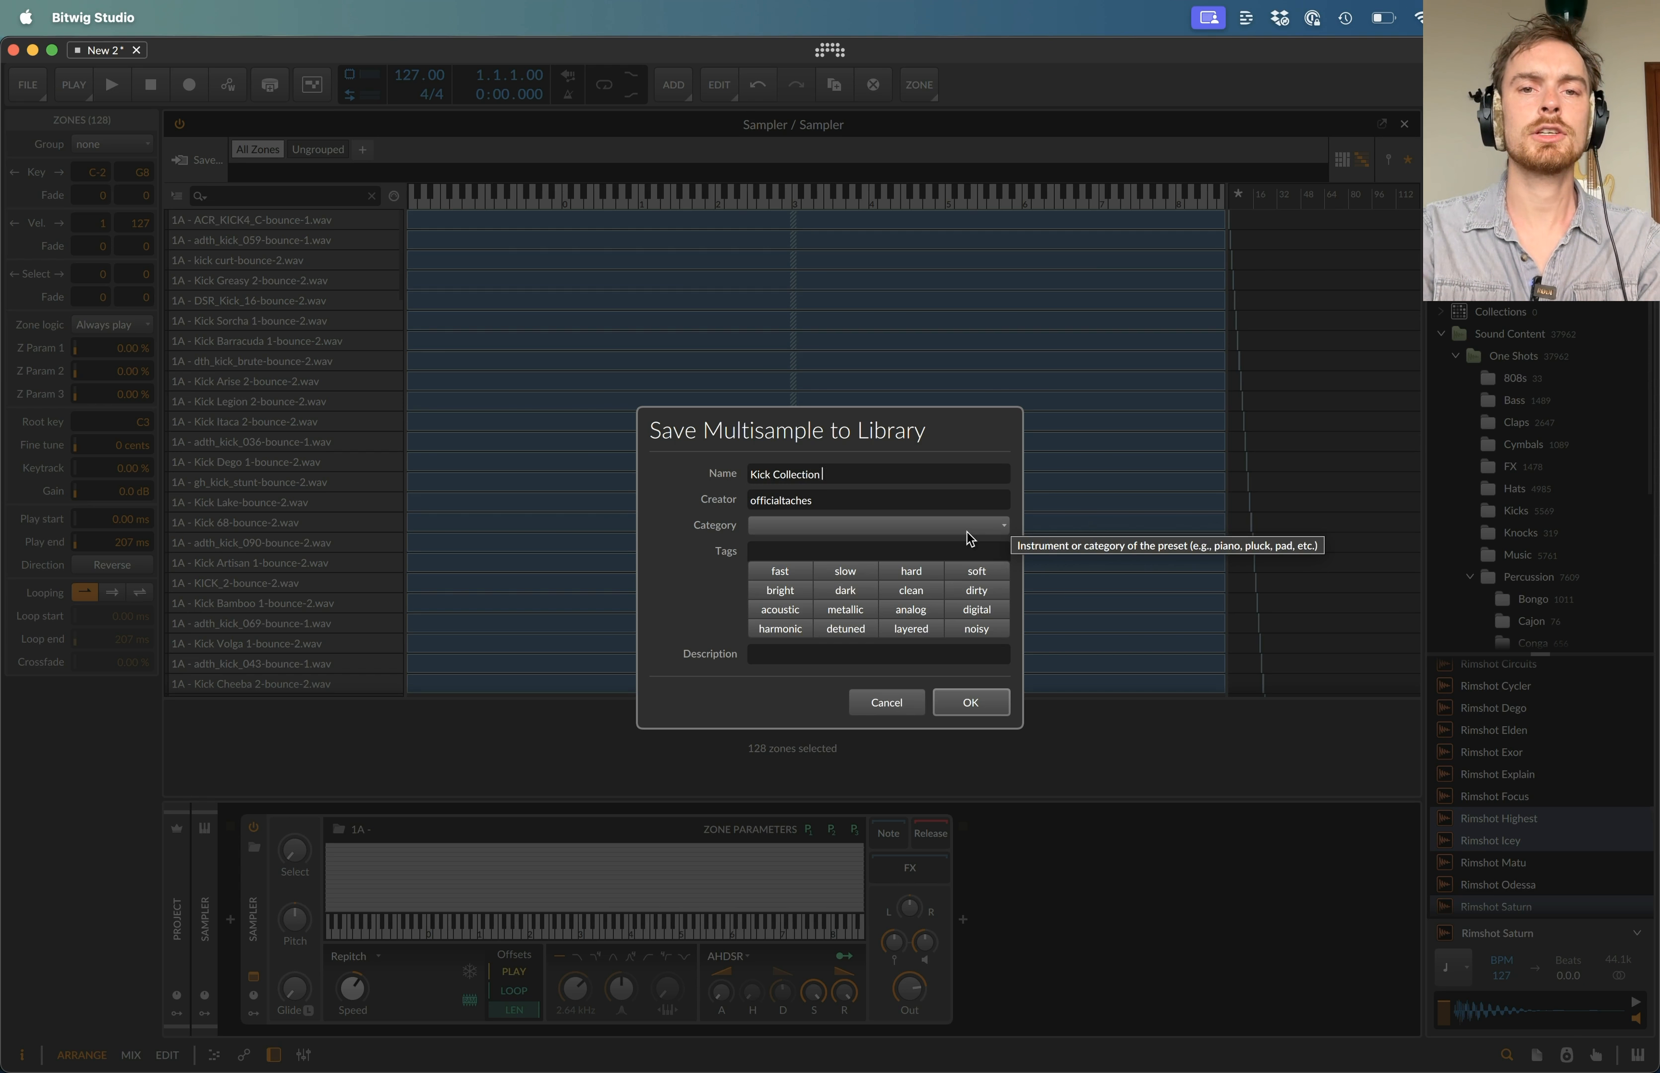
{"action": "left_click", "coordinate": [958, 700]}
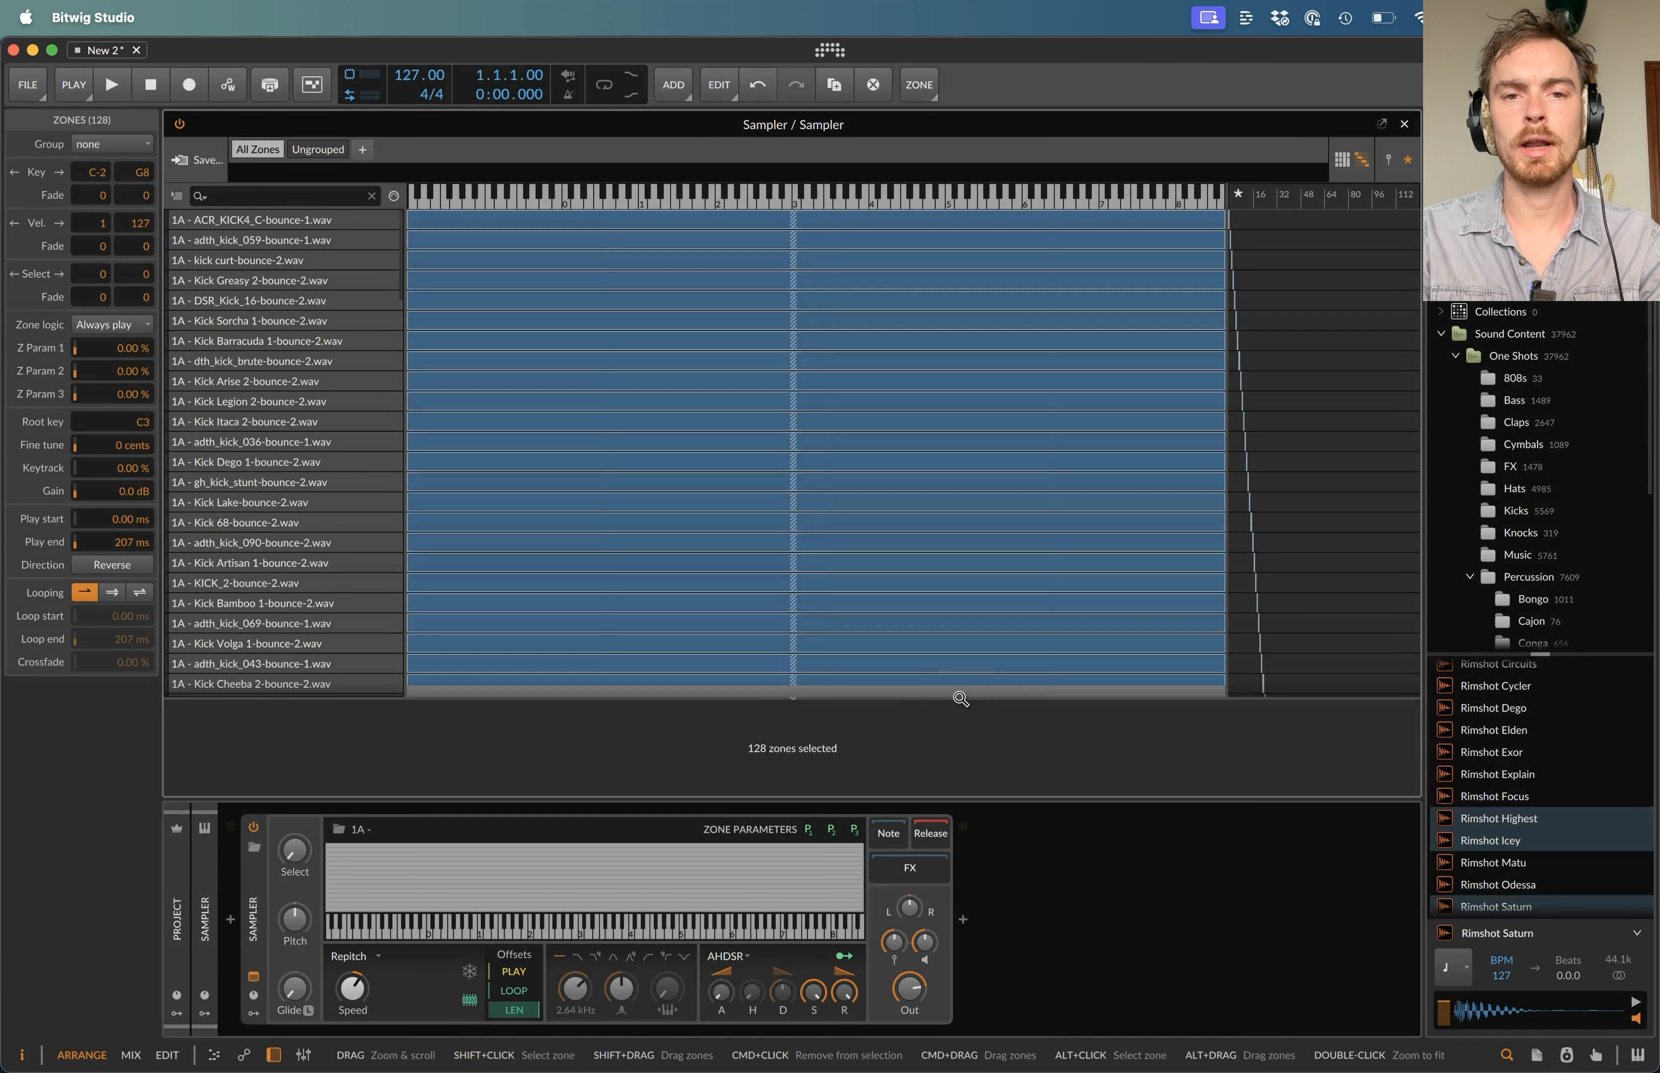
- Close the zone editor and delete the kick Sampler track and the Kick track
{"action": "left_click", "coordinate": [1405, 124]}
{"action": "left_click", "coordinate": [213, 435]}
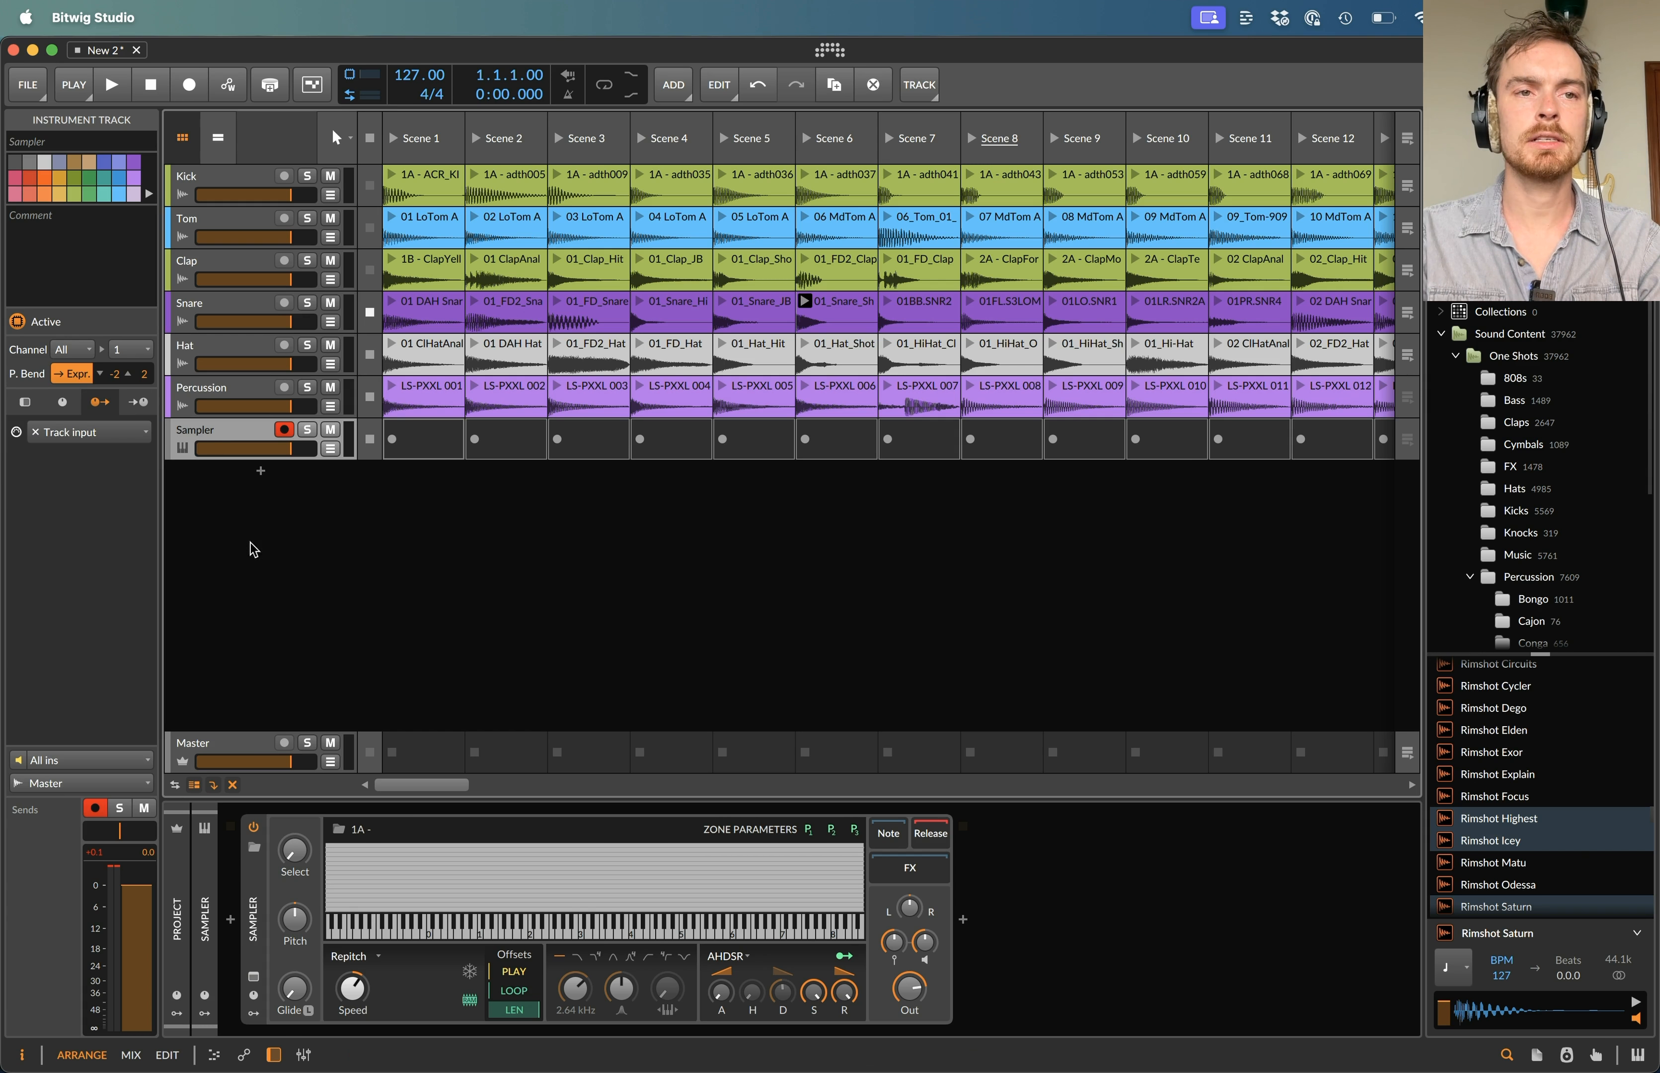
{"action": "key", "text": "Delete"}
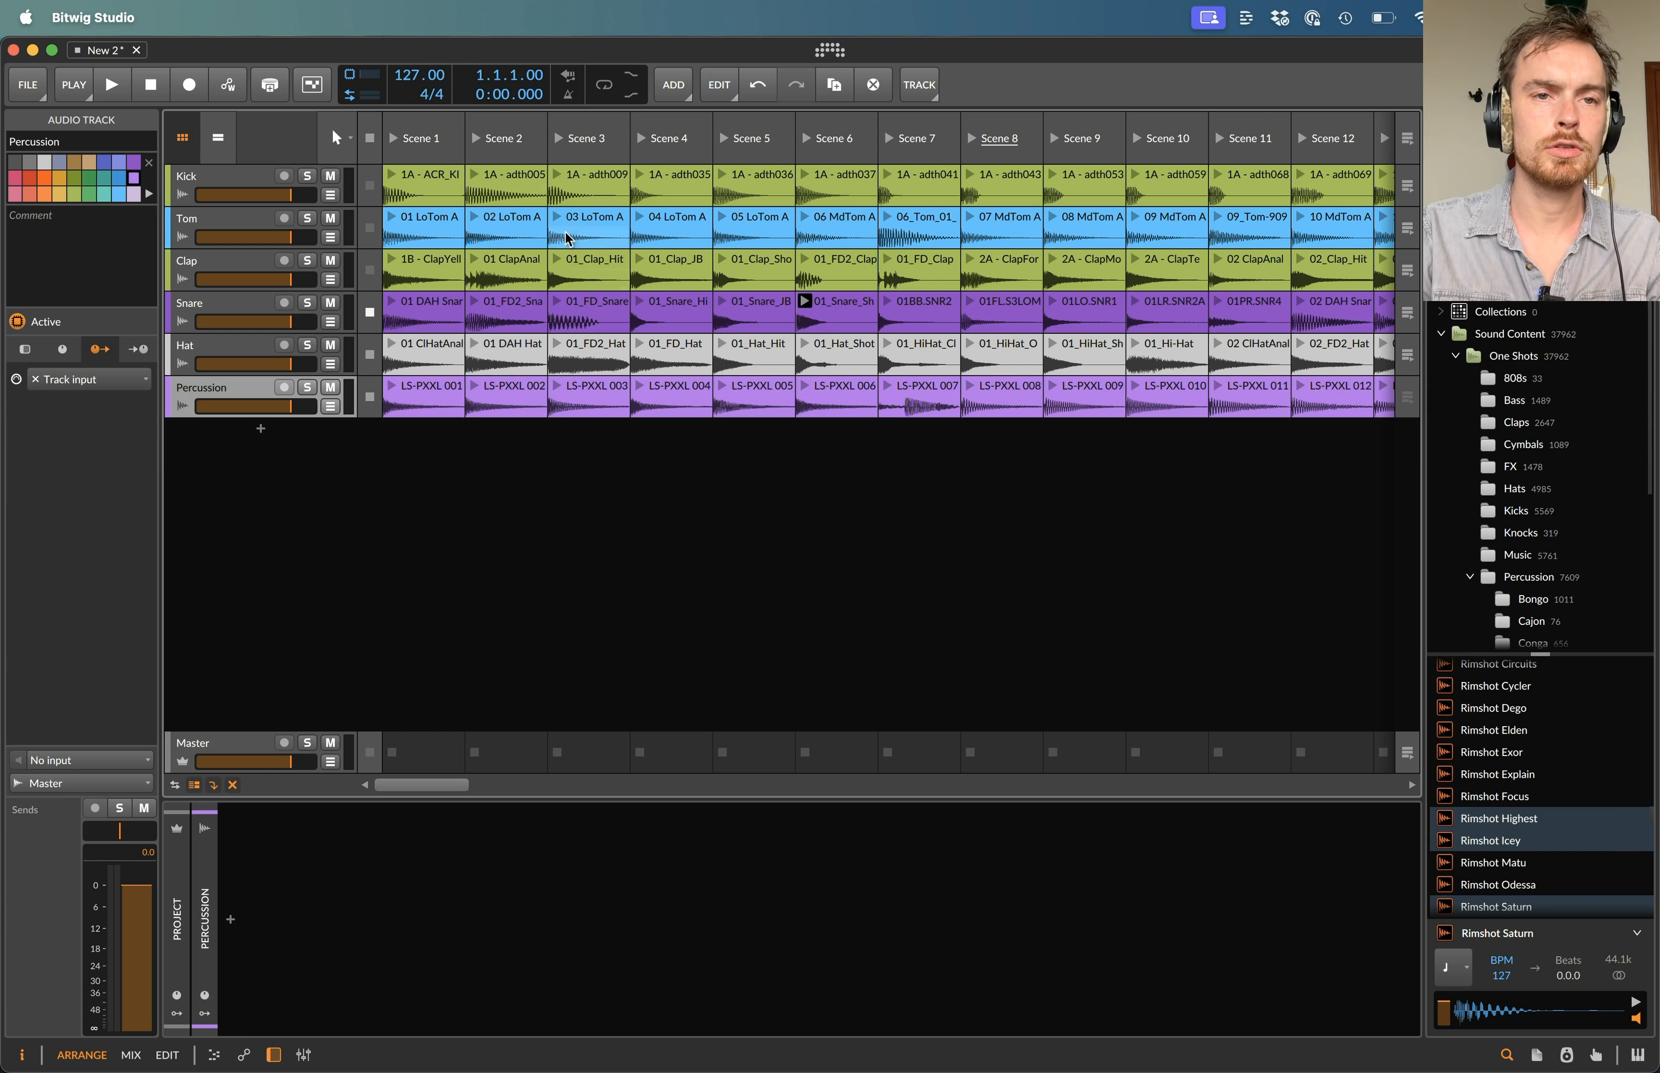
{"action": "left_click", "coordinate": [210, 180]}
{"action": "key", "text": "Delete"}
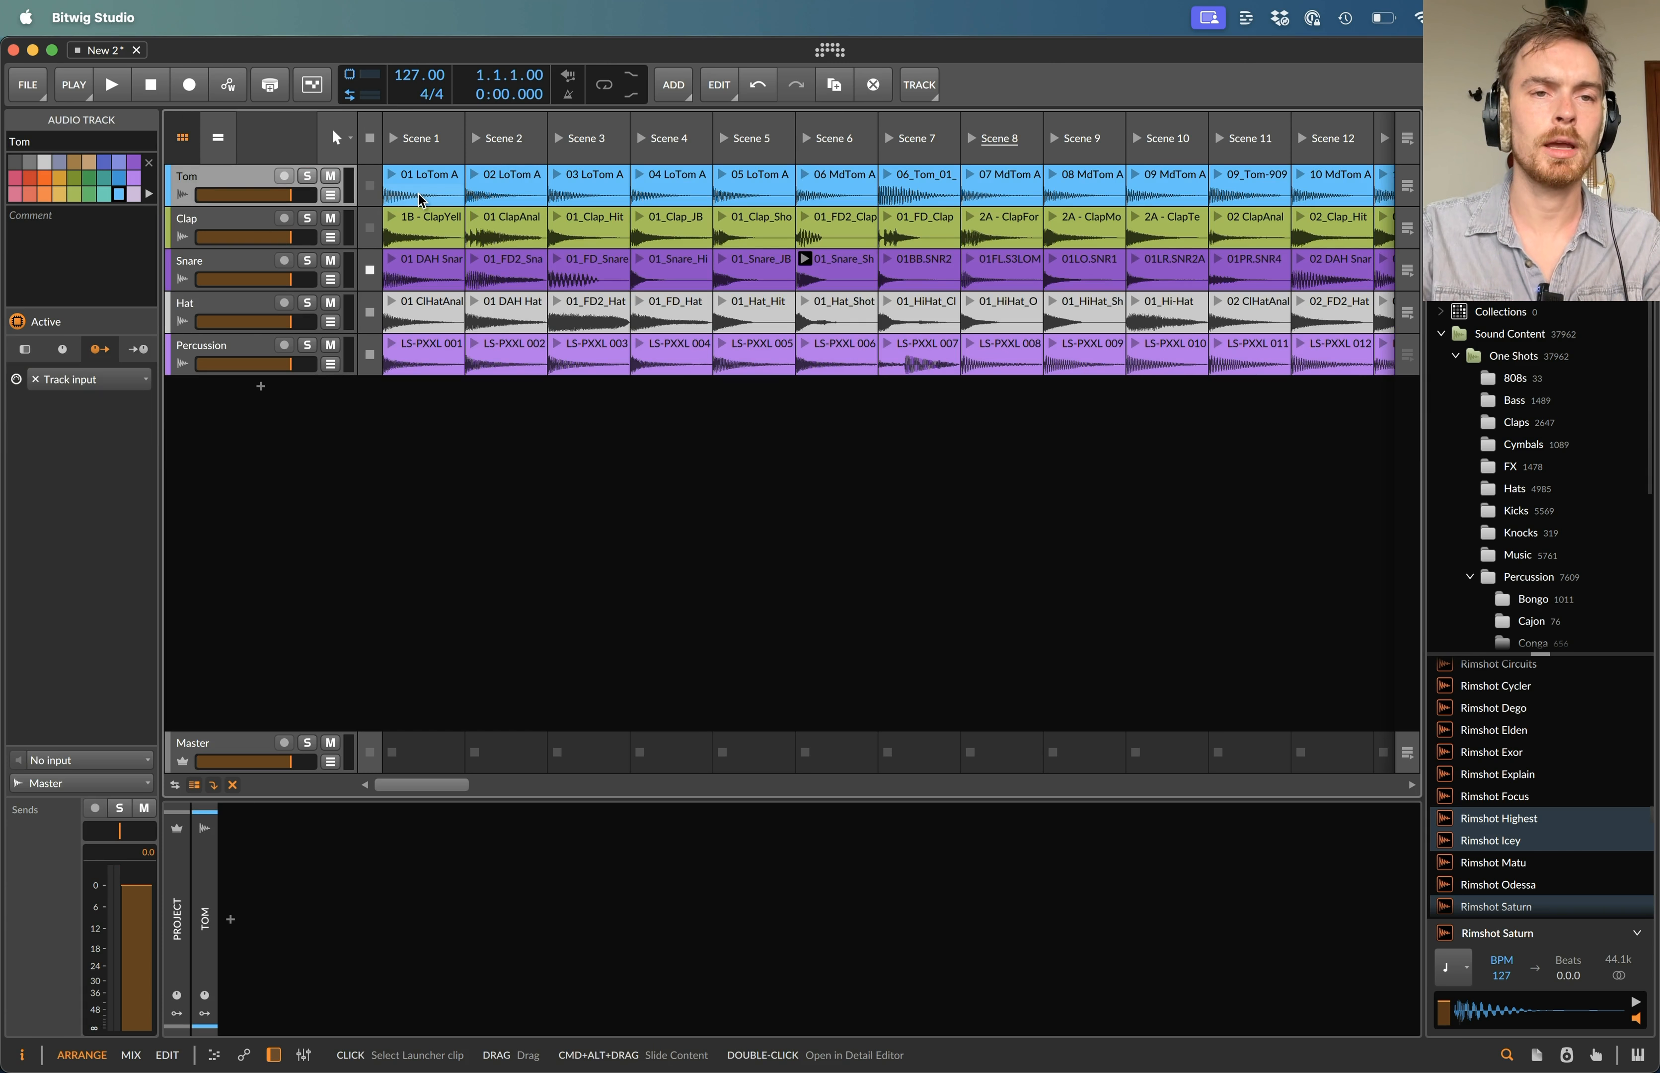
- Slice all 128 clips of the Tom track to a multisample, bounced pre-fader at 24-bit and sliced at audio events
{"action": "key", "text": "super+a"}
{"action": "right_click", "coordinate": [439, 191]}
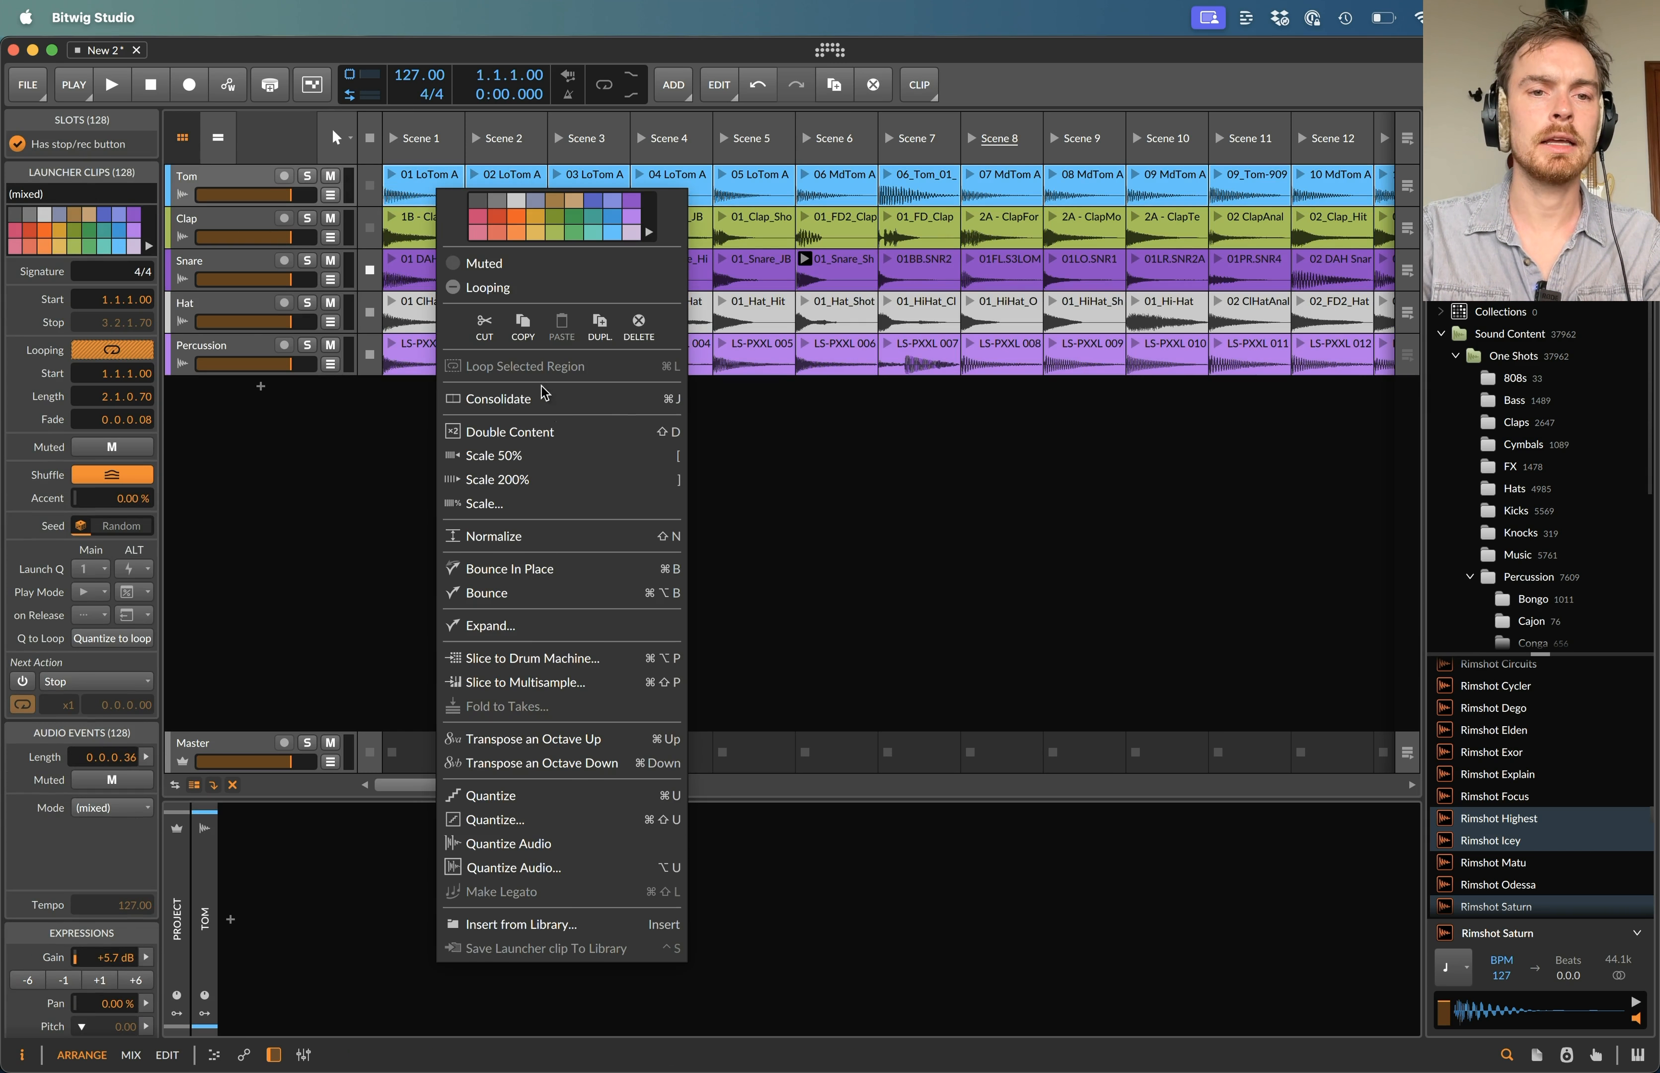
{"action": "left_click", "coordinate": [525, 683]}
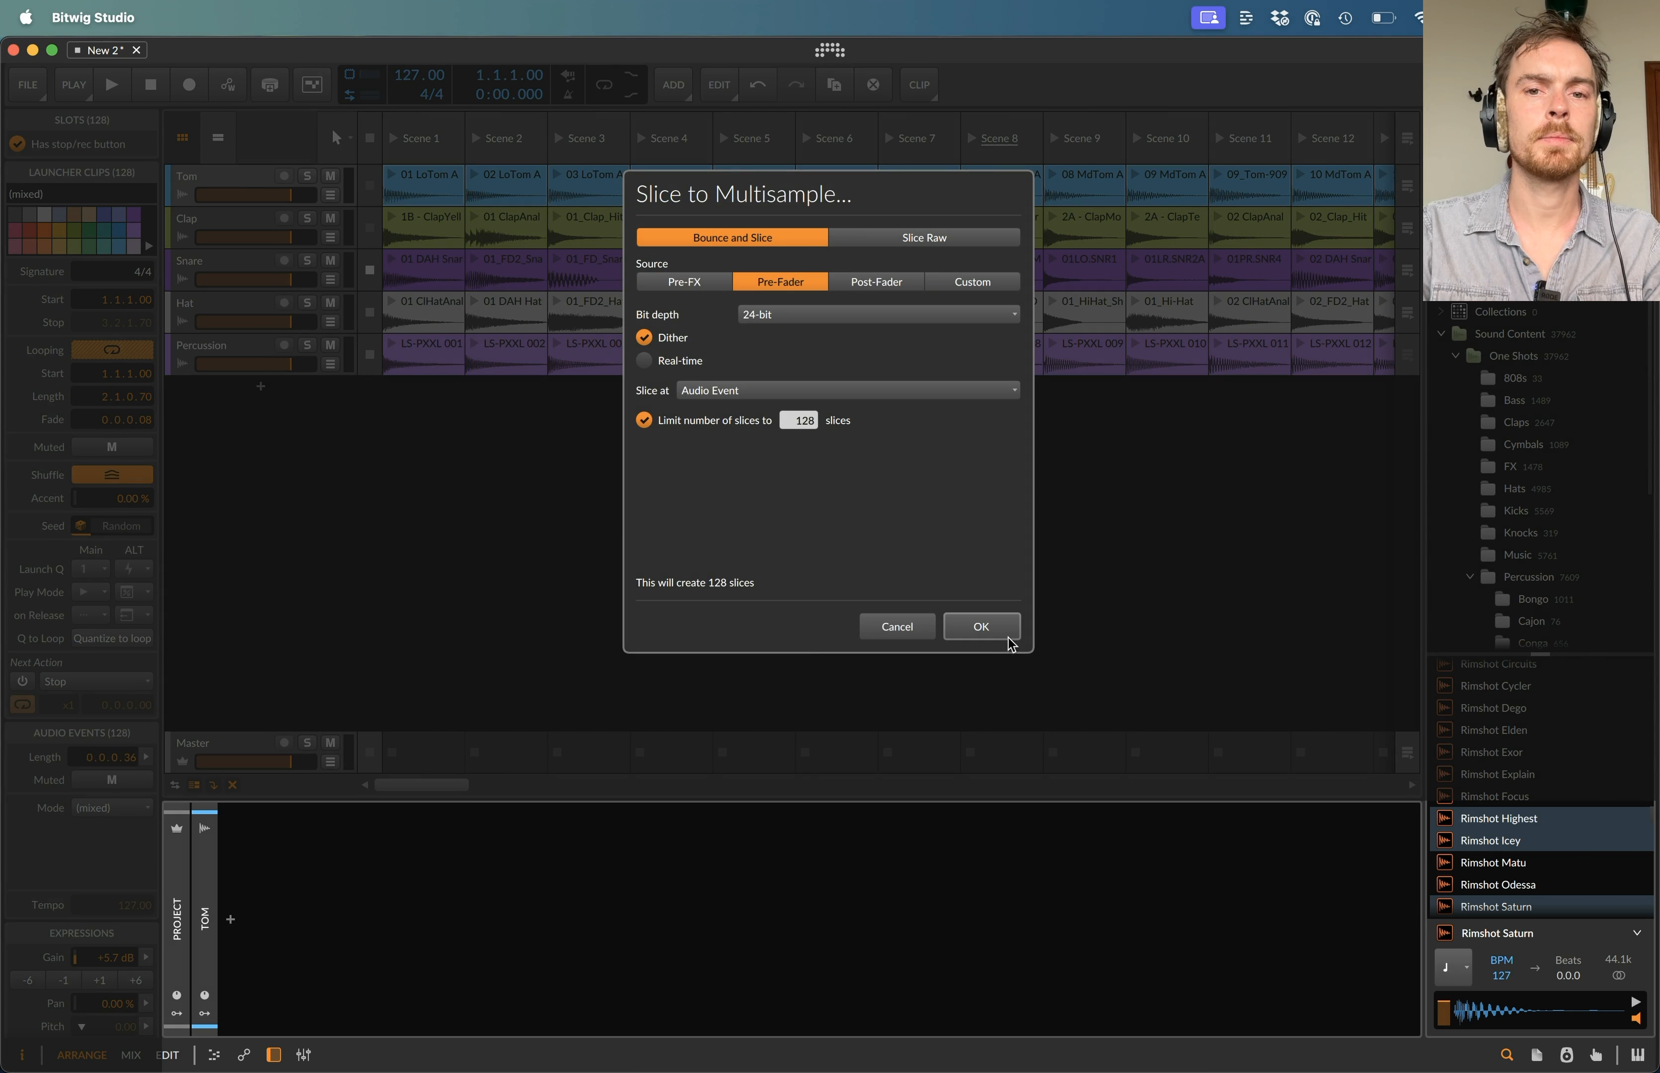
{"action": "left_click", "coordinate": [990, 628]}
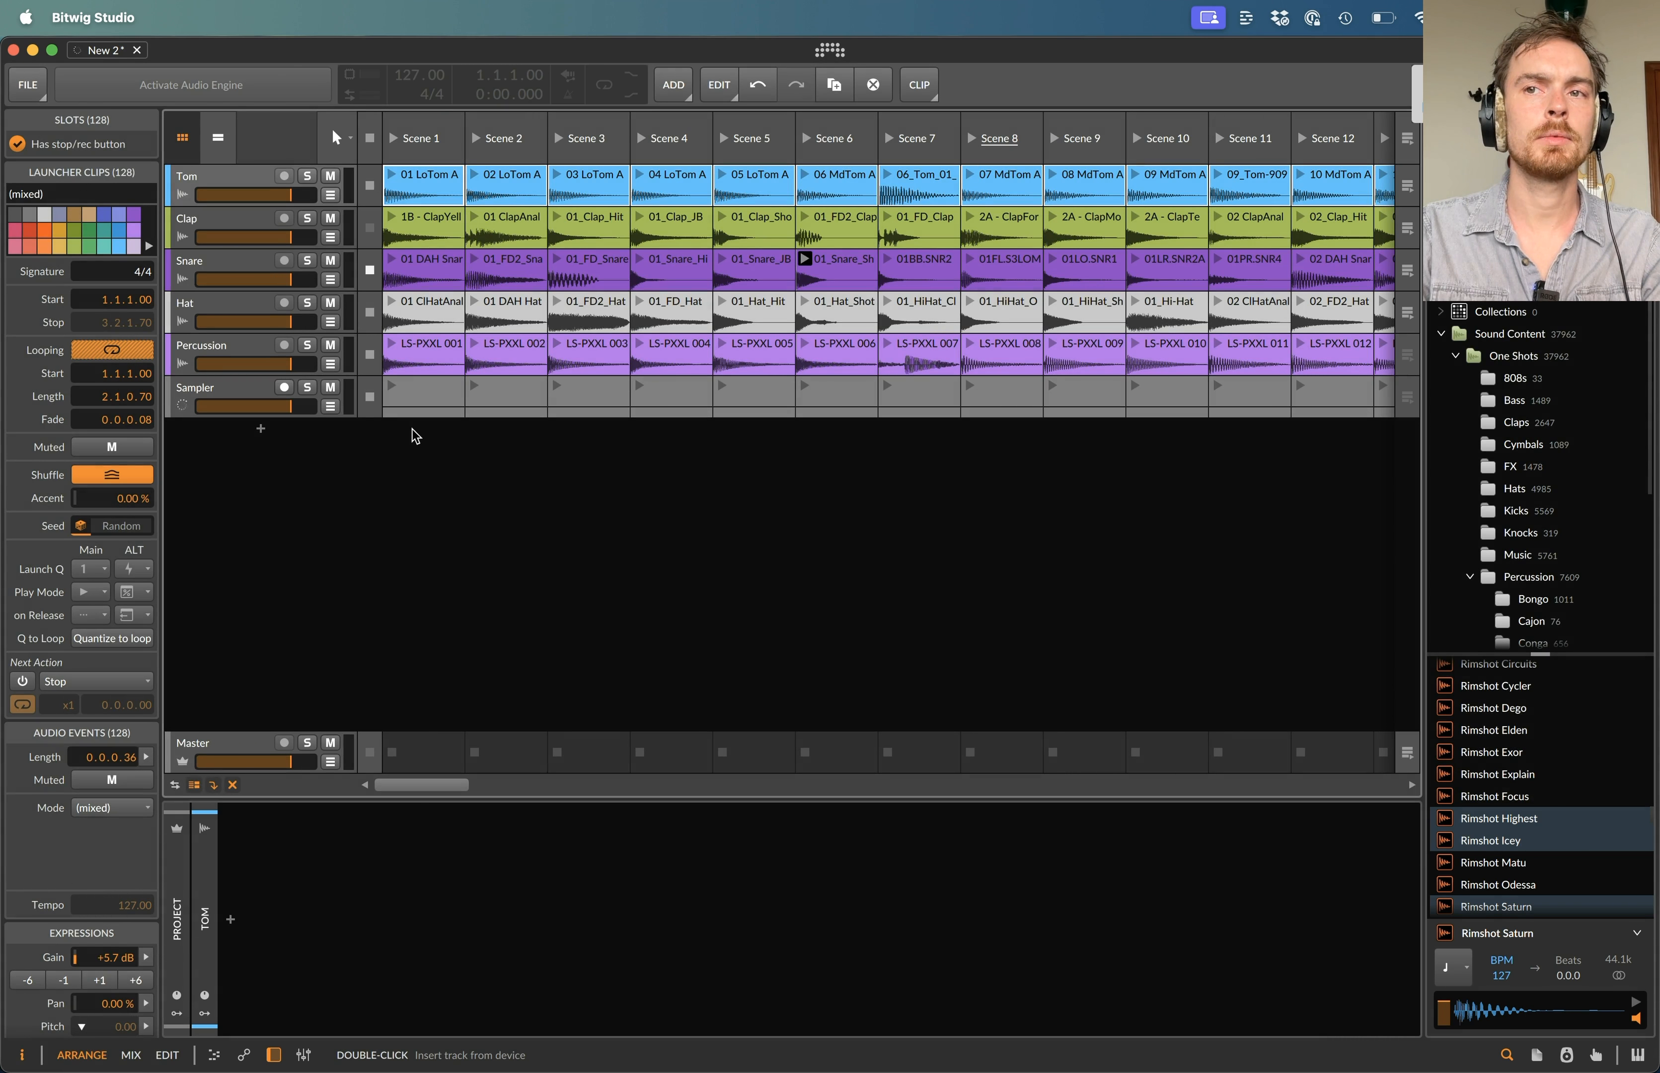
- Open the new Sampler's zone editor in list view and extend the high key of all tom zones to G8
{"action": "left_click", "coordinate": [499, 890]}
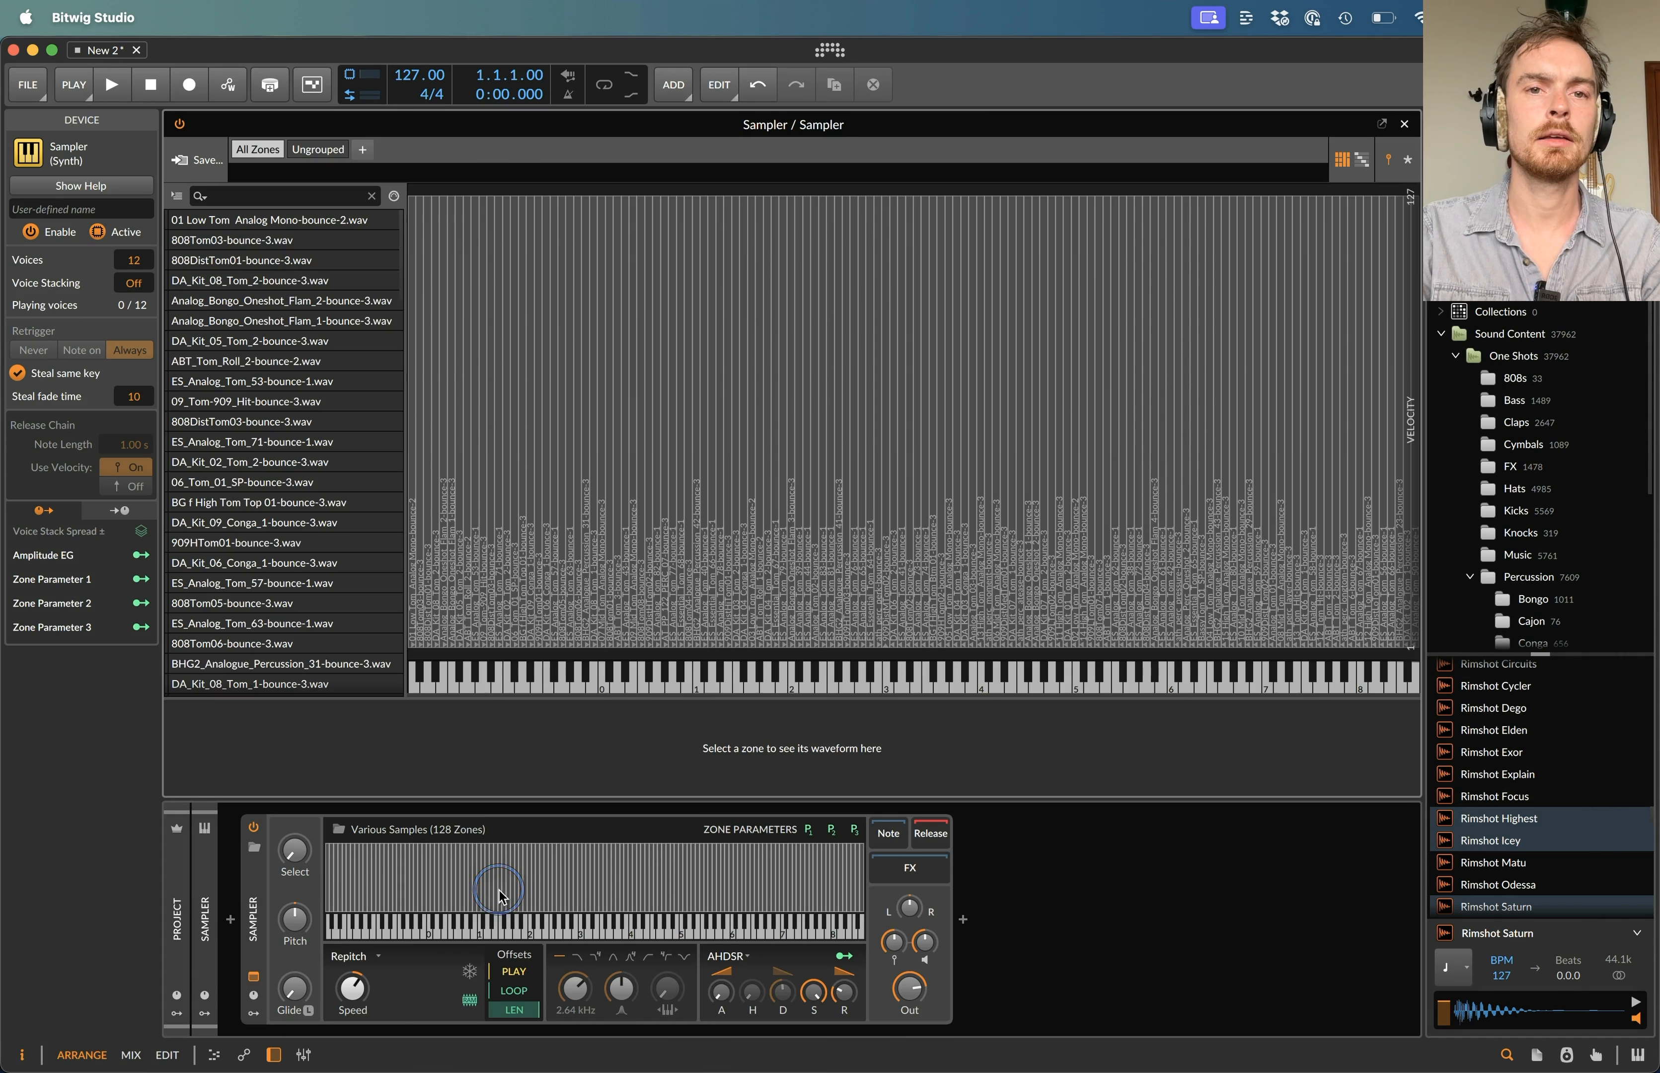
{"action": "left_click", "coordinate": [1361, 160]}
{"action": "left_click", "coordinate": [243, 361]}
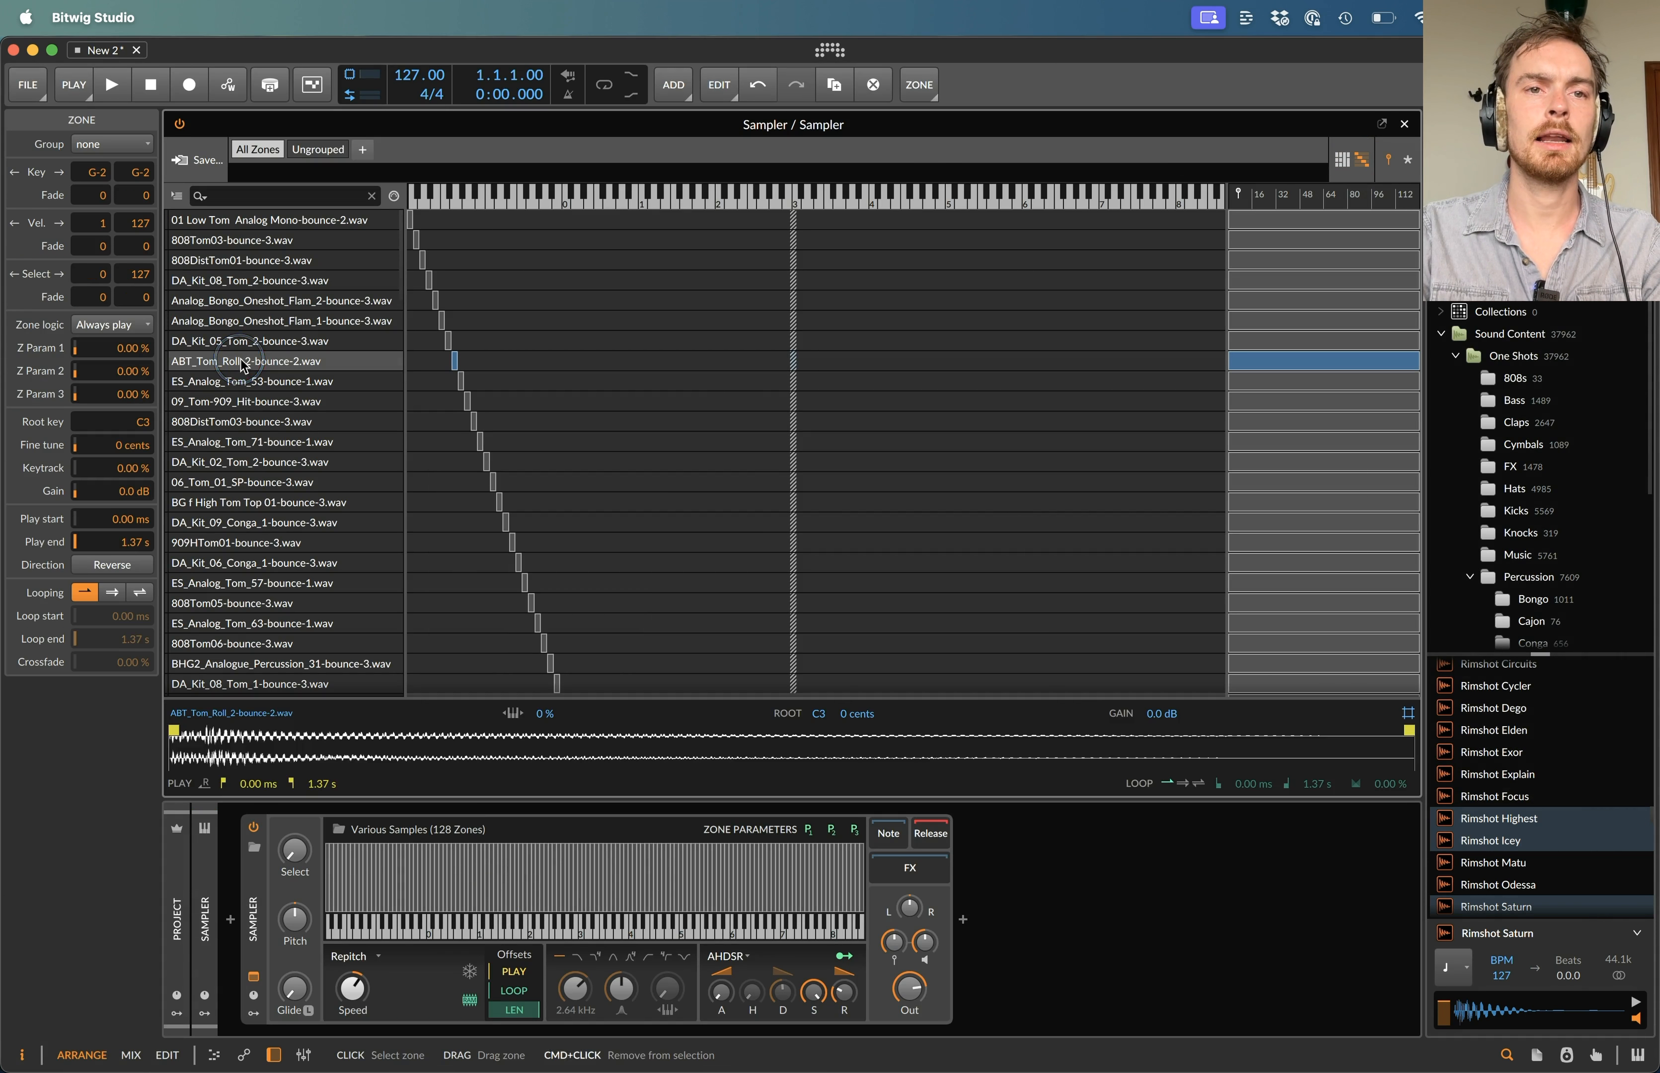
{"action": "key", "text": "super+a"}
{"action": "left_click_drag", "start_coordinate": [412, 219], "coordinate": [1225, 244]}
- Extend the low key of all tom zones down to C-2
{"action": "scroll", "coordinate": [865, 366], "scroll_direction": "down", "scroll_amount": 20}
{"action": "scroll", "coordinate": [864, 366], "scroll_direction": "down", "scroll_amount": 4}
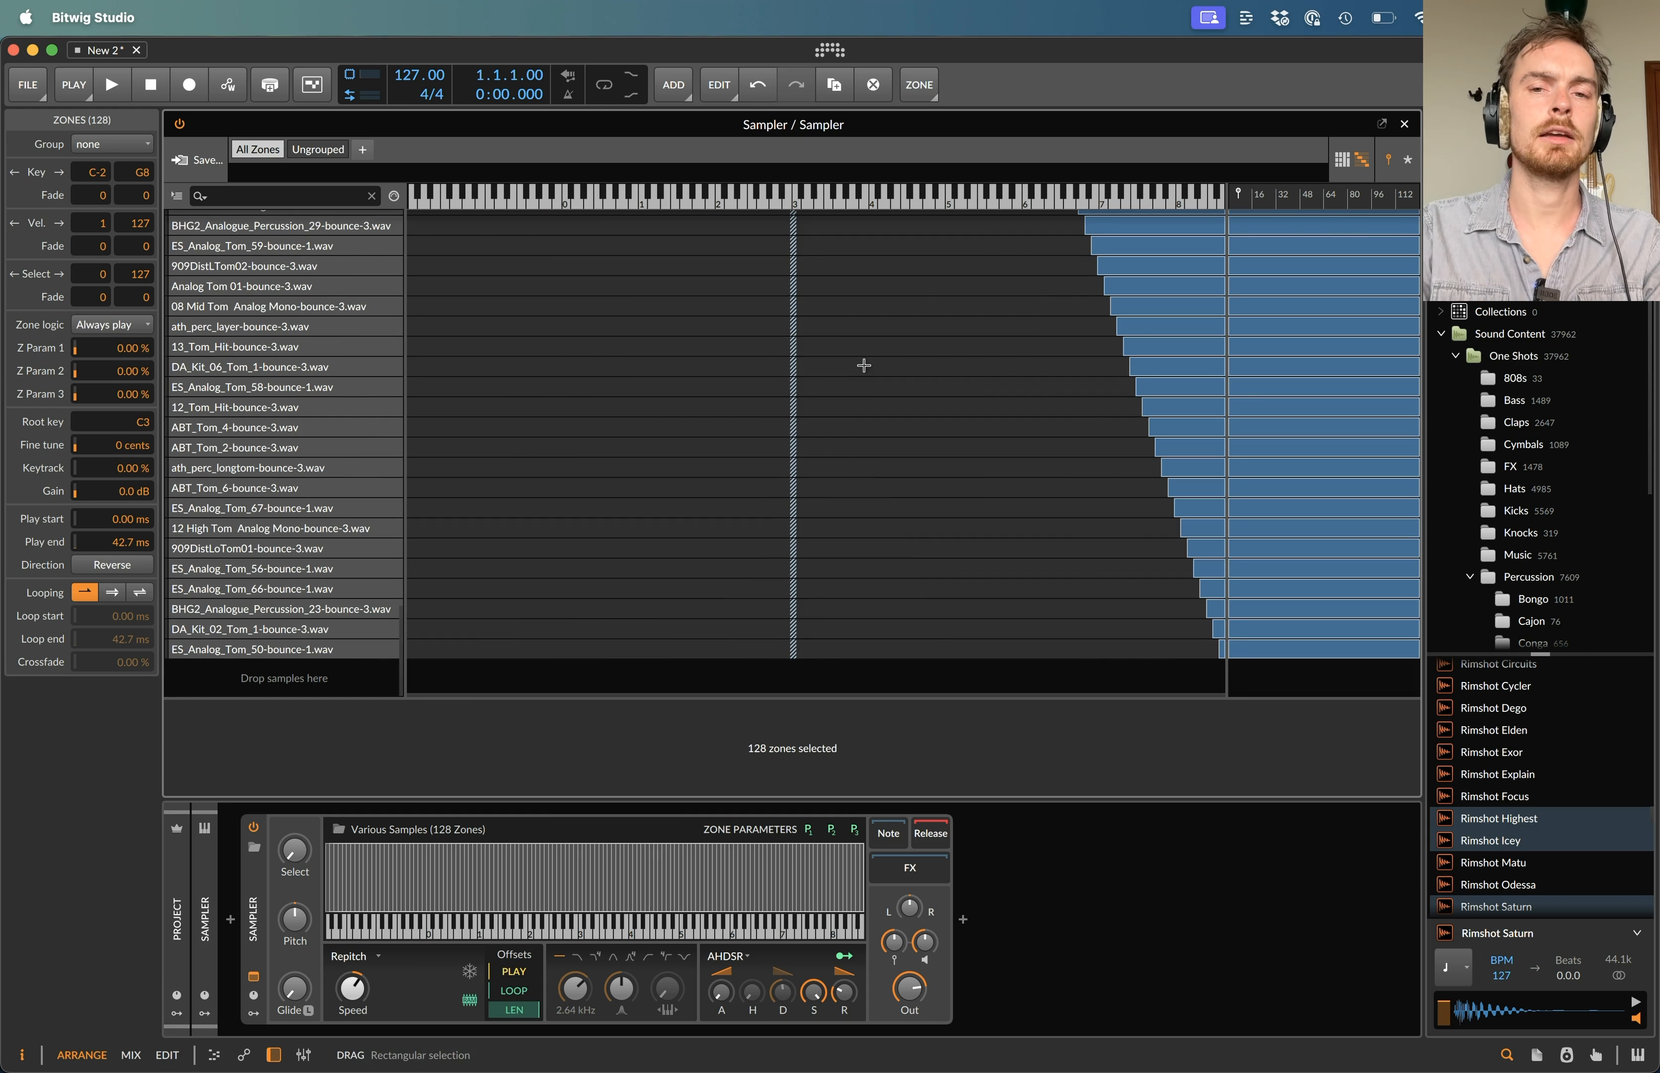
{"action": "left_click_drag", "start_coordinate": [1221, 651], "coordinate": [36, 755]}
{"action": "scroll", "coordinate": [495, 416], "scroll_direction": "up", "scroll_amount": 20}
{"action": "scroll", "coordinate": [497, 416], "scroll_direction": "up", "scroll_amount": 3}
- Display the tom zones' select ranges and distribute the 128 zones one per Select value
{"action": "left_click", "coordinate": [1409, 162]}
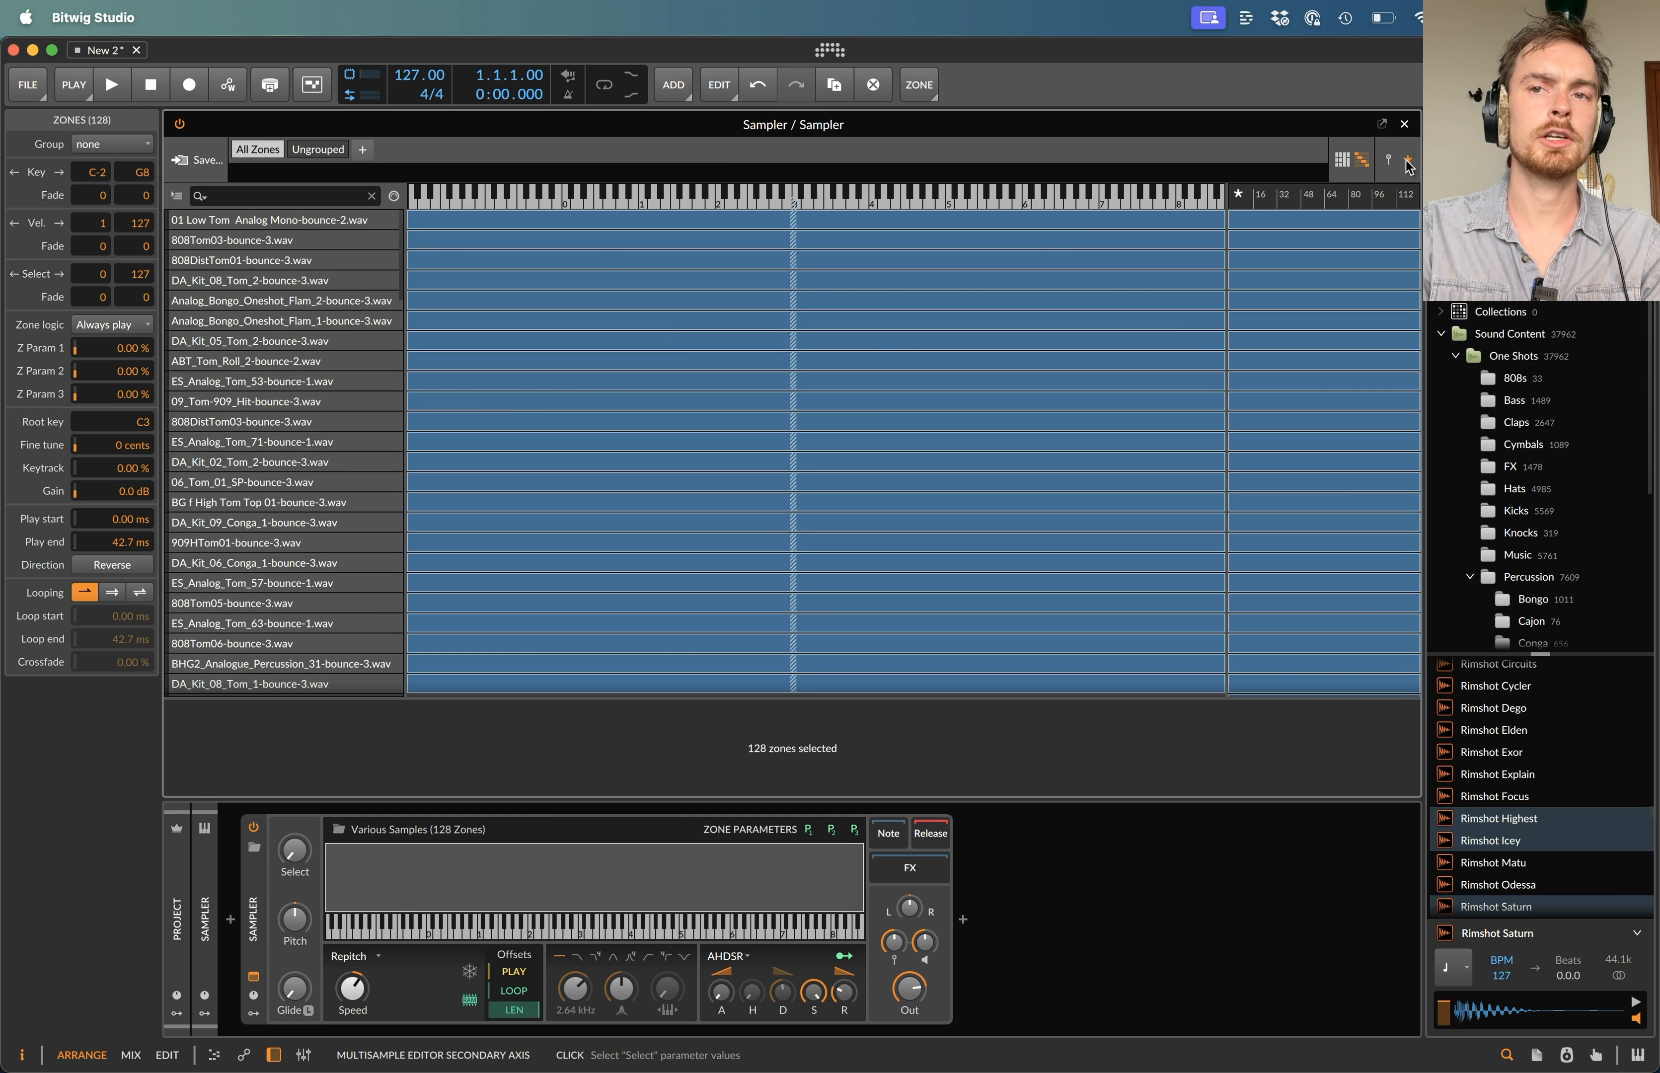
{"action": "right_click", "coordinate": [227, 298]}
{"action": "left_click", "coordinate": [352, 441]}
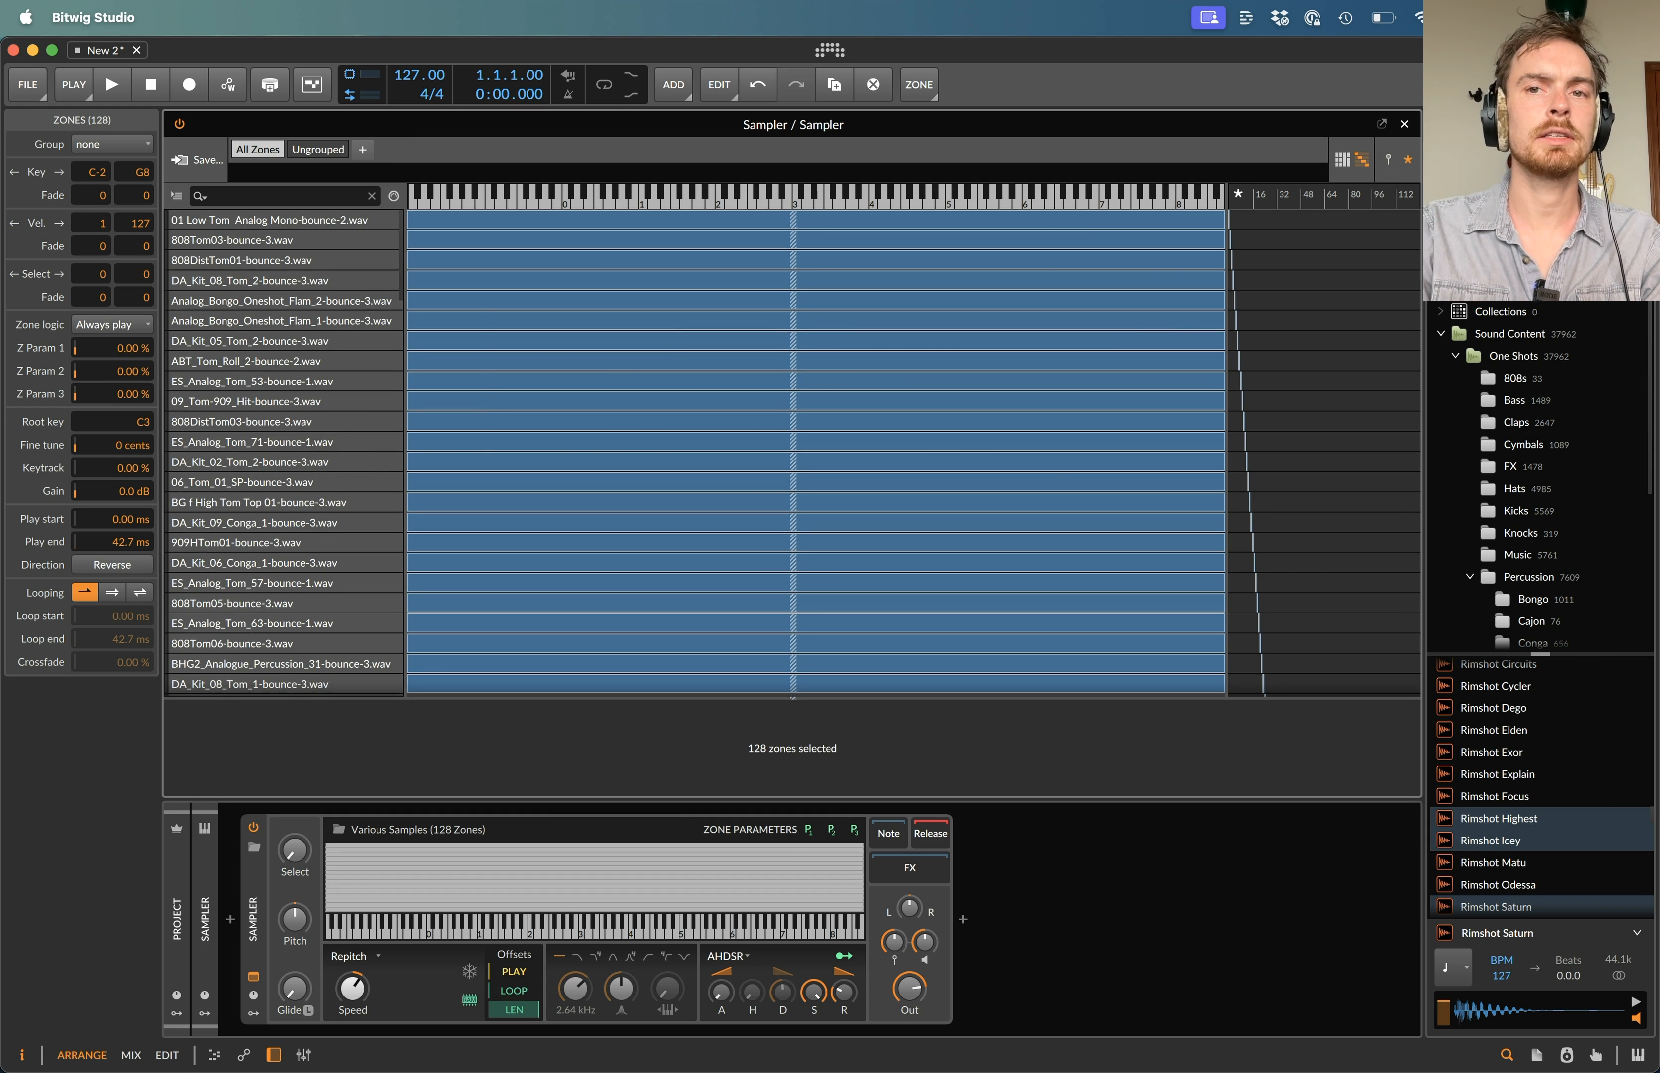
- Save the tom multisample to the library under the name Tom Collection 1
{"action": "left_click", "coordinate": [202, 167]}
{"action": "left_click_drag", "start_coordinate": [922, 477], "coordinate": [252, 472]}
{"action": "type", "text": "Tom Collection 1"}
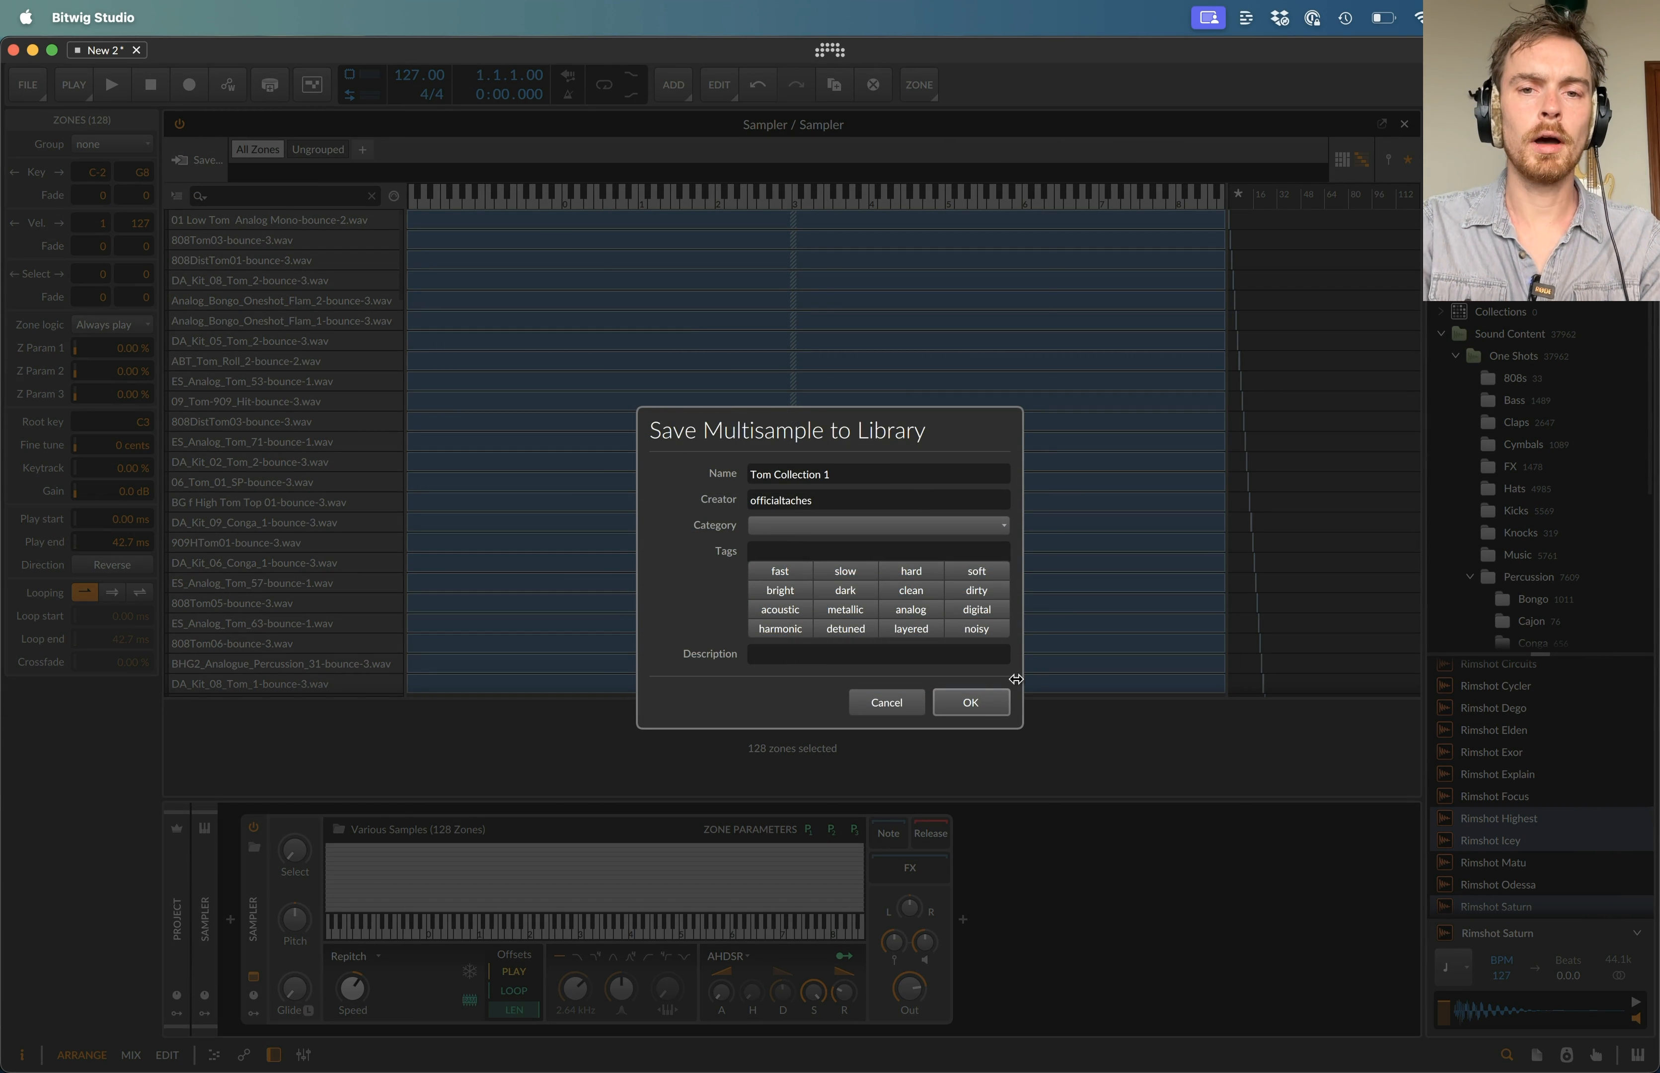
{"action": "left_click", "coordinate": [990, 704]}
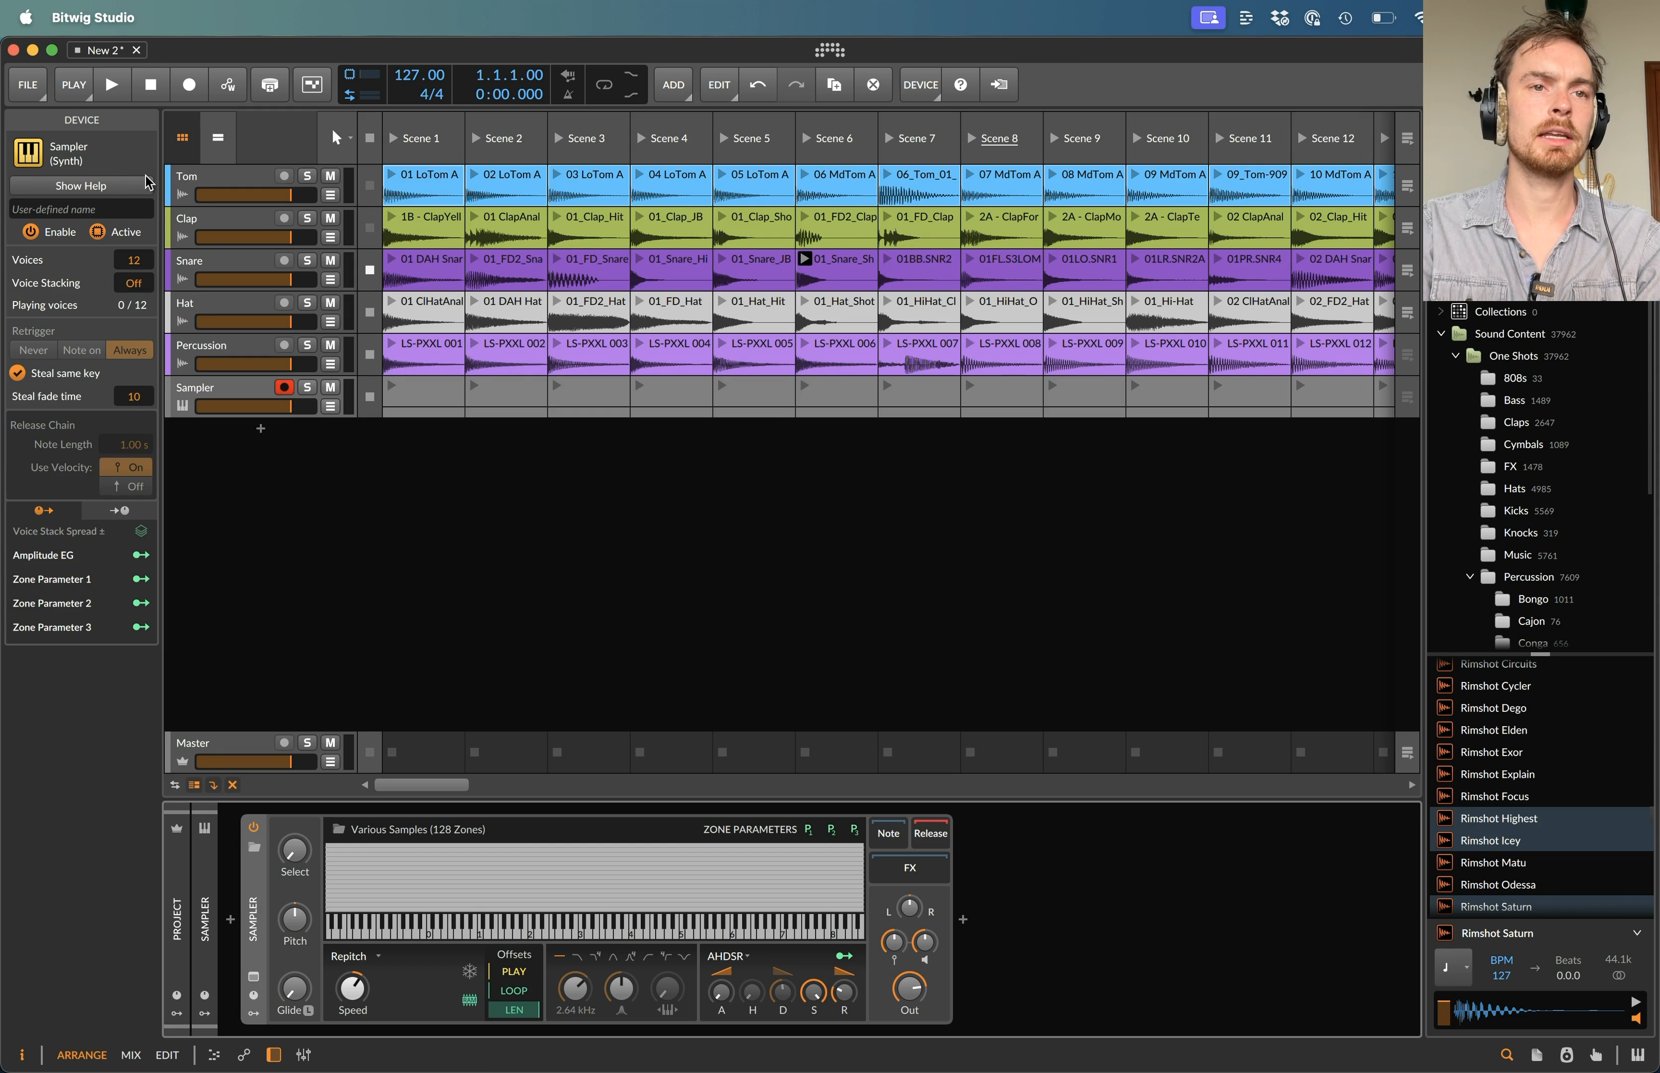
- Delete the Tom track and its Sampler track
{"action": "left_click", "coordinate": [197, 178]}
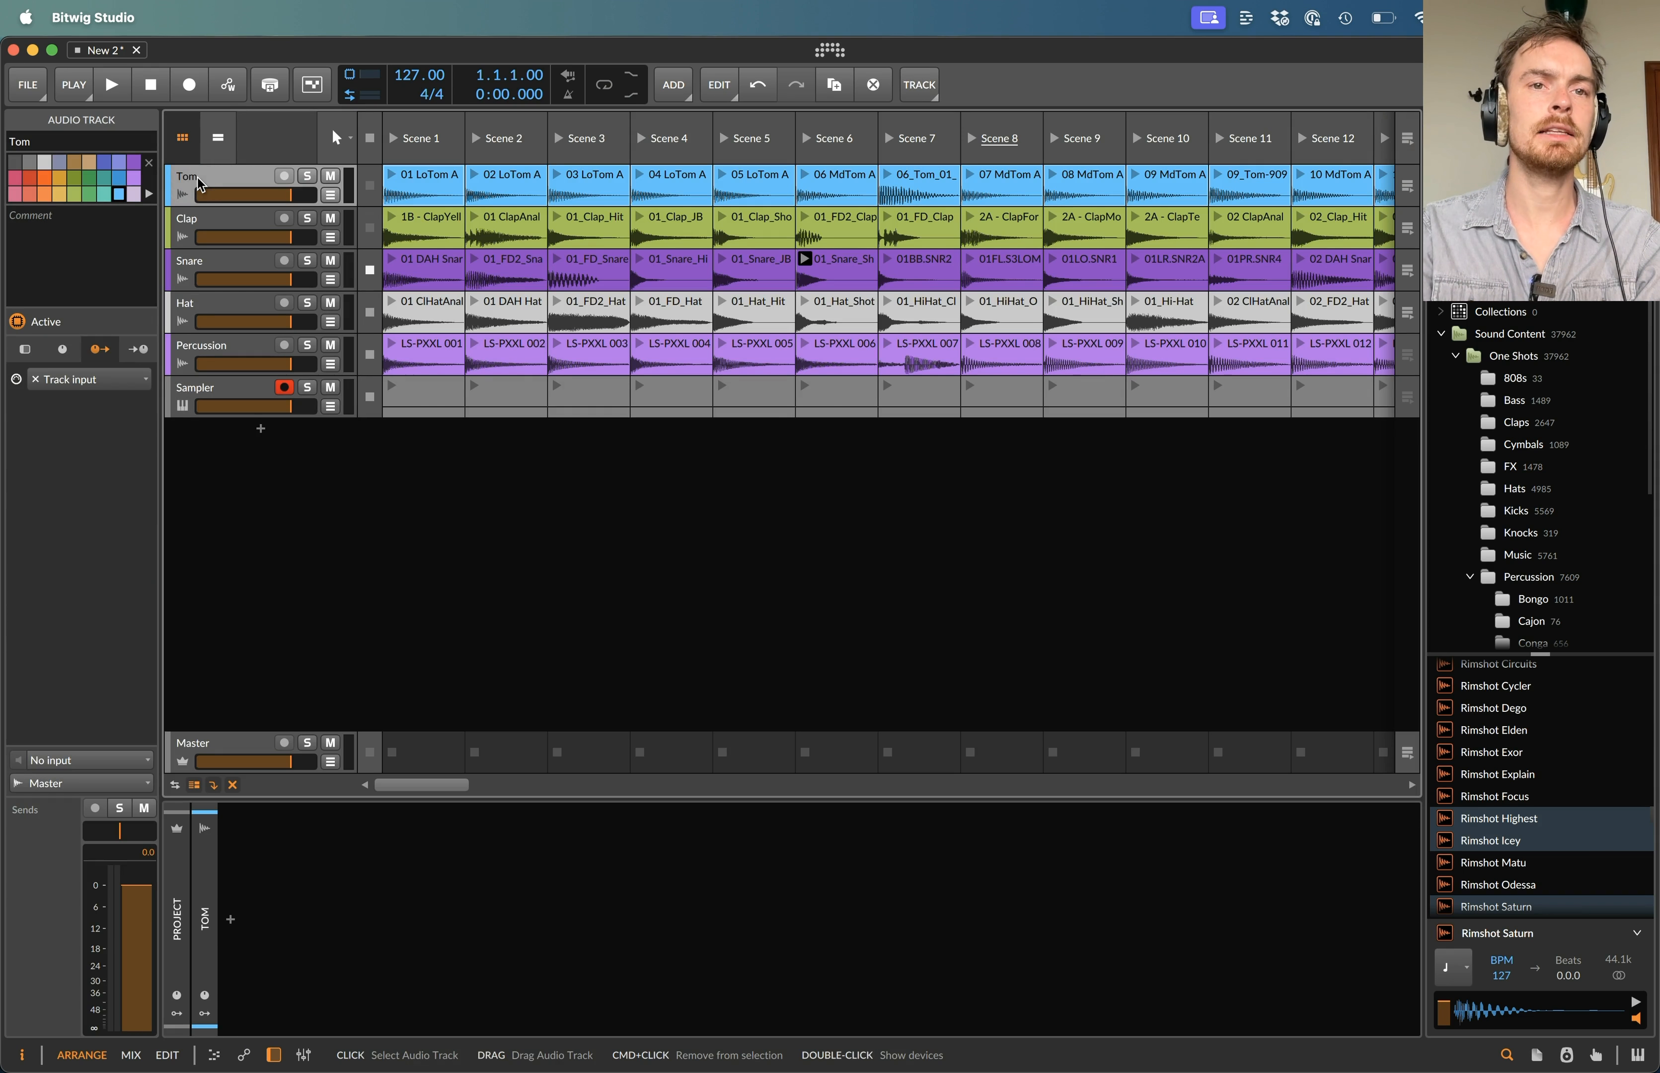
{"action": "key", "text": "Delete"}
{"action": "left_click", "coordinate": [244, 348]}
{"action": "key", "text": "Delete"}
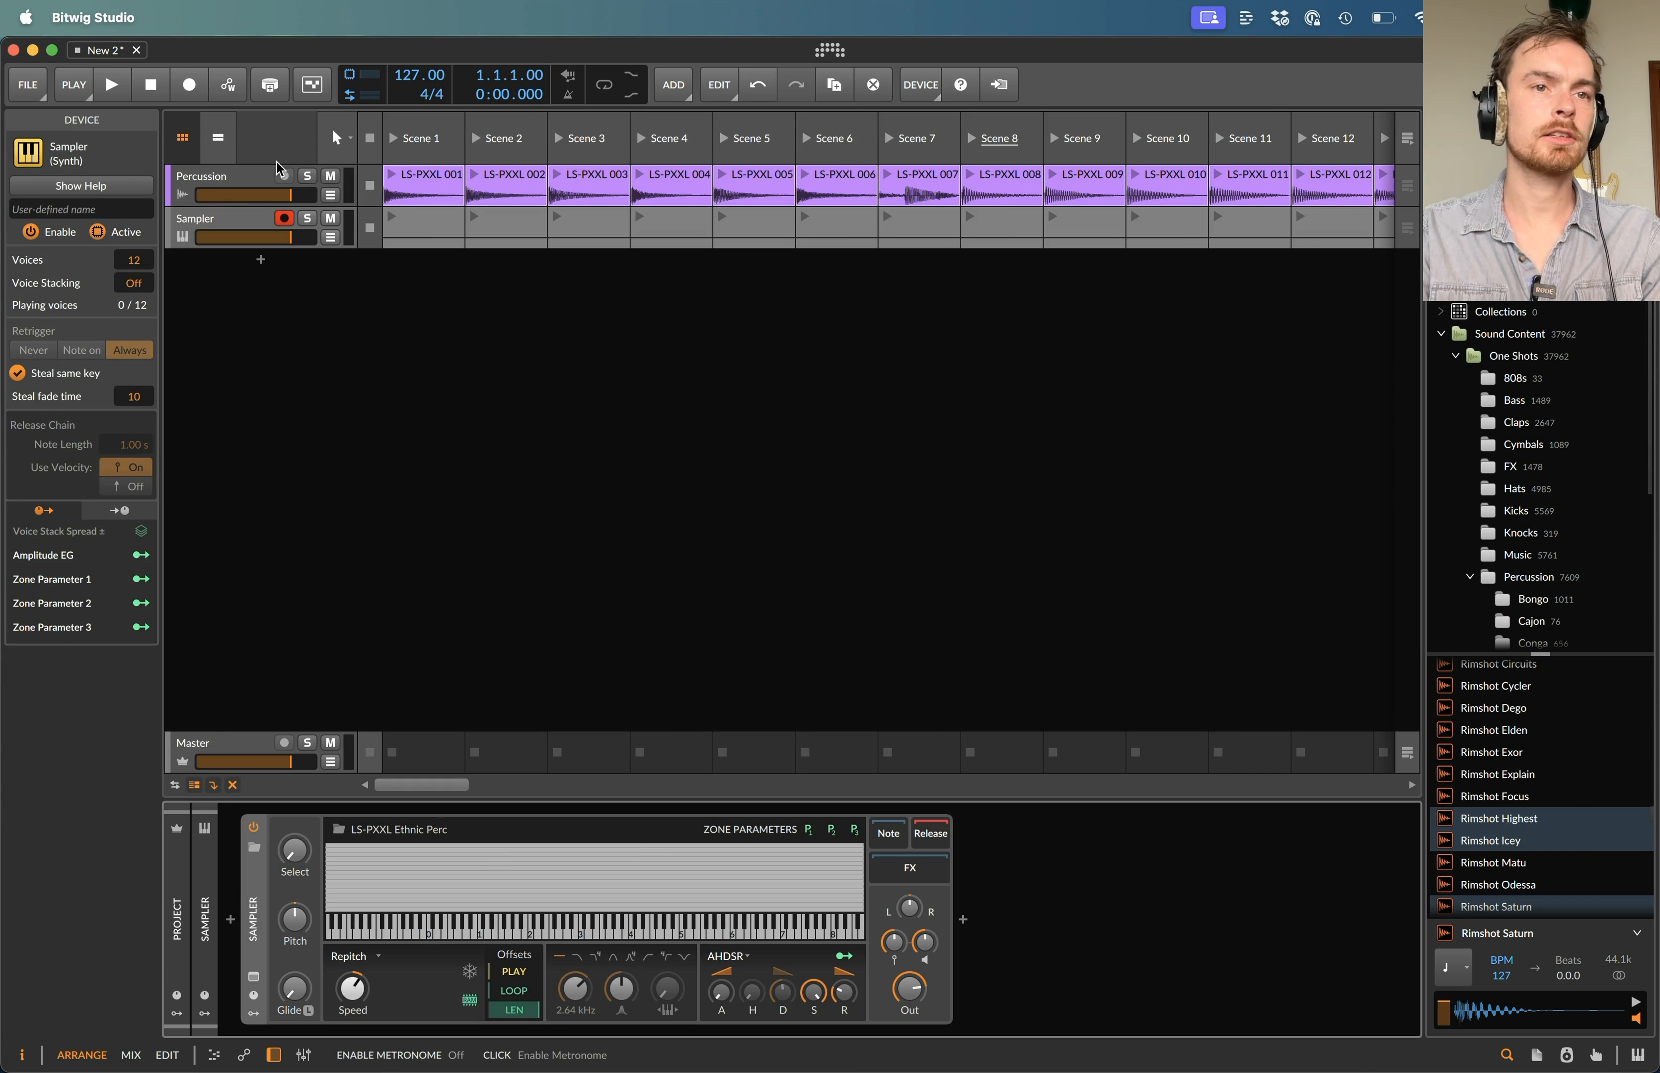
- Delete the remaining Percussion and Sampler tracks to empty the project
{"action": "left_click", "coordinate": [220, 180]}
{"action": "key", "text": "super+a"}
{"action": "key", "text": "Delete"}
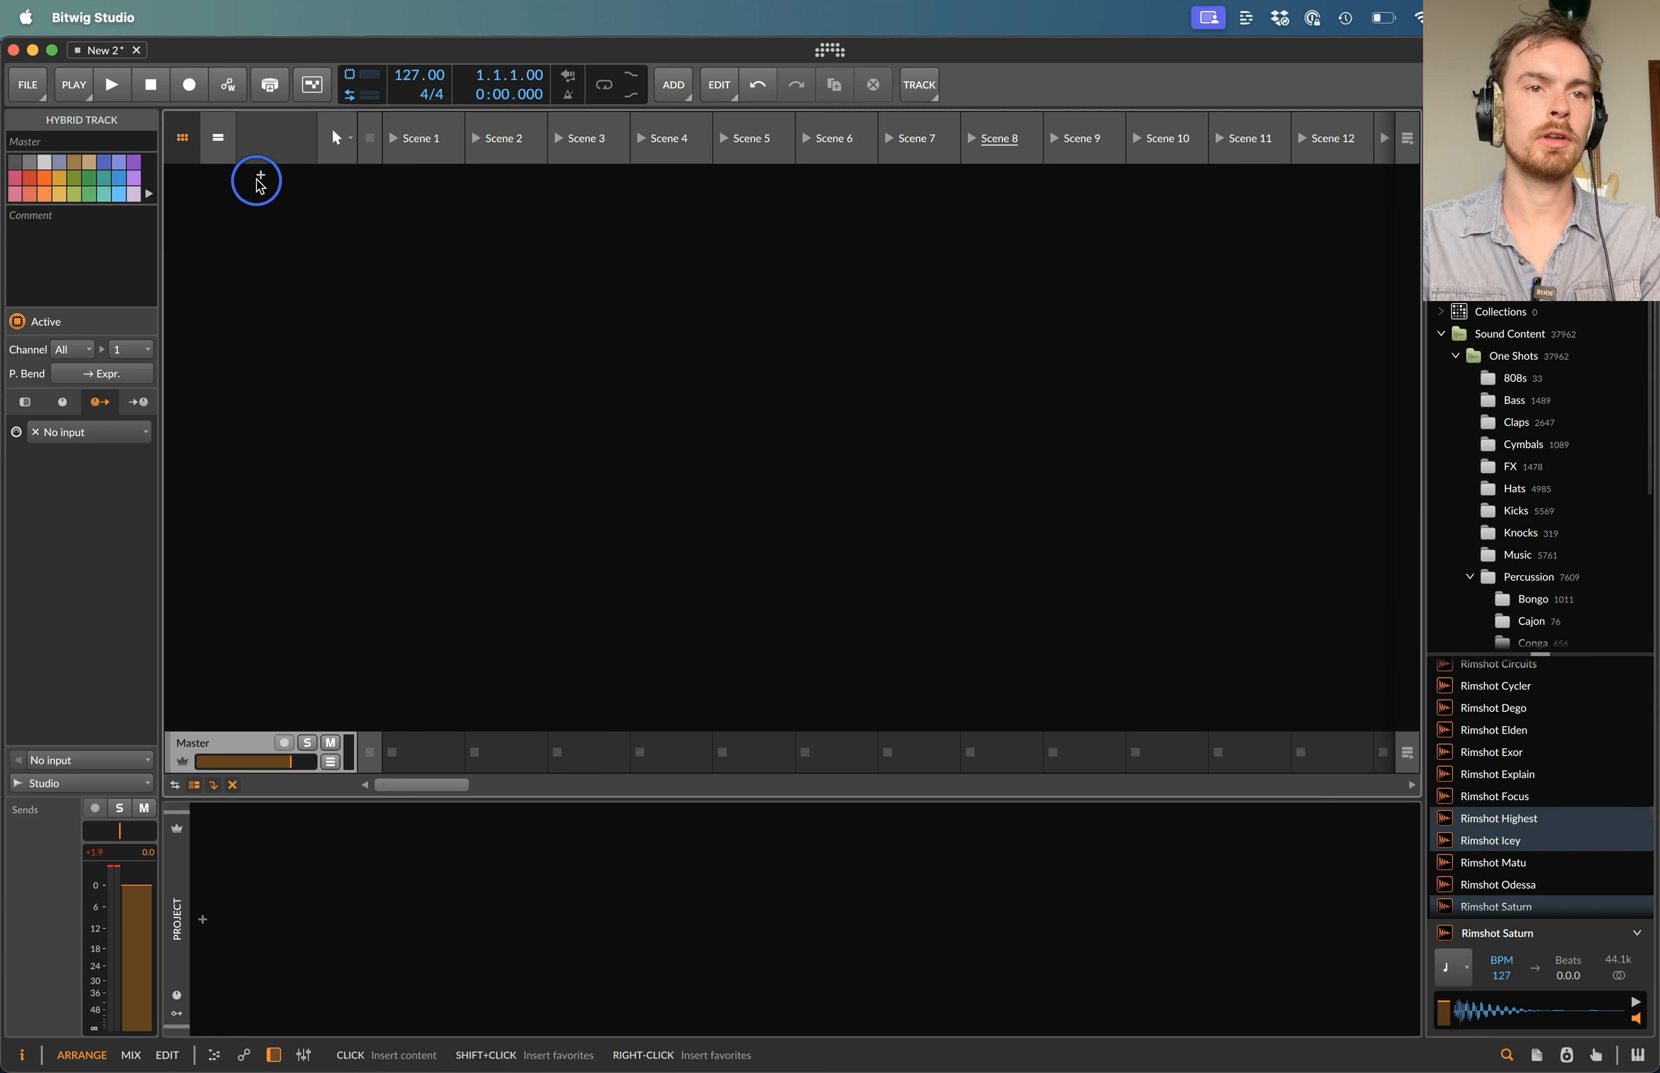
- Add an instrument track, search the library for "collection", preview Kick Collection 1 and load Perc Collection 1
{"action": "left_click", "coordinate": [258, 183]}
{"action": "type", "text": "collectio"}
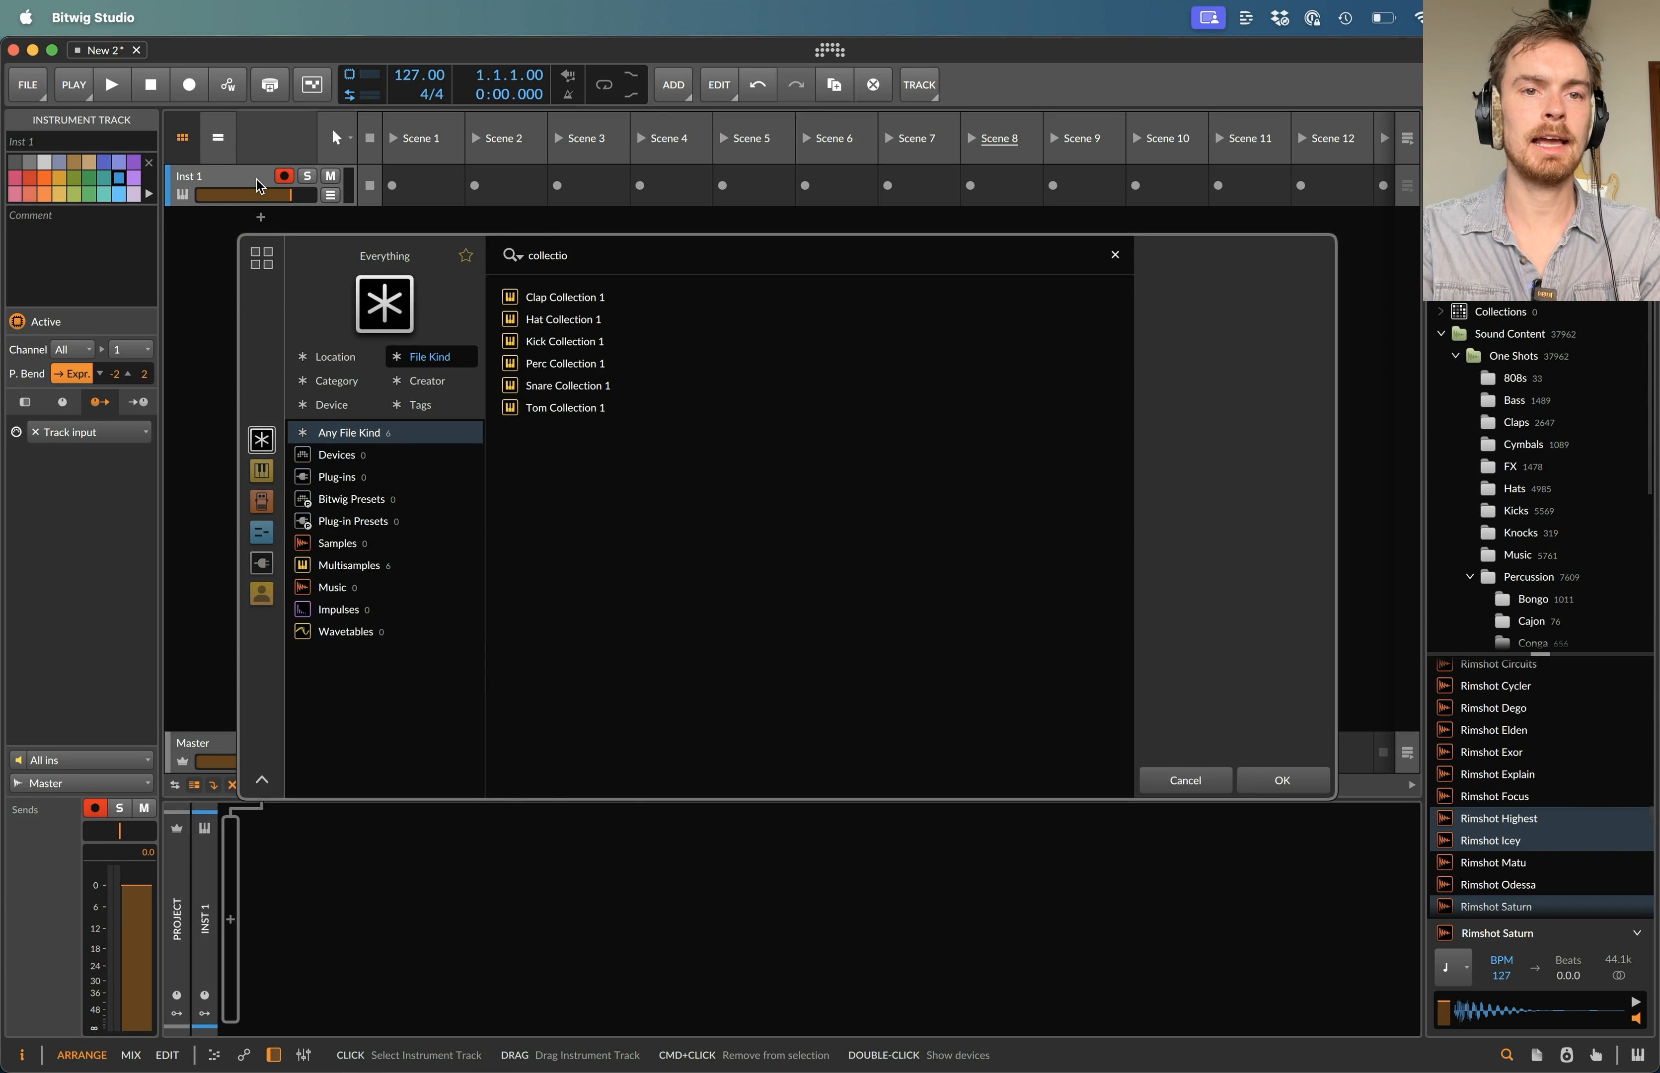
{"action": "type", "text": "n"}
{"action": "left_click", "coordinate": [611, 346]}
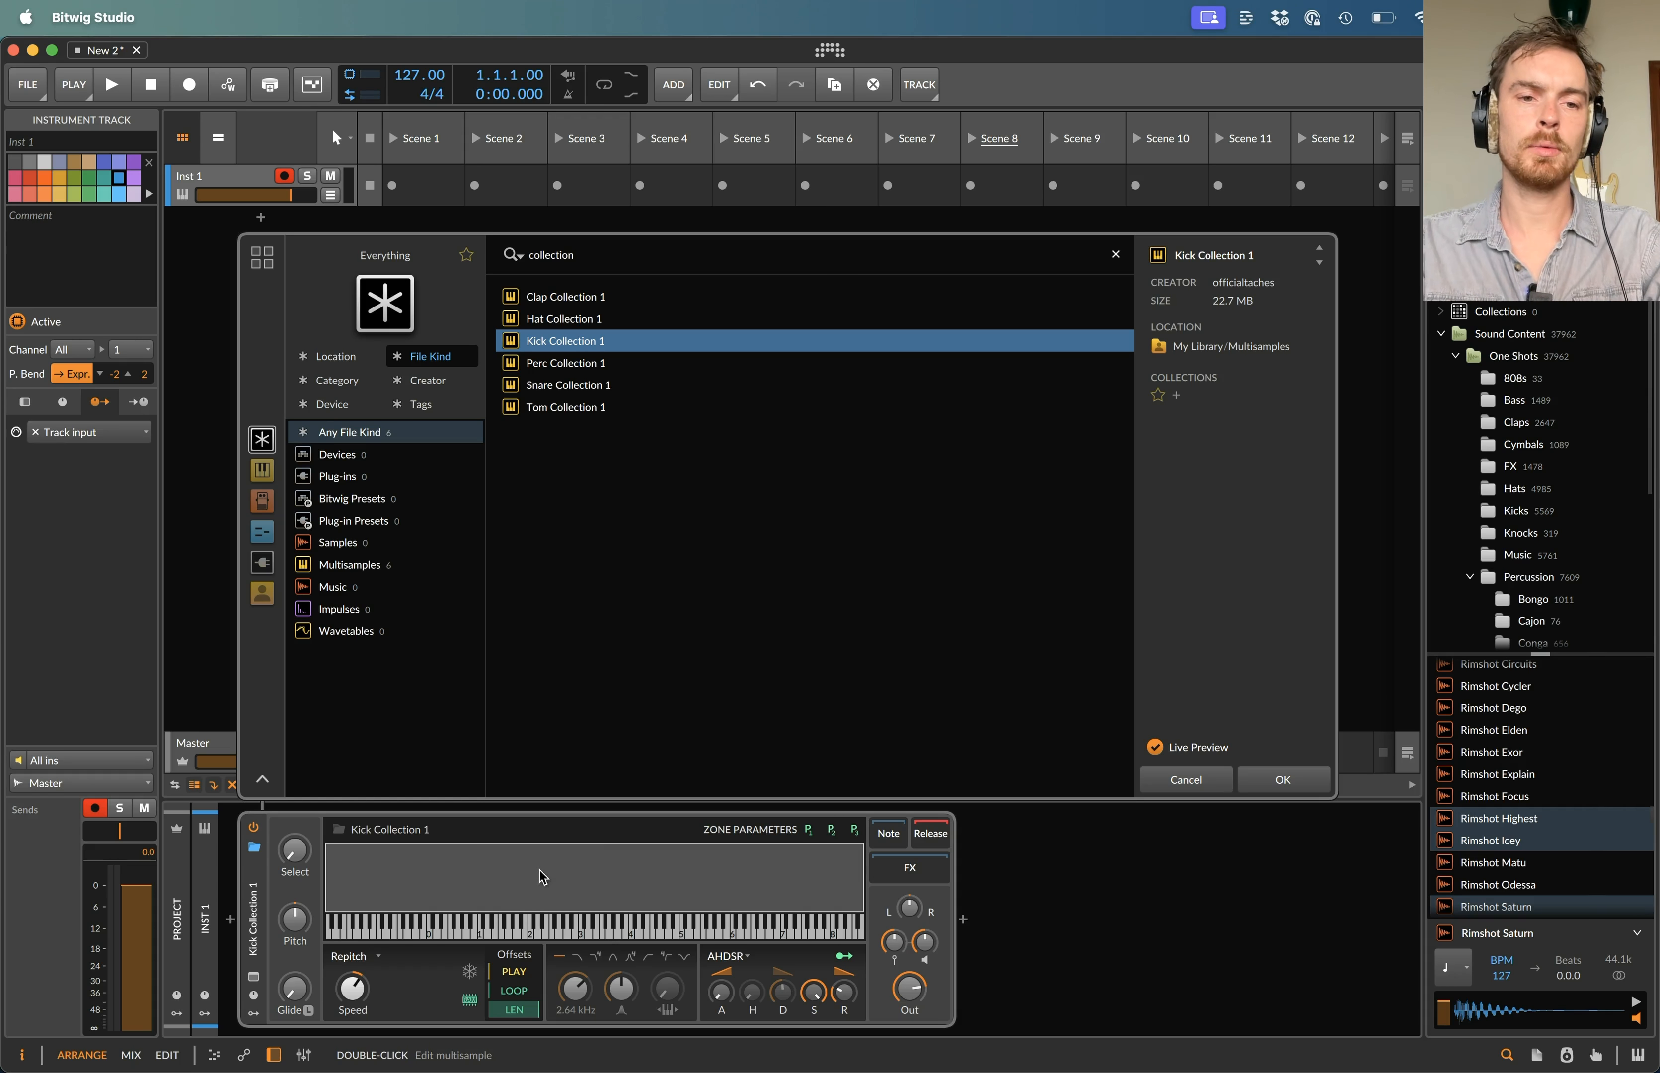
{"action": "double_click", "coordinate": [556, 364]}
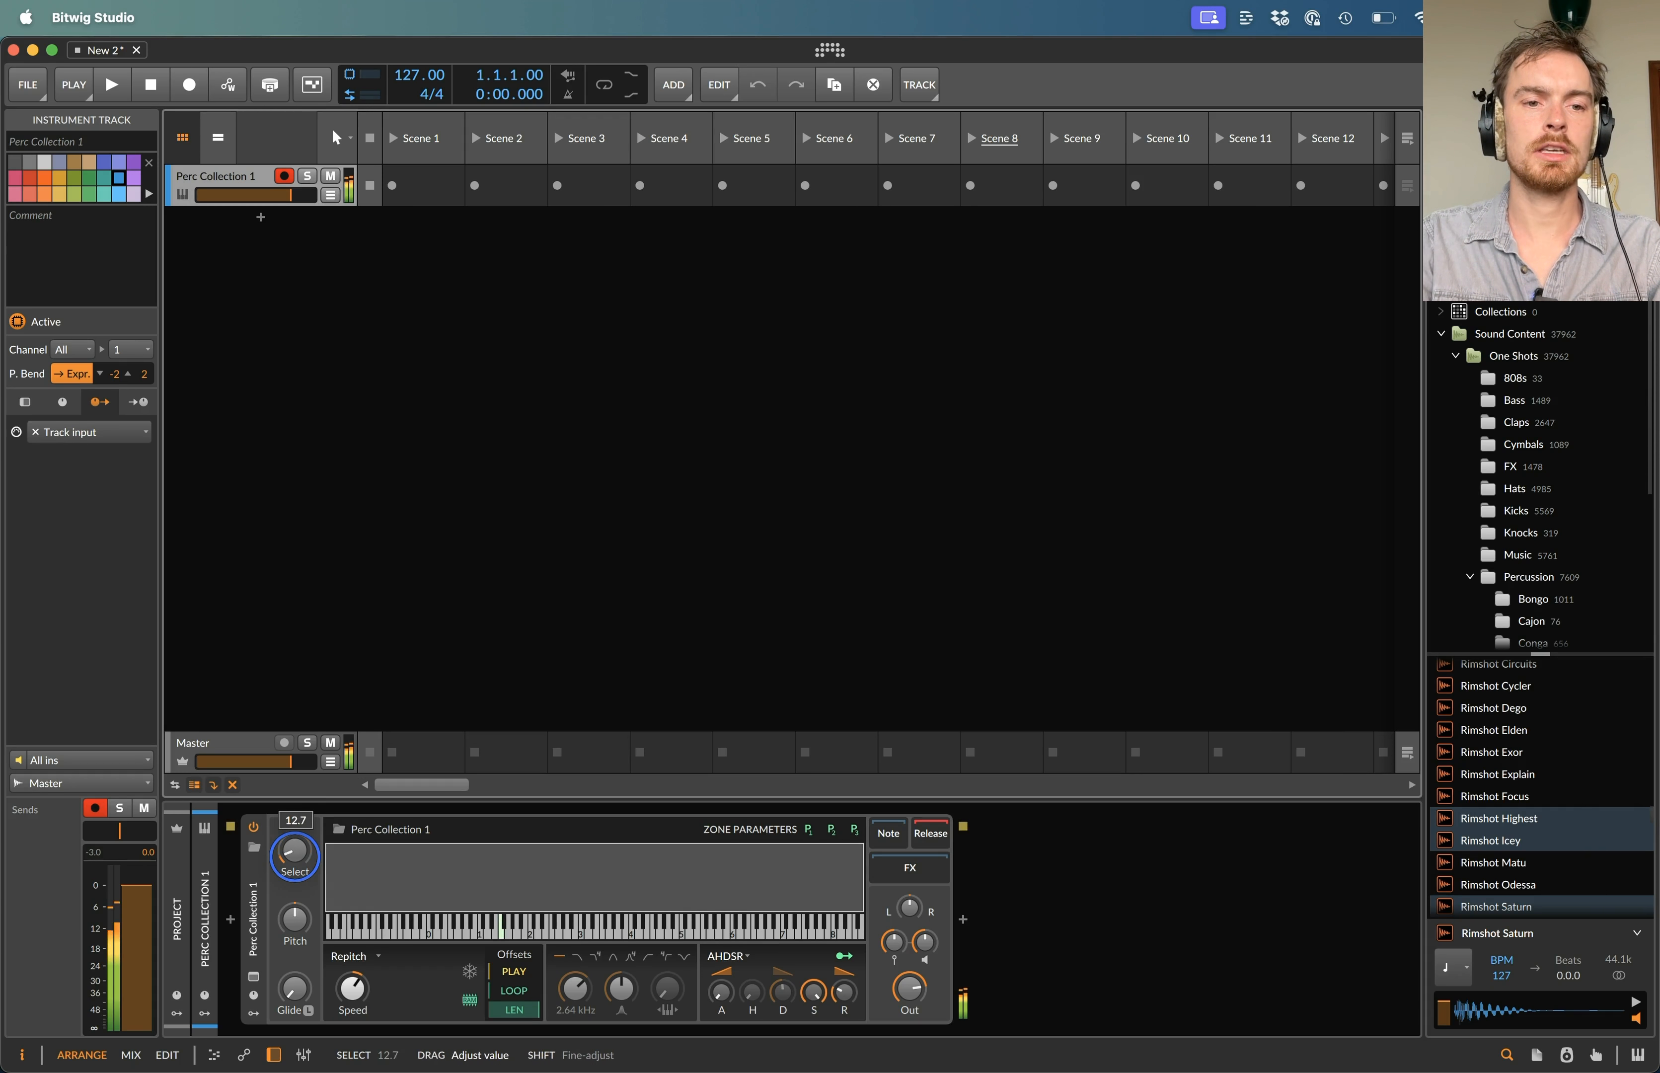
- Delete the Perc Collection 1 Sampler and its instrument track
{"action": "left_click", "coordinate": [254, 920]}
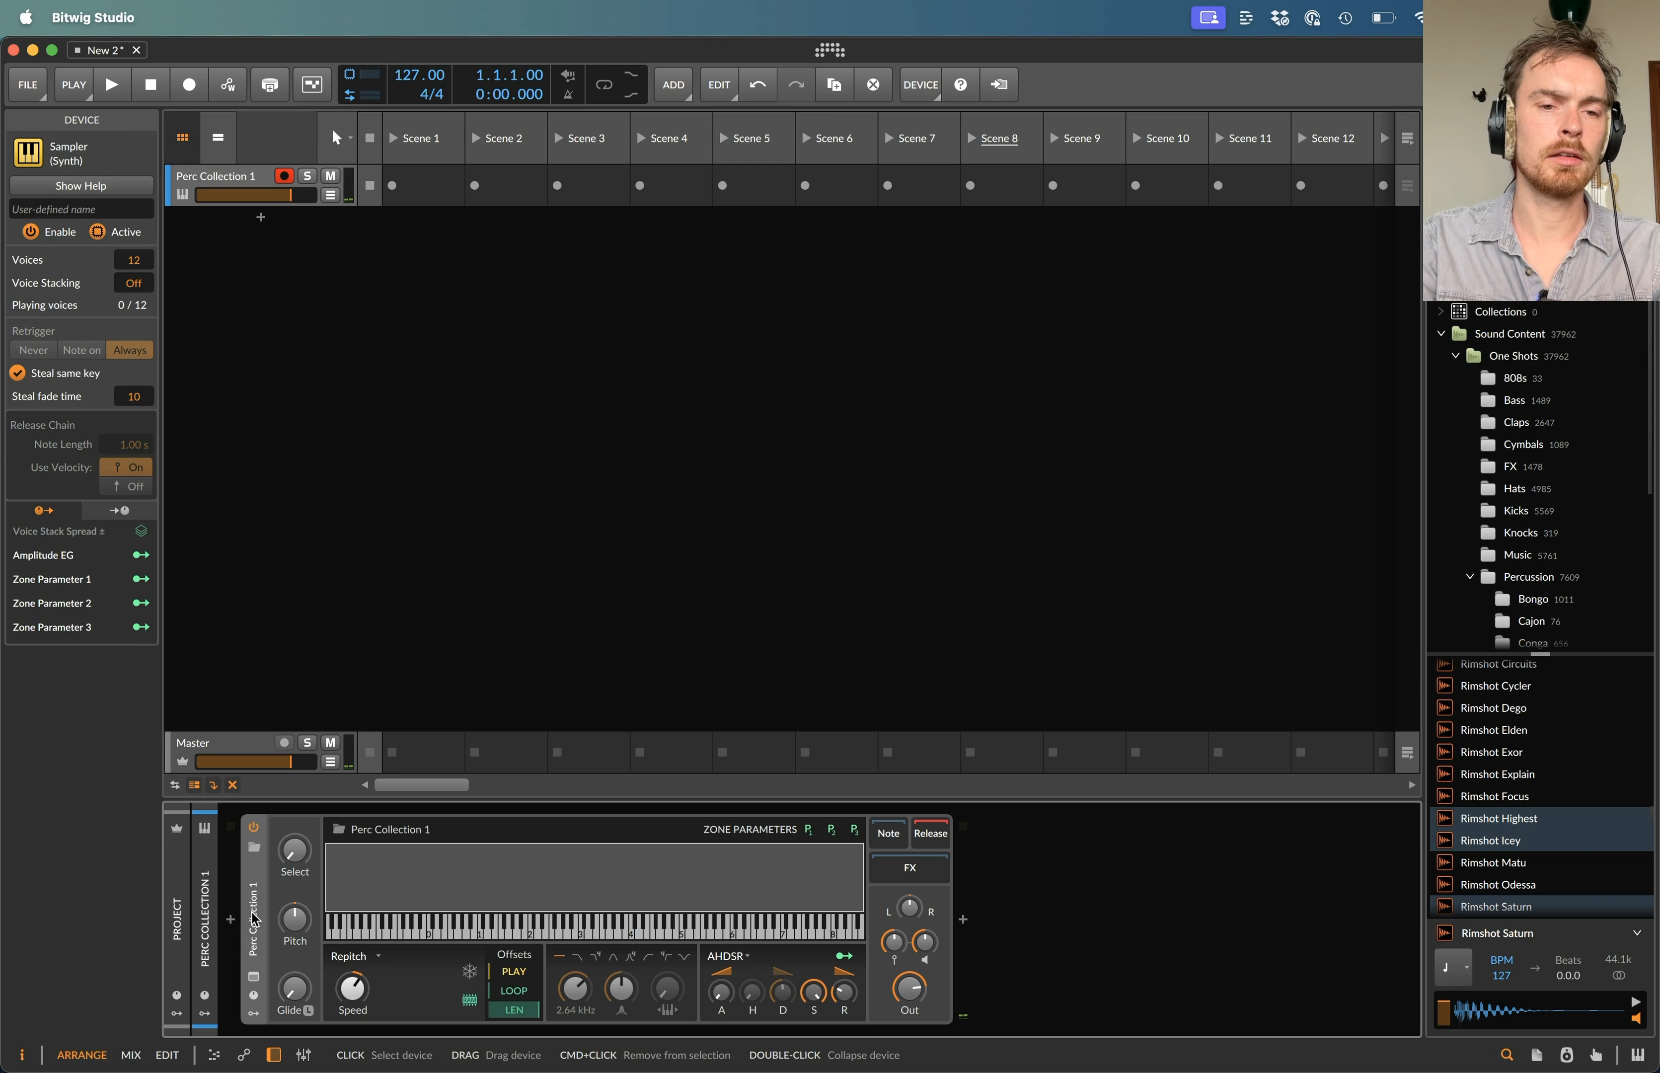
{"action": "key", "text": "Delete"}
{"action": "left_click", "coordinate": [208, 181]}
{"action": "key", "text": "Delete"}
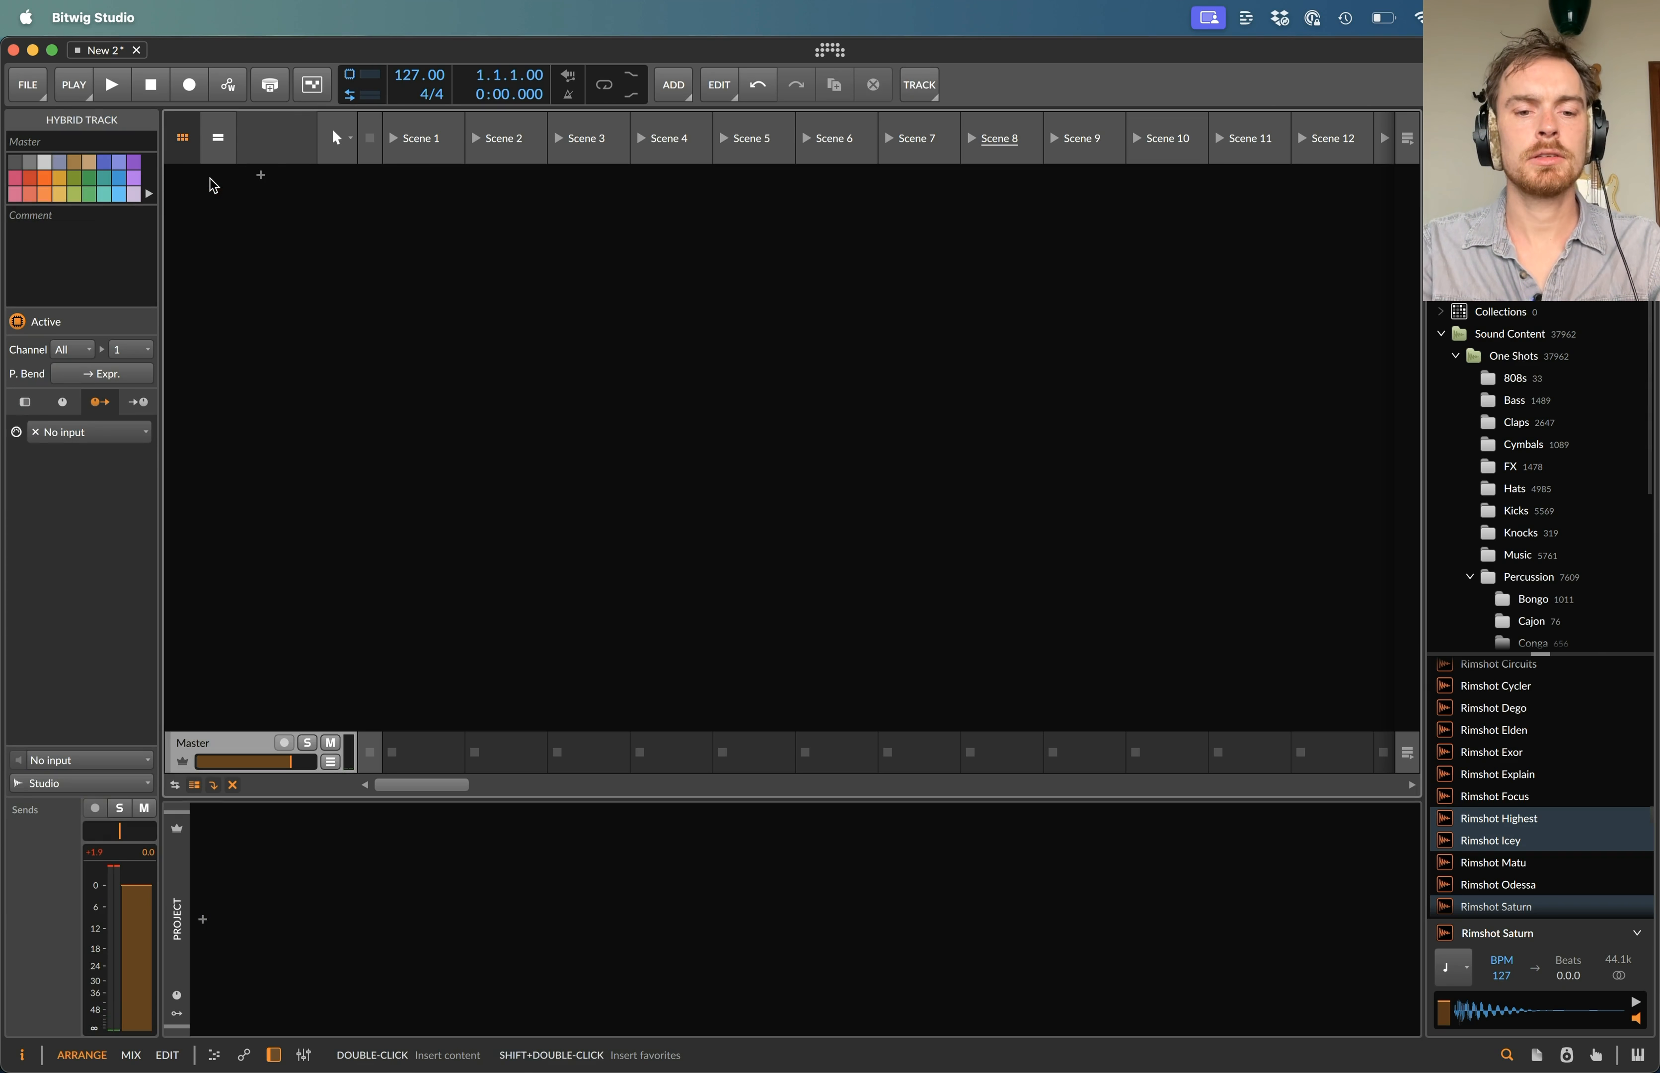
- Add a new instrument track with a Drum Machine device
{"action": "double_click", "coordinate": [258, 183]}
{"action": "type", "text": "drum"}
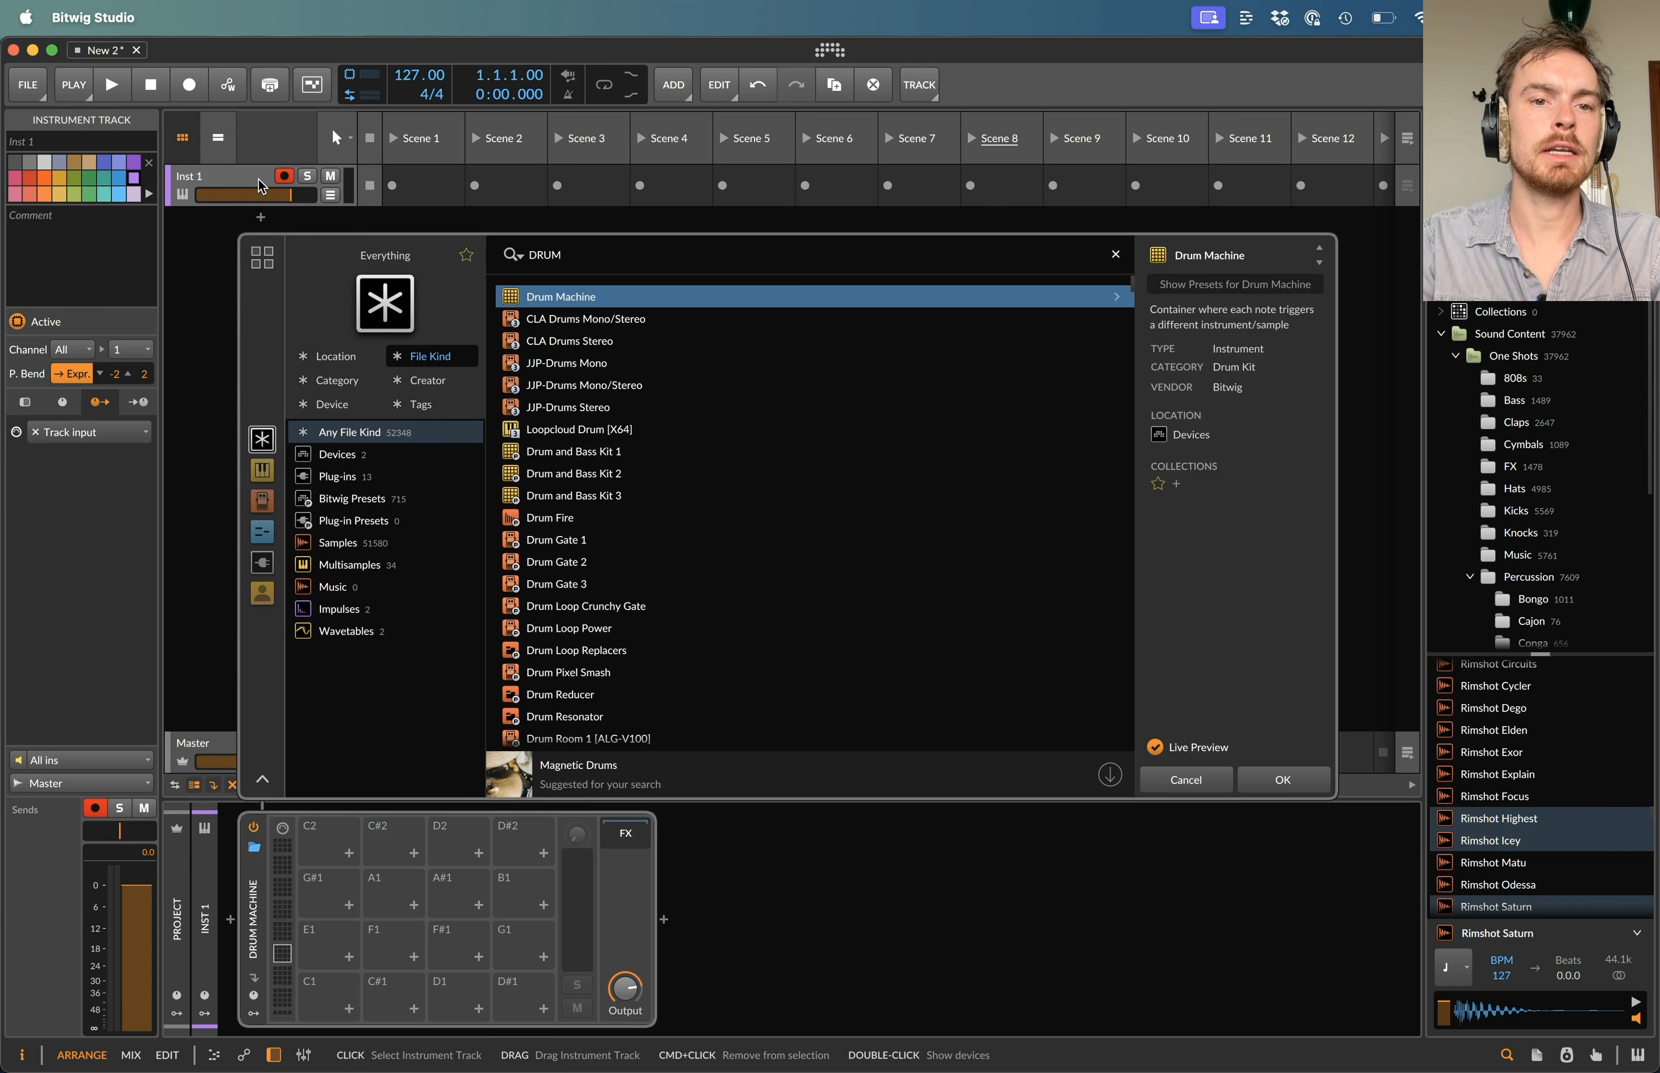
{"action": "key", "text": "Return"}
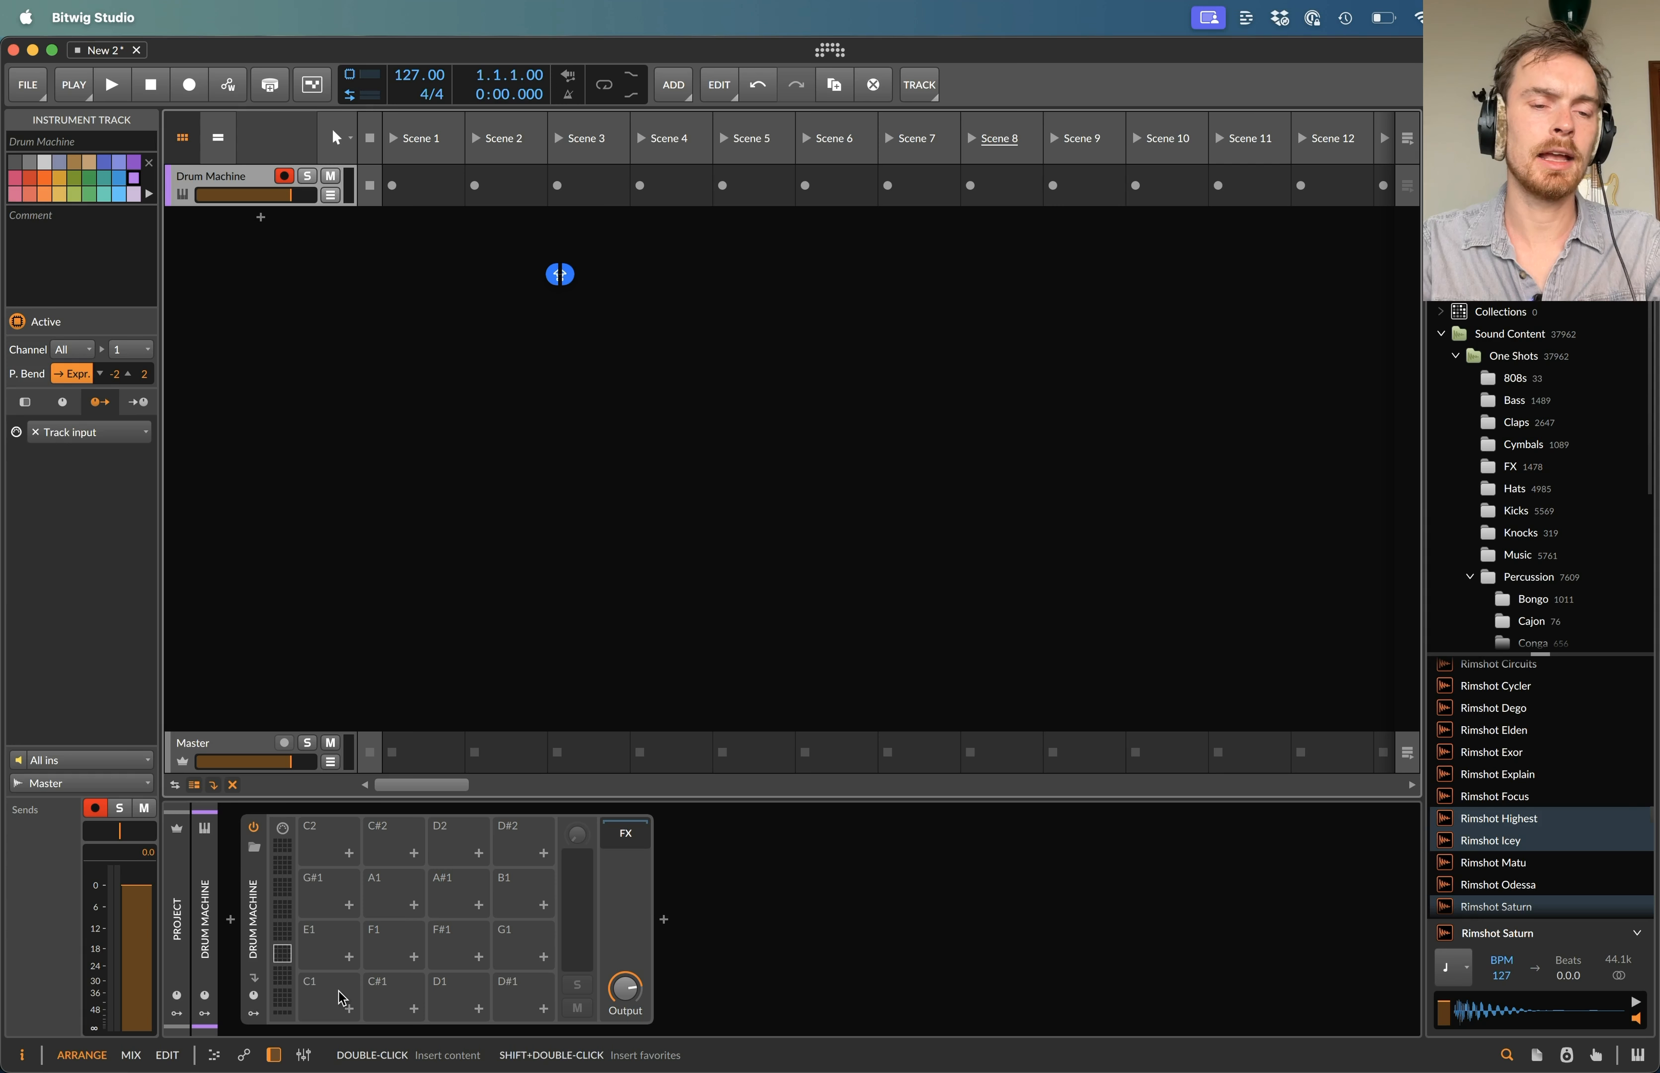
- Load the Kick Collection 1 multisample onto the Drum Machine's C1 pad, searching everything for "kick coll"
{"action": "left_click", "coordinate": [349, 1008]}
{"action": "type", "text": "kick coll"}
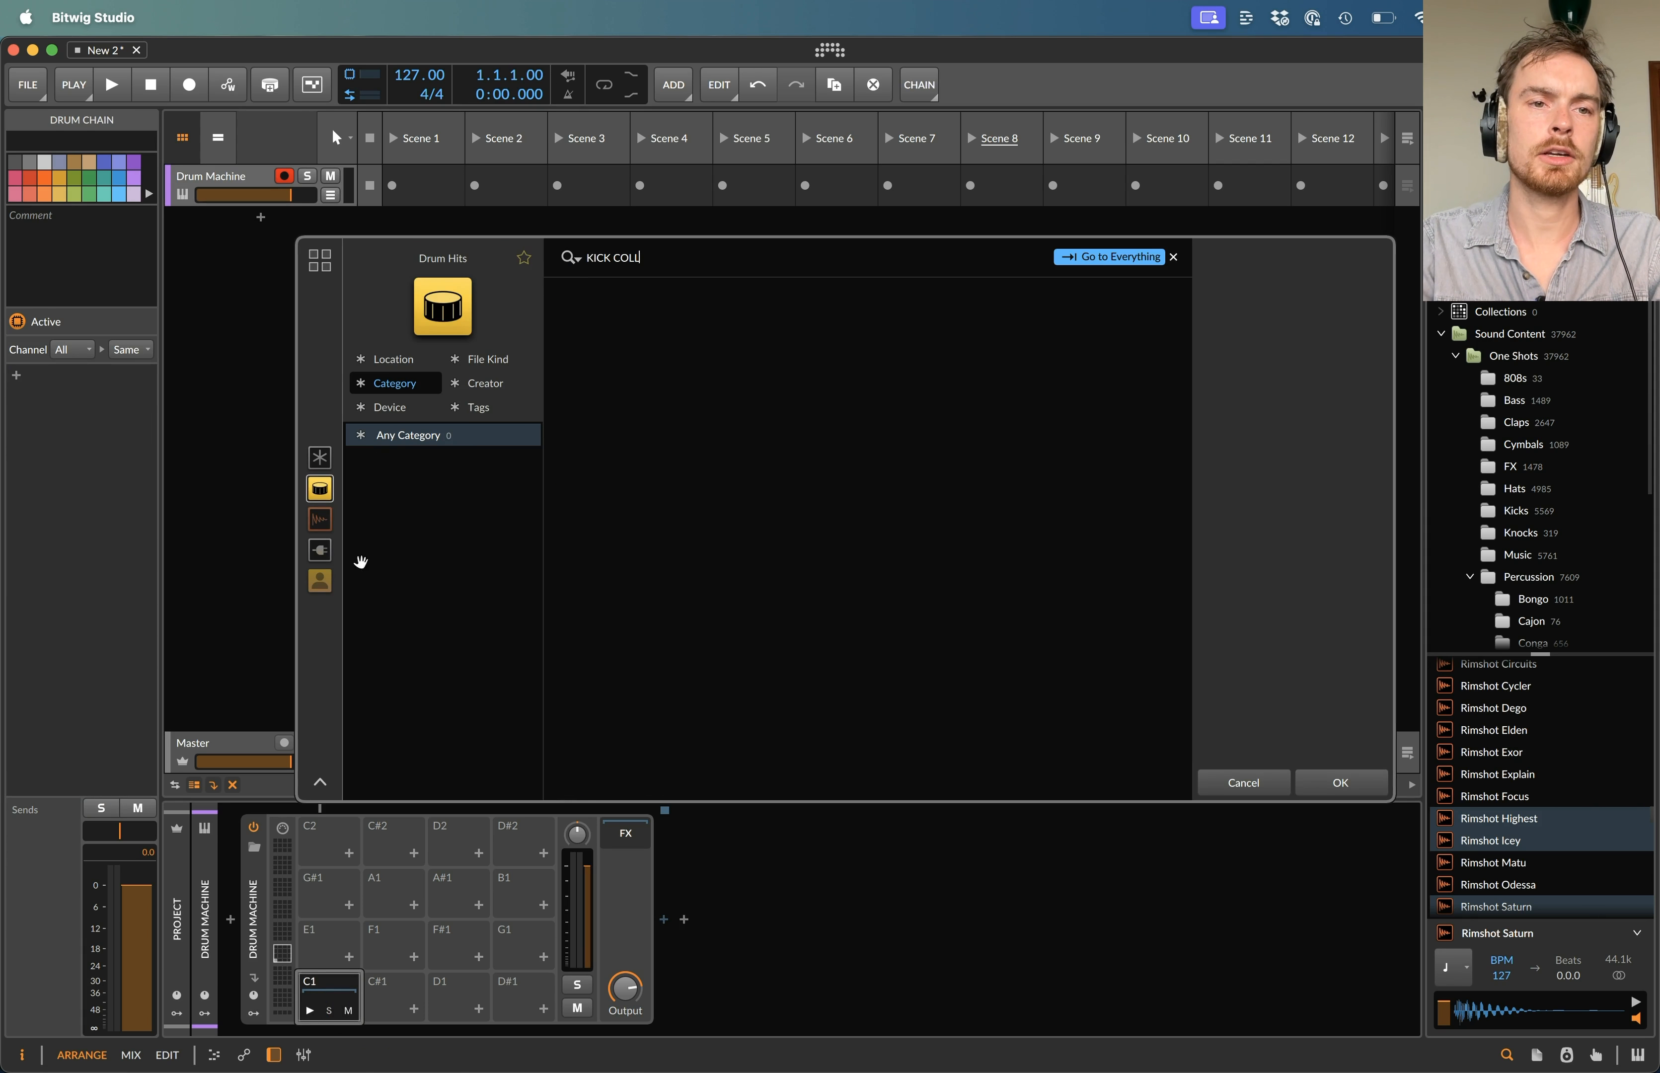
{"action": "left_click", "coordinate": [320, 458]}
{"action": "double_click", "coordinate": [637, 300]}
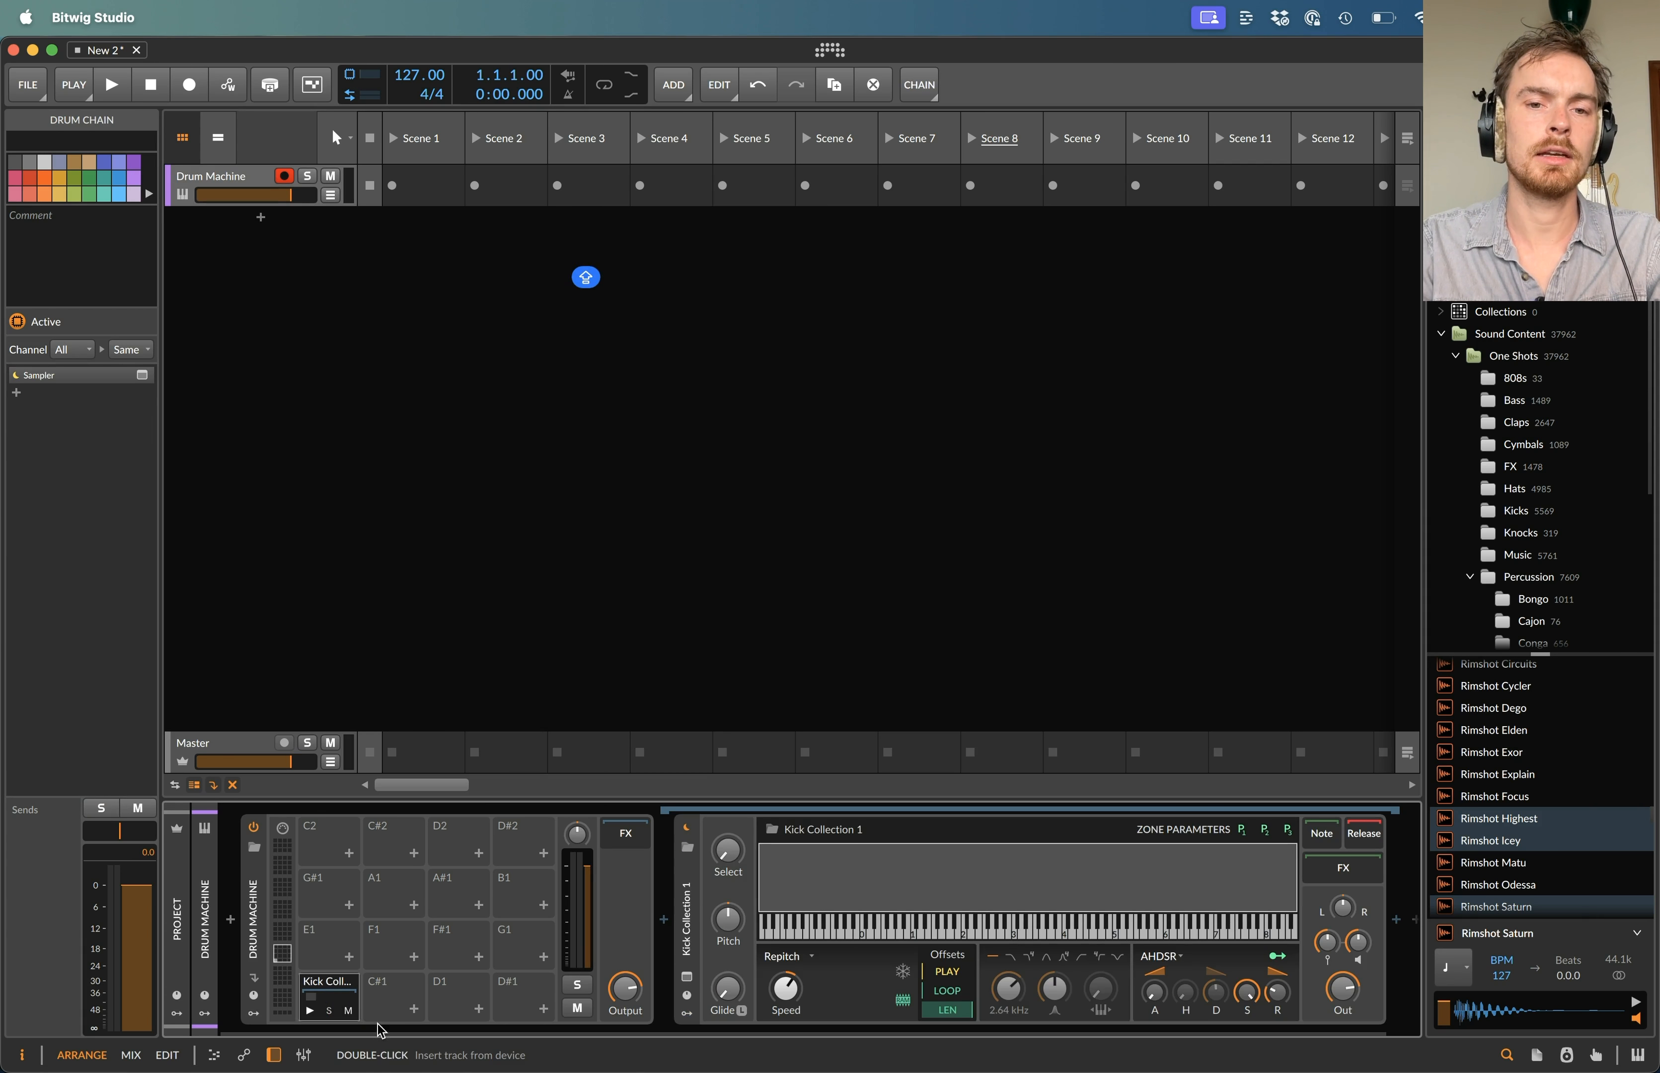
- Create a clip in the Drum Machine track's Scene 1 slot, launch it and open it in the note editor
{"action": "double_click", "coordinate": [414, 176]}
{"action": "left_click", "coordinate": [395, 176]}
{"action": "key", "text": "space"}
{"action": "left_click", "coordinate": [438, 189]}
{"action": "left_click", "coordinate": [438, 189]}
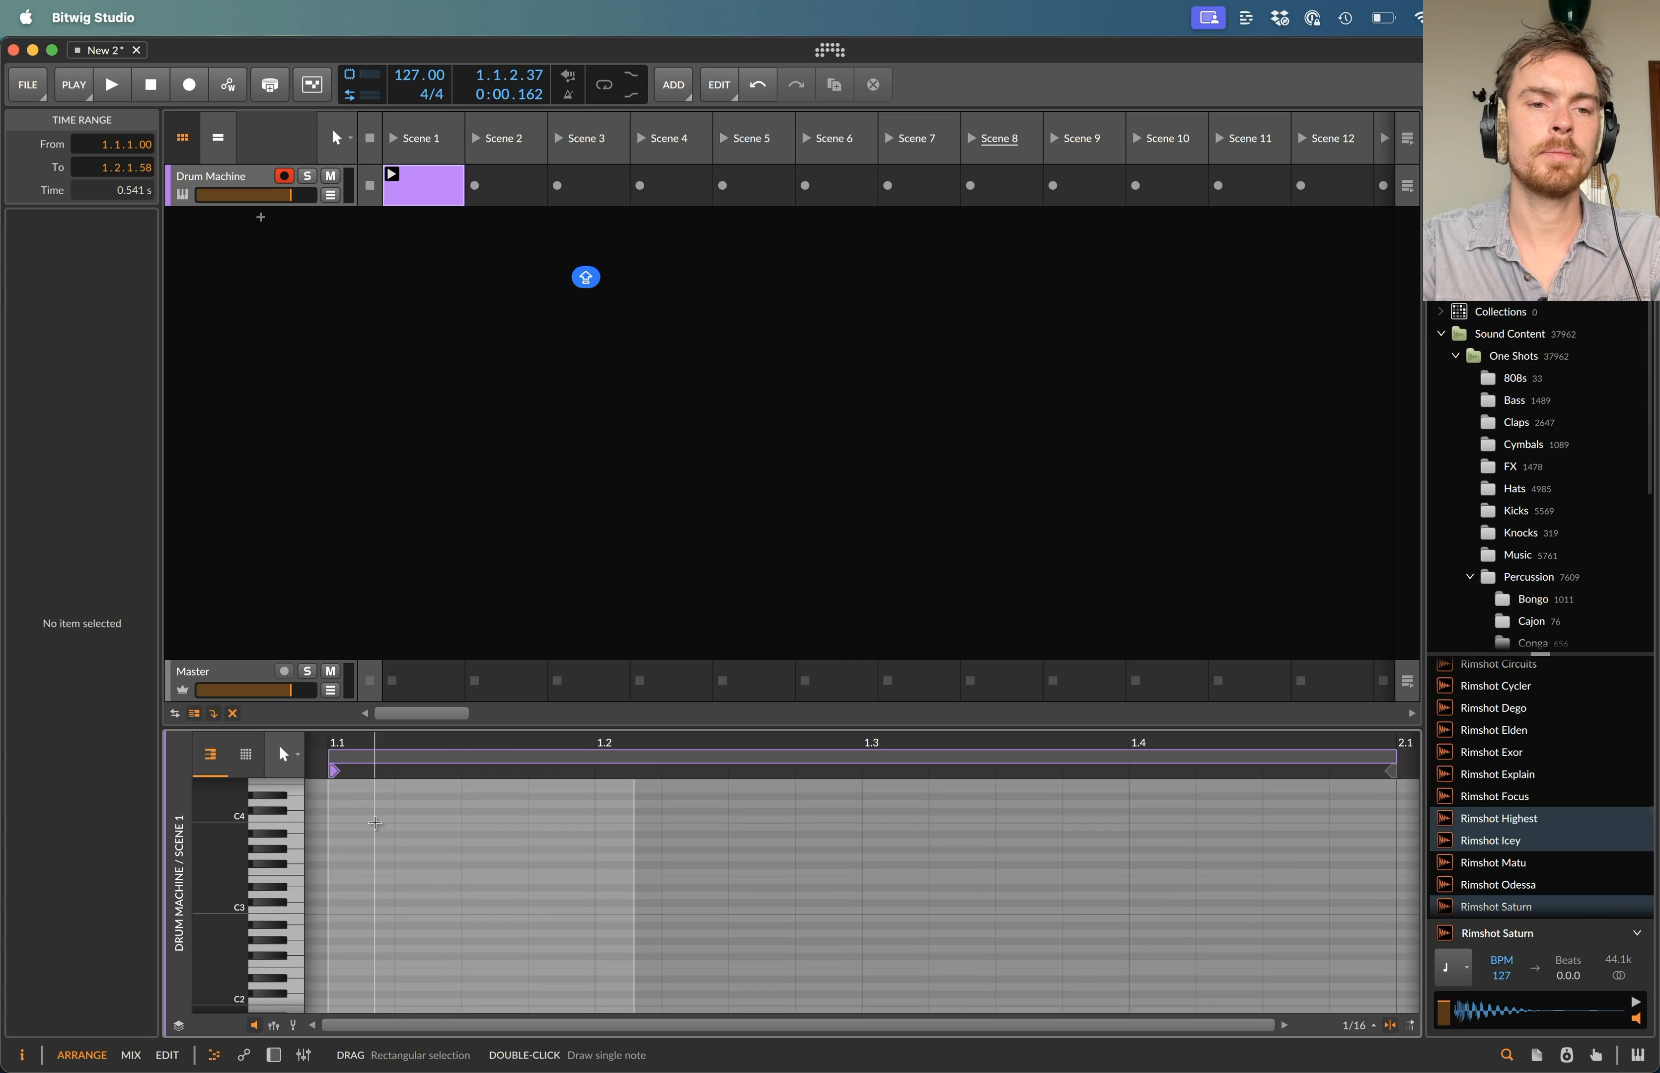
- Draw a 1/16 note at the very start of the Scene 1 clip
{"action": "double_click", "coordinate": [379, 814]}
{"action": "key", "text": "super+d"}
{"action": "key", "text": "super+z"}
{"action": "key", "text": "super+c"}
{"action": "key", "text": "super+v"}
{"action": "key", "text": "shift+Down"}
{"action": "double_click", "coordinate": [377, 812]}
{"action": "double_click", "coordinate": [619, 904]}
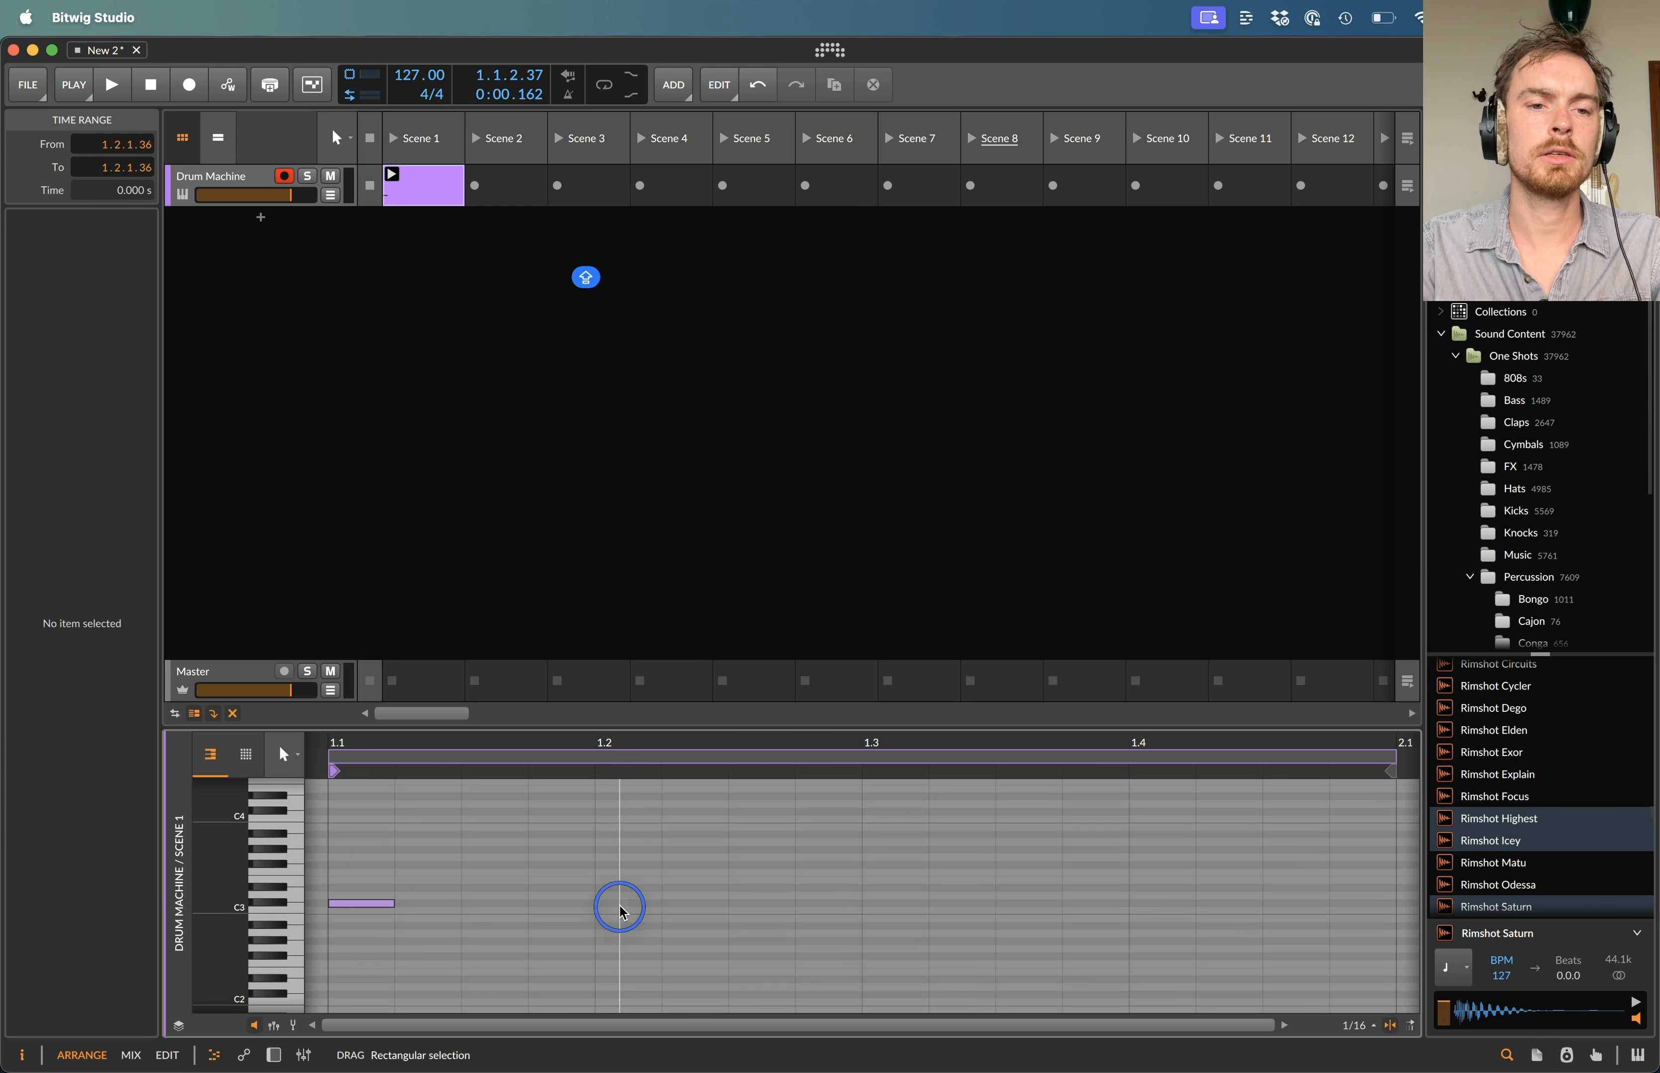
- Lower the note to C3 and duplicate it so one note falls on each of the clip's four beats
{"action": "key", "text": "Down"}
{"action": "key", "text": "super+d"}
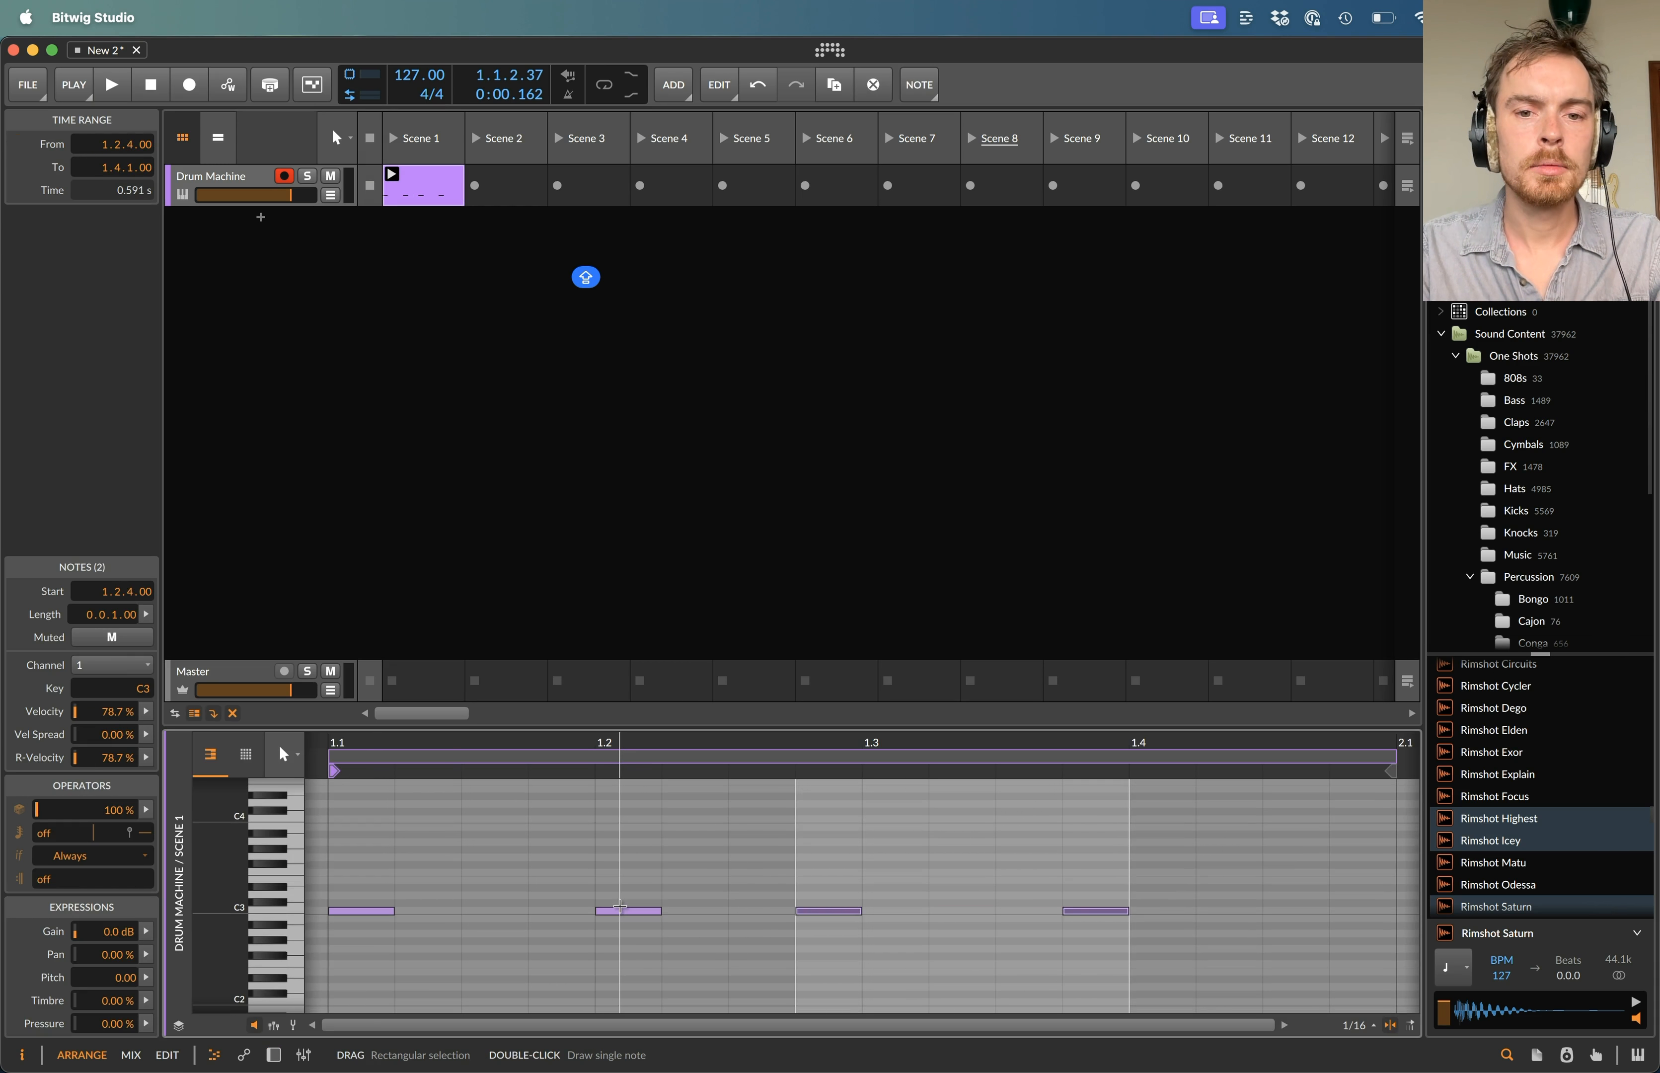
{"action": "key", "text": "space"}
{"action": "key", "text": "space"}
{"action": "left_click", "coordinate": [444, 828]}
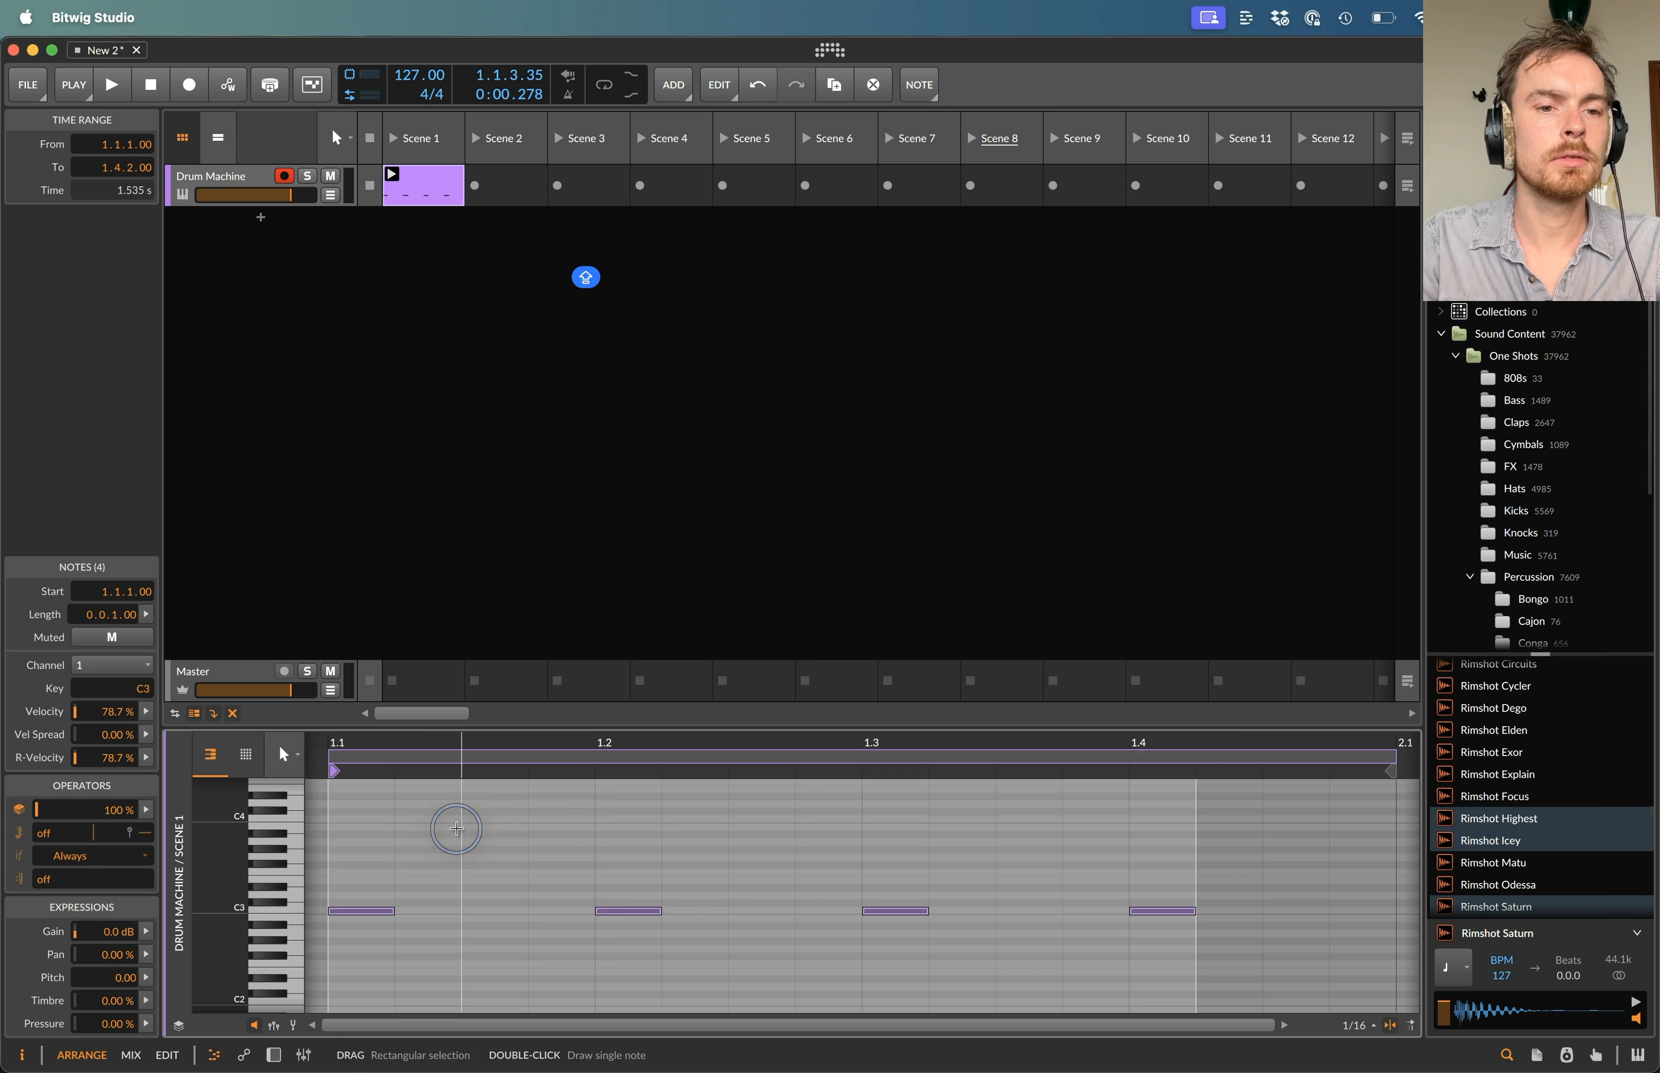
- Transpose all four notes down two octaves to C1 and switch the note editor to the drum view
{"action": "key", "text": "super+a"}
{"action": "key", "text": "shift+Down"}
{"action": "left_click", "coordinate": [247, 755]}
{"action": "key", "text": "shift+Down"}
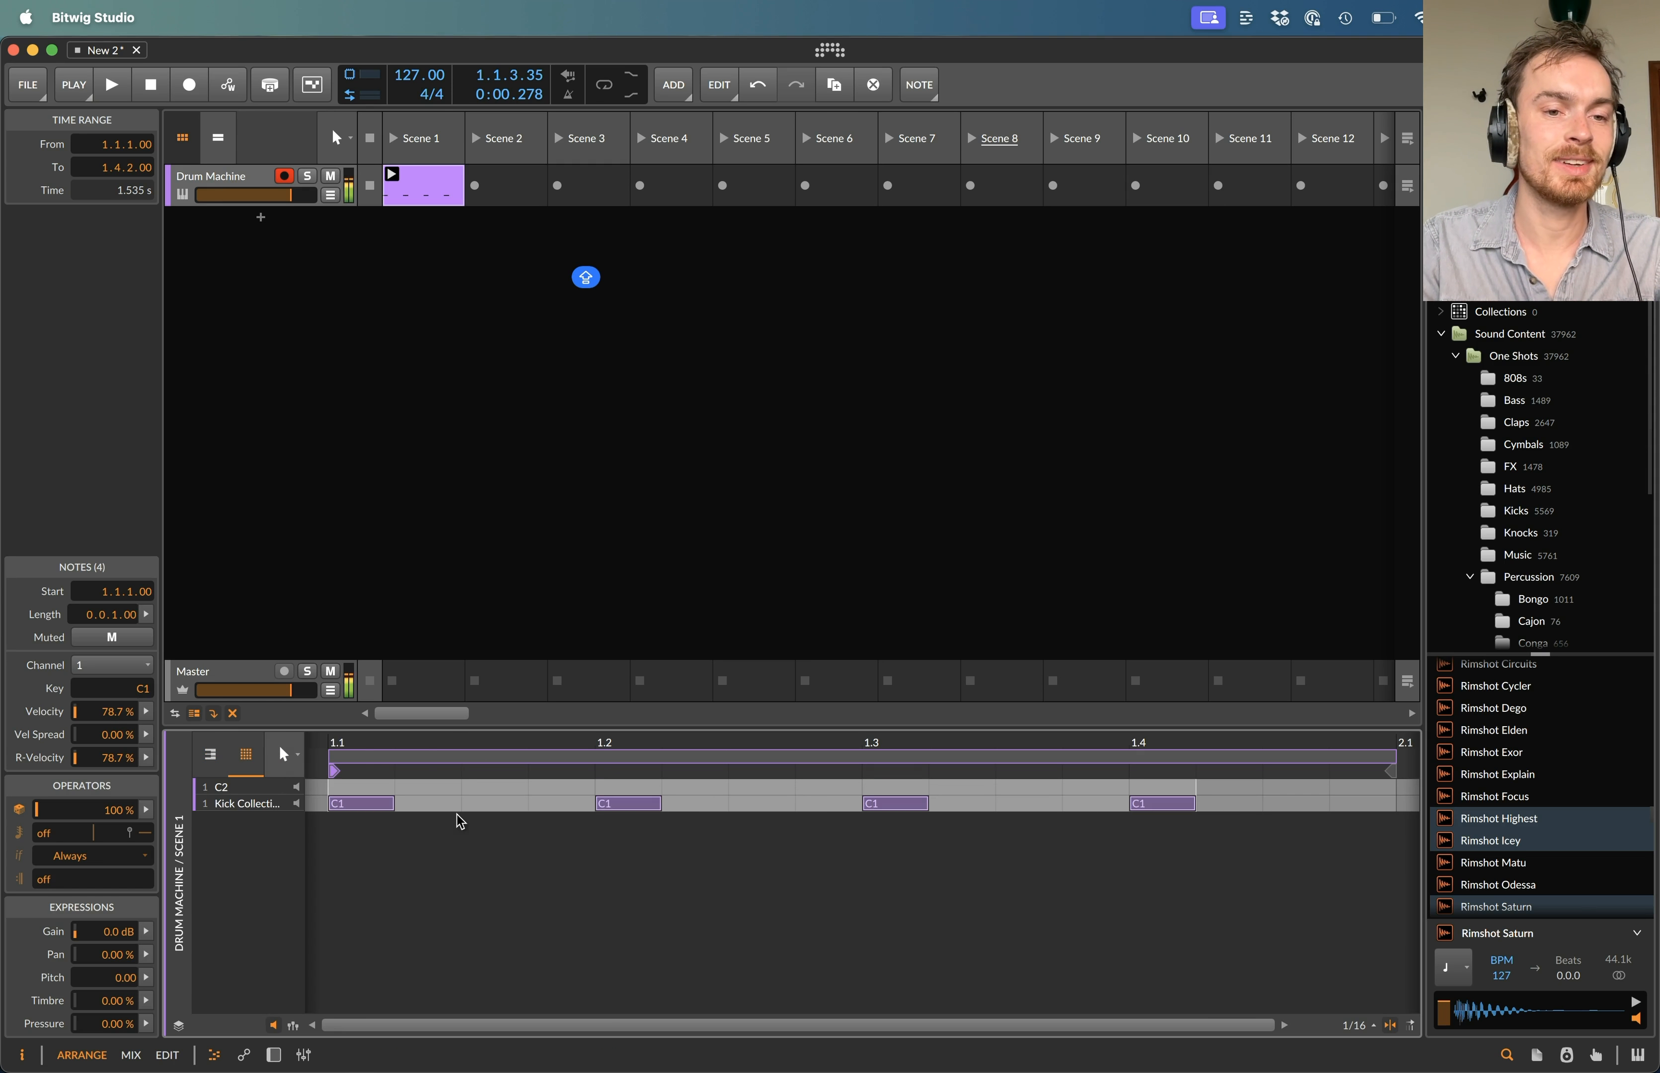
- Play back the kick pattern and show the Drum Machine track's device chain
{"action": "key", "text": "space"}
{"action": "double_click", "coordinate": [214, 180]}
{"action": "key", "text": "space"}
{"action": "key", "text": "space"}
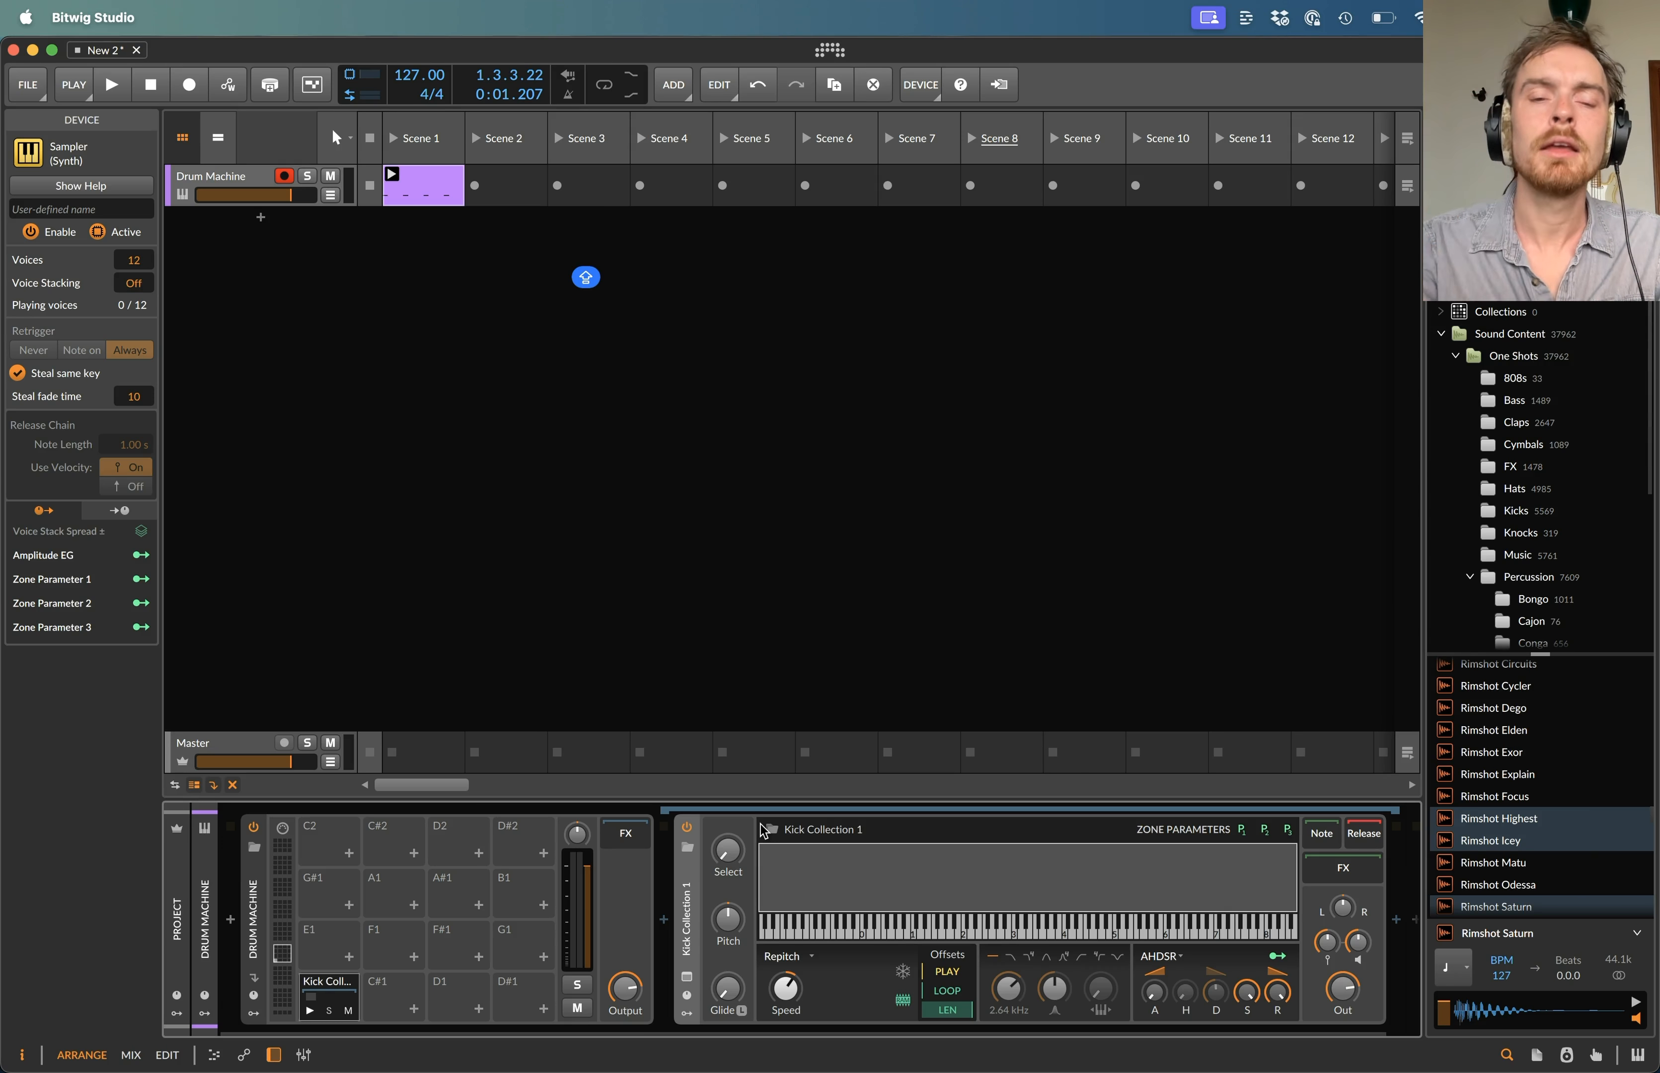
- Show the modulators of the Kick Collection 1 Sampler and add a Macro modulator in the first slot
{"action": "left_click", "coordinate": [687, 1013]}
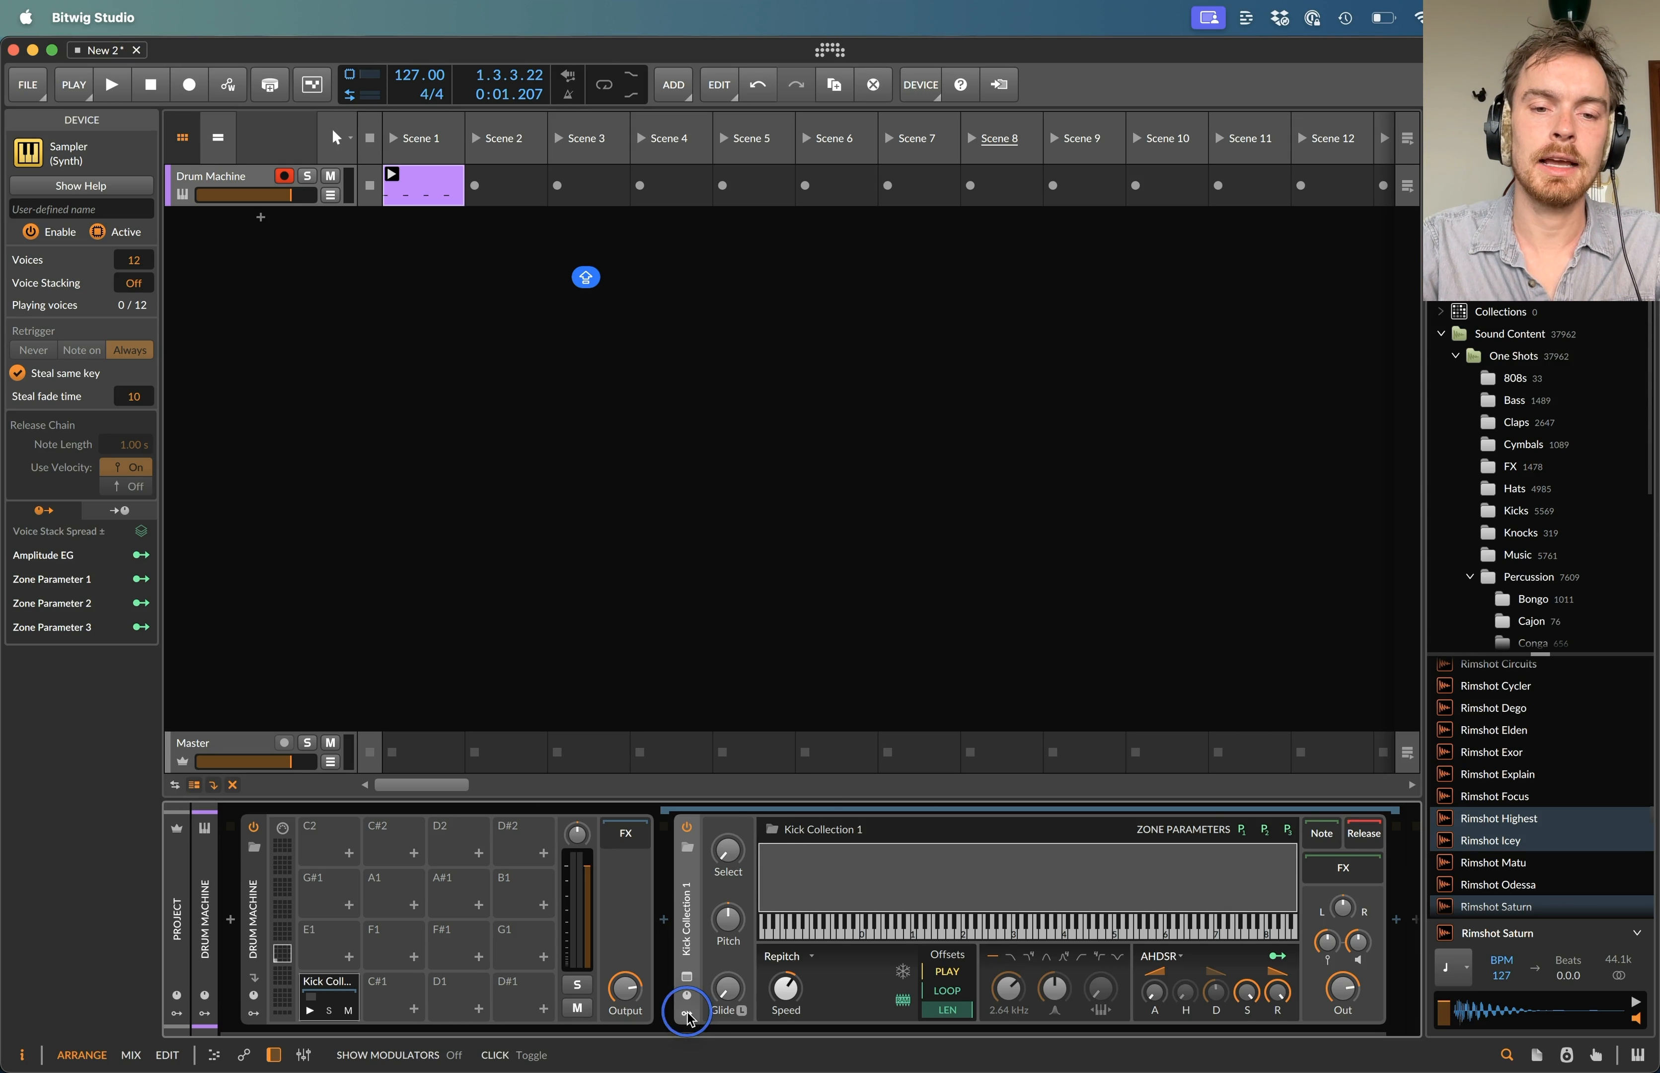
{"action": "left_click", "coordinate": [717, 852]}
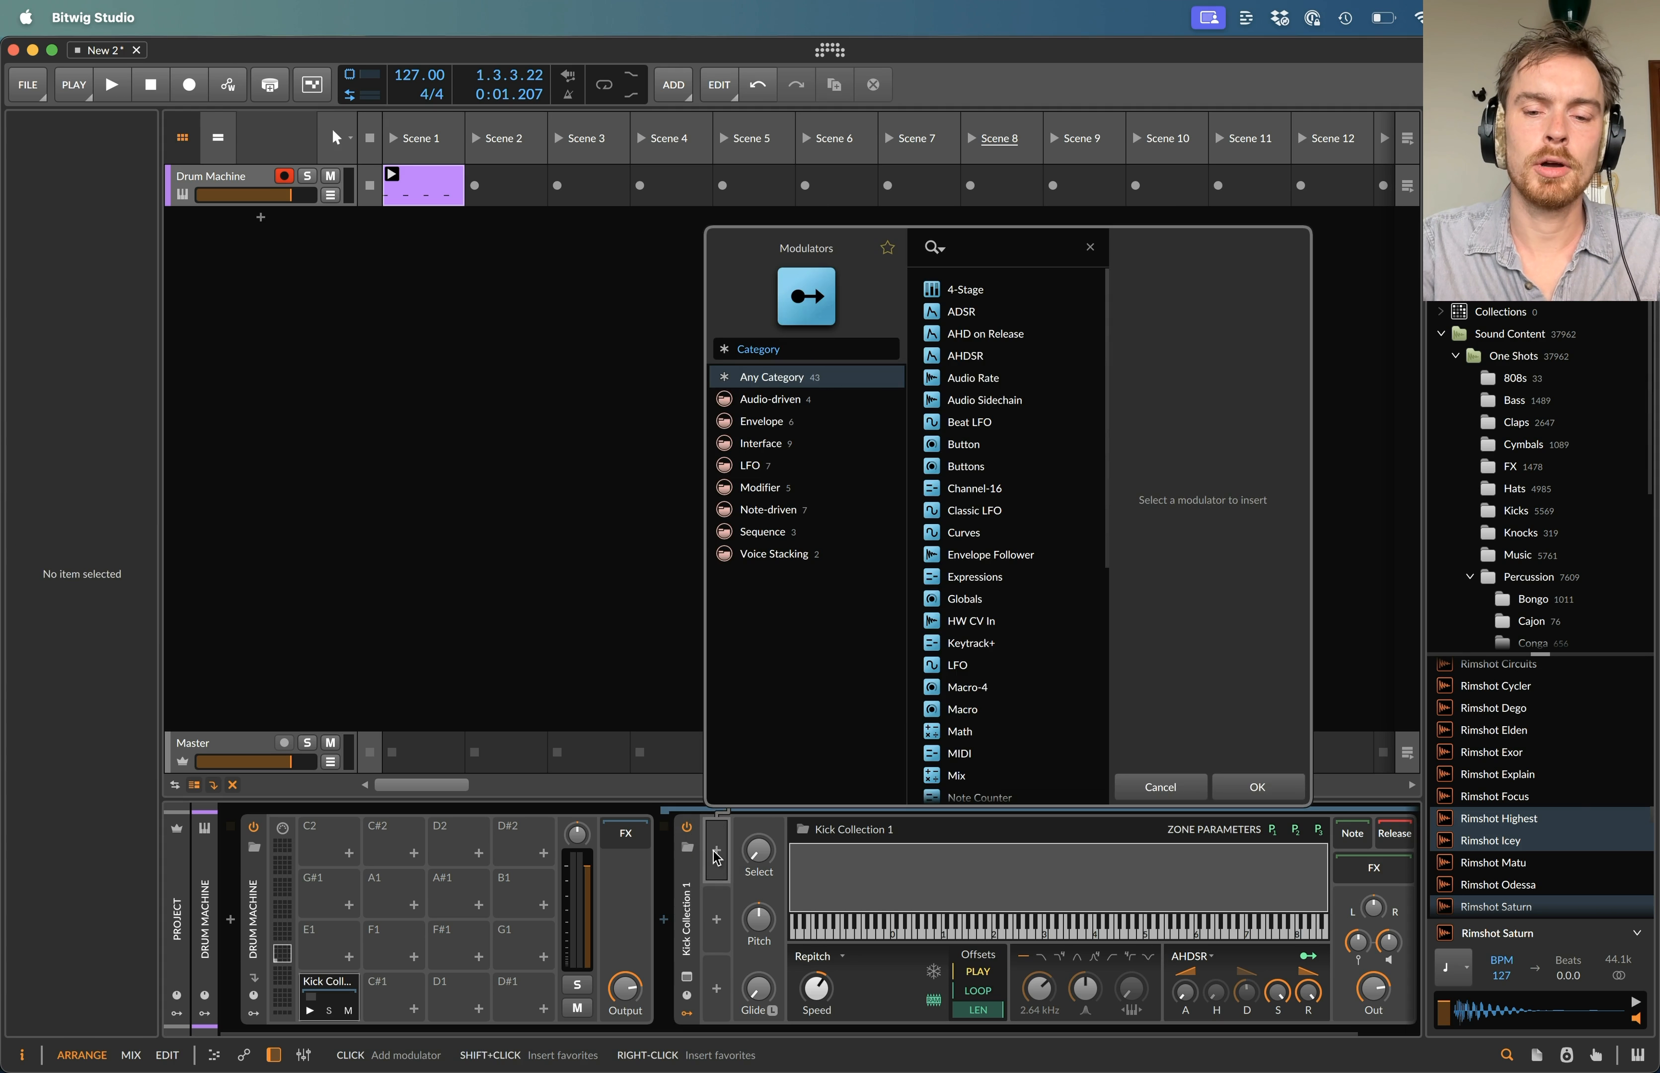
{"action": "type", "text": "macro"}
{"action": "key", "text": "Return"}
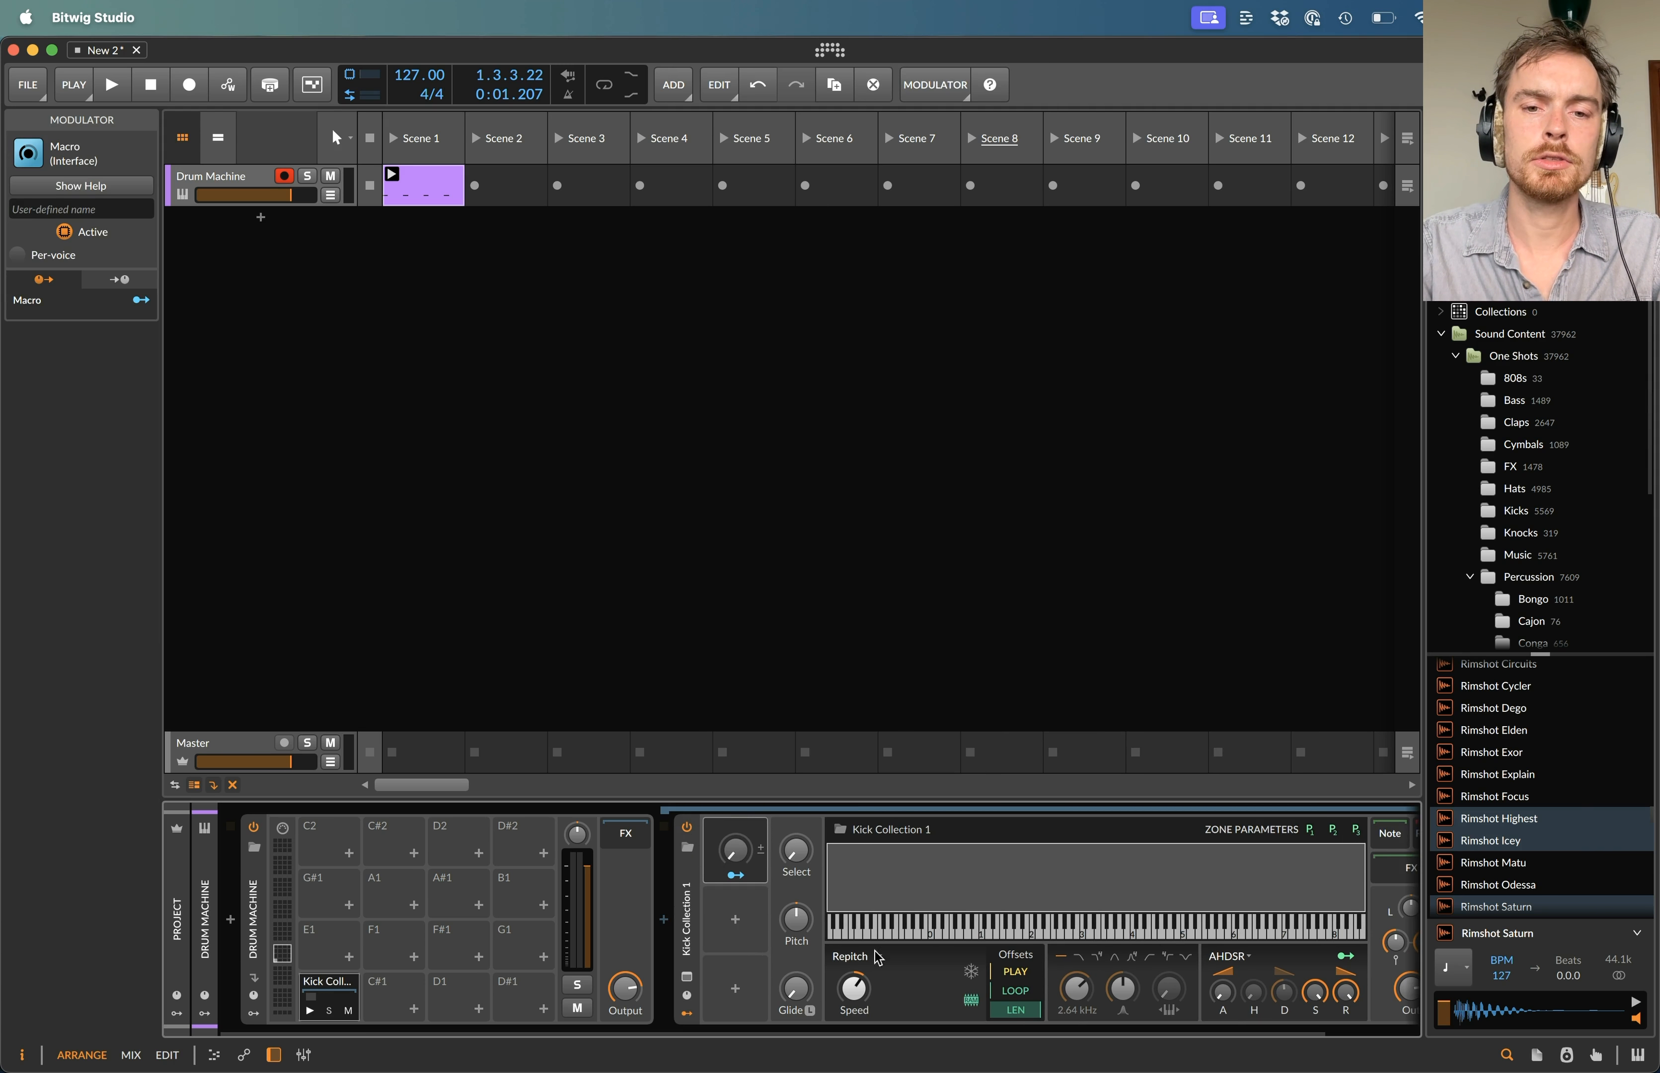
- Map the Macro to the kick Sampler's Pitch and set the modulation amount to 12.00
{"action": "left_click", "coordinate": [763, 851]}
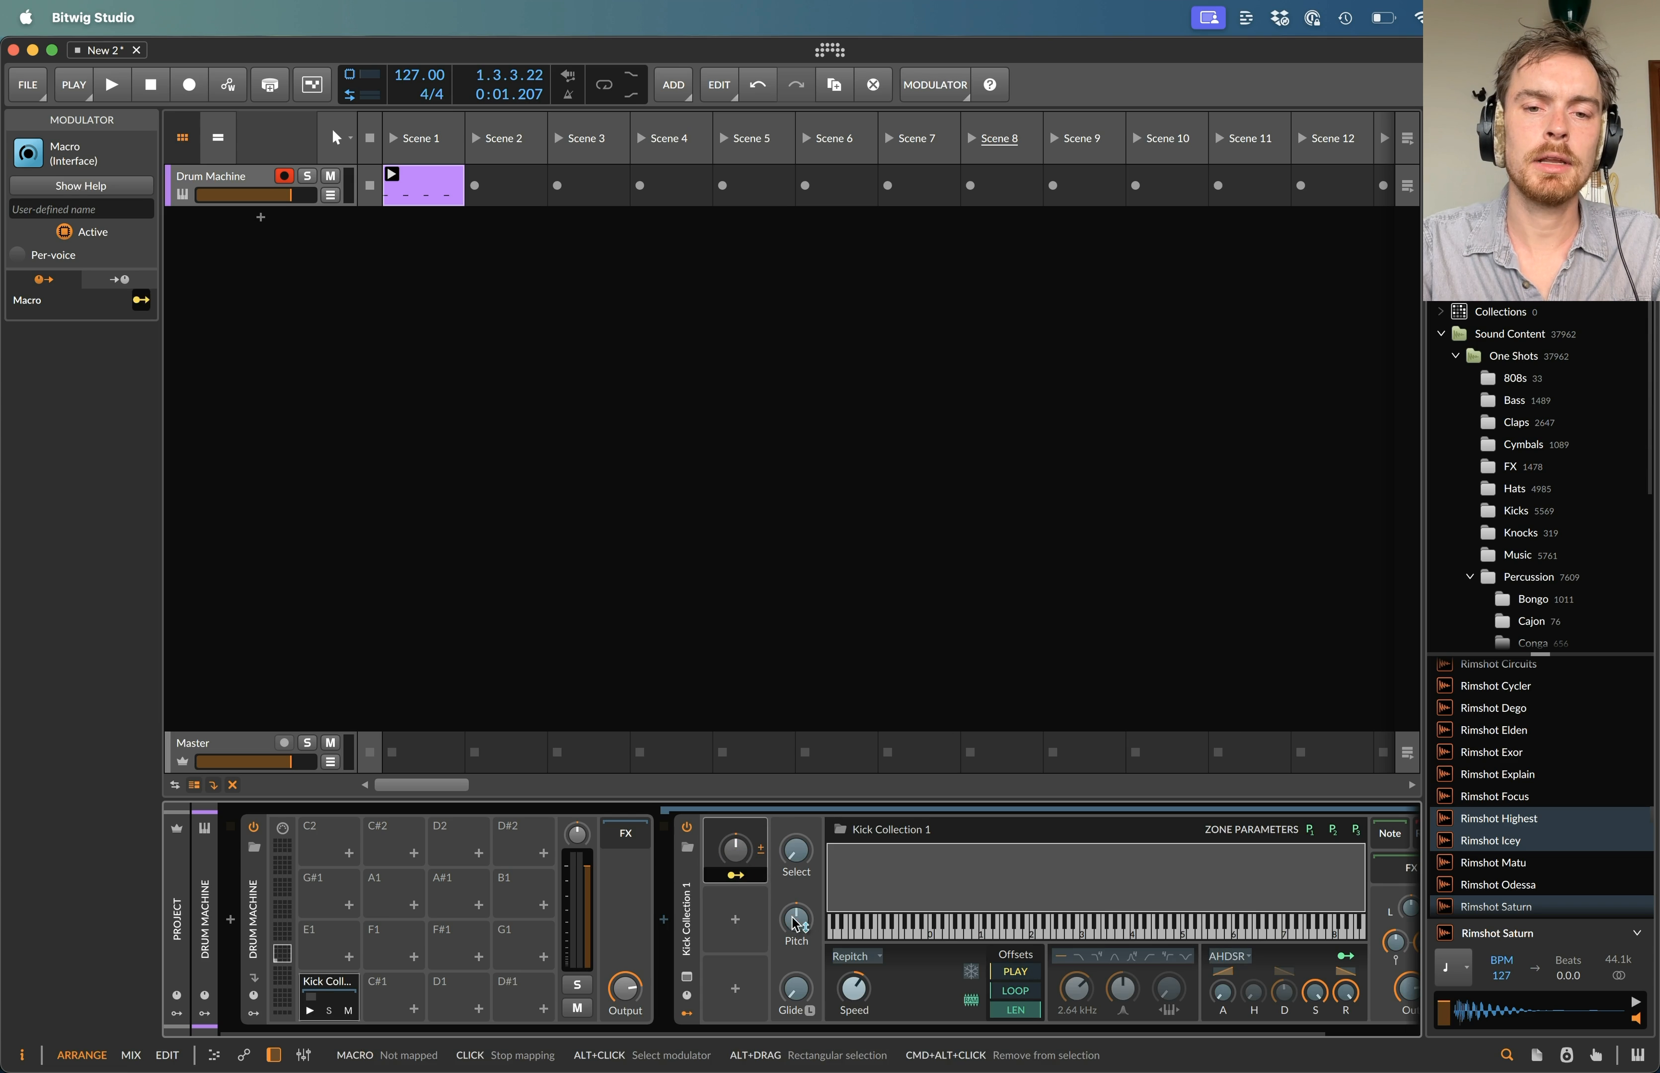
{"action": "left_click_drag", "start_coordinate": [789, 918], "coordinate": [789, 904]}
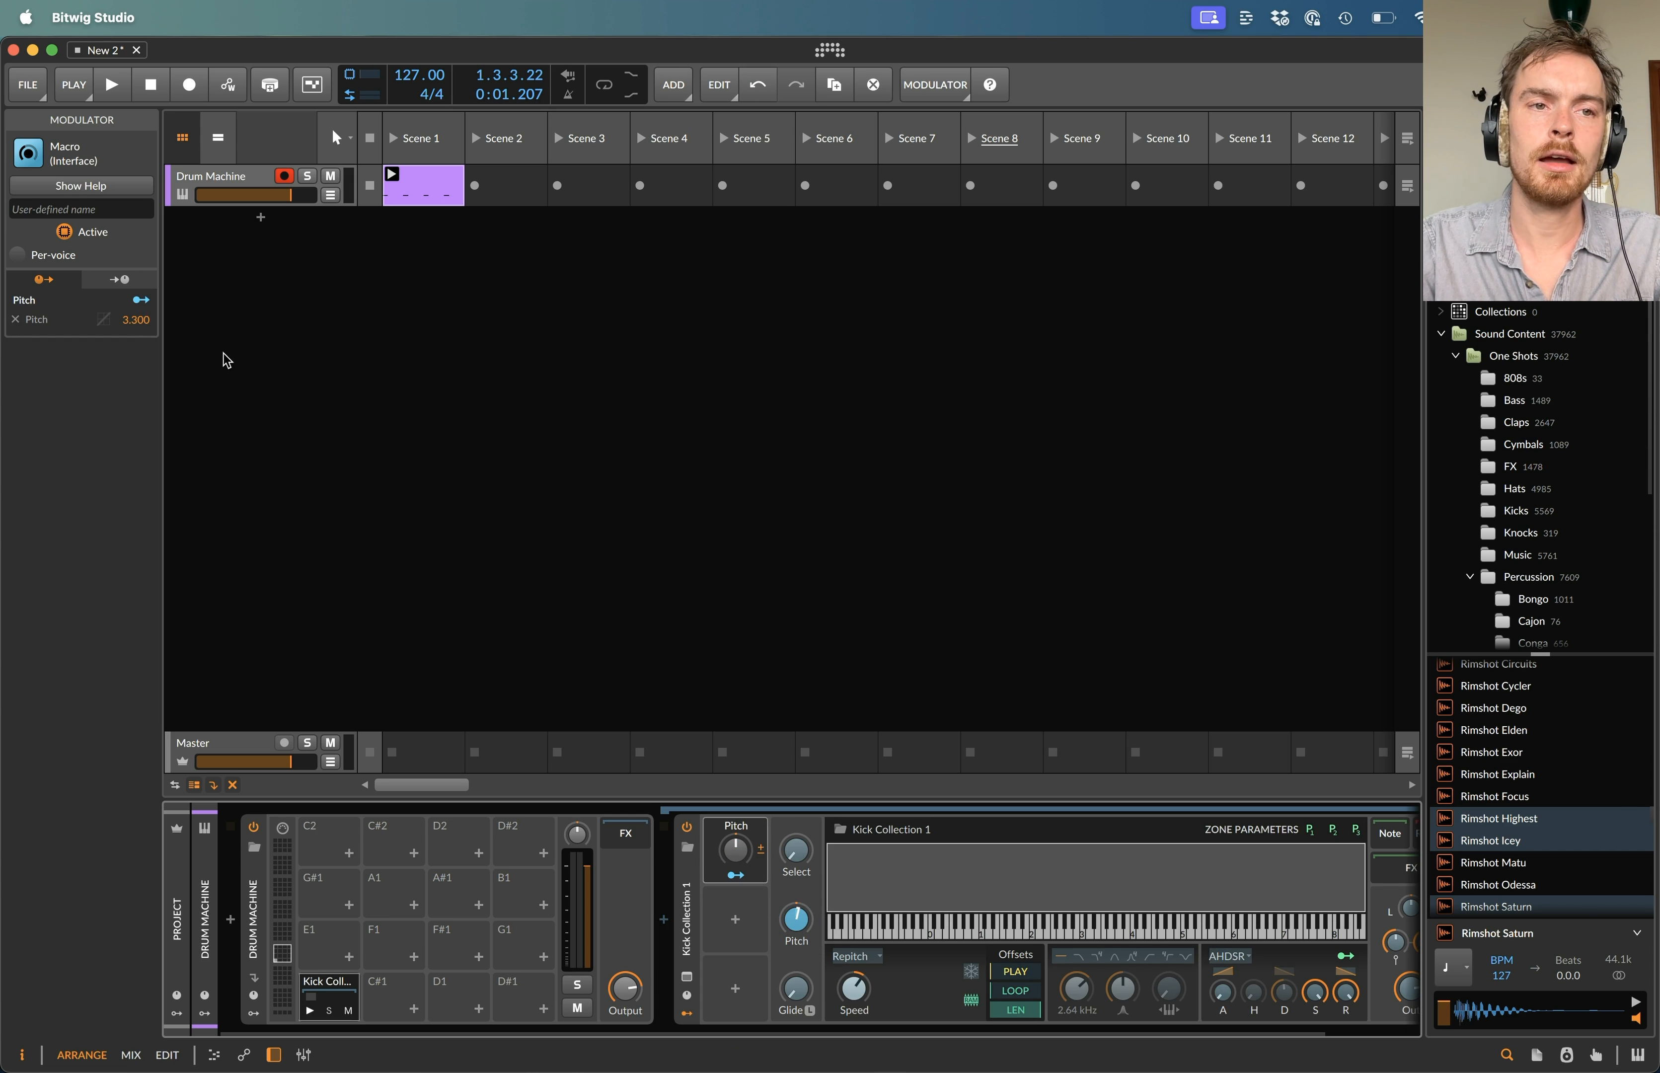
{"action": "left_click_drag", "start_coordinate": [125, 319], "coordinate": [167, 332]}
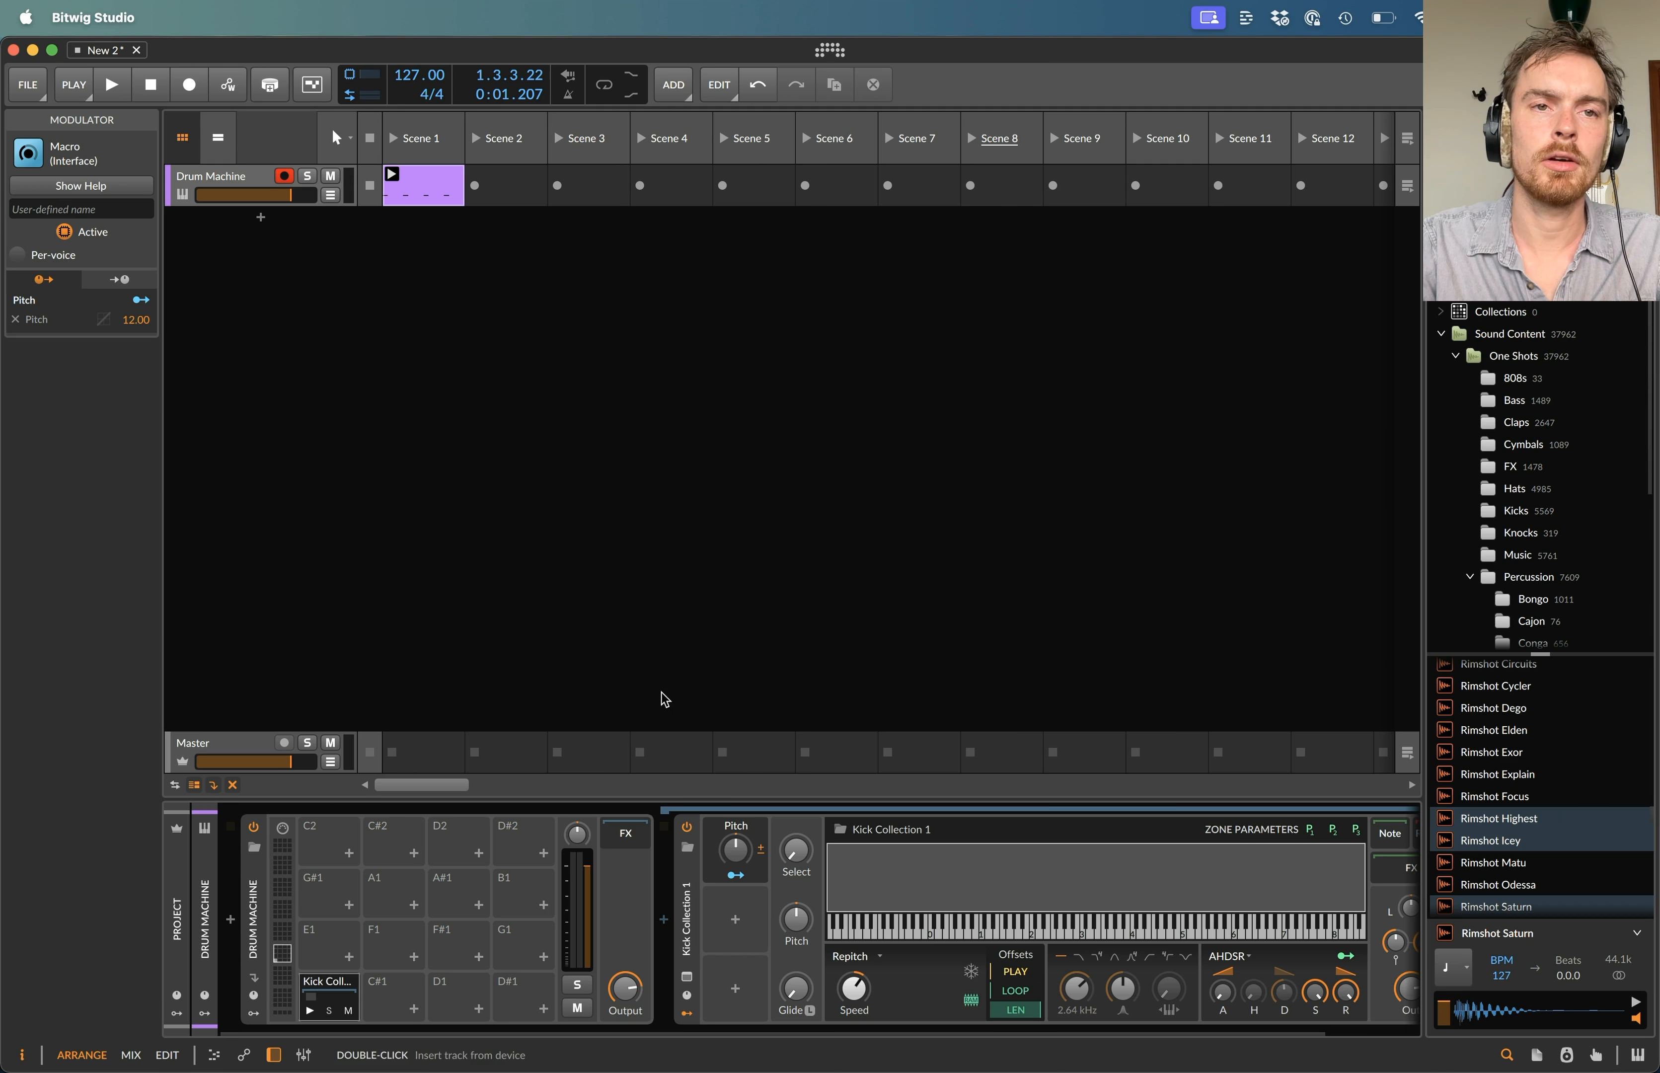
- Play the pattern, audition the Pitch macro up to 100 % and return the Sampler's own Pitch knob to its default
{"action": "key", "text": "space"}
{"action": "left_click_drag", "start_coordinate": [736, 850], "coordinate": [735, 835]}
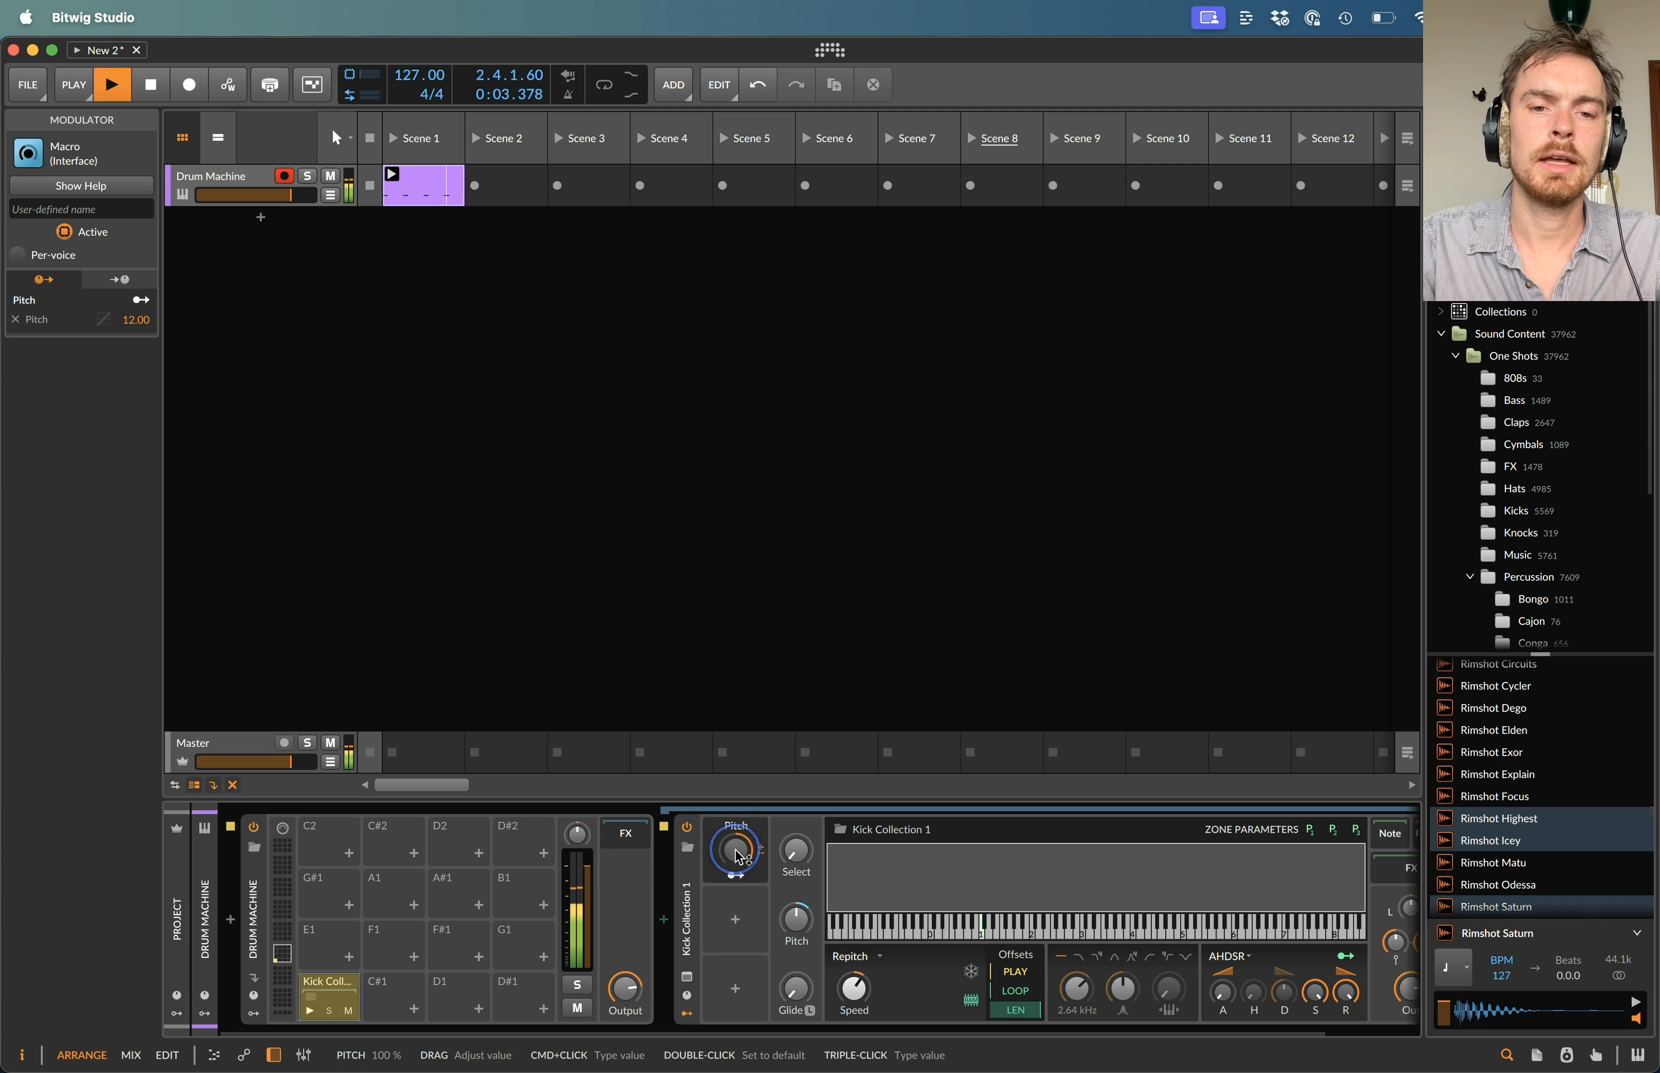
{"action": "double_click", "coordinate": [791, 921]}
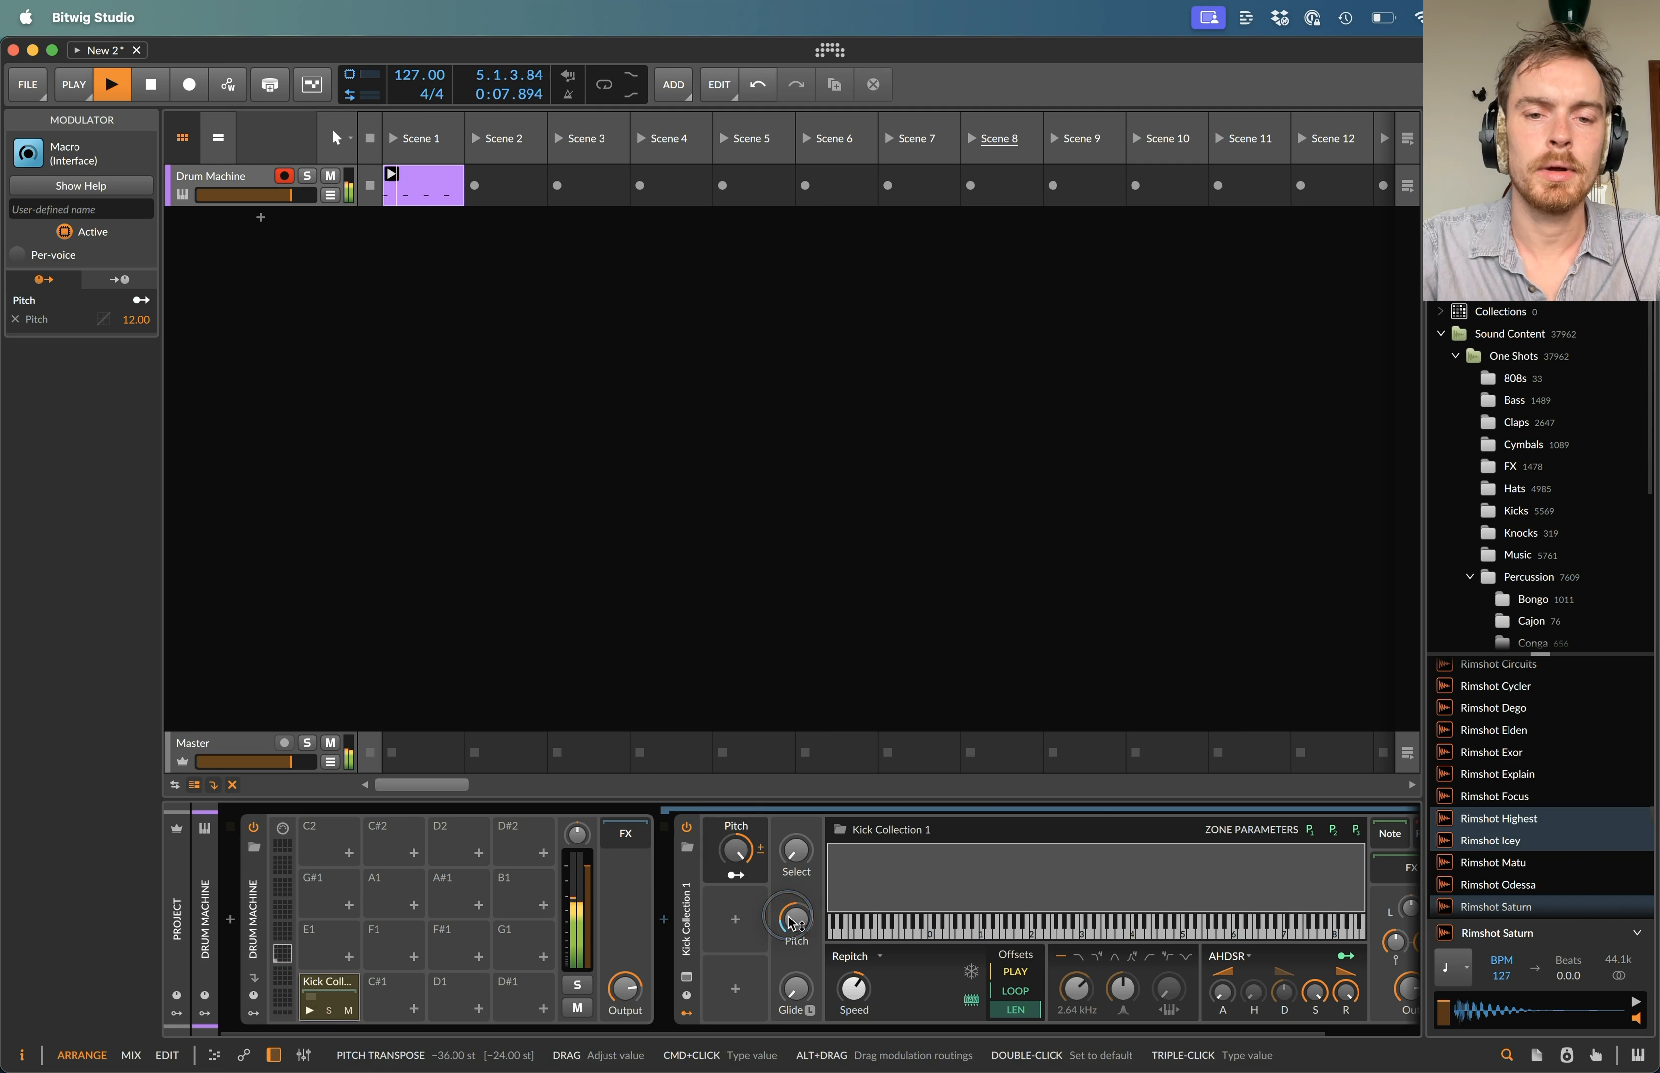
{"action": "left_click", "coordinate": [715, 866]}
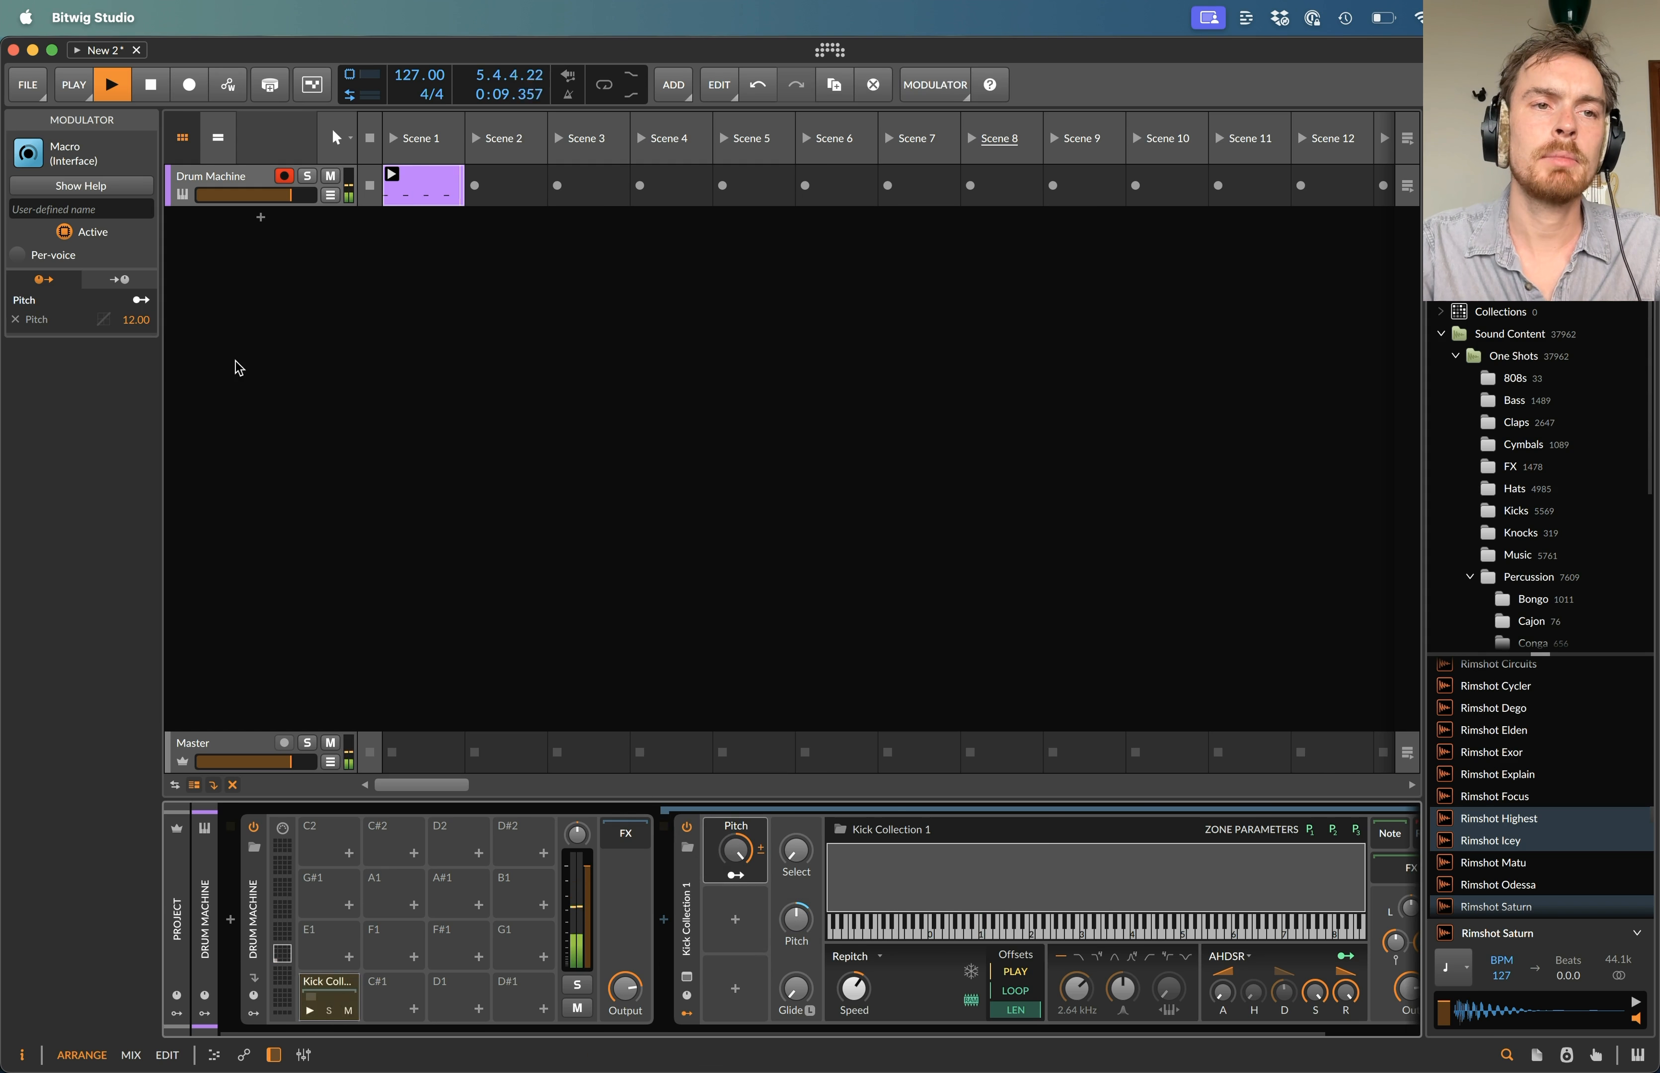
- Try a pitch modulation amount of 24, undo that change and stop playback
{"action": "double_click", "coordinate": [136, 321]}
{"action": "type", "text": "24"}
{"action": "key", "text": "Return"}
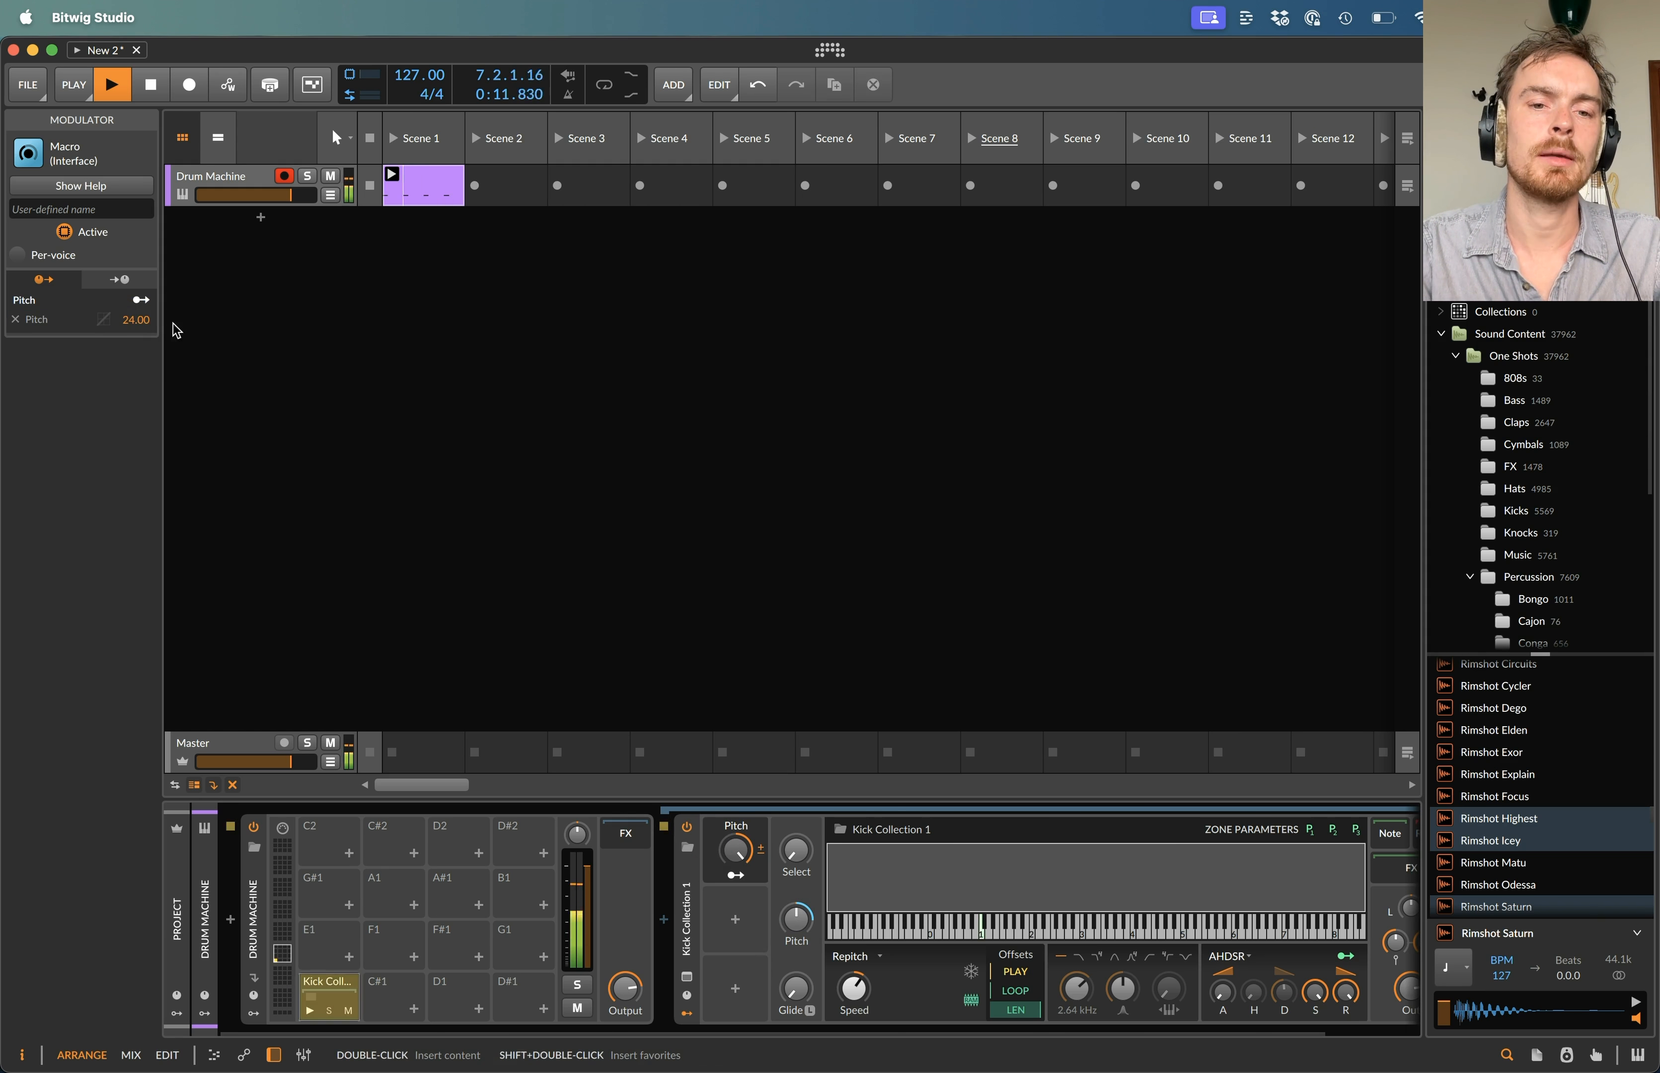
{"action": "key", "text": "super+z"}
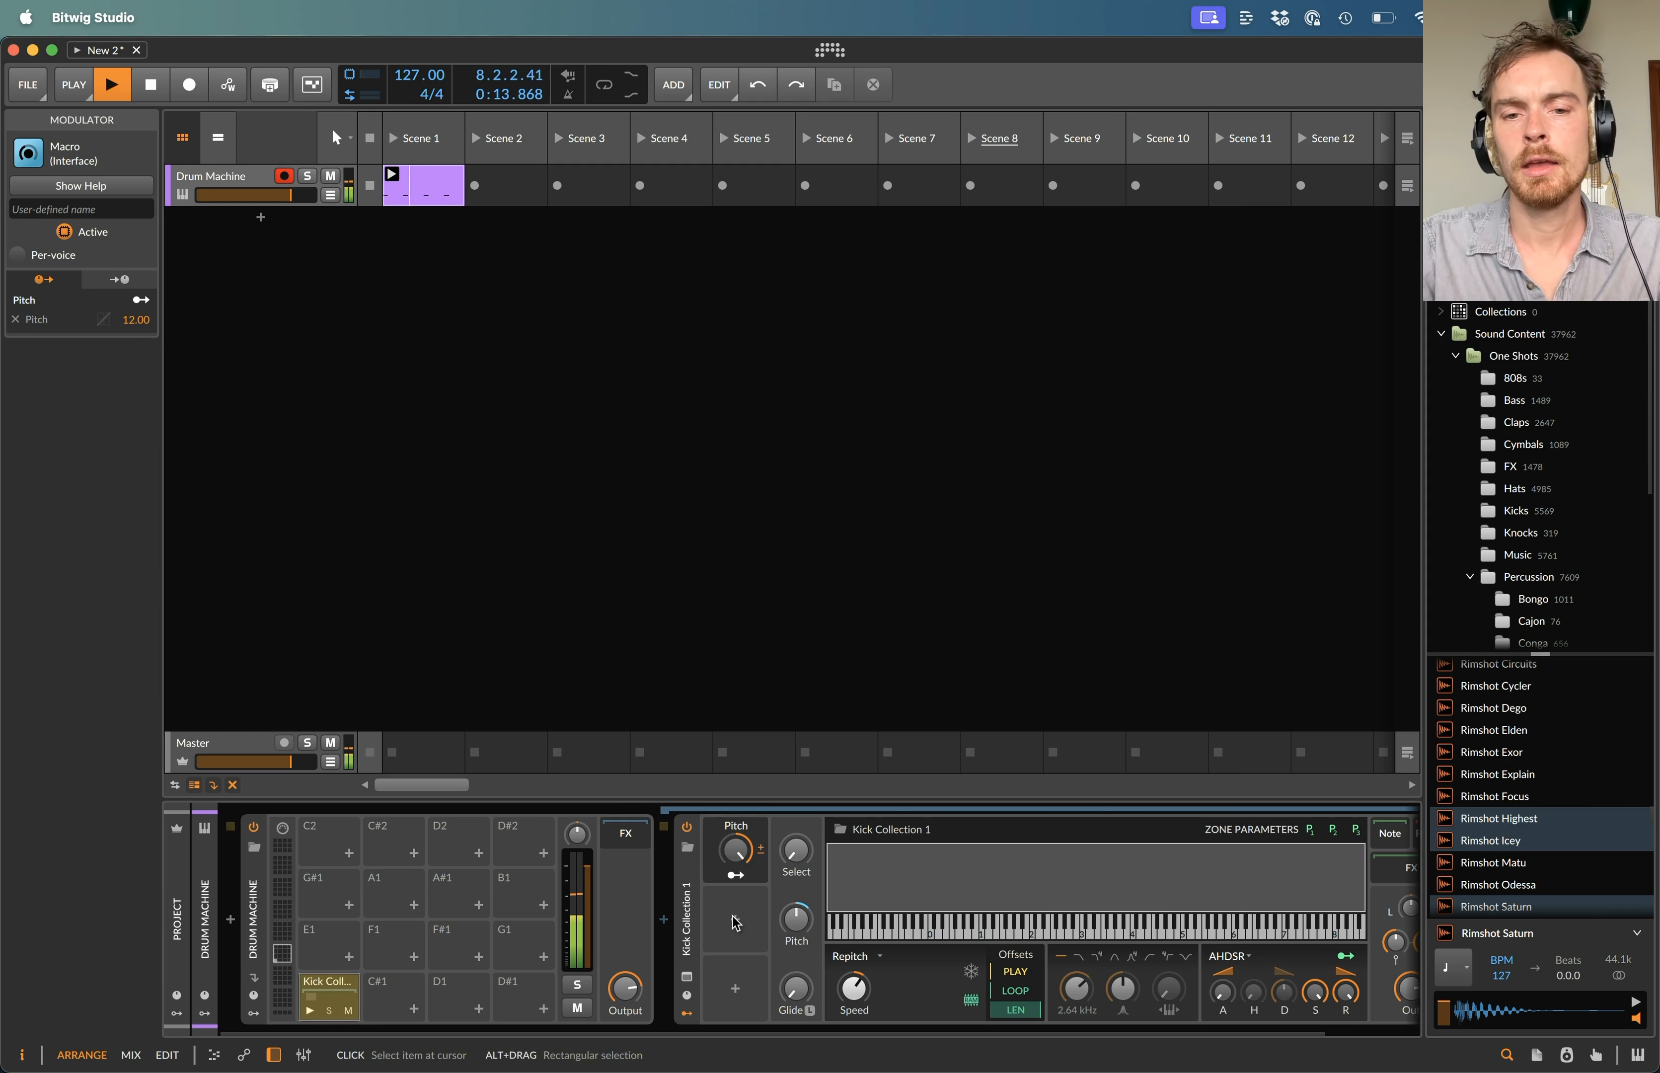
{"action": "key", "text": "space"}
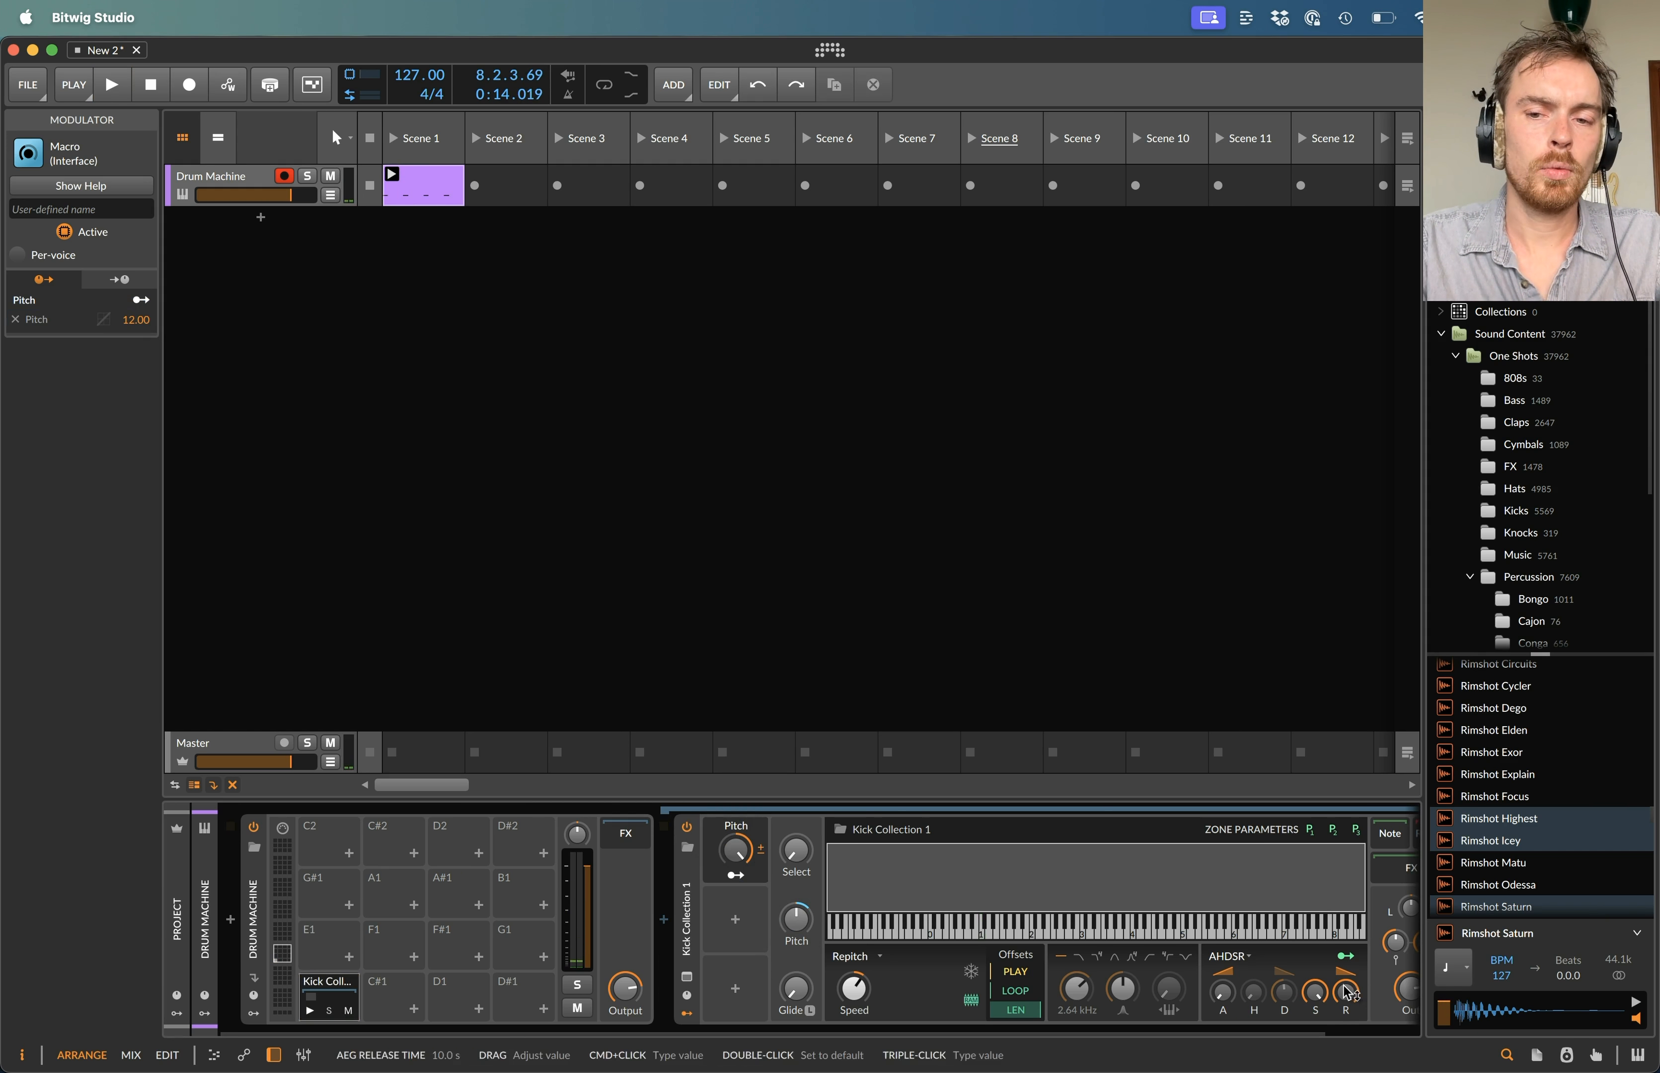
- Audition different kick samples by turning the Sampler's Select knob during playback
{"action": "key", "text": "space"}
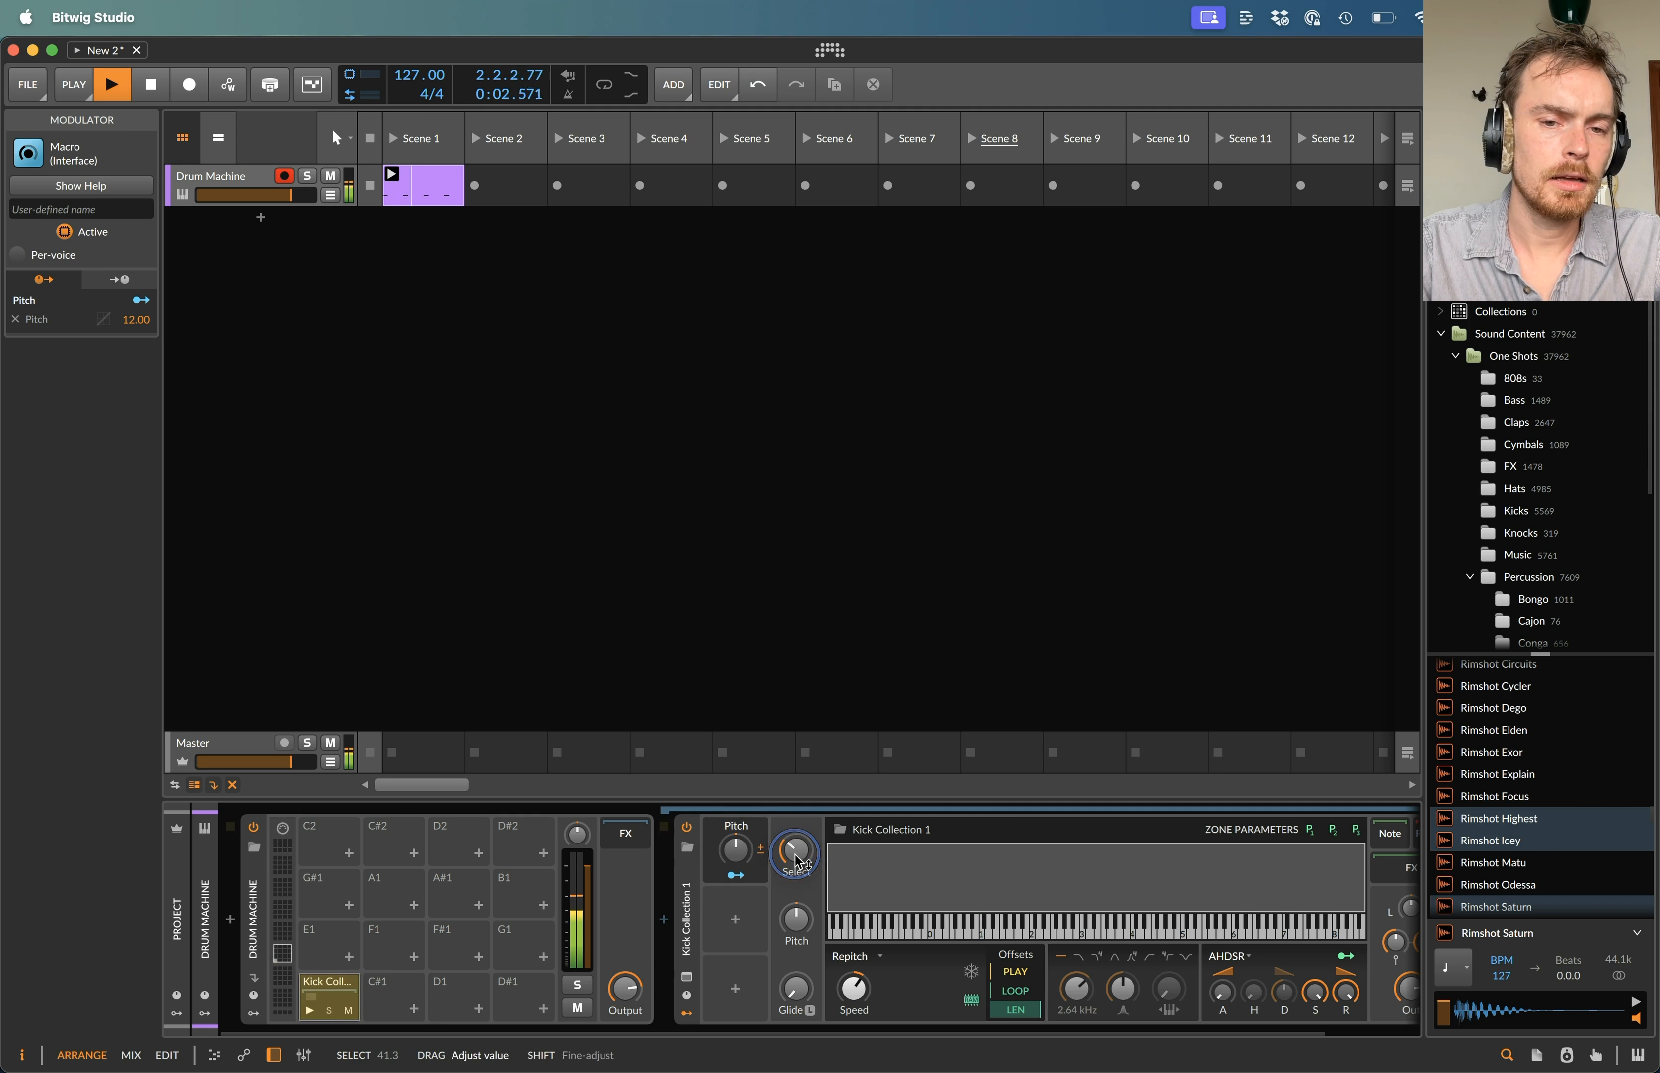
{"action": "left_click_drag", "start_coordinate": [794, 853], "coordinate": [794, 834]}
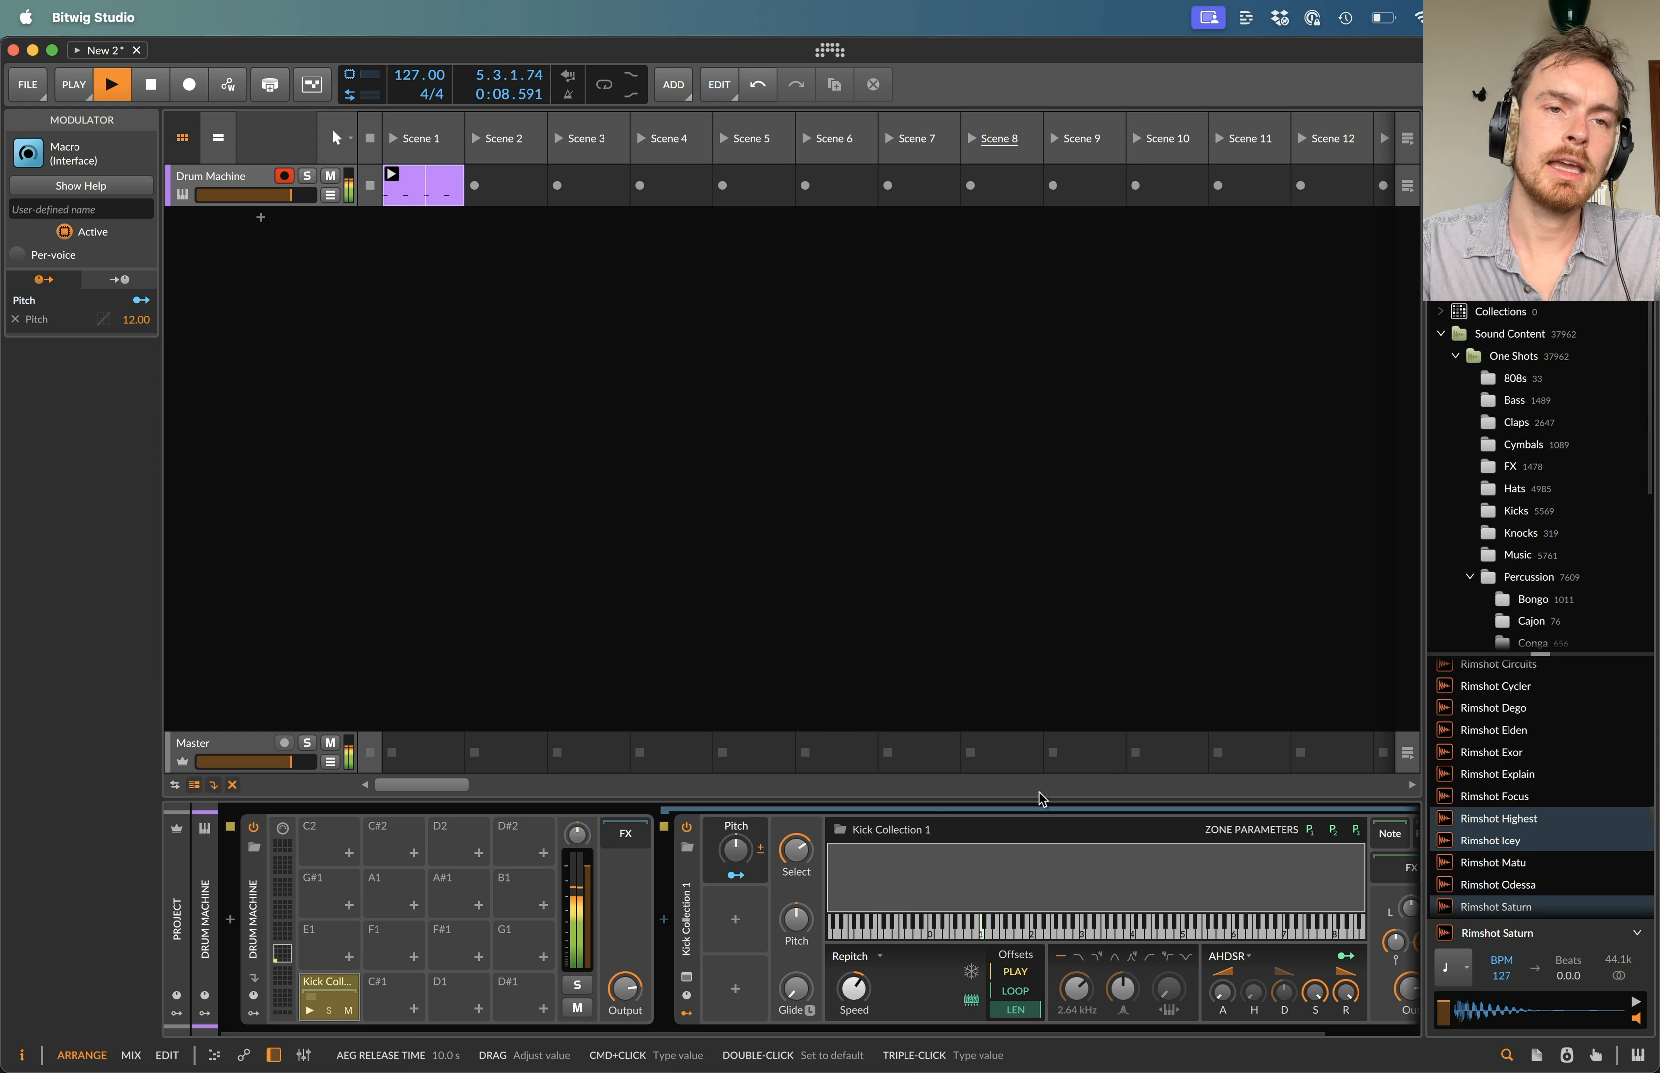
{"action": "key", "text": "space"}
- Open the Scene 1 clip, shorten all four kick notes to 0.0.0.25 and play the pattern
{"action": "double_click", "coordinate": [429, 183]}
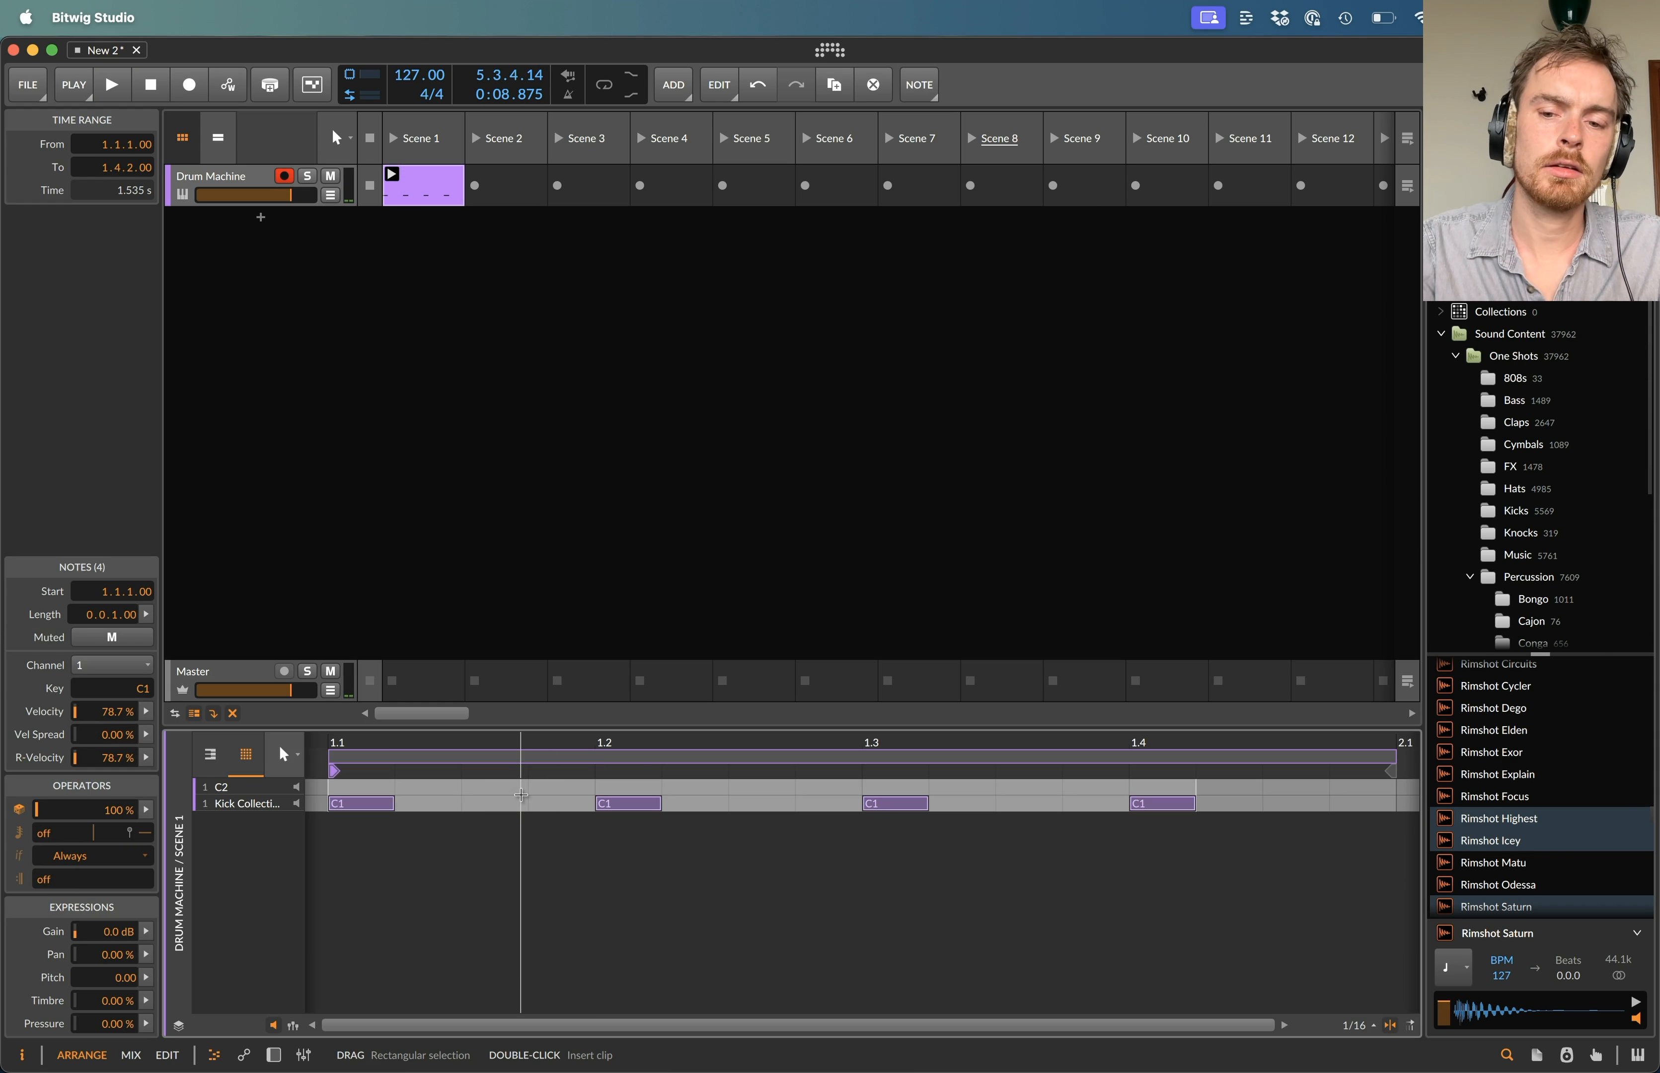
{"action": "key", "text": "alt+Left"}
{"action": "key", "text": "alt+Left"}
{"action": "key", "text": "space"}
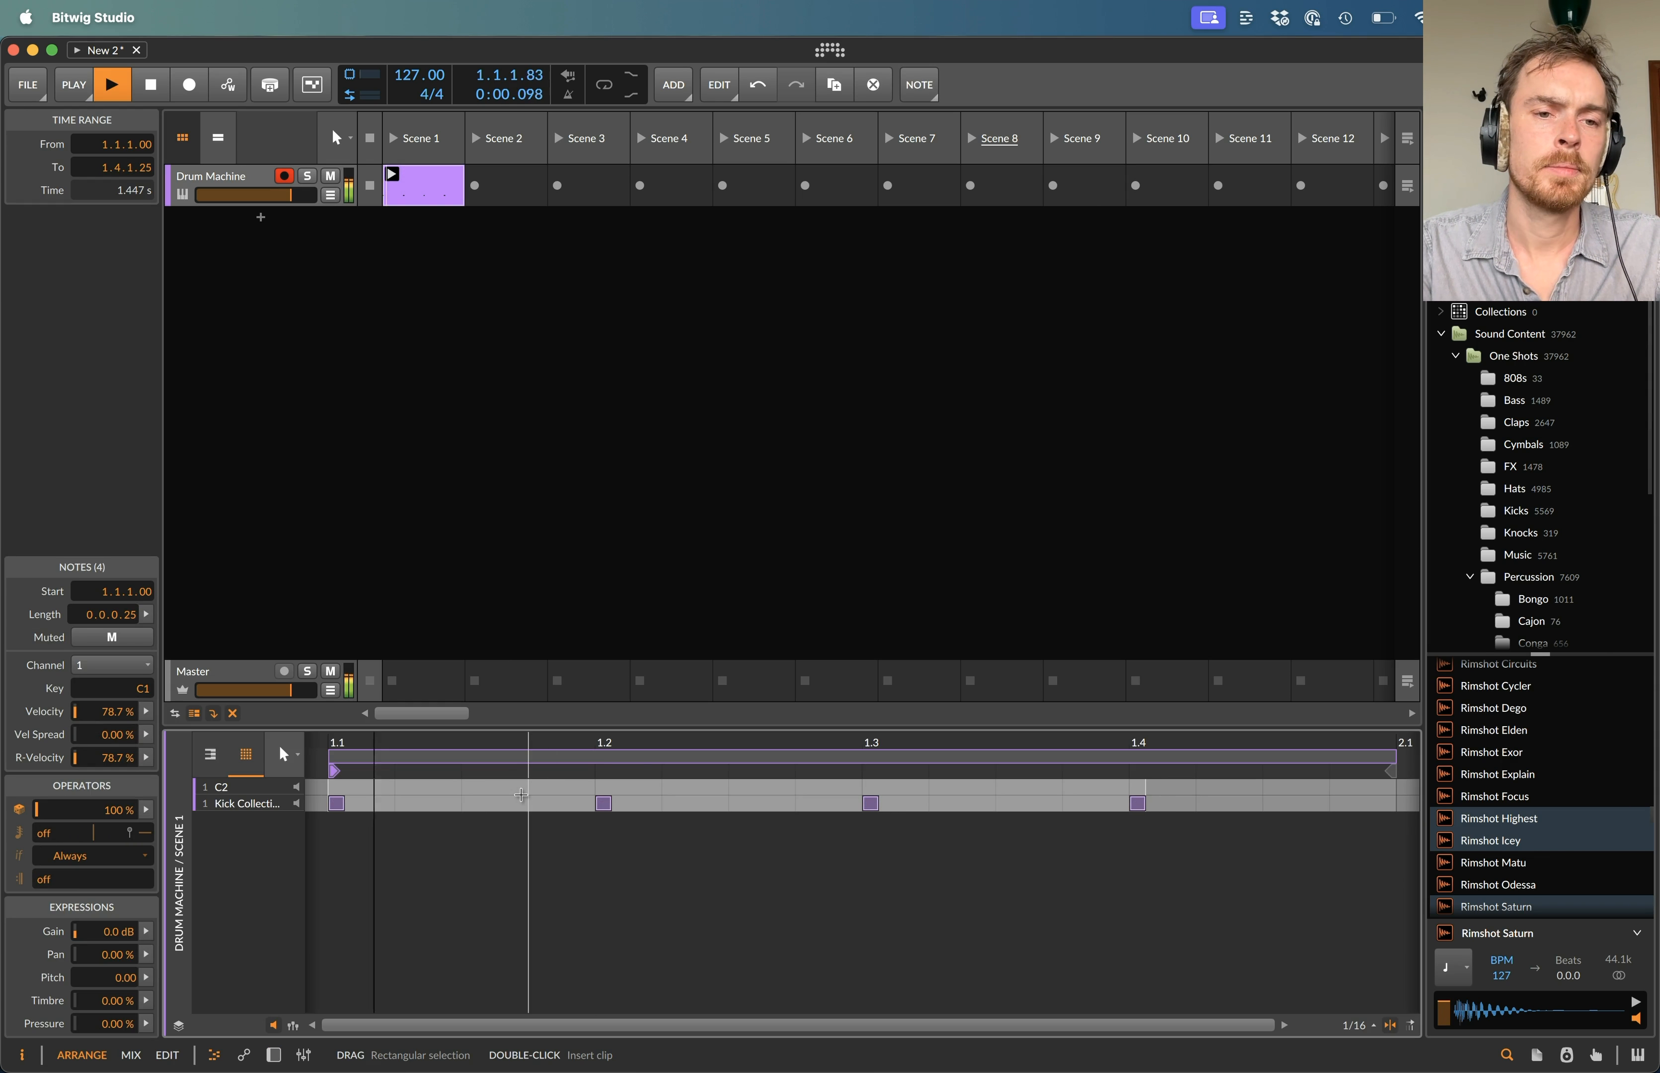
- Lengthen the four kick notes to 0.0.2.00, stop playback and show the track's device chain
{"action": "key", "text": "alt+Right"}
{"action": "key", "text": "alt+Right"}
{"action": "key", "text": "alt+Right"}
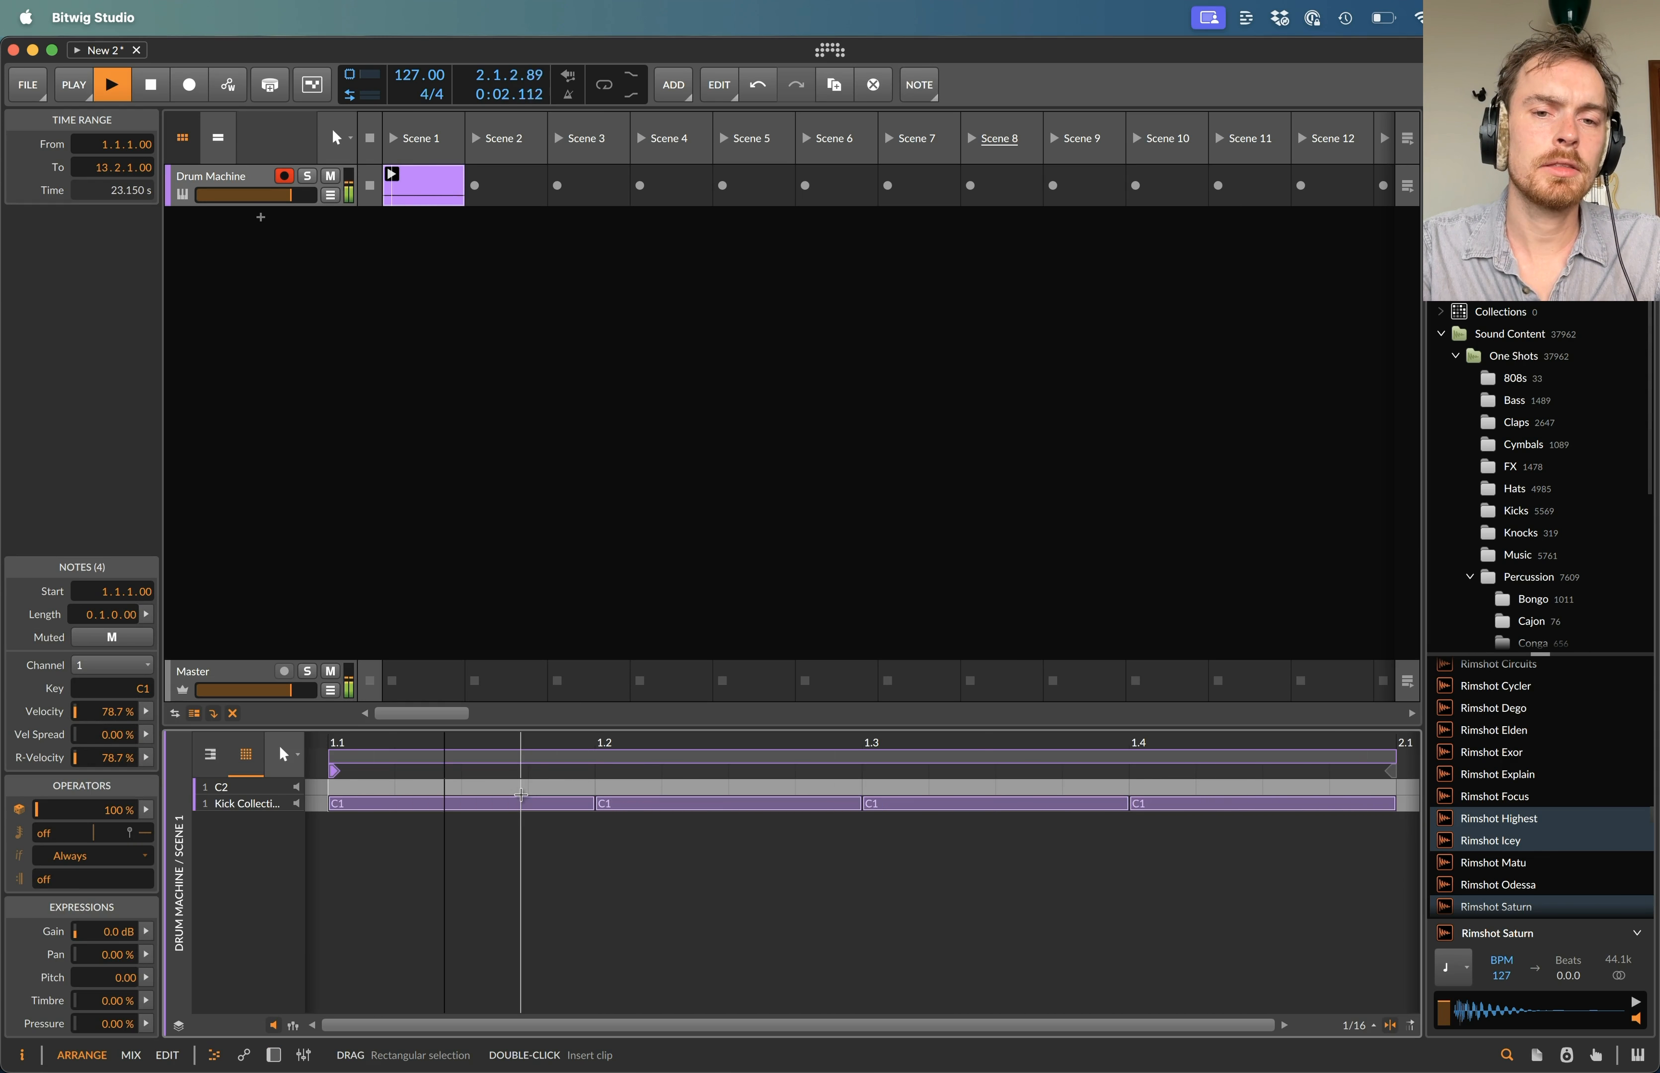
{"action": "key", "text": "space"}
{"action": "key", "text": "d"}
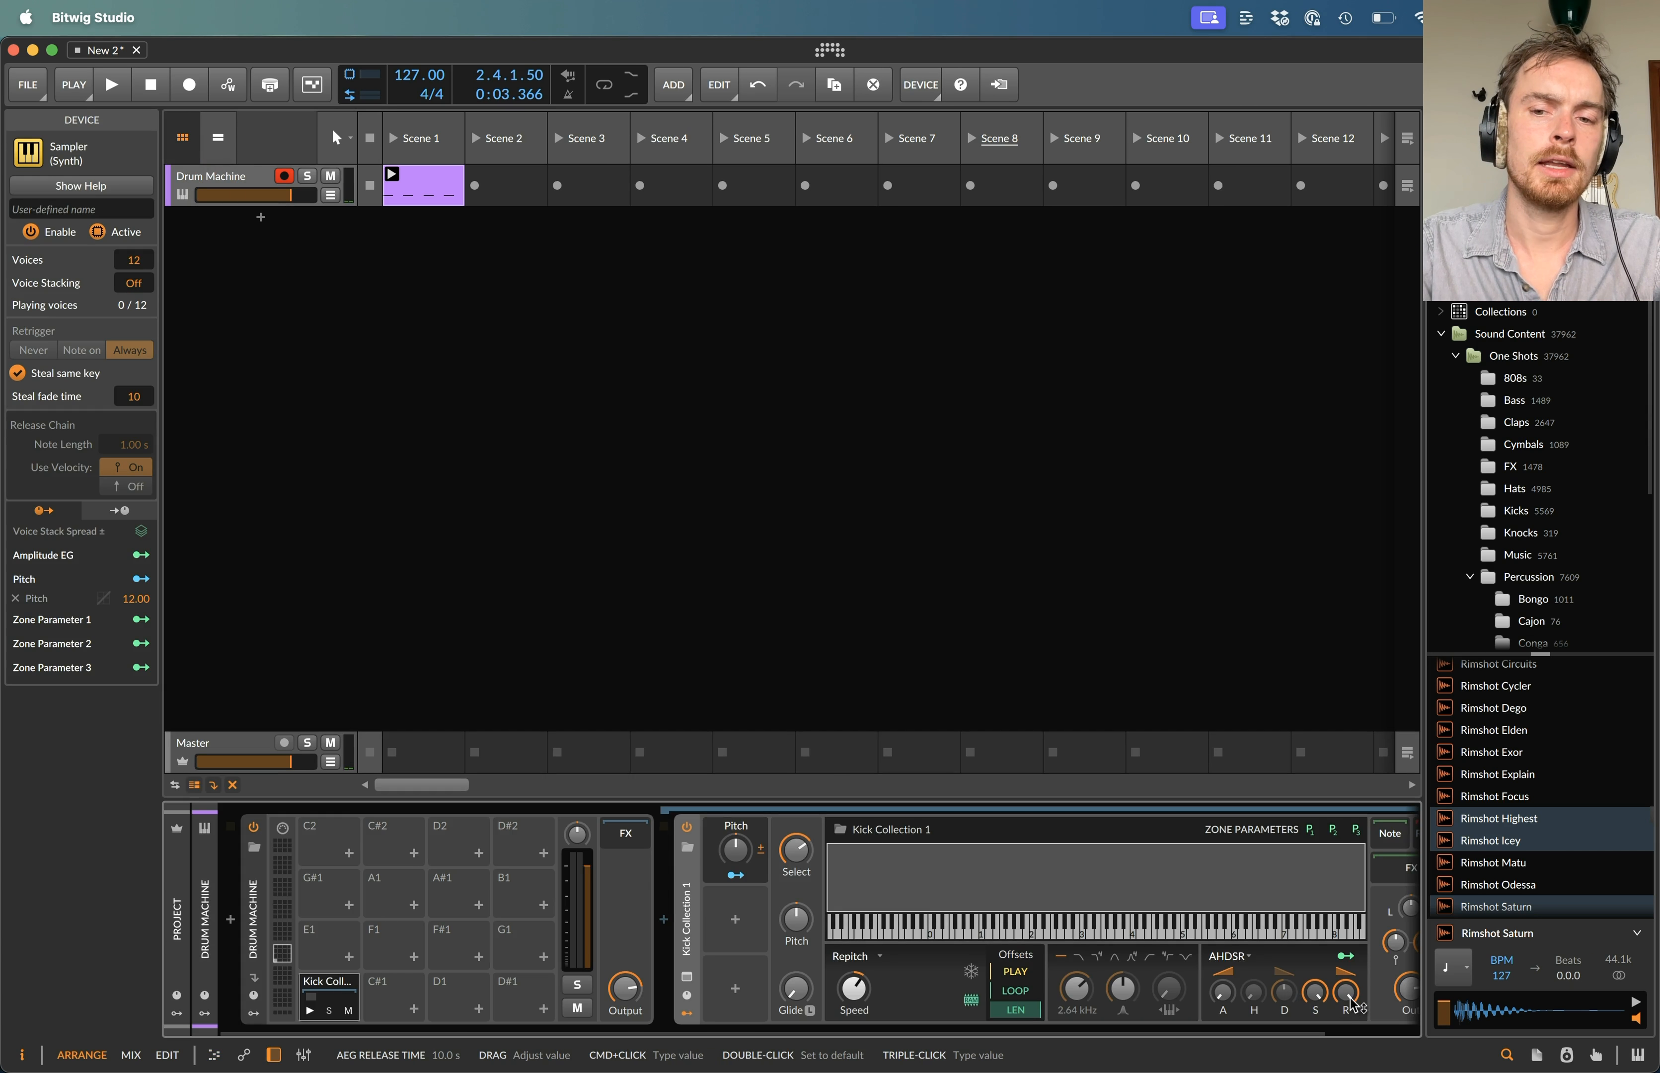
- Play the clip and audition shorter and longer kick notes, restoring their length to 0.0.2.00
{"action": "key", "text": "space"}
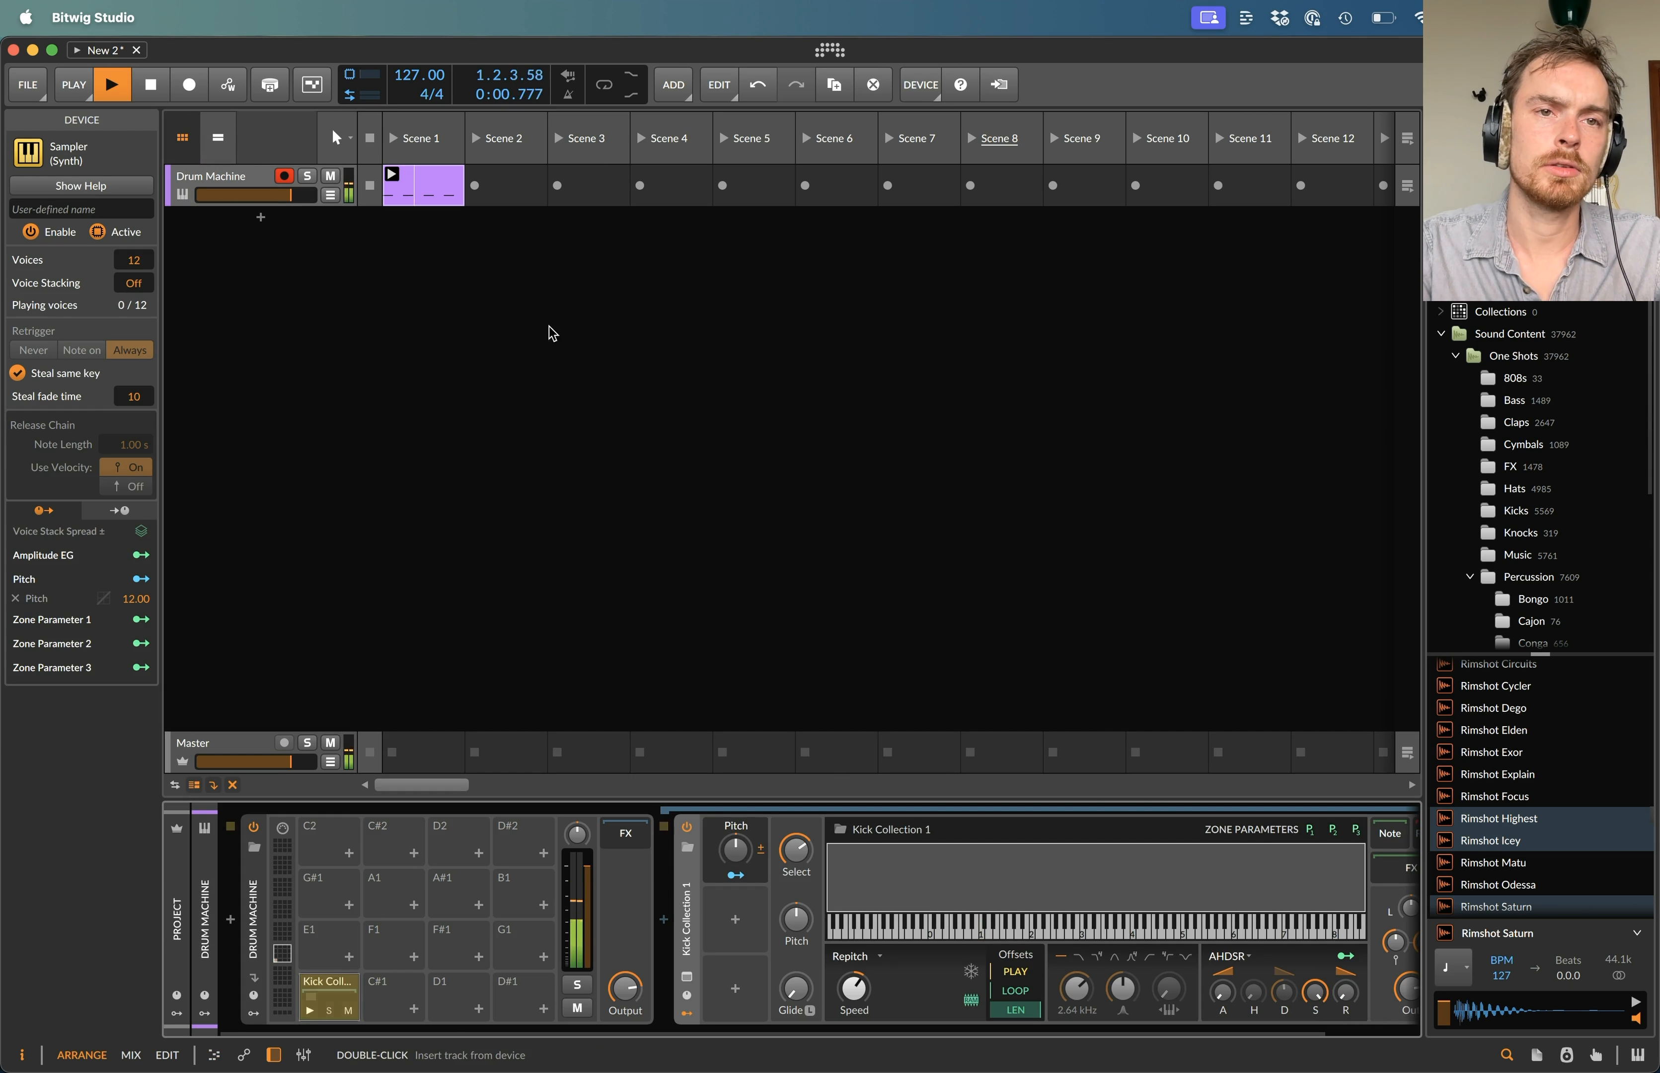
{"action": "double_click", "coordinate": [431, 194]}
{"action": "left_click", "coordinate": [720, 884]}
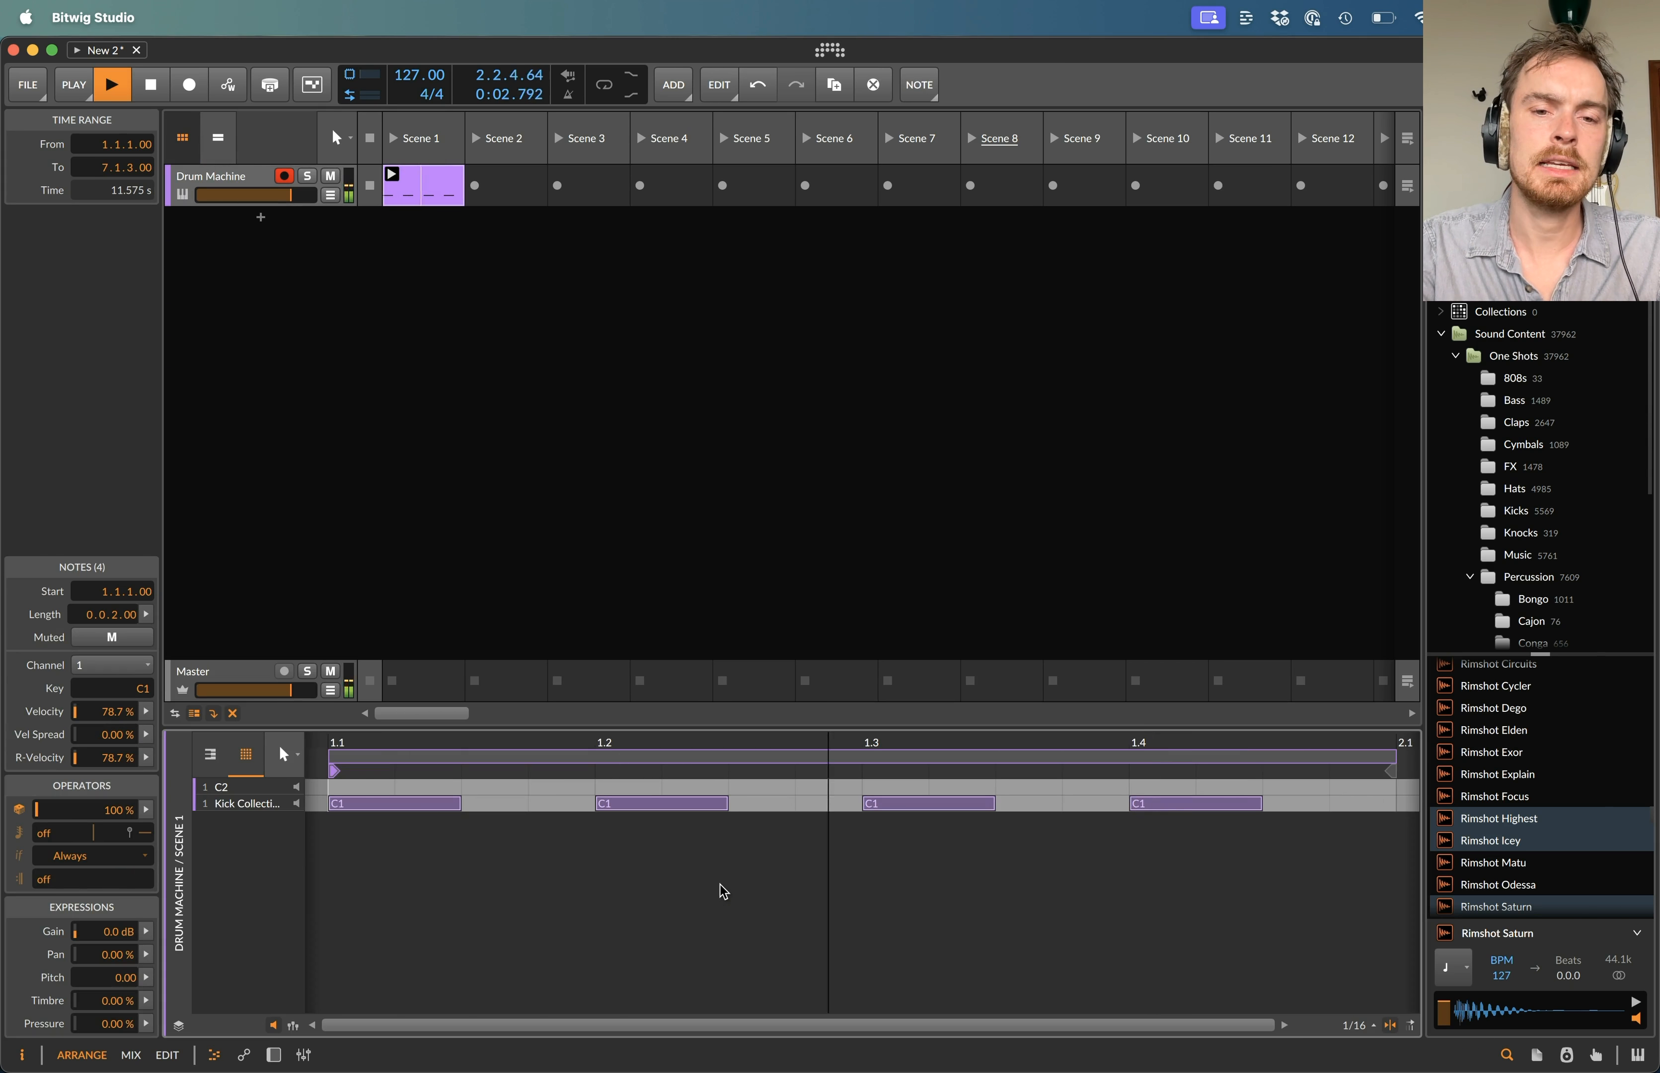
{"action": "key", "text": "alt+Left"}
{"action": "key", "text": "alt+Left"}
{"action": "key", "text": "alt+Left"}
{"action": "key", "text": "alt+Right"}
{"action": "key", "text": "alt+Right"}
{"action": "key", "text": "alt+Right"}
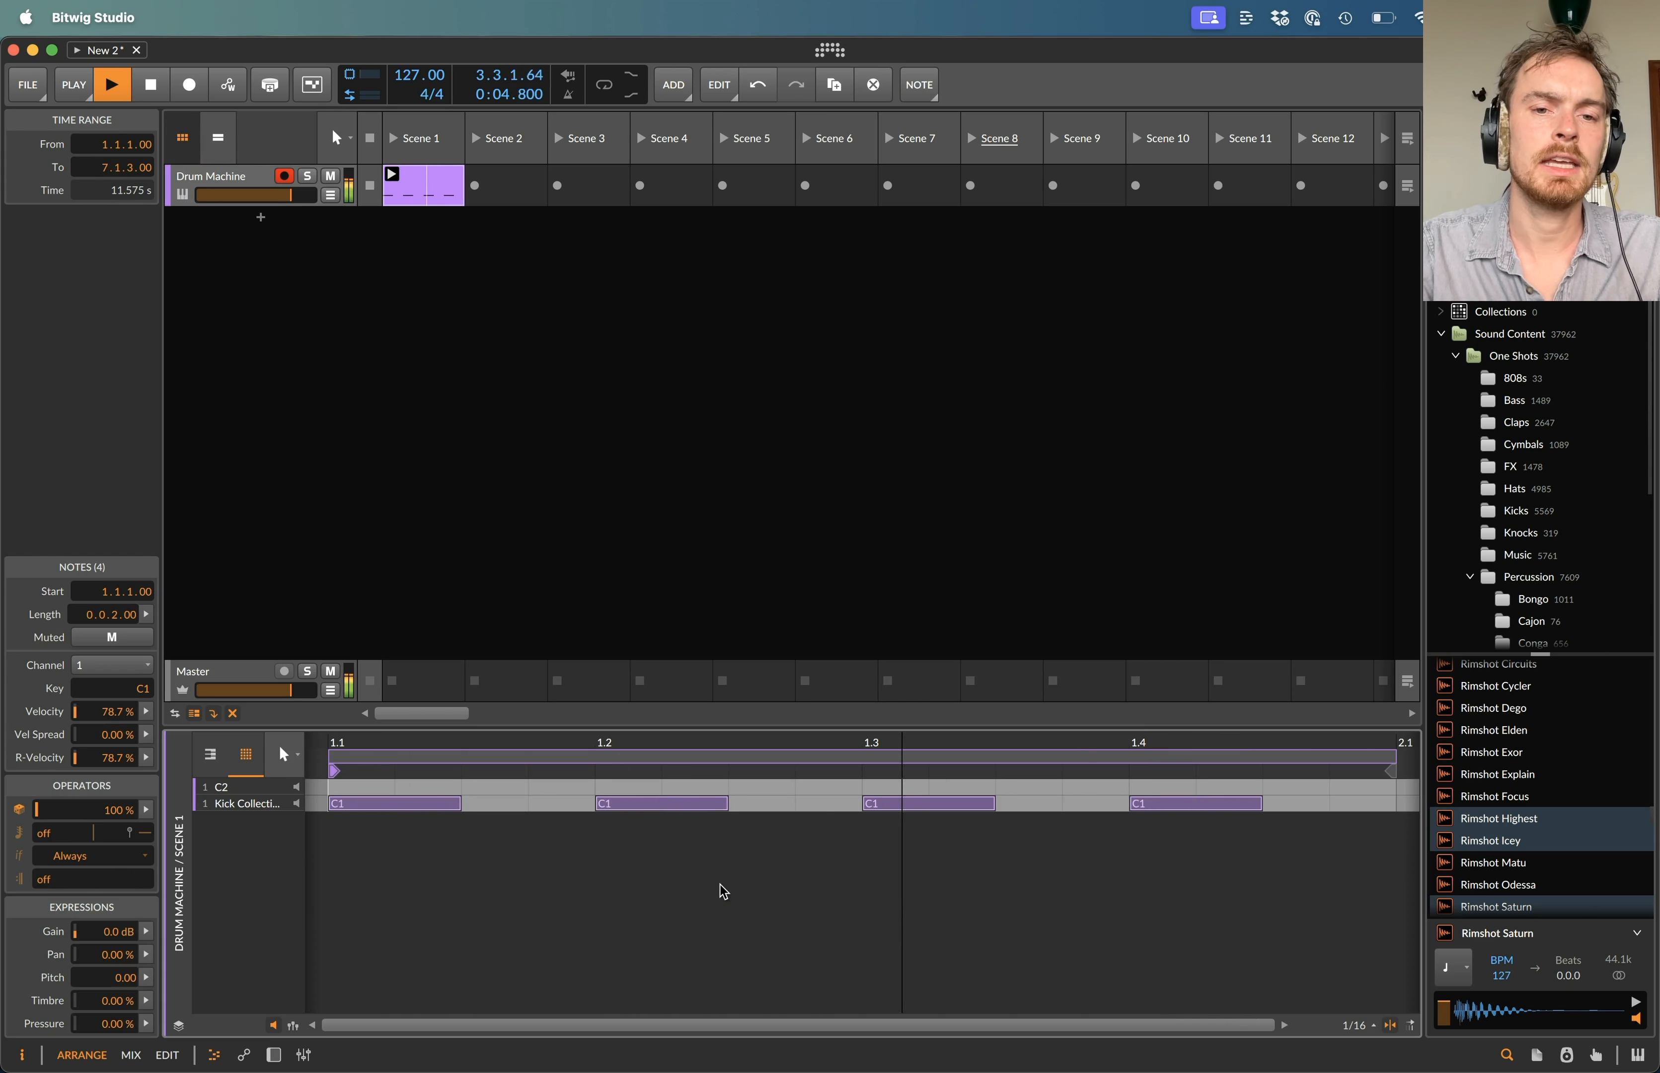
- Return to the device chain, set the Sampler's envelope sustain to 0 % and its decay to about 295 ms
{"action": "double_click", "coordinate": [231, 177]}
{"action": "key", "text": "space"}
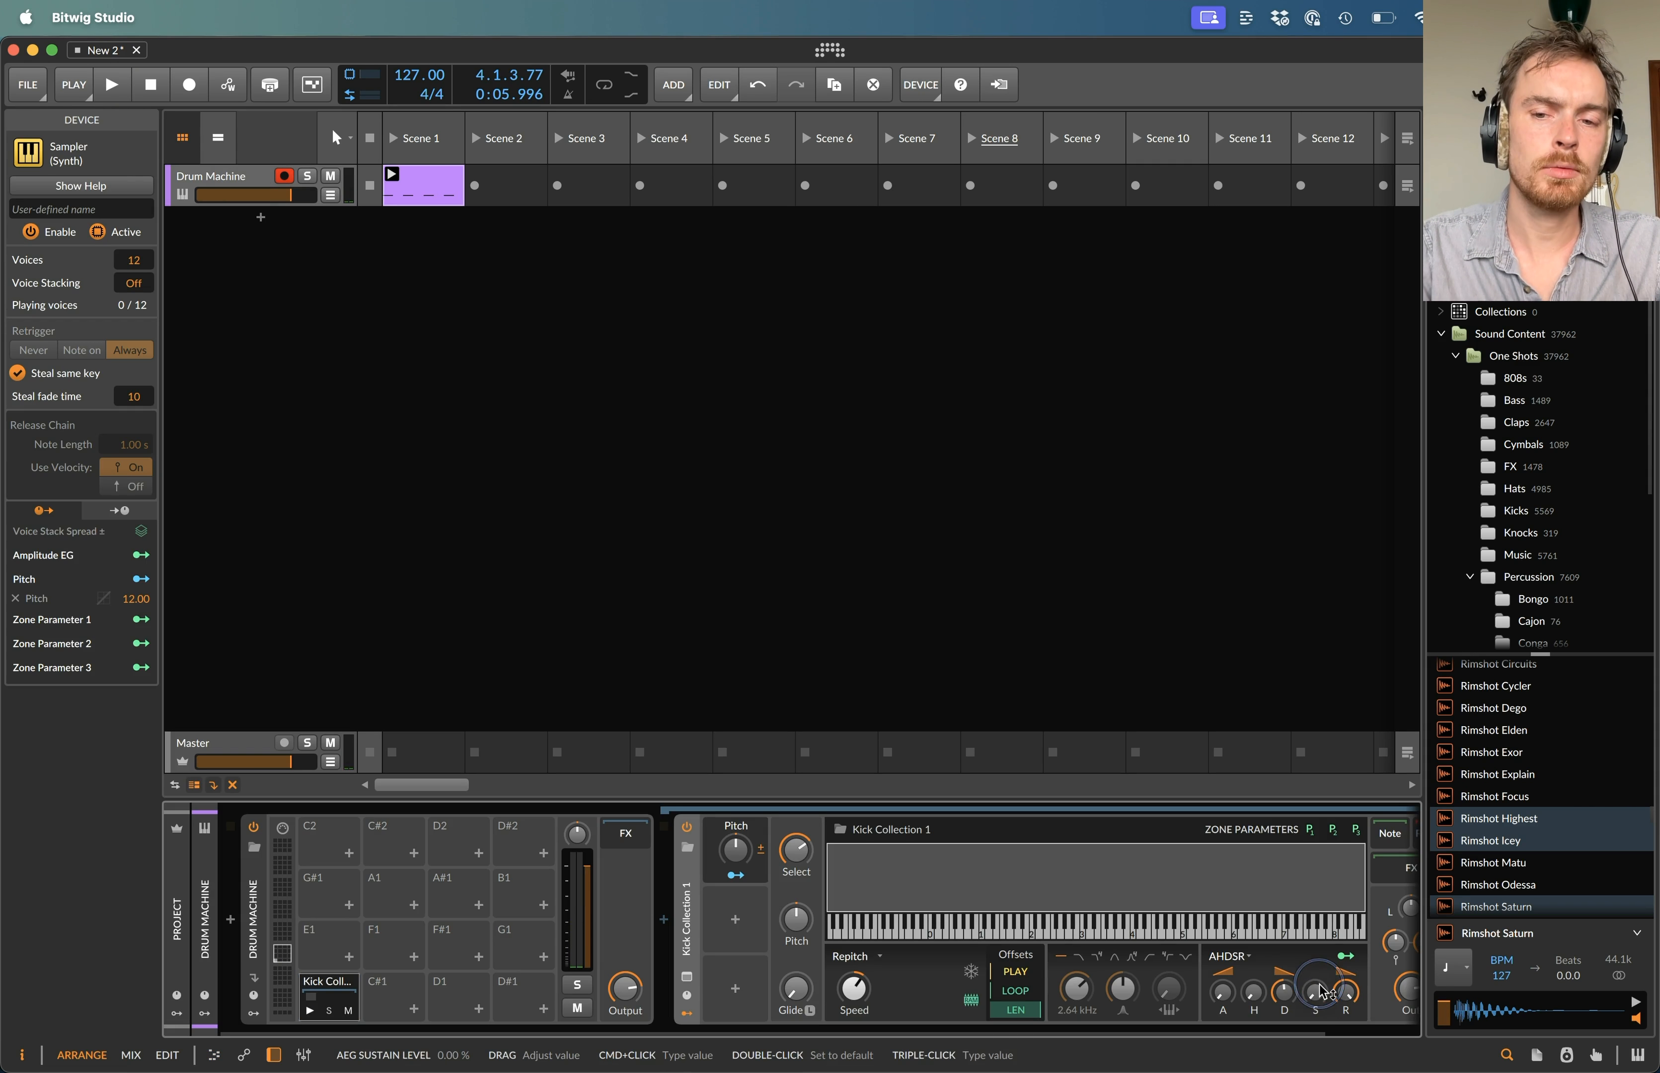
{"action": "key", "text": "space"}
{"action": "mouse_move", "coordinate": [1289, 1002]}
{"action": "left_mouse_down"}
{"action": "mouse_move", "coordinate": [1289, 1060]}
{"action": "mouse_move", "coordinate": [1293, 1009]}
{"action": "left_mouse_up"}
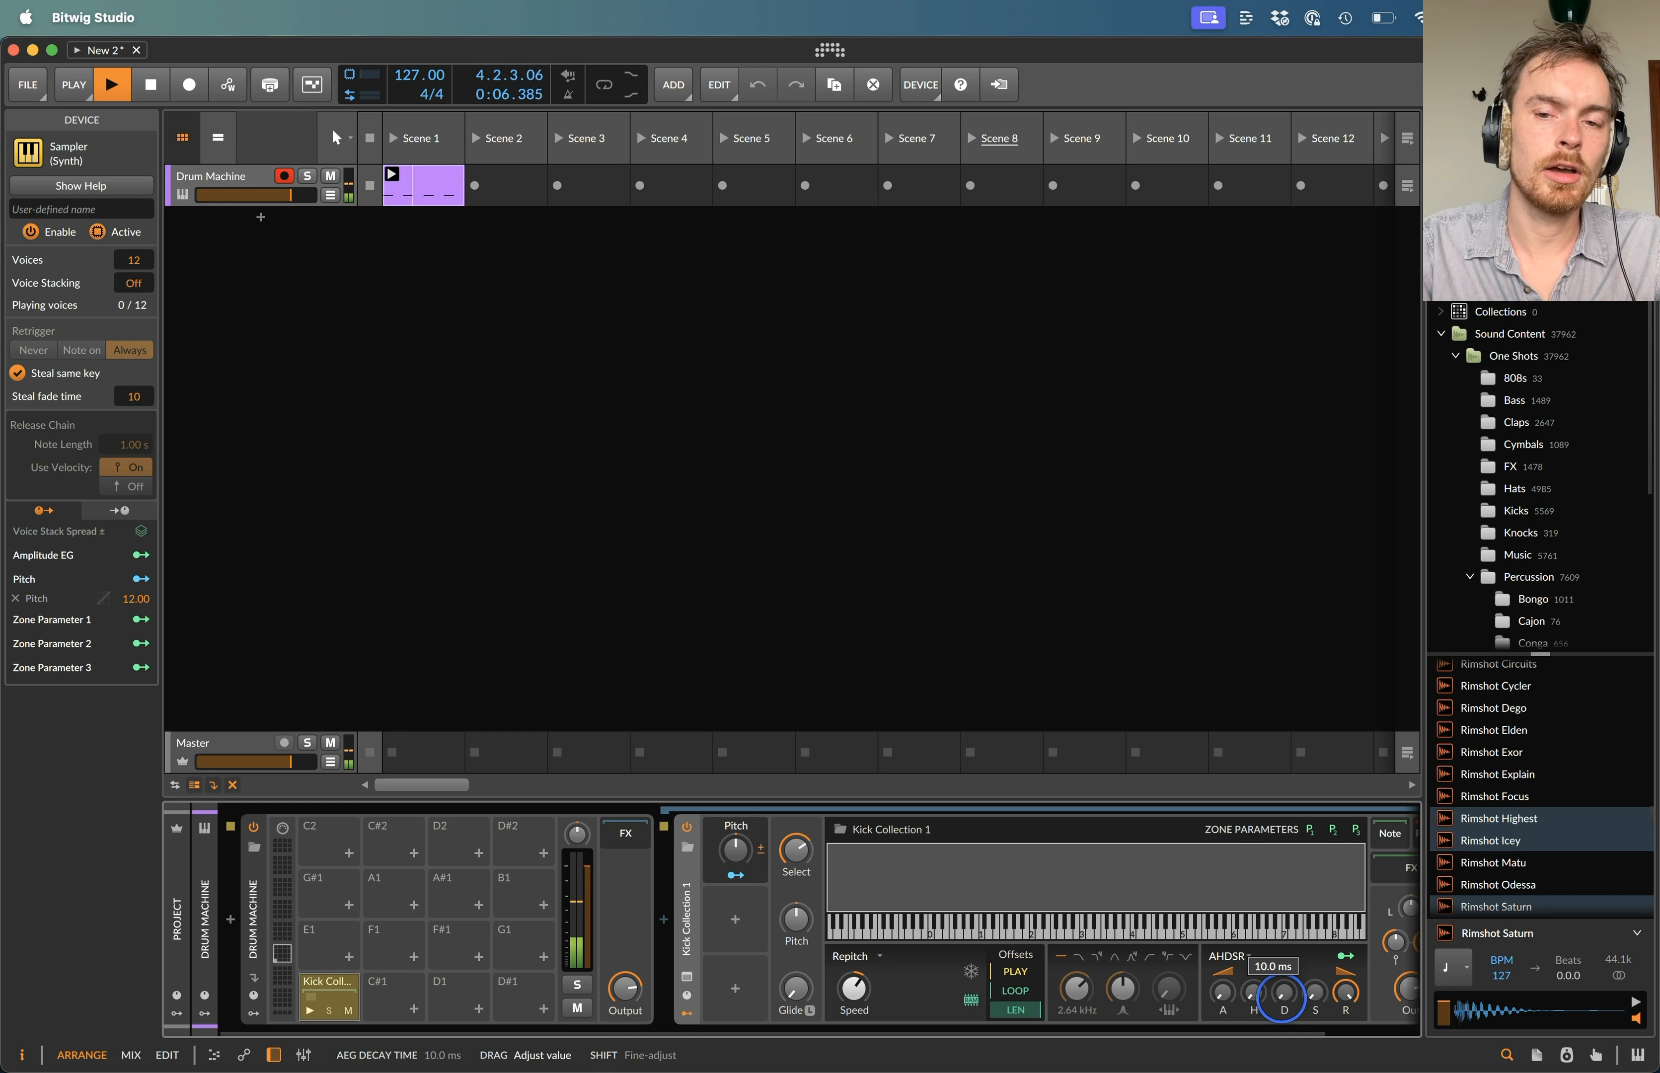
{"action": "key", "text": "space"}
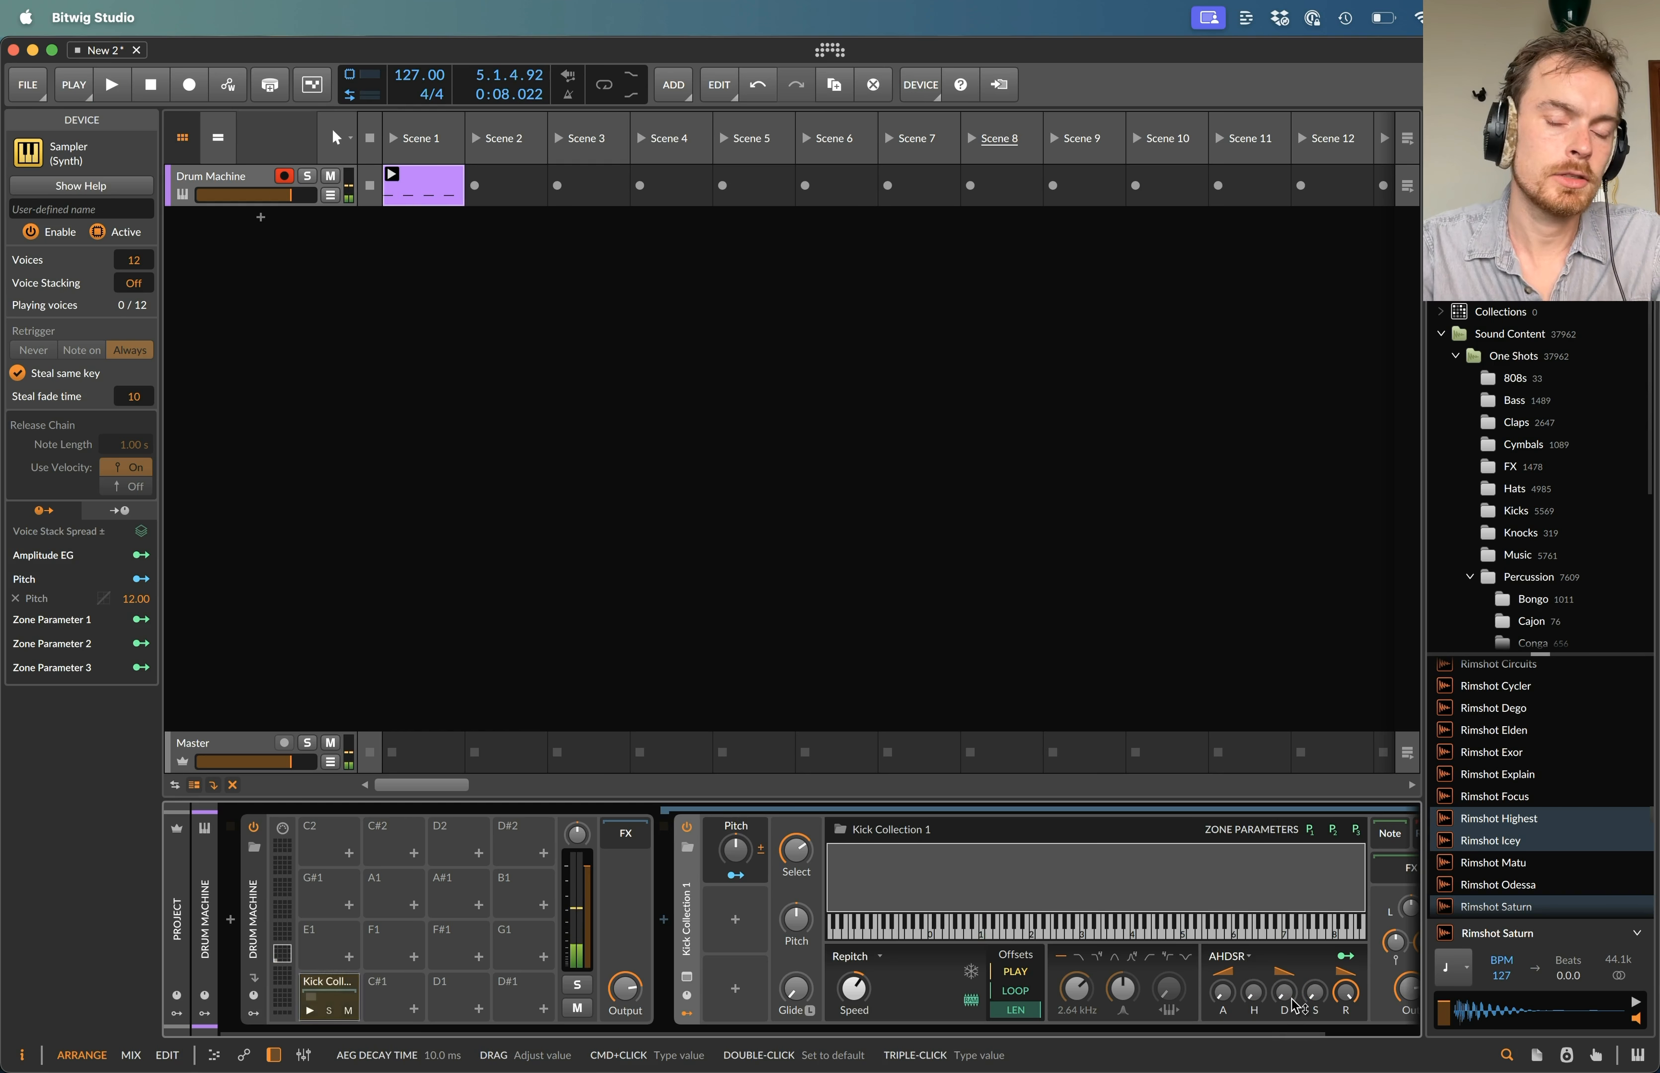
{"action": "left_click_drag", "start_coordinate": [1294, 1005], "coordinate": [1293, 1005]}
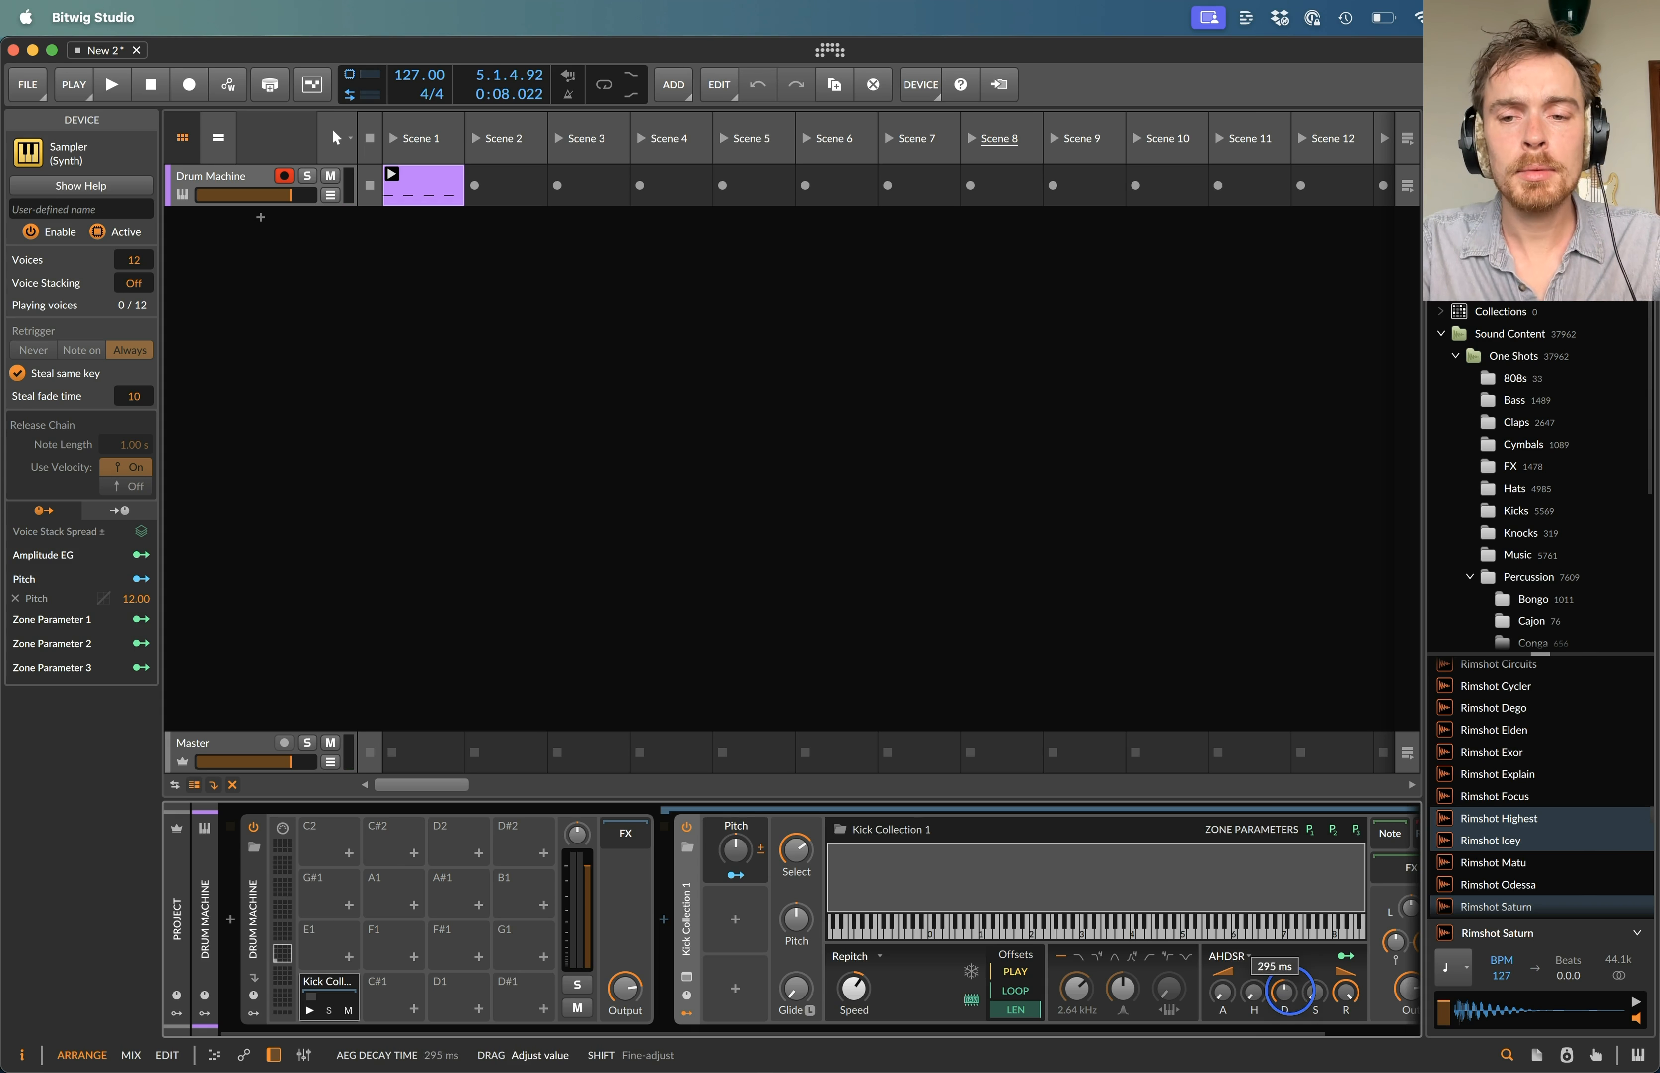
- Audition longer envelope decay times up to 2.88 s during playback and settle on about 1.60 s
{"action": "key", "text": "space"}
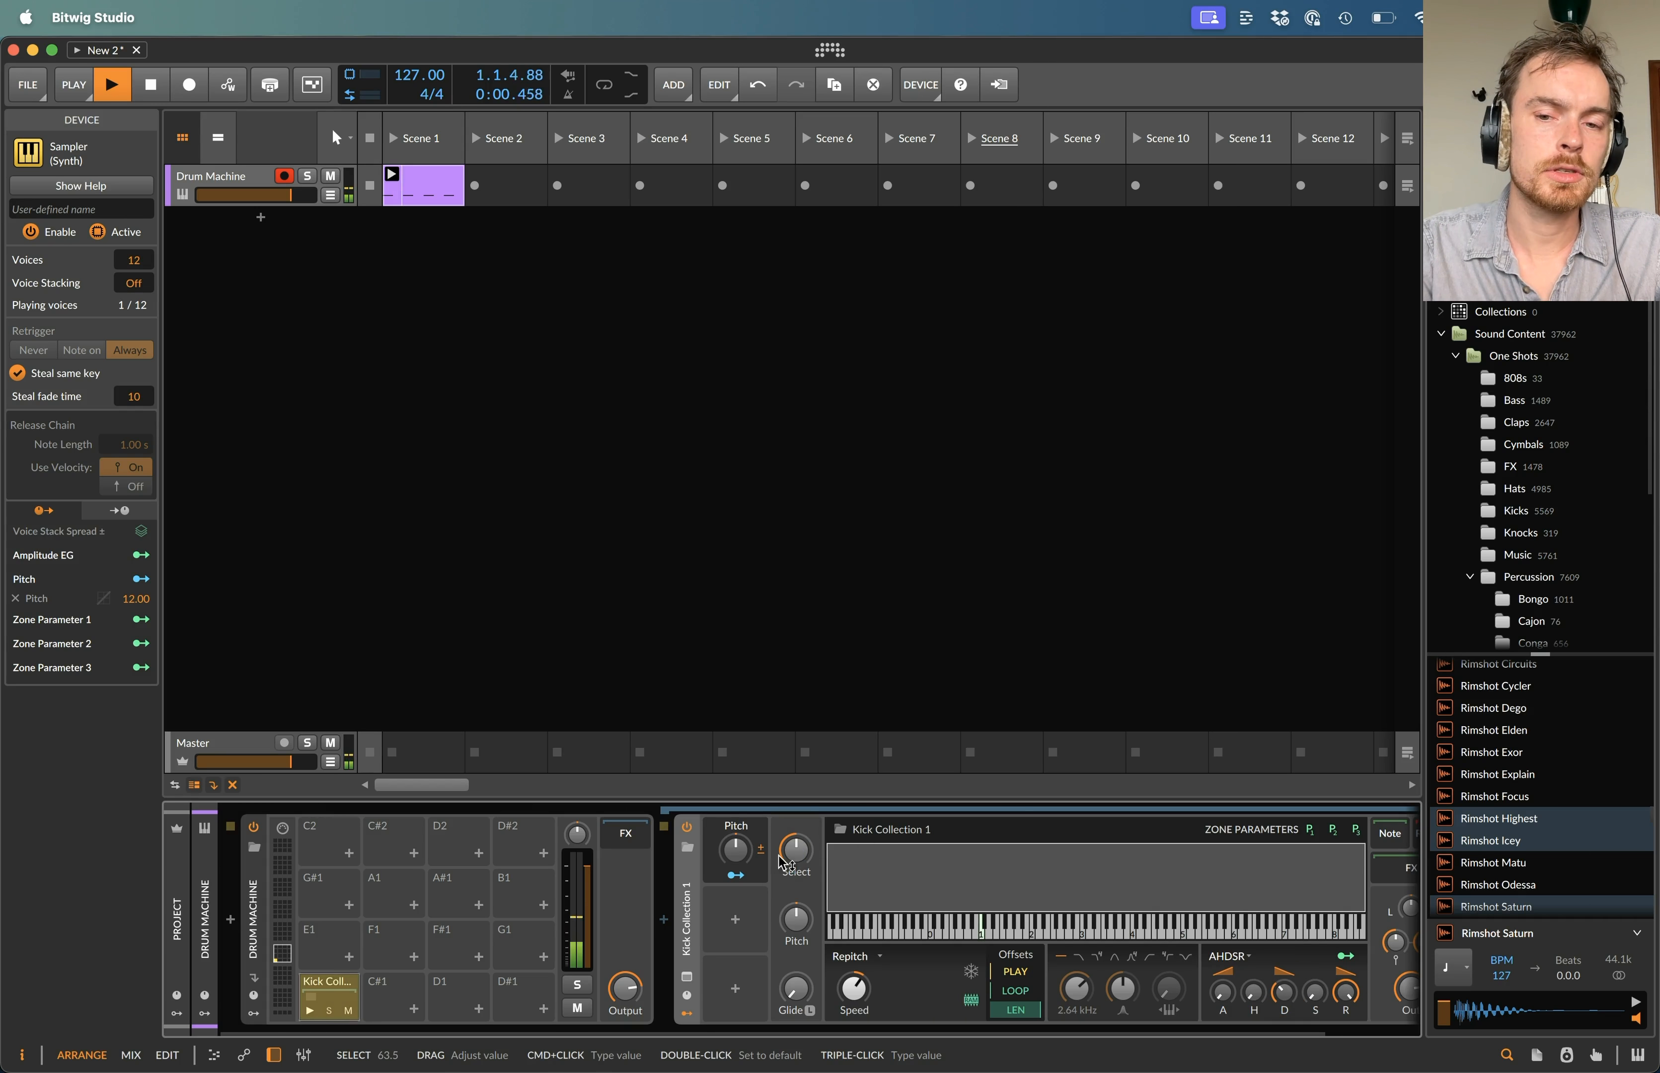
{"action": "mouse_move", "coordinate": [1286, 992]}
{"action": "left_mouse_down"}
{"action": "mouse_move", "coordinate": [1286, 963]}
{"action": "mouse_move", "coordinate": [1285, 989]}
{"action": "left_mouse_up"}
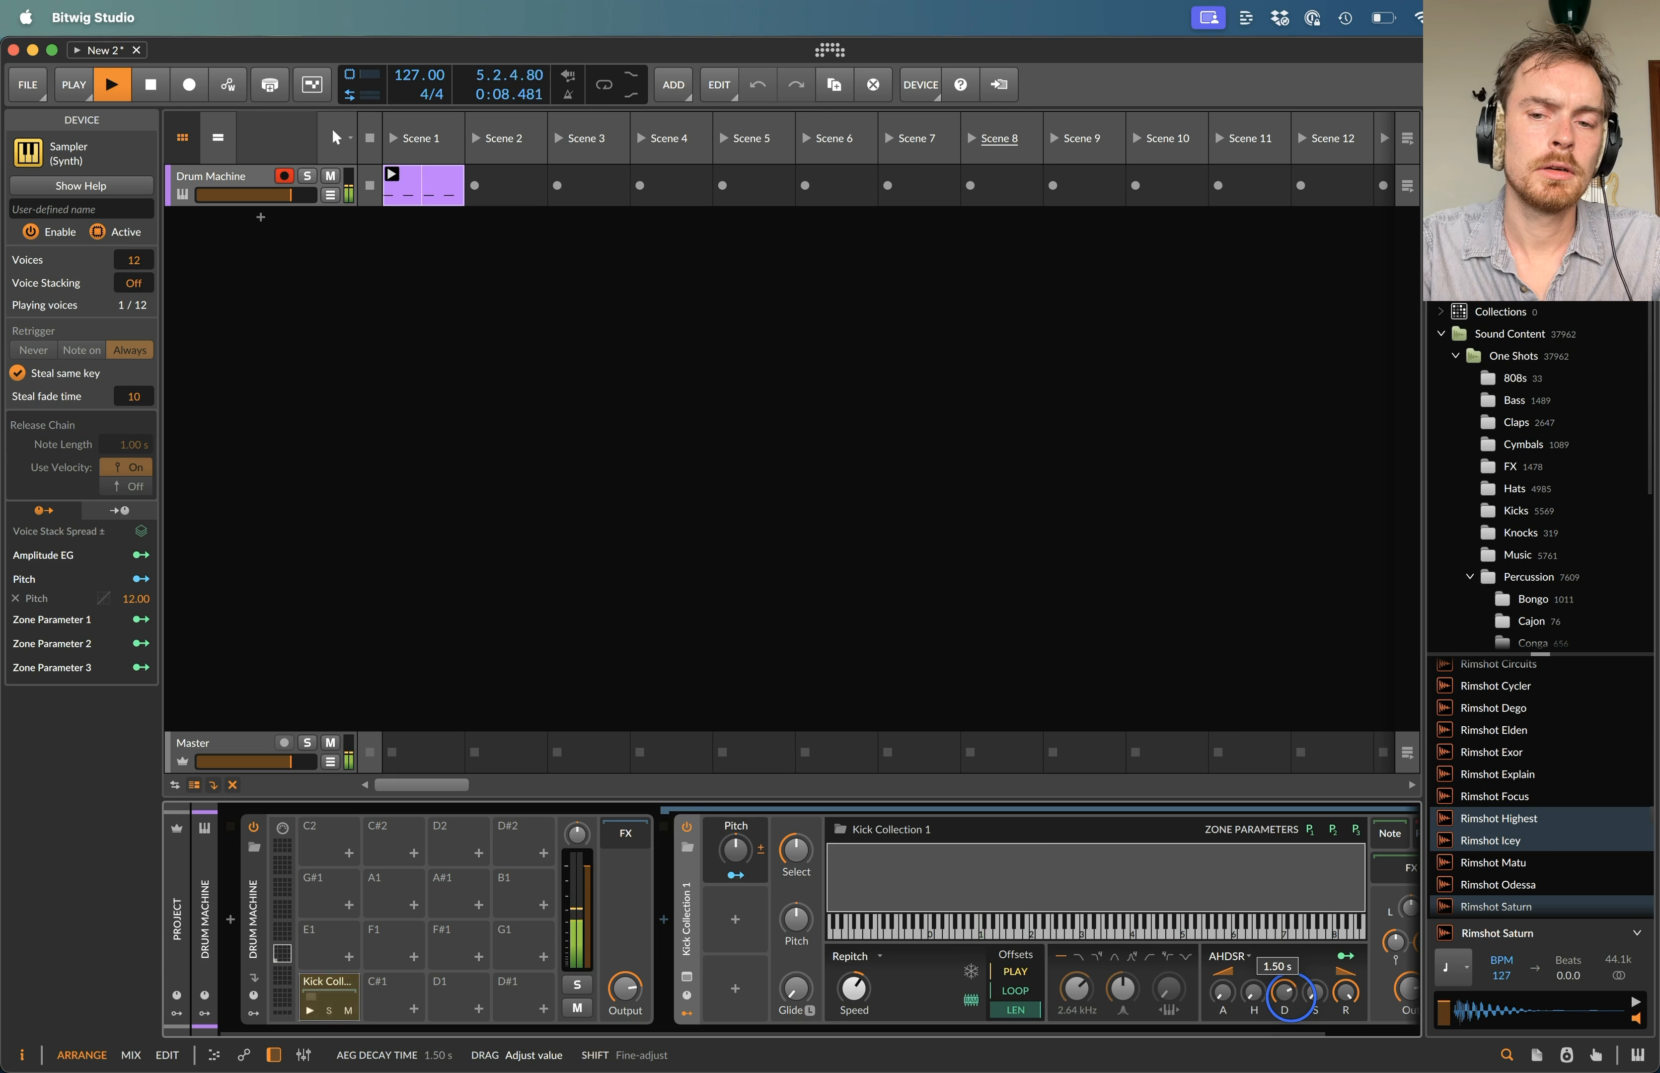
{"action": "left_click_drag", "start_coordinate": [1286, 992], "coordinate": [1285, 989]}
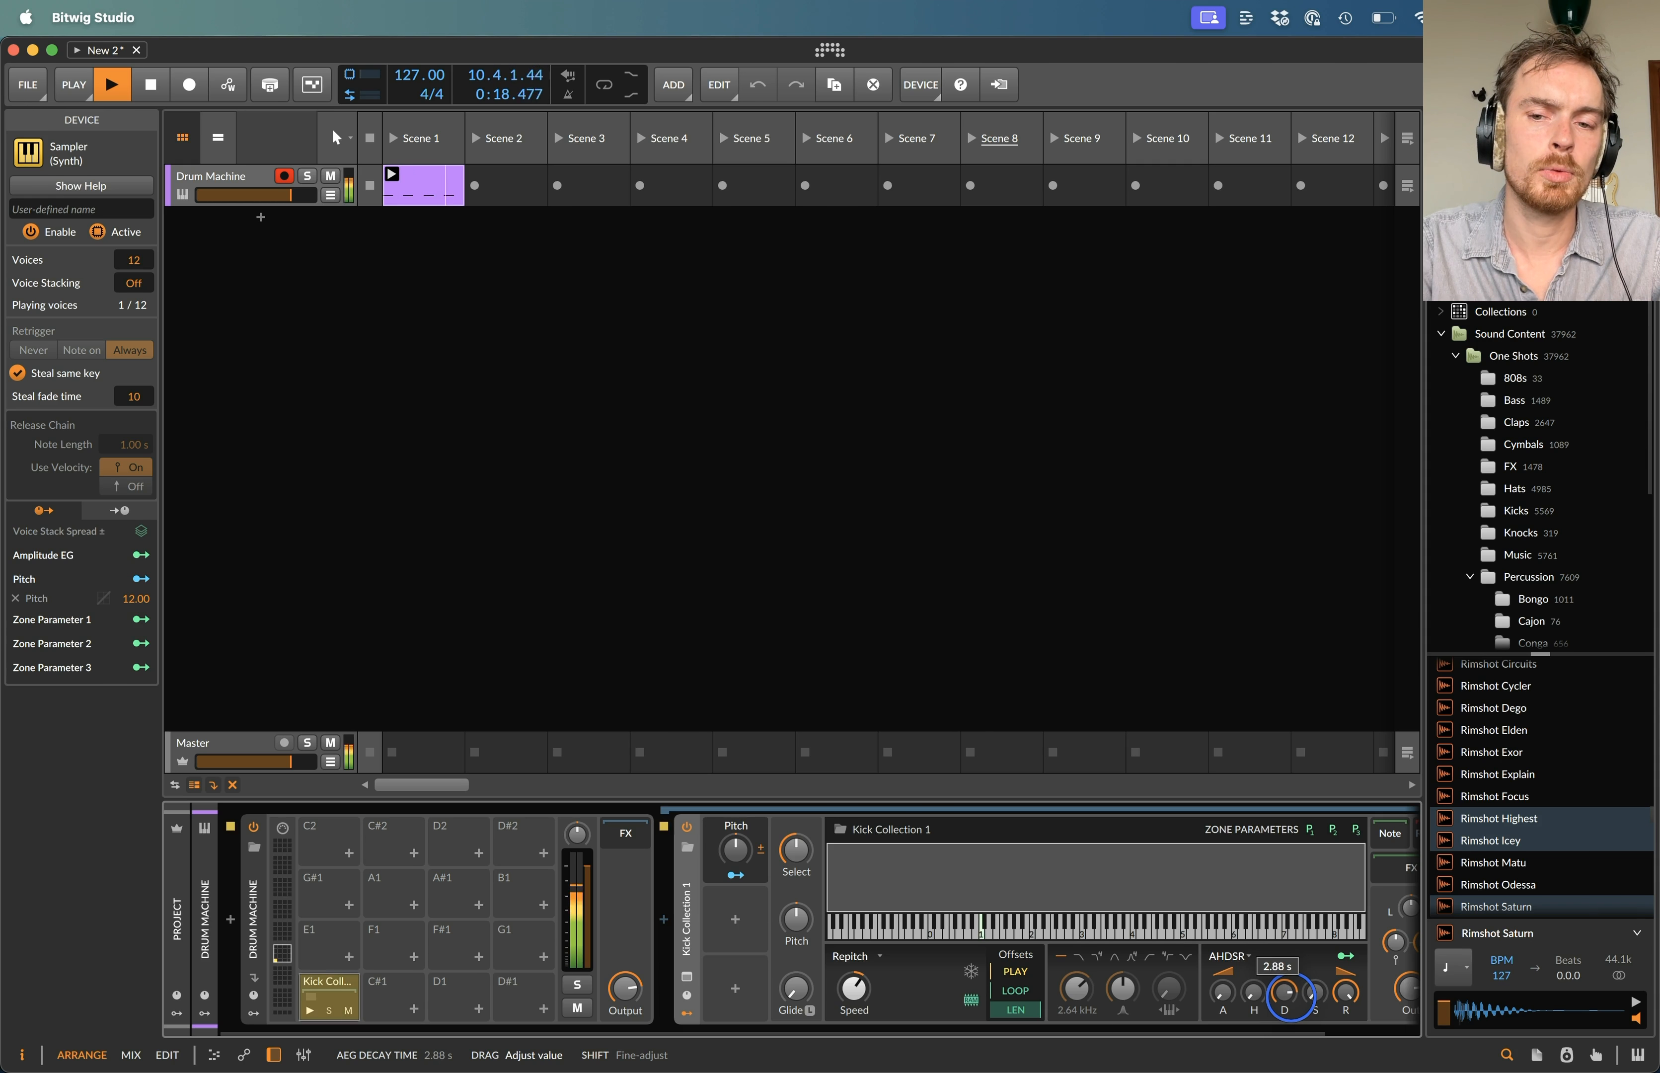
{"action": "left_click_drag", "start_coordinate": [1290, 997], "coordinate": [1294, 1008]}
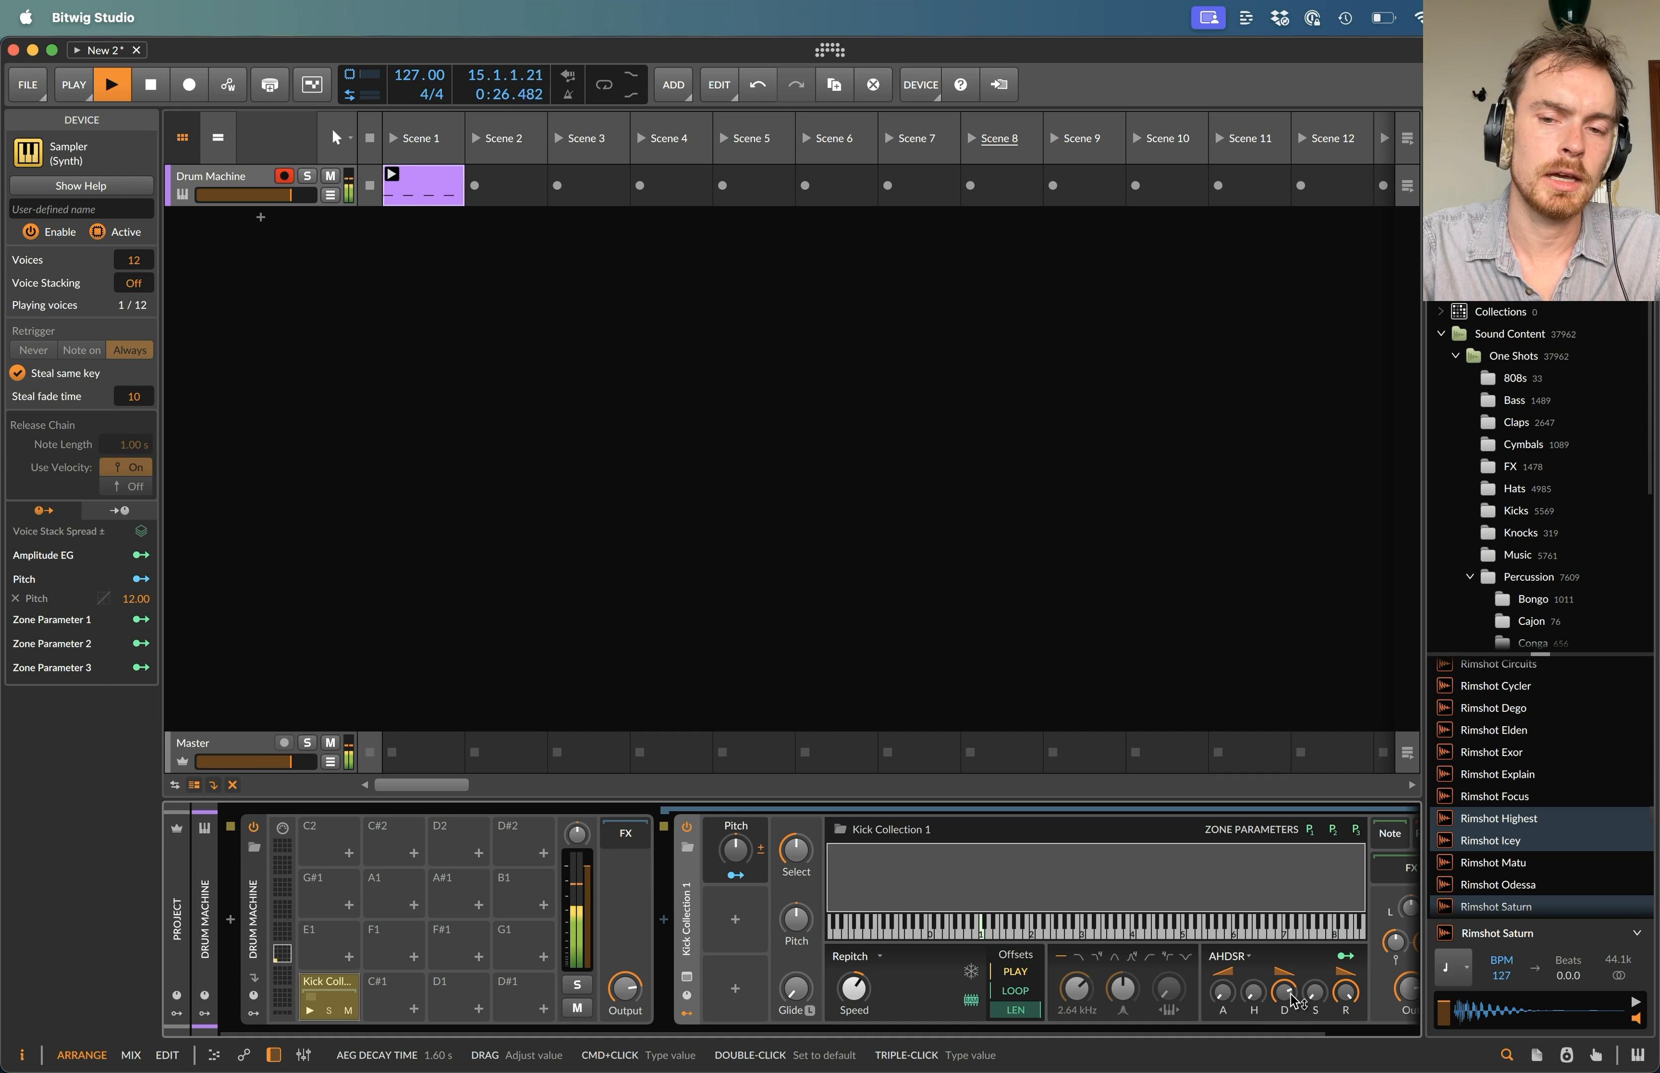
{"action": "key", "text": "space"}
- Shorten the kick envelope's decay to about 77 ms while auditioning the pattern
{"action": "left_click_drag", "start_coordinate": [1294, 1002], "coordinate": [1294, 1028]}
{"action": "key", "text": "space"}
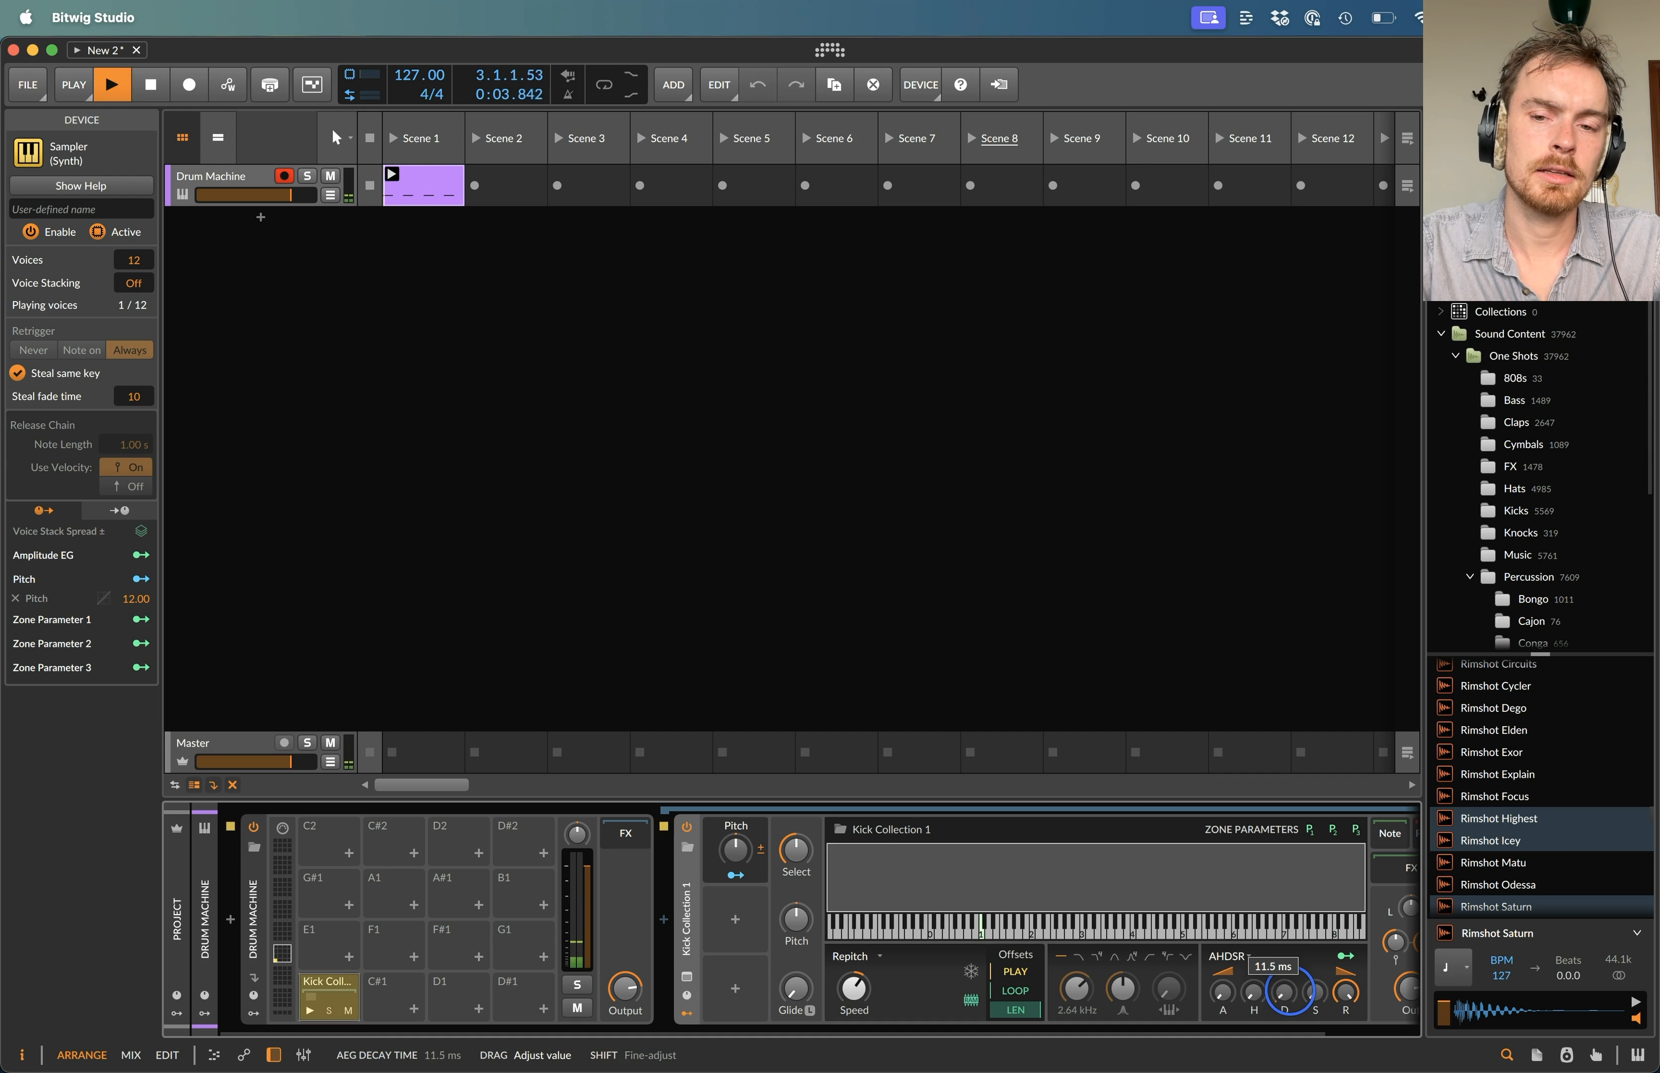
{"action": "left_click_drag", "start_coordinate": [1294, 1028], "coordinate": [1296, 1003]}
{"action": "left_click_drag", "start_coordinate": [1284, 990], "coordinate": [1283, 976]}
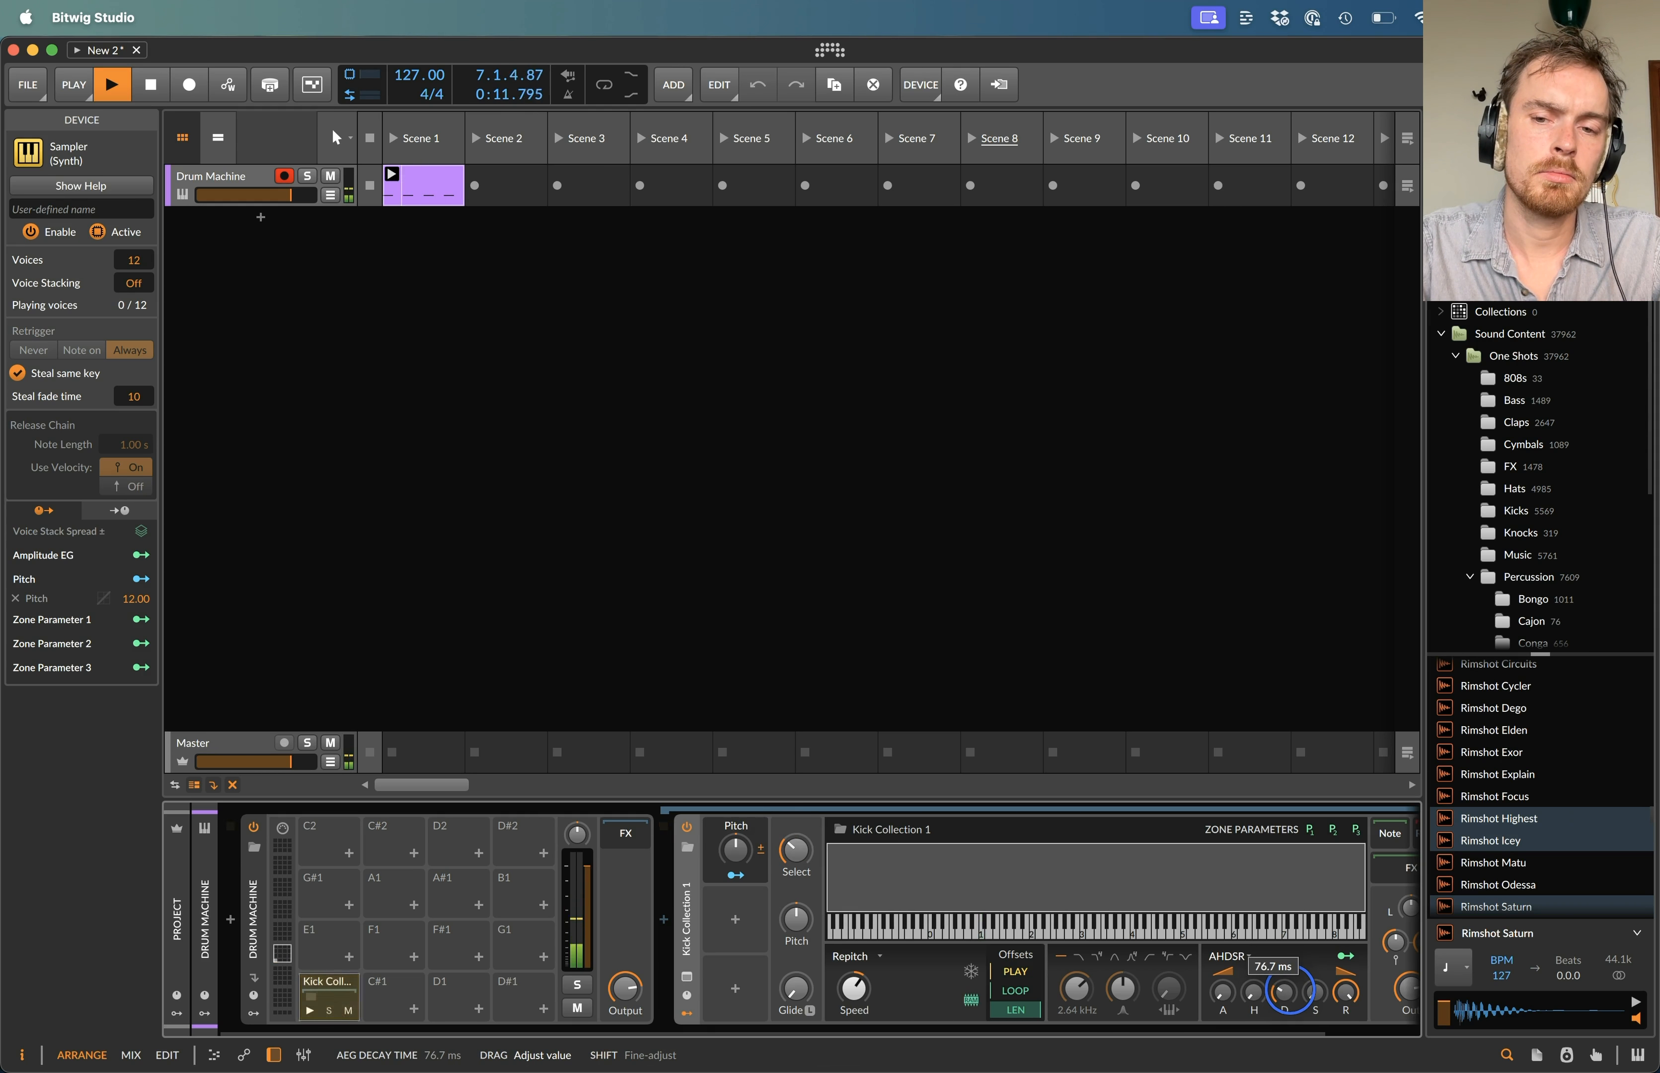
{"action": "left_click_drag", "start_coordinate": [1292, 992], "coordinate": [1292, 992]}
- Add a second Macro modulator to the kick Sampler in the slot beneath the Pitch macro
{"action": "left_click", "coordinate": [748, 926]}
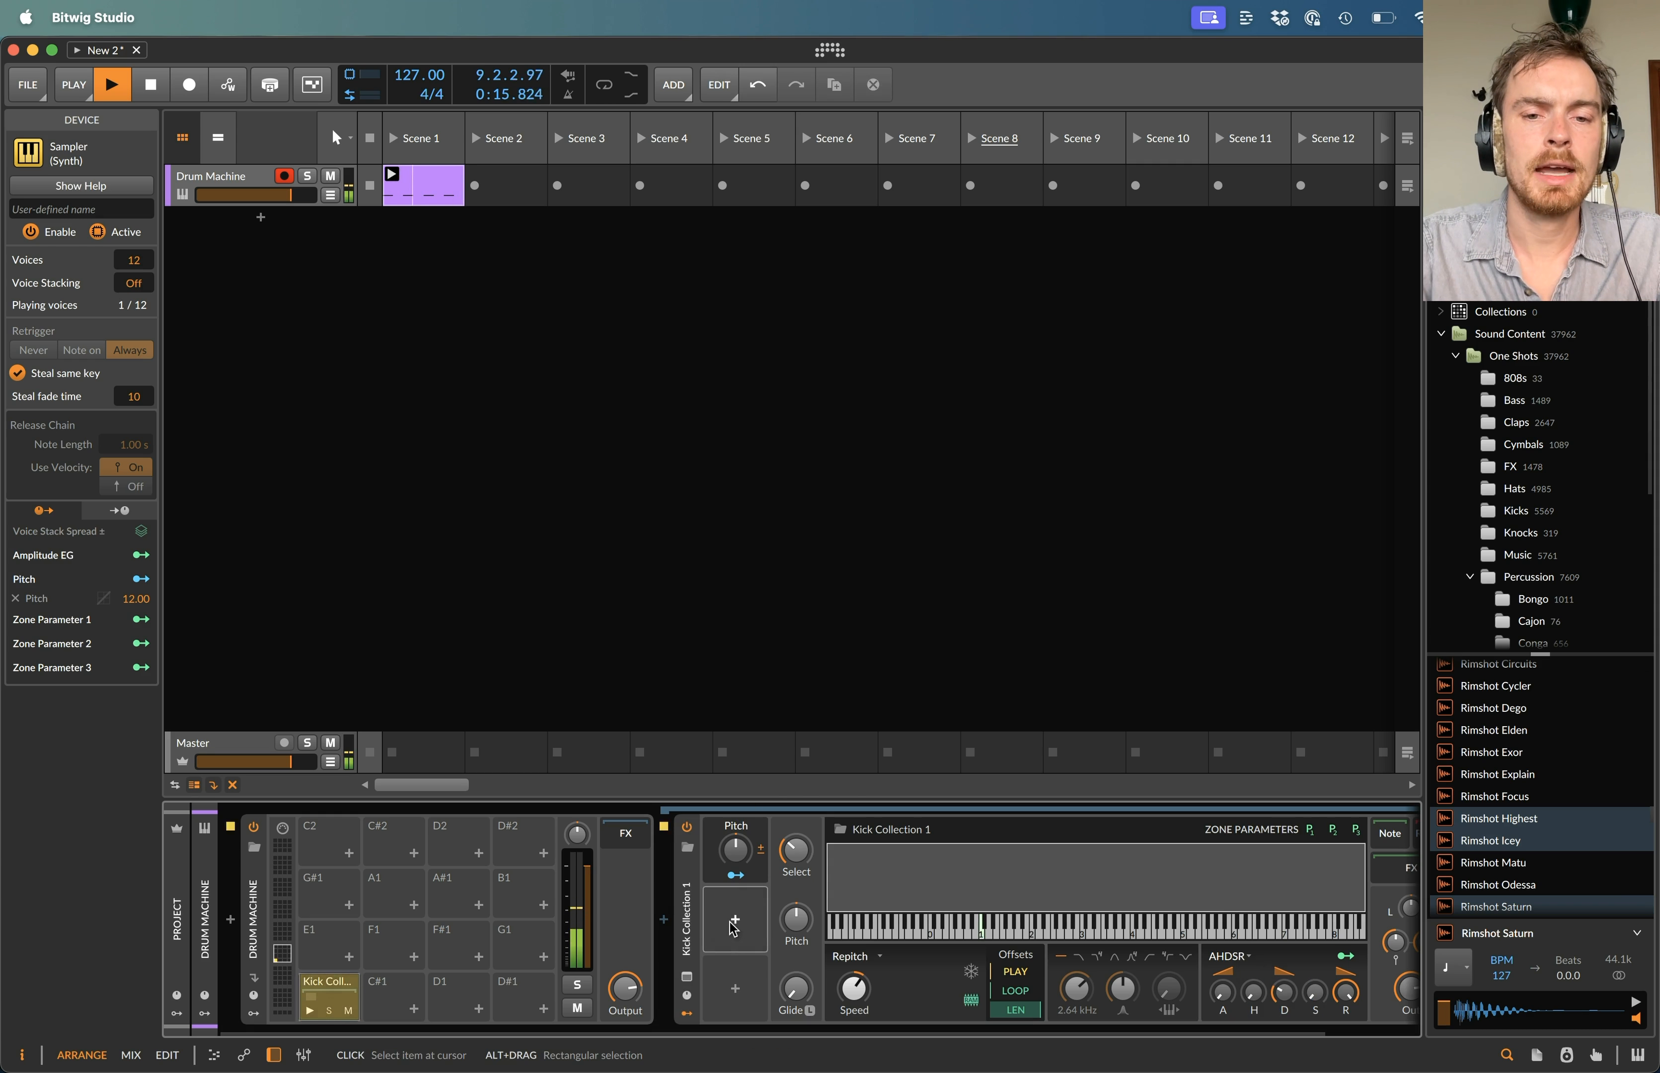
{"action": "type", "text": "mac"}
{"action": "key", "text": "Down"}
{"action": "key", "text": "Return"}
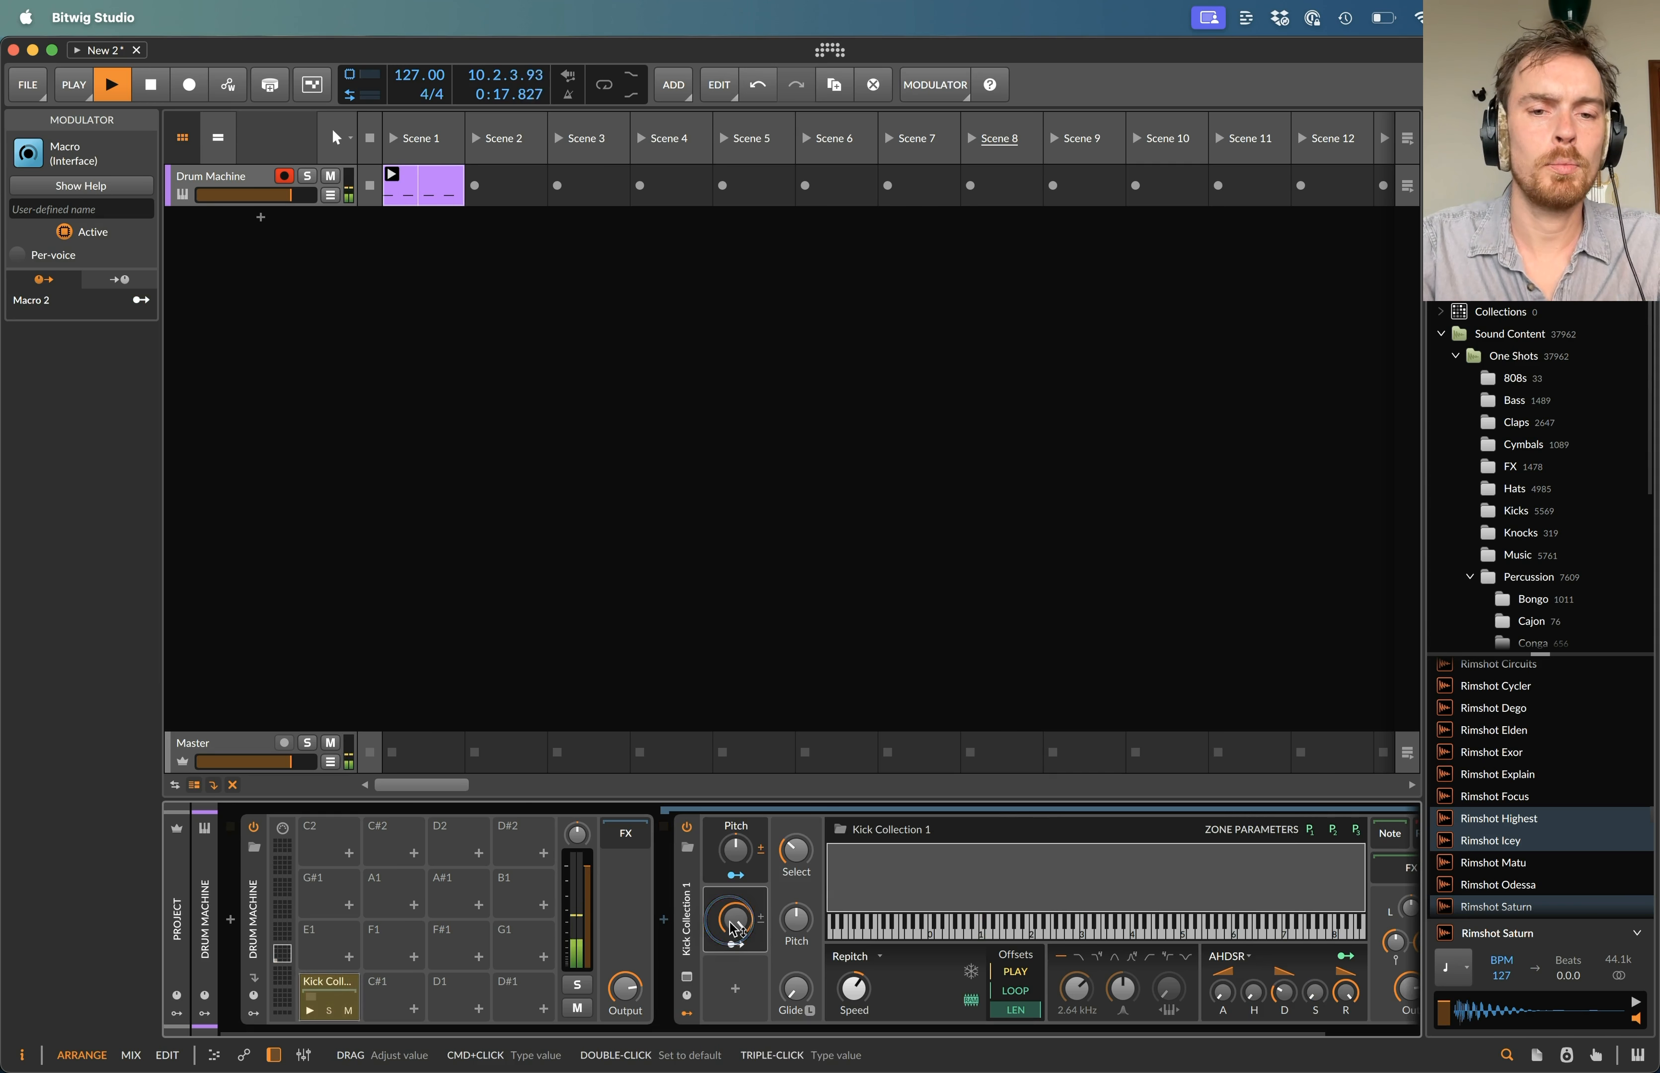
- Map the second Macro to the envelope's Decay with an amount of ×21.63 and audition it up to 100 %
{"action": "left_click", "coordinate": [748, 937]}
{"action": "left_click_drag", "start_coordinate": [1283, 994], "coordinate": [1283, 902]}
{"action": "key", "text": "Escape"}
{"action": "left_click_drag", "start_coordinate": [736, 920], "coordinate": [736, 919]}
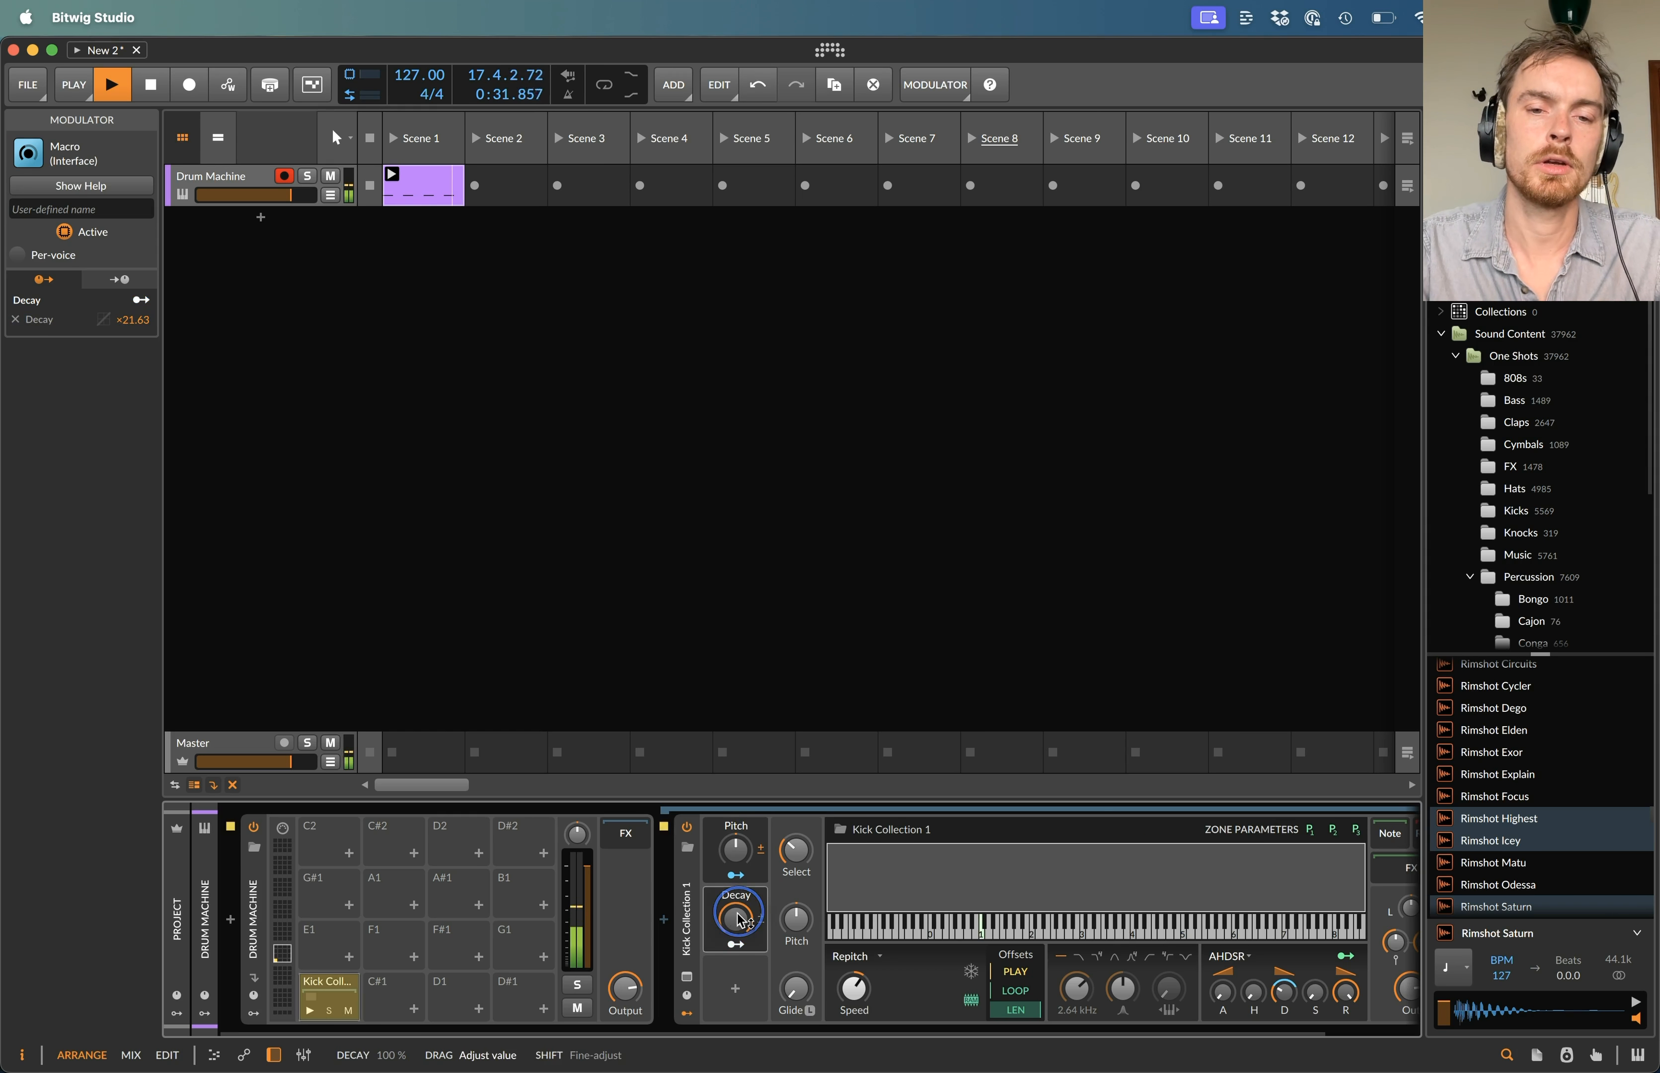
{"action": "key", "text": "space"}
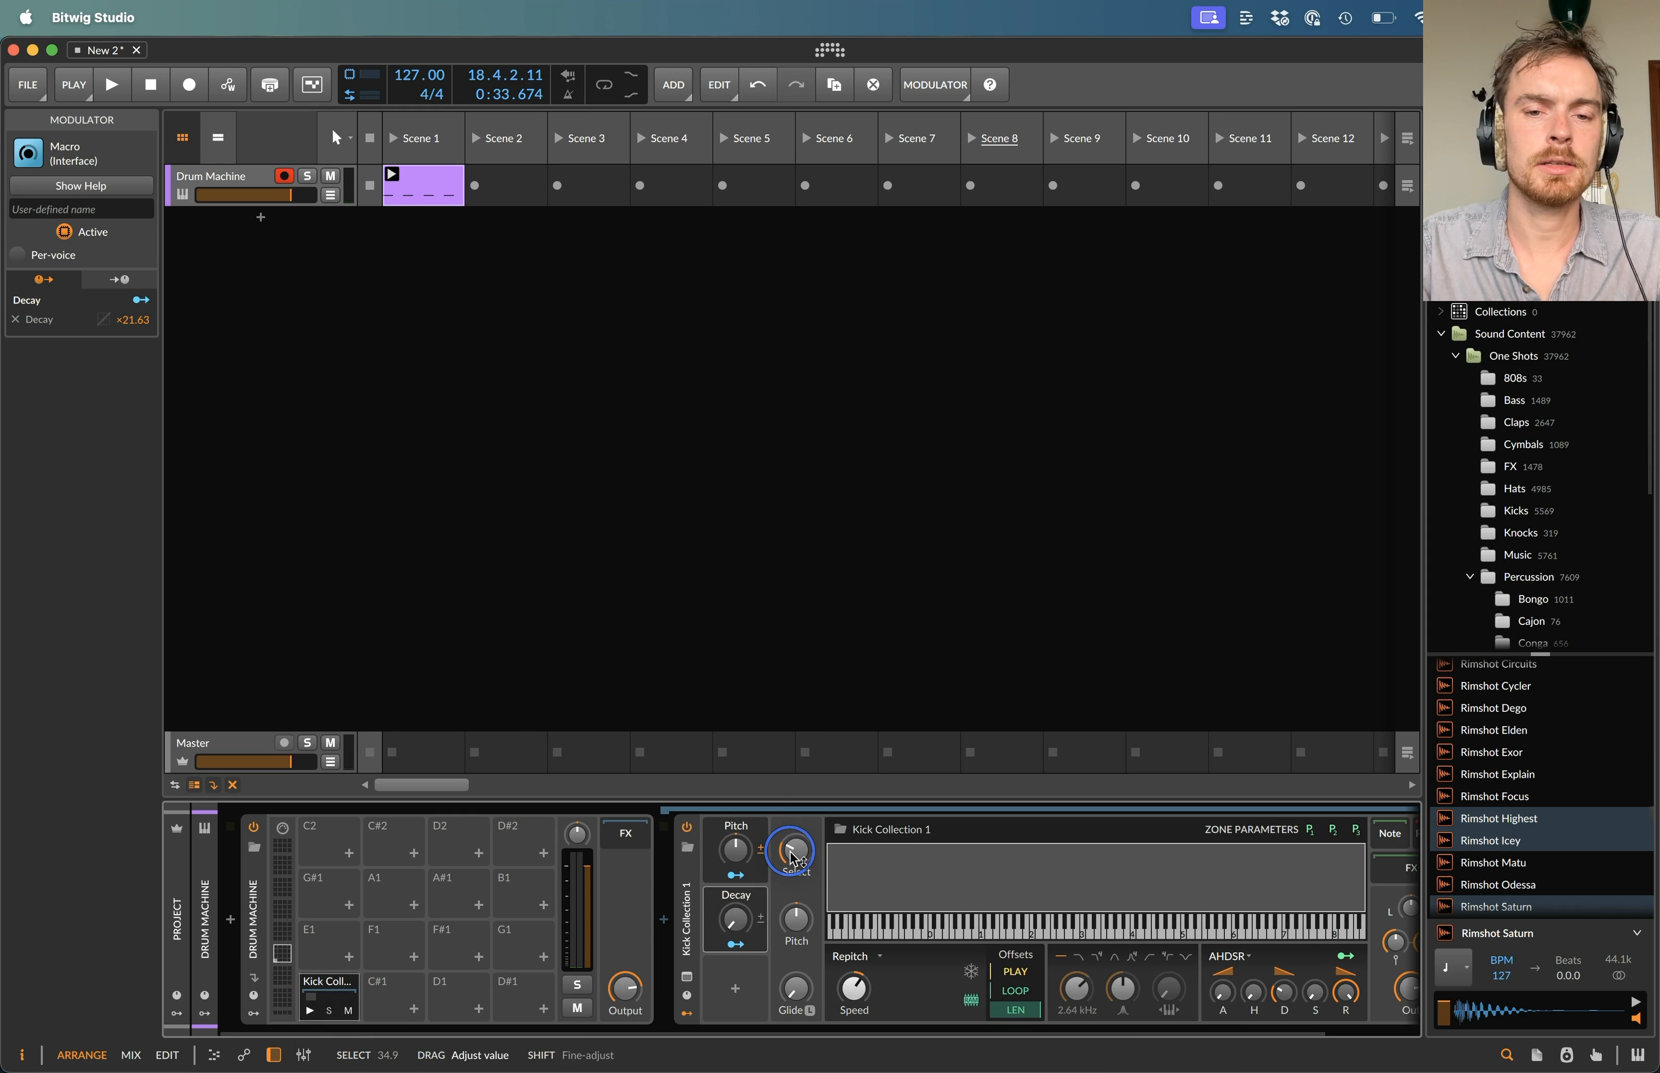
- Raise the Decay macro to 100 % during playback, audition other kicks with Select, and open the filter frequency to 30.0 kHz
{"action": "key", "text": "space"}
{"action": "left_click_drag", "start_coordinate": [731, 922], "coordinate": [813, 852]}
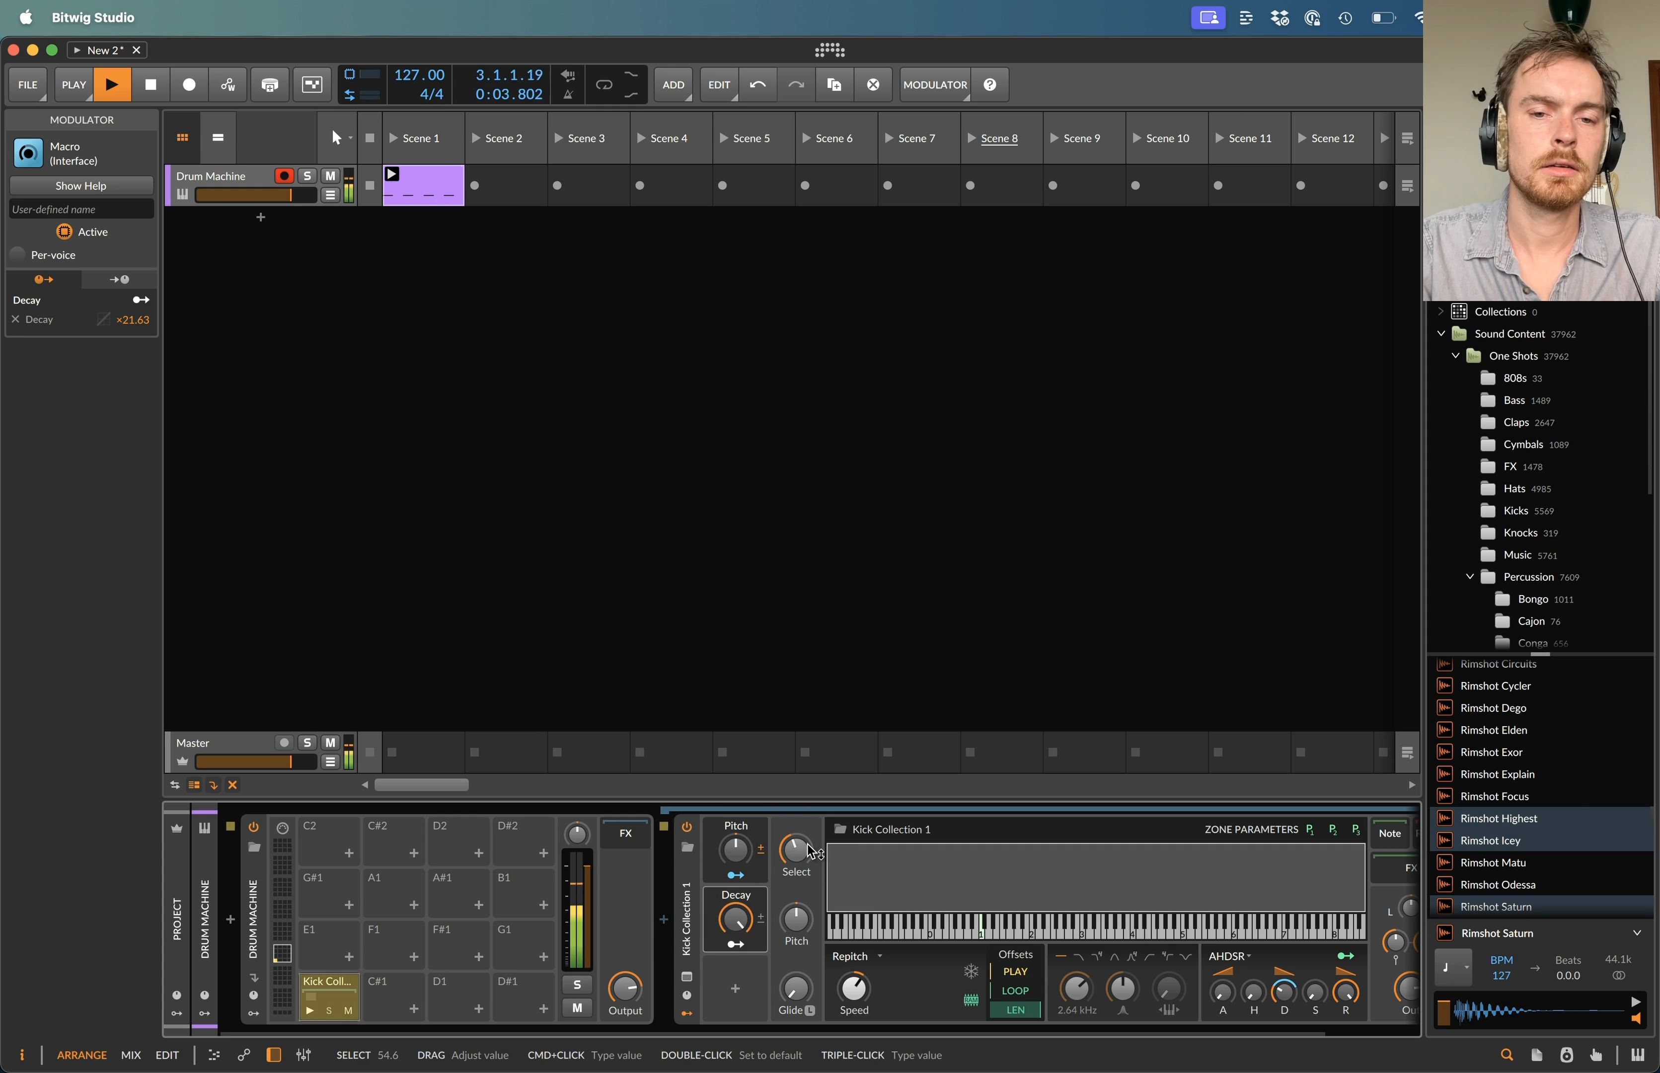
{"action": "left_click_drag", "start_coordinate": [1077, 989], "coordinate": [1077, 1011]}
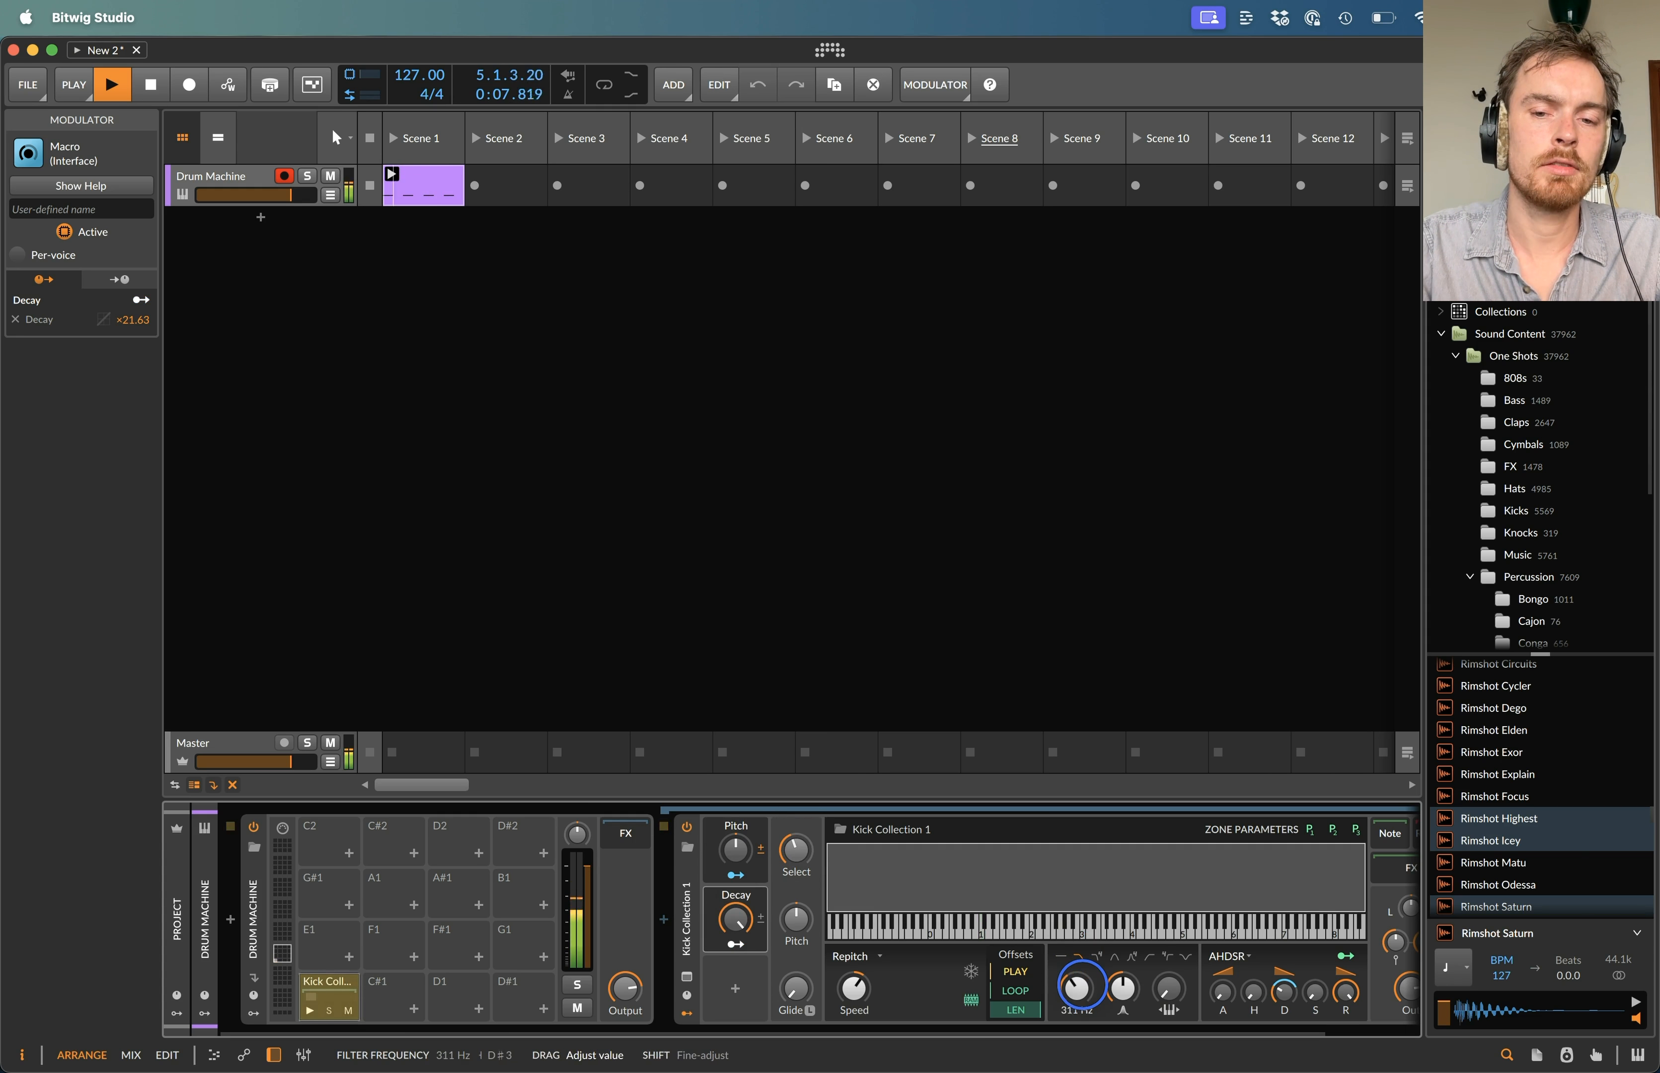
{"action": "left_click_drag", "start_coordinate": [1077, 988], "coordinate": [1070, 950]}
{"action": "key", "text": "space"}
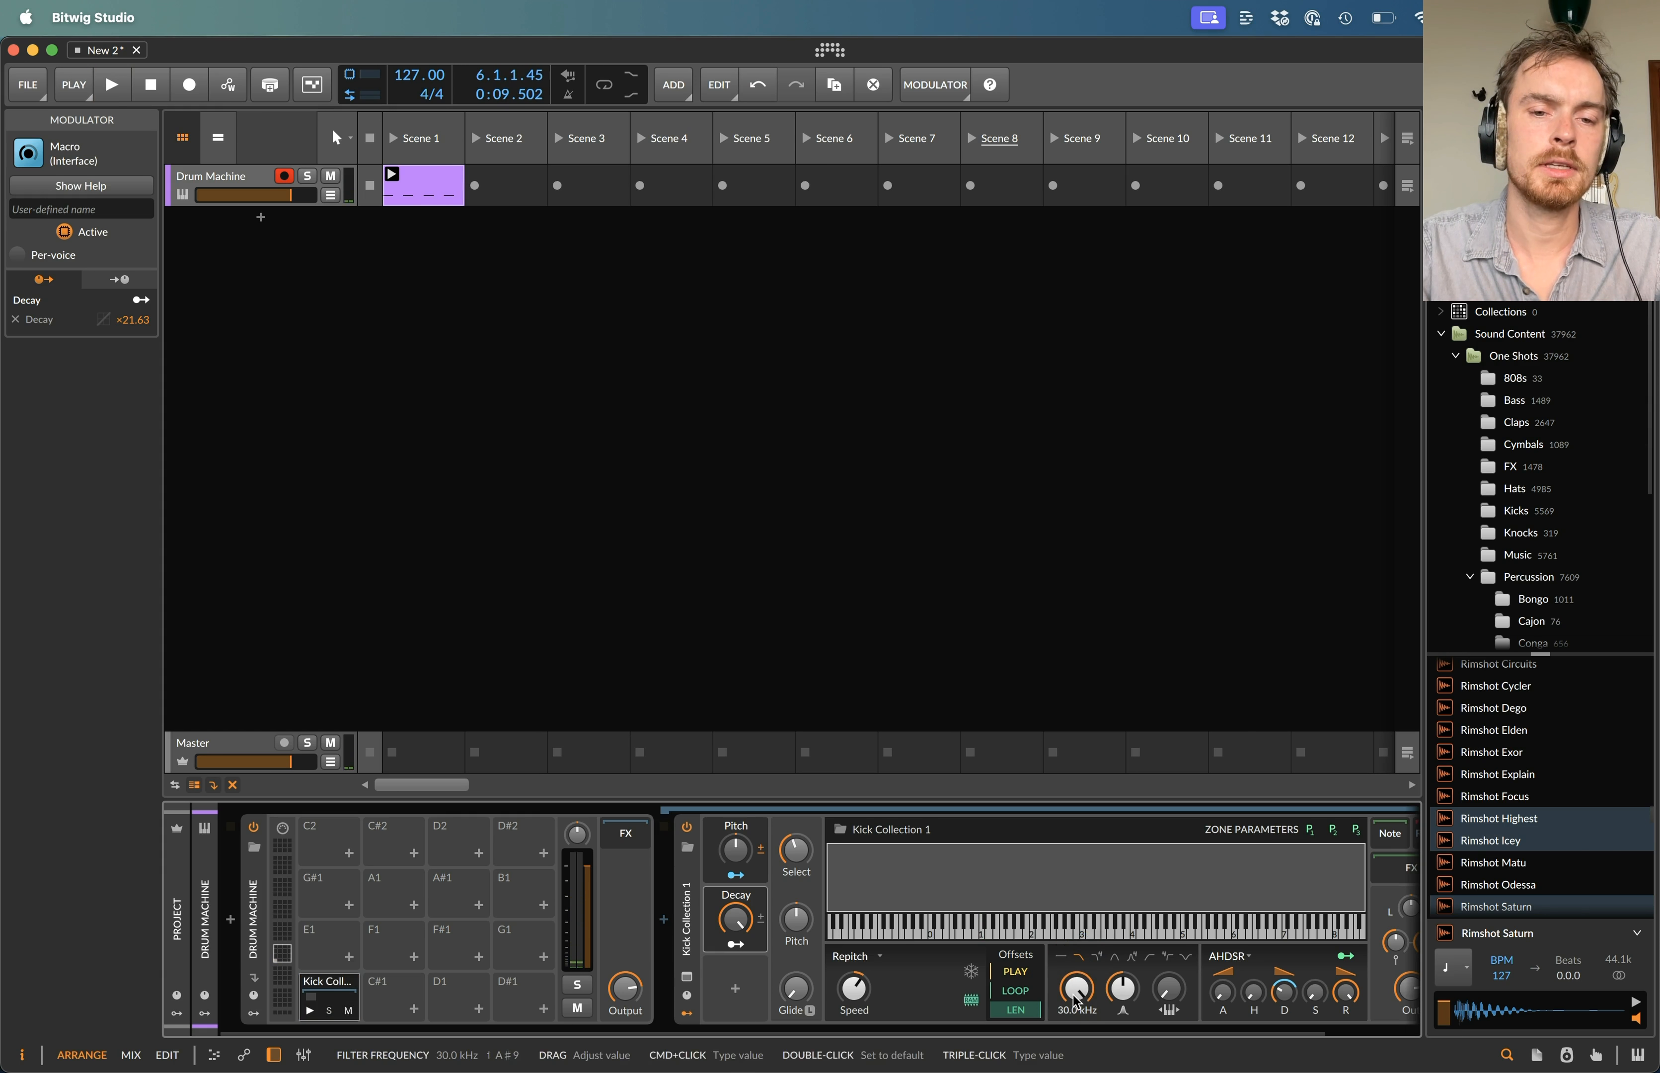
- Add a third Macro modulator to the kick Sampler in the slot beneath the Decay macro
{"action": "left_click", "coordinate": [735, 989]}
{"action": "type", "text": "MAC"}
{"action": "key", "text": "Down"}
{"action": "key", "text": "Down"}
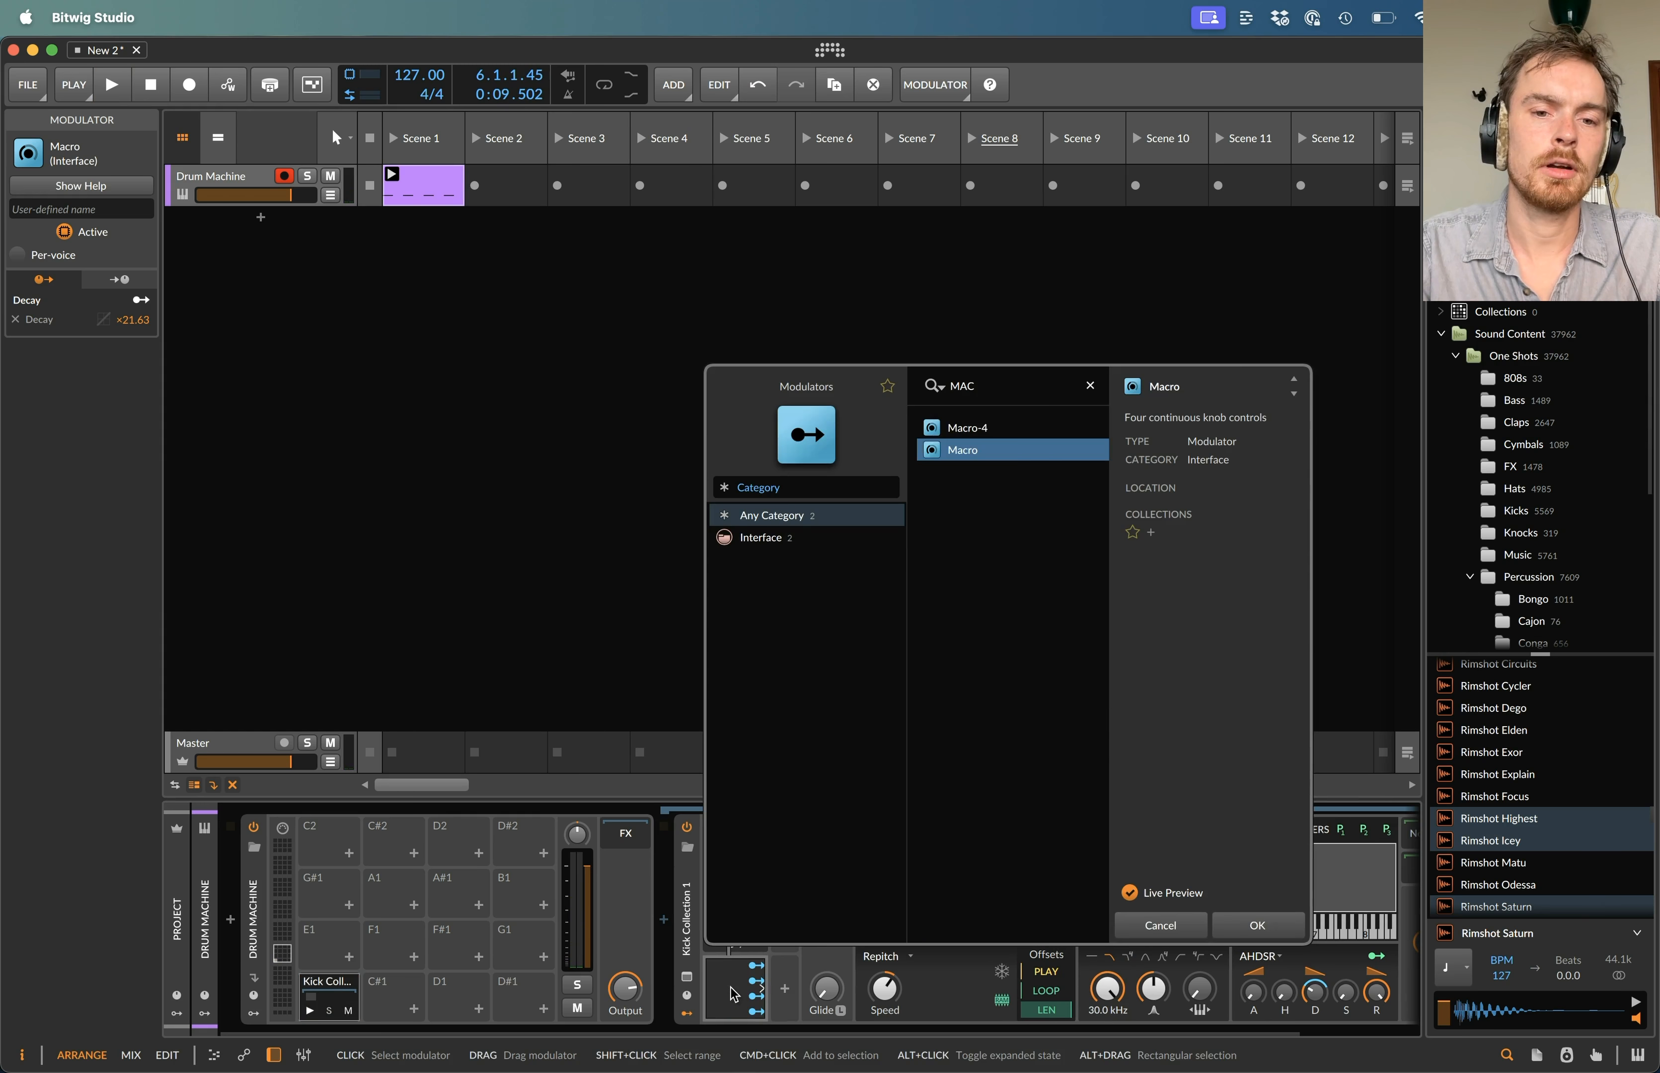
{"action": "key", "text": "Return"}
- Lower the Sampler's filter frequency to 100 Hz and map the third Macro to it with an amount of 83.00
{"action": "left_click_drag", "start_coordinate": [1100, 983], "coordinate": [1110, 990]}
{"action": "key", "text": "space"}
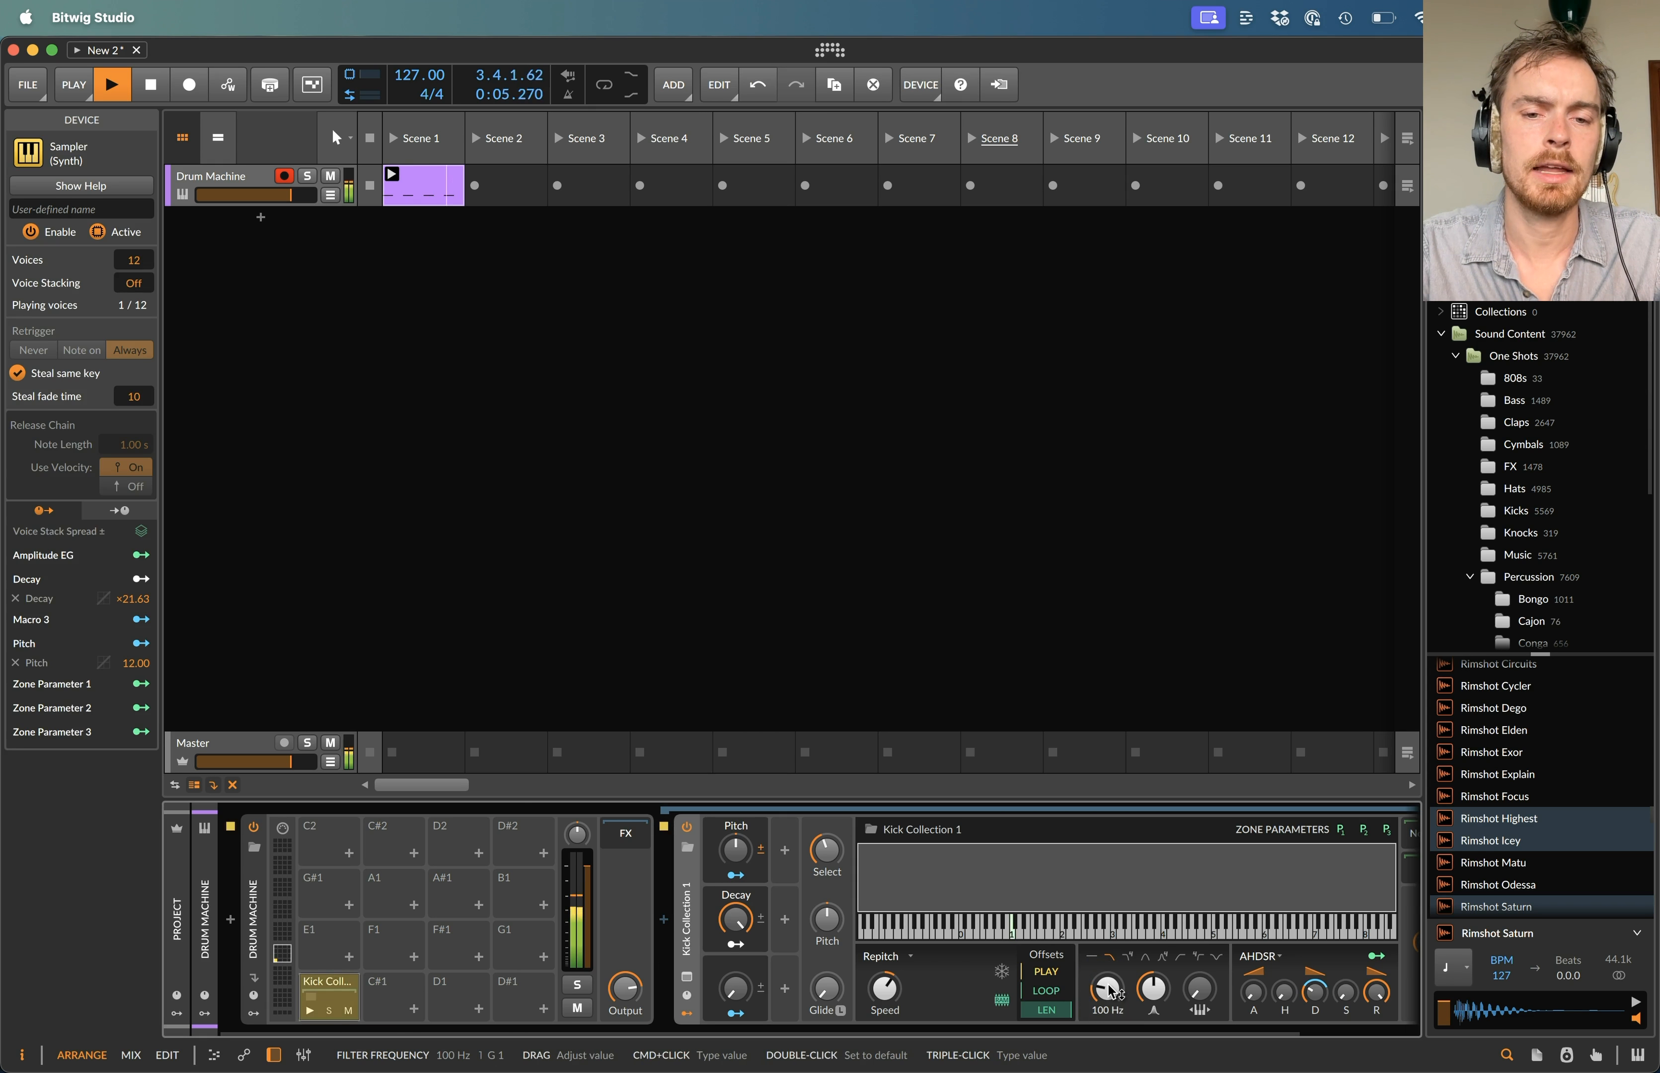
{"action": "left_click", "coordinate": [736, 1013]}
{"action": "left_click_drag", "start_coordinate": [1107, 987], "coordinate": [1112, 974]}
{"action": "key", "text": "Escape"}
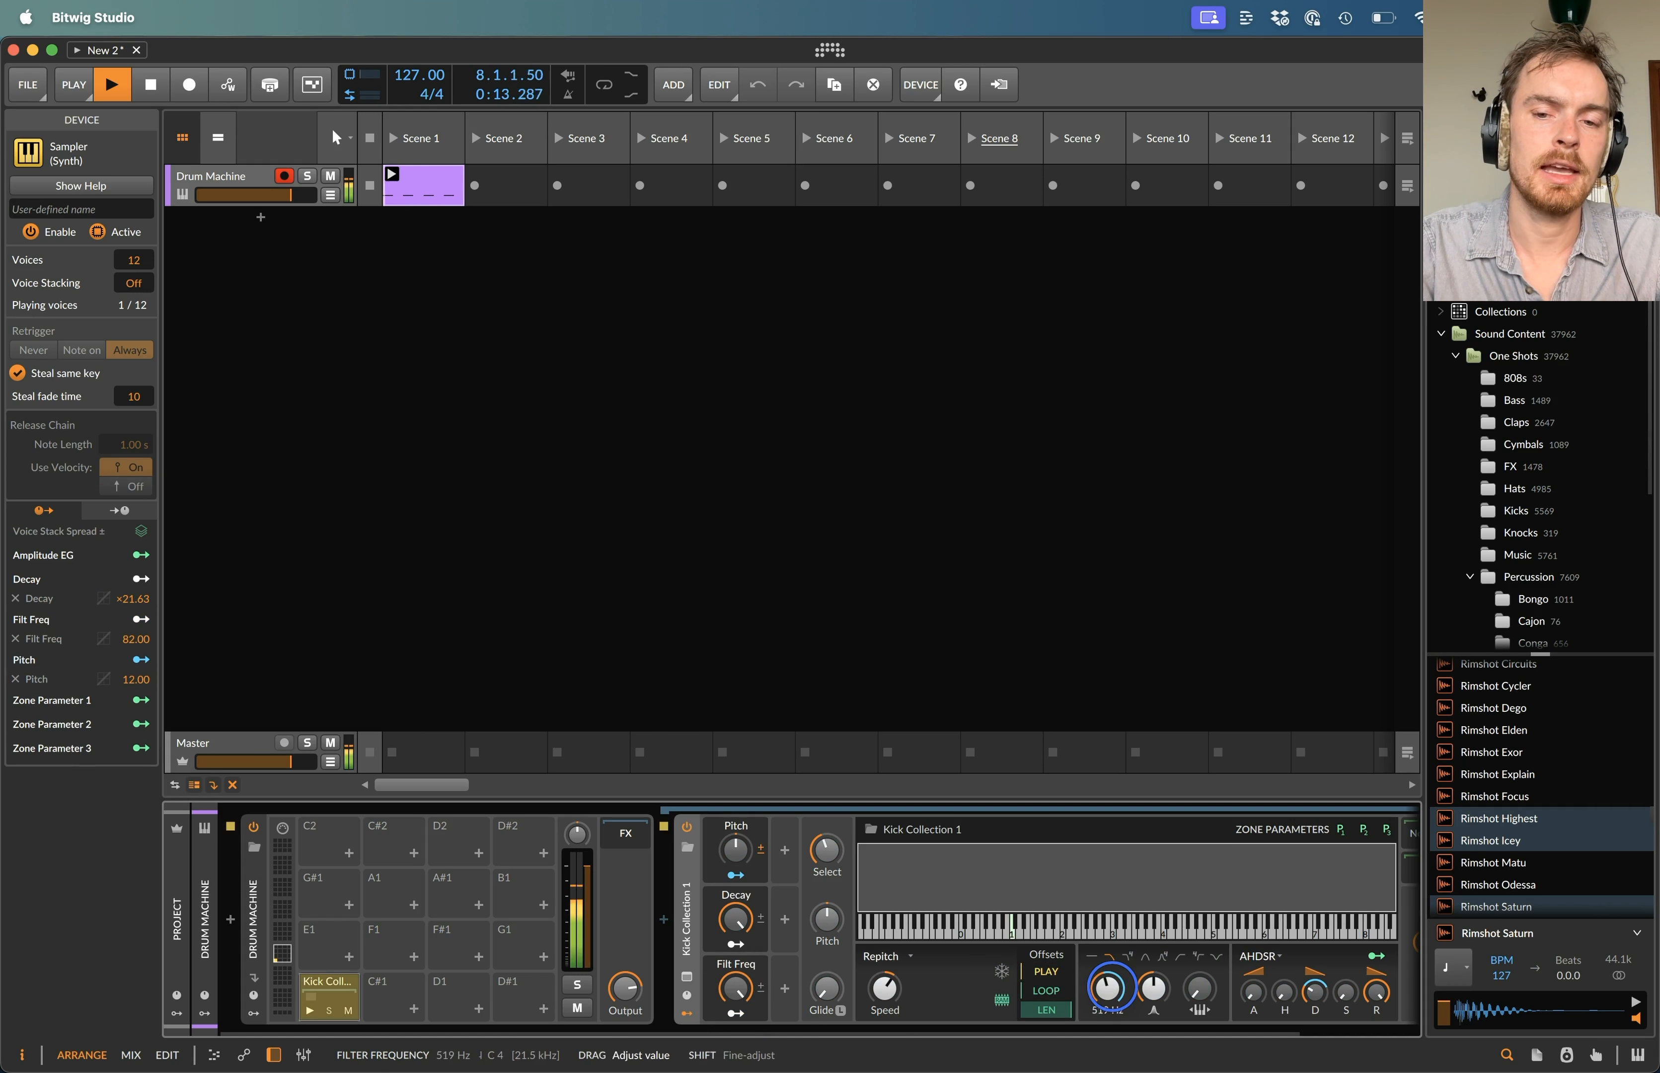
{"action": "key", "text": "super+z"}
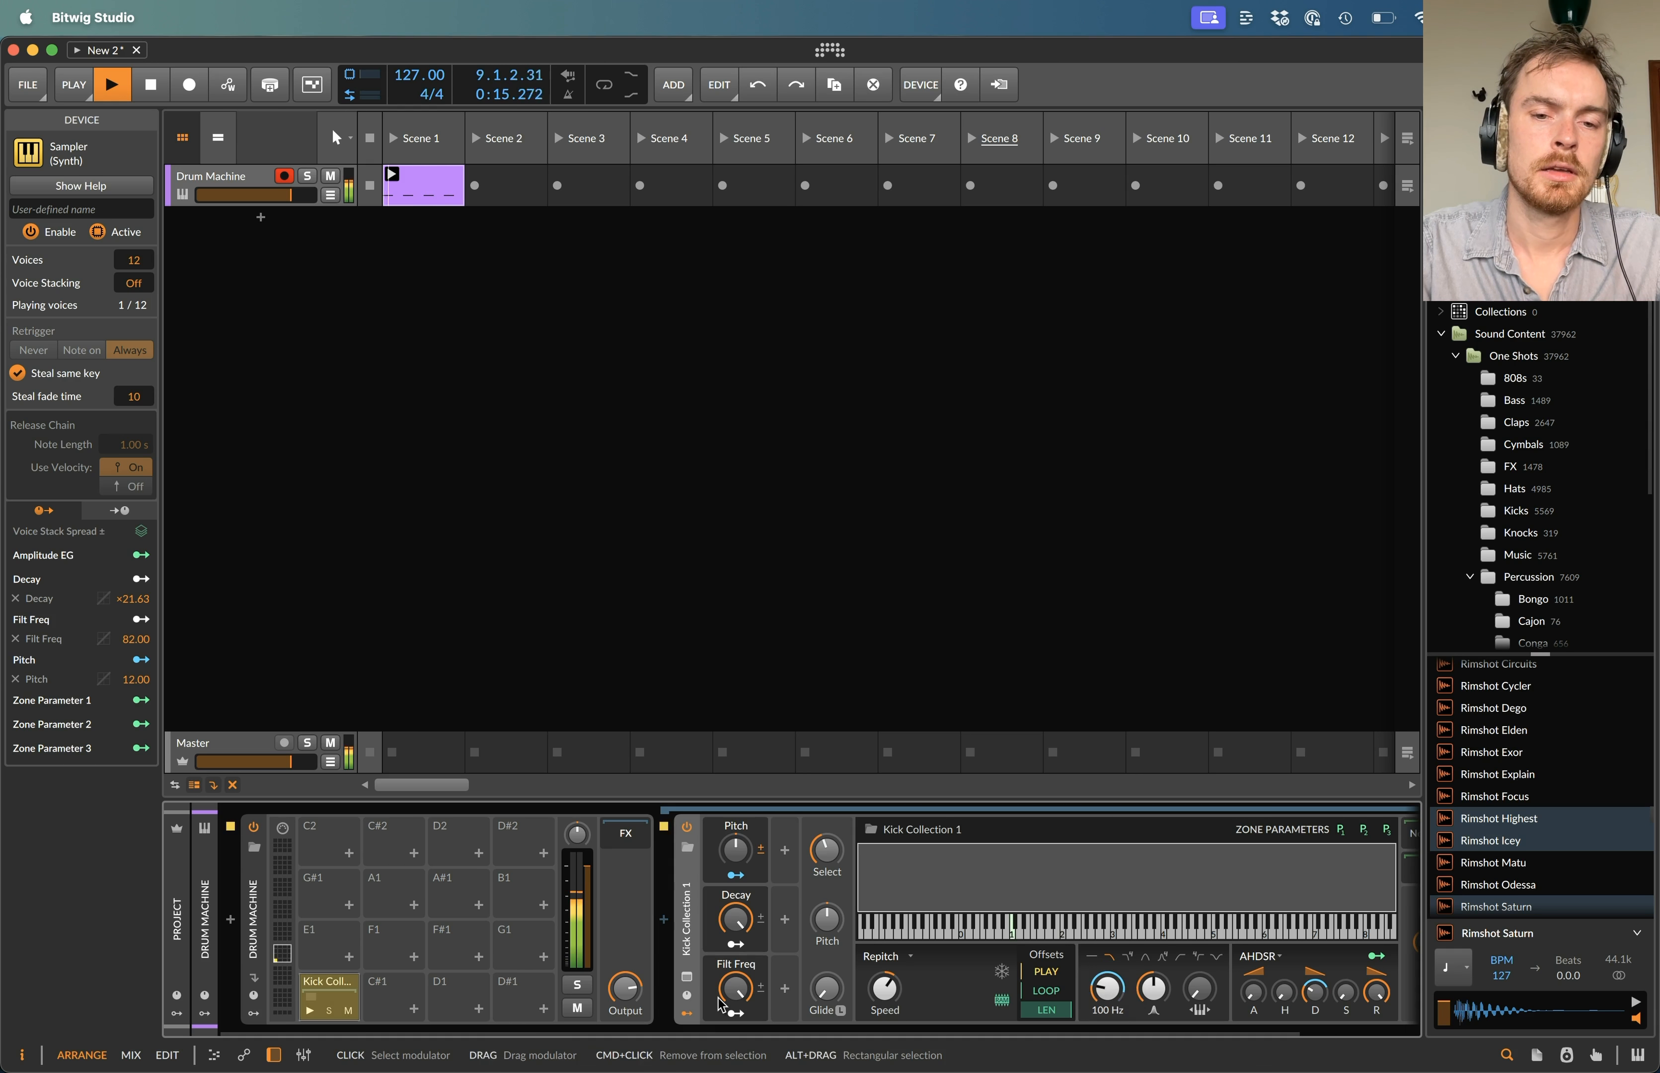
{"action": "left_click", "coordinate": [736, 1013]}
{"action": "left_click_drag", "start_coordinate": [1123, 994], "coordinate": [1126, 990]}
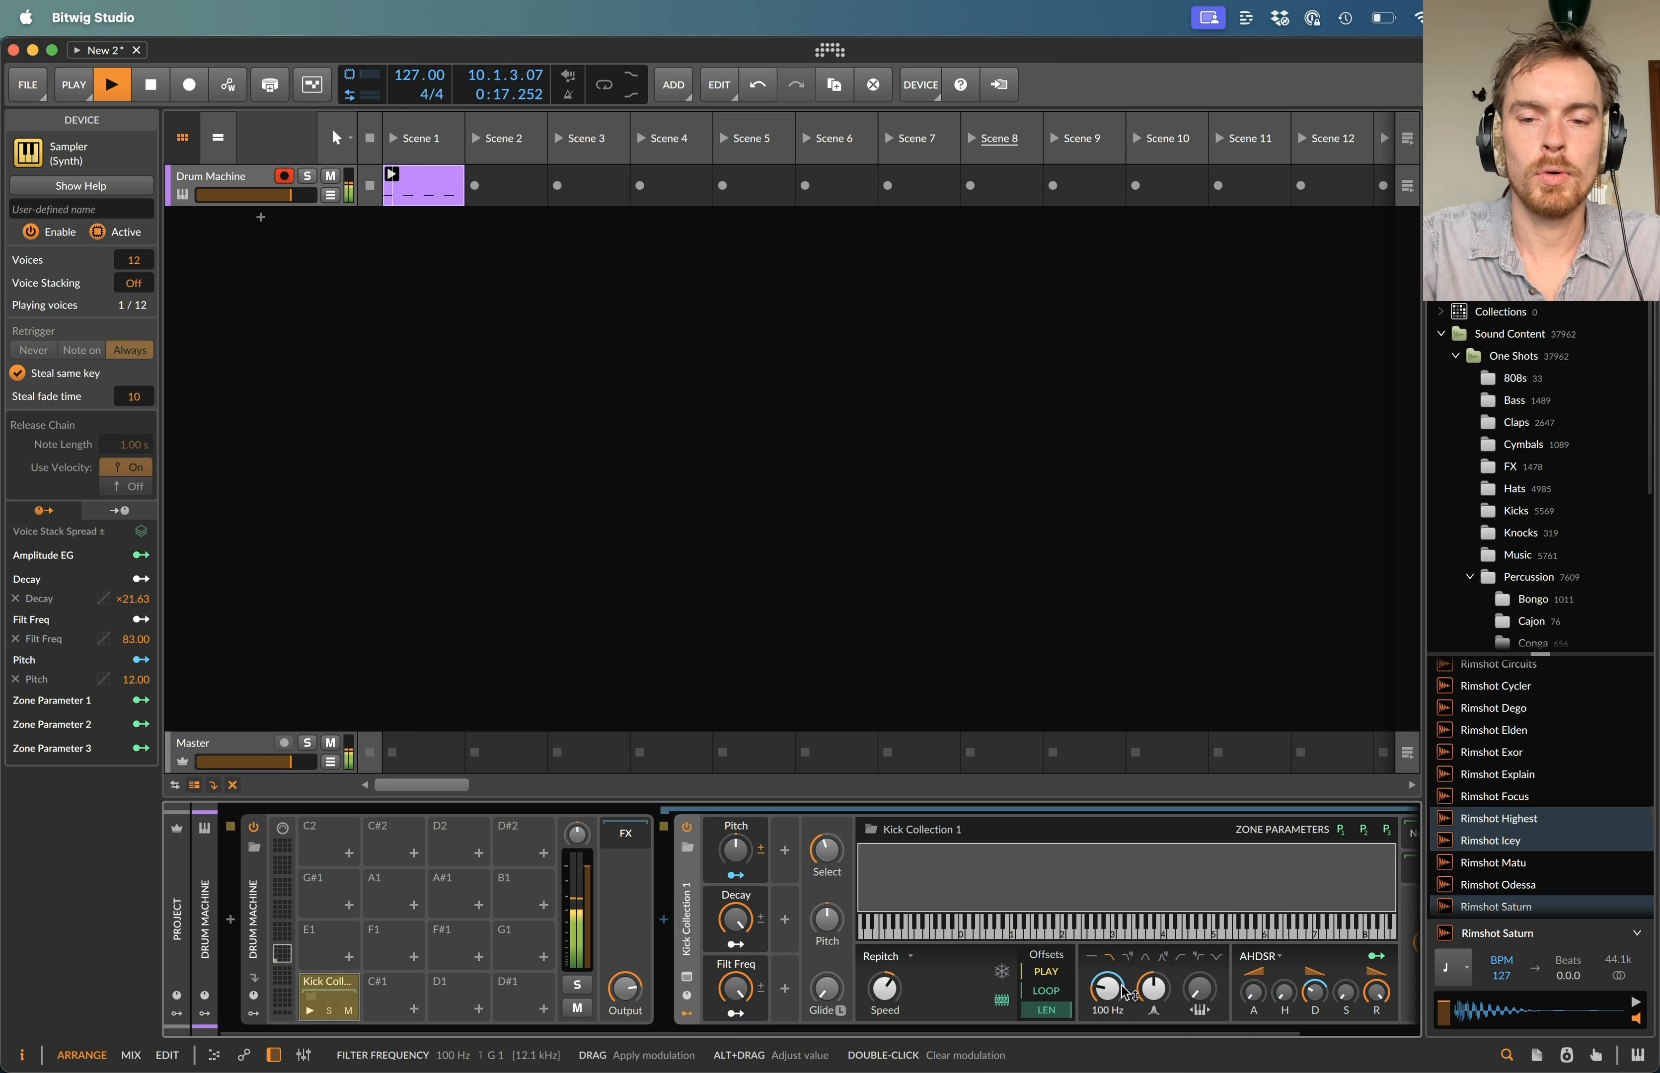
- Audition the Filt Freq macro across its range, return it to 0 %, and stop playback
{"action": "left_click", "coordinate": [753, 964]}
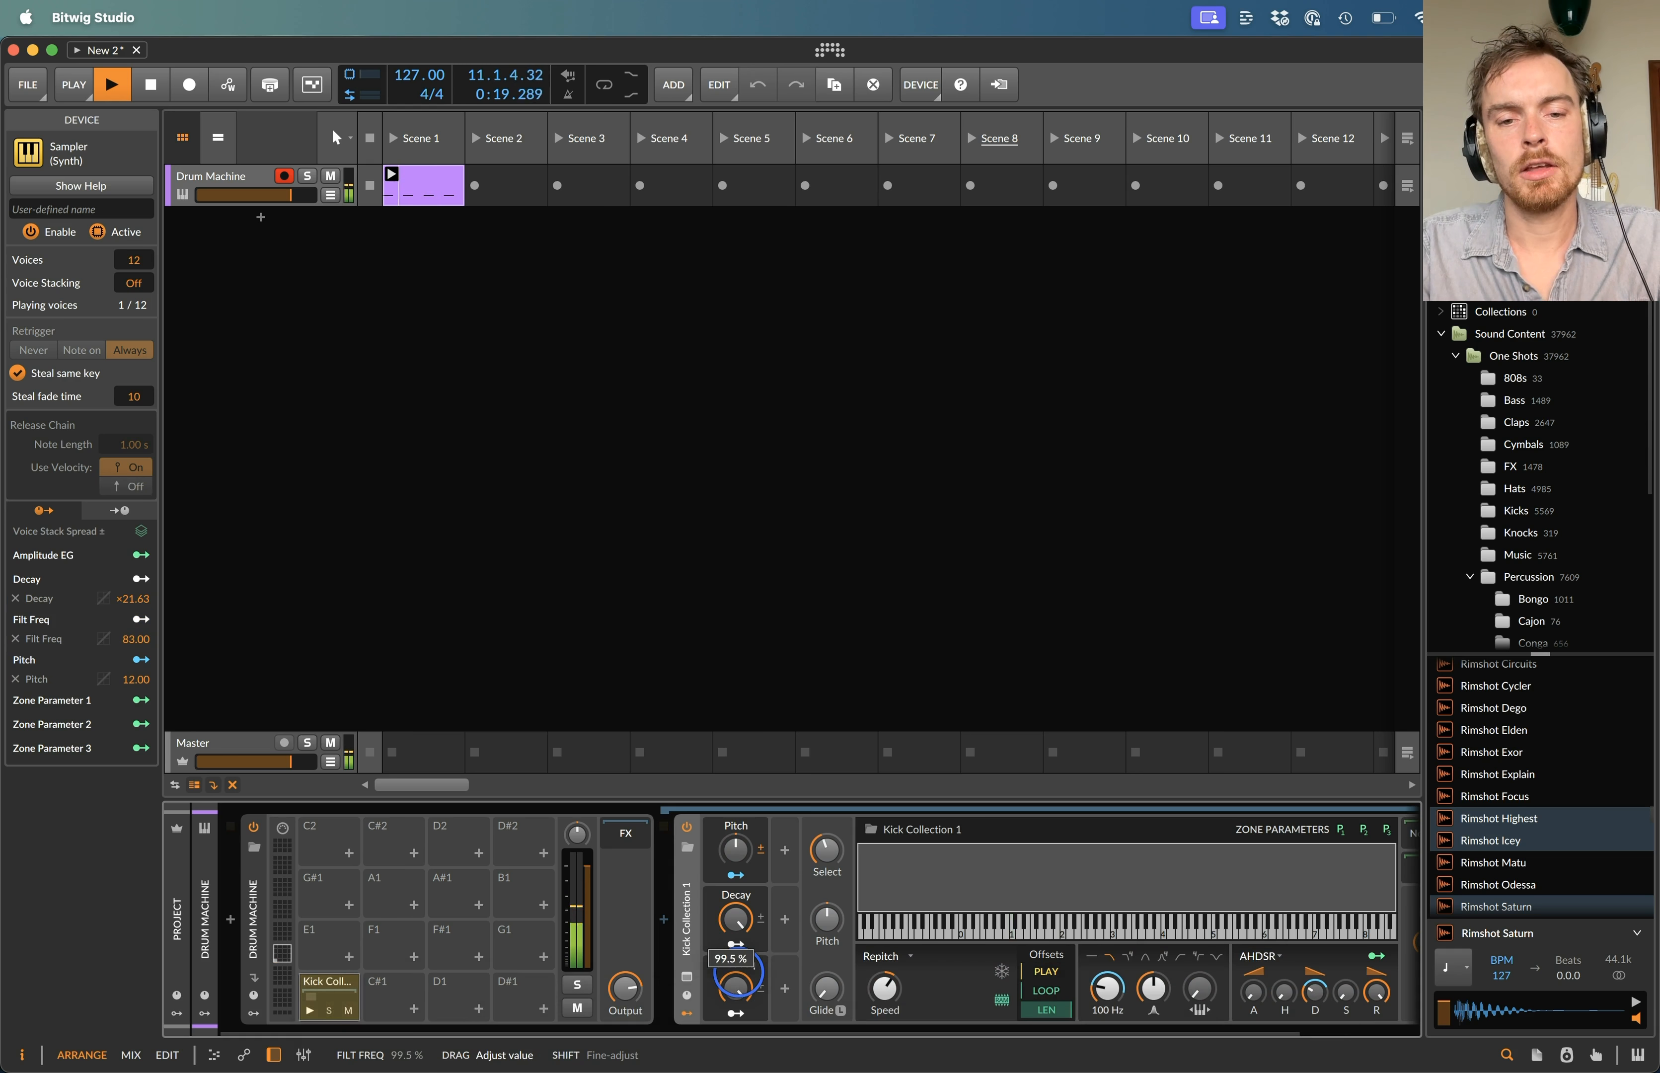
{"action": "left_click_drag", "start_coordinate": [753, 965], "coordinate": [743, 980]}
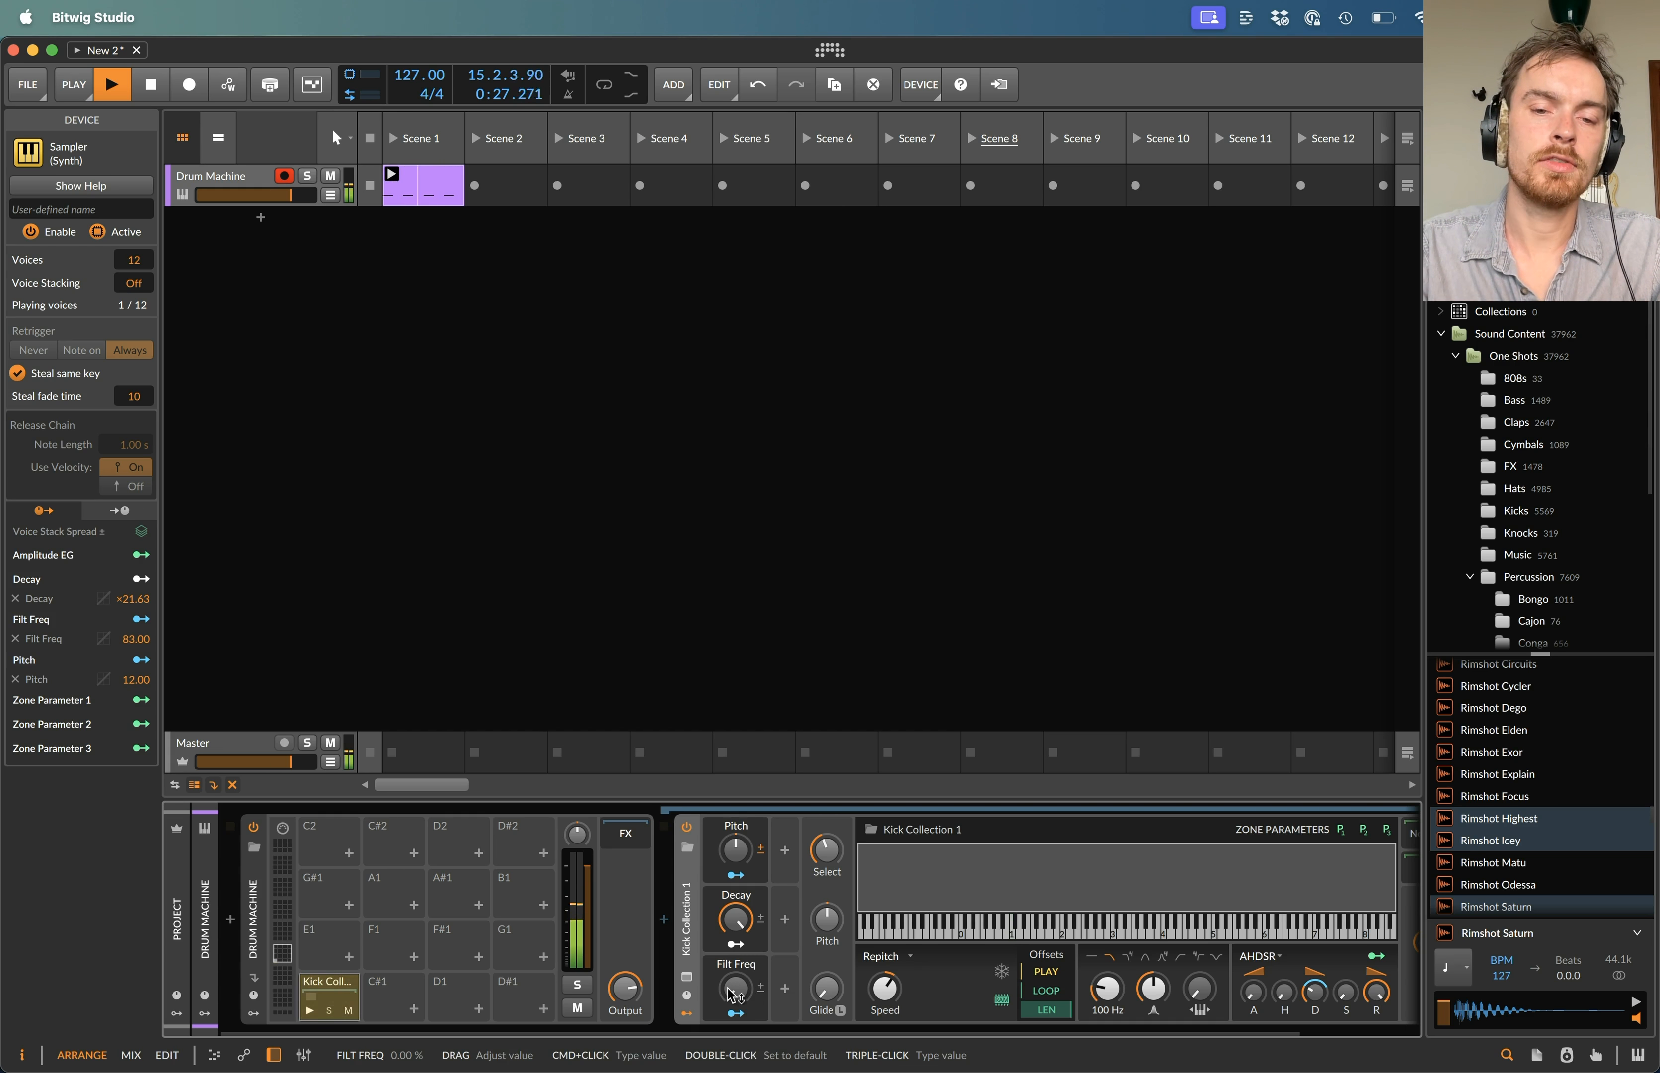
{"action": "key", "text": "space"}
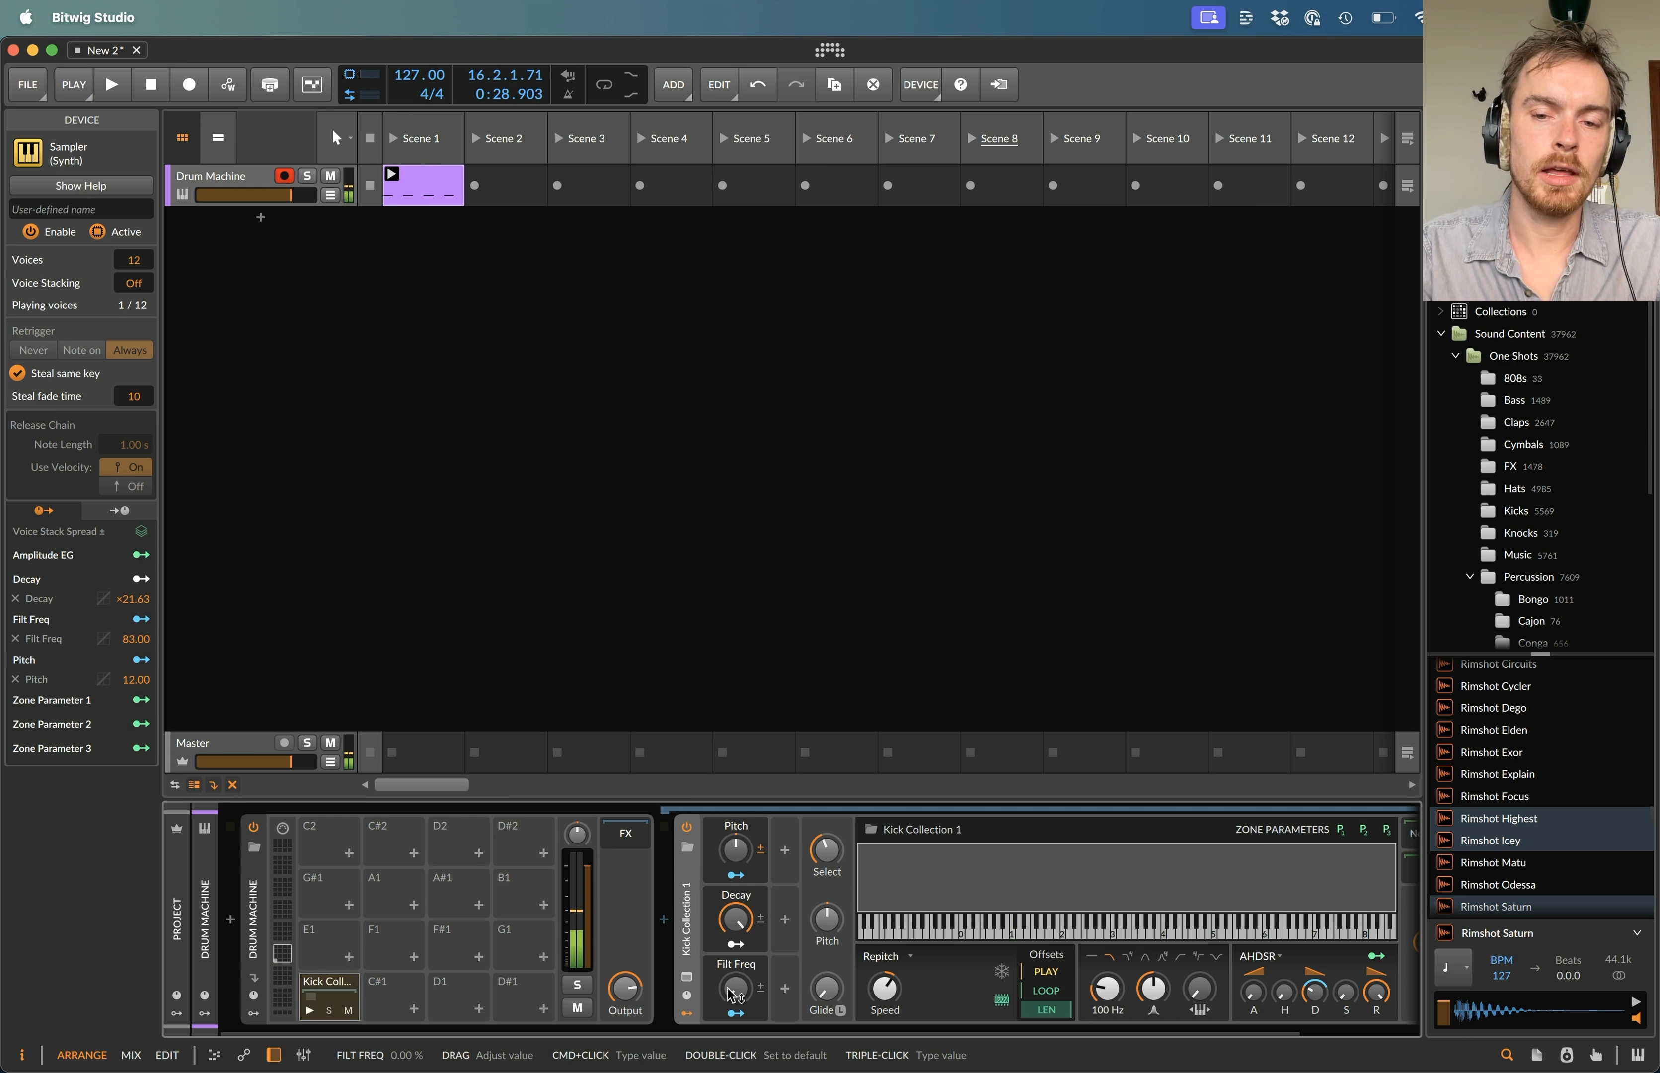
- Add an ADSR modulator in the slot beside the Filt Freq macro and set its decay to 43.5 %
{"action": "left_click", "coordinate": [785, 989]}
{"action": "type", "text": "ad"}
{"action": "key", "text": "Return"}
{"action": "left_click", "coordinate": [797, 991]}
{"action": "left_click_drag", "start_coordinate": [862, 990], "coordinate": [941, 999]}
{"action": "left_click", "coordinate": [903, 987]}
{"action": "left_click_drag", "start_coordinate": [903, 987], "coordinate": [918, 991]}
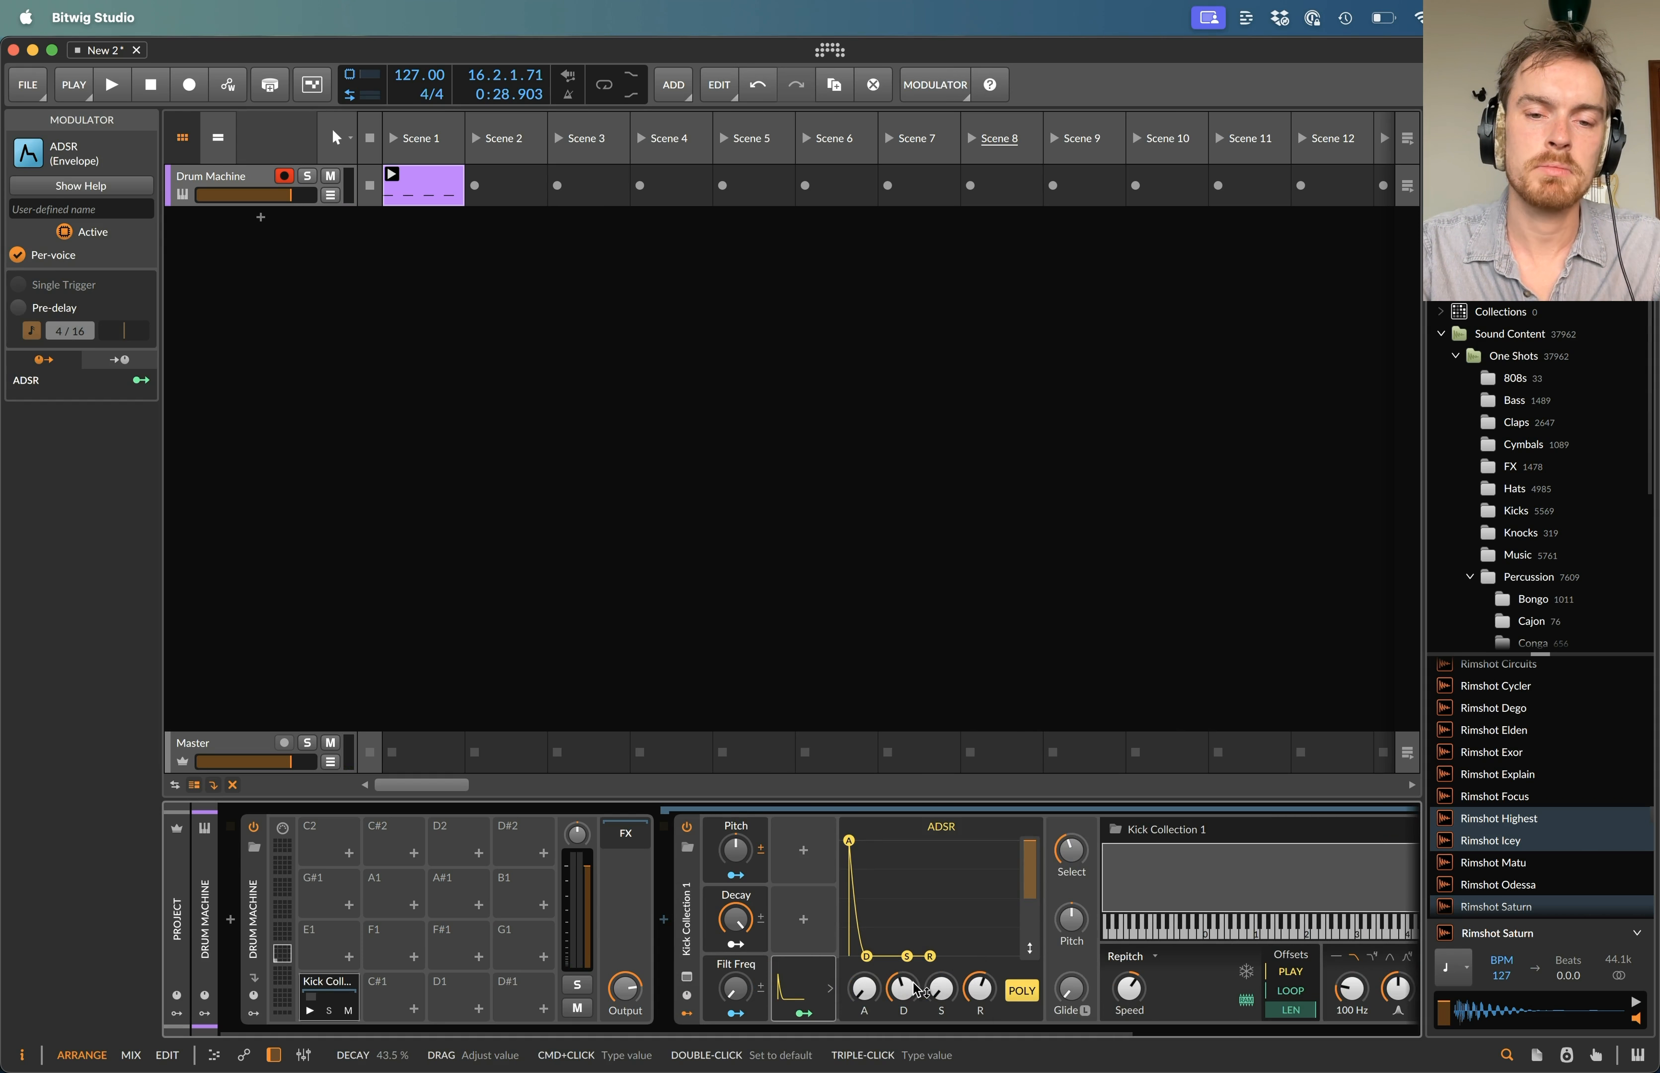
- Map the ADSR modulator to the filter frequency with an amount of 81.50 and start playback
{"action": "left_click", "coordinate": [811, 1018]}
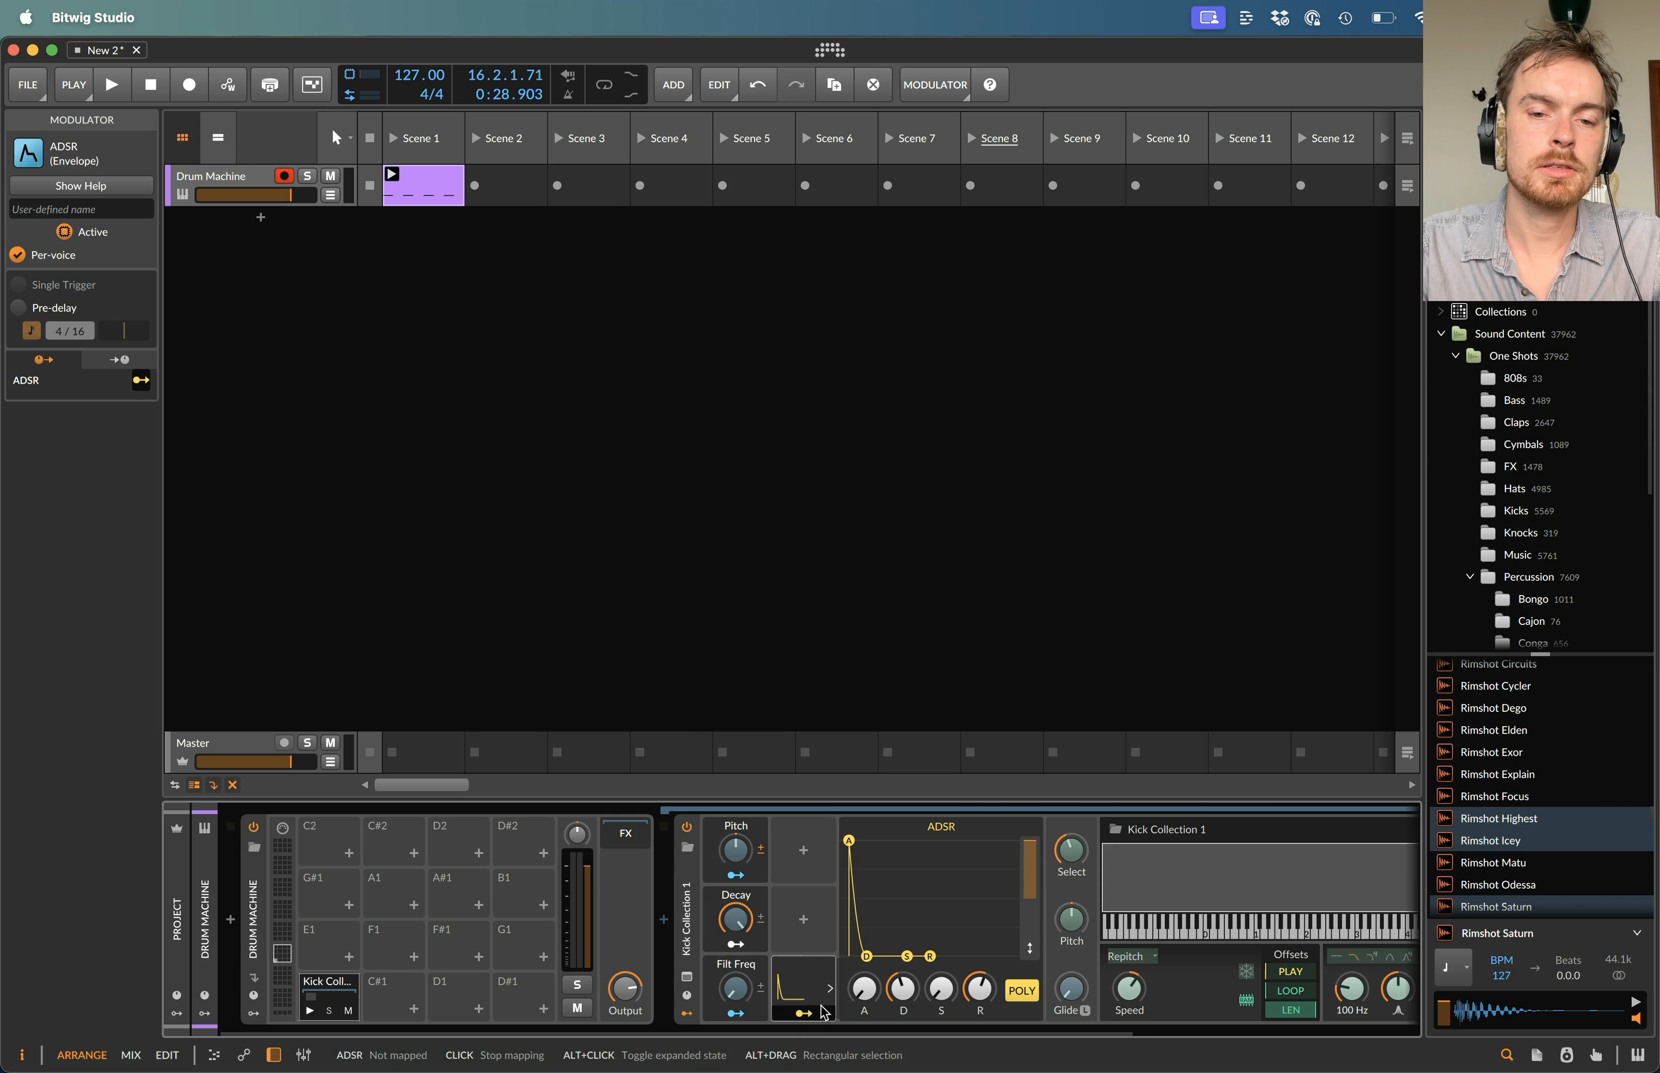
{"action": "left_click_drag", "start_coordinate": [1359, 989], "coordinate": [1360, 962]}
{"action": "key", "text": "space"}
- Compare the kick with the ADSR modulator deactivated and active at different Filt Freq macro levels, leaving the modulator active
{"action": "scroll", "coordinate": [837, 969], "scroll_direction": "right", "scroll_amount": 3}
{"action": "right_click", "coordinate": [693, 976]}
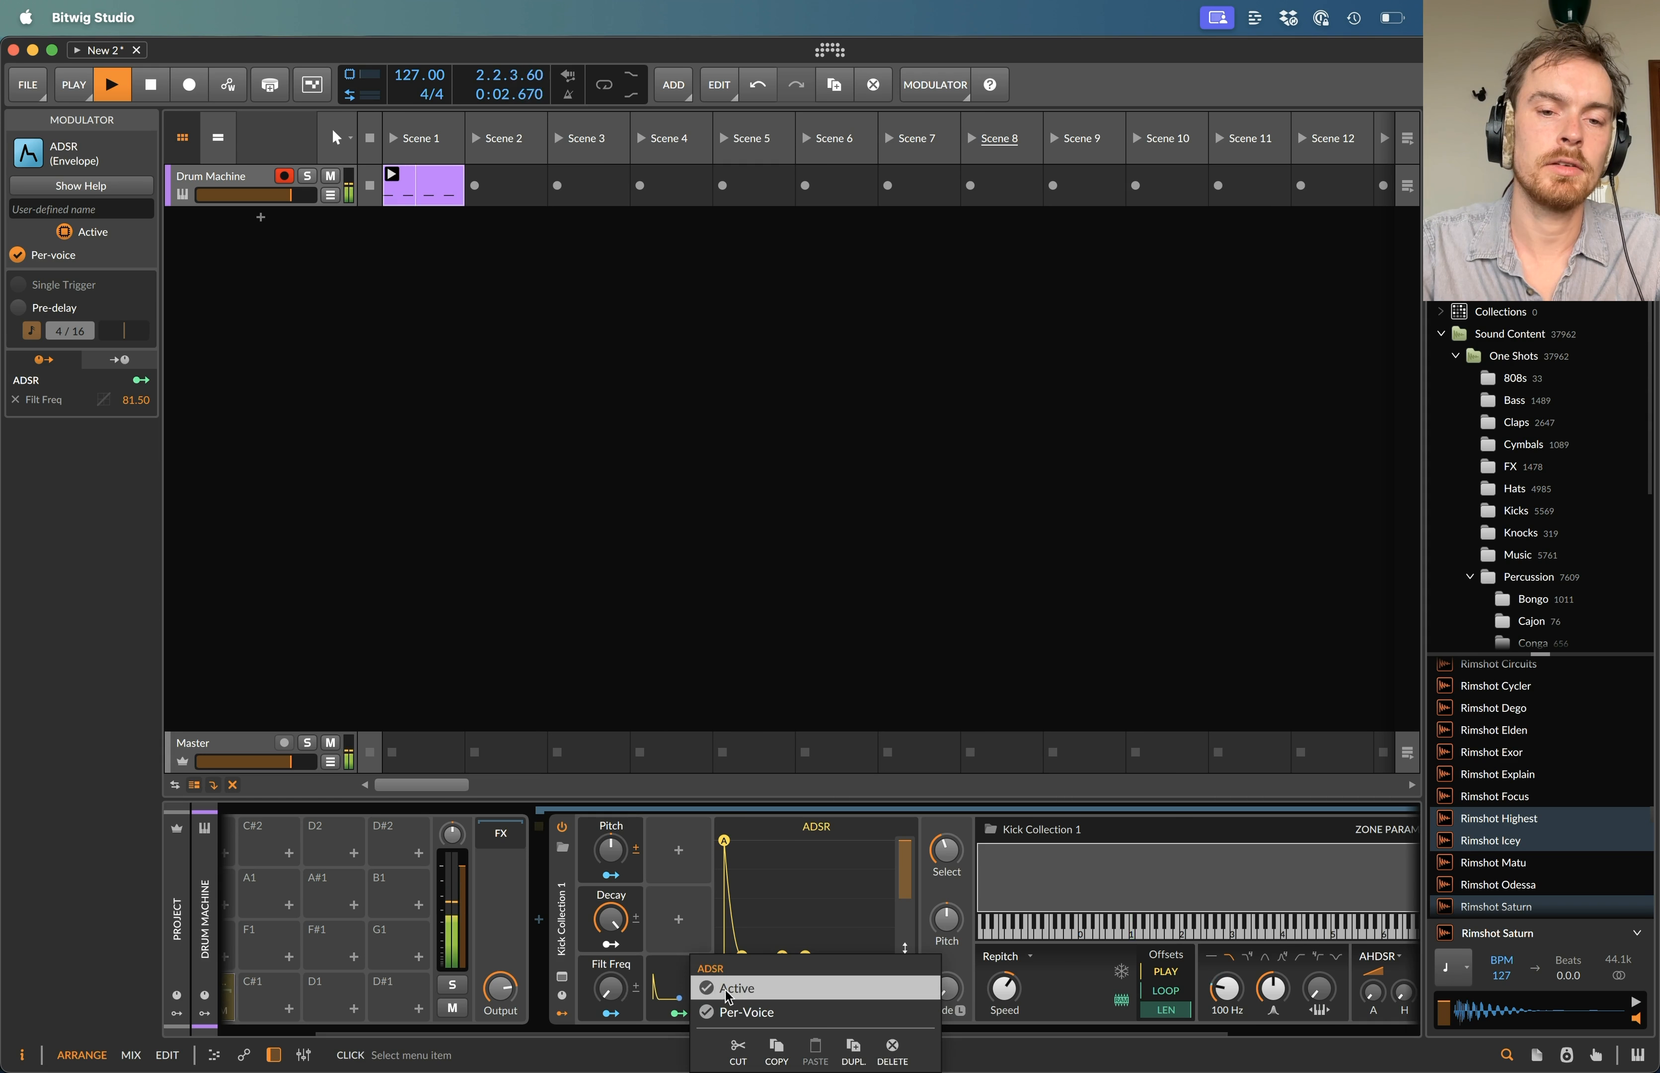
{"action": "left_click", "coordinate": [731, 999]}
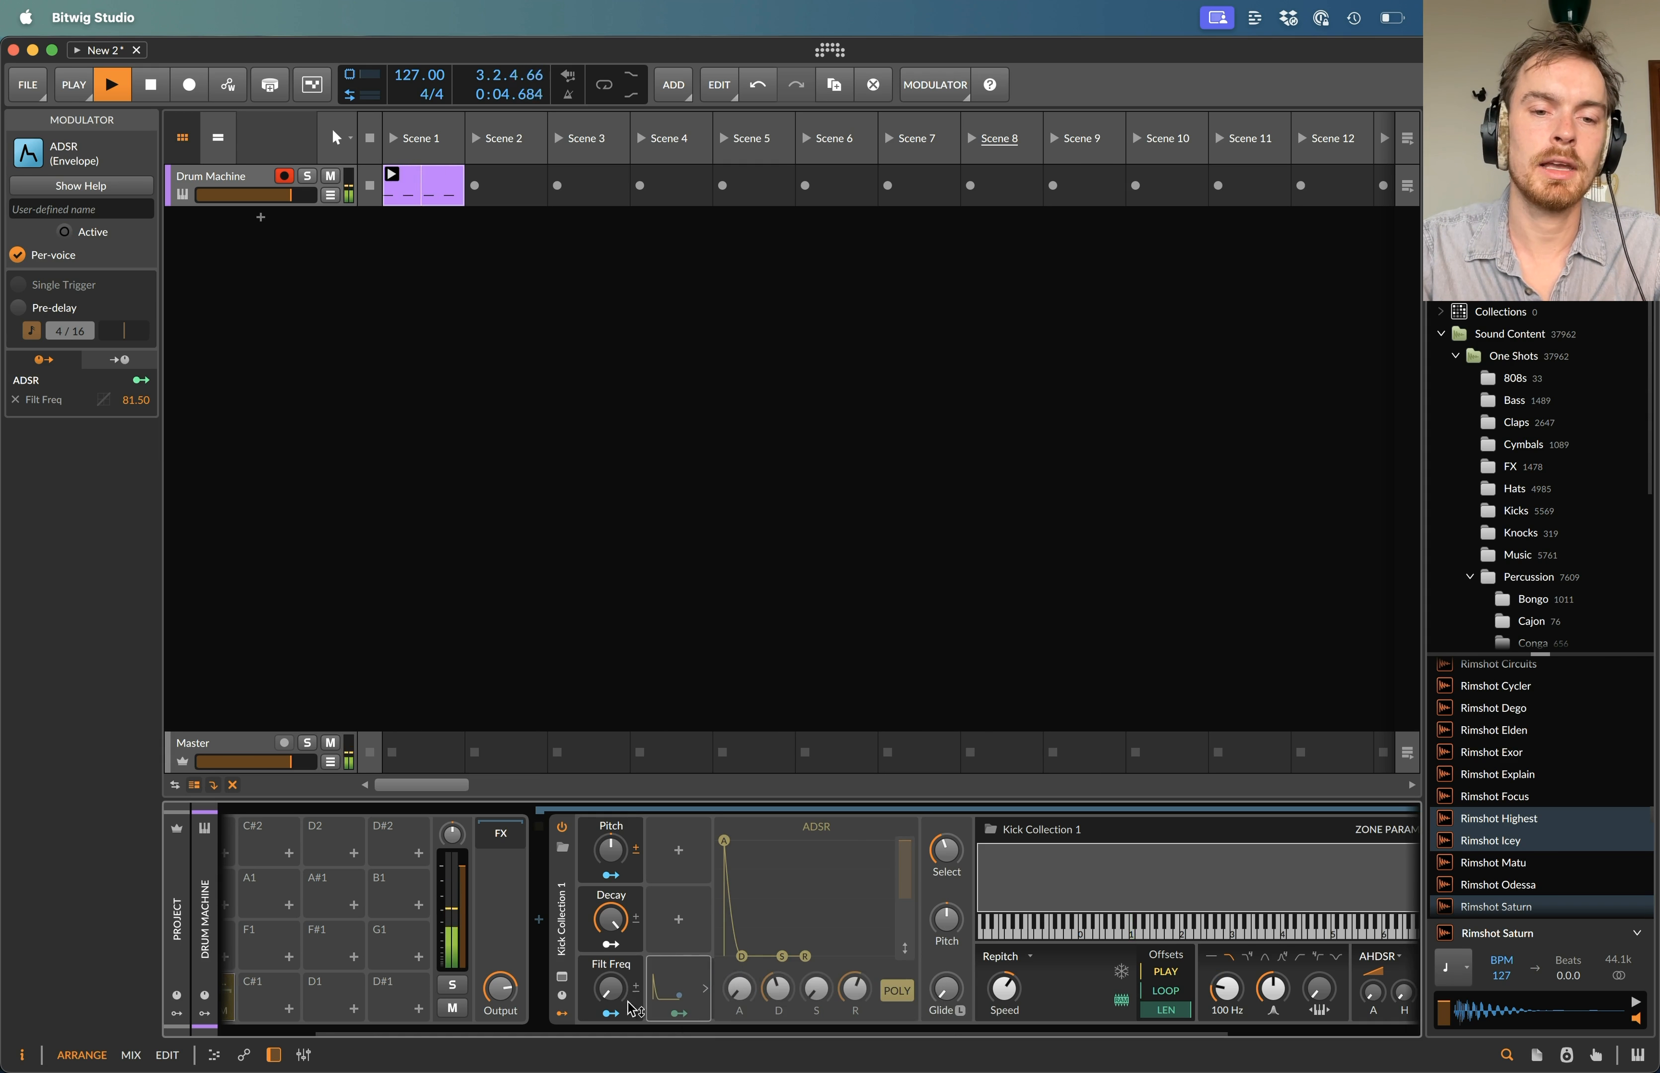
{"action": "right_click", "coordinate": [674, 981]}
{"action": "left_click", "coordinate": [690, 991]}
{"action": "right_click", "coordinate": [680, 986]}
{"action": "left_click", "coordinate": [692, 995]}
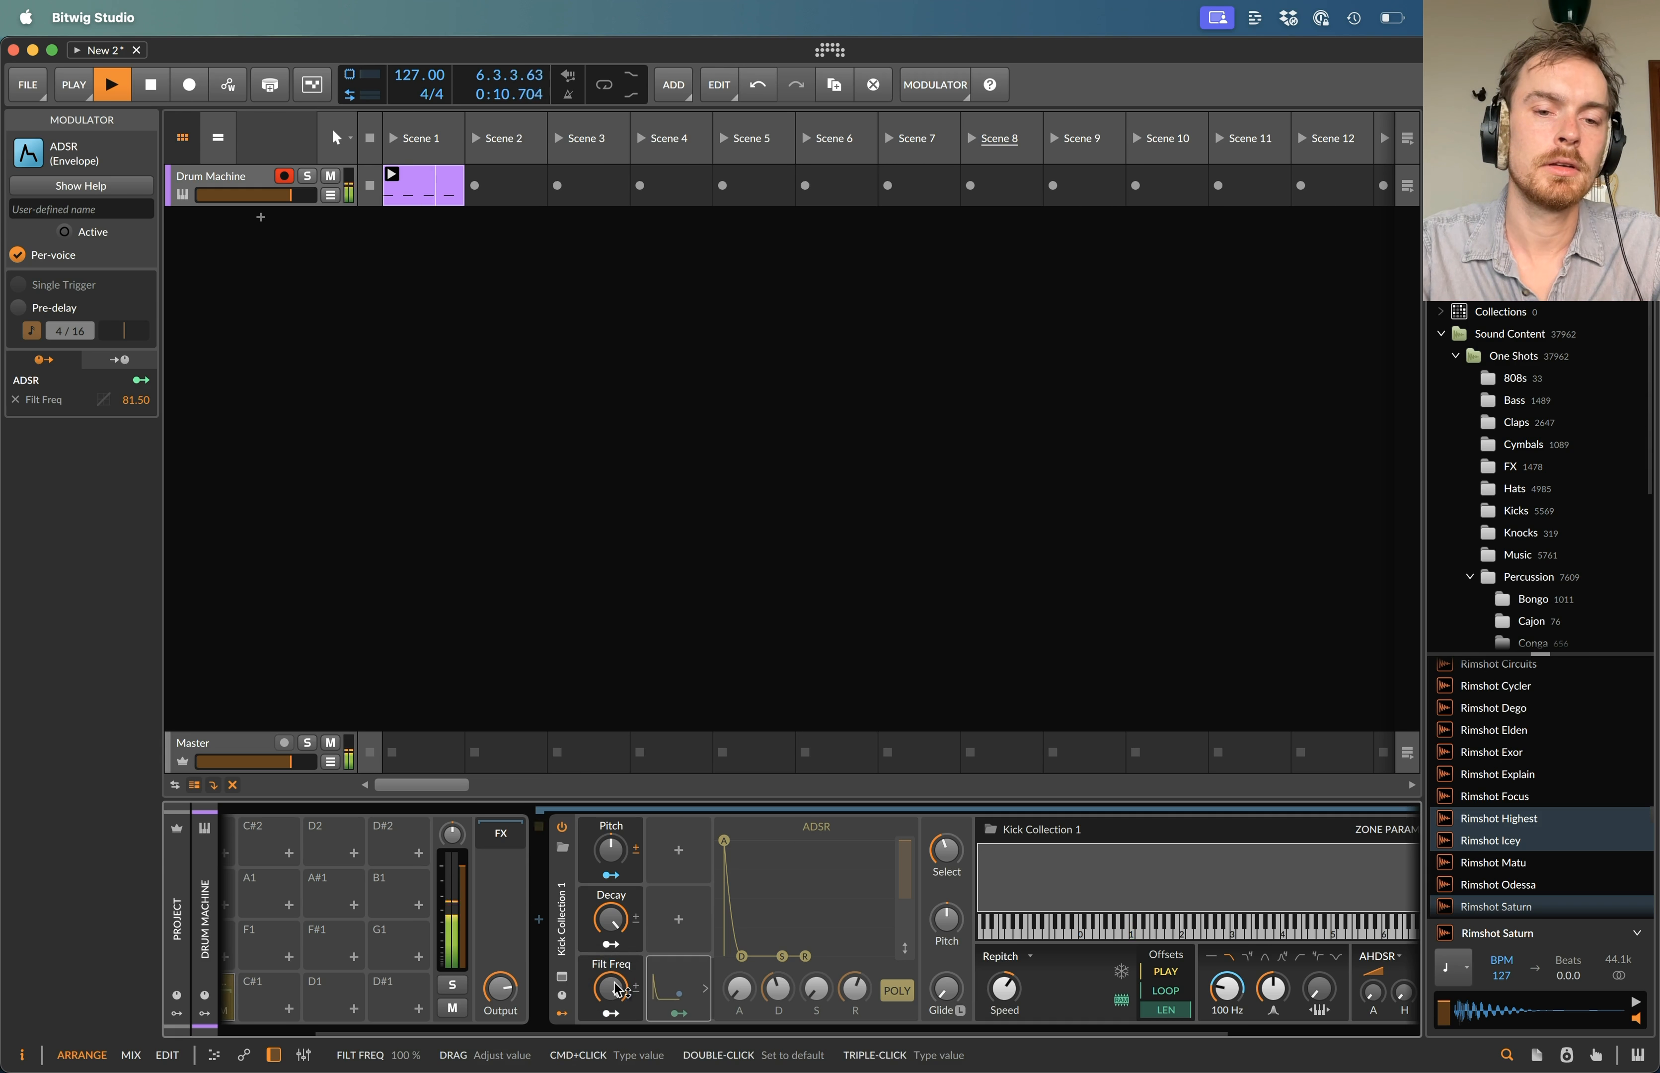
{"action": "right_click", "coordinate": [673, 984]}
{"action": "left_click", "coordinate": [687, 992]}
- Shorten the ADSR modulator's decay to 27.5 %, audition it with the Filt Freq macro, and return that macro to 0 %
{"action": "left_click_drag", "start_coordinate": [778, 987], "coordinate": [778, 1018]}
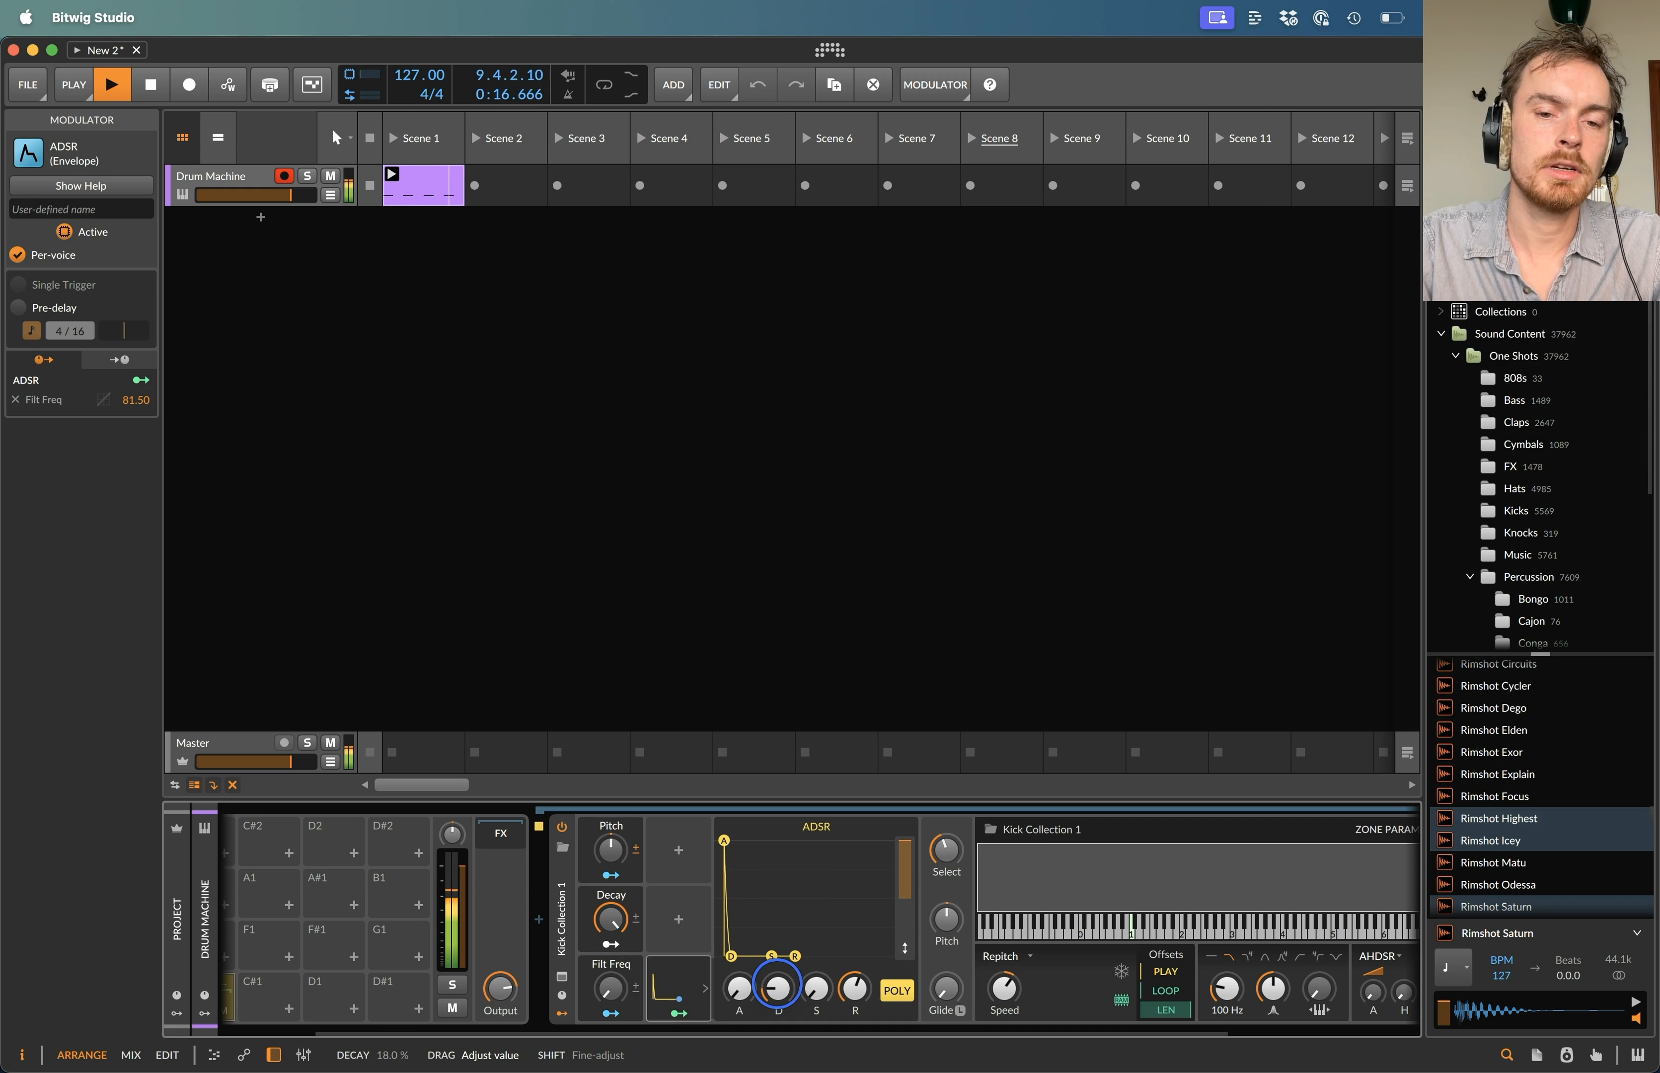
{"action": "left_click_drag", "start_coordinate": [778, 988], "coordinate": [781, 991]}
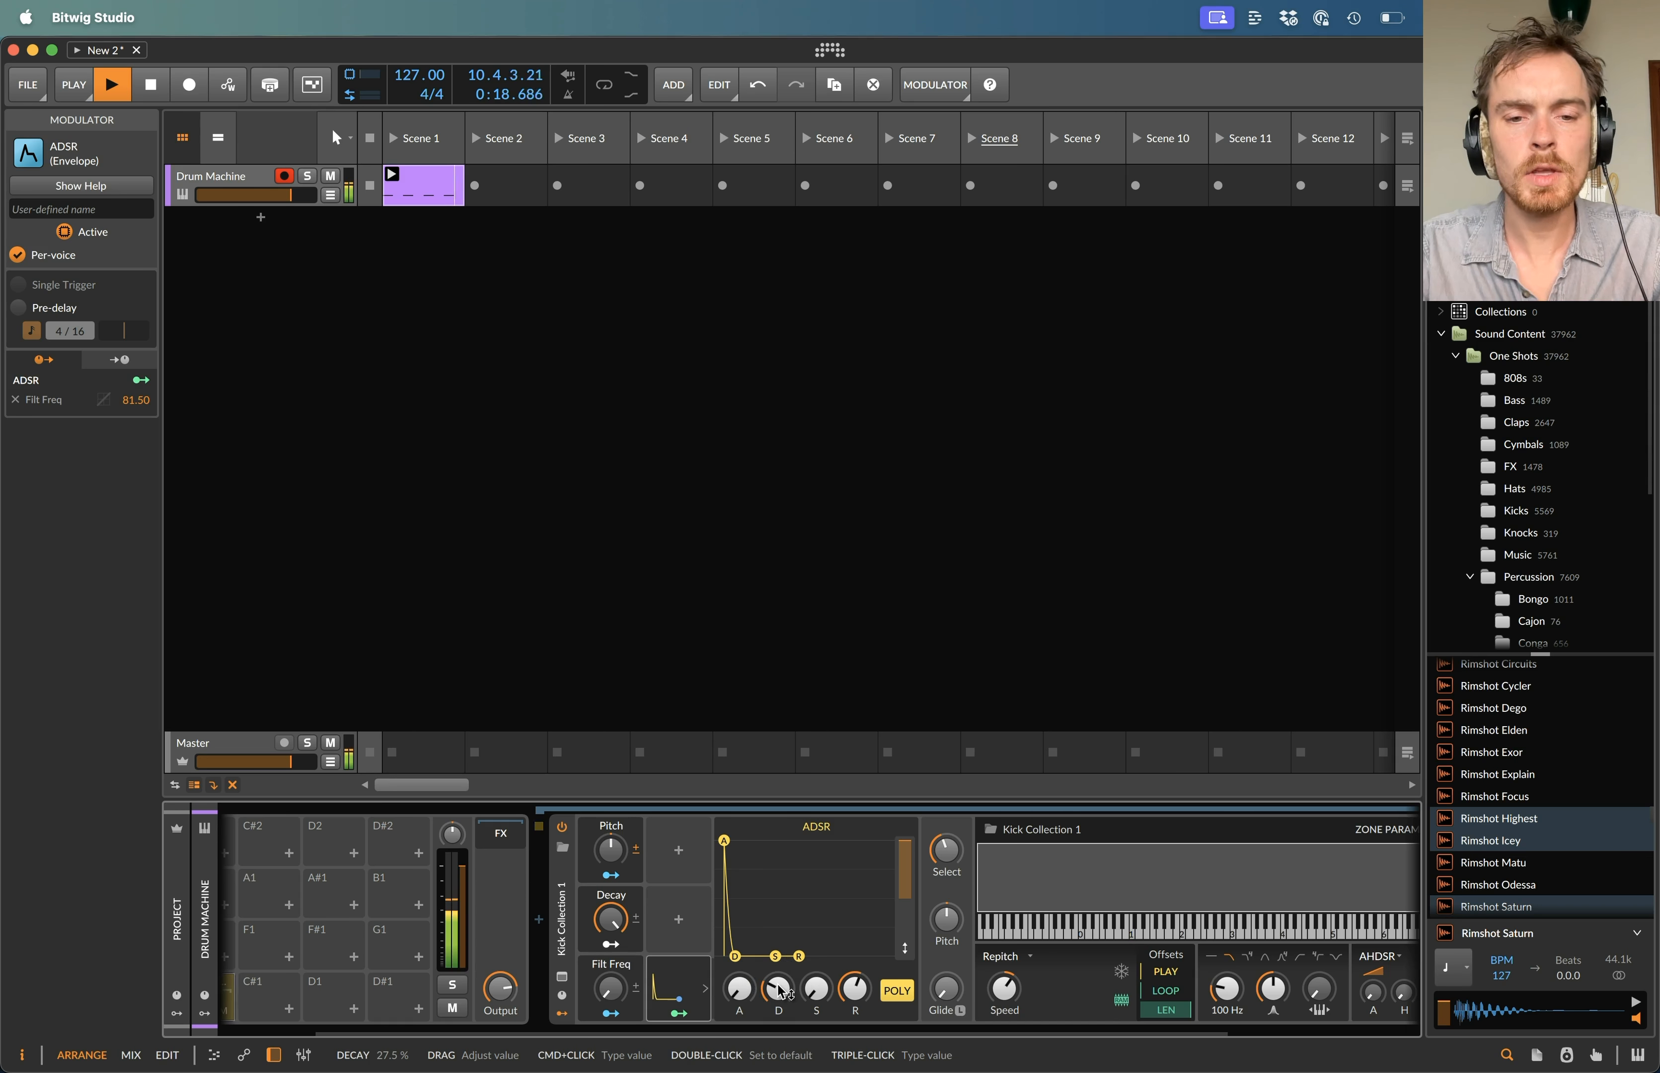
{"action": "left_click_drag", "start_coordinate": [609, 988], "coordinate": [608, 988]}
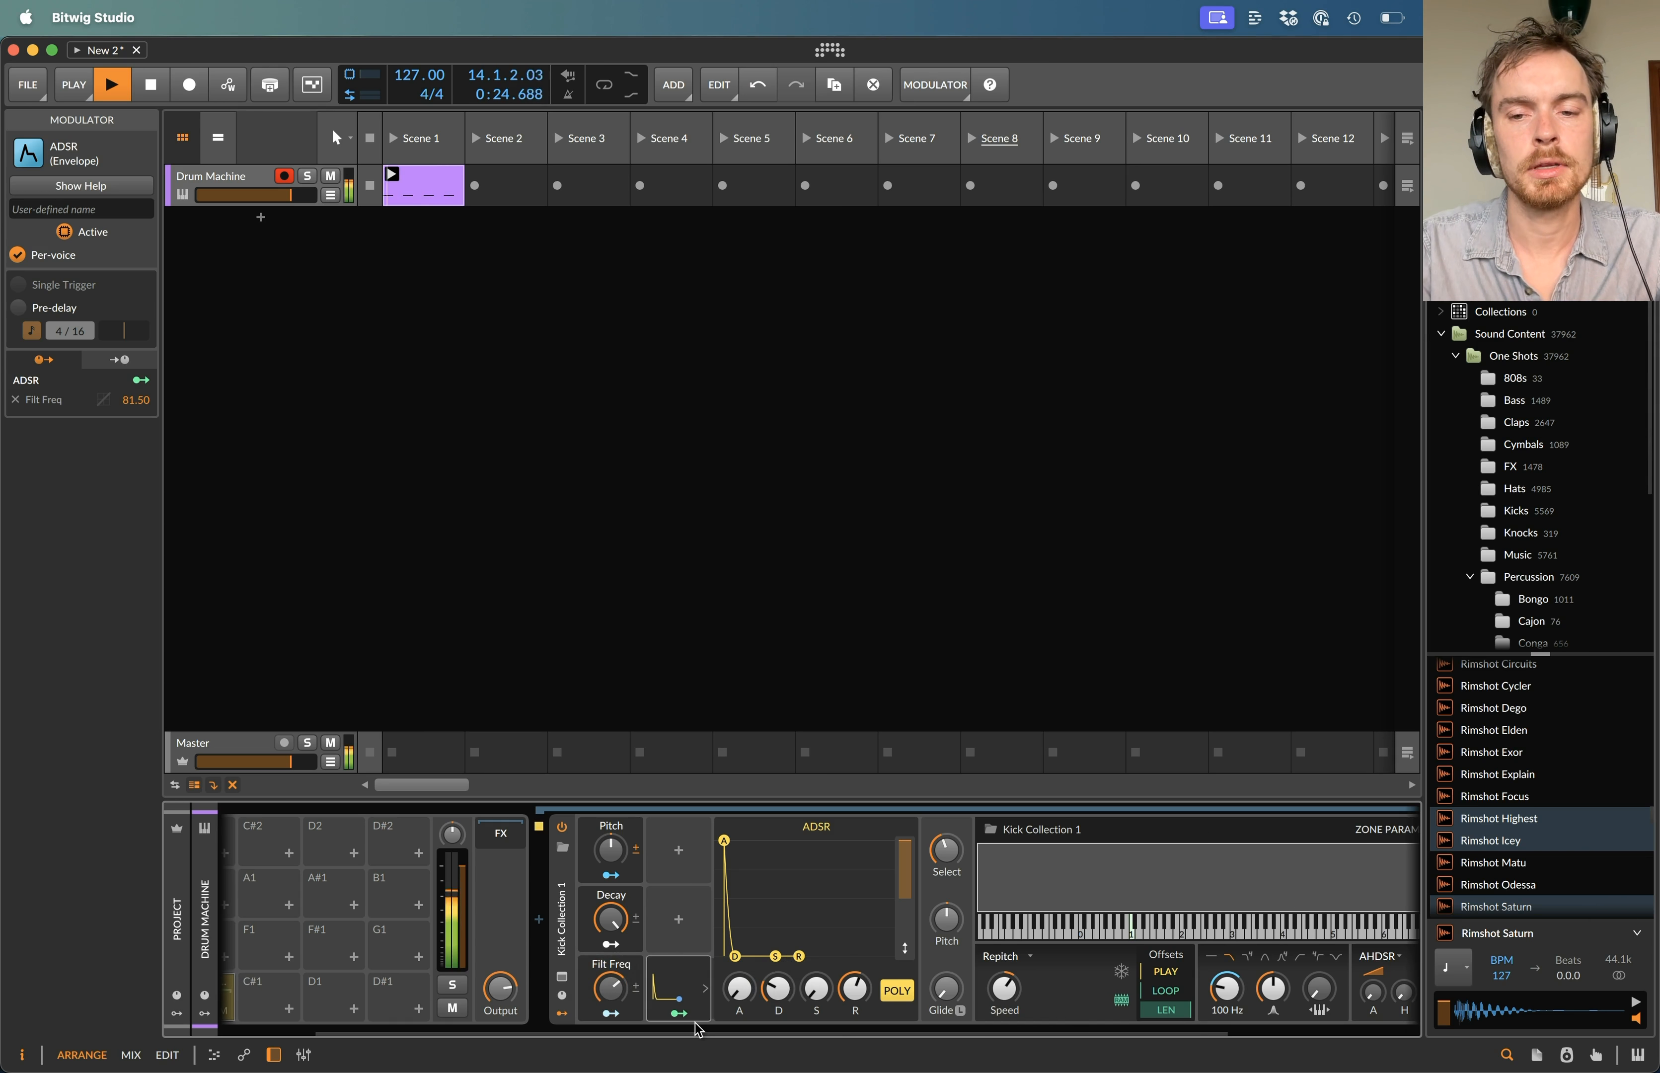
{"action": "key", "text": "space"}
{"action": "mouse_move", "coordinate": [610, 978]}
{"action": "left_mouse_down"}
{"action": "mouse_move", "coordinate": [610, 1047]}
{"action": "mouse_move", "coordinate": [594, 997]}
{"action": "left_mouse_up"}
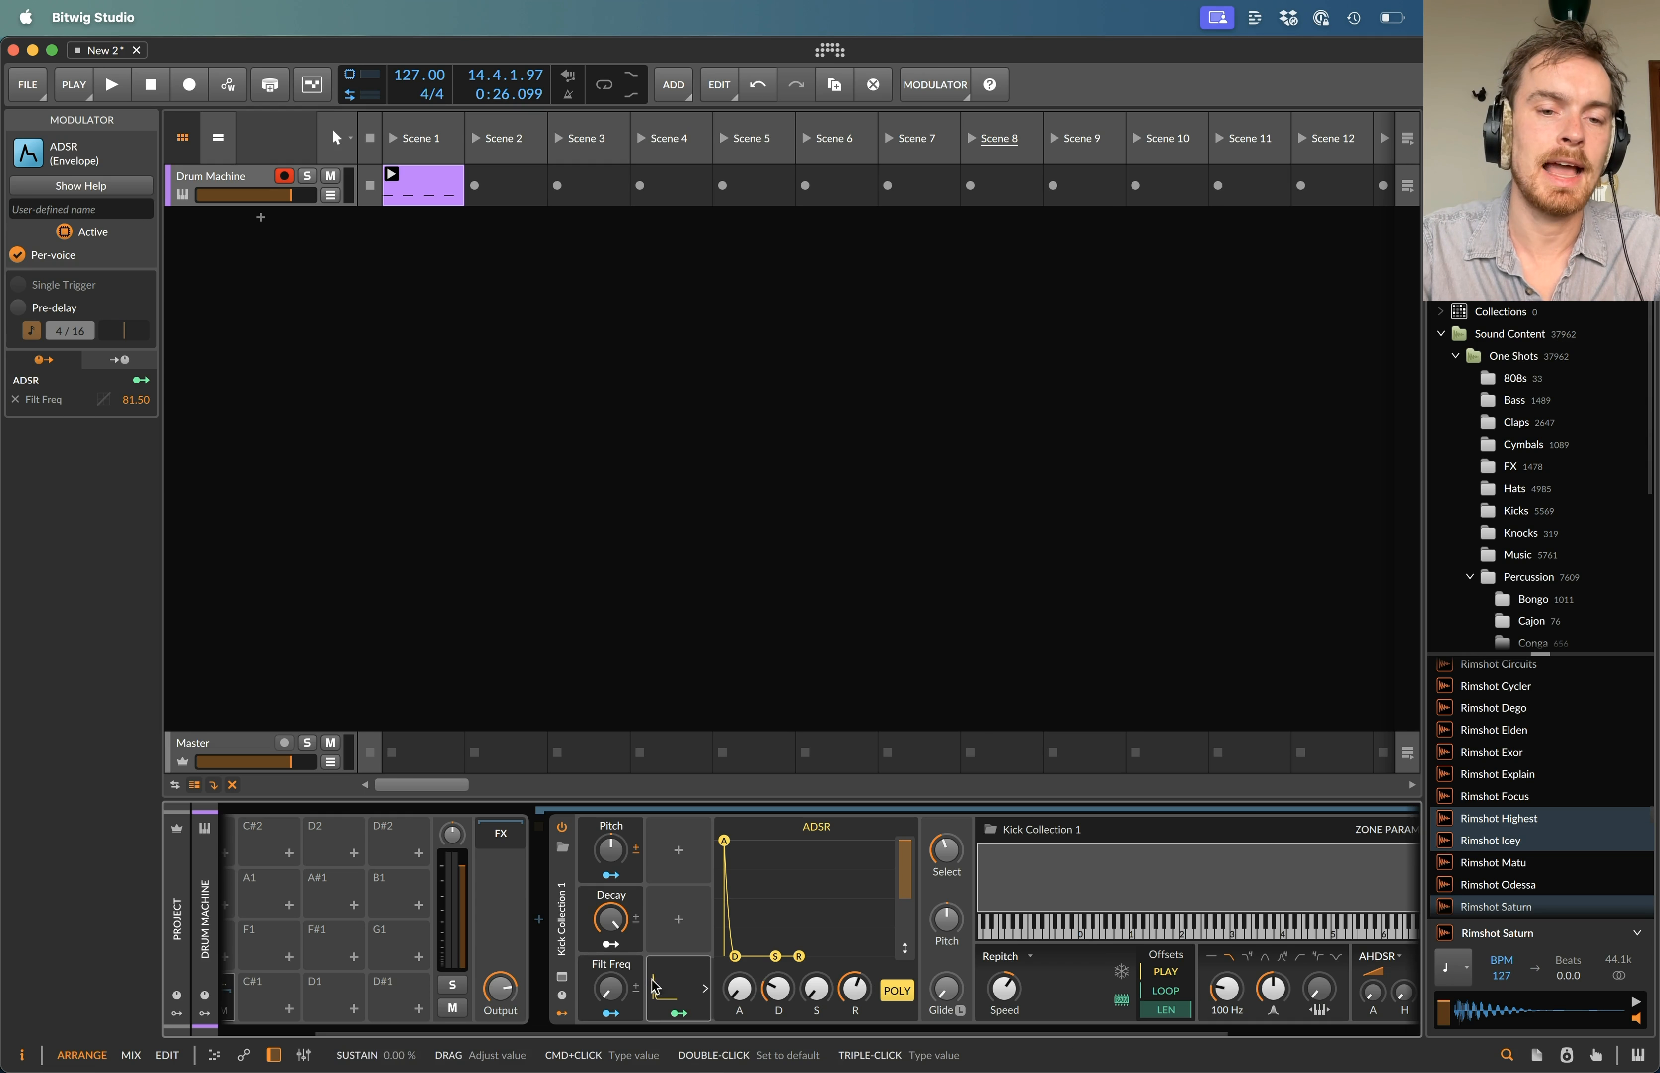
- Map the Filt Freq macro to the ADSR modulator's amount at -1.00 and sweep the macro during playback
{"action": "left_click_drag", "start_coordinate": [906, 844], "coordinate": [908, 845]}
{"action": "key", "text": "space"}
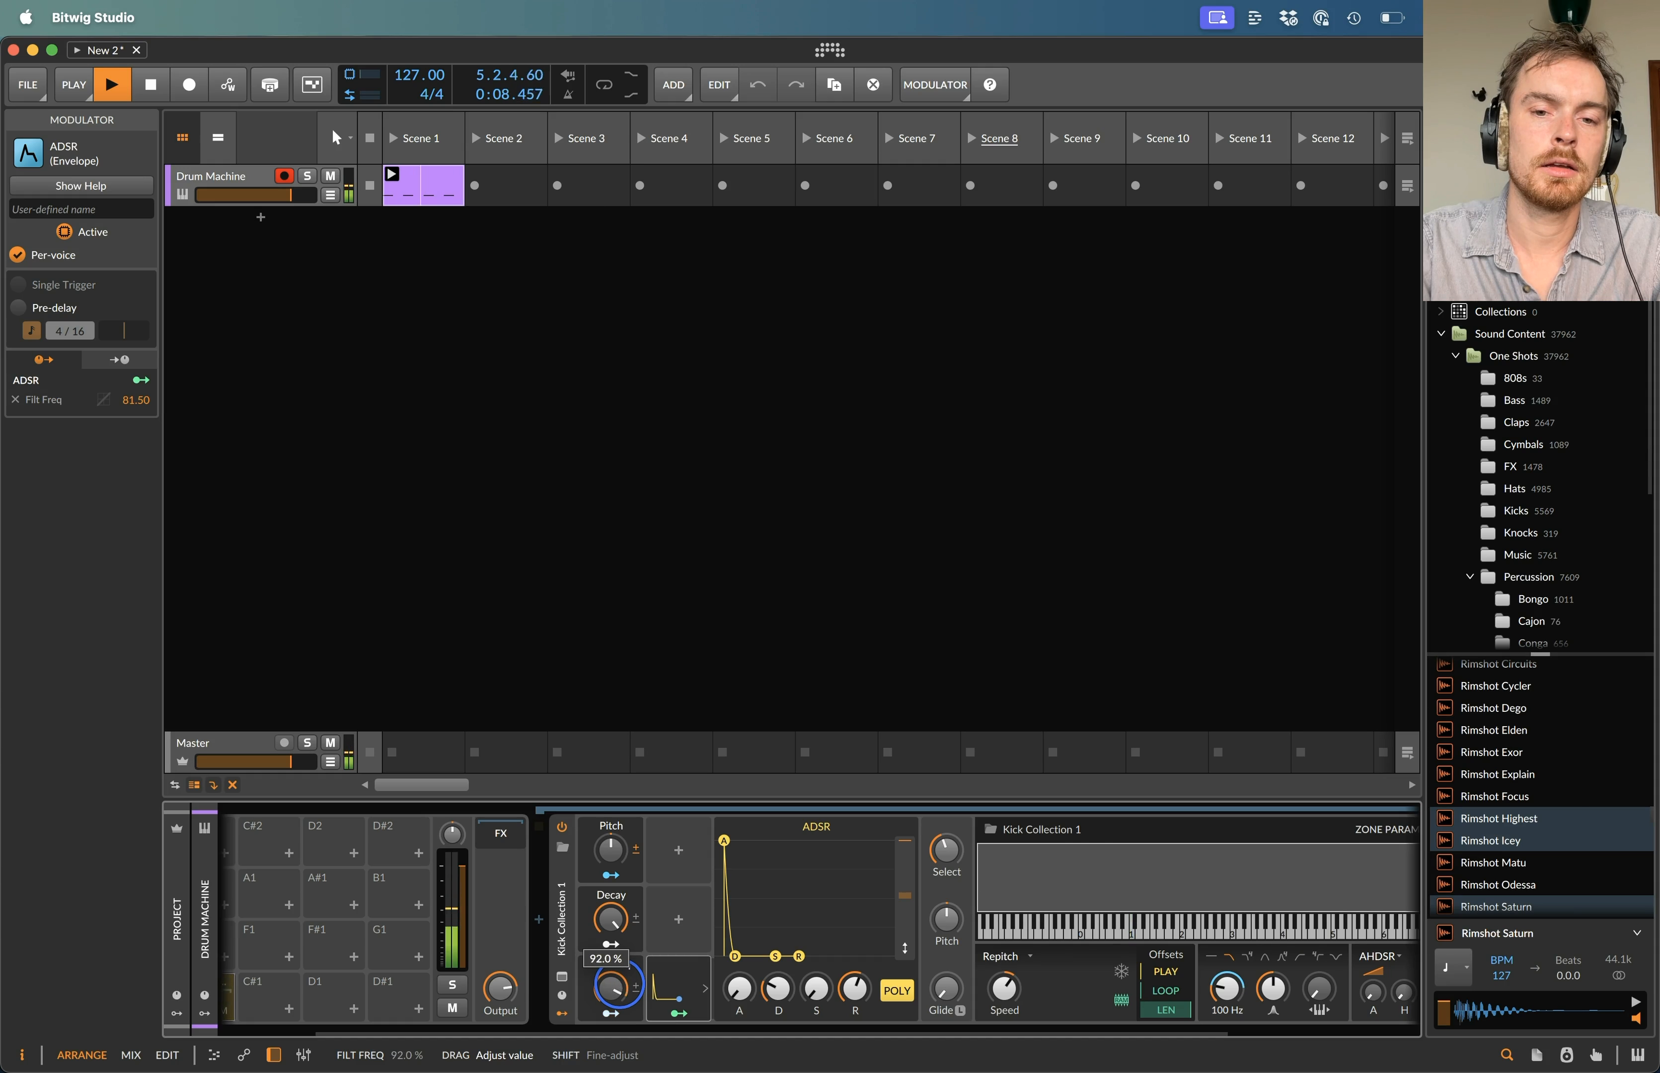
{"action": "left_click_drag", "start_coordinate": [619, 984], "coordinate": [612, 989]}
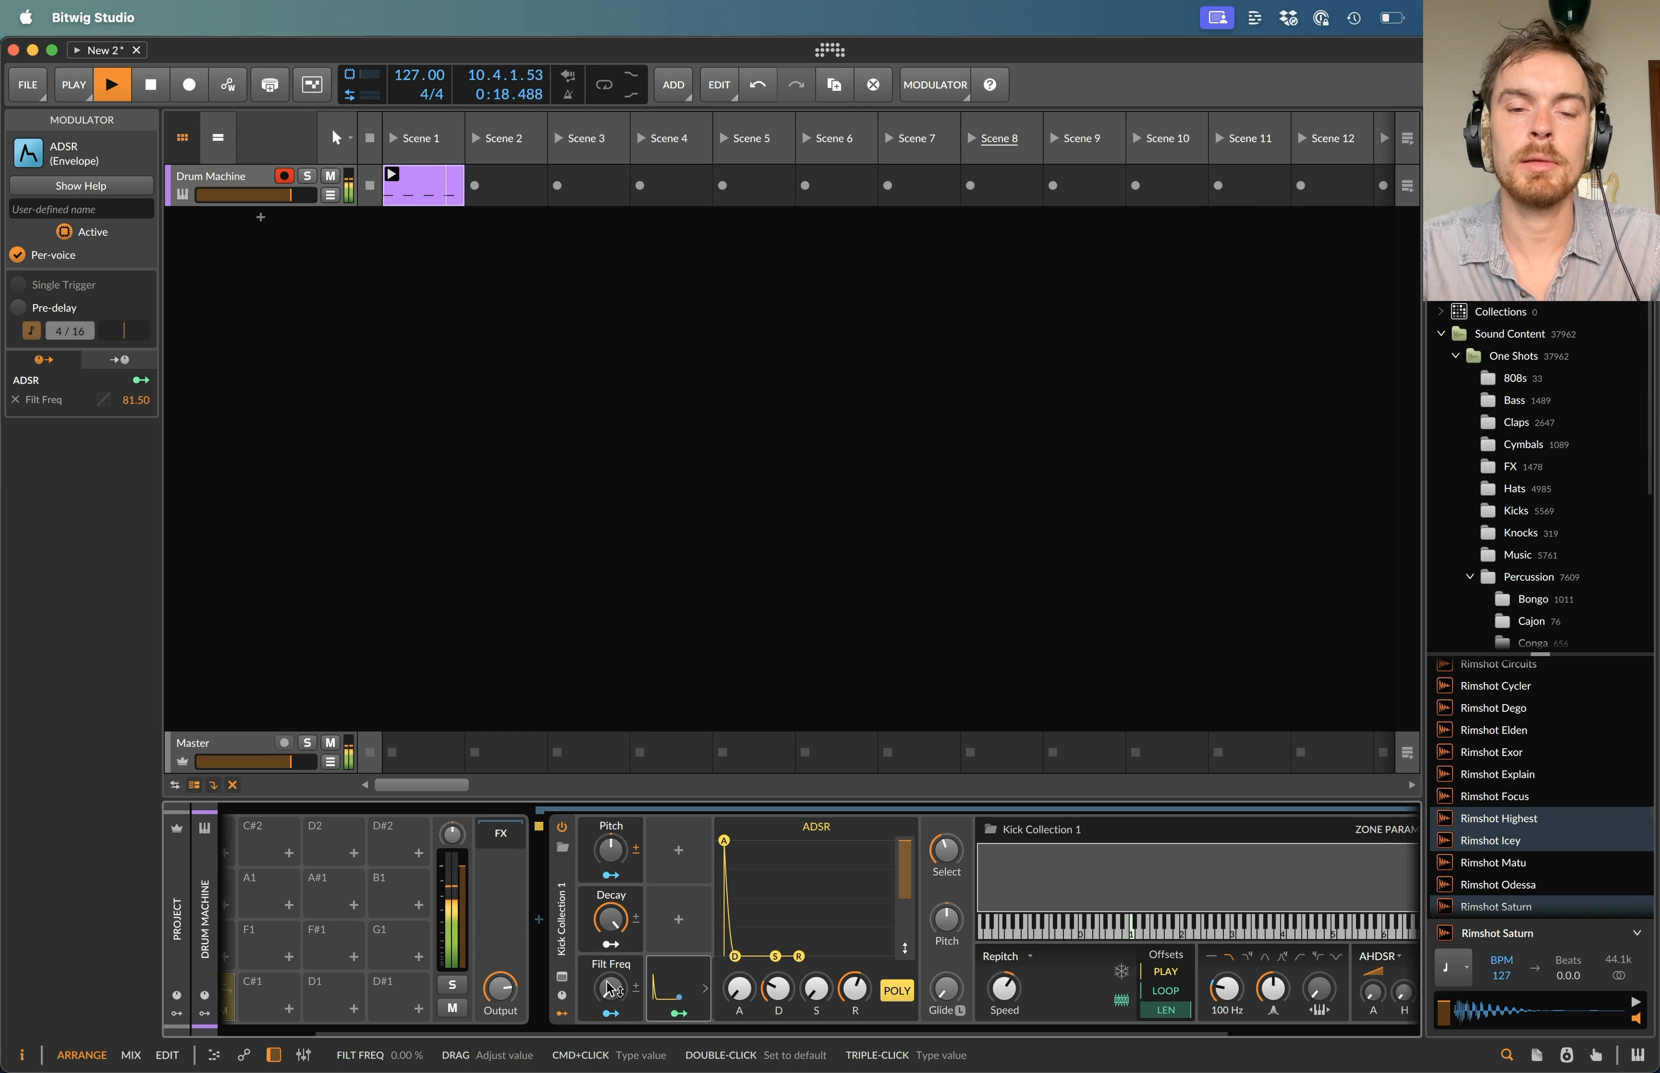
- Audition the Filt Freq macro on other kicks up to Select 87.0, reset the macro to 0 %, and stop playback
{"action": "left_click_drag", "start_coordinate": [606, 982], "coordinate": [609, 927]}
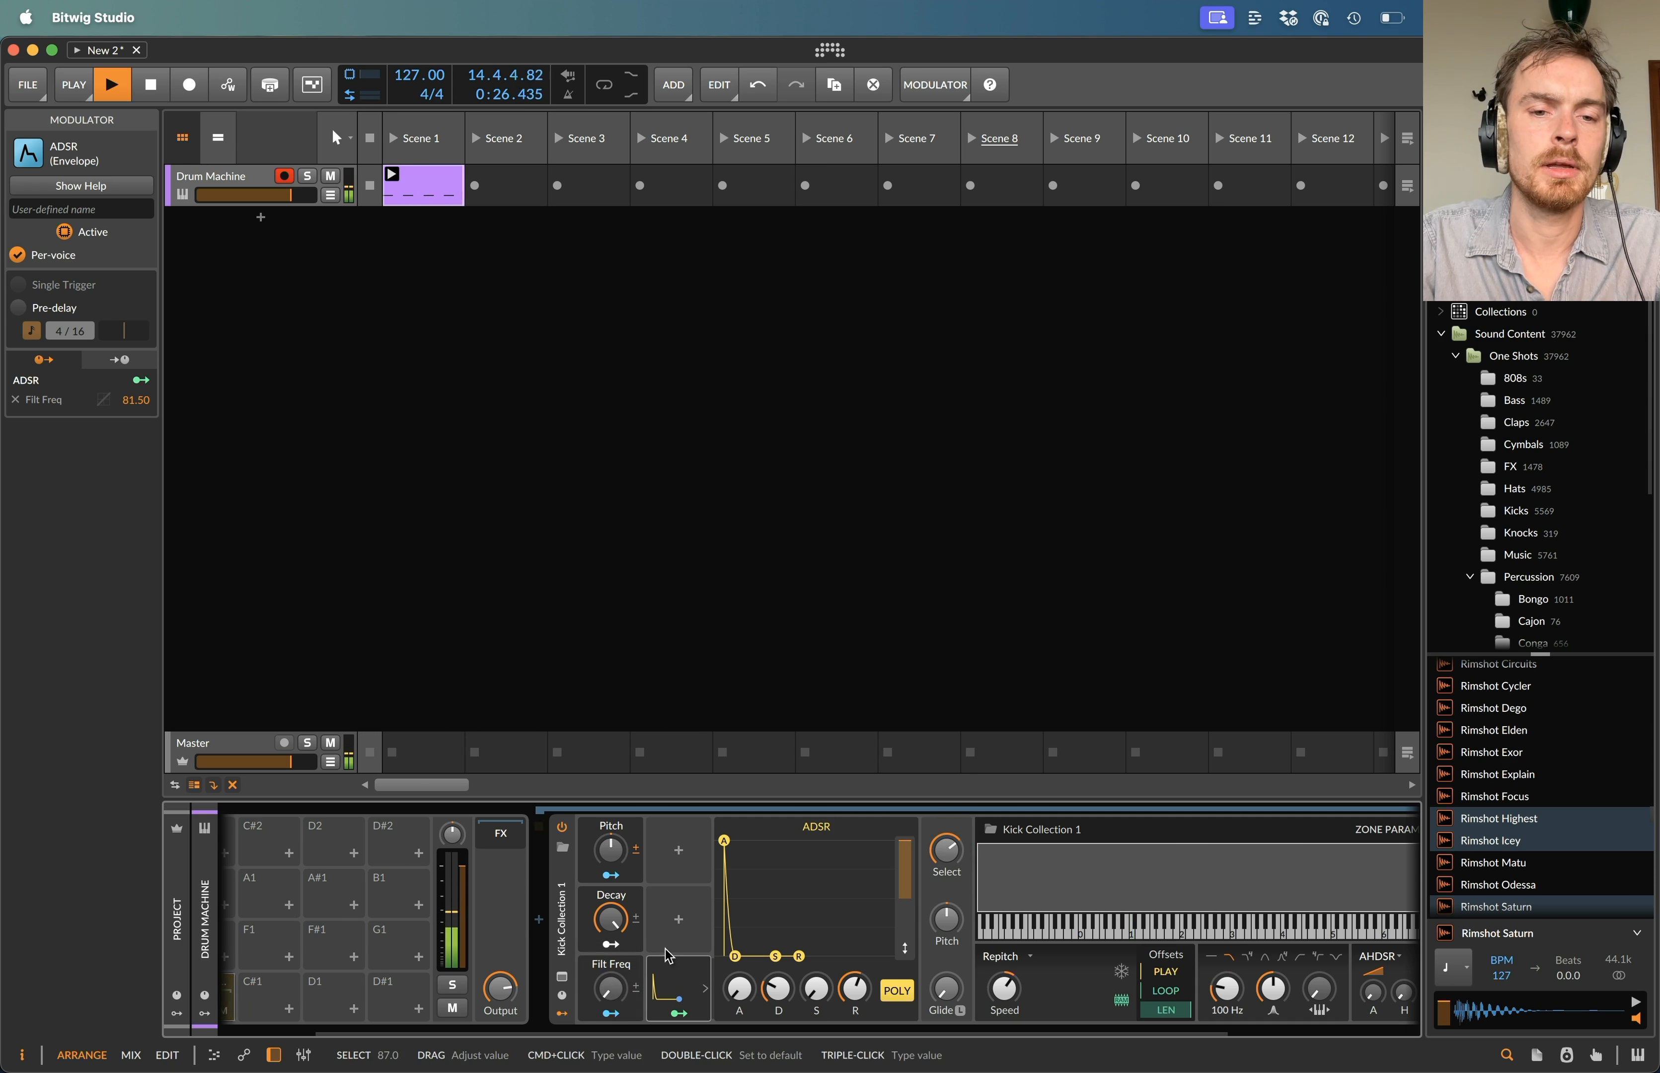
{"action": "double_click", "coordinate": [608, 987]}
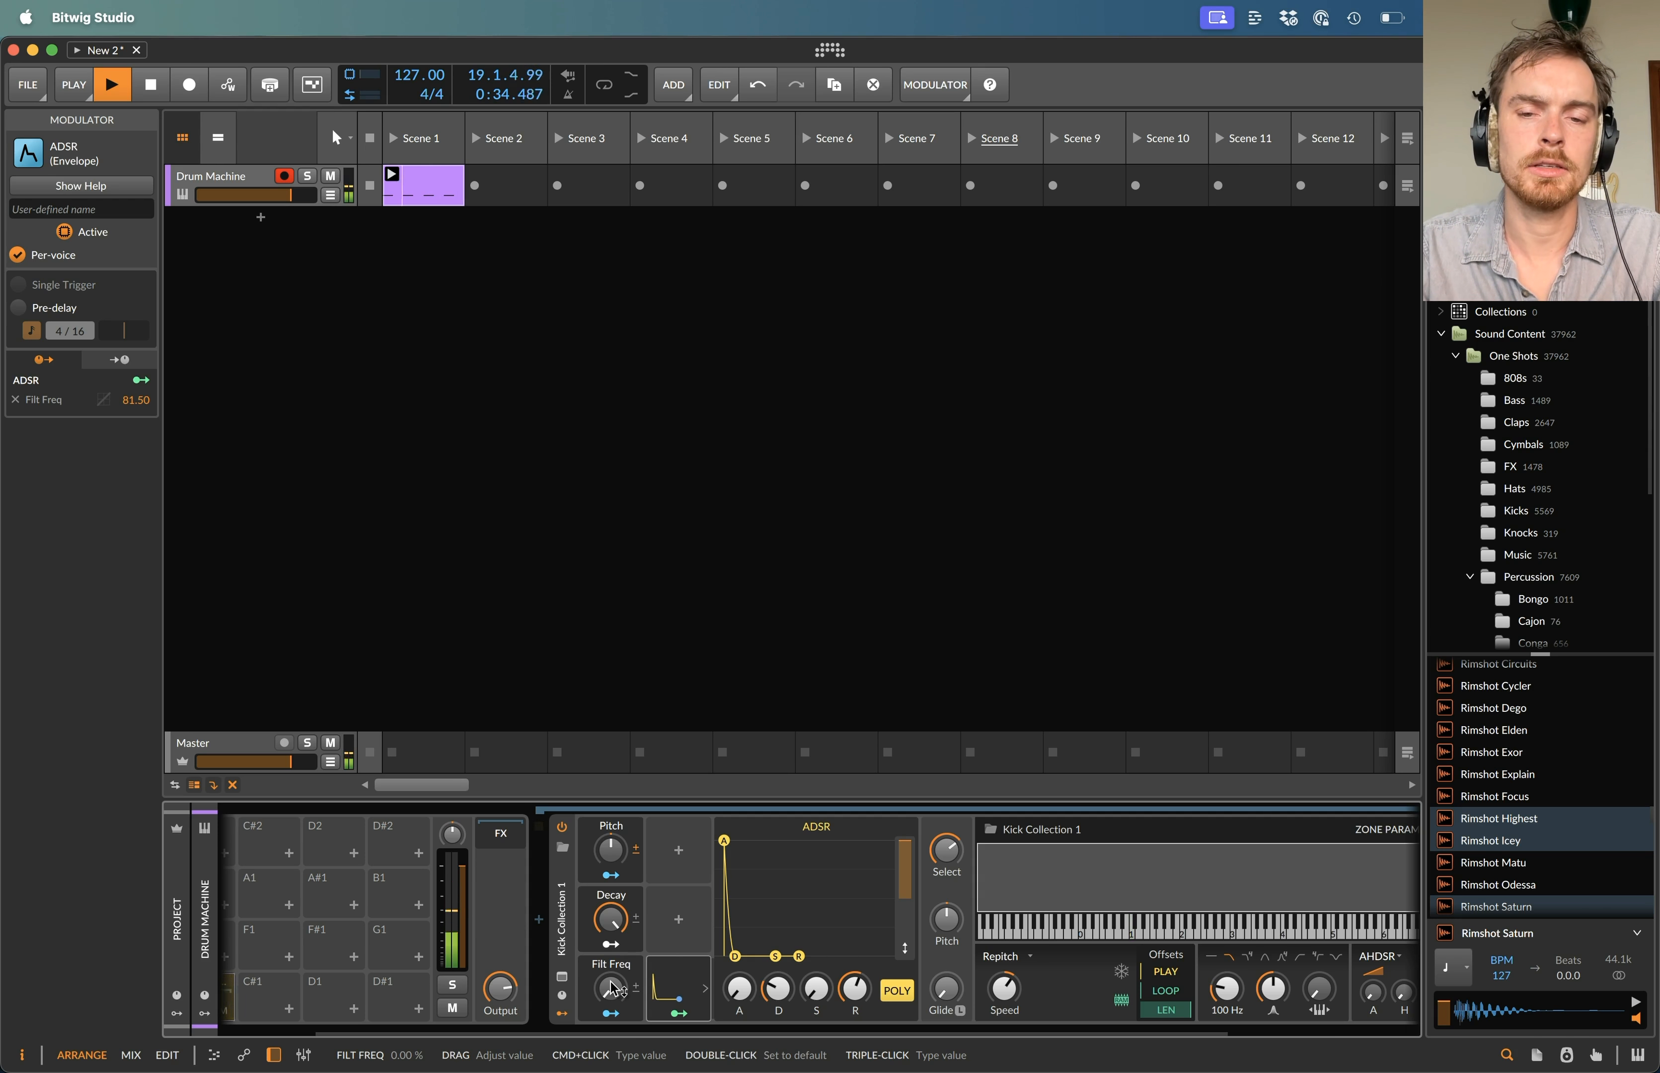
{"action": "scroll", "coordinate": [612, 988], "scroll_direction": "right", "scroll_amount": 5}
{"action": "key", "text": "space"}
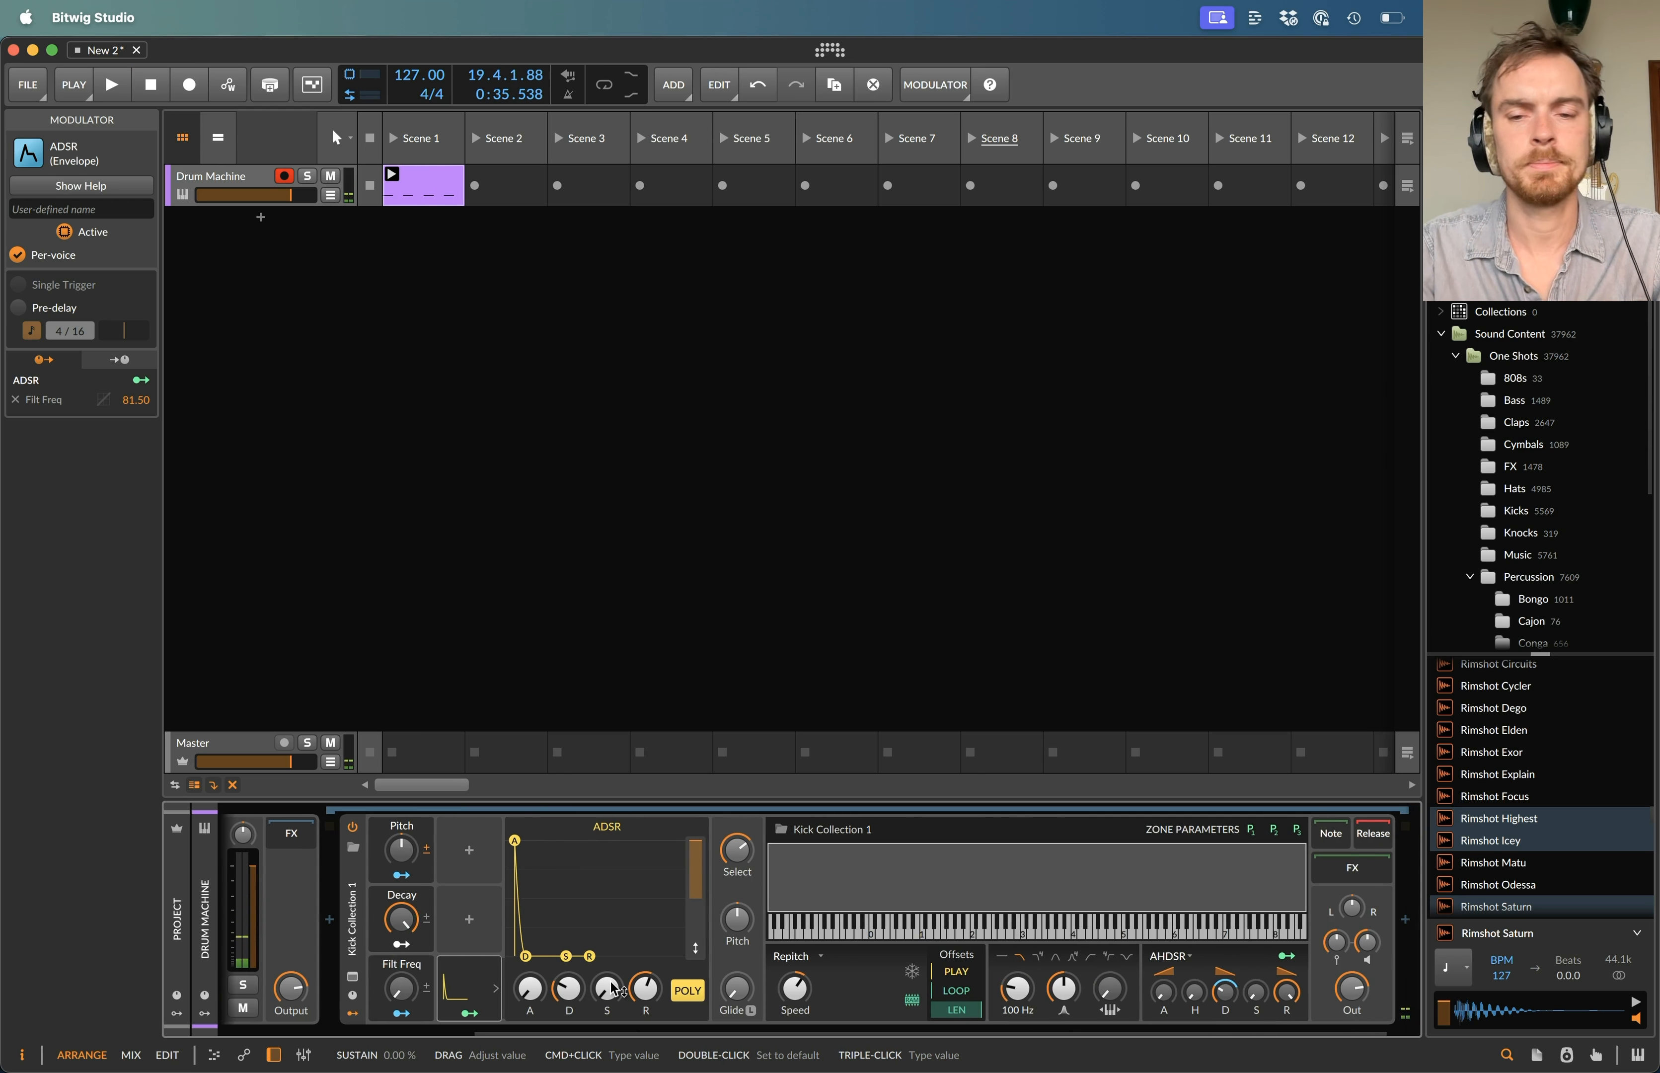
- Insert a Poly Grid before the kick Sampler on the drum pad and move the Sampler into its FX chain
{"action": "left_click", "coordinate": [495, 989]}
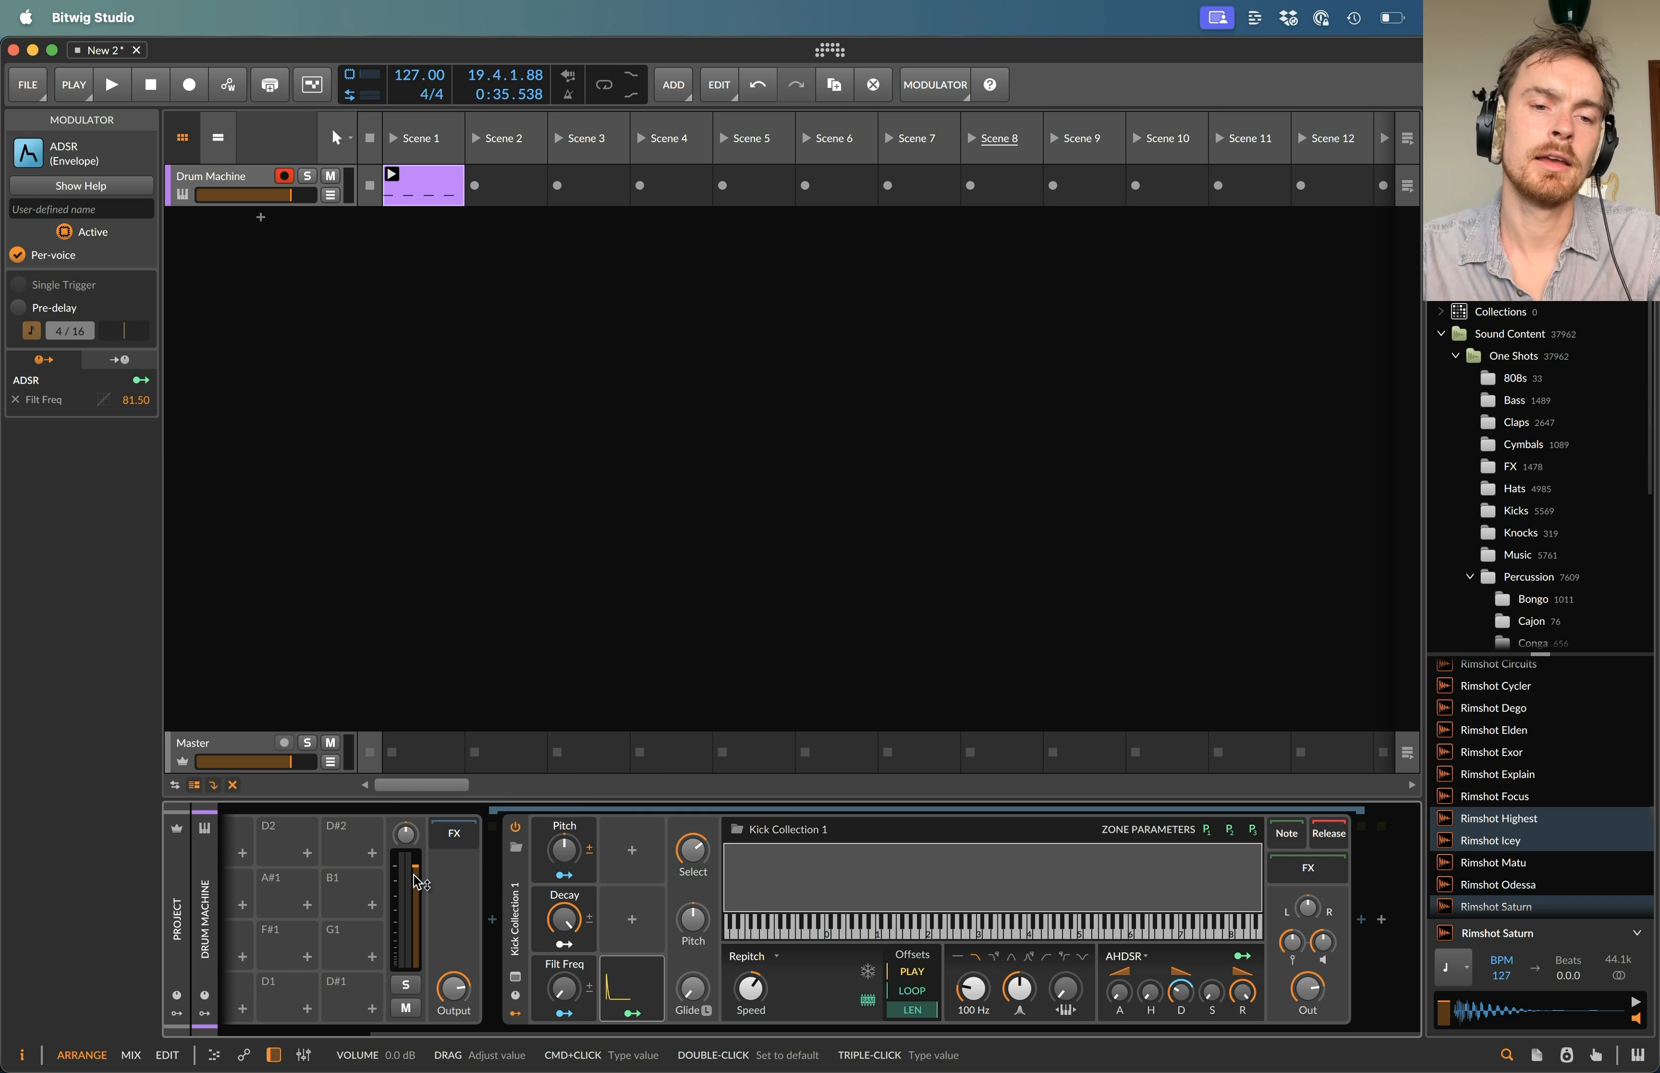
{"action": "left_click", "coordinate": [493, 931]}
{"action": "type", "text": "POL"}
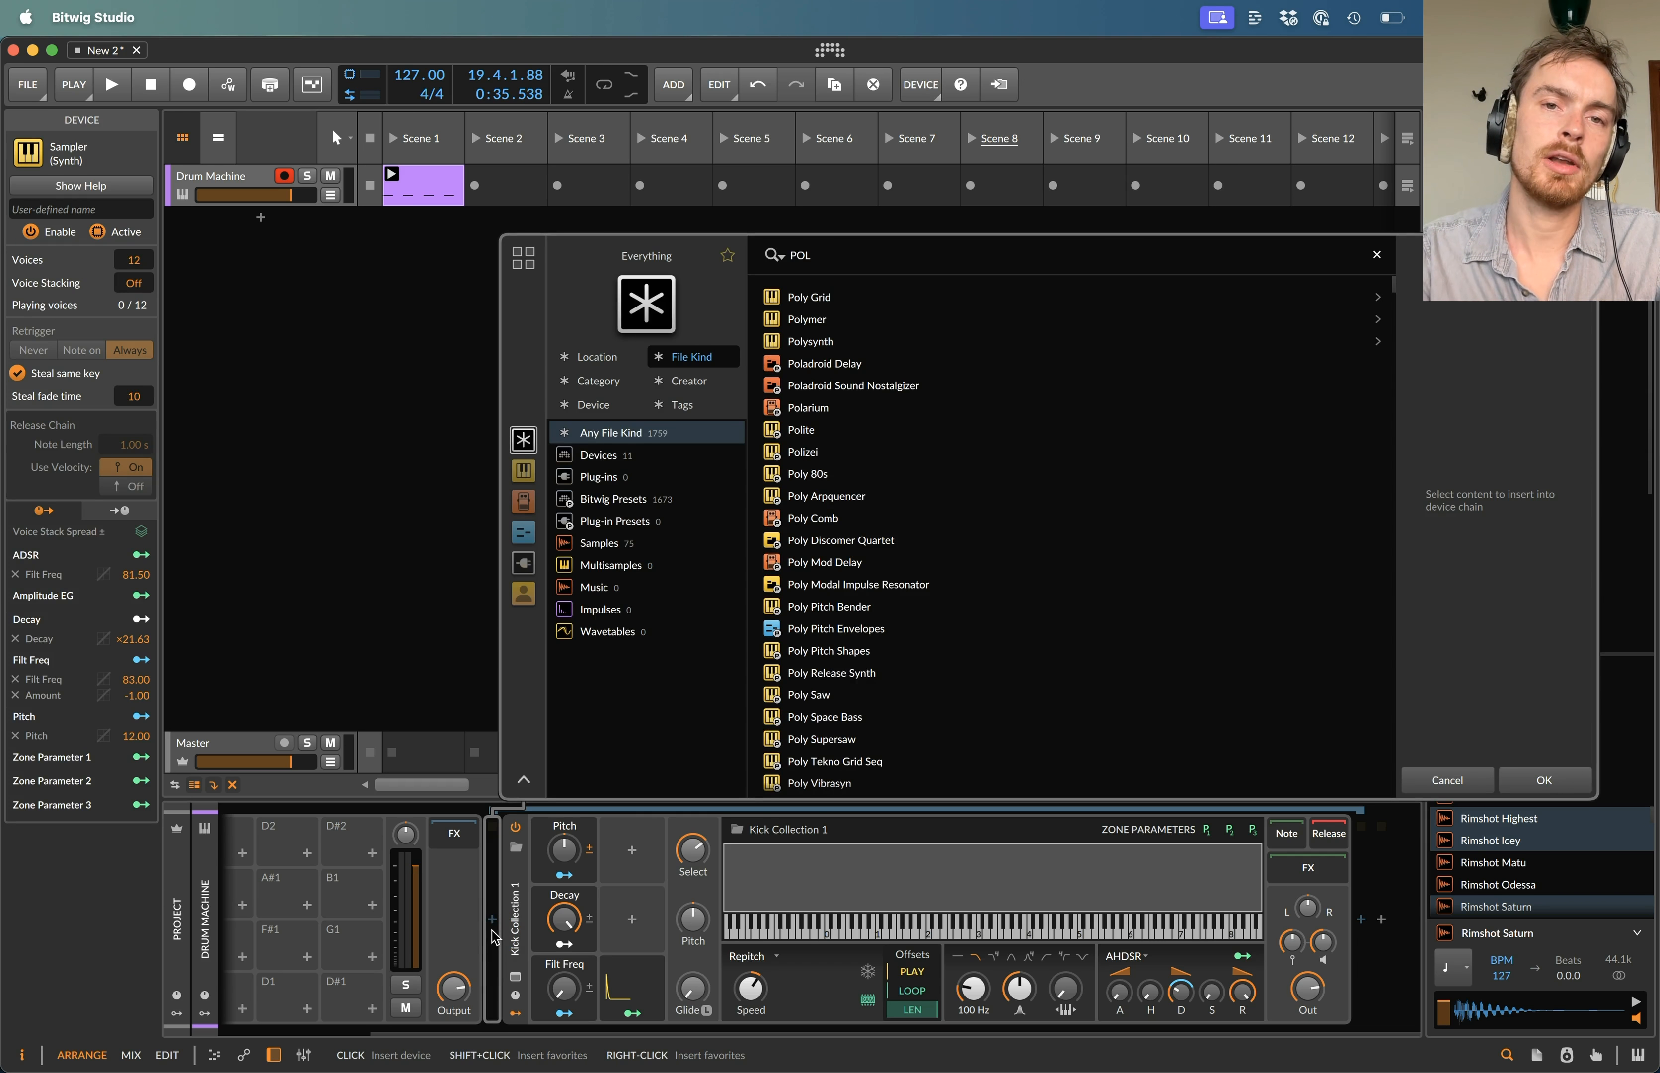
{"action": "key", "text": "Return"}
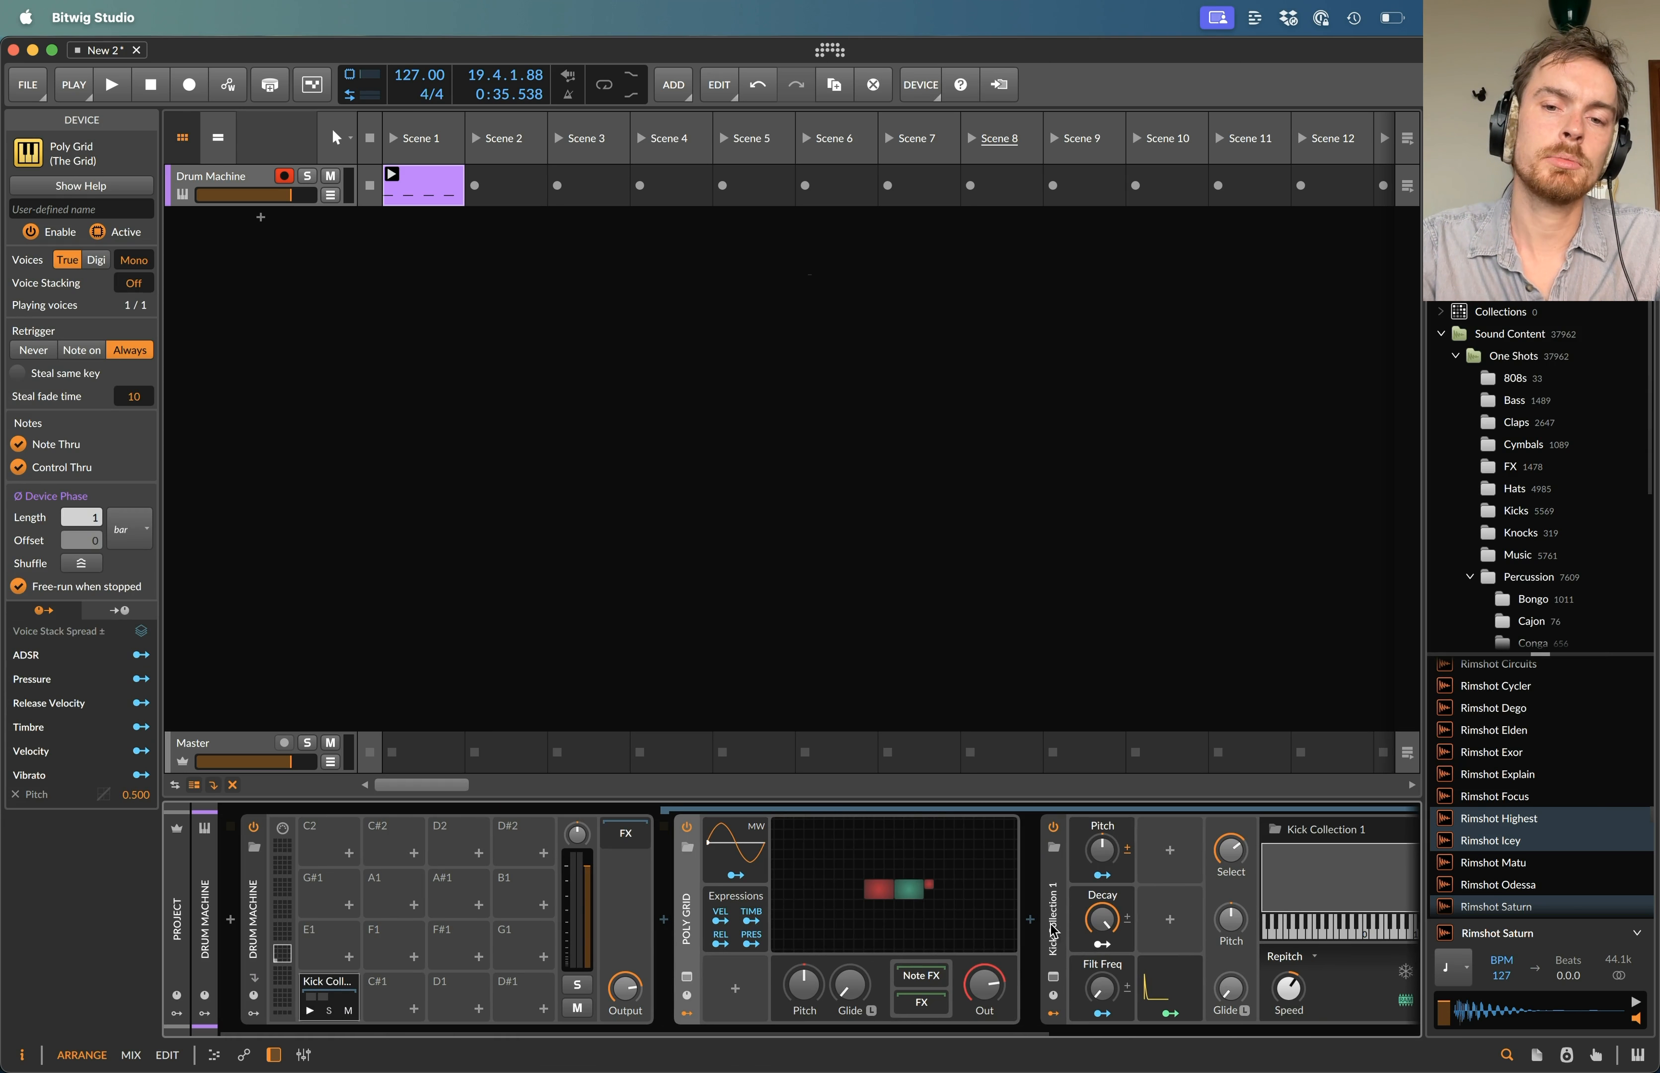
{"action": "mouse_move", "coordinate": [1053, 889]}
{"action": "left_mouse_down"}
{"action": "mouse_move", "coordinate": [1052, 945]}
{"action": "mouse_move", "coordinate": [1026, 982]}
{"action": "mouse_move", "coordinate": [922, 1004]}
{"action": "left_mouse_up"}
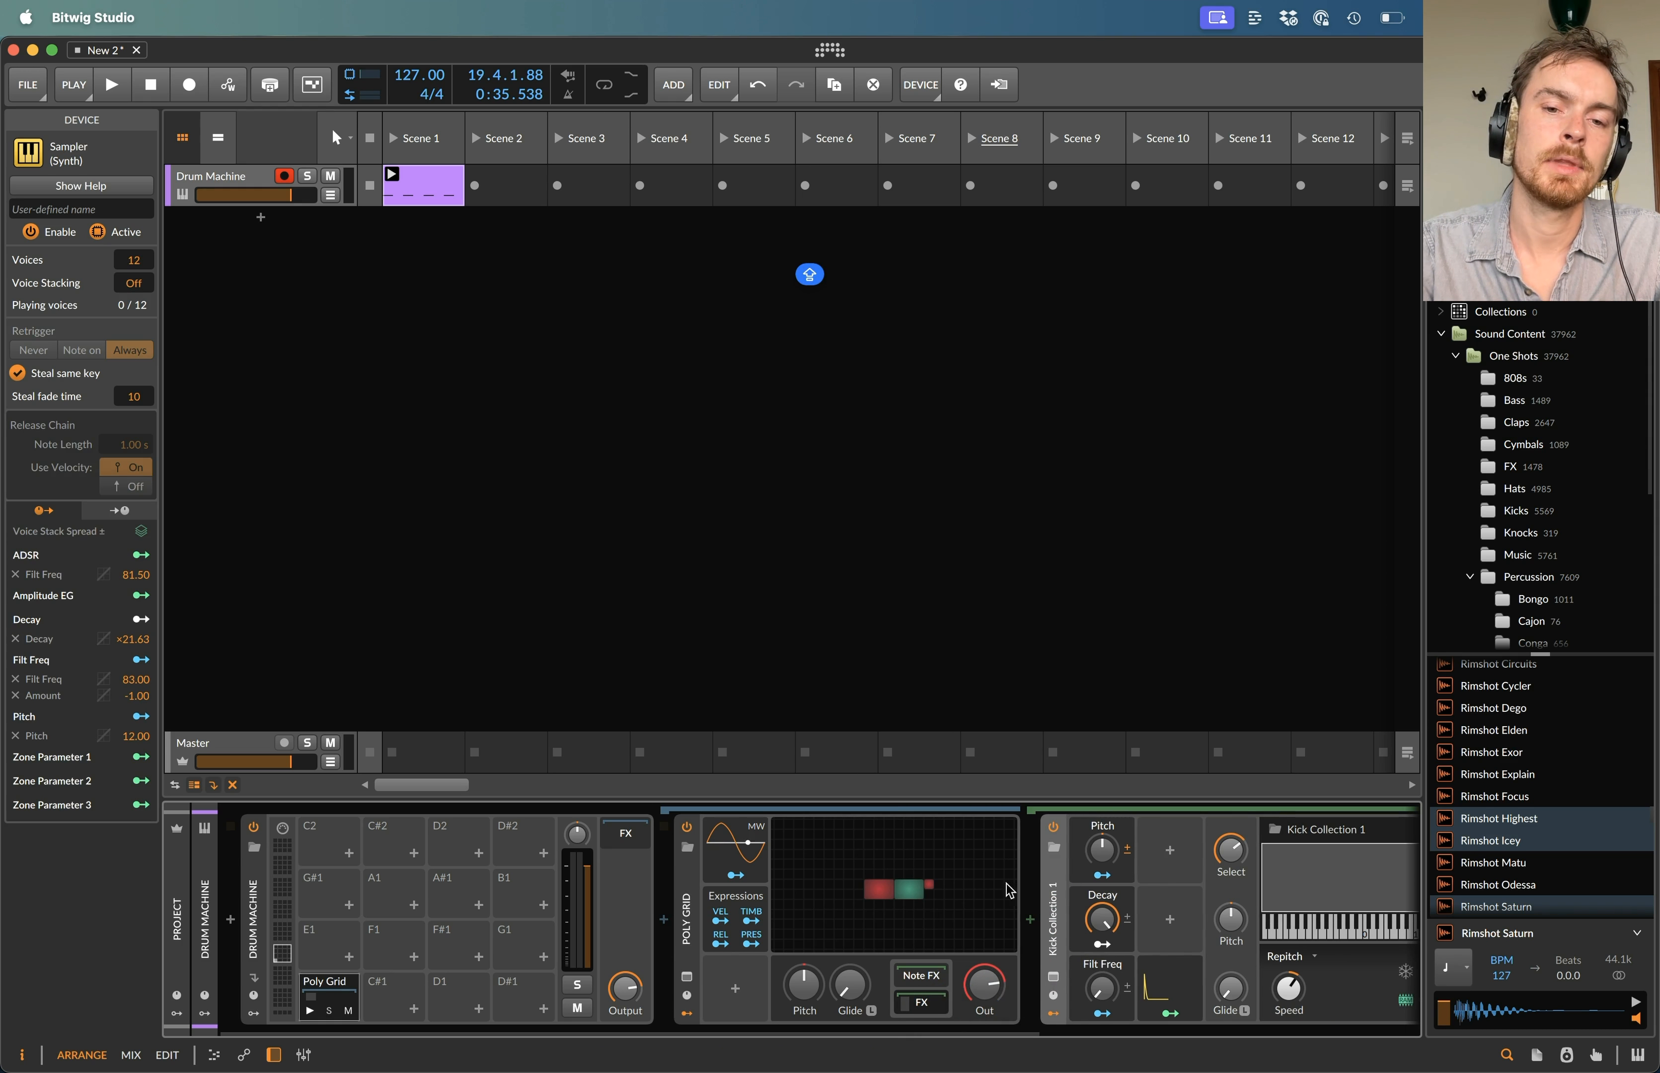
- Open the Poly Grid patch and delete its default modulators and all of its default modules
{"action": "left_click", "coordinate": [863, 891]}
{"action": "left_click_drag", "start_coordinate": [741, 982], "coordinate": [725, 845]}
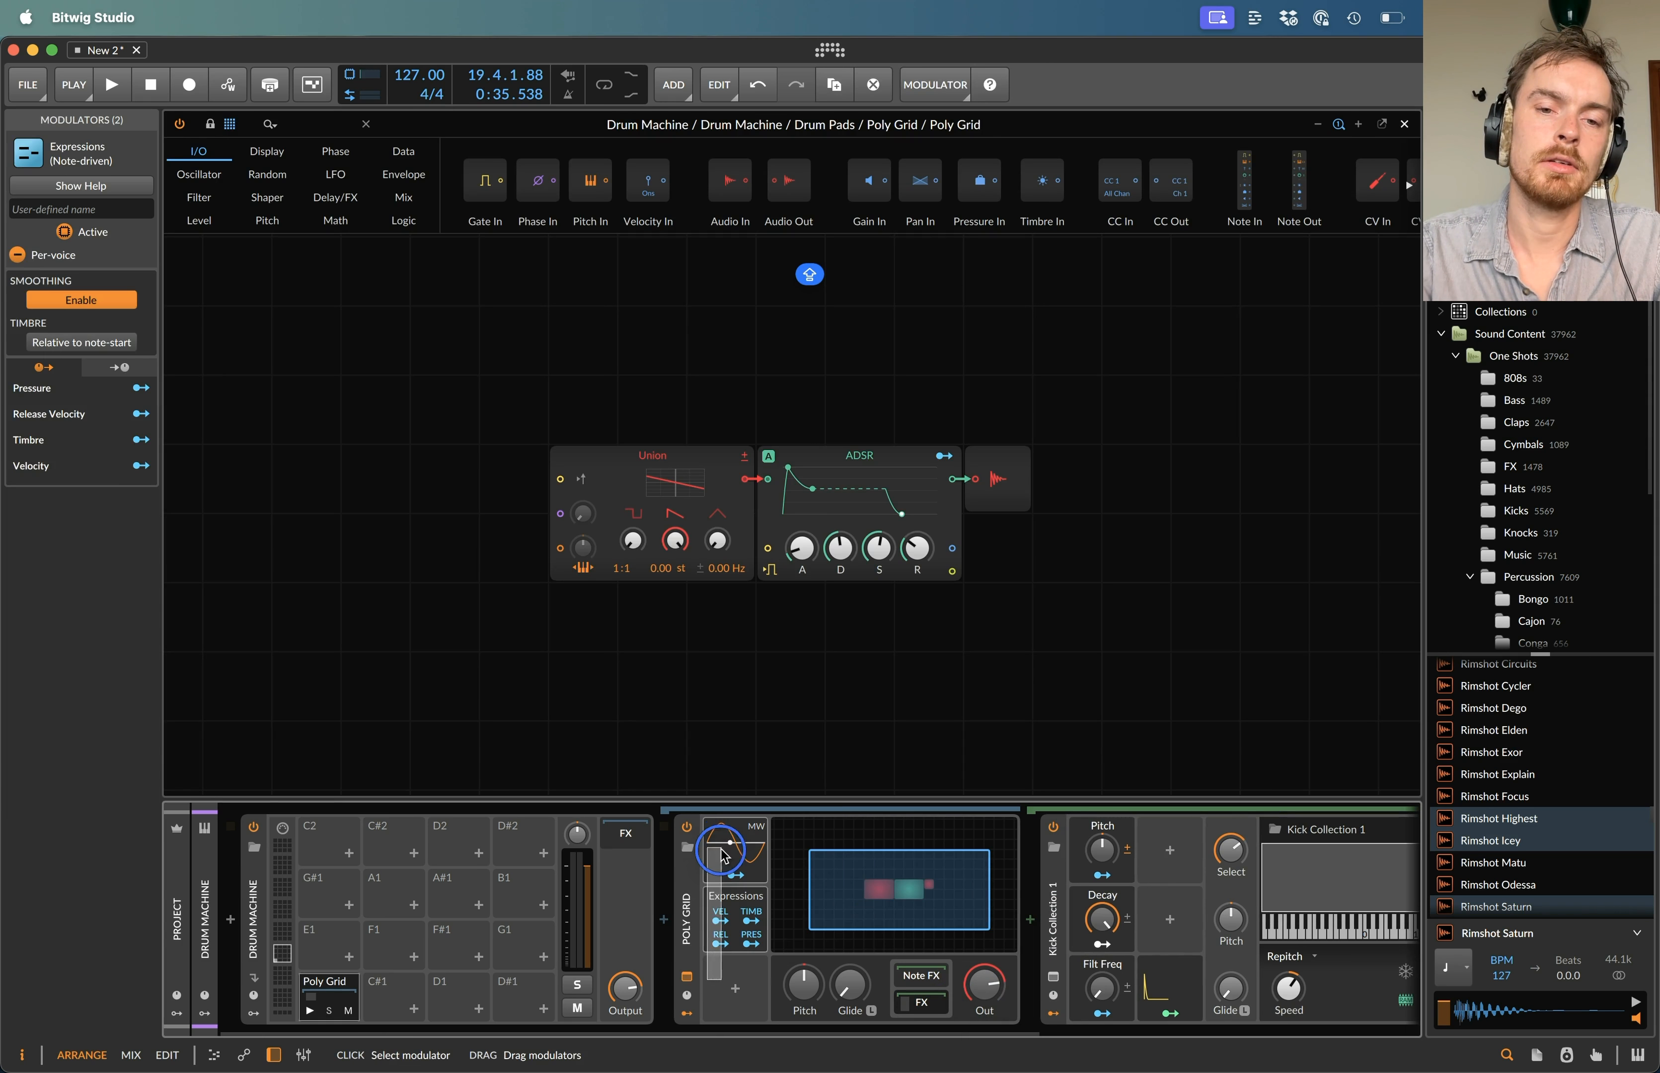
{"action": "key", "text": "Delete"}
{"action": "left_click_drag", "start_coordinate": [535, 709], "coordinate": [1050, 486]}
{"action": "key", "text": "Delete"}
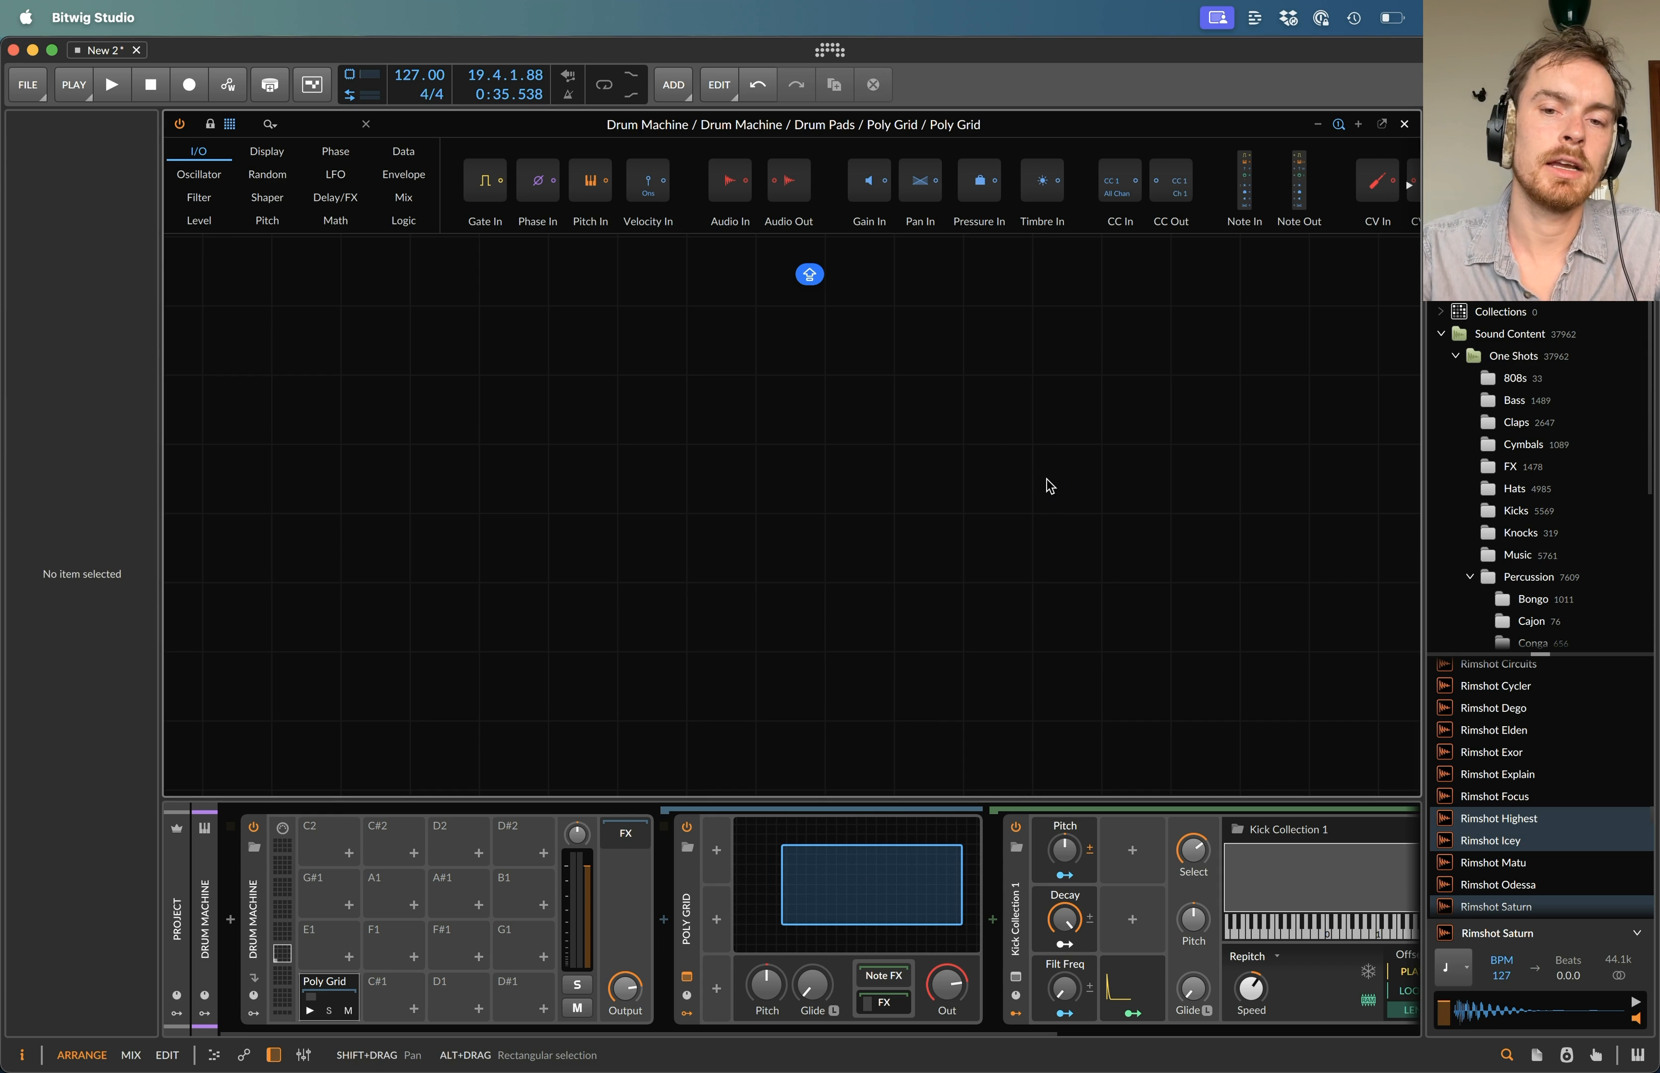
- Add a Button module to the empty grid and place a Logic Delay module beside it
{"action": "left_click", "coordinate": [325, 124]}
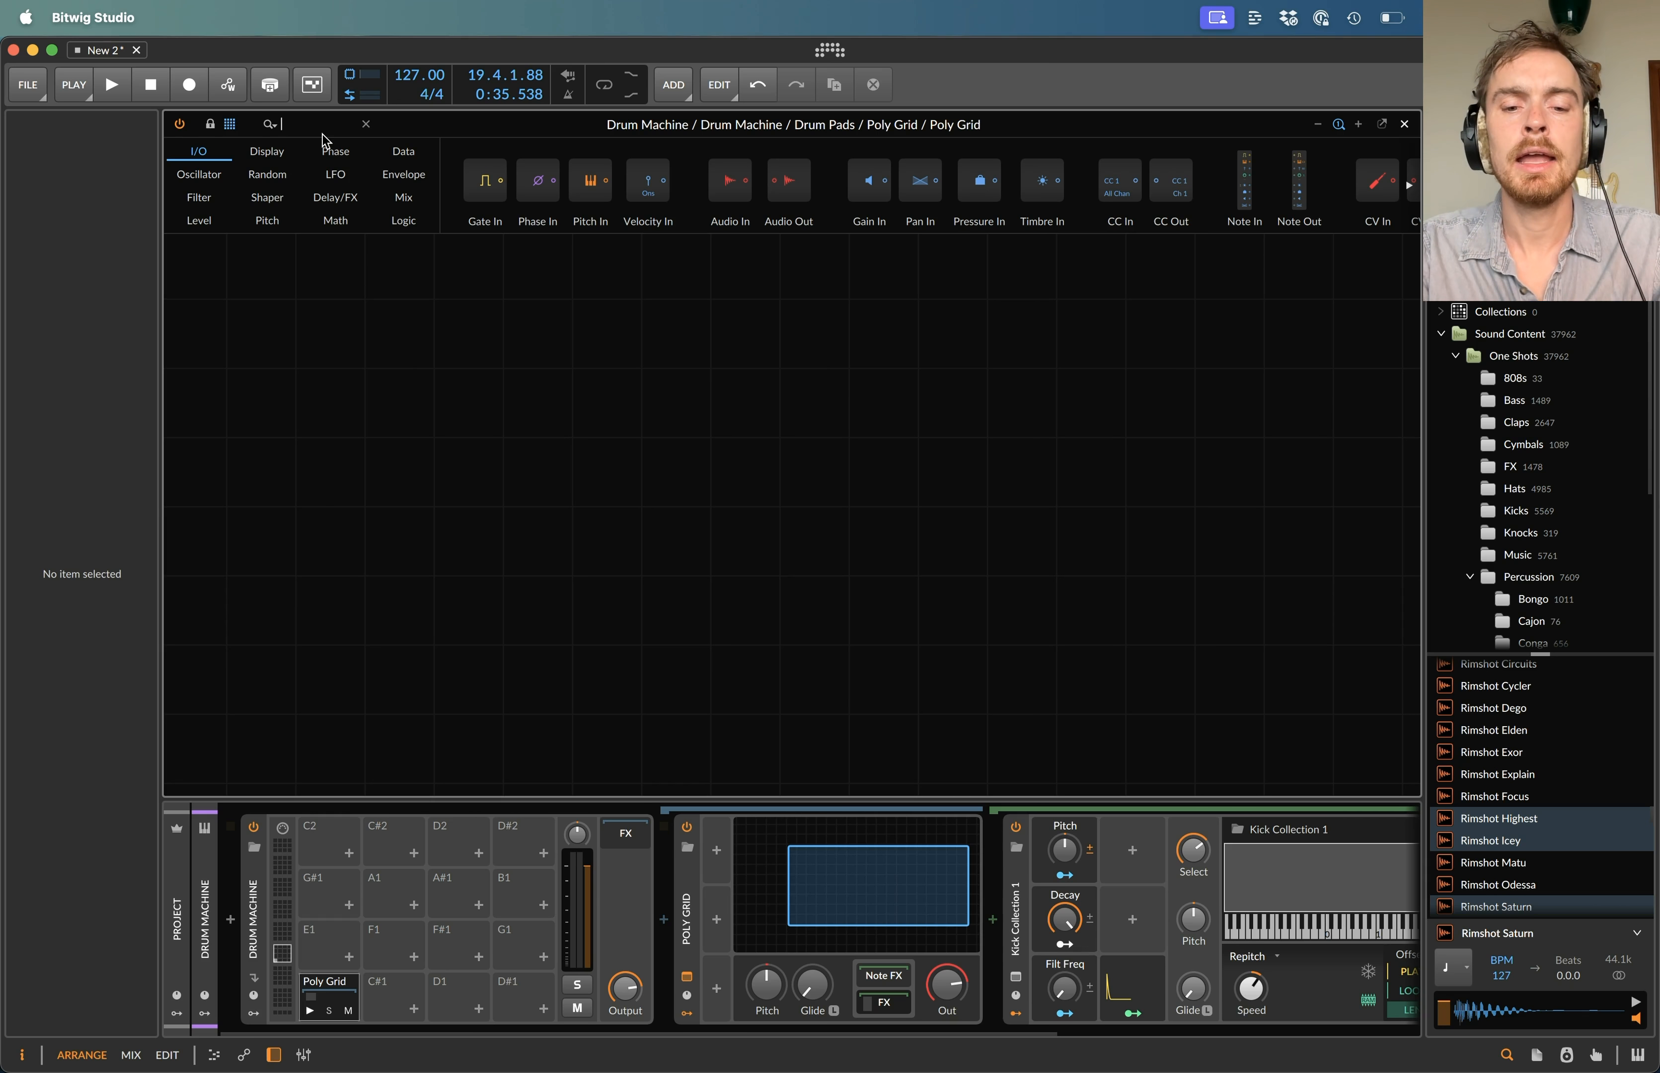
{"action": "type", "text": "BUT"}
{"action": "key", "text": "Return"}
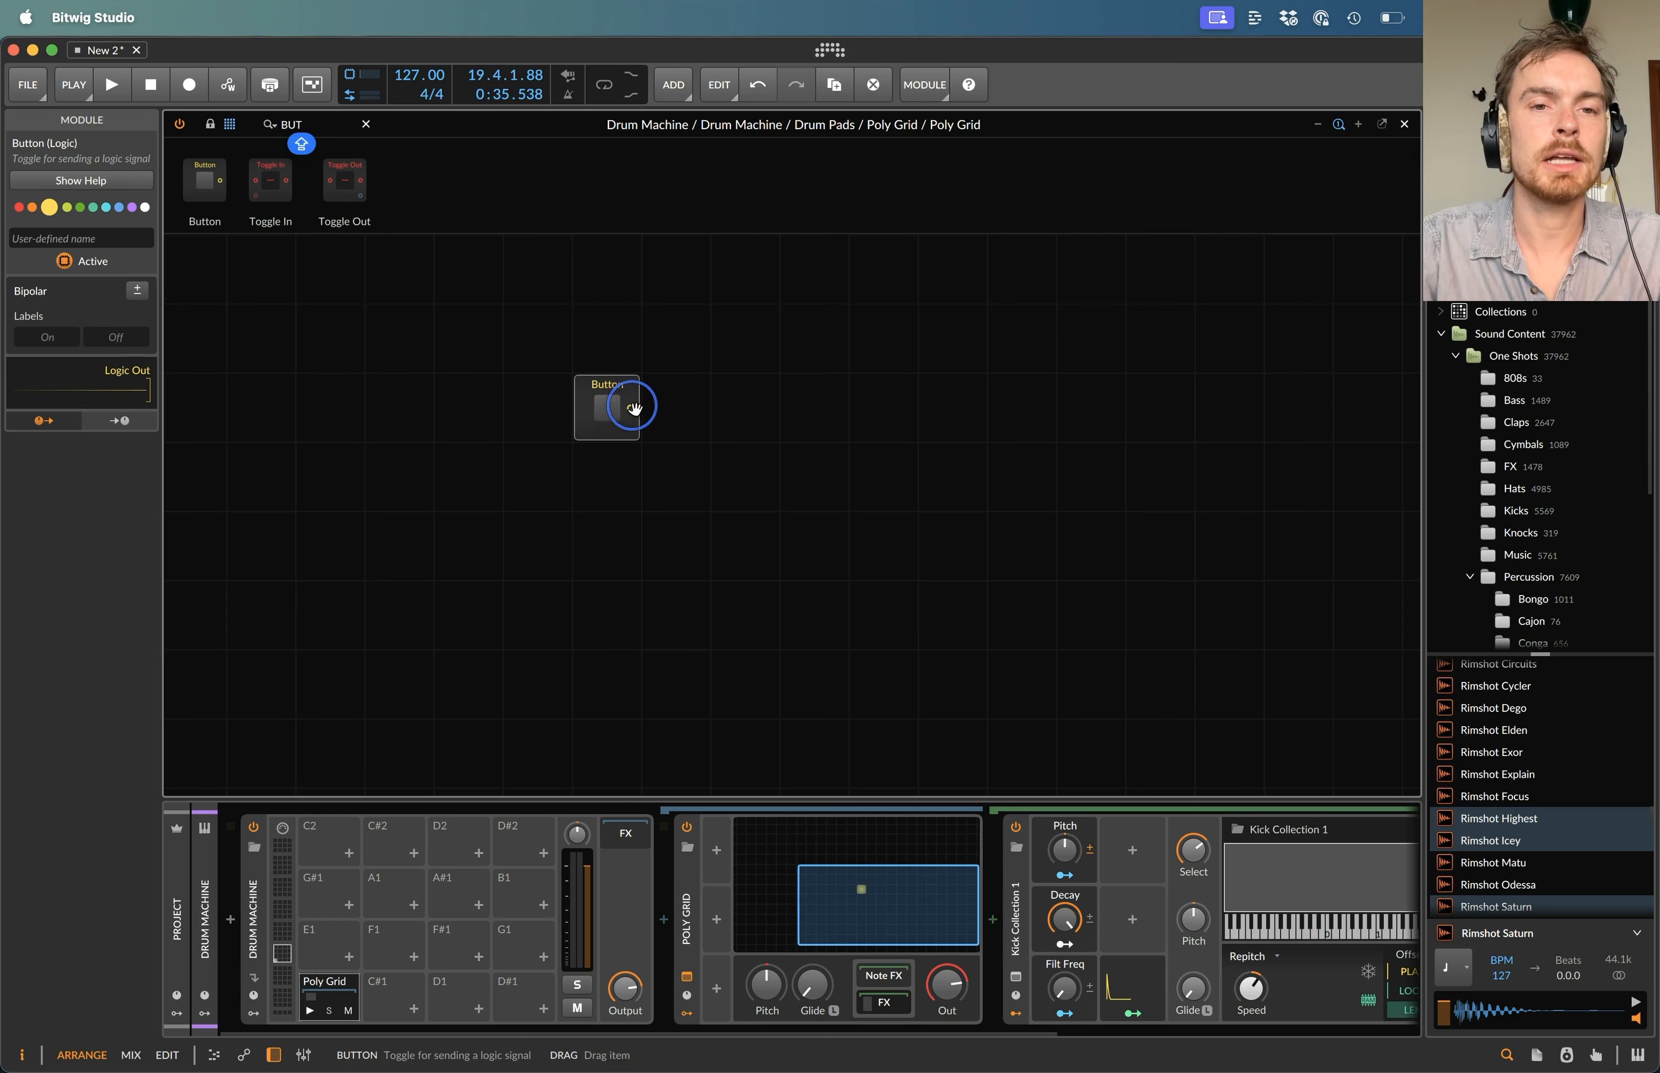
{"action": "left_click", "coordinate": [340, 120]}
{"action": "type", "text": "LOGIC"}
{"action": "left_click_drag", "start_coordinate": [222, 185], "coordinate": [750, 406]}
- Add an XOR module to the grid on the far side of the Logic Delay
{"action": "left_click", "coordinate": [322, 122]}
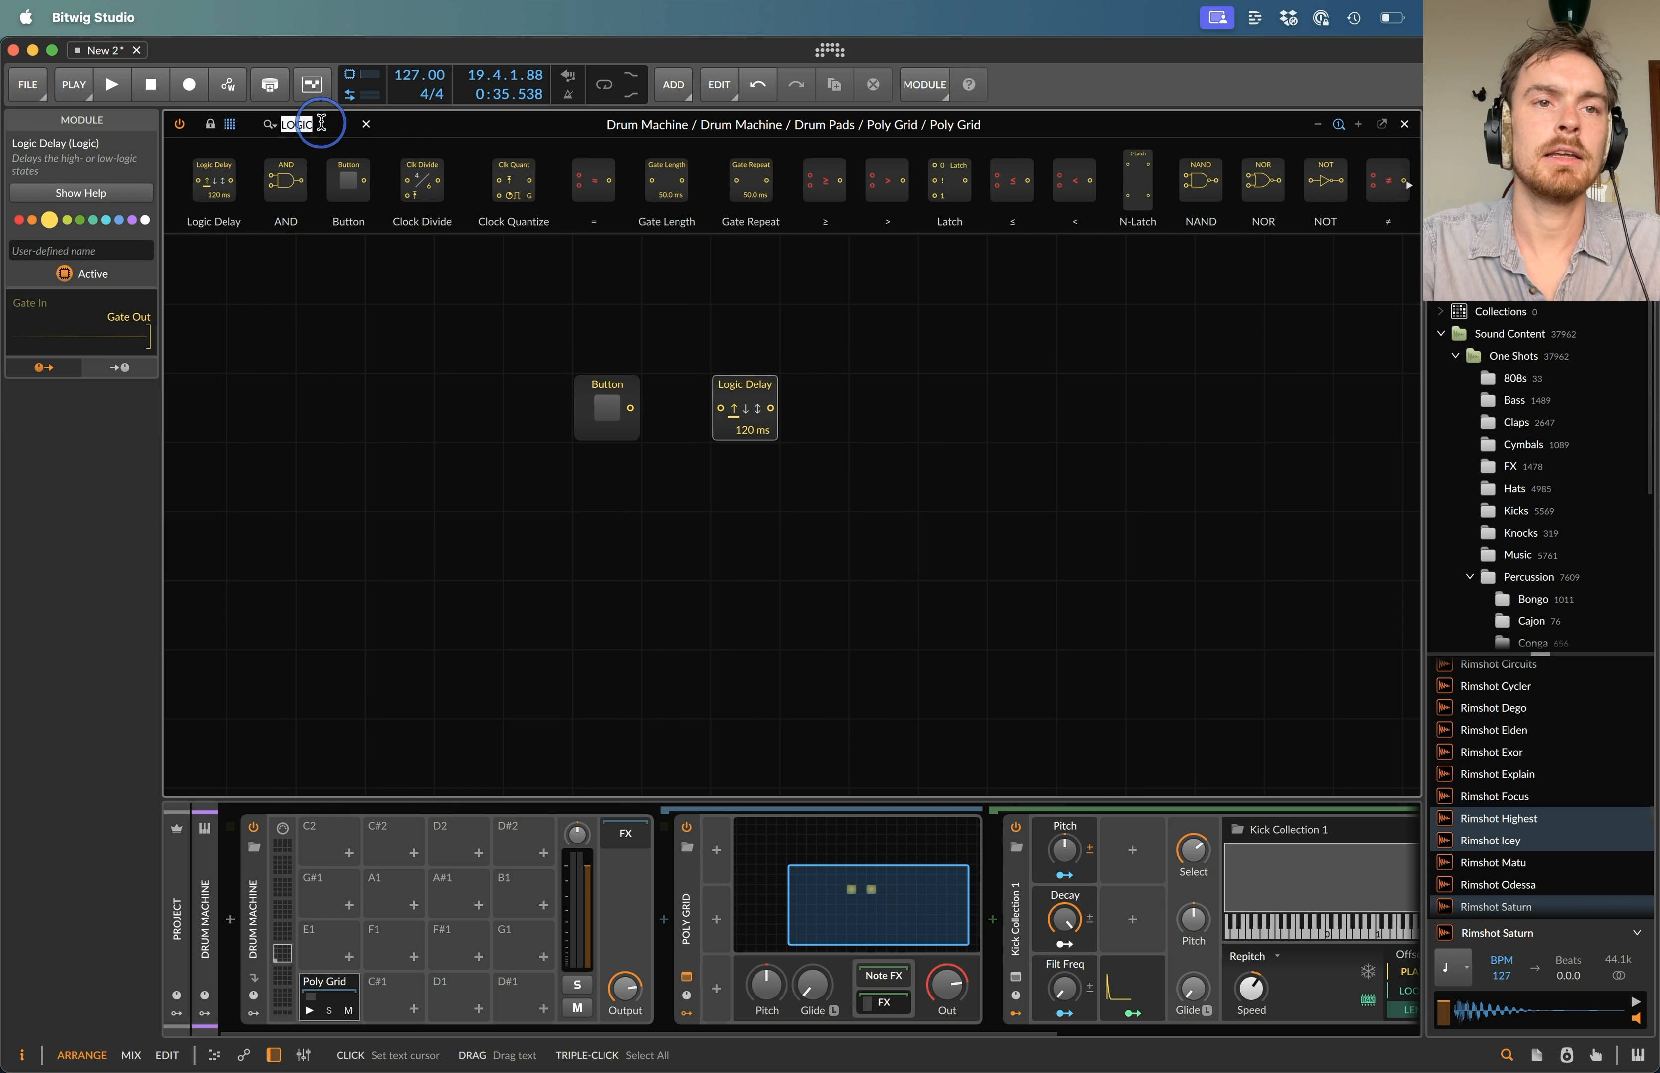
{"action": "type", "text": "XOR"}
{"action": "left_click_drag", "start_coordinate": [205, 180], "coordinate": [884, 407]}
- Find the Modulator Out module and place it in the grid beyond the XOR
{"action": "left_click", "coordinate": [338, 120]}
{"action": "type", "text": "MOD"}
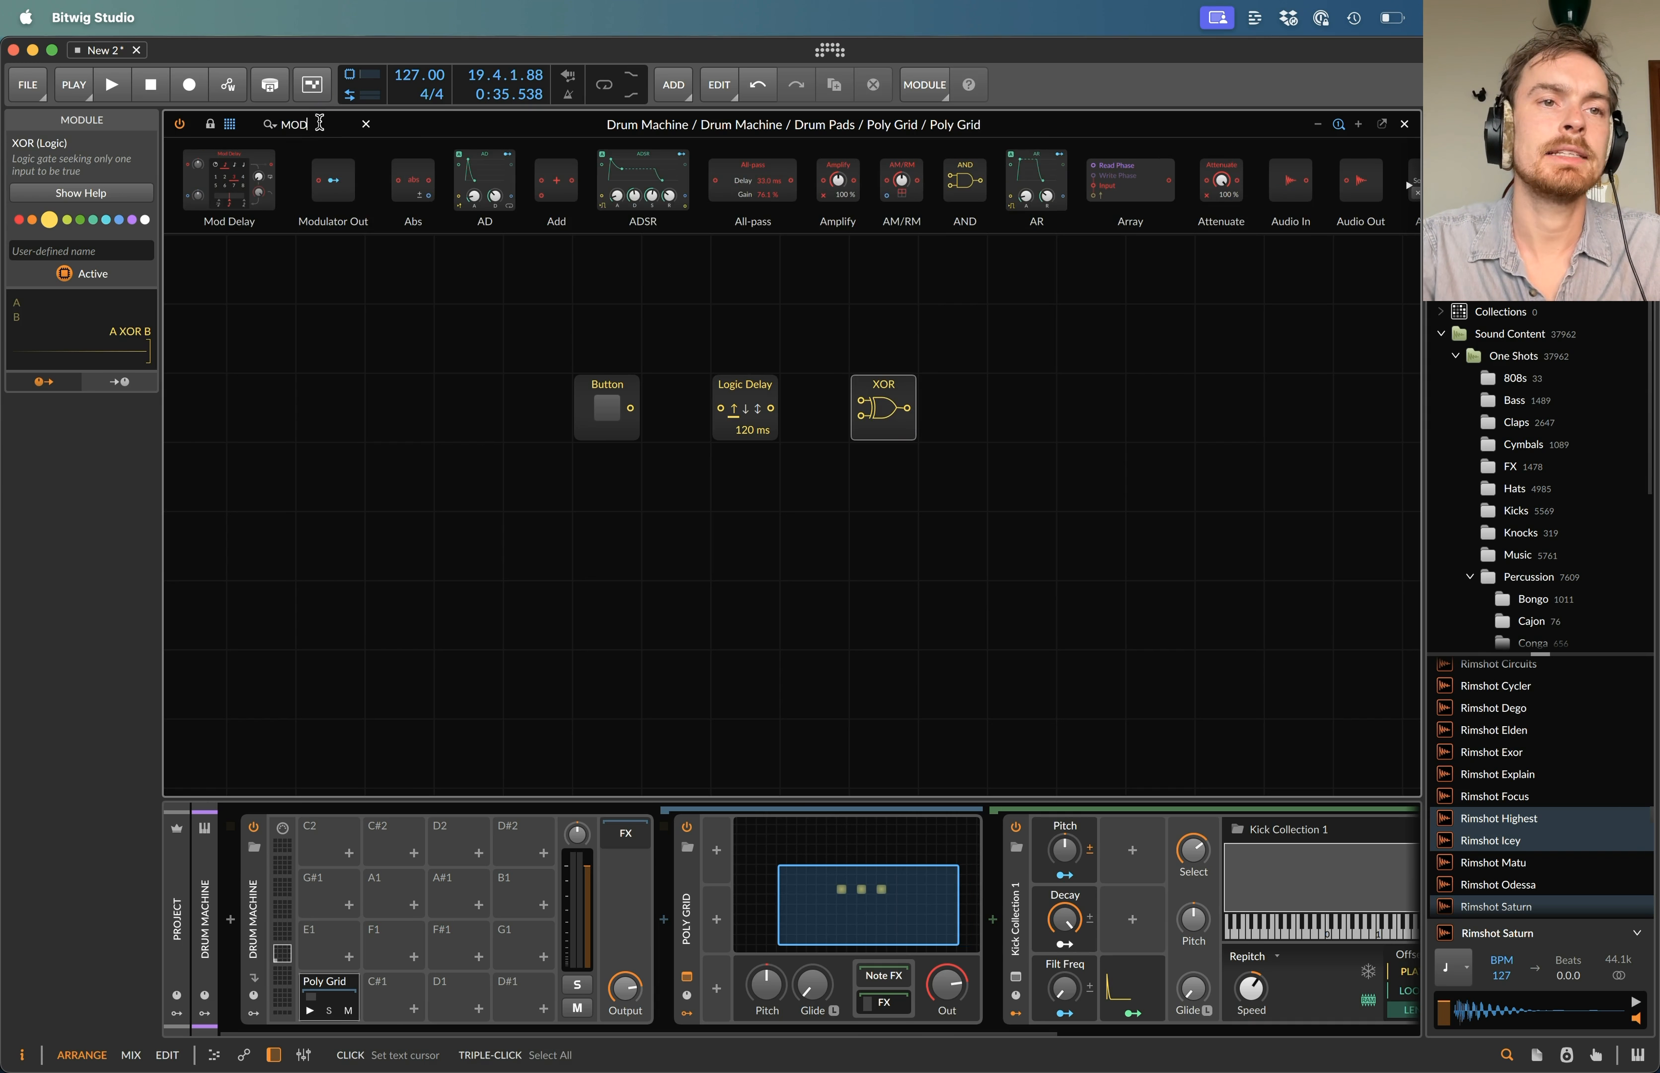
{"action": "left_click_drag", "start_coordinate": [558, 183], "coordinate": [1008, 407]}
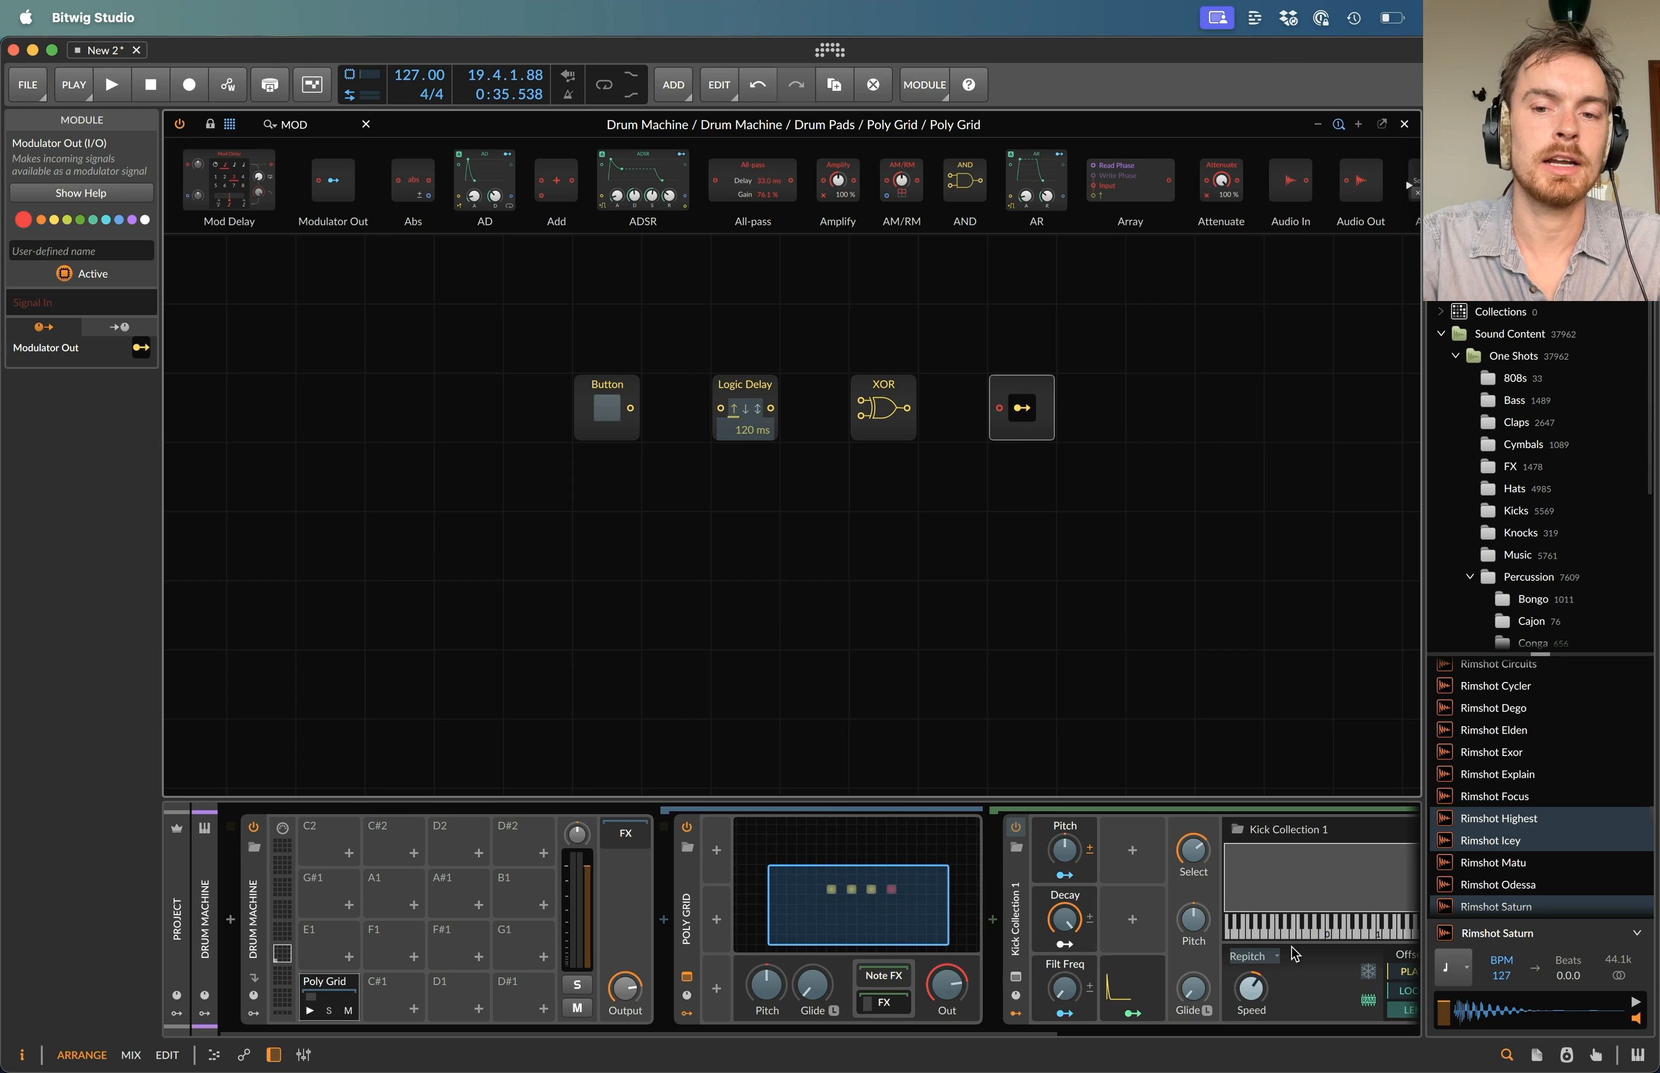
{"action": "left_click_drag", "start_coordinate": [1193, 918], "coordinate": [1194, 900]}
{"action": "double_click", "coordinate": [1194, 918]}
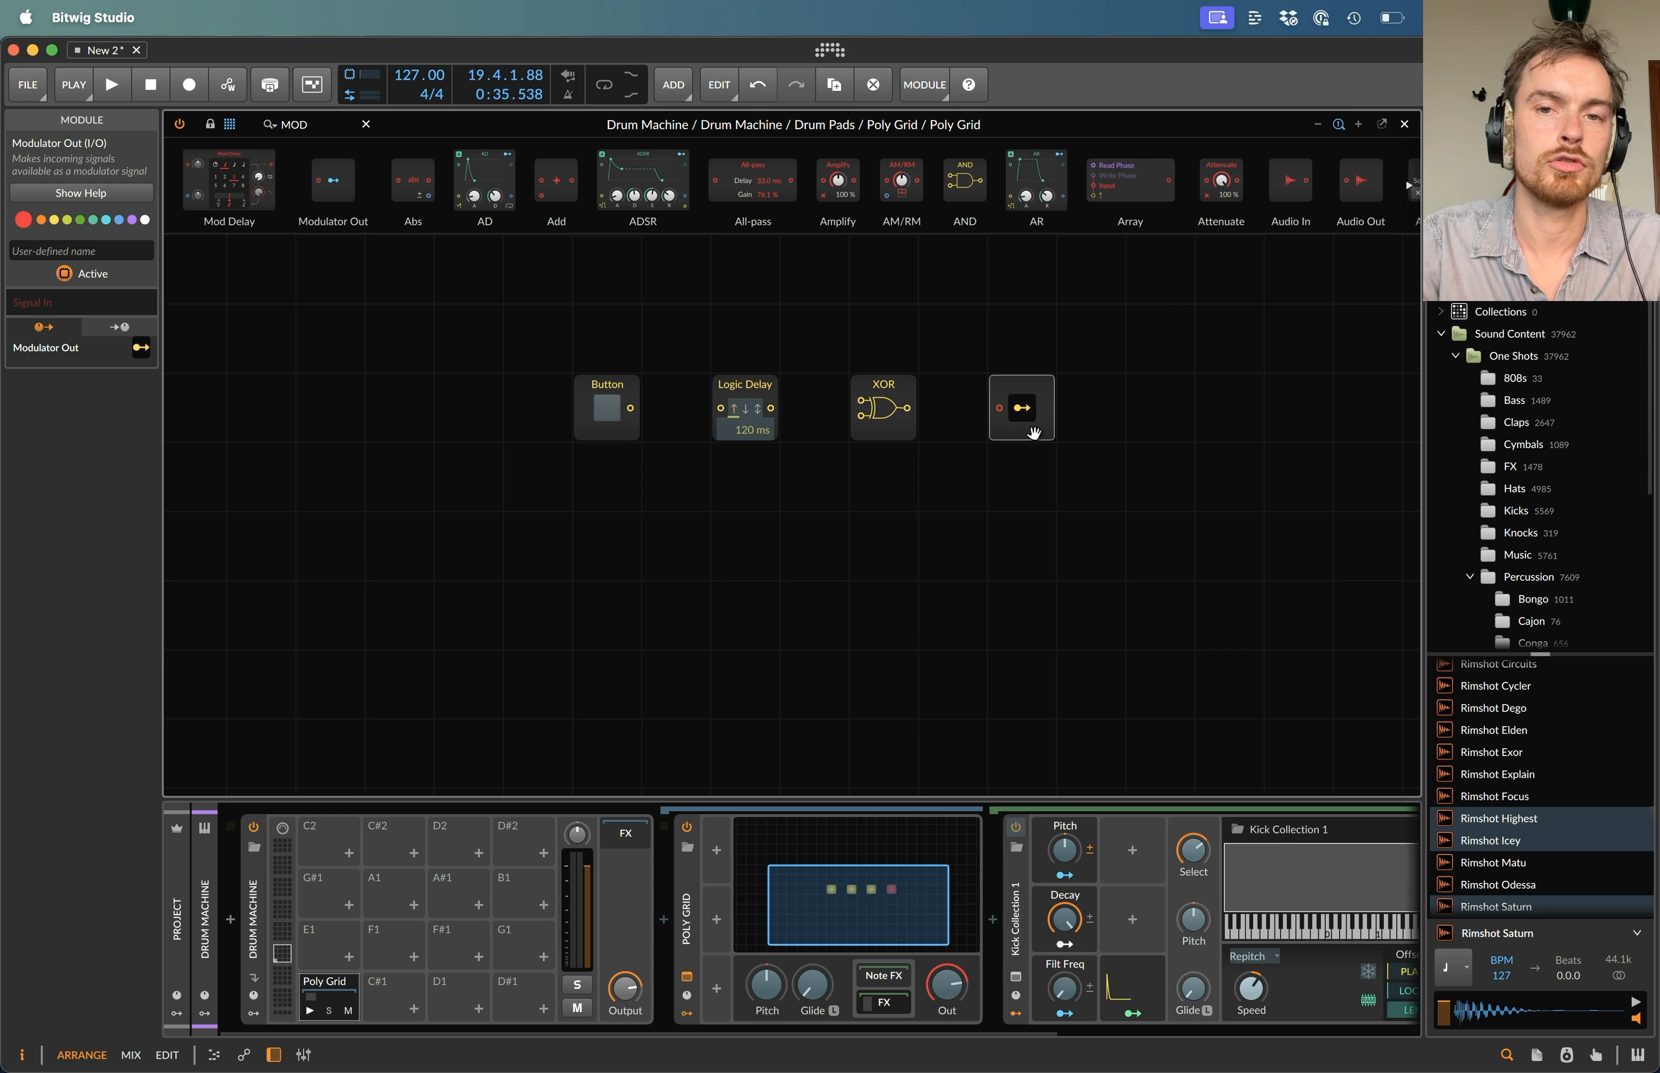
{"action": "left_click", "coordinate": [1023, 409]}
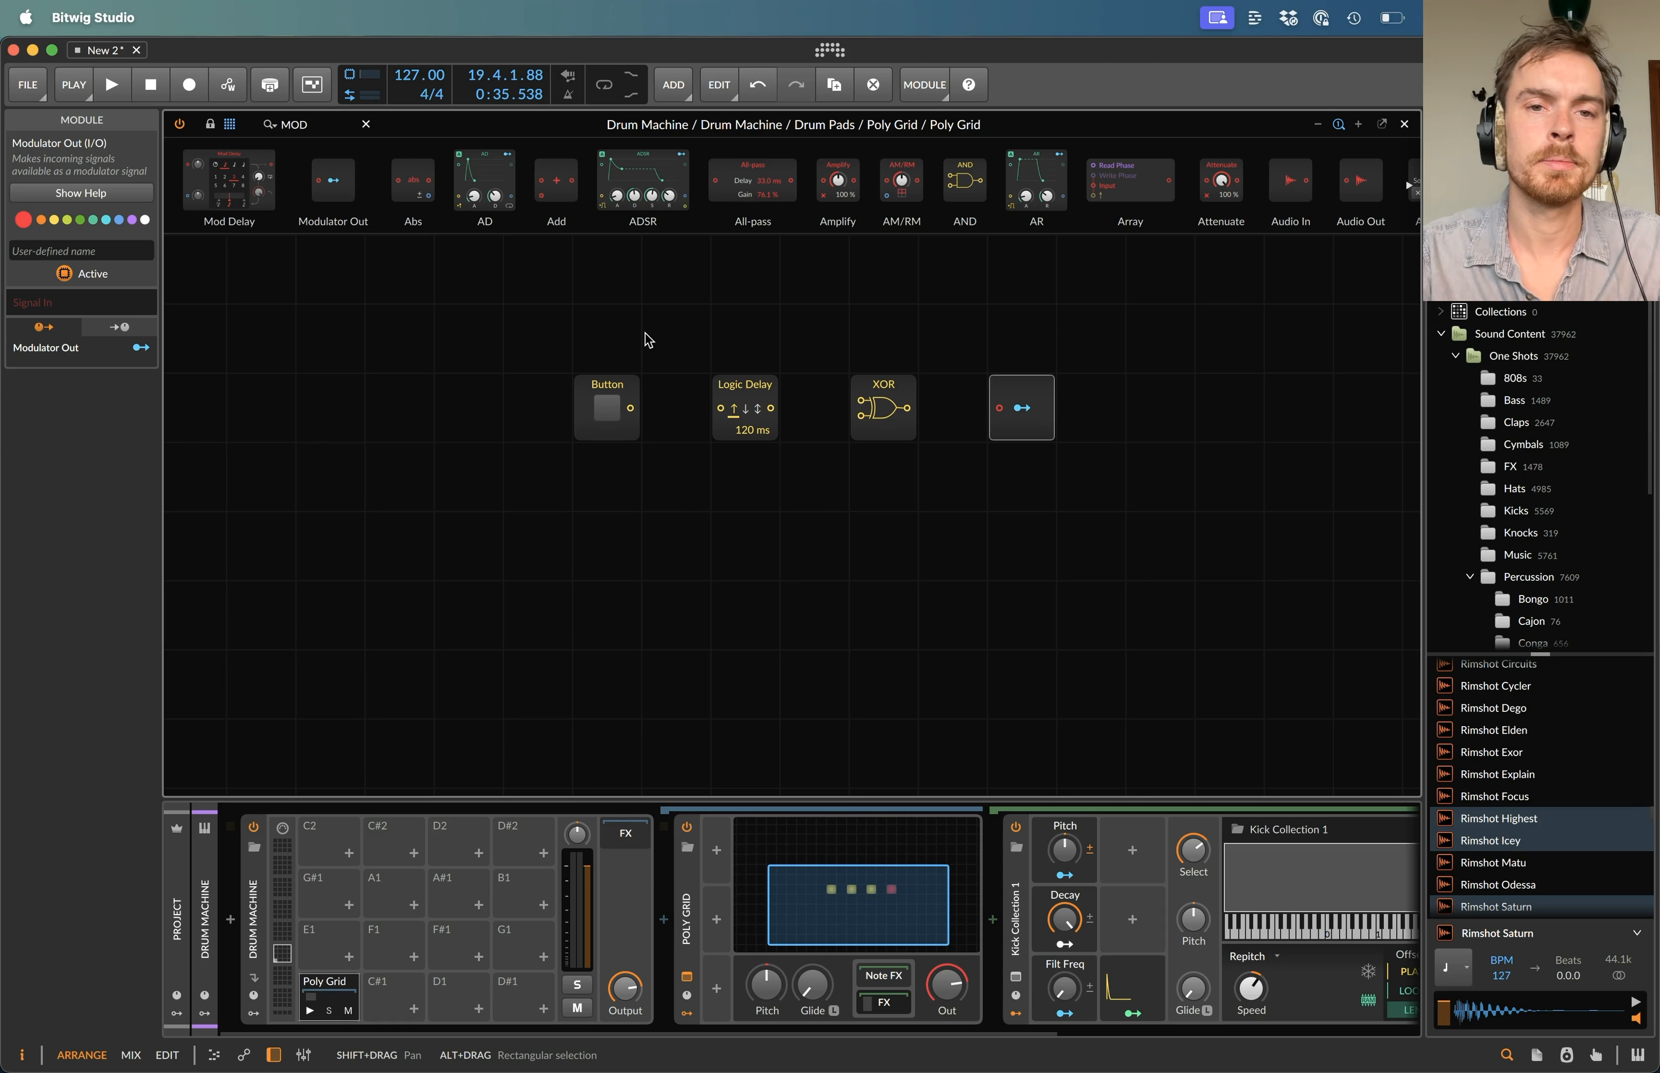
- Move the Logic Delay above the module row, set it to delay the entire logic signal, and set its delay time to 7.5 ms
{"action": "left_click_drag", "start_coordinate": [745, 402], "coordinate": [761, 347]}
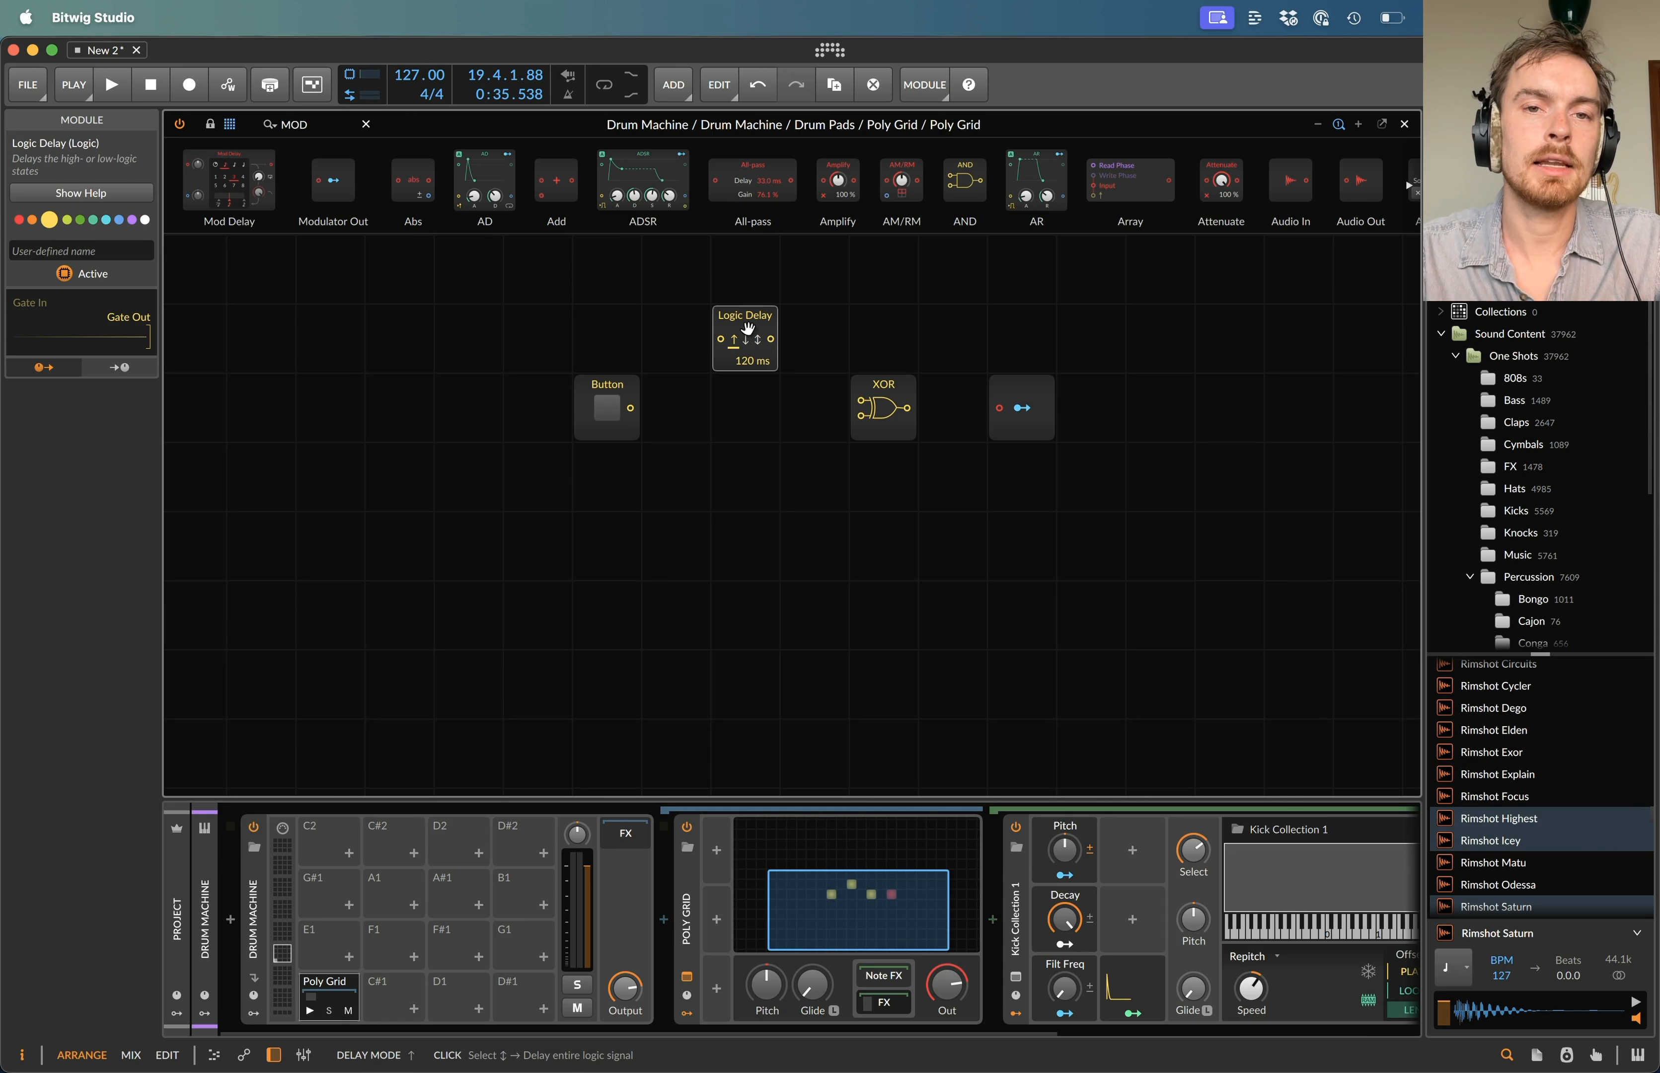
{"action": "left_click", "coordinate": [760, 346]}
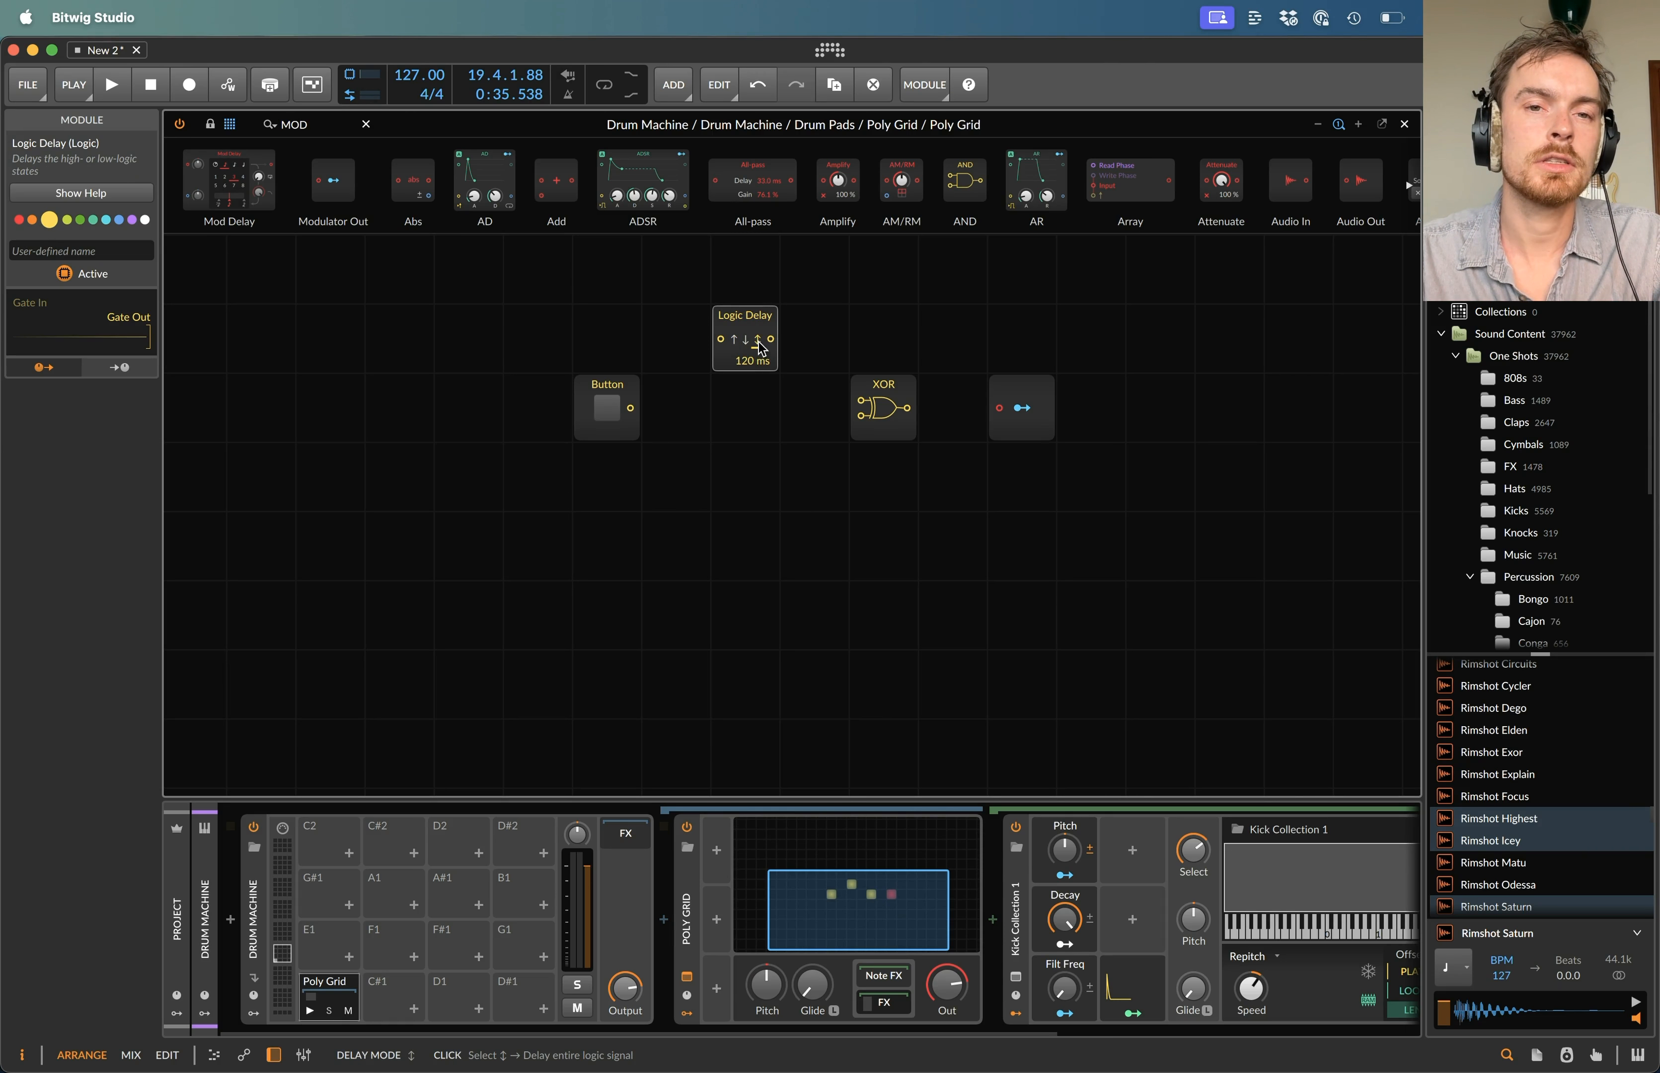
{"action": "double_click", "coordinate": [756, 359]}
{"action": "type", "text": "7"}
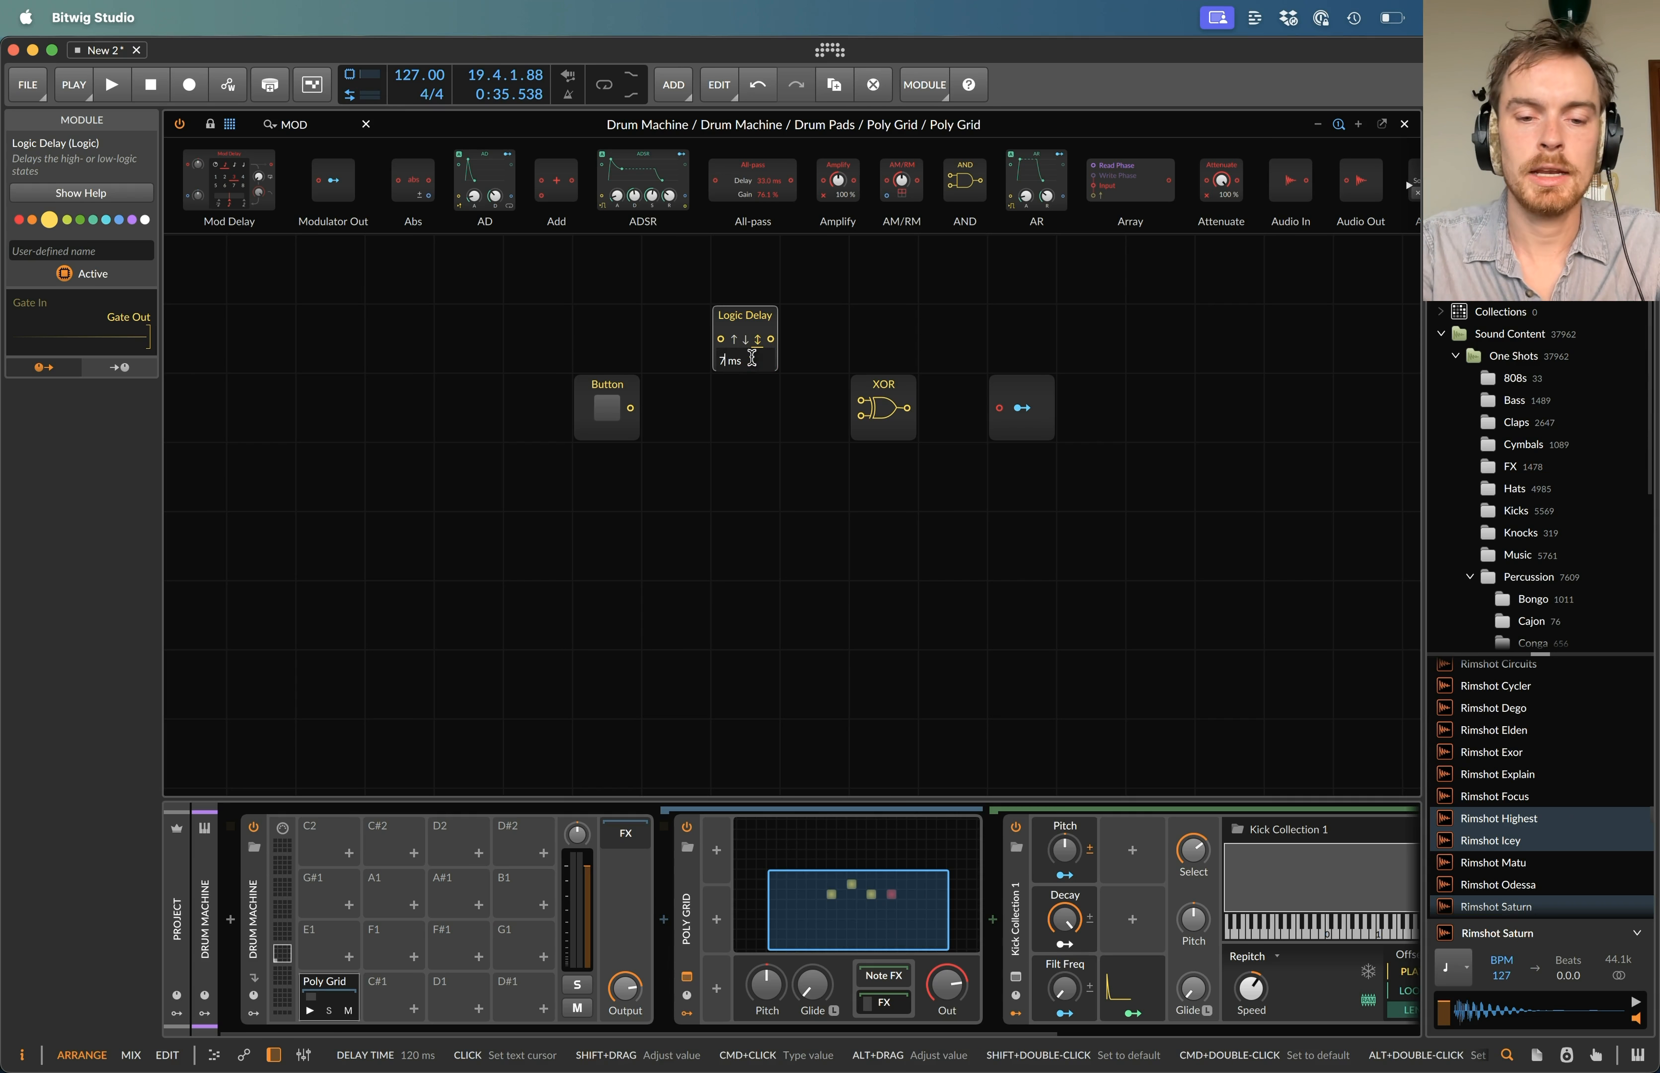
{"action": "type", "text": ".5"}
{"action": "key", "text": "Return"}
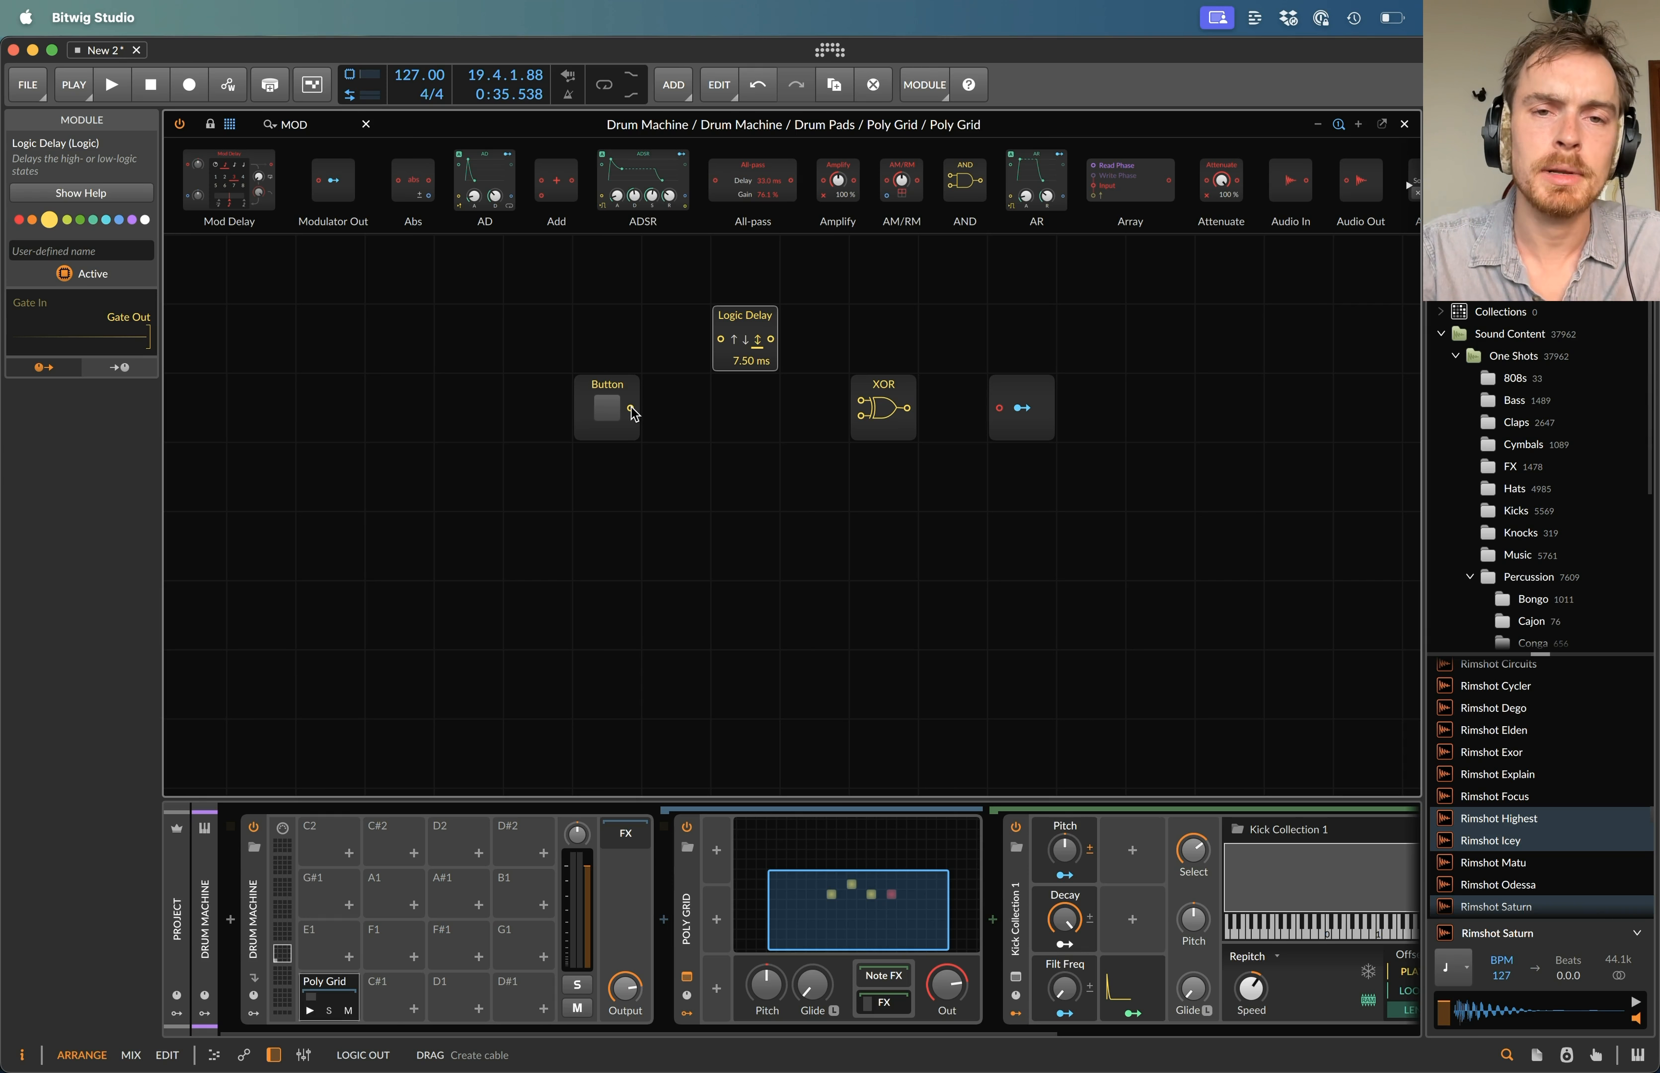
- Wire the Button through the Logic Delay into the XOR's first input and directly into the XOR's second input
{"action": "left_click_drag", "start_coordinate": [635, 411], "coordinate": [718, 348]}
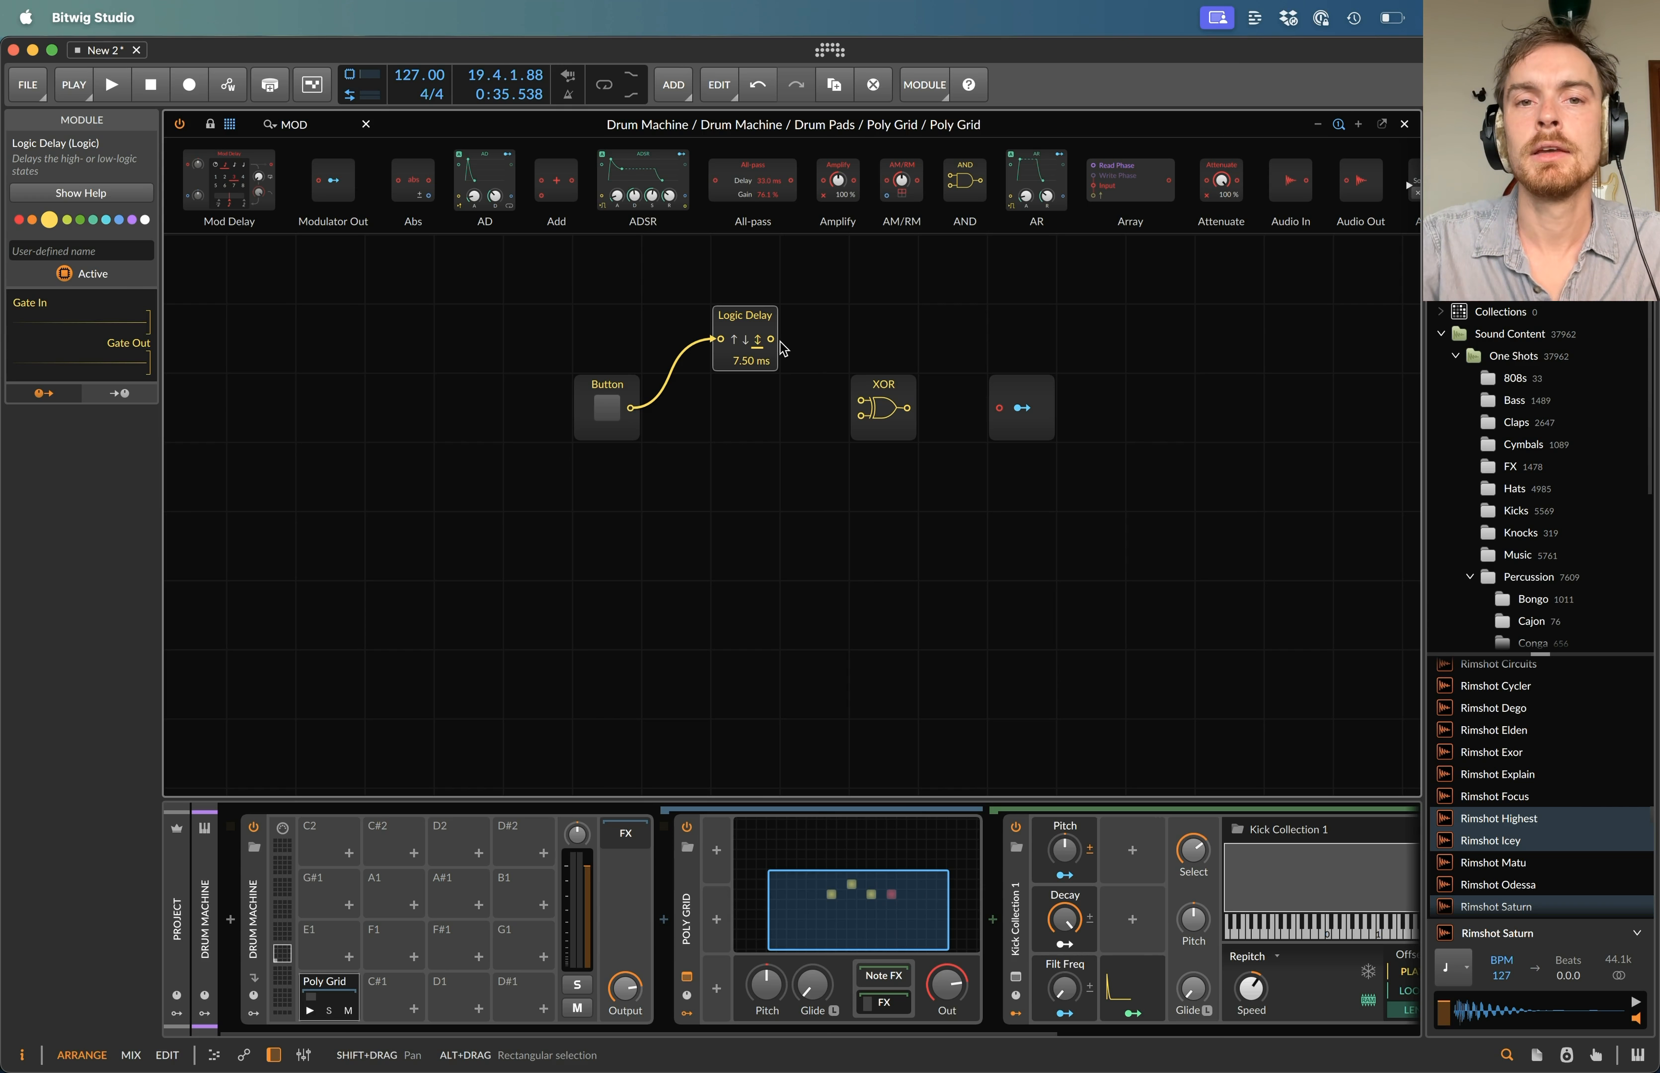
{"action": "left_click_drag", "start_coordinate": [771, 339], "coordinate": [860, 400]}
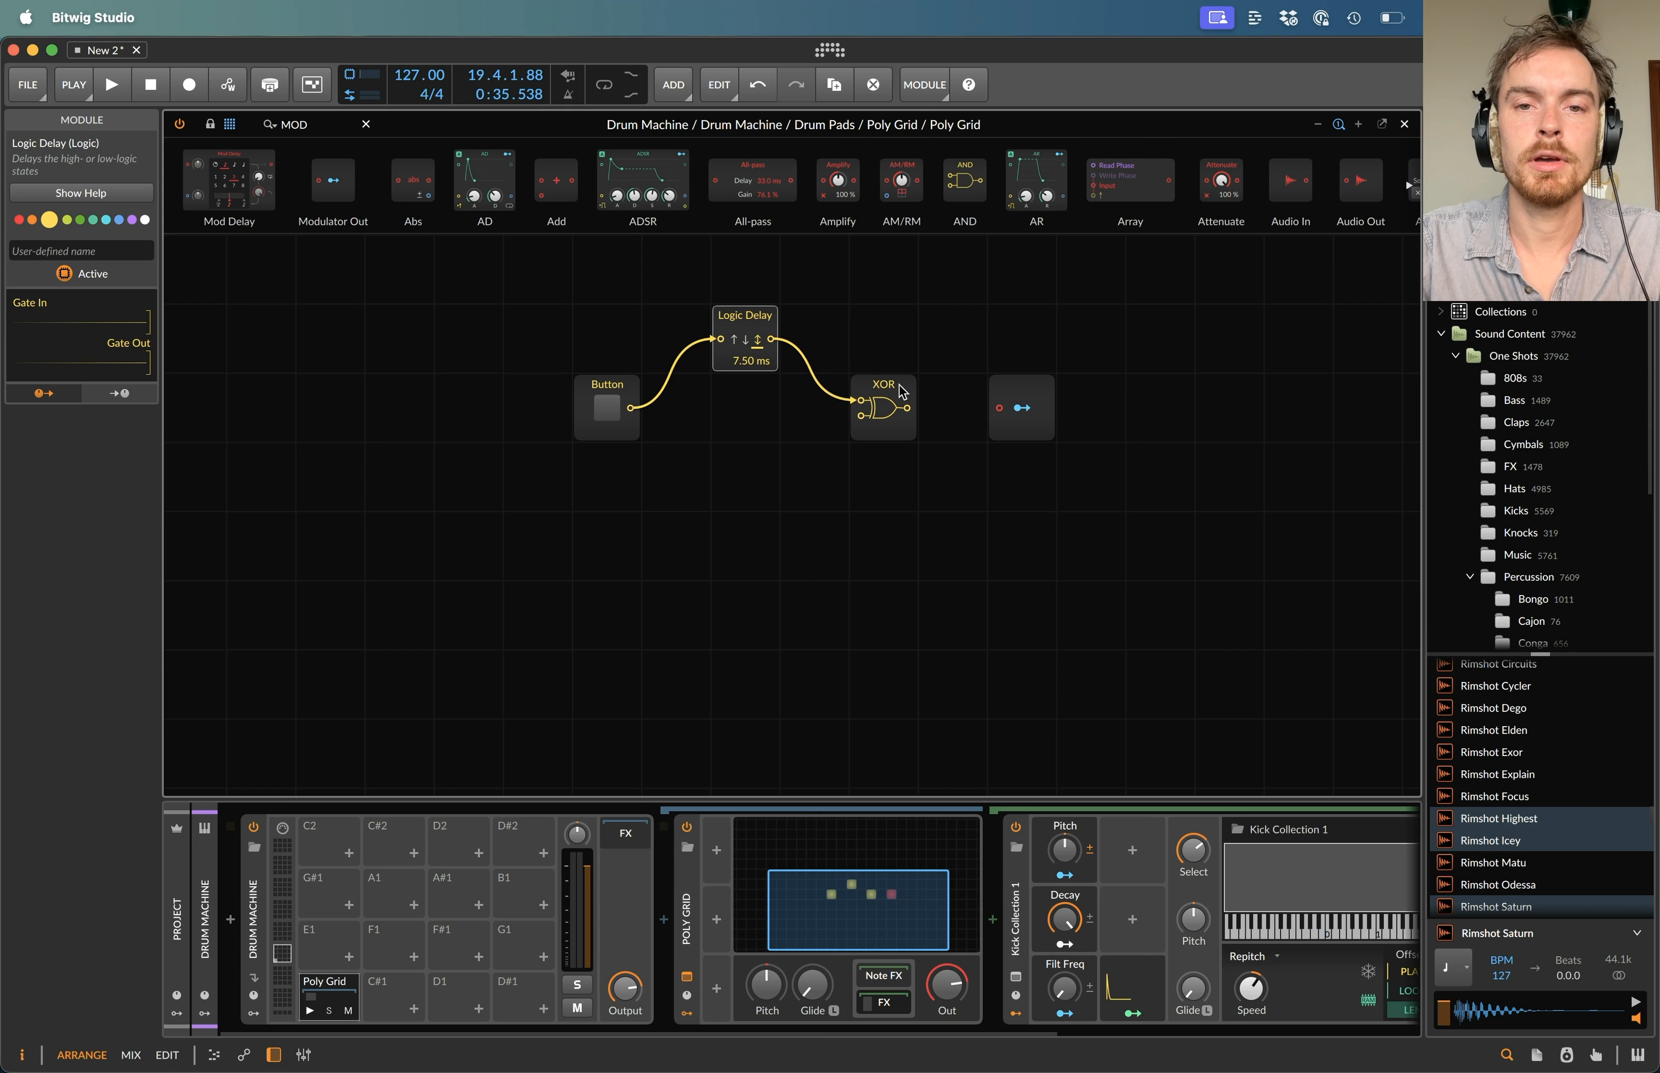
{"action": "left_click_drag", "start_coordinate": [630, 408], "coordinate": [858, 416]}
- Insert an Oscilloscope after the XOR, shift Modulator Out away, and toggle the Button to view the pulses
{"action": "left_click", "coordinate": [293, 124]}
{"action": "type", "text": "osc"}
{"action": "left_click_drag", "start_coordinate": [216, 182], "coordinate": [927, 410]}
{"action": "left_click_drag", "start_coordinate": [1039, 394], "coordinate": [1297, 403]}
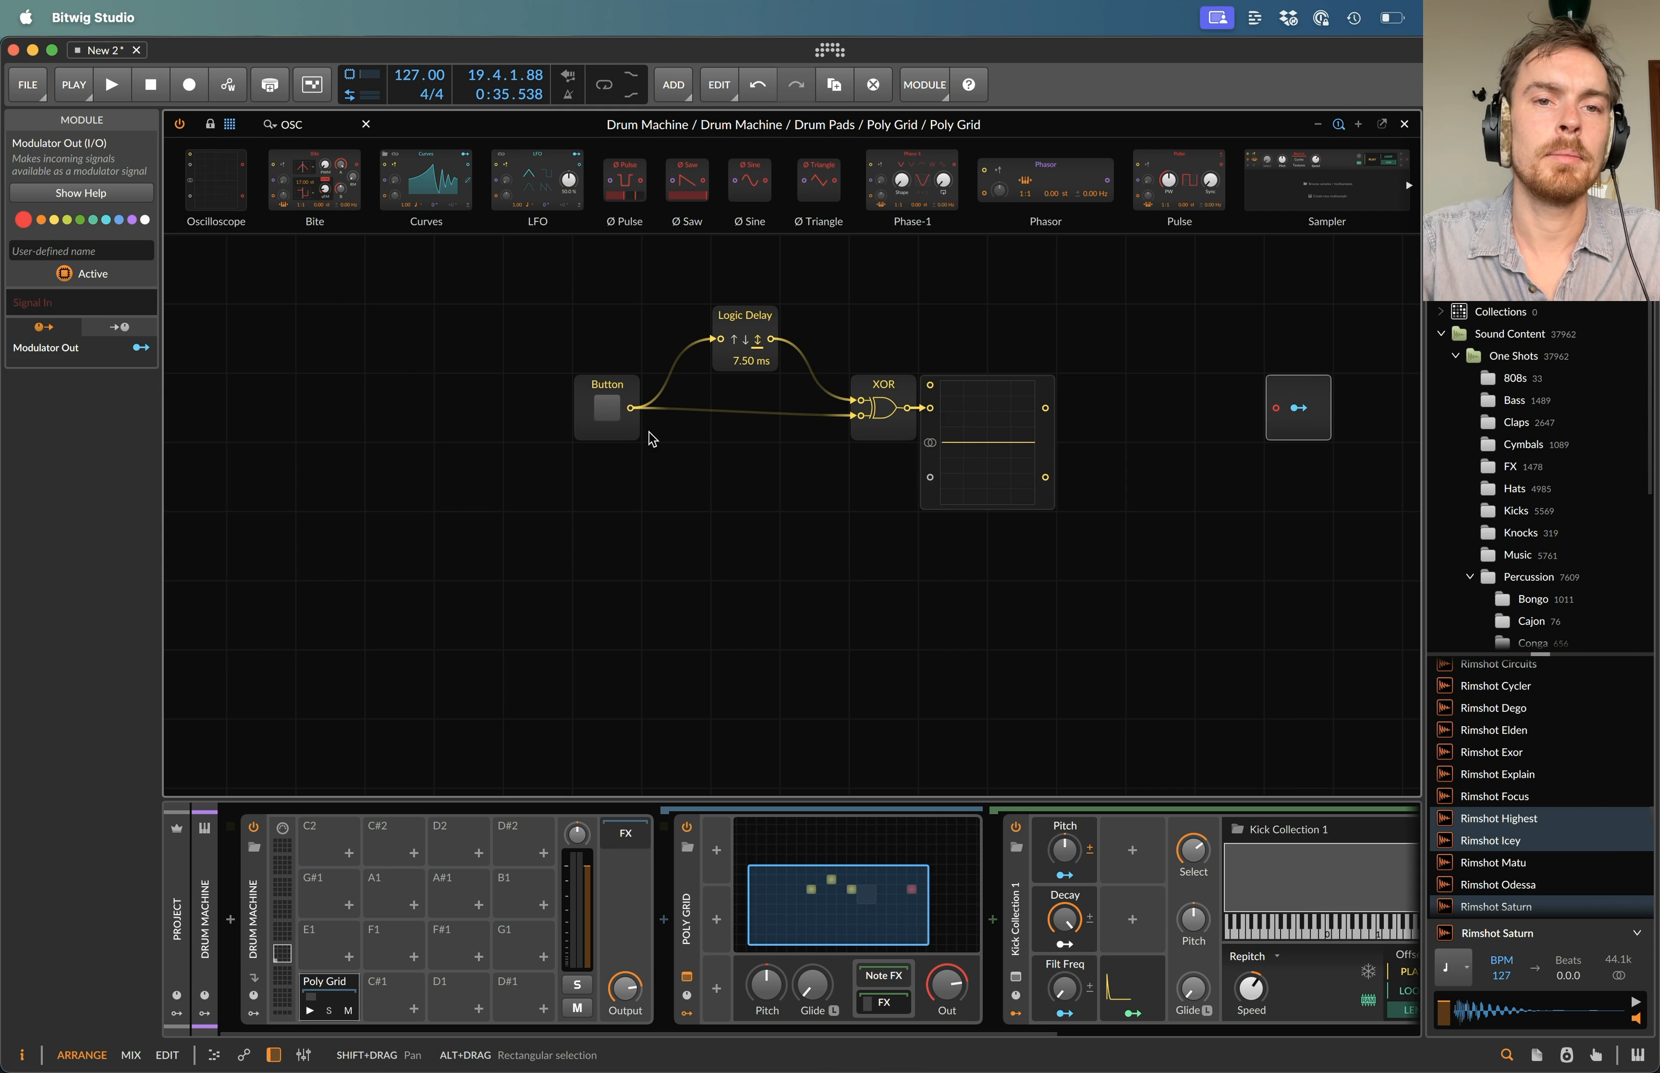
{"action": "left_click", "coordinate": [607, 409]}
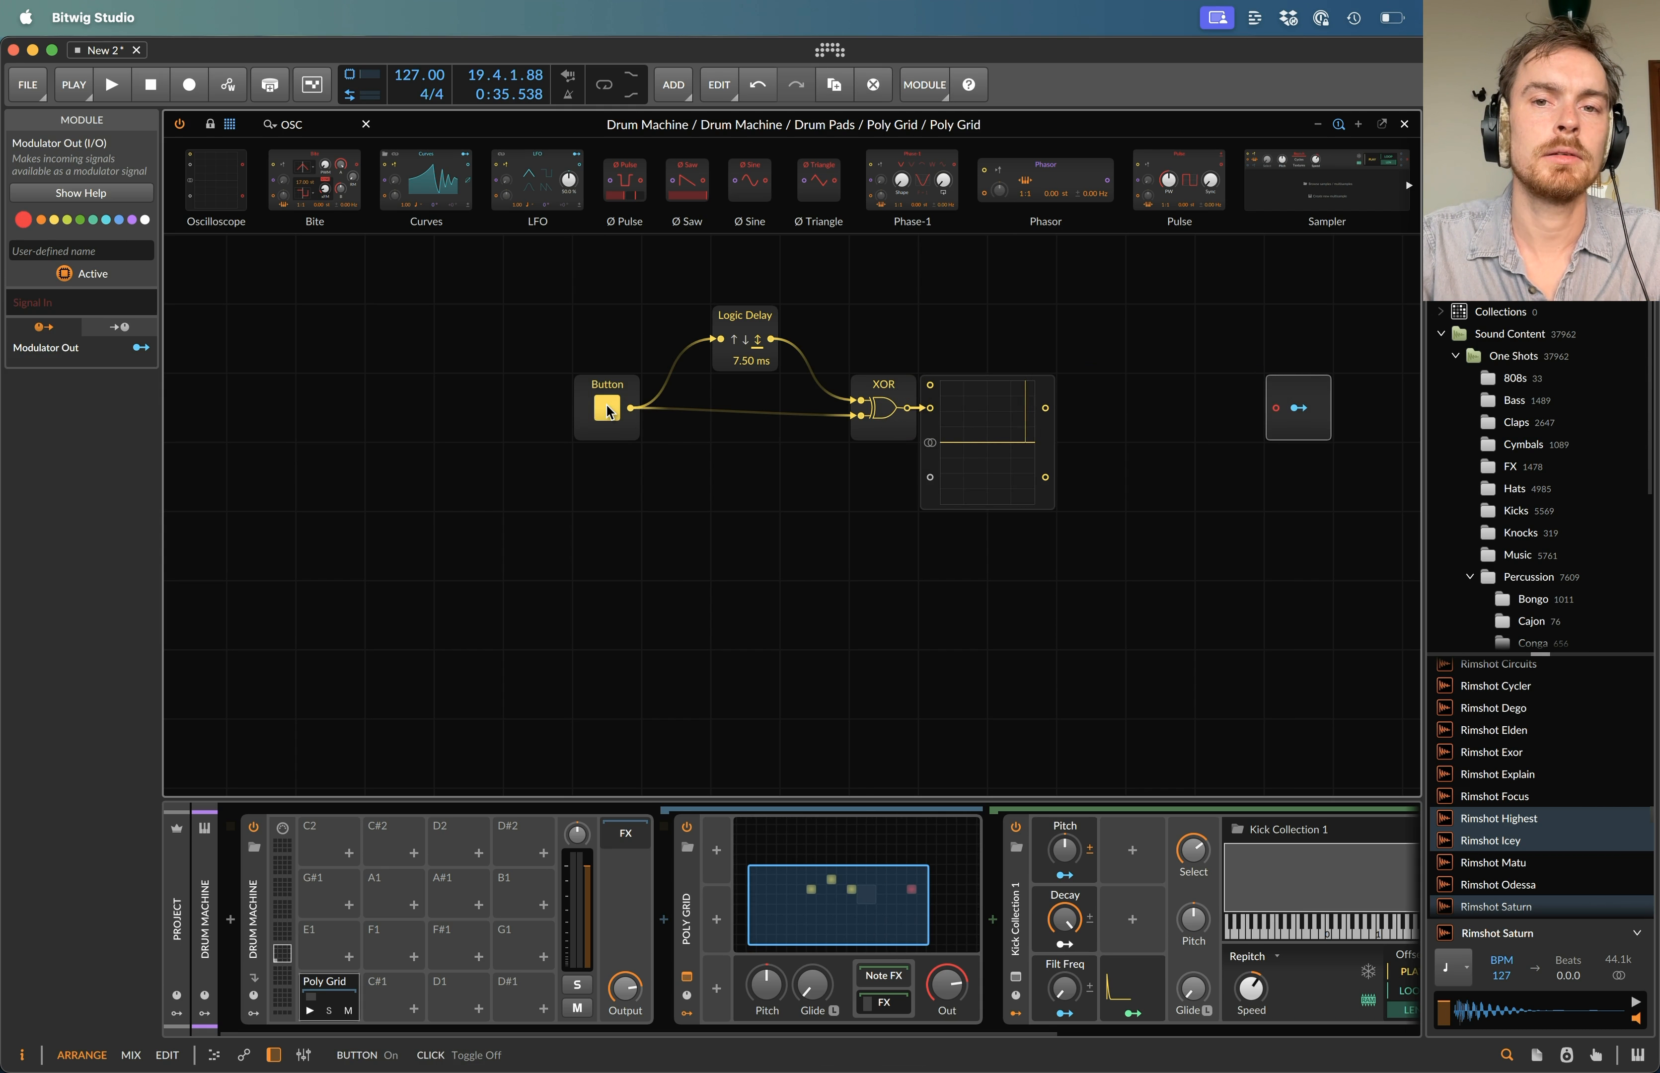
{"action": "left_click", "coordinate": [607, 410]}
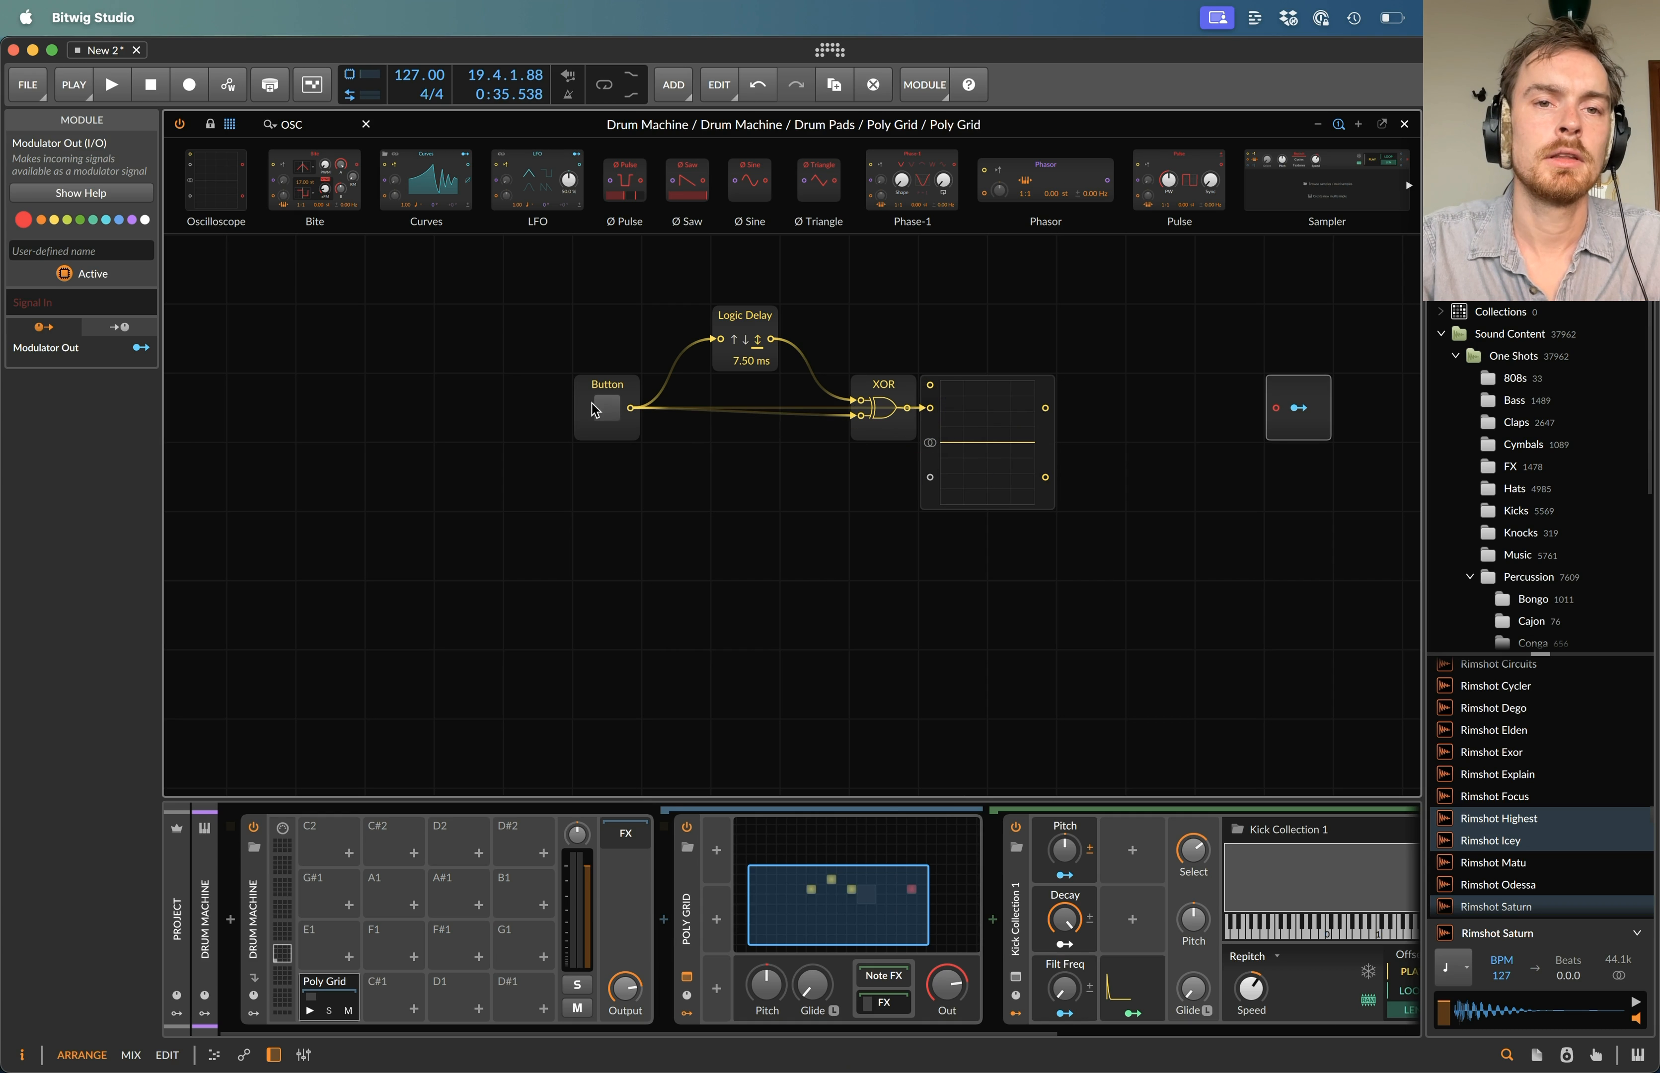
{"action": "left_click", "coordinate": [604, 410]}
{"action": "left_click", "coordinate": [607, 411]}
{"action": "key", "text": "super+z"}
{"action": "key", "text": "super+z"}
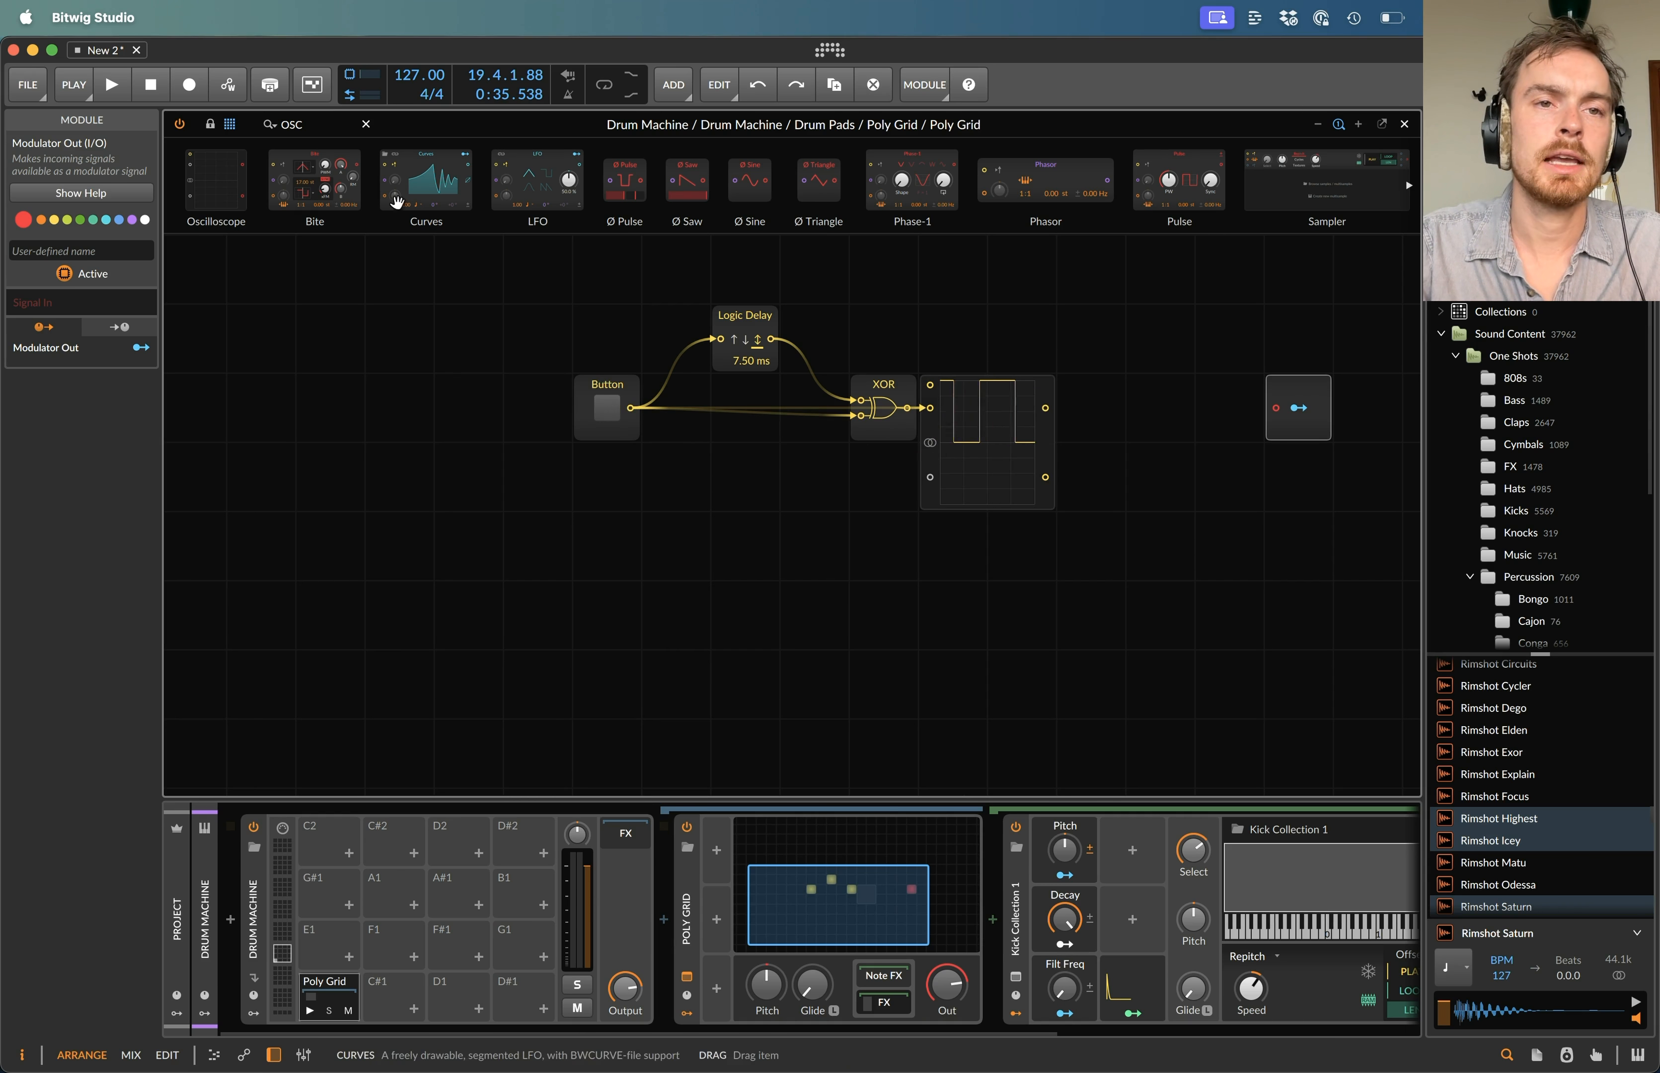
- Replace the Button with a Trigger module, fire it, and move the Oscilloscope to the free area below the patch
{"action": "left_click", "coordinate": [322, 124]}
{"action": "type", "text": "TRIG"}
{"action": "left_click_drag", "start_coordinate": [204, 183], "coordinate": [607, 402]}
{"action": "left_click", "coordinate": [609, 413]}
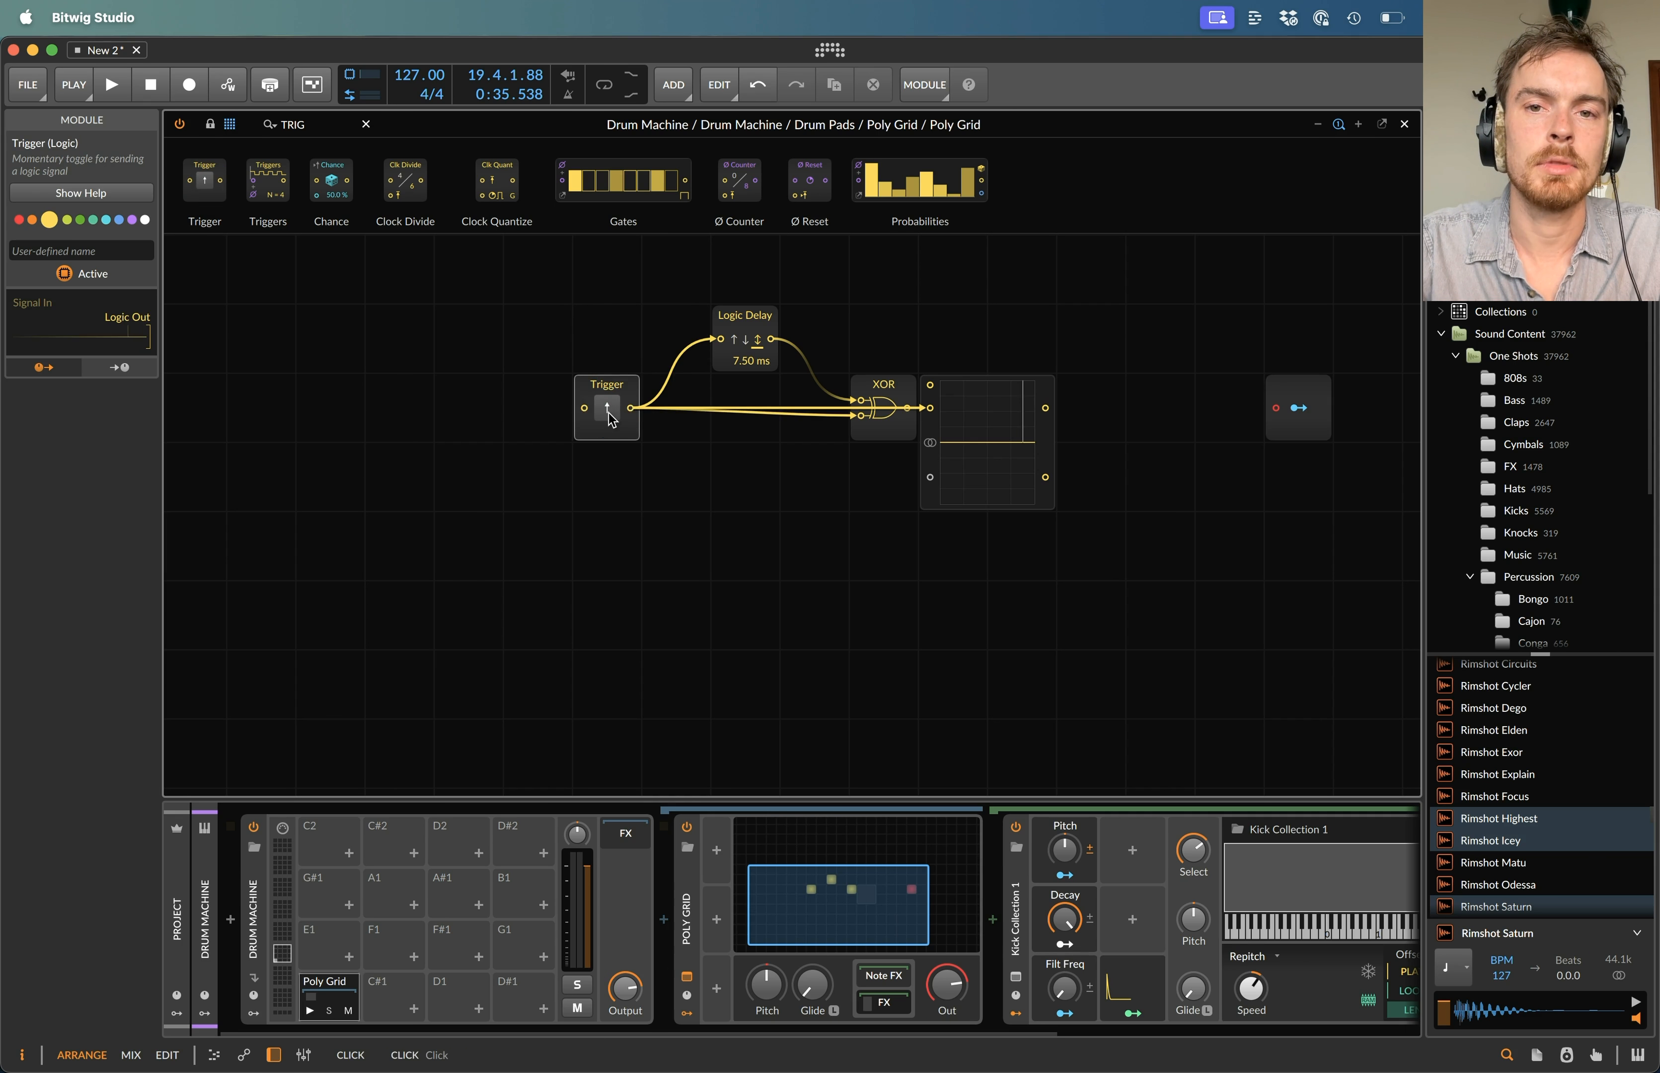
{"action": "left_click_drag", "start_coordinate": [963, 489], "coordinate": [605, 434]}
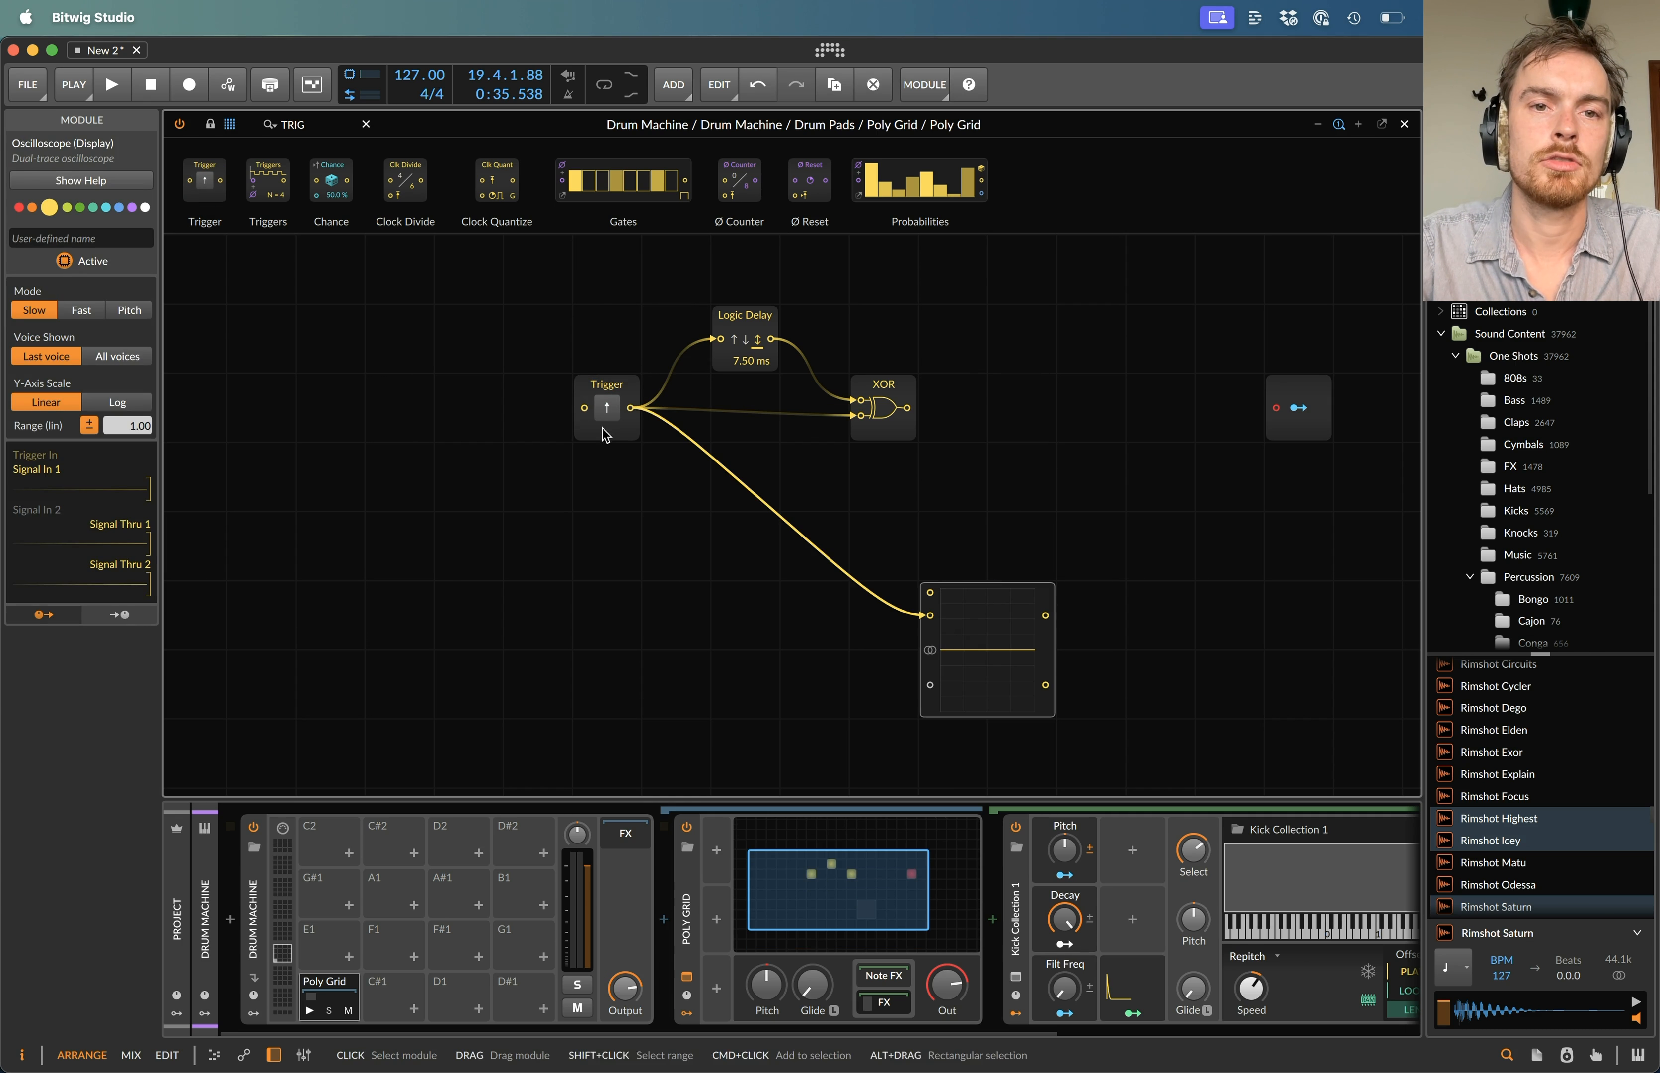
{"action": "left_click", "coordinate": [604, 428]}
{"action": "left_click", "coordinate": [608, 412]}
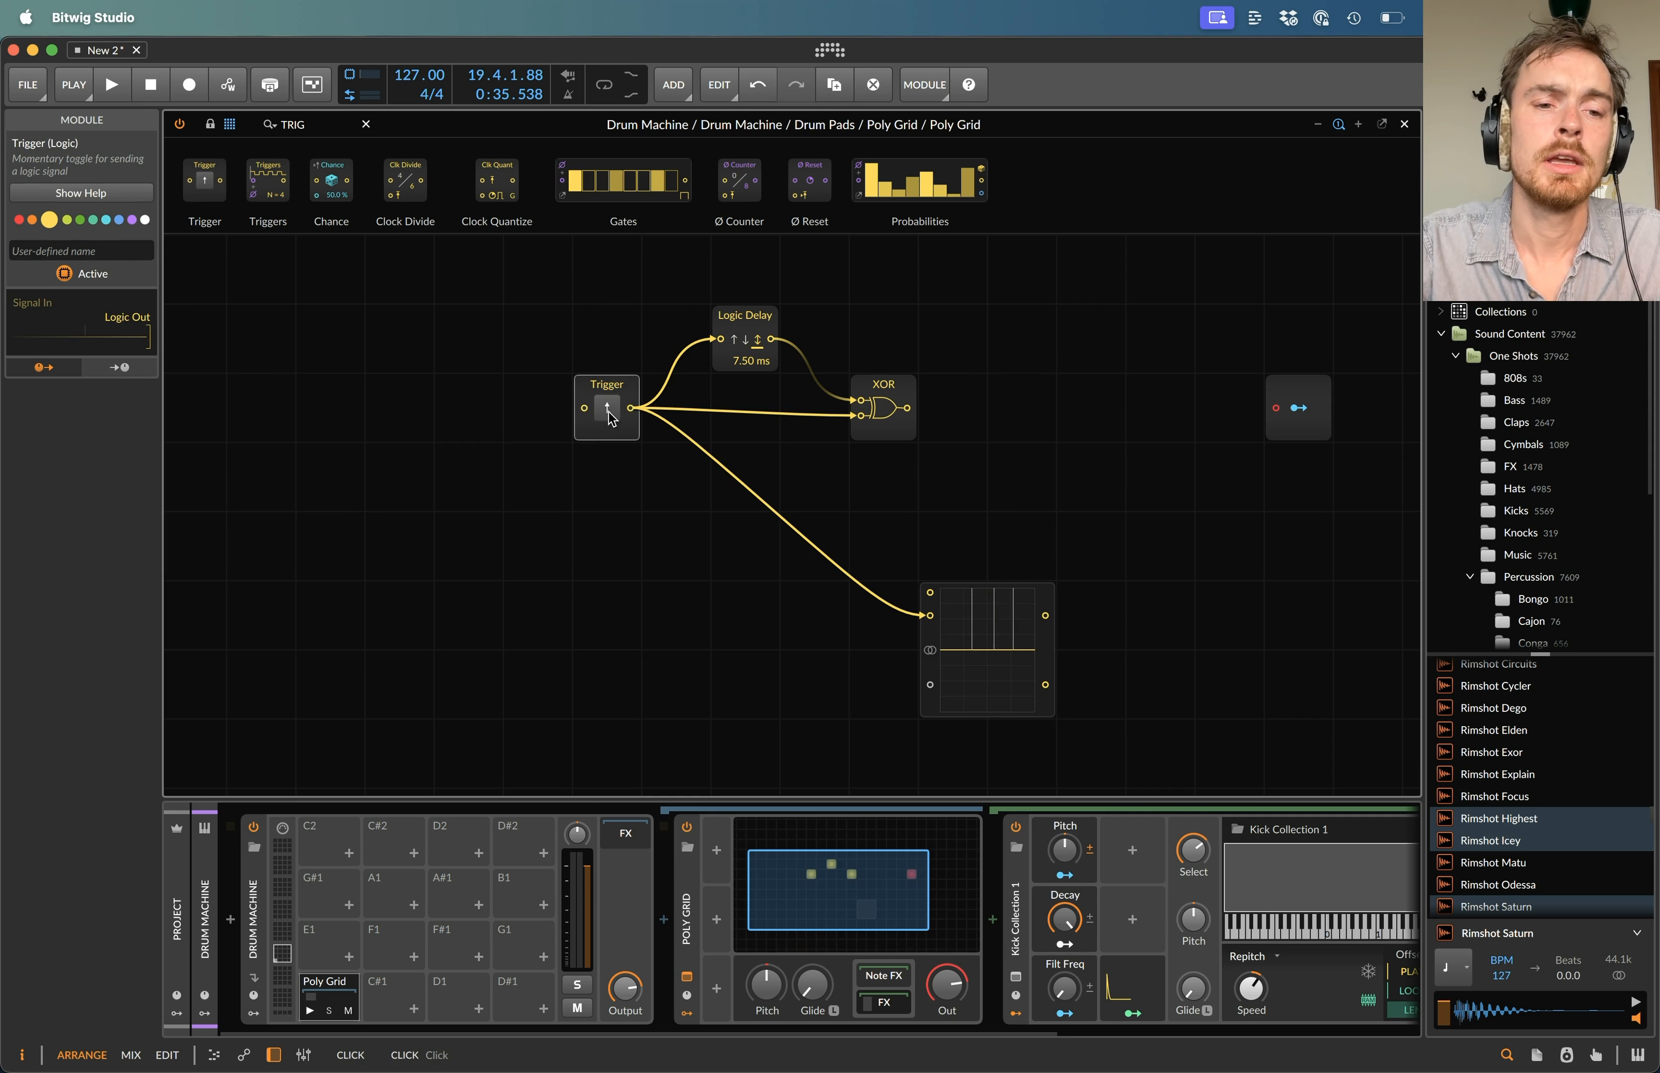
- Add a Button modulator to the Poly Grid and start its modulation mapping with the Trigger still in the patch
{"action": "left_click", "coordinate": [1132, 849]}
{"action": "key", "text": "Escape"}
{"action": "left_click", "coordinate": [719, 850]}
{"action": "type", "text": "BUT"}
{"action": "key", "text": "Down"}
{"action": "key", "text": "Return"}
{"action": "left_click", "coordinate": [739, 875]}
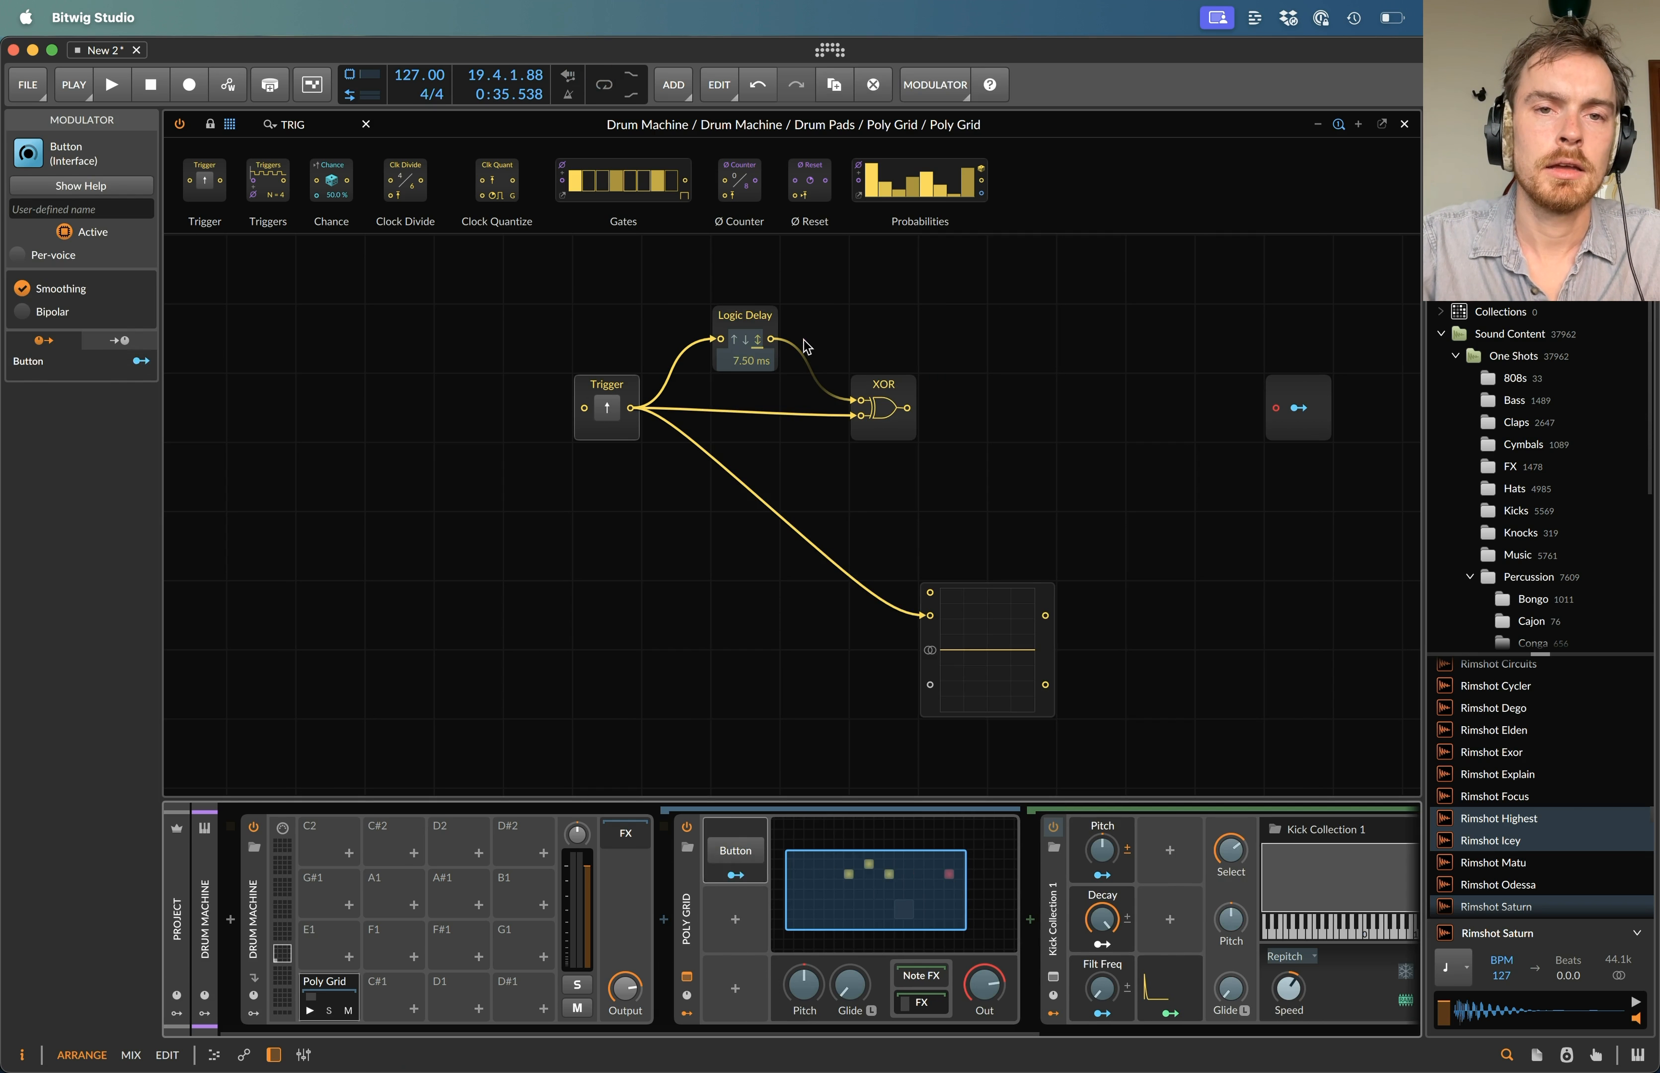
{"action": "left_click_drag", "start_coordinate": [745, 361], "coordinate": [745, 335]}
- Undo the Button modulator, Trigger and Oscilloscope changes and the Modulator Out move
{"action": "key", "text": "super+z"}
{"action": "key", "text": "super+z"}
{"action": "key", "text": "super+z"}
{"action": "key", "text": "super+z"}
{"action": "key", "text": "super+z"}
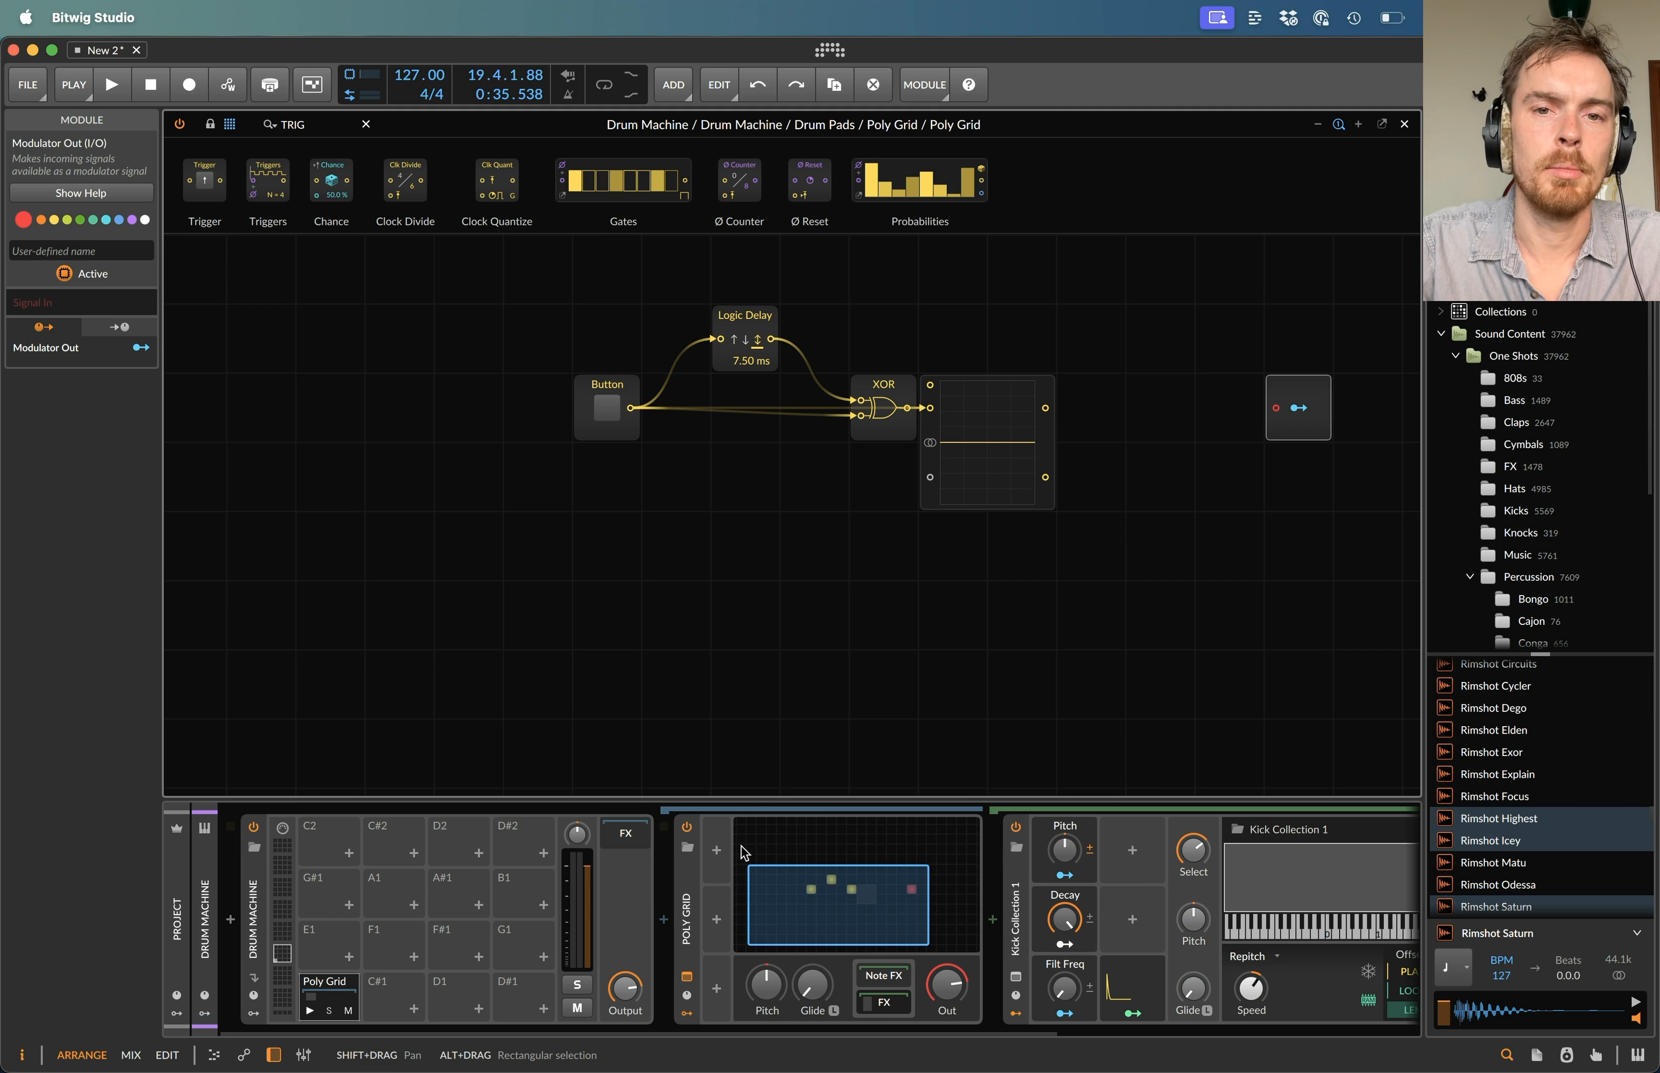
{"action": "key", "text": "super+z"}
{"action": "key", "text": "super+z"}
{"action": "key", "text": "super+z"}
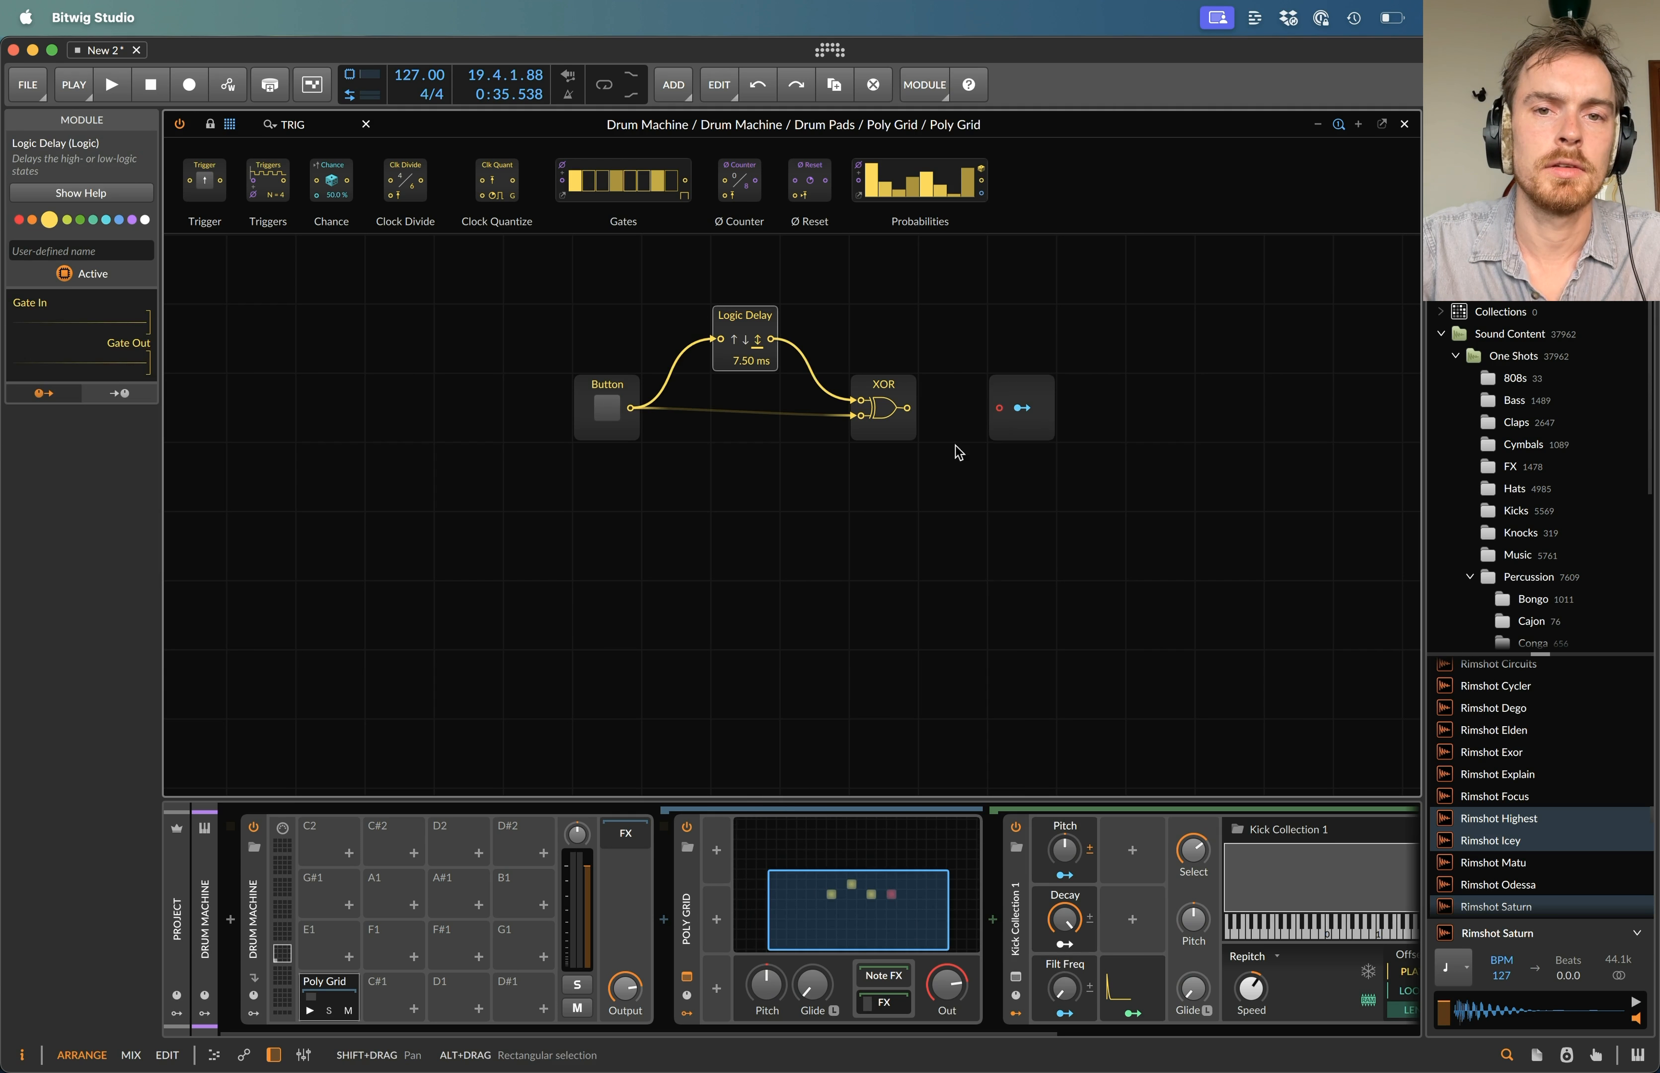
- Add a Button modulator to the Poly Grid and map it to the grid's Button module at an amount of 1.000
{"action": "left_click", "coordinate": [716, 850]}
{"action": "type", "text": "but"}
{"action": "key", "text": "Return"}
{"action": "left_click_drag", "start_coordinate": [735, 875], "coordinate": [607, 409]}
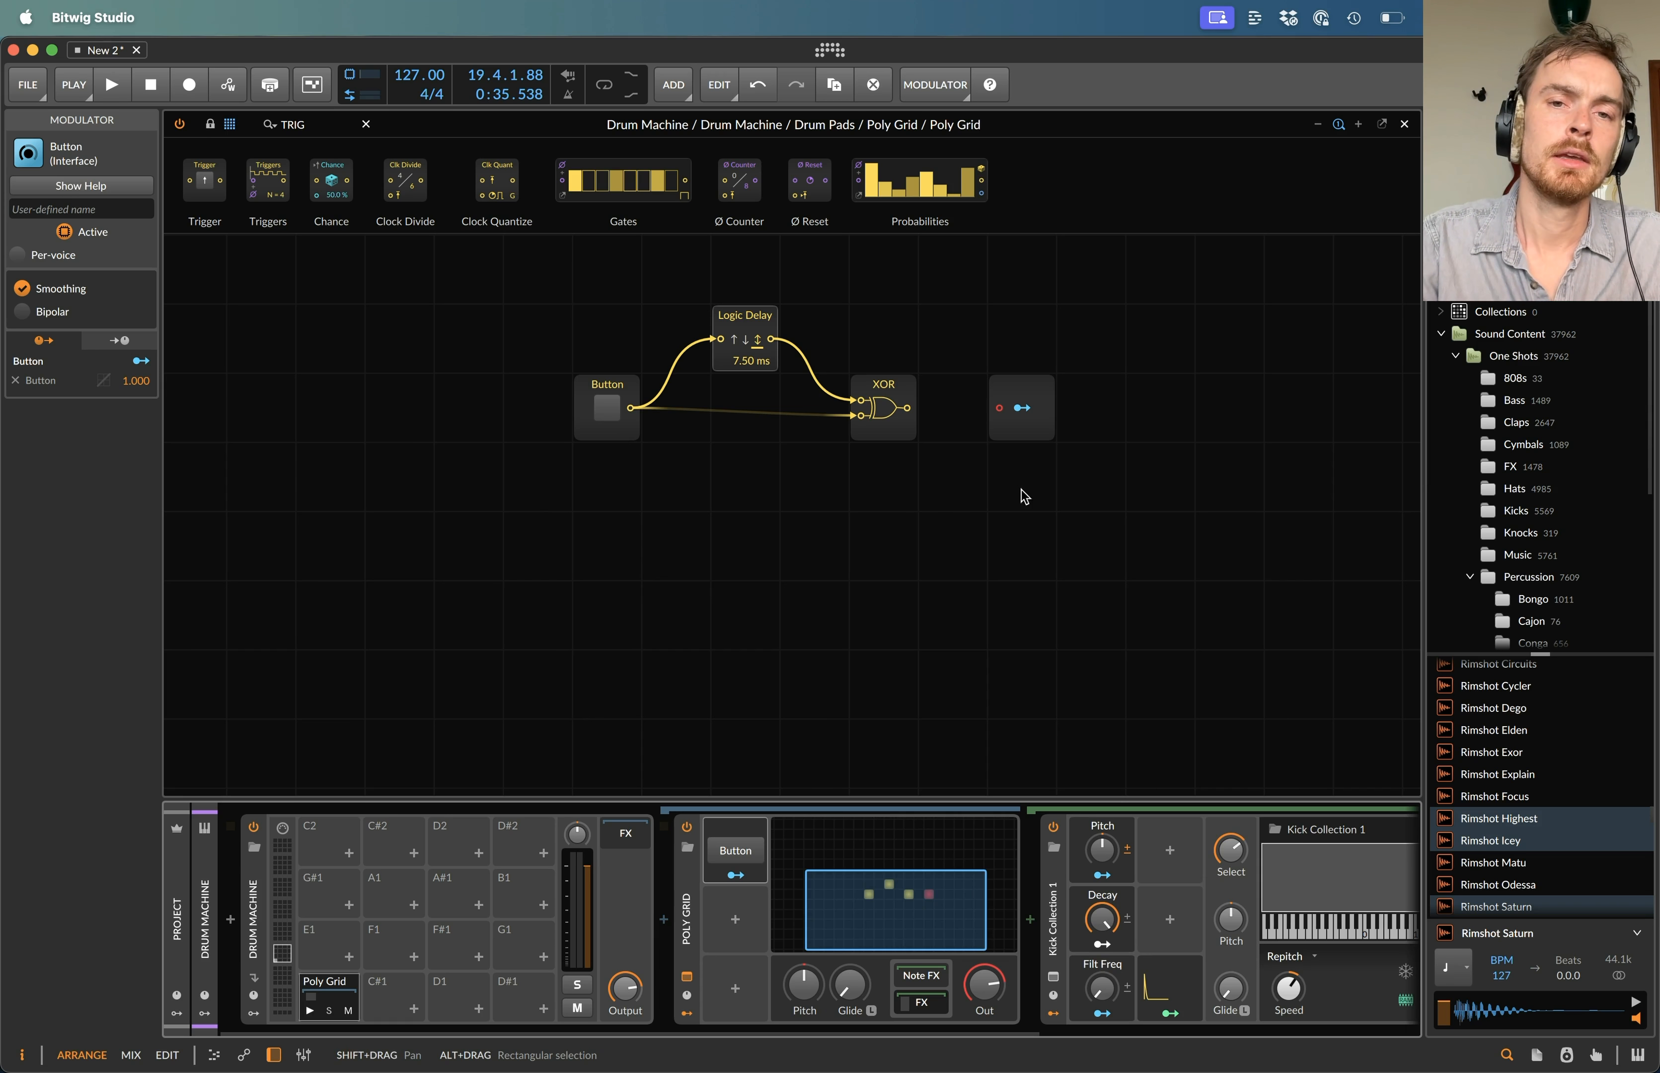
- Insert a Dice module after the XOR, test it with the Button, and move Modulator Out further away
{"action": "left_click", "coordinate": [327, 126]}
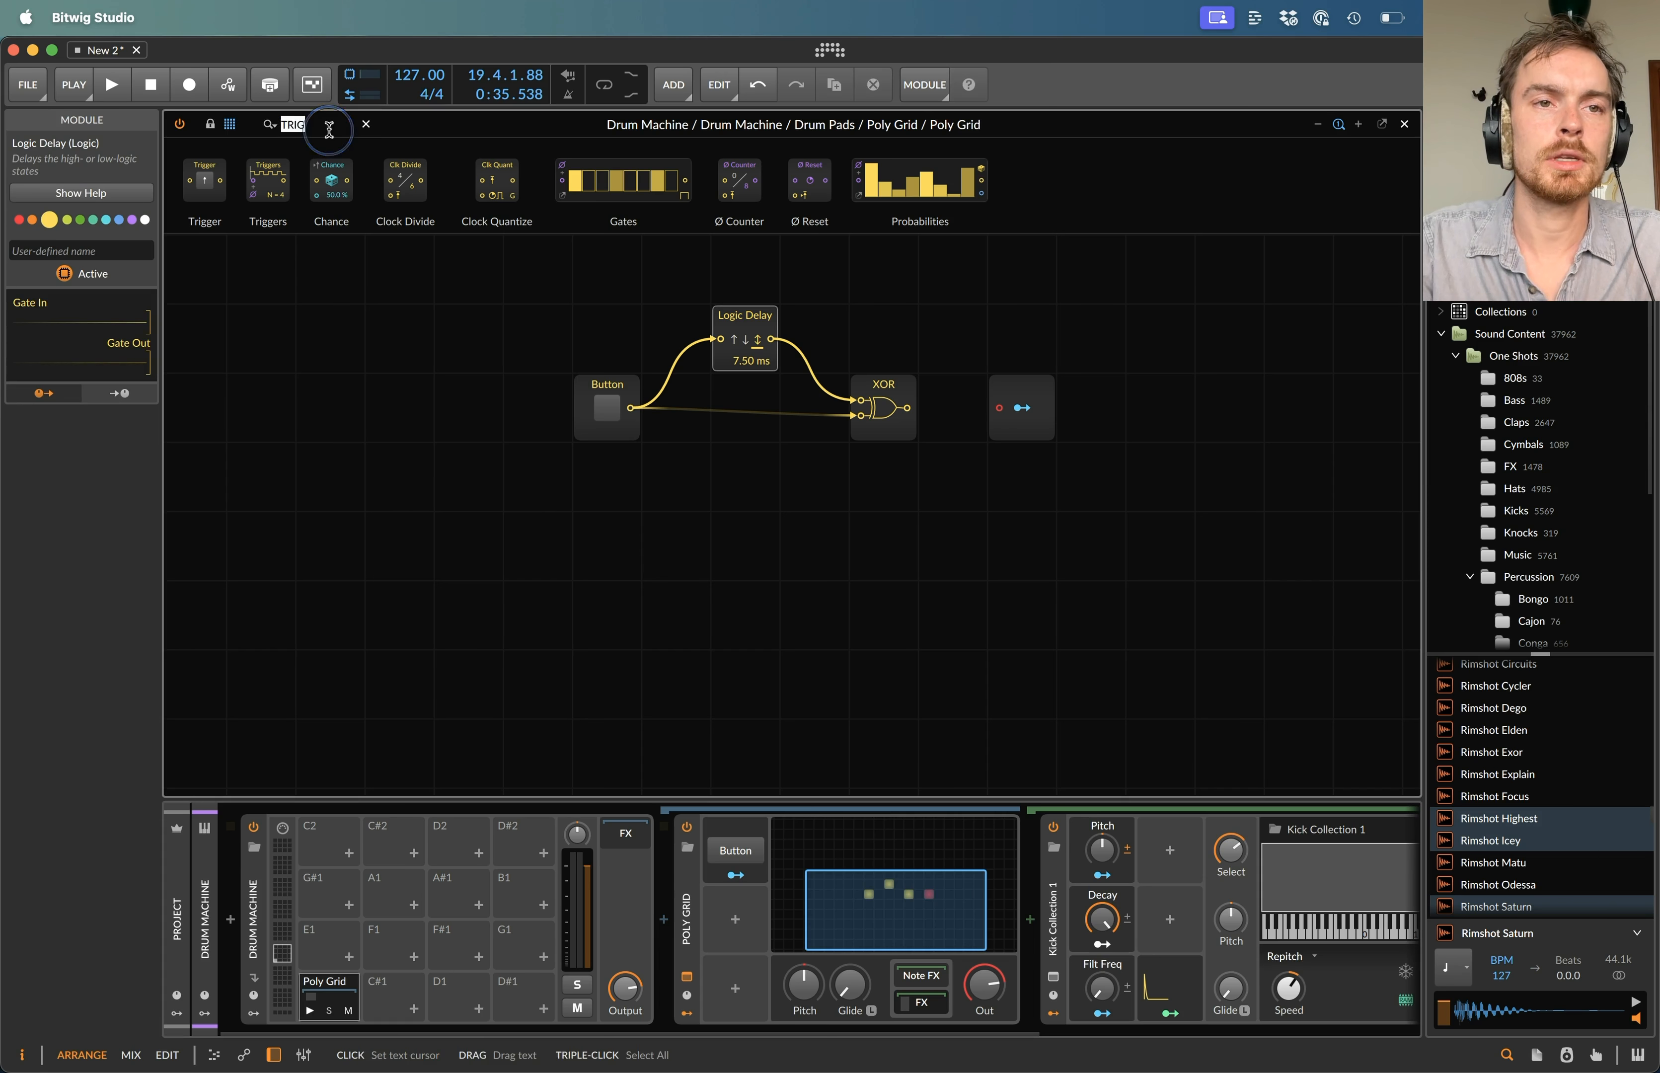
{"action": "type", "text": "DIC"}
{"action": "left_click_drag", "start_coordinate": [219, 182], "coordinate": [934, 412]}
{"action": "left_click", "coordinate": [605, 416]}
{"action": "left_click", "coordinate": [604, 416]}
{"action": "left_click", "coordinate": [1023, 373]}
{"action": "left_click_drag", "start_coordinate": [1024, 373], "coordinate": [1369, 375]}
- Check the Dice output on a temporary Oscilloscope while toggling the Button, and delete the Oscilloscope
{"action": "left_click", "coordinate": [282, 126]}
{"action": "type", "text": "osc"}
{"action": "left_click_drag", "start_coordinate": [216, 177], "coordinate": [982, 407]}
{"action": "left_click", "coordinate": [608, 410]}
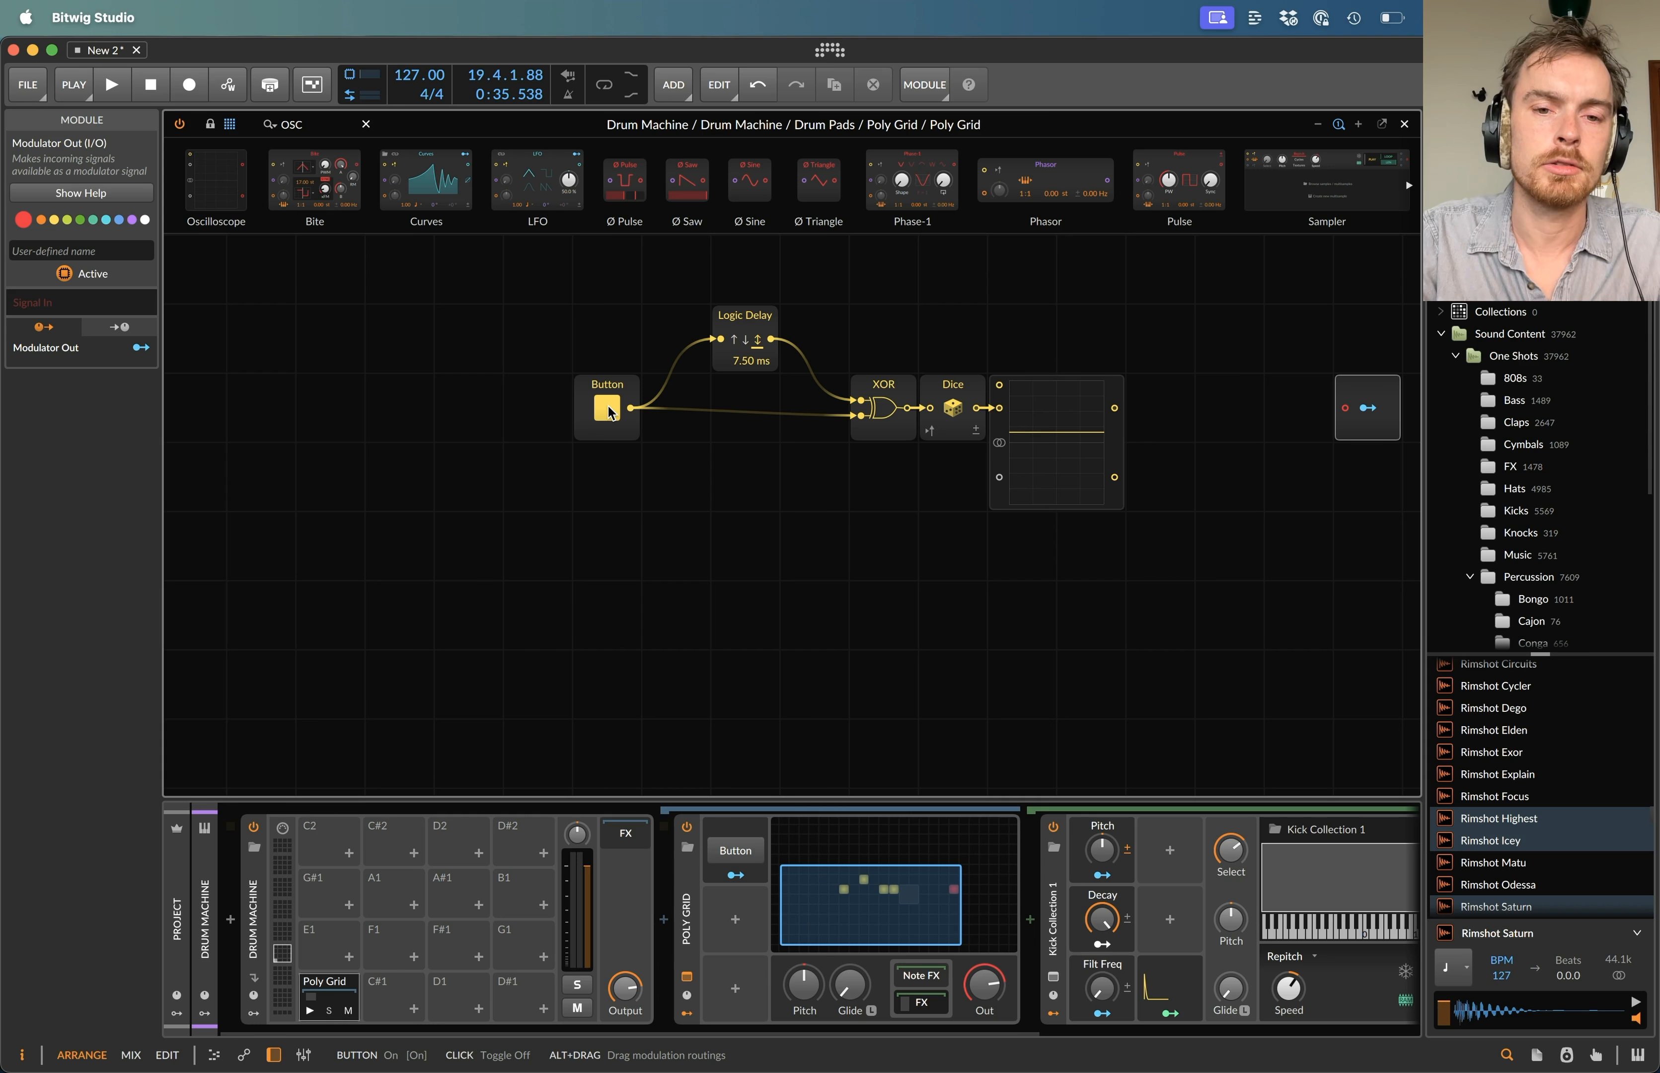
{"action": "left_click", "coordinate": [608, 410]}
{"action": "left_click", "coordinate": [608, 411]}
{"action": "left_click", "coordinate": [1119, 430]}
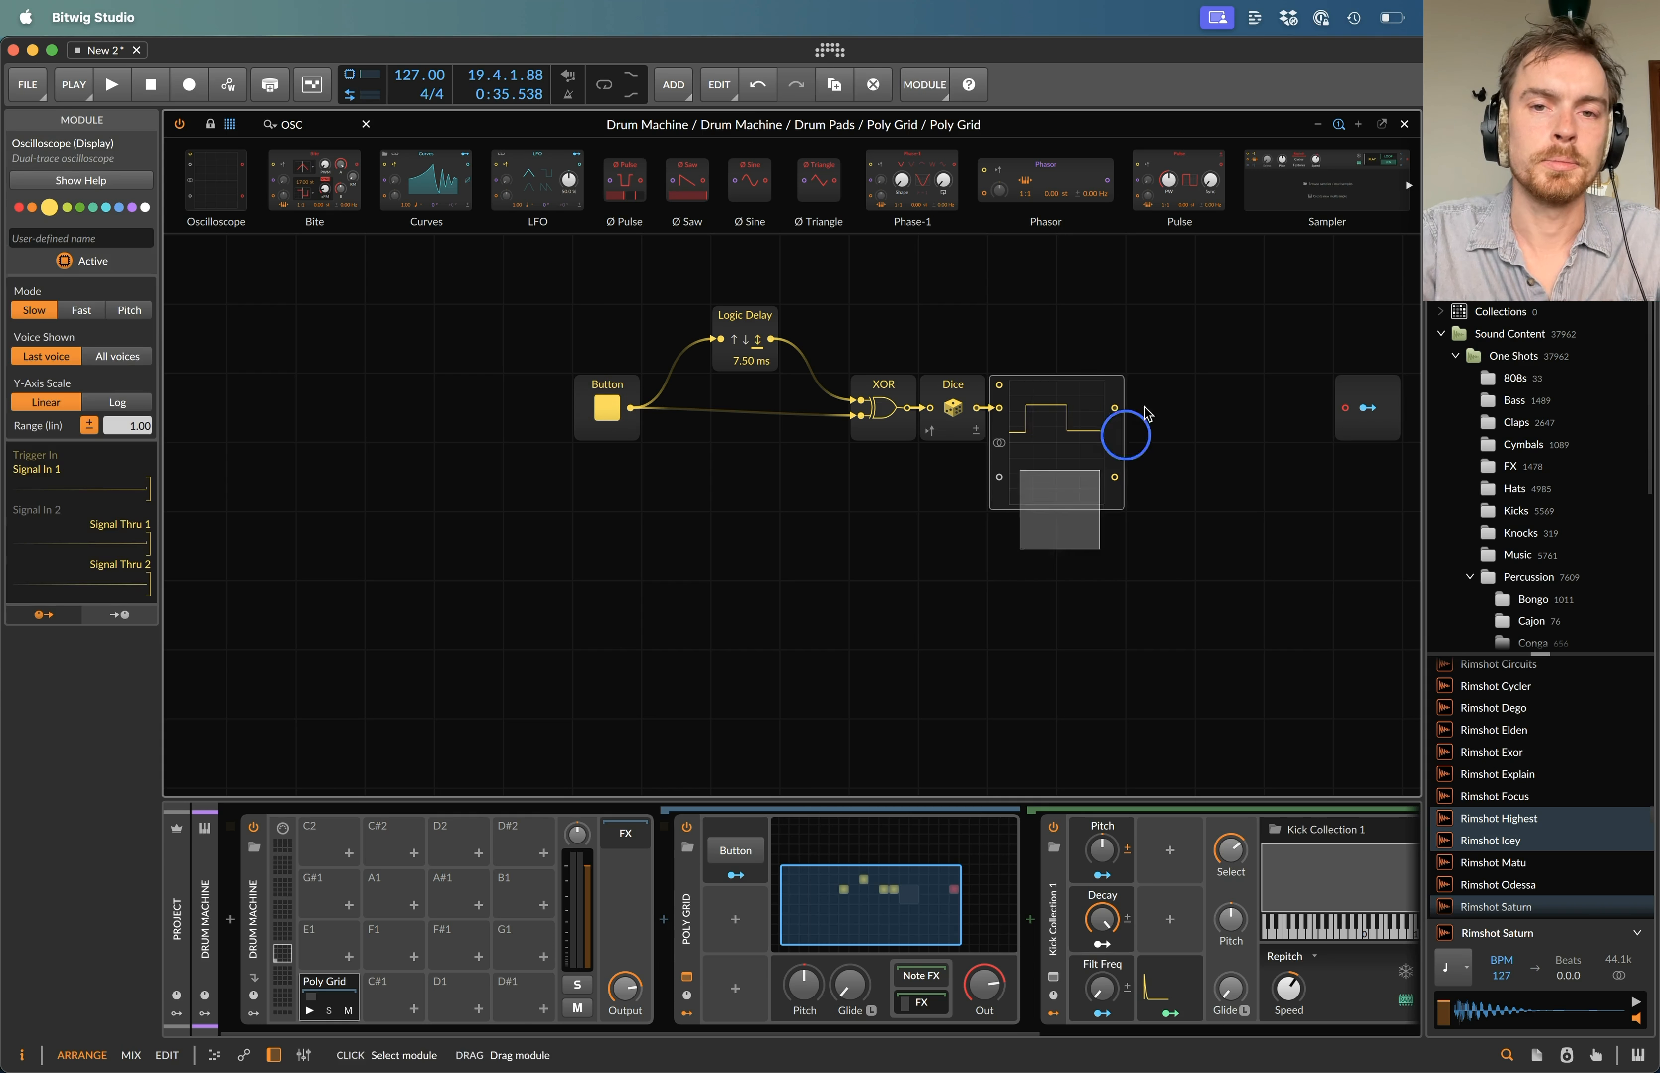
{"action": "key", "text": "Delete"}
- Pack the Button, Logic Delay, XOR, Dice and Modulator Out side by side in one row, with Dice feeding Modulator Out
{"action": "left_click_drag", "start_coordinate": [745, 317], "coordinate": [814, 387]}
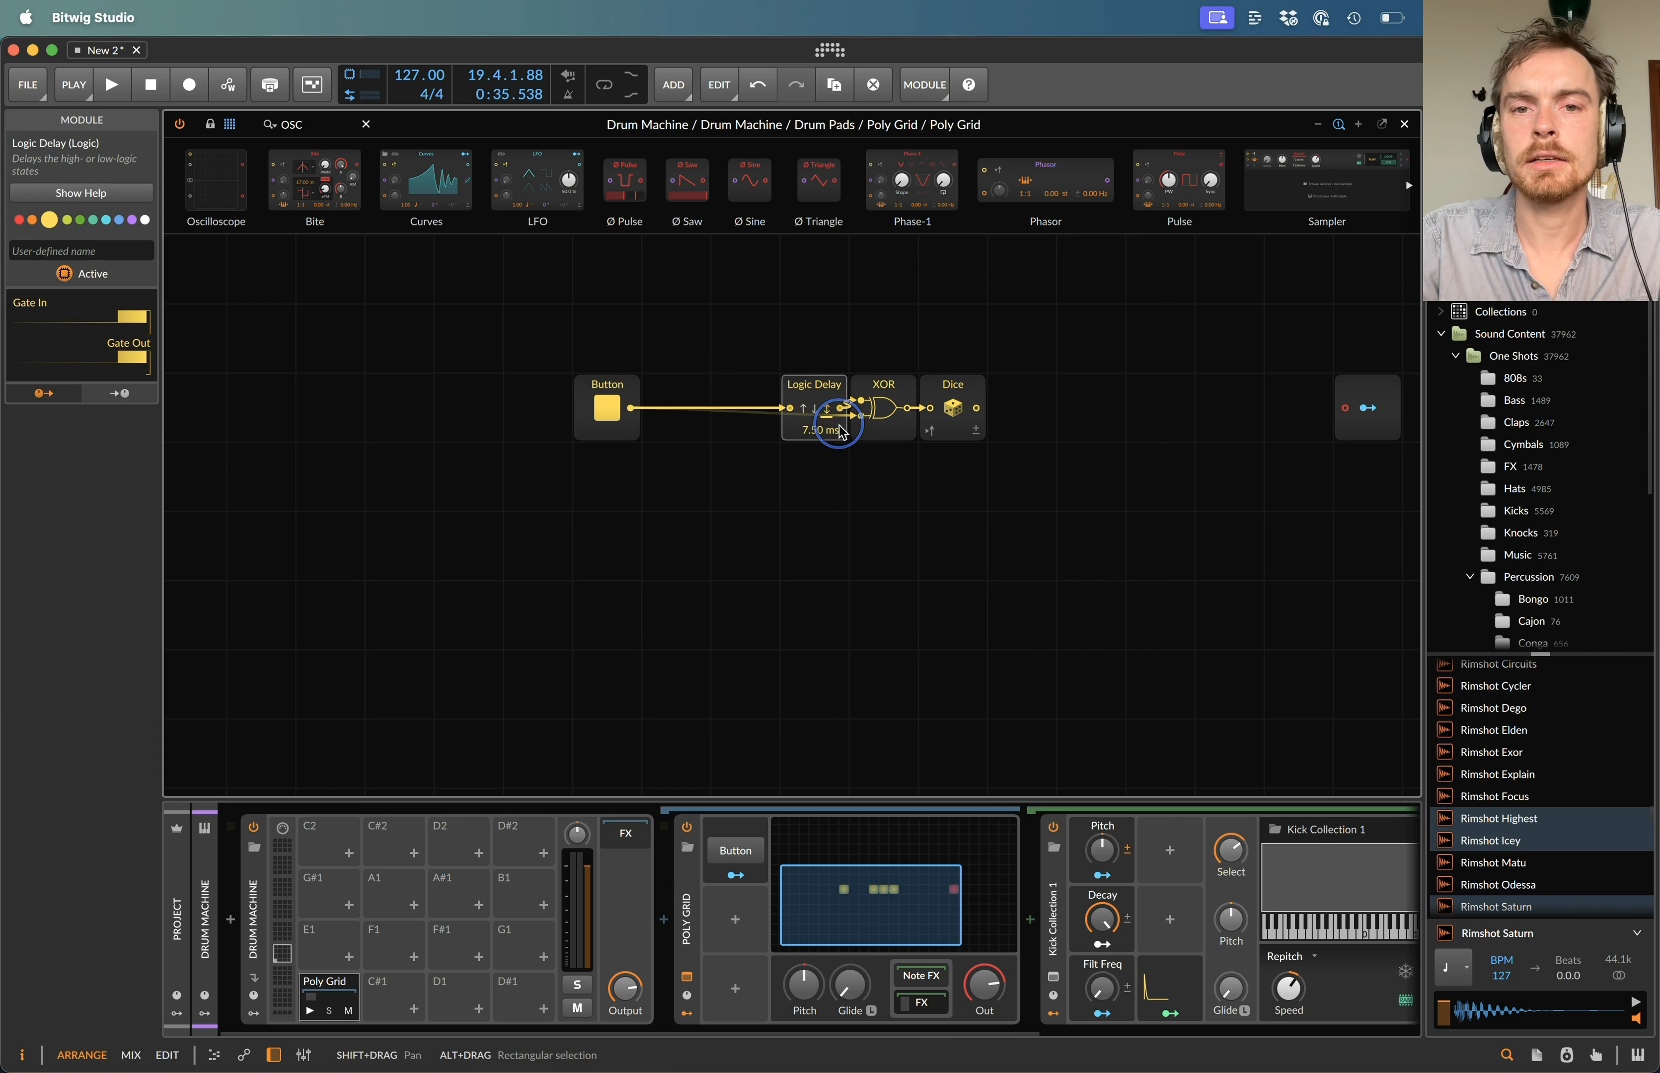
{"action": "left_click_drag", "start_coordinate": [596, 390], "coordinate": [735, 390]}
{"action": "left_click", "coordinate": [735, 391]}
{"action": "mouse_move", "coordinate": [975, 407]}
{"action": "left_mouse_down"}
{"action": "mouse_move", "coordinate": [1351, 418]}
{"action": "mouse_move", "coordinate": [1006, 418]}
{"action": "left_mouse_up"}
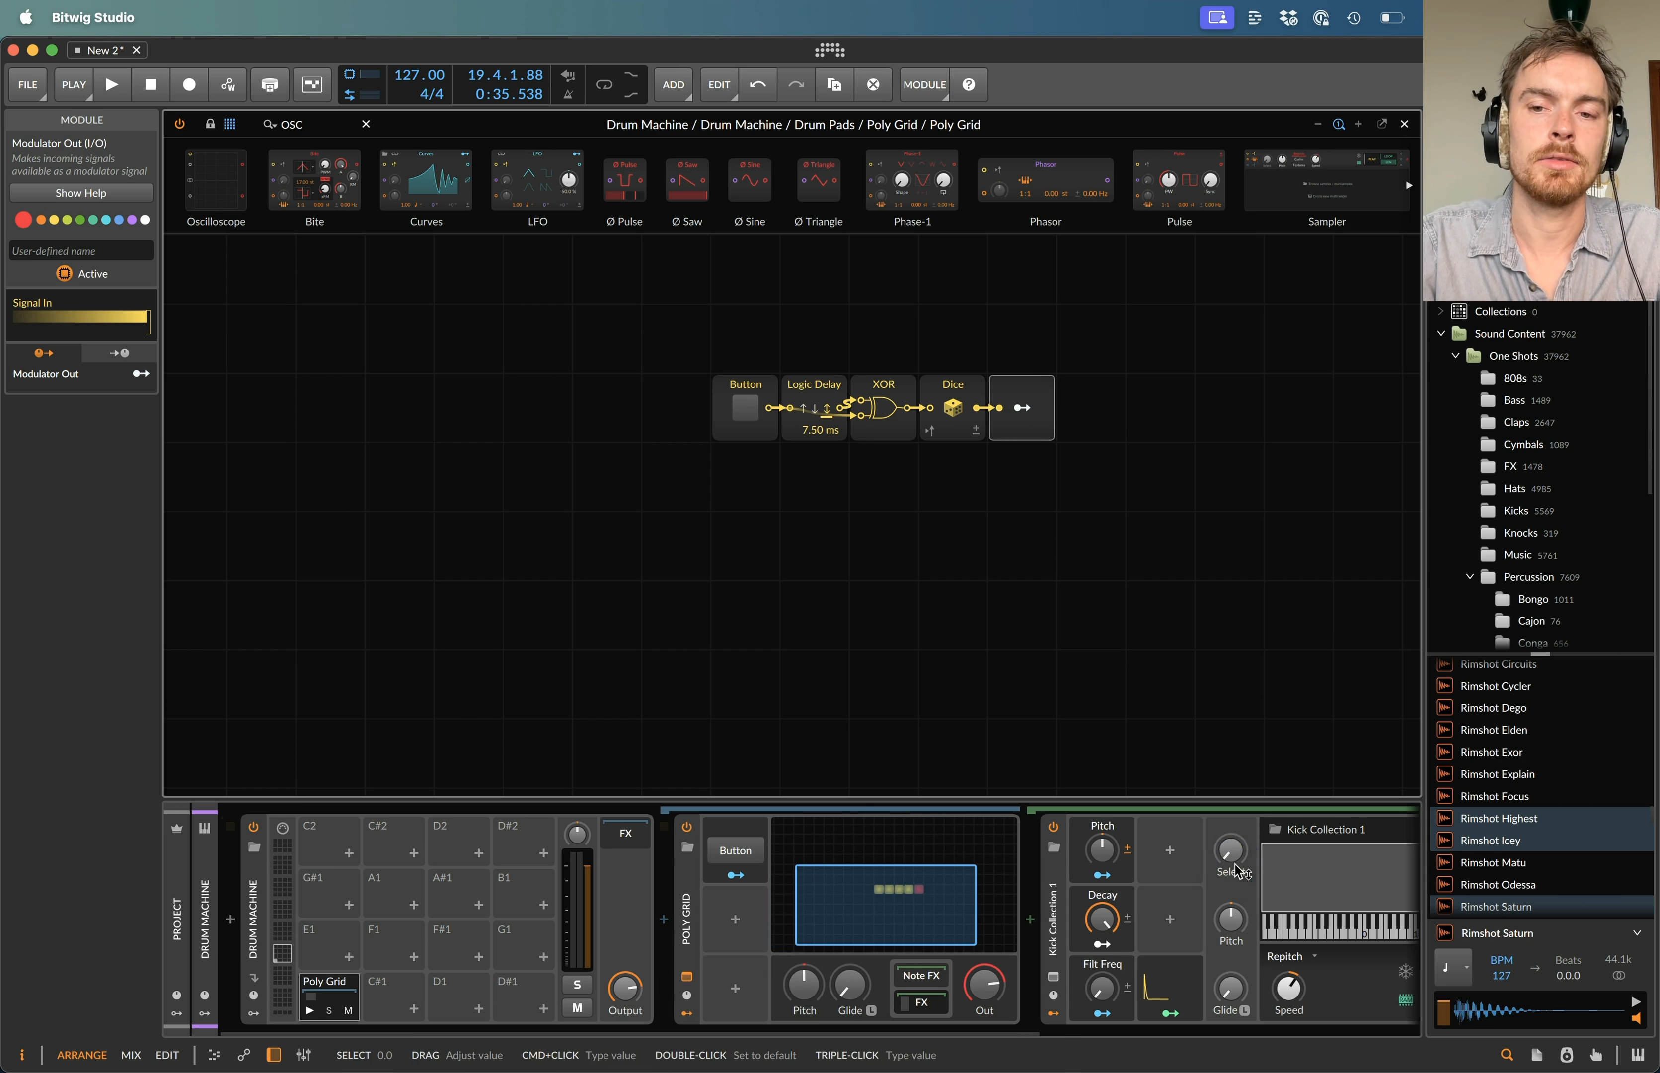
- Map Modulator Out to the kick Sampler's Select at 1.000, start playback, and toggle the grid's Button to test the sample switching
{"action": "scroll", "coordinate": [1078, 904], "scroll_direction": "right", "scroll_amount": 10}
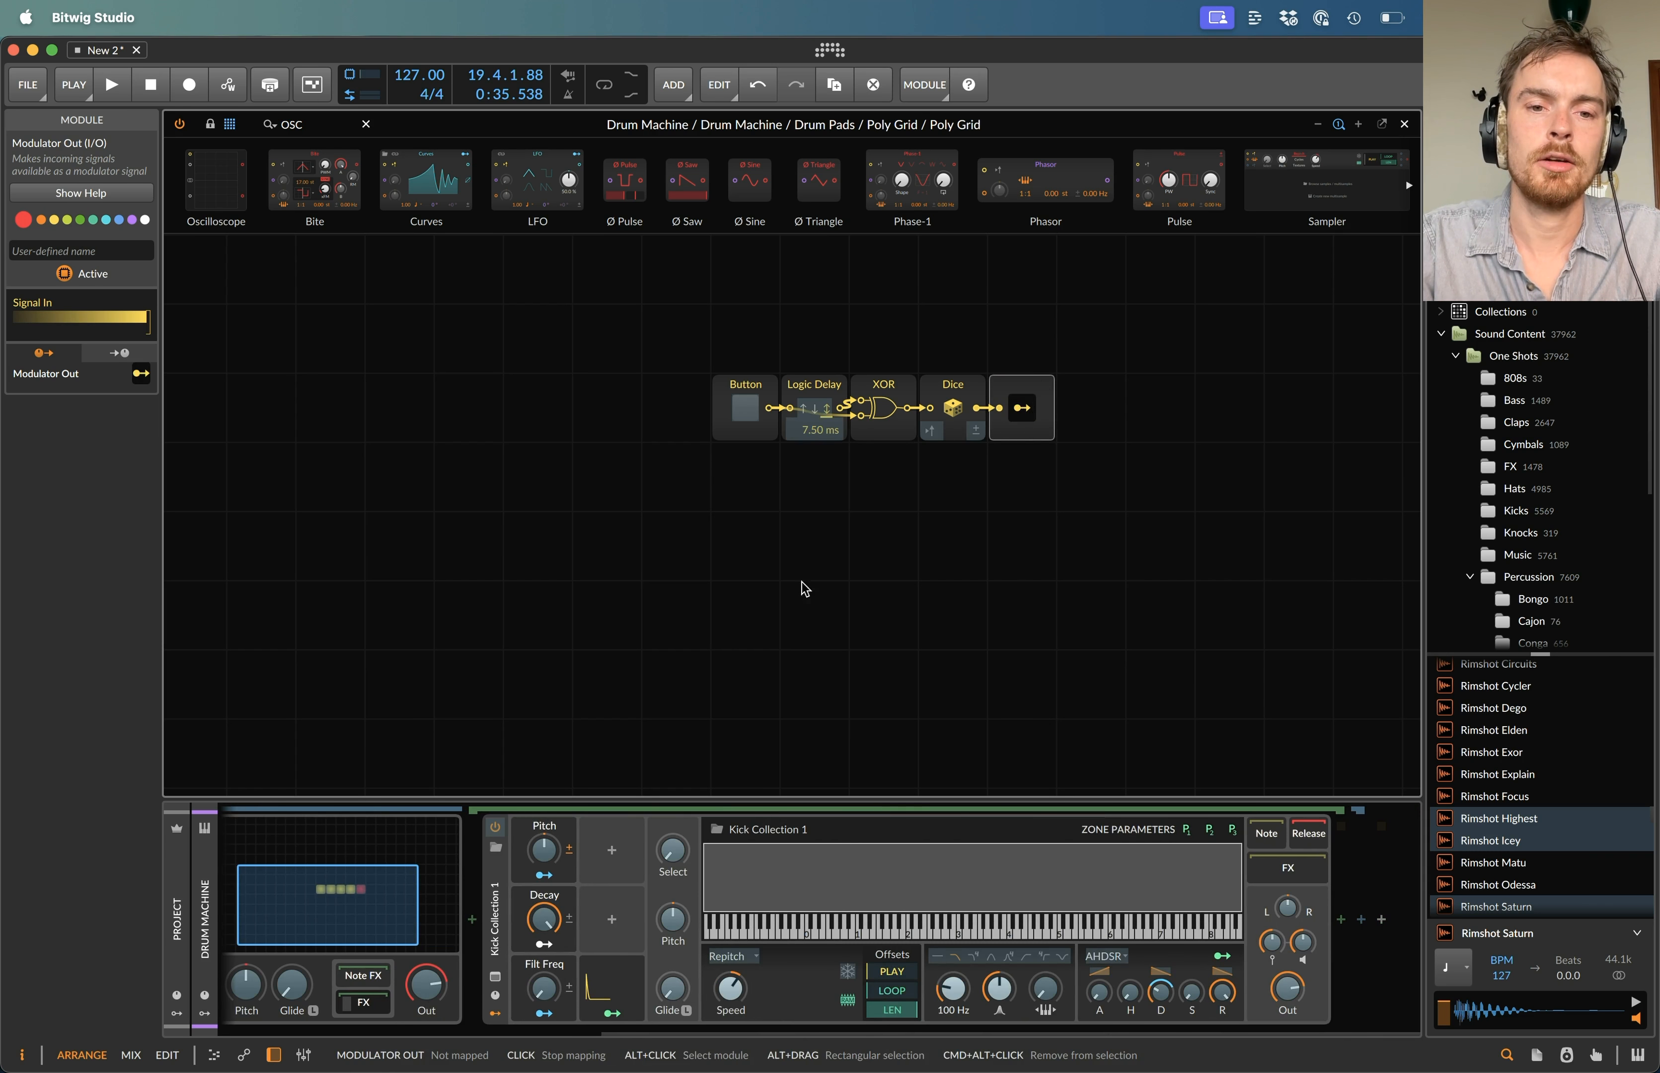
{"action": "left_click", "coordinate": [680, 852]}
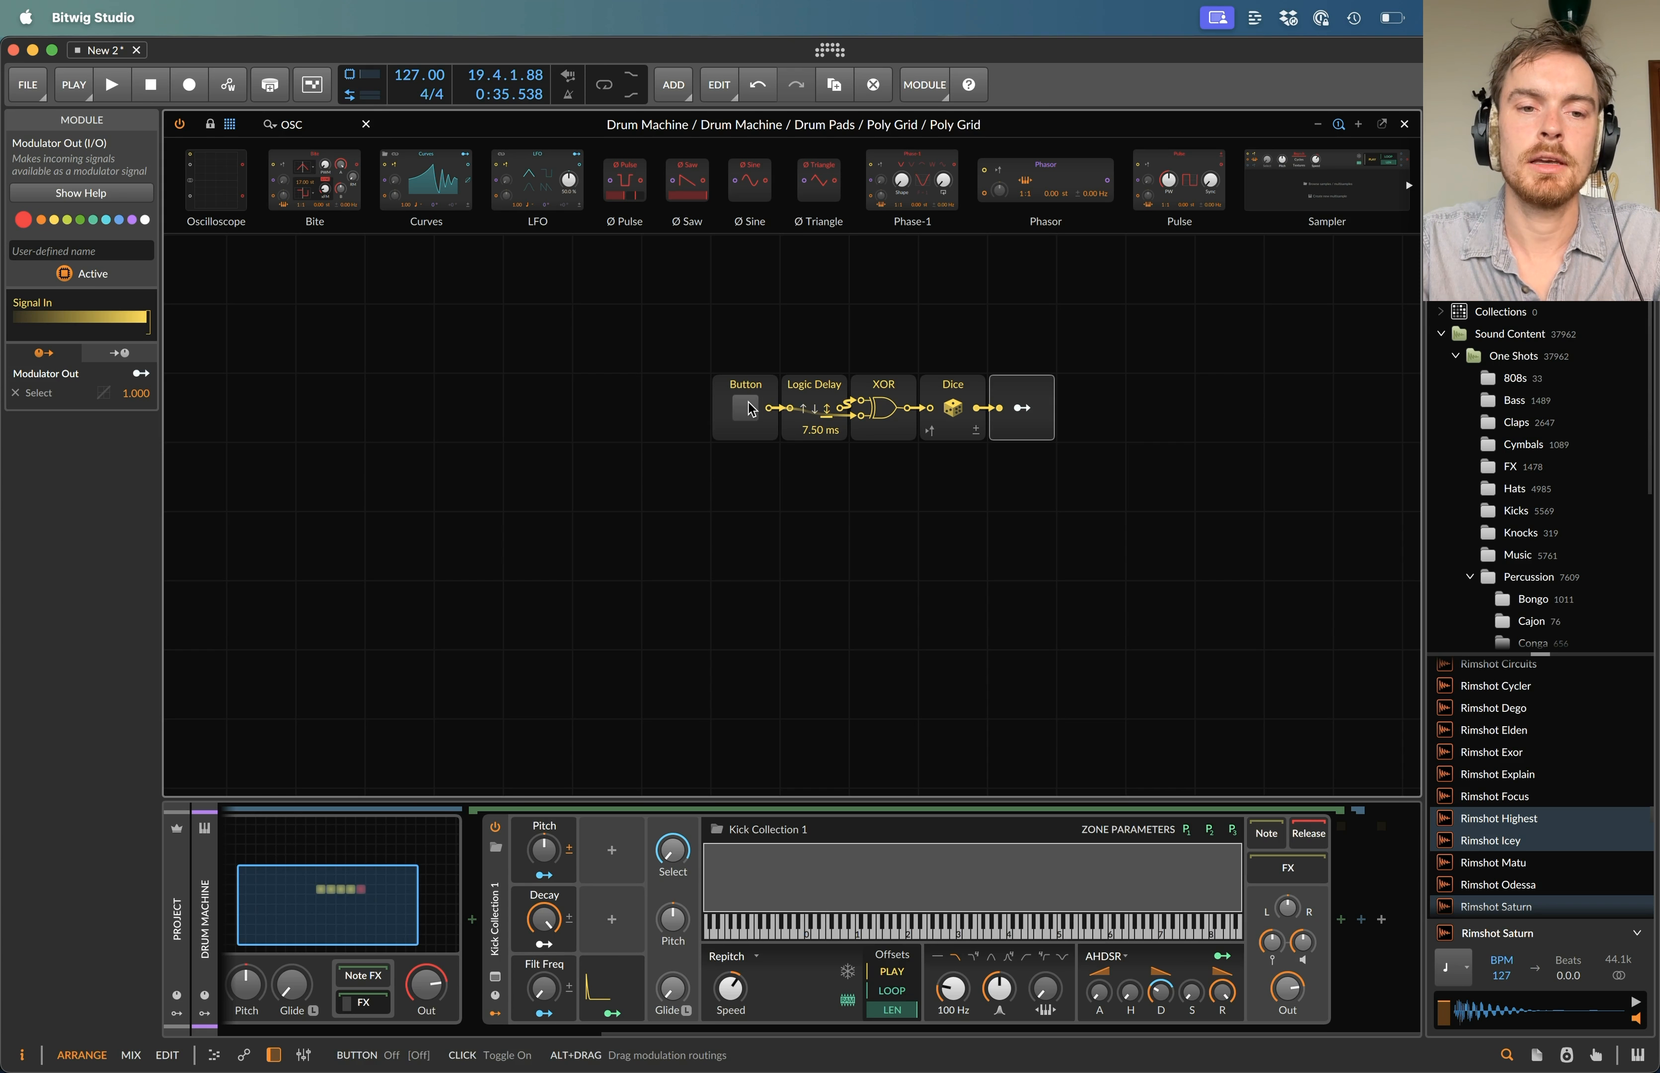
{"action": "key", "text": "space"}
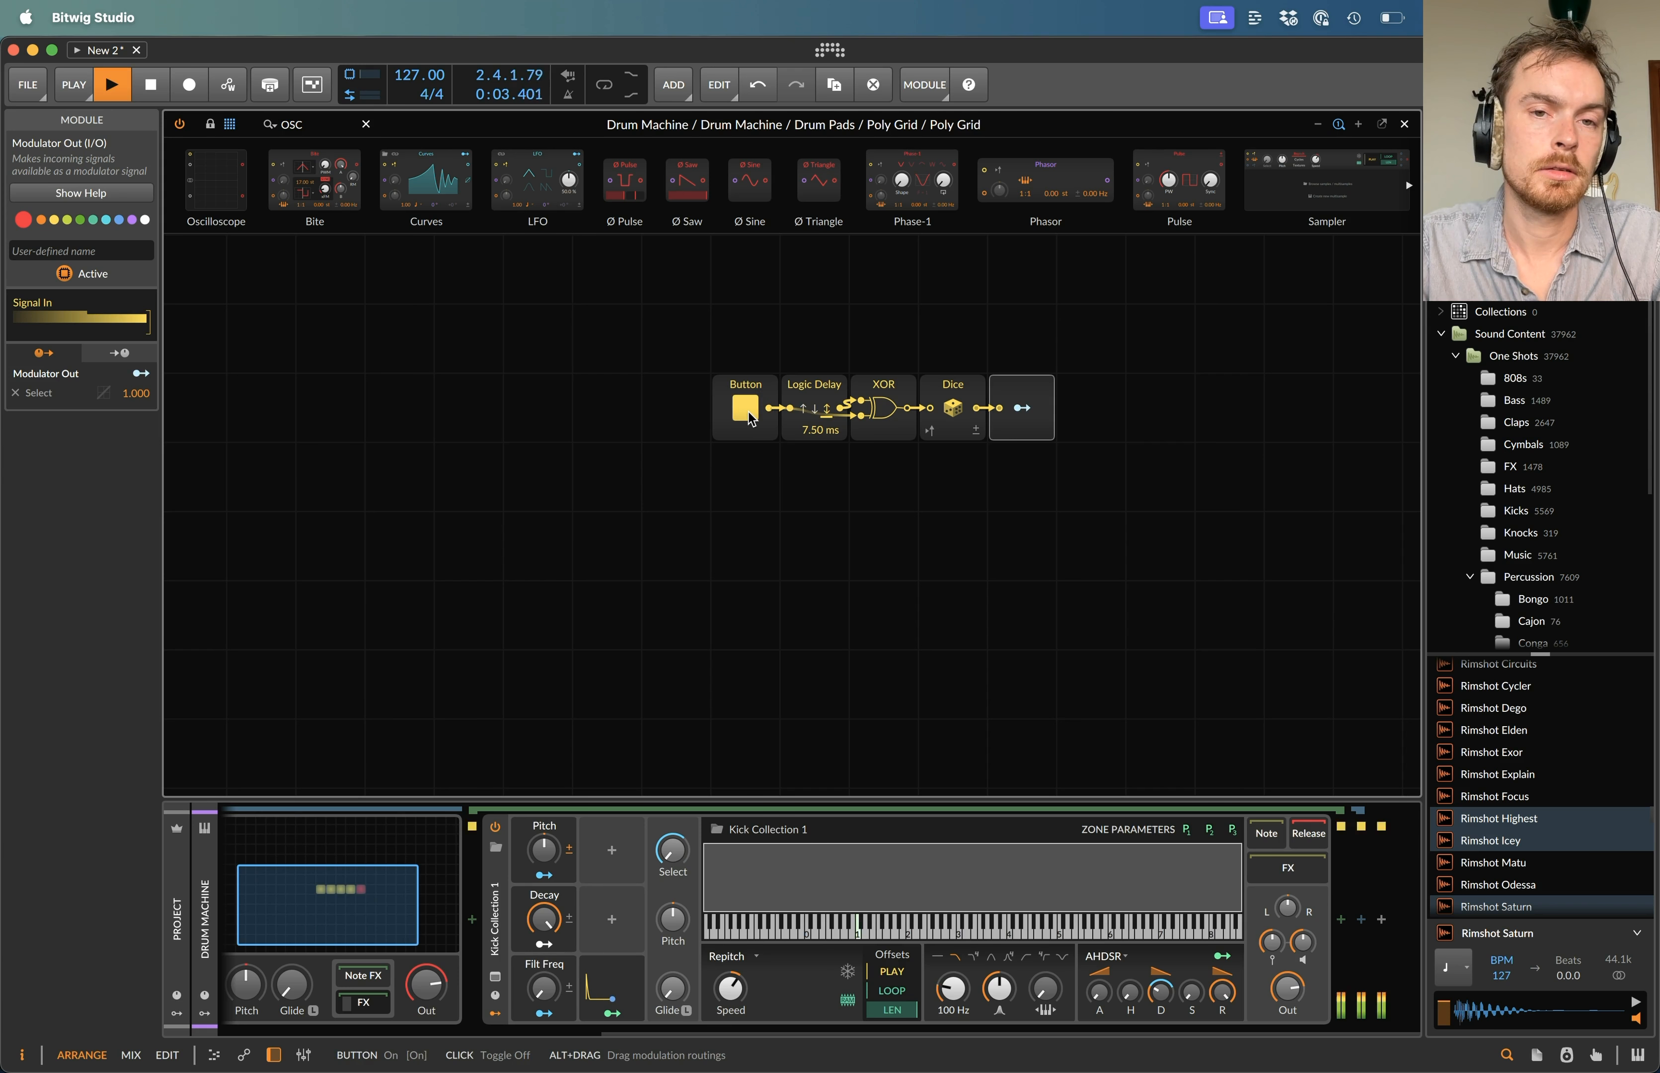
{"action": "left_click", "coordinate": [749, 412]}
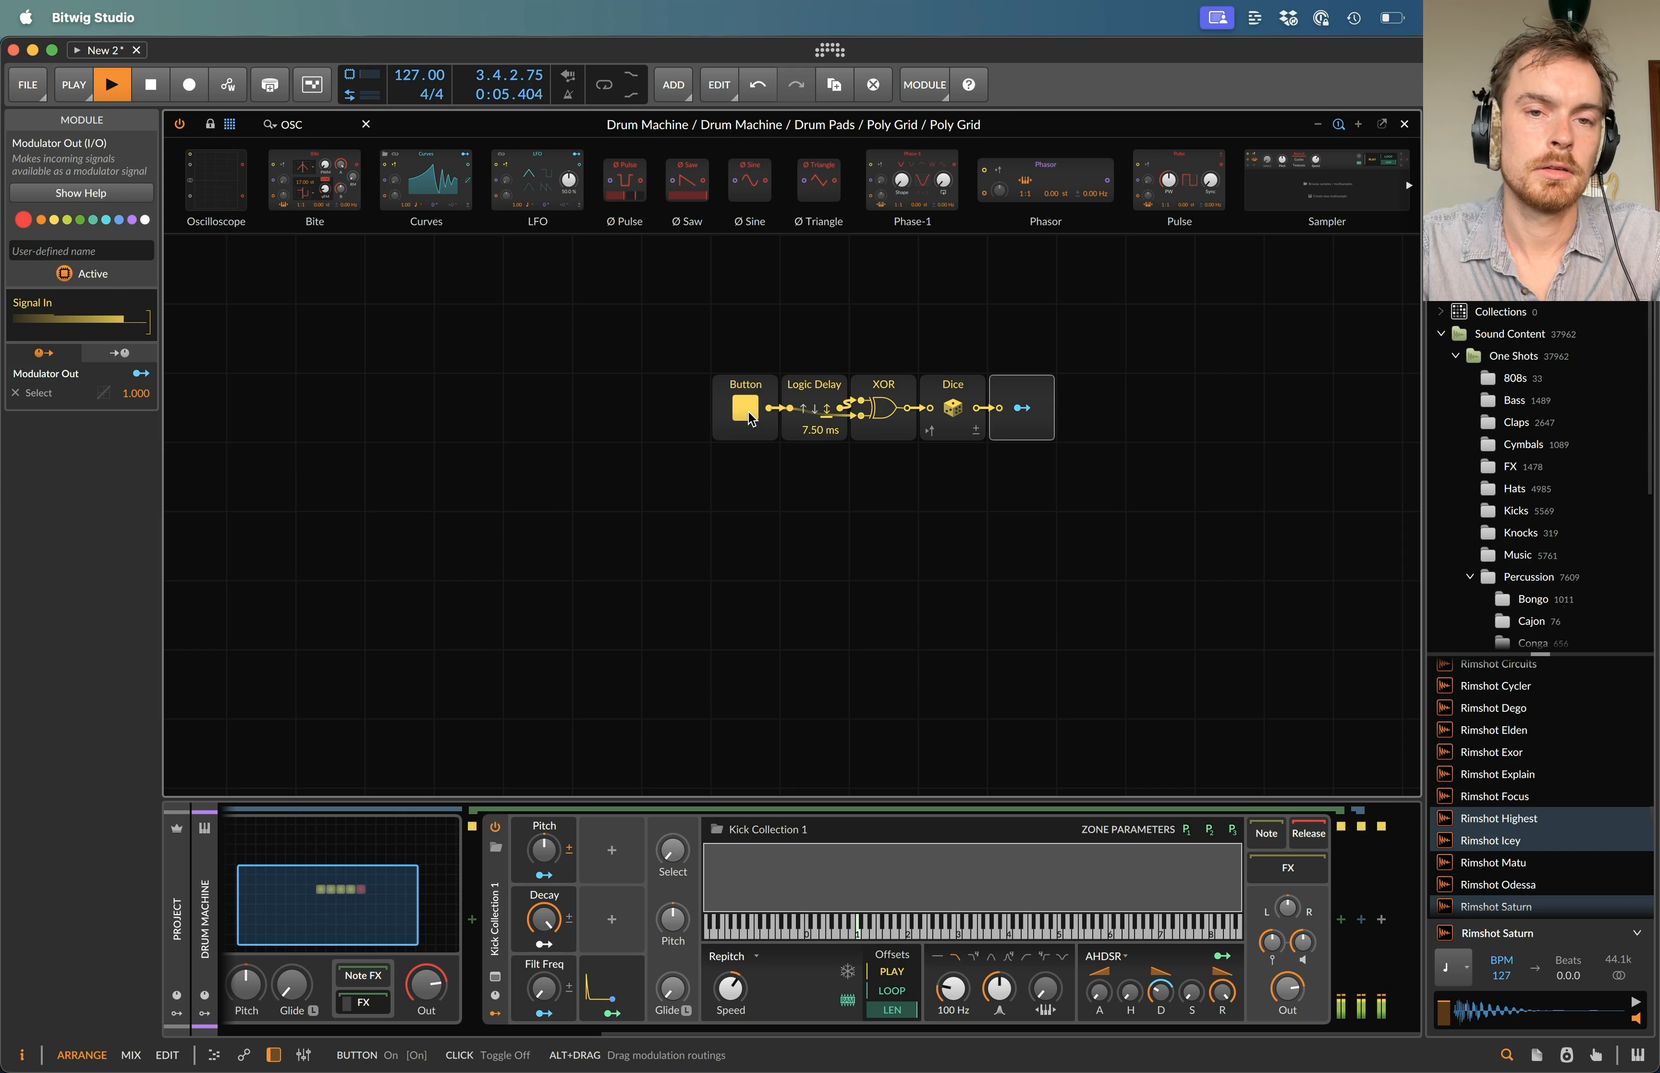
{"action": "left_click", "coordinate": [748, 412]}
- Reduce the Poly Grid device to its modulator slots, hiding the Sampler chain, and toggle its Button modulator during playback to randomize the kick
{"action": "scroll", "coordinate": [746, 942], "scroll_direction": "left", "scroll_amount": 8}
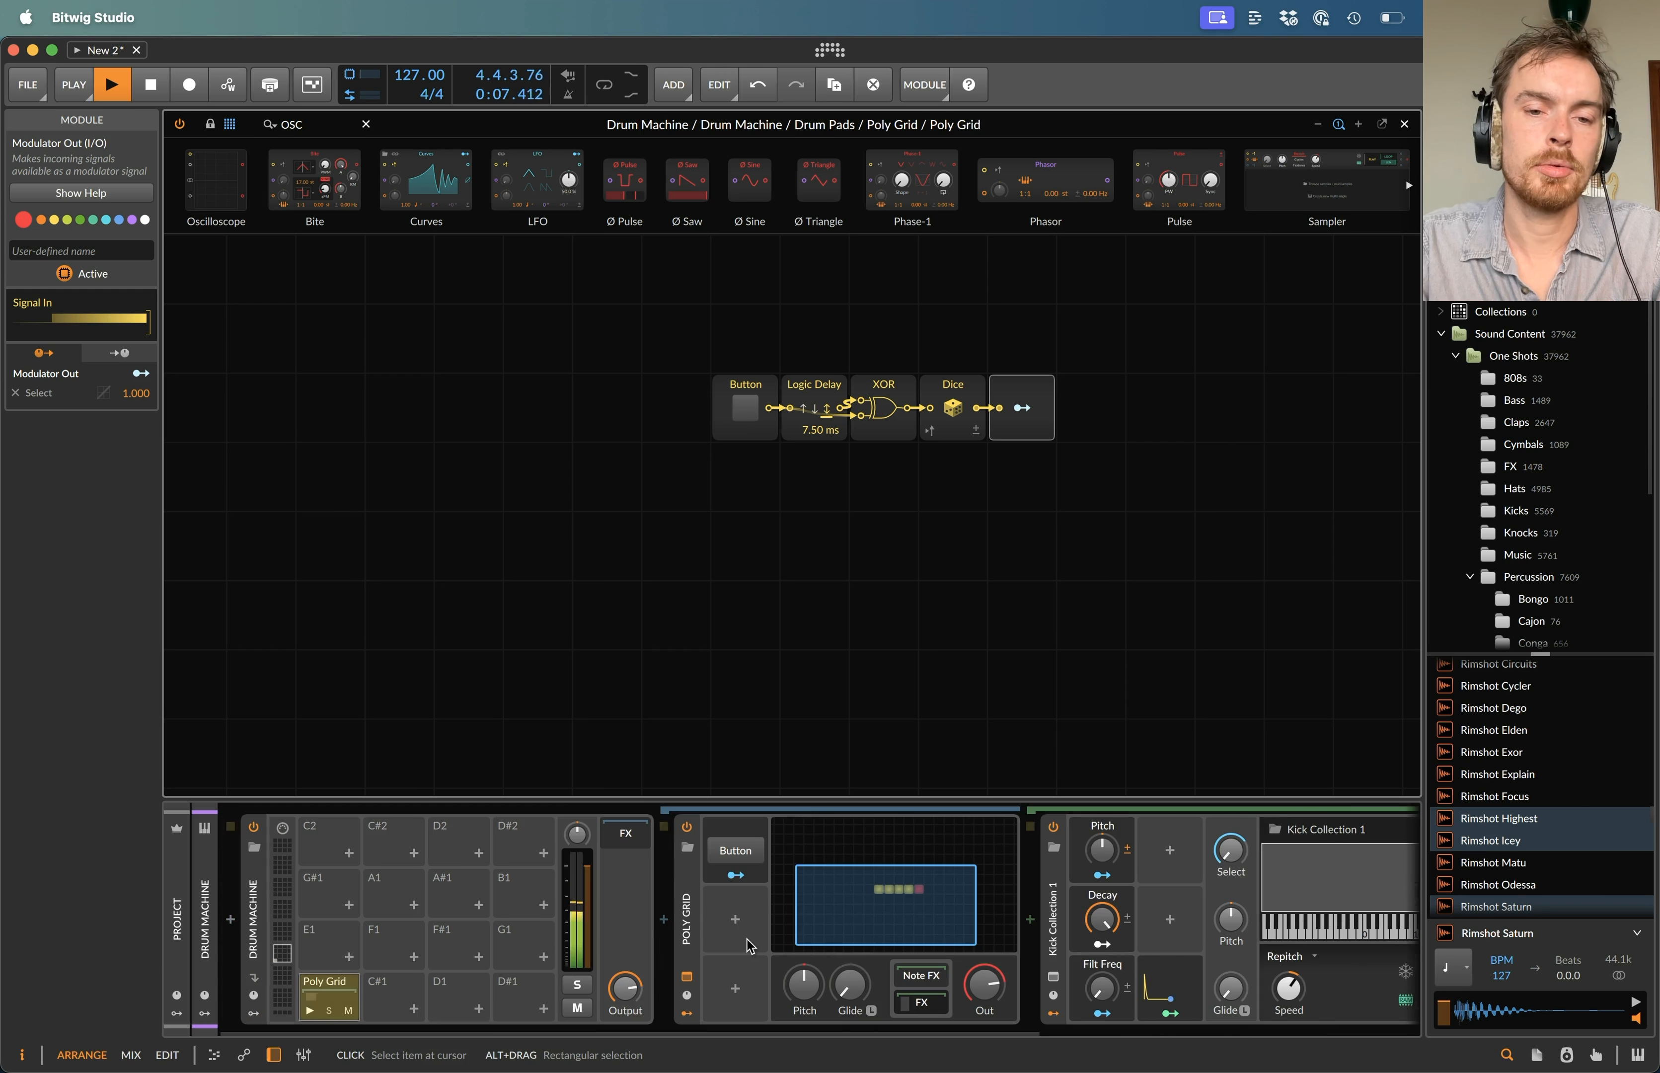
{"action": "left_click", "coordinate": [759, 856]}
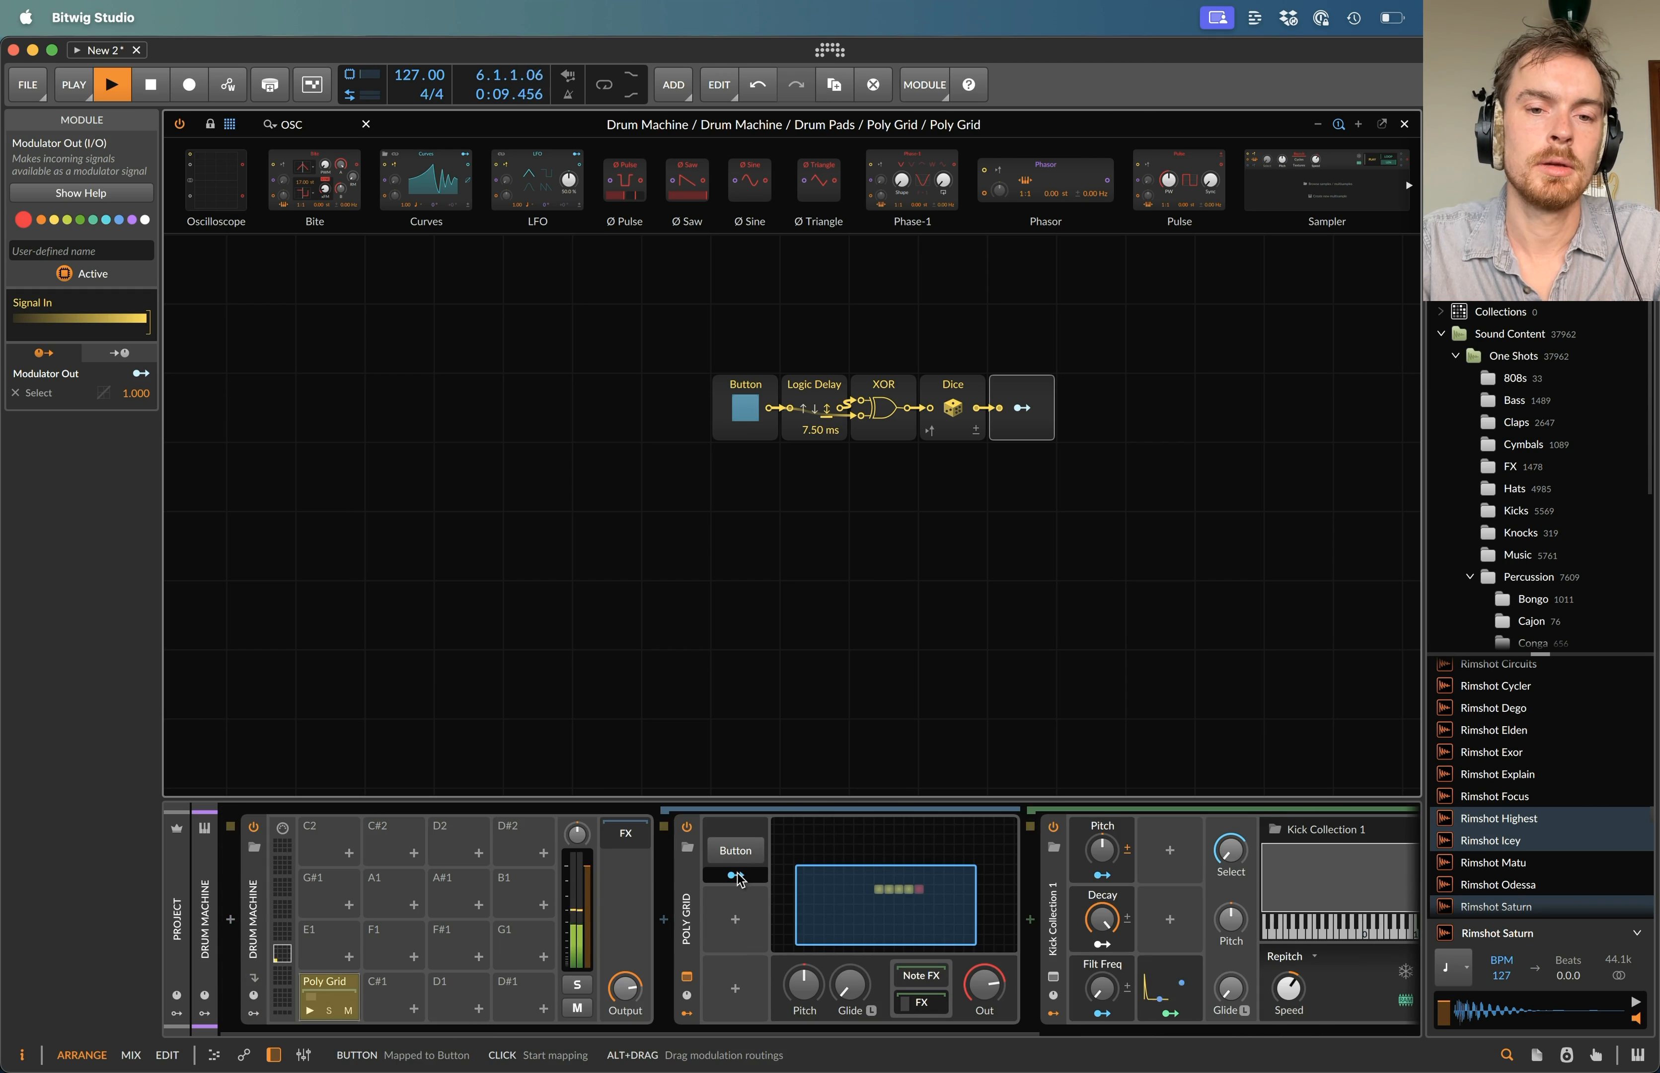
{"action": "left_click", "coordinate": [759, 856]}
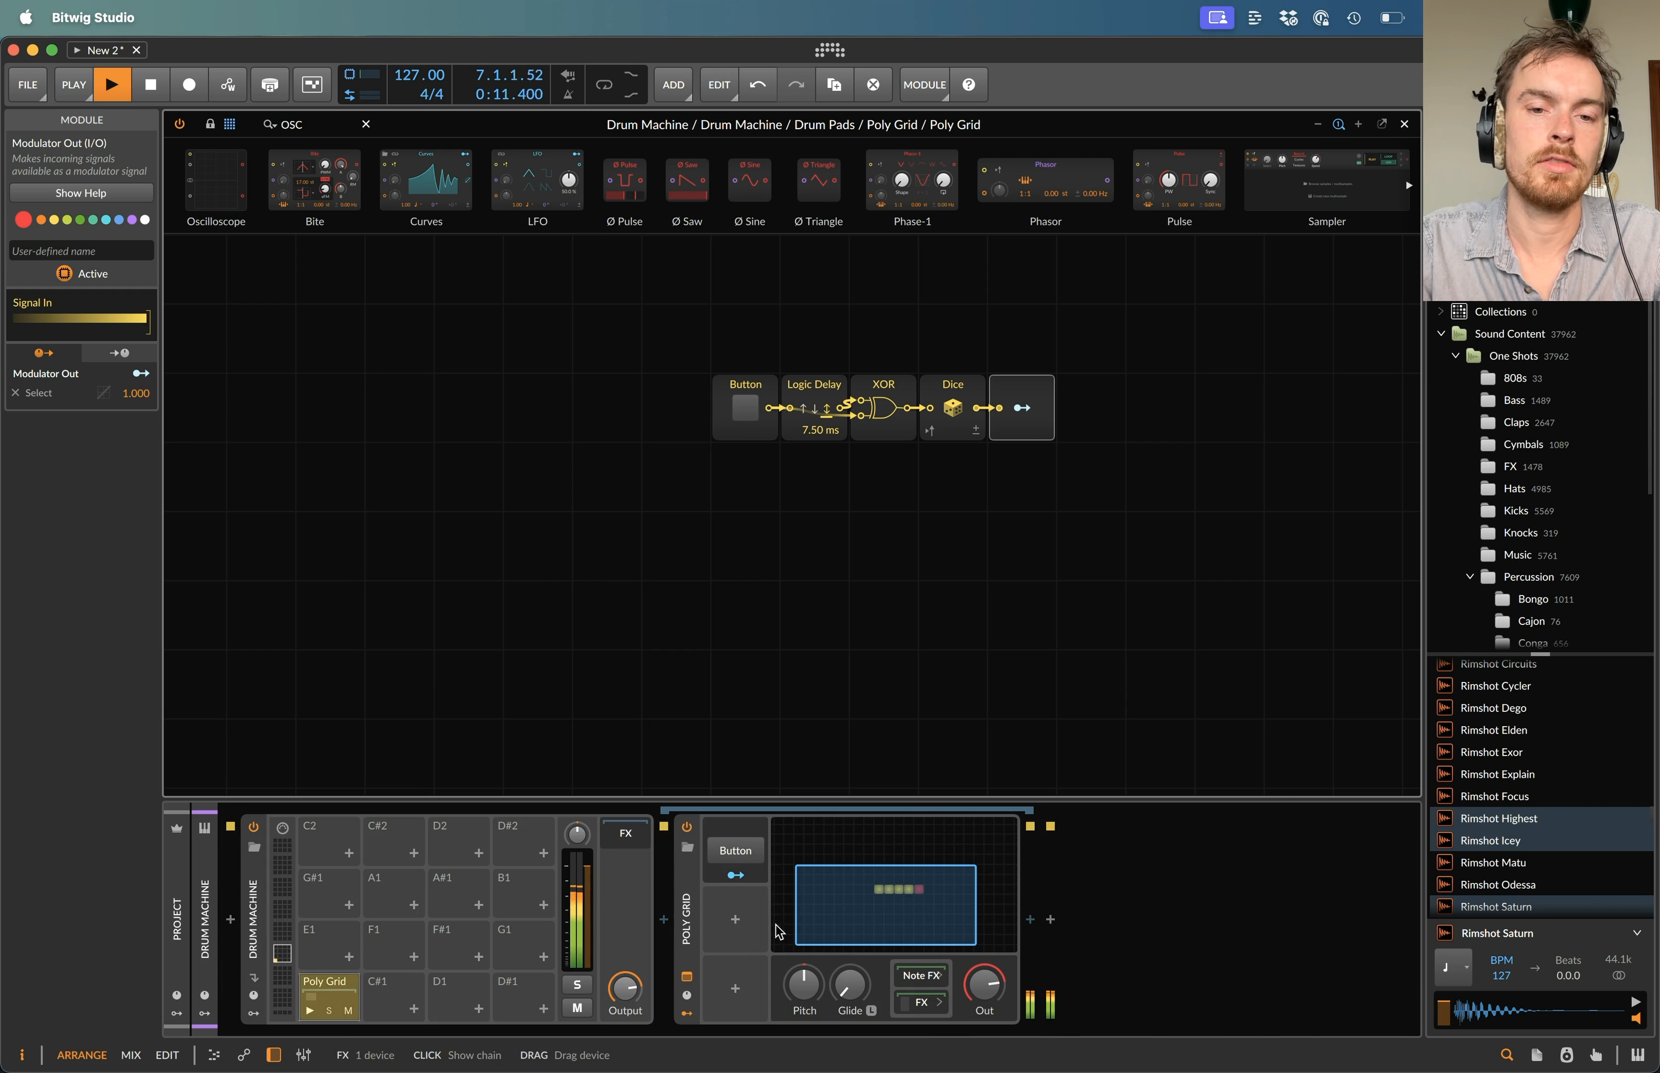
{"action": "double_click", "coordinate": [688, 911]}
{"action": "left_click", "coordinate": [740, 848]}
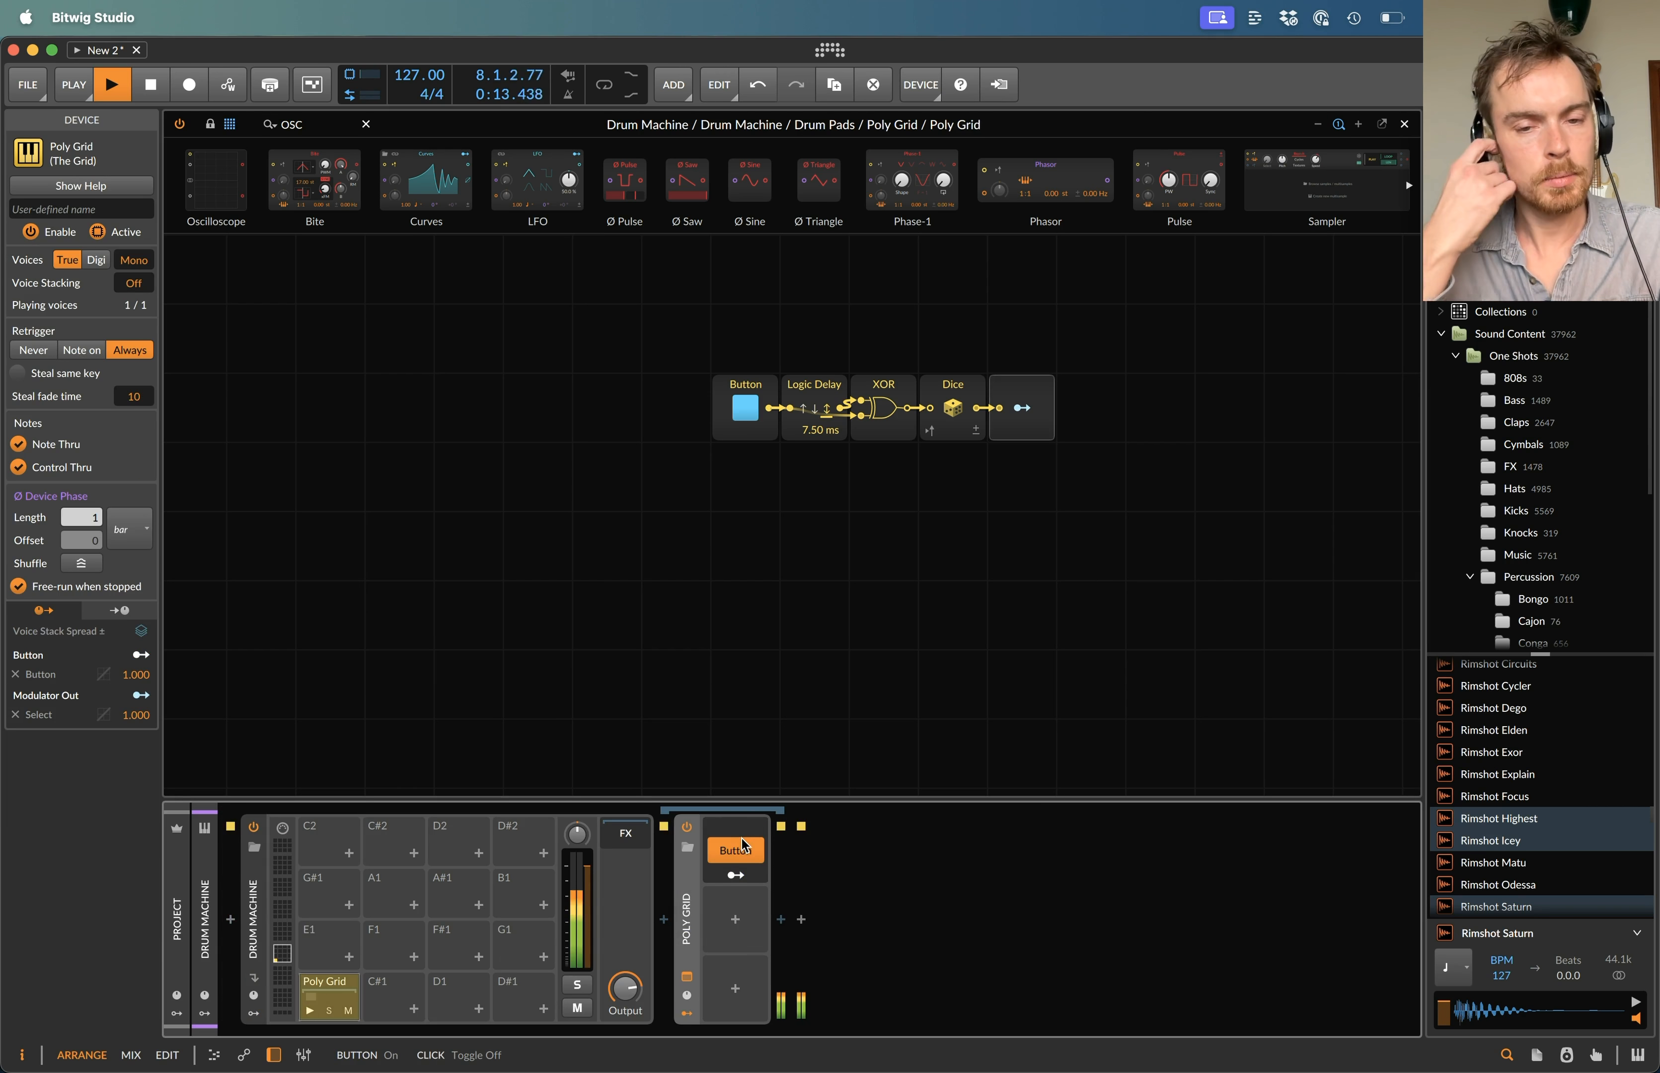
{"action": "left_click", "coordinate": [742, 846]}
{"action": "left_click", "coordinate": [744, 847]}
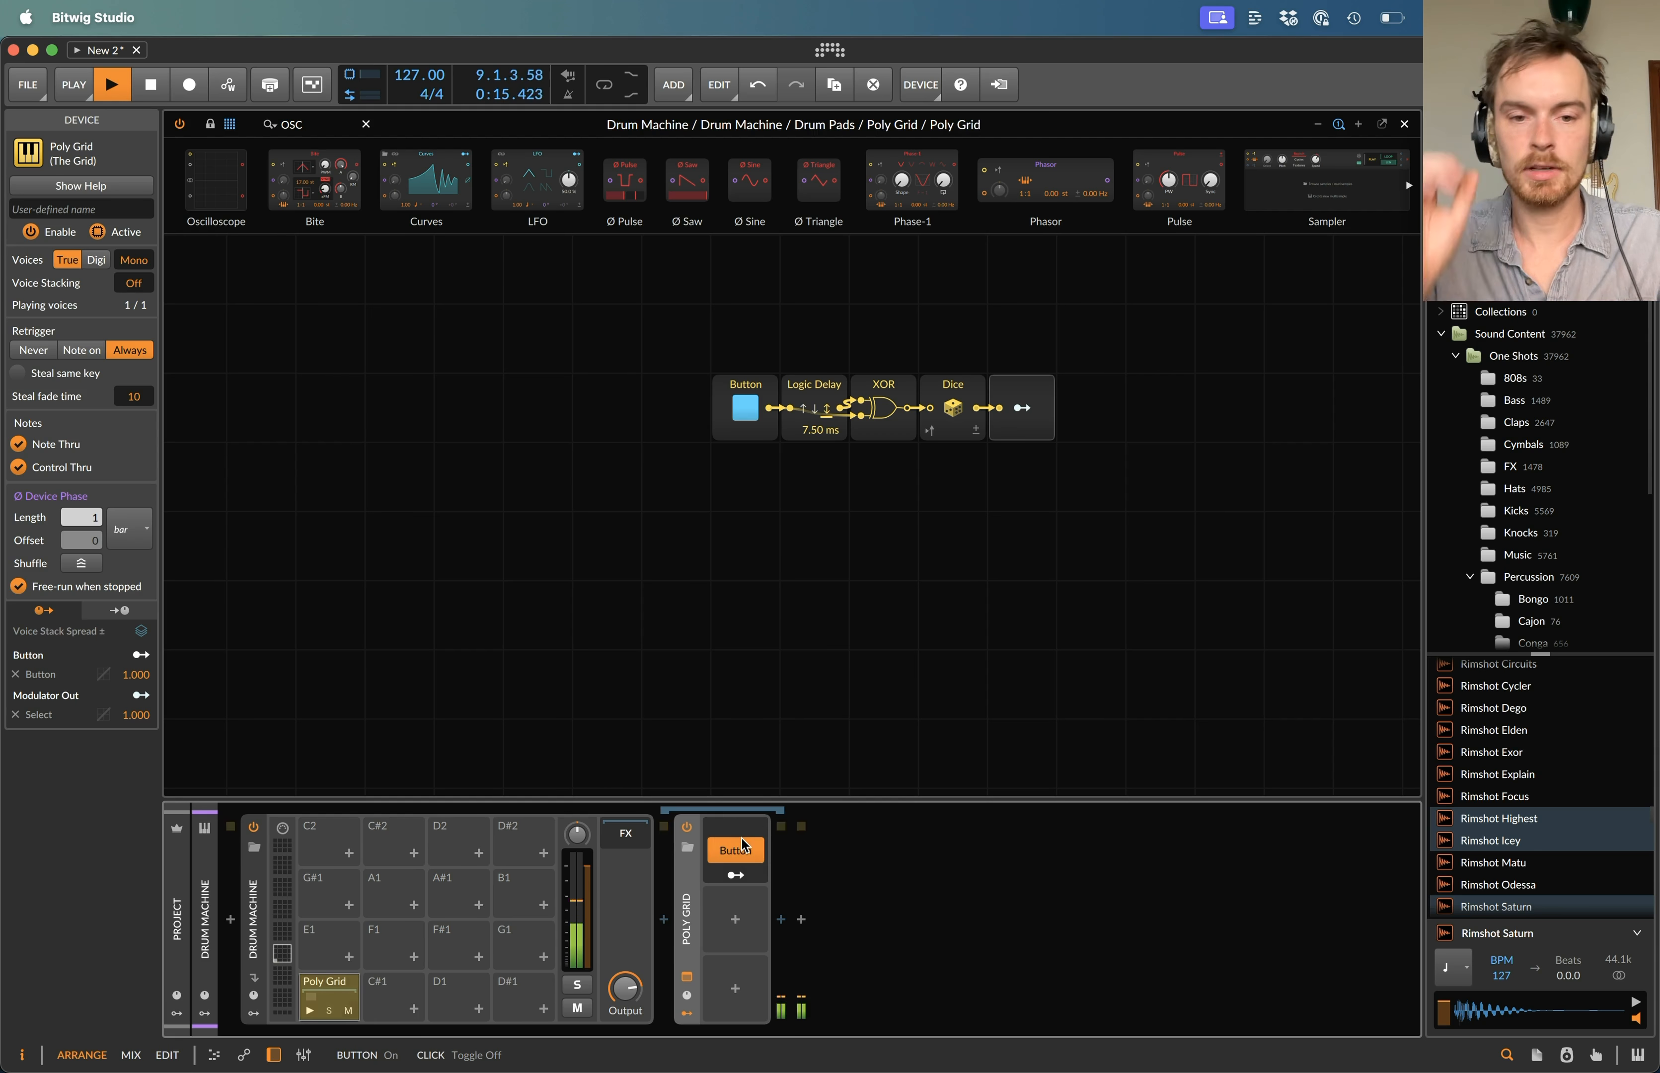
- Close the expanded grid editor, audition the kick by toggling the Poly Grid's Button modulator, and stop playback
{"action": "left_click", "coordinate": [687, 978]}
{"action": "left_click", "coordinate": [684, 983]}
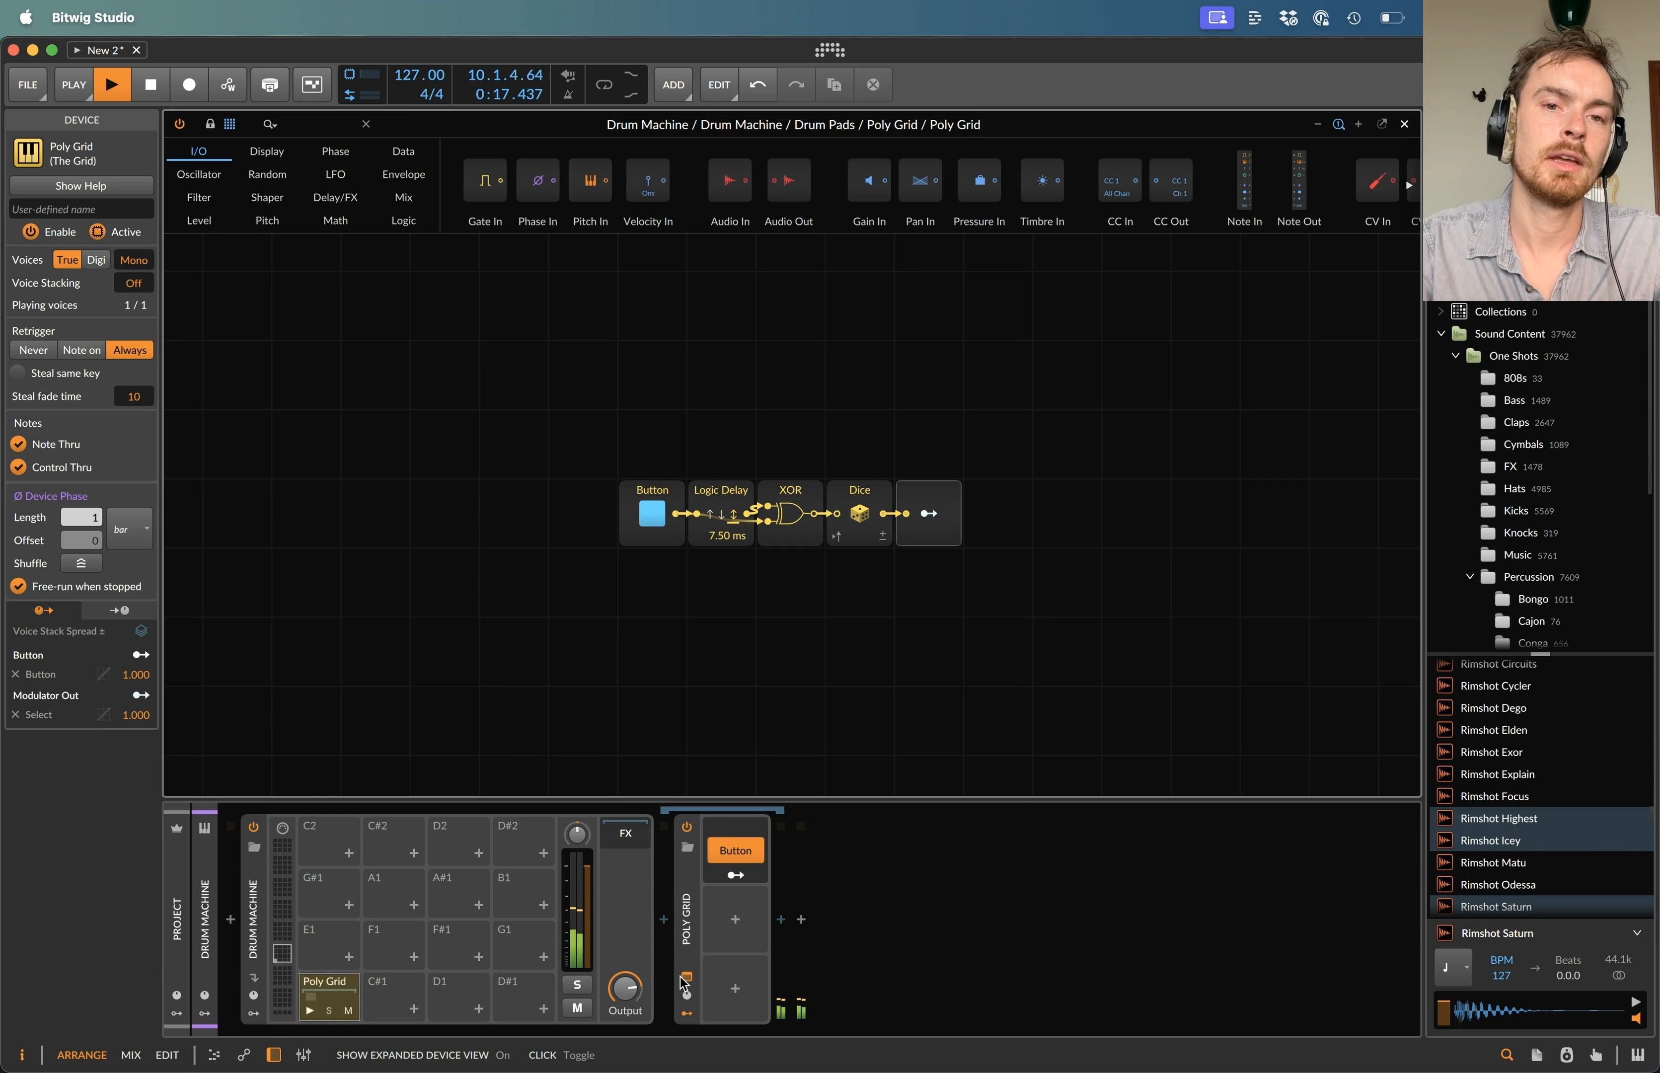
{"action": "left_click", "coordinate": [1389, 122]}
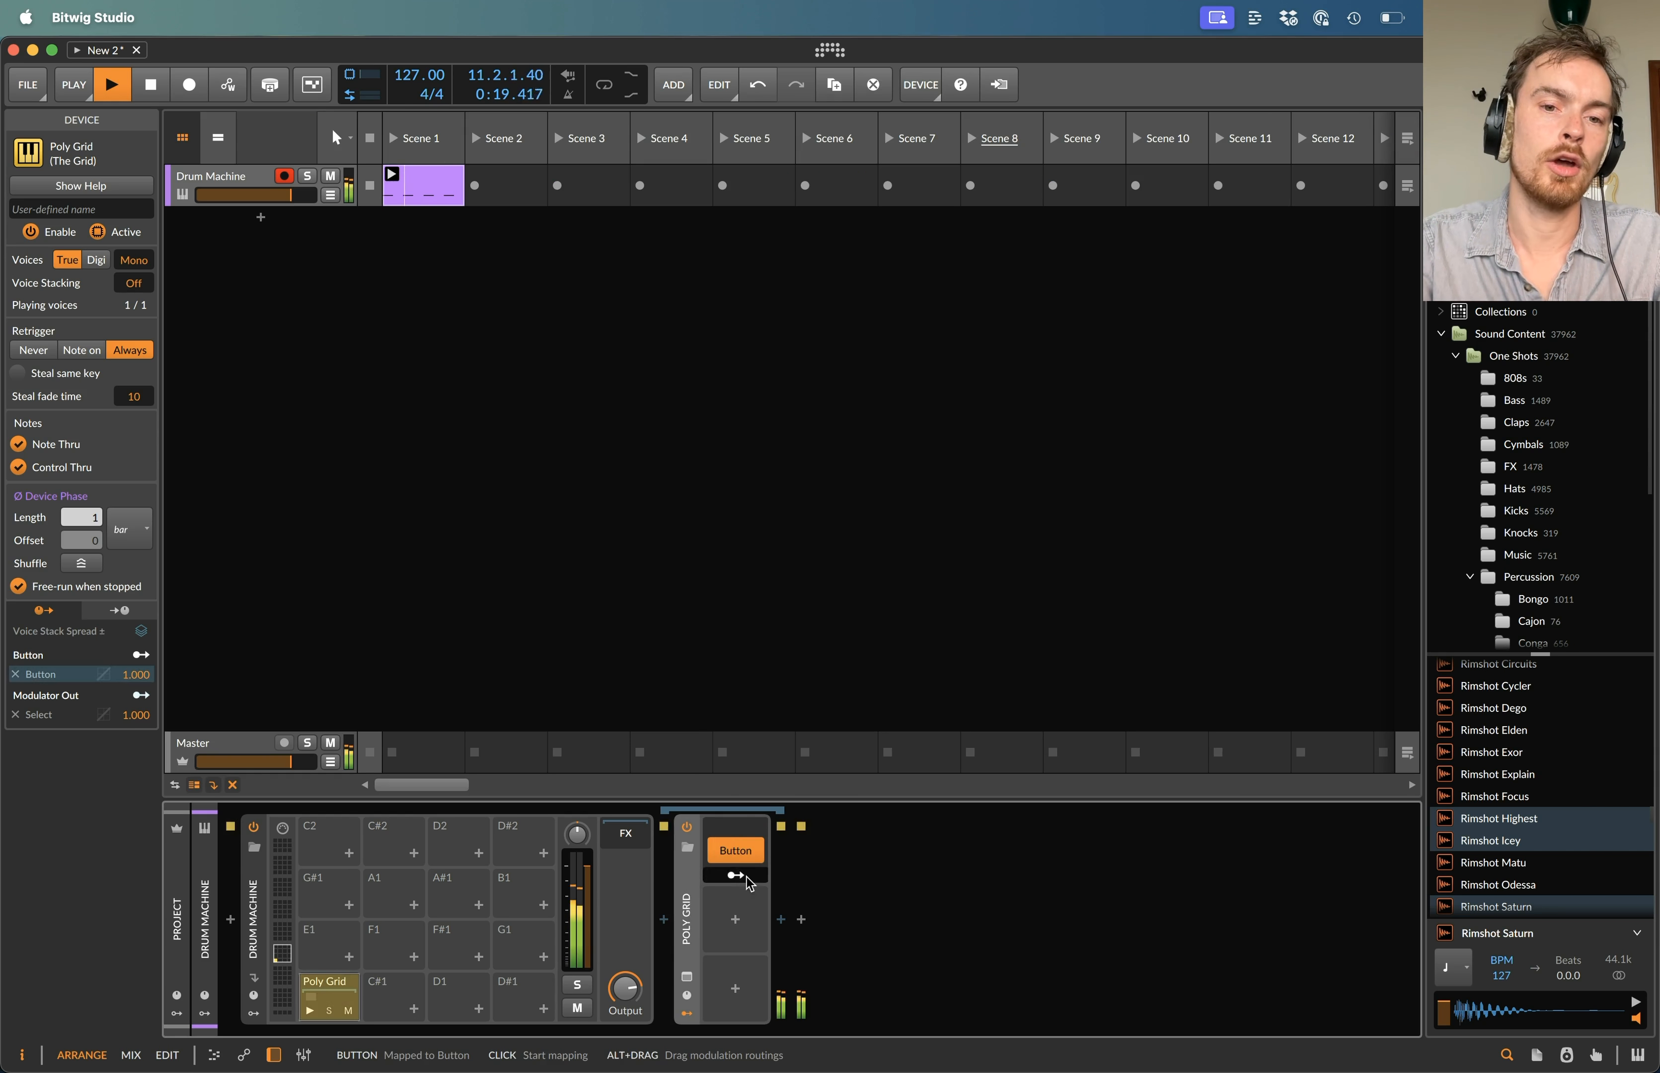
{"action": "left_click", "coordinate": [735, 853]}
{"action": "left_click", "coordinate": [722, 853]}
{"action": "key", "text": "space"}
- Reopen the Poly Grid's editor and name both the grid's Button module and its controlling Button modulator SAMPLE
{"action": "left_click", "coordinate": [688, 919]}
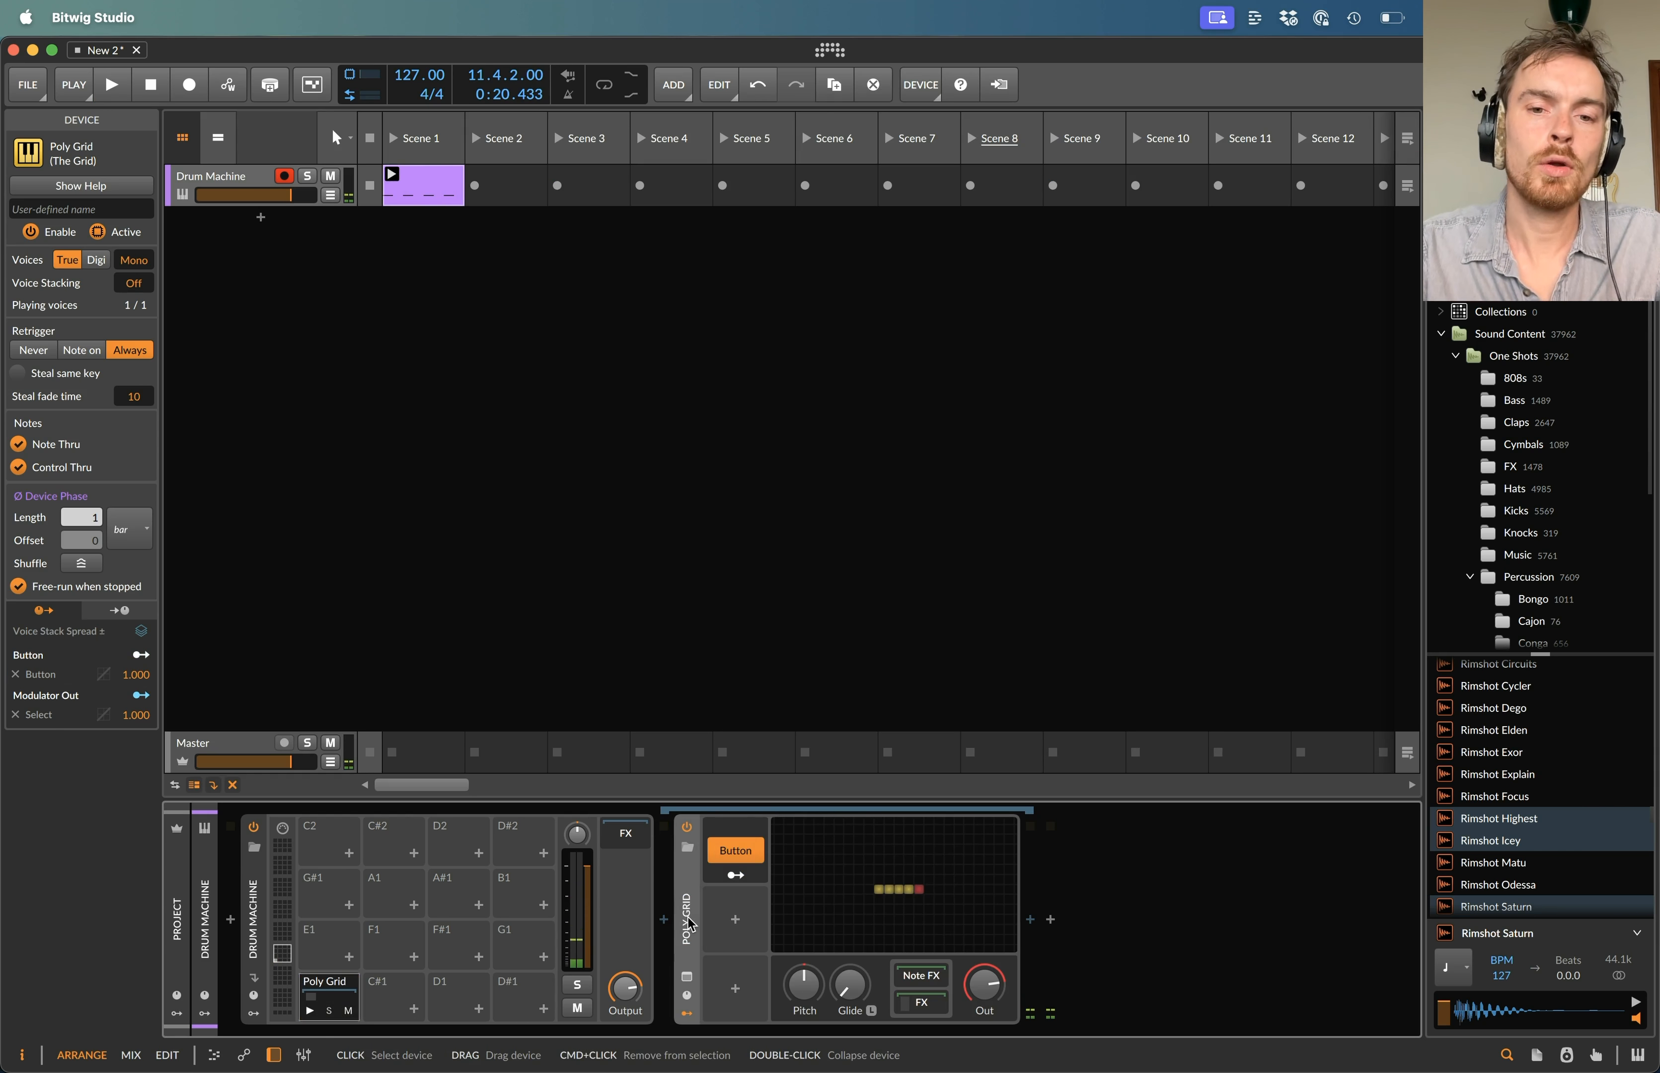
{"action": "left_click", "coordinate": [857, 892]}
{"action": "left_click", "coordinate": [654, 498]}
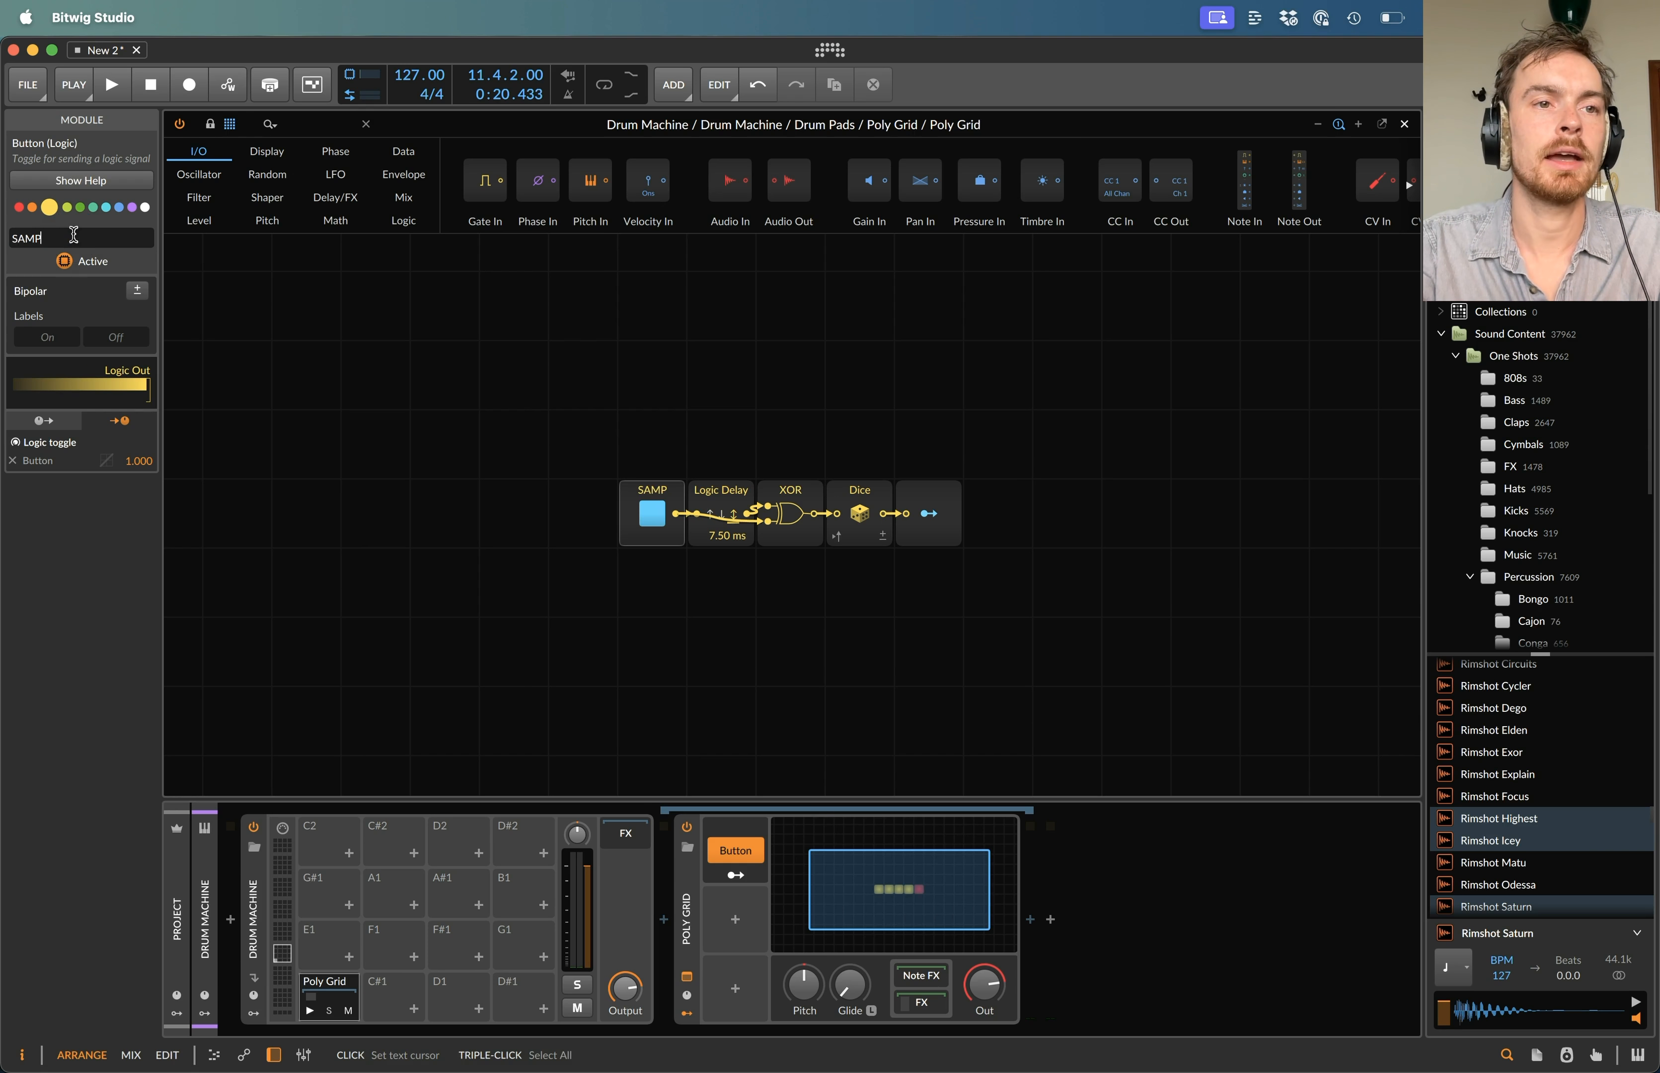
{"action": "left_click", "coordinate": [329, 495]}
{"action": "left_click", "coordinate": [752, 828]}
{"action": "left_click", "coordinate": [118, 213]}
{"action": "type", "text": "SAMPLE"}
{"action": "left_click", "coordinate": [404, 303]}
- Duplicate the Logic Delay, XOR, Dice and Modulator Out modules into a second row below the SAMPLE row
{"action": "left_click", "coordinate": [651, 521]}
{"action": "left_click", "coordinate": [734, 588]}
{"action": "left_click_drag", "start_coordinate": [708, 590], "coordinate": [975, 444]}
{"action": "key", "text": "super+d"}
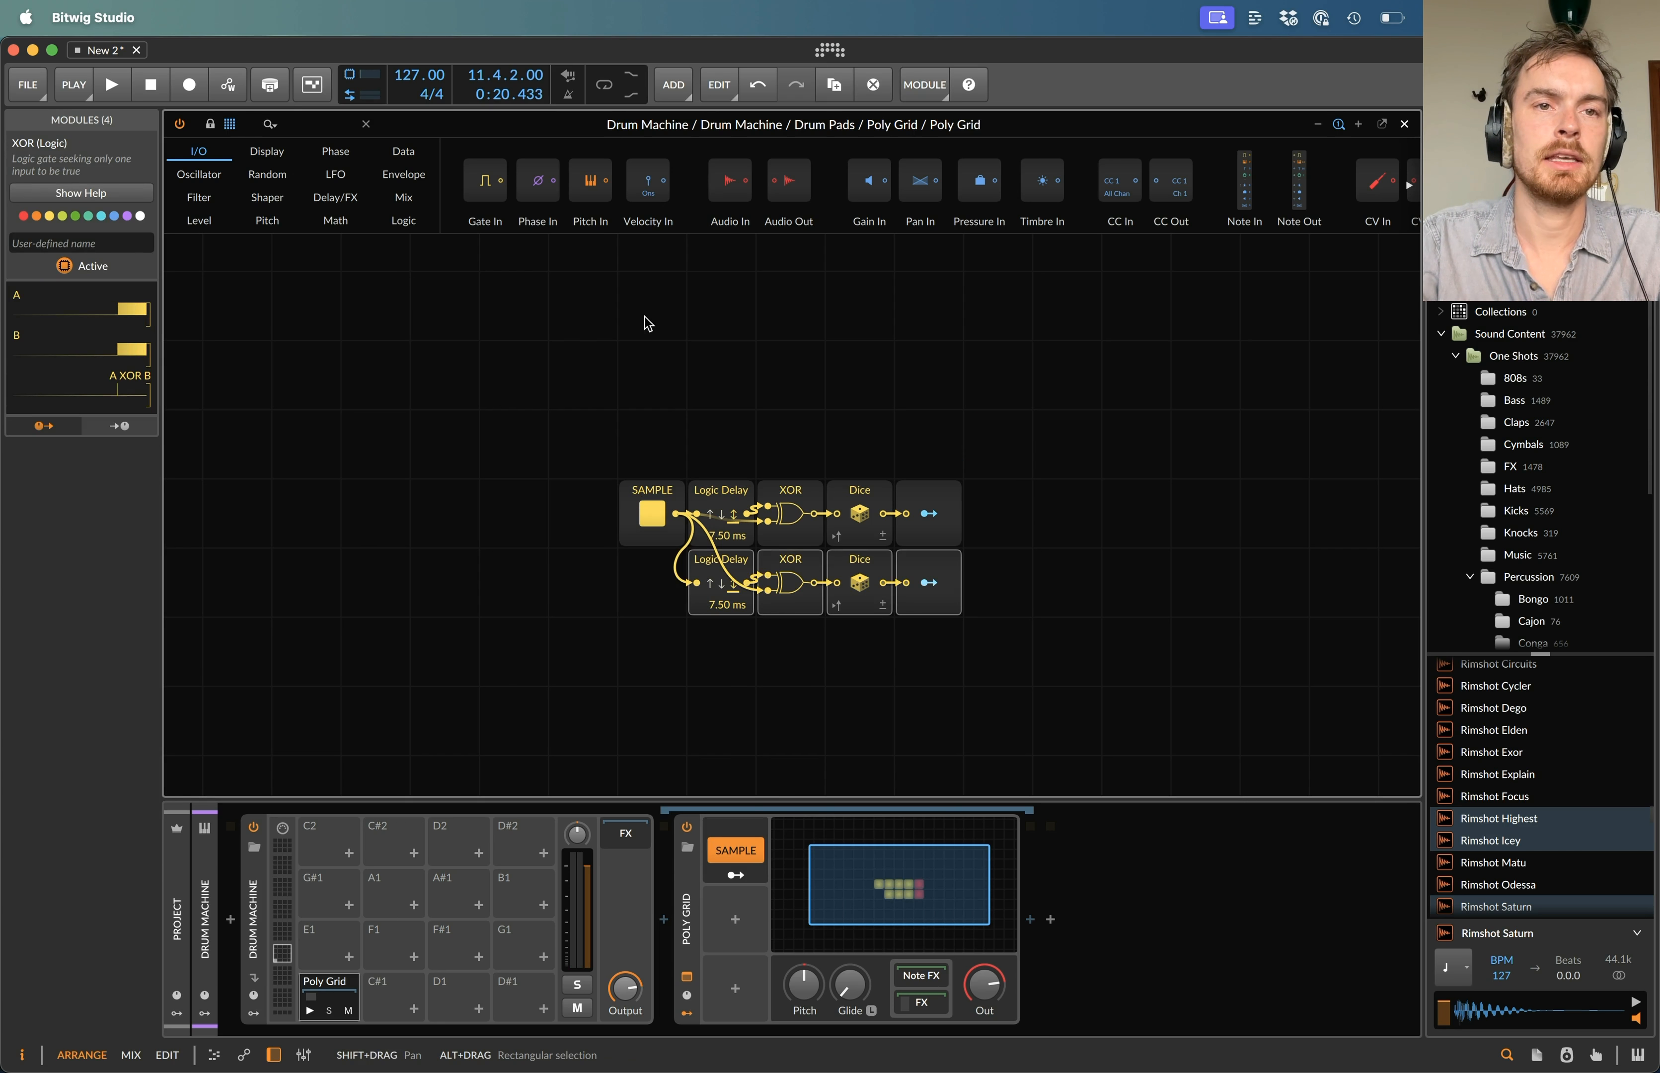
- Place a new Button at the start of the second row, undo the premature row duplicates, and wire the Button to that row's XOR
{"action": "left_click", "coordinate": [296, 124]}
{"action": "type", "text": "BUT"}
{"action": "left_click_drag", "start_coordinate": [204, 180], "coordinate": [652, 583]}
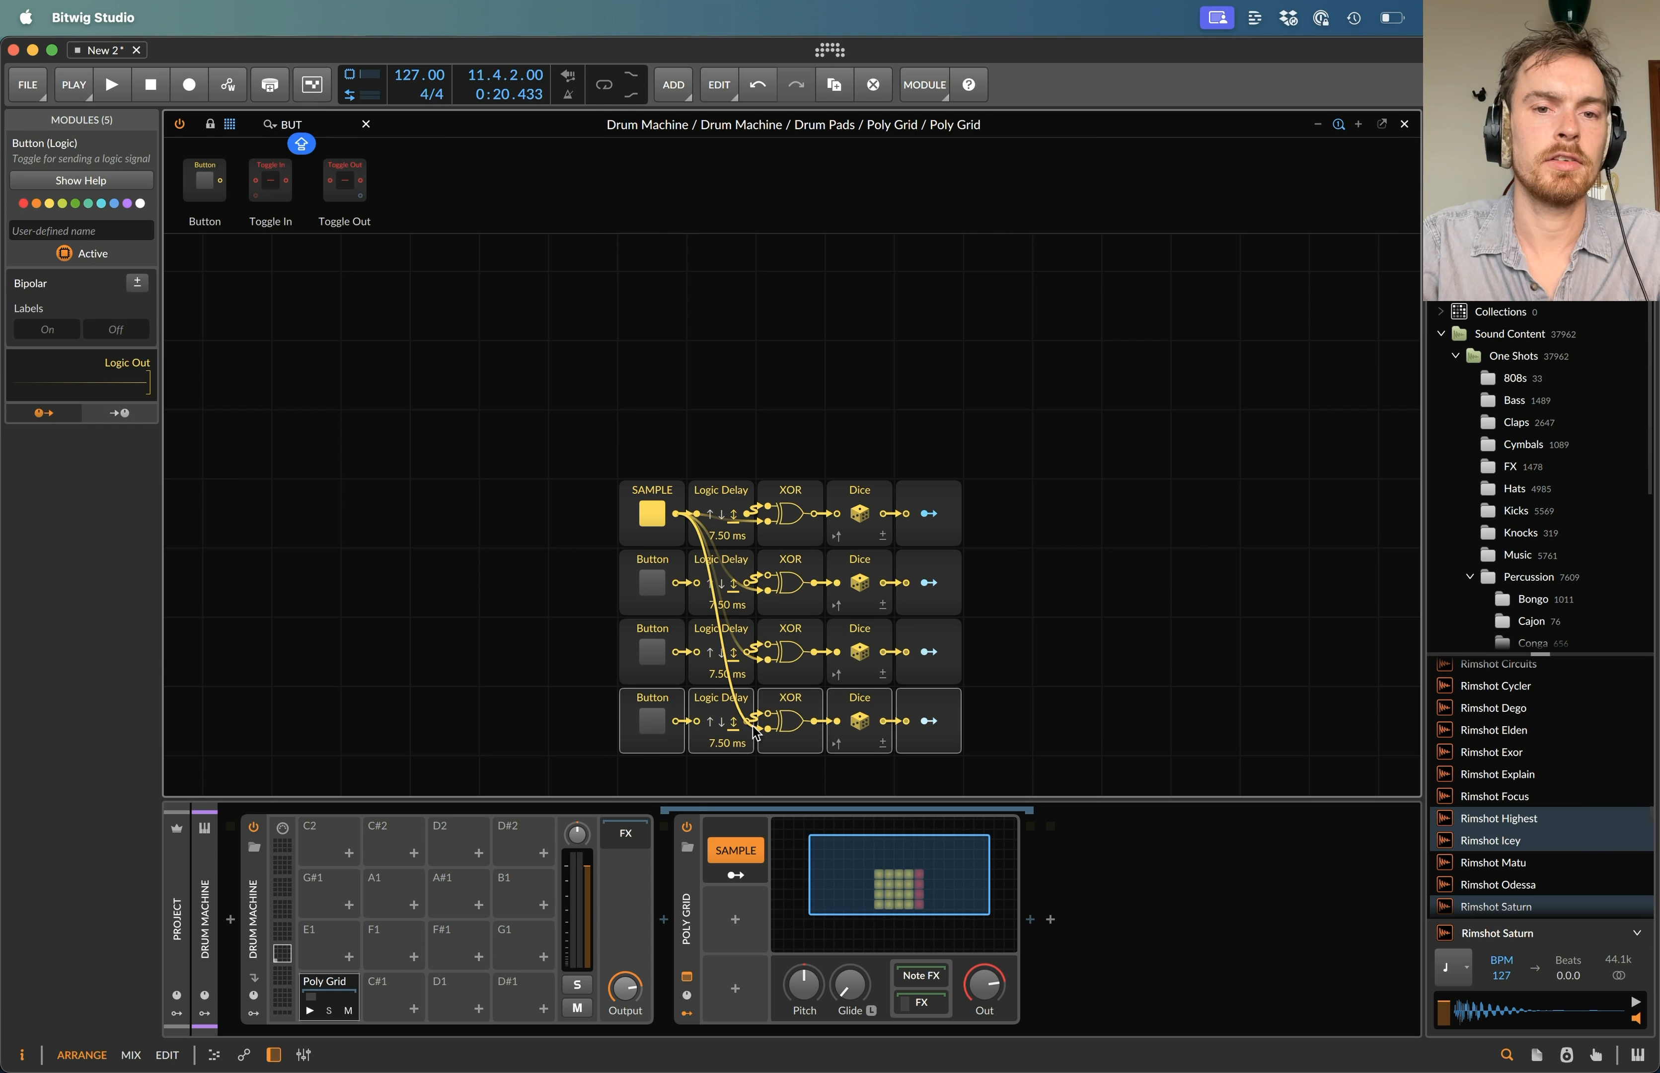
{"action": "key", "text": "super+z"}
{"action": "key", "text": "super+z"}
{"action": "left_click_drag", "start_coordinate": [683, 587], "coordinate": [771, 594]}
- Duplicate the complete second row, including its Button, twice to make four randomizer rows
{"action": "left_click_drag", "start_coordinate": [1030, 600], "coordinate": [670, 597]}
{"action": "key", "text": "super+d"}
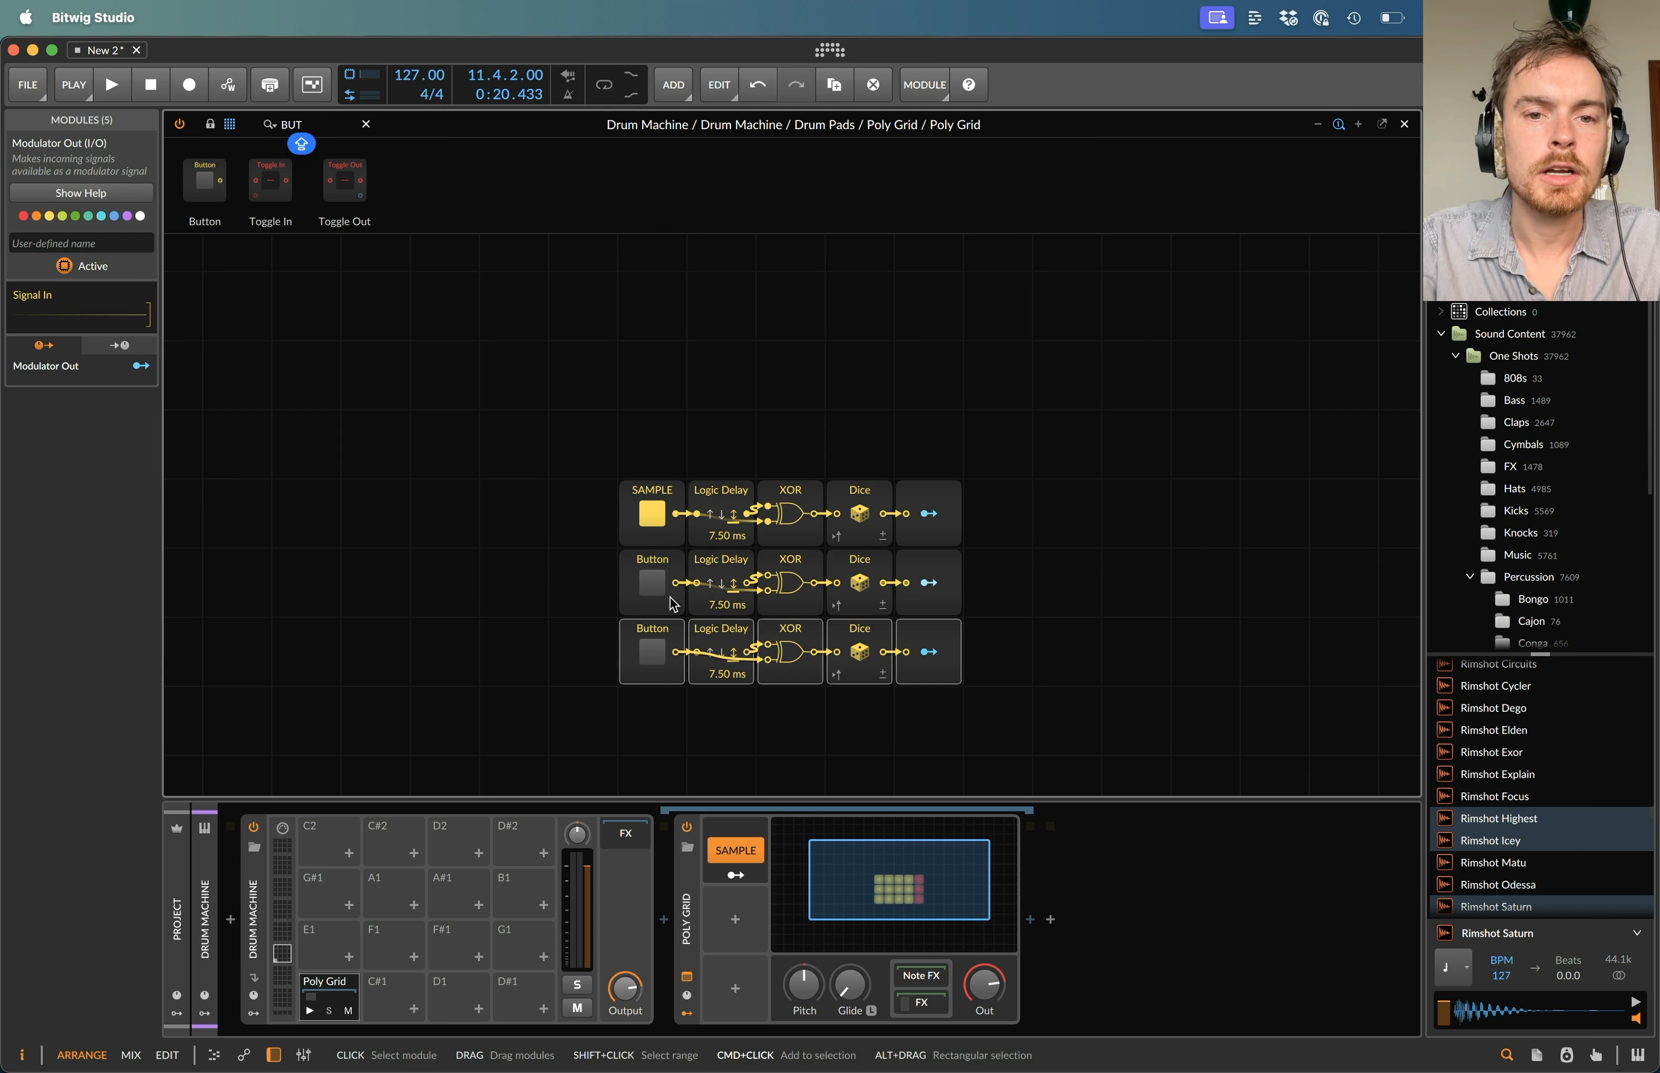
{"action": "key", "text": "super+d"}
- Name the second row's Button module PITCH
{"action": "left_click", "coordinate": [659, 571]}
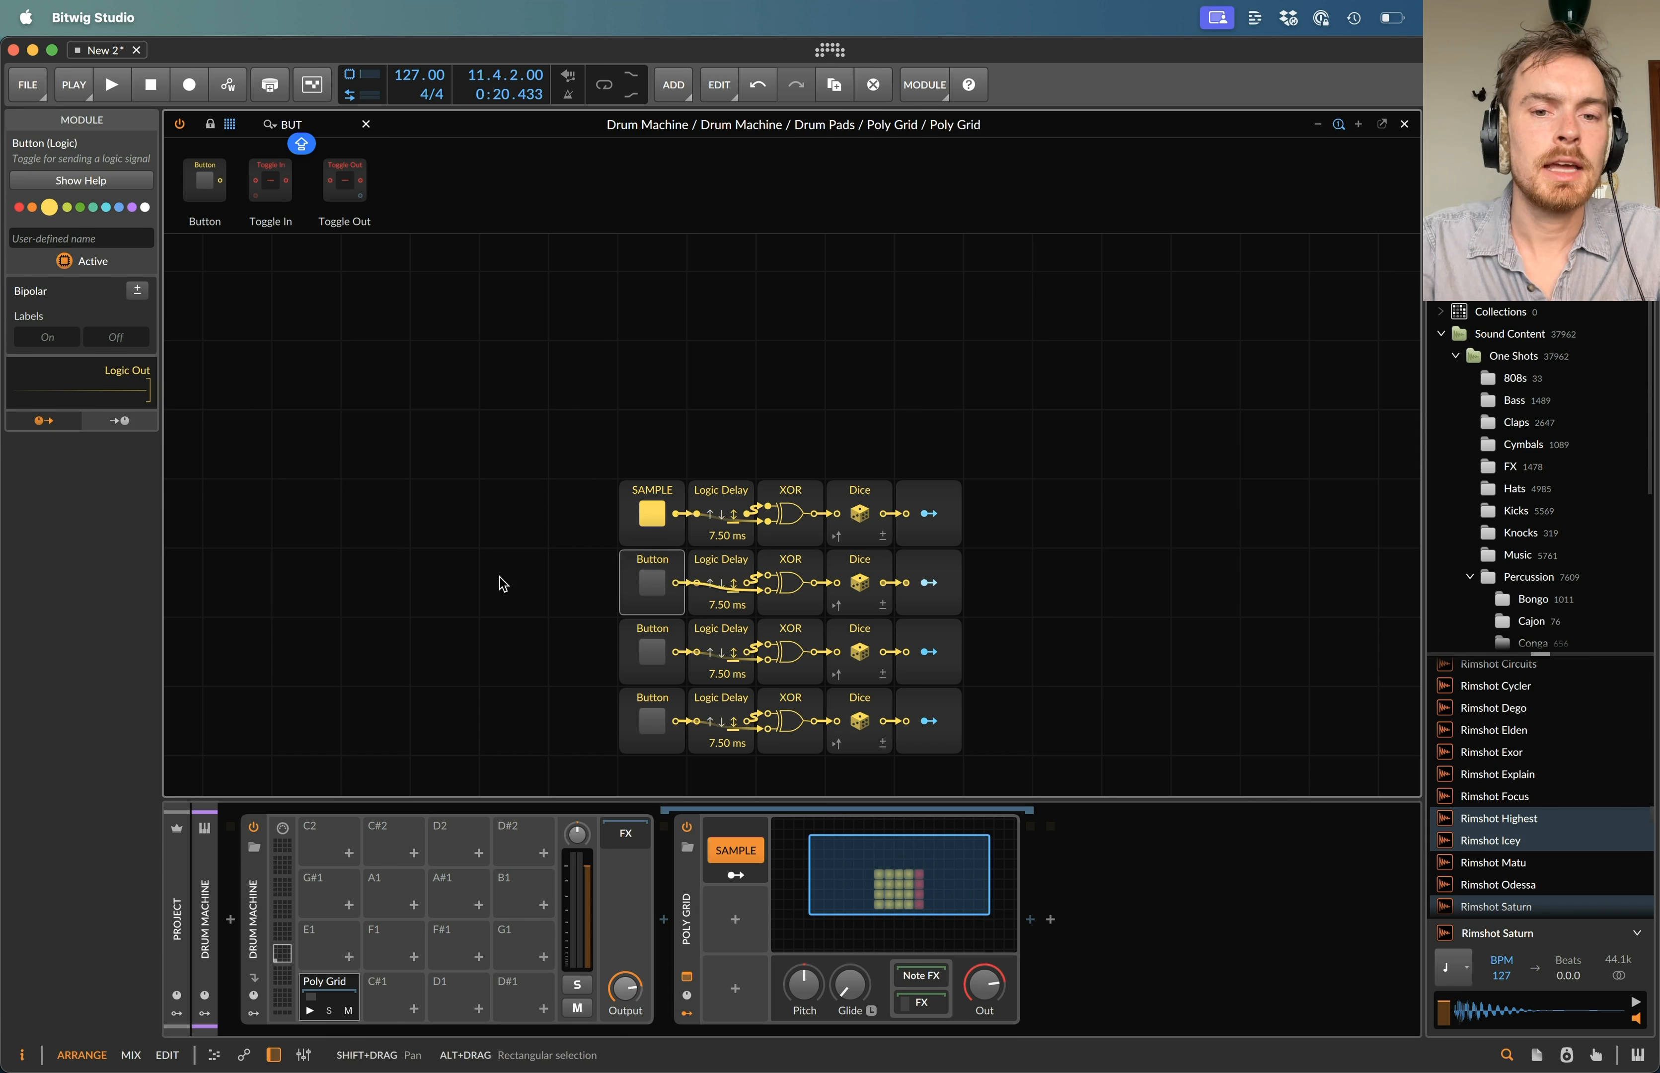
{"action": "left_click", "coordinate": [922, 1004]}
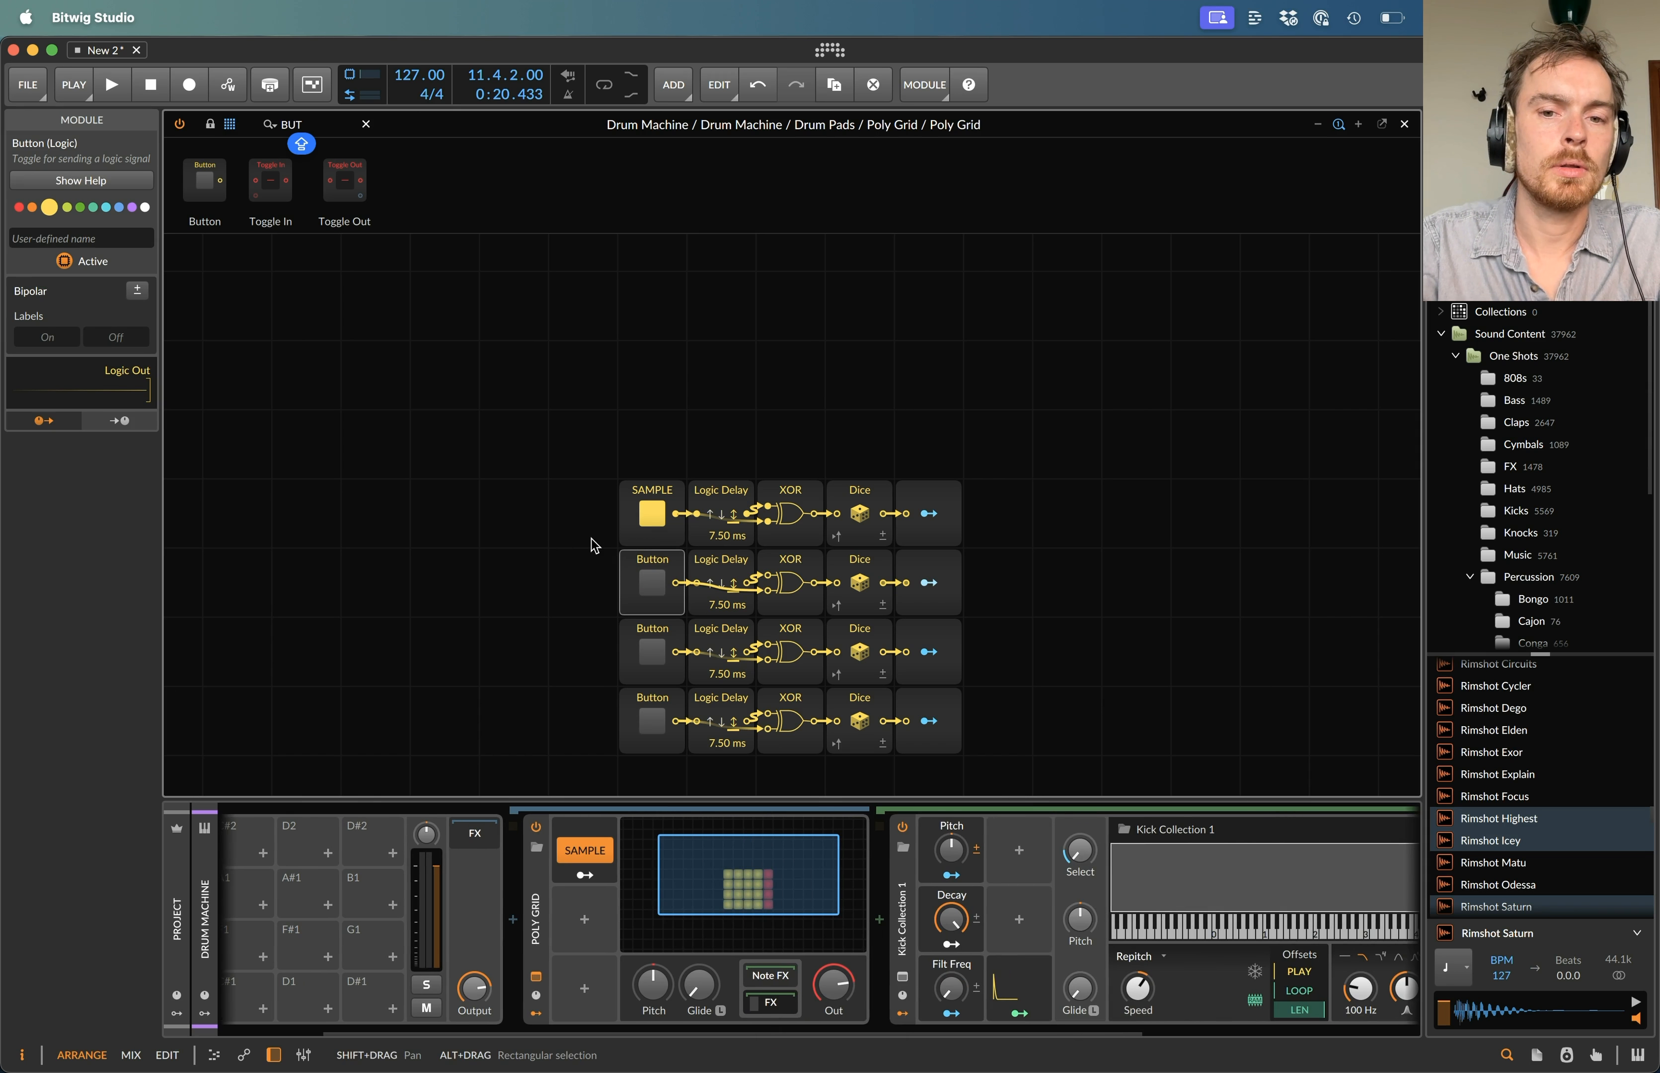
{"action": "left_click", "coordinate": [116, 238]}
{"action": "type", "text": "Pl"}
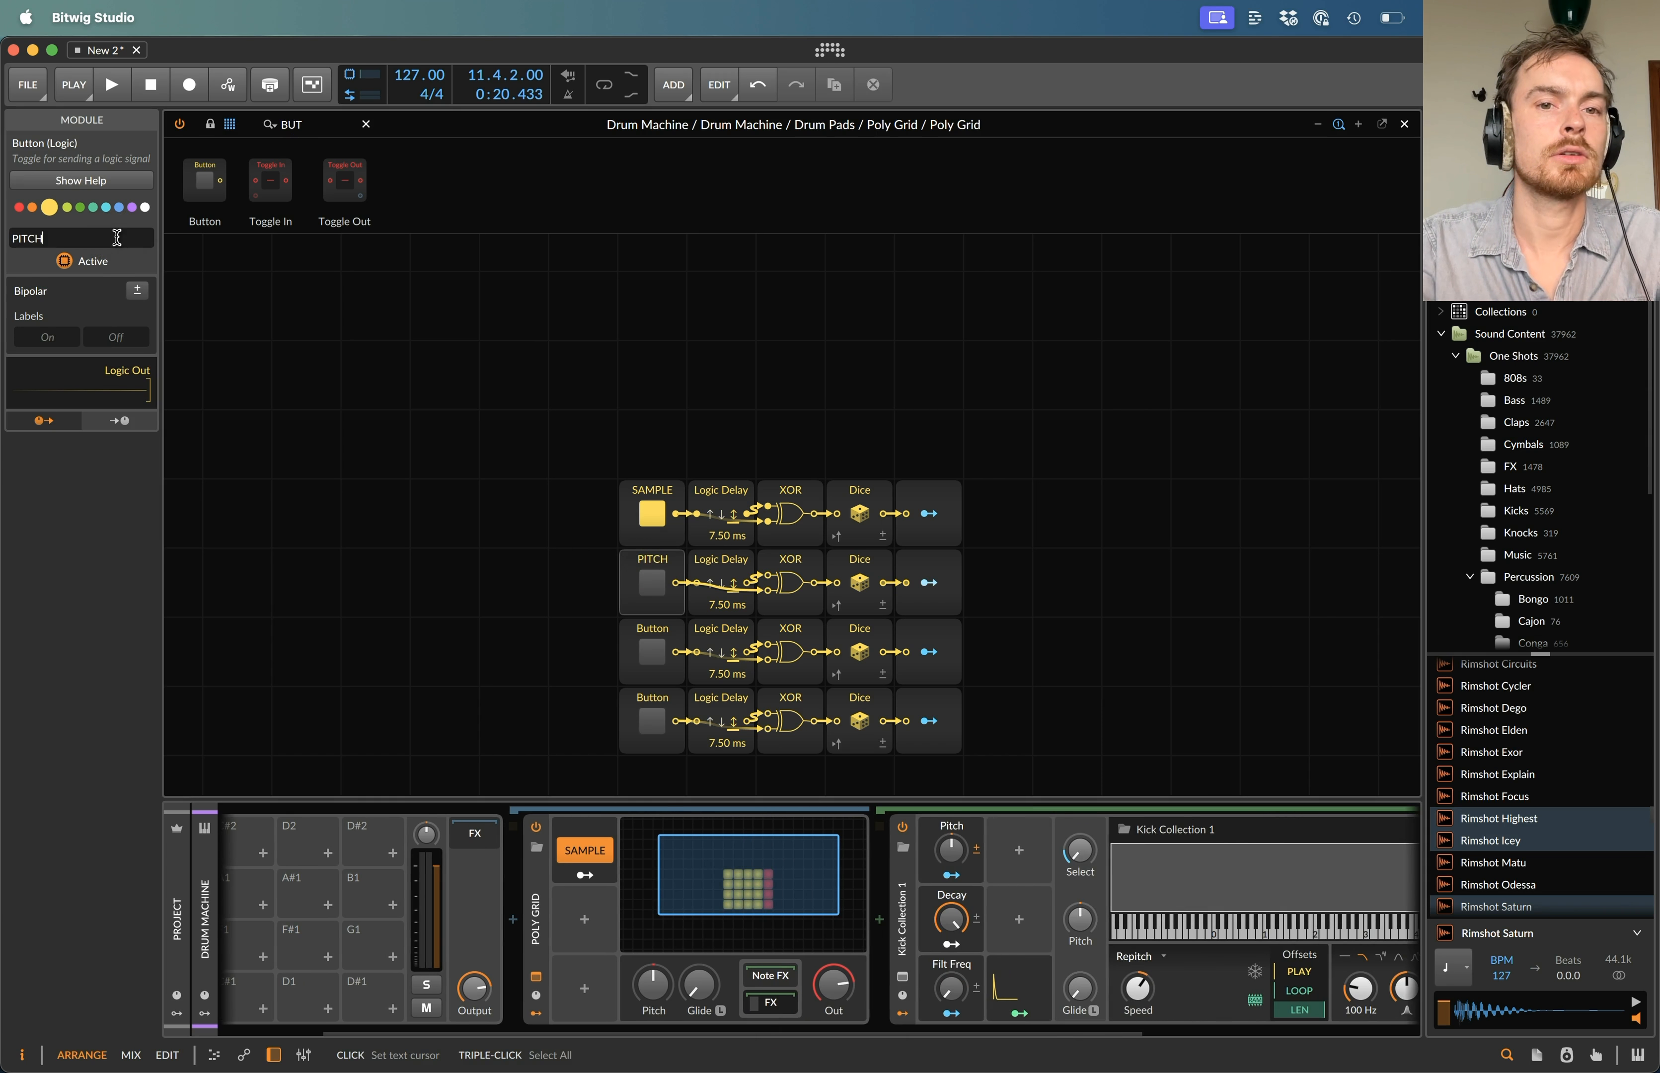
{"action": "left_click", "coordinate": [526, 682]}
- Name the third row's Button module DECAY and the fourth row's Button module FILTER
{"action": "left_click", "coordinate": [652, 649]}
{"action": "left_click", "coordinate": [63, 239]}
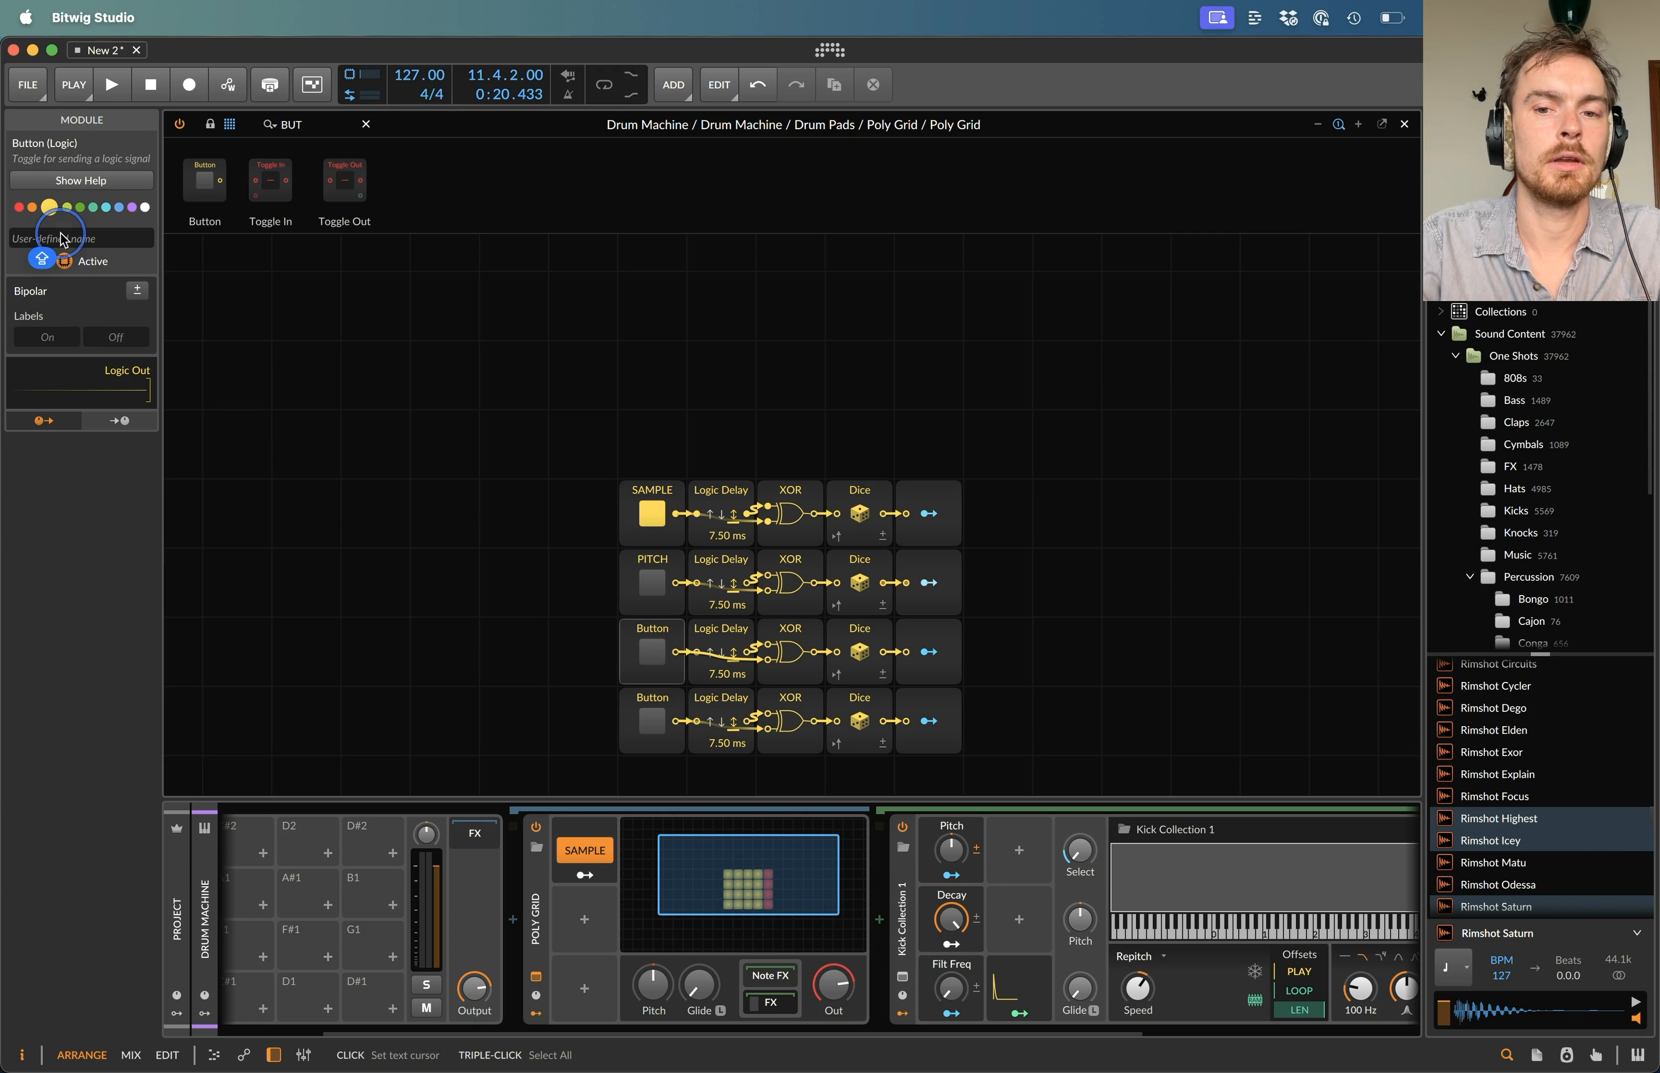
{"action": "type", "text": "DECAY"}
{"action": "left_click", "coordinate": [384, 512]}
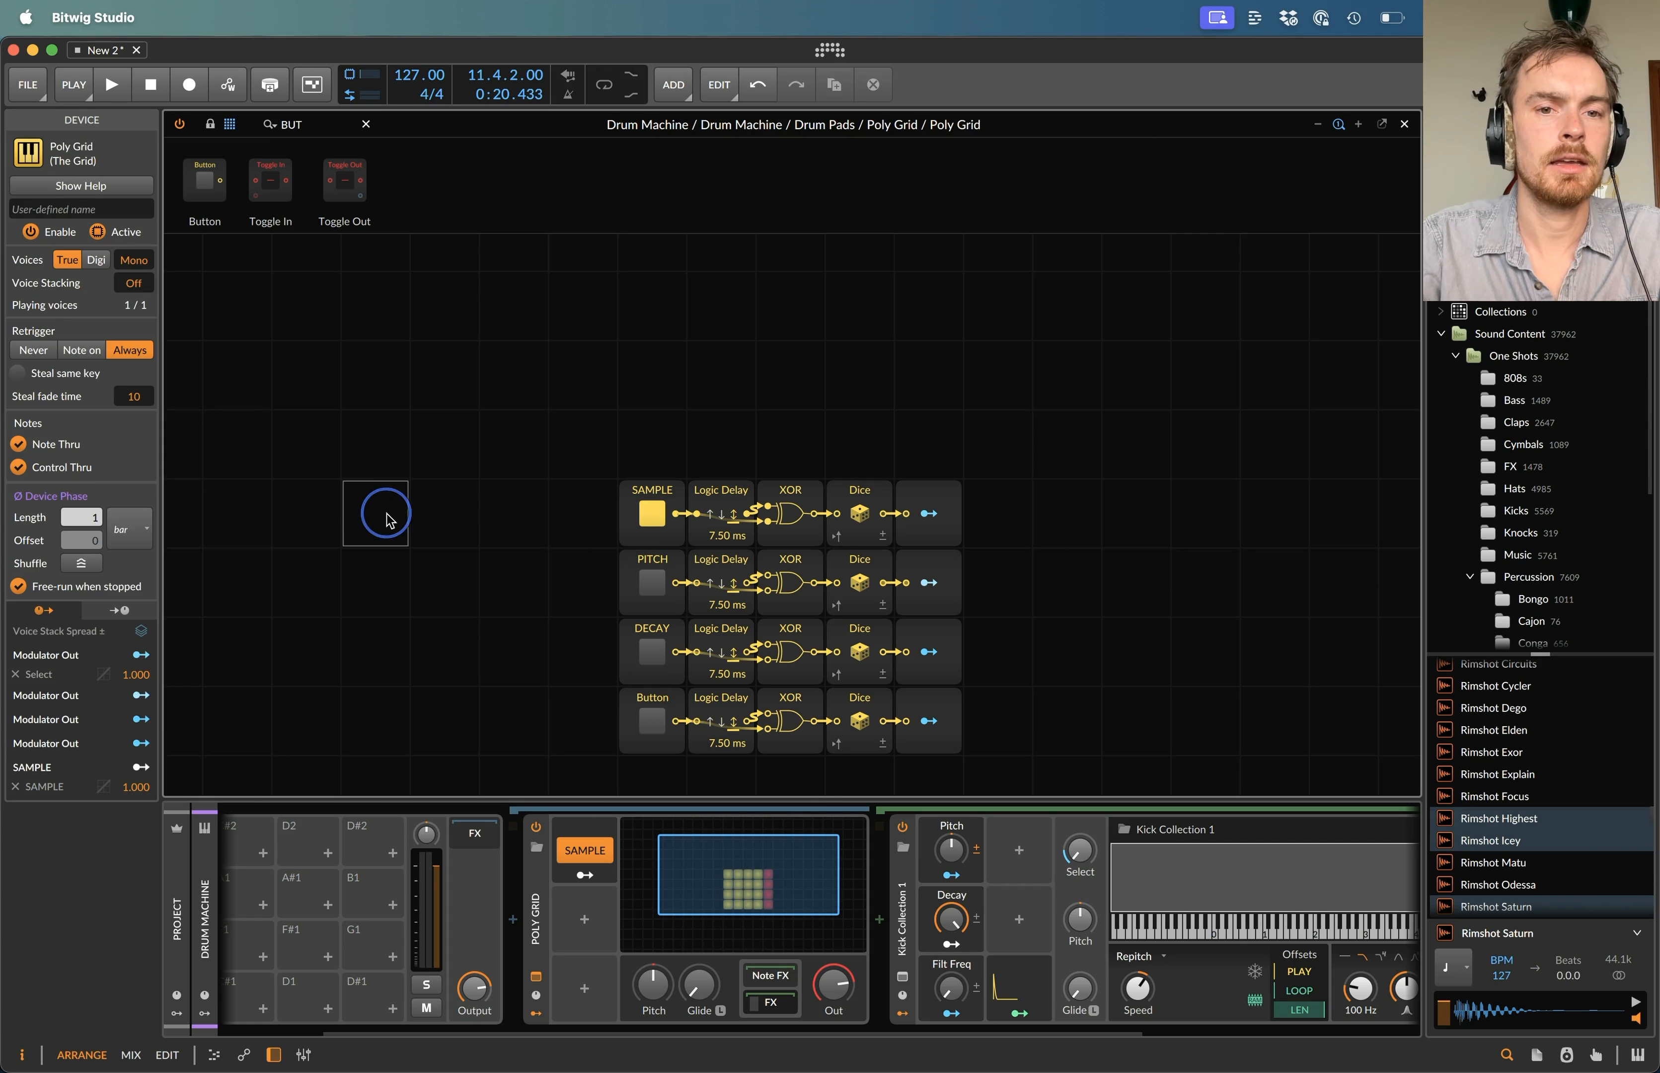
{"action": "left_click", "coordinate": [655, 698]}
{"action": "left_click", "coordinate": [111, 237]}
{"action": "type", "text": "FILTER"}
{"action": "left_click", "coordinate": [378, 522]}
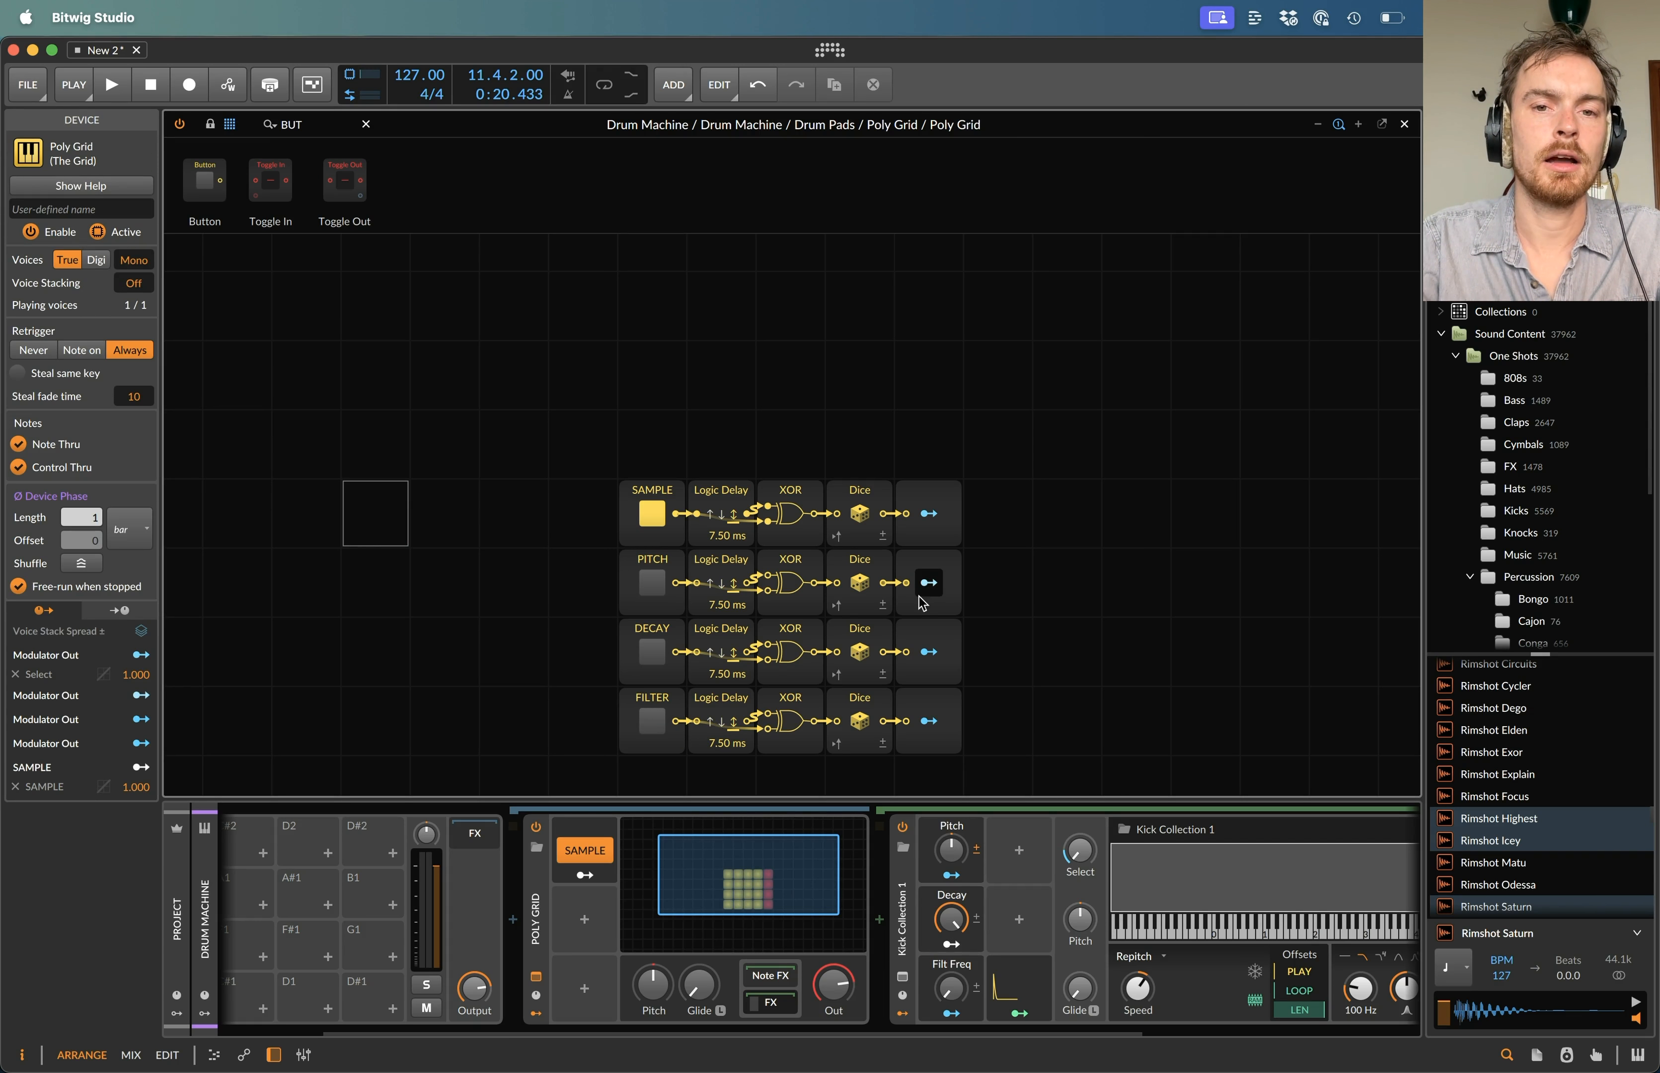
- Map the PITCH row's Modulator Out to the kick Sampler's Pitch macro at 1.000, and toggle the SAMPLE and PITCH buttons to test them
{"action": "left_click", "coordinate": [928, 582]}
{"action": "left_click_drag", "start_coordinate": [952, 849], "coordinate": [952, 836]}
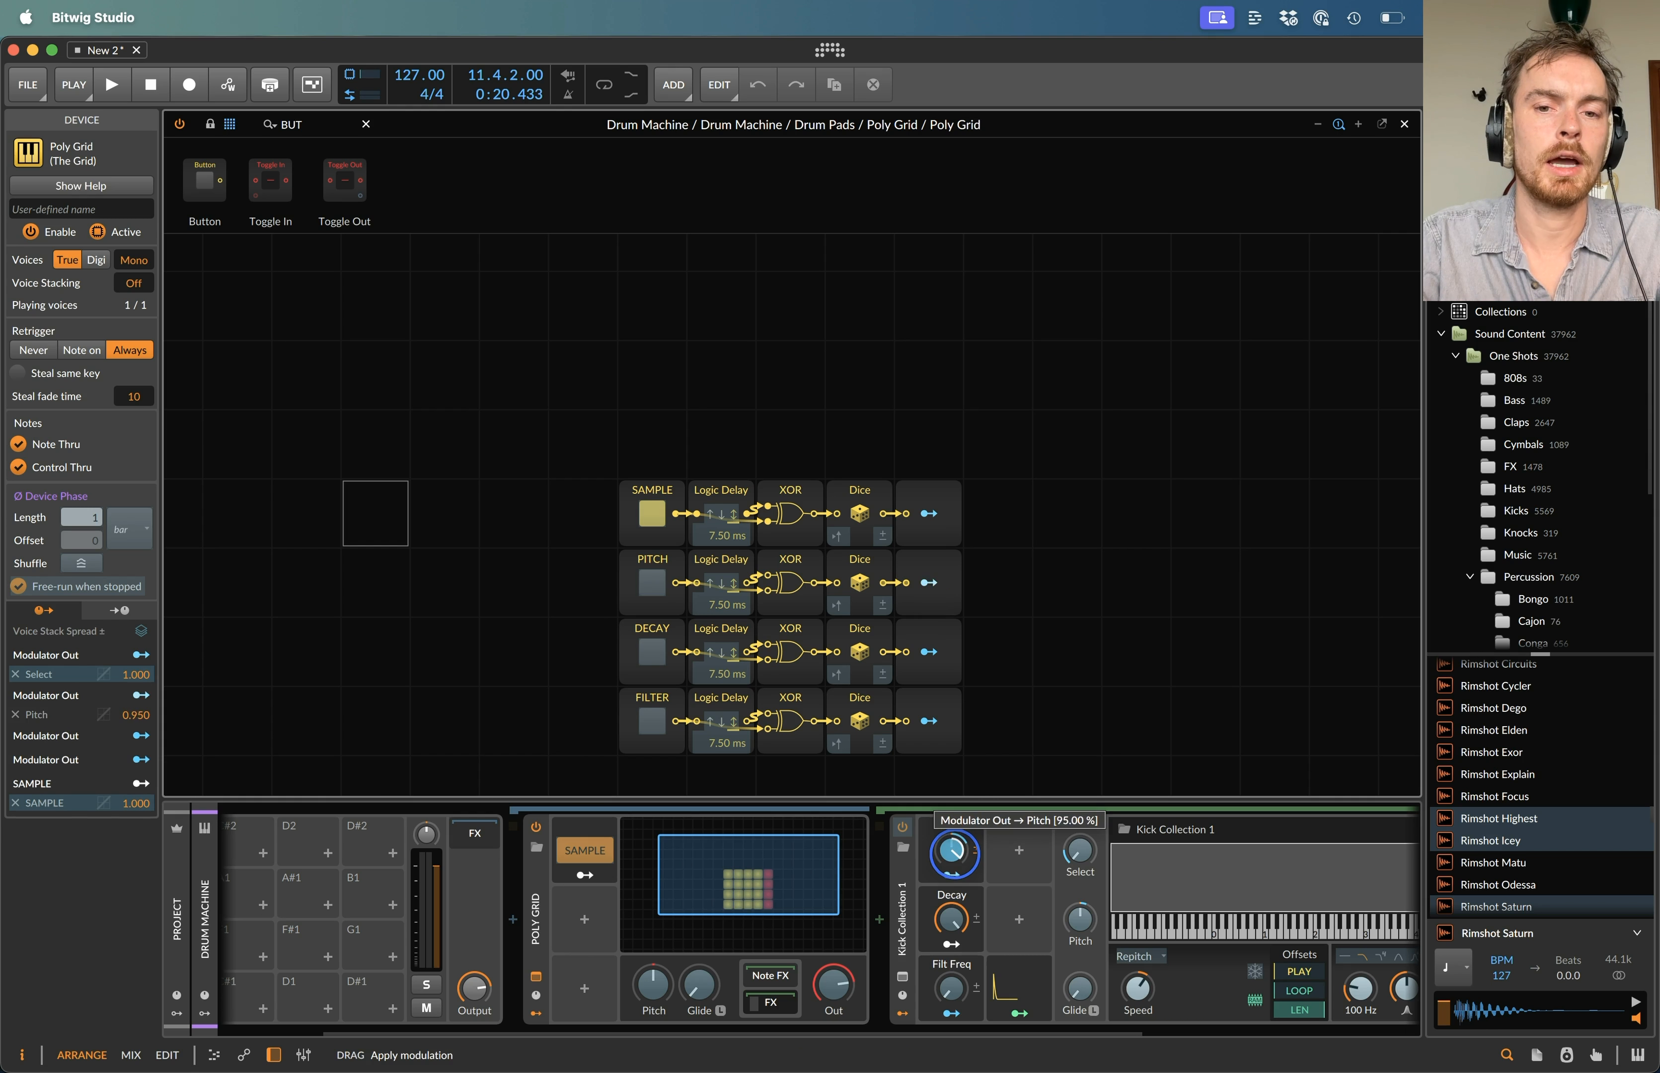
{"action": "left_click", "coordinate": [928, 582]}
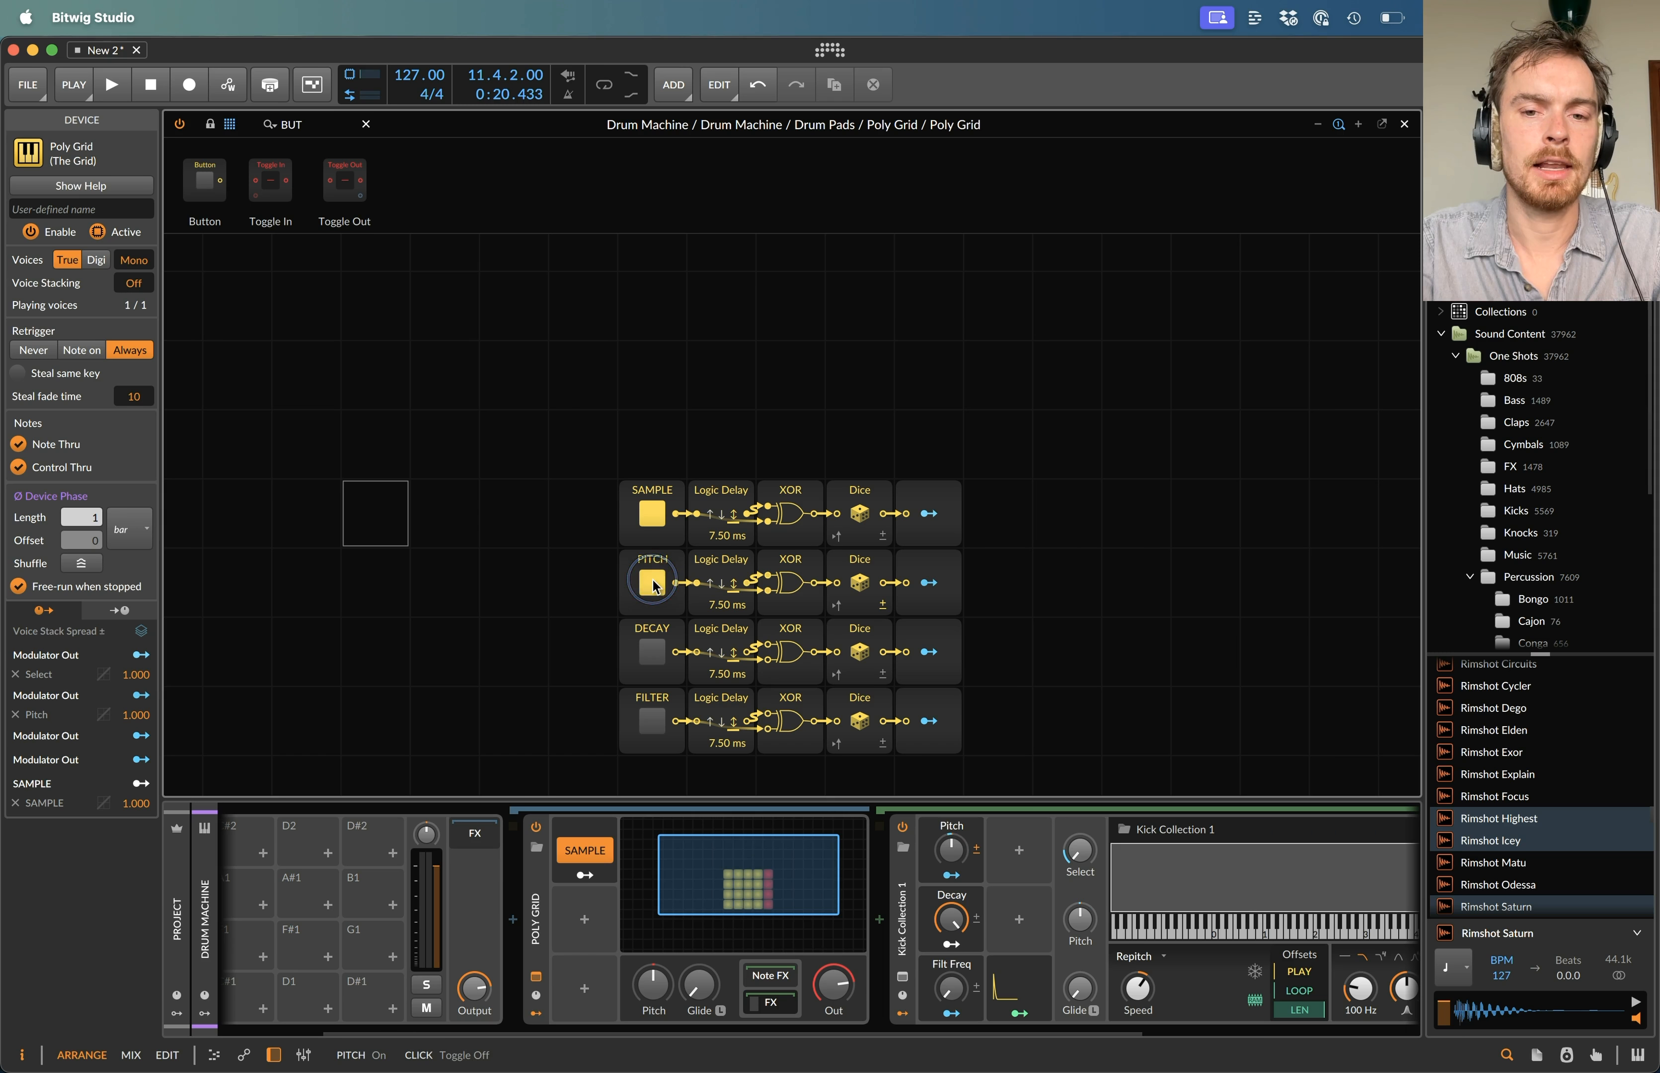
{"action": "left_click", "coordinate": [655, 519]}
{"action": "left_click", "coordinate": [653, 592]}
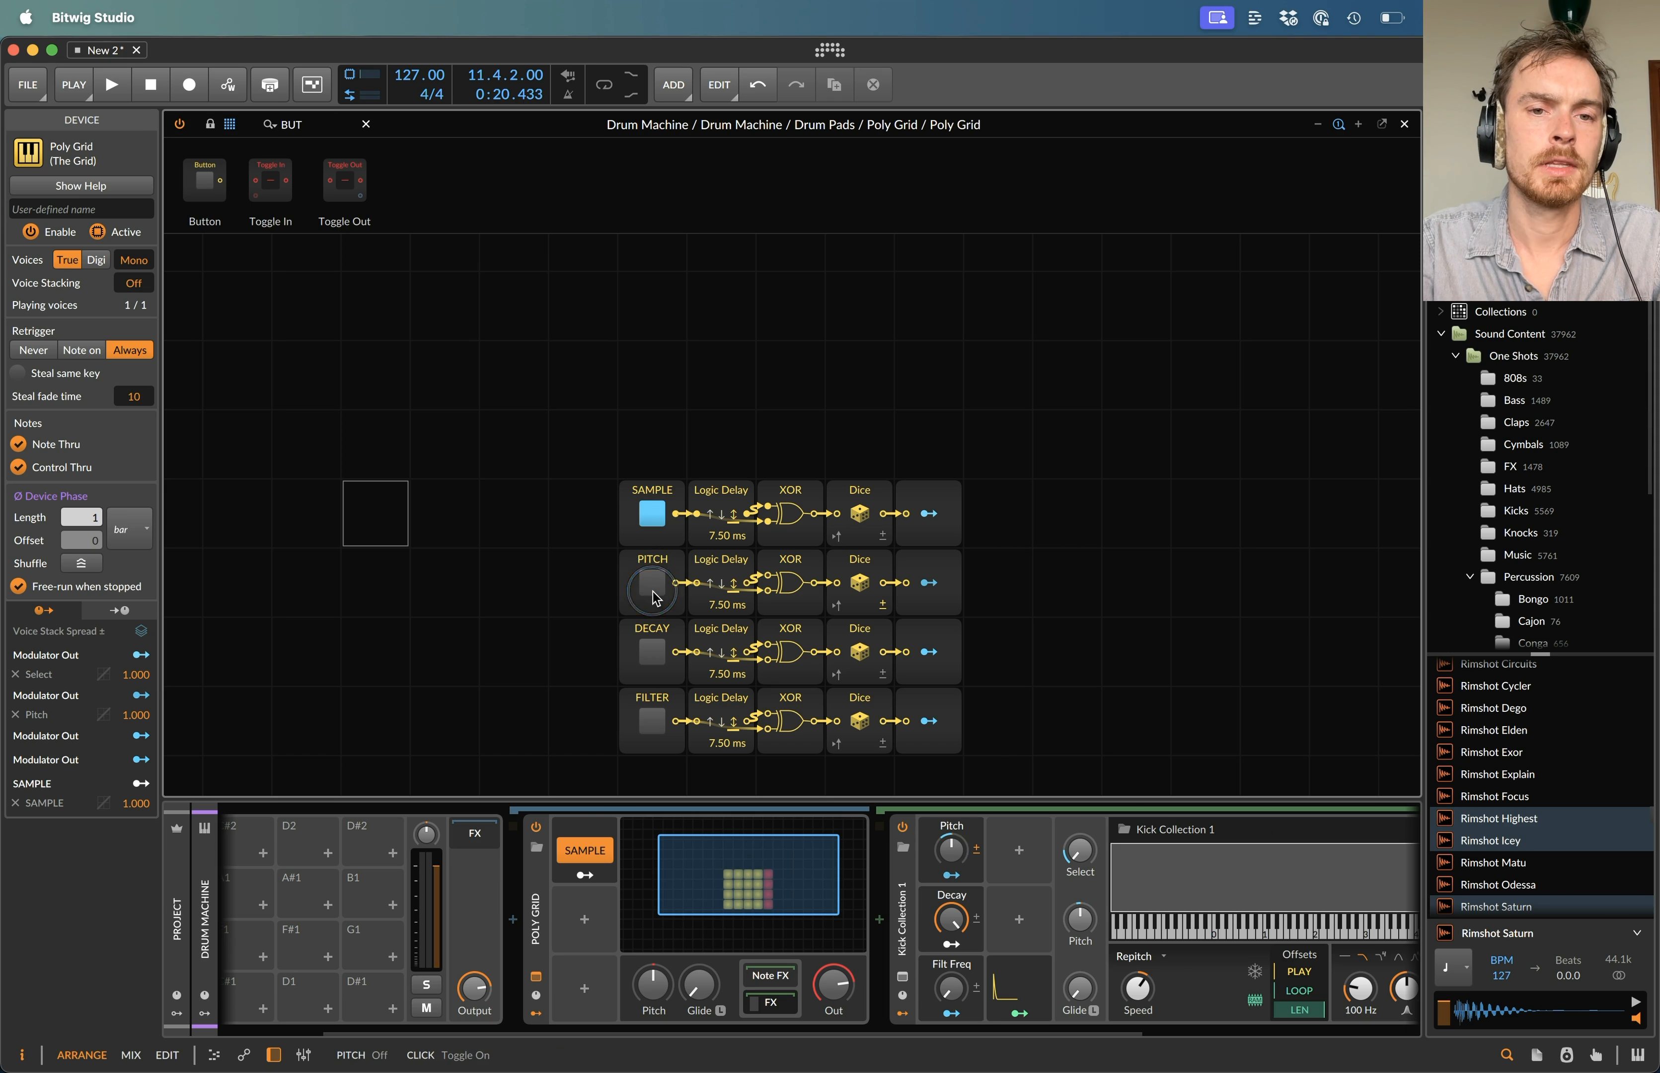
{"action": "left_click", "coordinate": [584, 840]}
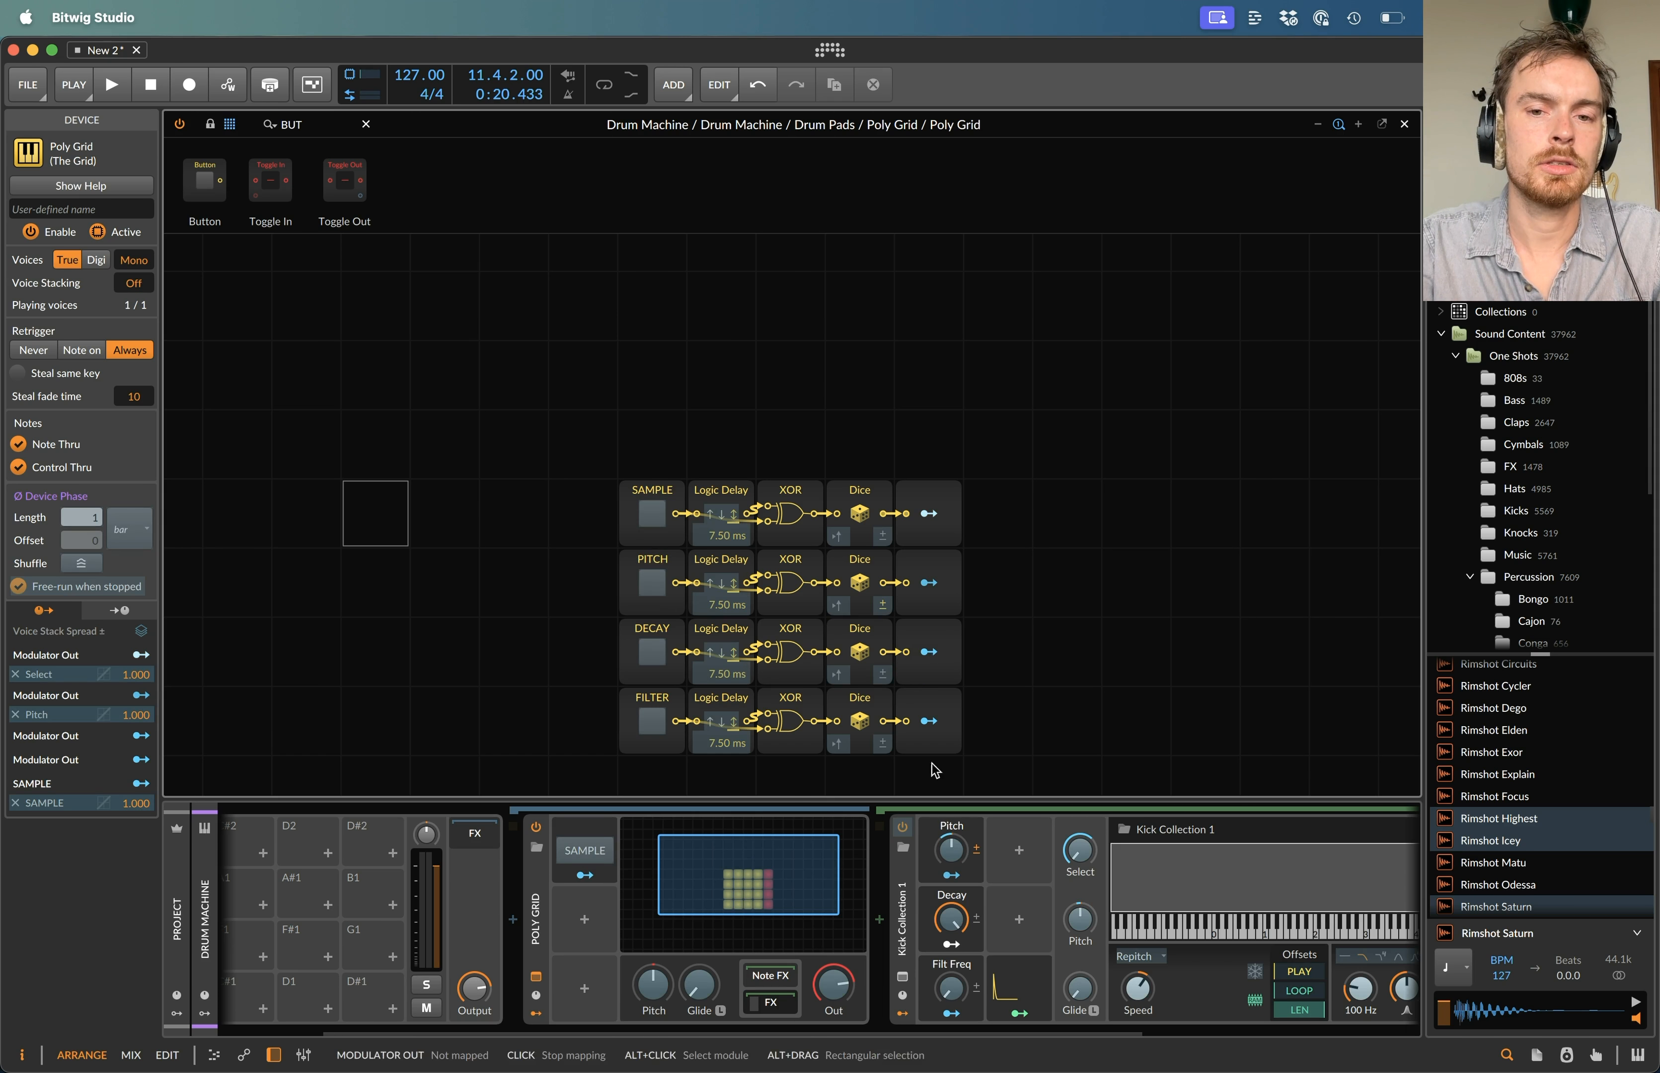
- Map the DECAY row's Modulator Out to the Decay macro and the FILTER row's to Filt Freq, both at 1.000, and toggle the FILTER button
{"action": "left_click", "coordinate": [928, 651]}
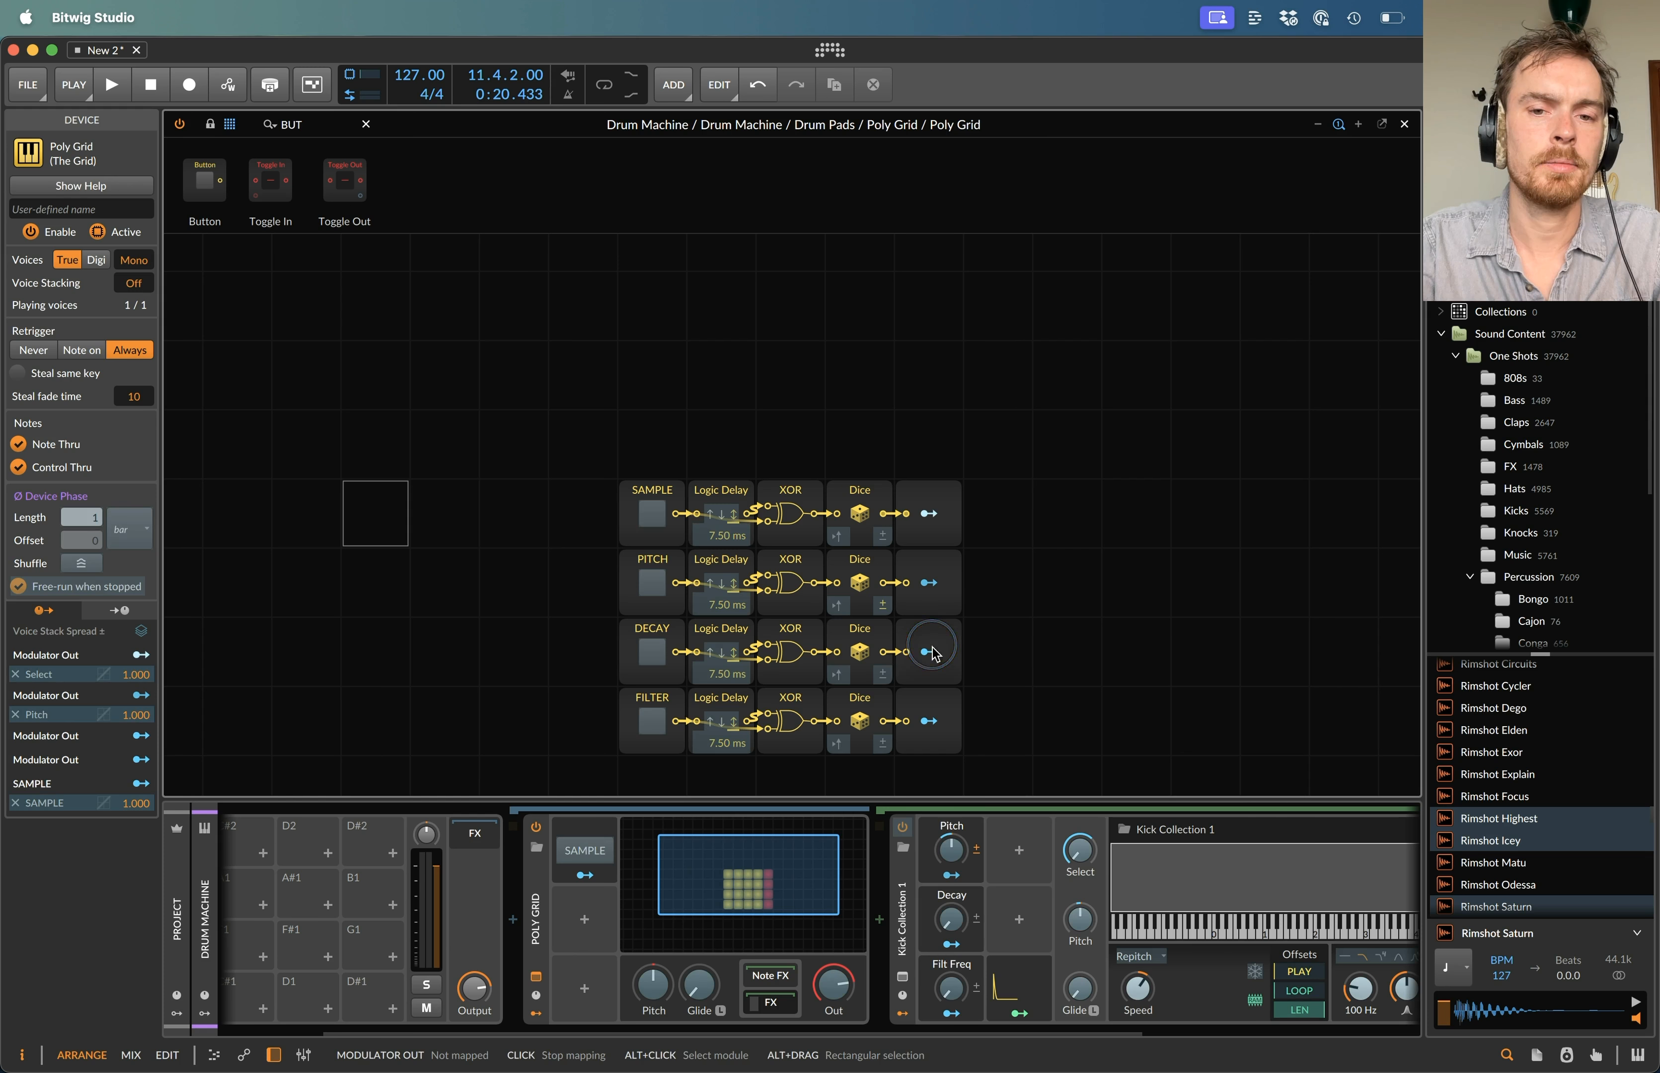
{"action": "left_click", "coordinate": [952, 920]}
{"action": "key", "text": "Escape"}
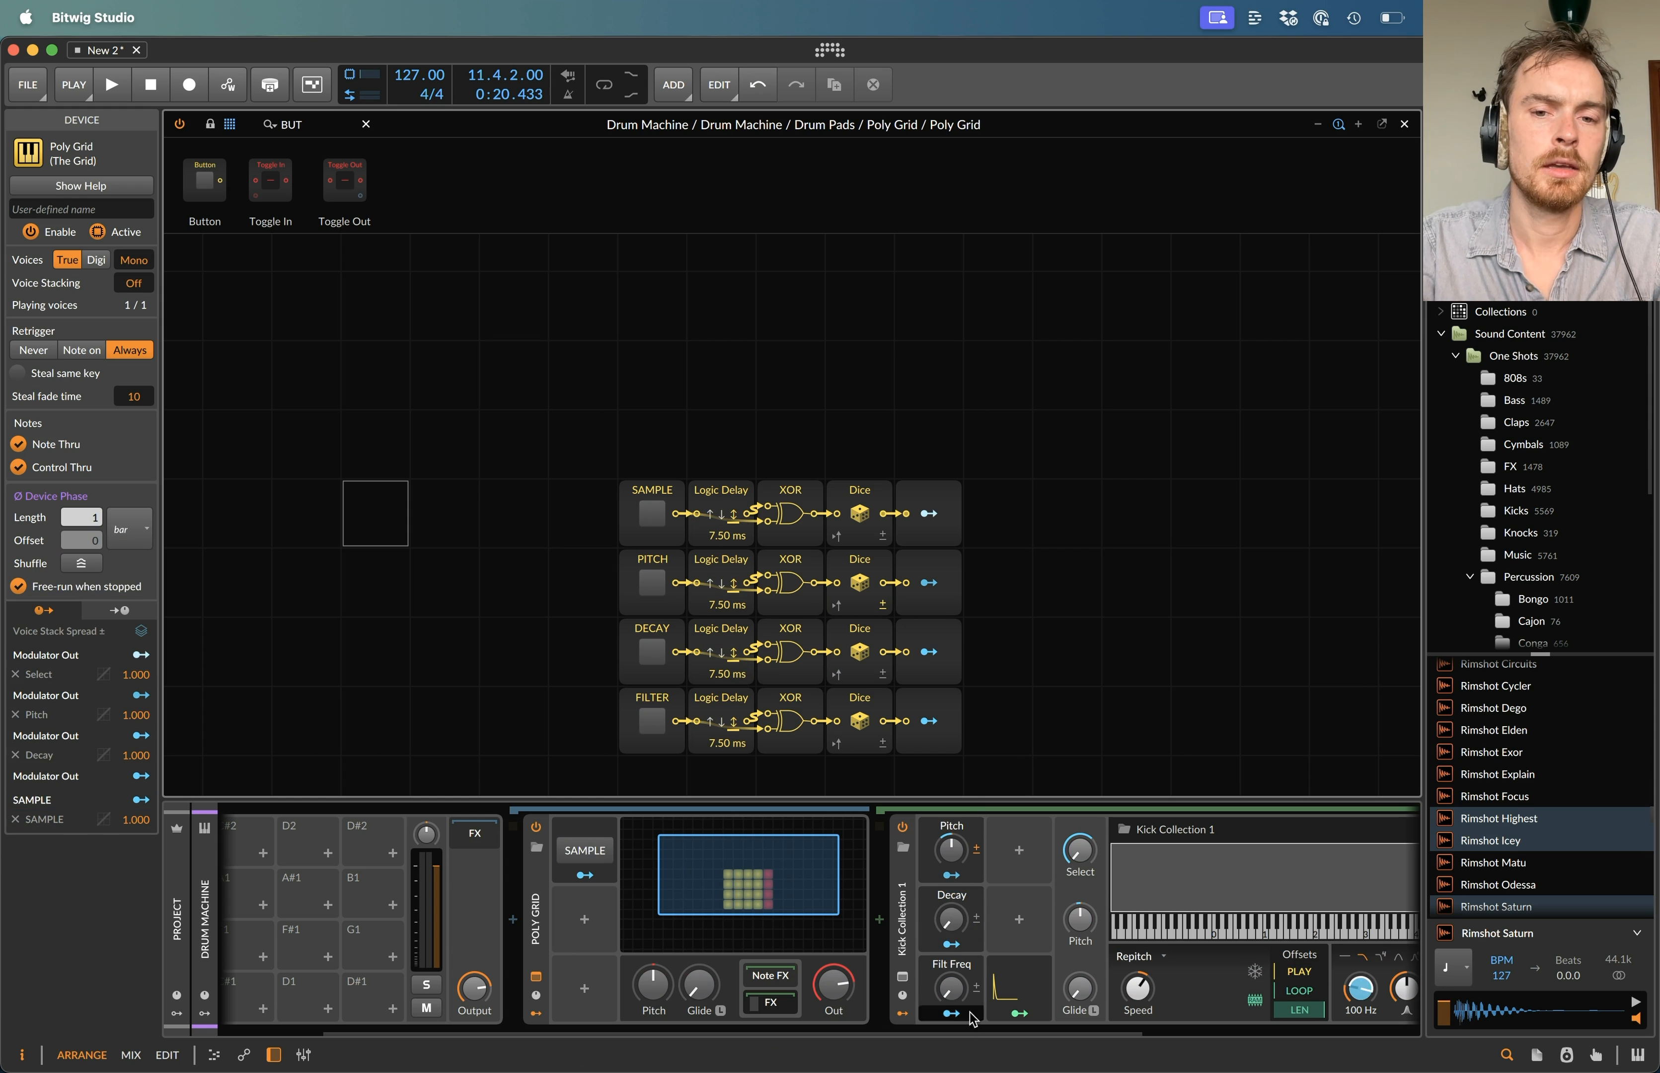
{"action": "left_click", "coordinate": [928, 721]}
{"action": "left_click", "coordinate": [952, 988]}
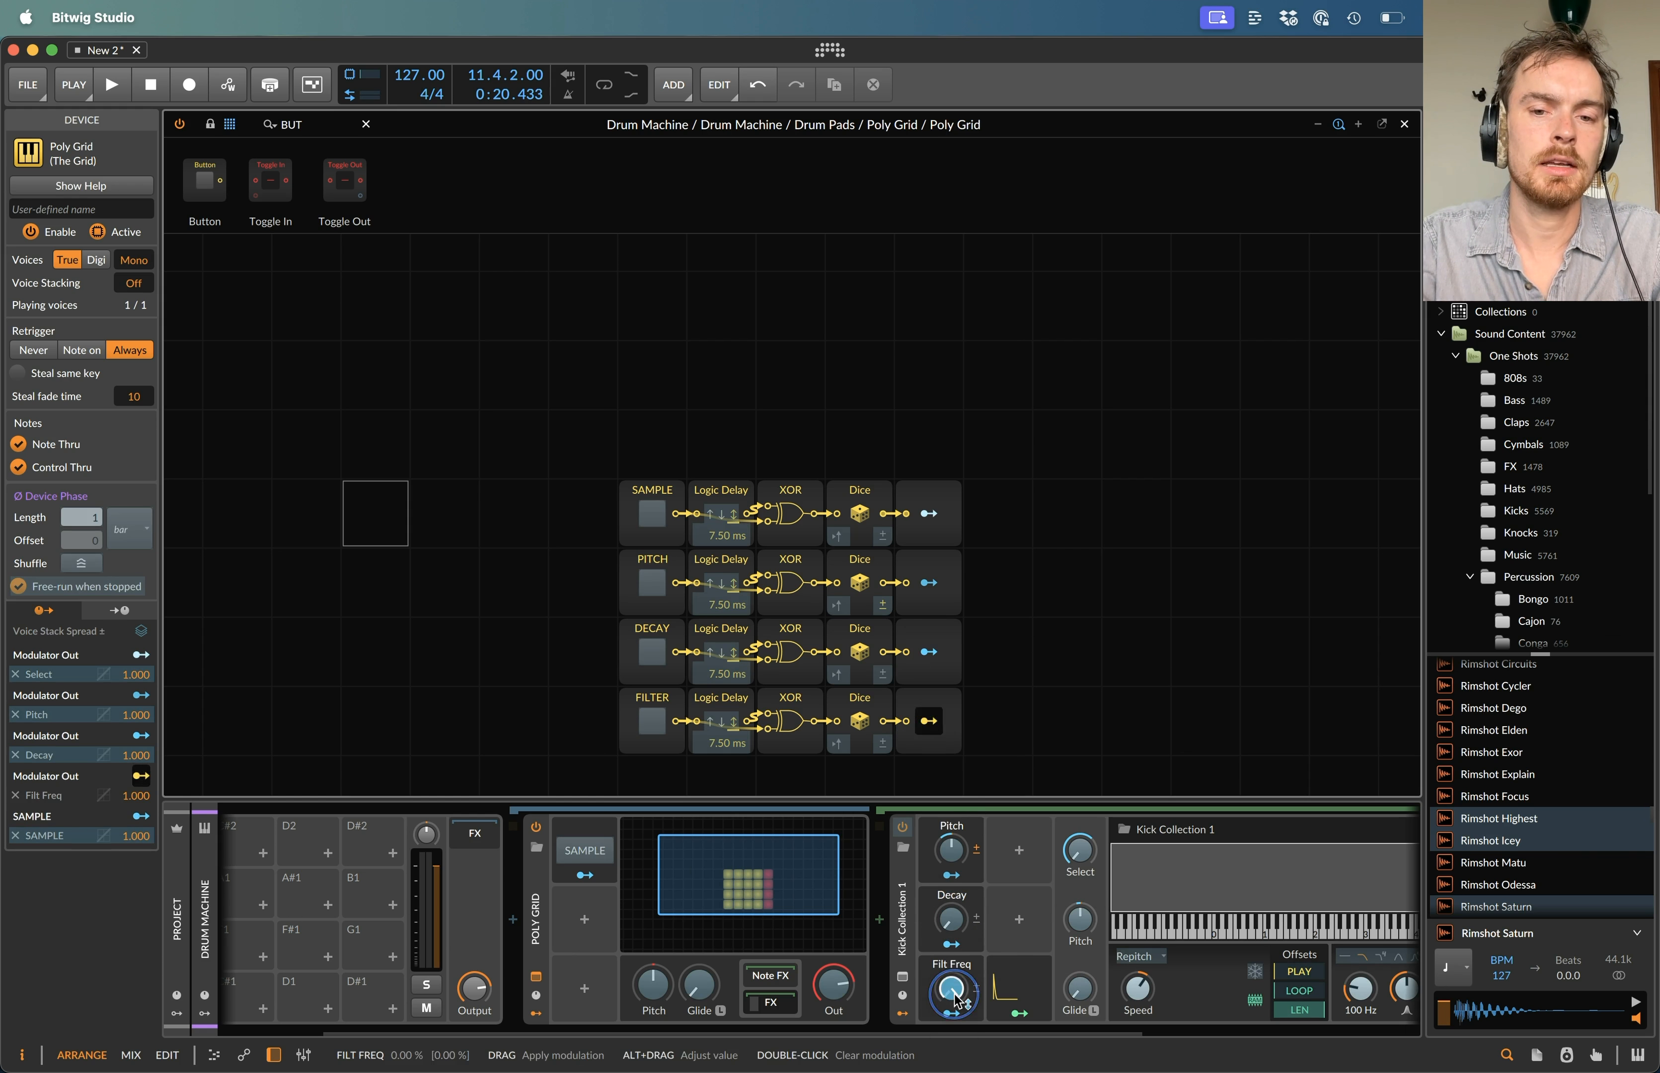
{"action": "key", "text": "Escape"}
{"action": "left_click", "coordinate": [651, 726]}
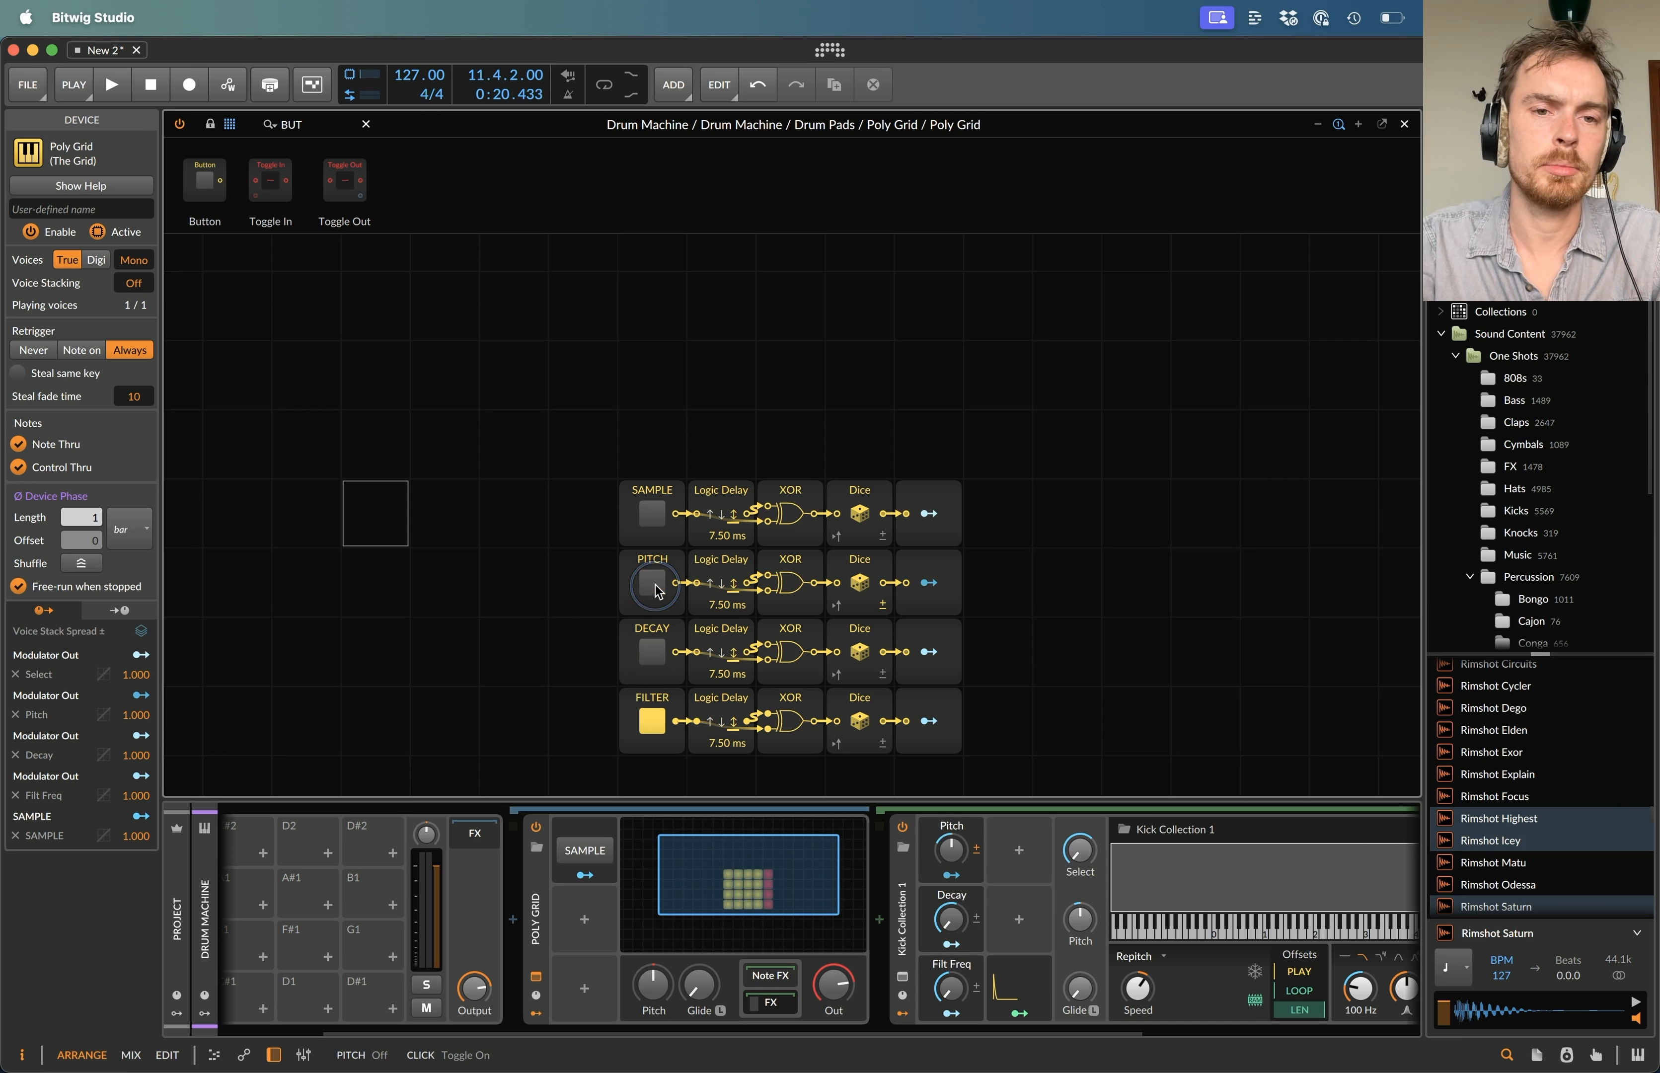
- Add a Button modulator in the slot below SAMPLE and map it to the grid's PITCH button at 1.000
{"action": "left_click", "coordinate": [584, 919]}
{"action": "type", "text": "but"}
{"action": "key", "text": "Return"}
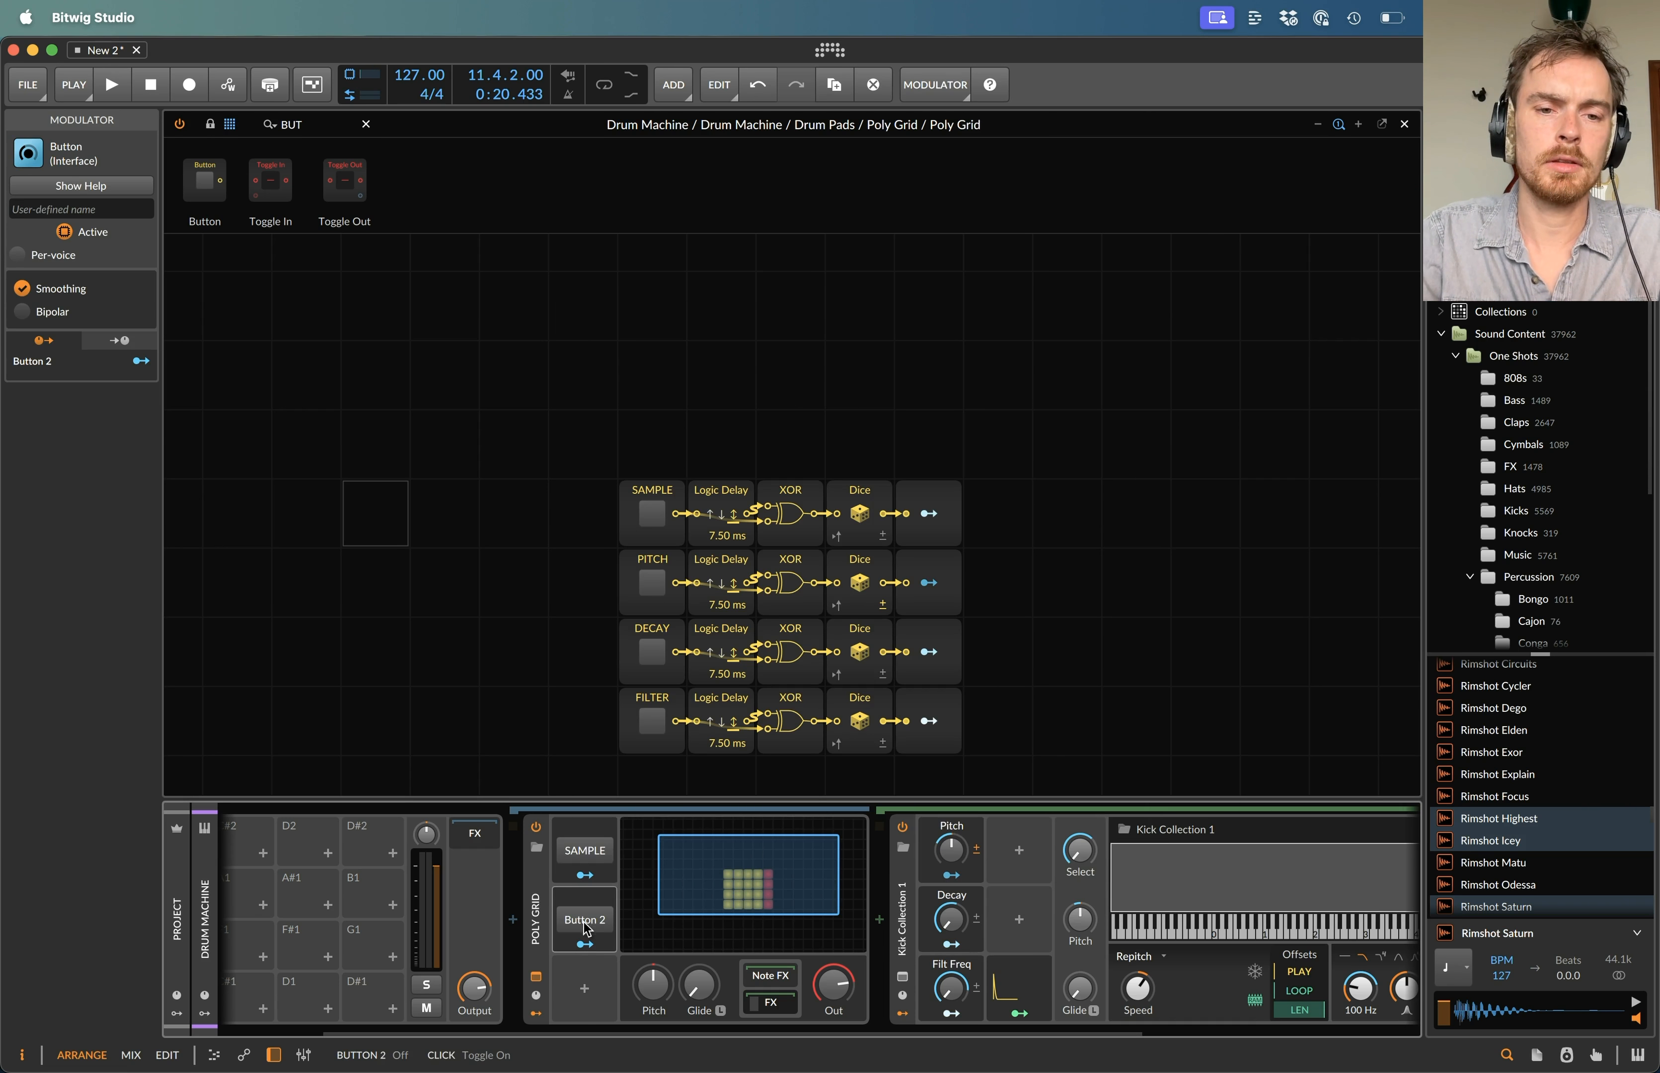
{"action": "left_click", "coordinate": [595, 946]}
{"action": "left_click", "coordinate": [654, 588]}
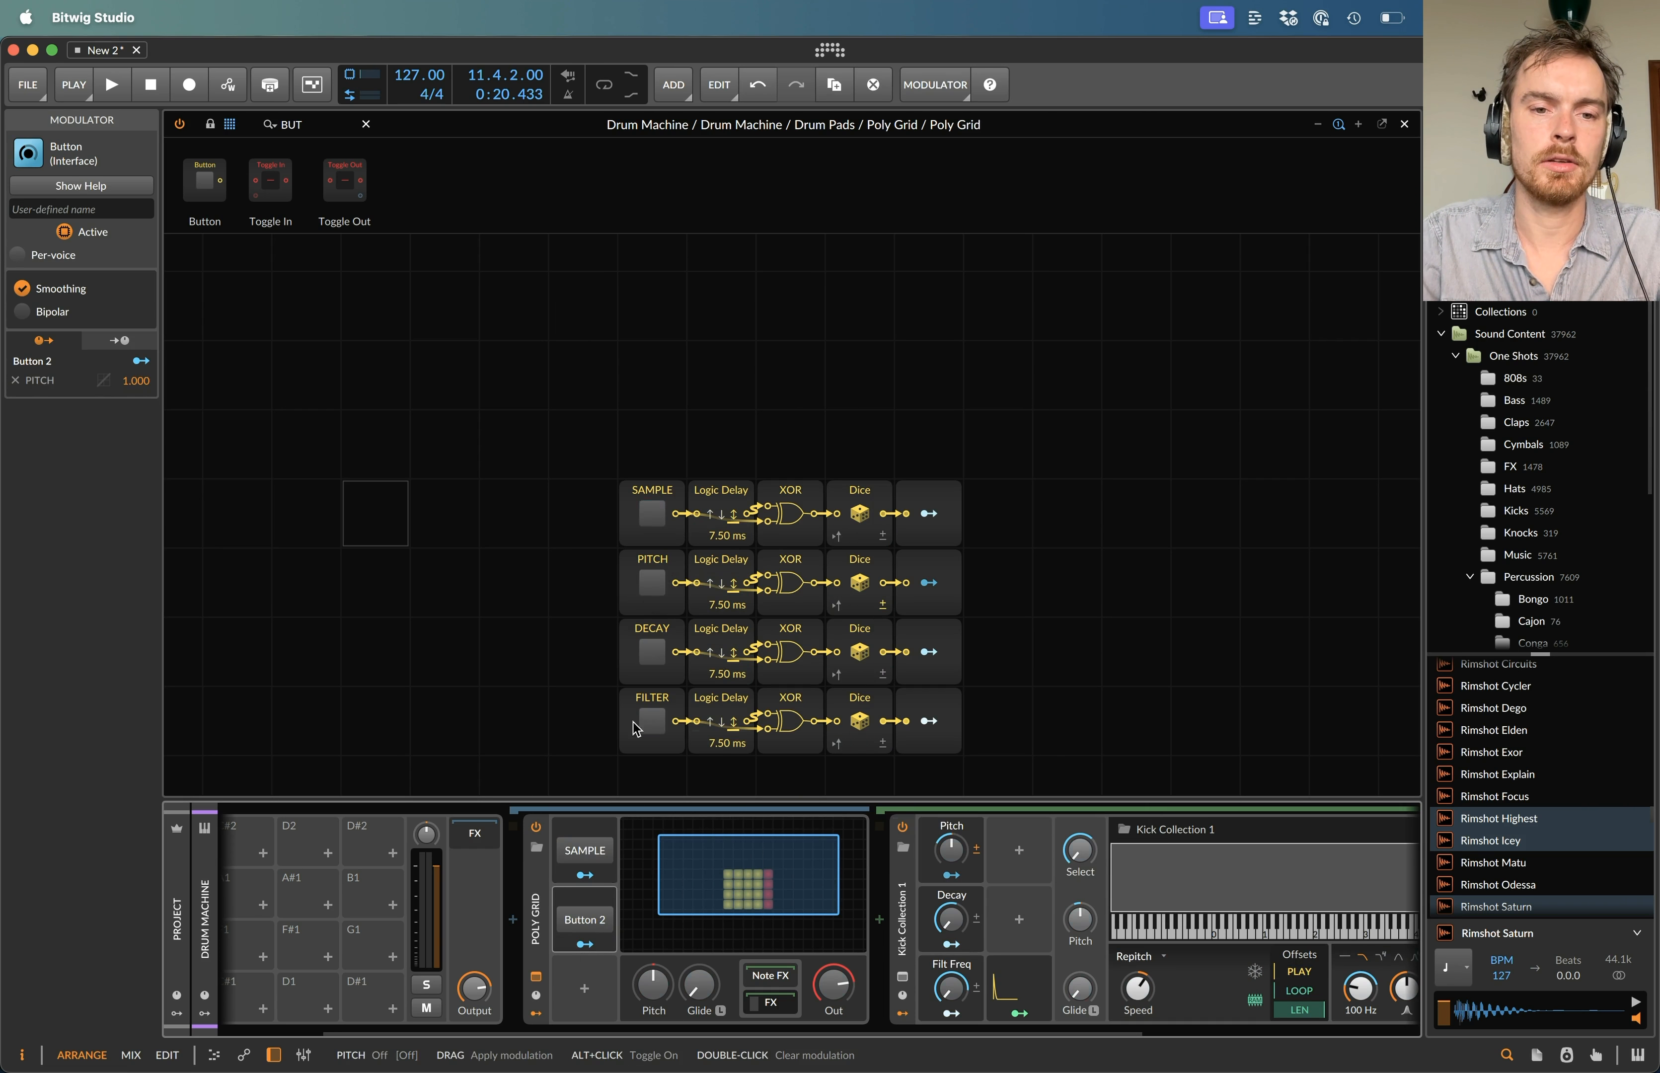
- Add two more Button modulators to the Poly Grid and map them to the grid's DECAY and FILTER buttons at 1.000
{"action": "left_click", "coordinate": [587, 993]}
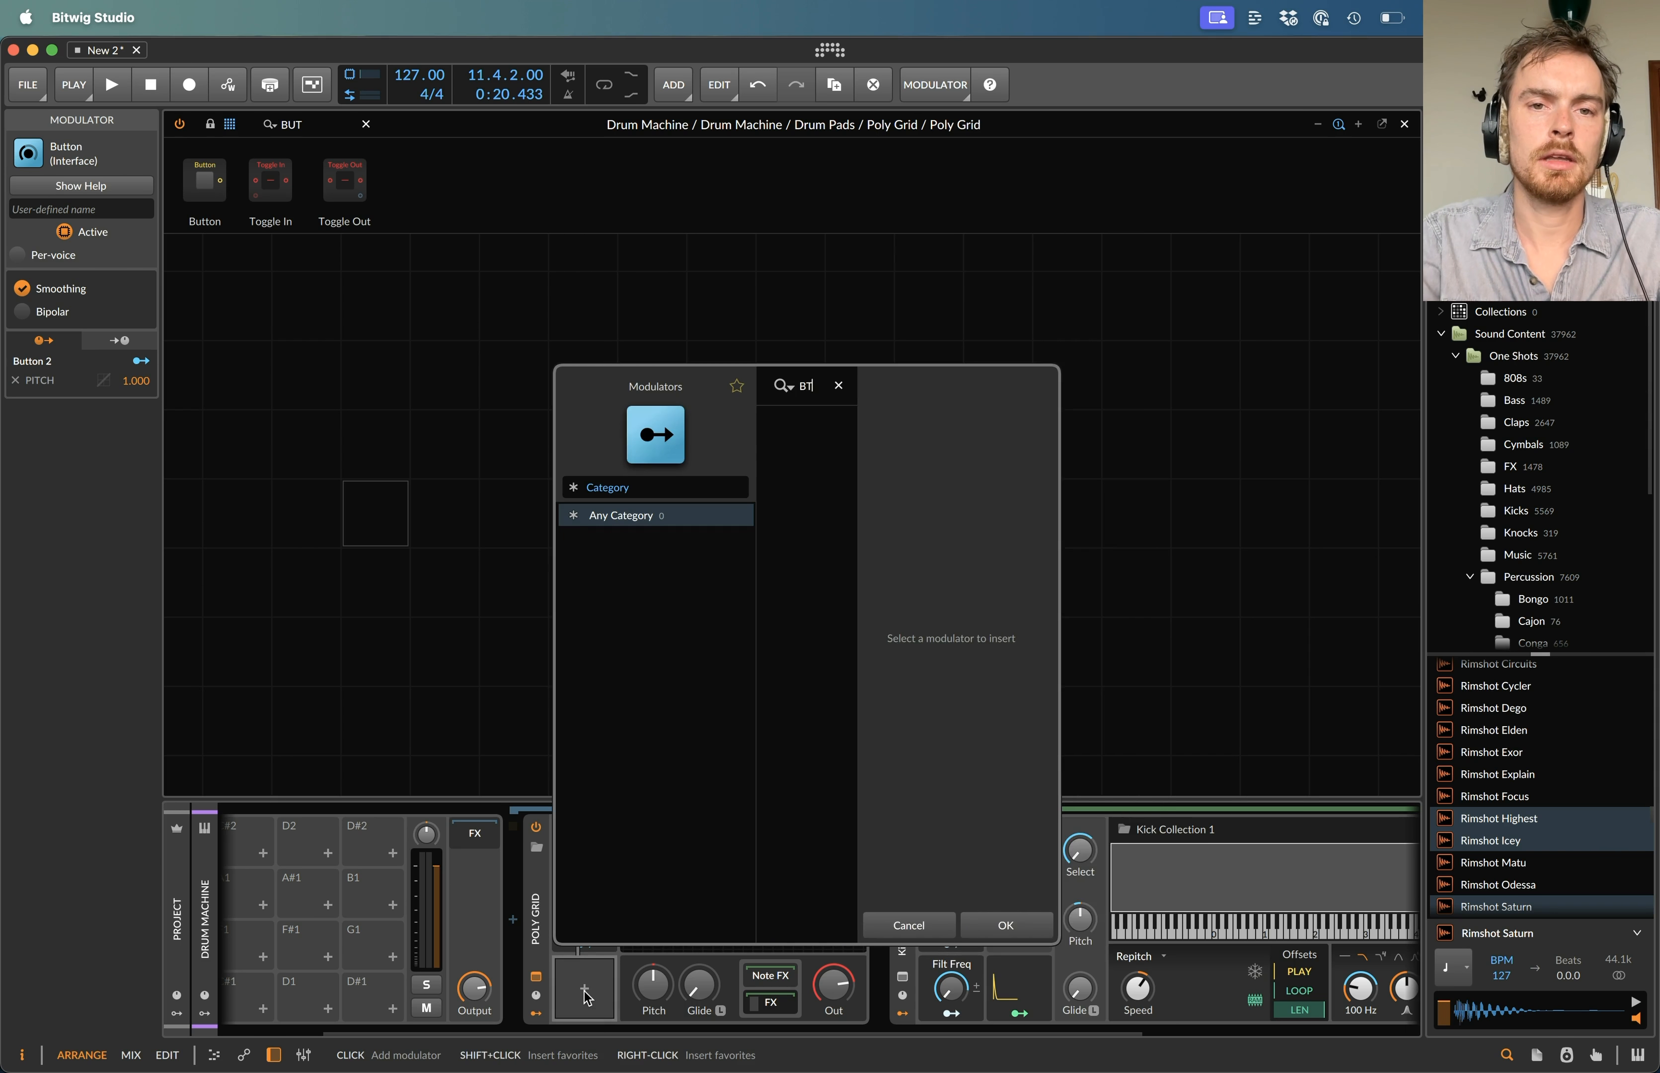
{"action": "type", "text": "but"}
{"action": "key", "text": "Return"}
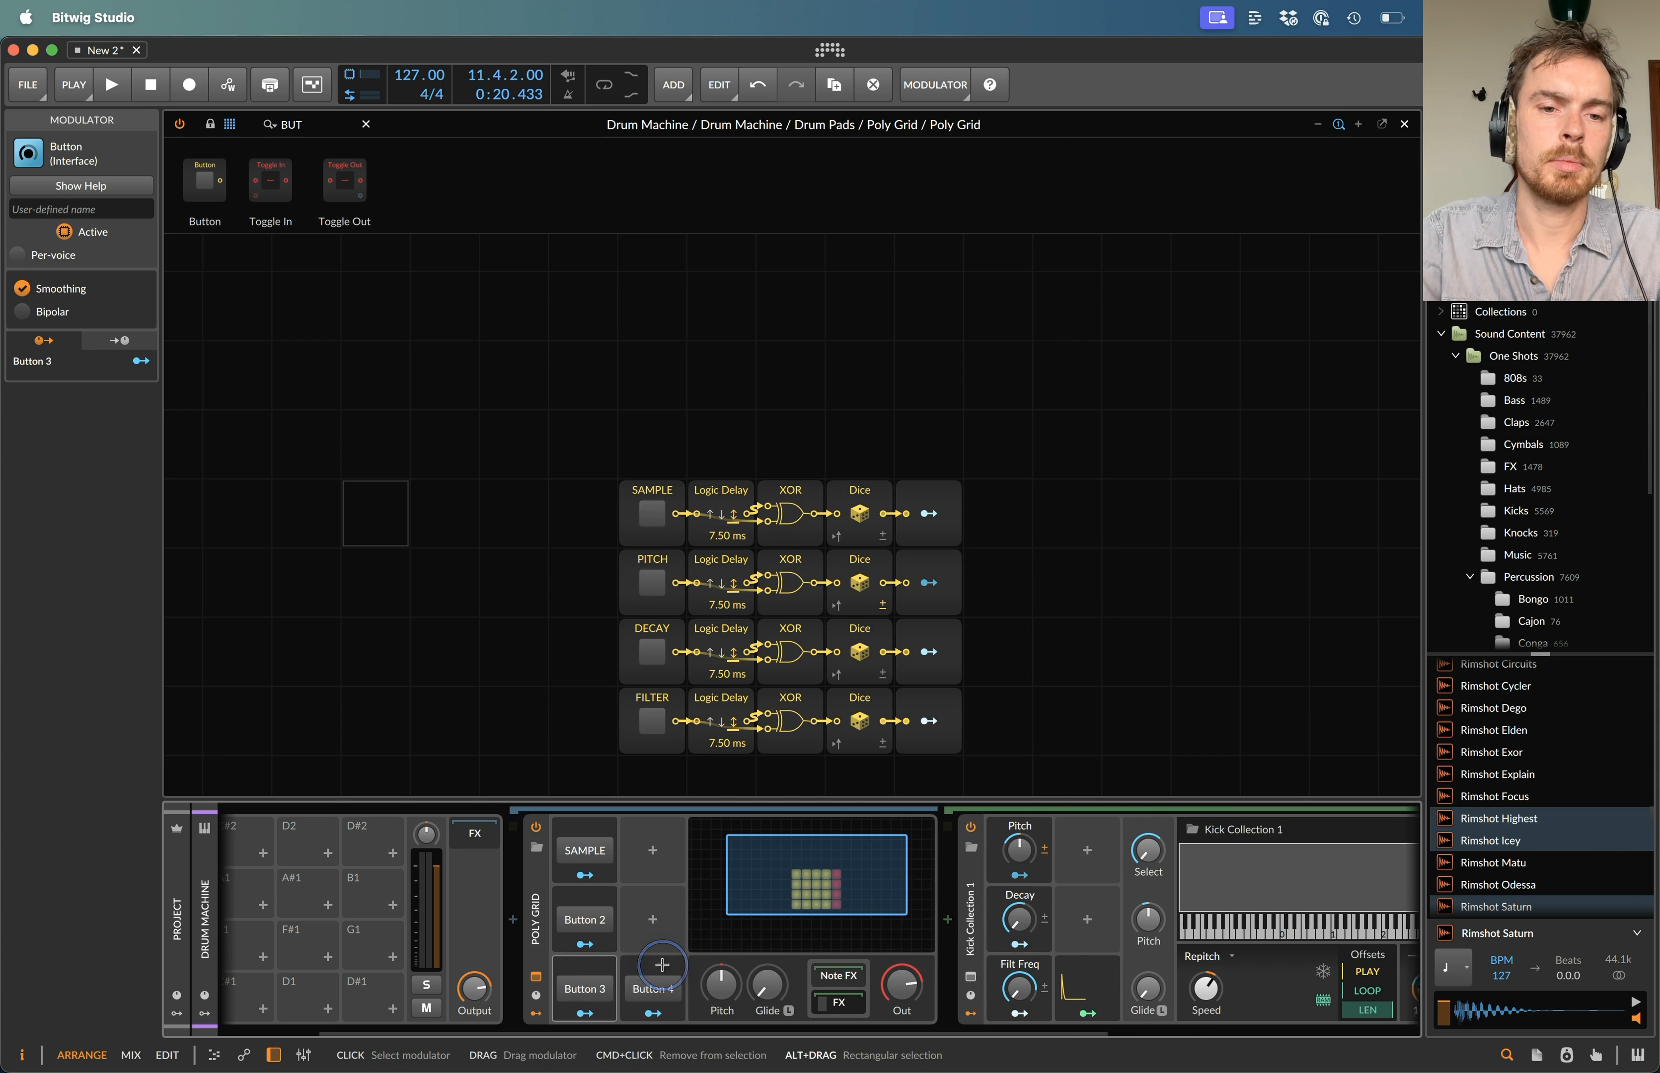
{"action": "left_click", "coordinate": [595, 1013]}
{"action": "left_click", "coordinate": [652, 652]}
{"action": "left_click", "coordinate": [652, 1013]}
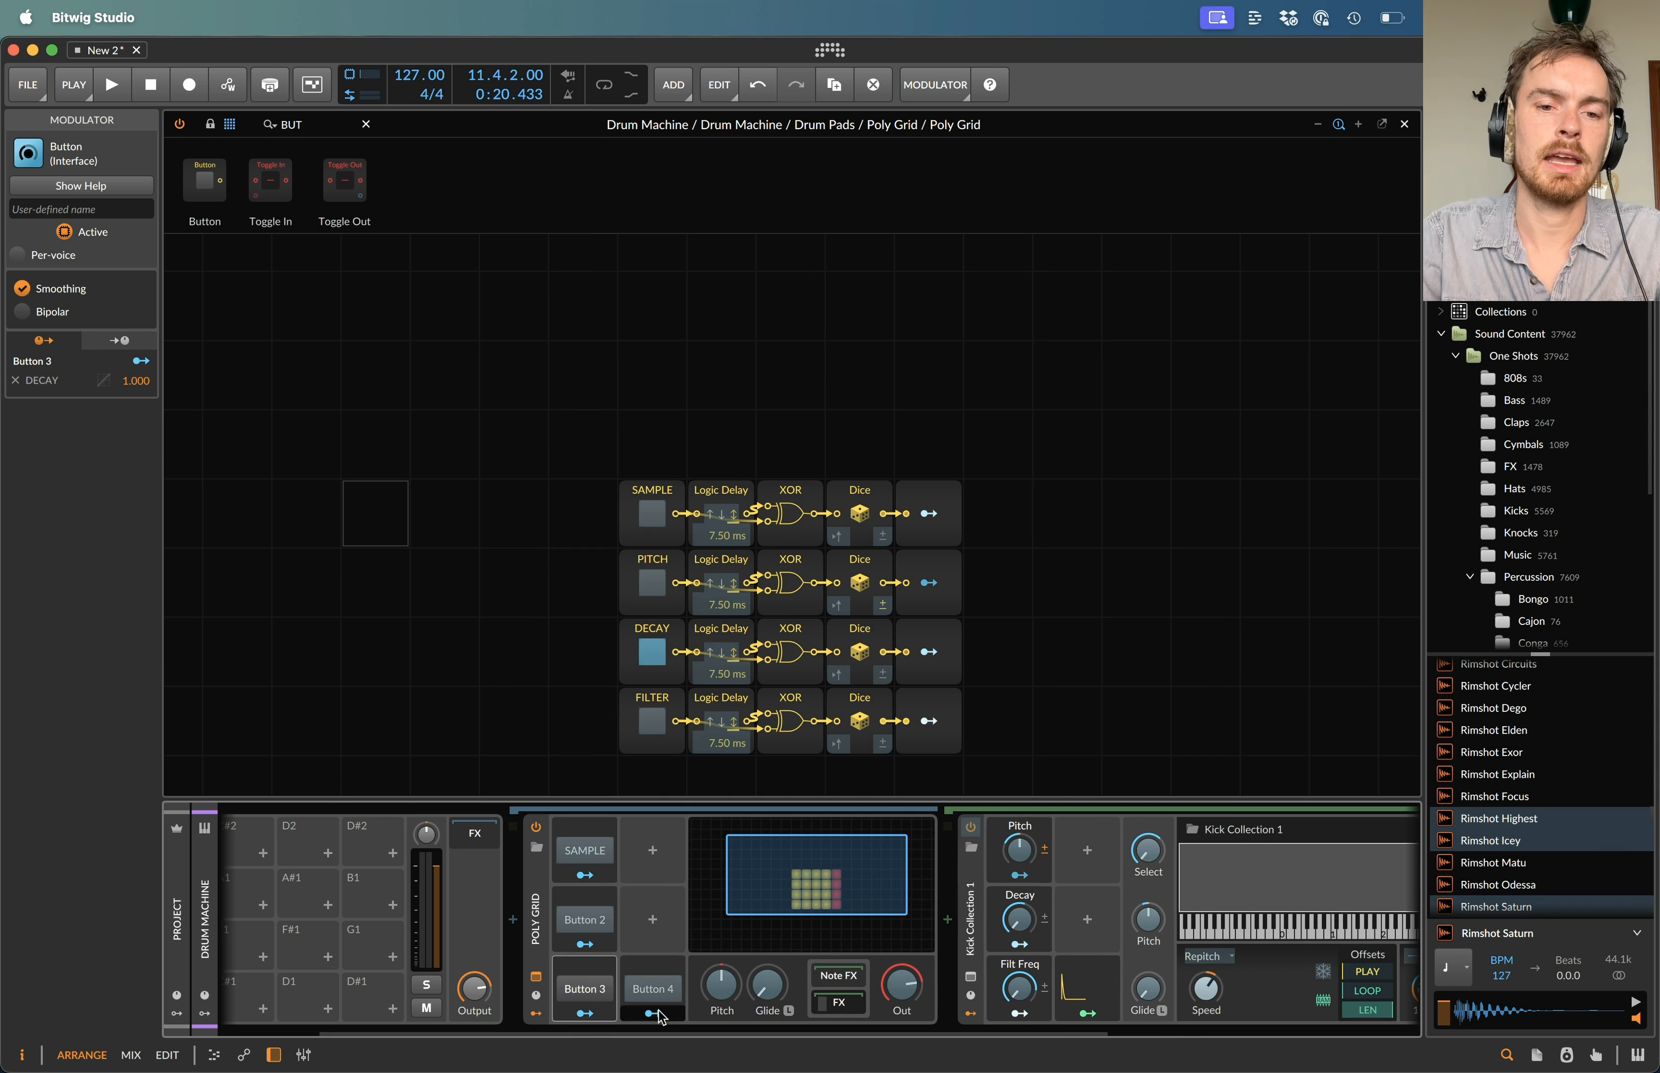
{"action": "left_click", "coordinate": [650, 720]}
- Name the three new Button modulators PITCH, DECAY and FILTER to match the grid buttons they control
{"action": "left_click", "coordinate": [585, 919]}
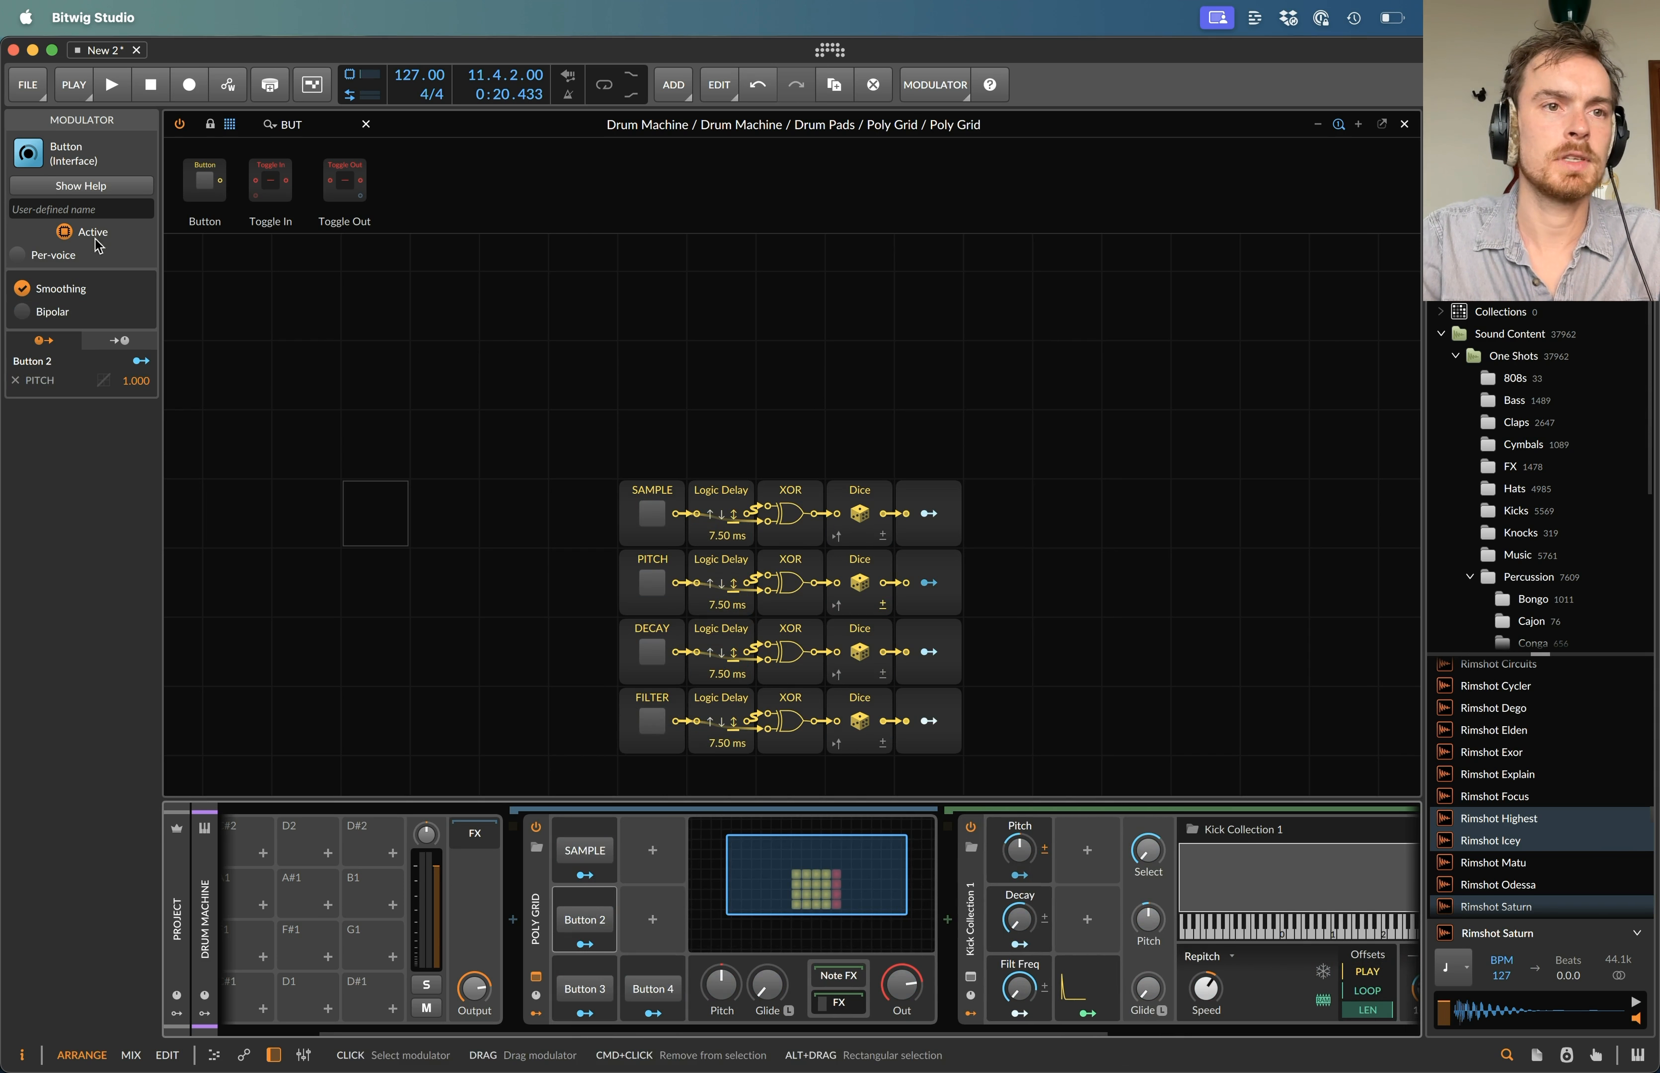
{"action": "left_click", "coordinate": [62, 209]}
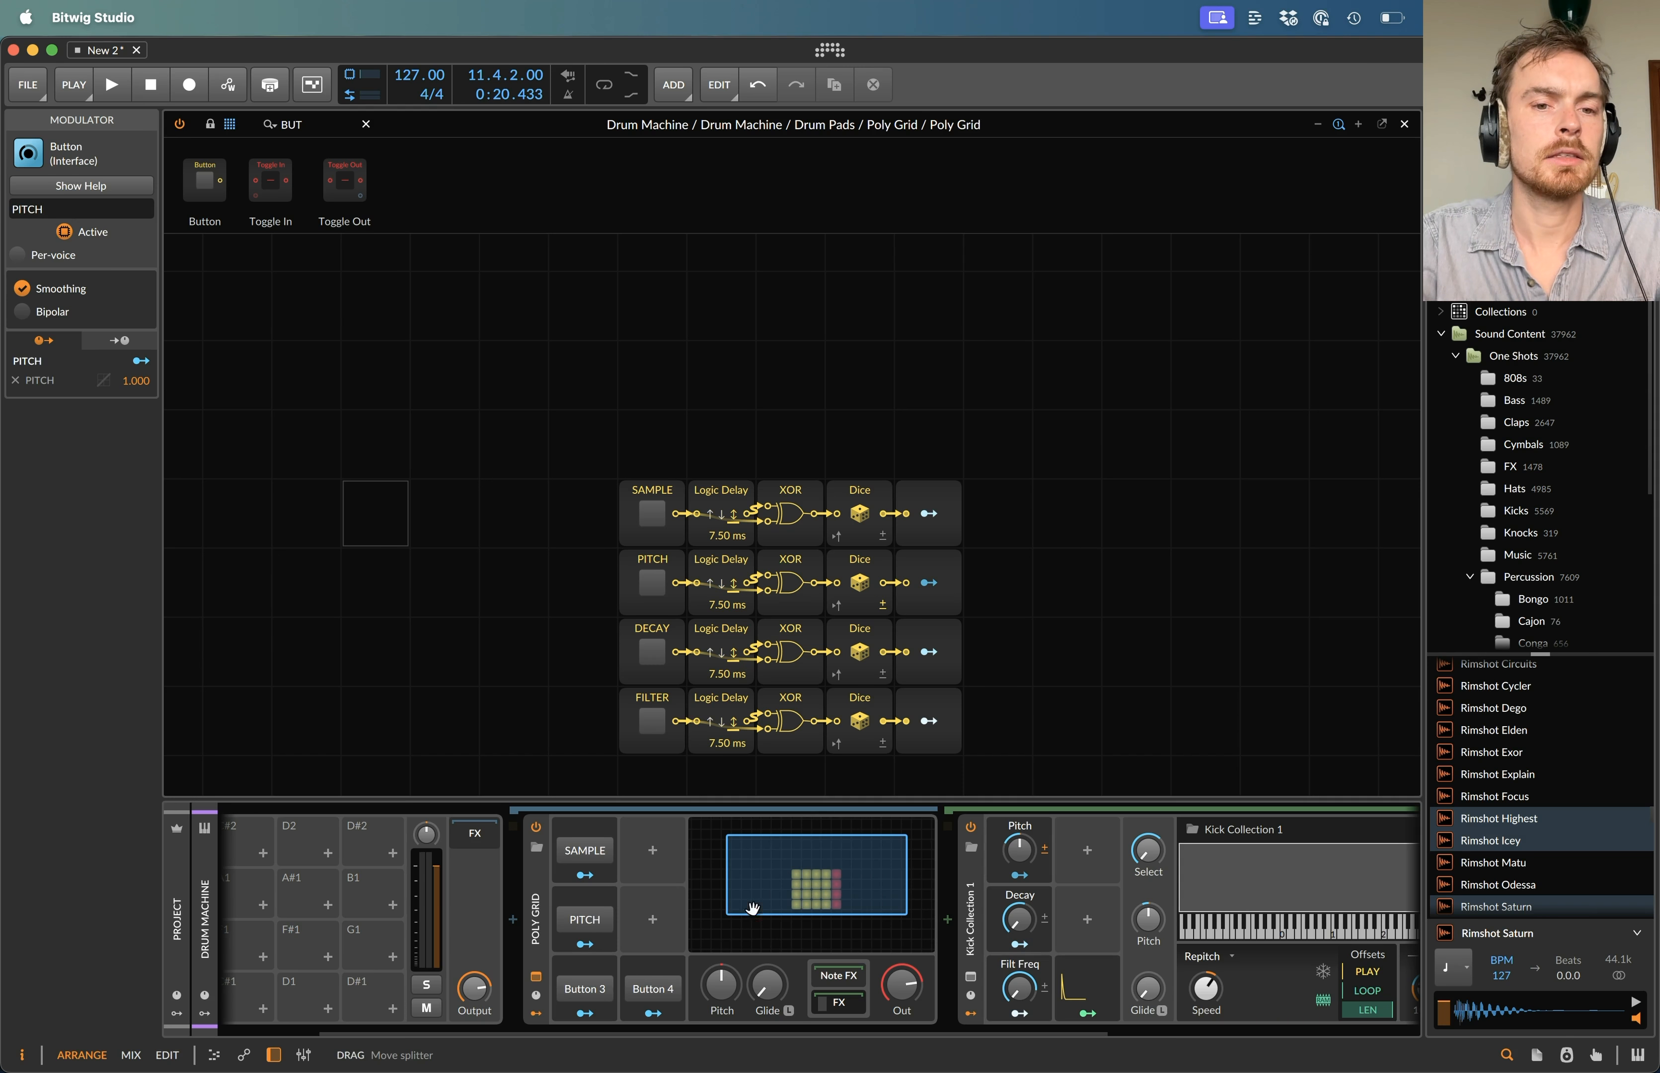
{"action": "left_click", "coordinate": [585, 988]}
{"action": "left_click", "coordinate": [74, 207]}
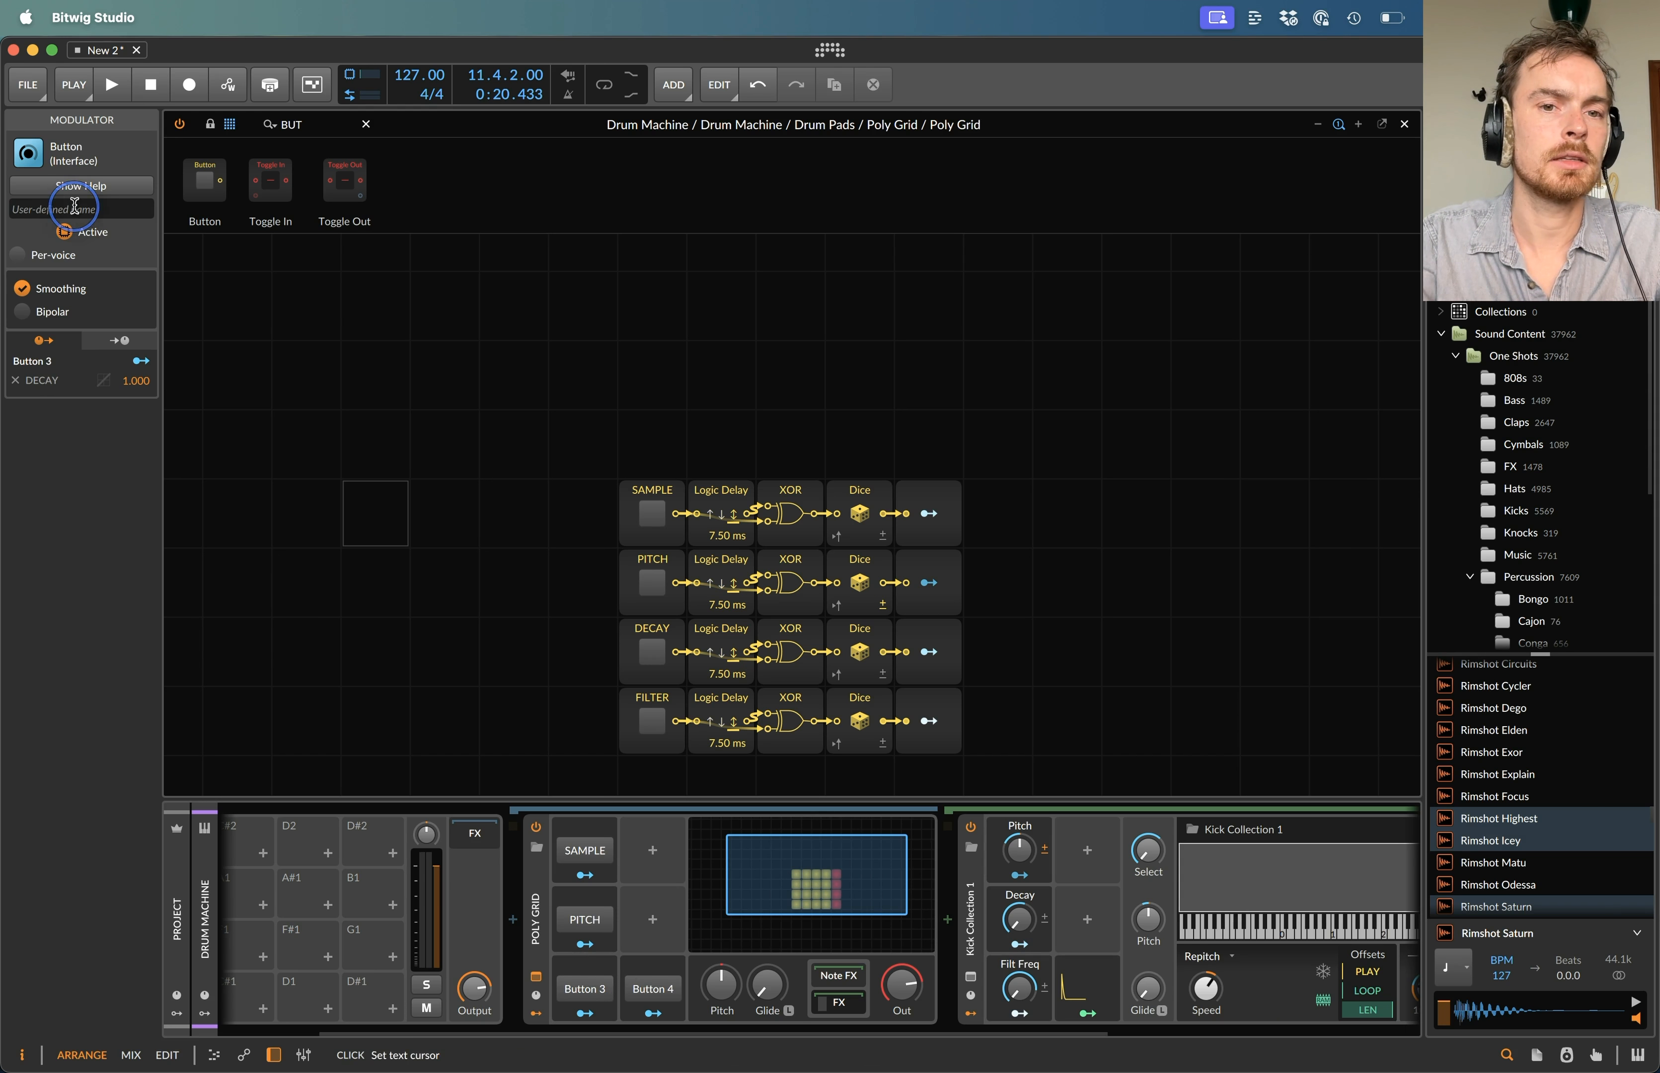
{"action": "left_click", "coordinate": [653, 988]}
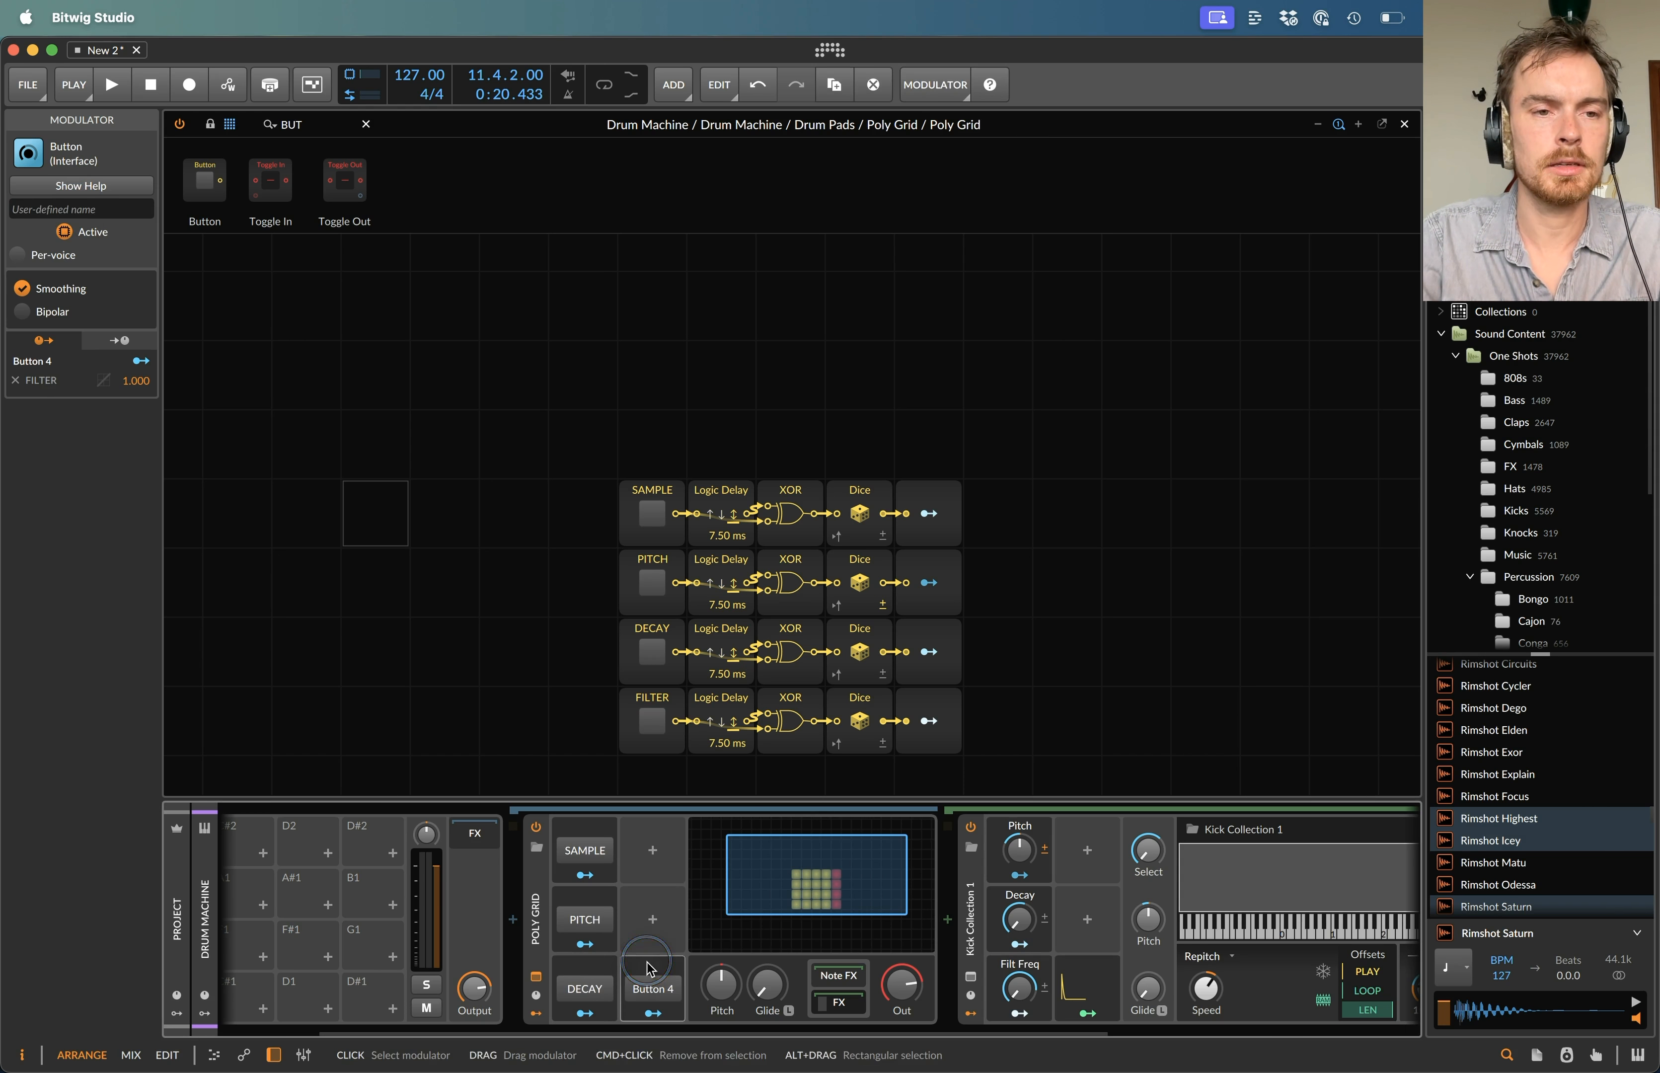
{"action": "left_click", "coordinate": [68, 209]}
{"action": "type", "text": "FILTER"}
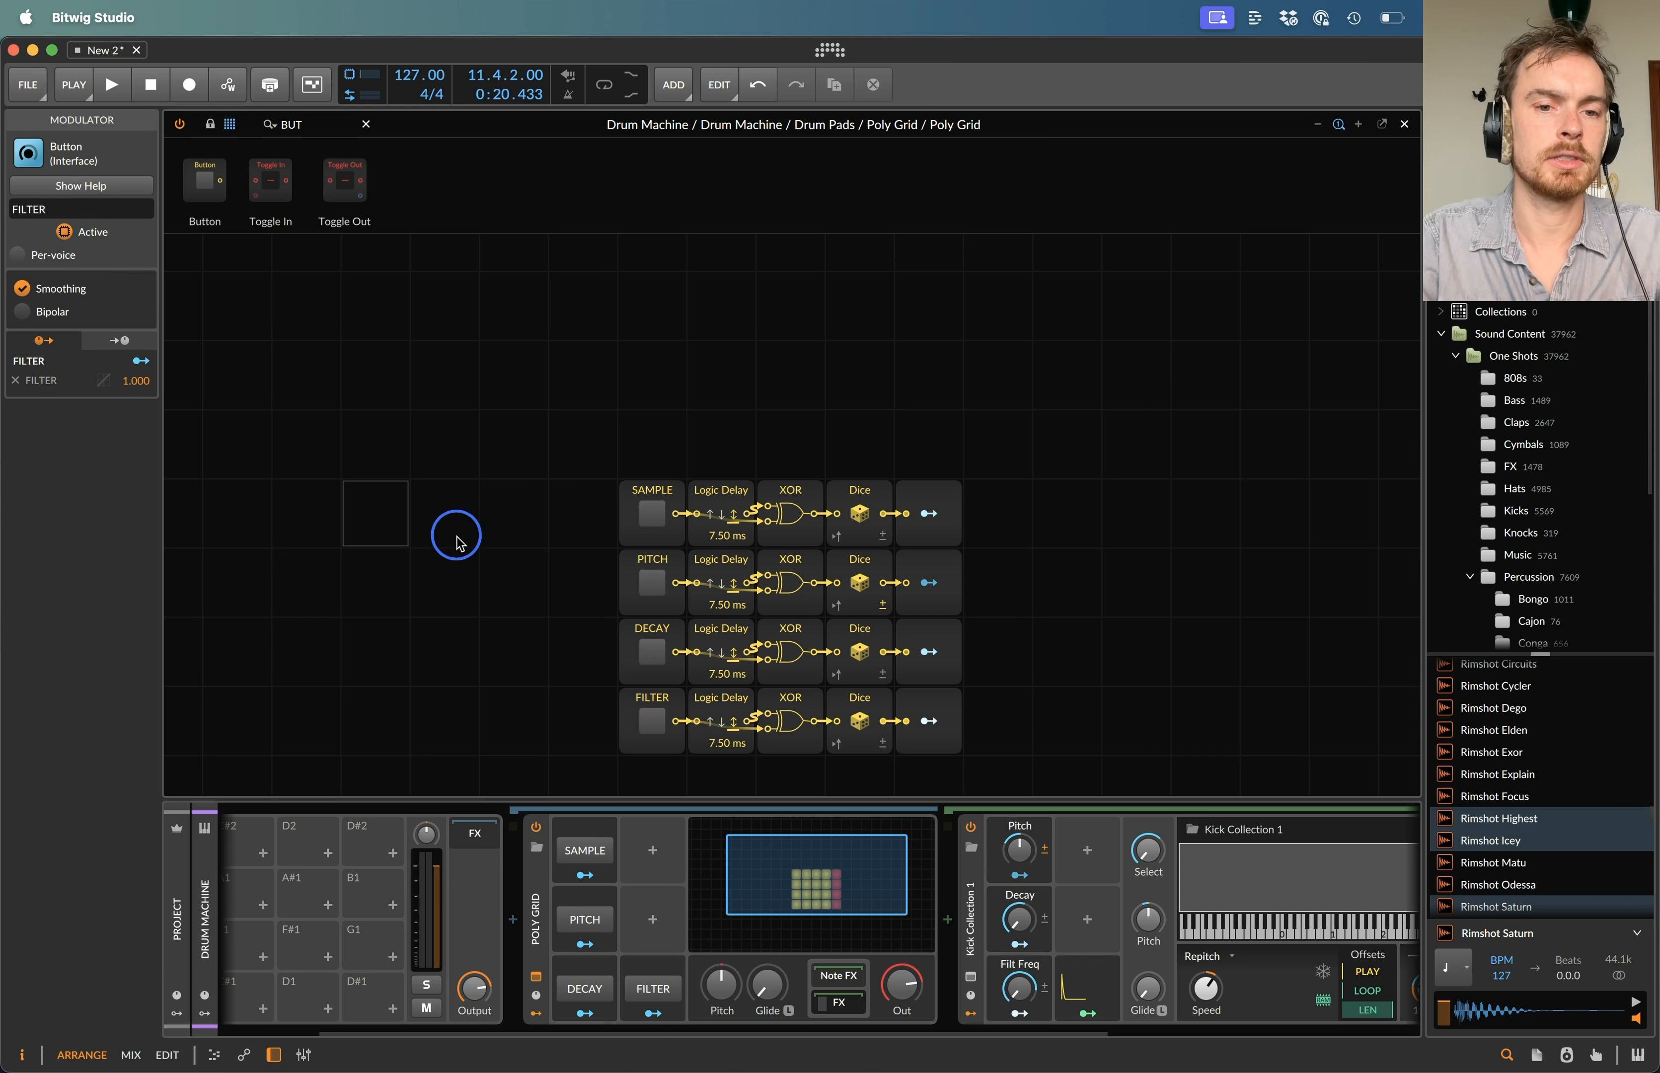
{"action": "left_click", "coordinate": [457, 536]}
- Line up the SAMPLE, PITCH, DECAY and FILTER modulators in the first row of slots, leaving the first slot empty
{"action": "left_click_drag", "start_coordinate": [576, 924], "coordinate": [644, 861]}
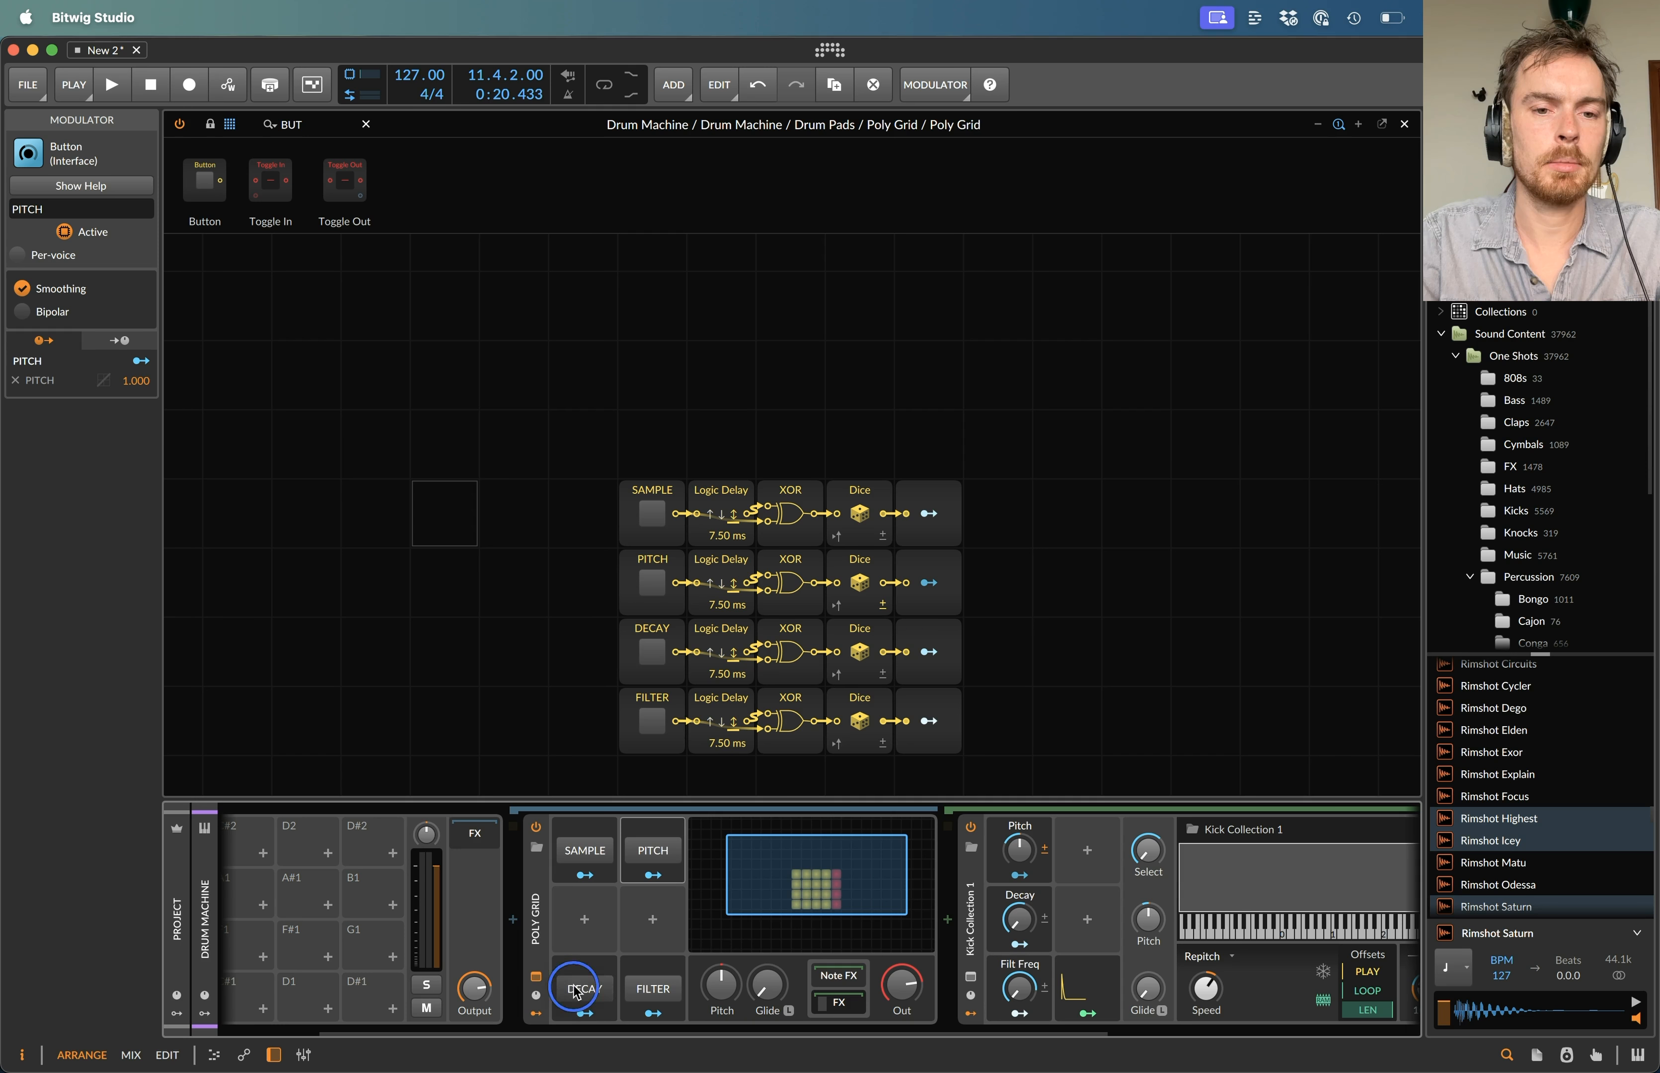
{"action": "left_click_drag", "start_coordinate": [576, 991], "coordinate": [718, 872]}
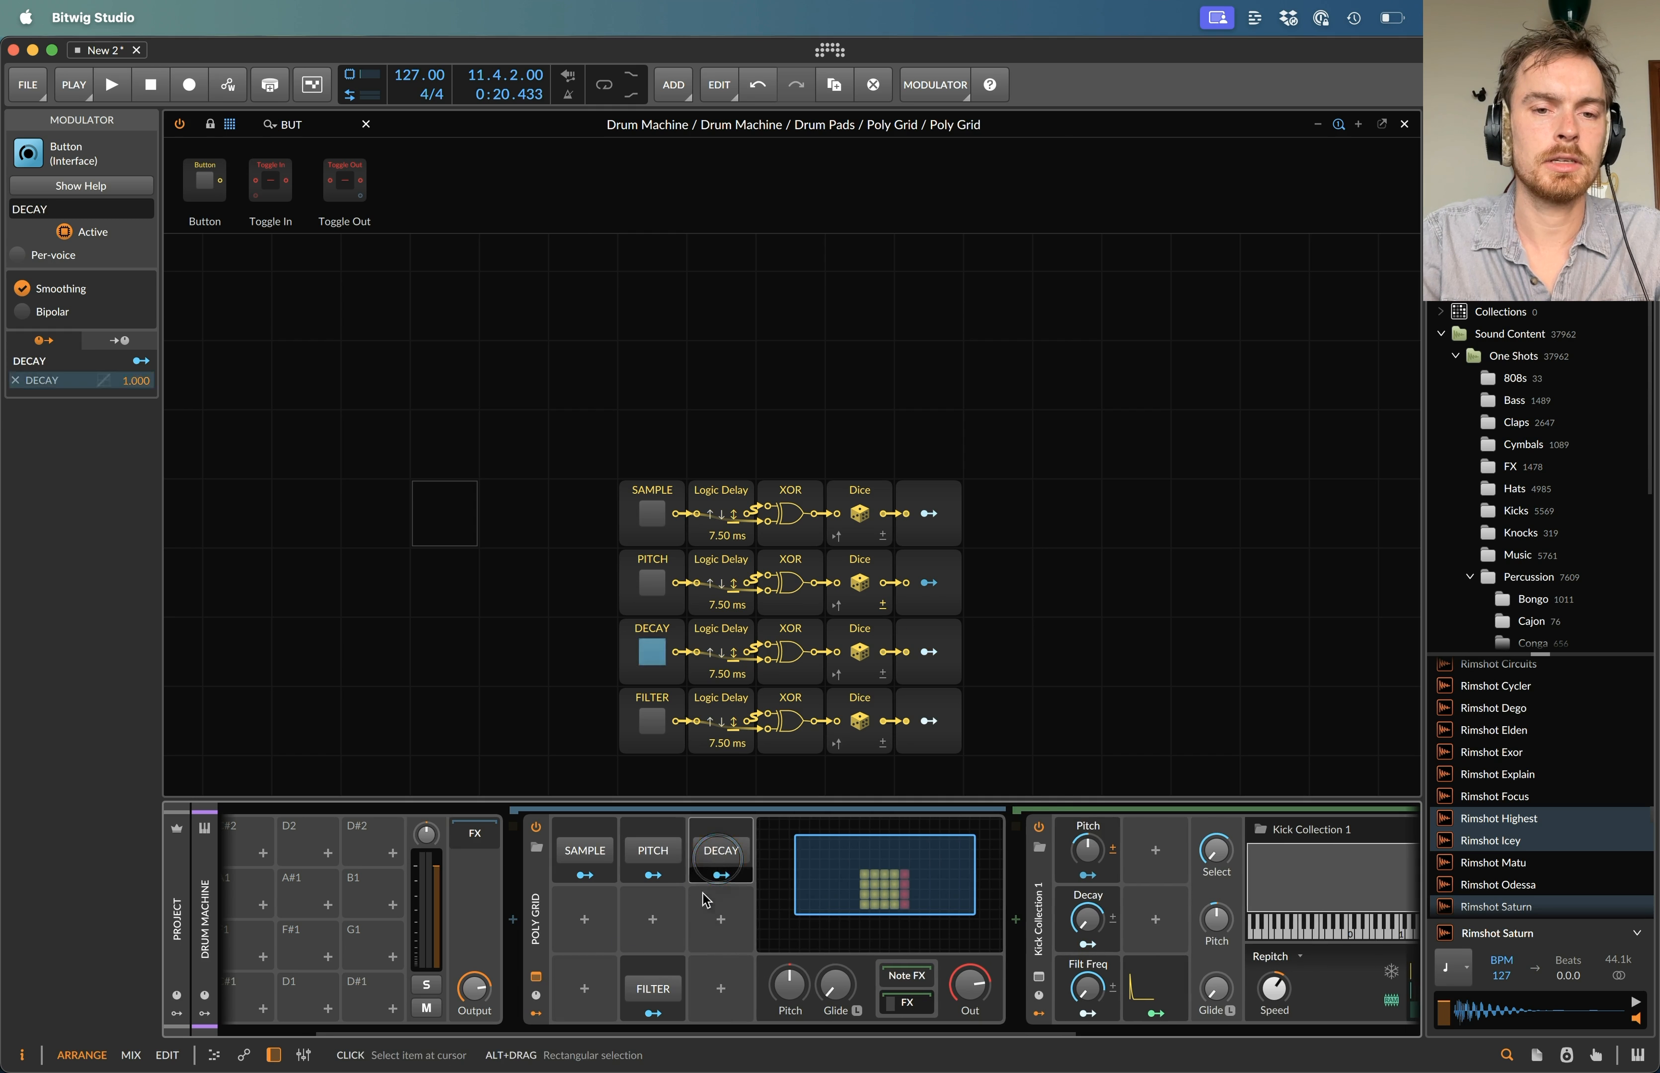
{"action": "left_click_drag", "start_coordinate": [642, 980], "coordinate": [785, 868]}
{"action": "left_click", "coordinate": [578, 846], "text": "shift"}
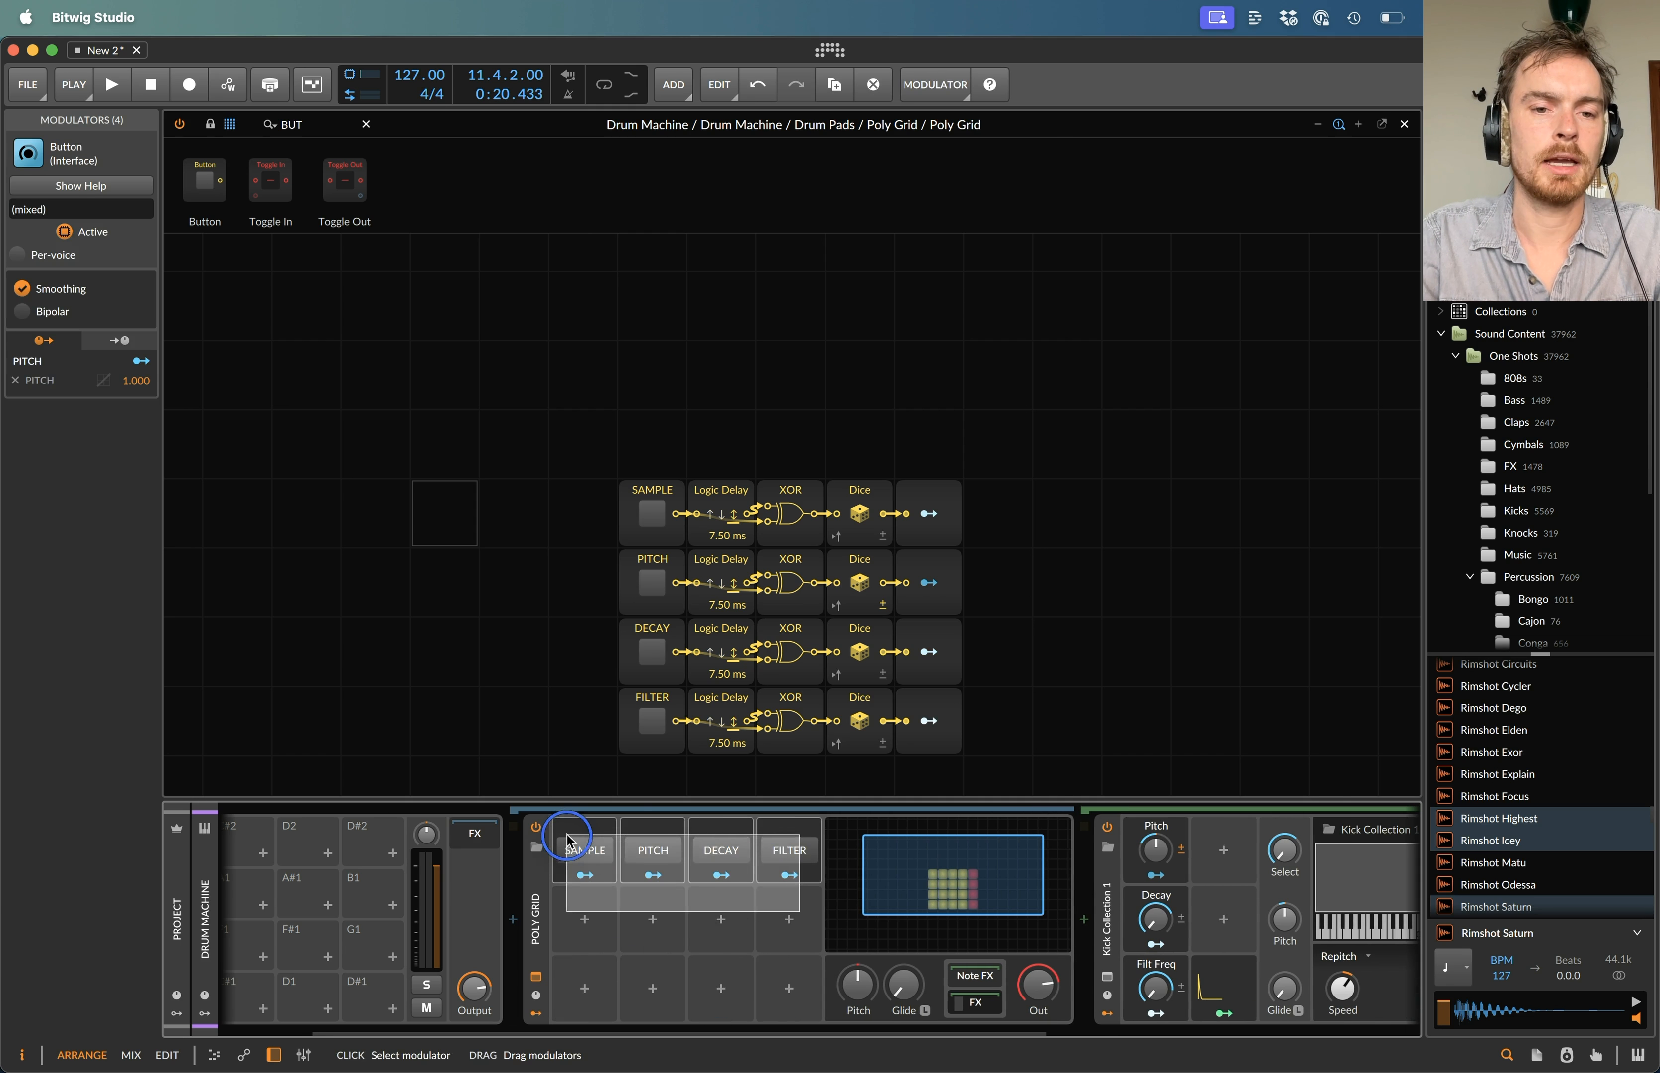
{"action": "left_click_drag", "start_coordinate": [576, 839], "coordinate": [659, 841]}
- Add a Button modulator in the empty first slot and map it to the grid's SAMPLE, PITCH, DECAY and FILTER buttons at 1.000
{"action": "left_click", "coordinate": [590, 851]}
{"action": "type", "text": "but"}
{"action": "key", "text": "Return"}
{"action": "left_click", "coordinate": [584, 876]}
{"action": "left_click", "coordinate": [652, 514]}
{"action": "left_click", "coordinate": [652, 582]}
{"action": "left_click", "coordinate": [652, 649]}
{"action": "left_click", "coordinate": [652, 720]}
{"action": "key", "text": "Escape"}
- Name the new Button modulator in the Poly Grid's first slot ALL
{"action": "left_click", "coordinate": [87, 209]}
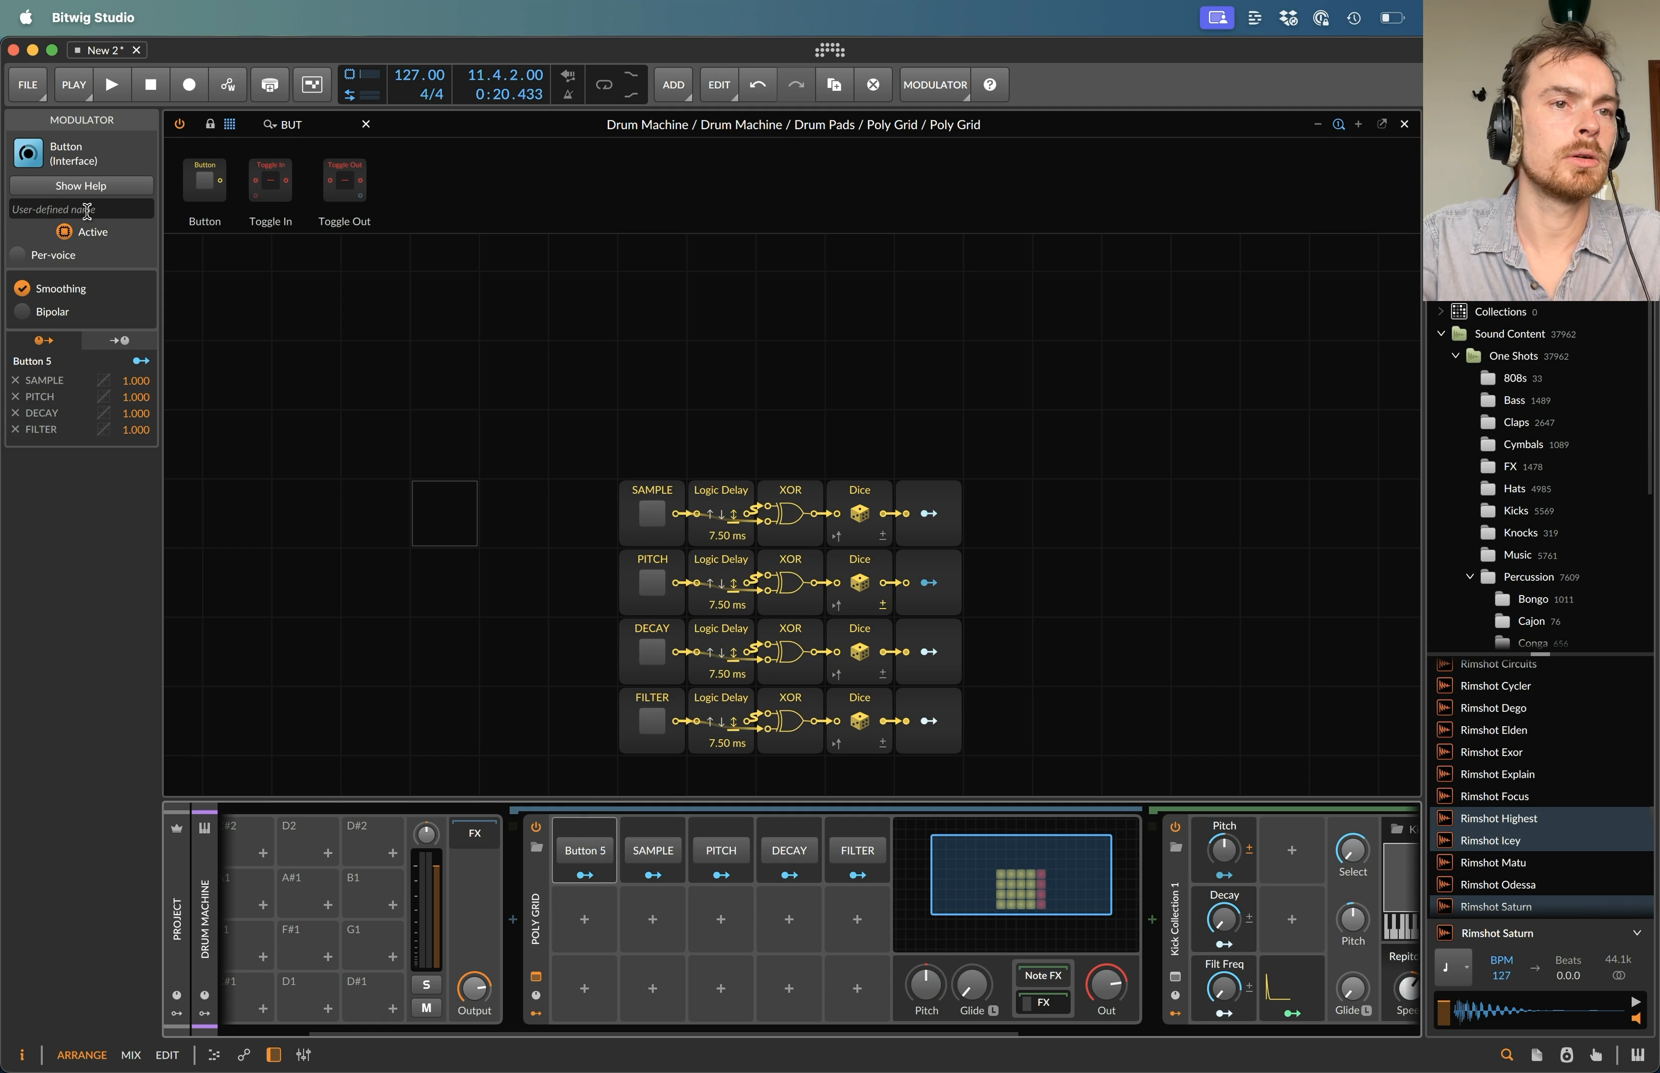
{"action": "type", "text": "AL"}
{"action": "left_click", "coordinate": [444, 444]}
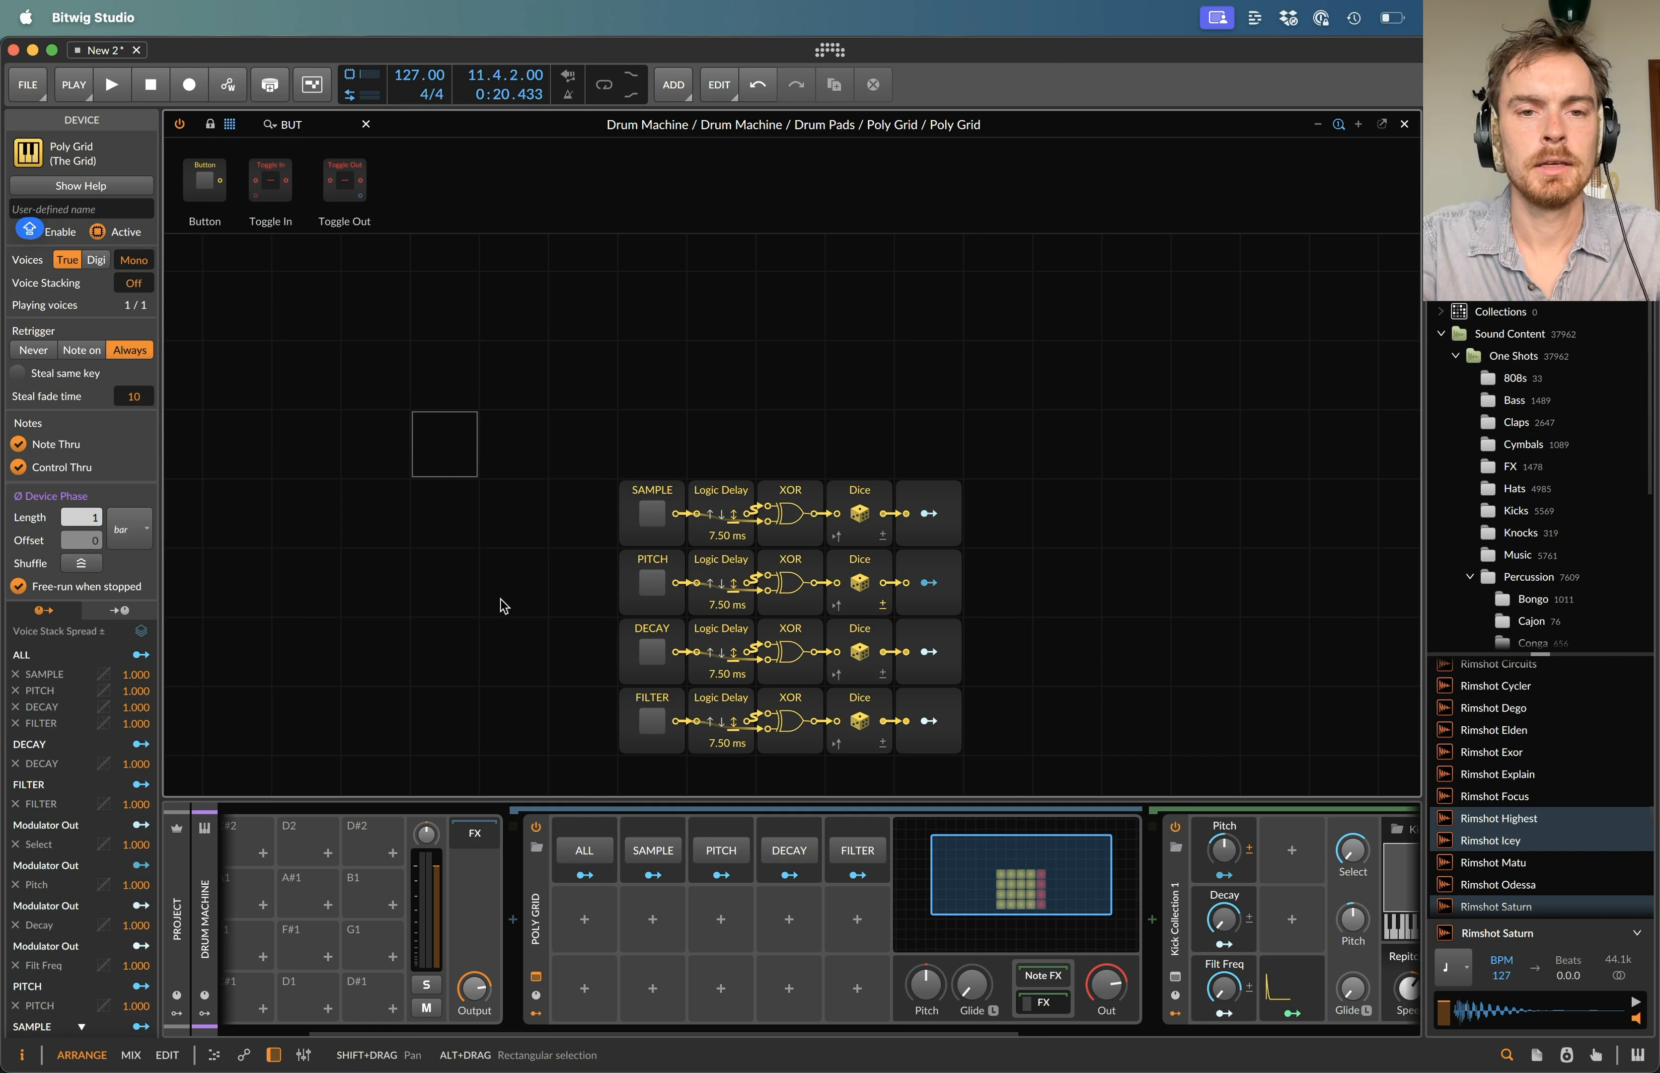
- Play the project and toggle the ALL modulator repeatedly to audition randomizing all four parameters together
{"action": "left_click", "coordinate": [584, 850]}
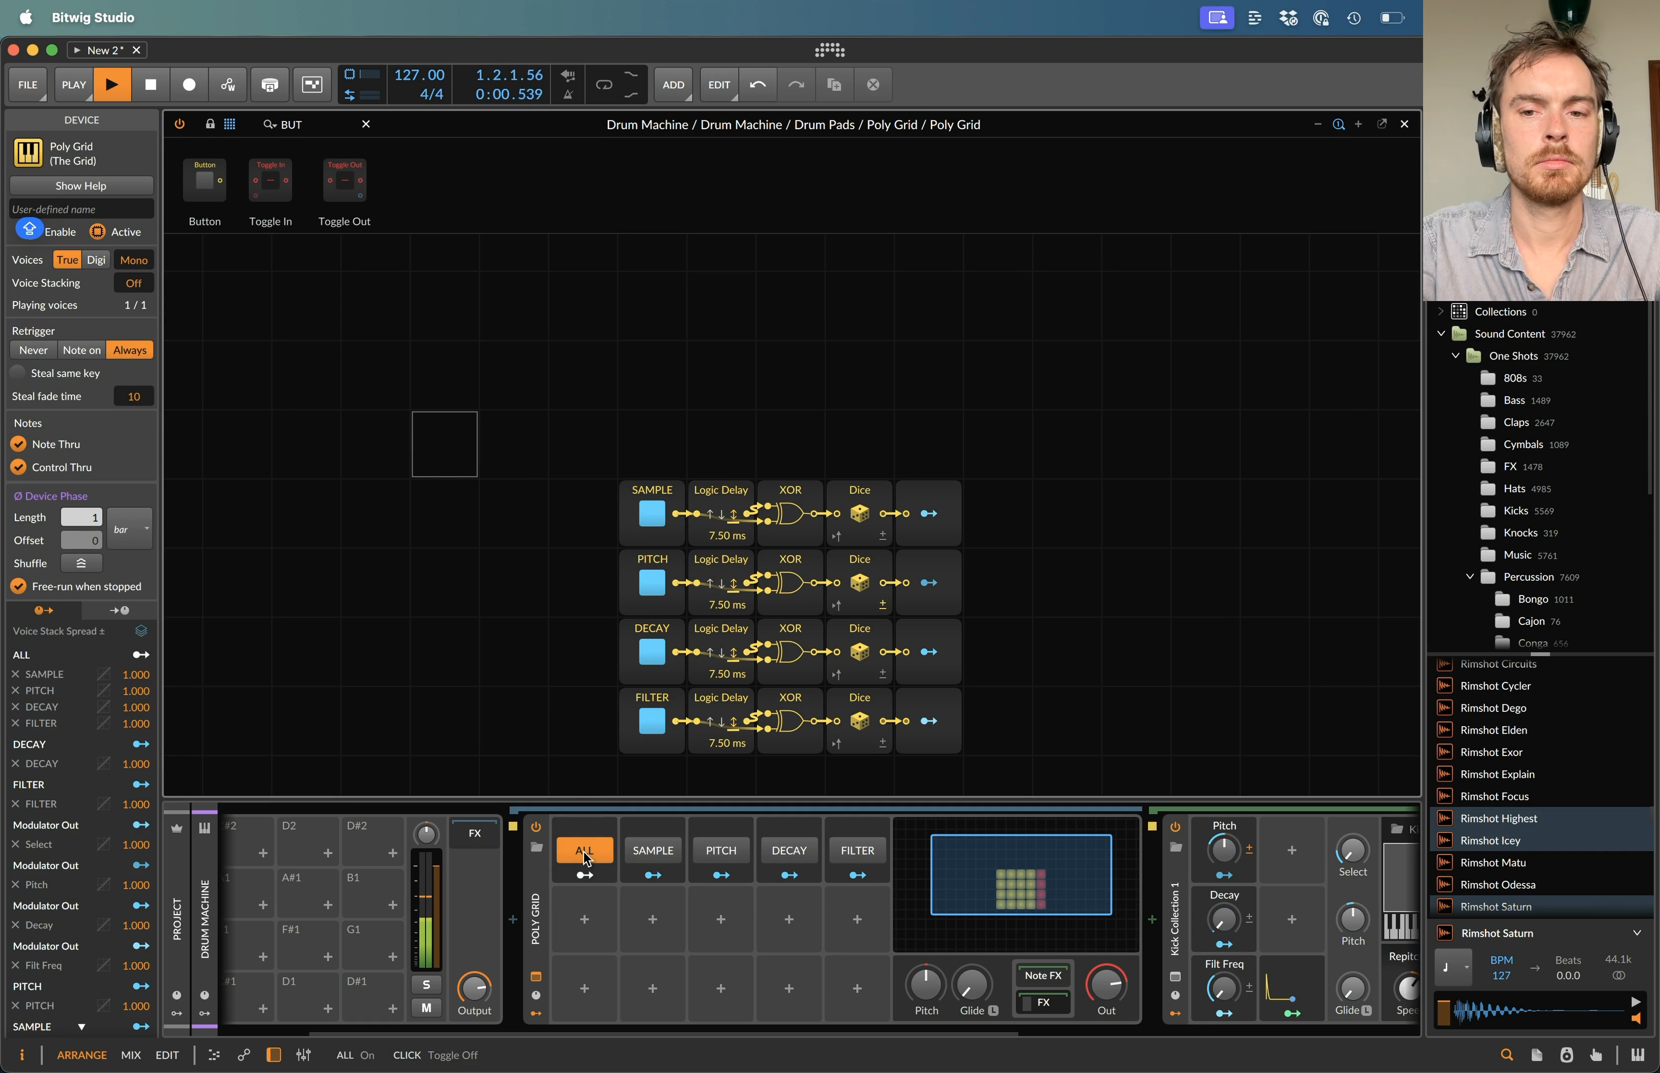
{"action": "left_click", "coordinate": [585, 851]}
{"action": "left_click", "coordinate": [585, 851]}
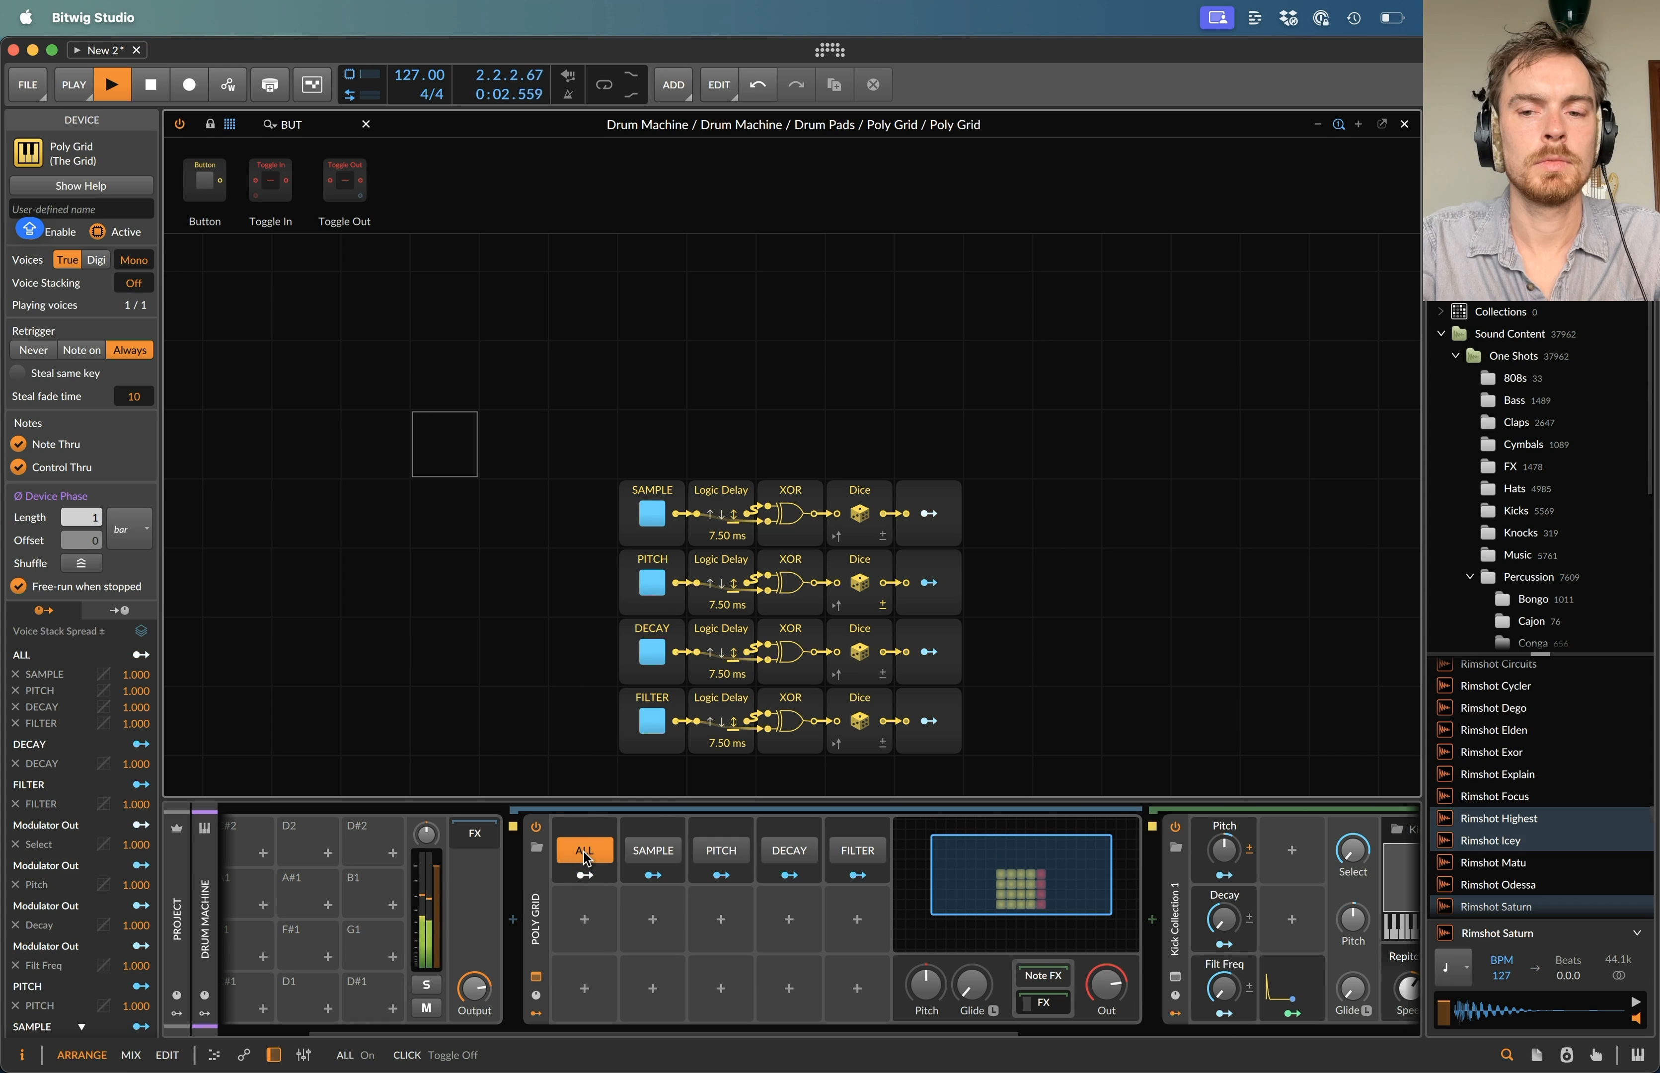
{"action": "scroll", "coordinate": [586, 858], "scroll_direction": "right", "scroll_amount": 5}
{"action": "scroll", "coordinate": [752, 851], "scroll_direction": "left", "scroll_amount": 5}
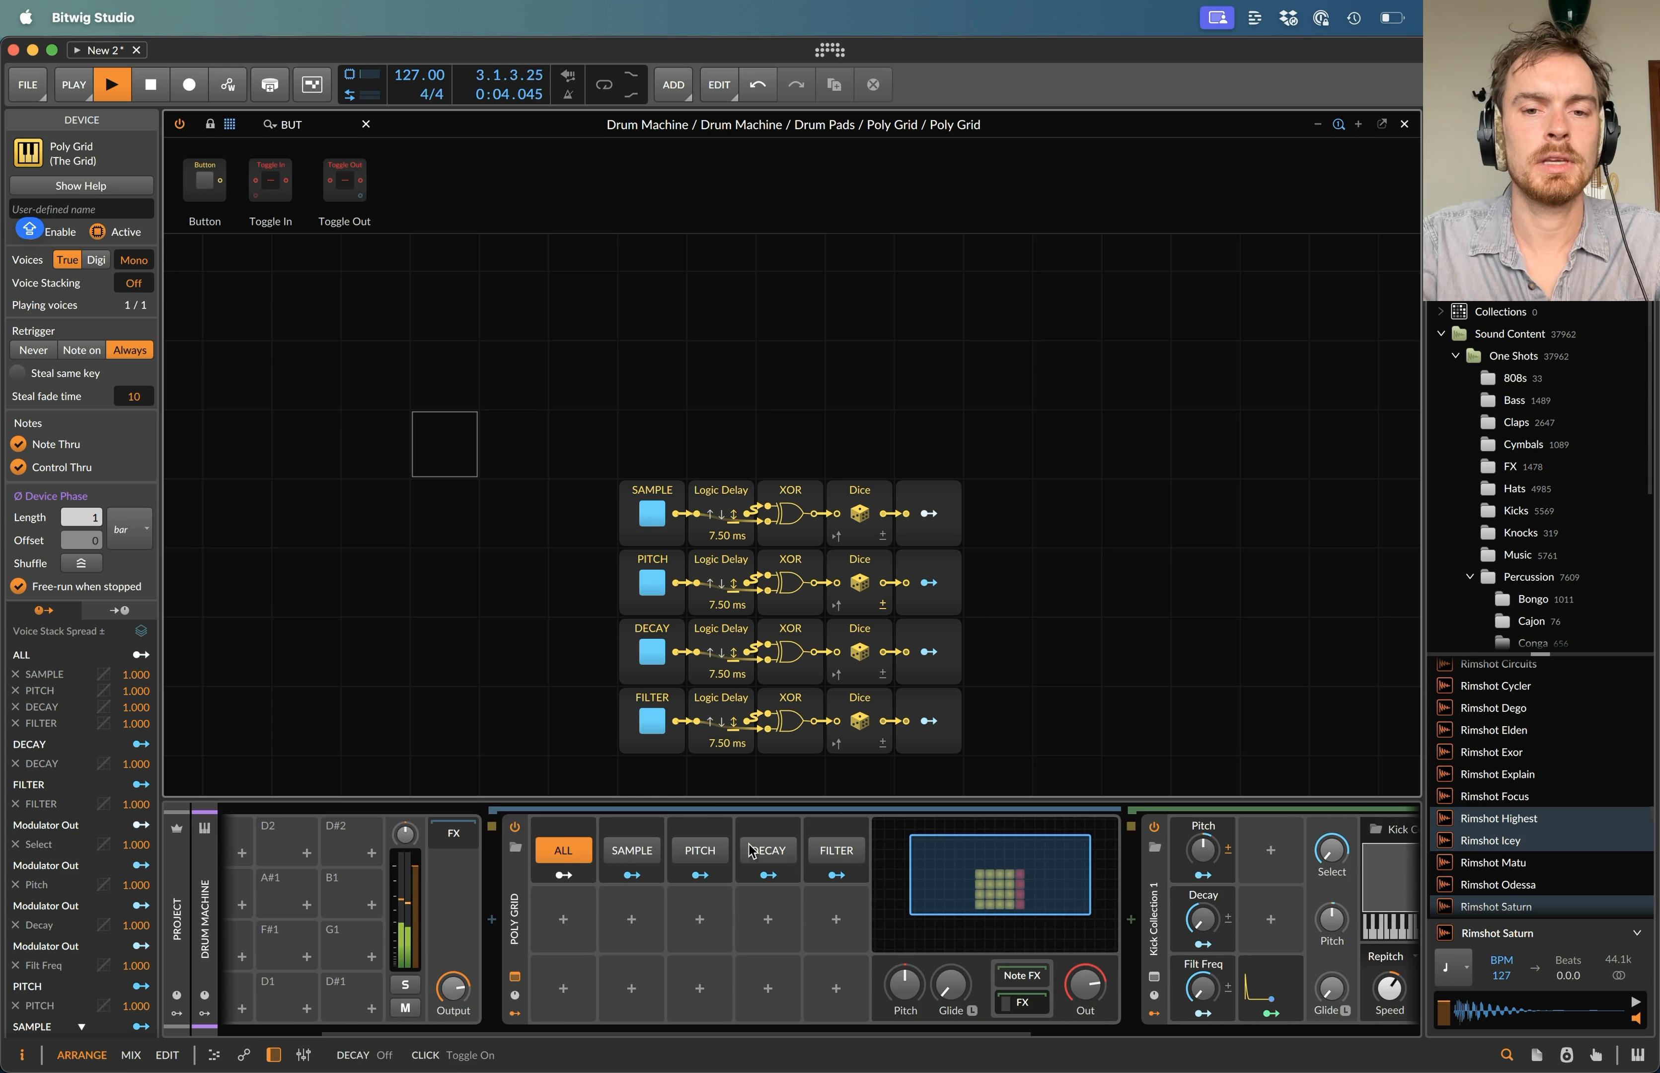
{"action": "left_click", "coordinate": [562, 851]}
{"action": "left_click", "coordinate": [562, 851]}
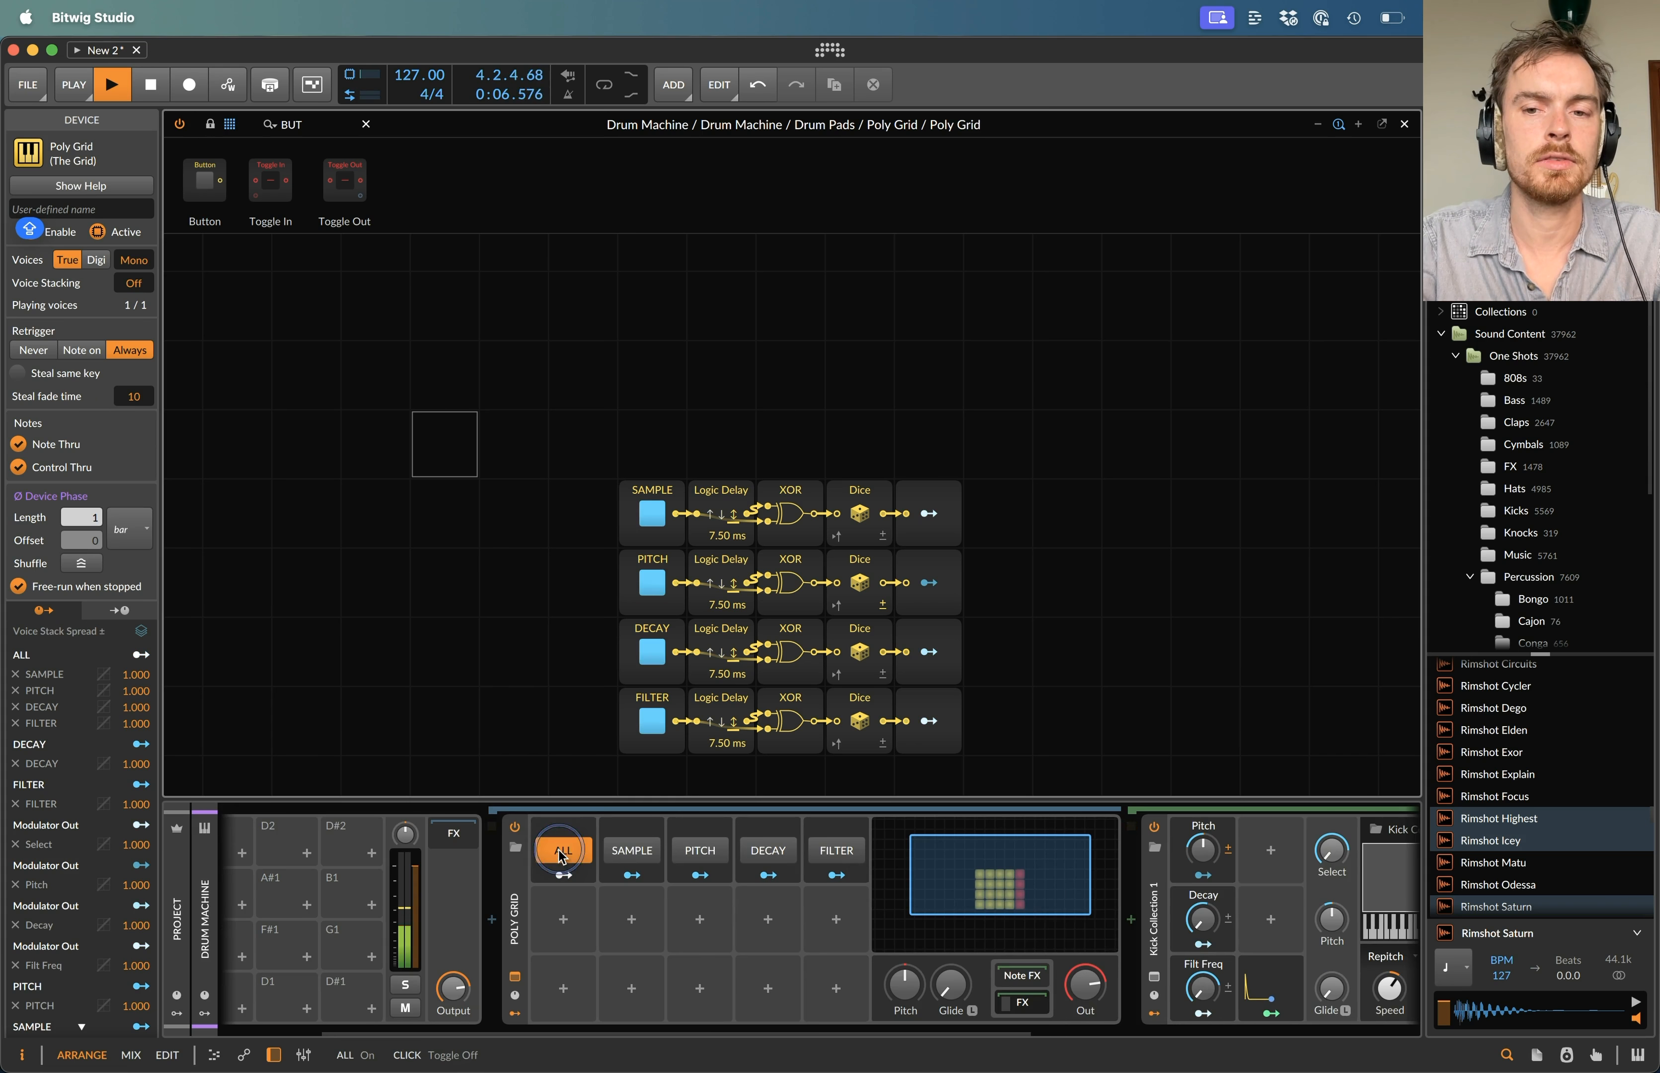
{"action": "left_click", "coordinate": [562, 850]}
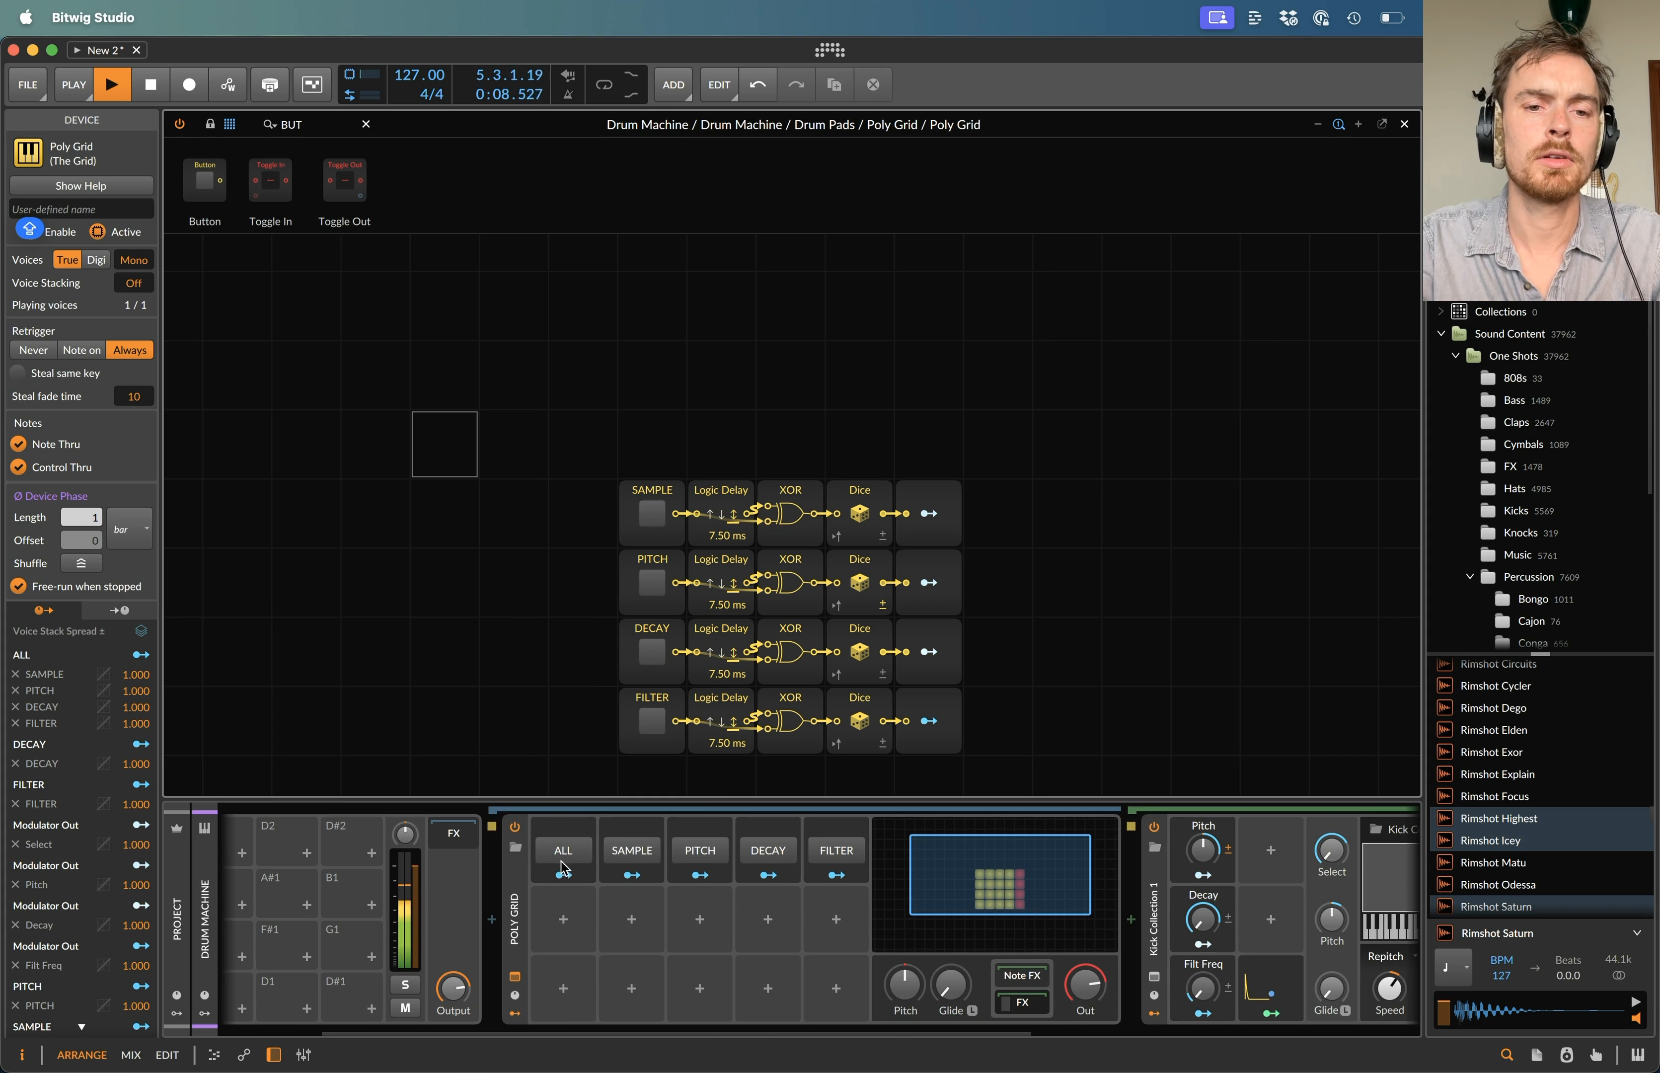
- Audition the individual PITCH, FILTER and DECAY toggles, trigger ALL again, and stop playback
{"action": "left_click", "coordinate": [701, 850]}
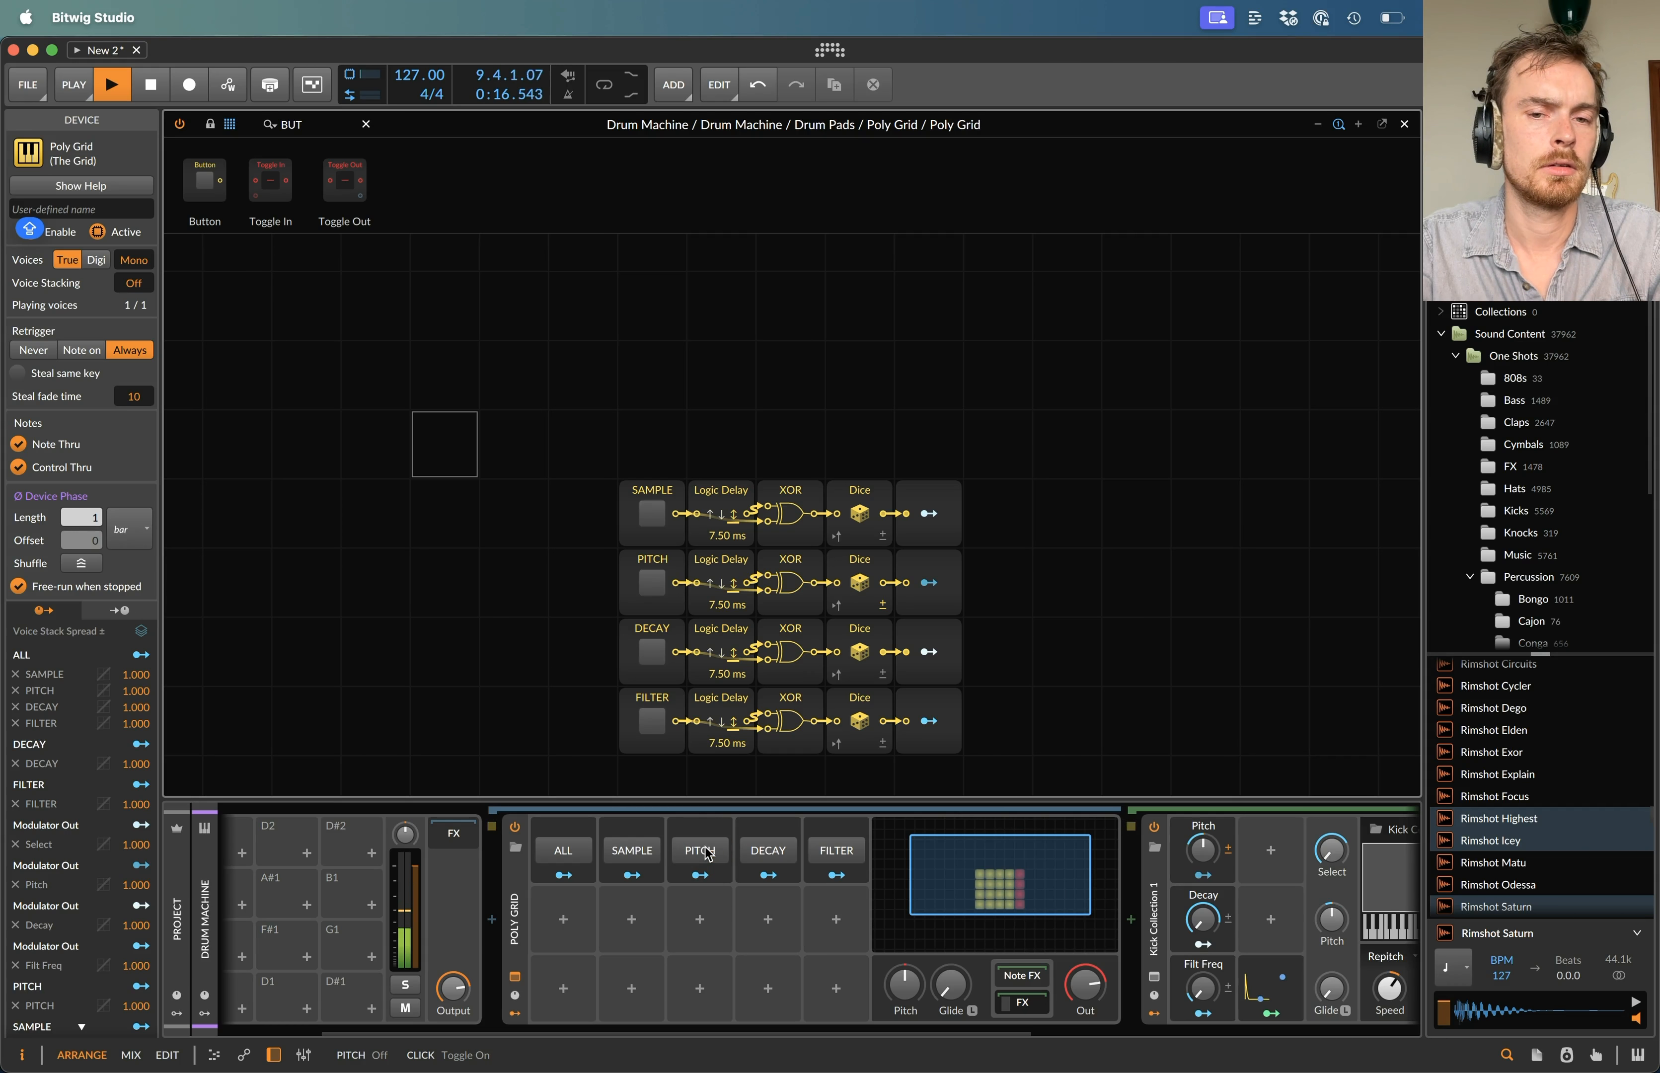
{"action": "left_click", "coordinate": [706, 851]}
{"action": "left_click", "coordinate": [837, 850]}
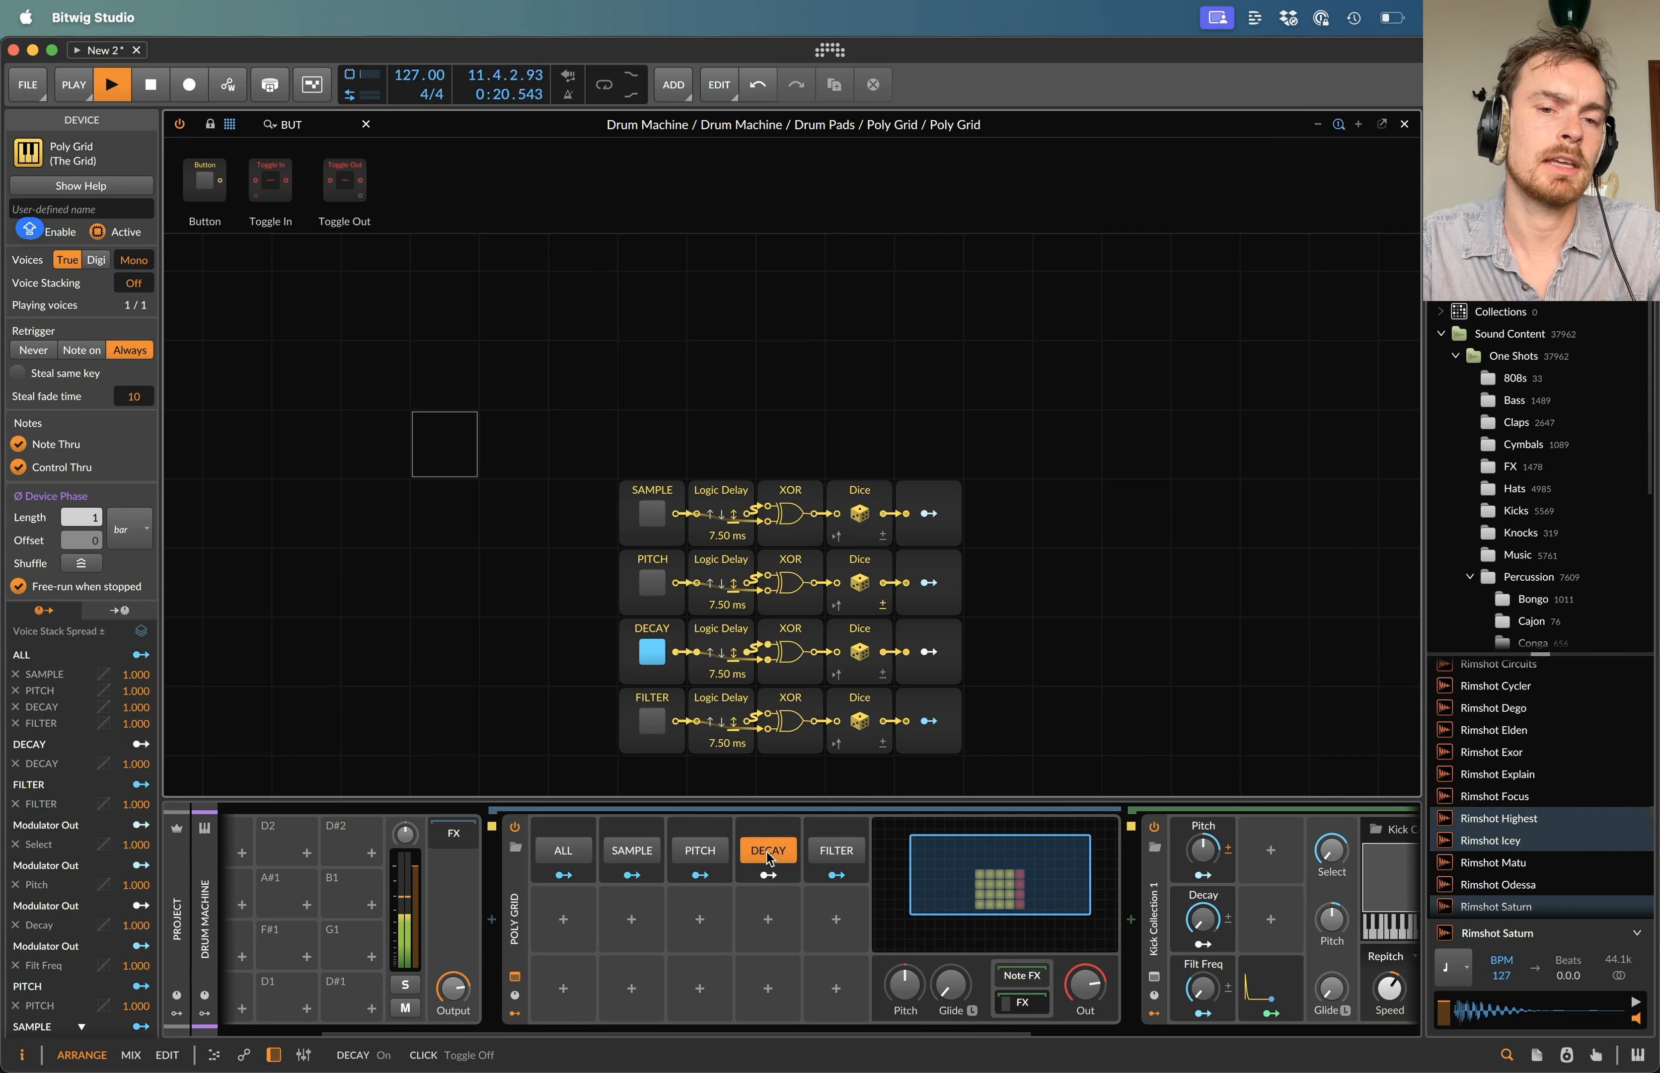
{"action": "left_click", "coordinate": [787, 854]}
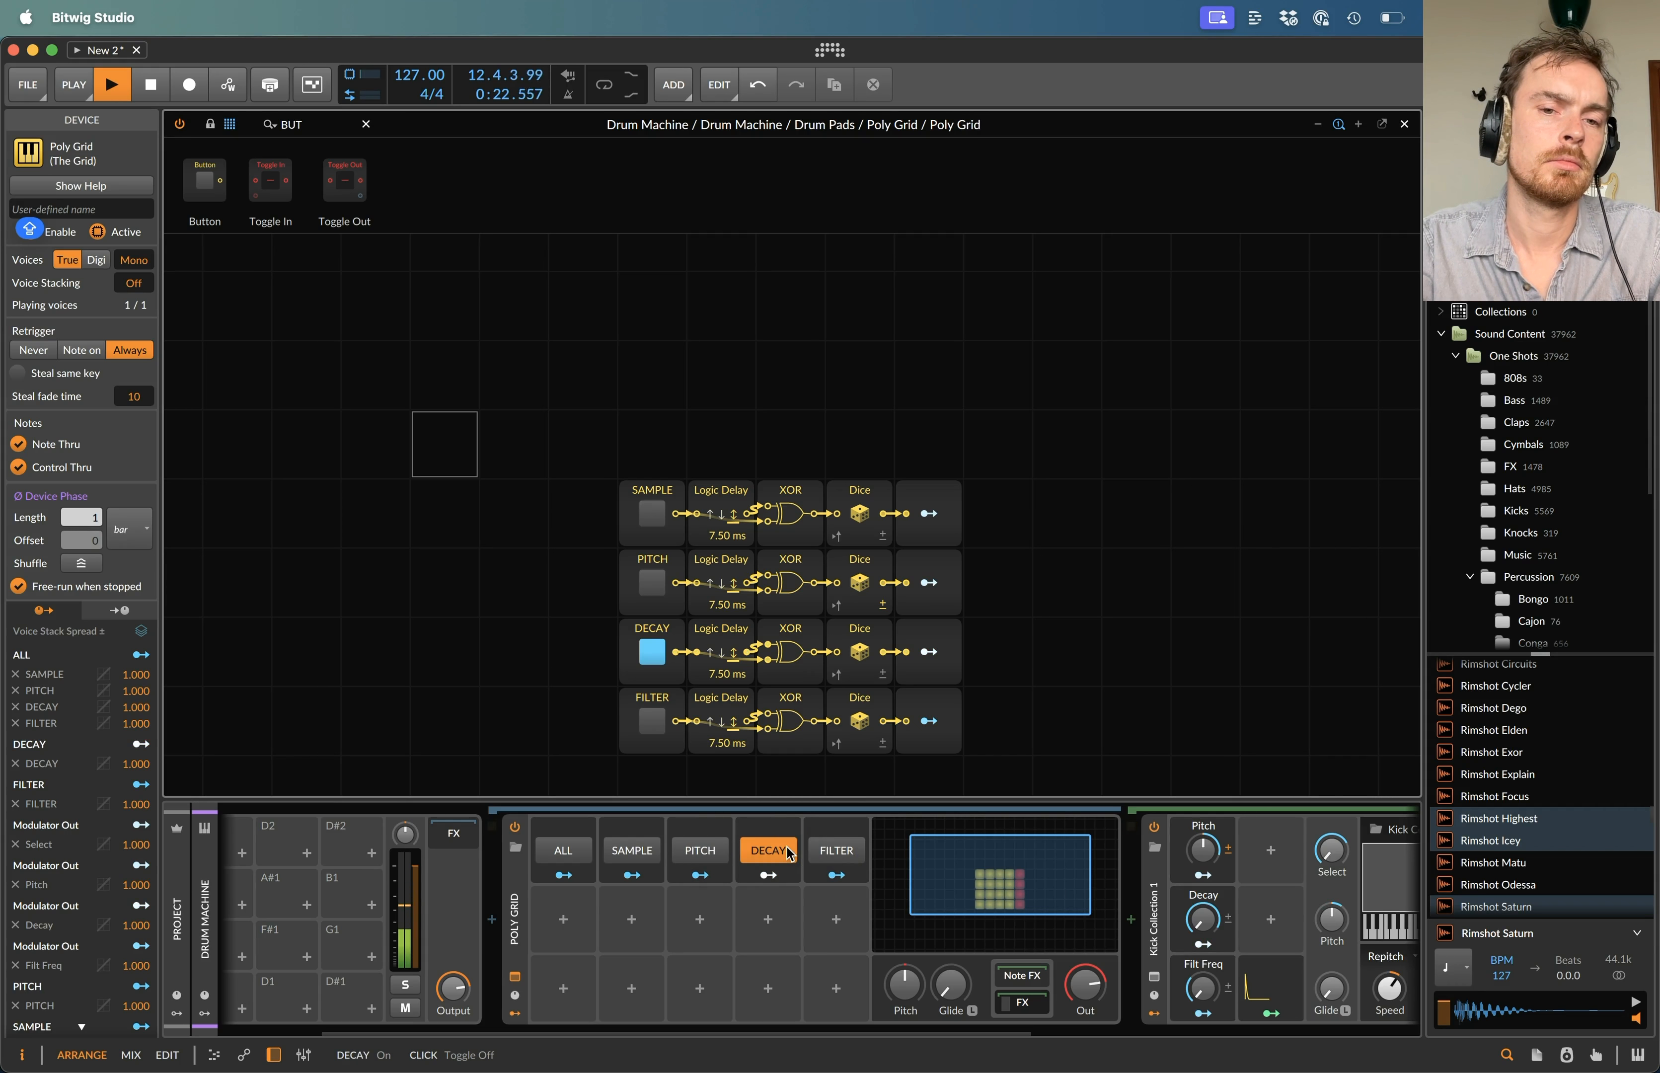
{"action": "left_click", "coordinate": [565, 857]}
{"action": "left_click", "coordinate": [563, 858]}
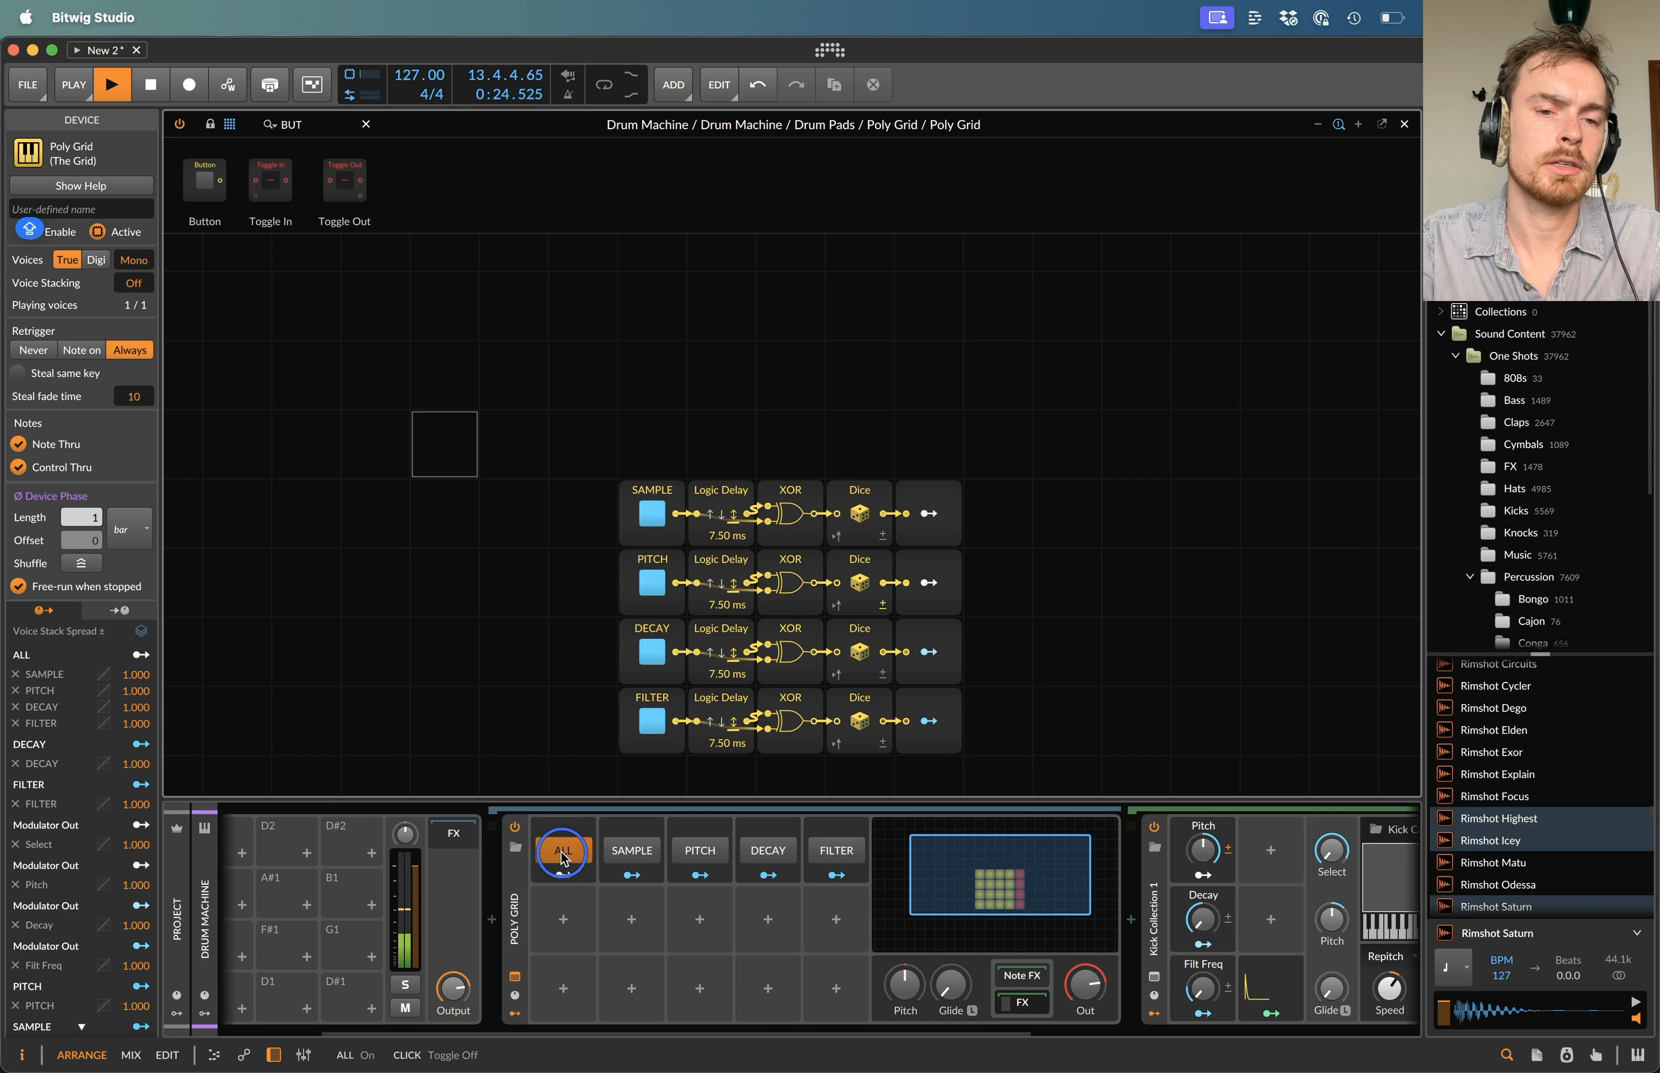
{"action": "left_click", "coordinate": [563, 857]}
{"action": "key", "text": "space"}
- Try adding a Button modulator to the Drum Machine device and delete it again
{"action": "scroll", "coordinate": [564, 862], "scroll_direction": "left", "scroll_amount": 3}
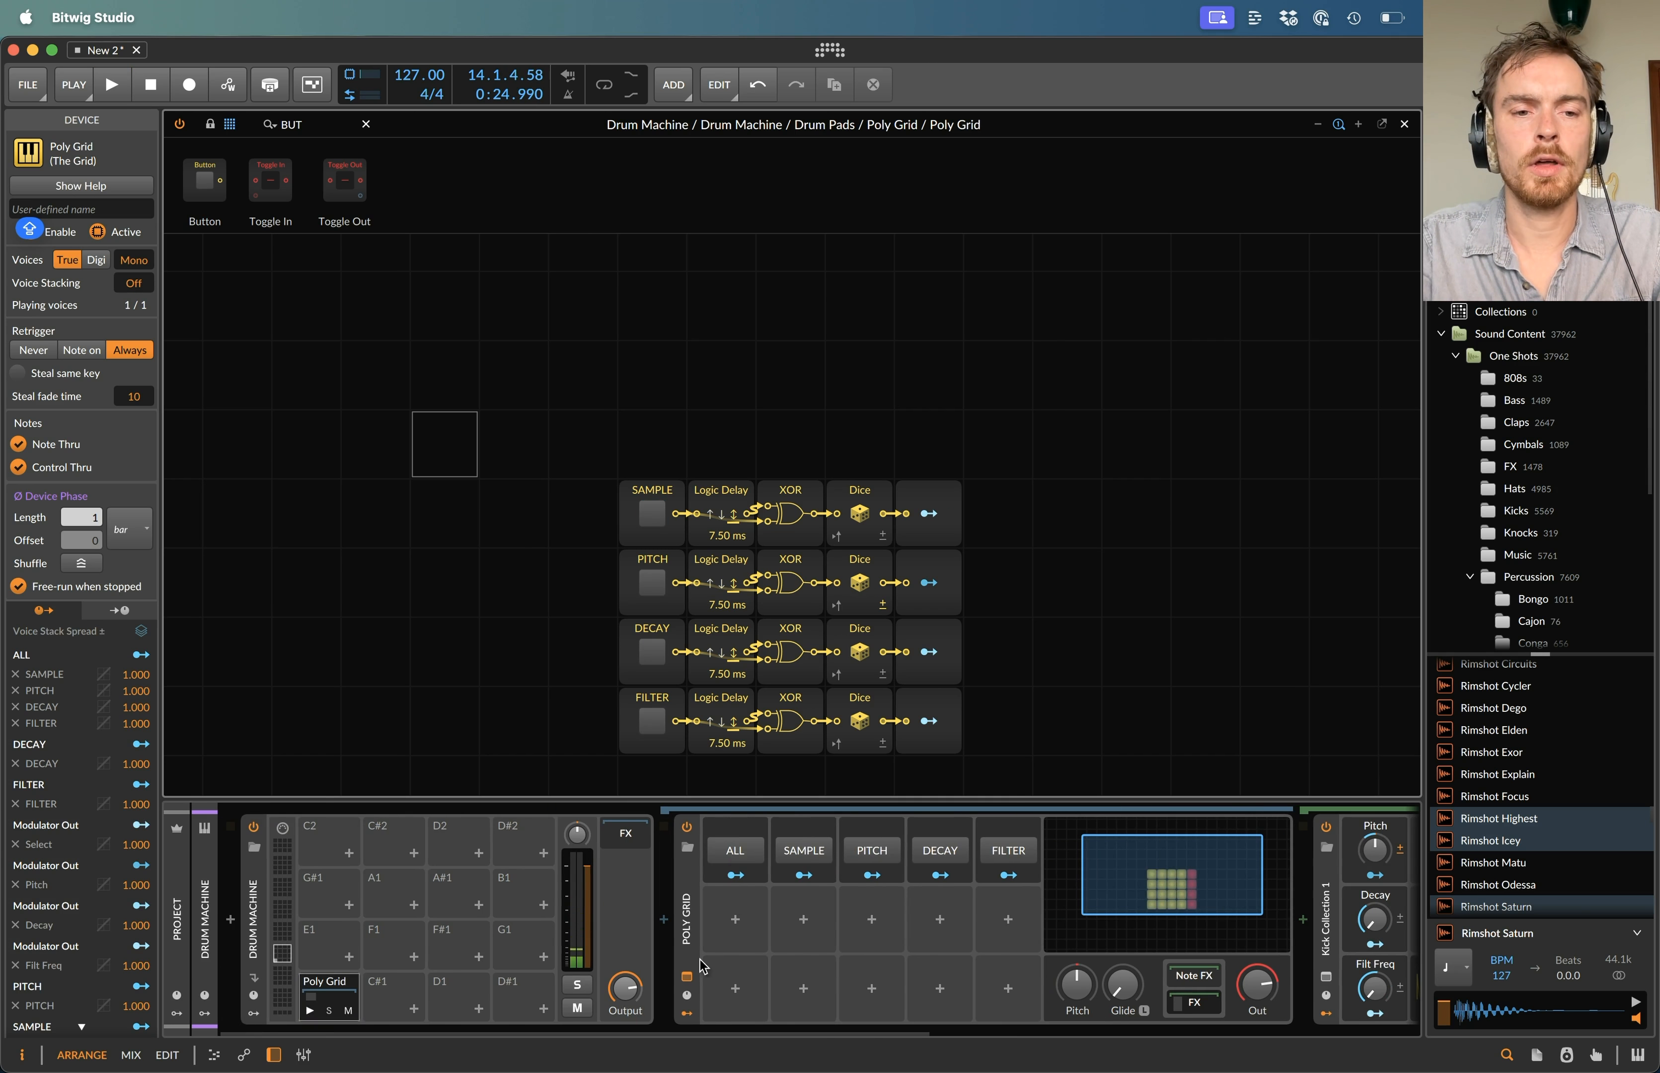
{"action": "left_click", "coordinate": [253, 1020]}
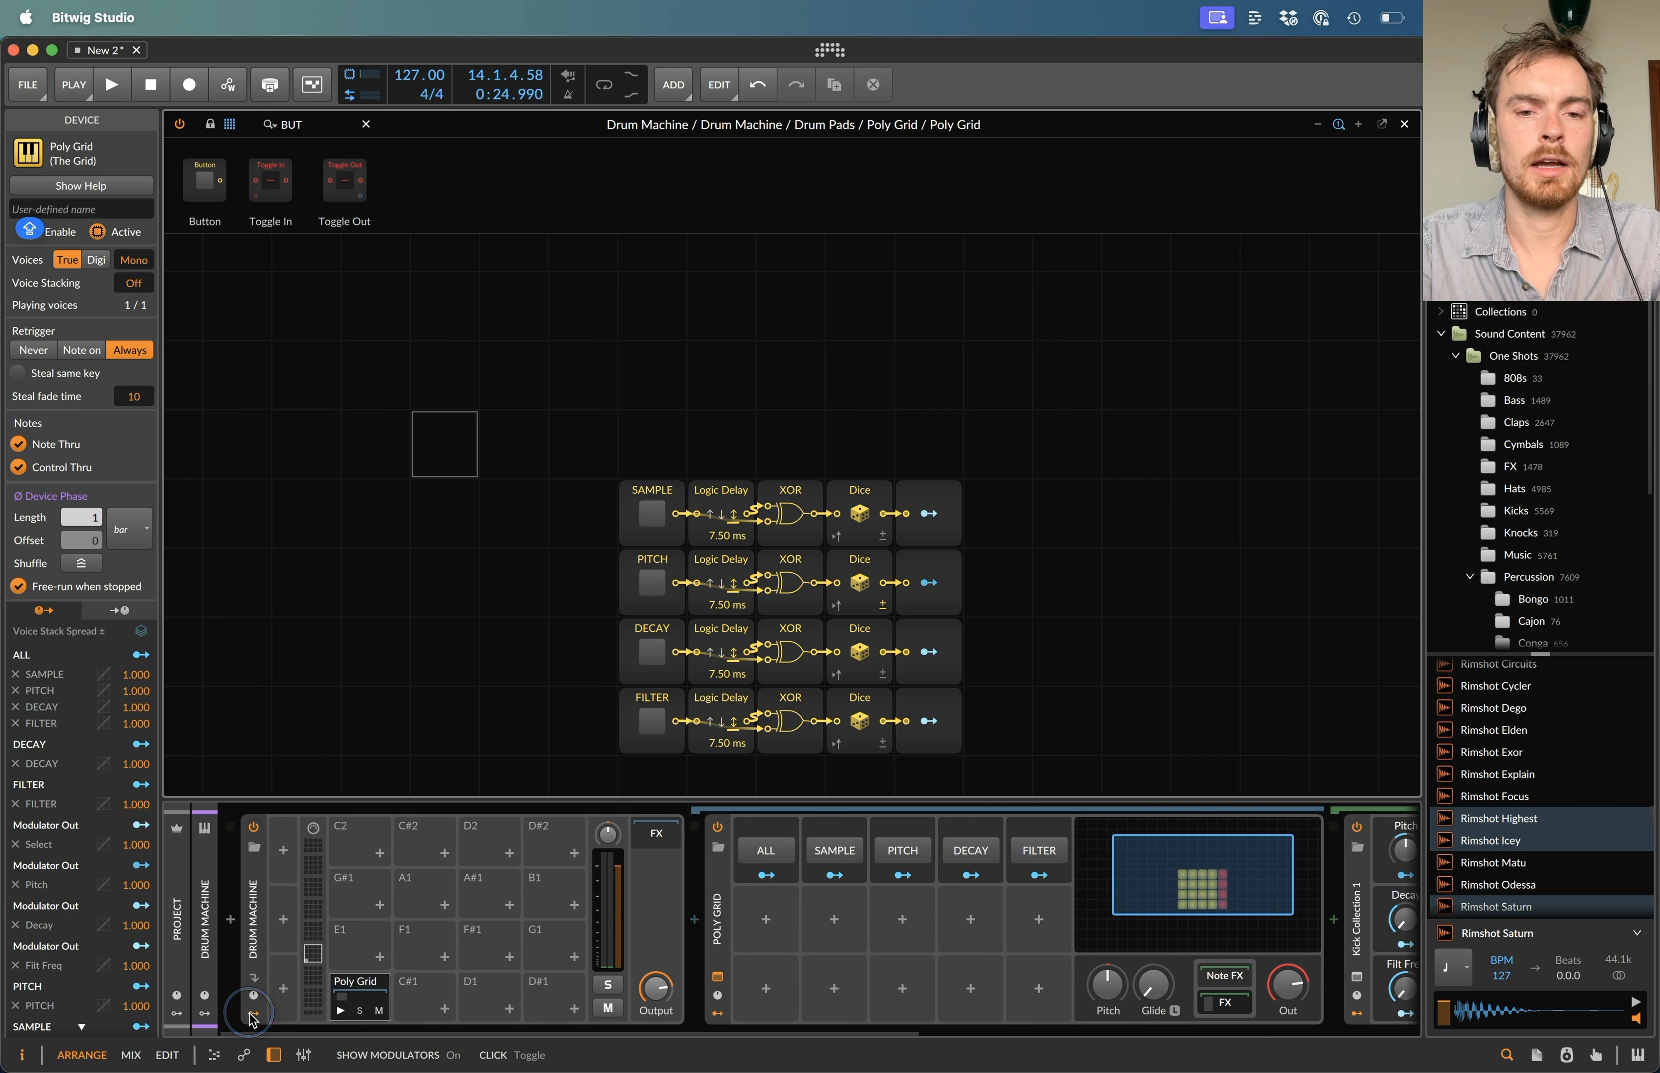
{"action": "left_click", "coordinate": [253, 1014]}
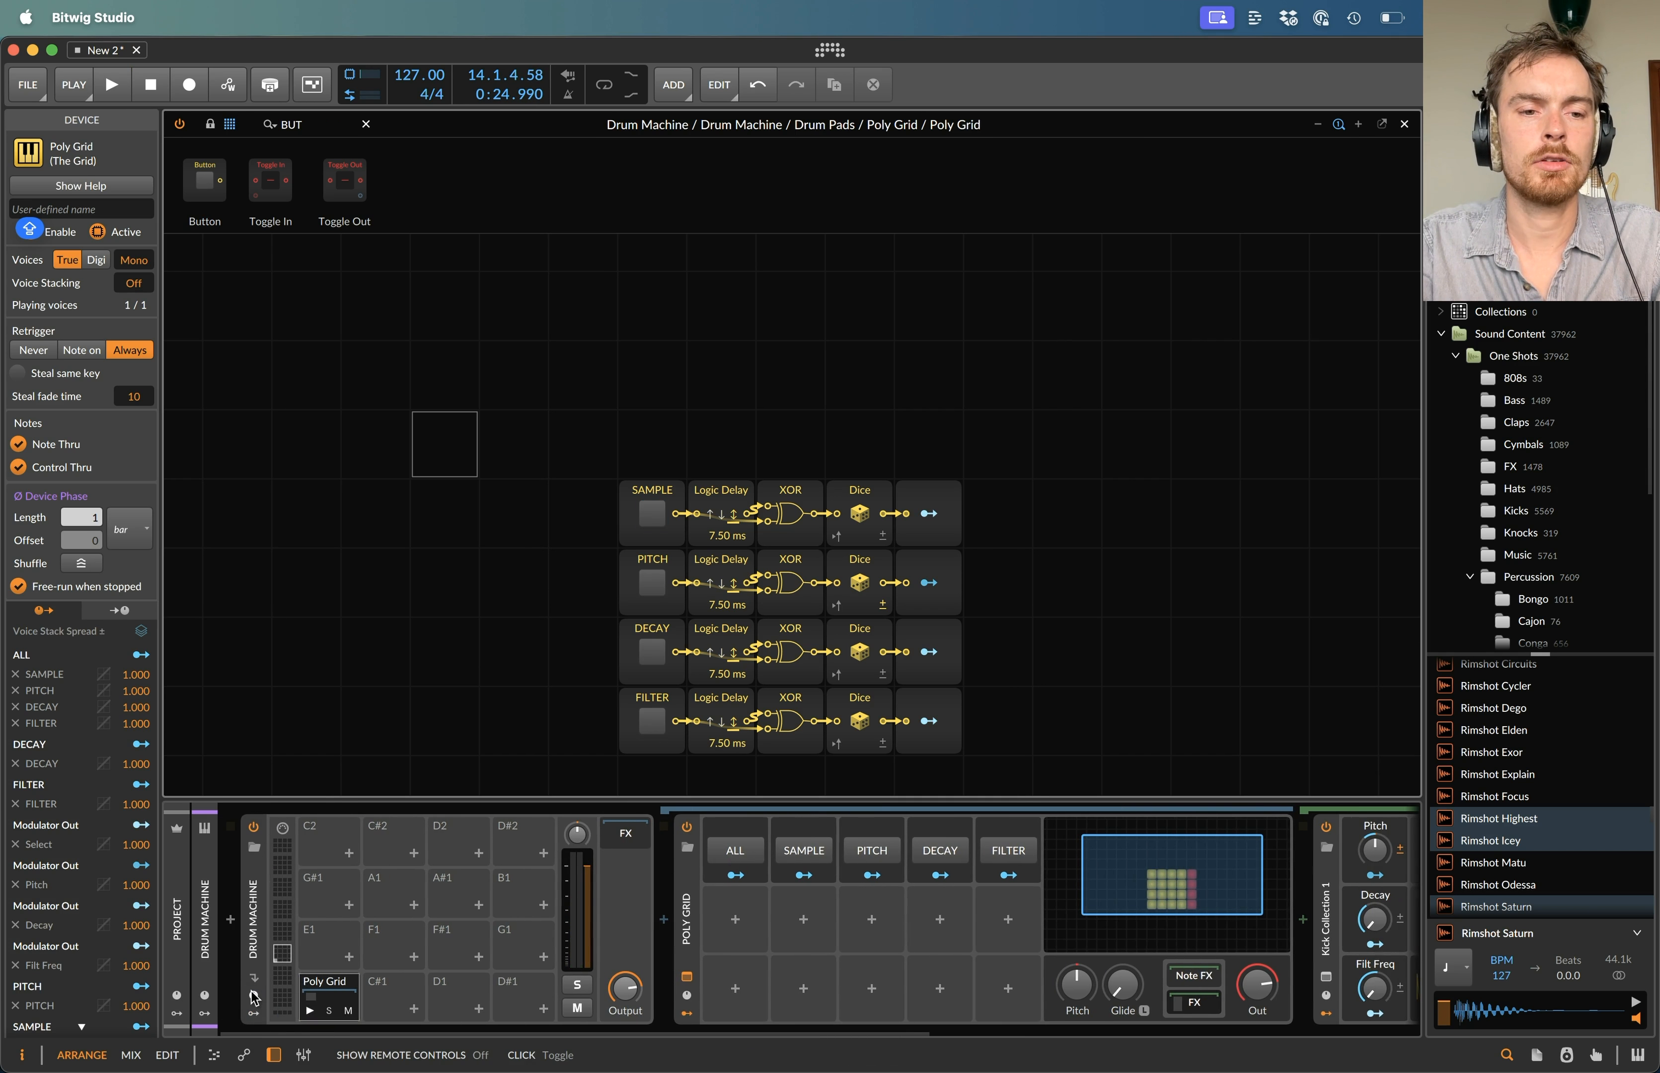
{"action": "left_click", "coordinate": [254, 996]}
{"action": "left_click", "coordinate": [254, 1012]}
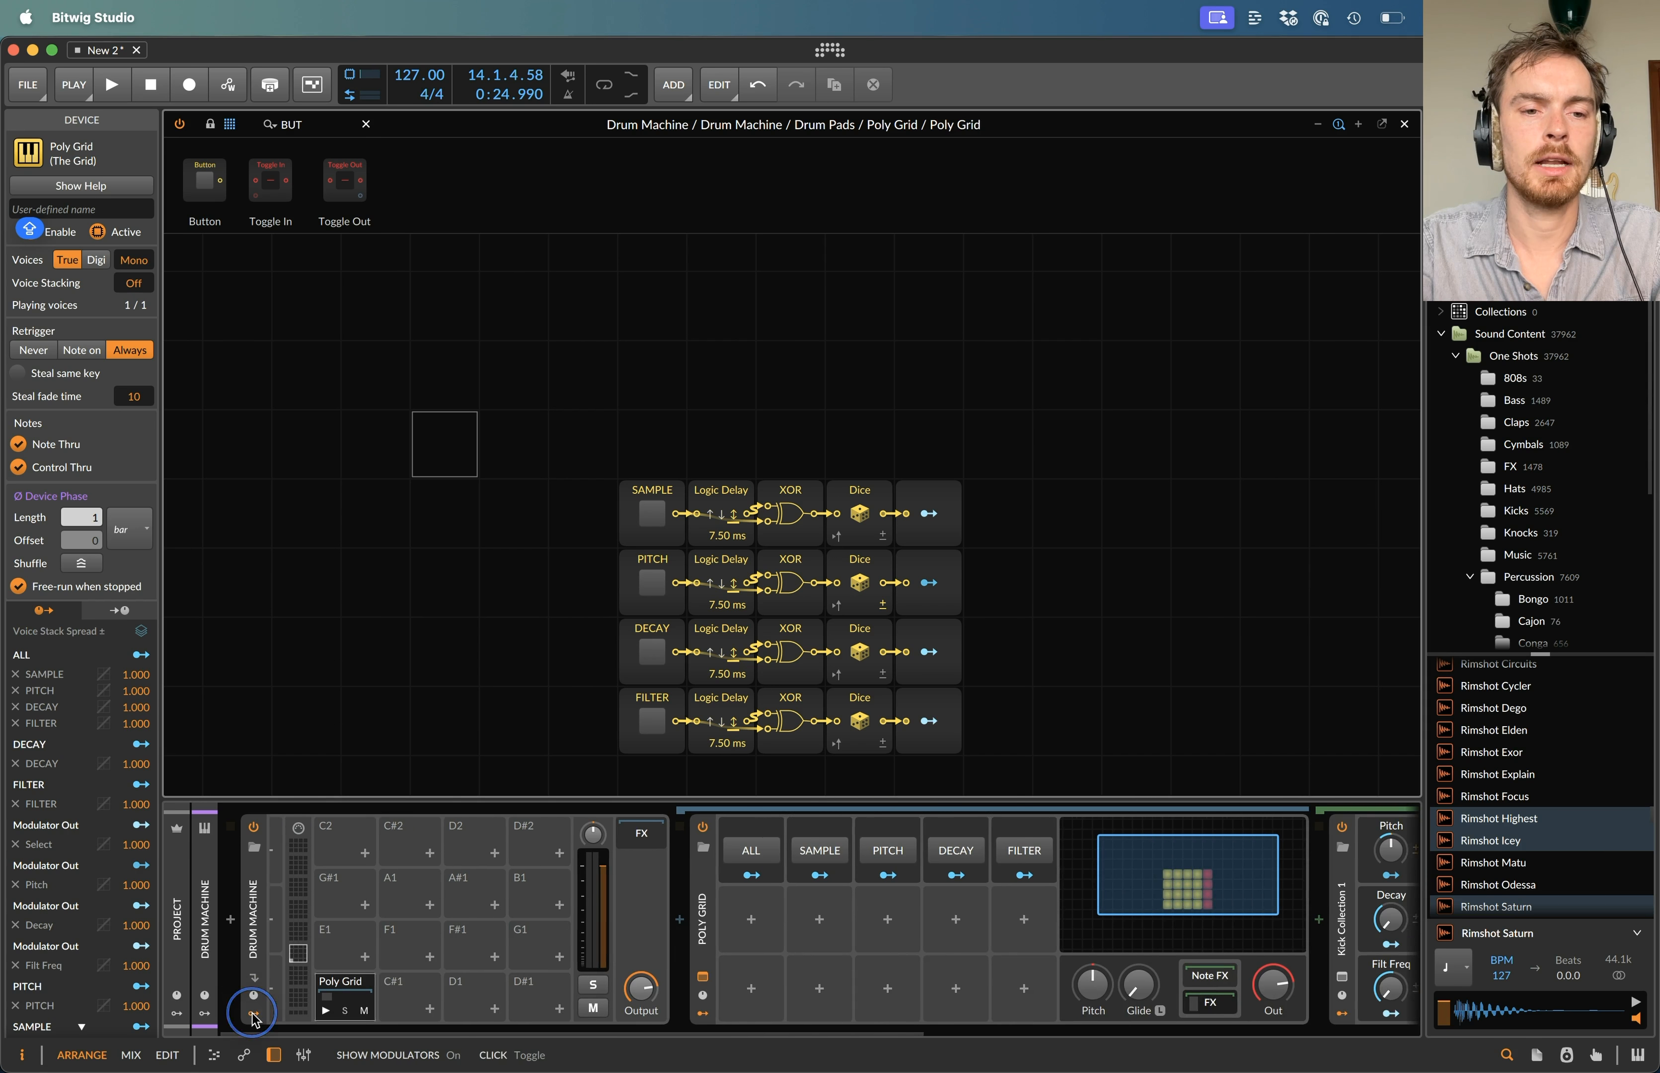
{"action": "left_click", "coordinate": [283, 852]}
{"action": "type", "text": "but"}
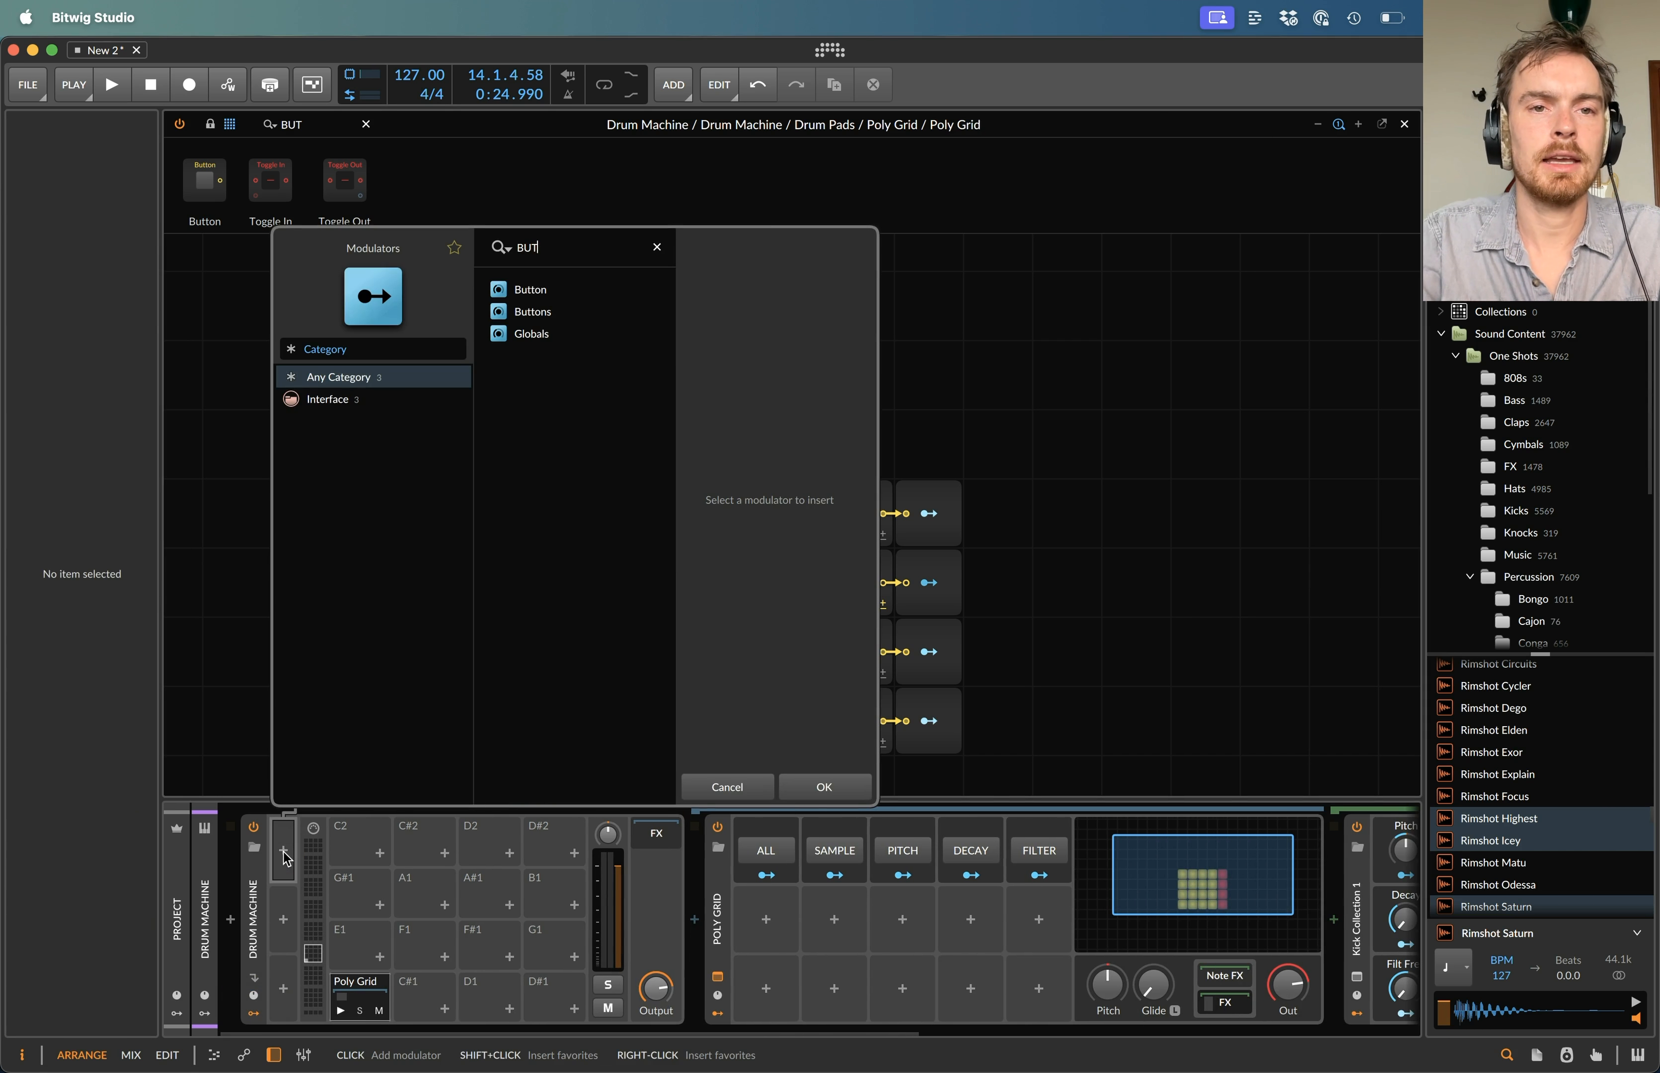
{"action": "key", "text": "Return"}
{"action": "left_click", "coordinate": [302, 878]}
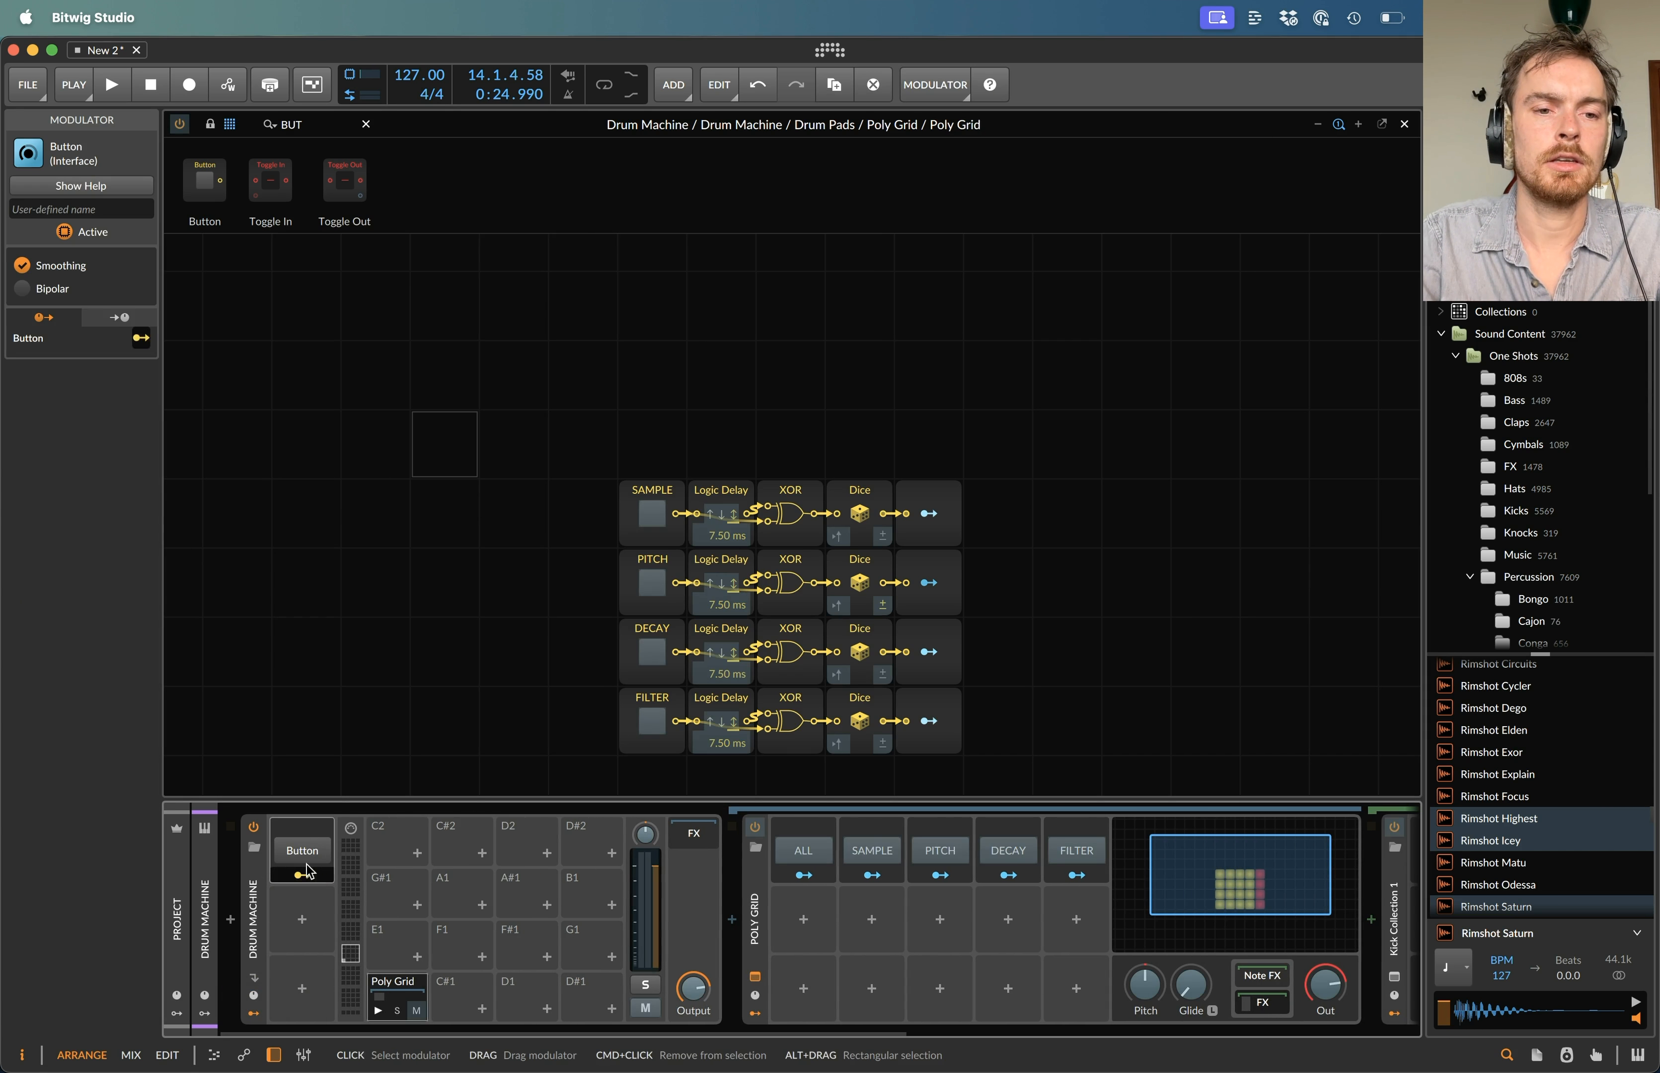
{"action": "left_click", "coordinate": [302, 878]}
{"action": "left_click", "coordinate": [299, 824]}
{"action": "key", "text": "Delete"}
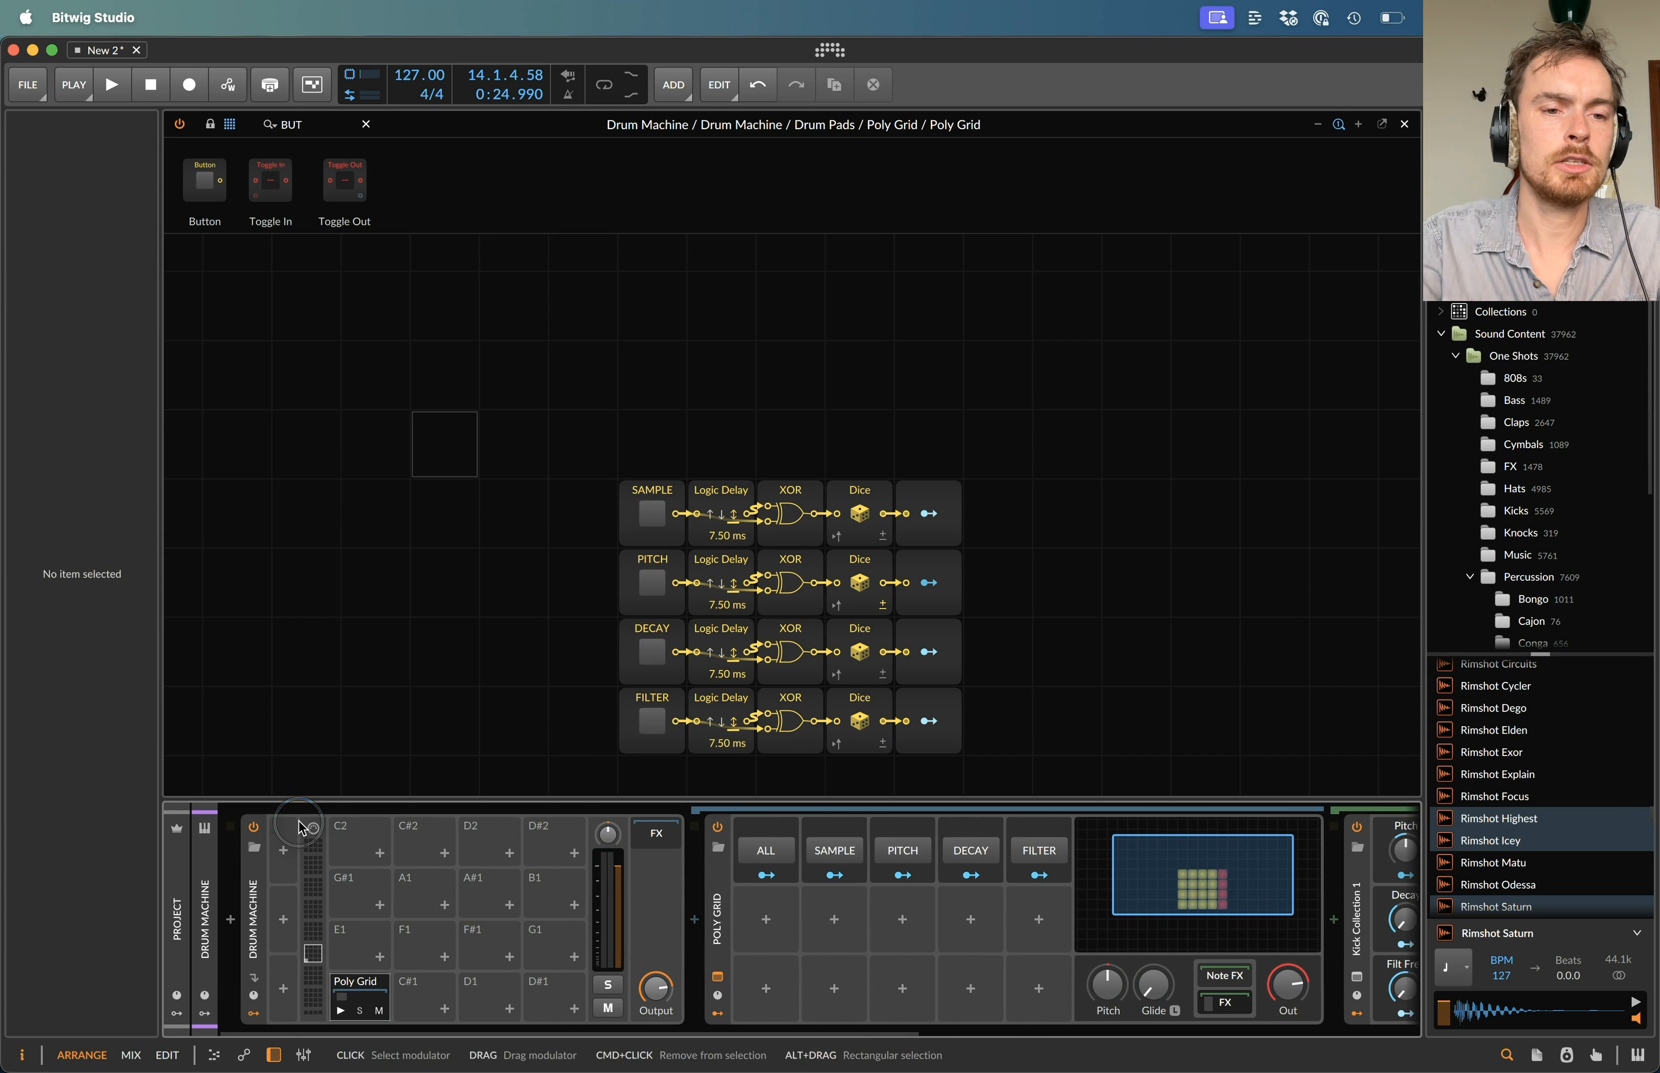
- Map the first remote control of the Drum Machine to the Poly Grid's ALL modulator
{"action": "left_click", "coordinate": [255, 995]}
{"action": "left_click", "coordinate": [322, 851]}
{"action": "left_click", "coordinate": [323, 891]}
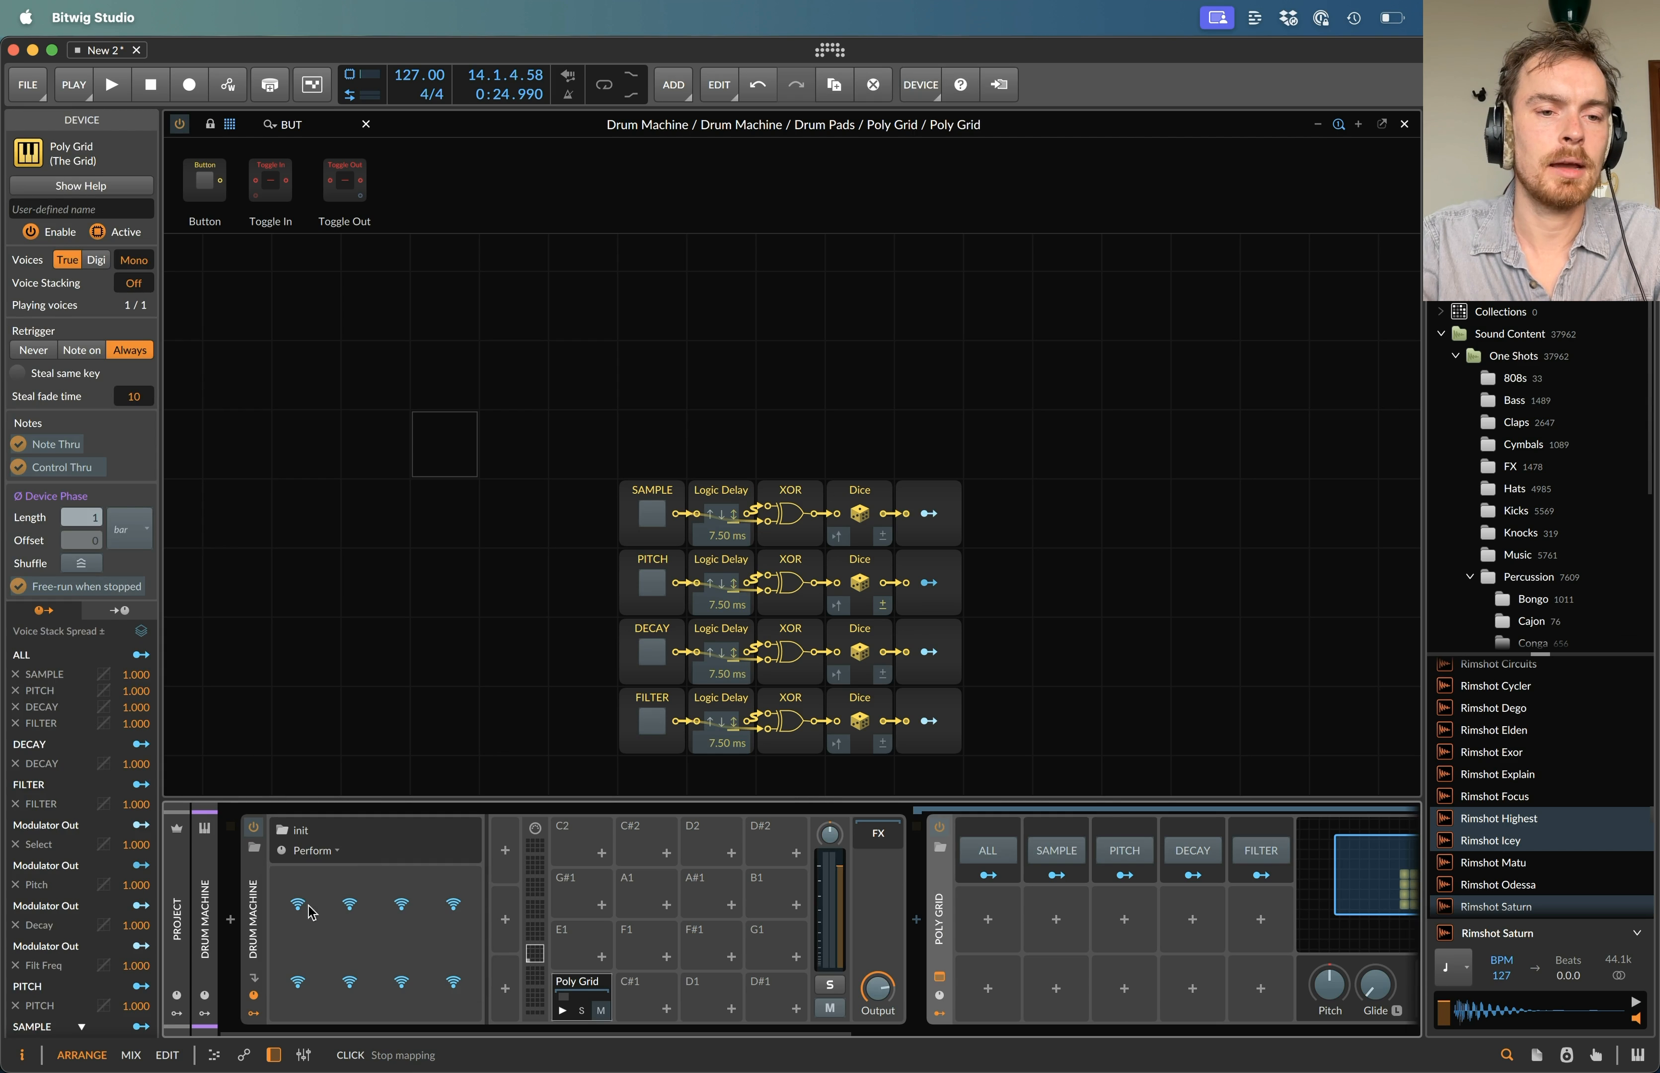
{"action": "left_click", "coordinate": [998, 858]}
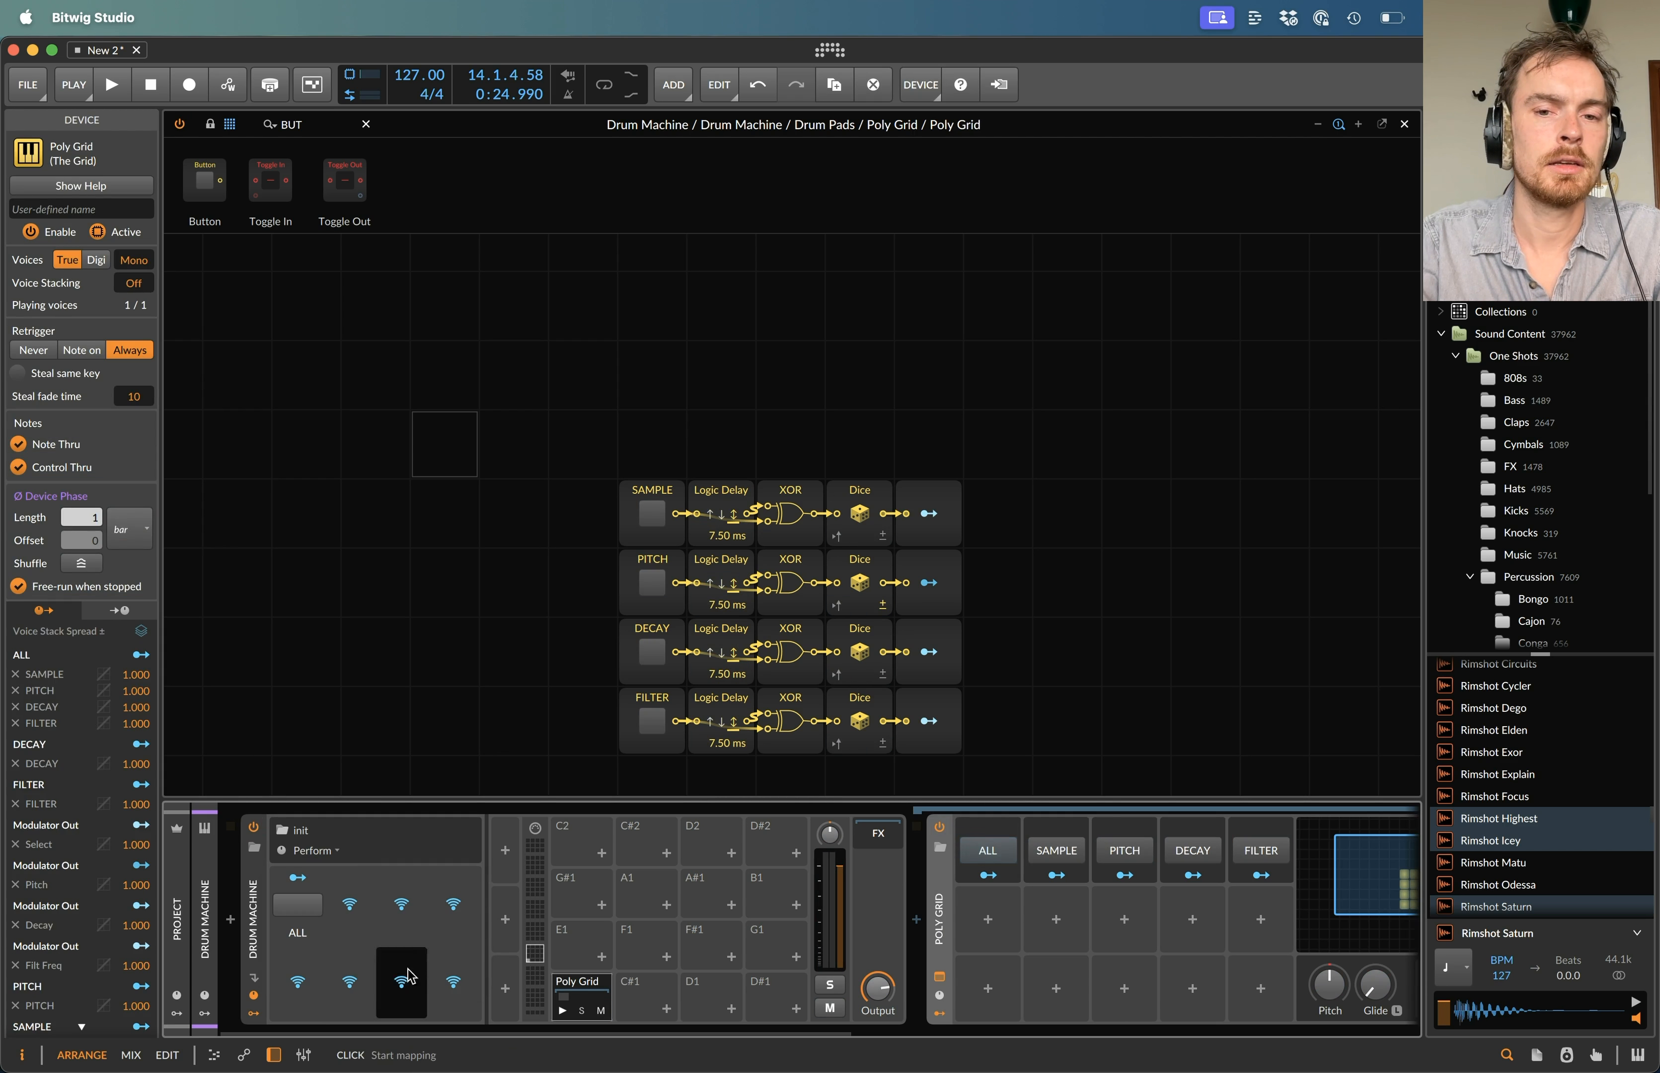
- Toggle the Drum Machine's ALL remote control during a short playback to test the mapping
{"action": "left_click", "coordinate": [296, 908]}
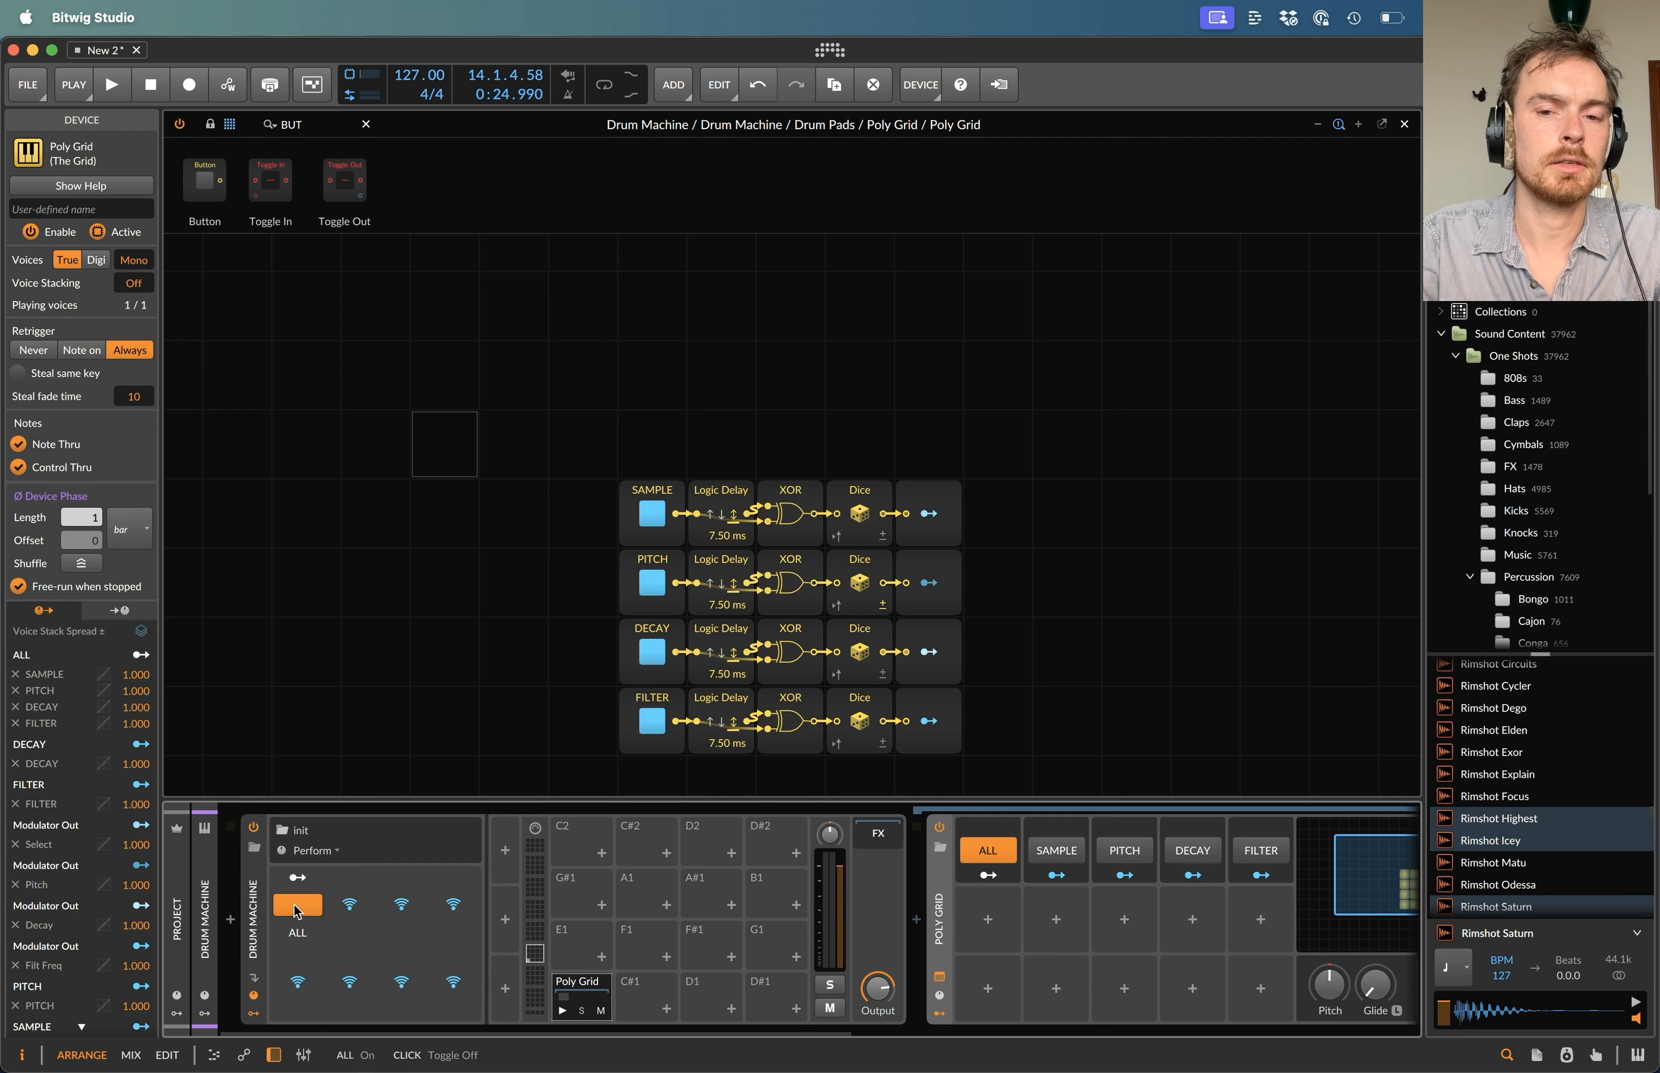
{"action": "left_click", "coordinate": [299, 908]}
{"action": "key", "text": "space"}
{"action": "left_click", "coordinate": [307, 910]}
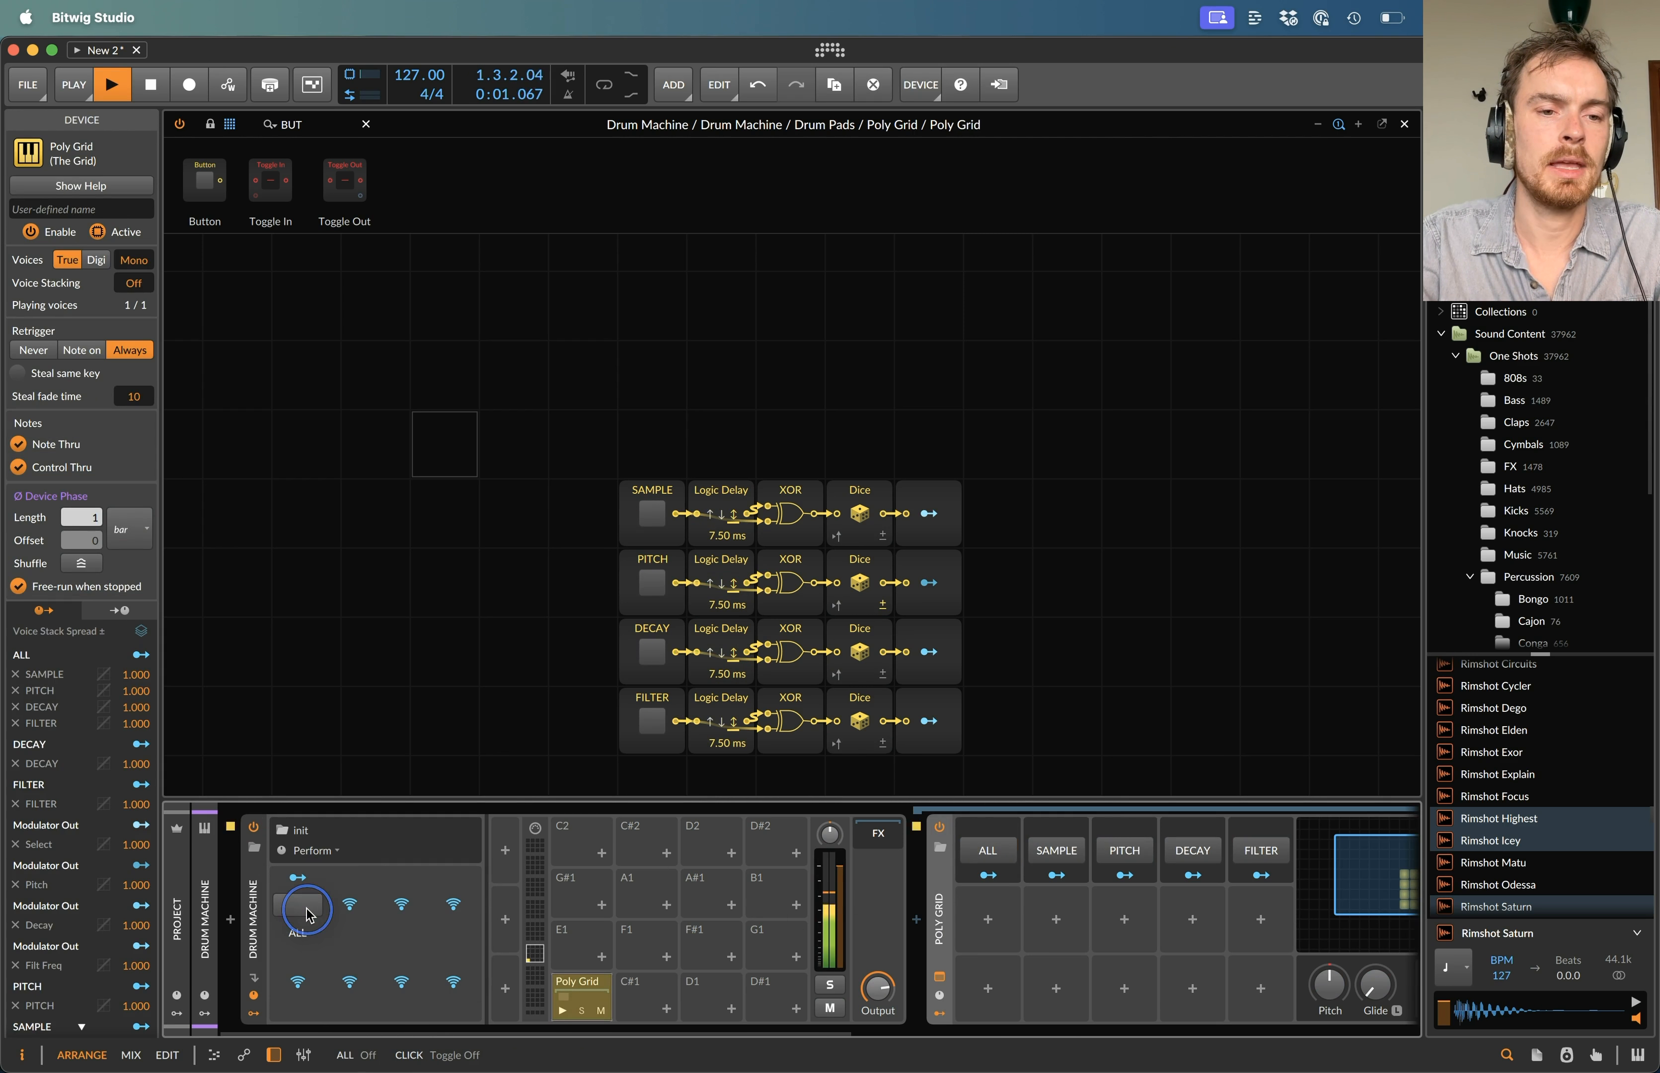
{"action": "key", "text": "space"}
- Copy the Poly Grid drum pad to C#1, test the ALL remote control with it, and delete the copy
{"action": "left_click_drag", "start_coordinate": [580, 994], "coordinate": [663, 987]}
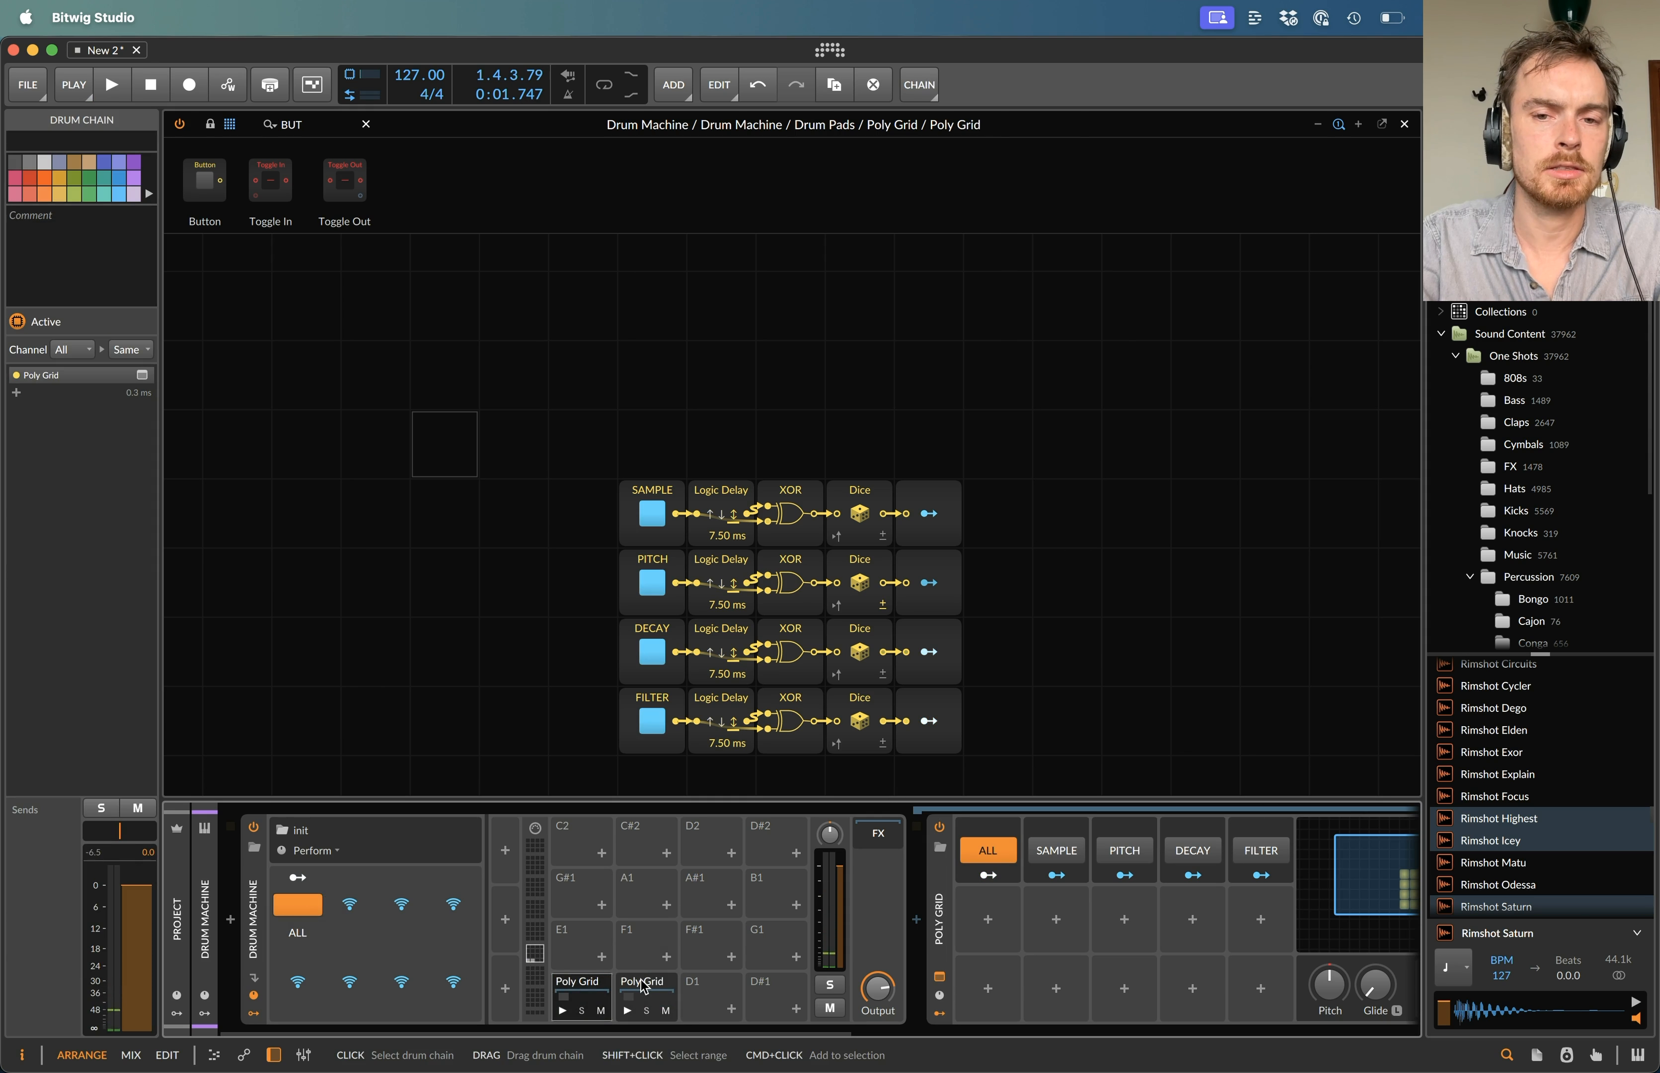
{"action": "left_click", "coordinate": [311, 908]}
{"action": "left_click", "coordinate": [311, 908]}
{"action": "left_click", "coordinate": [310, 909]}
{"action": "left_click", "coordinate": [311, 908]}
{"action": "key", "text": "Delete"}
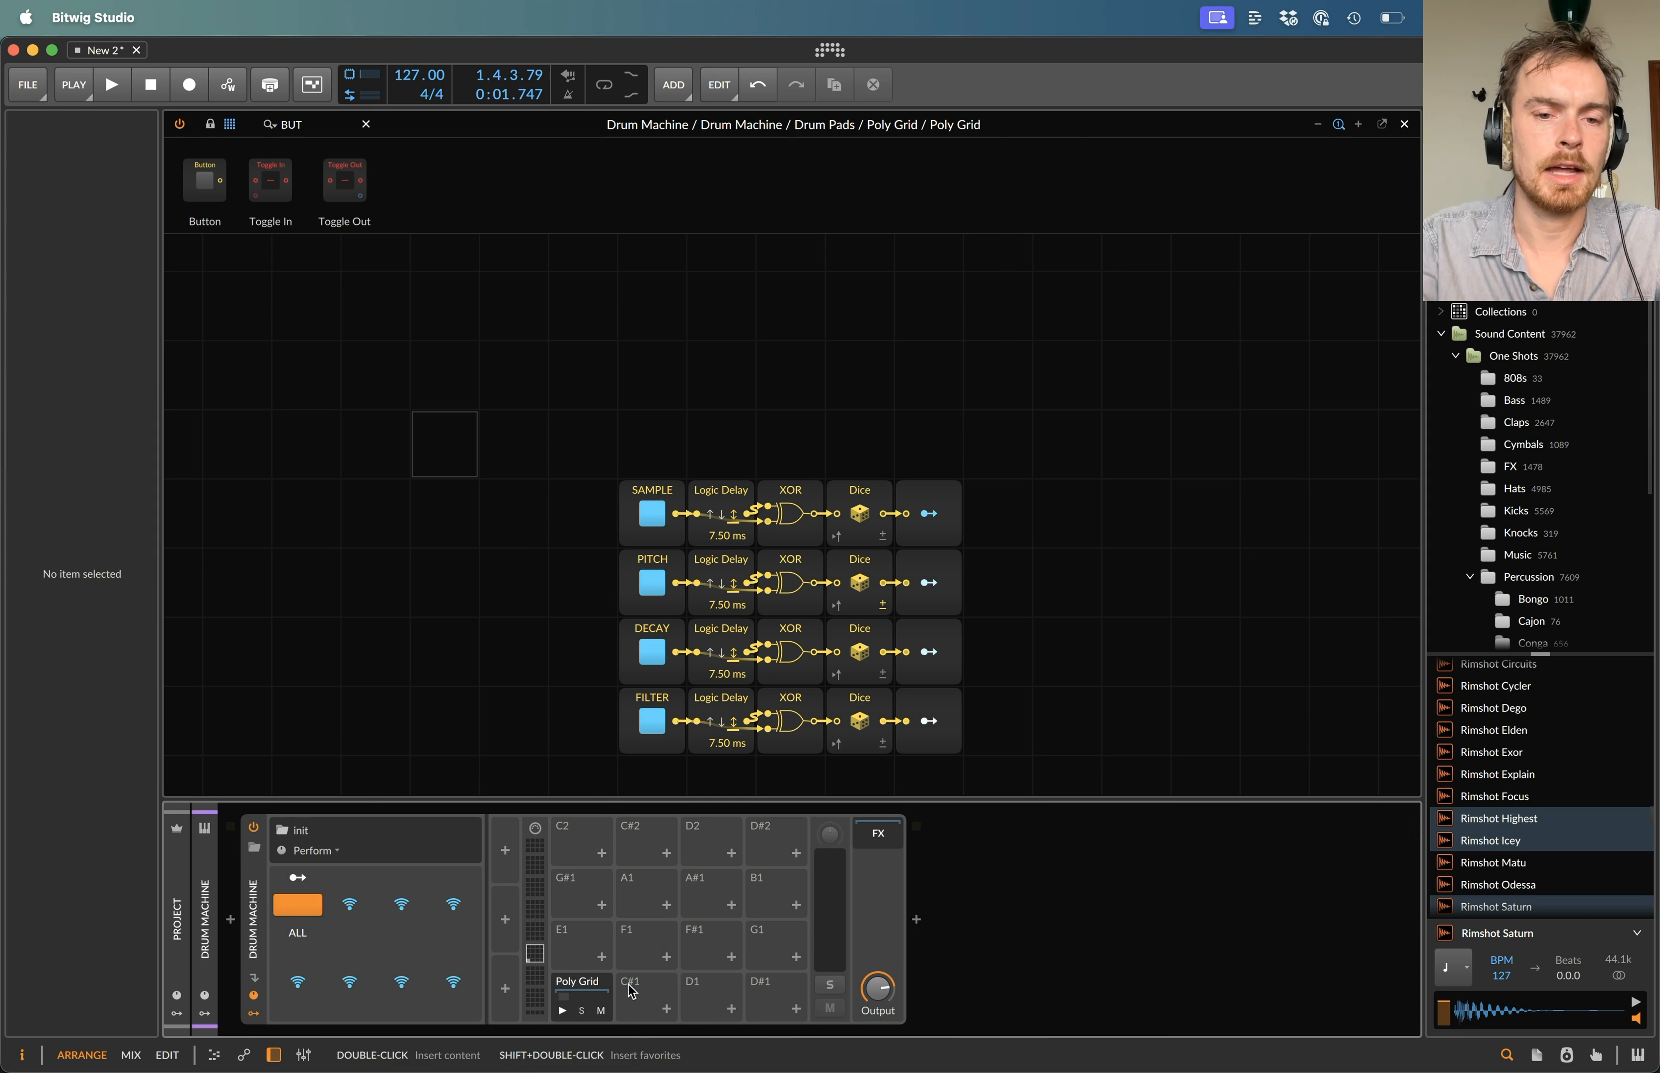
- Delete the Drum Machine's ALL remote control and switch off the Poly Grid's ALL modulator
{"action": "right_click", "coordinate": [296, 897]}
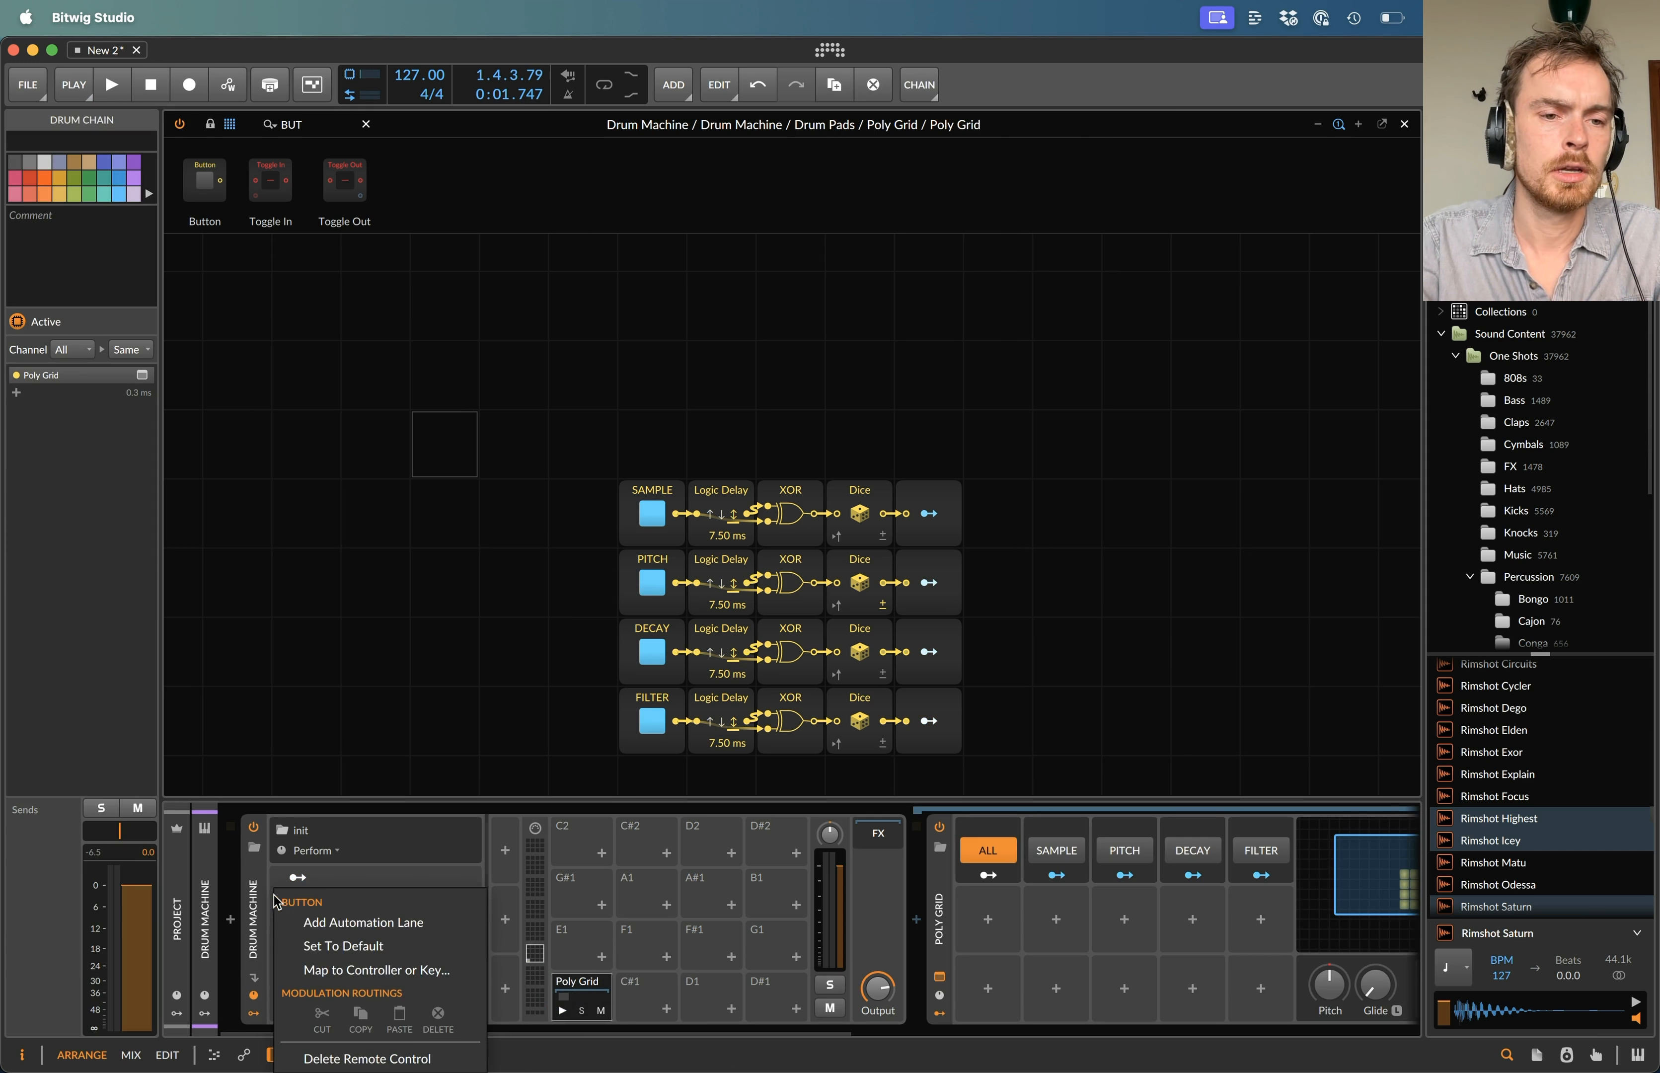
{"action": "left_click", "coordinate": [356, 1055]}
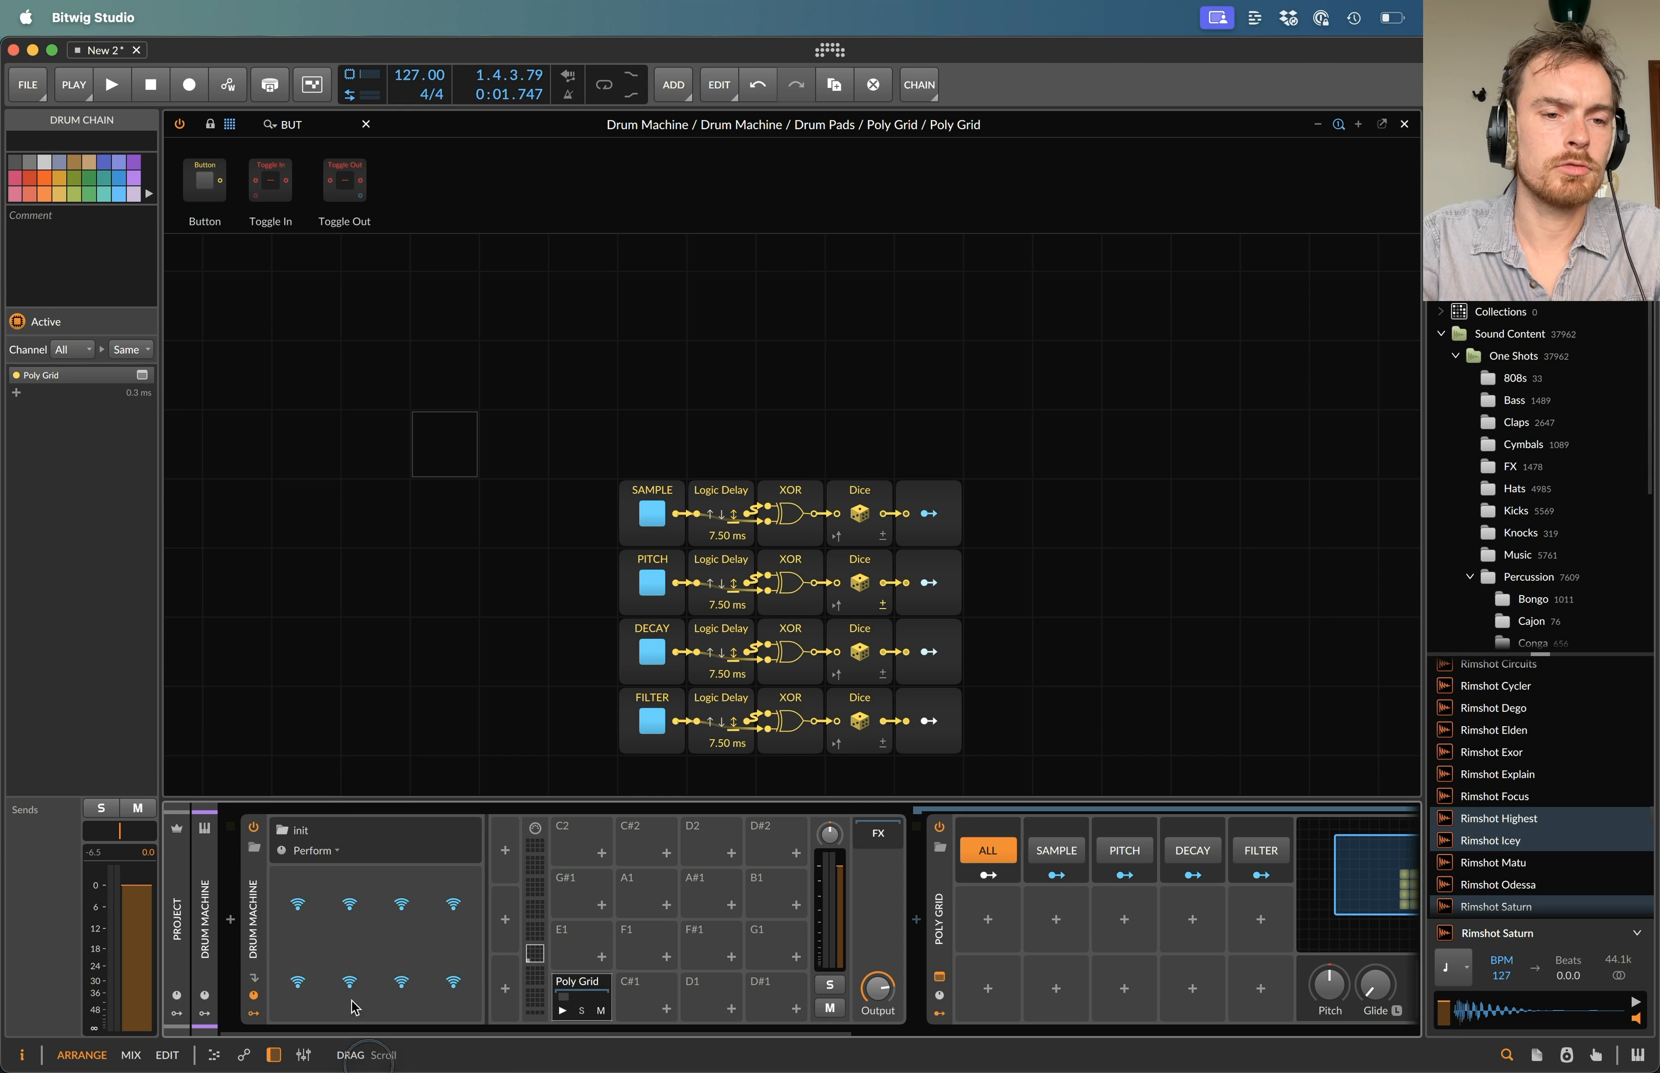
{"action": "left_click", "coordinate": [255, 1015]}
{"action": "left_click", "coordinate": [255, 996]}
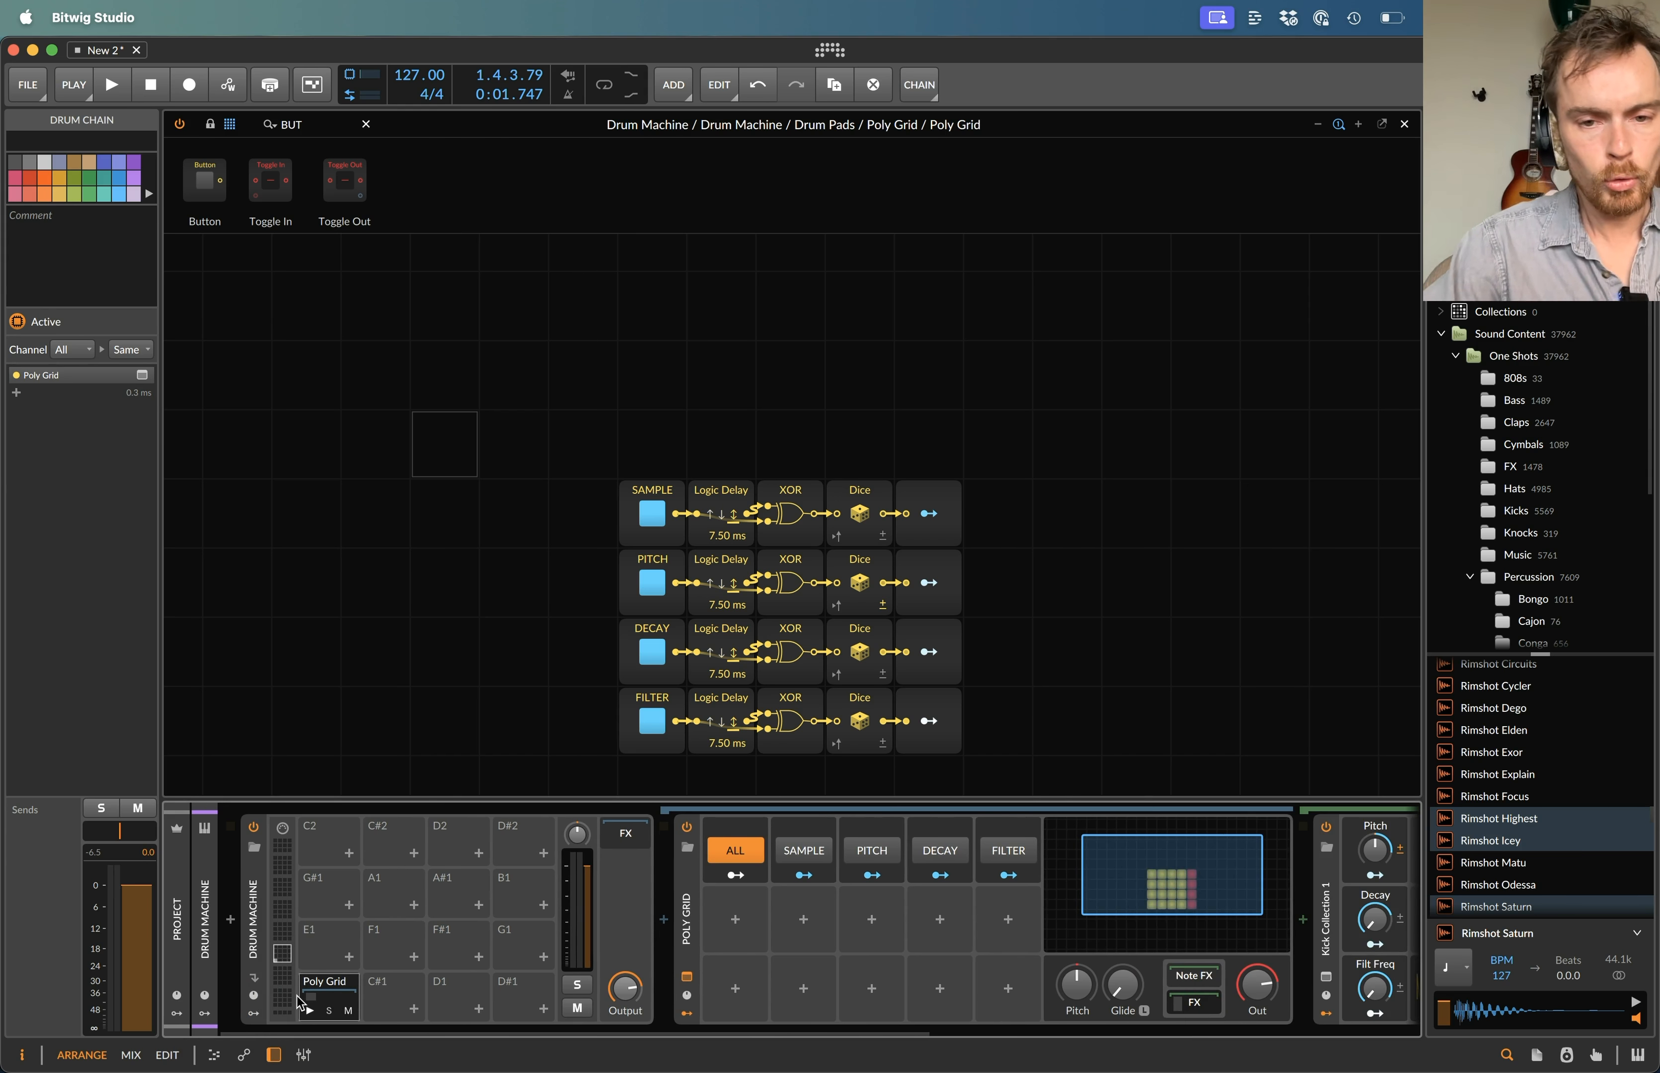
{"action": "left_click", "coordinate": [729, 859]}
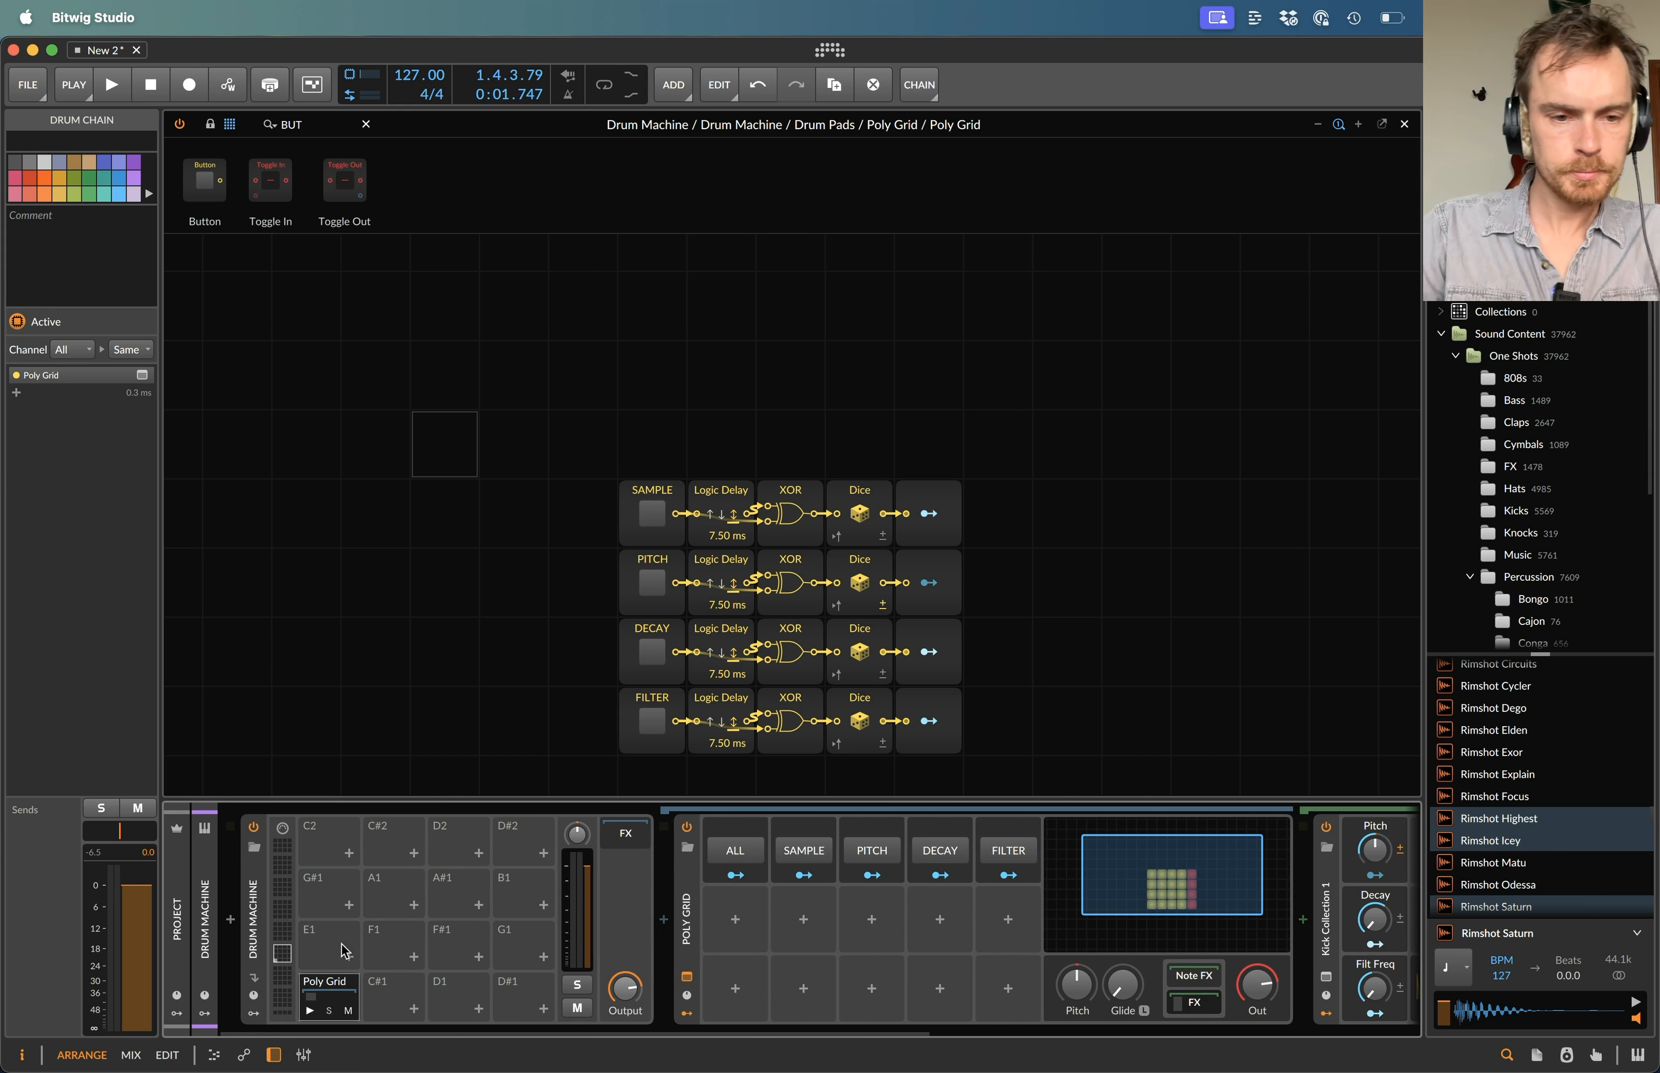
- Add a Button modulator to the Drum Machine's first slot and map it to the Poly Grid's ALL modulator at 1.000
{"action": "left_click", "coordinate": [255, 1014]}
{"action": "left_click", "coordinate": [287, 855]}
{"action": "type", "text": "but"}
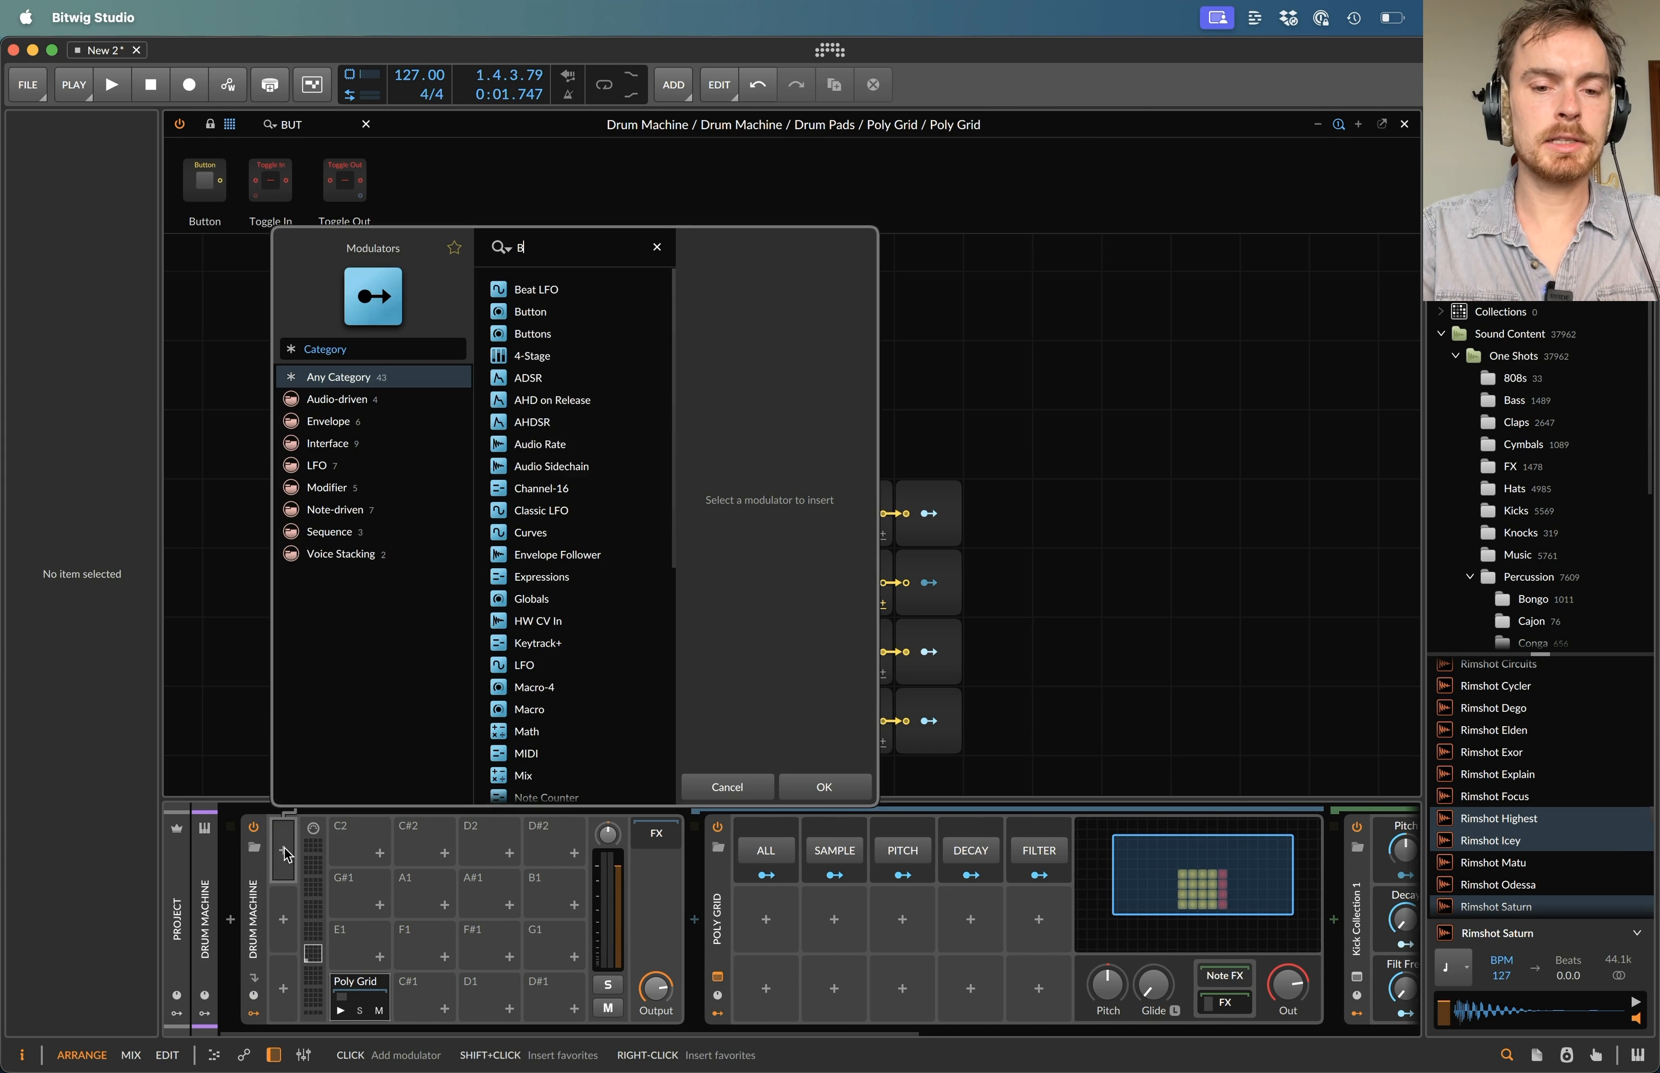
{"action": "key", "text": "Return"}
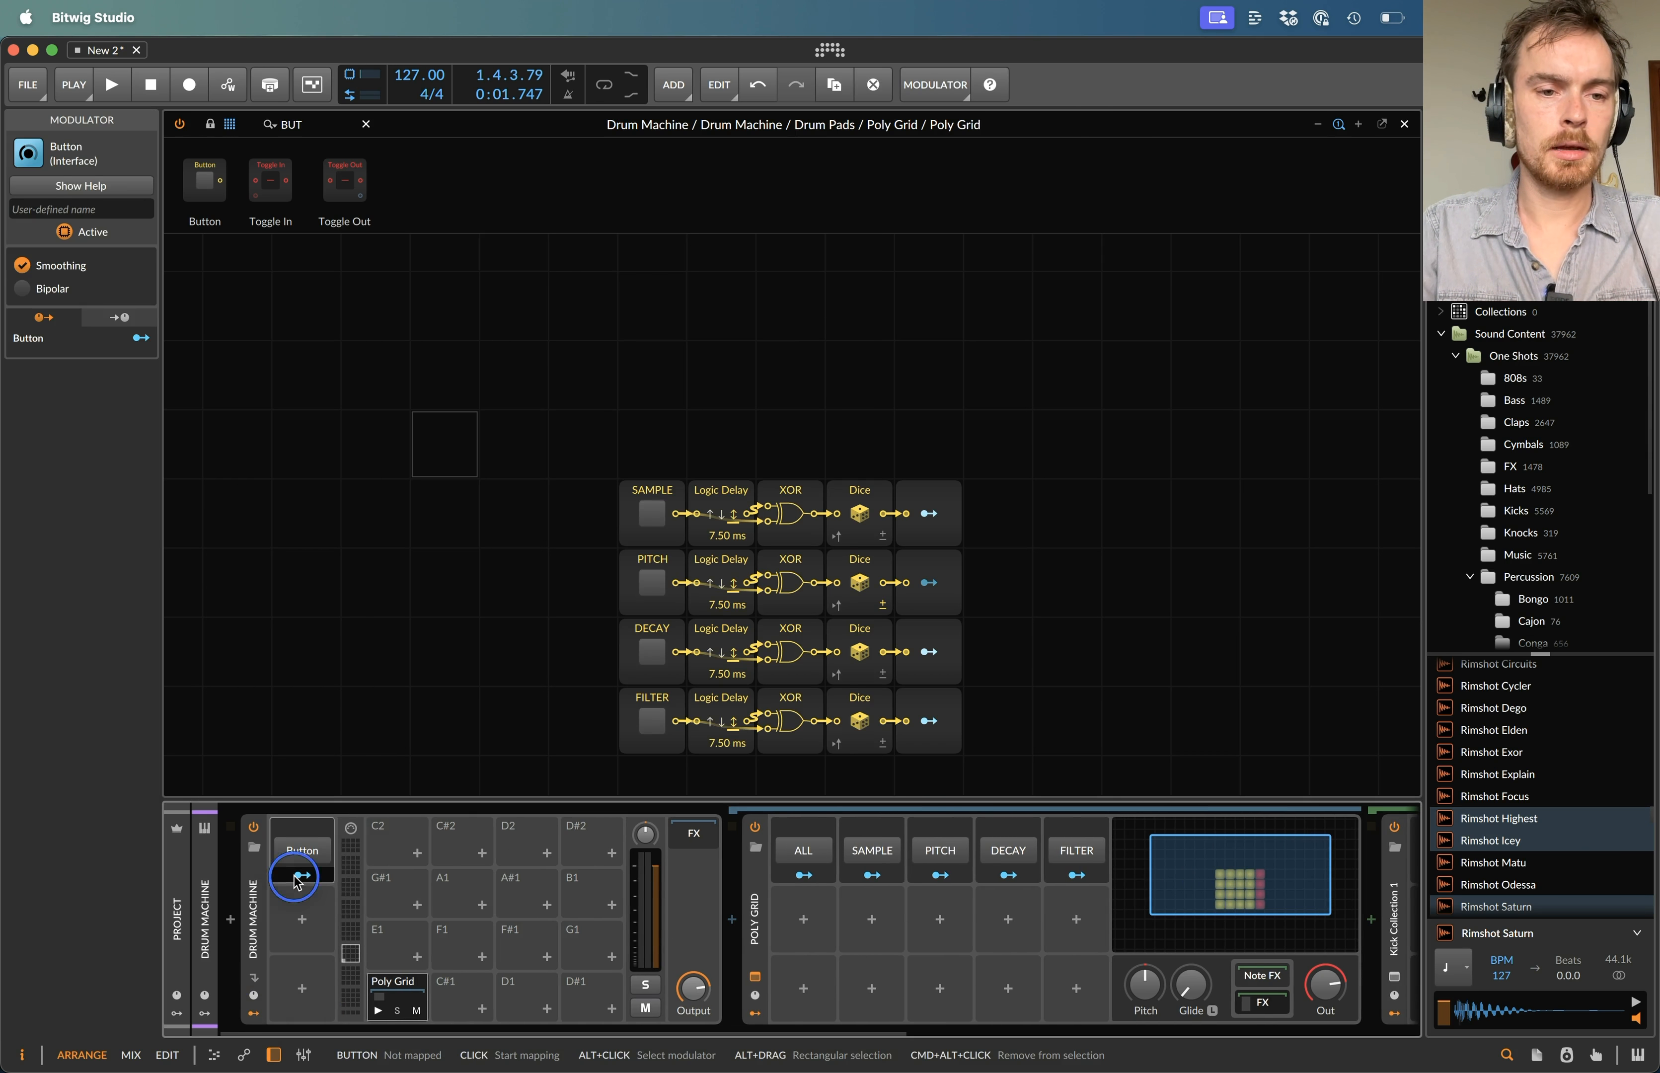
{"action": "left_click", "coordinate": [302, 874]}
{"action": "left_click", "coordinate": [789, 881]}
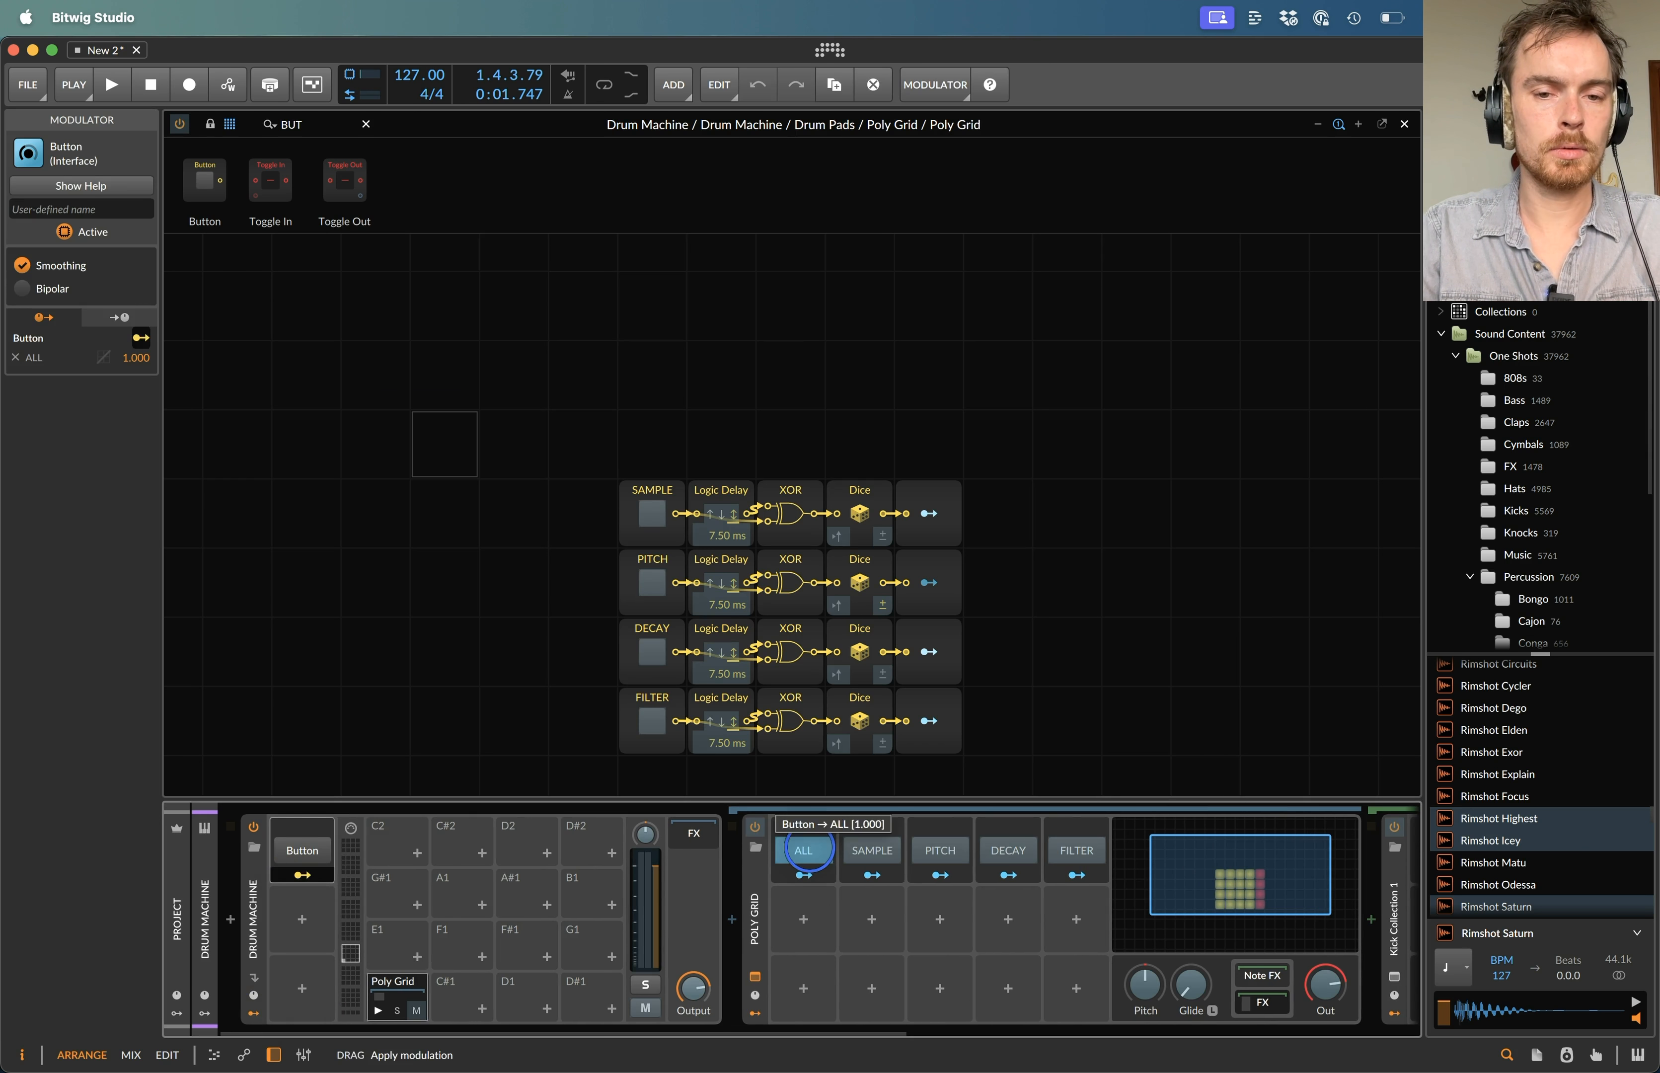
- Name the Drum Machine's Button modulator ALL
{"action": "left_click", "coordinate": [316, 831]}
{"action": "left_click", "coordinate": [96, 208]}
{"action": "type", "text": "ALL"}
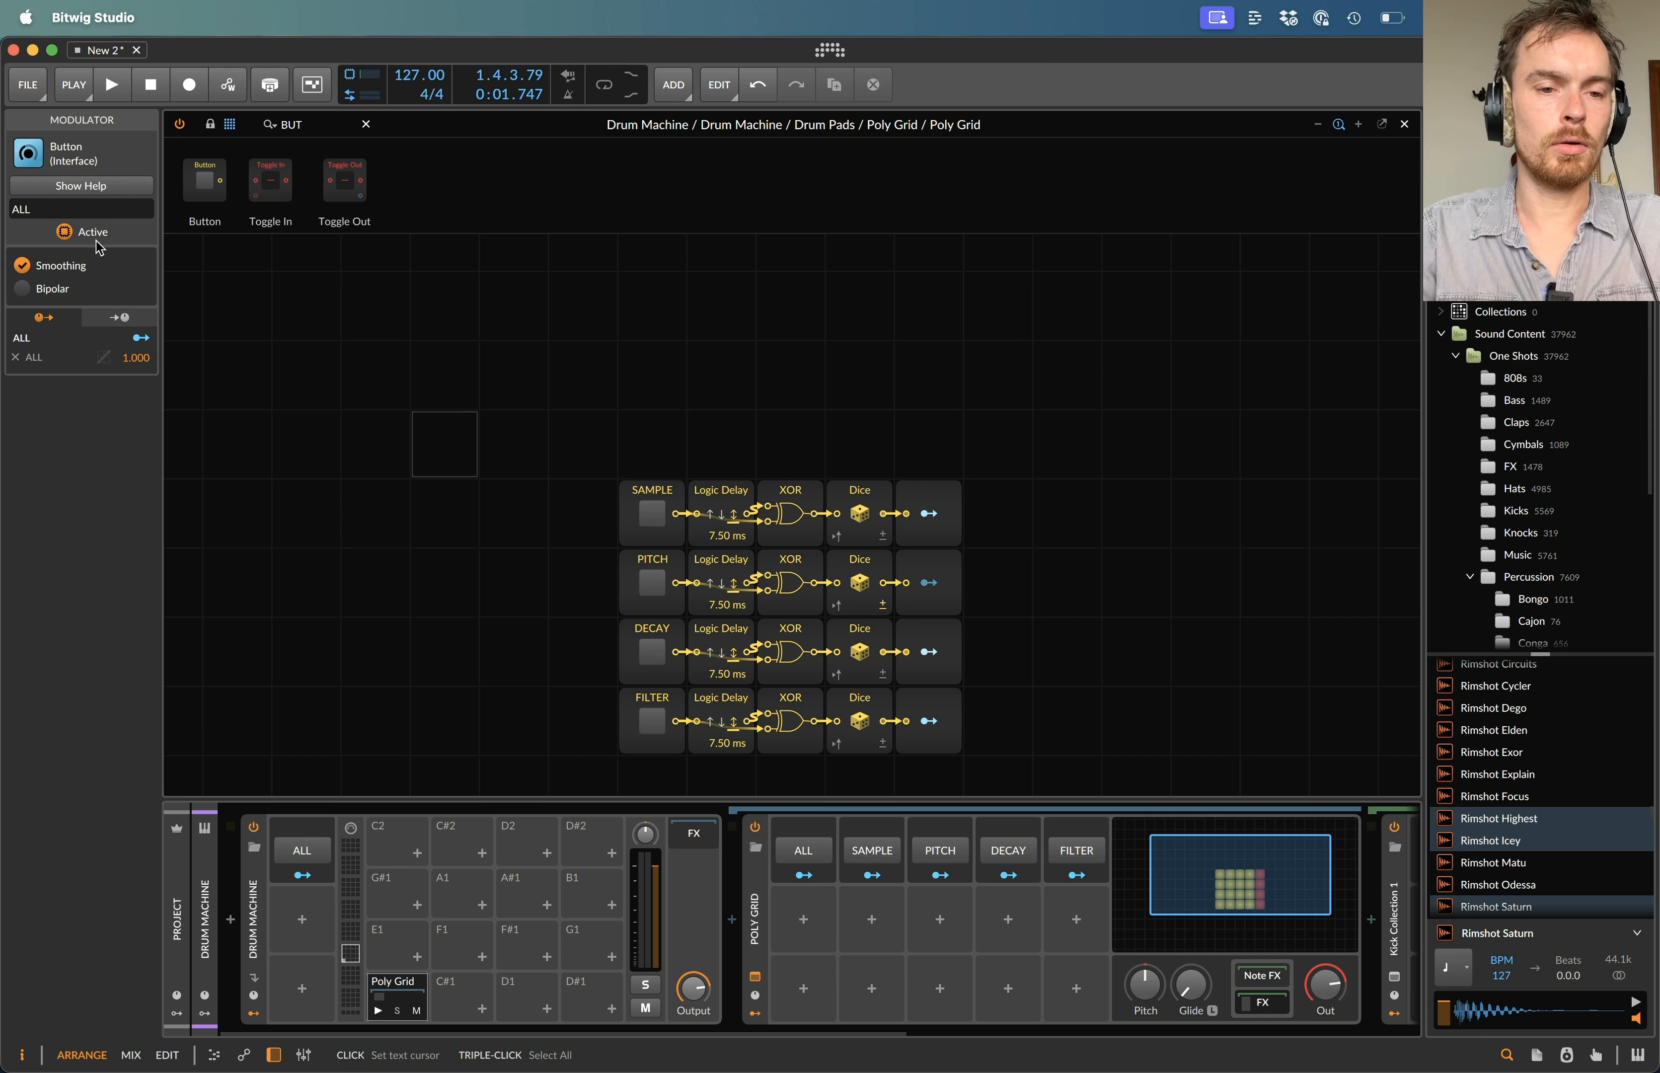
- Add a second Button modulator below ALL on the Drum Machine and duplicate it three times
{"action": "left_click", "coordinate": [302, 919]}
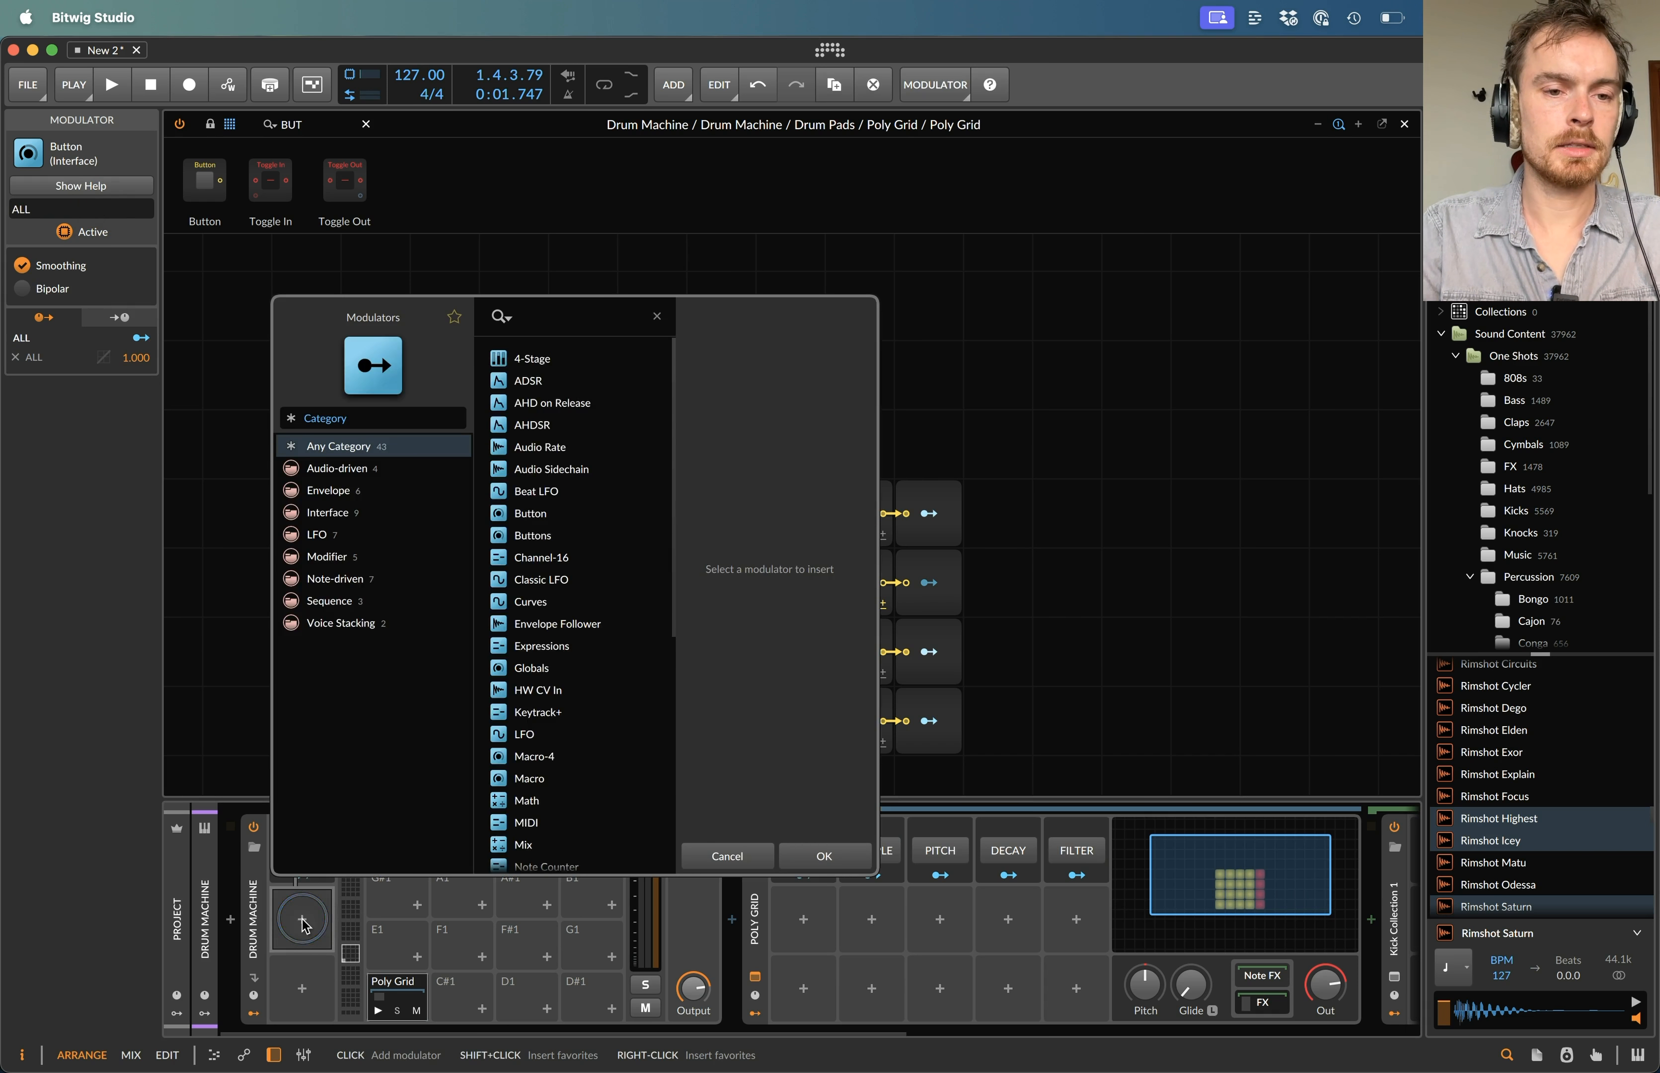
{"action": "key", "text": "Return"}
{"action": "key", "text": "super+d"}
{"action": "key", "text": "super+d"}
{"action": "key", "text": "super+d"}
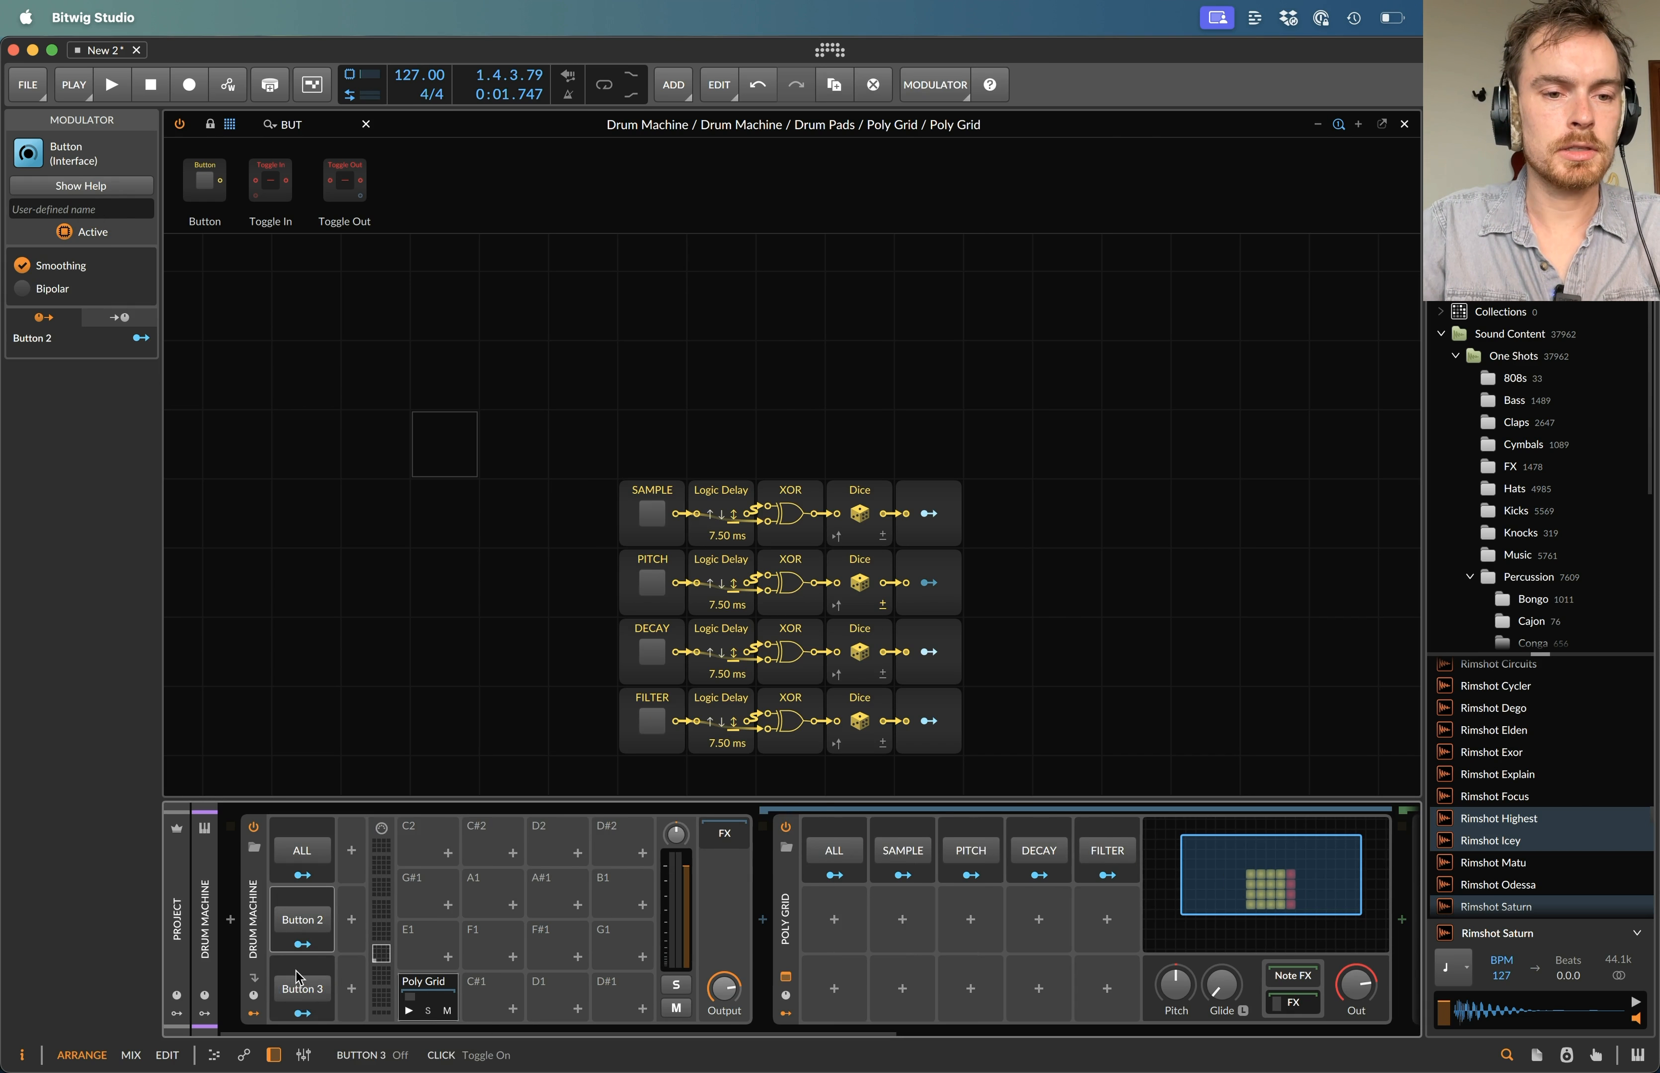
- Map Drum Machine modulators Button 2, 3, 5 and 4 to the Poly Grid's SAMPLE, PITCH, DECAY and FILTER respectively
{"action": "left_click", "coordinate": [302, 944]}
{"action": "left_click", "coordinate": [941, 850]}
{"action": "left_click", "coordinate": [305, 944]}
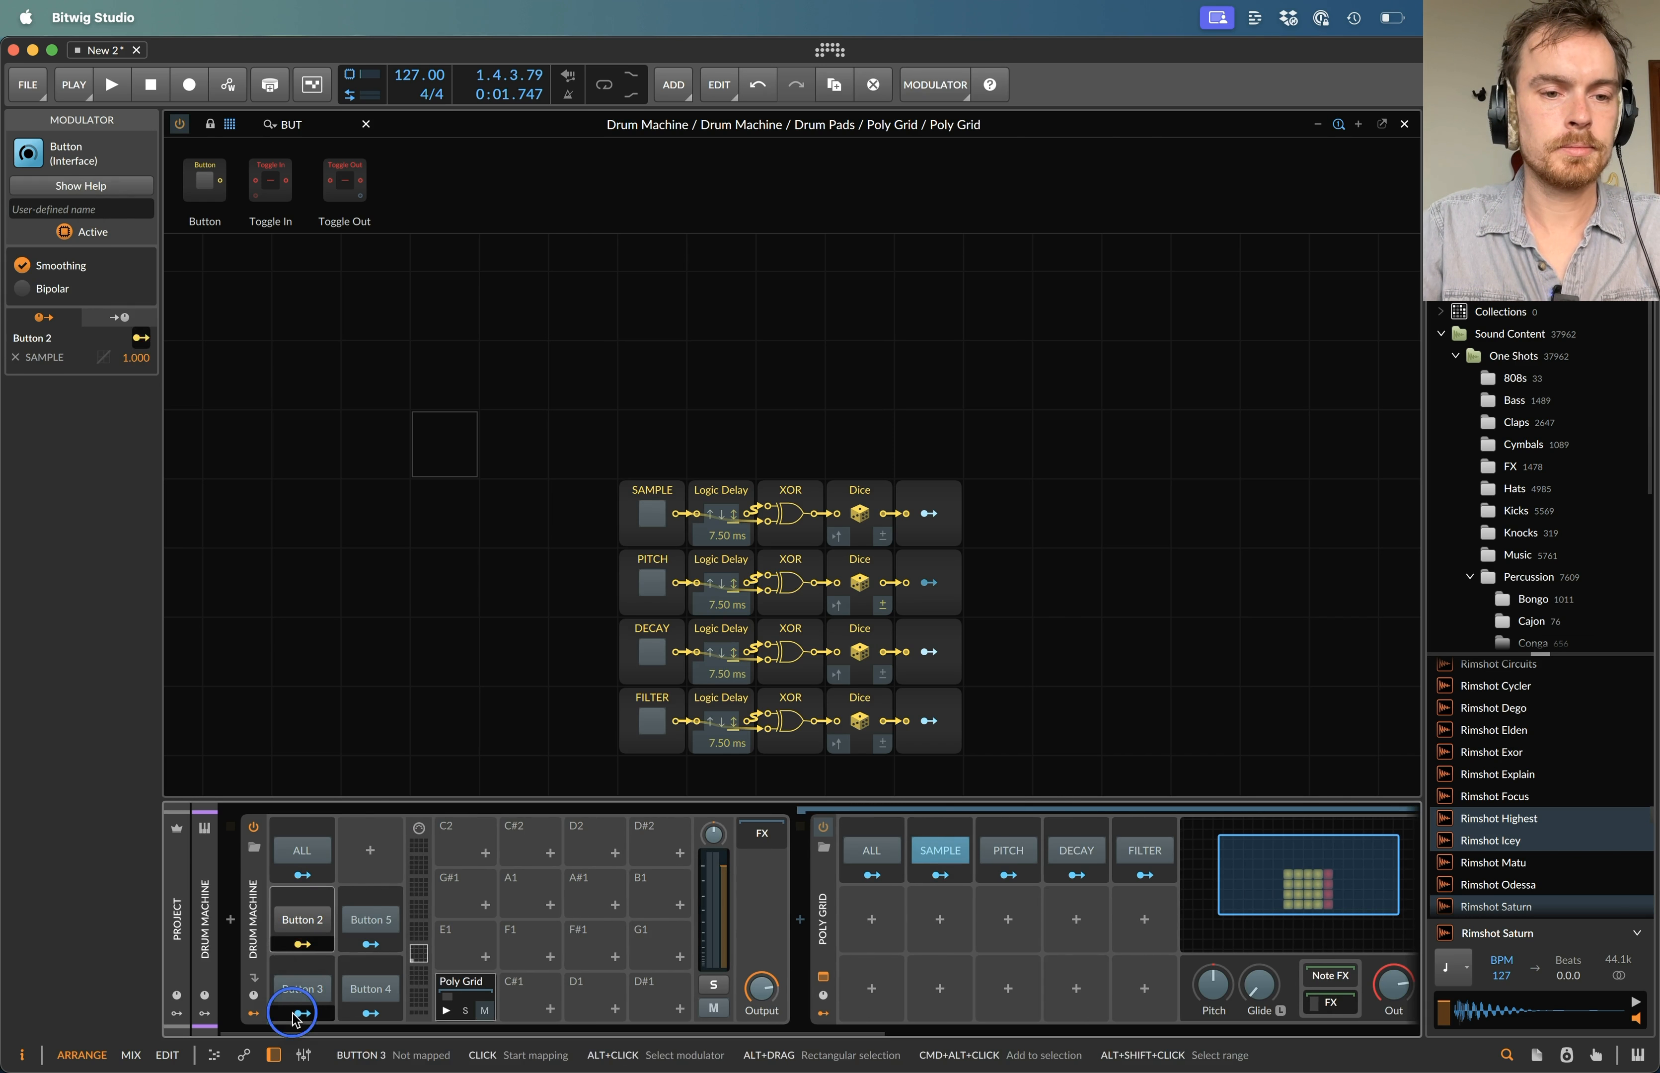
{"action": "left_click_drag", "start_coordinate": [302, 1013], "coordinate": [1018, 863]}
{"action": "left_click_drag", "start_coordinate": [370, 945], "coordinate": [1075, 848]}
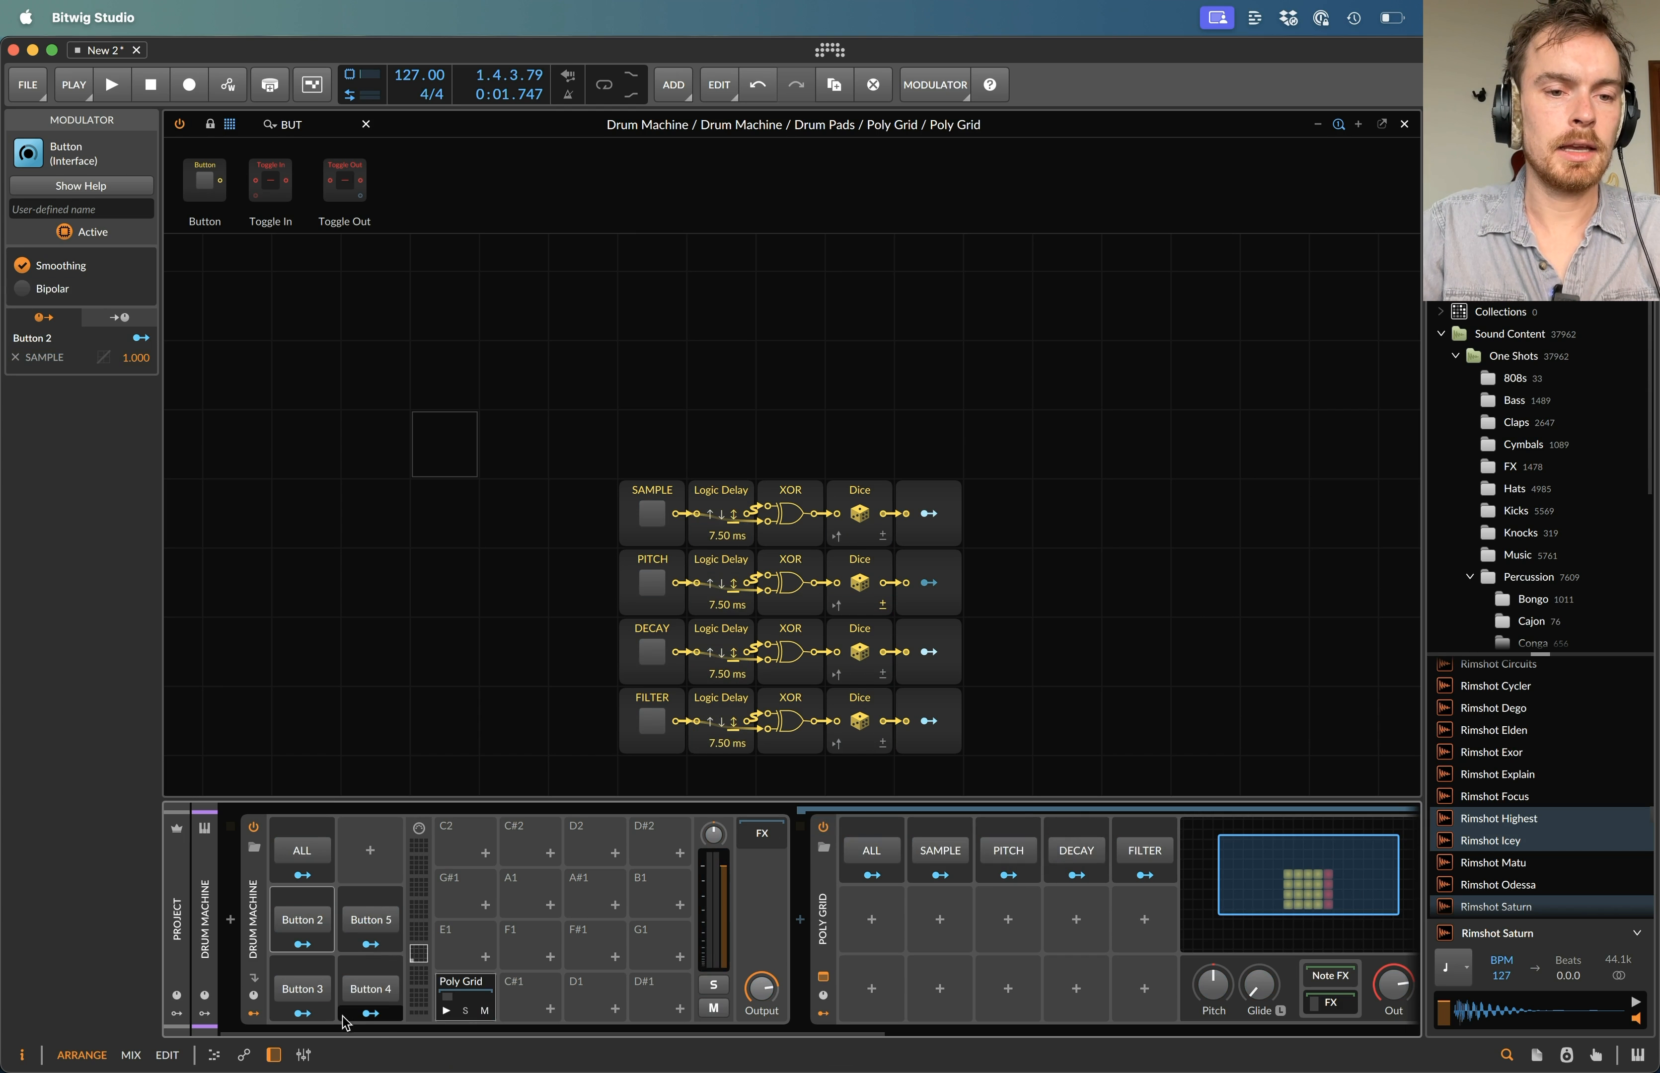
{"action": "left_click_drag", "start_coordinate": [370, 1014], "coordinate": [1150, 849]}
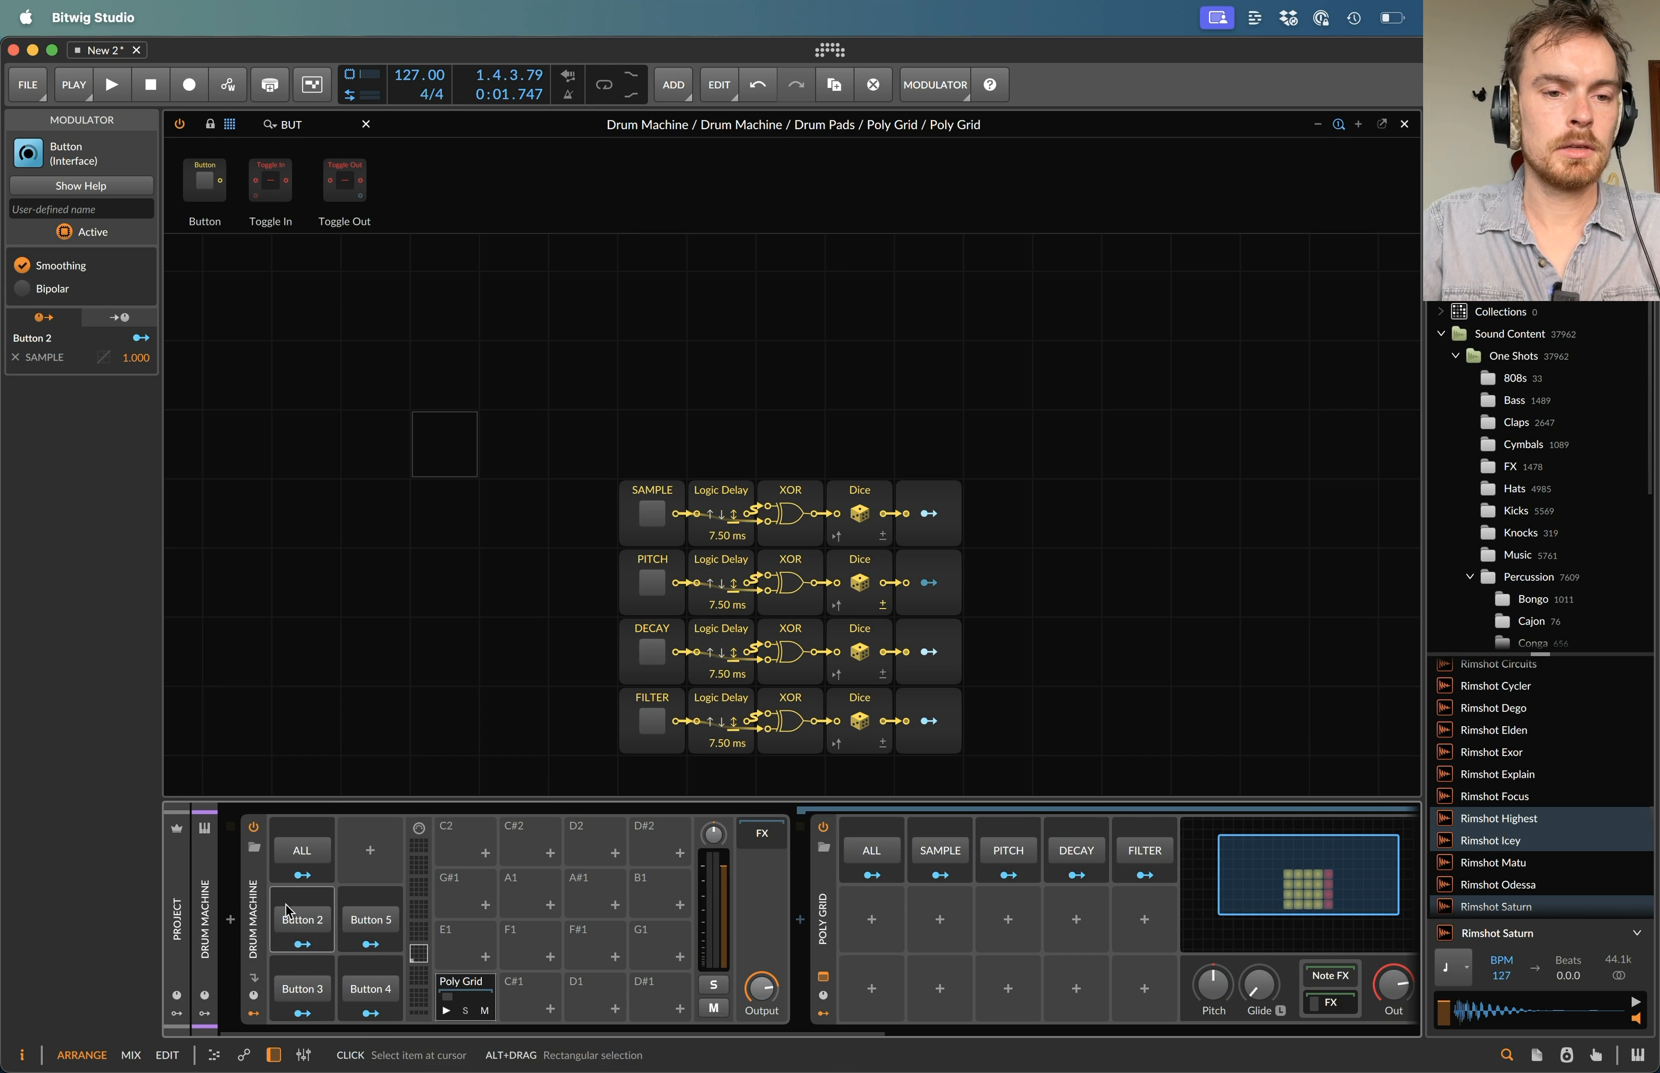
- Open the name of the Drum Machine's Button 2 modulator for editing
{"action": "left_click", "coordinate": [101, 207]}
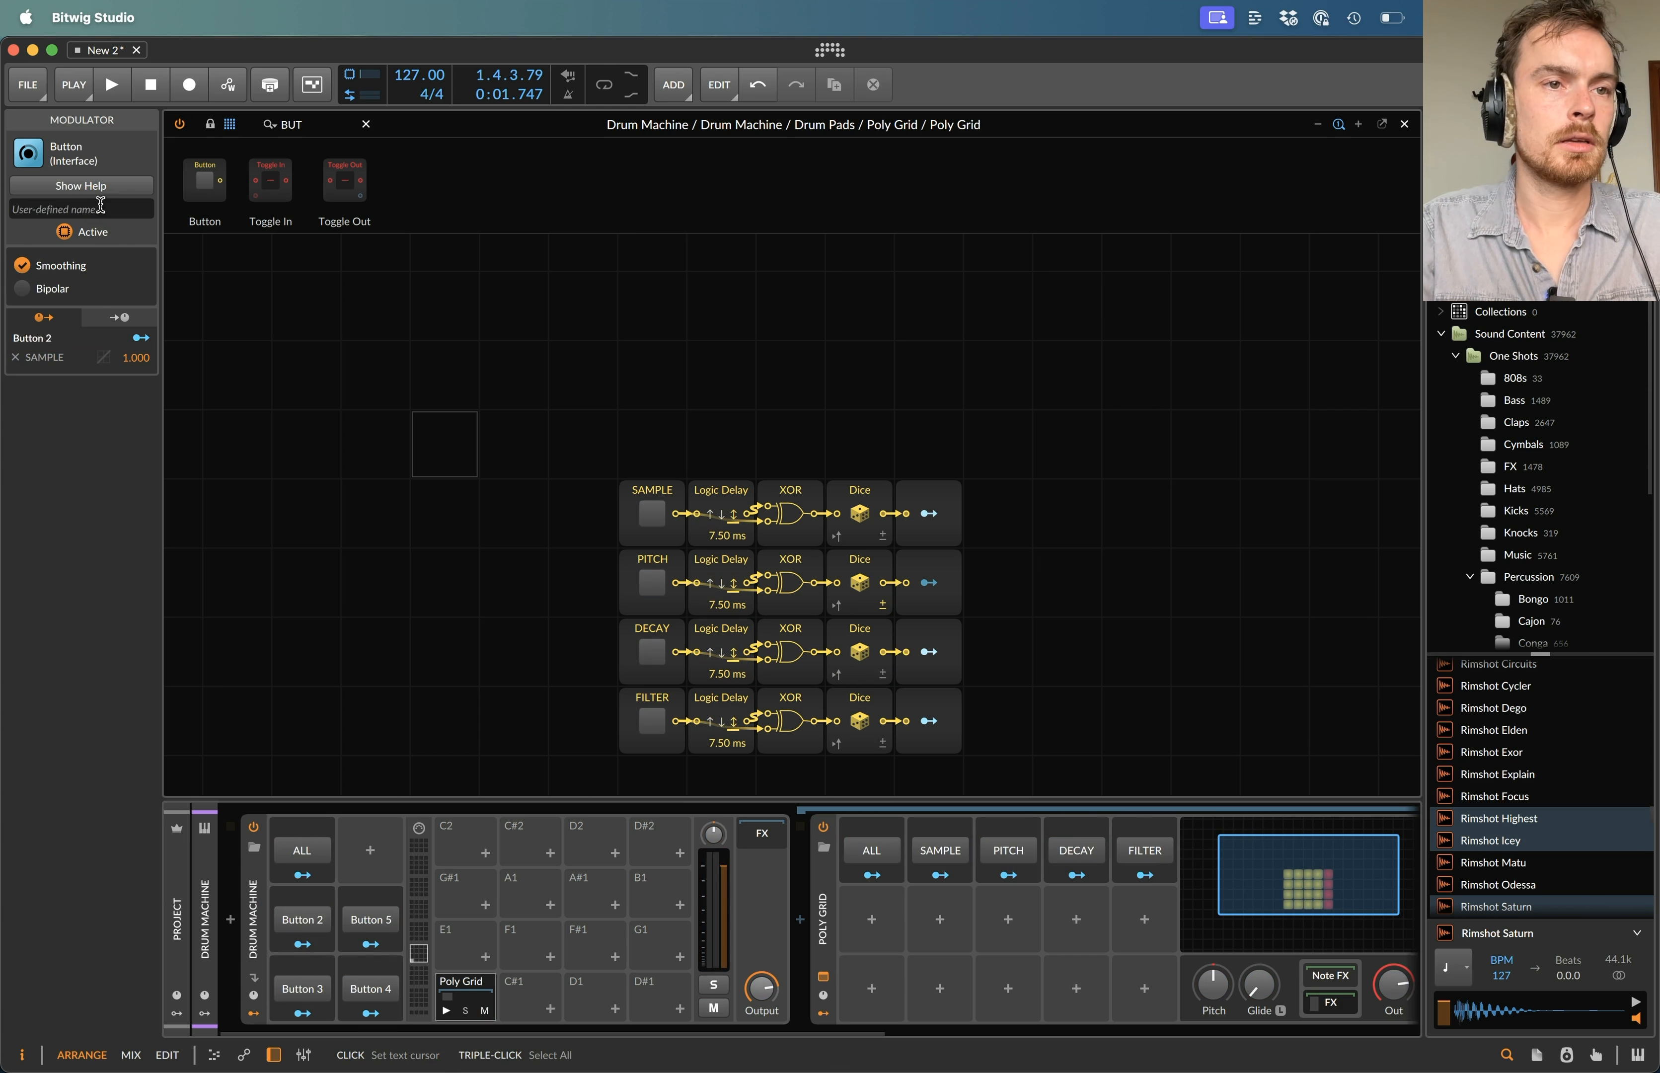
- Rename the Drum Machine's button modulators that control pitch, decay and filter as PITCH, DECAY and FILTER
{"action": "left_click", "coordinate": [282, 994]}
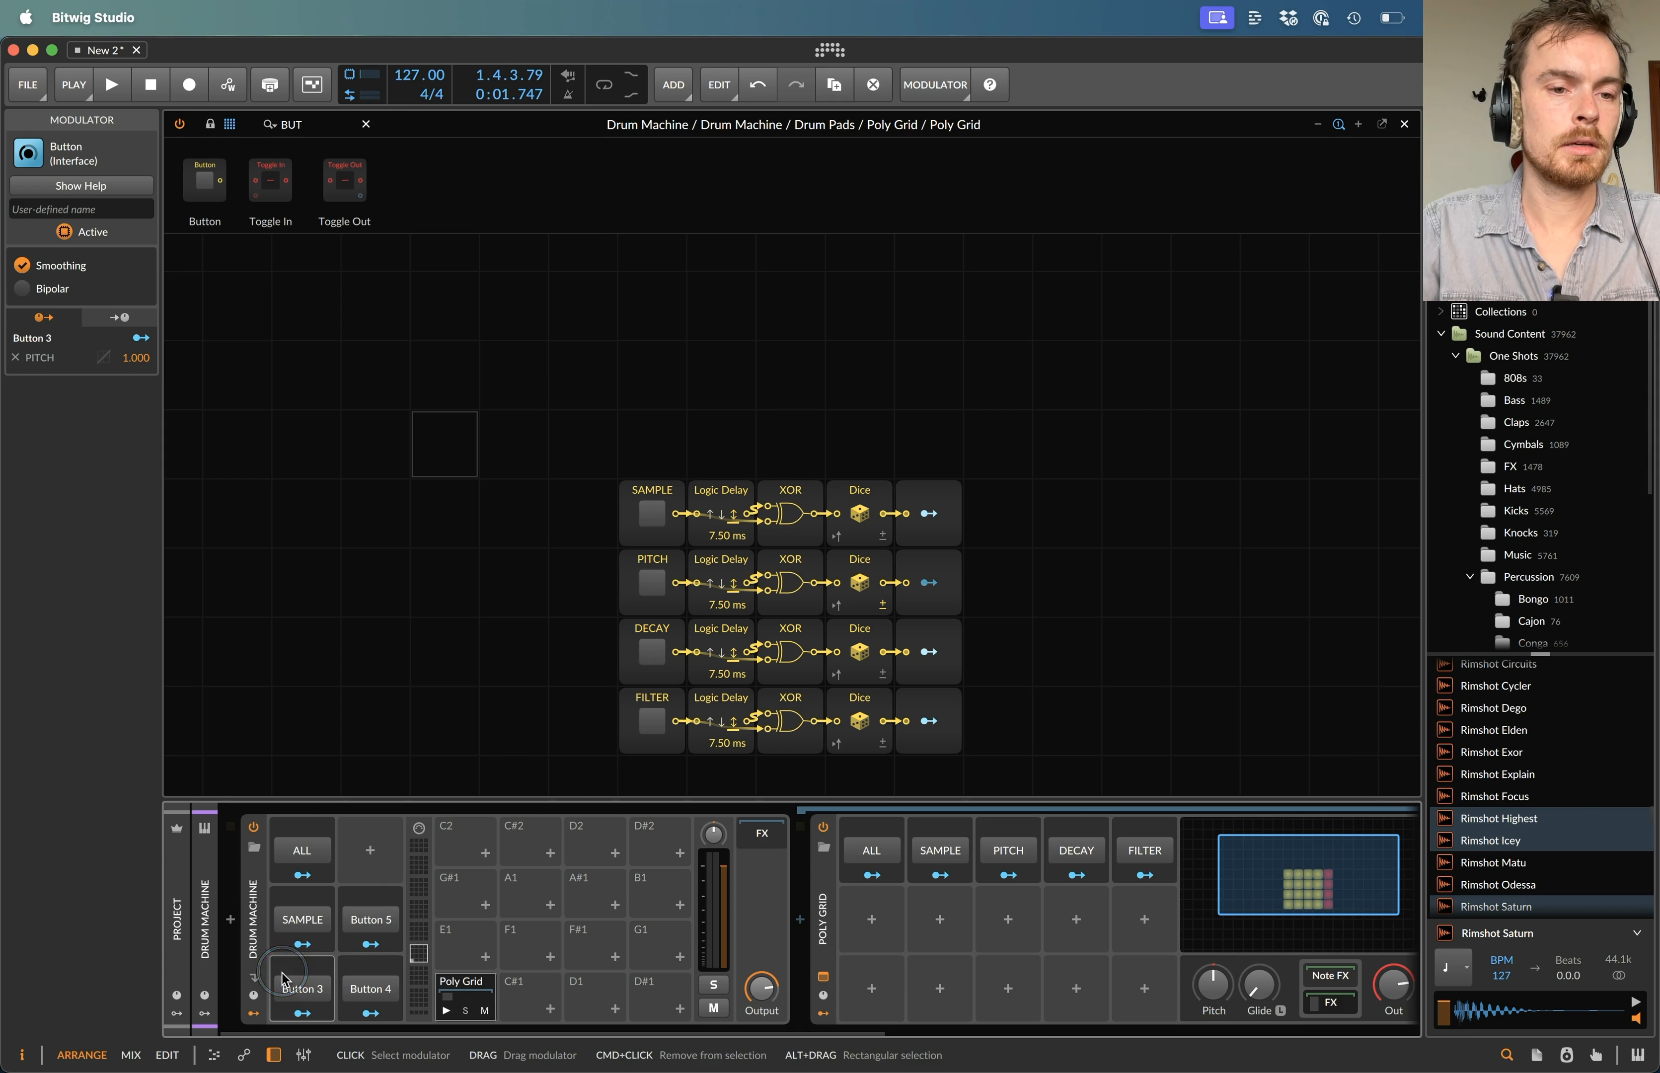
{"action": "left_click", "coordinate": [93, 210]}
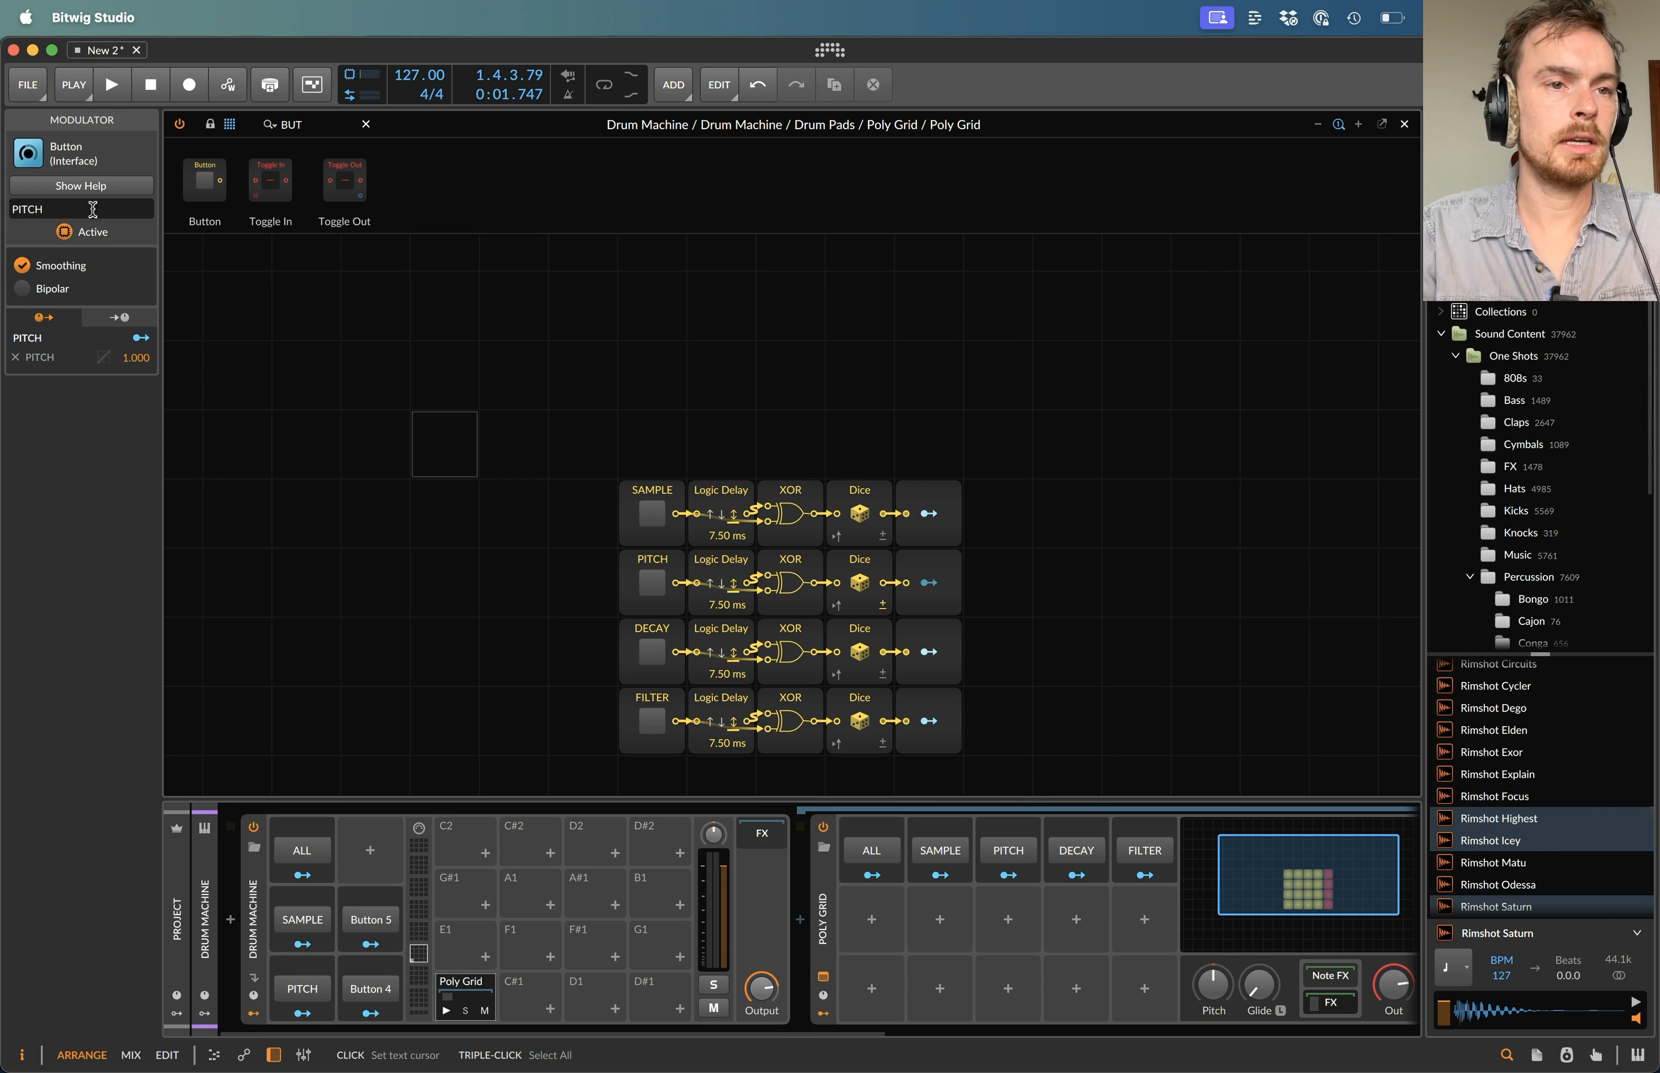
{"action": "left_click", "coordinate": [371, 919]}
{"action": "left_click", "coordinate": [65, 207]}
{"action": "type", "text": "DE"}
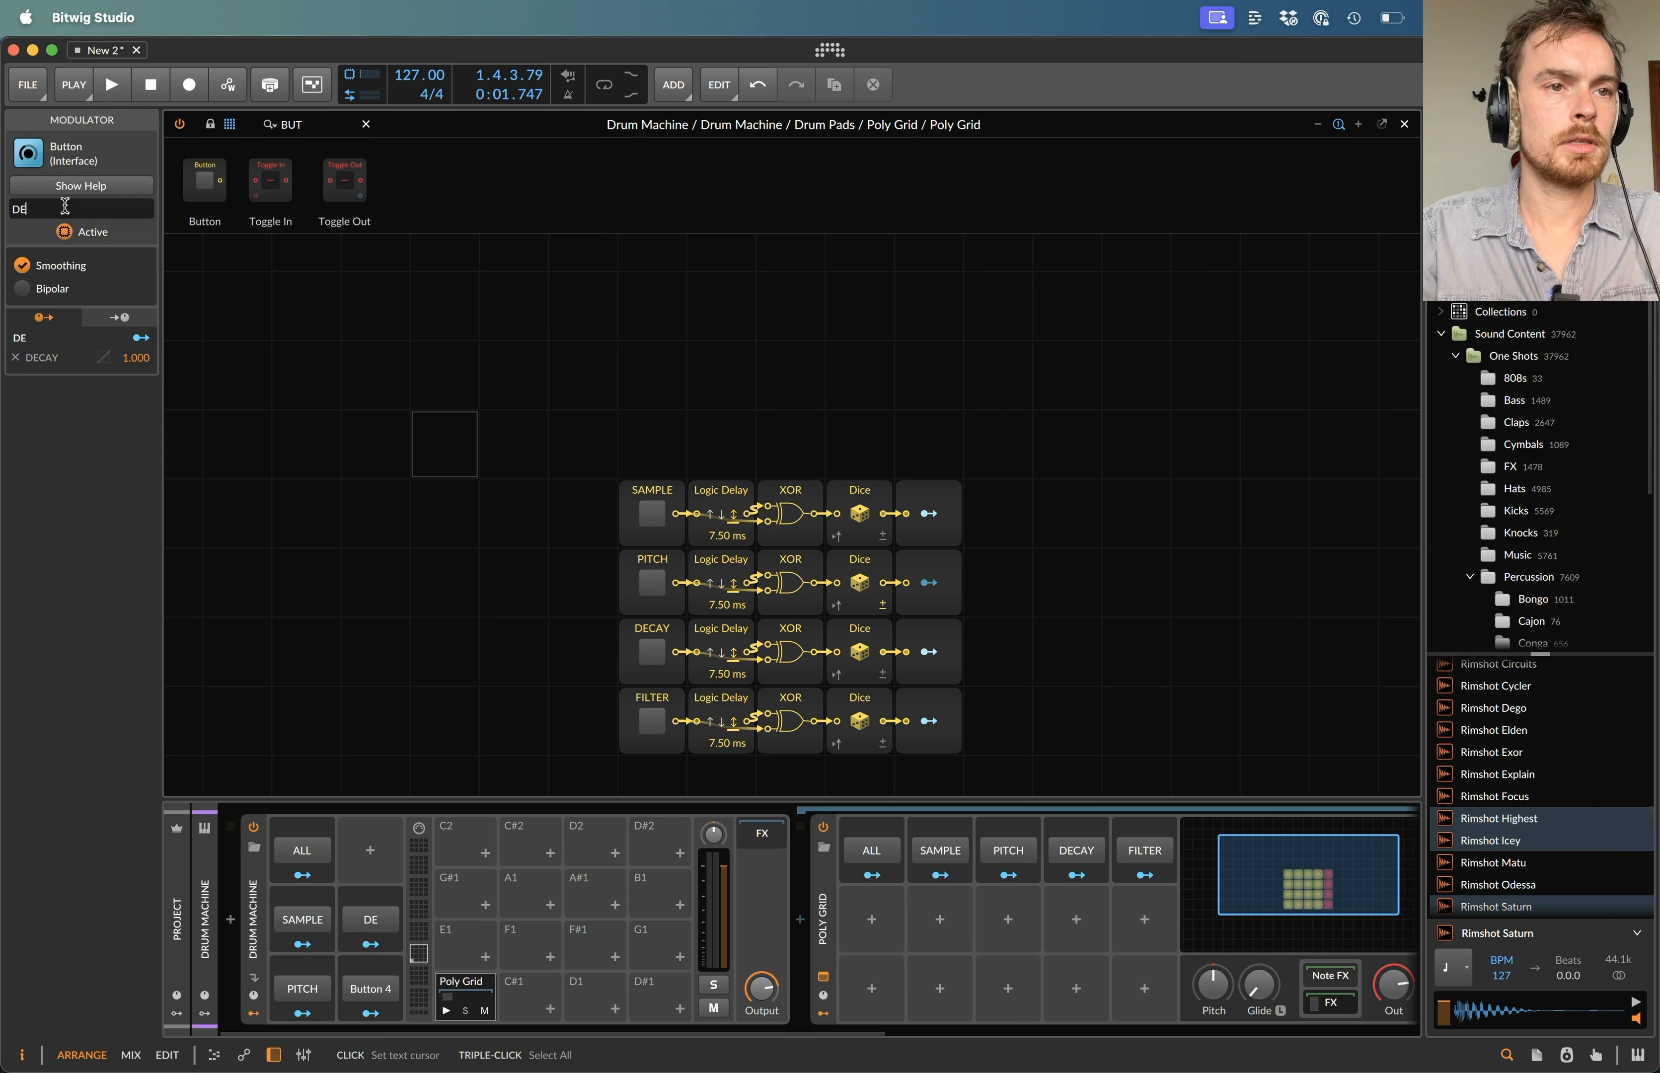
{"action": "left_click", "coordinate": [371, 988]}
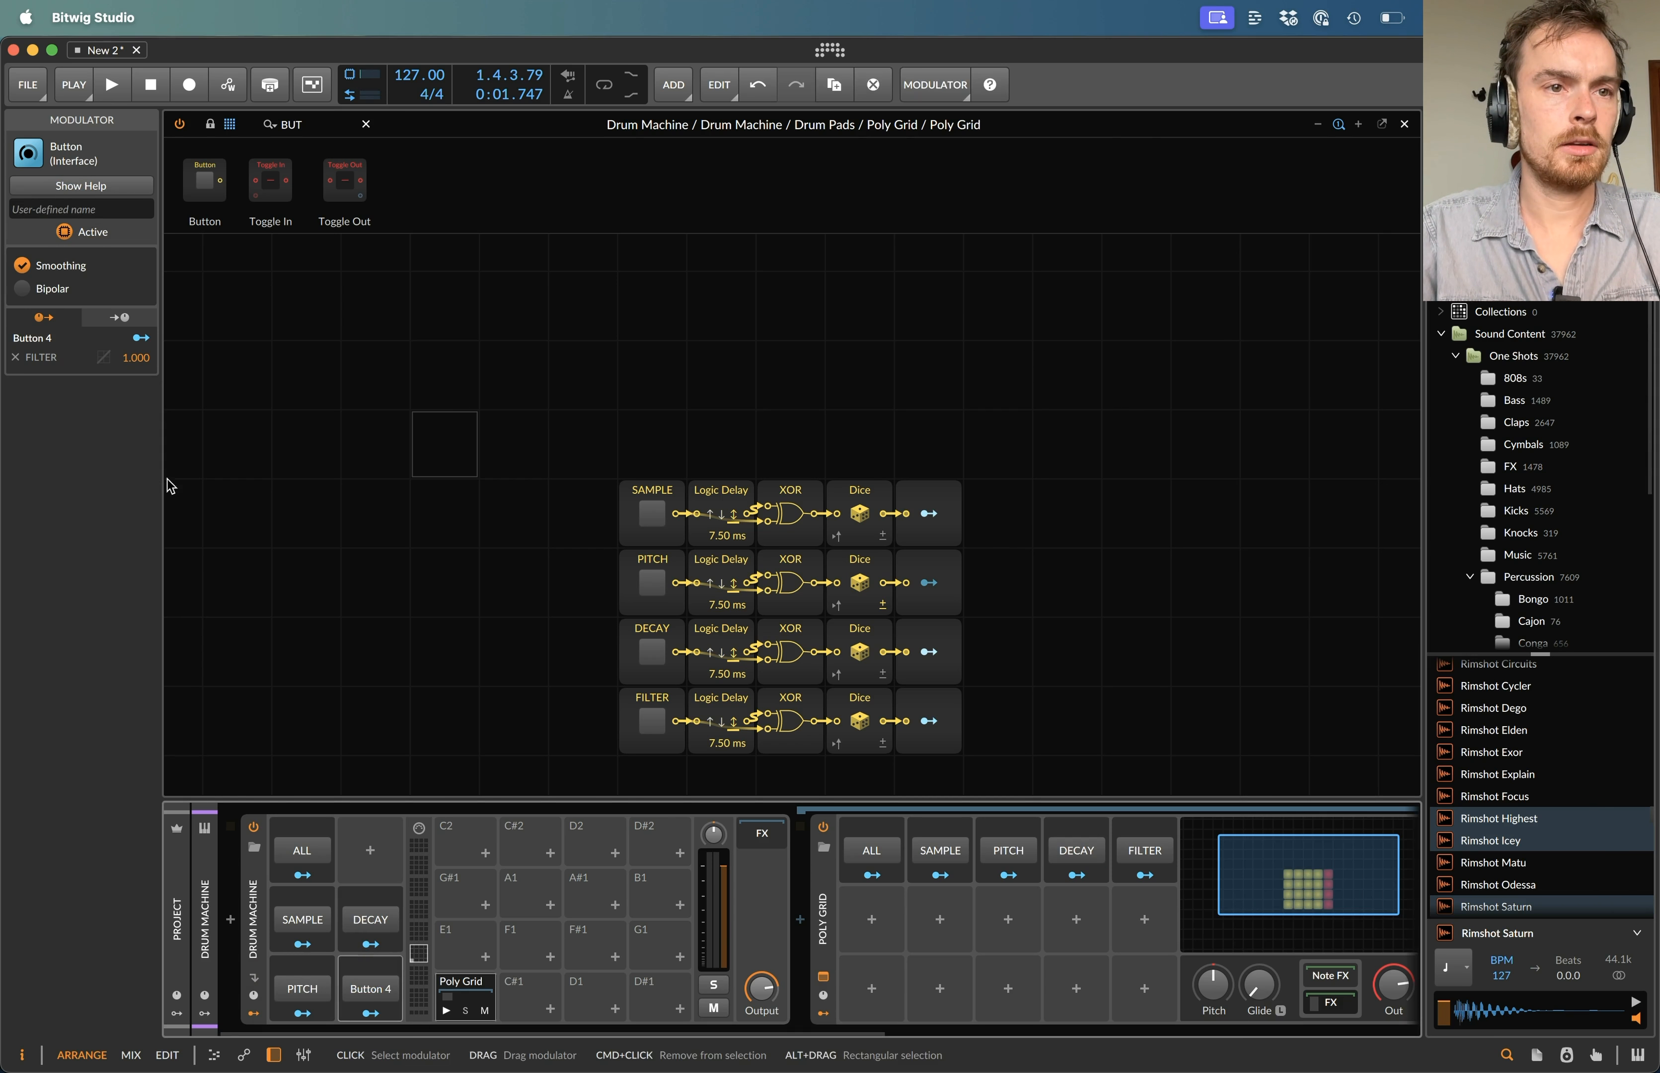
{"action": "left_click", "coordinate": [74, 207]}
{"action": "type", "text": "F"}
{"action": "left_click", "coordinate": [359, 529]}
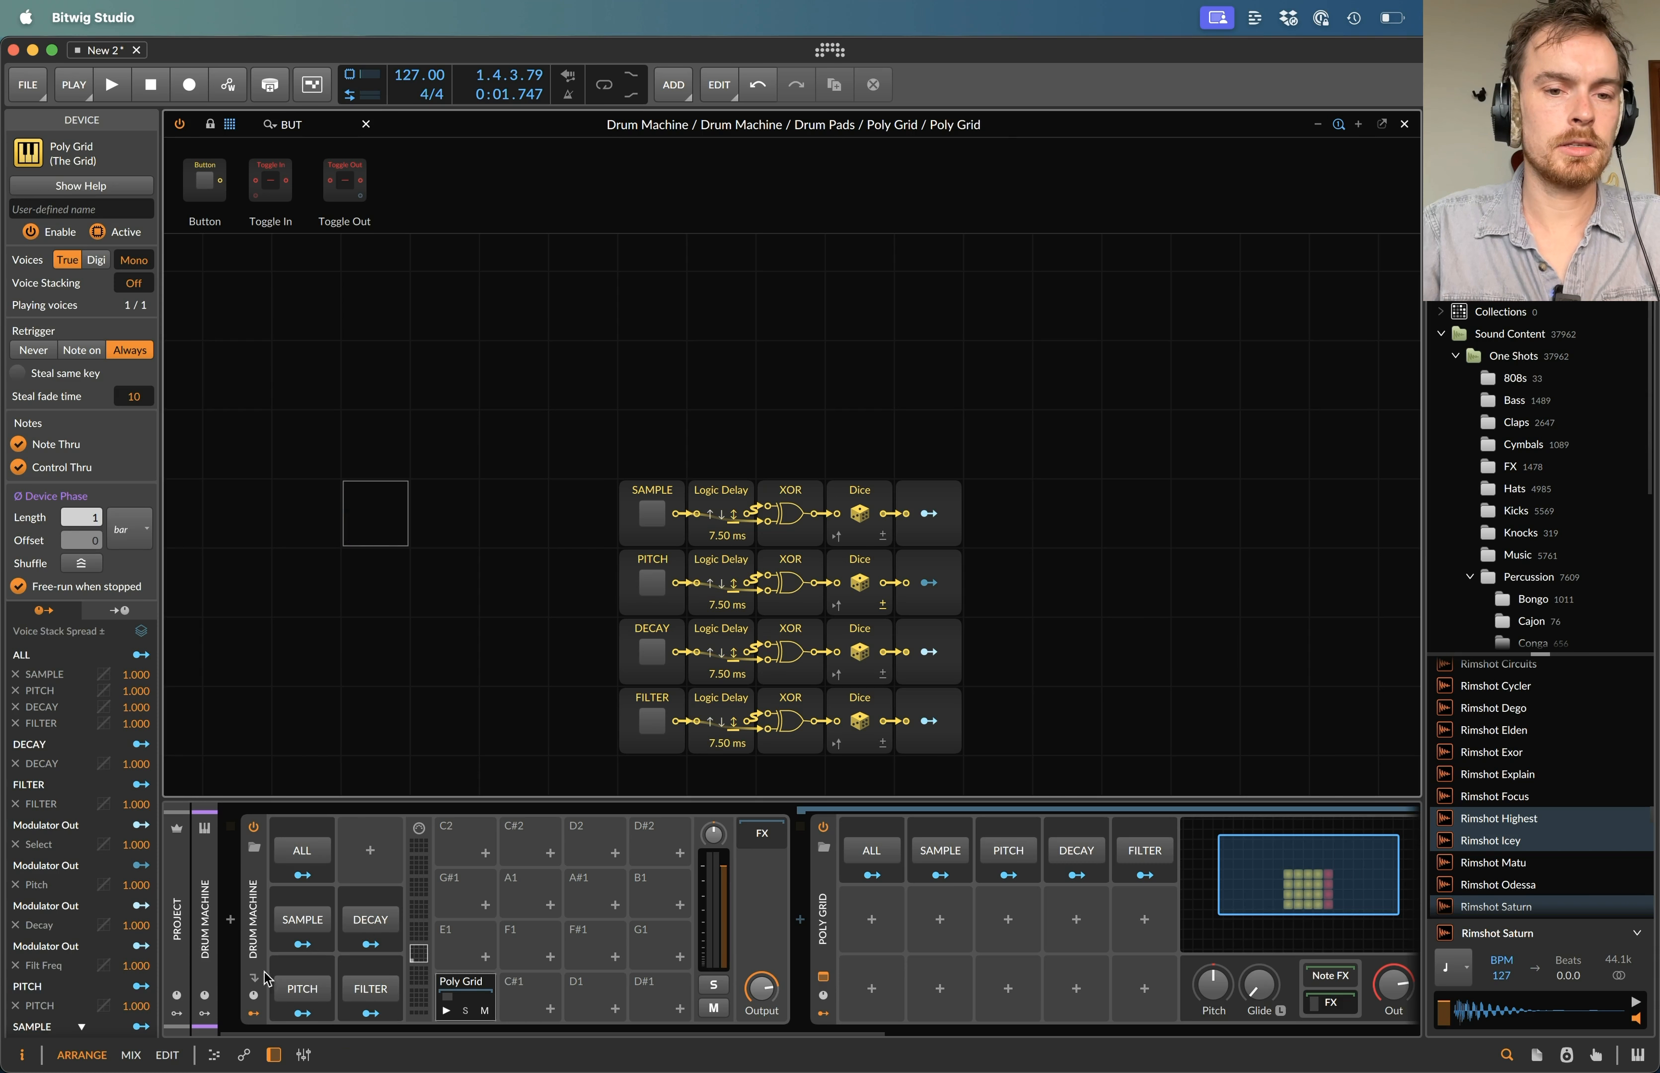
- Play the clip while toggling the Drum Machine's ALL button, and close the Poly Grid editor
{"action": "left_click", "coordinate": [231, 919]}
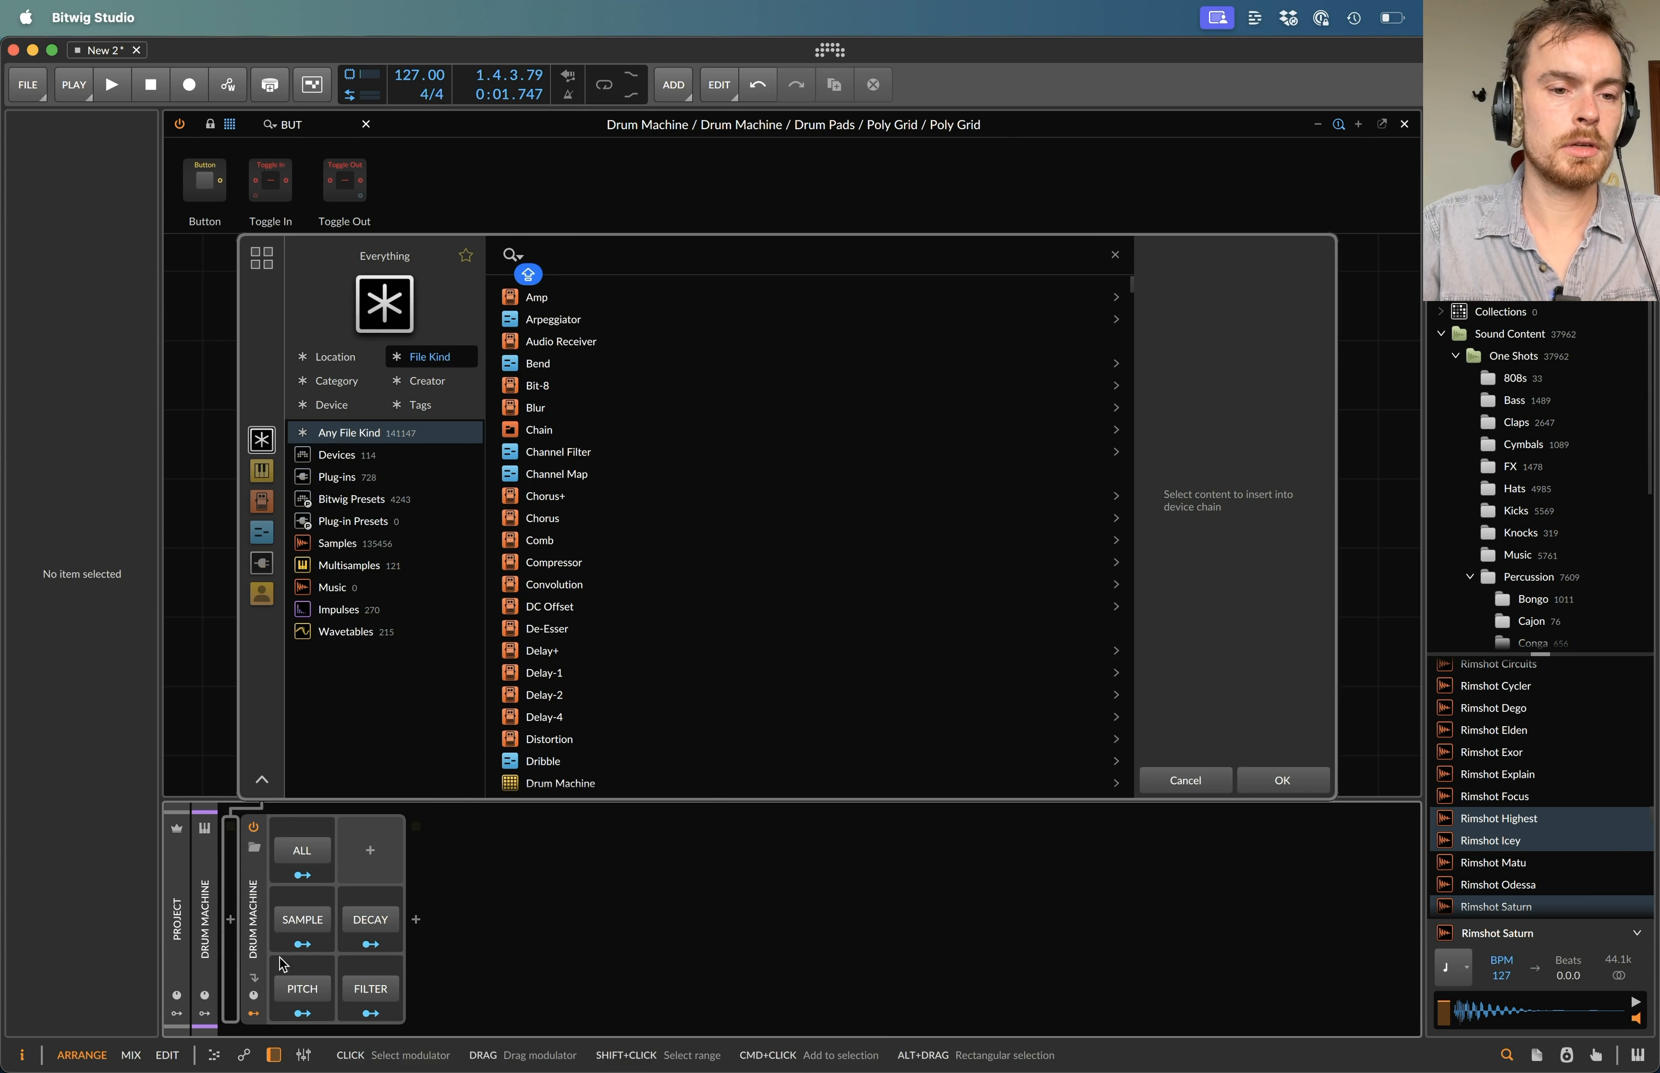
{"action": "key", "text": "space"}
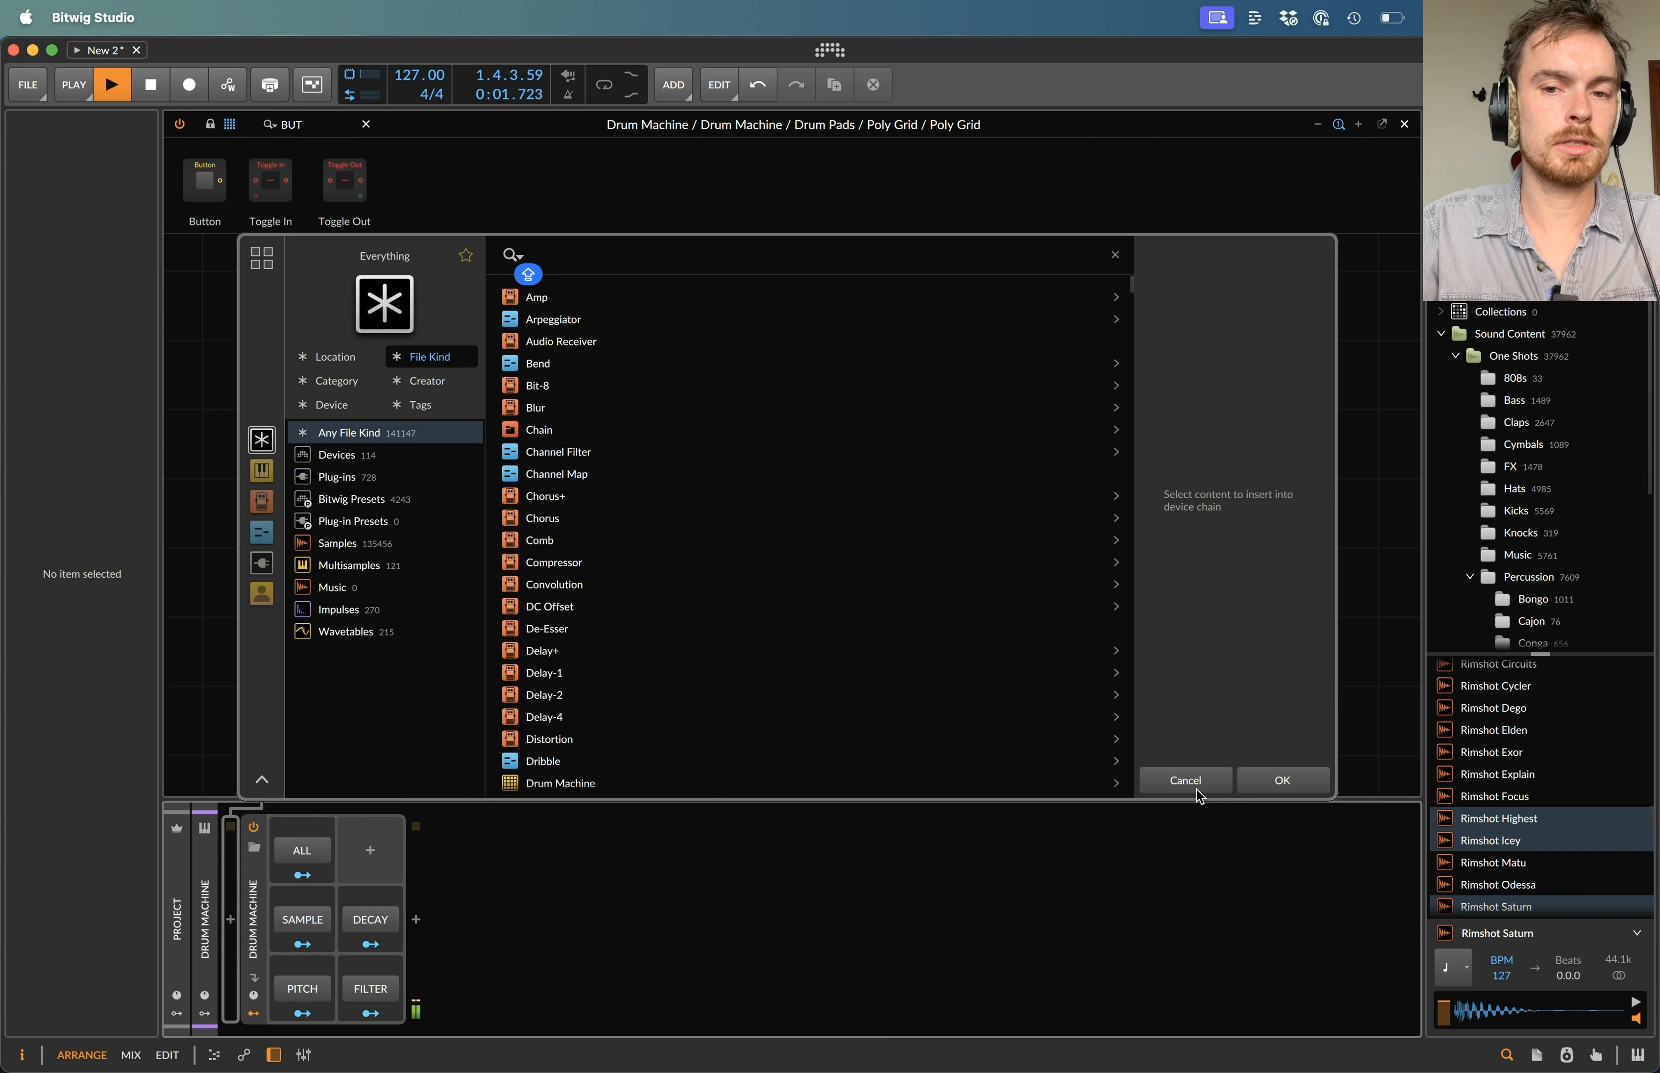
{"action": "left_click", "coordinate": [1185, 780]}
{"action": "left_click", "coordinate": [314, 855]}
{"action": "left_click", "coordinate": [313, 855]}
{"action": "left_click", "coordinate": [314, 857]}
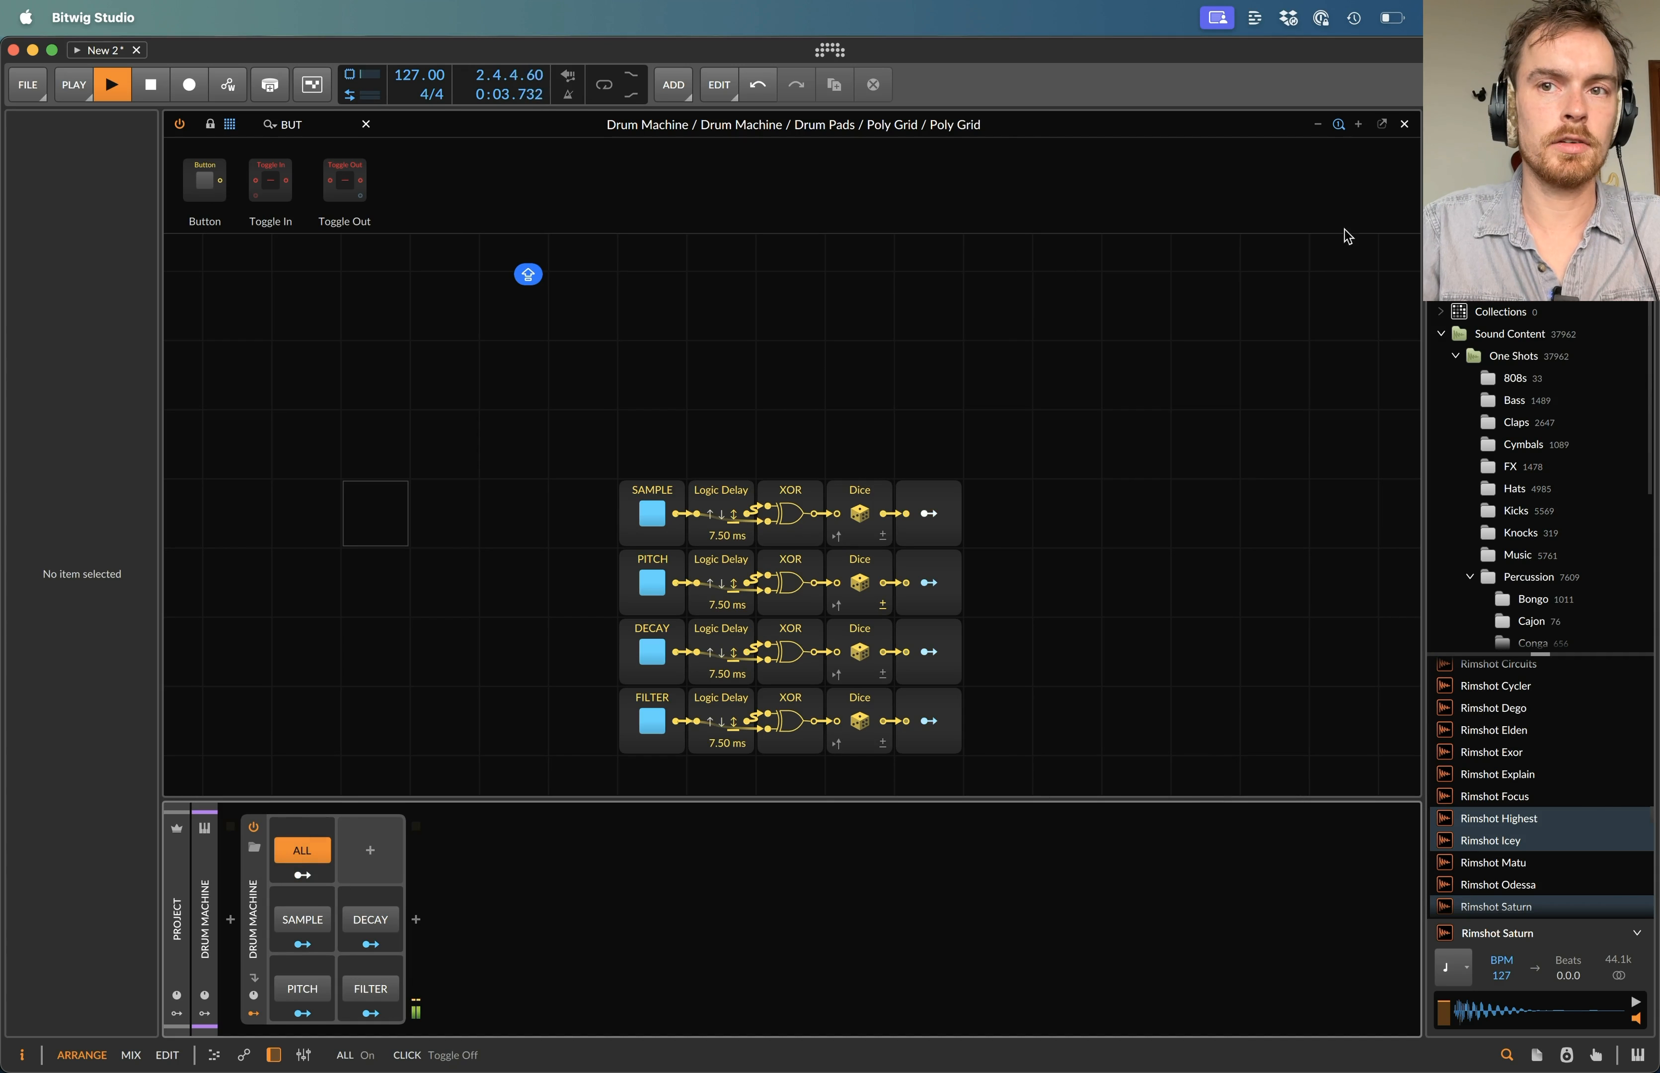
{"action": "left_click", "coordinate": [1406, 123]}
- Toggle the ALL button a few more times to hear the randomised kick, and stop playback
{"action": "left_click", "coordinate": [304, 858]}
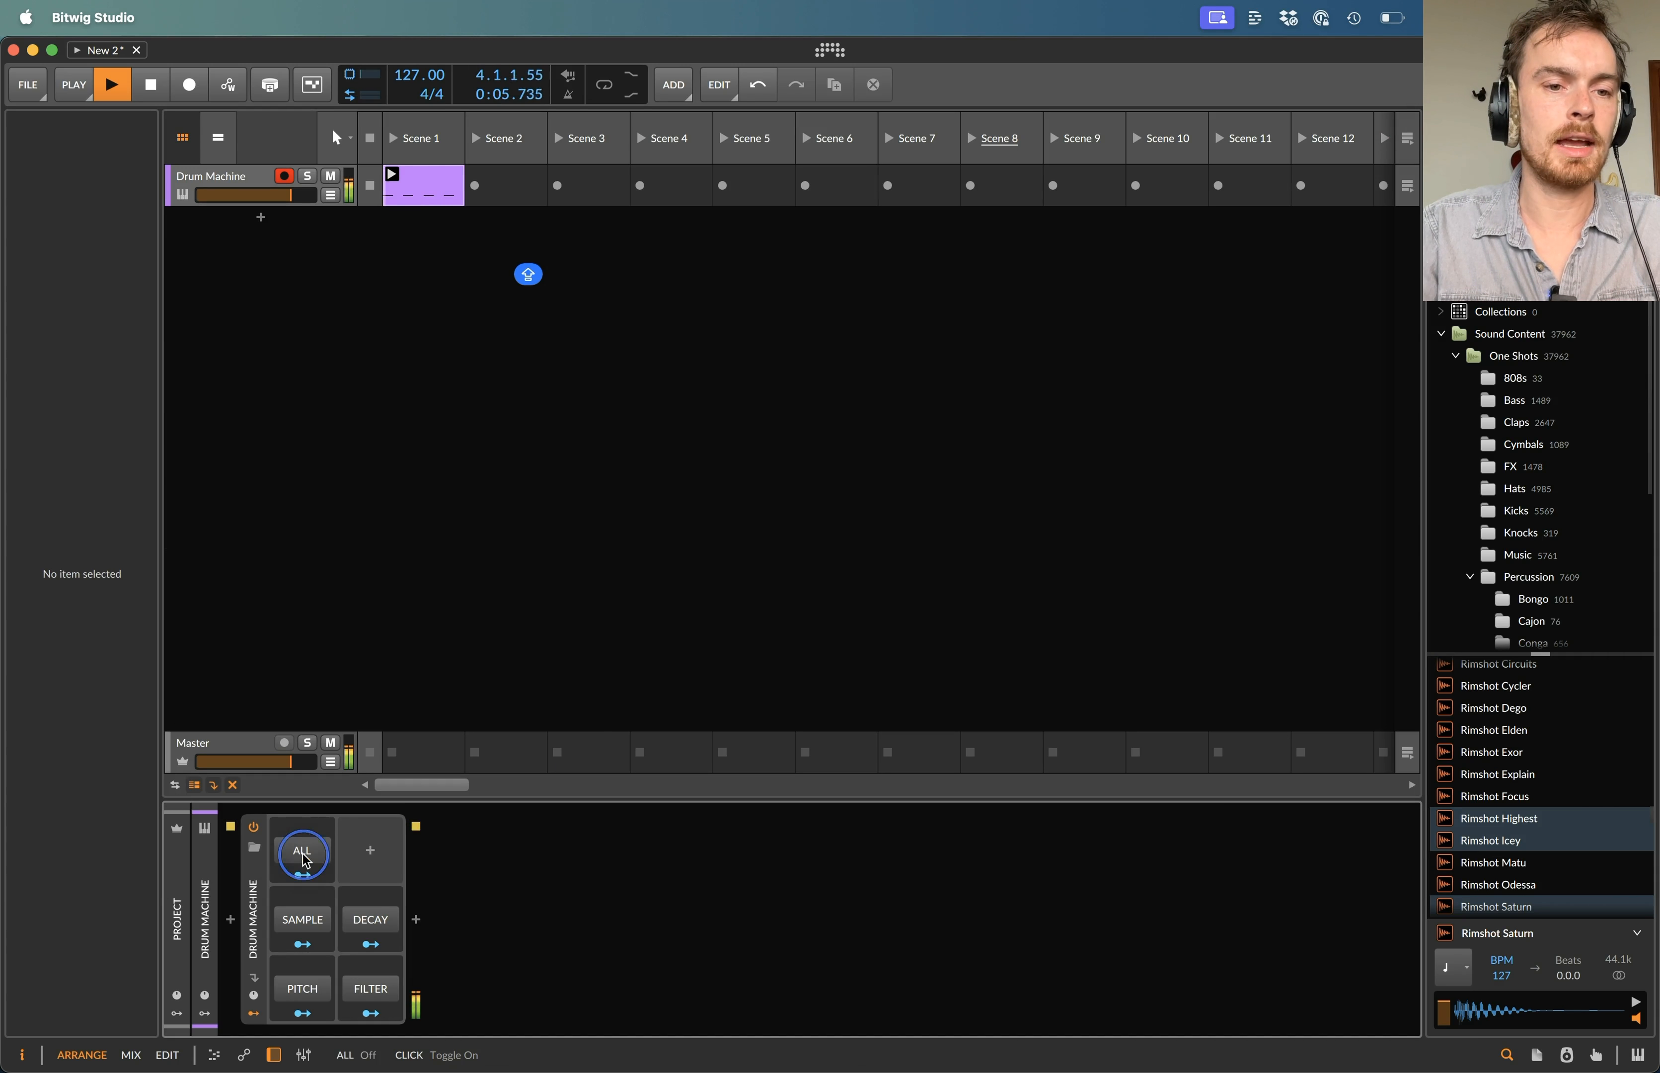
{"action": "left_click", "coordinate": [304, 854]}
{"action": "left_click", "coordinate": [303, 854]}
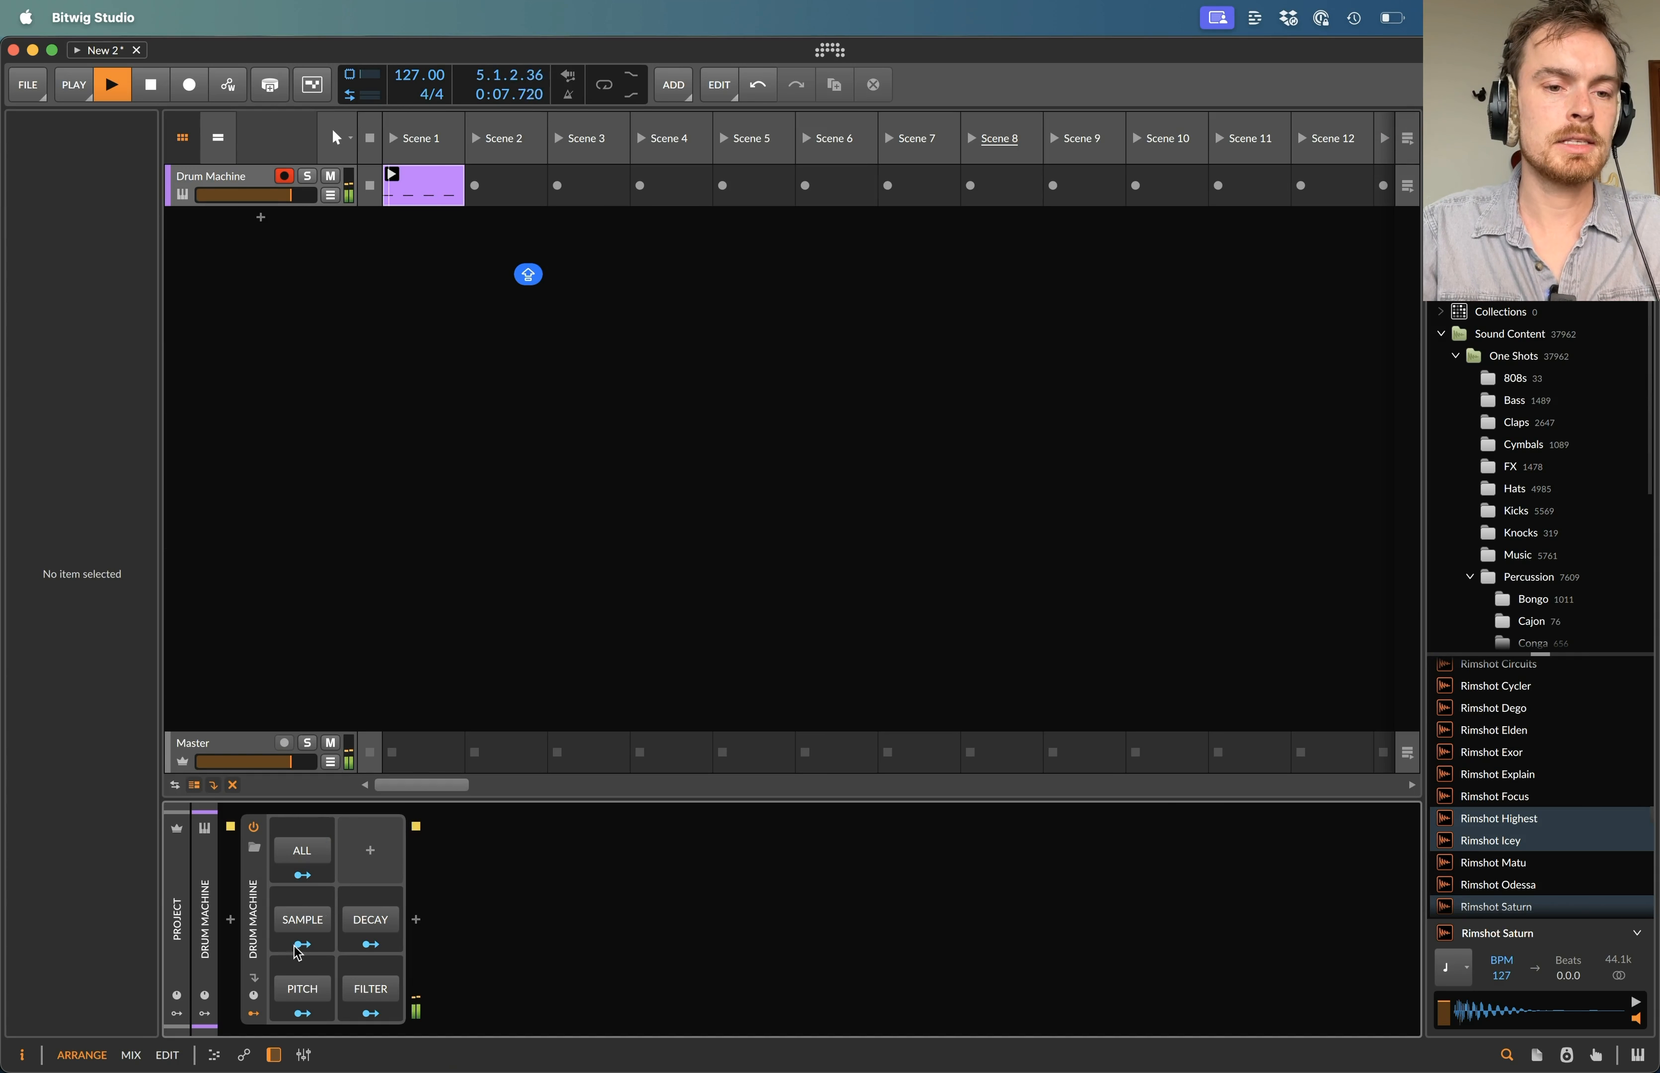
{"action": "key", "text": "space"}
- Expand the Drum Machine device and rename its Poly Grid drum chain as KICK
{"action": "double_click", "coordinate": [259, 938]}
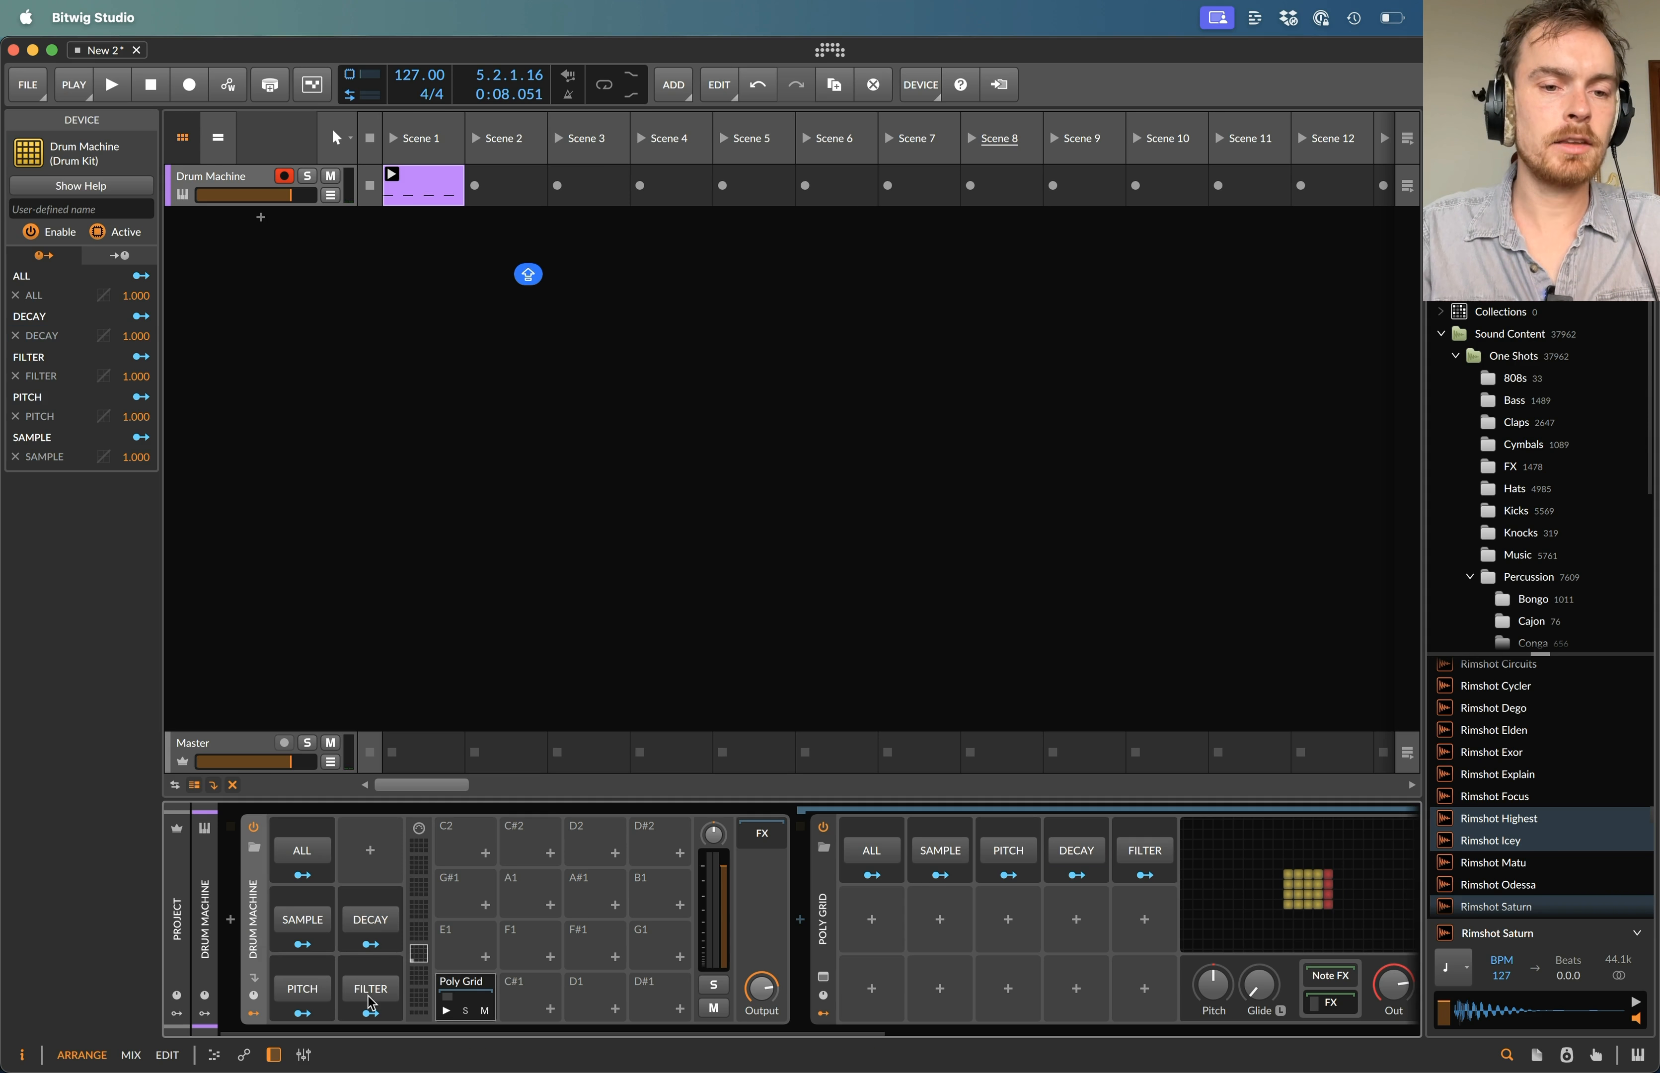
{"action": "left_click", "coordinate": [454, 998]}
{"action": "type", "text": "KICK"}
{"action": "key", "text": "Return"}
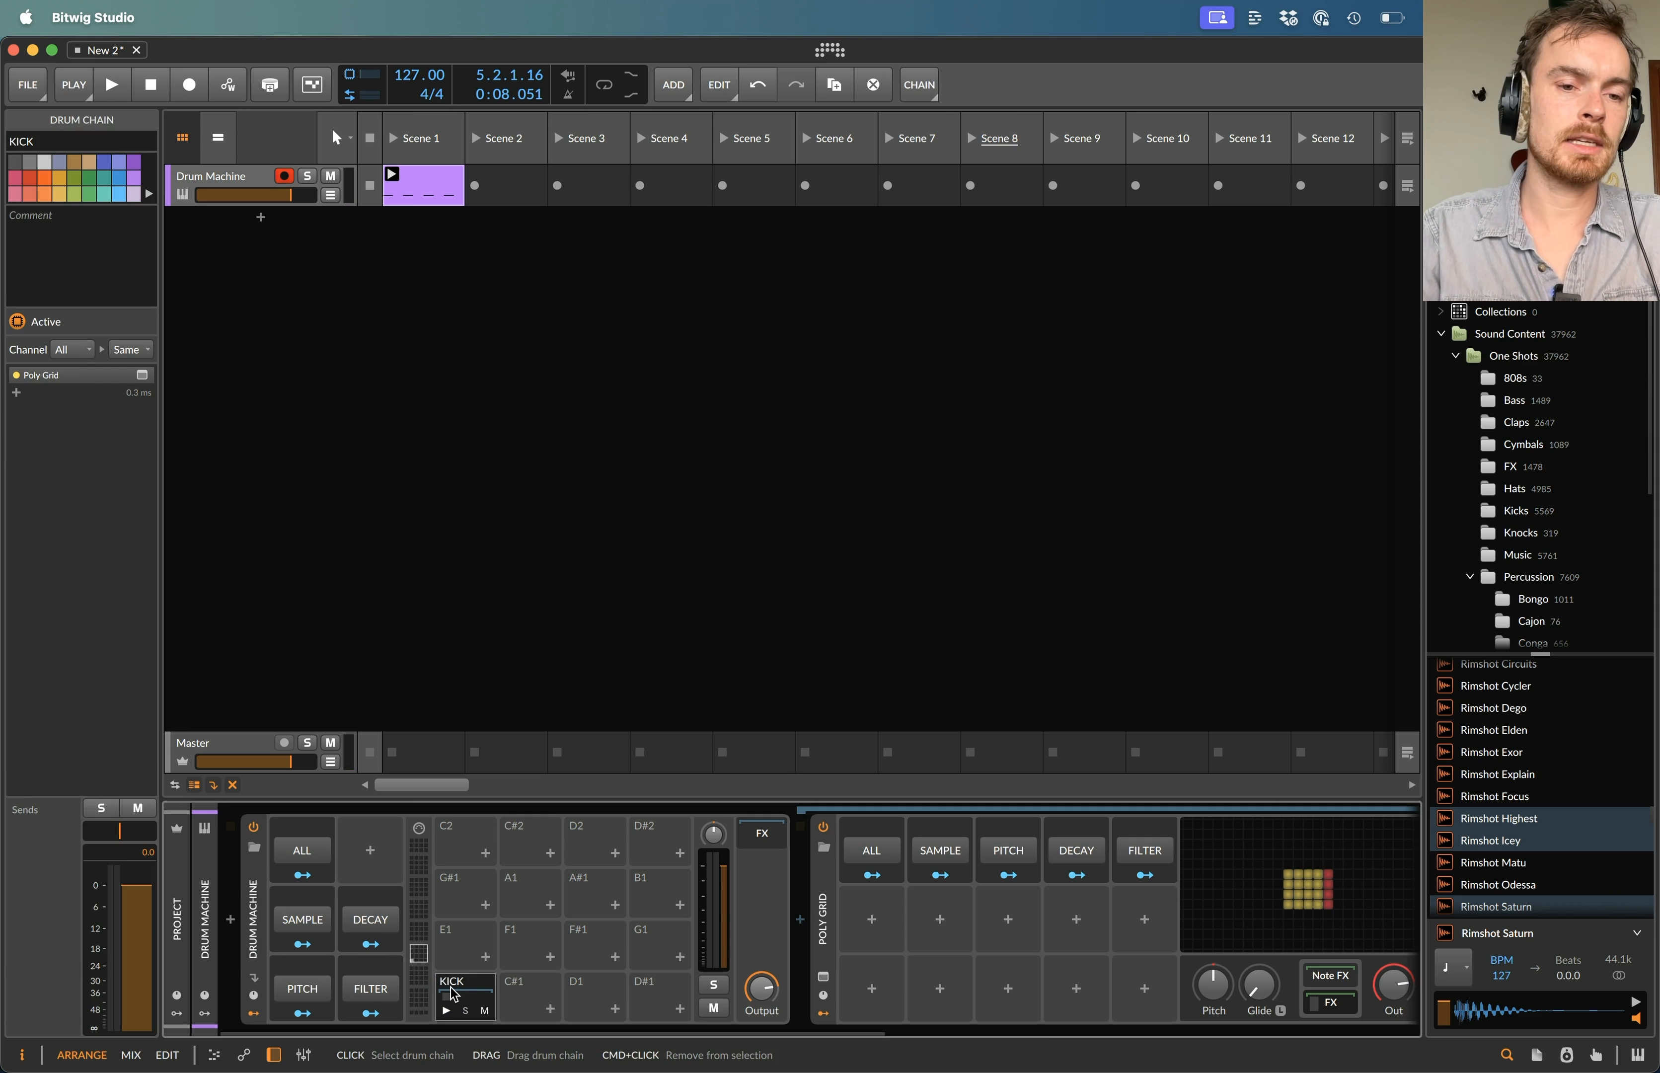
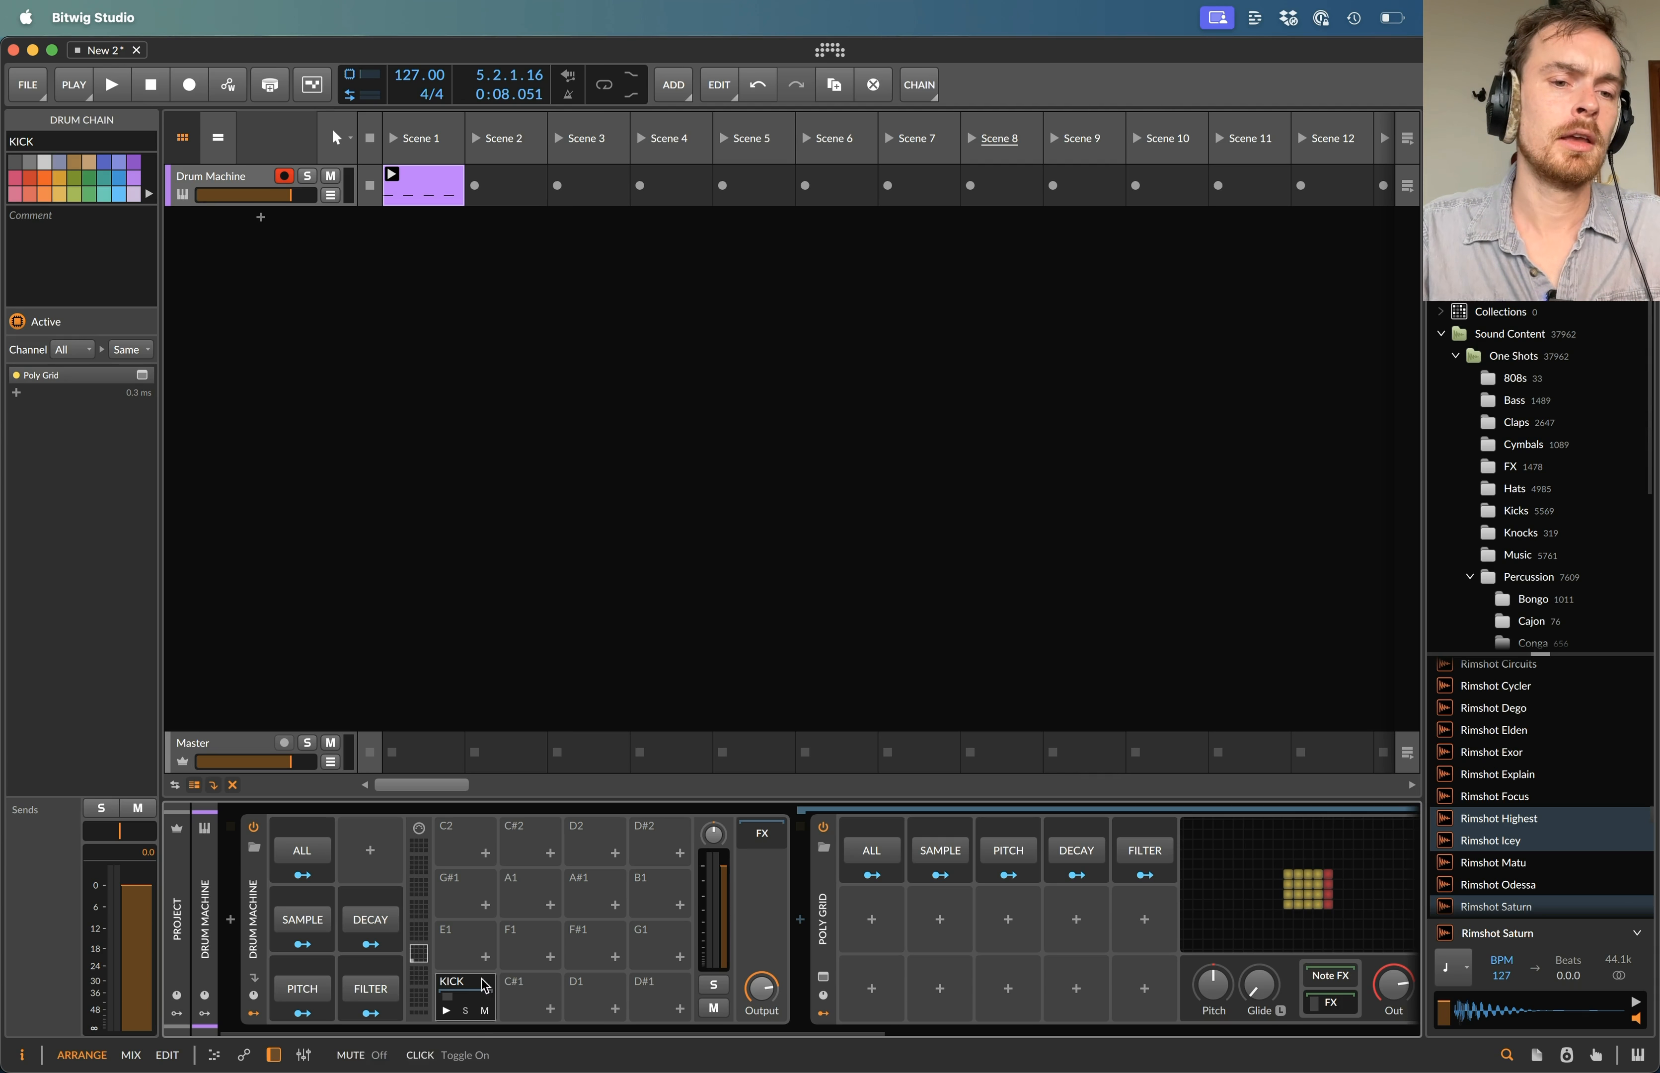
- Duplicate the KICK chain onto the C#1 pad and rename the copy as TOM 1
{"action": "left_click_drag", "start_coordinate": [485, 985], "coordinate": [538, 990]}
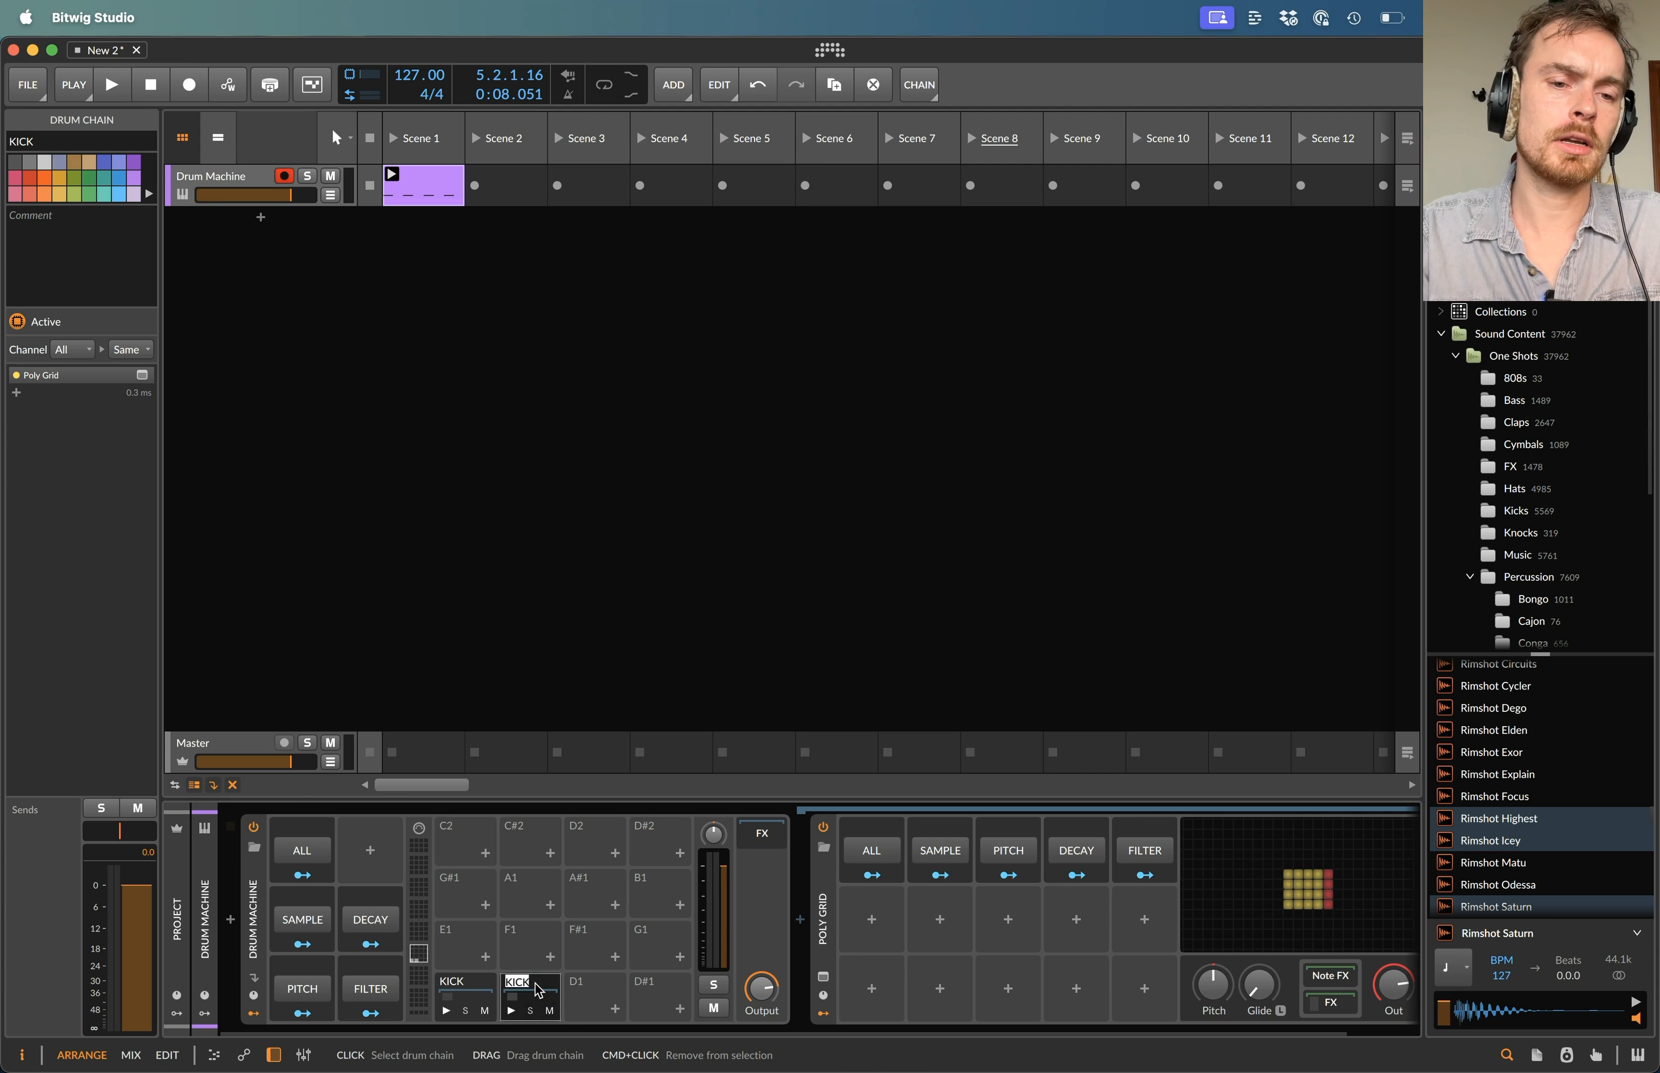
{"action": "type", "text": "TOM 1"}
{"action": "key", "text": "Return"}
{"action": "left_click", "coordinate": [530, 987]}
- Show the sampler nested in TOM 1's Poly Grid and clear its kick multisample
{"action": "scroll", "coordinate": [865, 975], "scroll_direction": "right", "scroll_amount": 2}
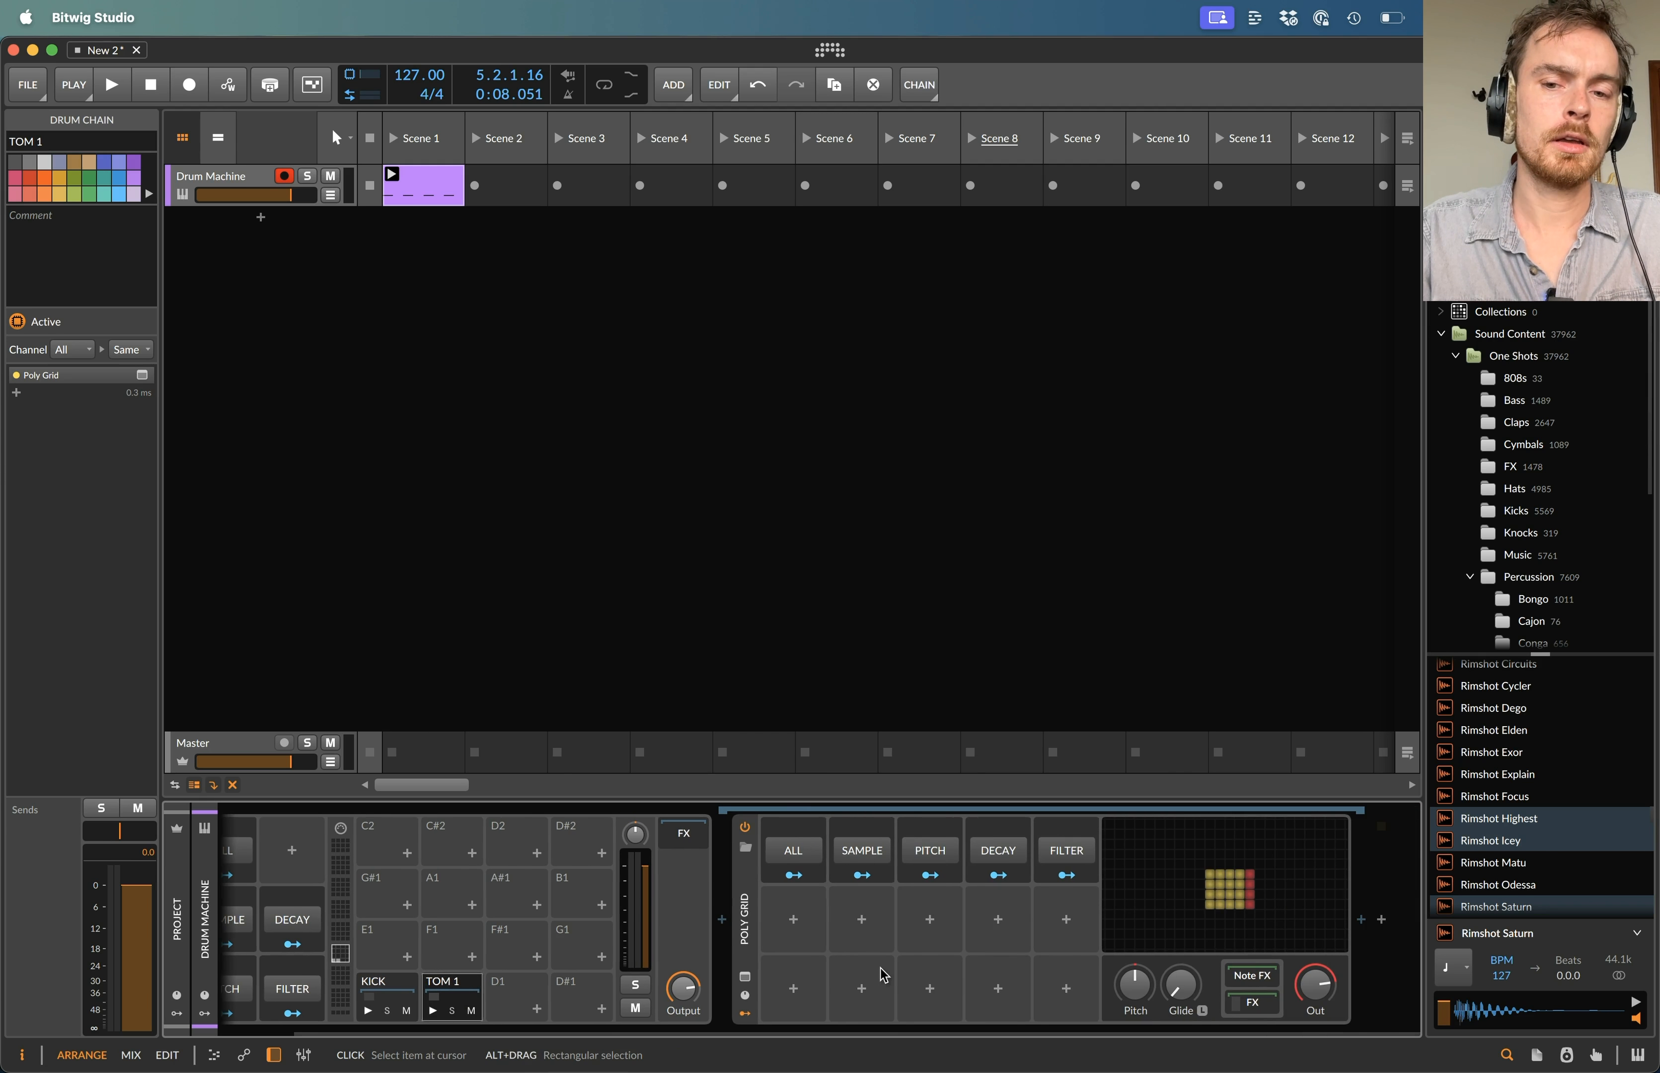
{"action": "left_click", "coordinate": [1240, 1003]}
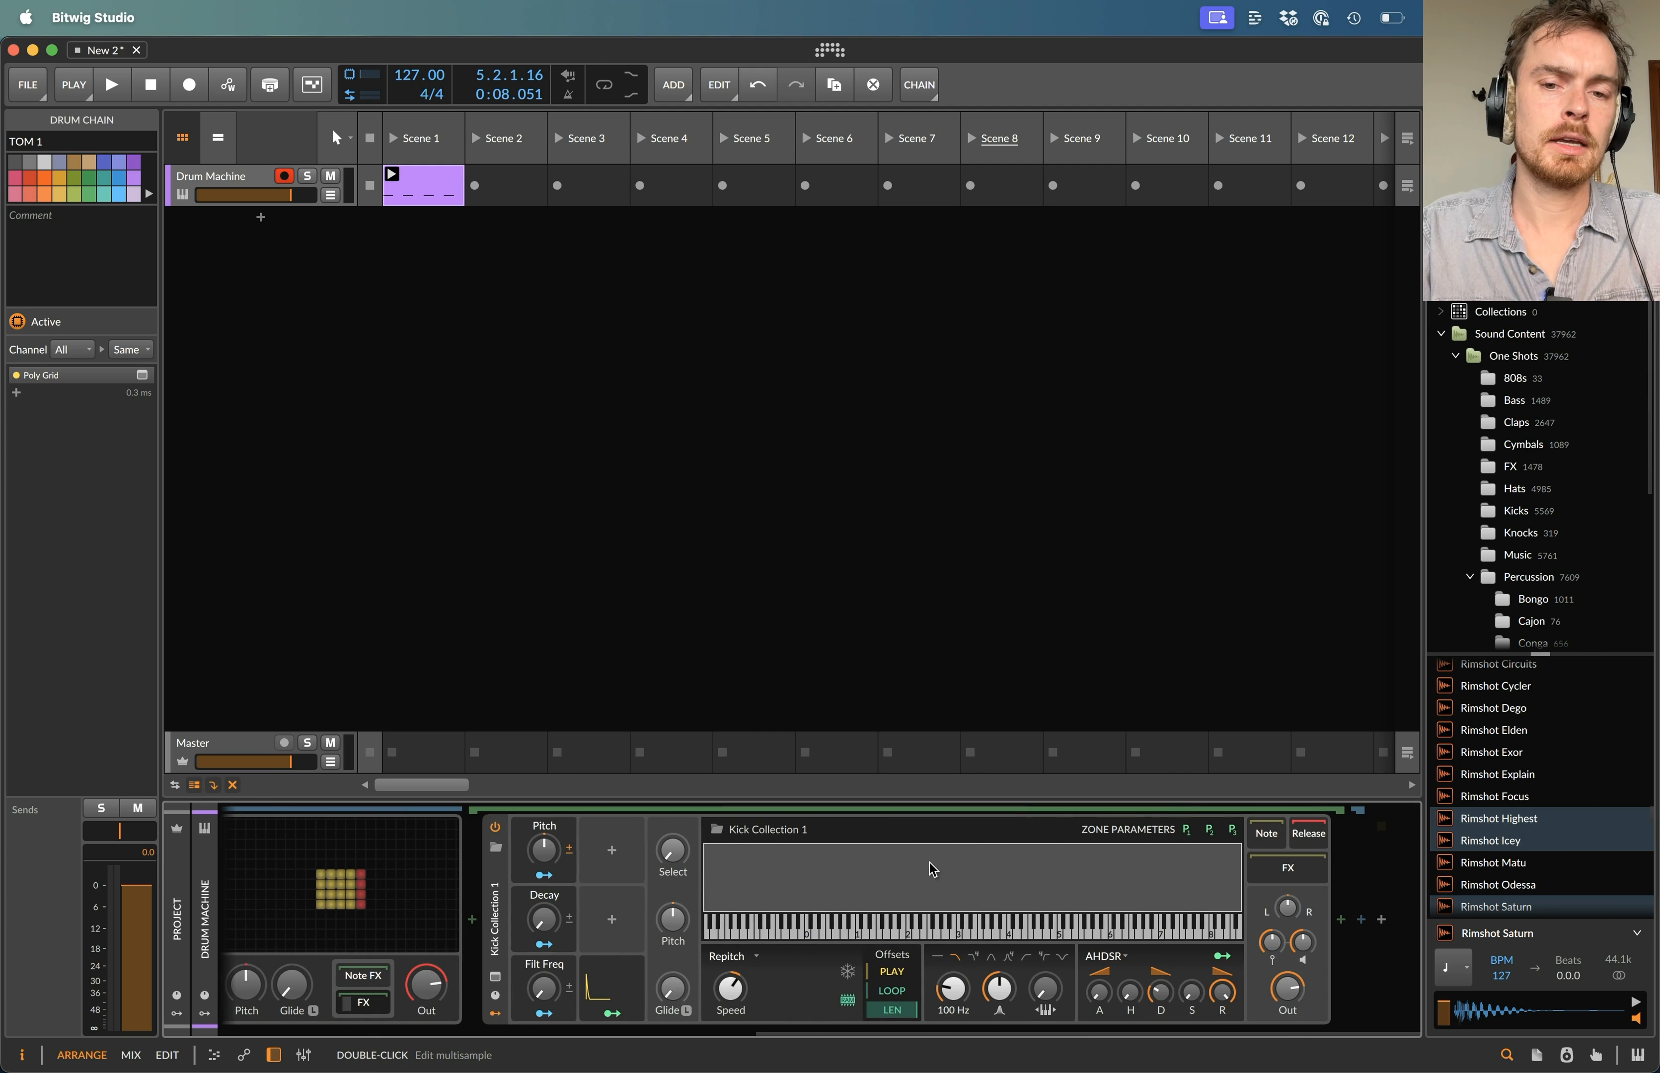
{"action": "right_click", "coordinate": [932, 868]}
{"action": "left_click", "coordinate": [949, 877]}
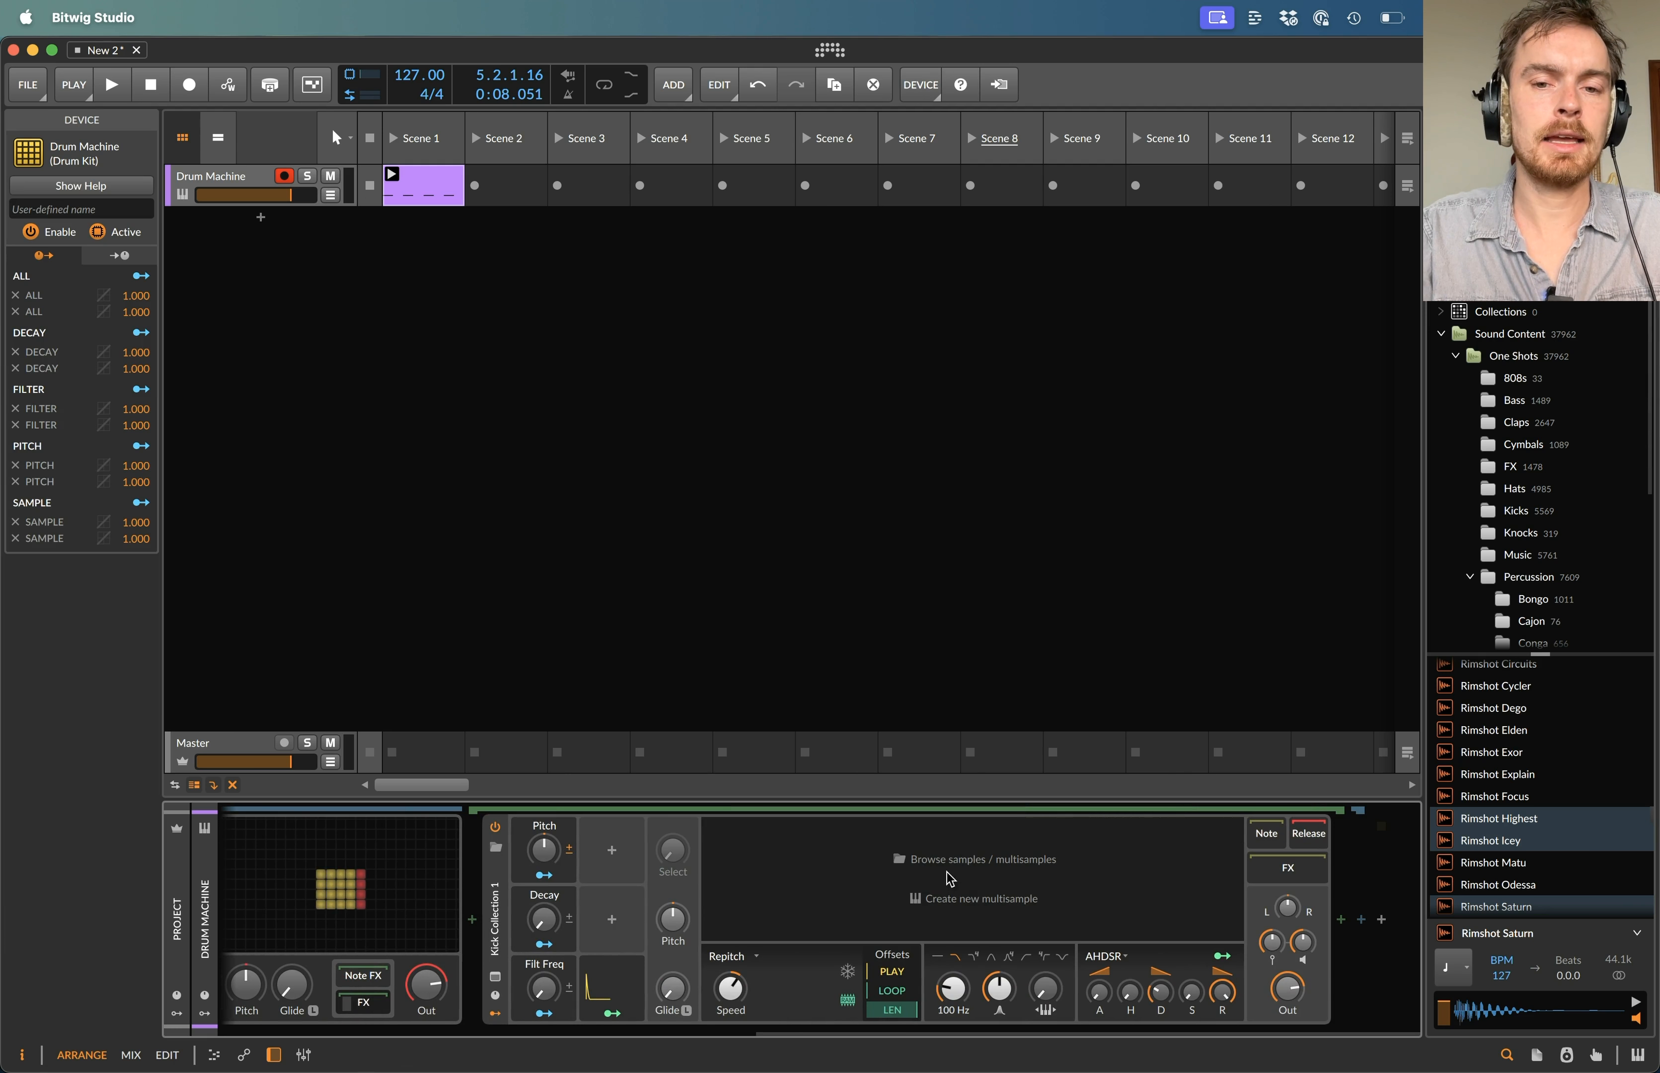
- Search the sample browser for "TOM COLL" and load the top match into TOM 1's sampler
{"action": "left_click", "coordinate": [947, 865]}
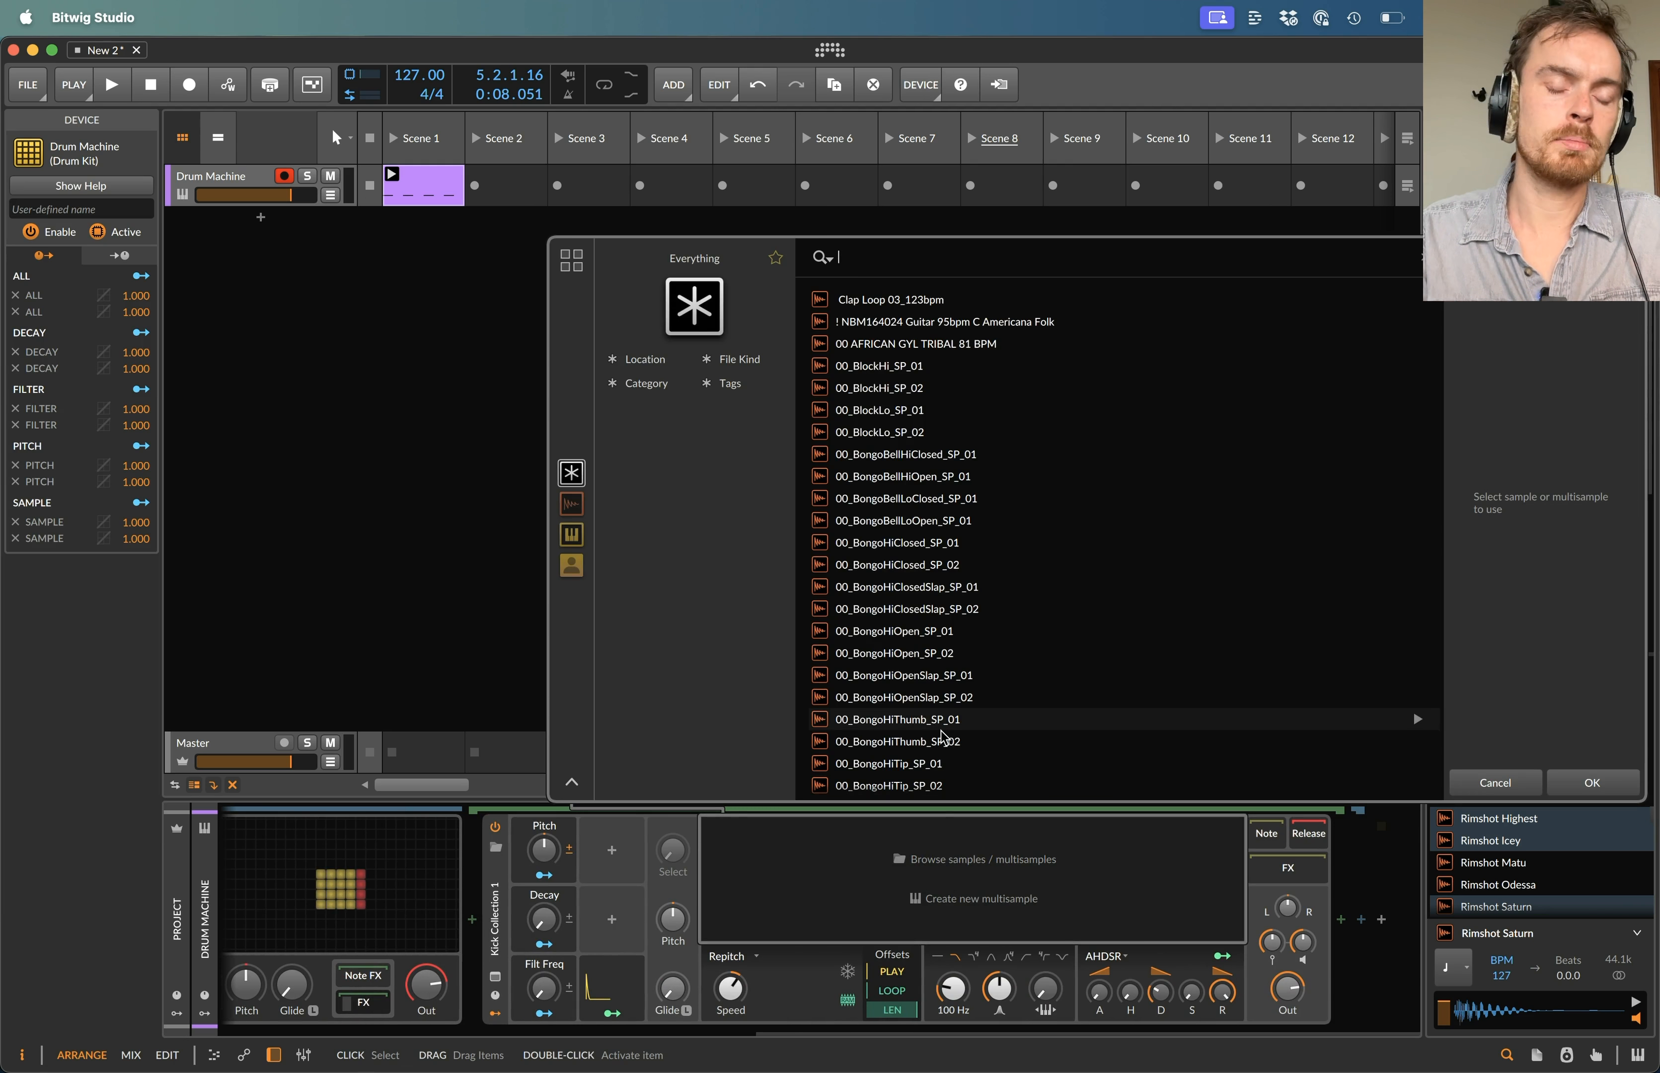
{"action": "type", "text": "TOM"}
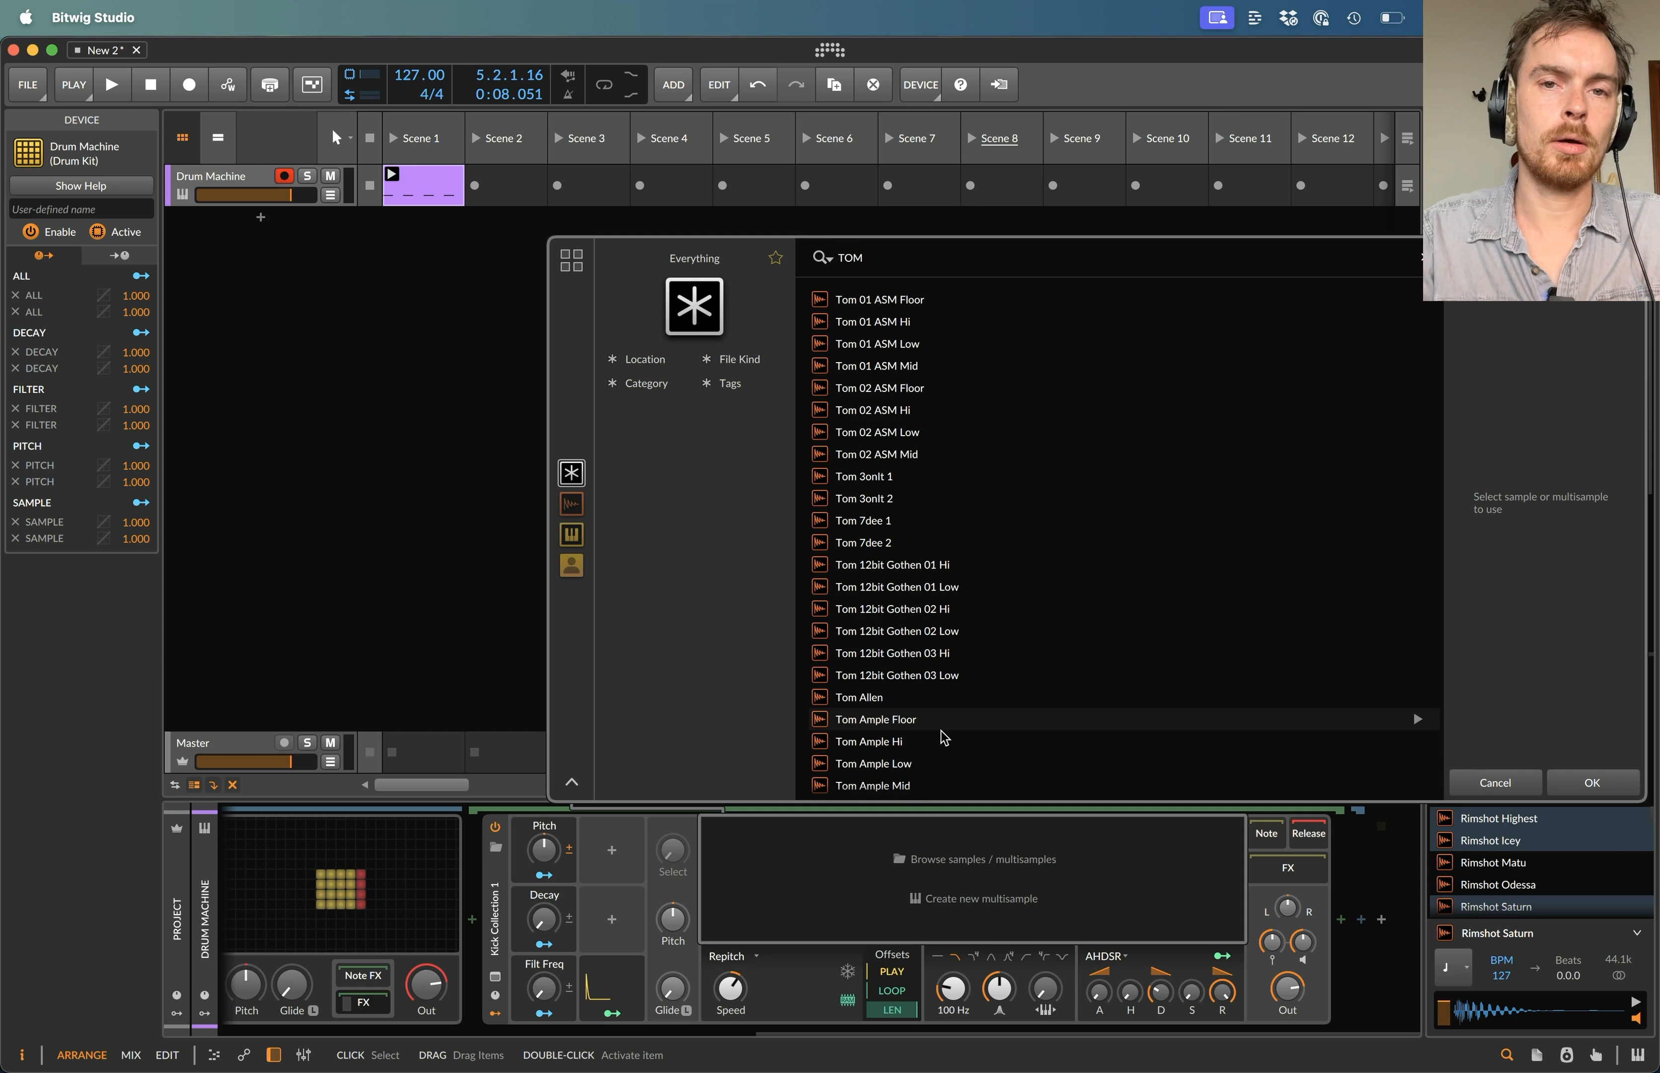
{"action": "type", "text": " COLL"}
{"action": "key", "text": "Down"}
{"action": "key", "text": "Return"}
{"action": "scroll", "coordinate": [871, 909], "scroll_direction": "left", "scroll_amount": 10}
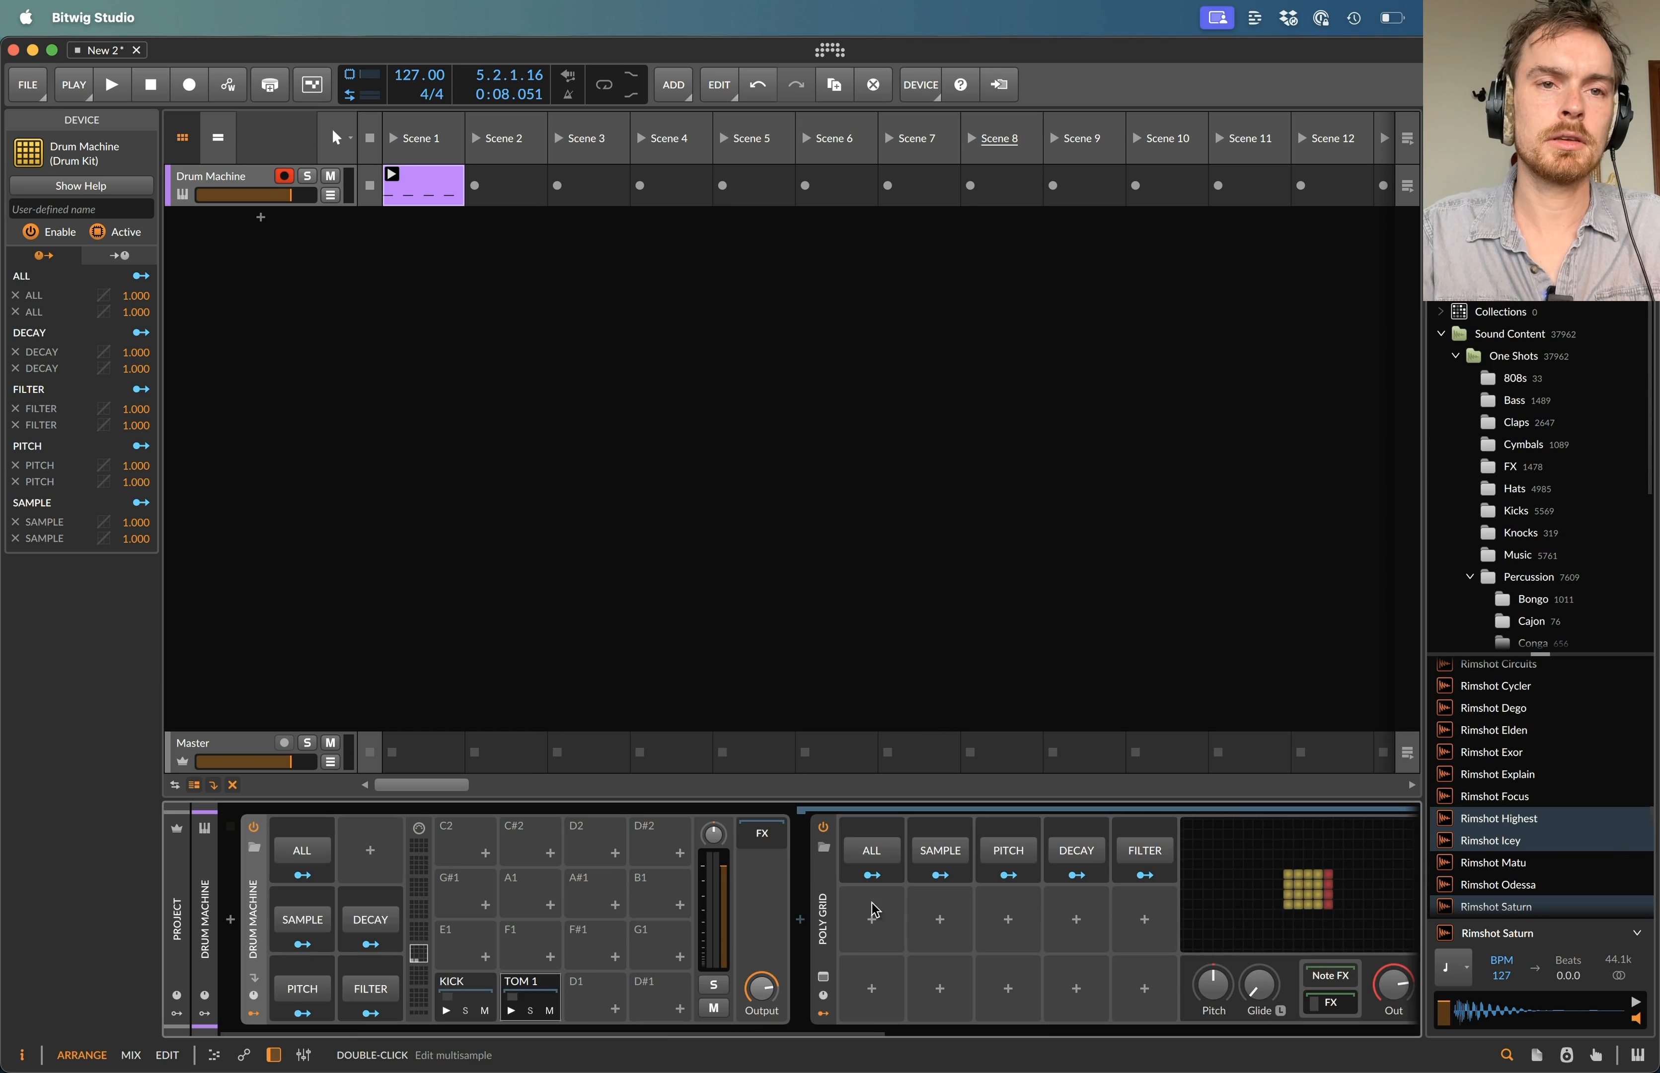
- Add sixteenth TOM 1 notes to the Scene 1 drum clip at 1.1.4, 1.2.3, 1.3.4 and 1.4.3
{"action": "double_click", "coordinate": [447, 188]}
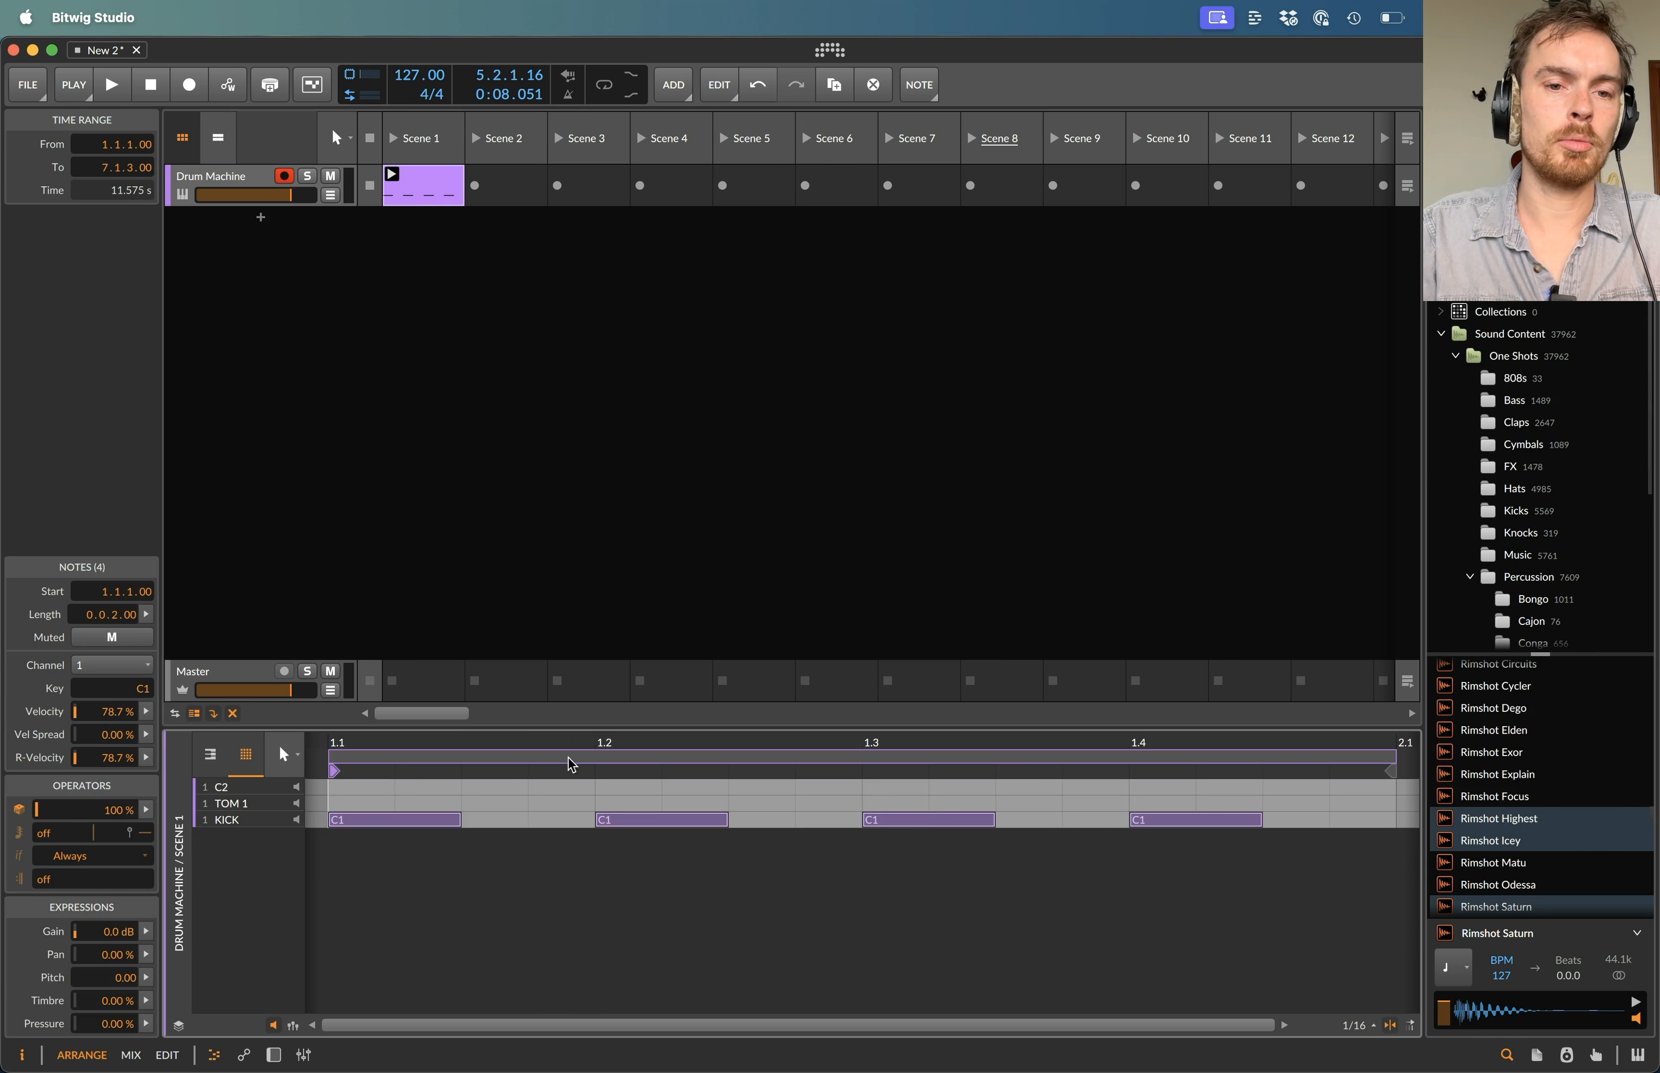
{"action": "double_click", "coordinate": [544, 804]}
{"action": "double_click", "coordinate": [763, 803]}
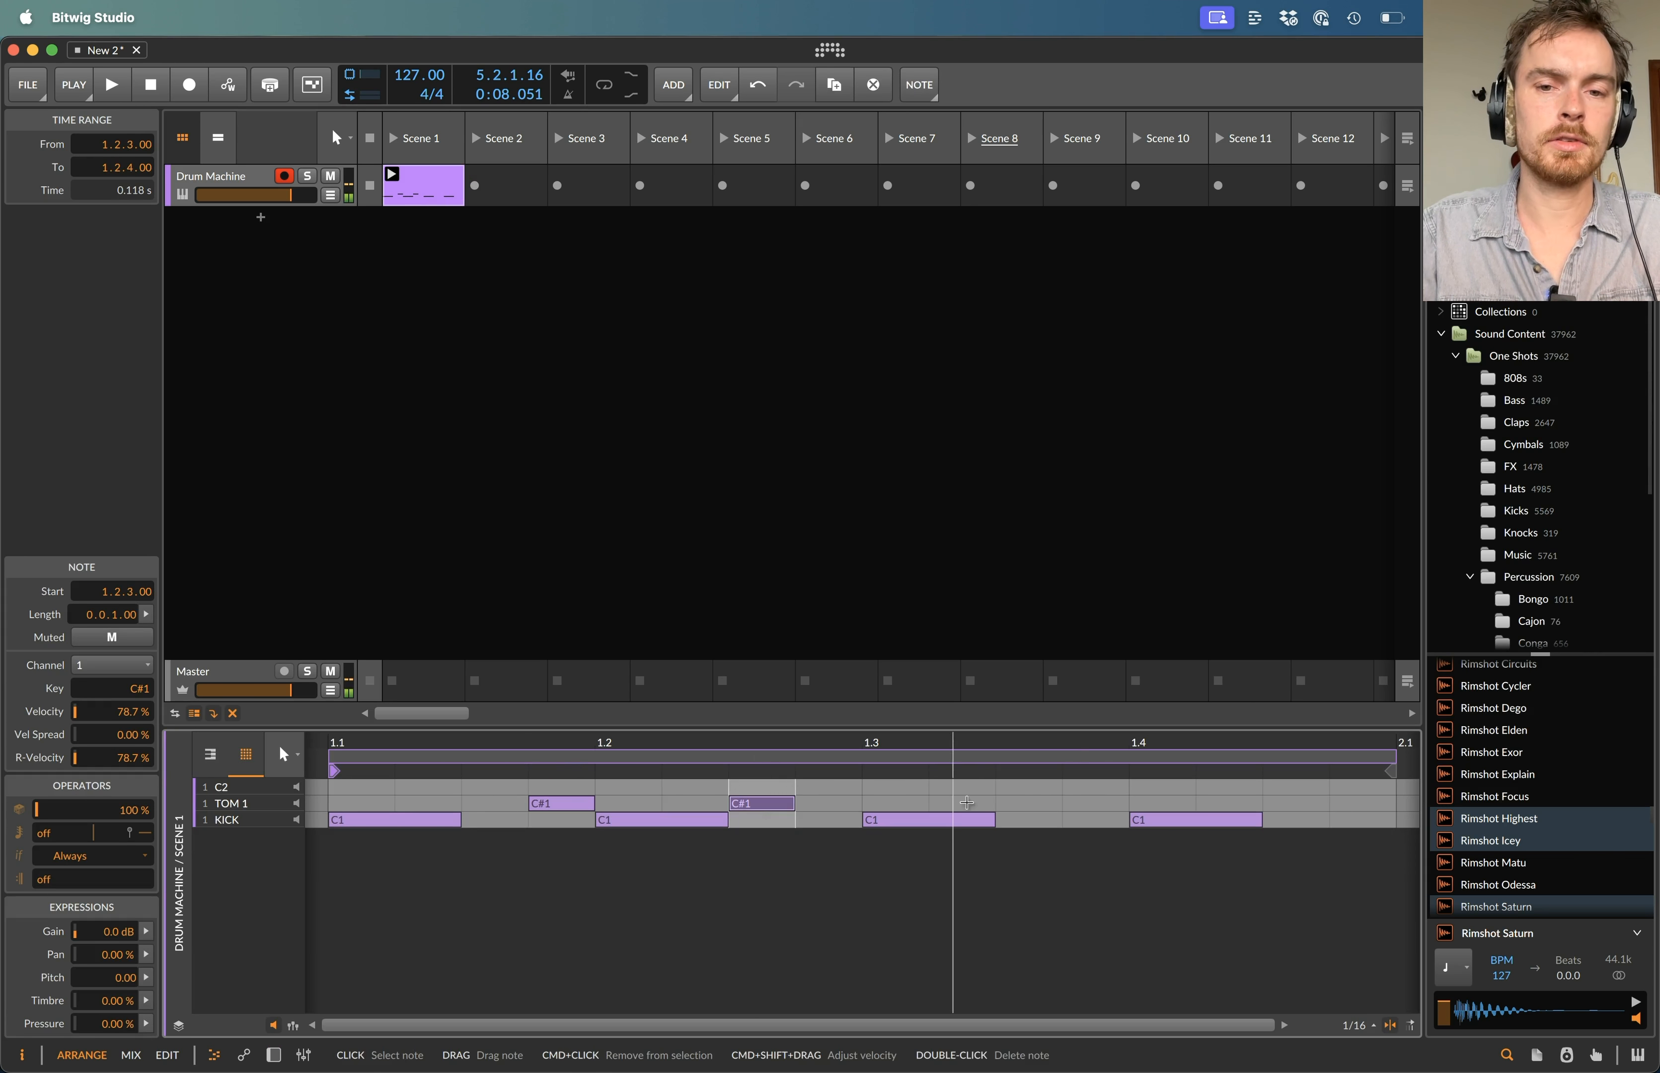
{"action": "double_click", "coordinate": [1097, 803]}
{"action": "double_click", "coordinate": [1163, 803]}
{"action": "key", "text": "Right"}
{"action": "key", "text": "Right"}
- Play the kick and tom pattern and toggle the Drum Machine's ALL button to audition both chains' randomisation
{"action": "key", "text": "space"}
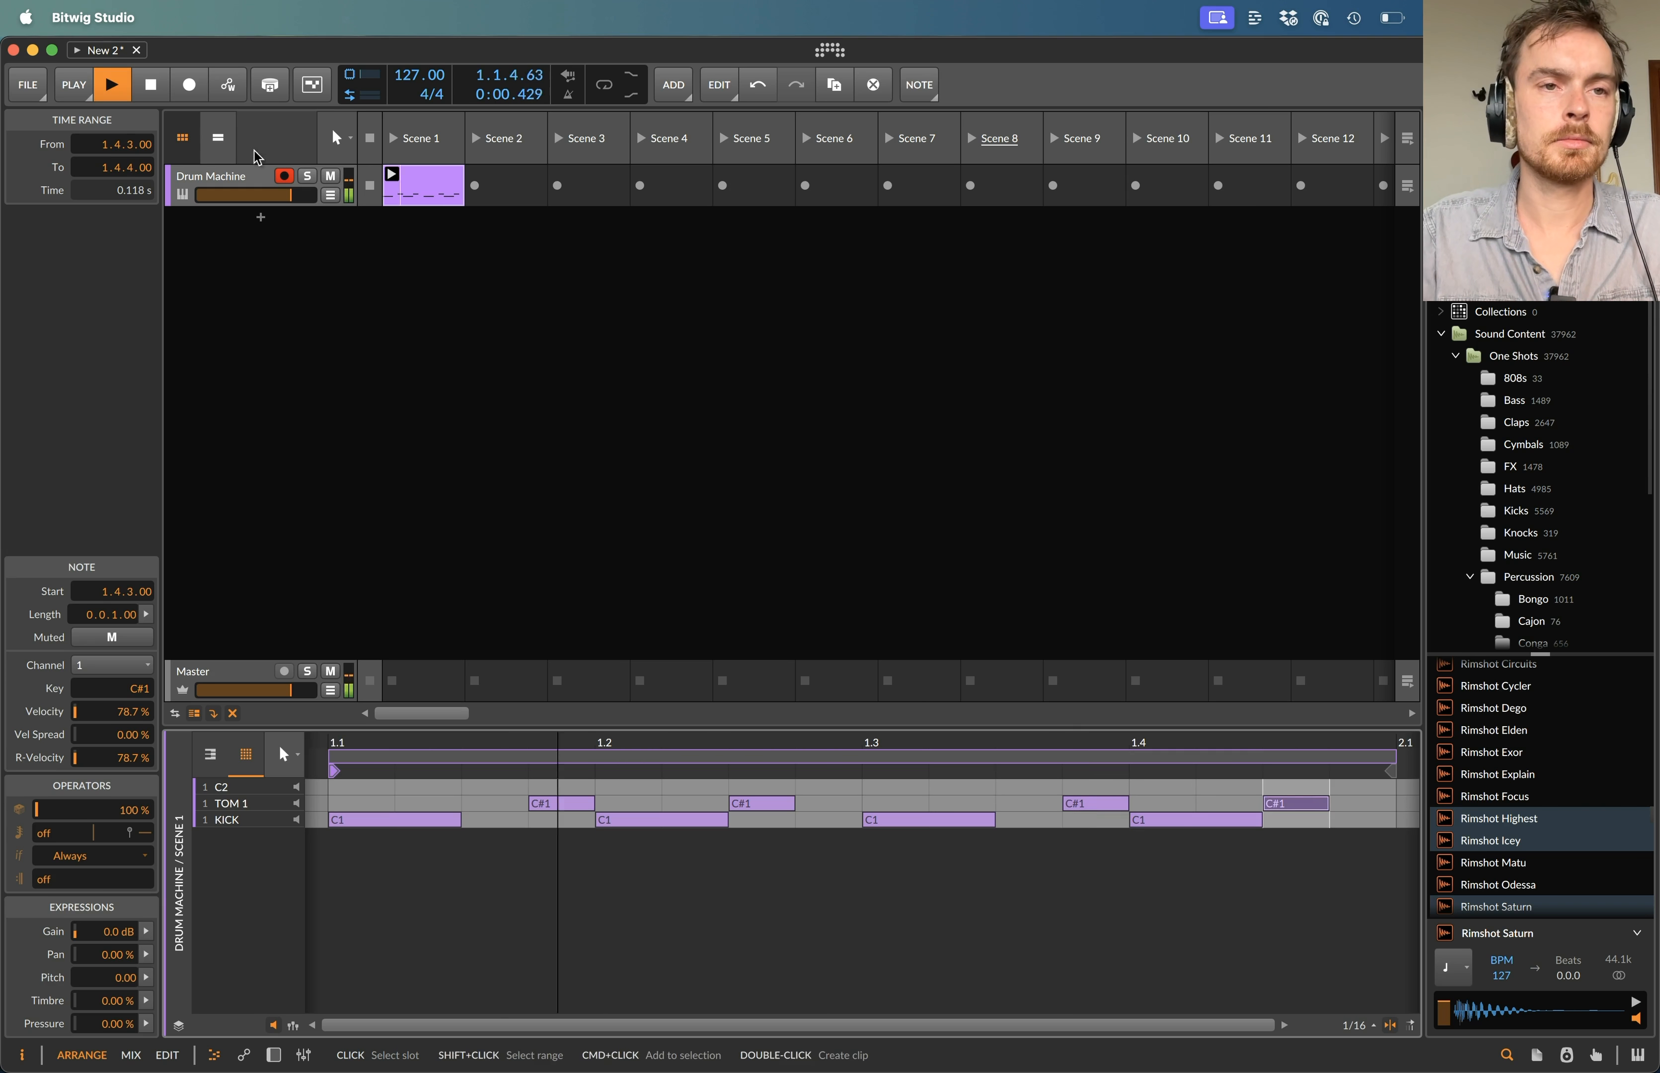
{"action": "double_click", "coordinate": [230, 179]}
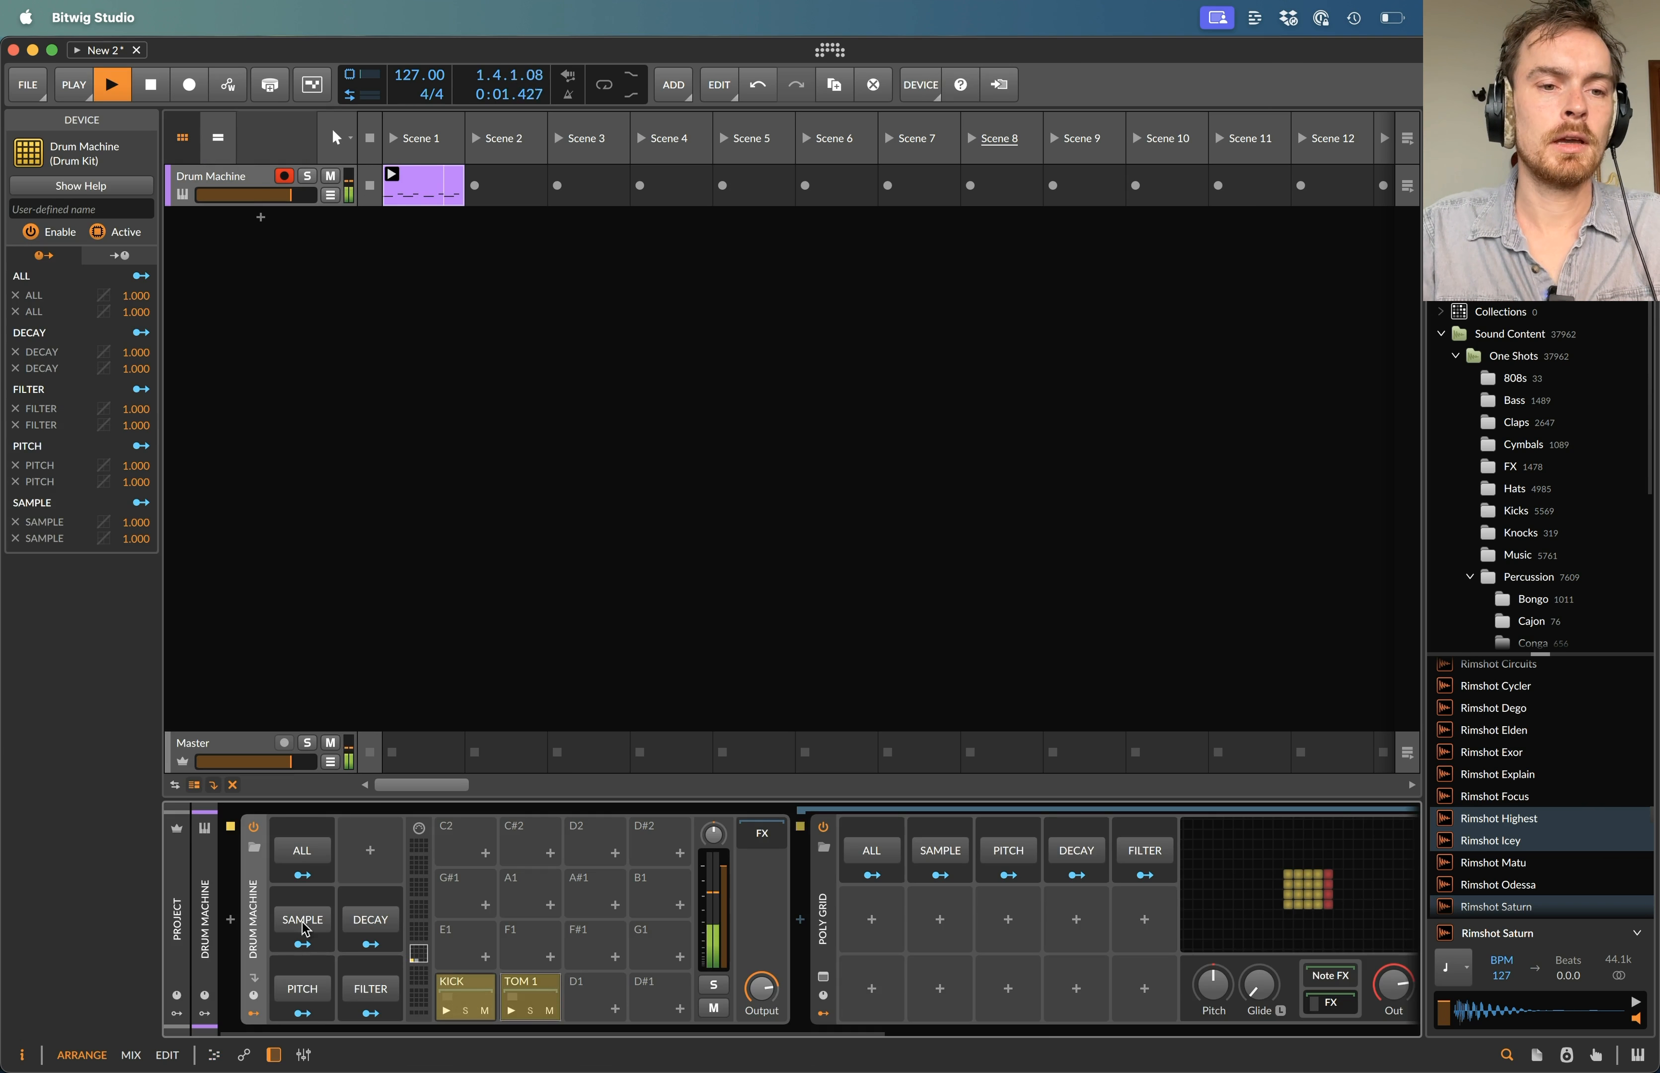
{"action": "left_click", "coordinate": [300, 852]}
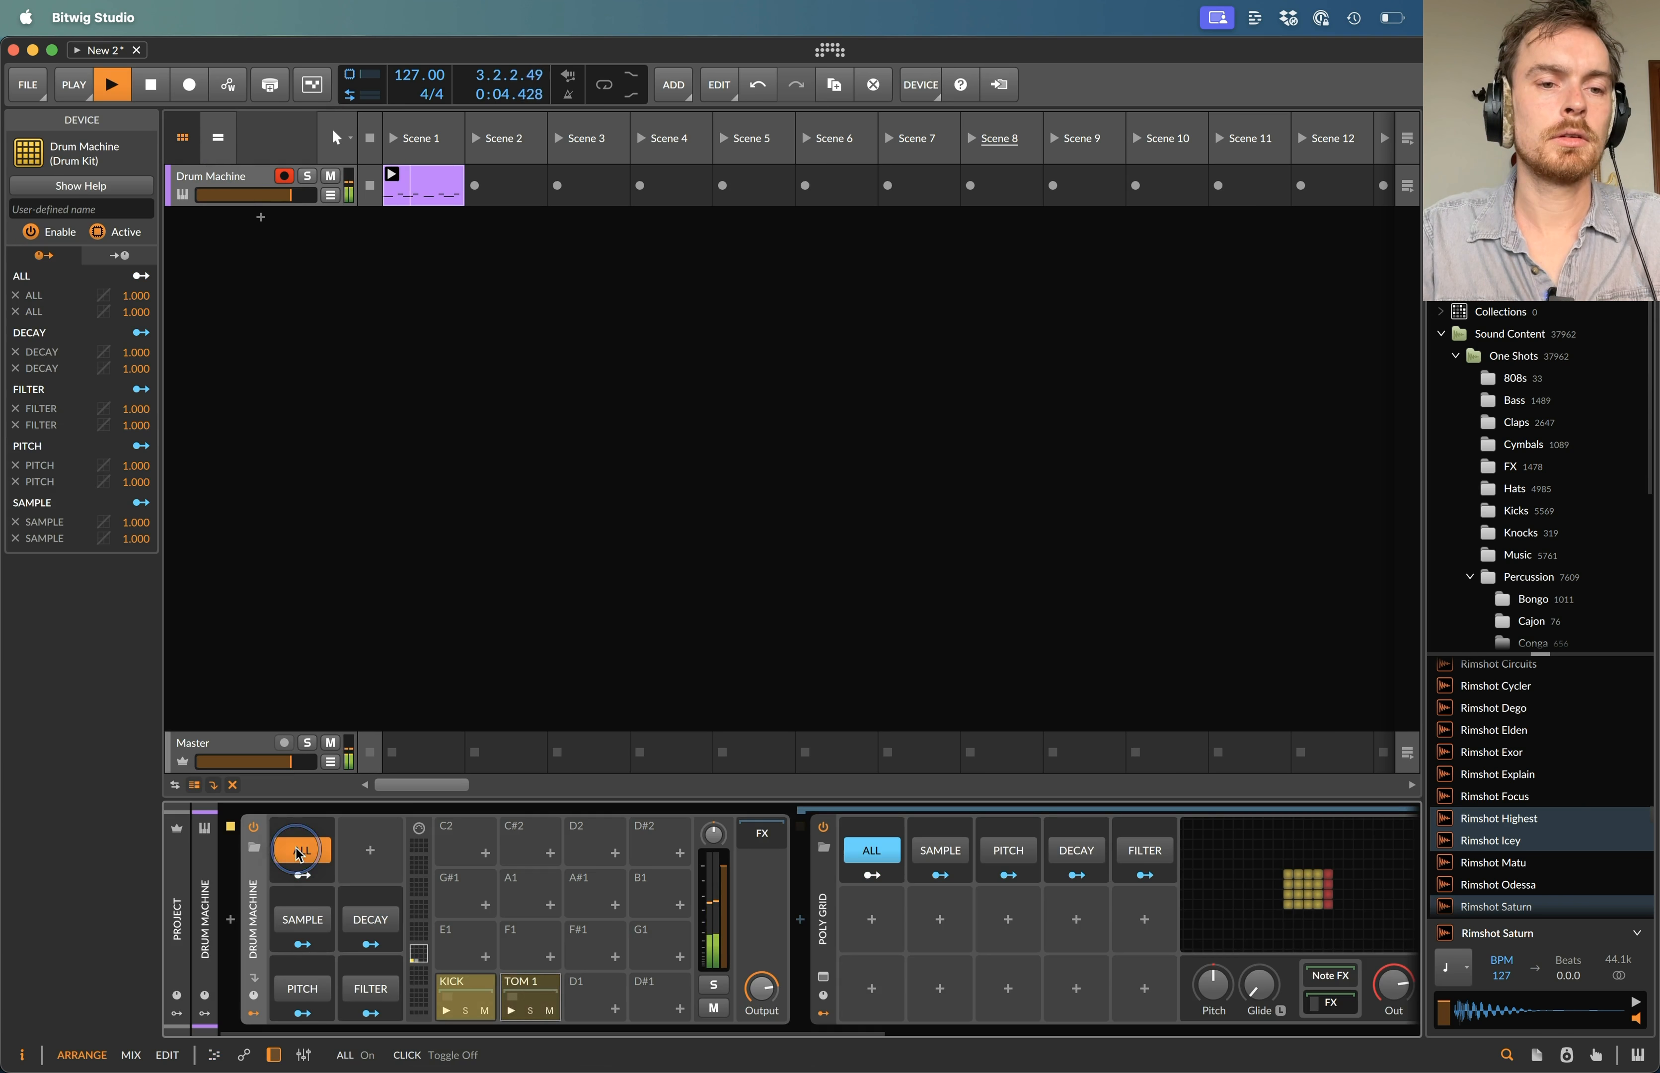
{"action": "left_click", "coordinate": [300, 852]}
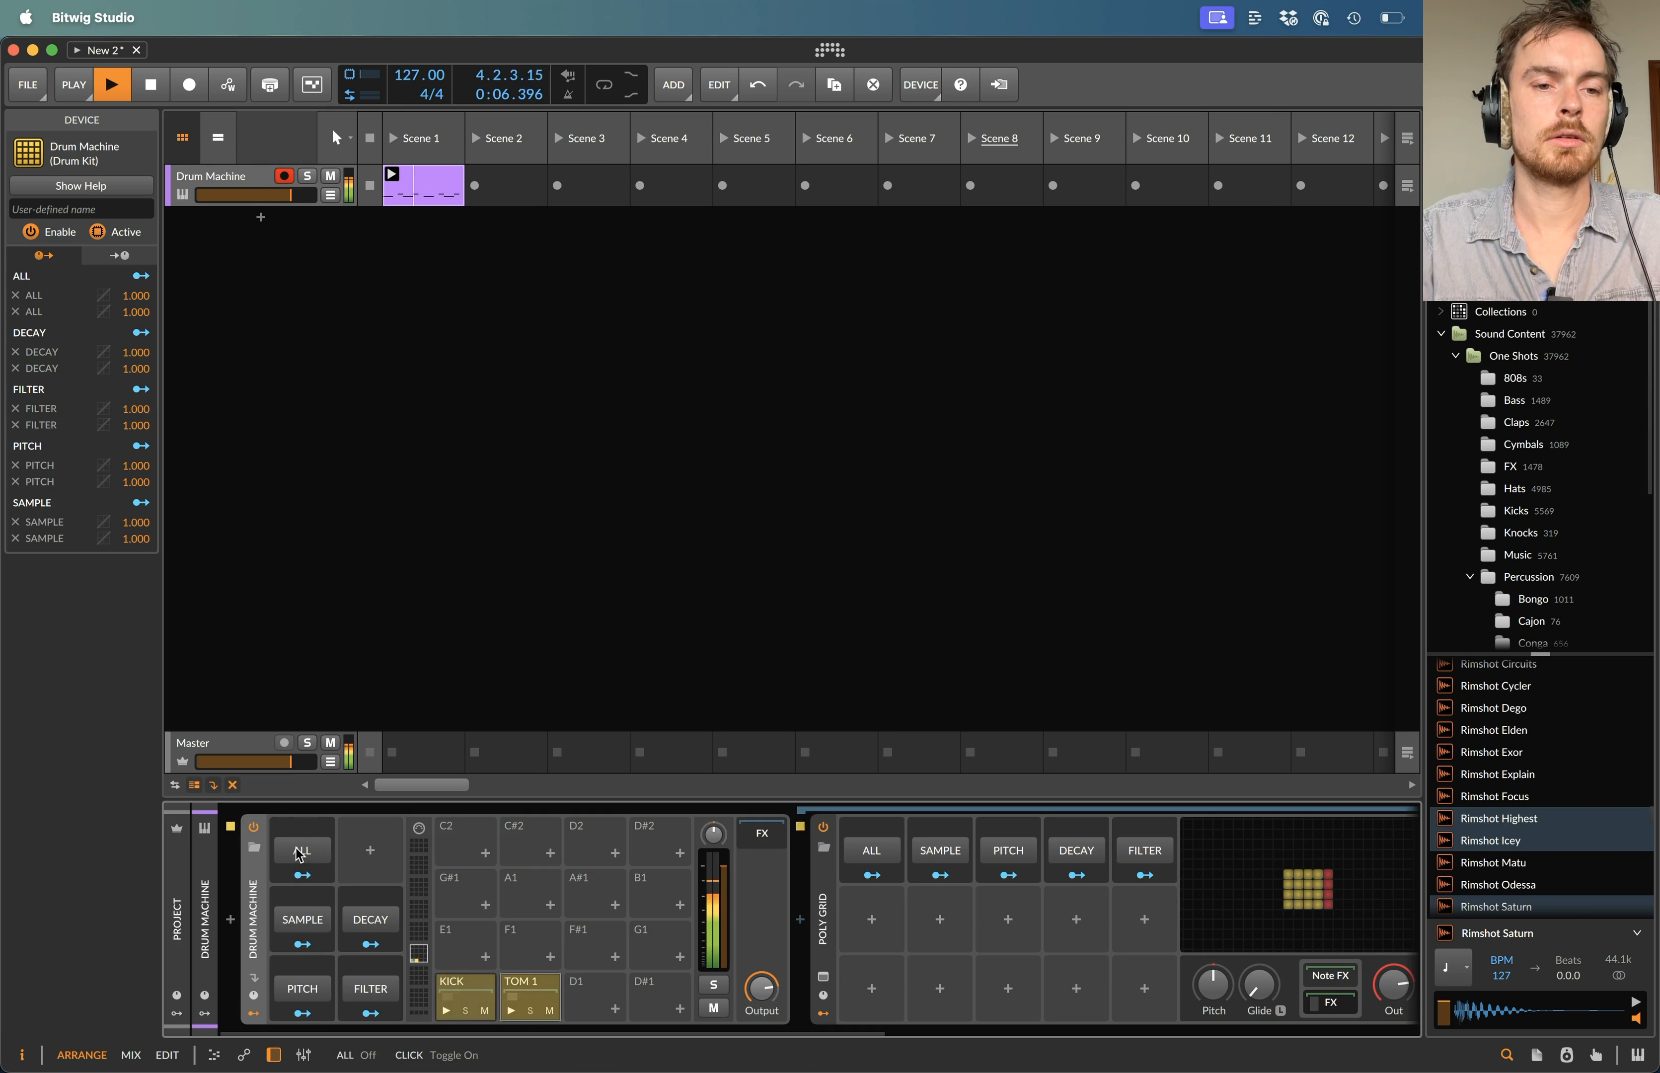
{"action": "left_click", "coordinate": [299, 852]}
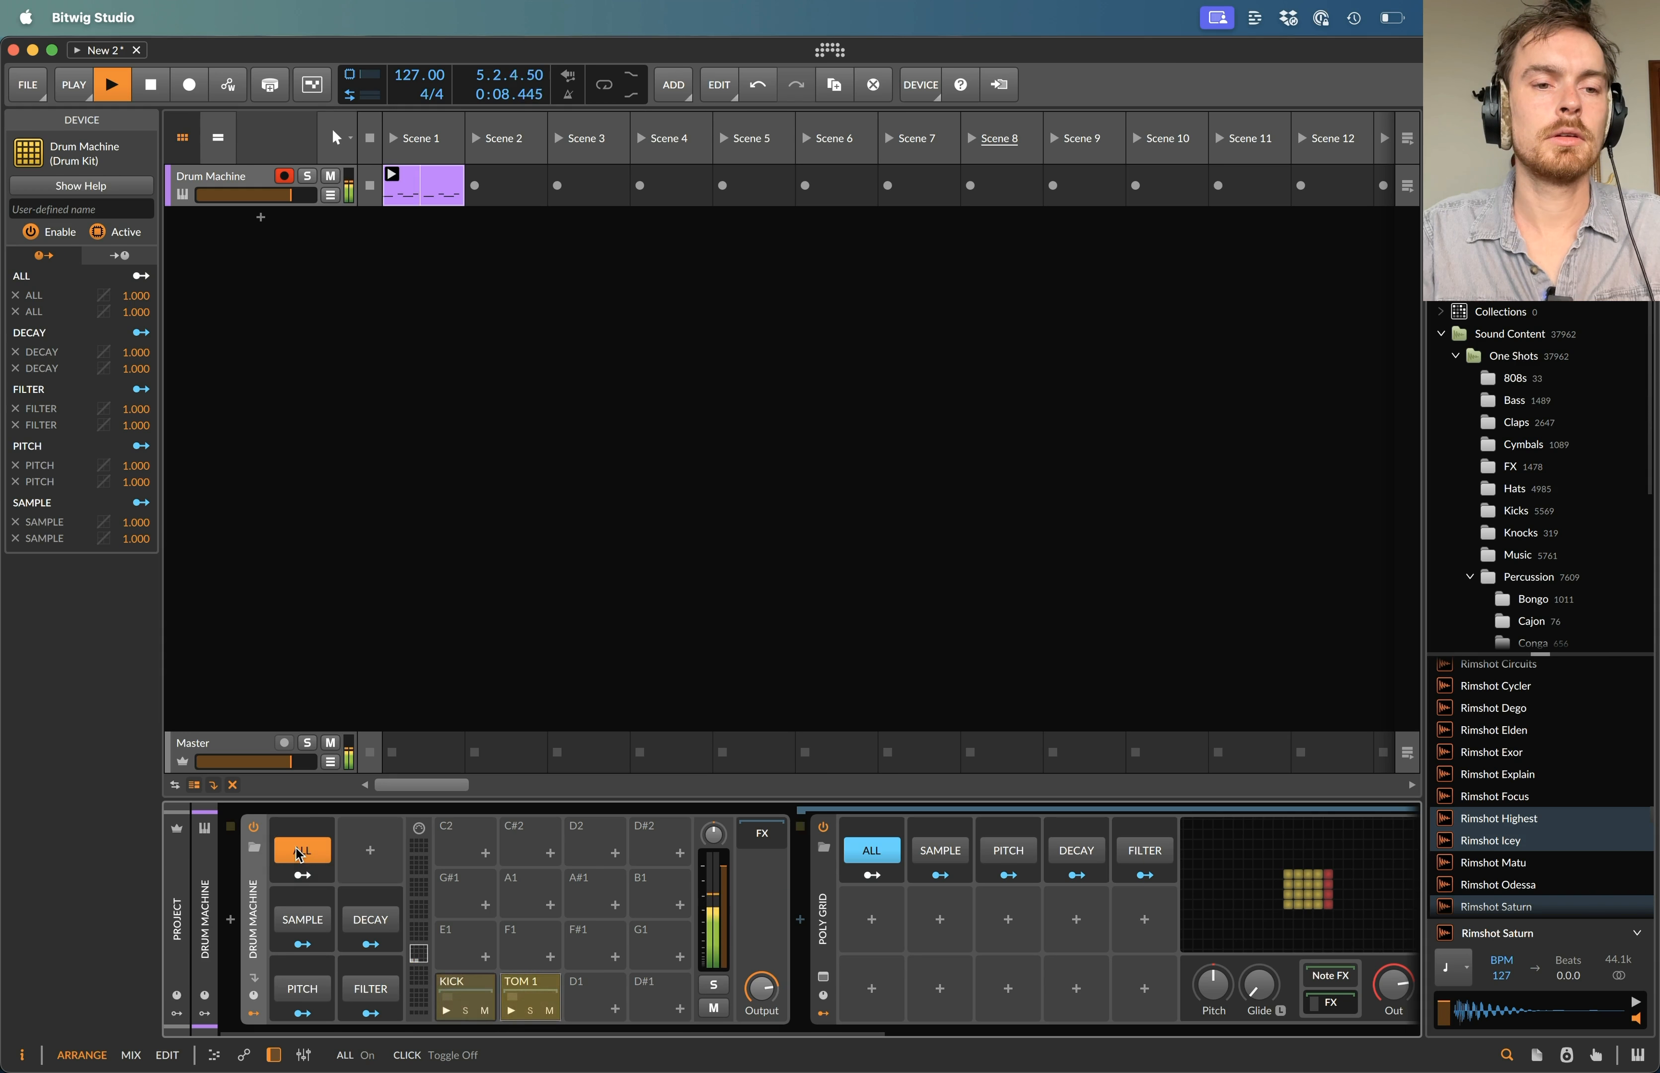
{"action": "left_click", "coordinate": [300, 852]}
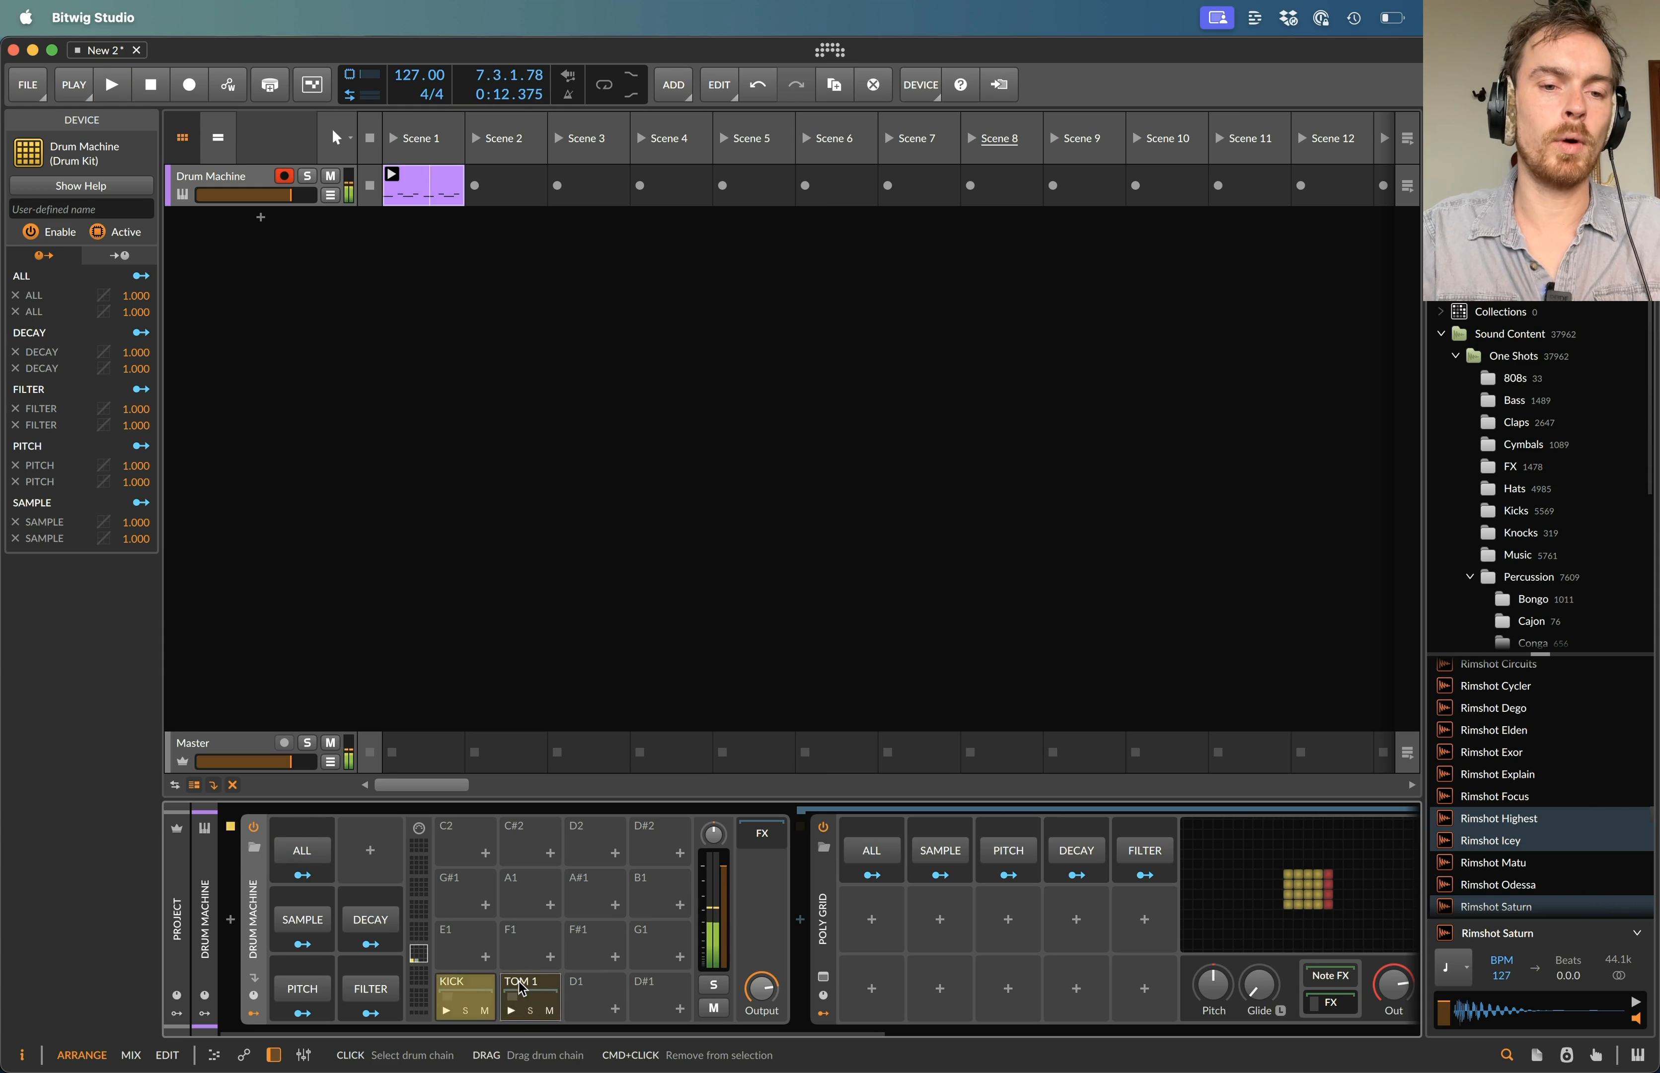
{"action": "key", "text": "space"}
- Duplicate the TOM 1 chain onto the D1 pad and rename the copy as TOM 2
{"action": "left_click", "coordinate": [532, 986]}
{"action": "left_click_drag", "start_coordinate": [532, 987], "coordinate": [598, 994]}
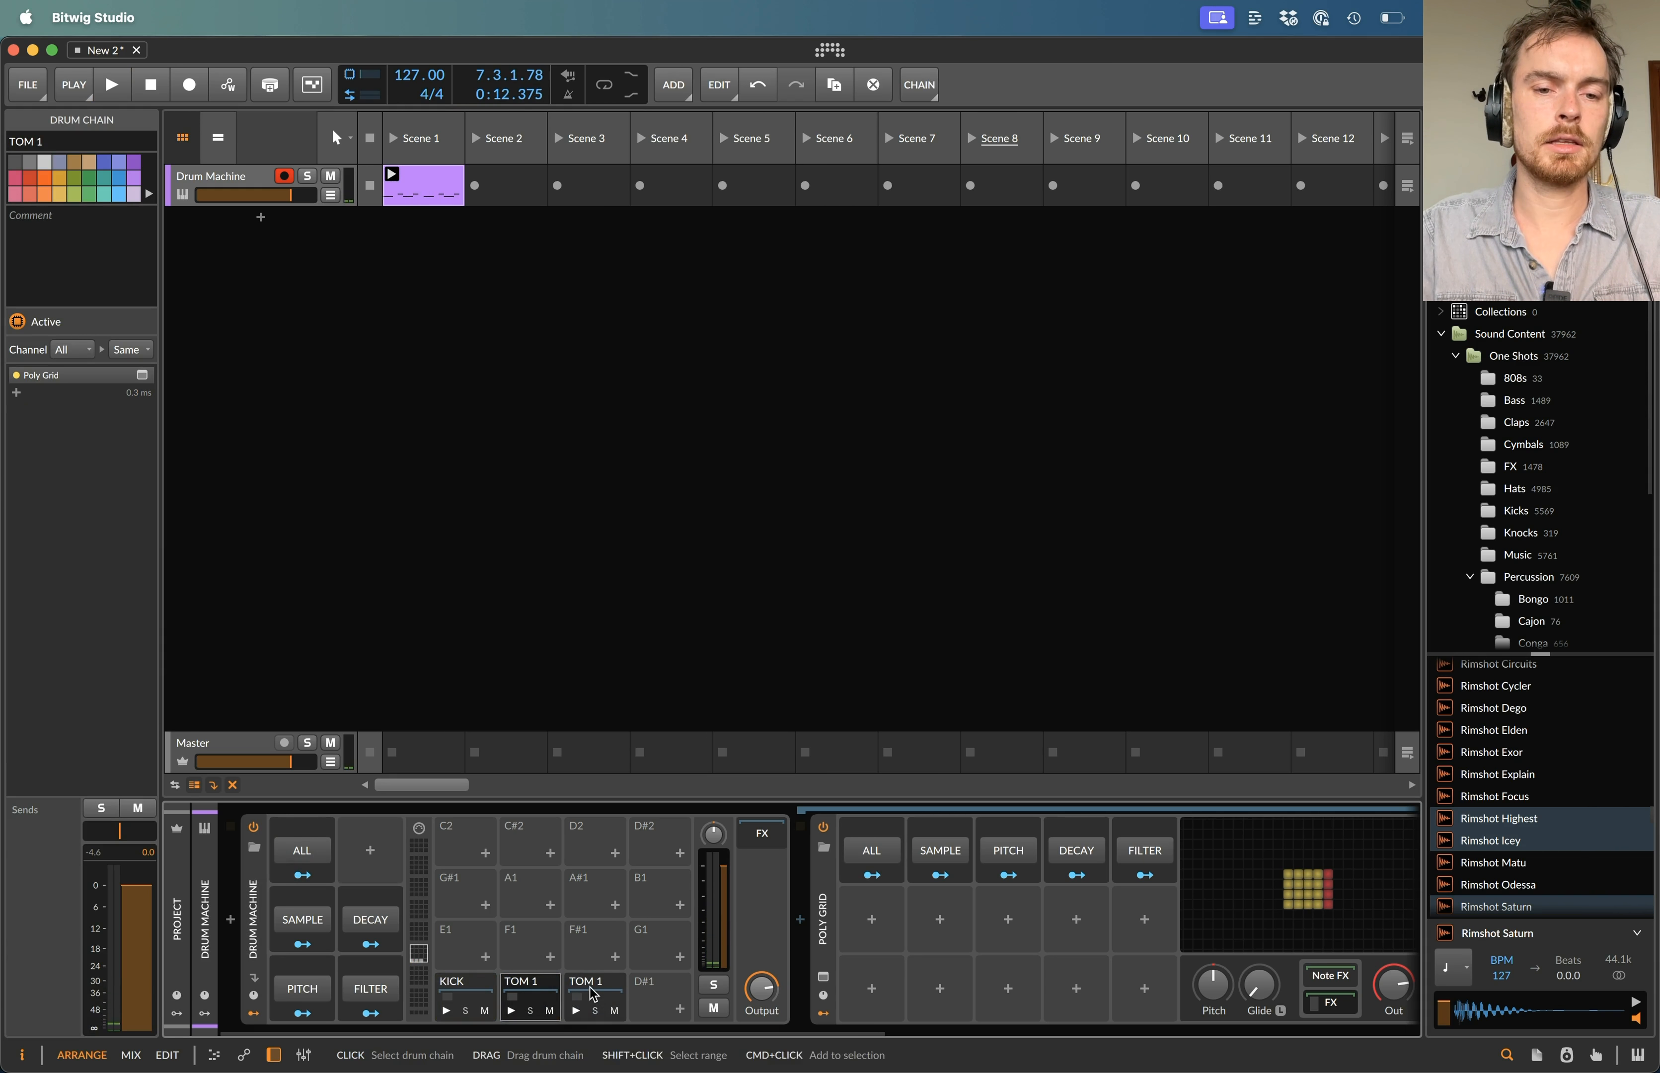
{"action": "double_click", "coordinate": [594, 993]}
{"action": "type", "text": "TOM 2"}
{"action": "key", "text": "Return"}
- Move the clip's TOM 1 notes at 1.2.3 and 1.4.3 up to the TOM 2 lane
{"action": "double_click", "coordinate": [422, 185]}
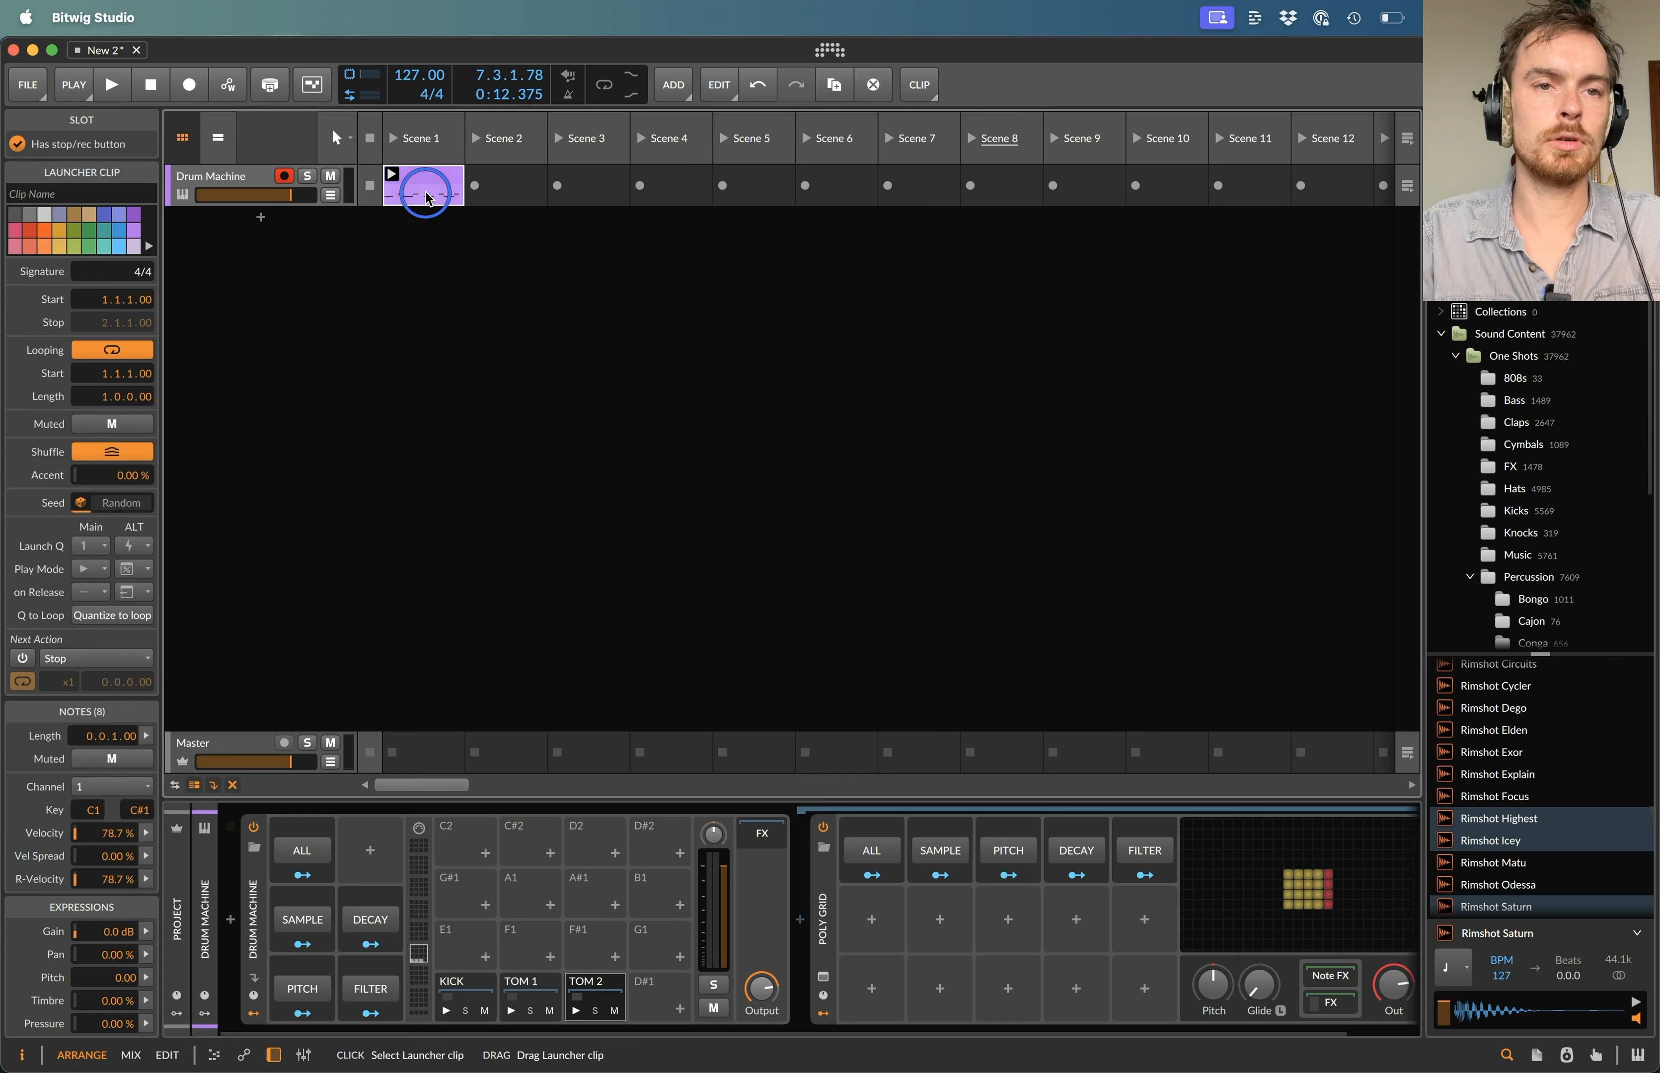
{"action": "left_click_drag", "start_coordinate": [752, 813], "coordinate": [753, 801]}
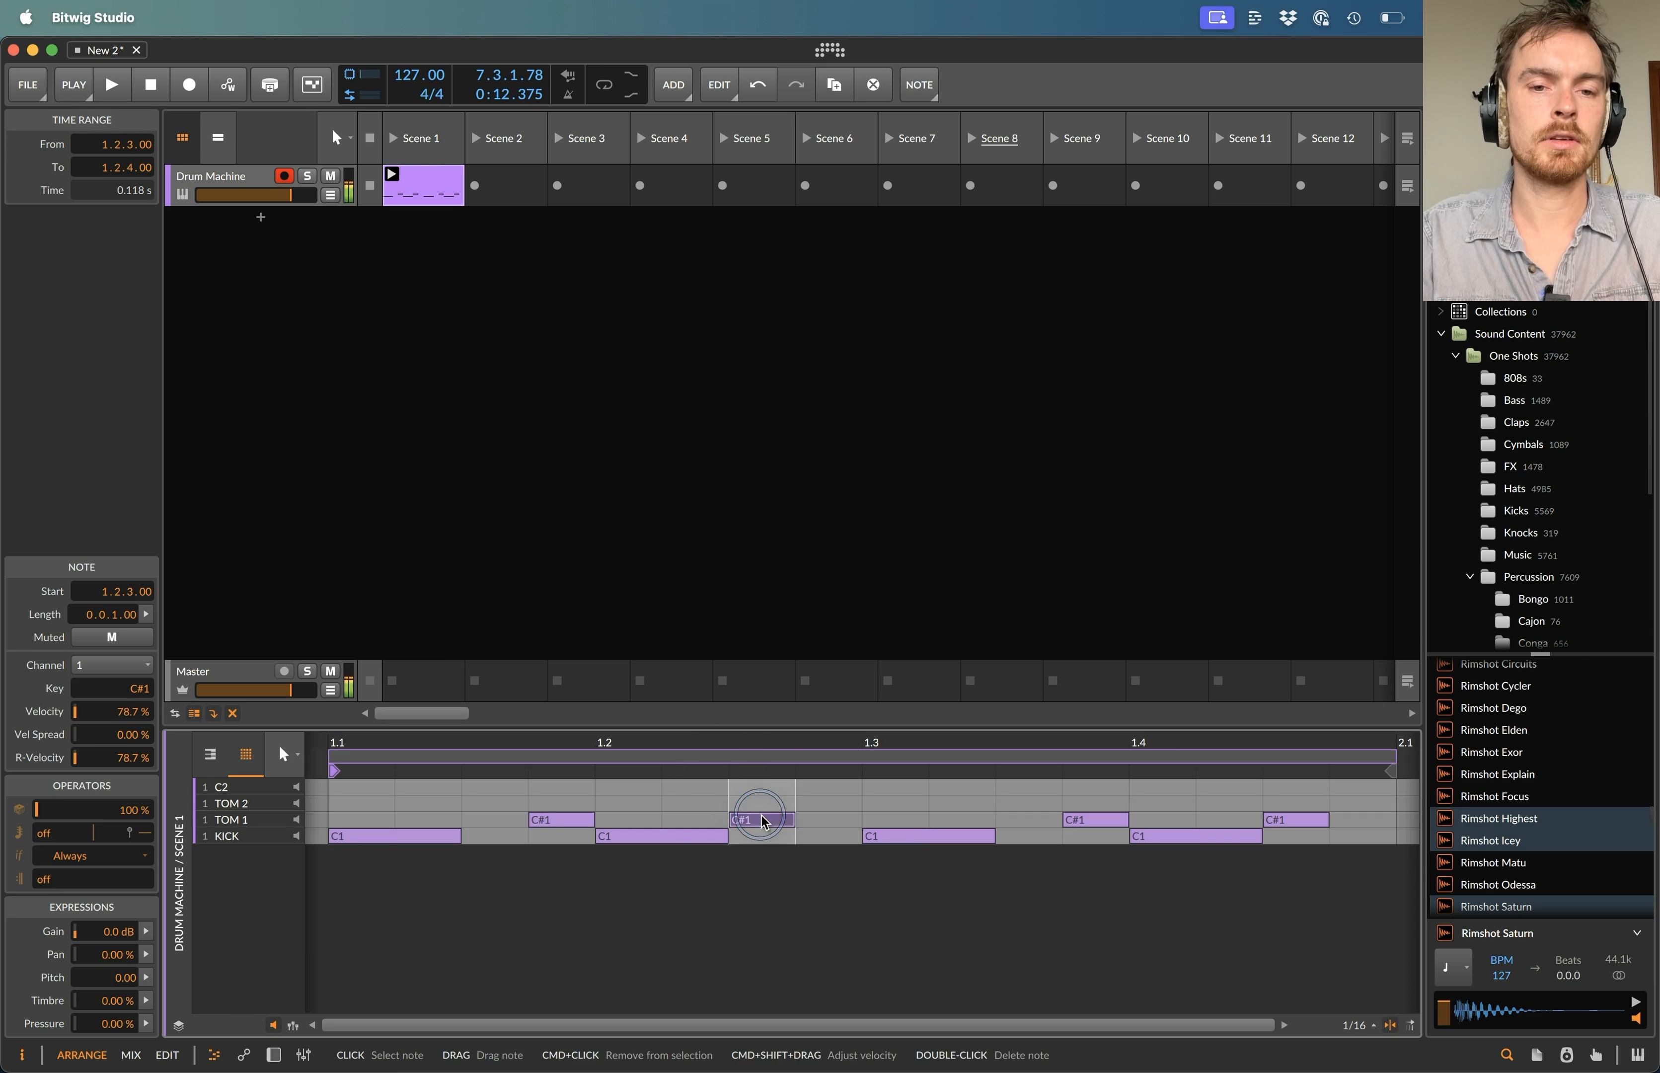
{"action": "left_click", "coordinate": [1308, 820]}
{"action": "left_click_drag", "start_coordinate": [1308, 821], "coordinate": [1307, 804]}
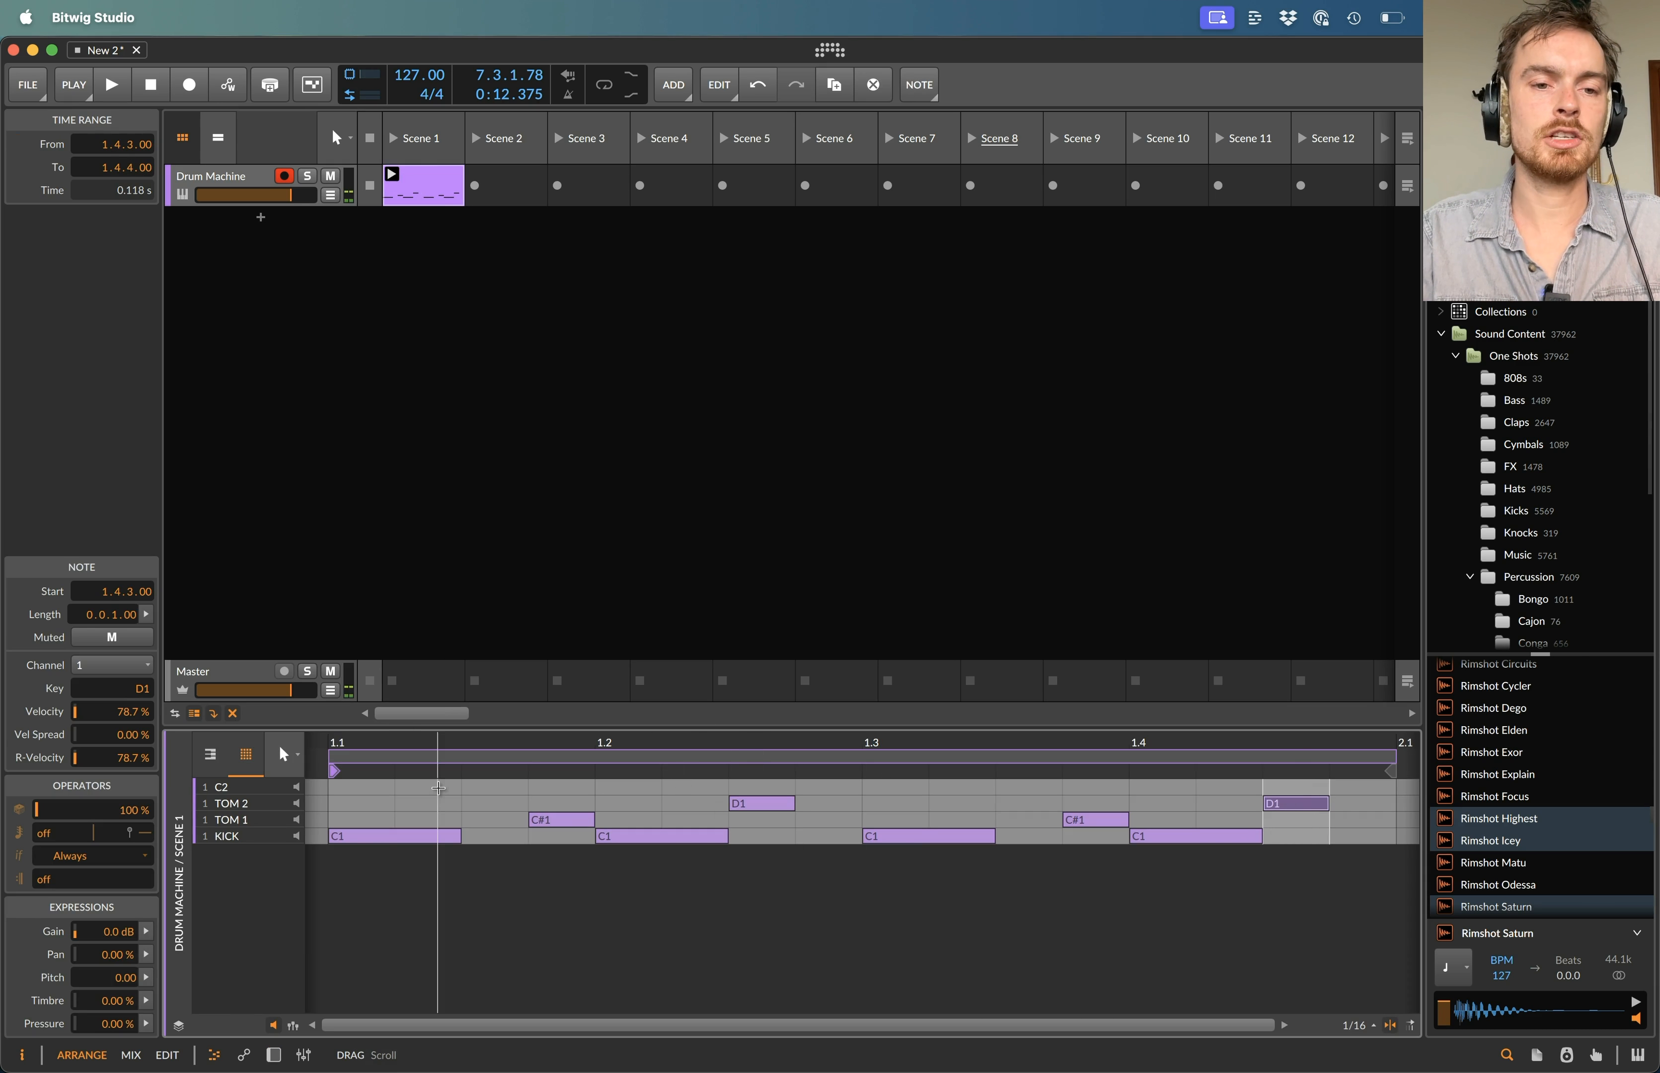
- Add a TOM 2 note at 1.1.2 and a KICK note at 1.1.3, each with recurrence set to 4
{"action": "double_click", "coordinate": [421, 803]}
{"action": "left_click_drag", "start_coordinate": [123, 886], "coordinate": [123, 870]}
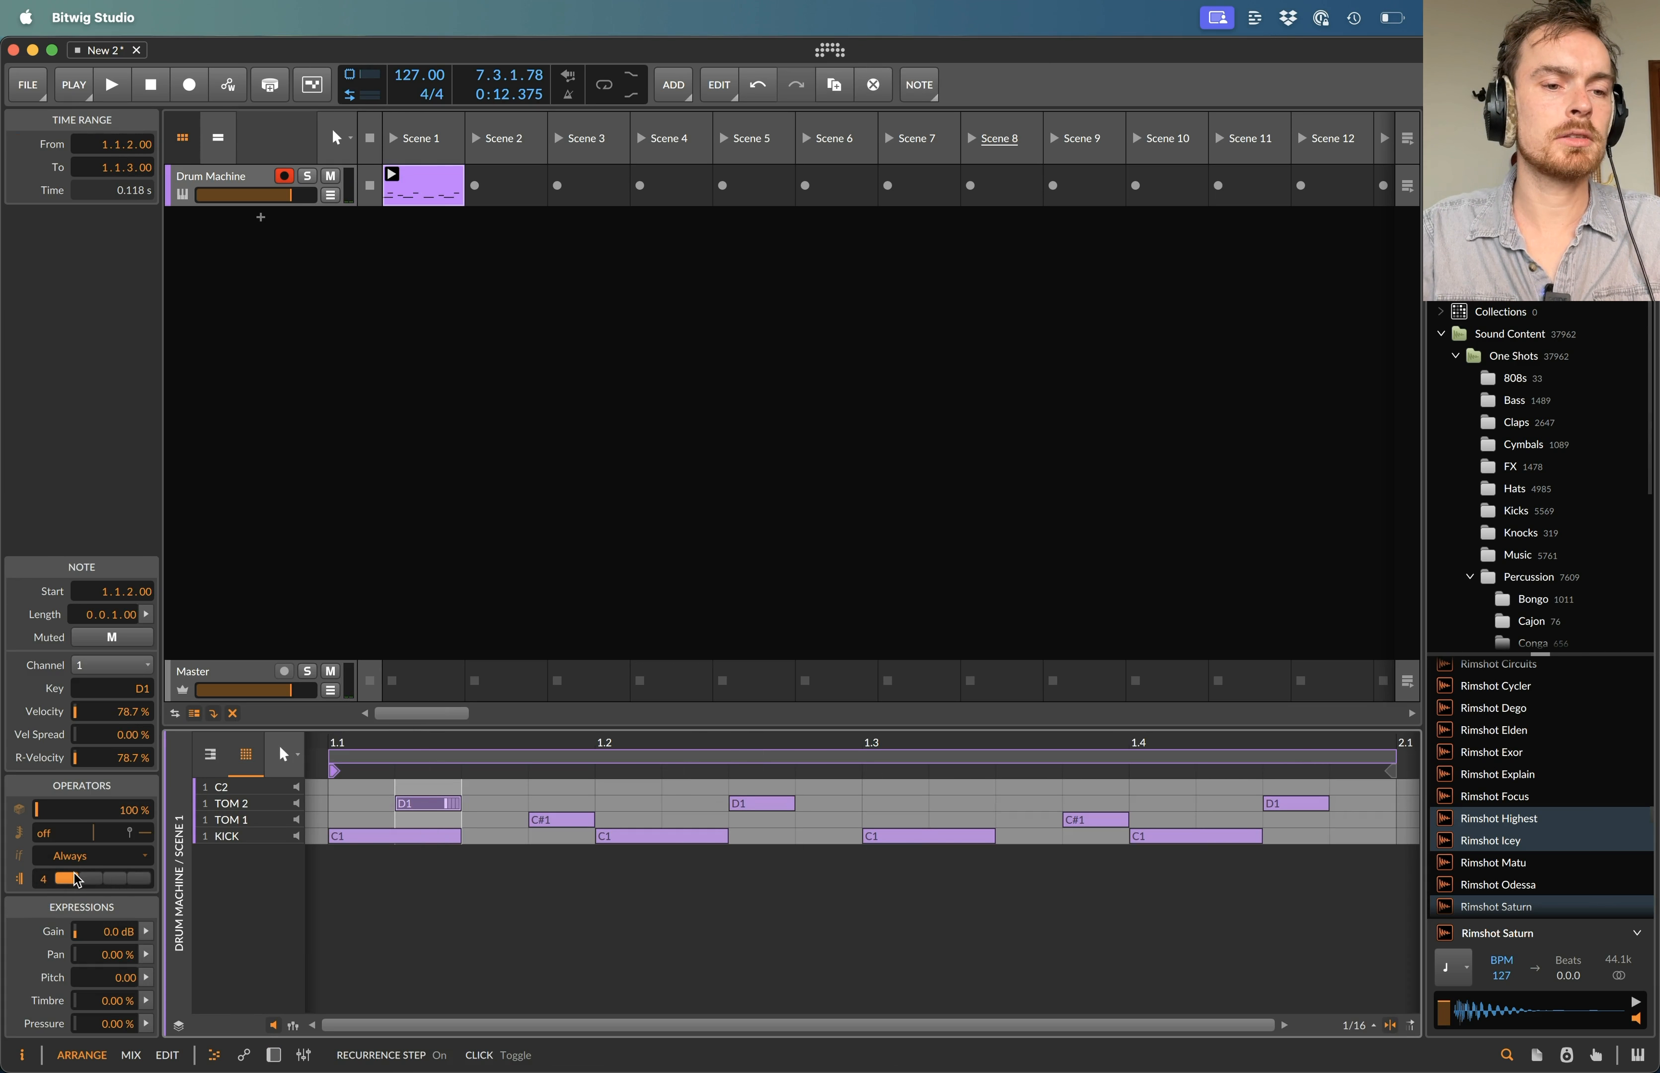
{"action": "left_click", "coordinate": [528, 790]}
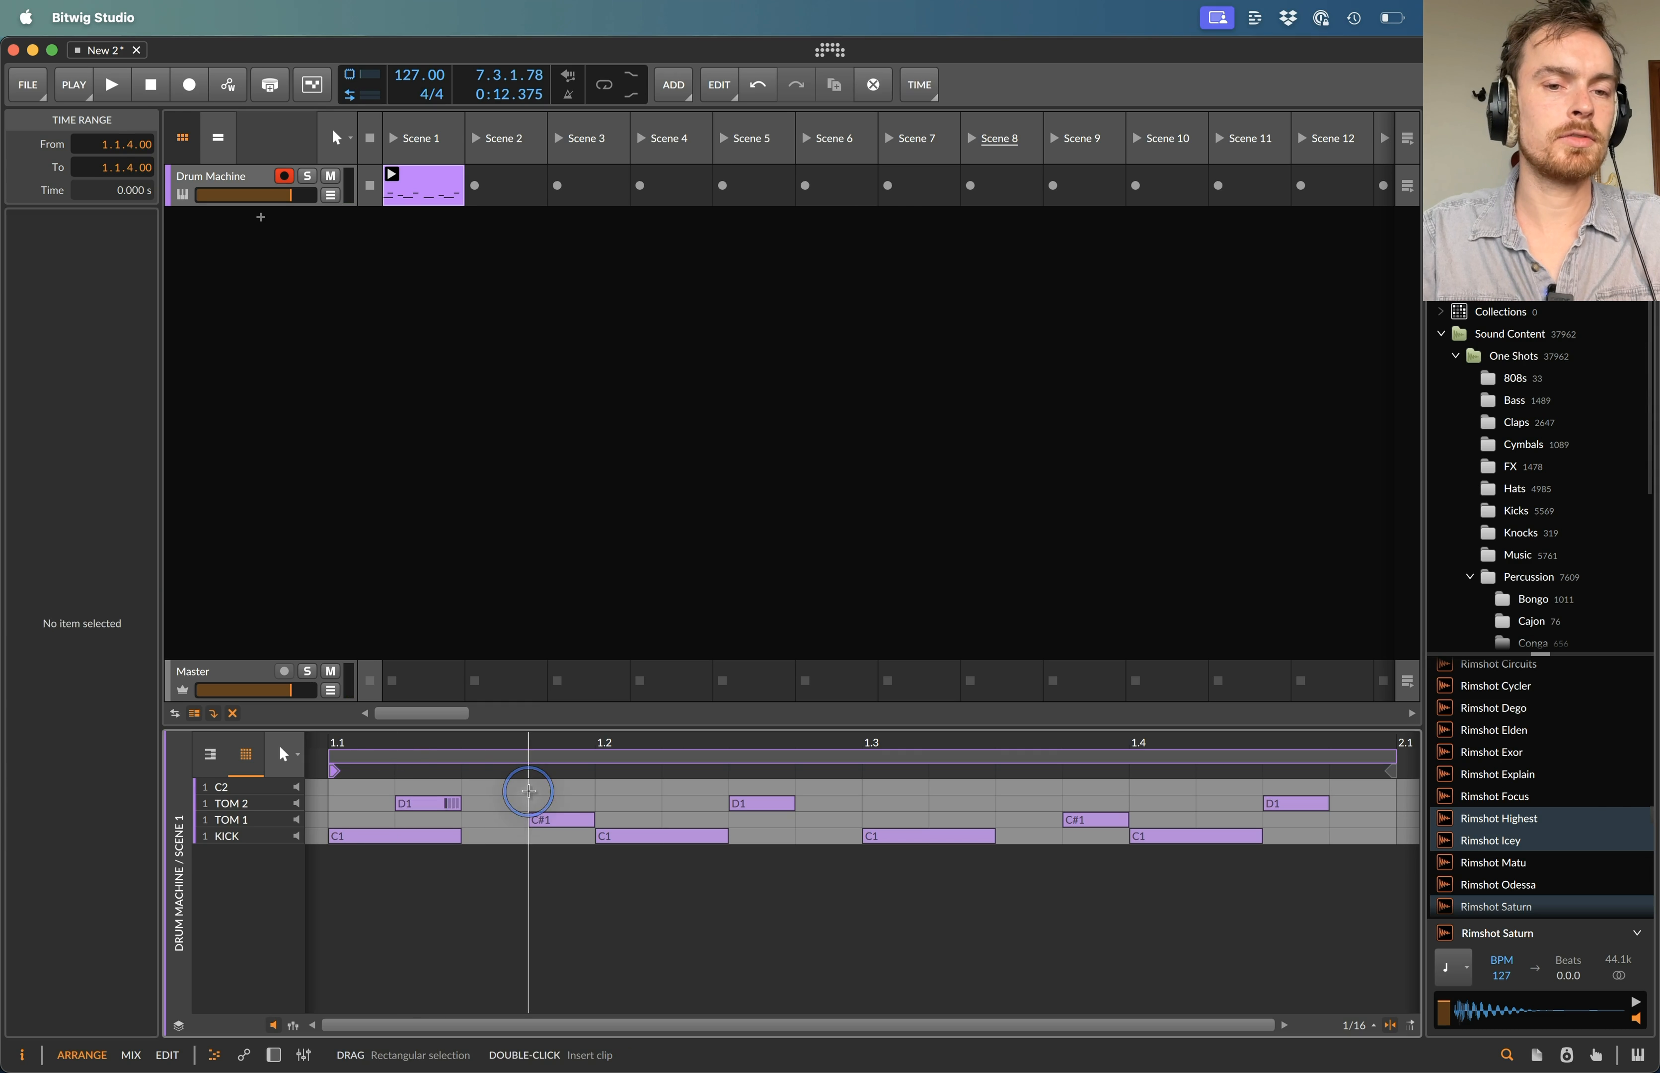
{"action": "double_click", "coordinate": [487, 836]}
{"action": "left_click_drag", "start_coordinate": [42, 883], "coordinate": [40, 874]}
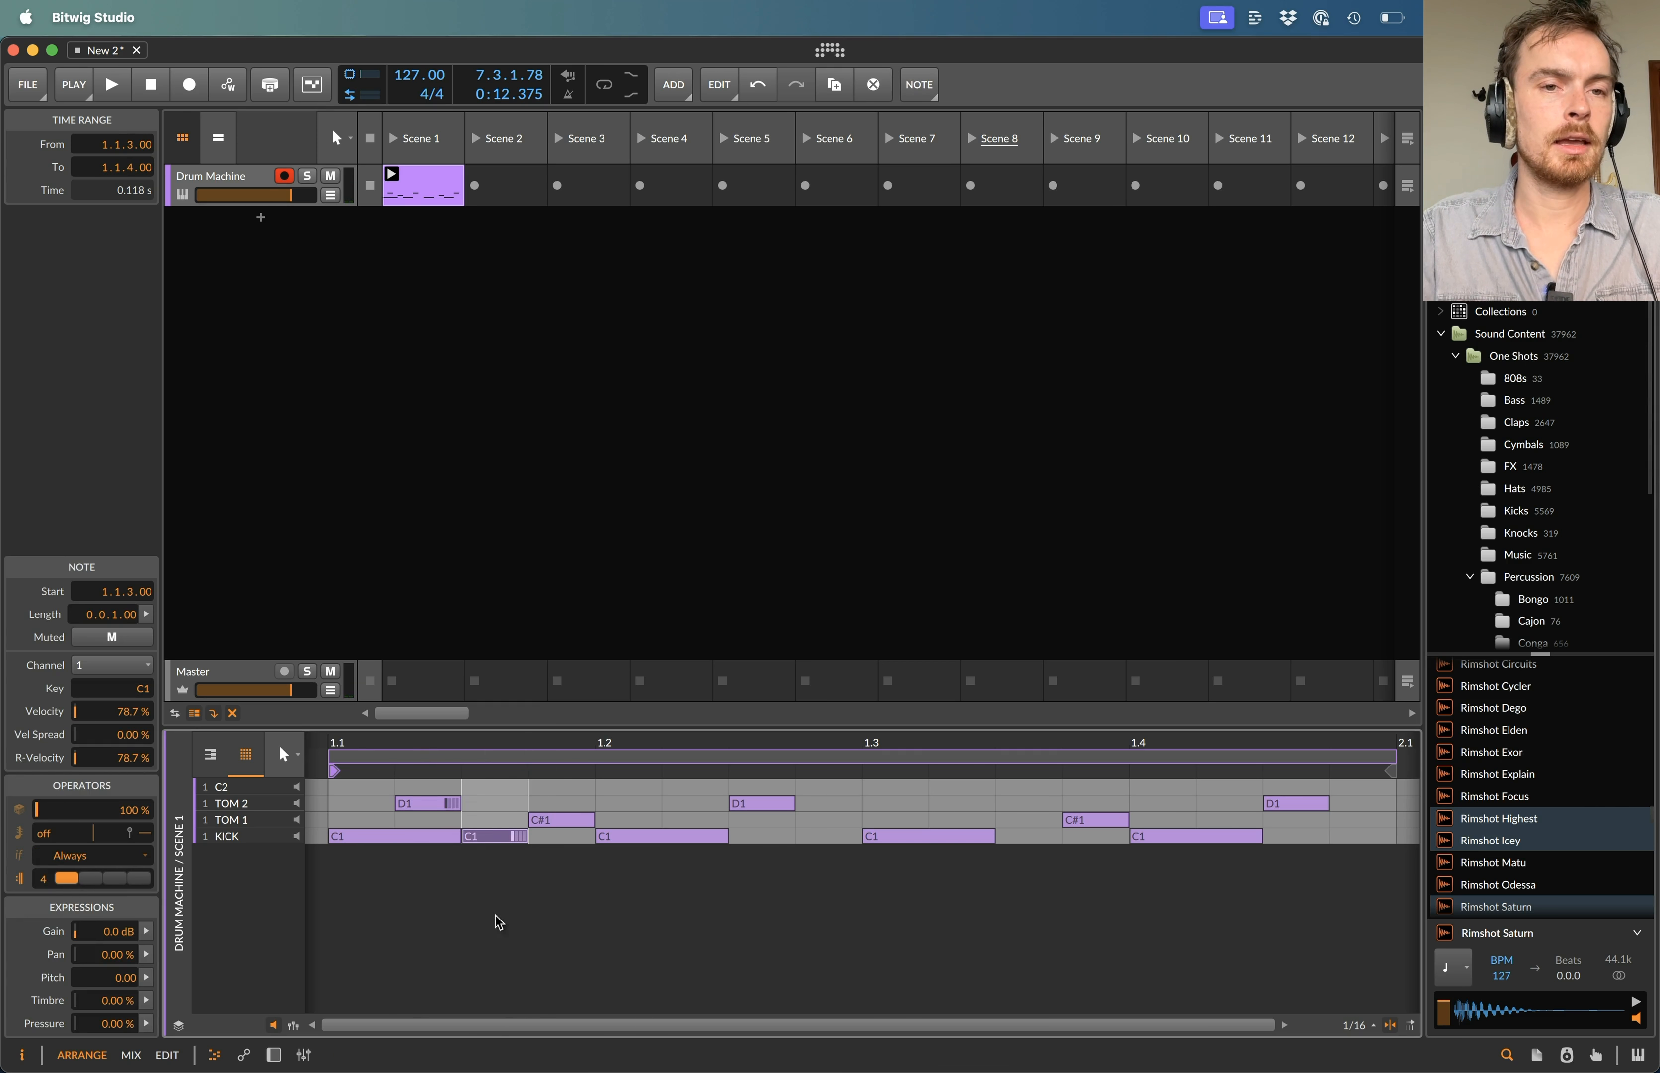
- Play the extended kick and tom pattern and toggle the Drum Machine's ALL button several times, leaving it on, before stopping playback
{"action": "key", "text": "space"}
{"action": "key", "text": "d"}
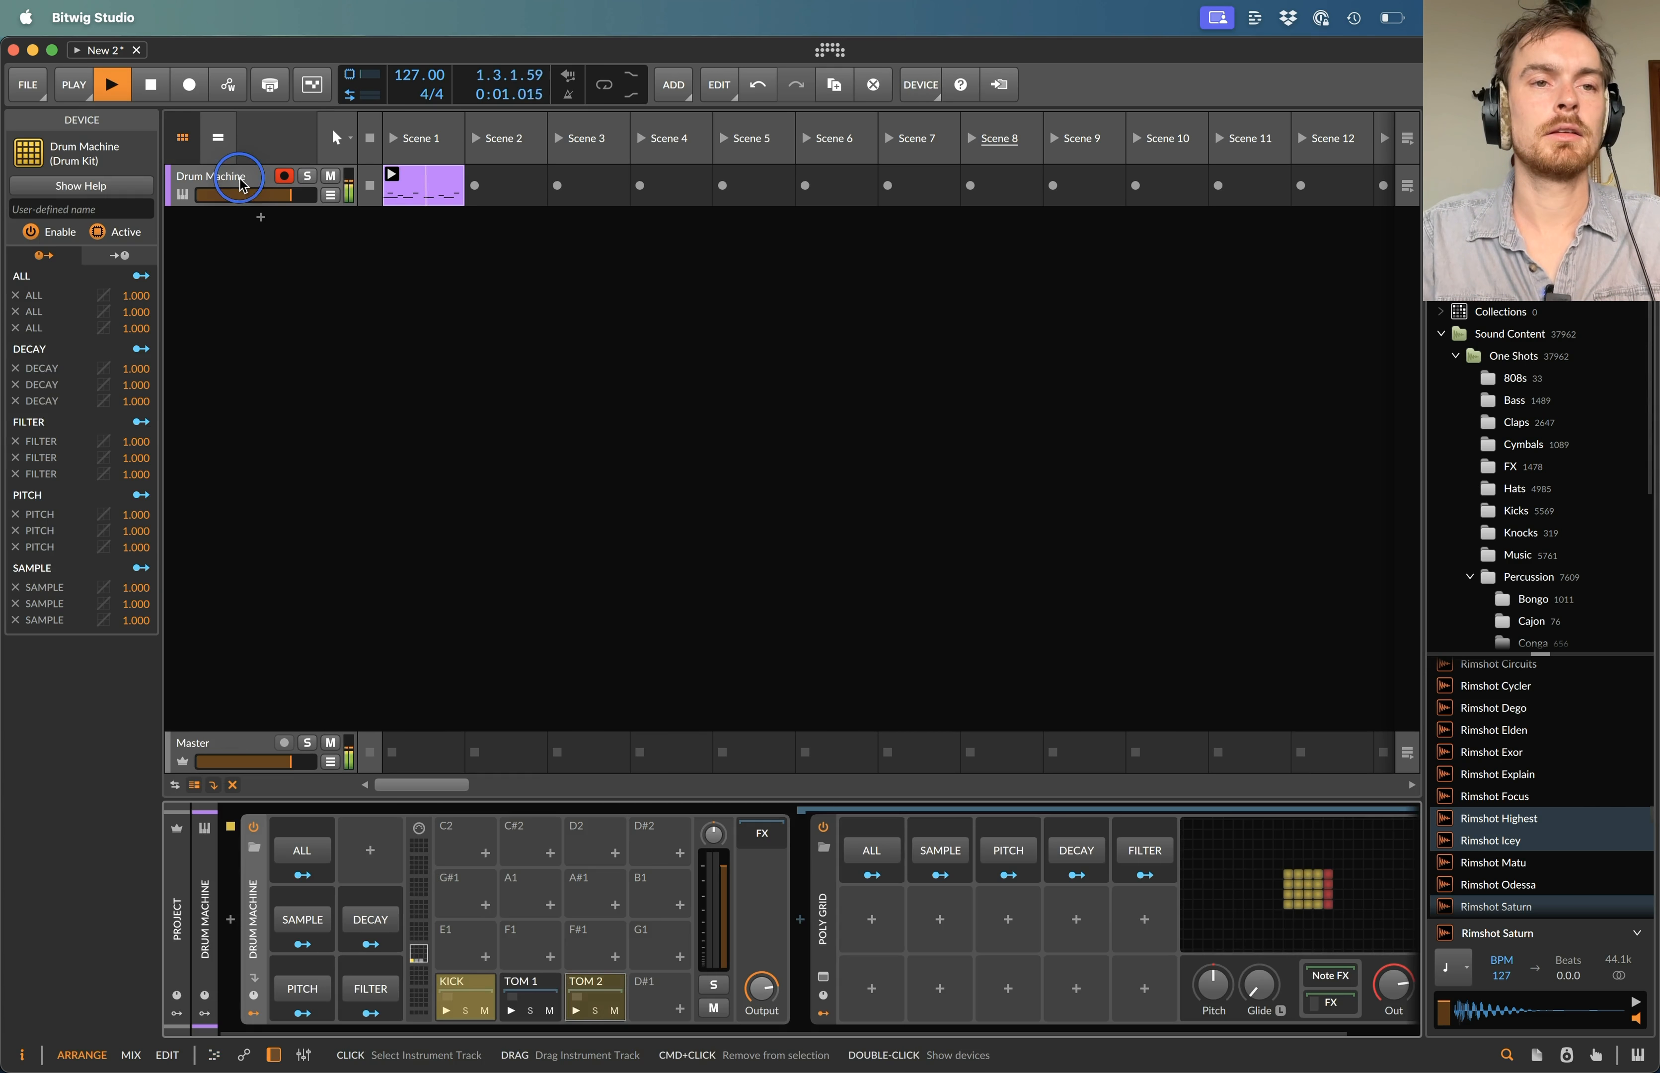
{"action": "left_click", "coordinate": [301, 849]}
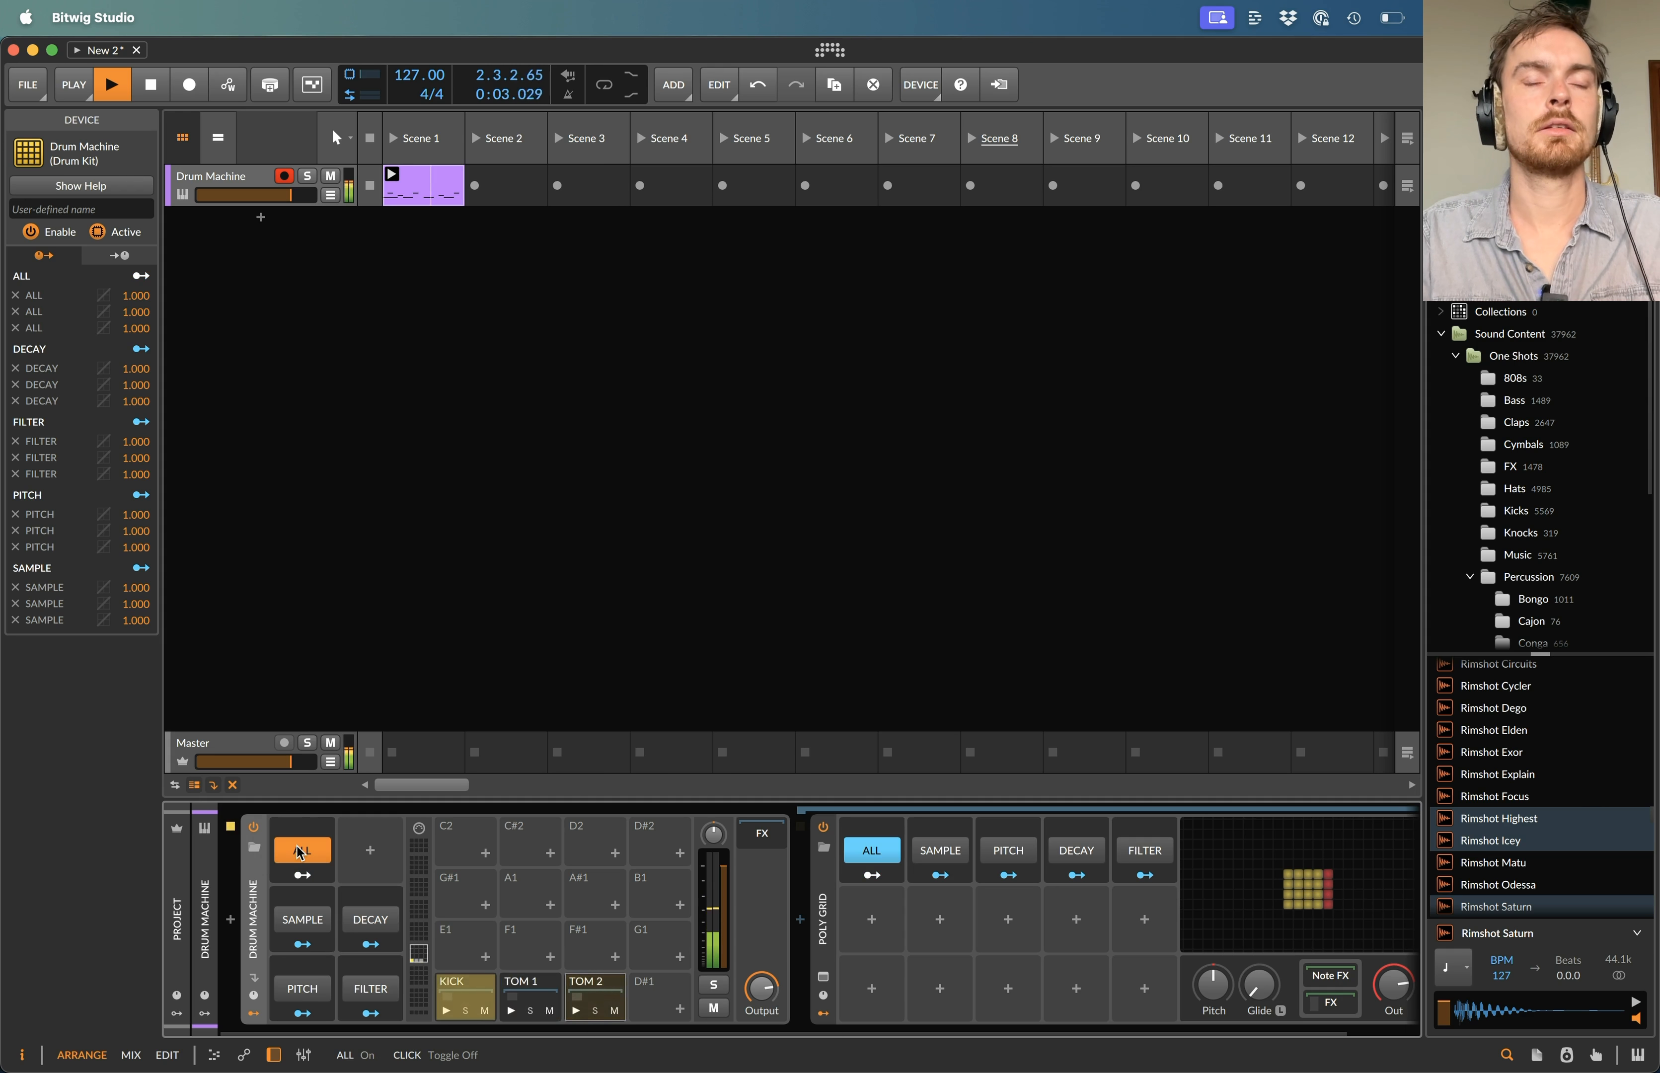
{"action": "left_click", "coordinate": [302, 850]}
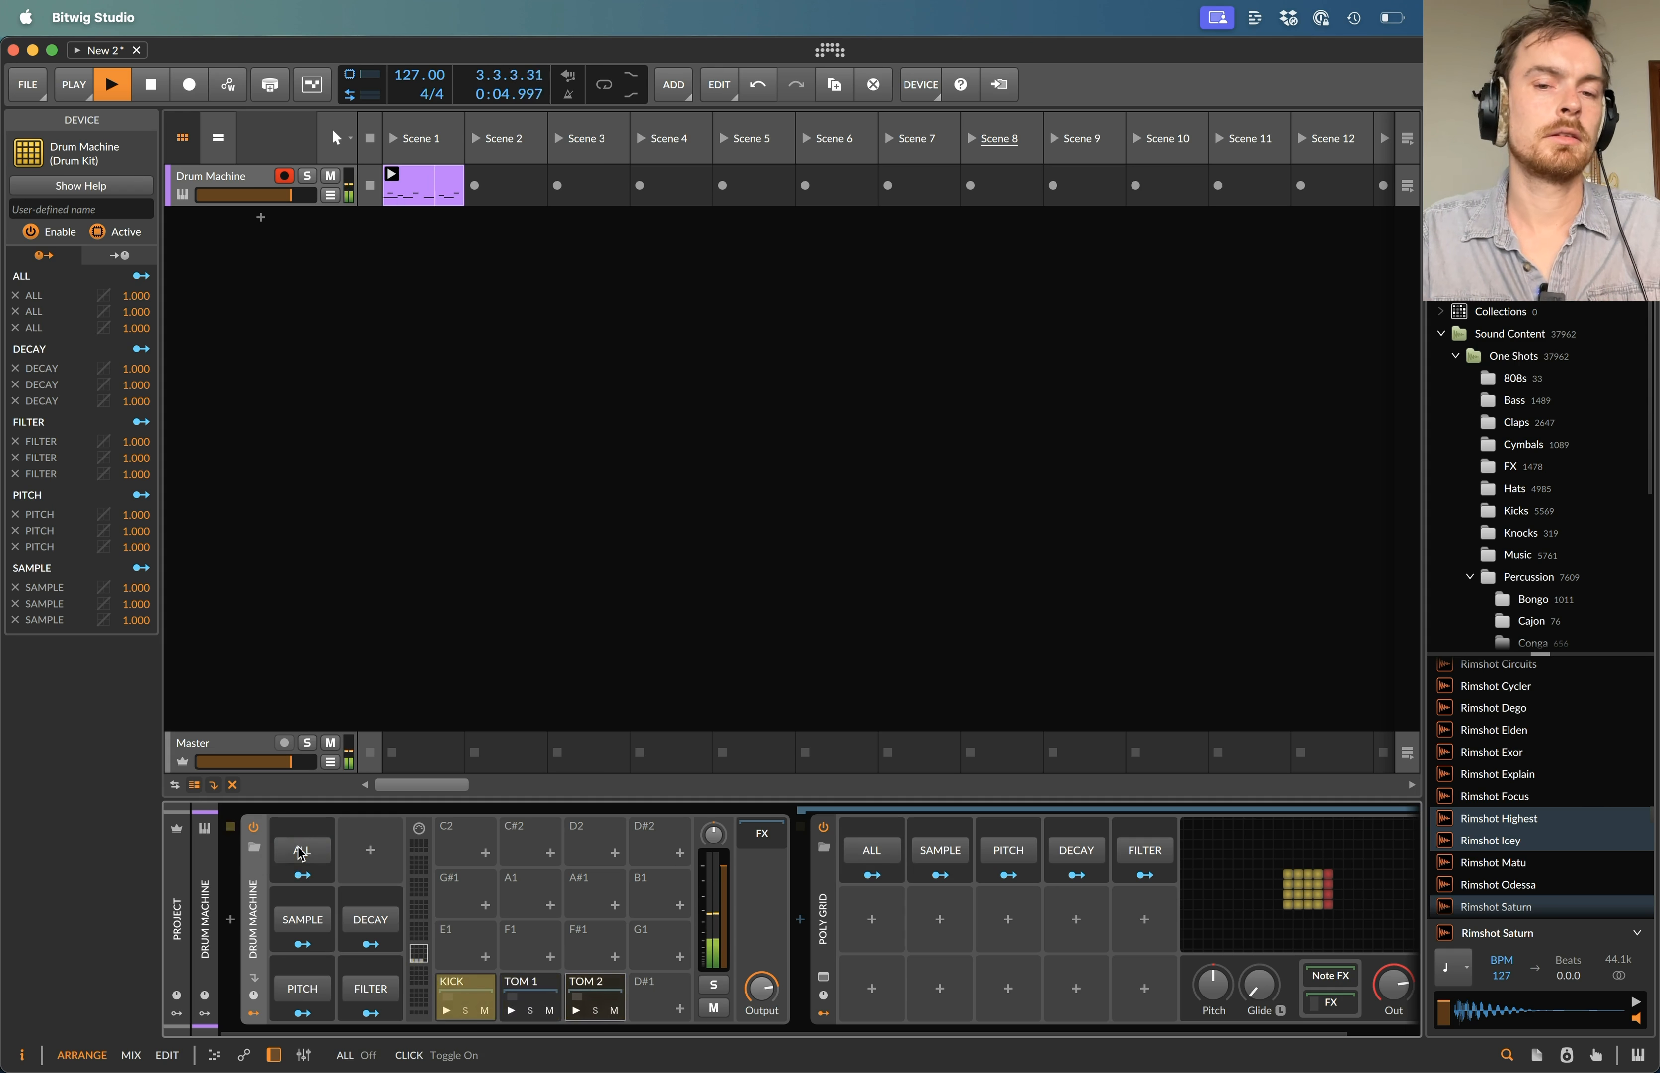
{"action": "left_click", "coordinate": [302, 850]}
{"action": "key", "text": "space"}
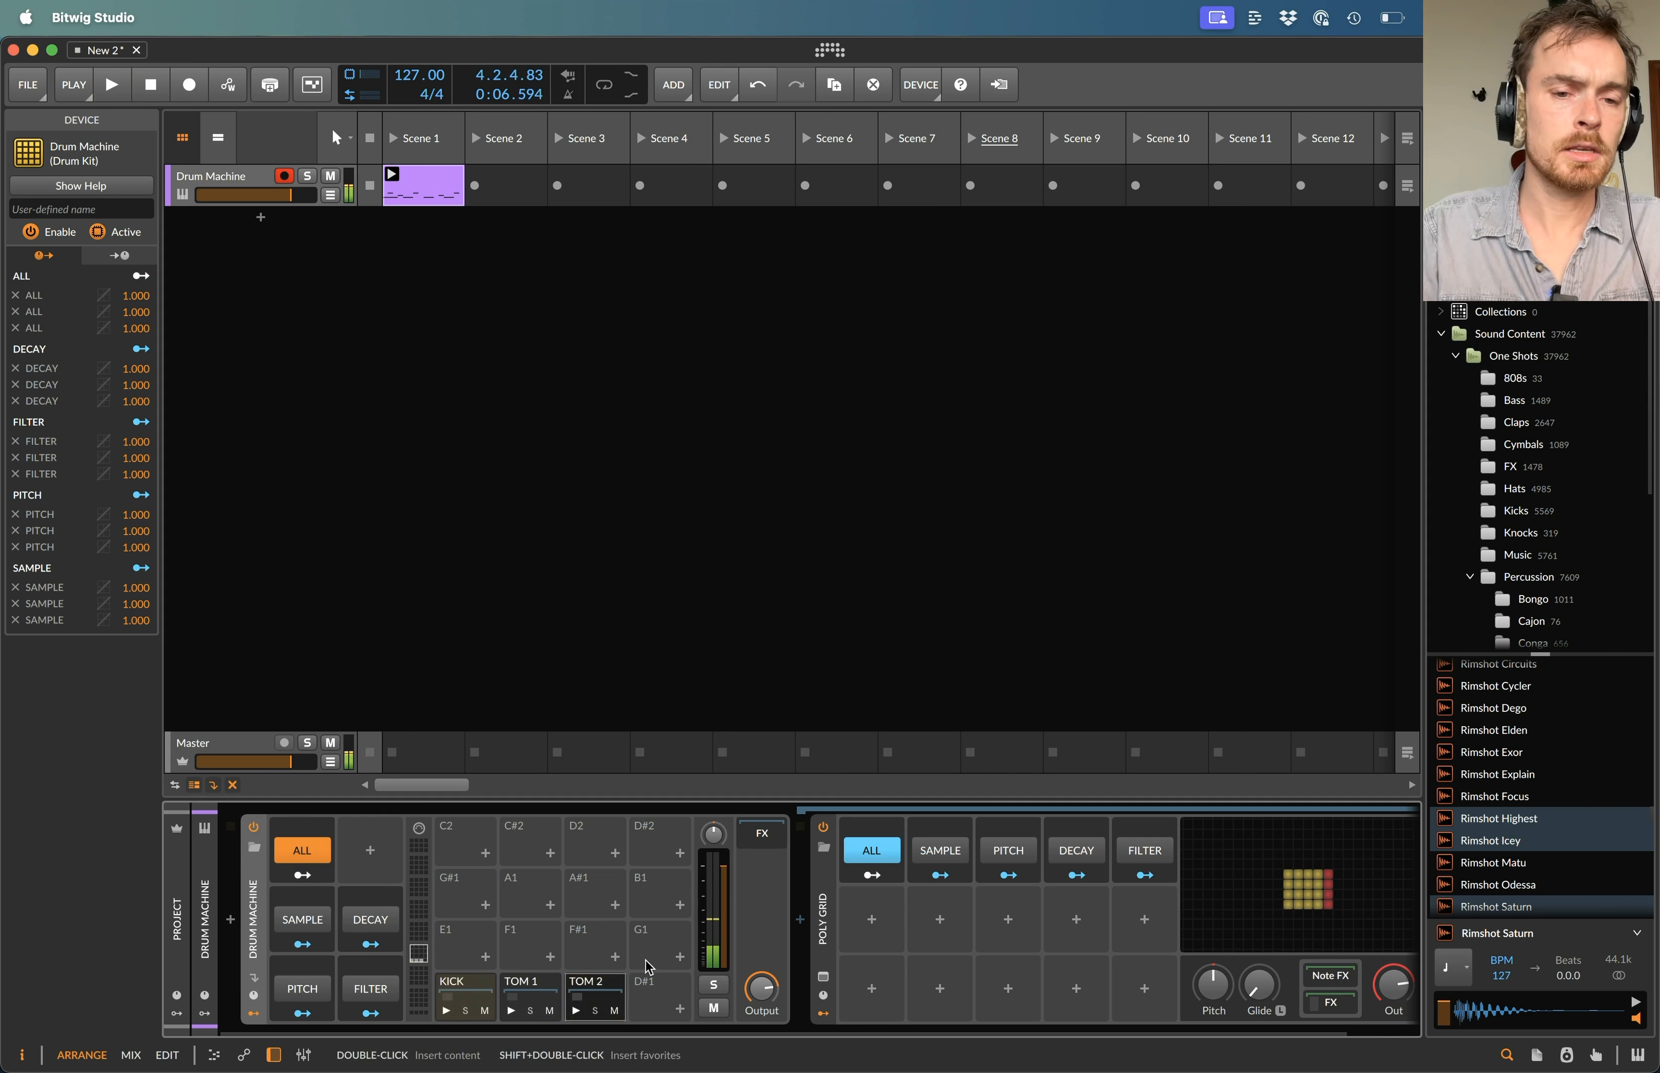
- Duplicate the TOM 2 chain onto the D#1 pad and rename the copy as CLAP
{"action": "left_click", "coordinate": [595, 990]}
{"action": "double_click", "coordinate": [673, 990]}
{"action": "type", "text": "CLAP"}
{"action": "key", "text": "Return"}
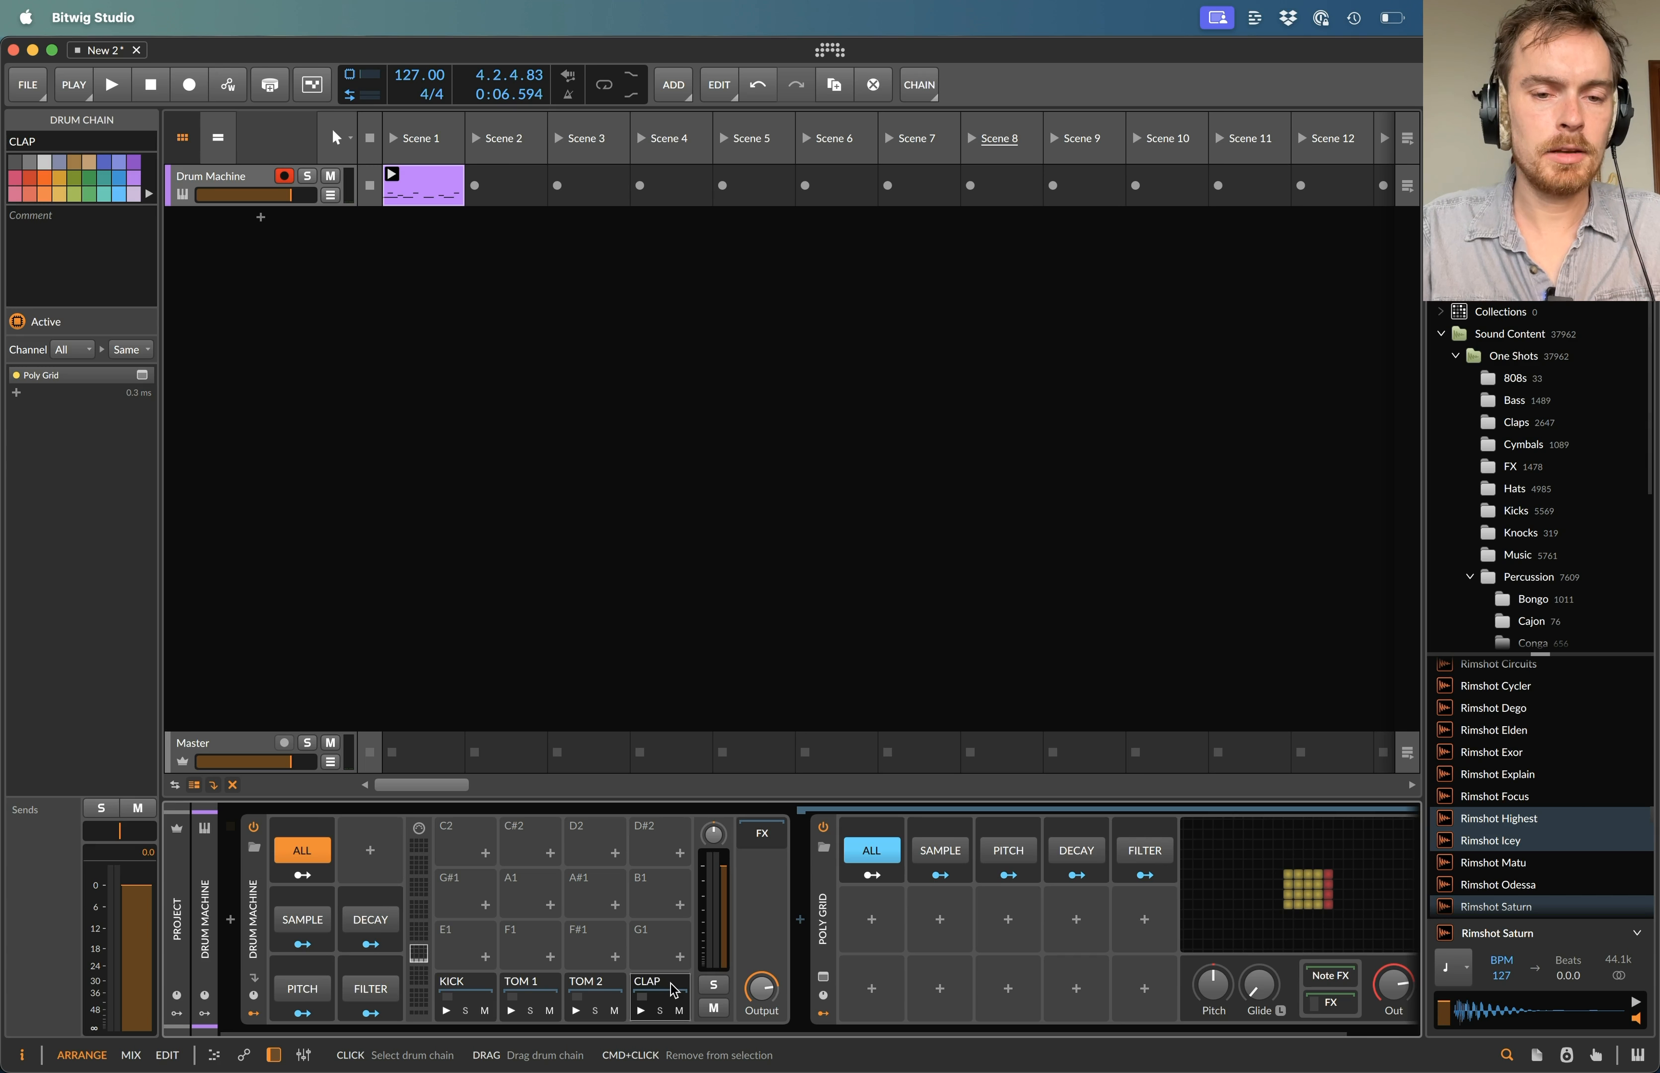
- Load the Clap Collection 1 multisample into the CLAP chain's Sampler in place of the tom samples
{"action": "scroll", "coordinate": [799, 970], "scroll_direction": "right", "scroll_amount": 2}
{"action": "left_click_drag", "start_coordinate": [799, 969], "coordinate": [1388, 919]}
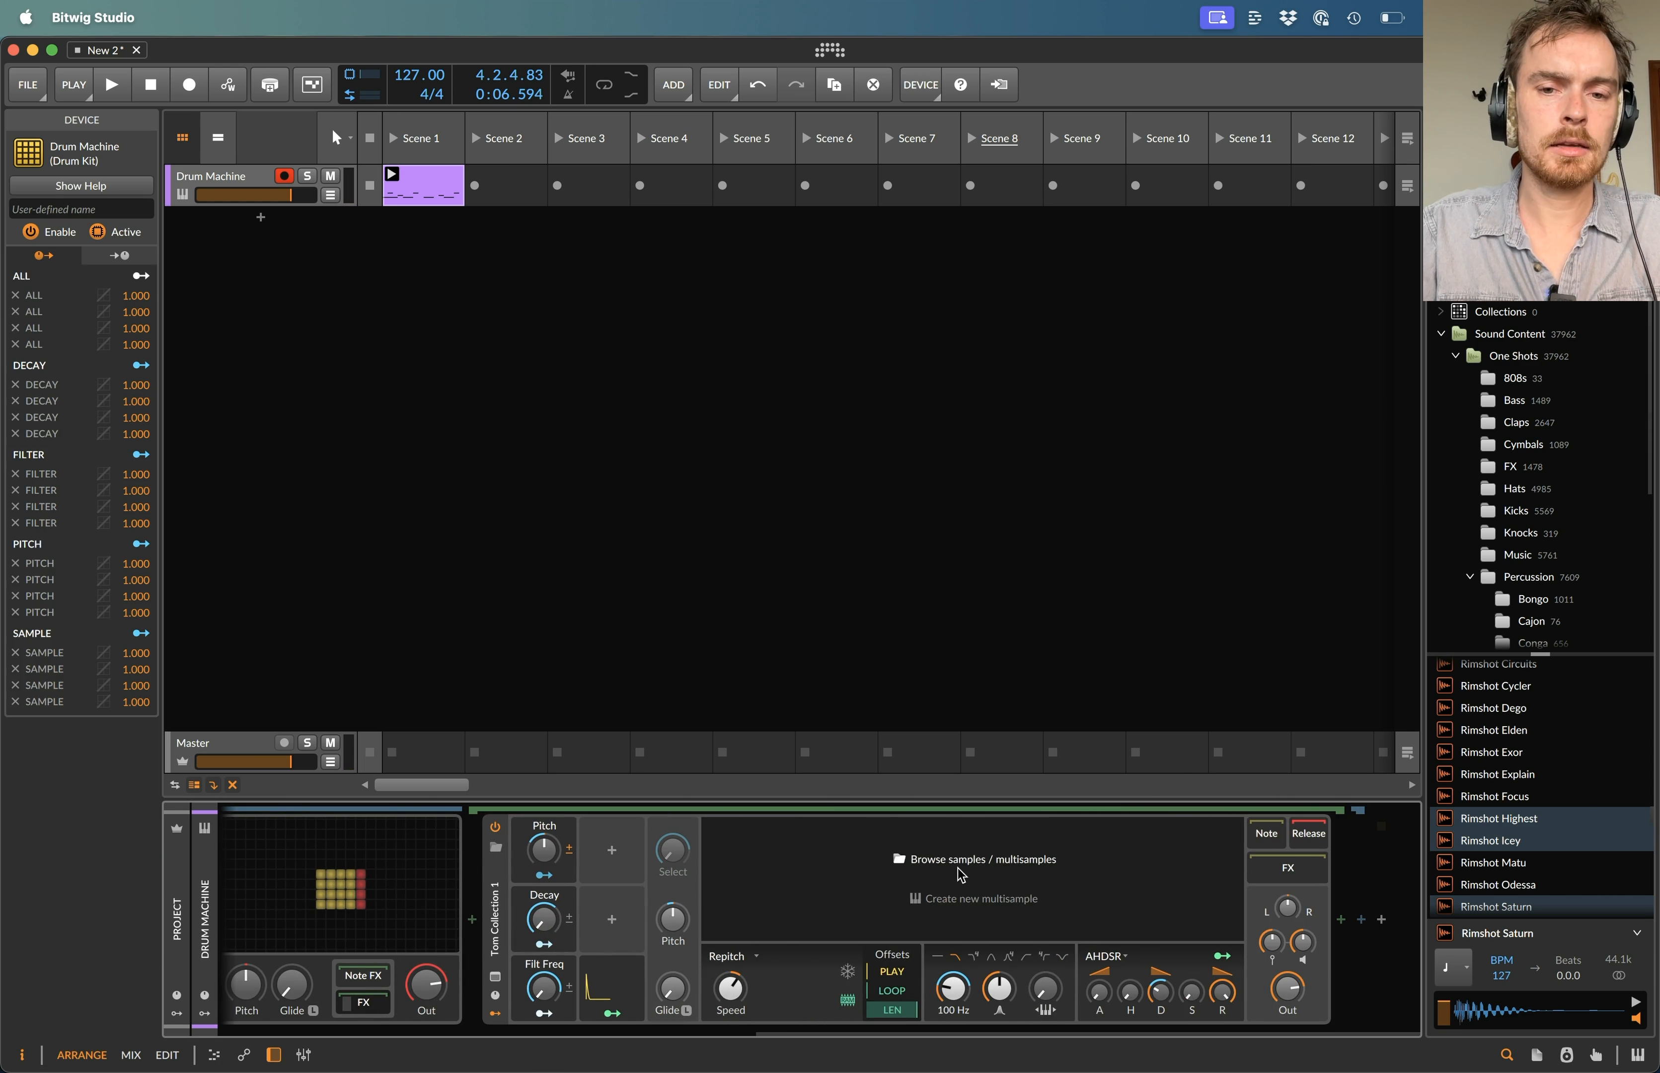
{"action": "left_click", "coordinate": [960, 869]}
{"action": "key", "text": "super+a"}
{"action": "type", "text": "CLAP COLLEC"}
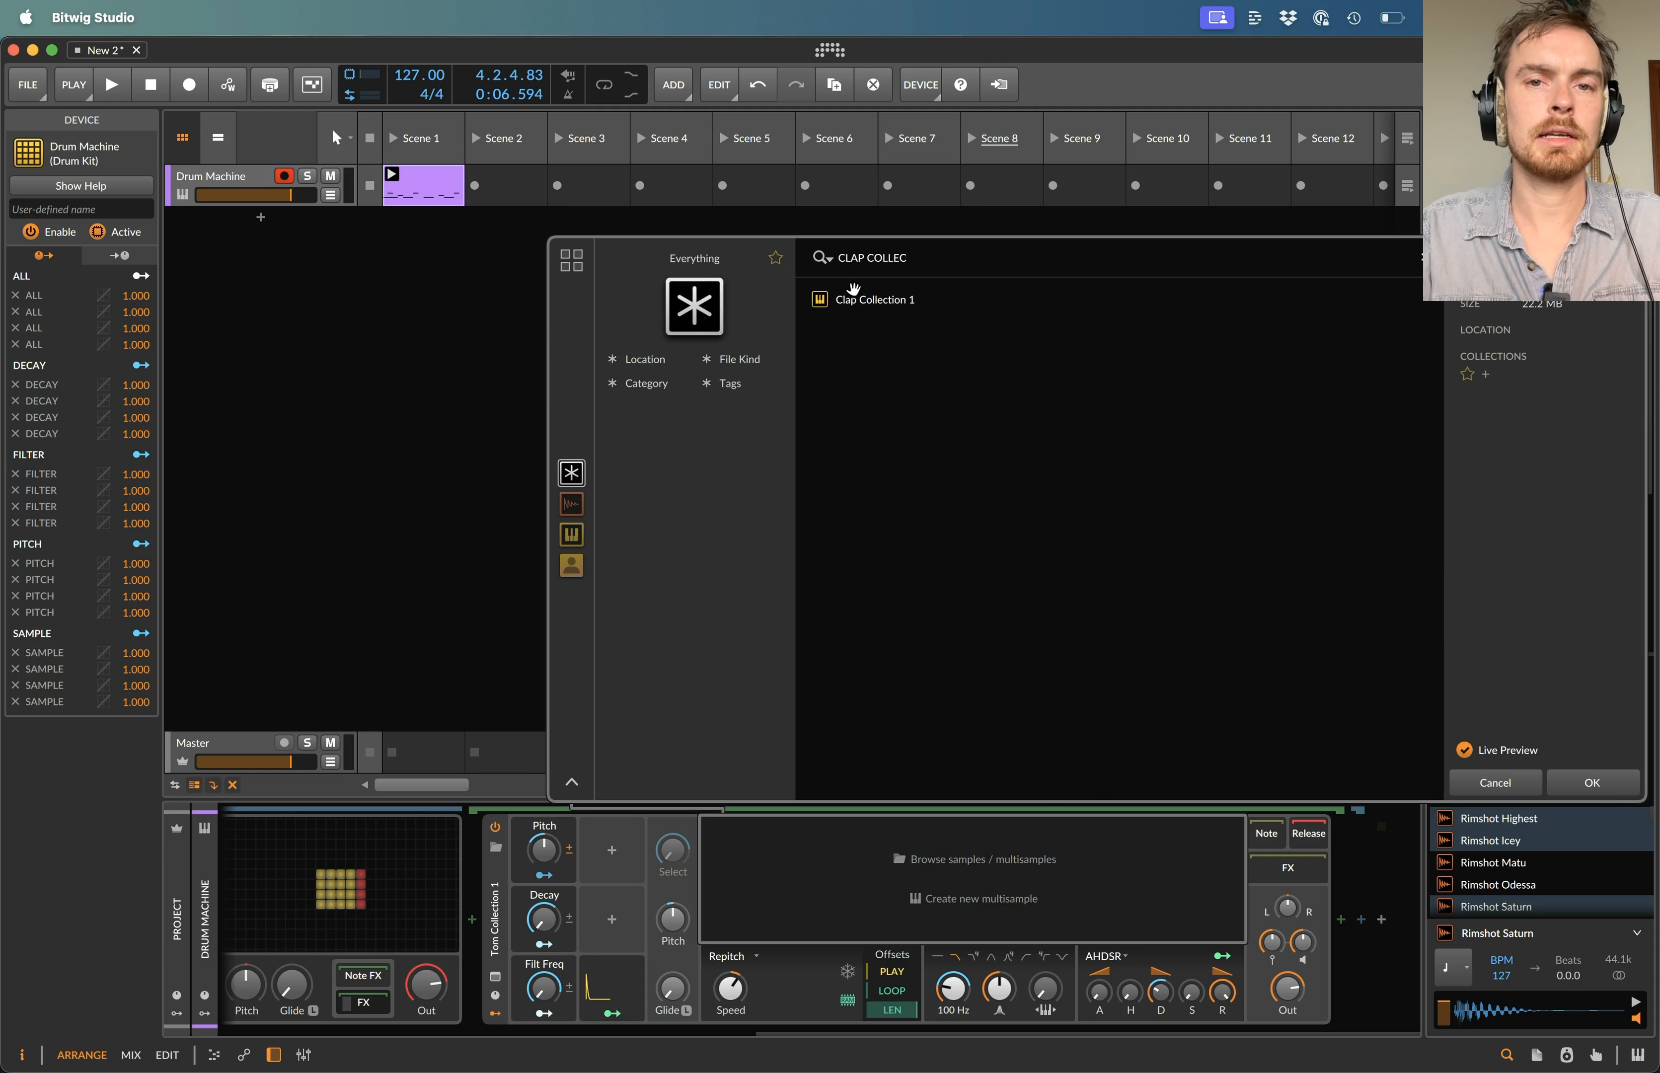
{"action": "double_click", "coordinate": [854, 288]}
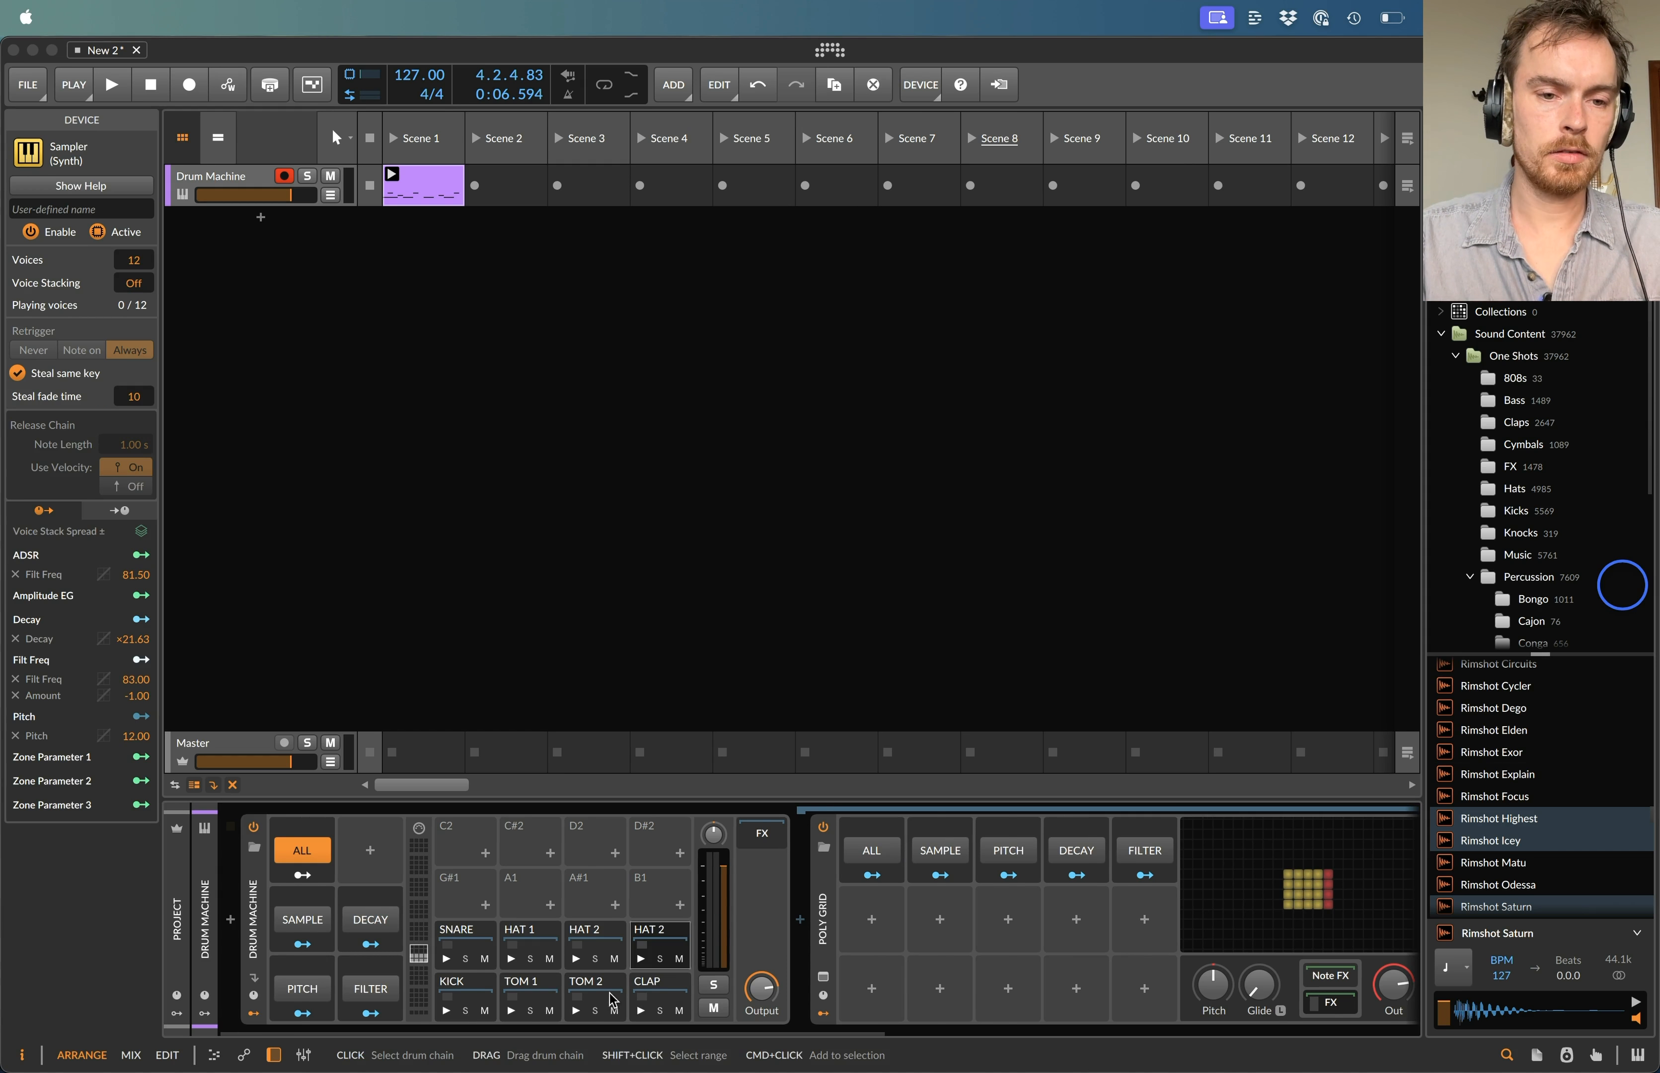
- Audition the SNARE and hat pads, and rename the chain on the G1 pad as PERC
{"action": "left_click", "coordinate": [485, 992]}
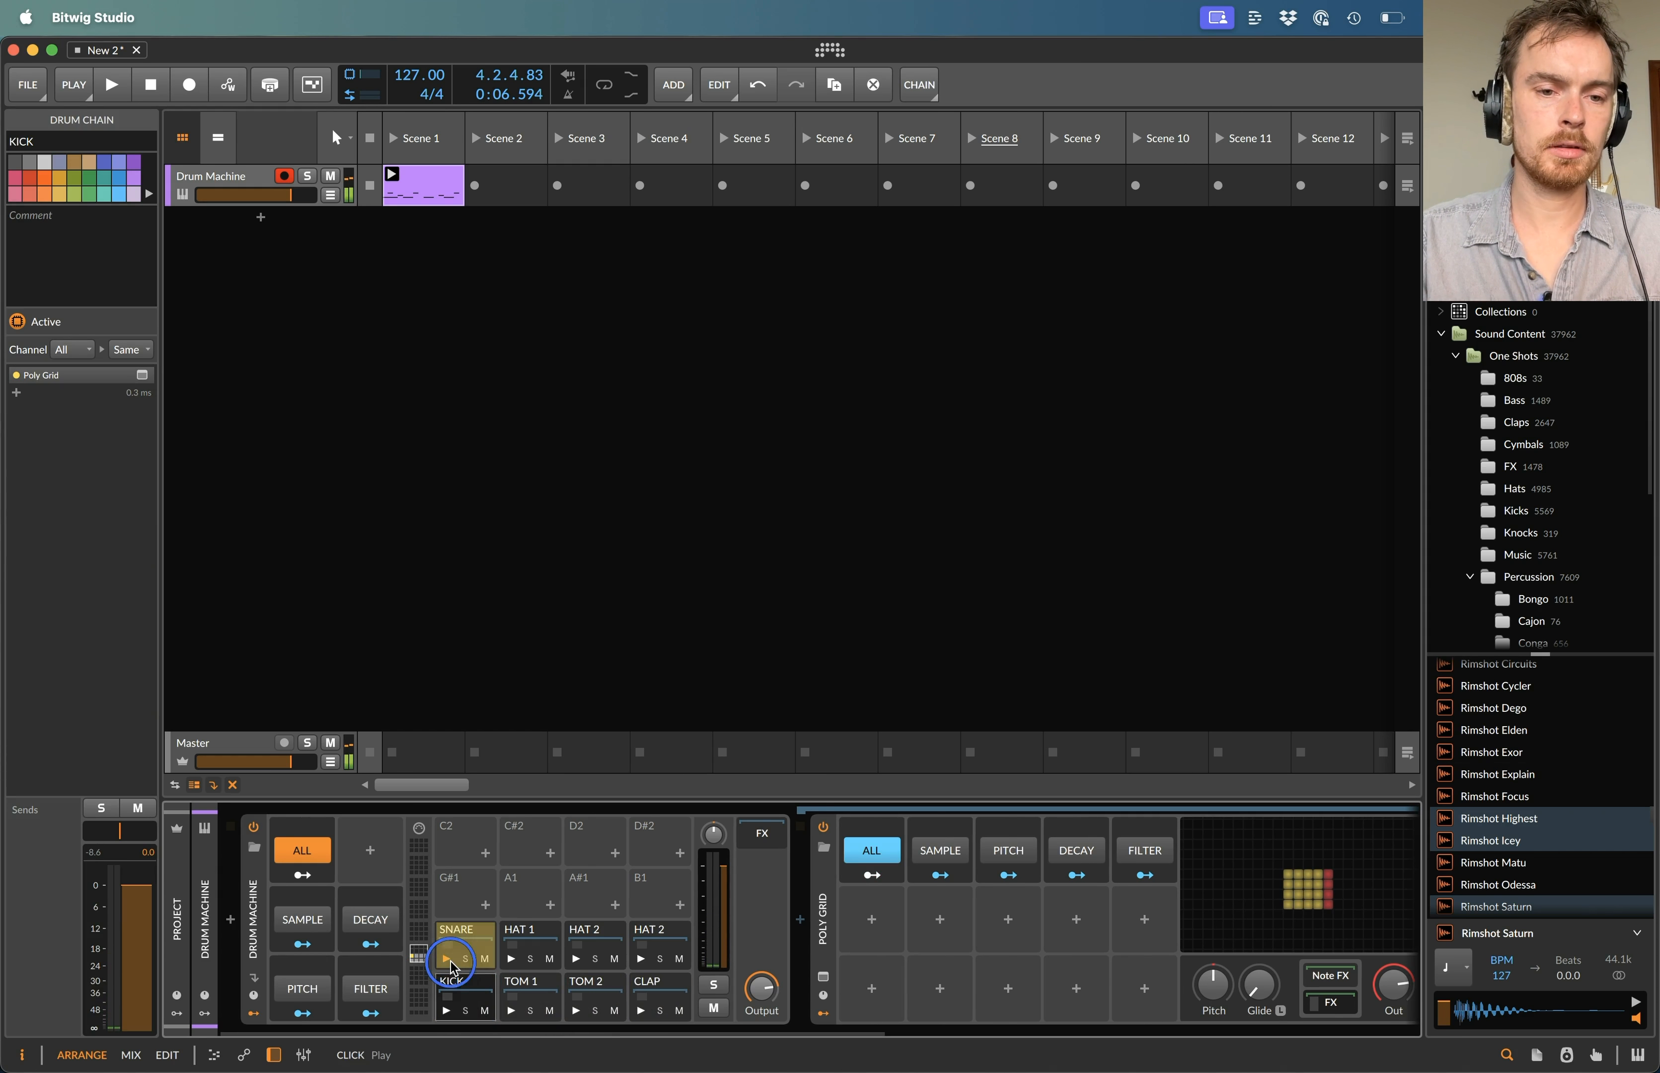
{"action": "left_click", "coordinate": [511, 959]}
{"action": "left_click", "coordinate": [576, 959]}
{"action": "left_click", "coordinate": [642, 961]}
{"action": "left_click", "coordinate": [654, 944]}
{"action": "type", "text": "PERC"}
{"action": "key", "text": "Return"}
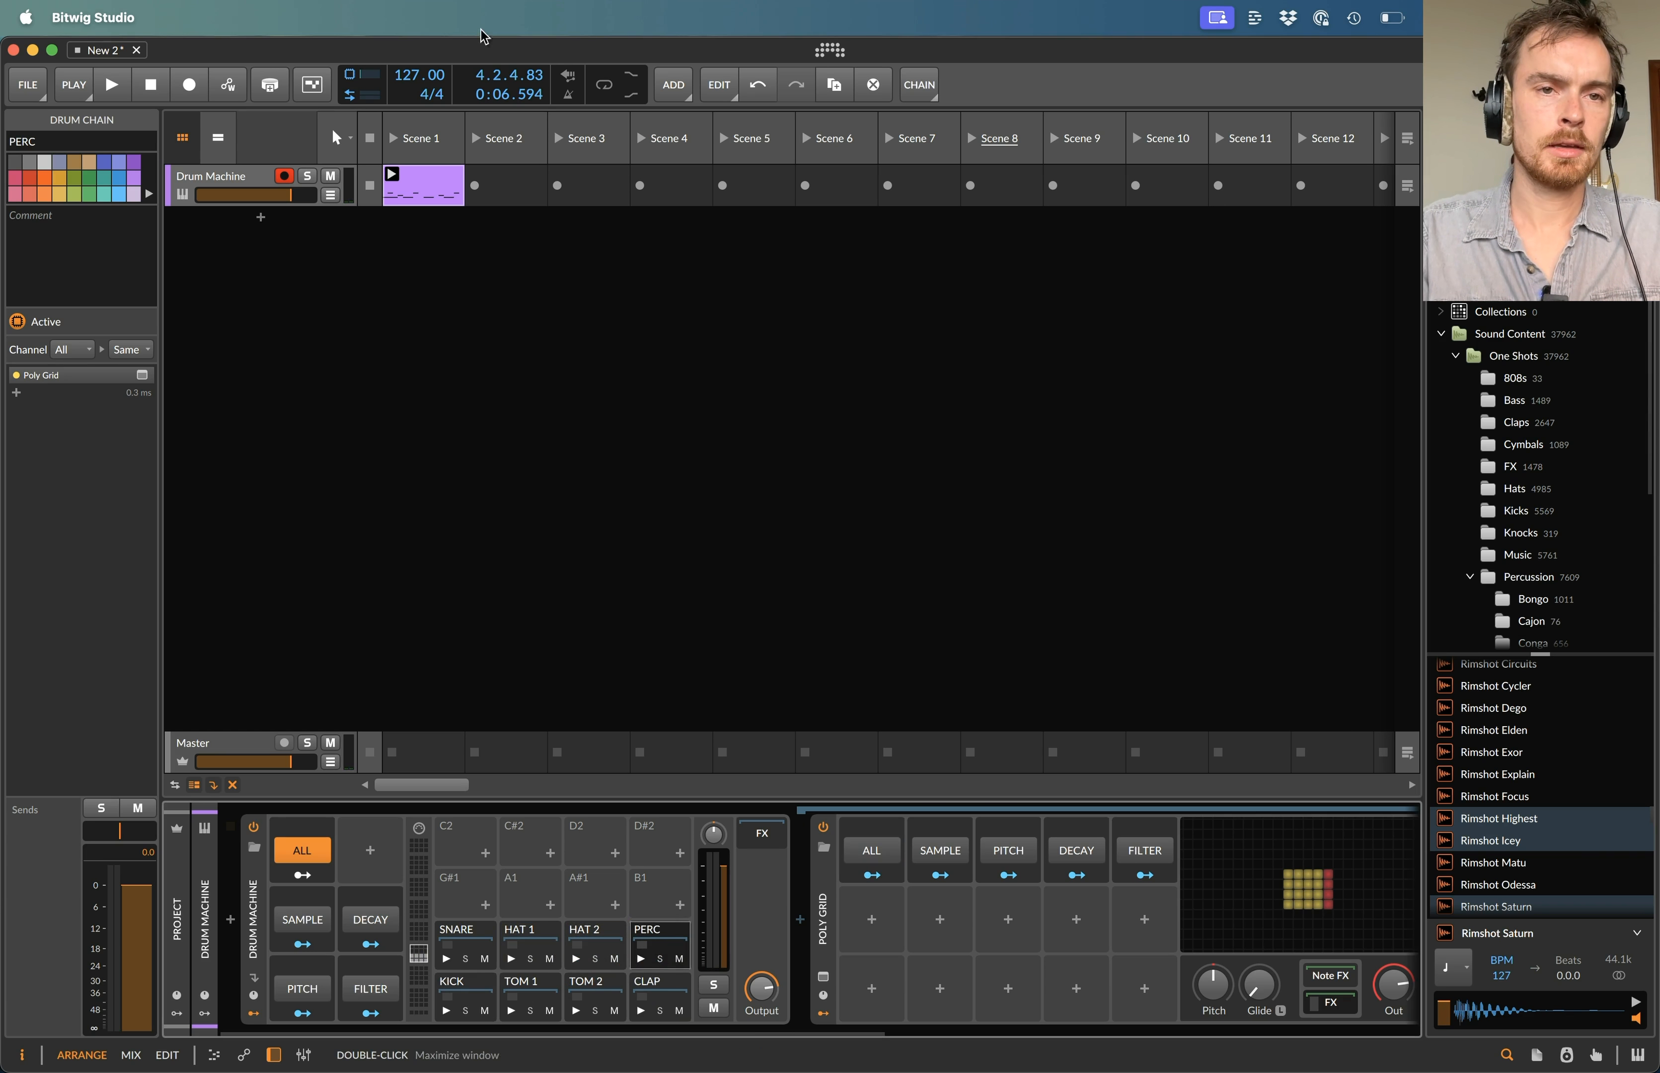
- Open the Scene 1 clip with all drum lanes in view and add CLAP notes at 1.2.1 and 1.4.1
{"action": "left_click", "coordinate": [427, 201]}
{"action": "double_click", "coordinate": [427, 200]}
{"action": "left_click_drag", "start_coordinate": [495, 727], "coordinate": [494, 476]}
{"action": "double_click", "coordinate": [618, 620]}
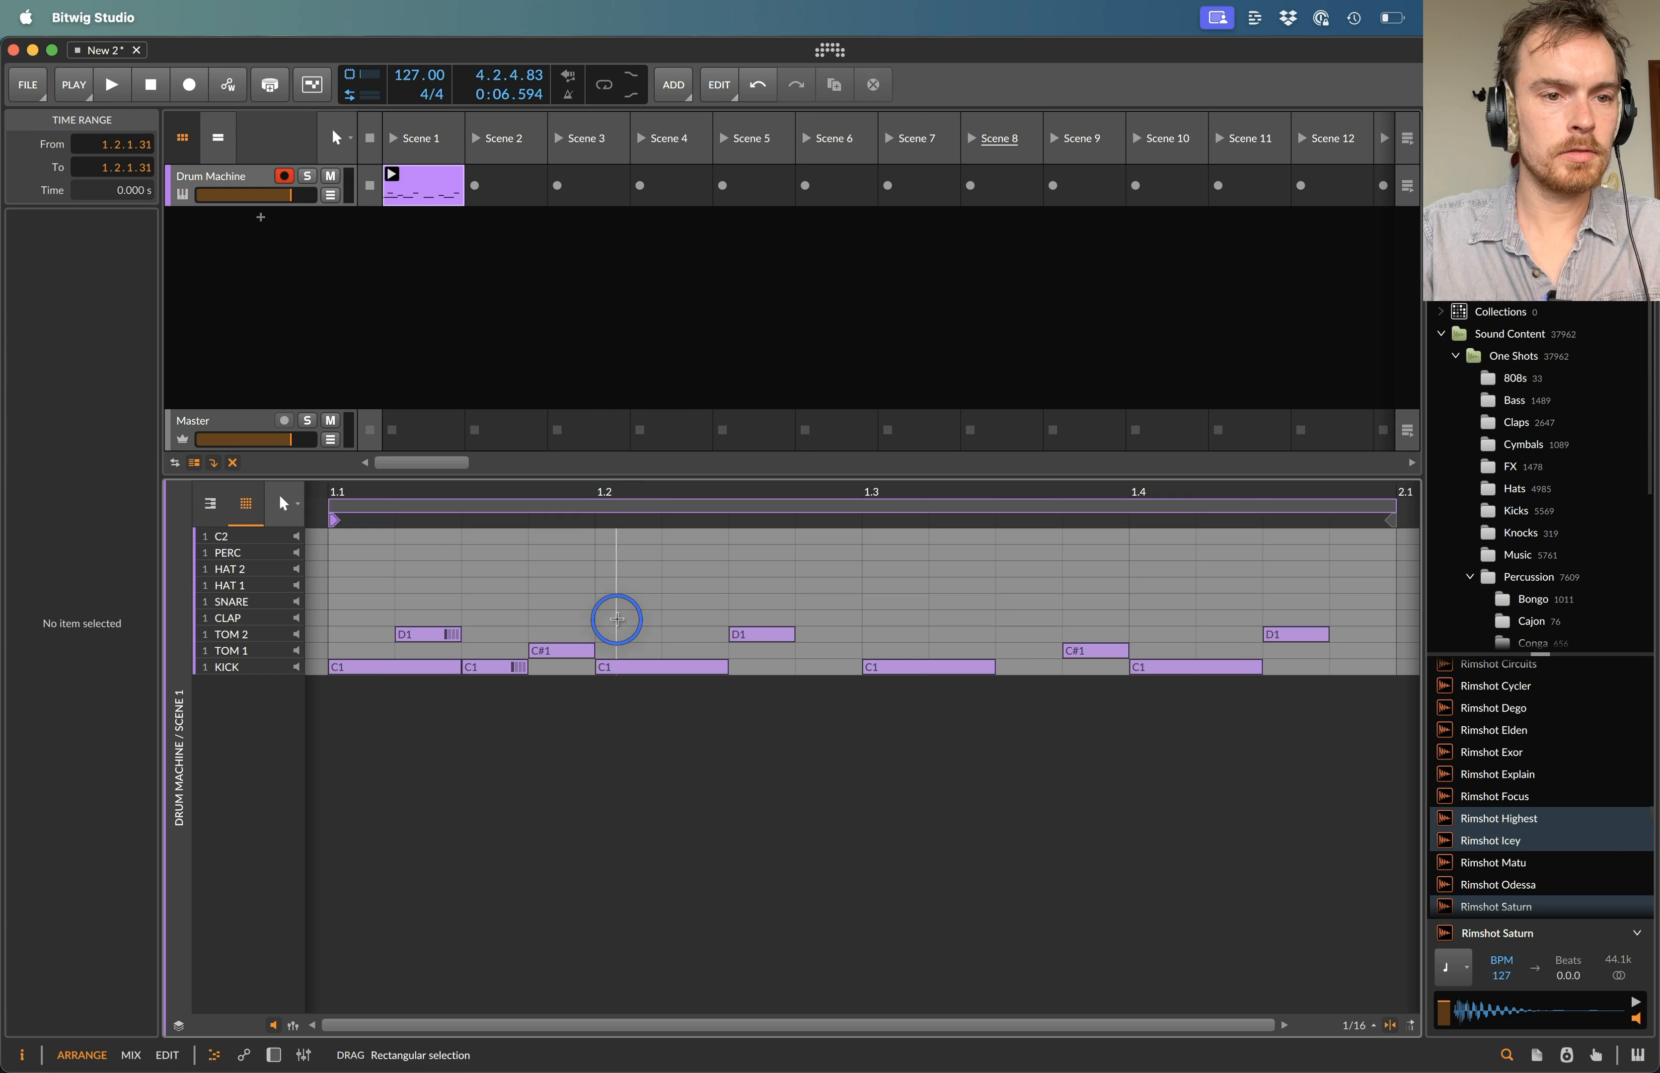
{"action": "left_click_drag", "start_coordinate": [621, 619], "coordinate": [1156, 619]}
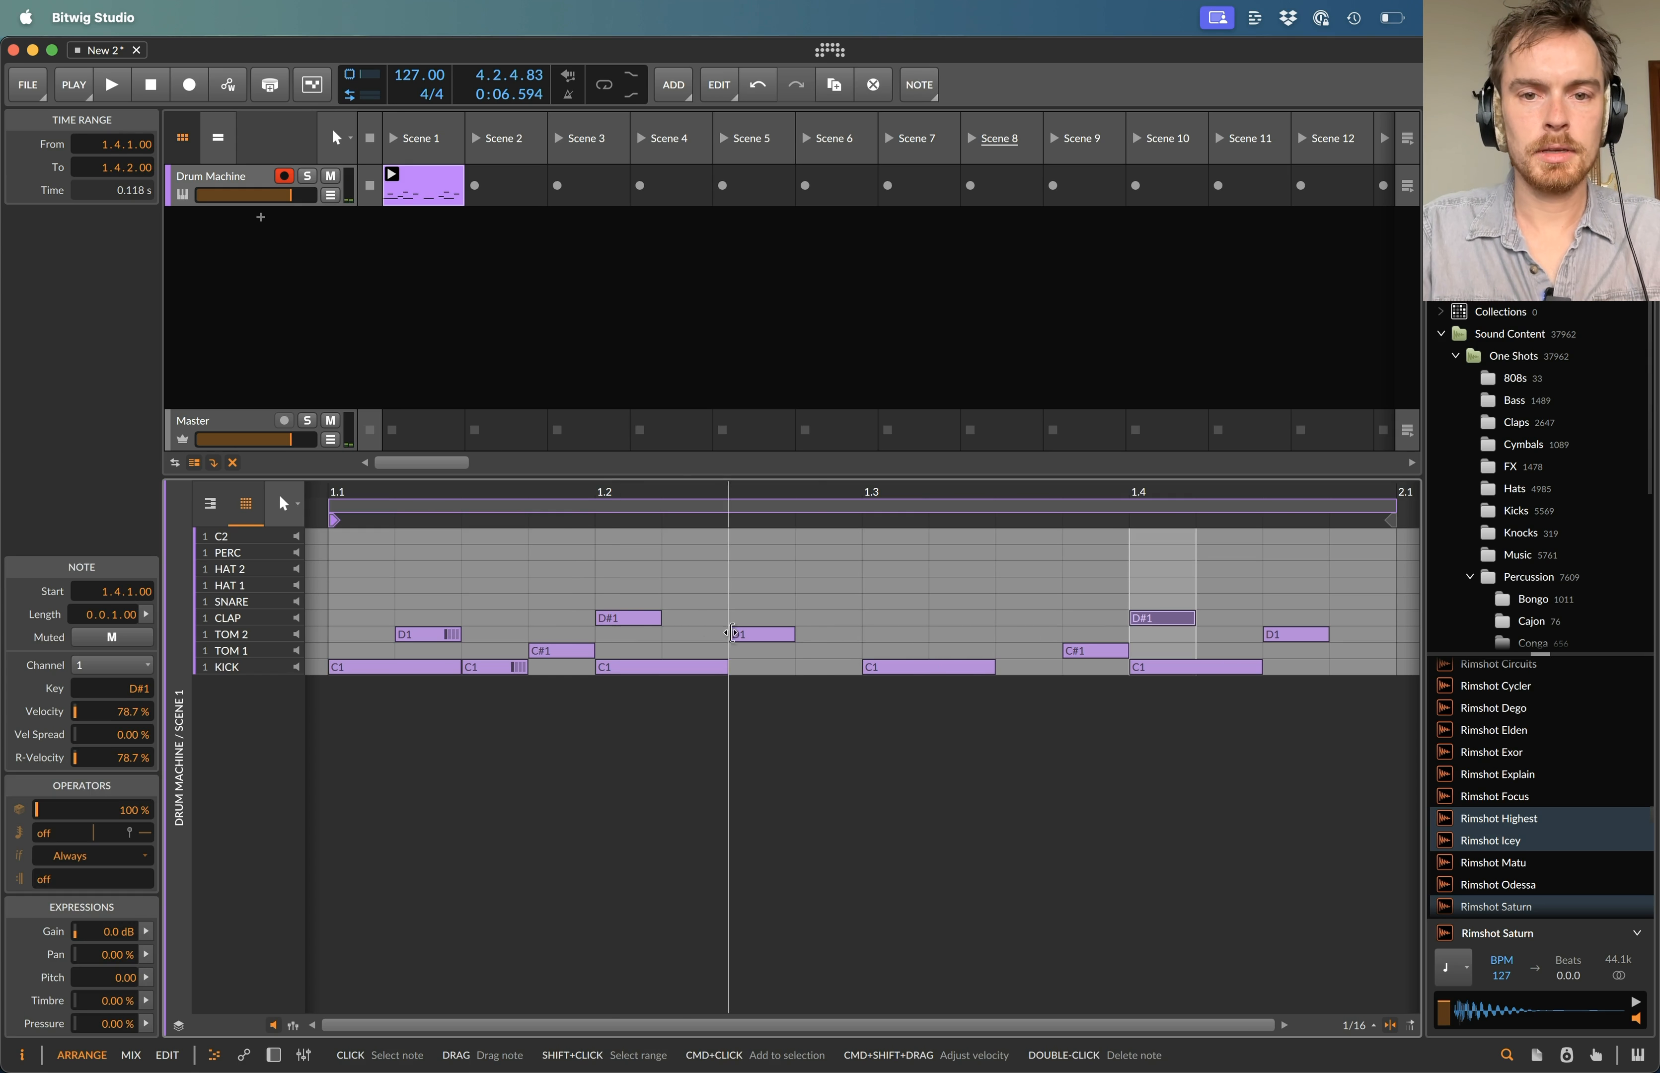
- Add a SNARE note at 1.2.4 with recurrence 2, playing only on the second cycle
{"action": "double_click", "coordinate": [818, 606]}
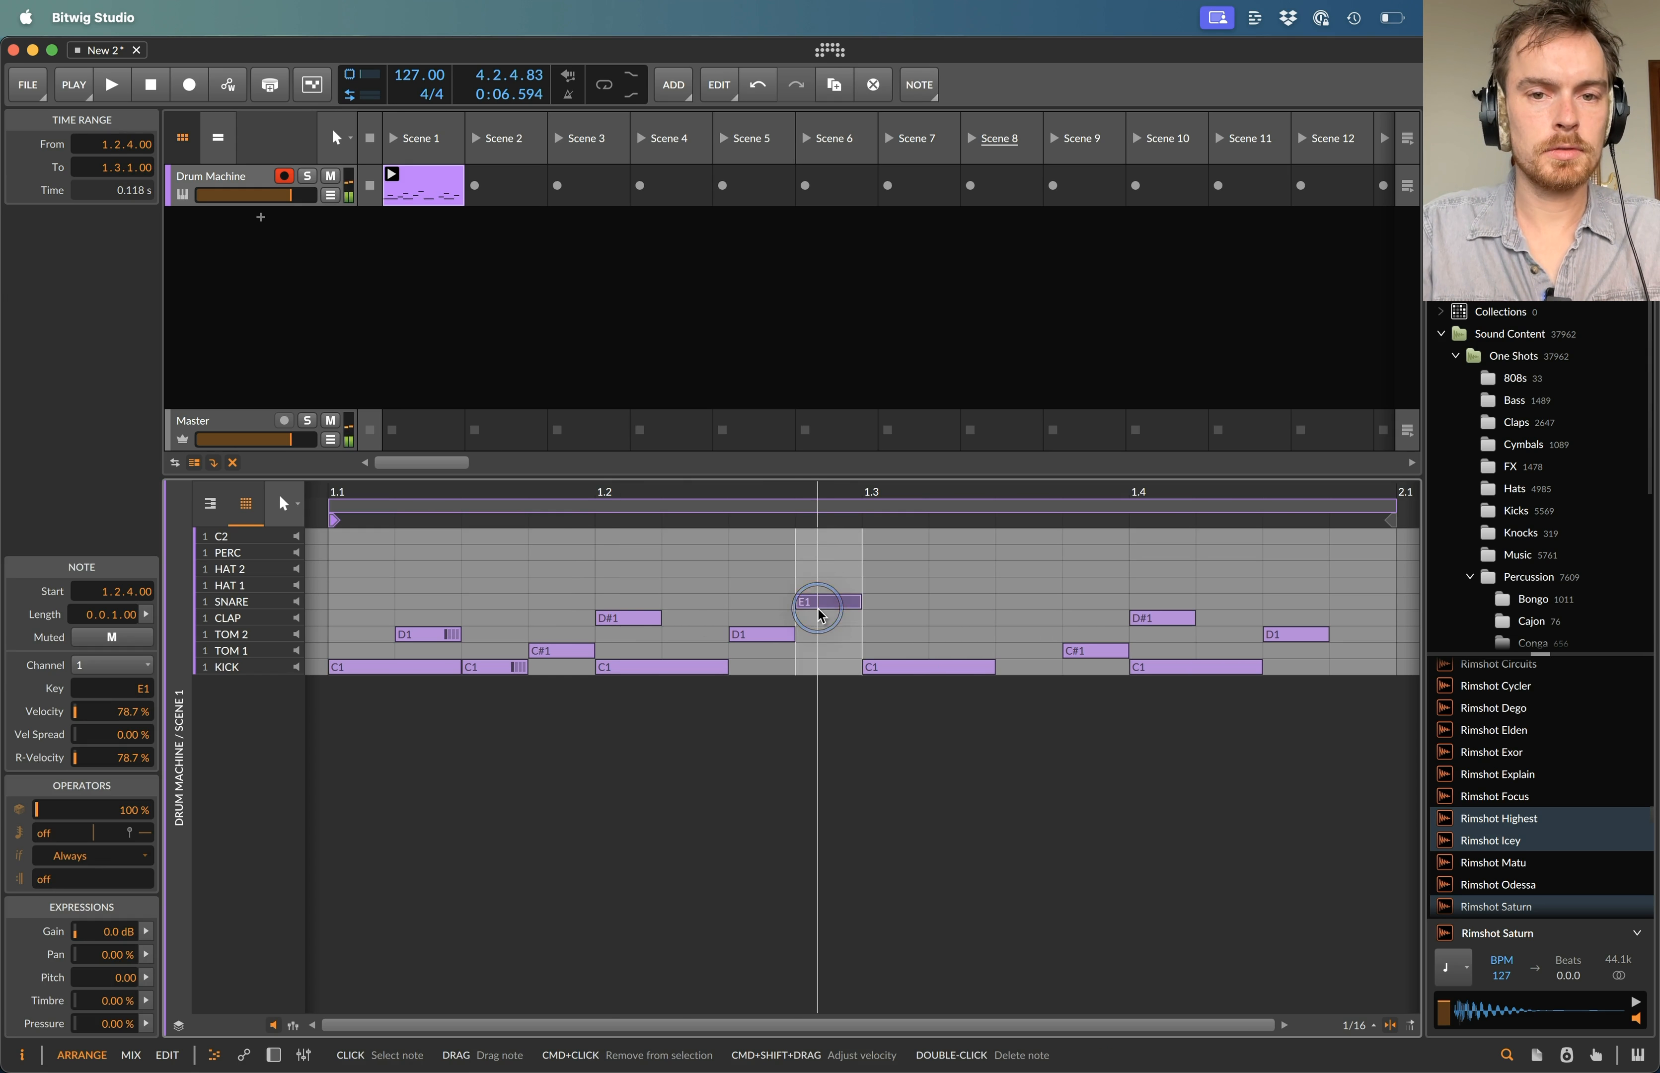
{"action": "left_click_drag", "start_coordinate": [44, 883], "coordinate": [43, 888]}
{"action": "left_click", "coordinate": [67, 882]}
{"action": "left_click", "coordinate": [127, 881]}
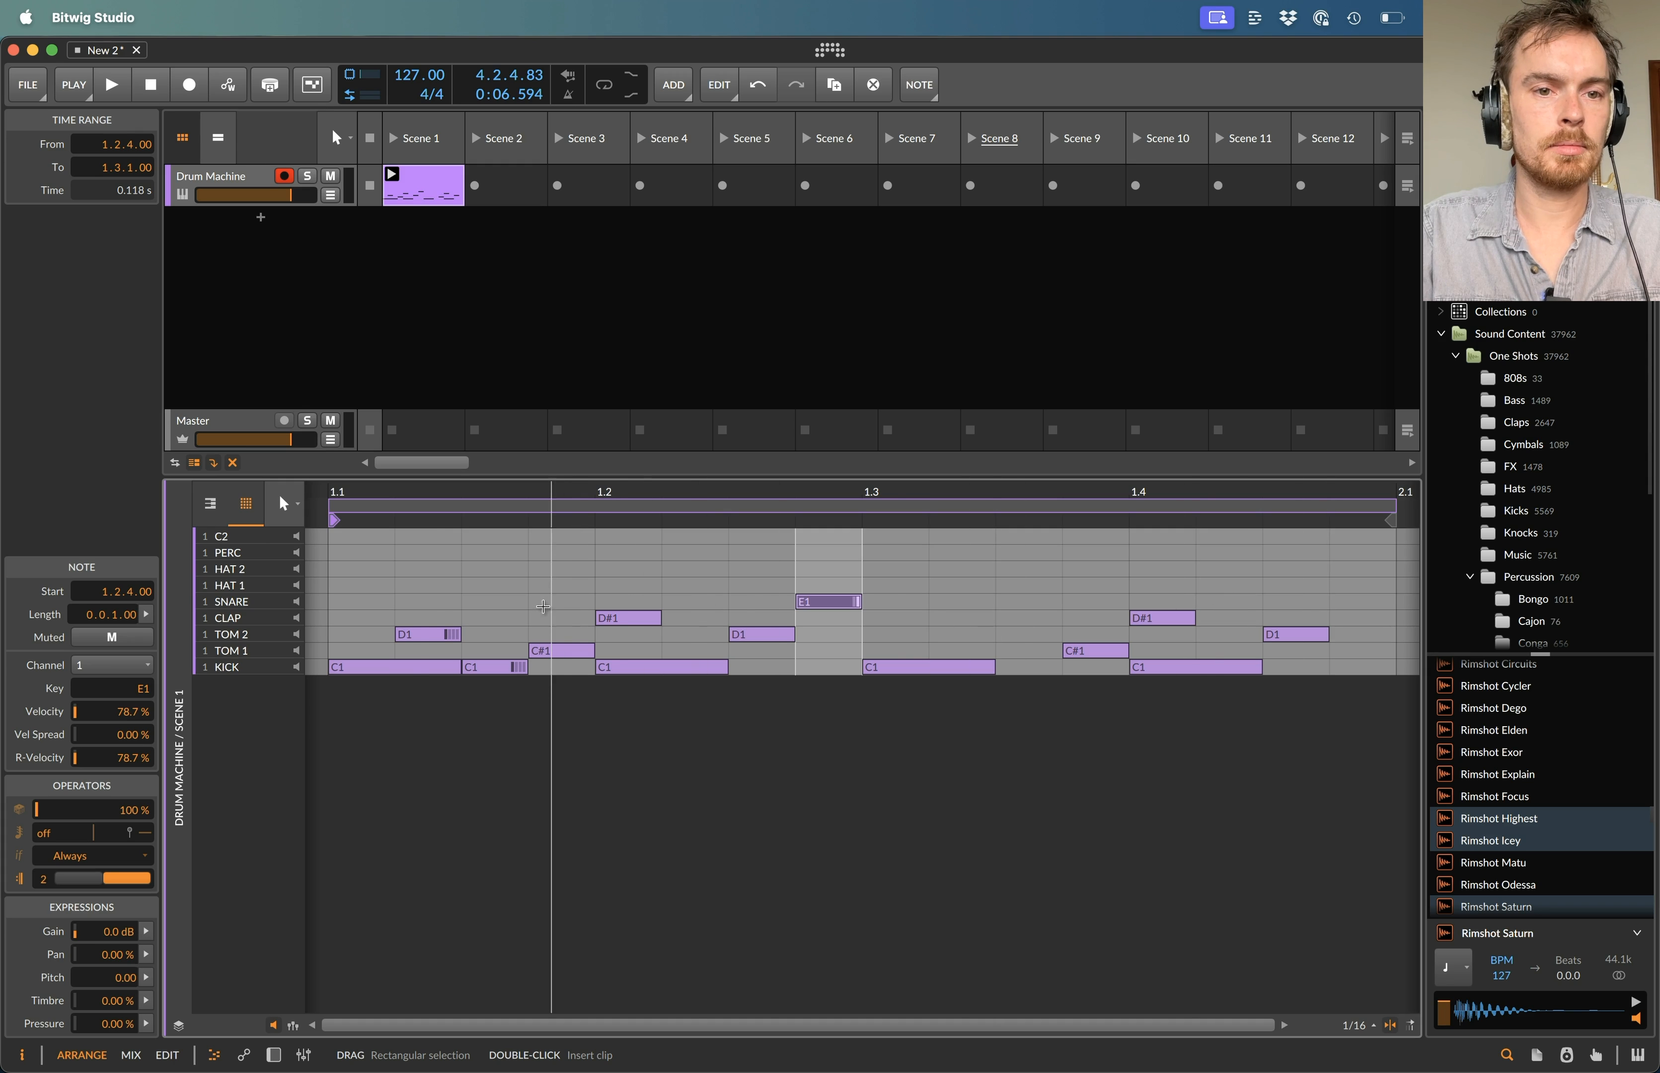
- Add a SNARE note at 1.1.4.93, just ahead of the clap, with 33.5% velocity, and copy it to 1.3.4.93
{"action": "double_click", "coordinate": [419, 602]}
{"action": "key", "text": "Right"}
{"action": "key", "text": "Right"}
{"action": "key", "text": "Right"}
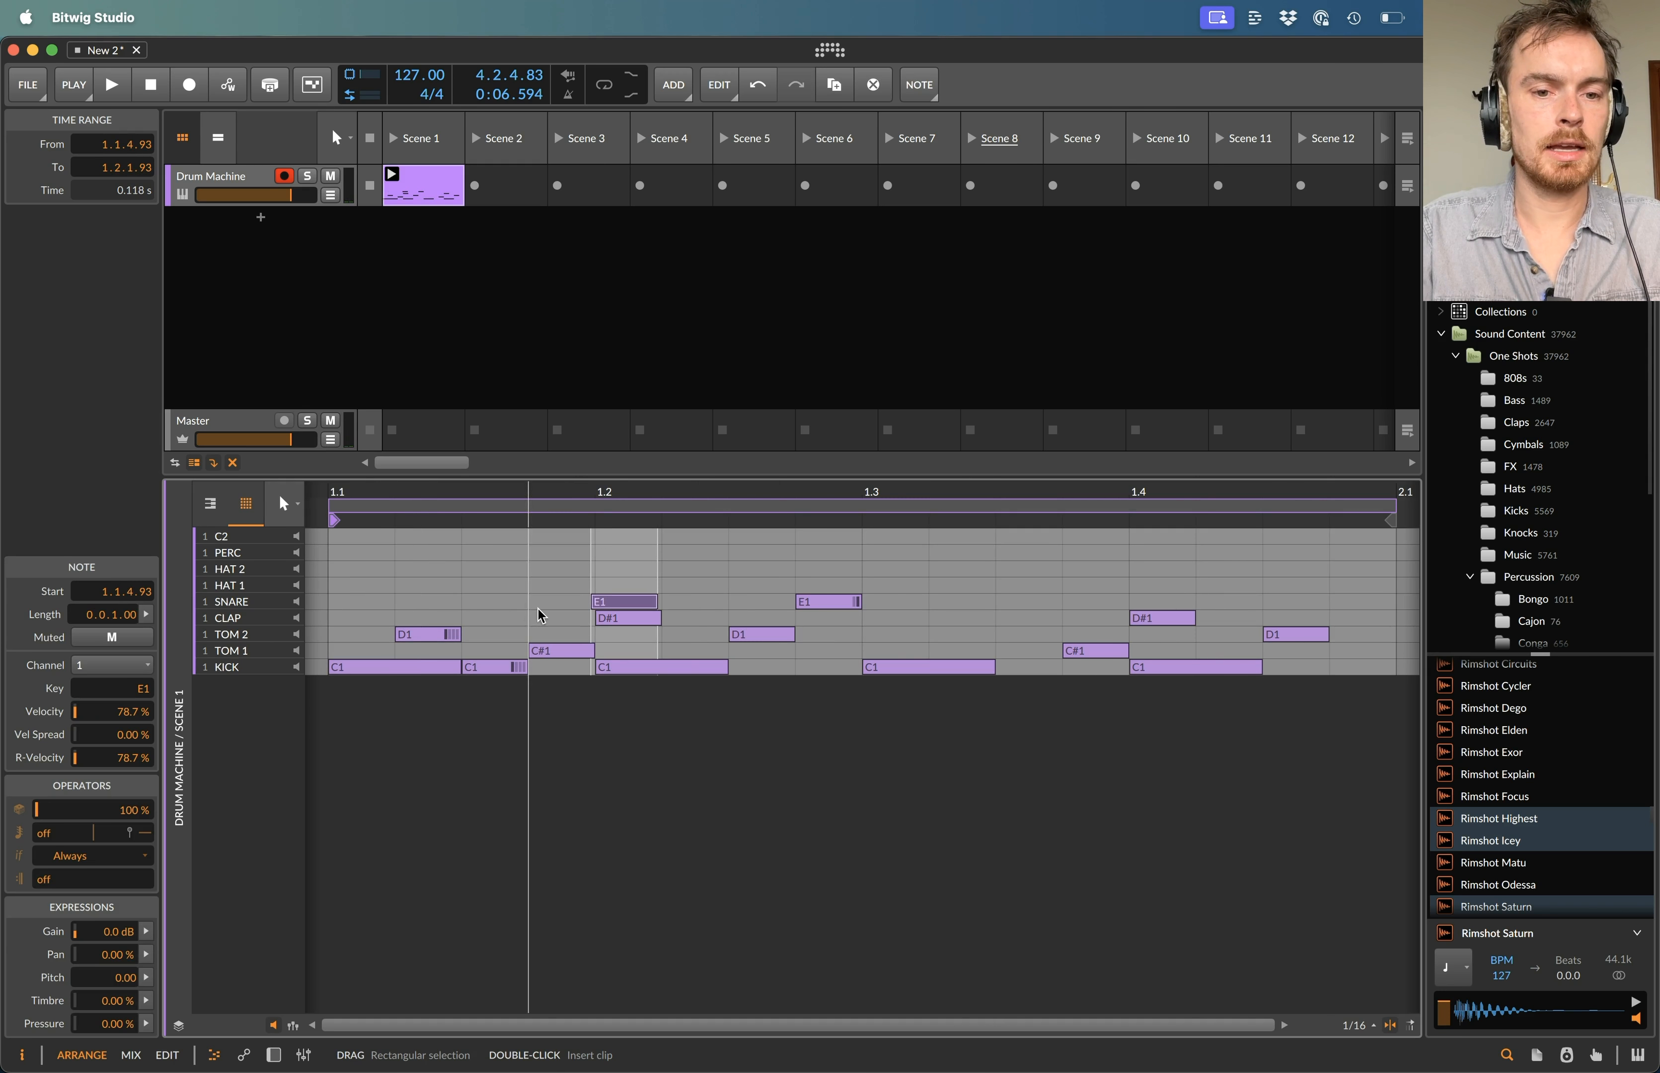
{"action": "key", "text": "a"}
{"action": "left_click_drag", "start_coordinate": [592, 935], "coordinate": [592, 979]}
{"action": "left_click_drag", "start_coordinate": [616, 601], "coordinate": [1150, 601]}
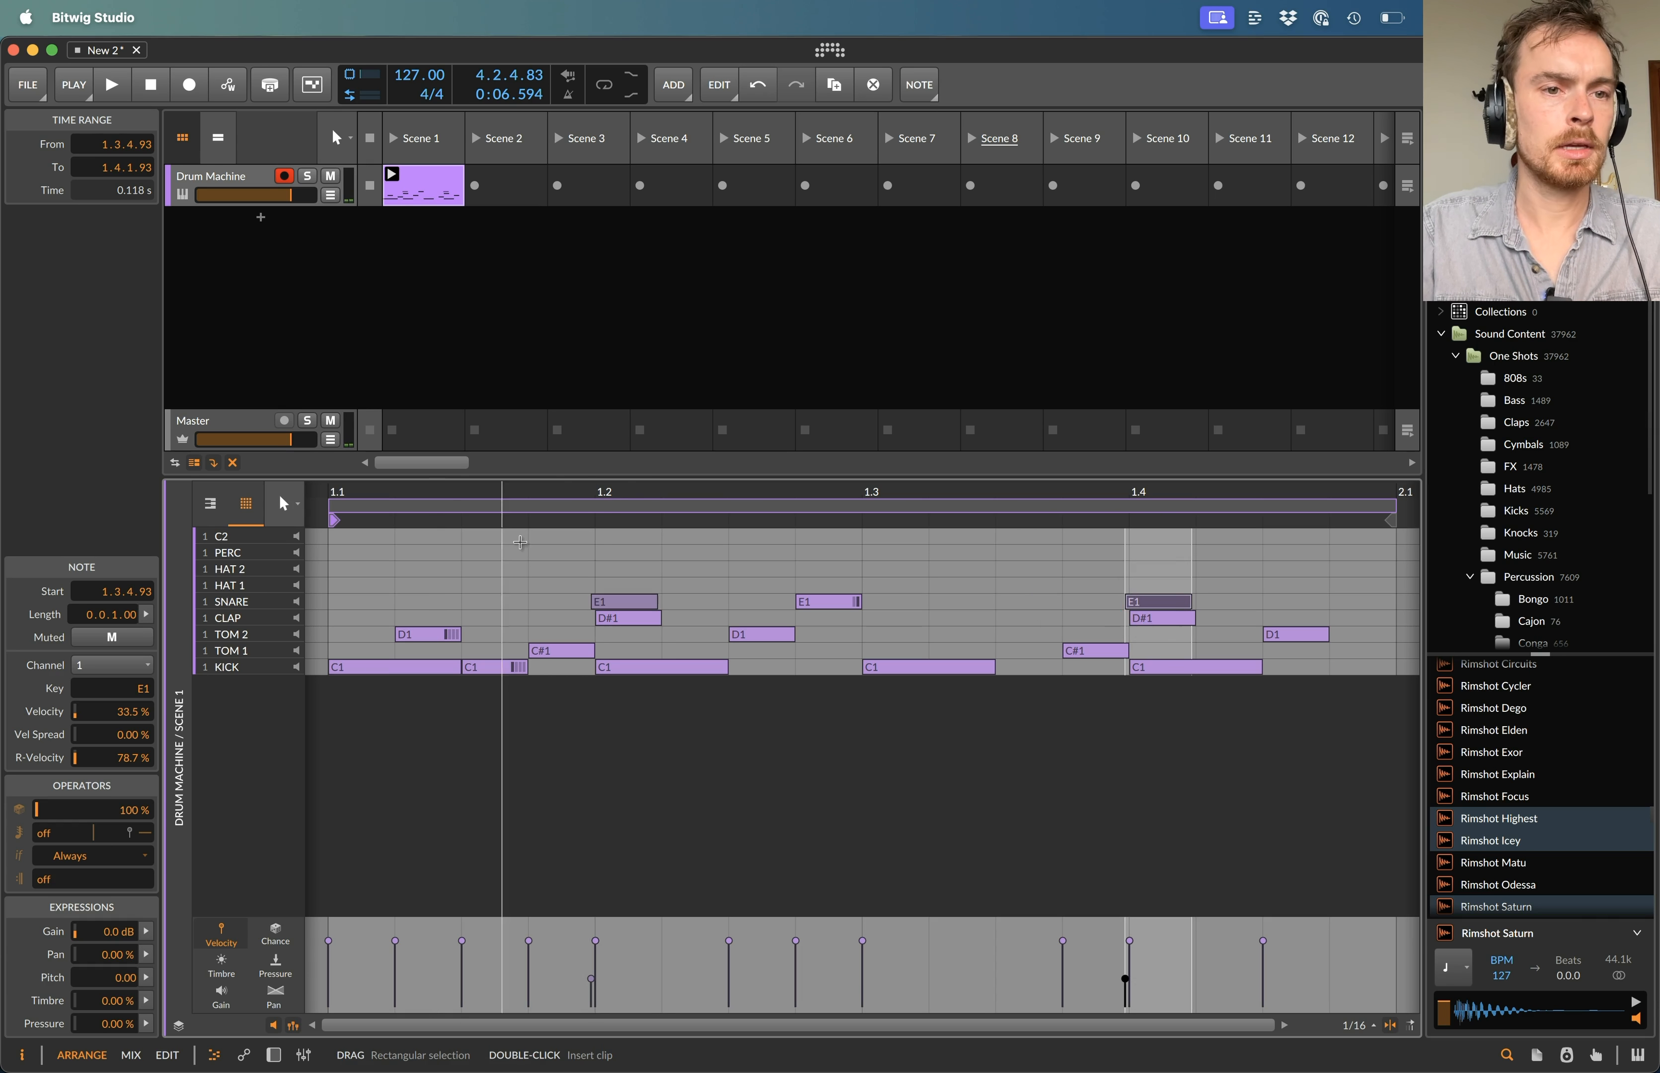
- Add a HAT 1 note at 1.1.3 with 77.6% velocity and copy it to 1.2.3, 1.3.3 and 1.4.3
{"action": "double_click", "coordinate": [500, 584]}
{"action": "left_click", "coordinate": [464, 975]}
{"action": "left_click_drag", "start_coordinate": [464, 975], "coordinate": [464, 938]}
{"action": "left_click_drag", "start_coordinate": [501, 586], "coordinate": [760, 593]}
{"action": "left_click_drag", "start_coordinate": [760, 593], "coordinate": [1028, 593]}
{"action": "left_click_drag", "start_coordinate": [1028, 593], "coordinate": [1291, 594]}
- Fill the HAT 2 lane with continuous 1/16 notes and lower the velocity of all of them to 33.1%
{"action": "key", "text": "3"}
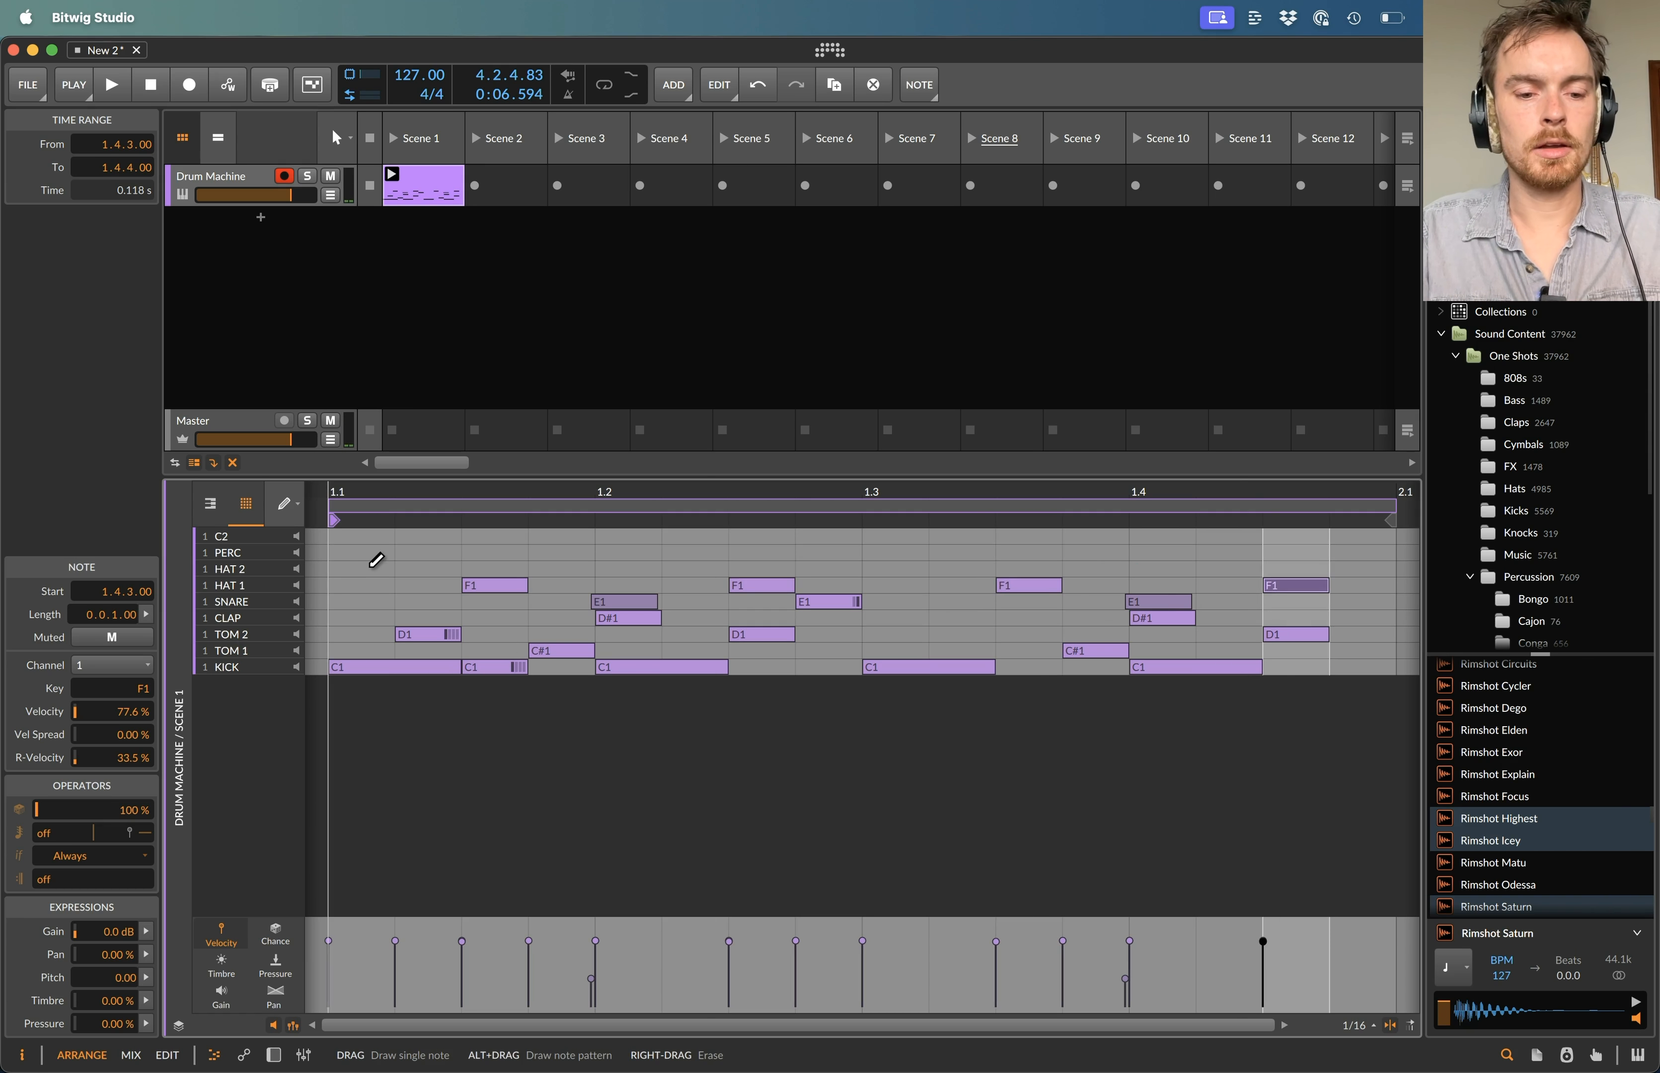
{"action": "left_click_drag", "start_coordinate": [357, 569], "coordinate": [1648, 571]}
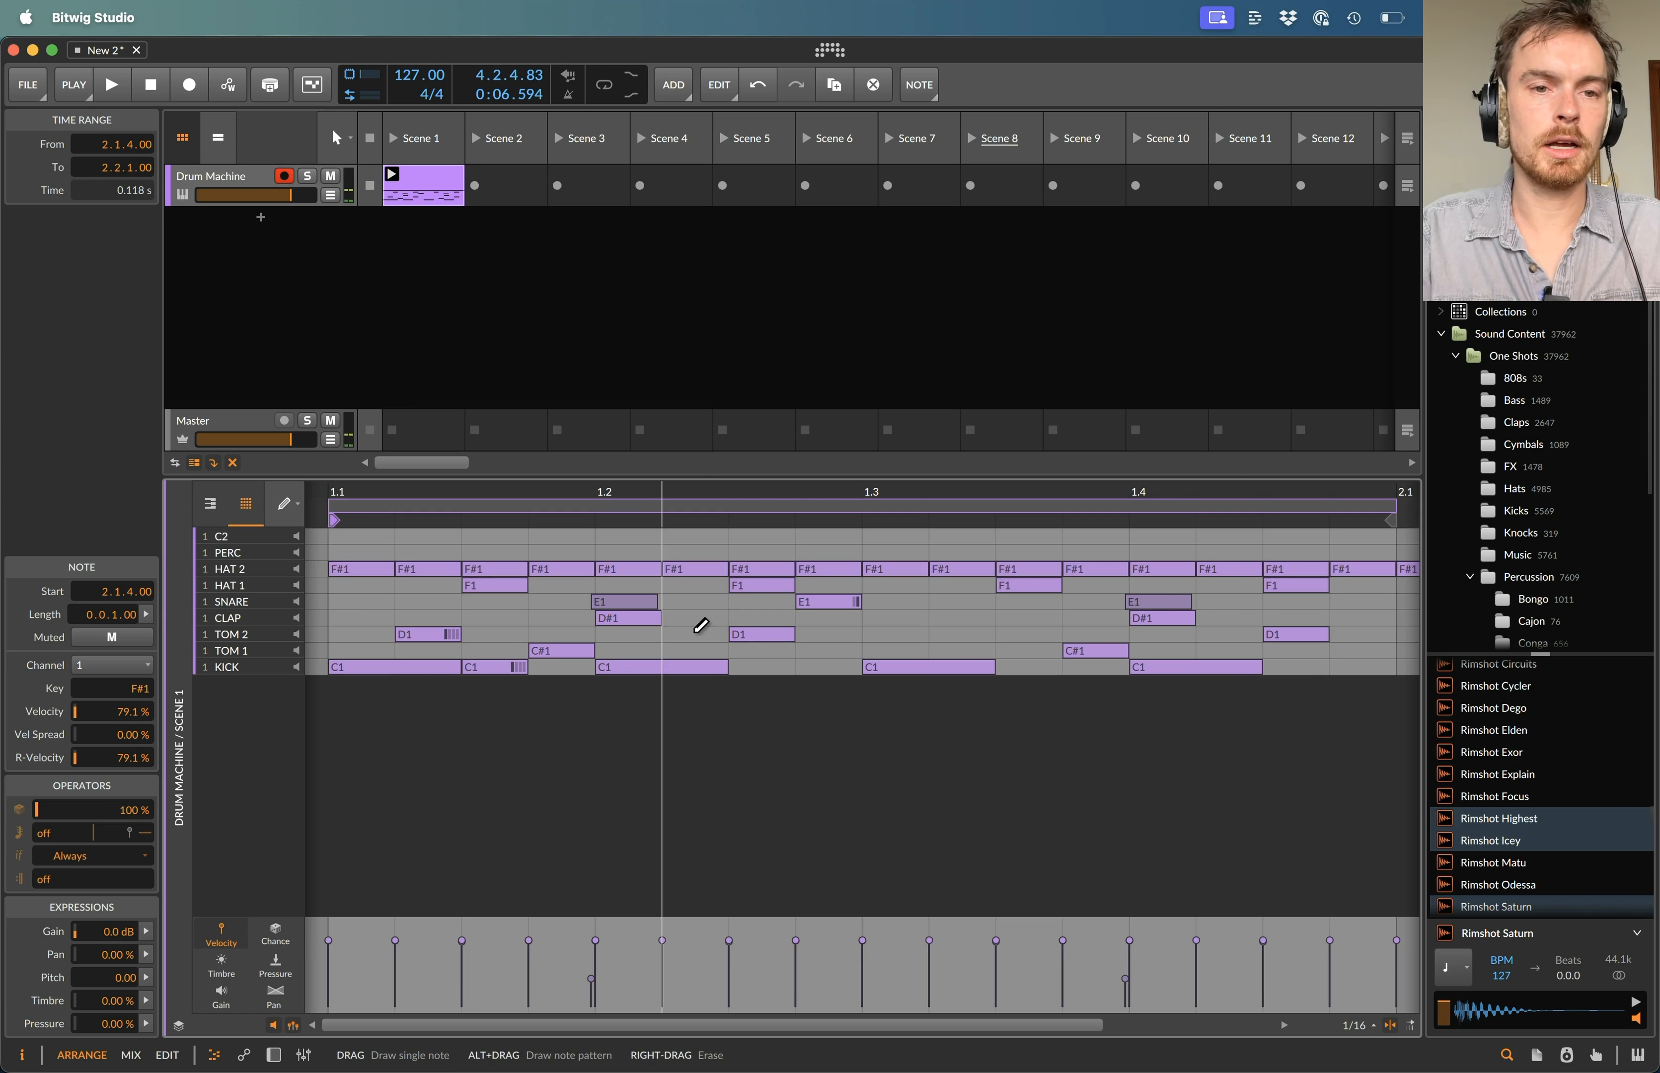
{"action": "key", "text": "a"}
{"action": "key", "text": "a"}
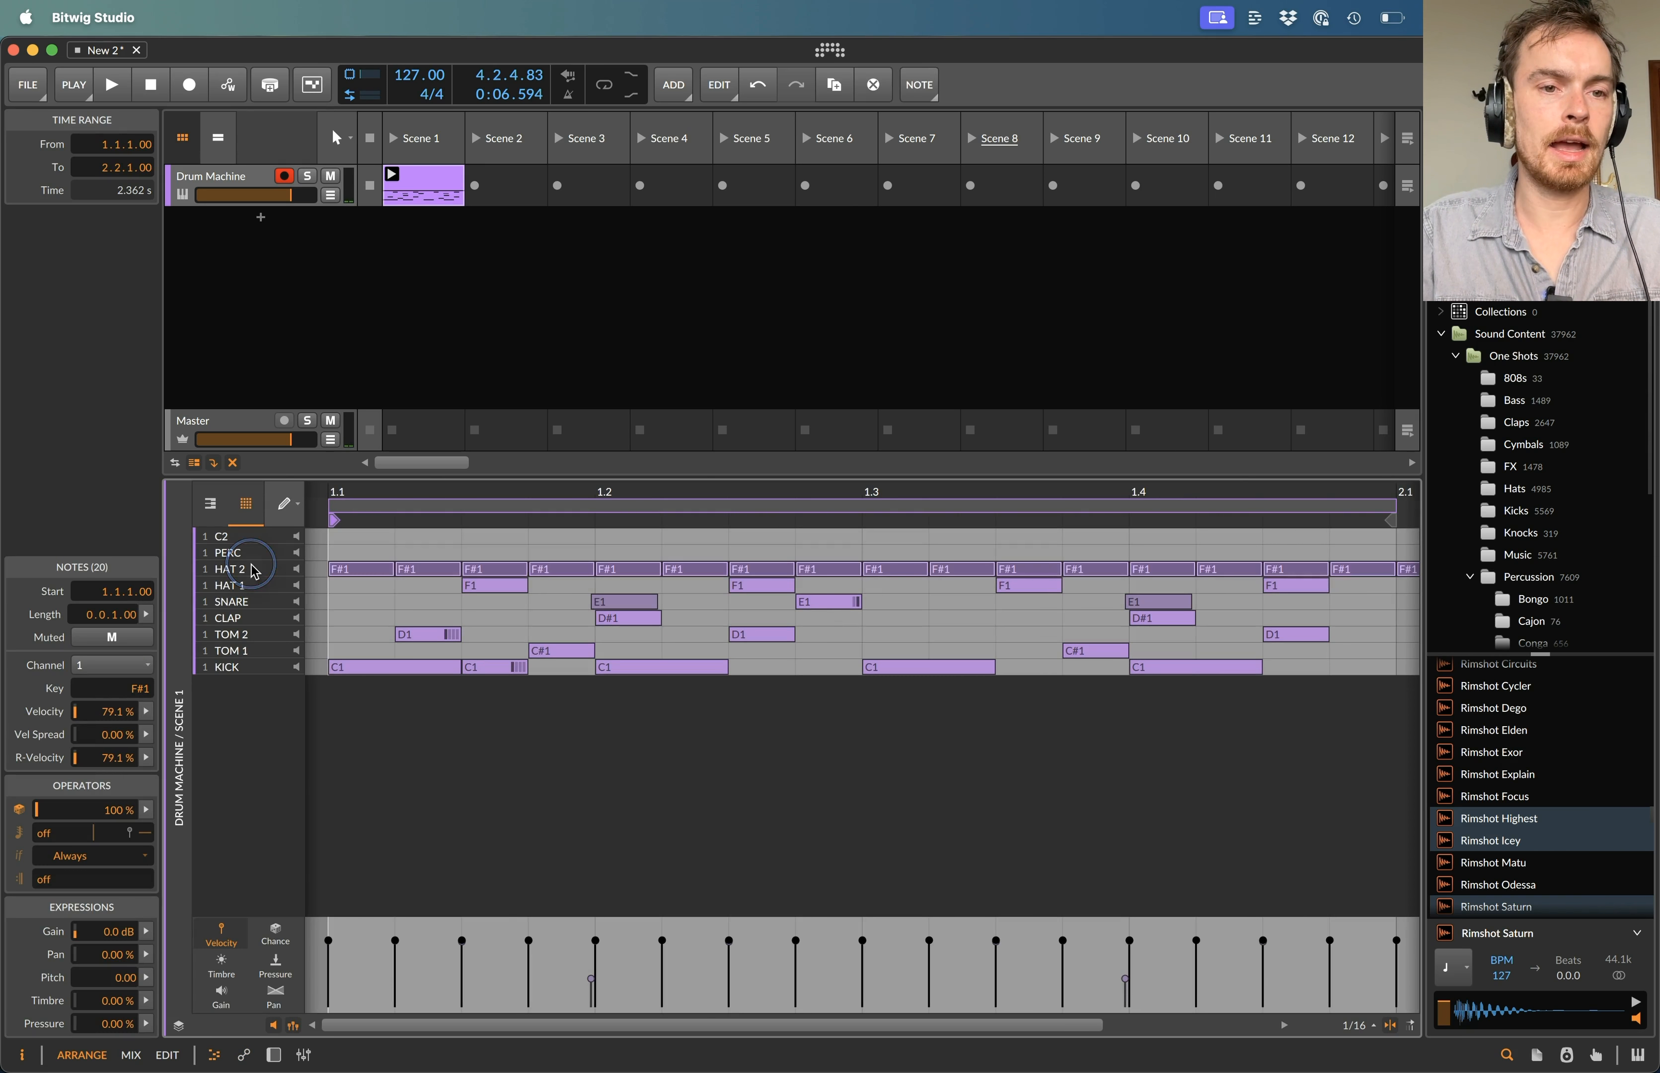
{"action": "key", "text": "a"}
{"action": "key", "text": "a"}
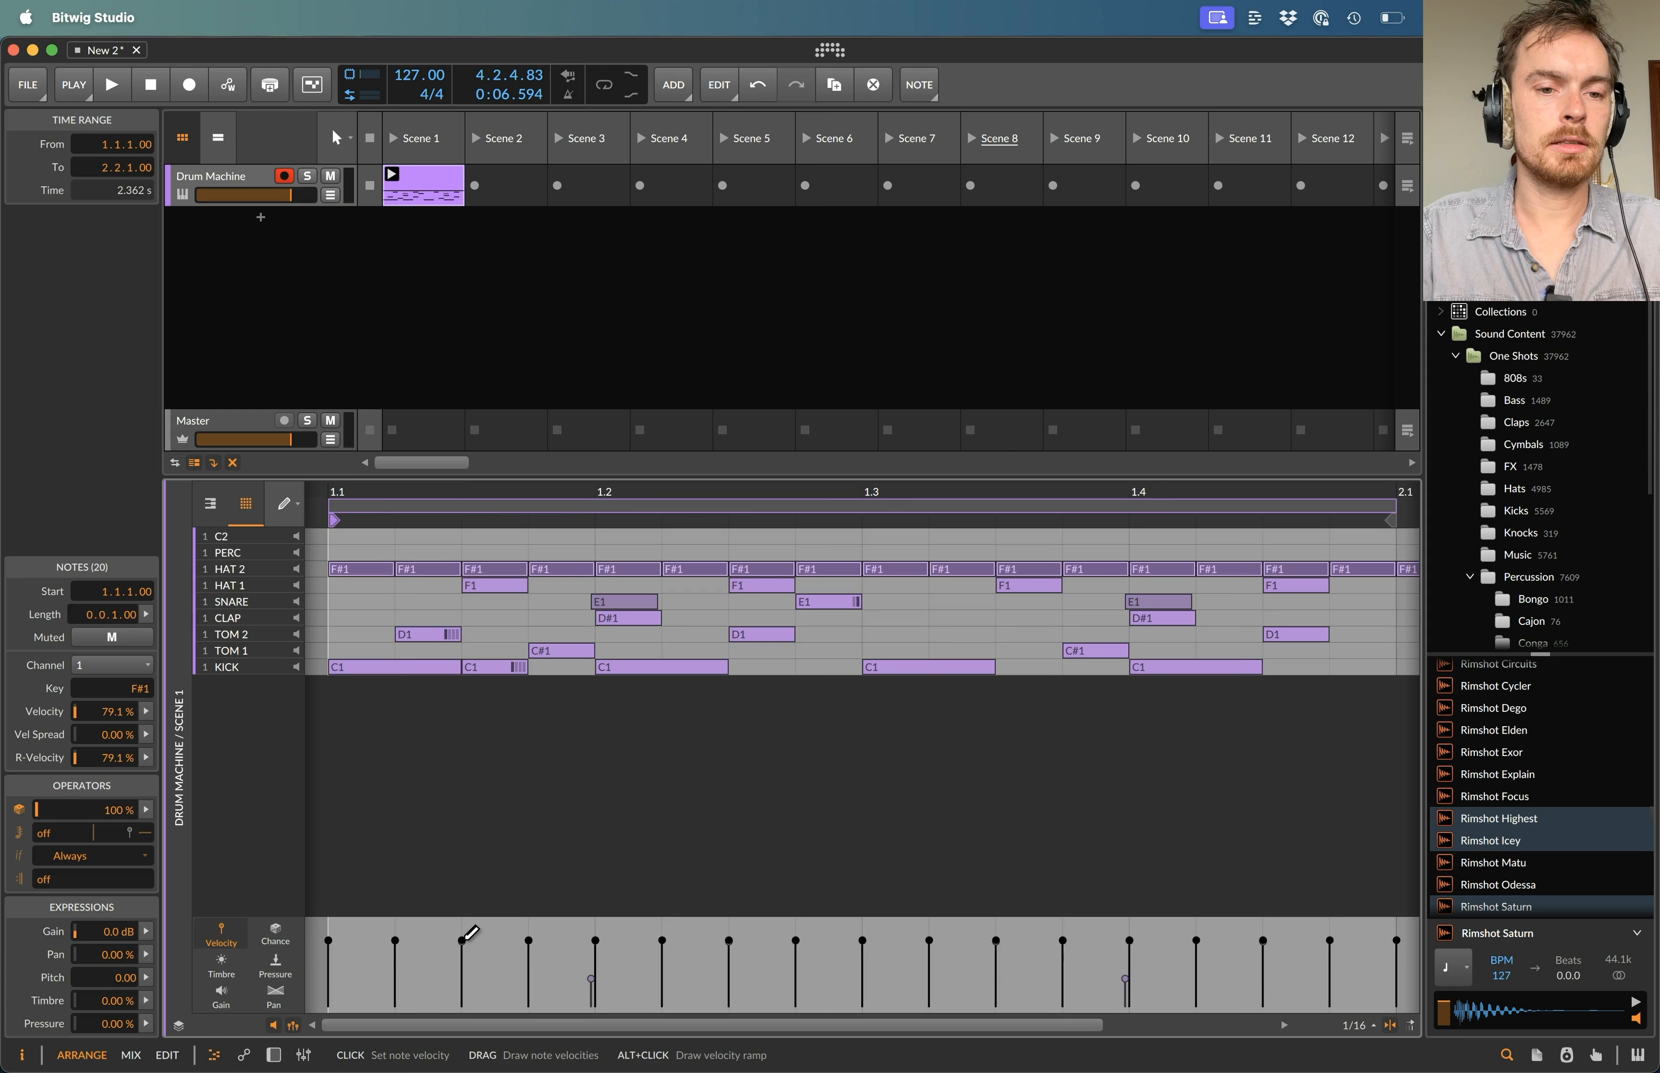
{"action": "key", "text": "e"}
{"action": "left_click", "coordinate": [252, 569]}
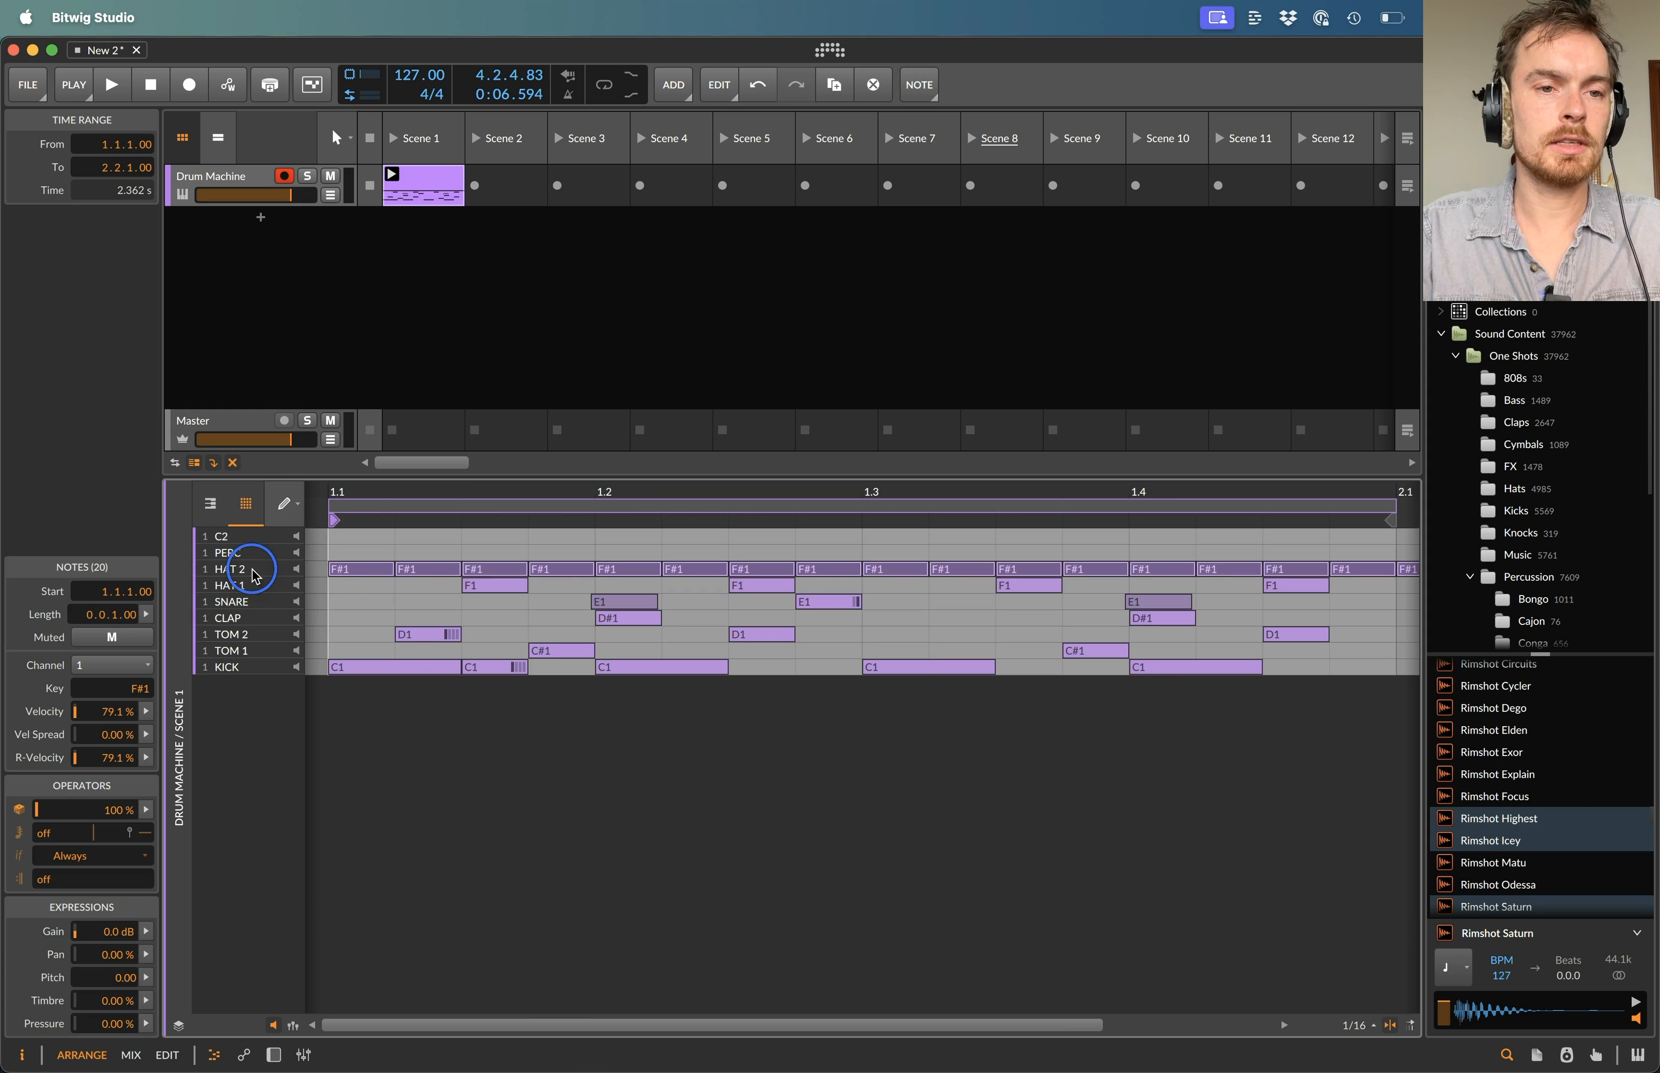
{"action": "key", "text": "e"}
{"action": "key", "text": "1"}
{"action": "left_click_drag", "start_coordinate": [460, 943], "coordinate": [466, 979]}
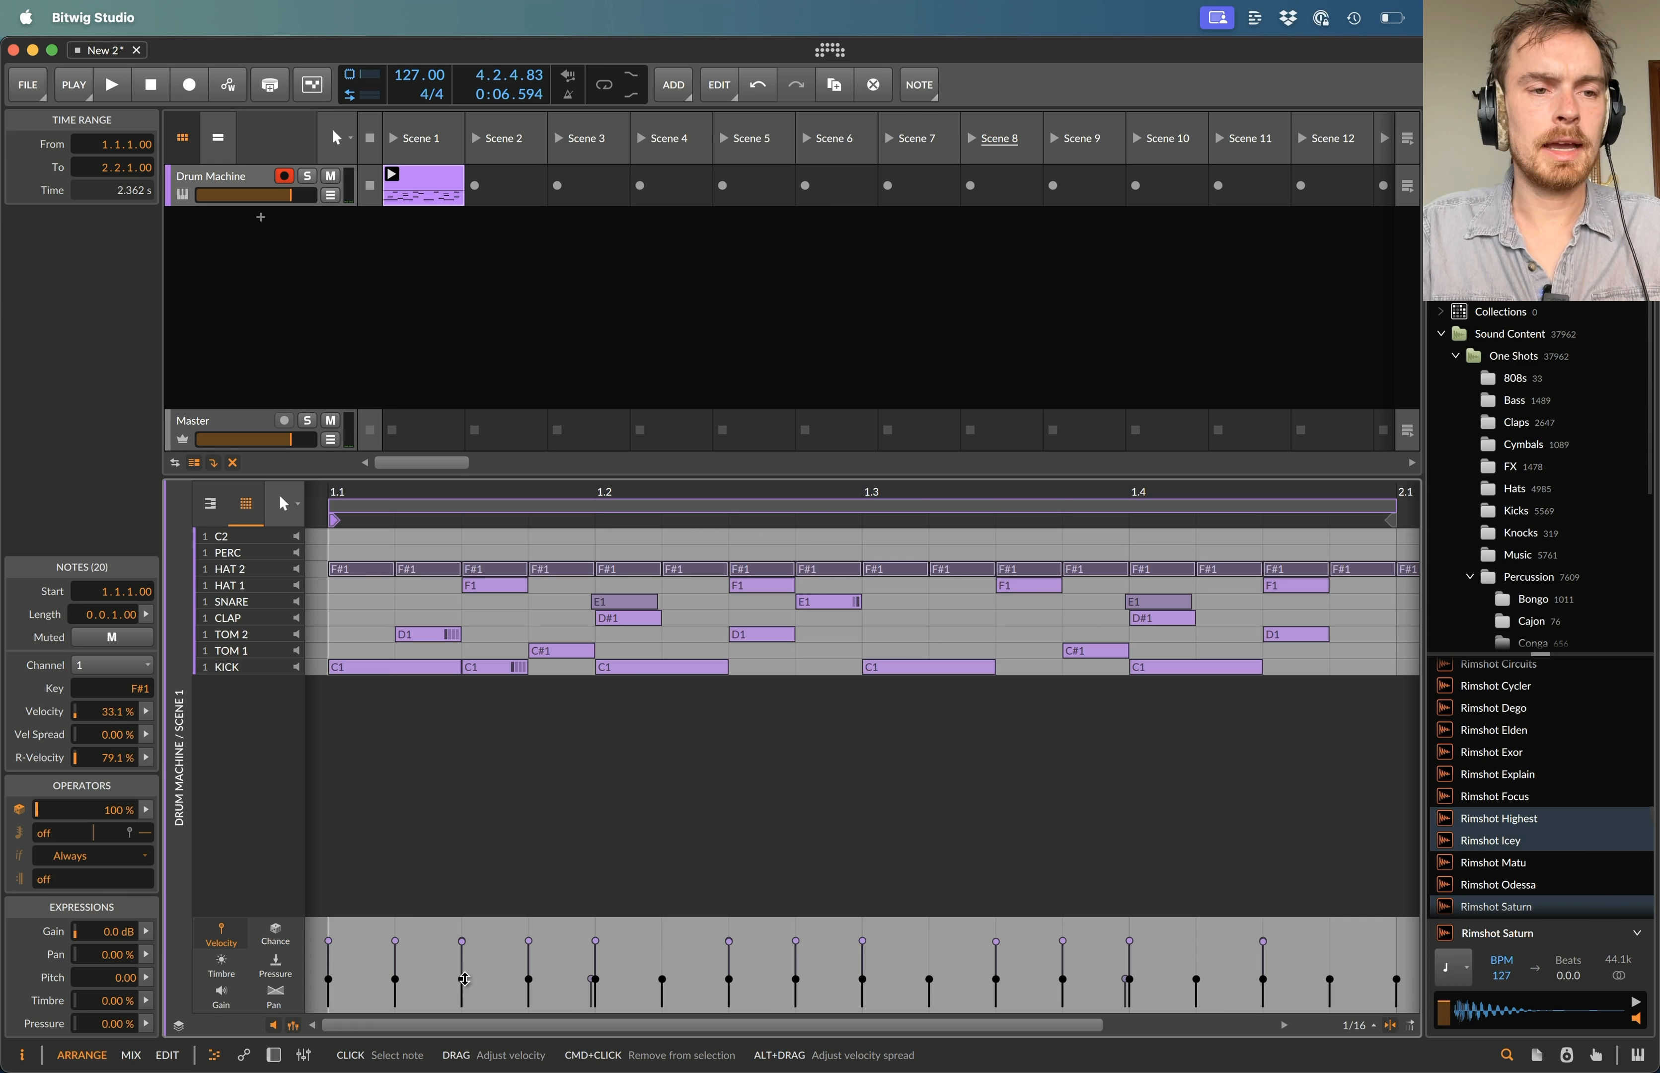
- Set the chance of all the HAT 2 notes to 59%
{"action": "double_click", "coordinate": [112, 807]}
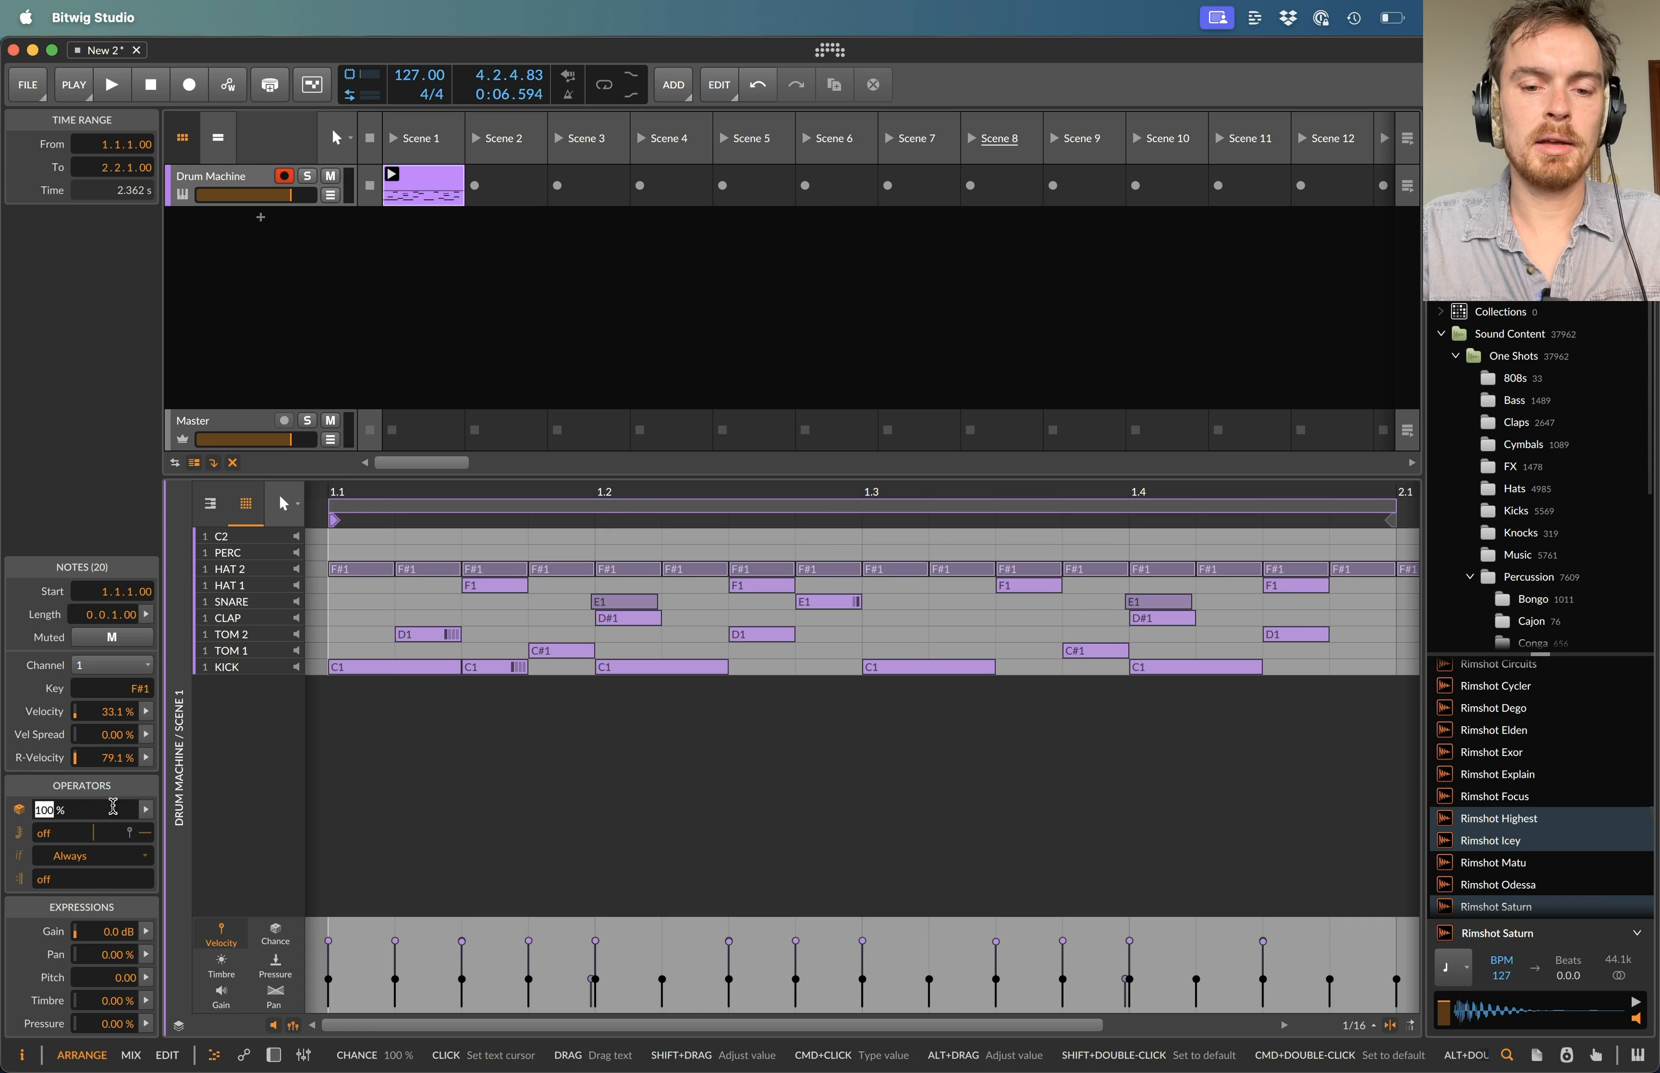
{"action": "type", "text": "50"}
{"action": "key", "text": "Return"}
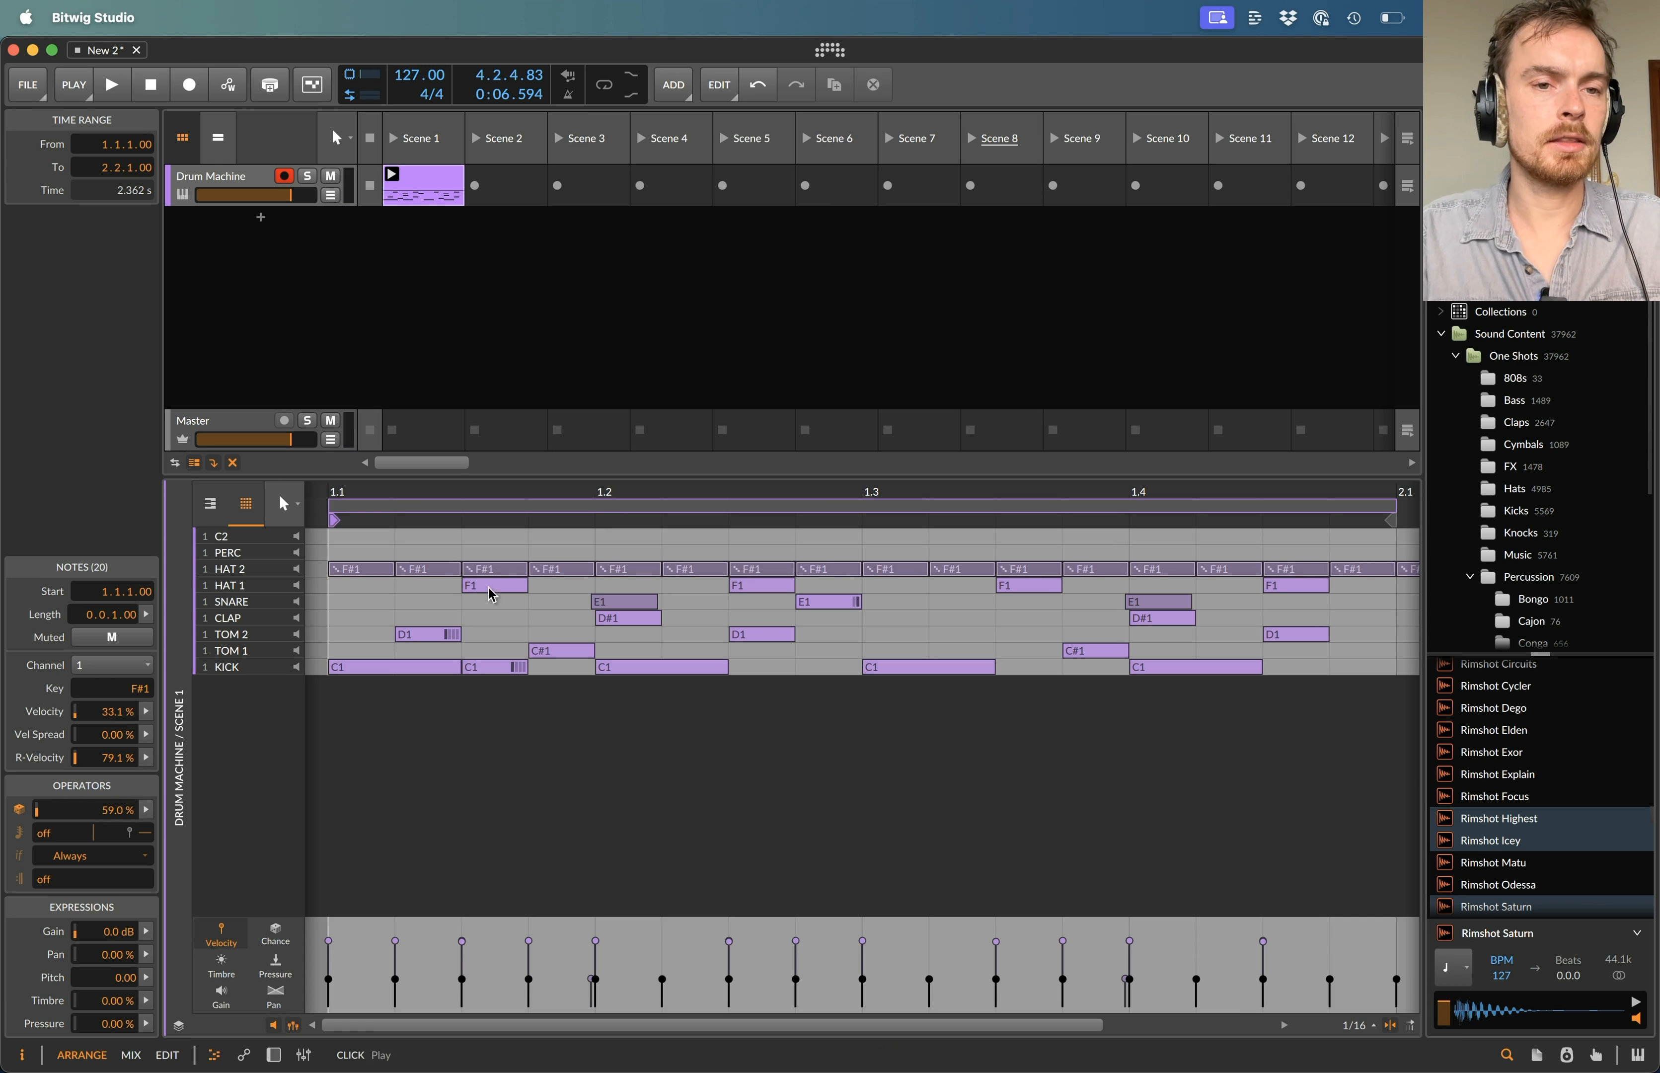
{"action": "left_click", "coordinate": [388, 609]}
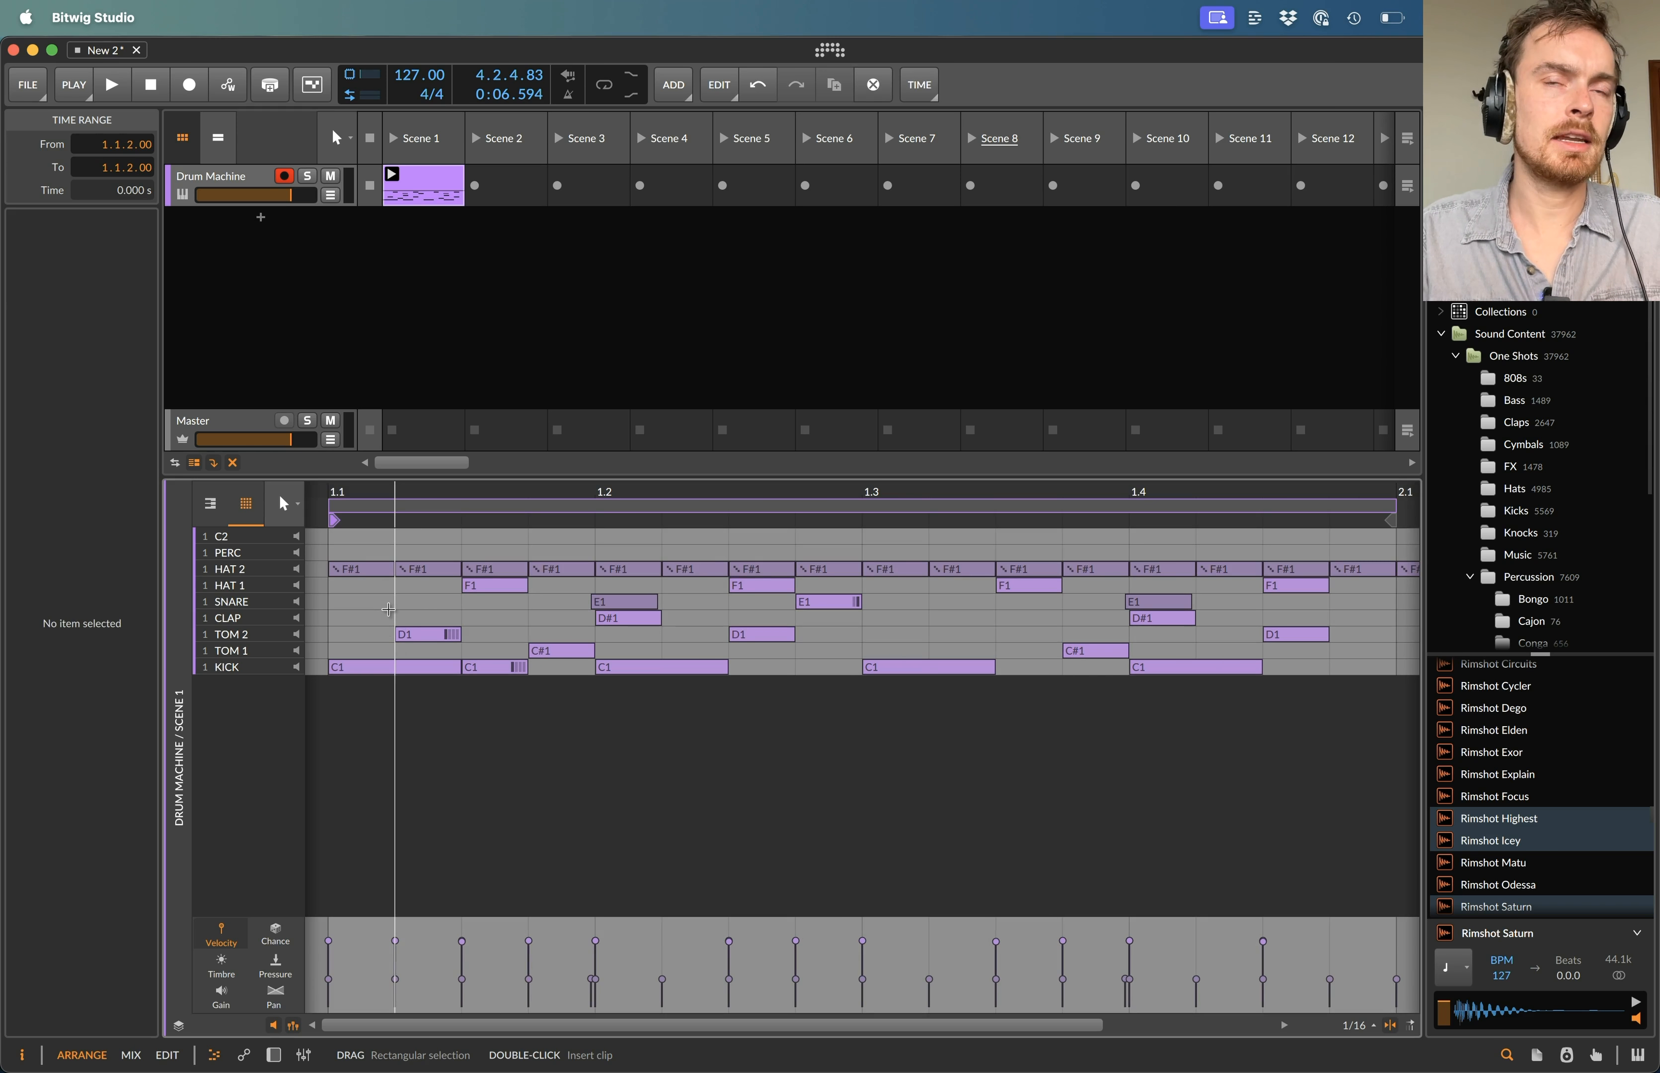
- Play the full drum pattern at a higher system volume and toggle the ALL button to audition randomisation, then stop and reopen the clip
{"action": "key", "text": "space"}
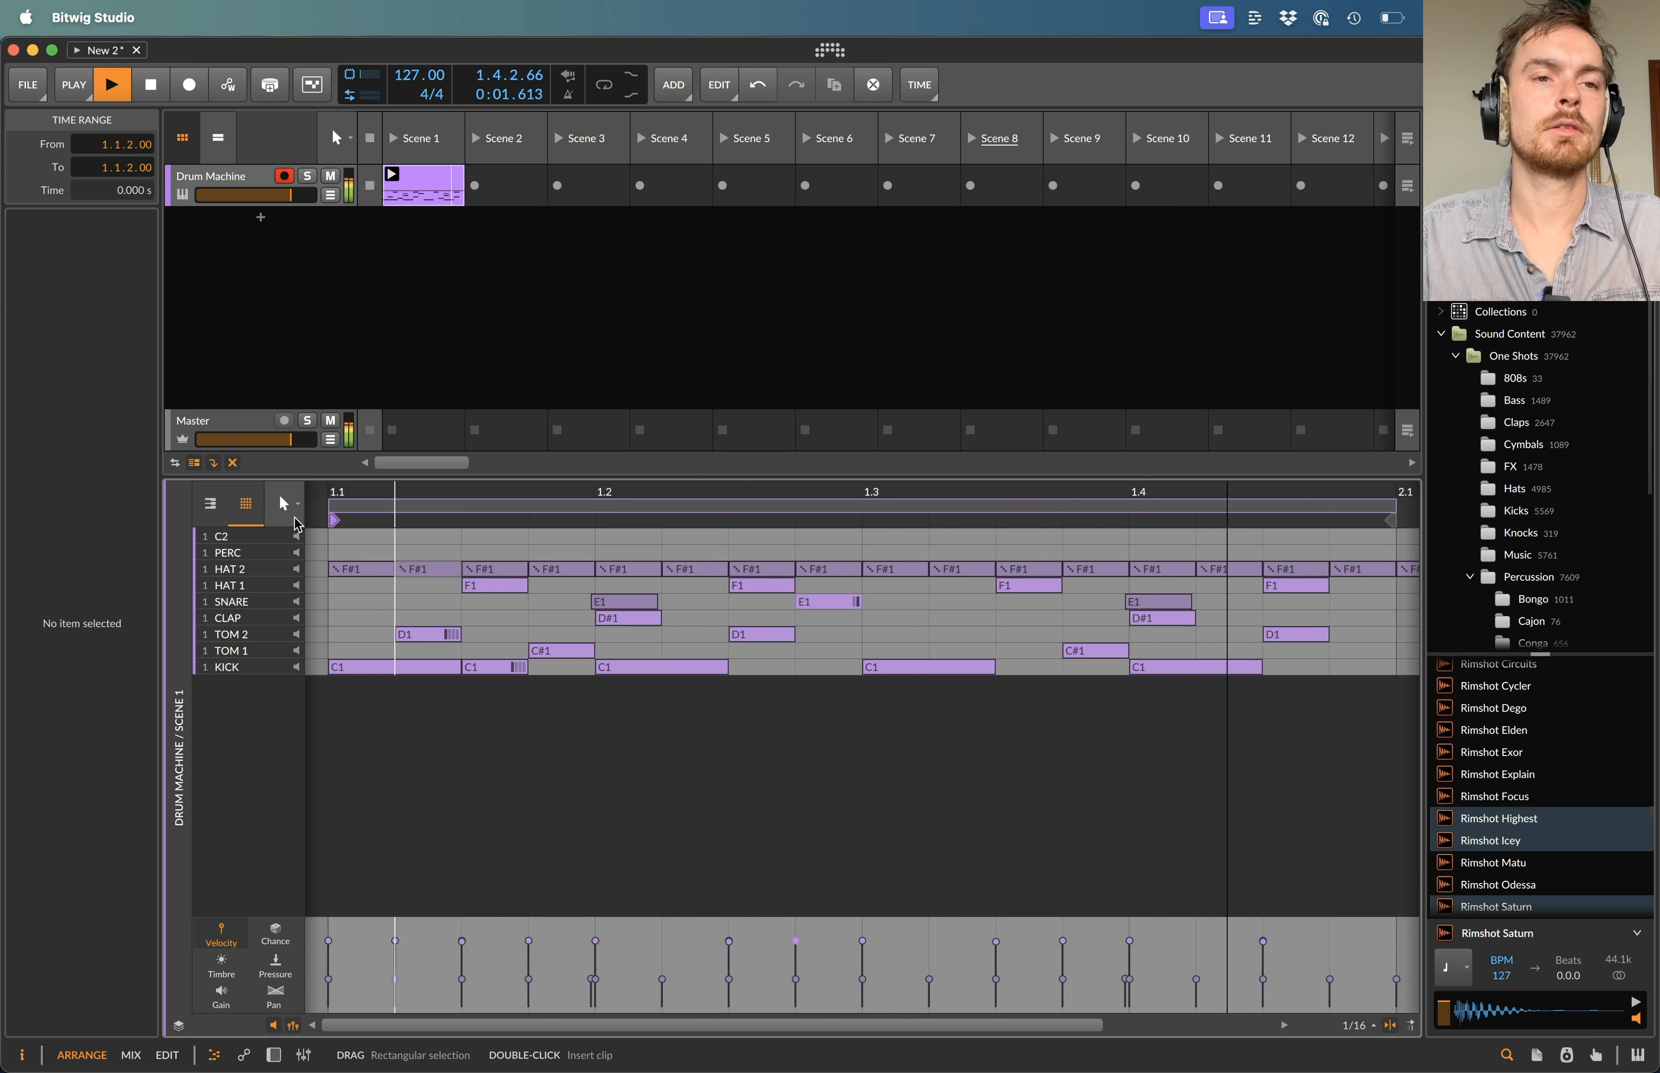
{"action": "key", "text": "d"}
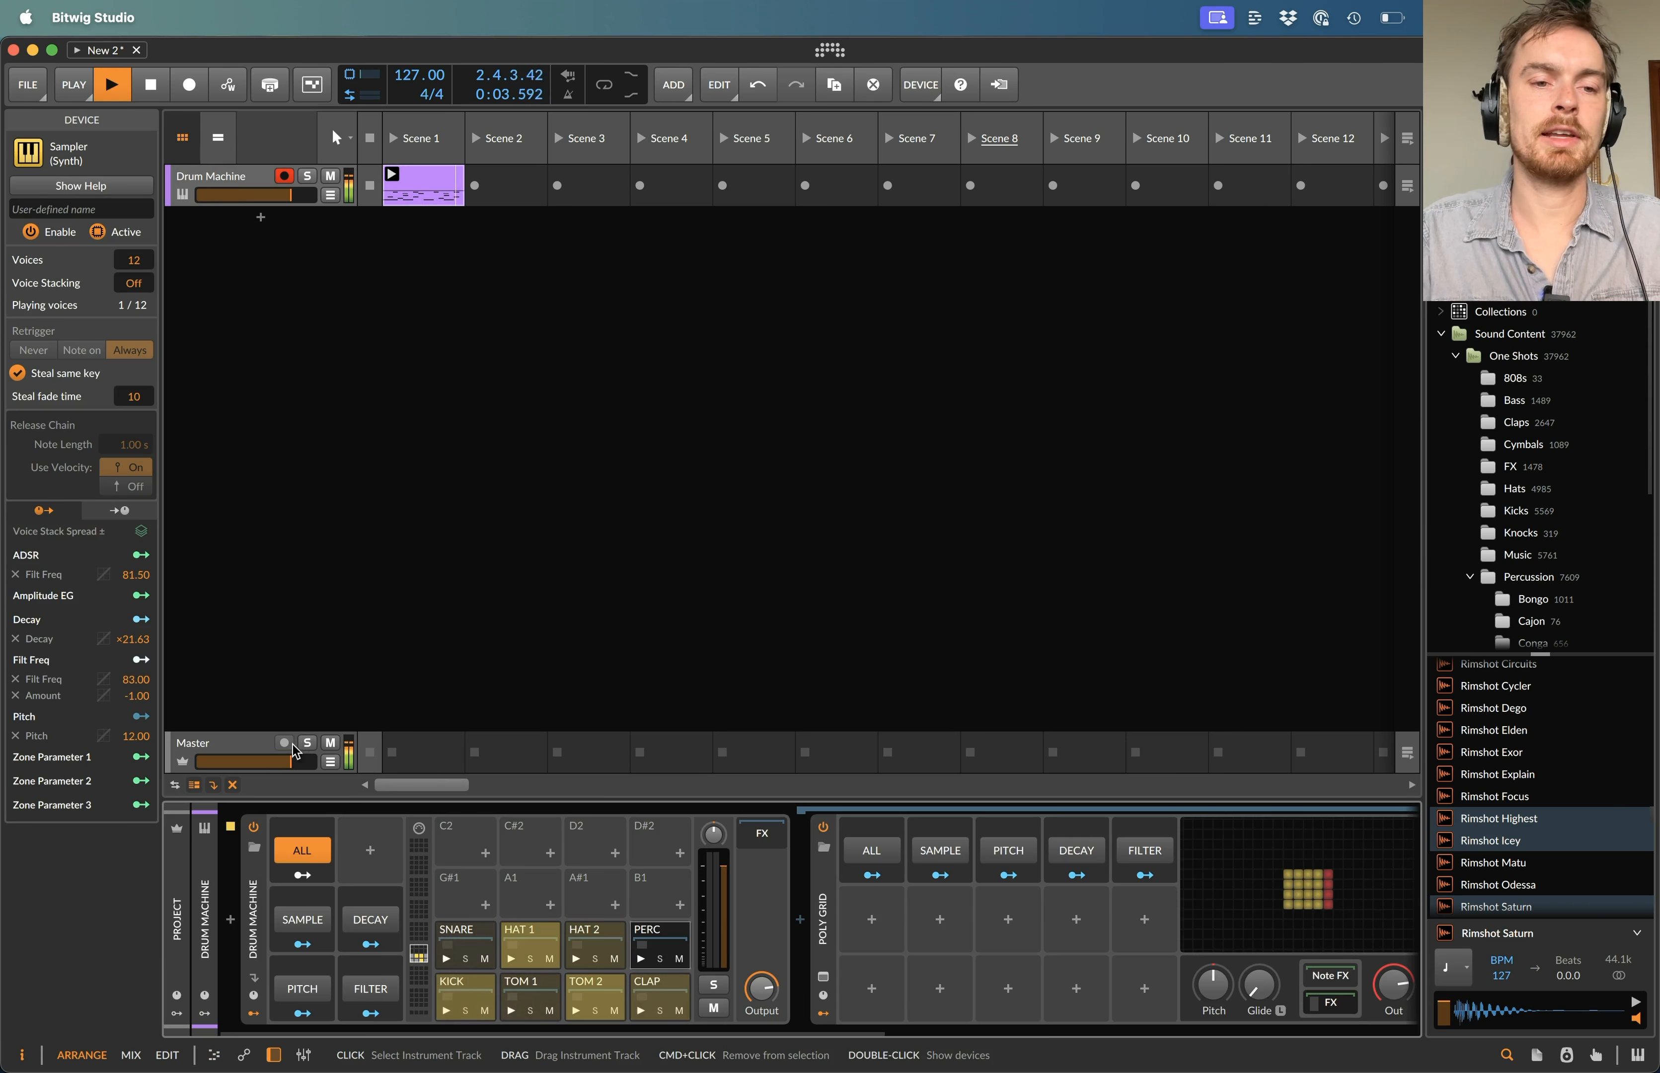
{"action": "left_click", "coordinate": [308, 855]}
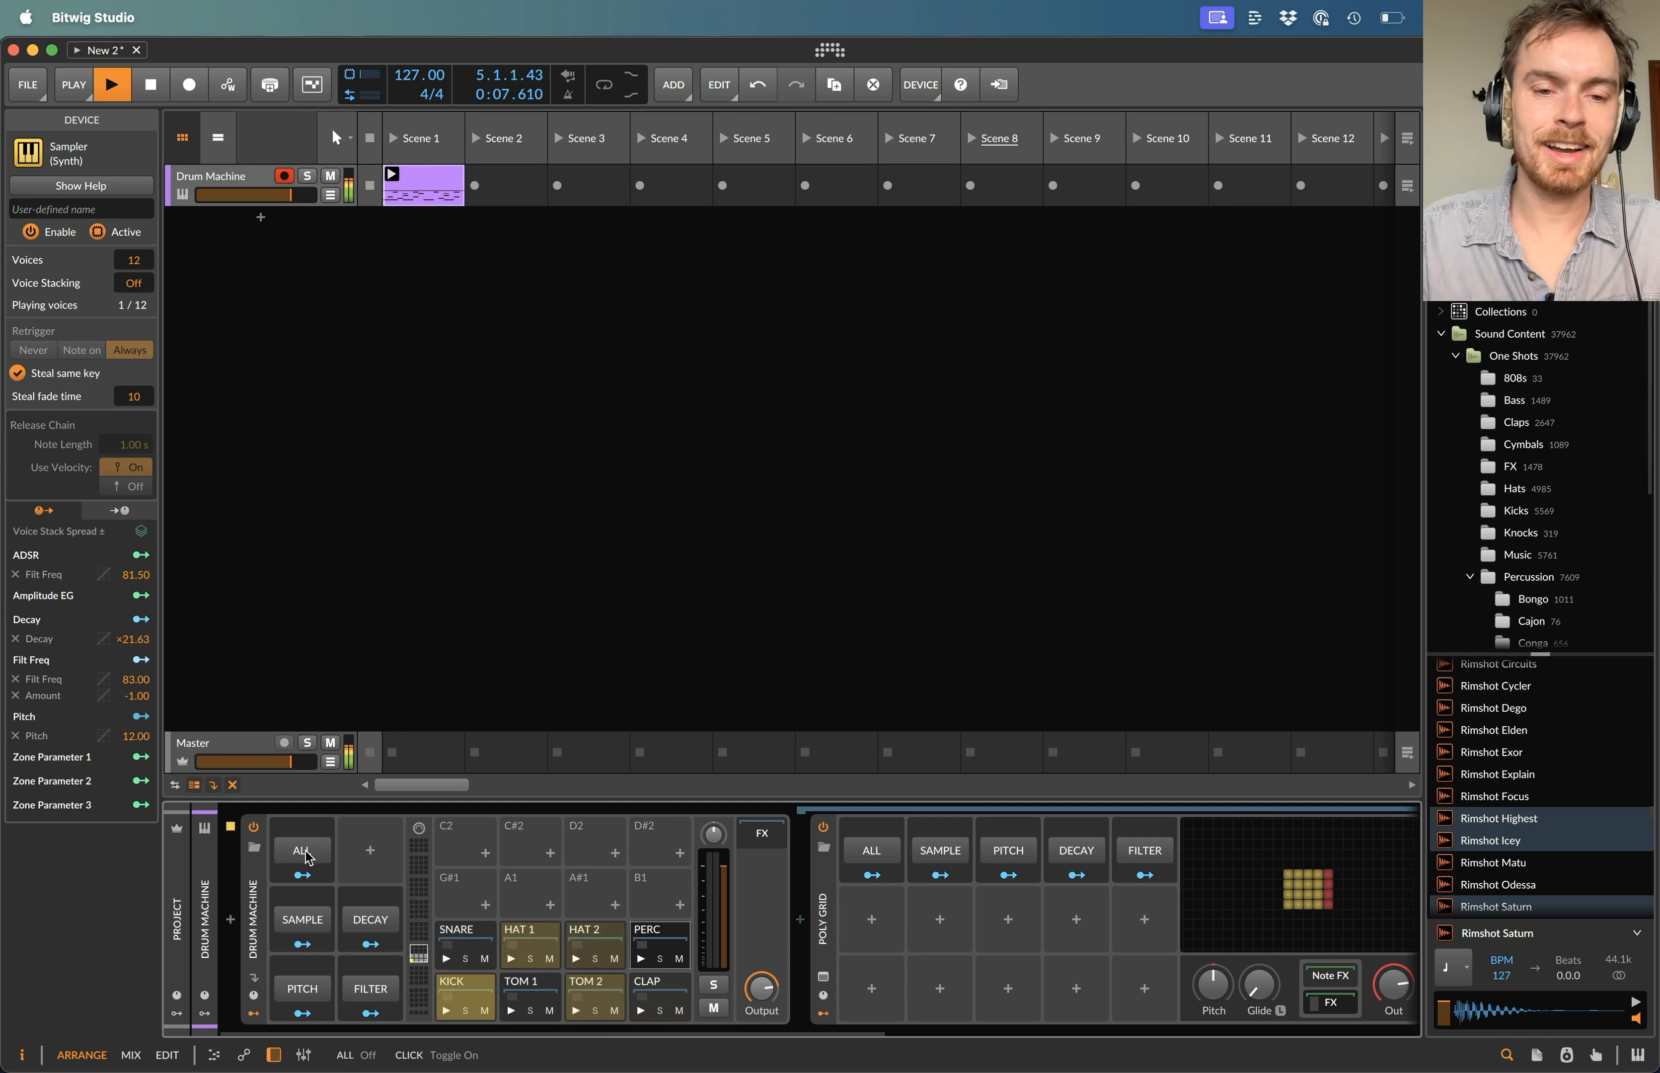
{"action": "key", "text": "XF86AudioRaiseVolume"}
{"action": "left_click", "coordinate": [308, 855]}
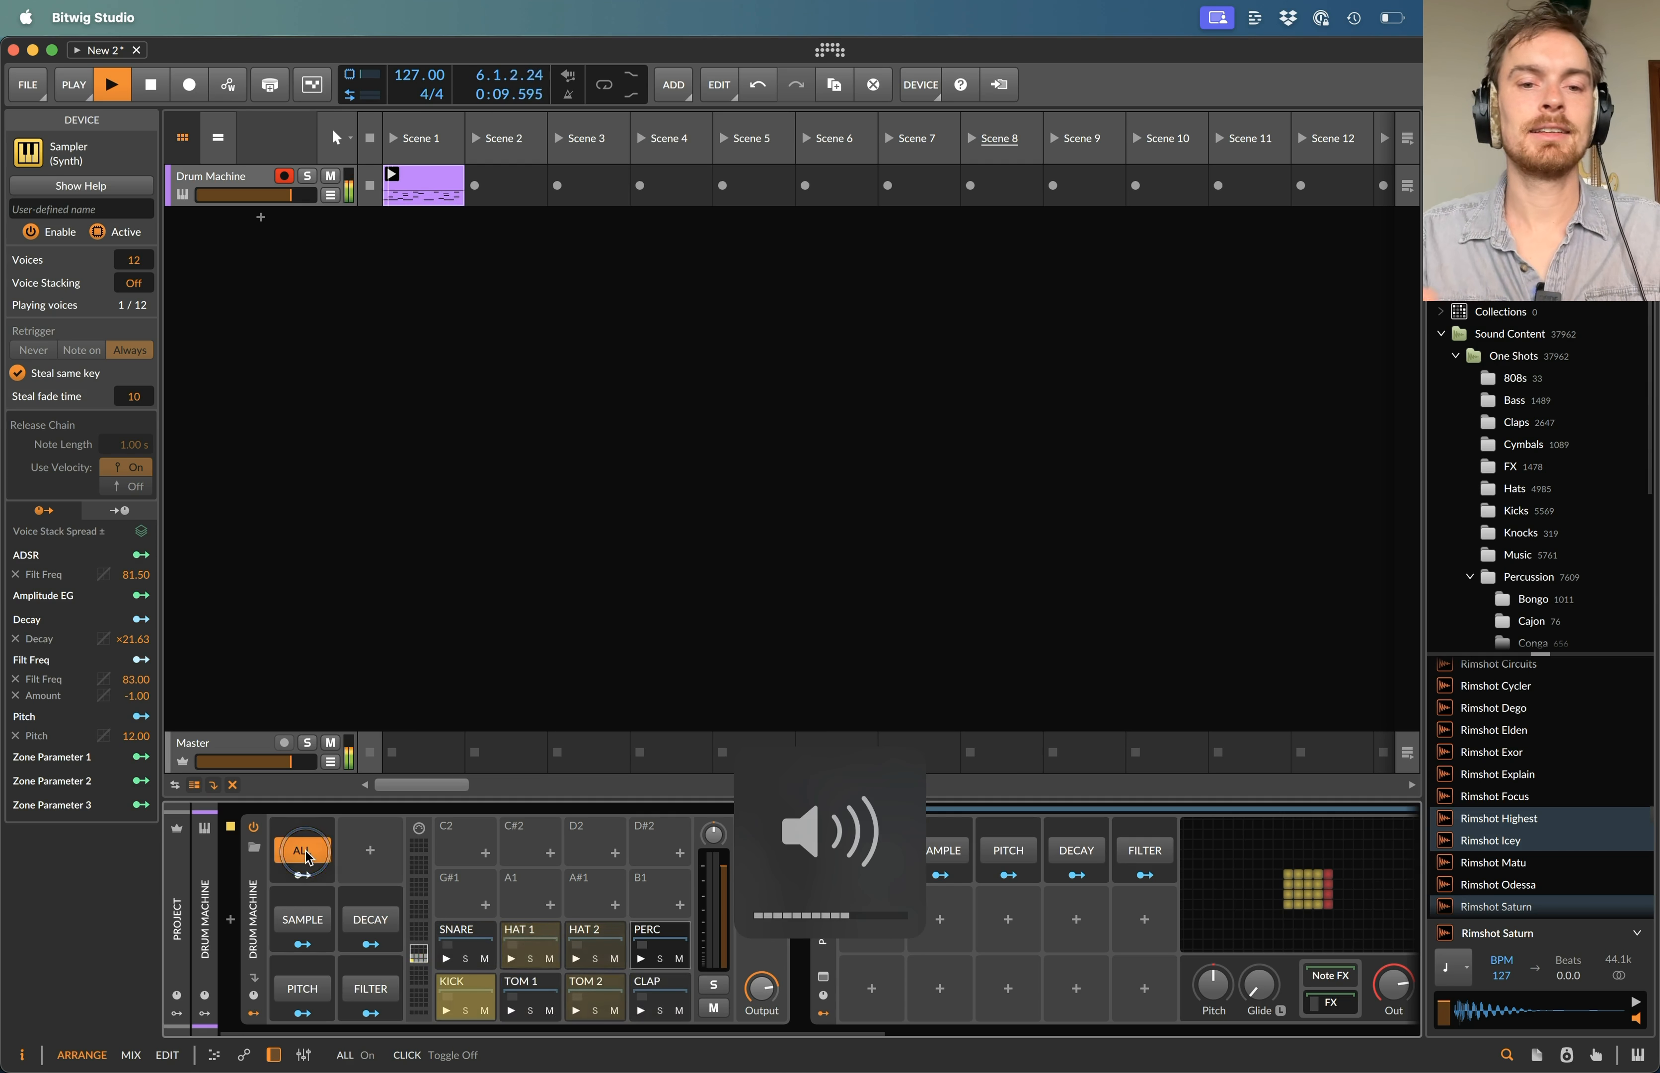
{"action": "double_click", "coordinate": [438, 187]}
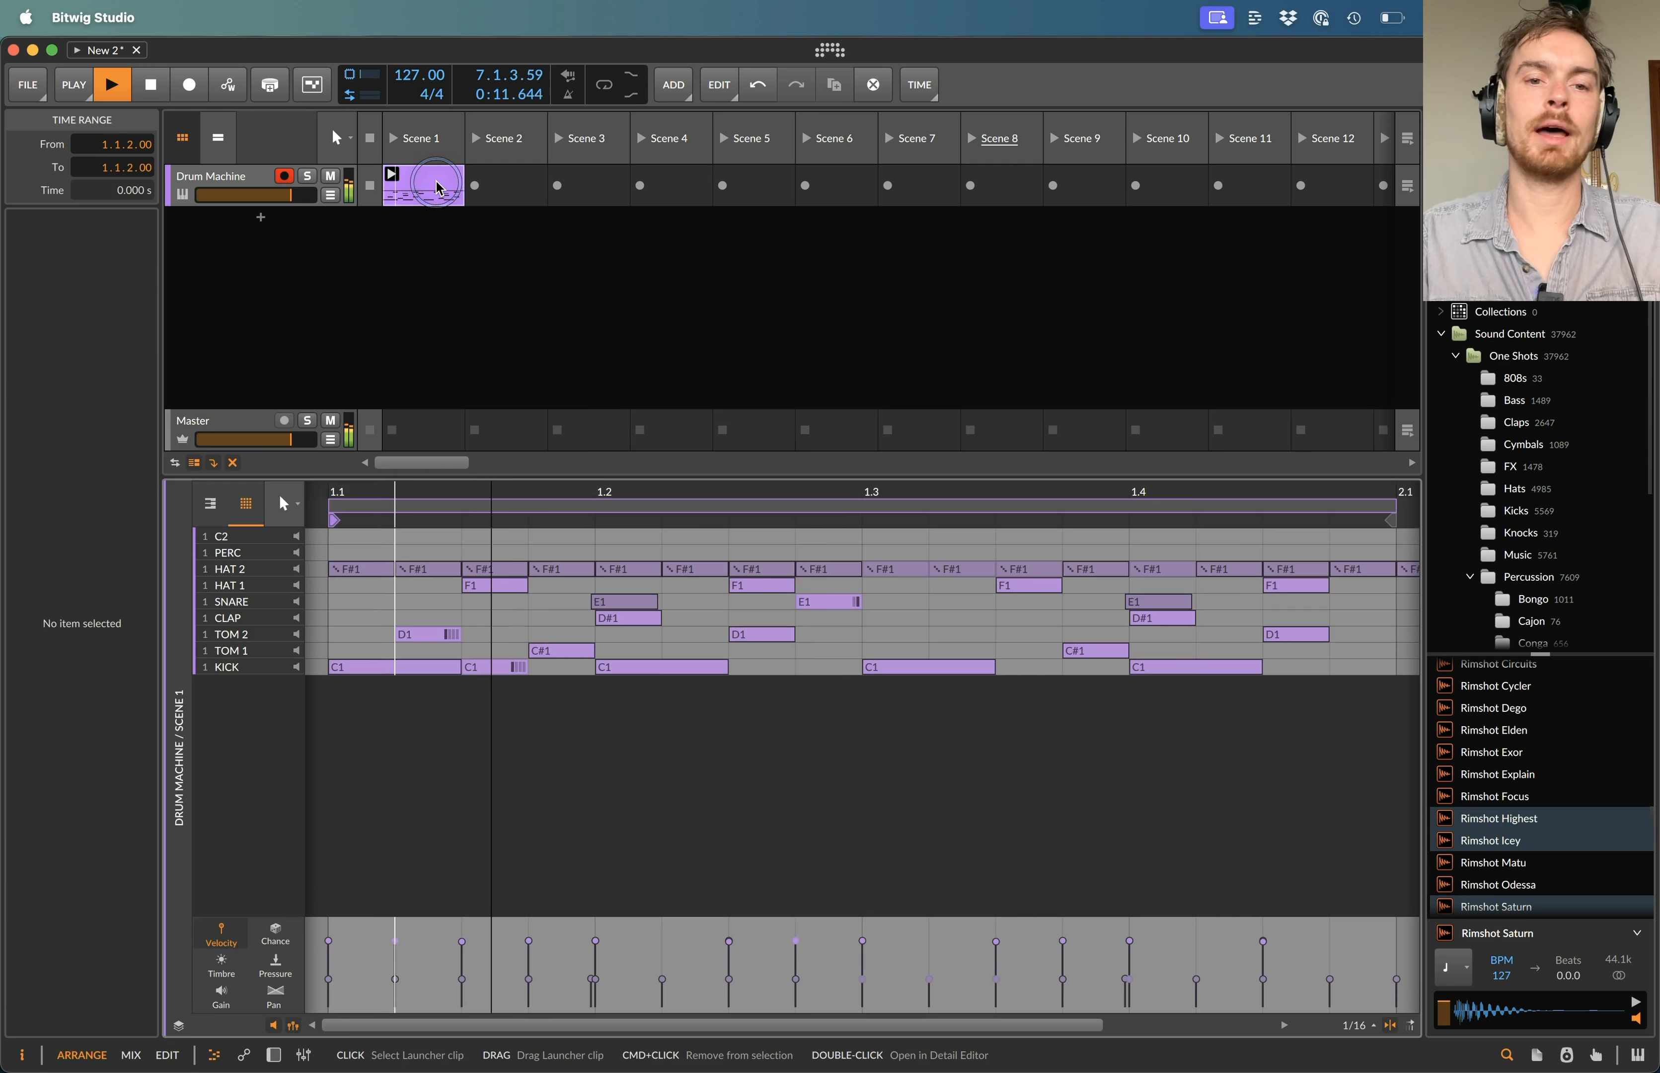
{"action": "key", "text": "space"}
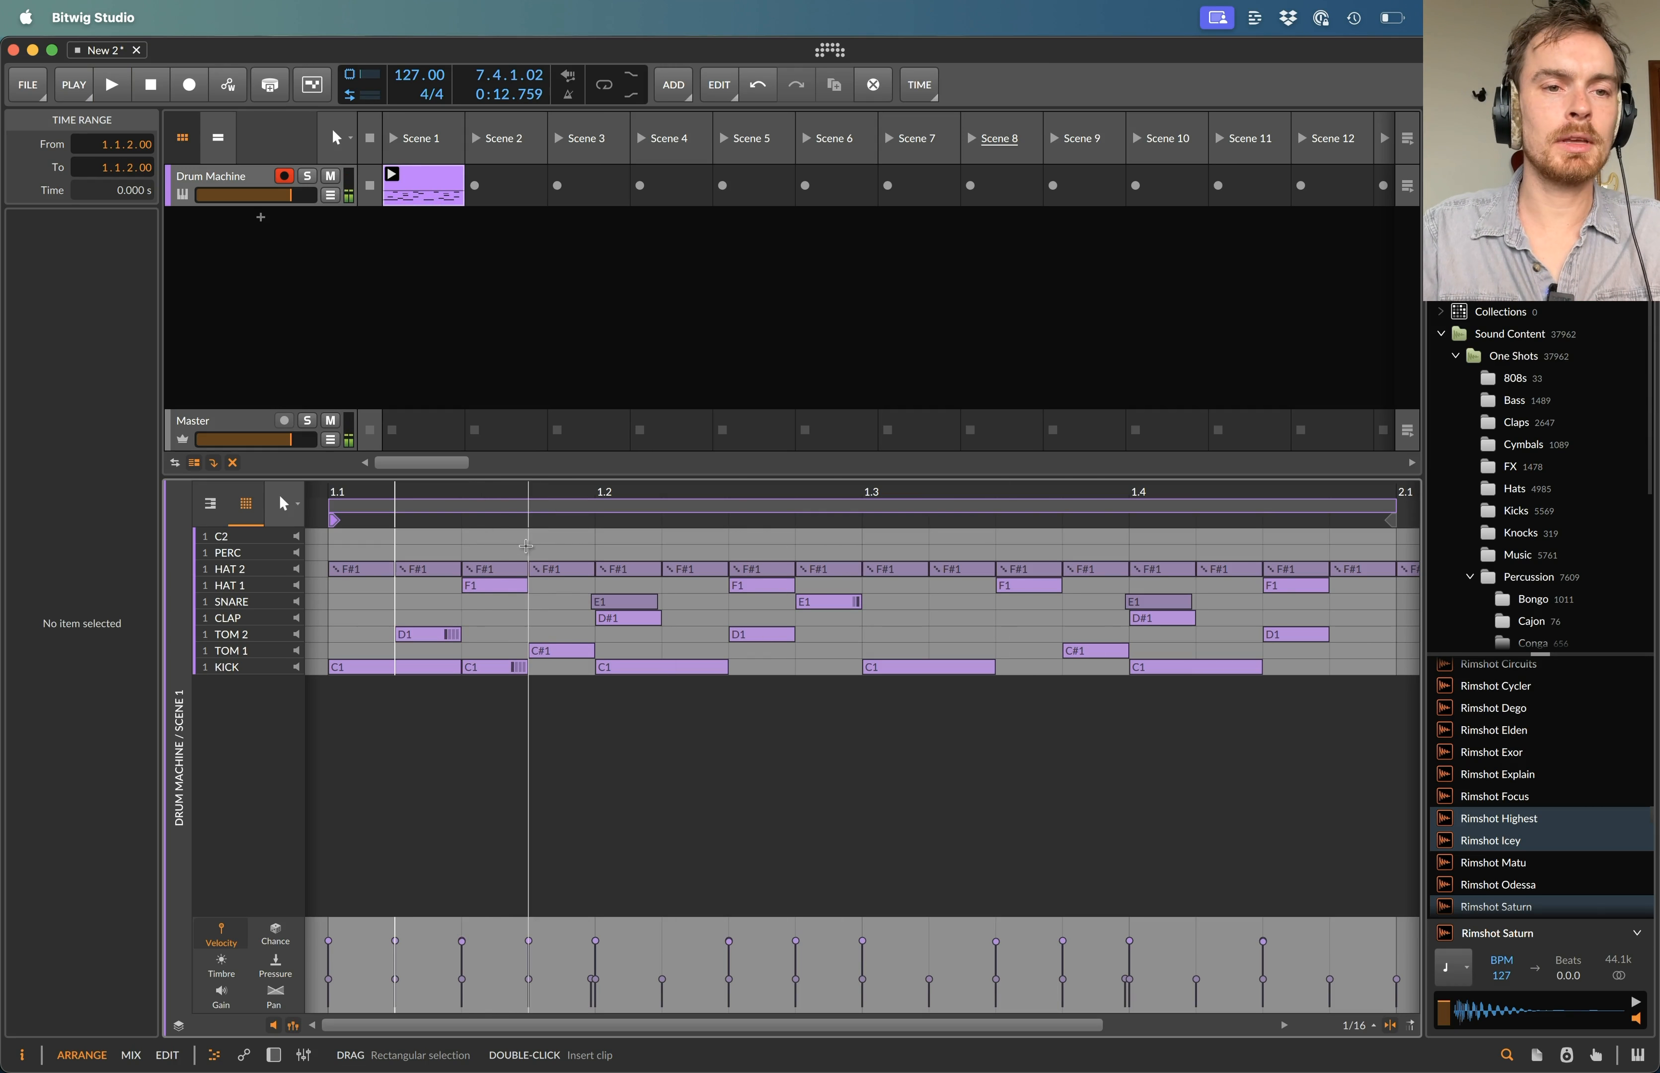
- Add PERC notes at 1.1.2 and 1.1.4 with 67.3% velocity and recurrence 8, and copy both to 1.1.3 and 1.2.1 without the first recurrence step
{"action": "double_click", "coordinate": [445, 550]}
{"action": "key", "text": "super+d"}
{"action": "left_click_drag", "start_coordinate": [357, 543], "coordinate": [700, 559]}
{"action": "left_click_drag", "start_coordinate": [528, 978], "coordinate": [556, 949]}
{"action": "left_click_drag", "start_coordinate": [44, 879], "coordinate": [43, 868]}
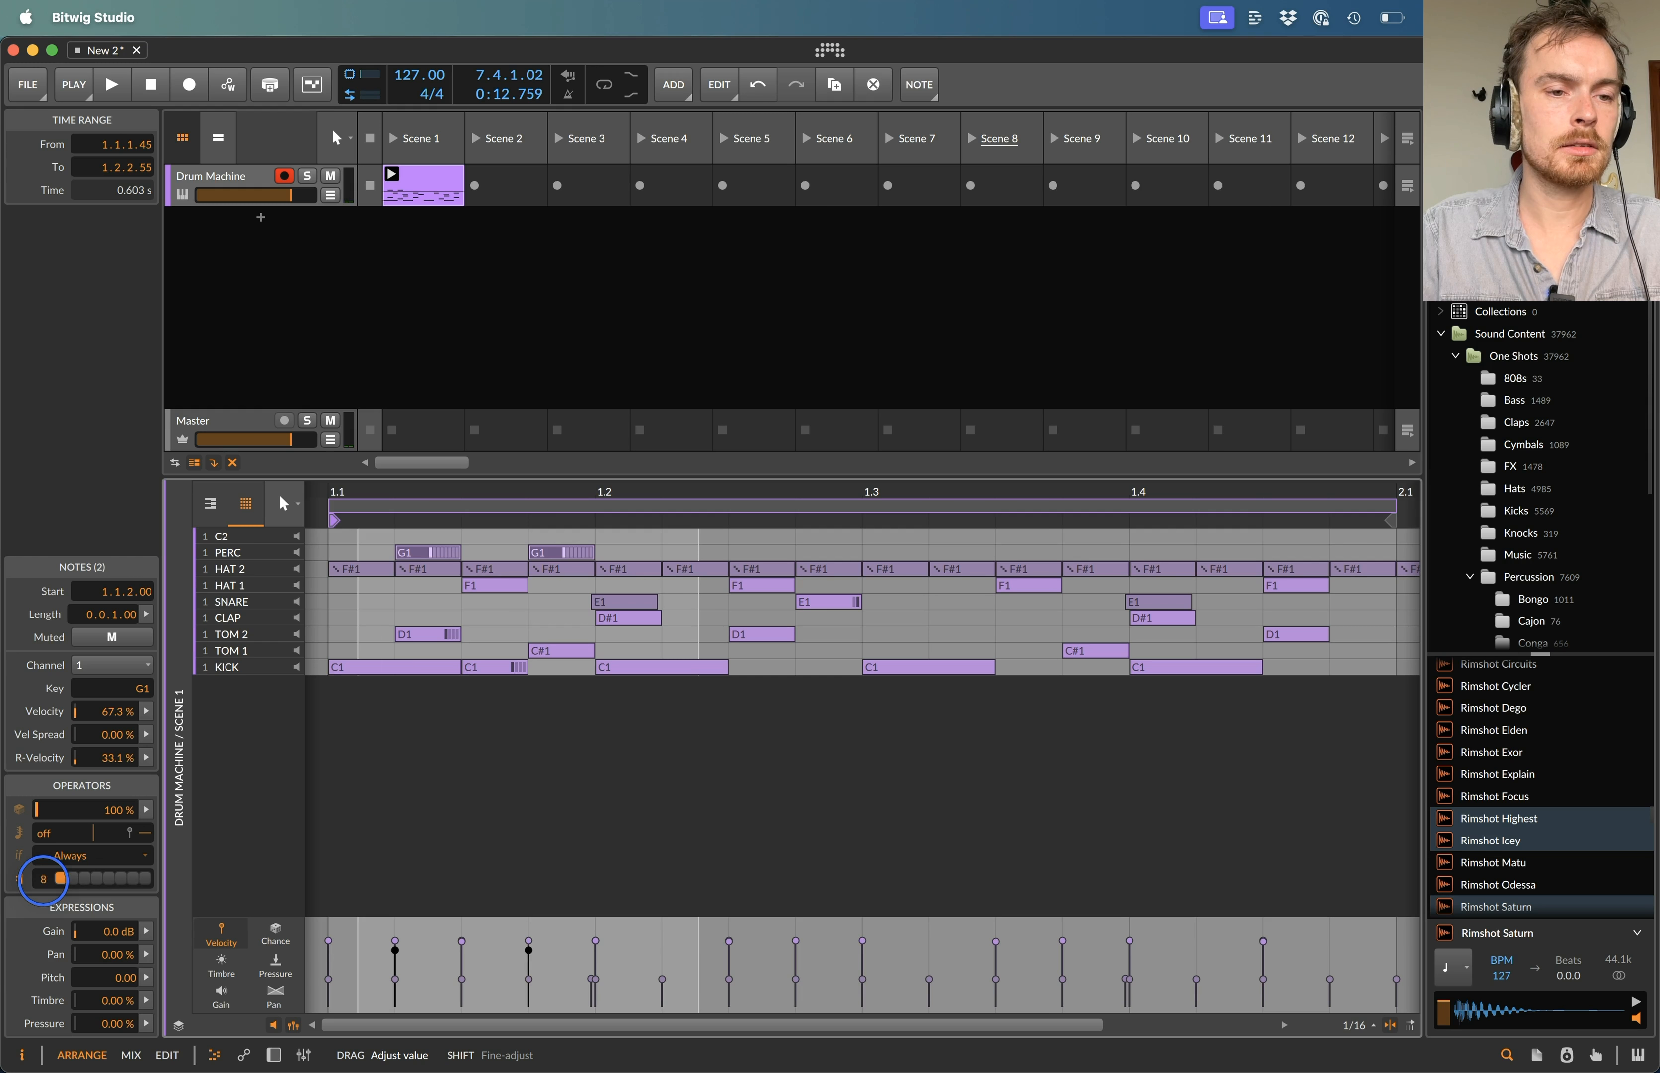
{"action": "left_click_drag", "start_coordinate": [411, 552], "coordinate": [484, 556]}
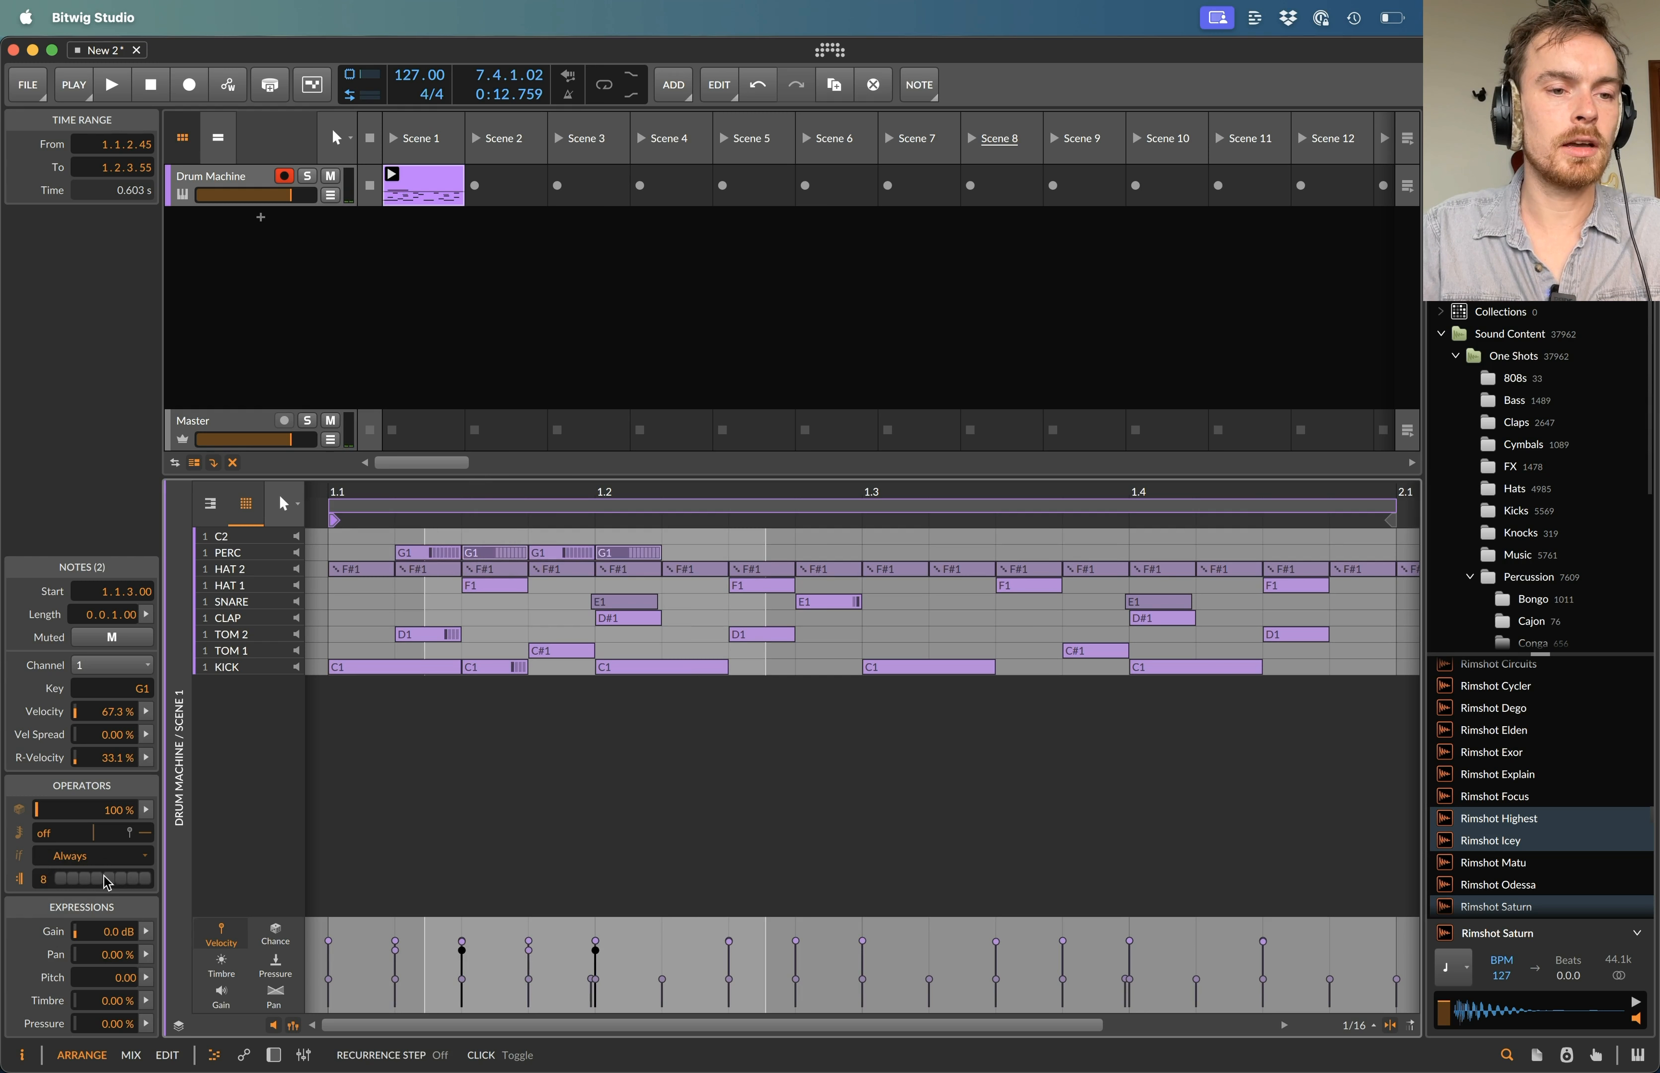
{"action": "left_click", "coordinate": [828, 544]}
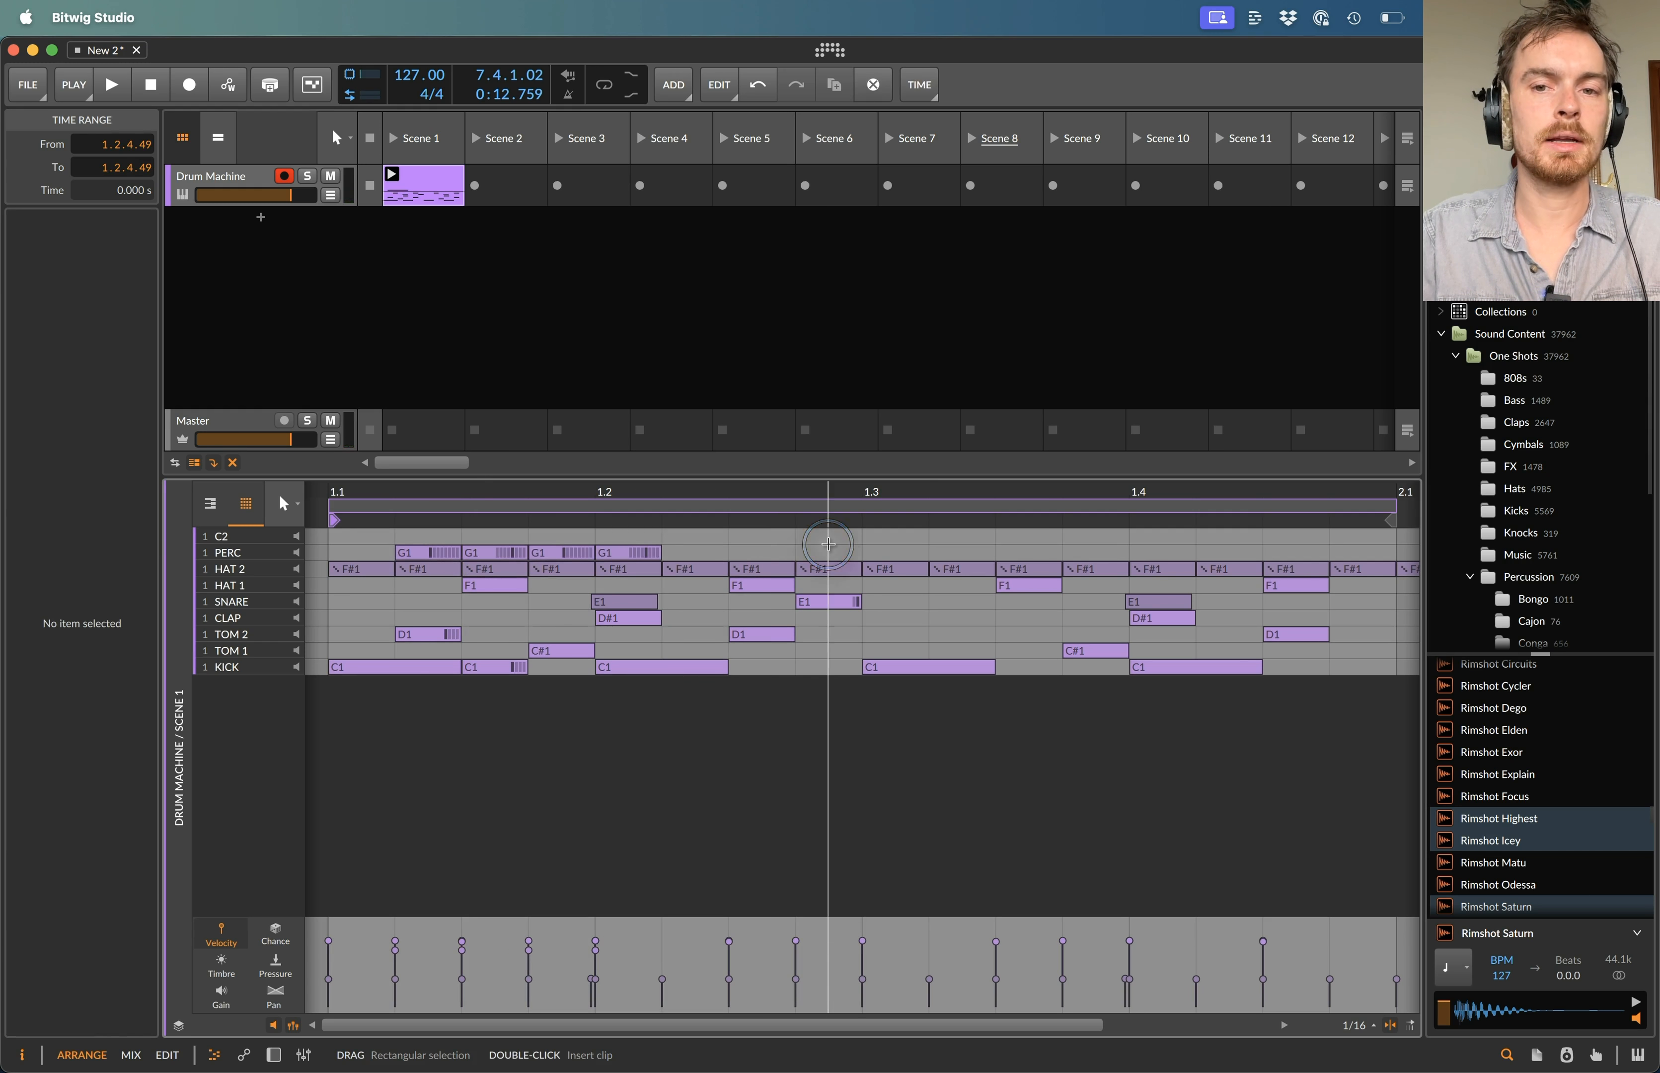
- Set the KICK note at 1.4.1 to recurrence 8 without the last step, and add a CLAP note at 1.4.3 with recurrence 8 on the last step only
{"action": "left_click", "coordinate": [1222, 667]}
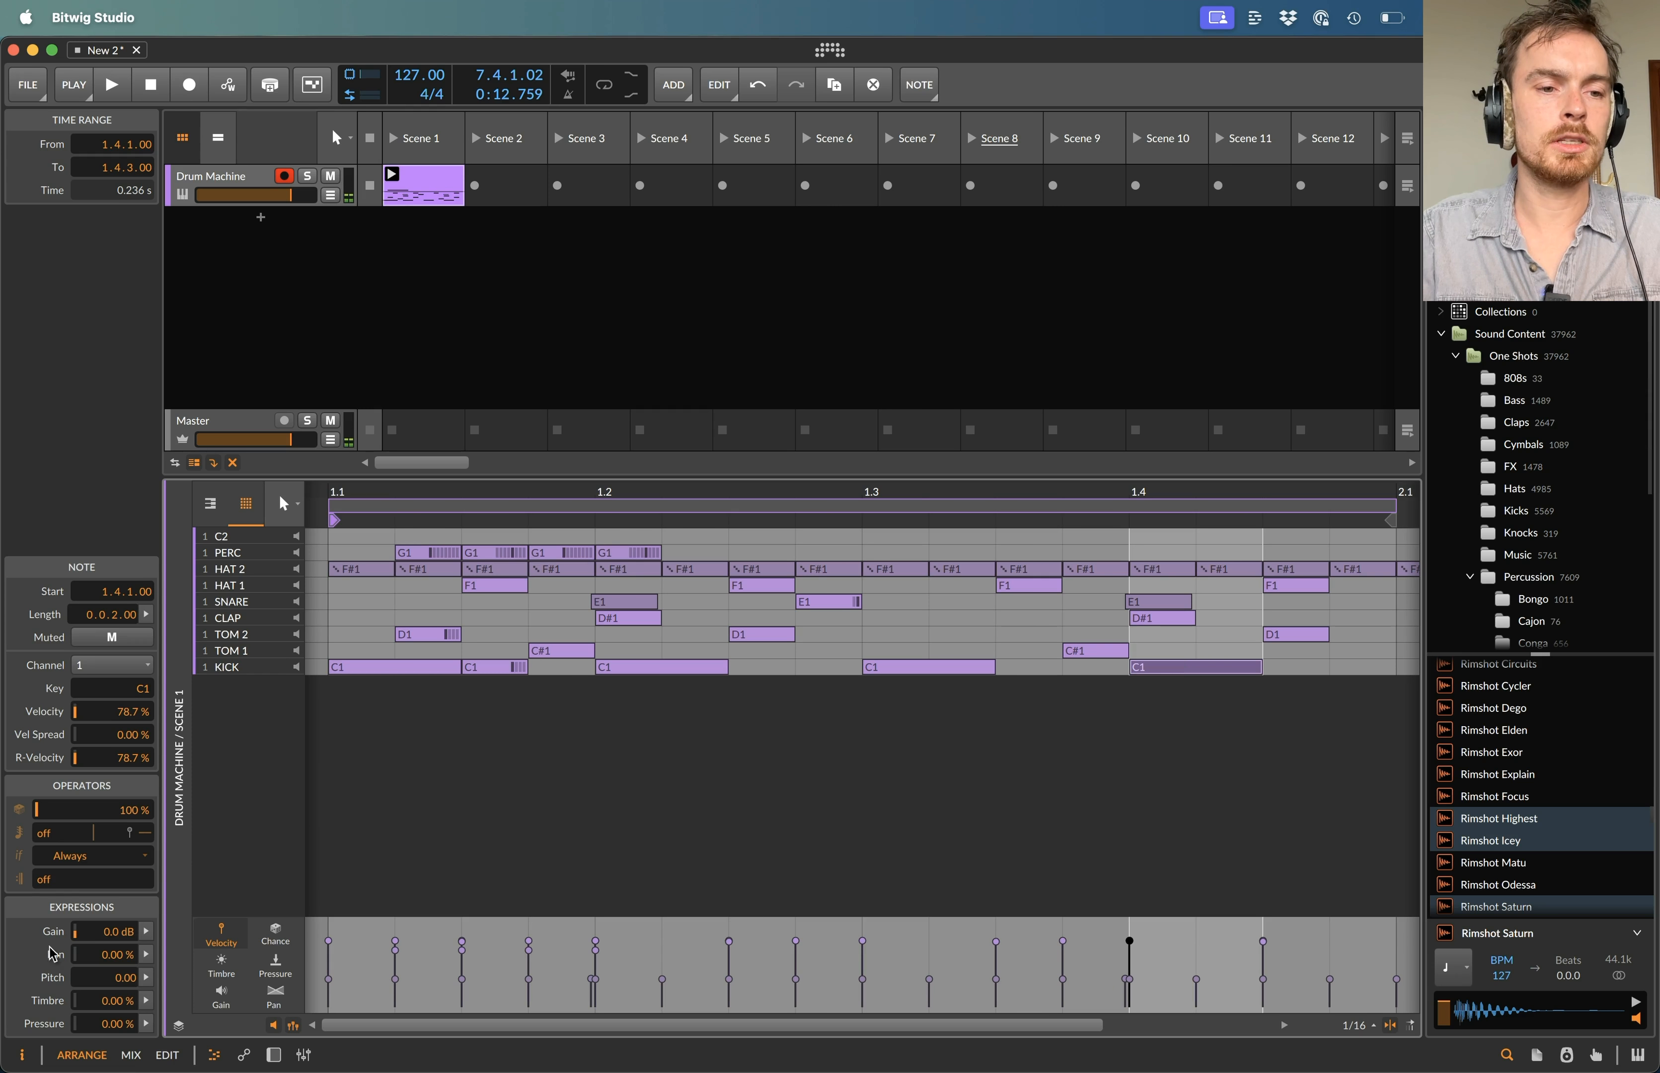
{"action": "left_click", "coordinate": [72, 878]}
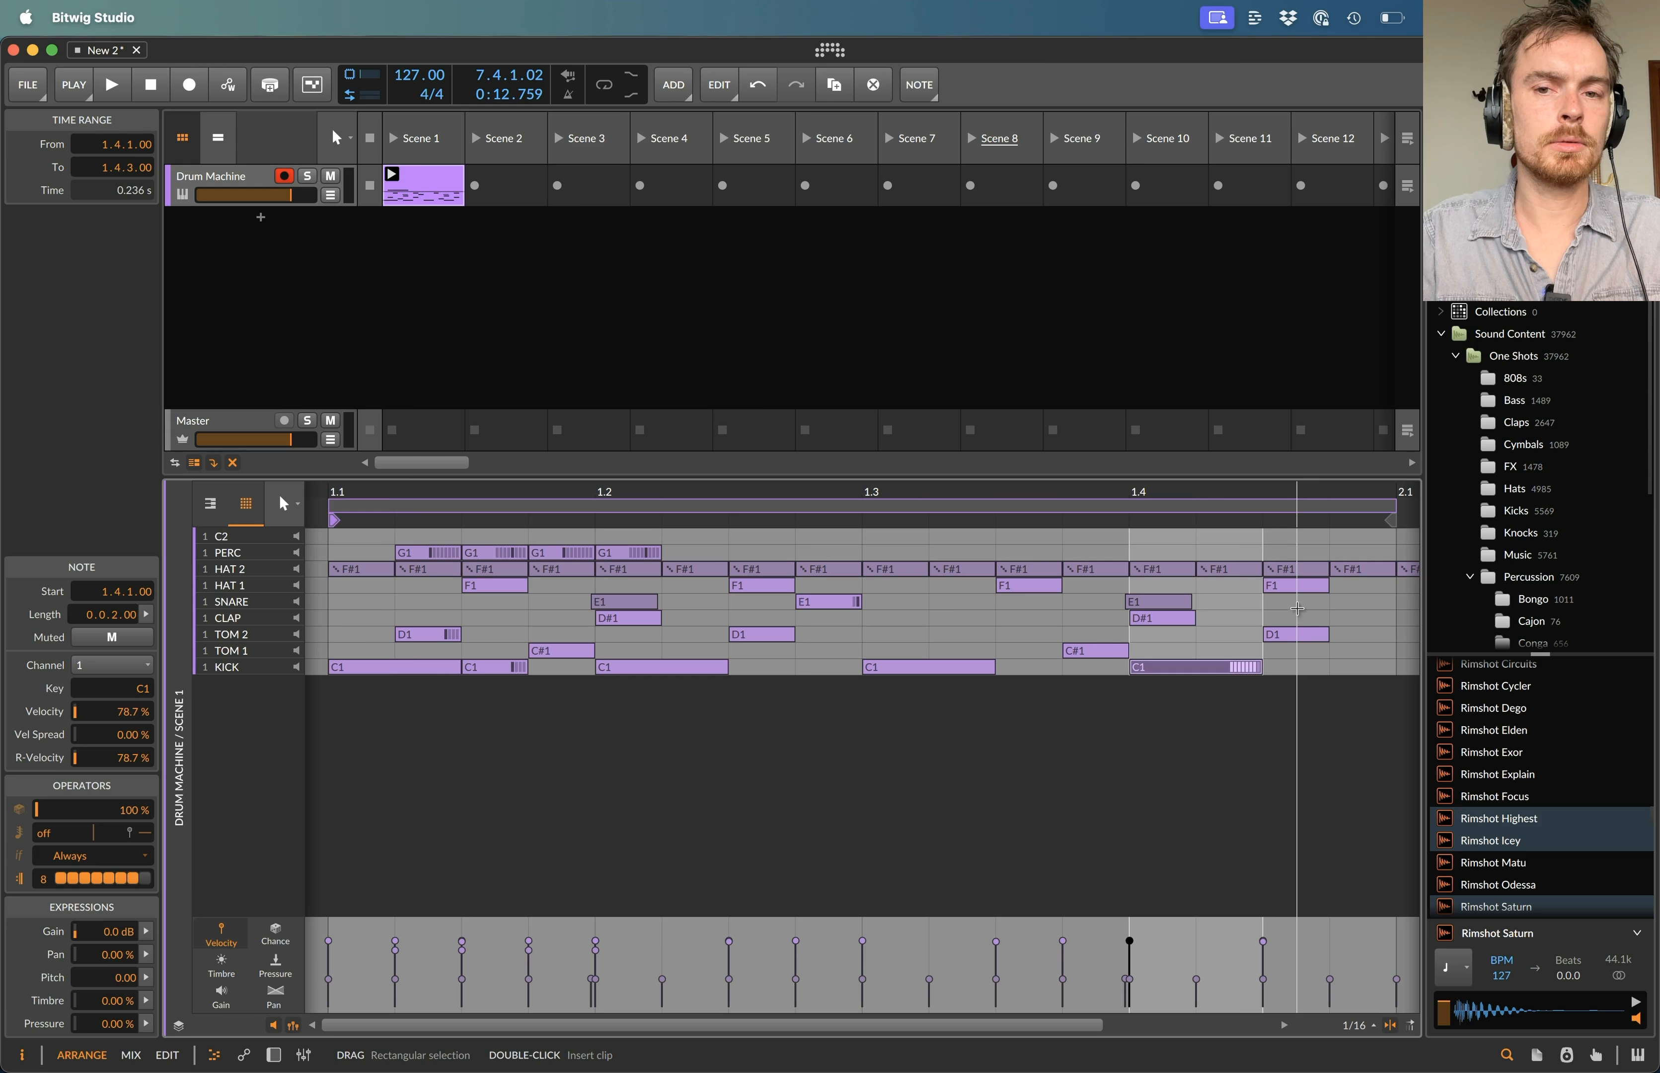
{"action": "double_click", "coordinate": [1292, 617]}
{"action": "left_click_drag", "start_coordinate": [36, 883], "coordinate": [36, 865]}
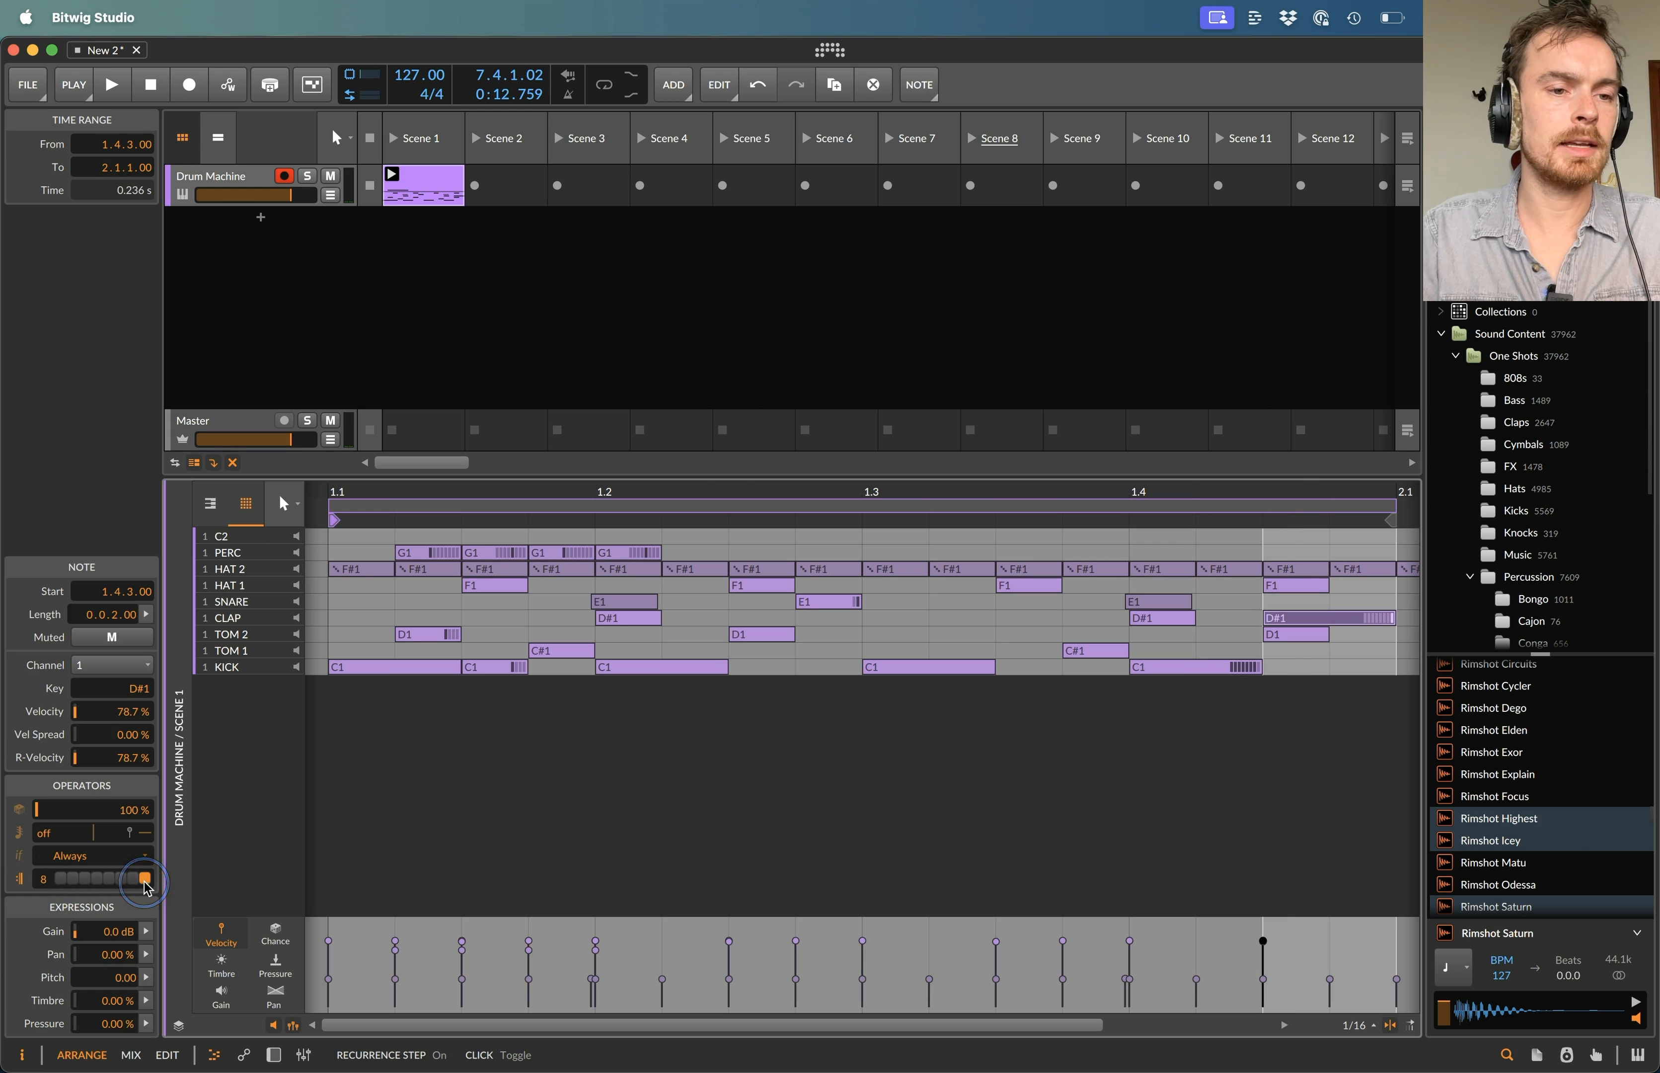
- Play the finished pattern, stop it, switch the ALL button off to randomise the kit, and restart playback
{"action": "key", "text": "space"}
{"action": "double_click", "coordinate": [222, 181]}
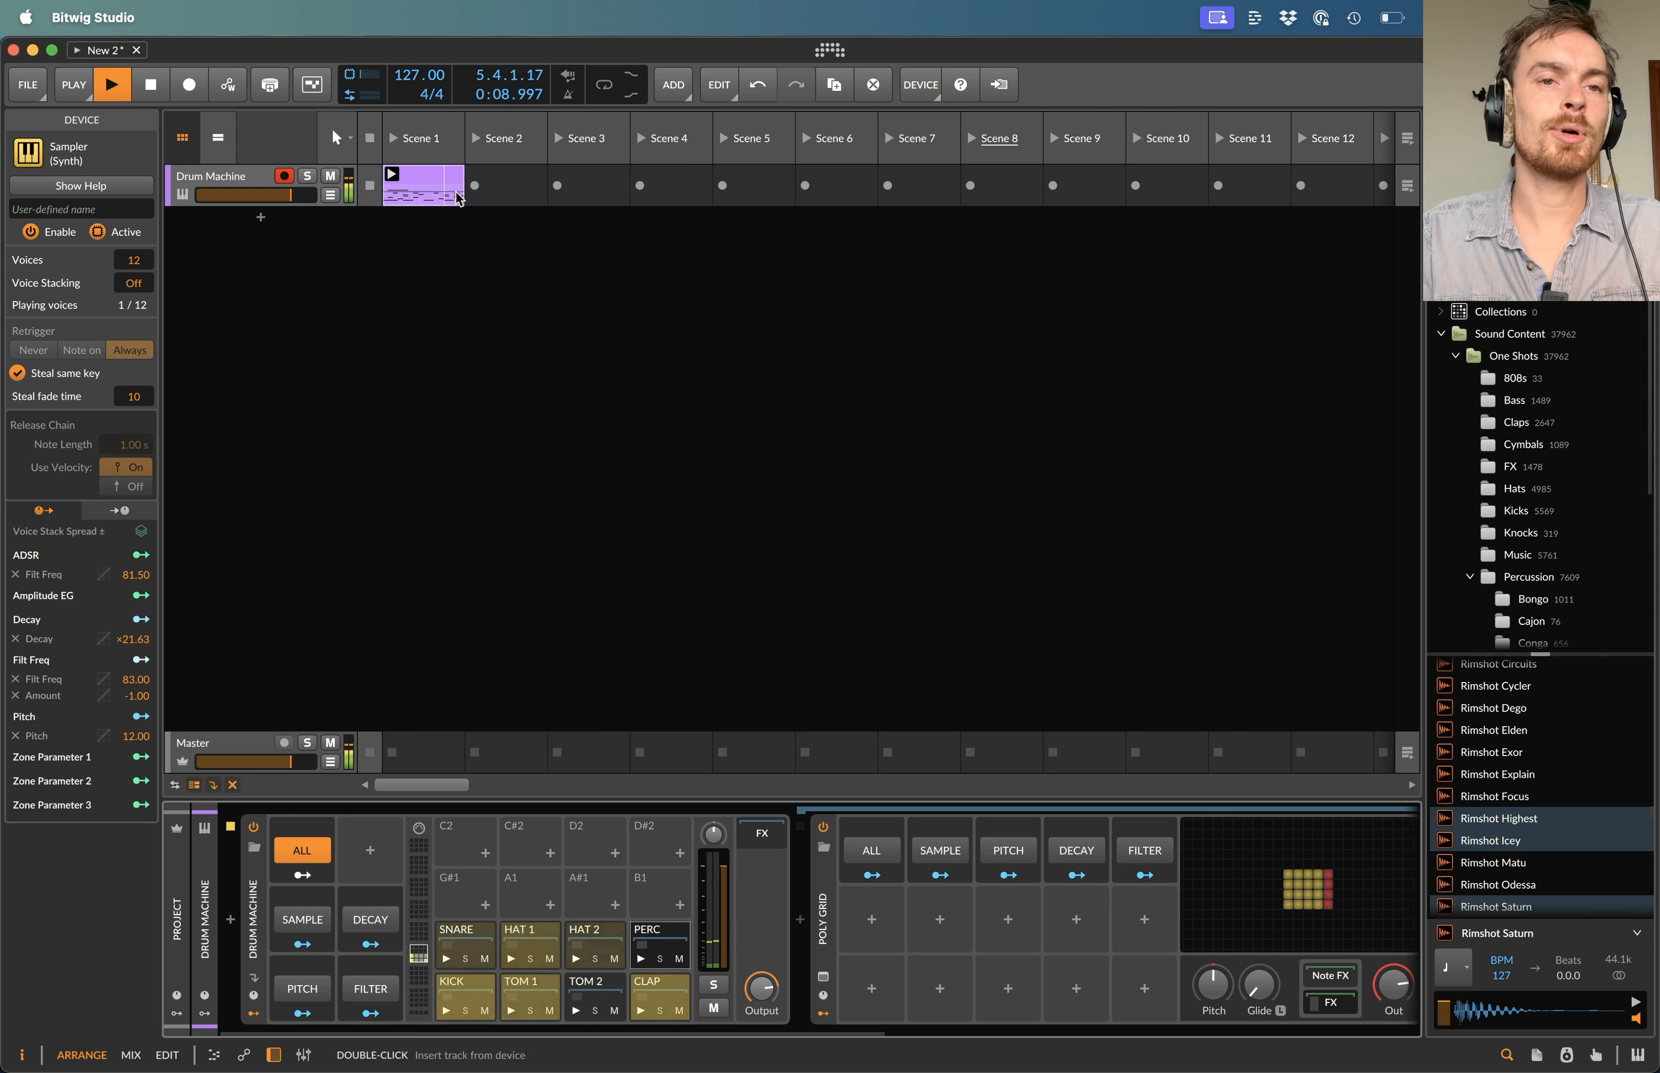
{"action": "double_click", "coordinate": [444, 185]}
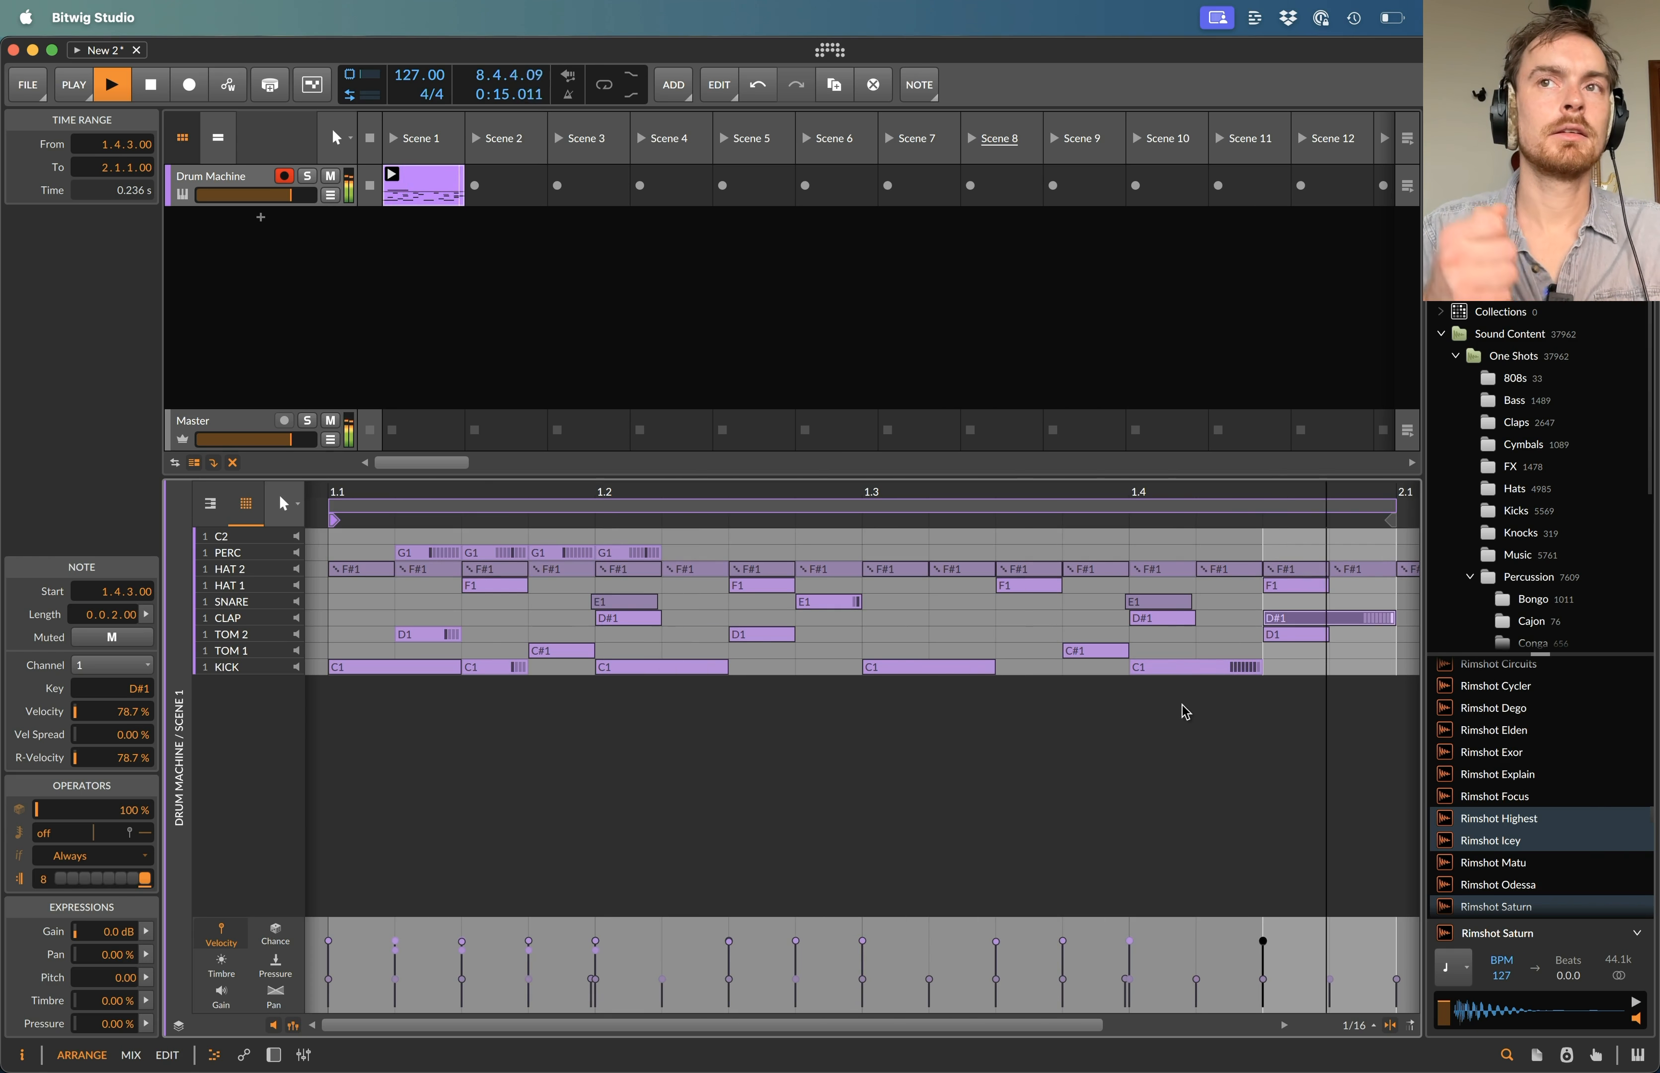
{"action": "double_click", "coordinate": [224, 178]}
{"action": "key", "text": "space"}
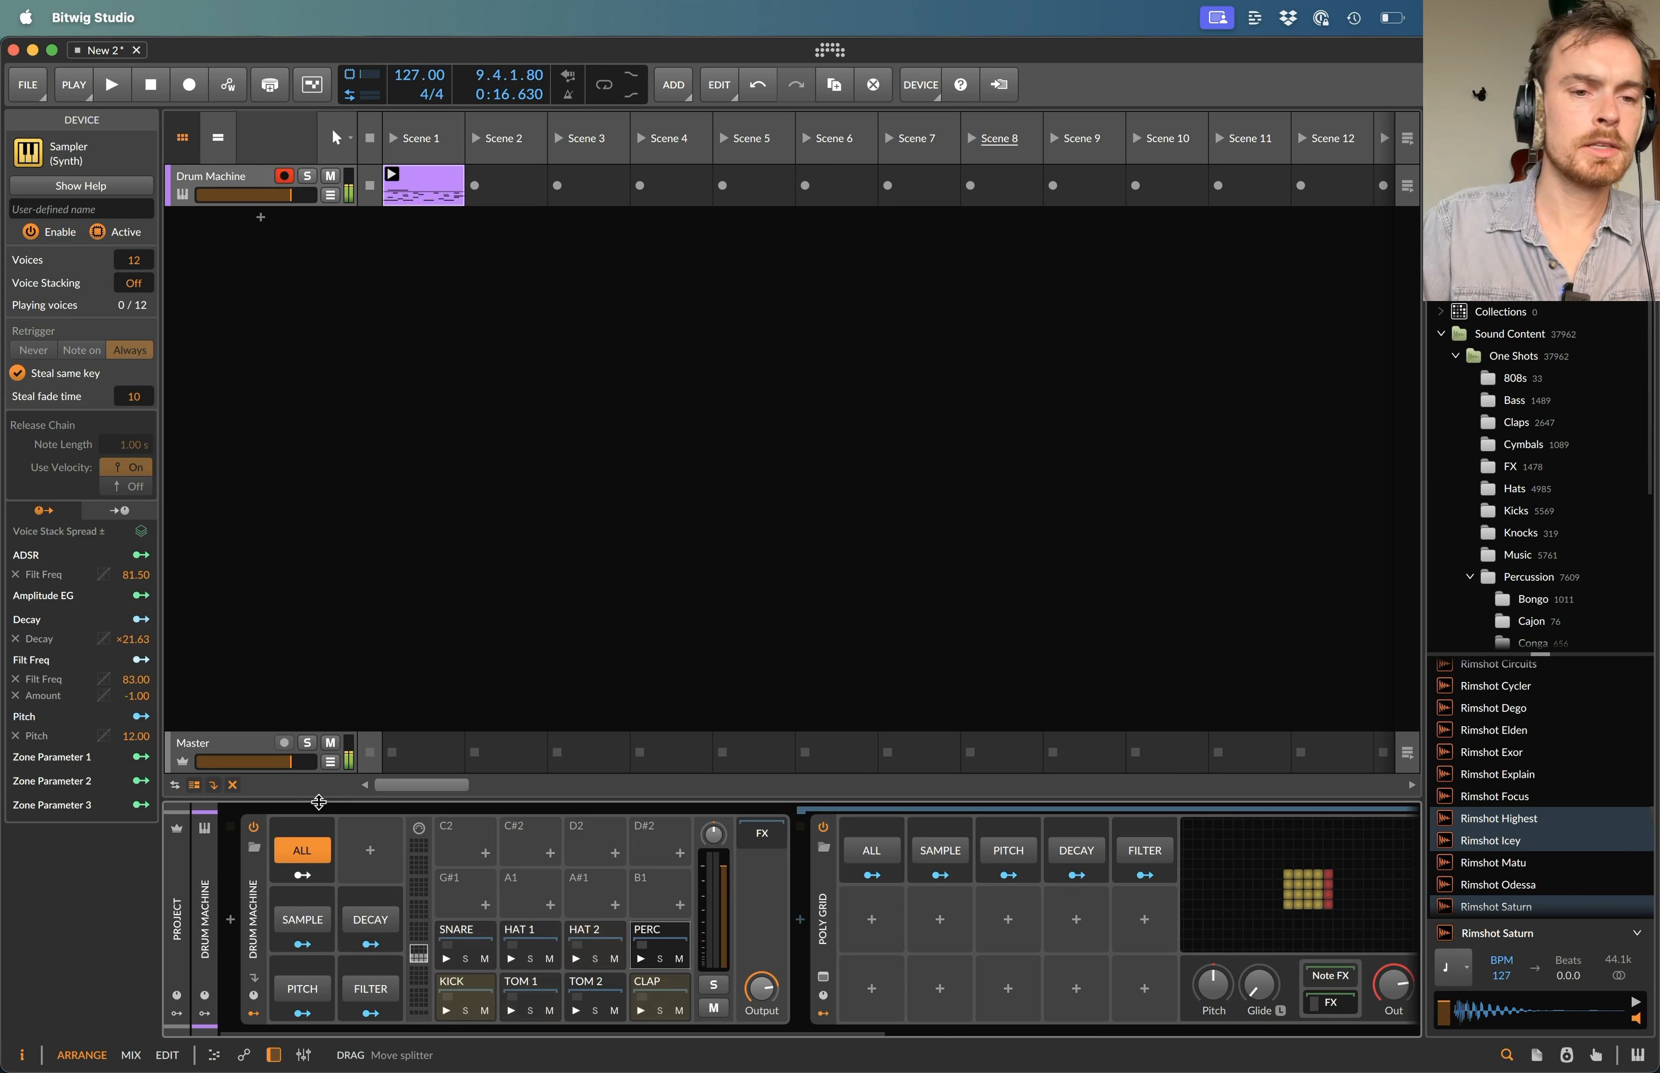
{"action": "left_click", "coordinate": [301, 851]}
{"action": "key", "text": "space"}
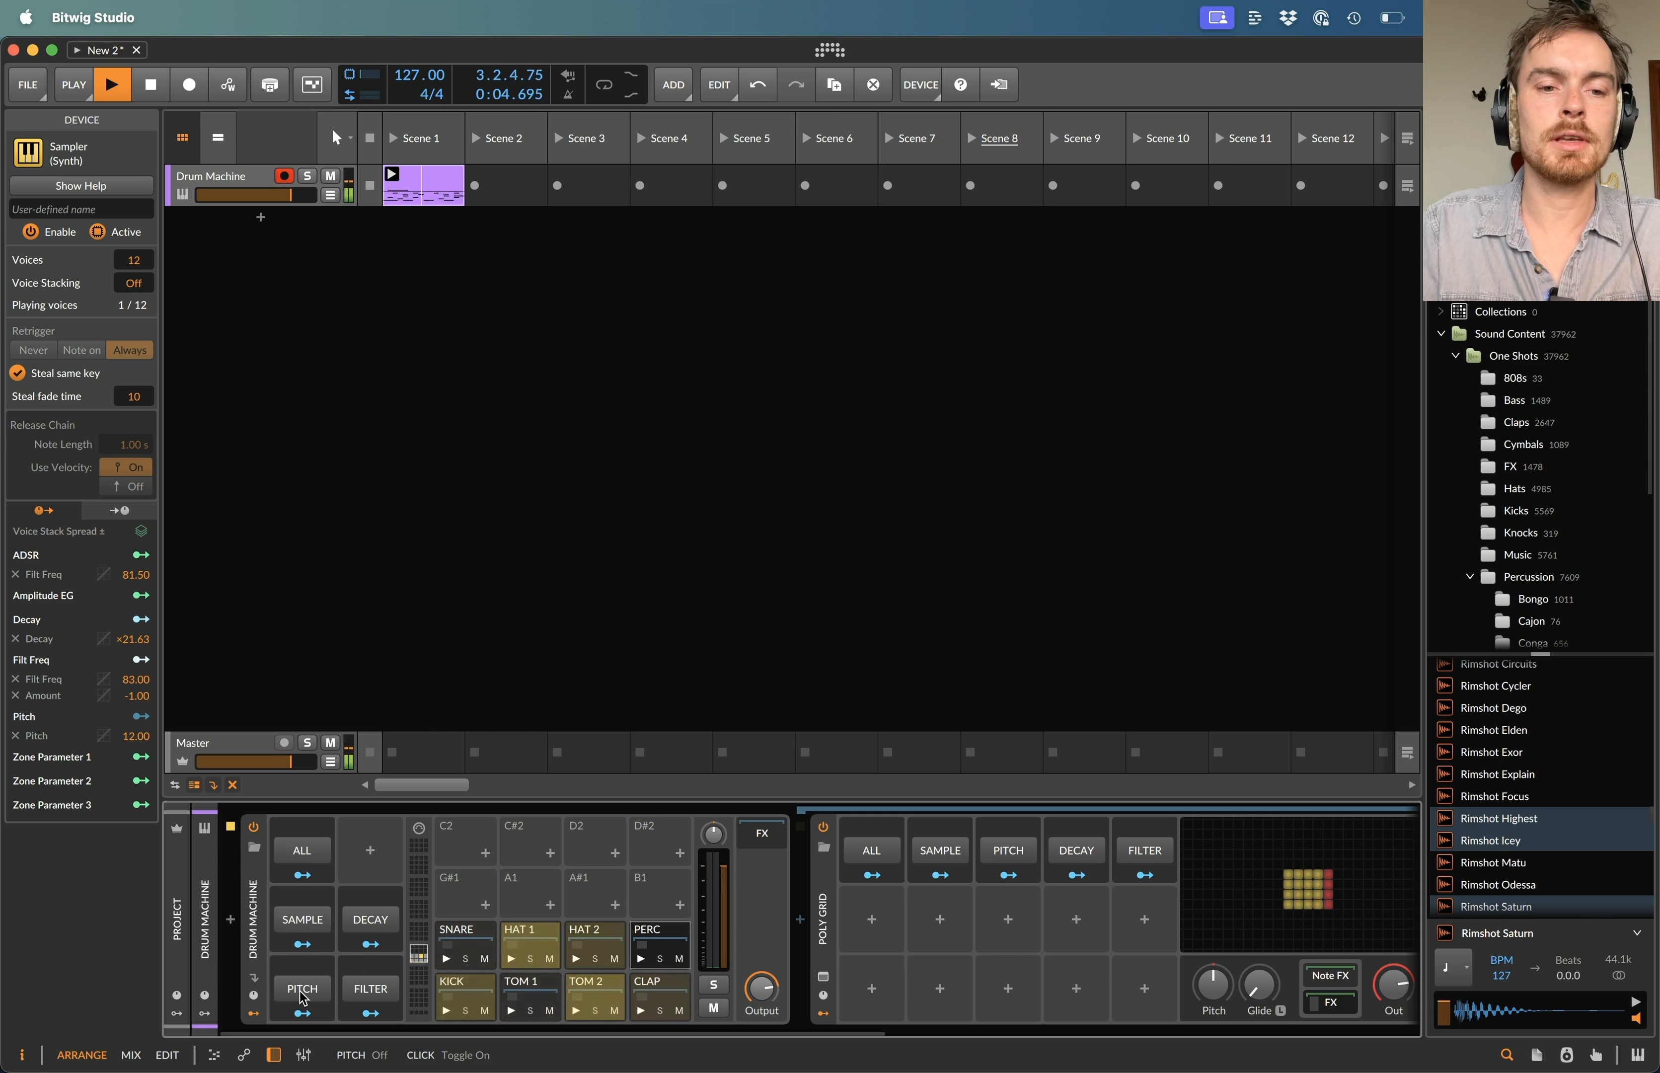
- Toggle the DECAY button on and off, then PITCH twice, to randomise them during playback, and stop
{"action": "left_click", "coordinate": [371, 921]}
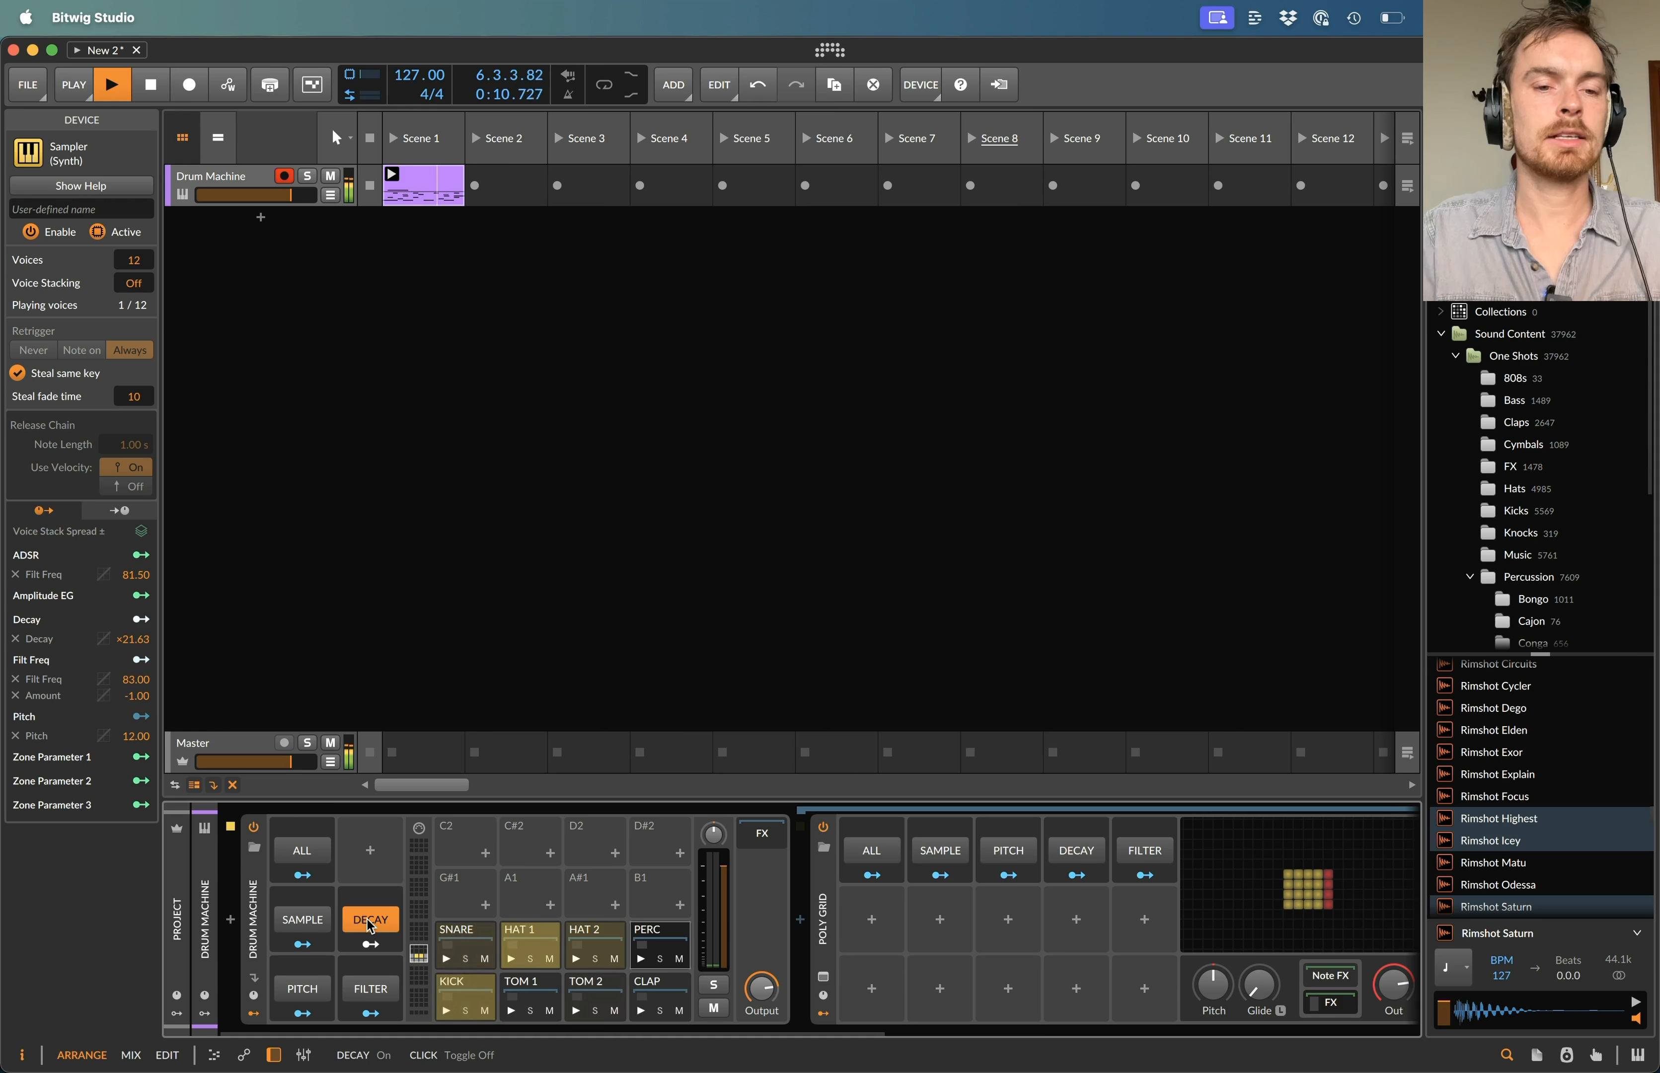
{"action": "left_click", "coordinate": [370, 920]}
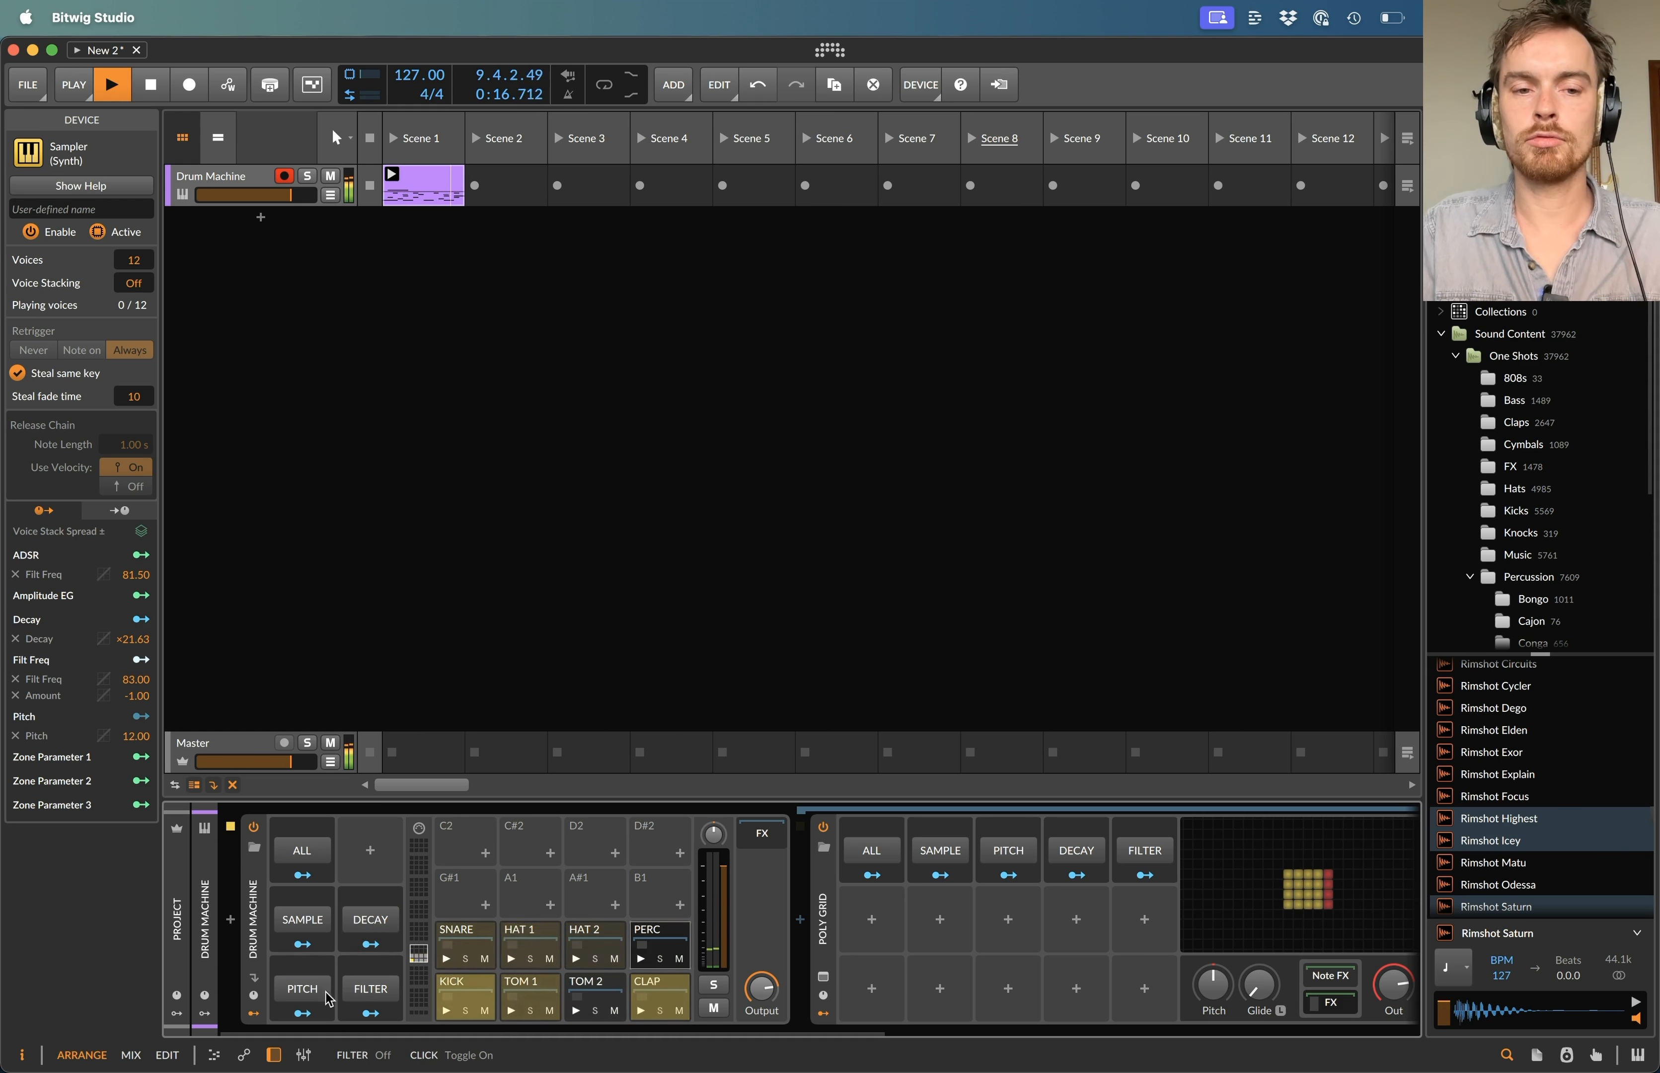
{"action": "left_click", "coordinate": [305, 992]}
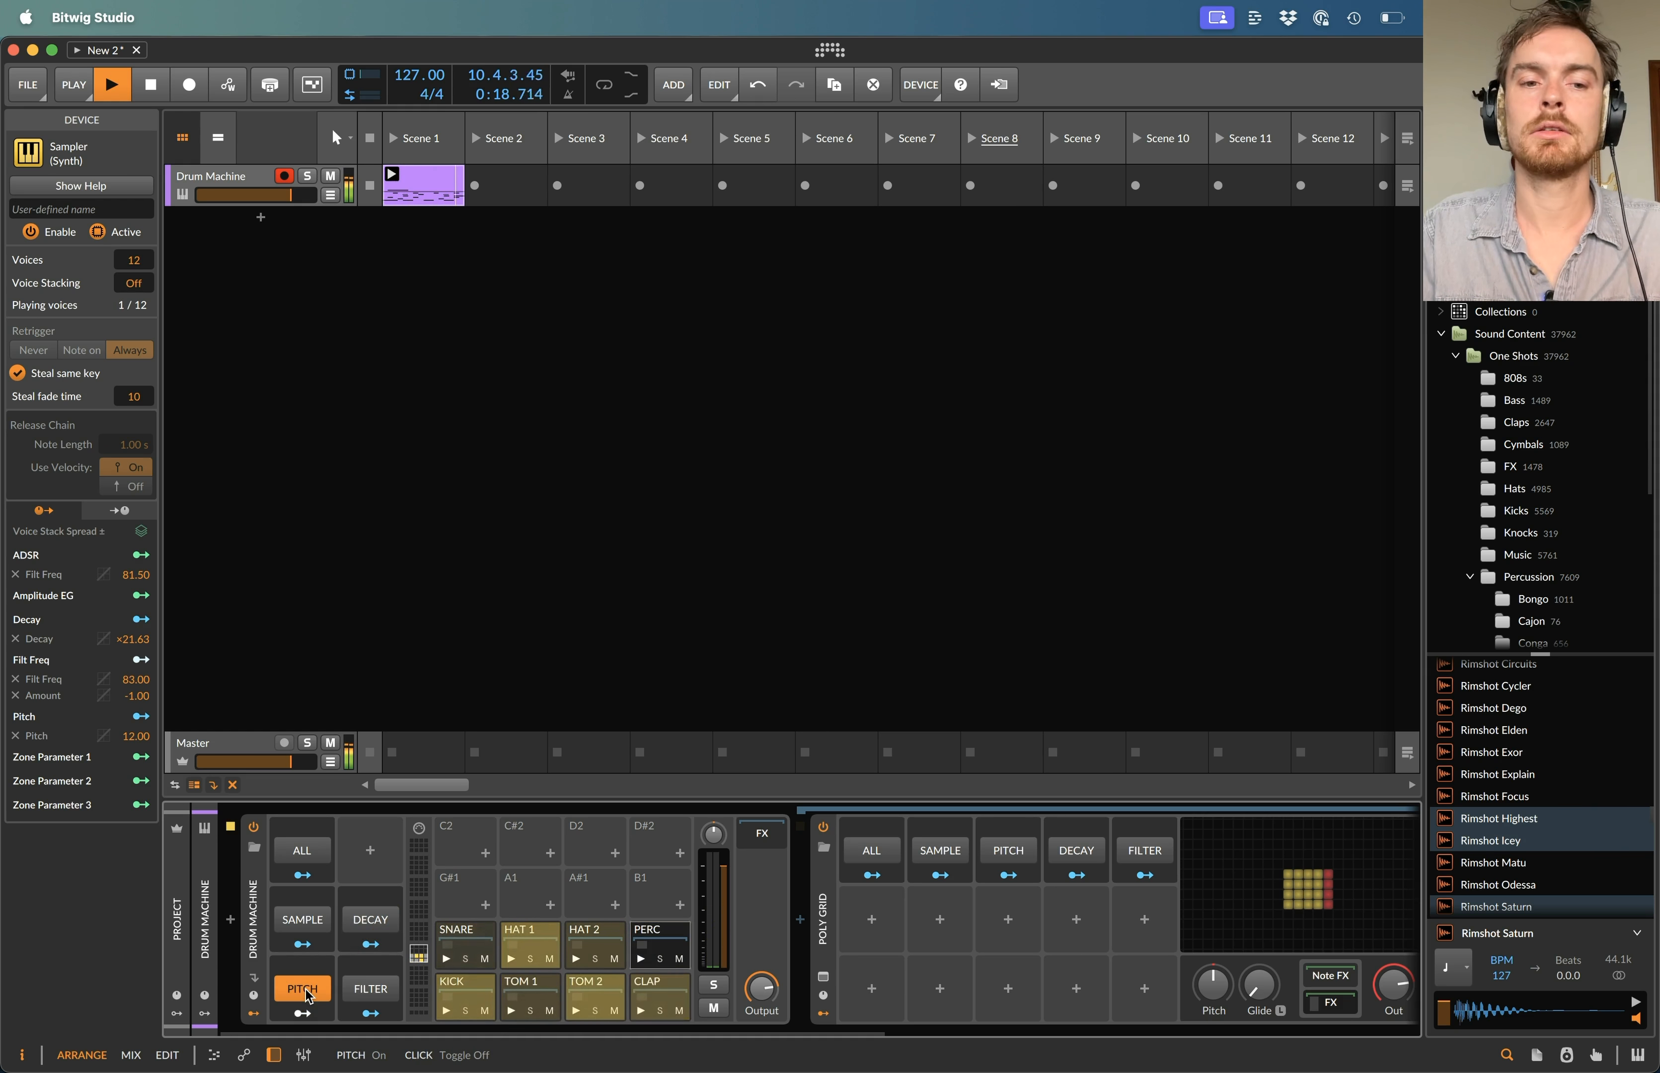
{"action": "left_click", "coordinate": [305, 990]}
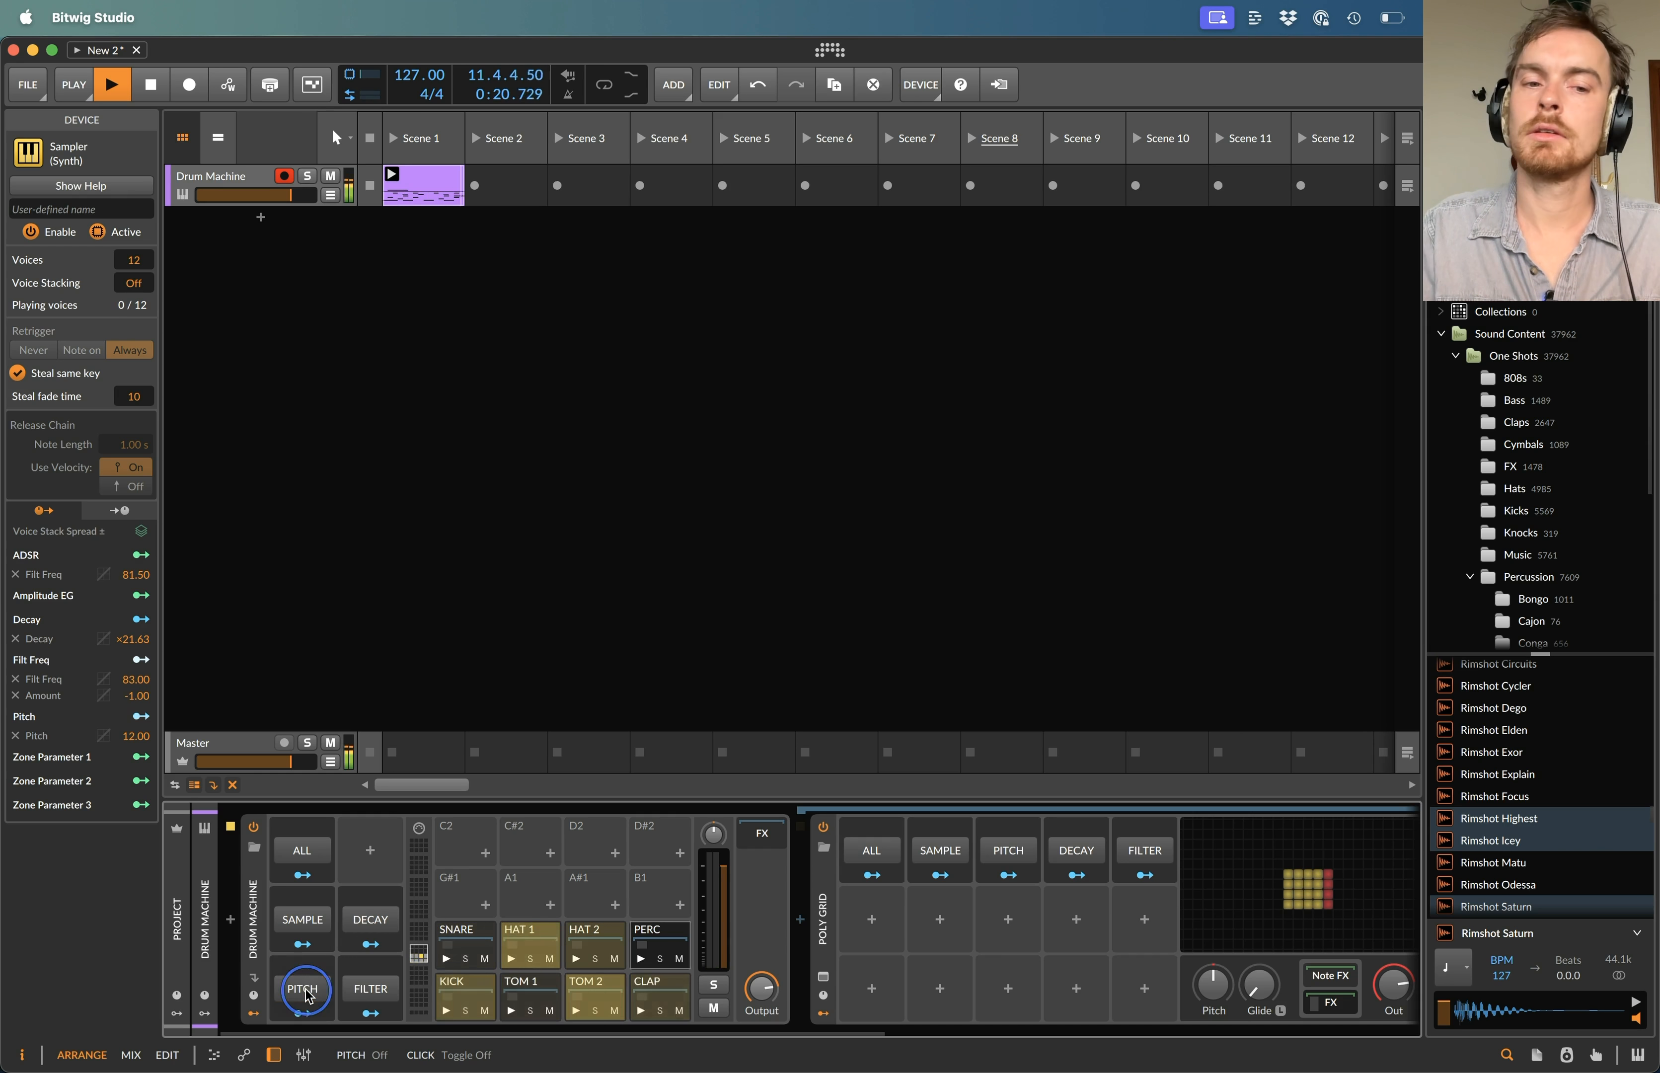
{"action": "left_click", "coordinate": [305, 991]}
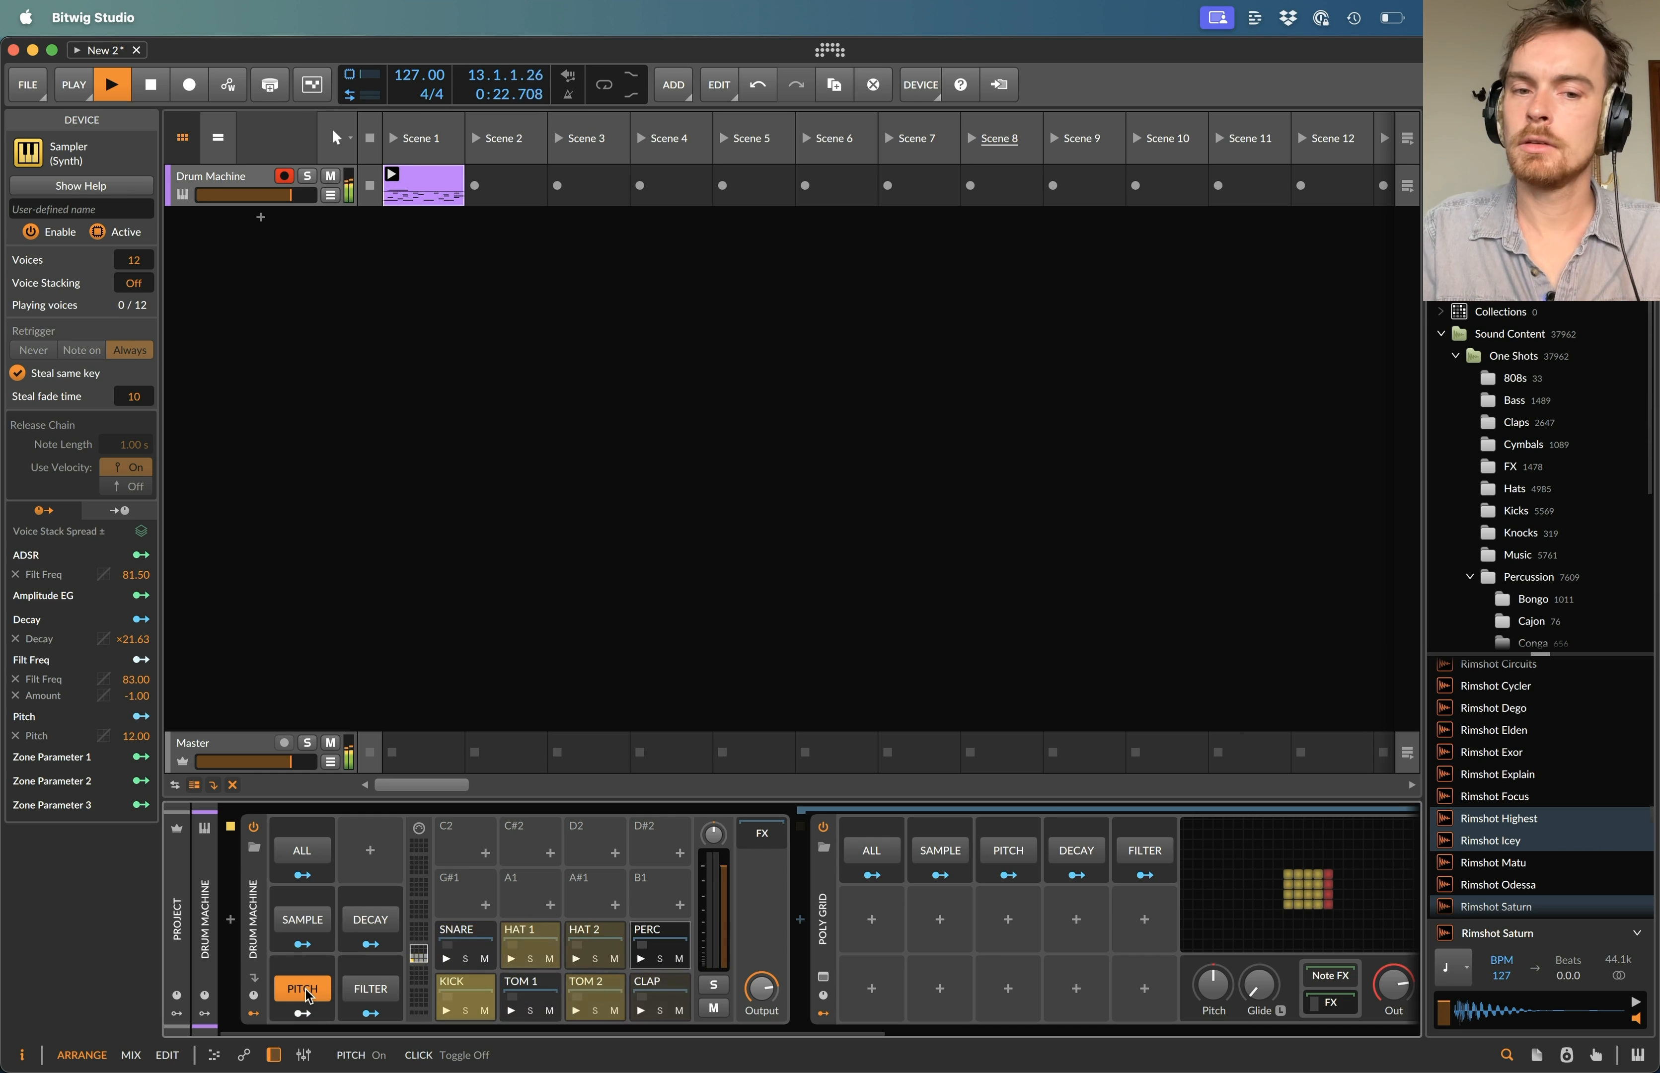
{"action": "left_click", "coordinate": [305, 991]}
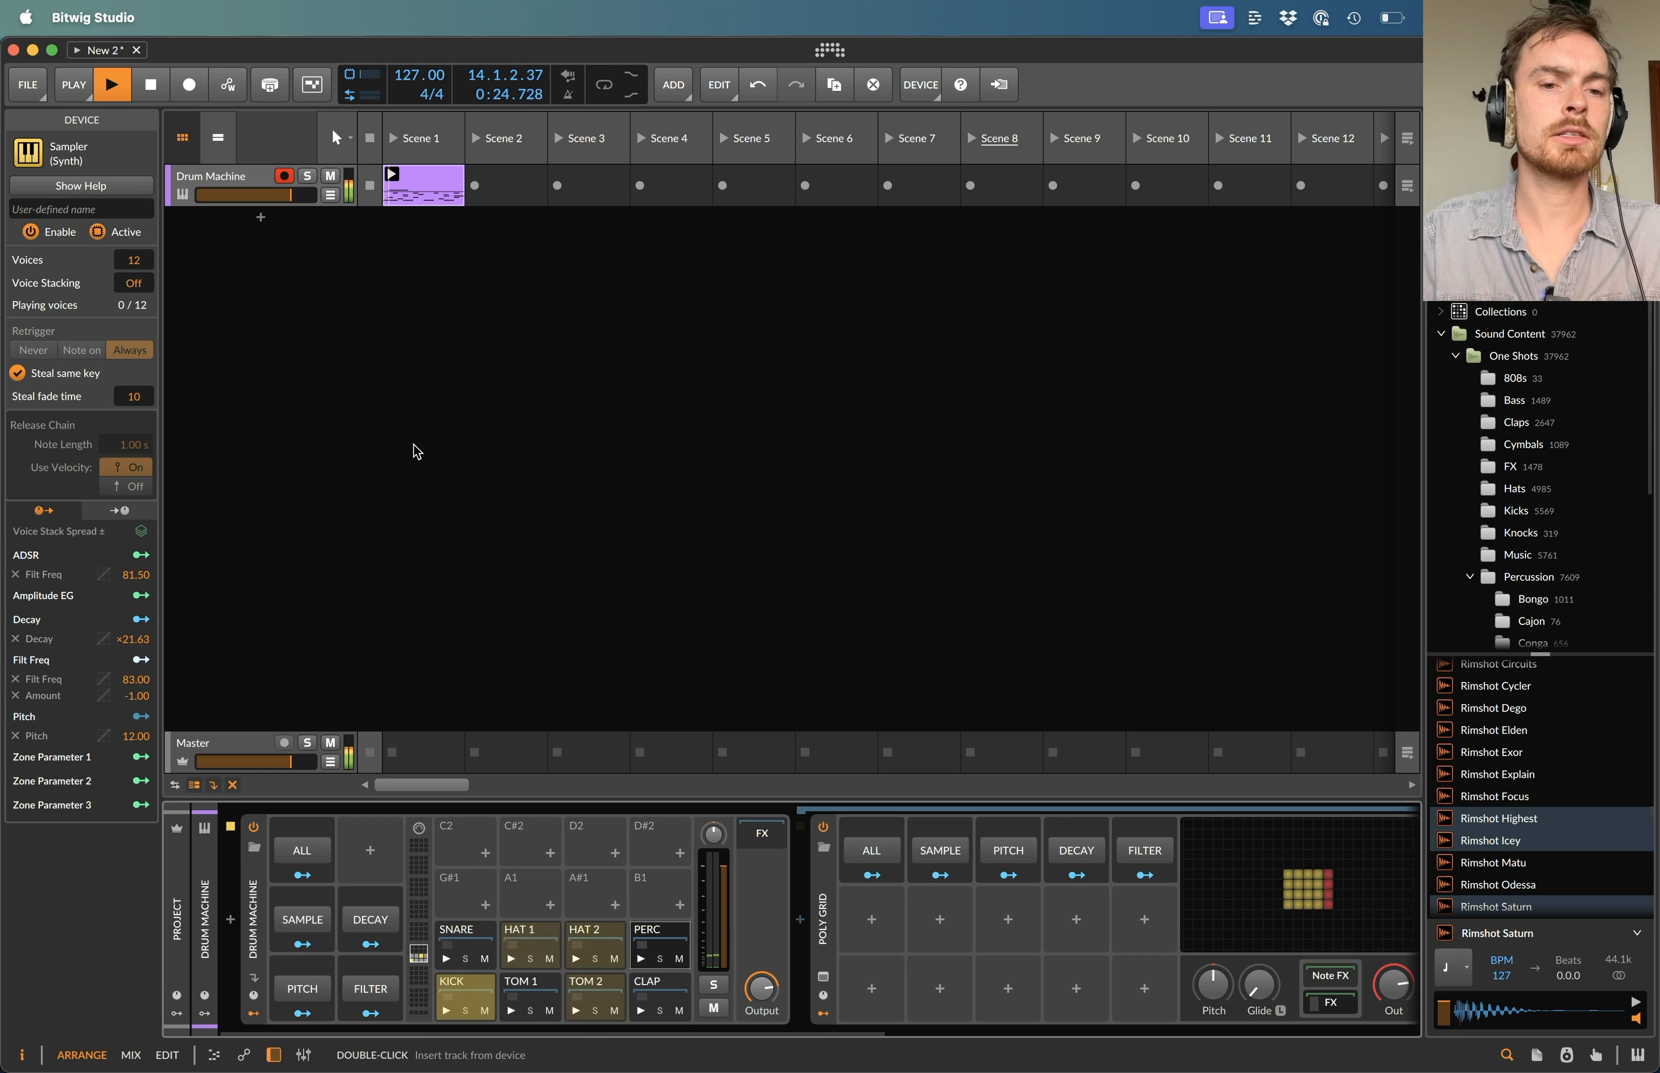
{"action": "key", "text": "space"}
- Switch to the mixer, unfold the drum chains, and hide the FX chain and collapse the Poly Grid of KICK
{"action": "key", "text": "alt+2"}
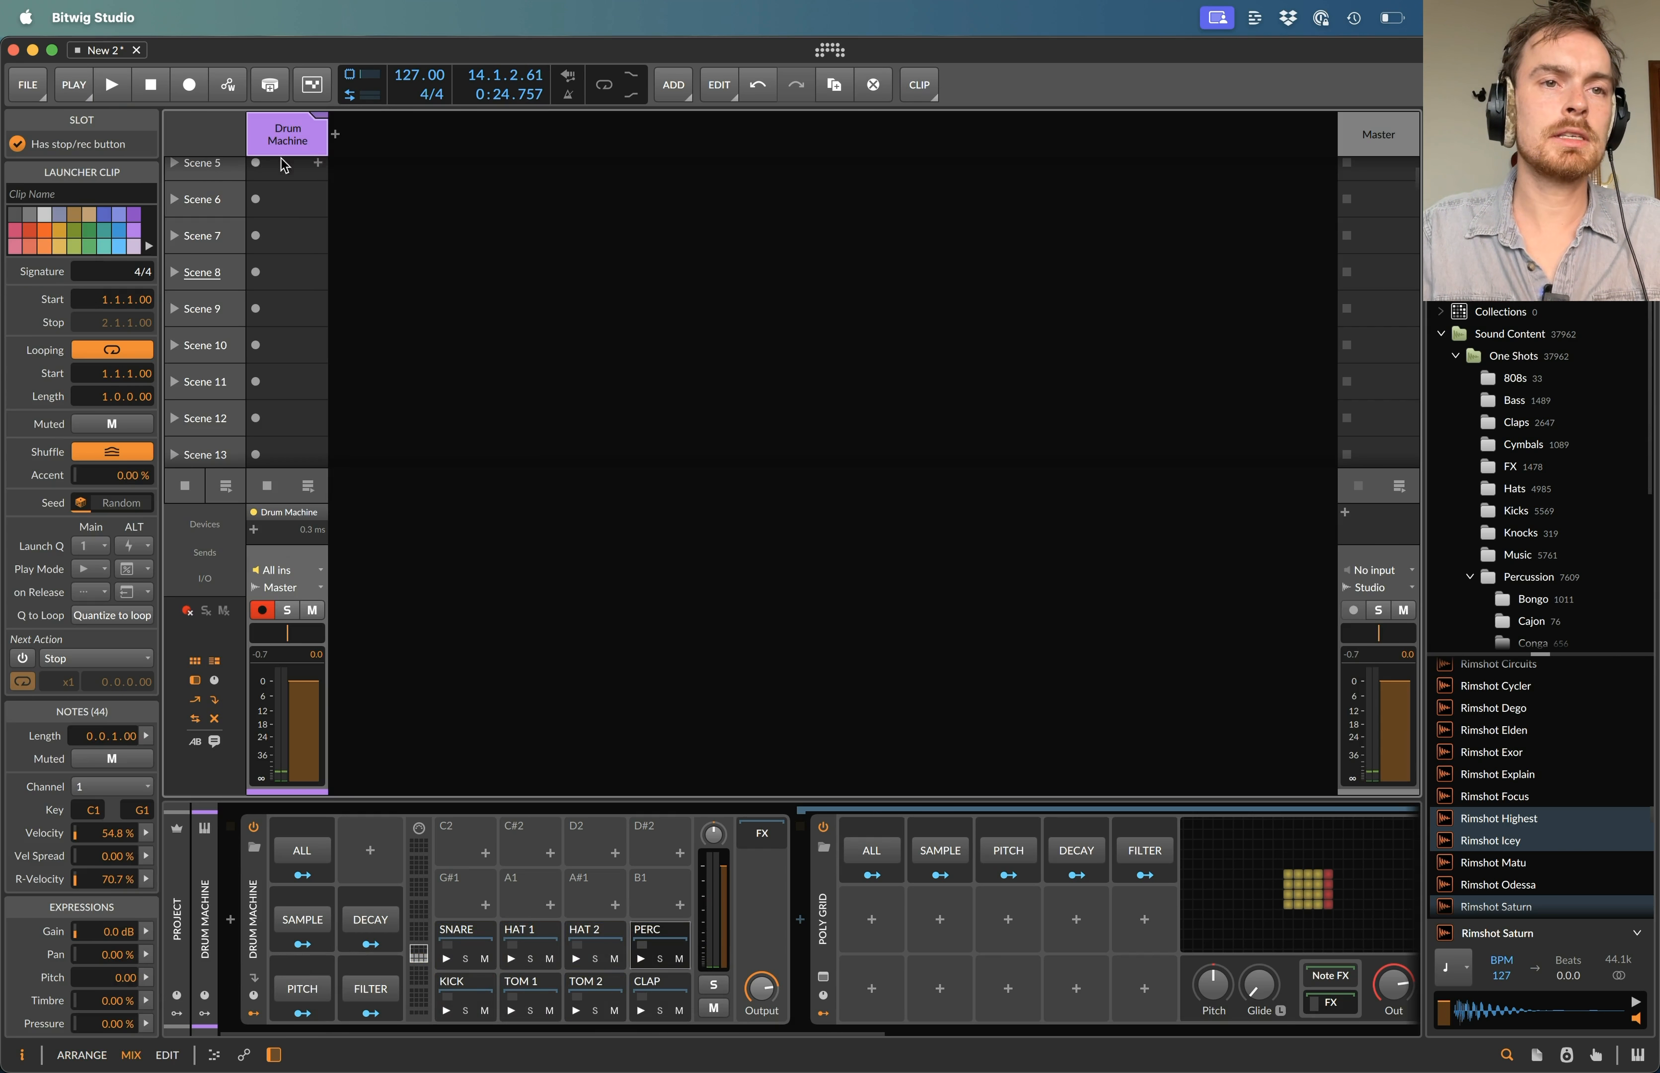
{"action": "left_click", "coordinate": [318, 121]}
{"action": "left_click", "coordinate": [396, 129]}
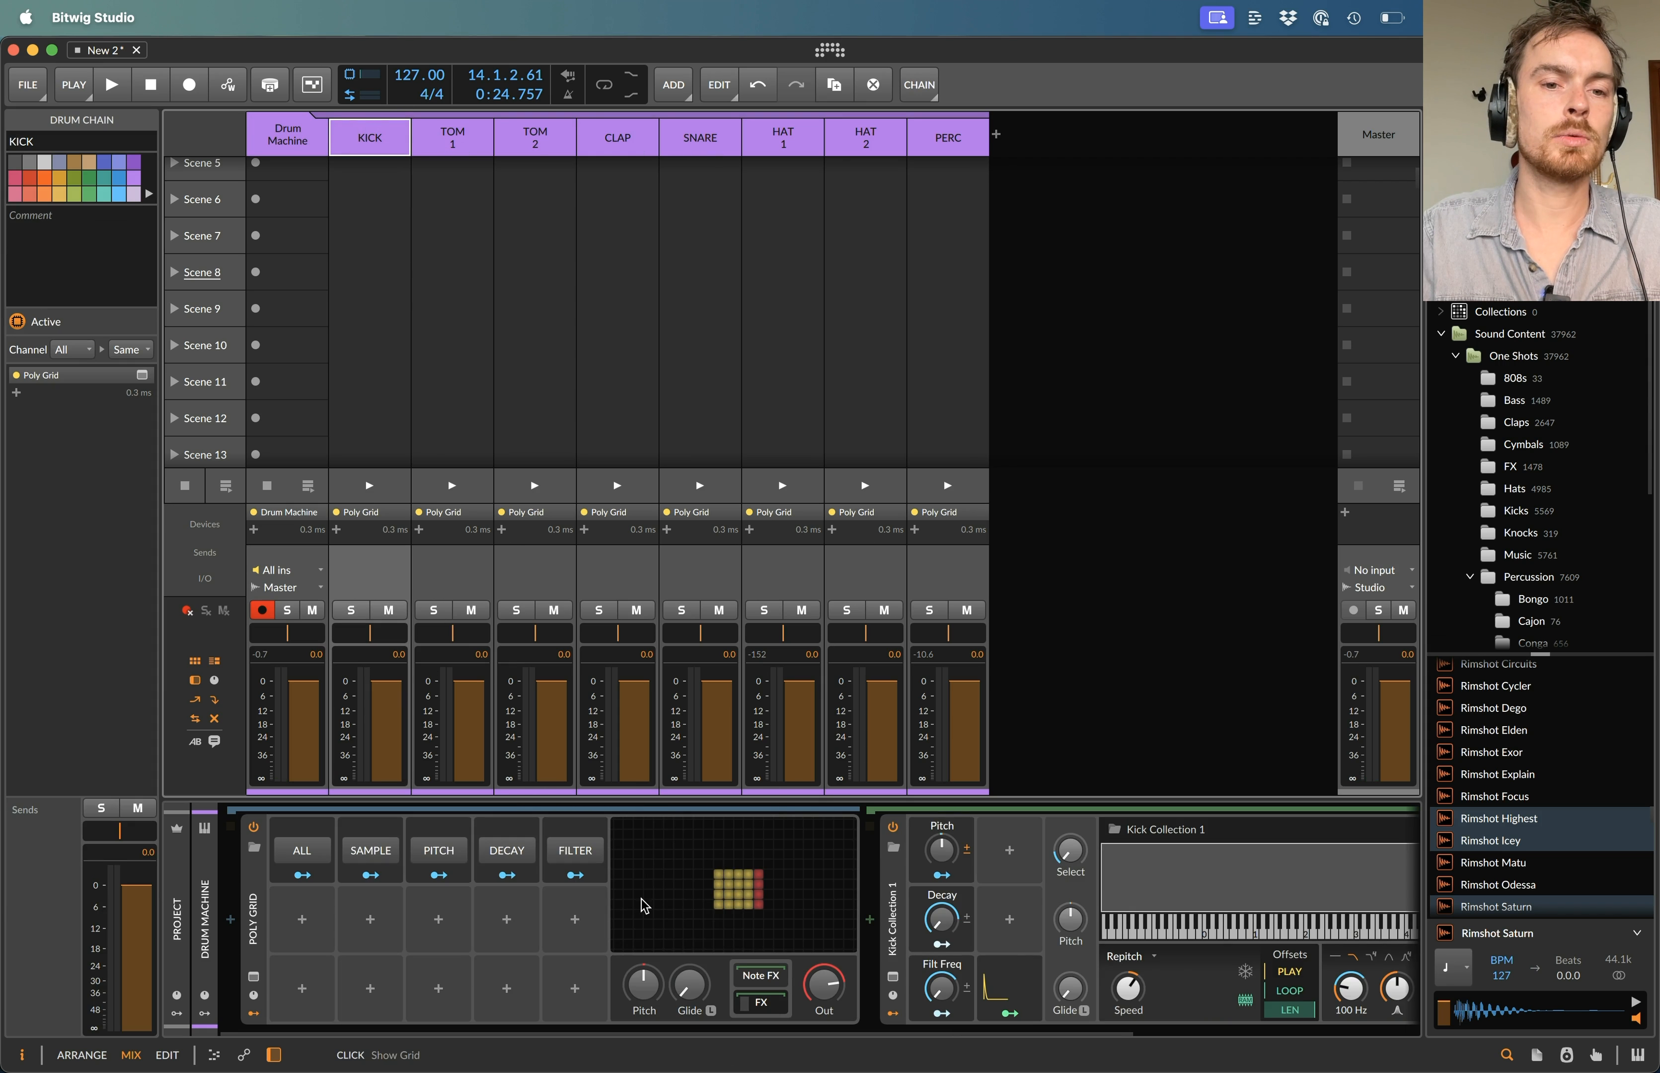
{"action": "left_click", "coordinate": [765, 1002]}
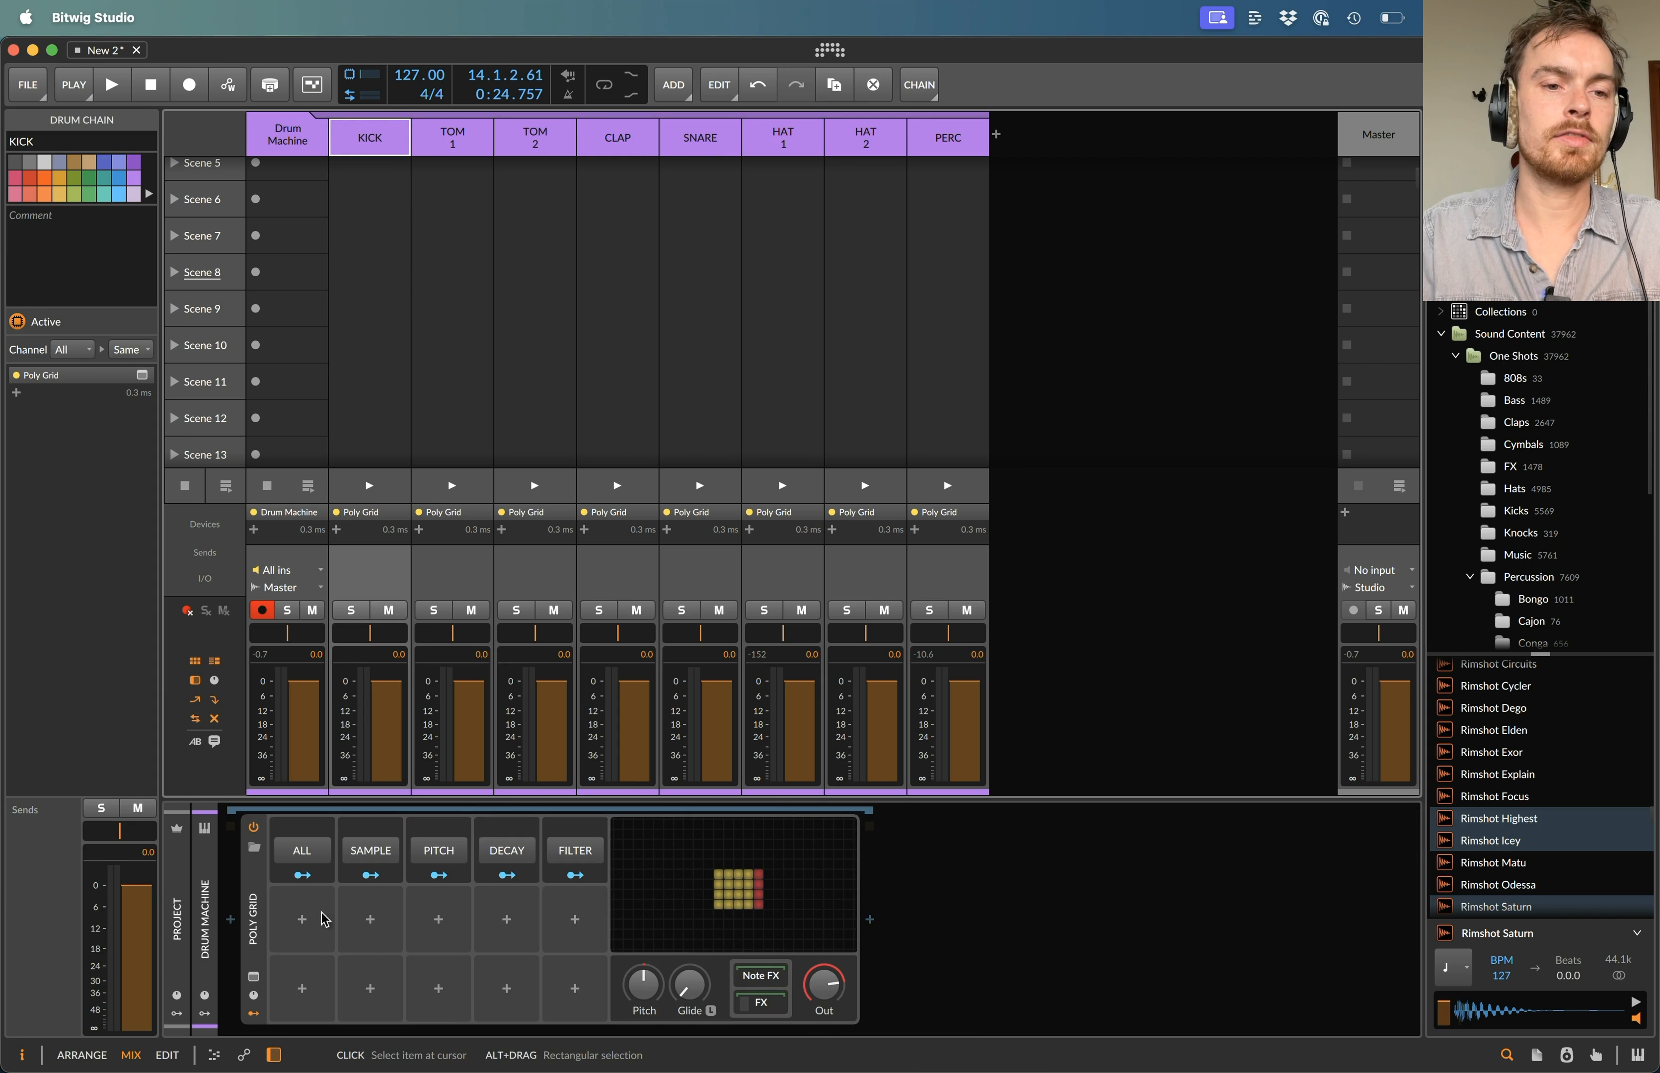
{"action": "left_click", "coordinate": [252, 881]}
- Hide the FX chain and collapse the Poly Grid in the TOM 1, TOM 2, CLAP and SNARE chains
{"action": "left_click", "coordinate": [457, 133]}
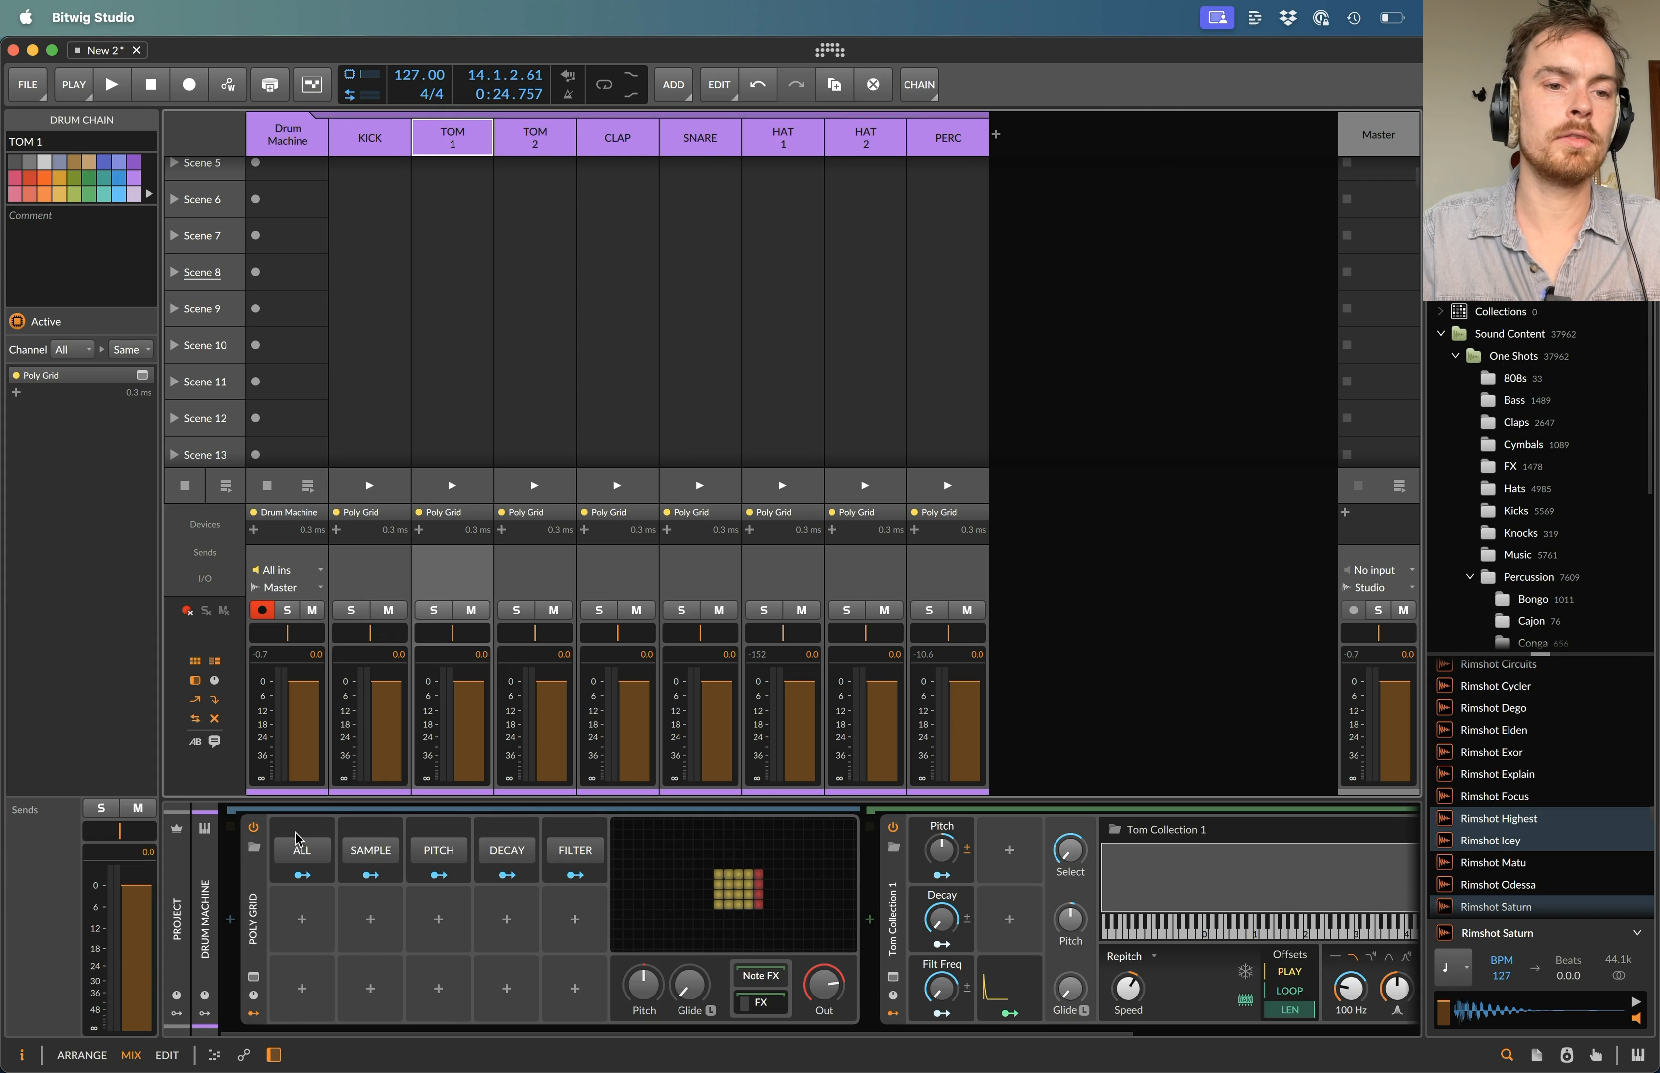
{"action": "left_click", "coordinate": [244, 882]}
{"action": "left_click", "coordinate": [542, 124]}
{"action": "left_click", "coordinate": [252, 886]}
{"action": "left_click", "coordinate": [617, 136]}
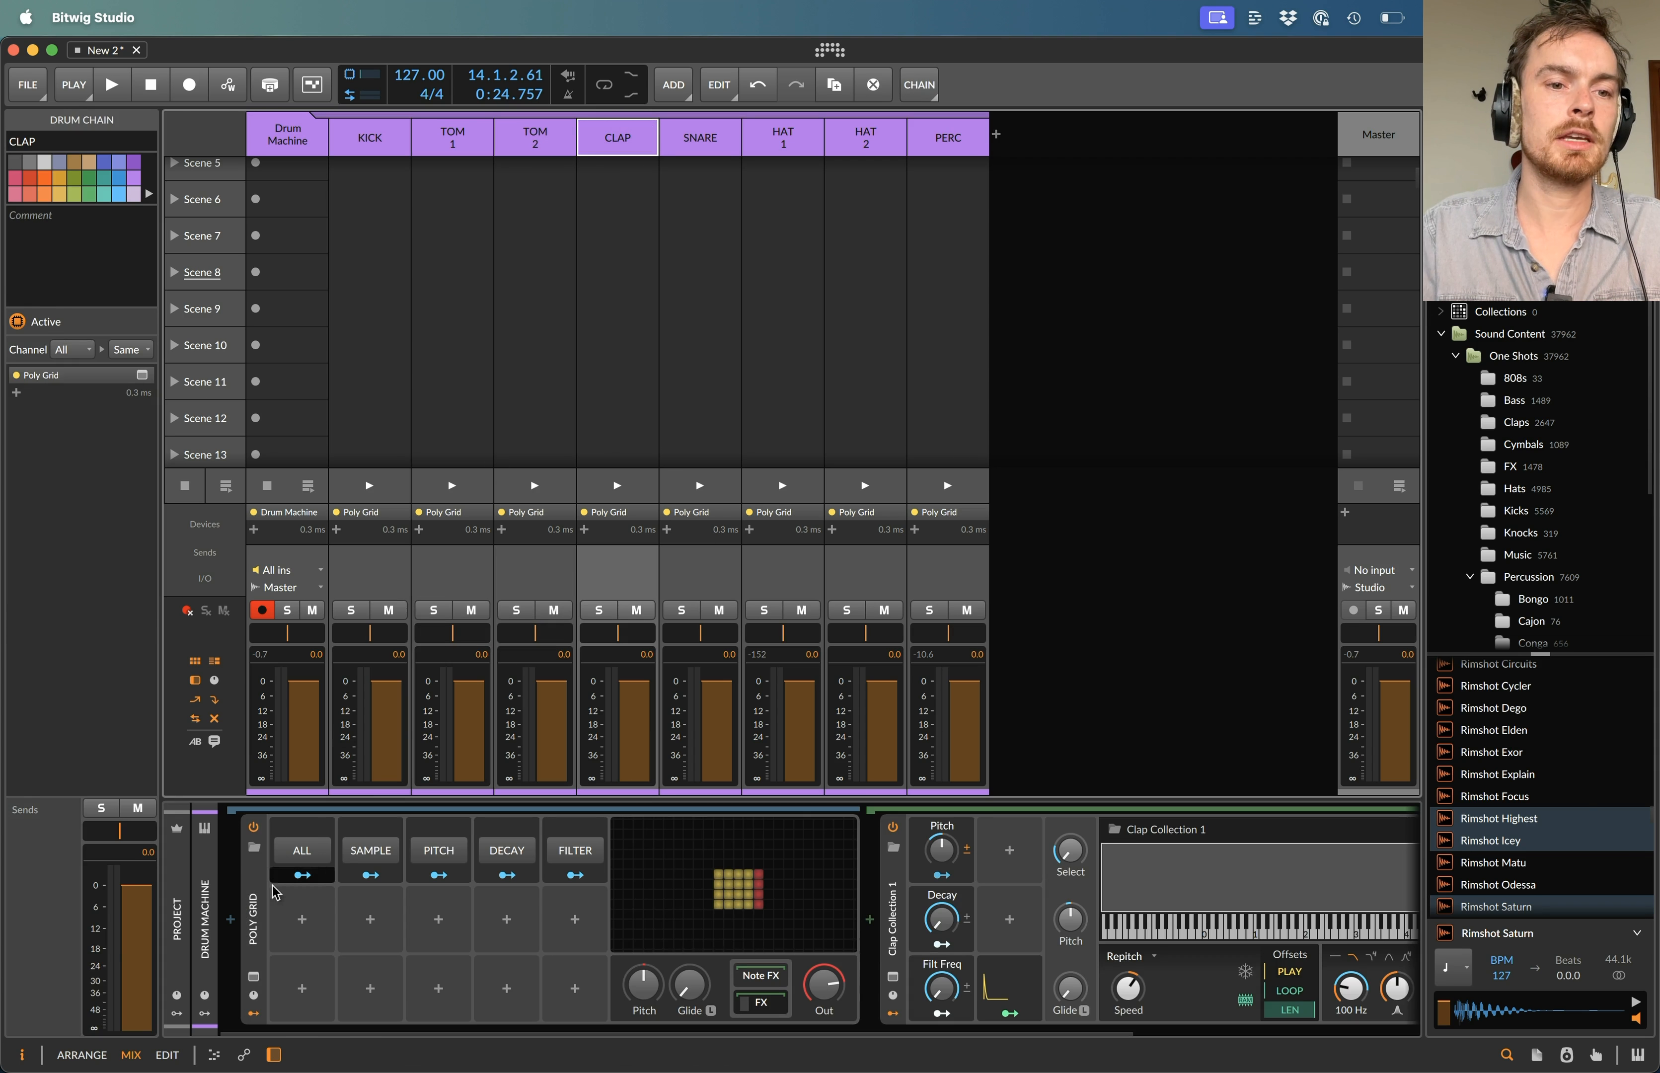
{"action": "left_click", "coordinate": [255, 900]}
{"action": "left_click", "coordinate": [694, 140]}
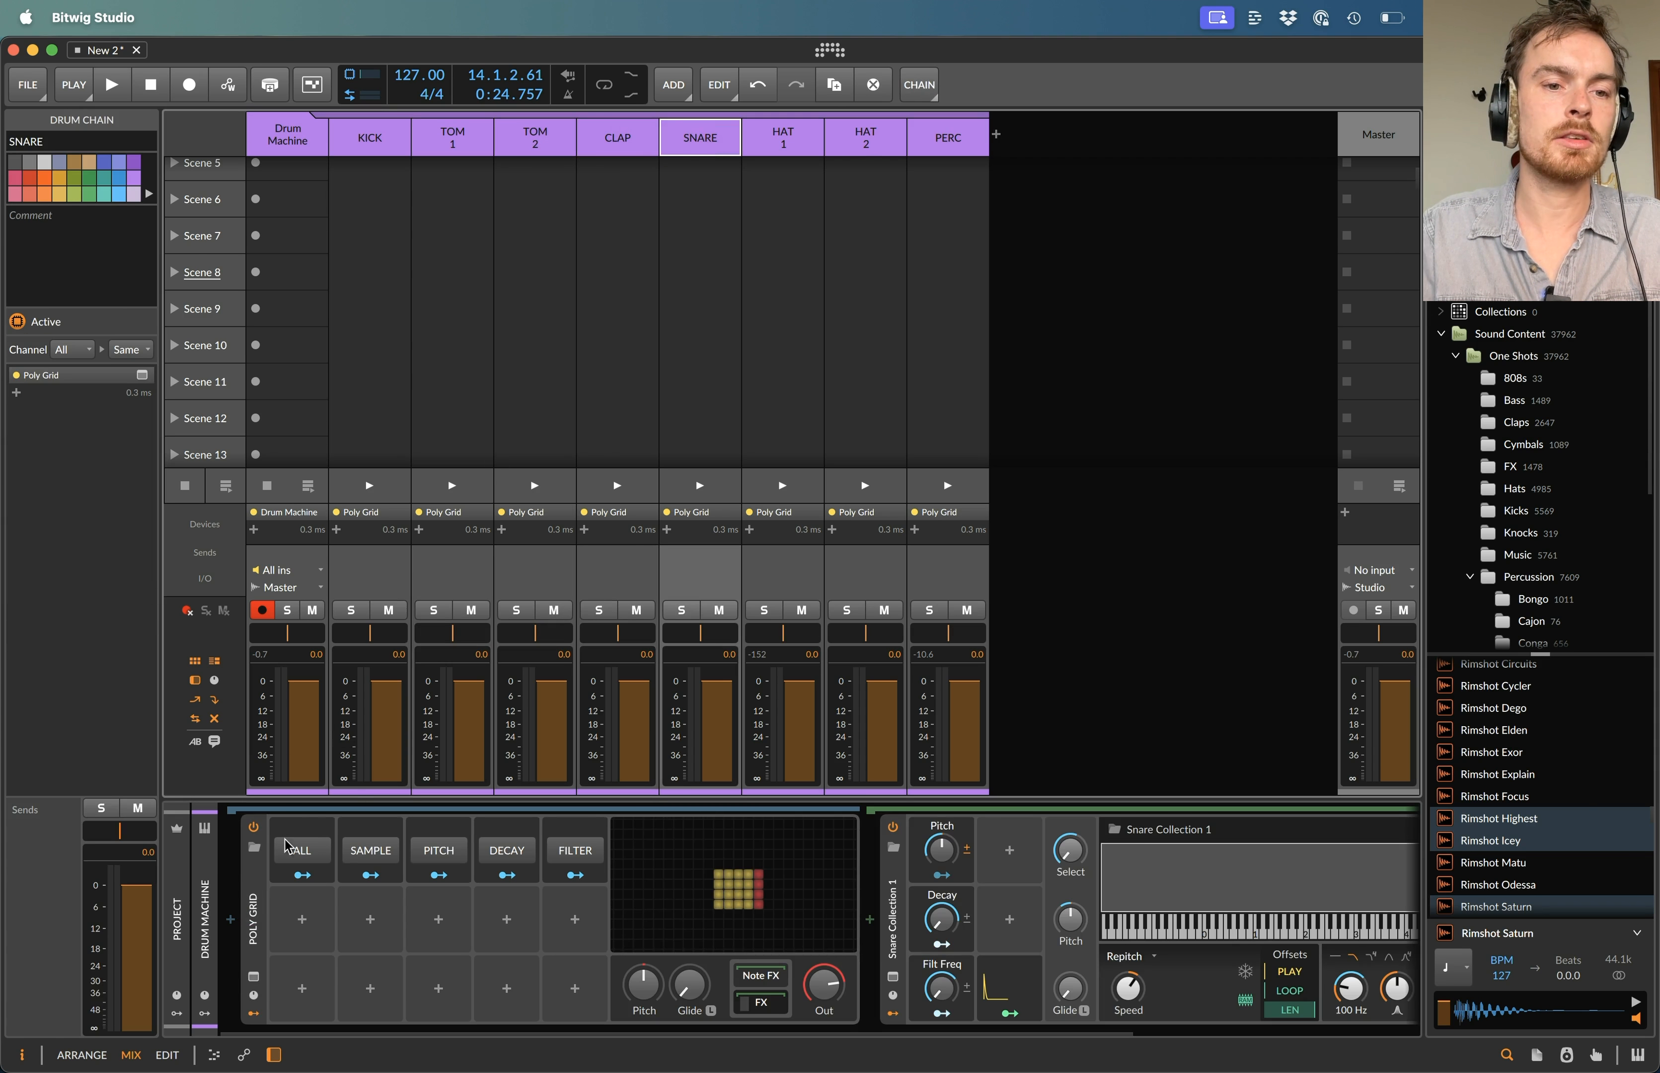
{"action": "left_click", "coordinate": [250, 927]}
- Hide the FX chain and collapse the Poly Grid in the HAT 1, HAT 2 and PERC chains
{"action": "left_click", "coordinate": [783, 137]}
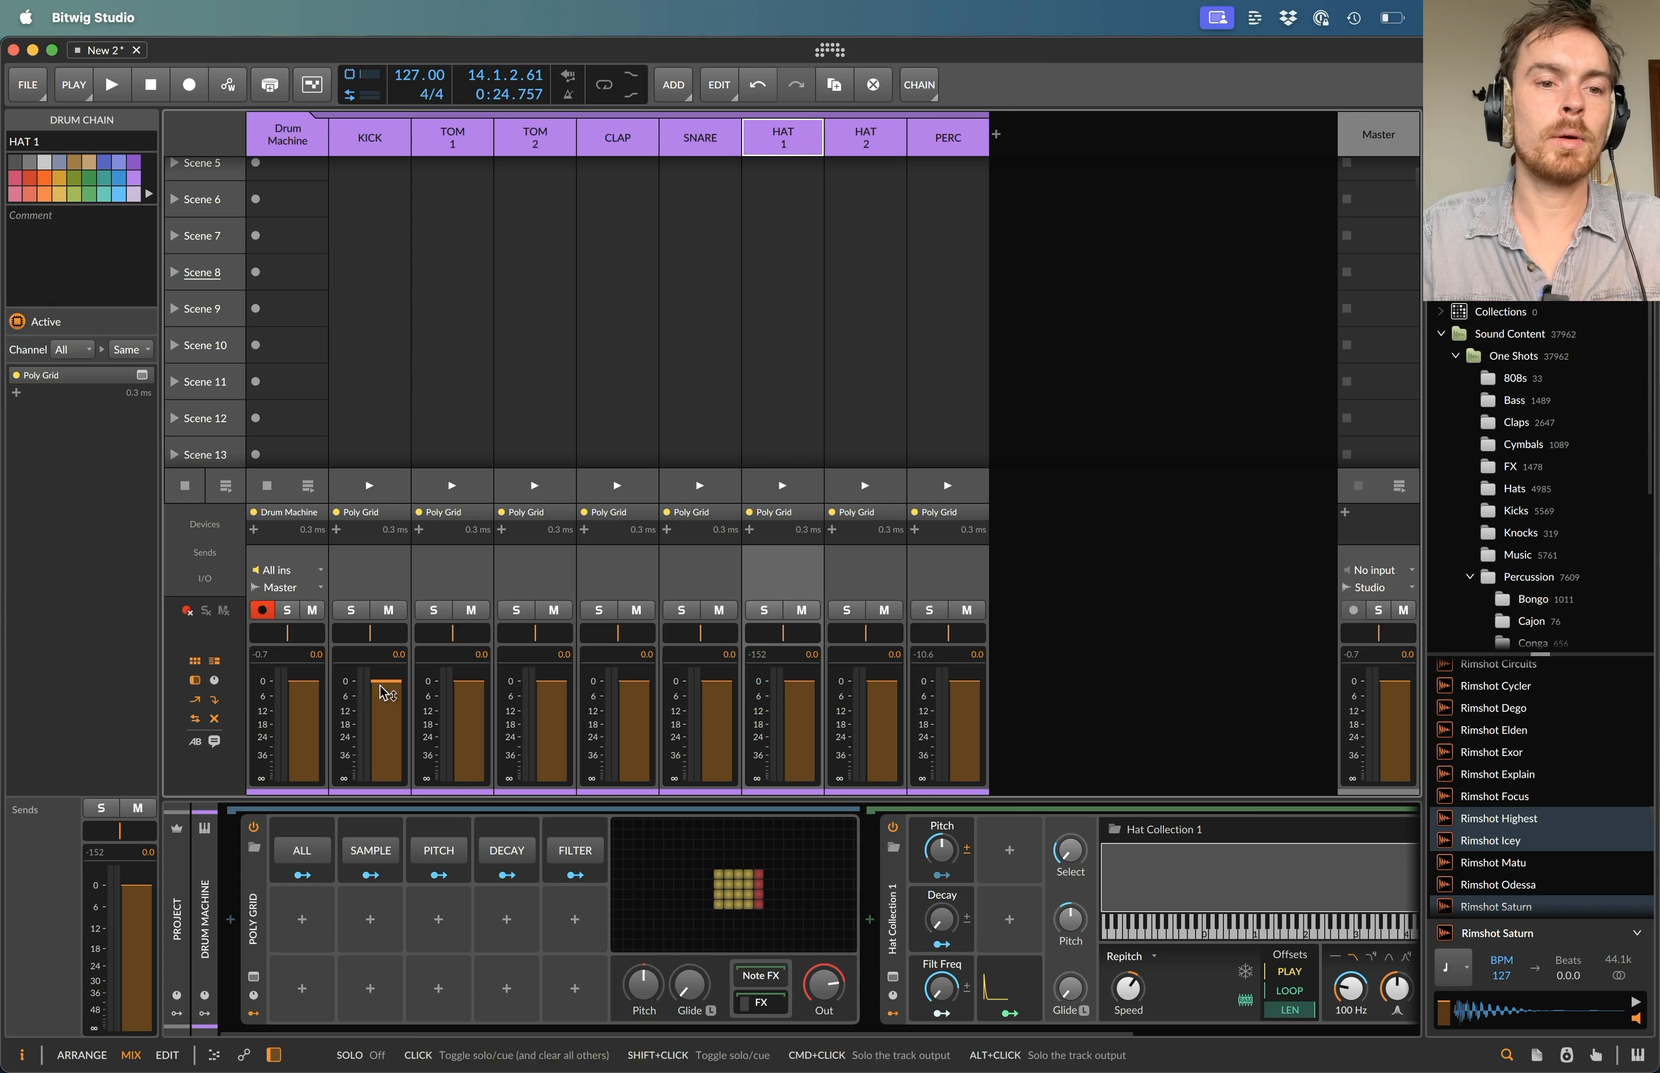
{"action": "left_click", "coordinate": [244, 902]}
{"action": "left_click", "coordinate": [865, 140]}
{"action": "left_click", "coordinate": [259, 900]}
{"action": "left_click", "coordinate": [947, 137]}
{"action": "left_click", "coordinate": [259, 900]}
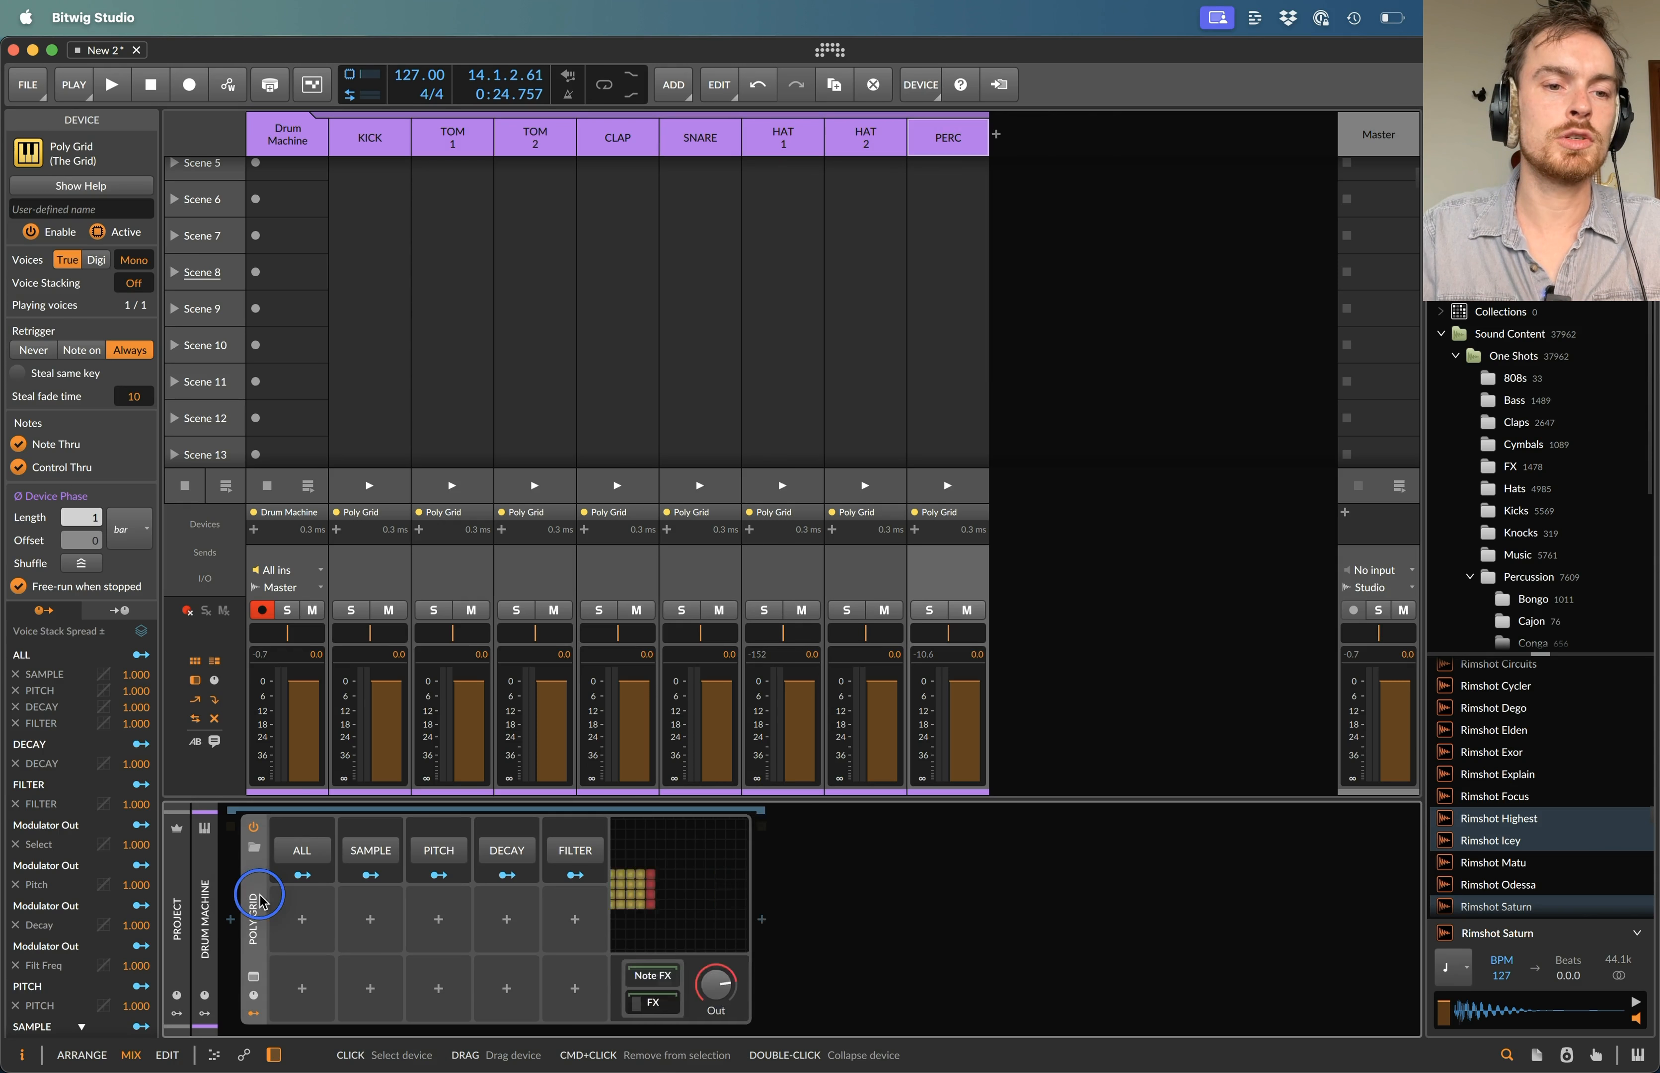
- Hide the Poly Grid modulators in the HAT 2, HAT 1, SNARE and CLAP chains
{"action": "left_click", "coordinate": [865, 136]}
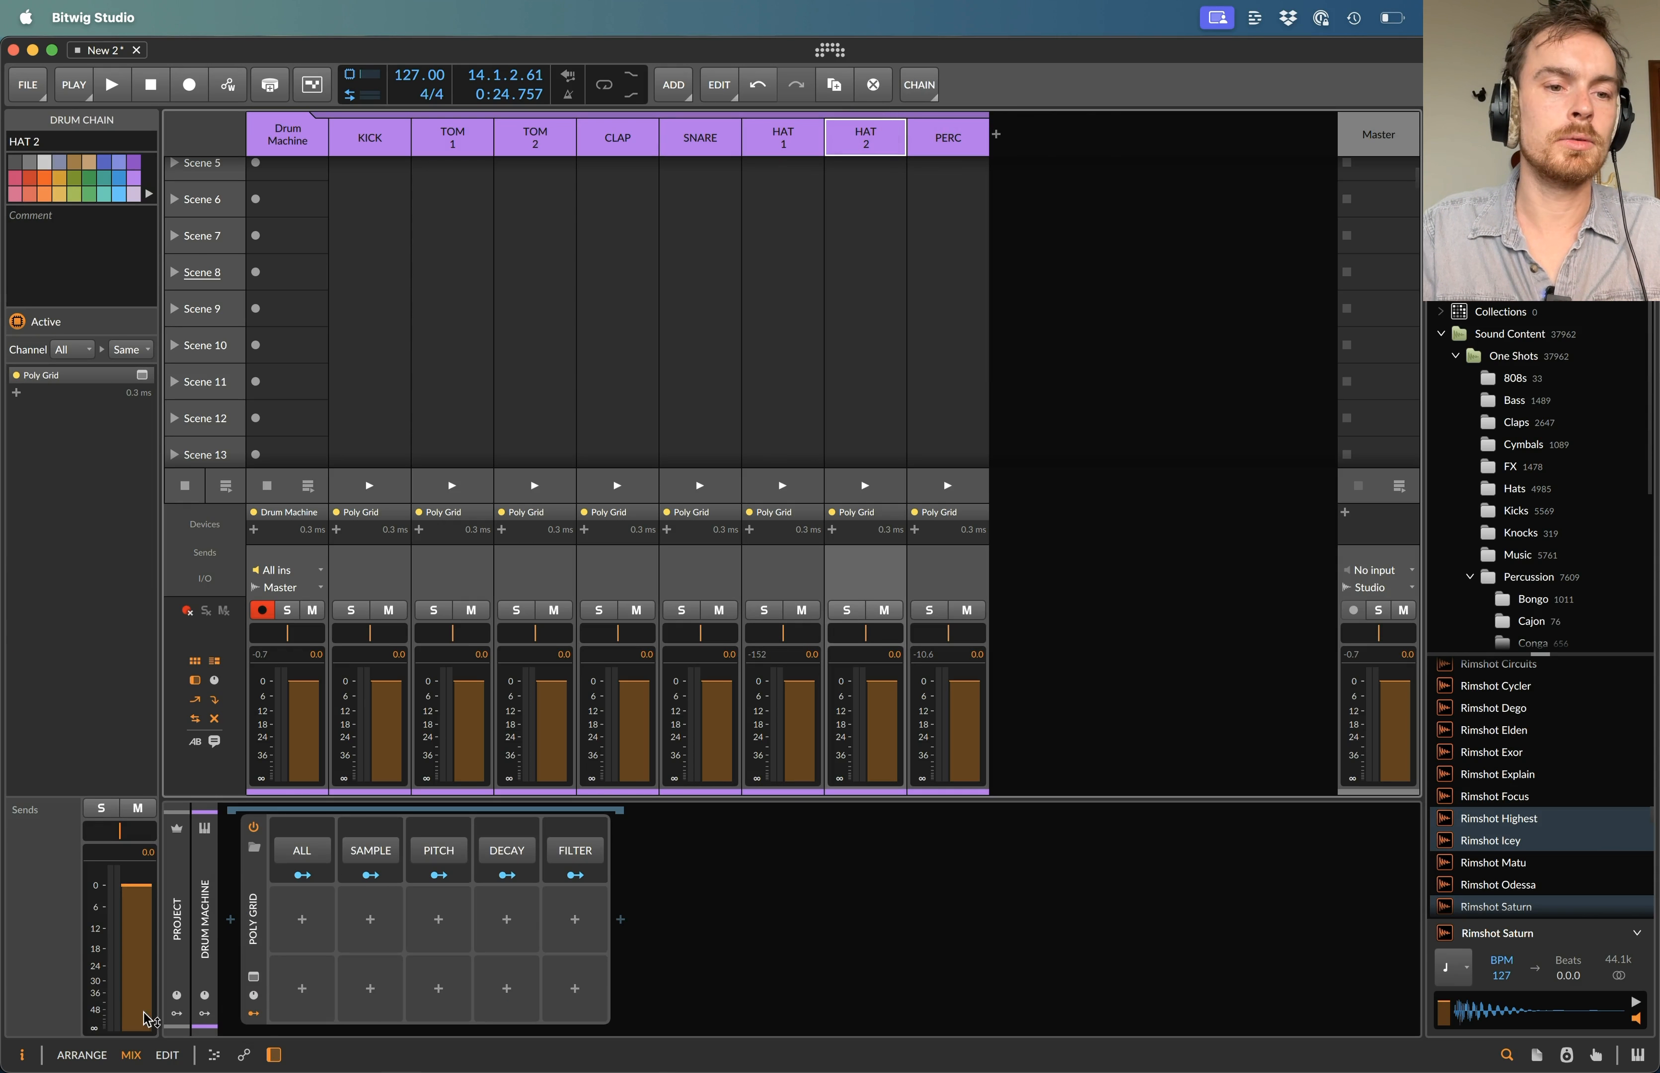
{"action": "left_click", "coordinate": [782, 140]}
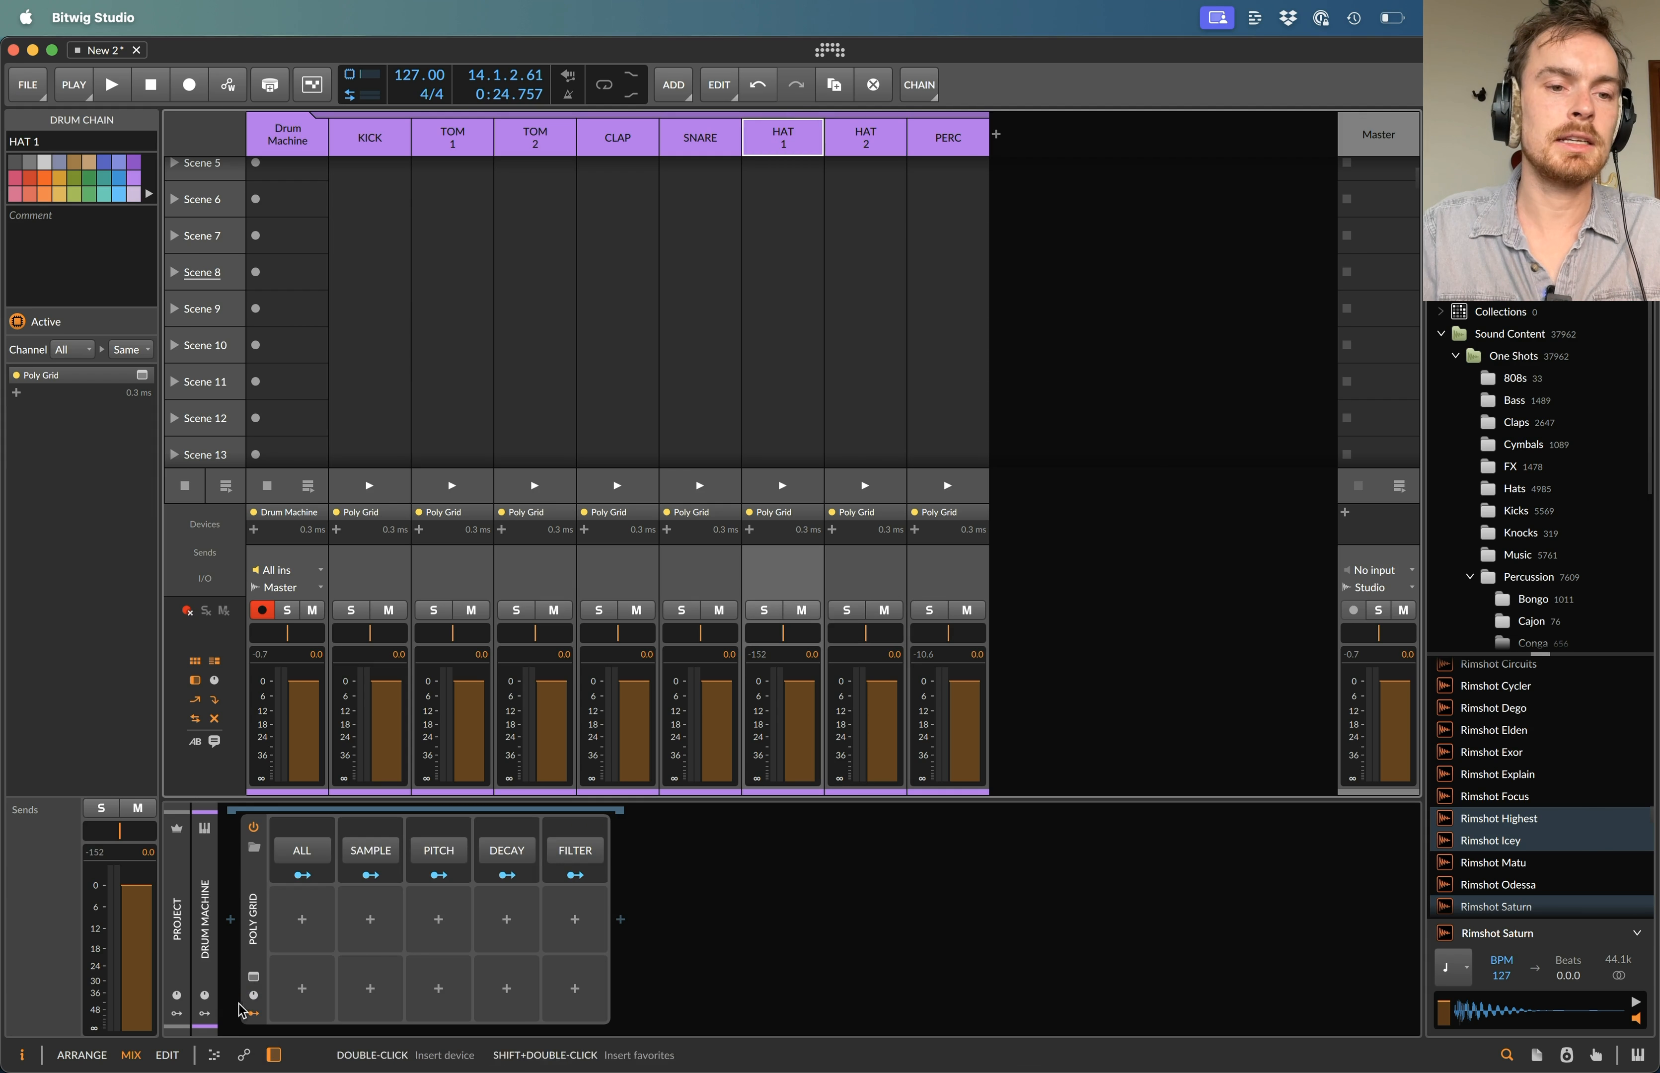
{"action": "left_click", "coordinate": [254, 1009]}
{"action": "left_click", "coordinate": [722, 143]}
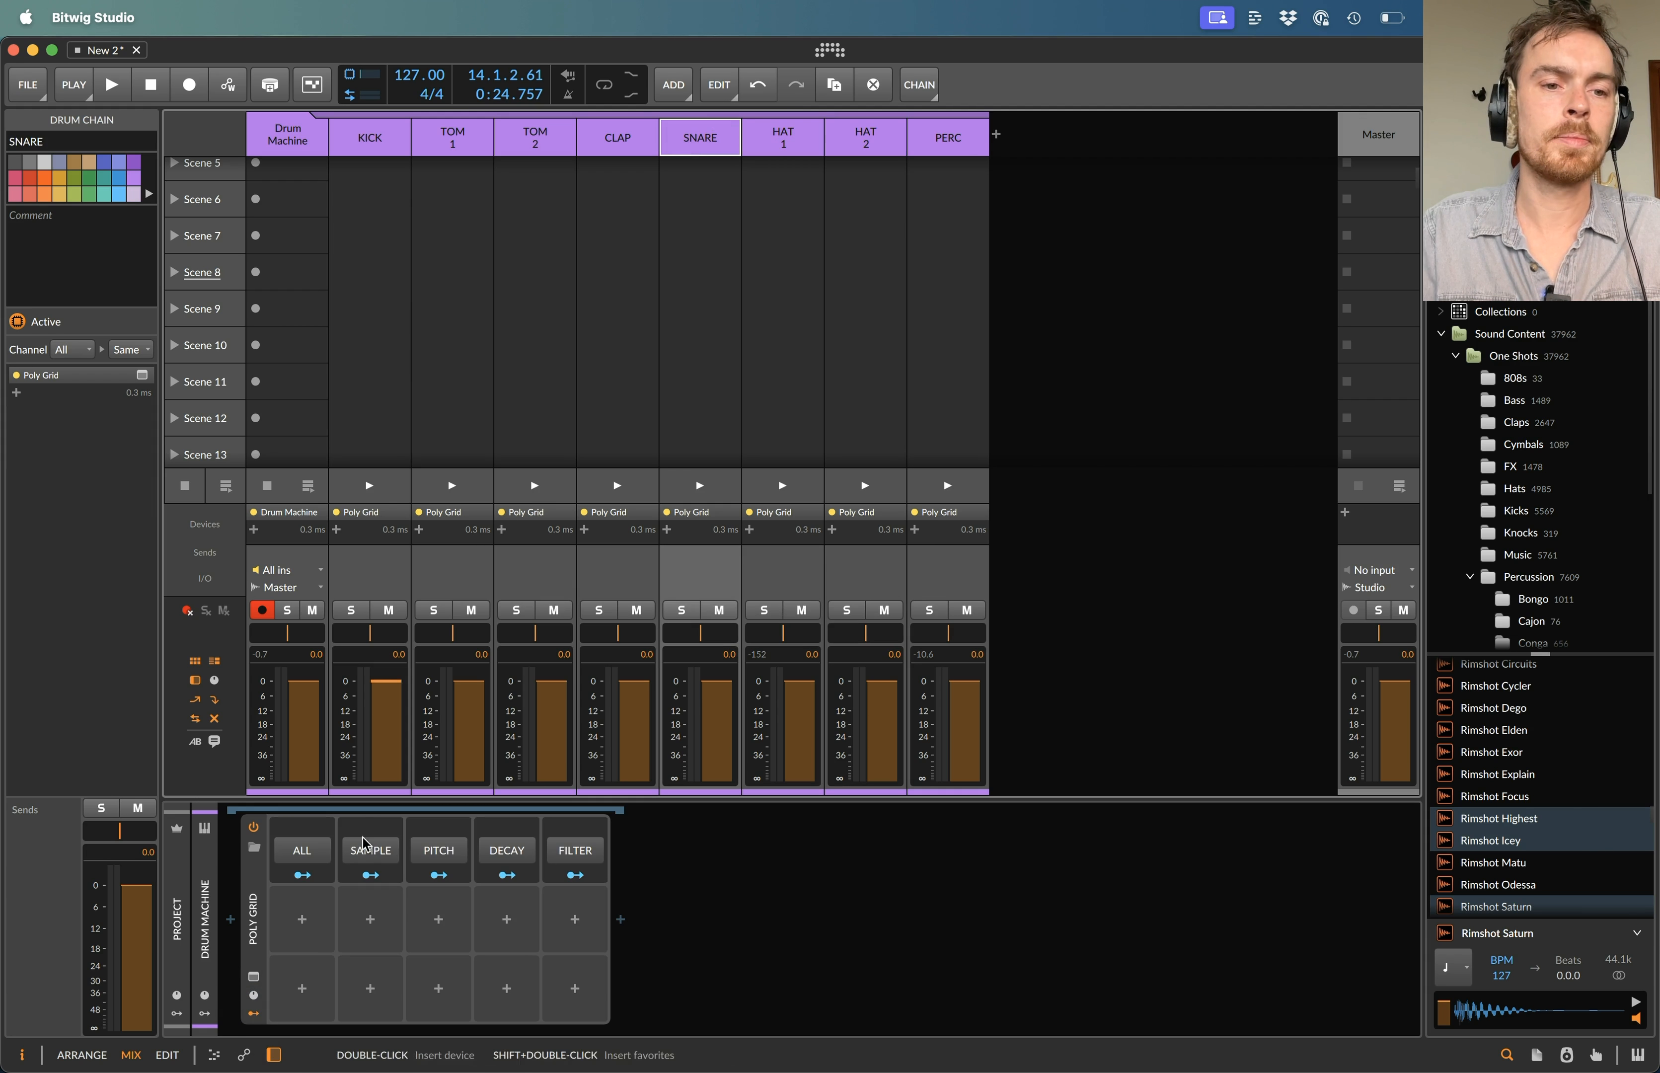
{"action": "left_click", "coordinate": [253, 1012]}
{"action": "left_click", "coordinate": [625, 154]}
{"action": "left_click", "coordinate": [253, 1011]}
- Hide the Poly Grid modulators in the TOM 2, TOM 1 and KICK chains
{"action": "left_click", "coordinate": [560, 136]}
{"action": "left_click", "coordinate": [253, 1011]}
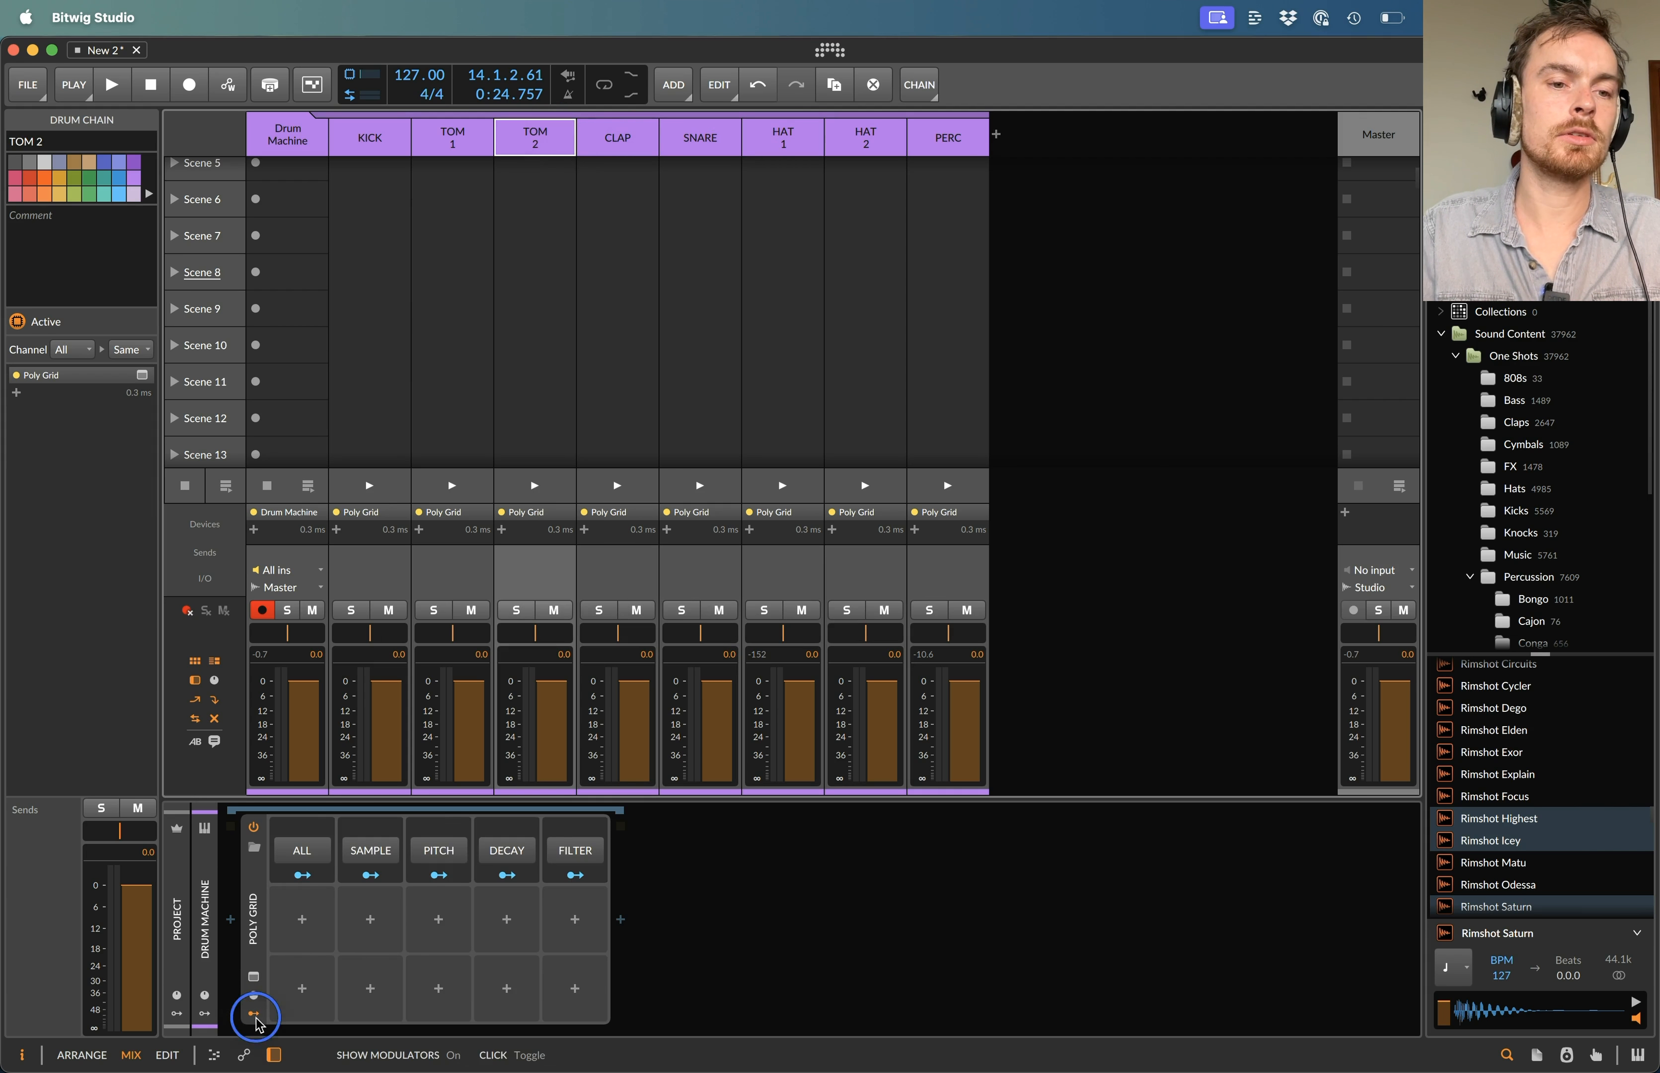
{"action": "left_click", "coordinate": [472, 129]}
{"action": "left_click", "coordinate": [253, 1013]}
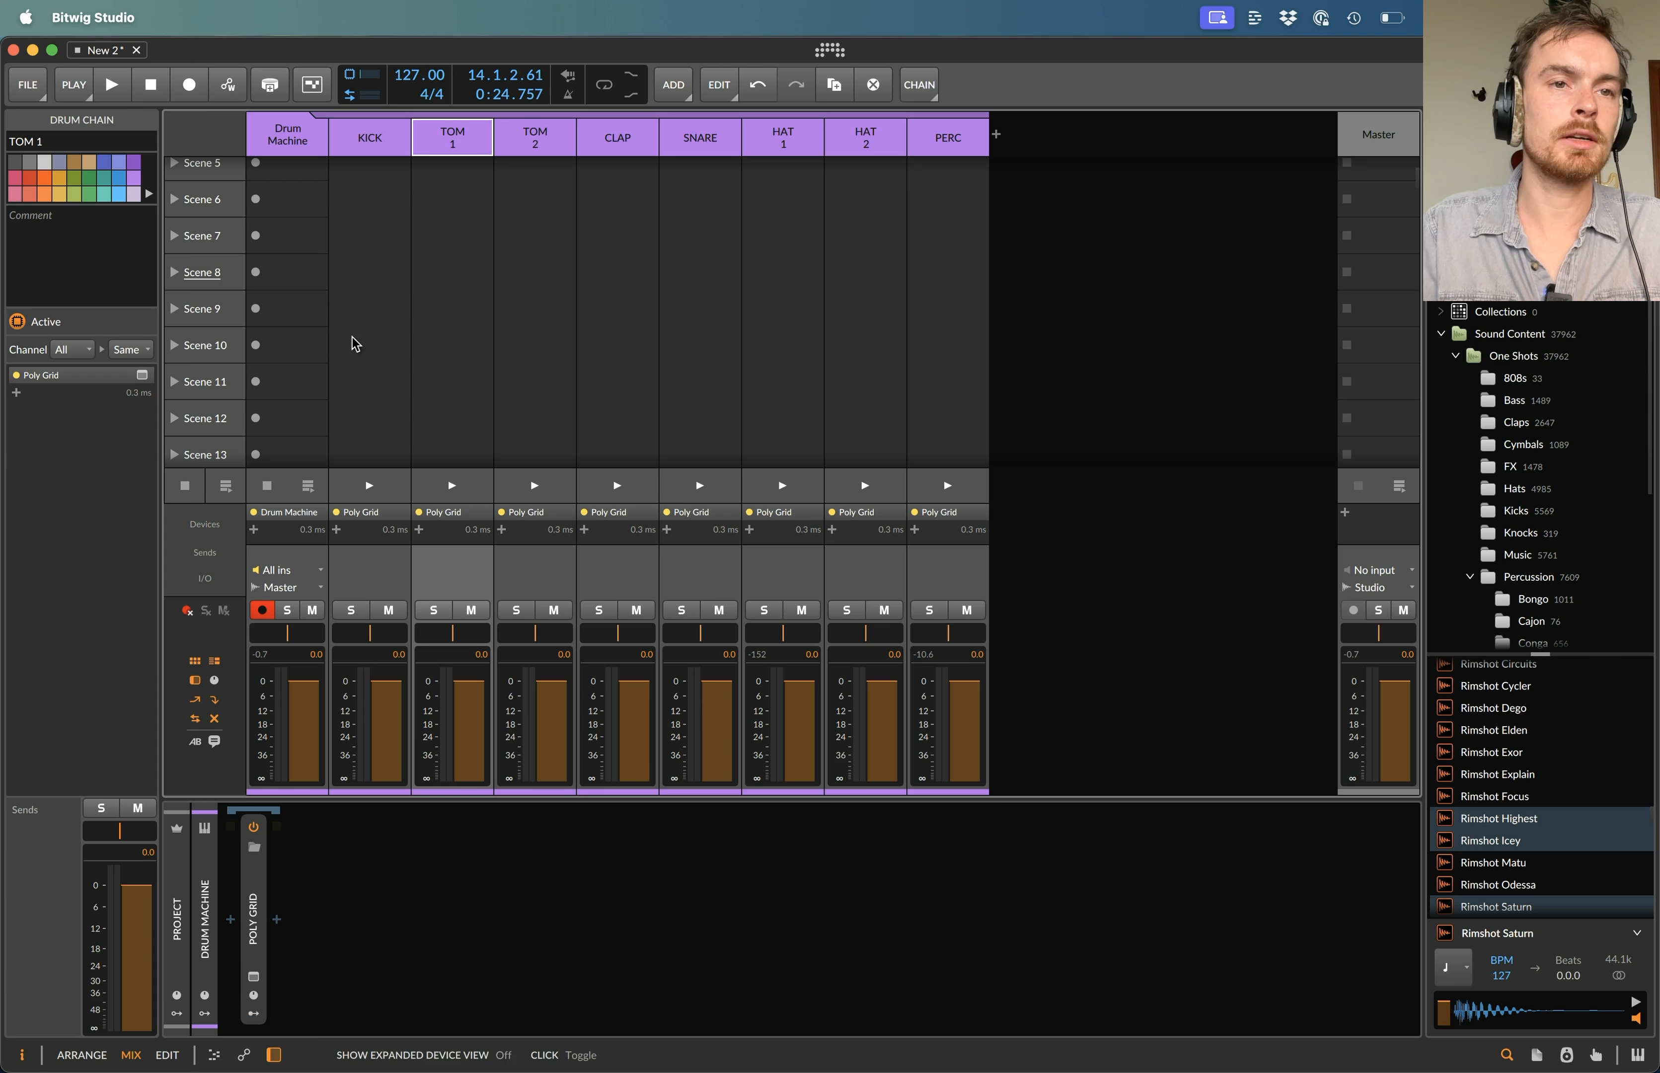
{"action": "left_click", "coordinate": [368, 140]}
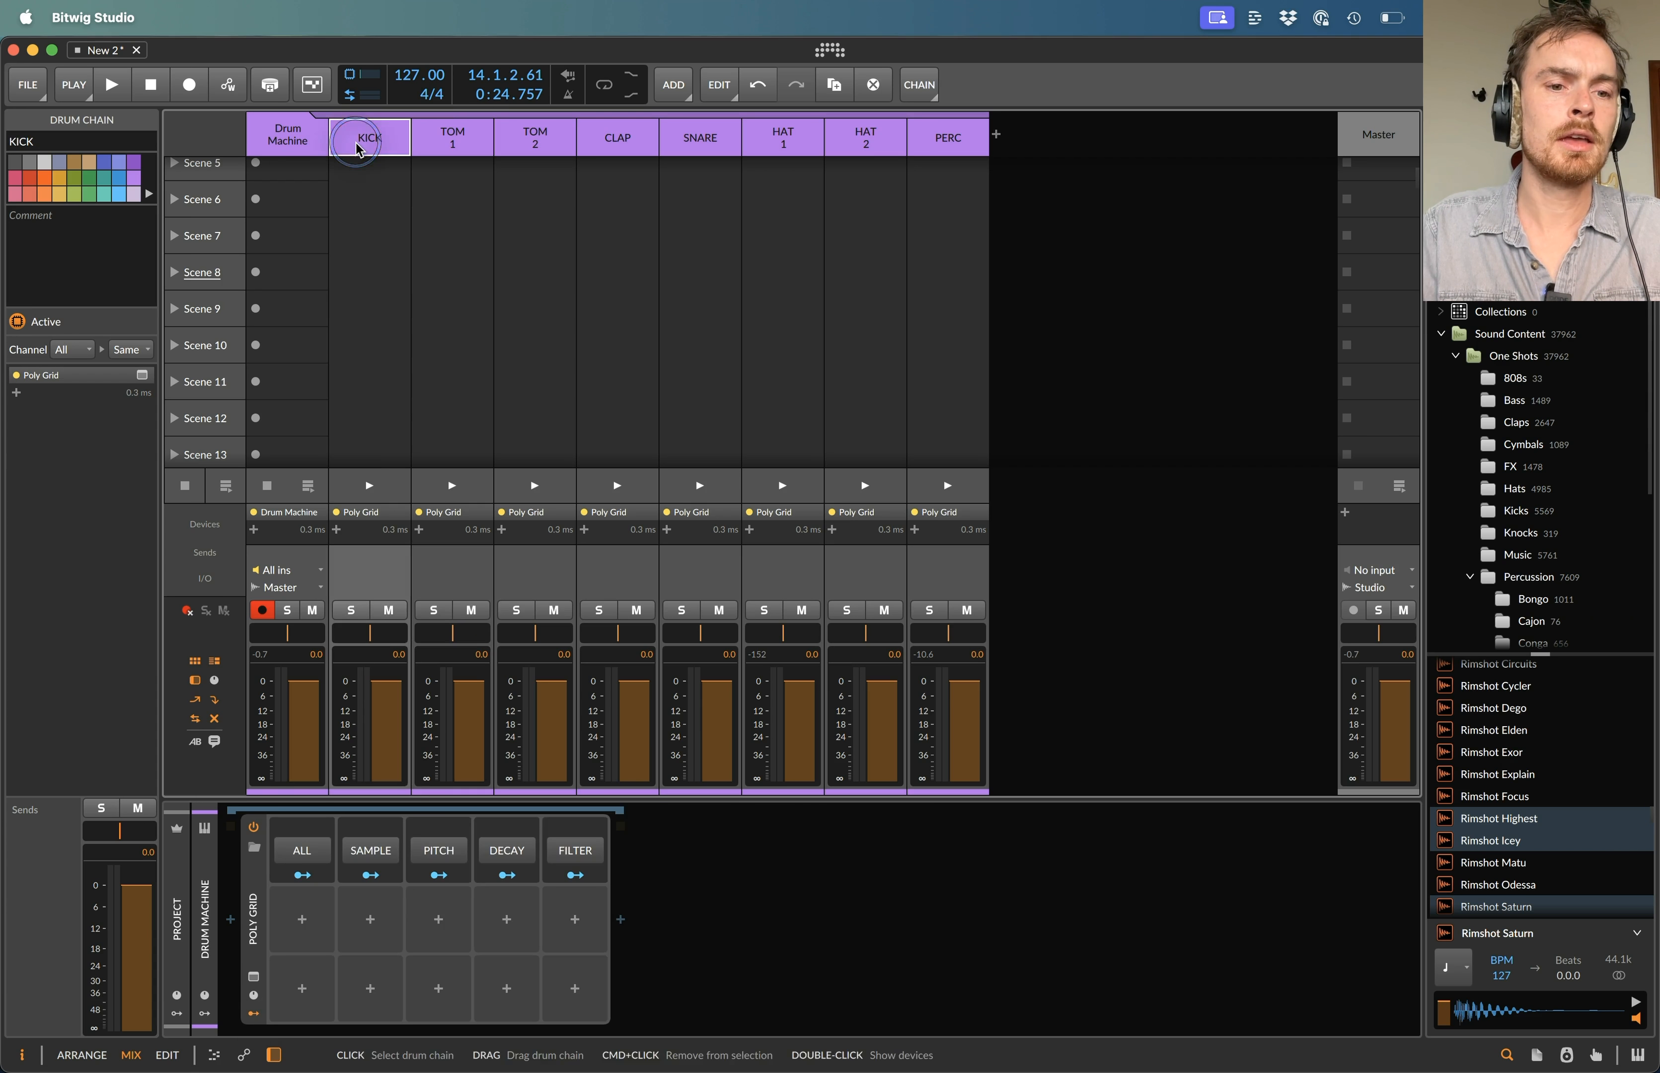
{"action": "left_click", "coordinate": [253, 1011]}
- Play the pattern briefly to check the chain levels, and duplicate the Scene 1 clip into Scene 2
{"action": "scroll", "coordinate": [397, 436], "scroll_direction": "up", "scroll_amount": 3}
{"action": "scroll", "coordinate": [397, 436], "scroll_direction": "up", "scroll_amount": 1}
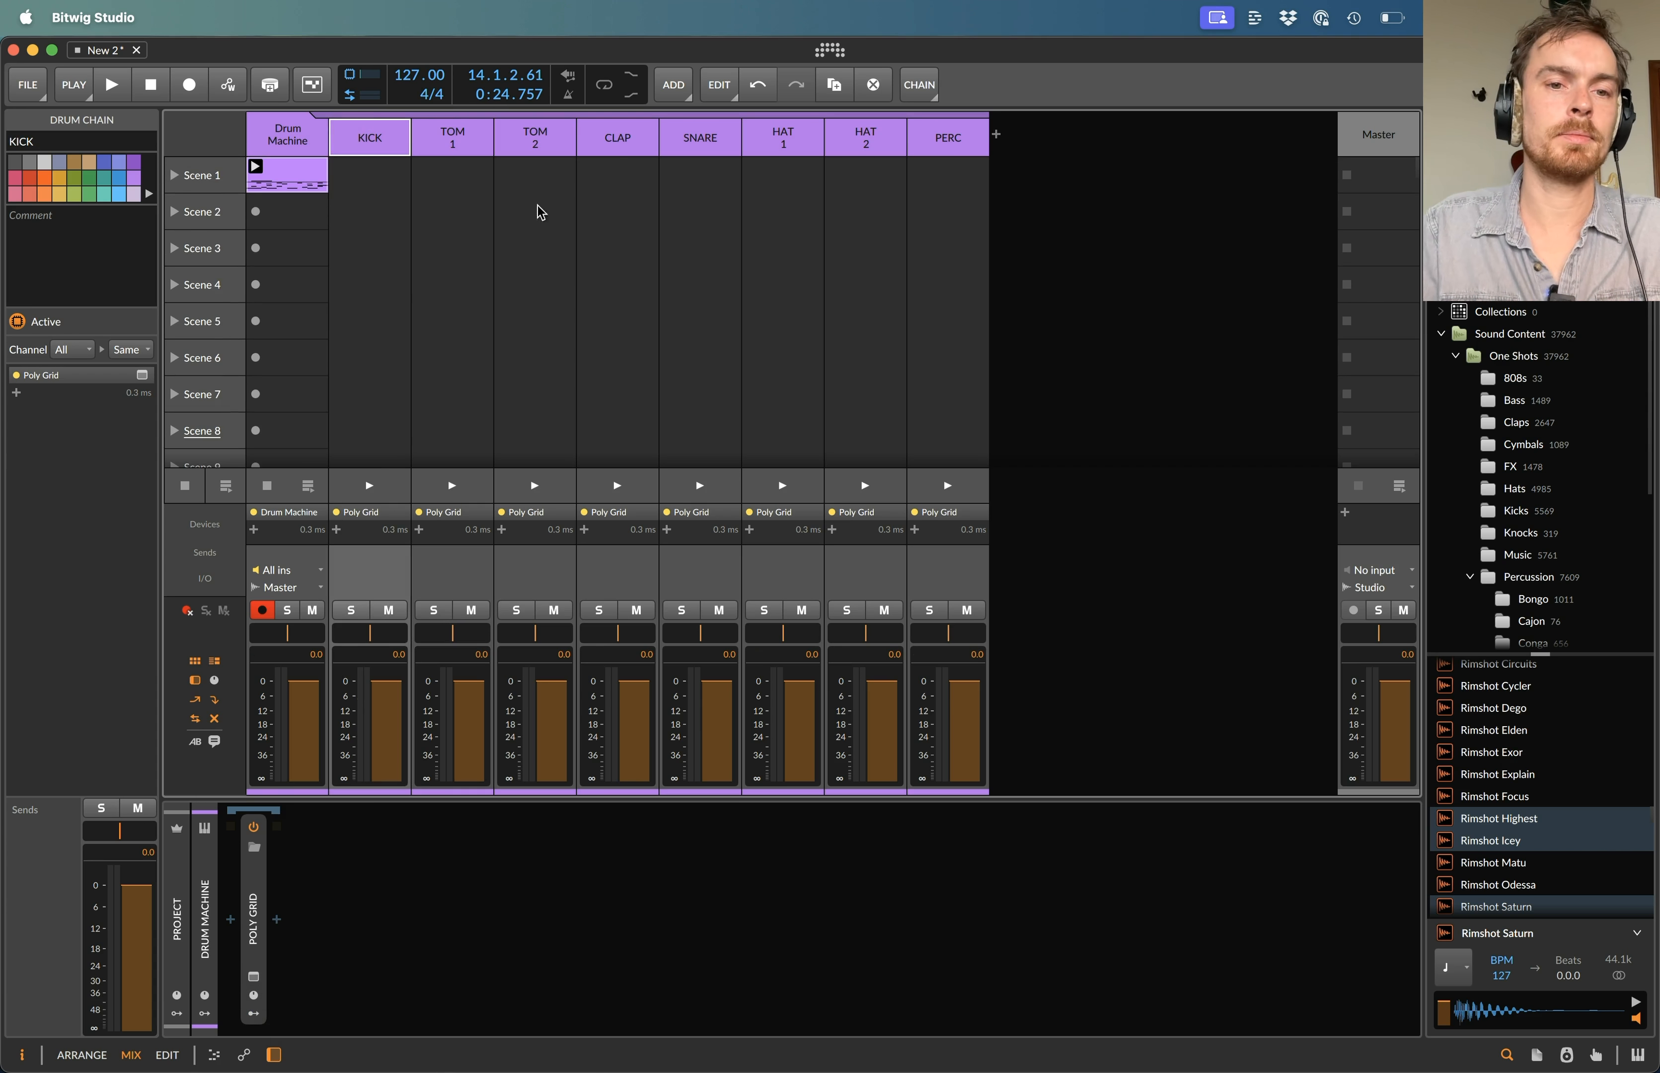
{"action": "key", "text": "space"}
{"action": "key", "text": "space"}
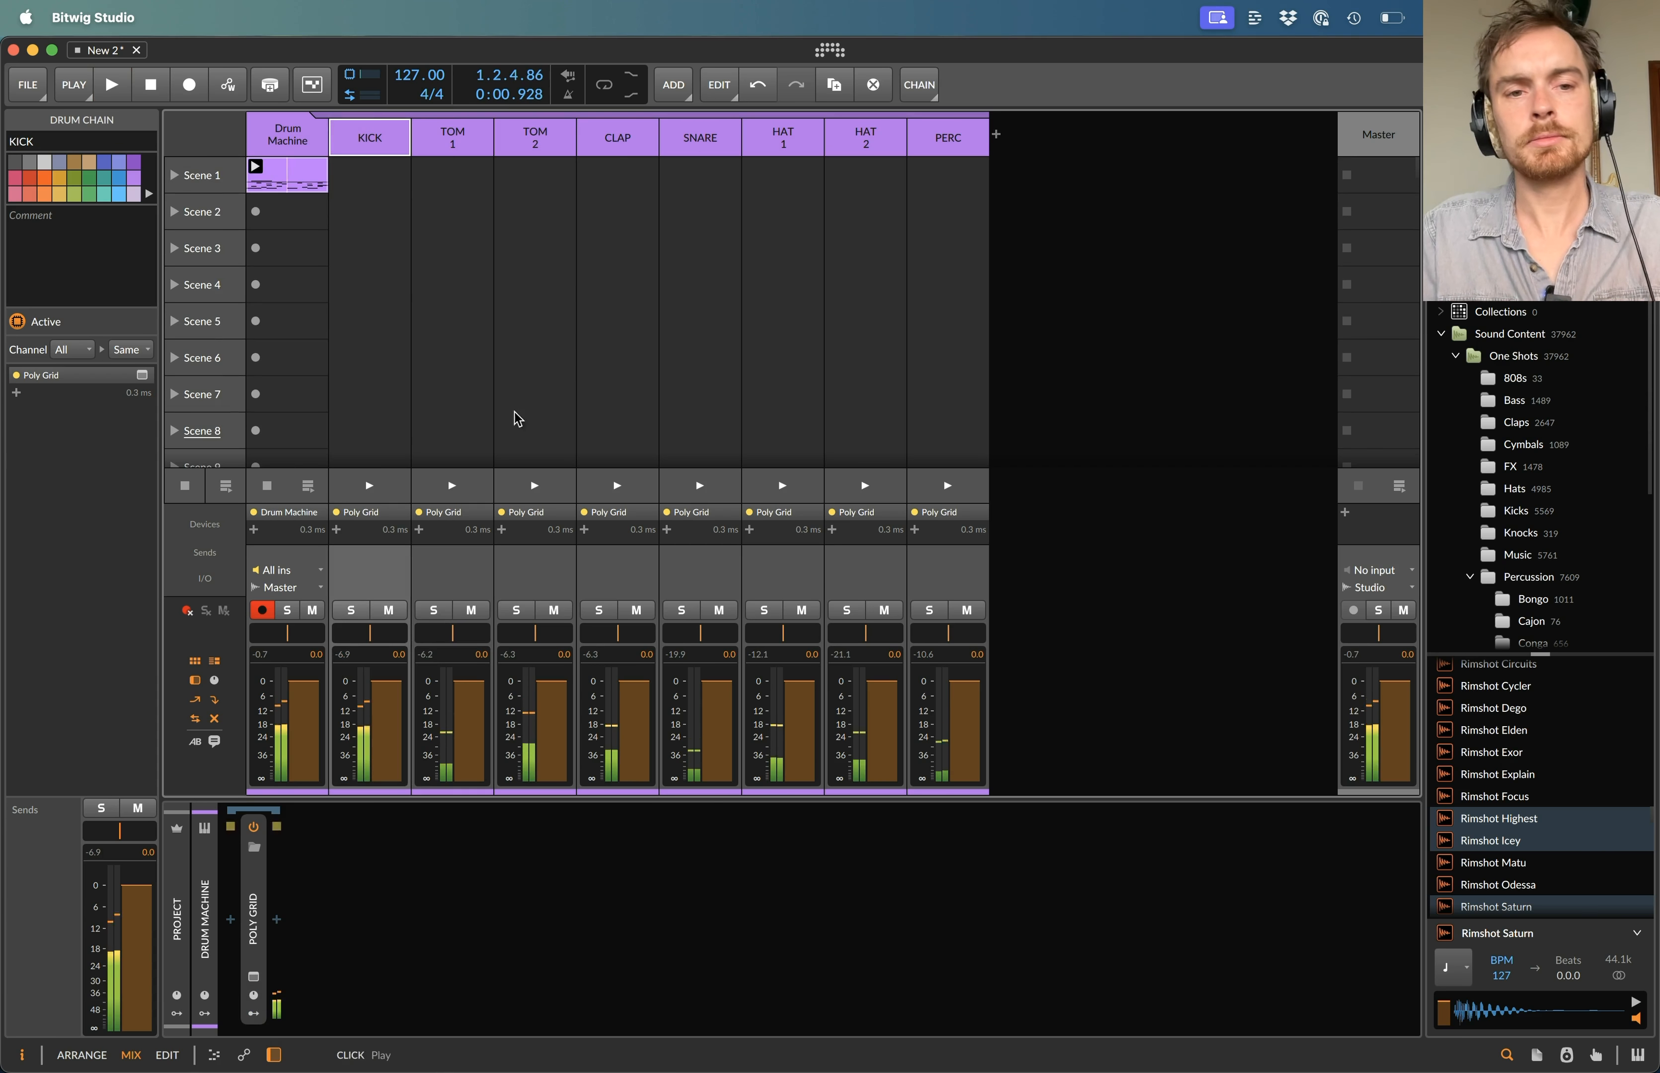
{"action": "left_click", "coordinate": [286, 182]}
{"action": "key", "text": "super+d"}
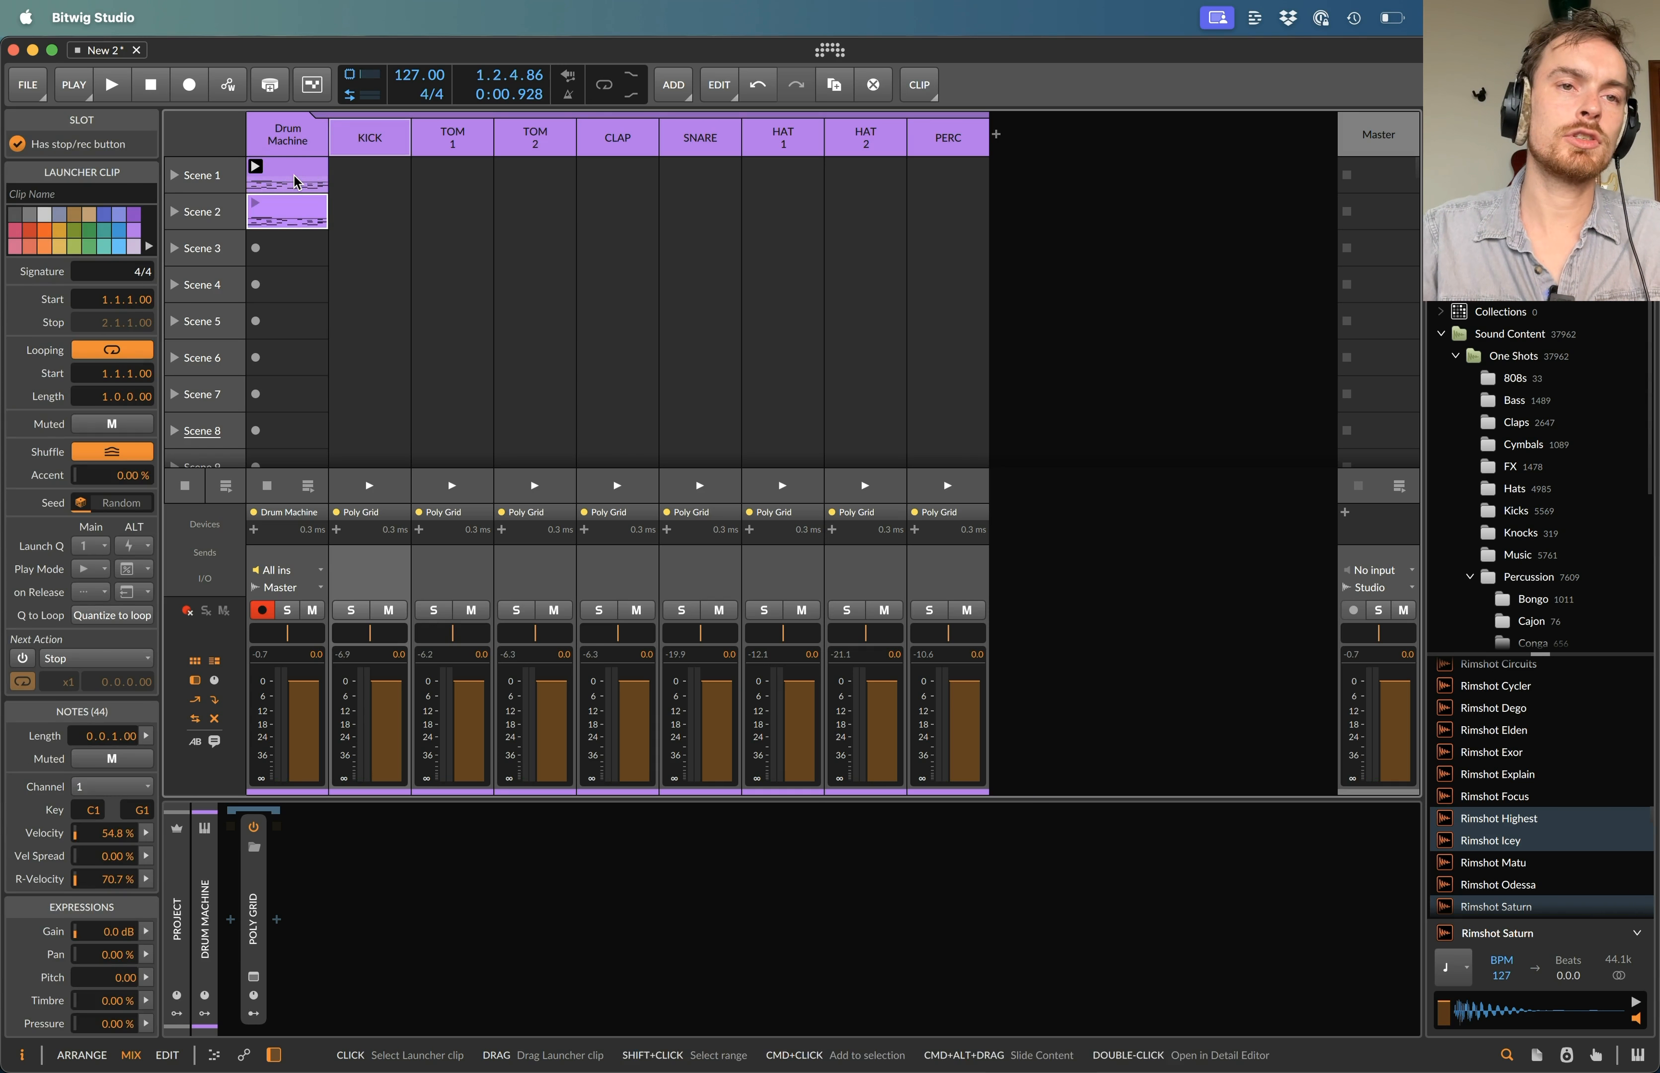
- Set the velocity of all notes in the Scene 1 clip to 100%
{"action": "double_click", "coordinate": [297, 178]}
{"action": "key", "text": "super+a"}
{"action": "left_click_drag", "start_coordinate": [593, 980], "coordinate": [551, 7]}
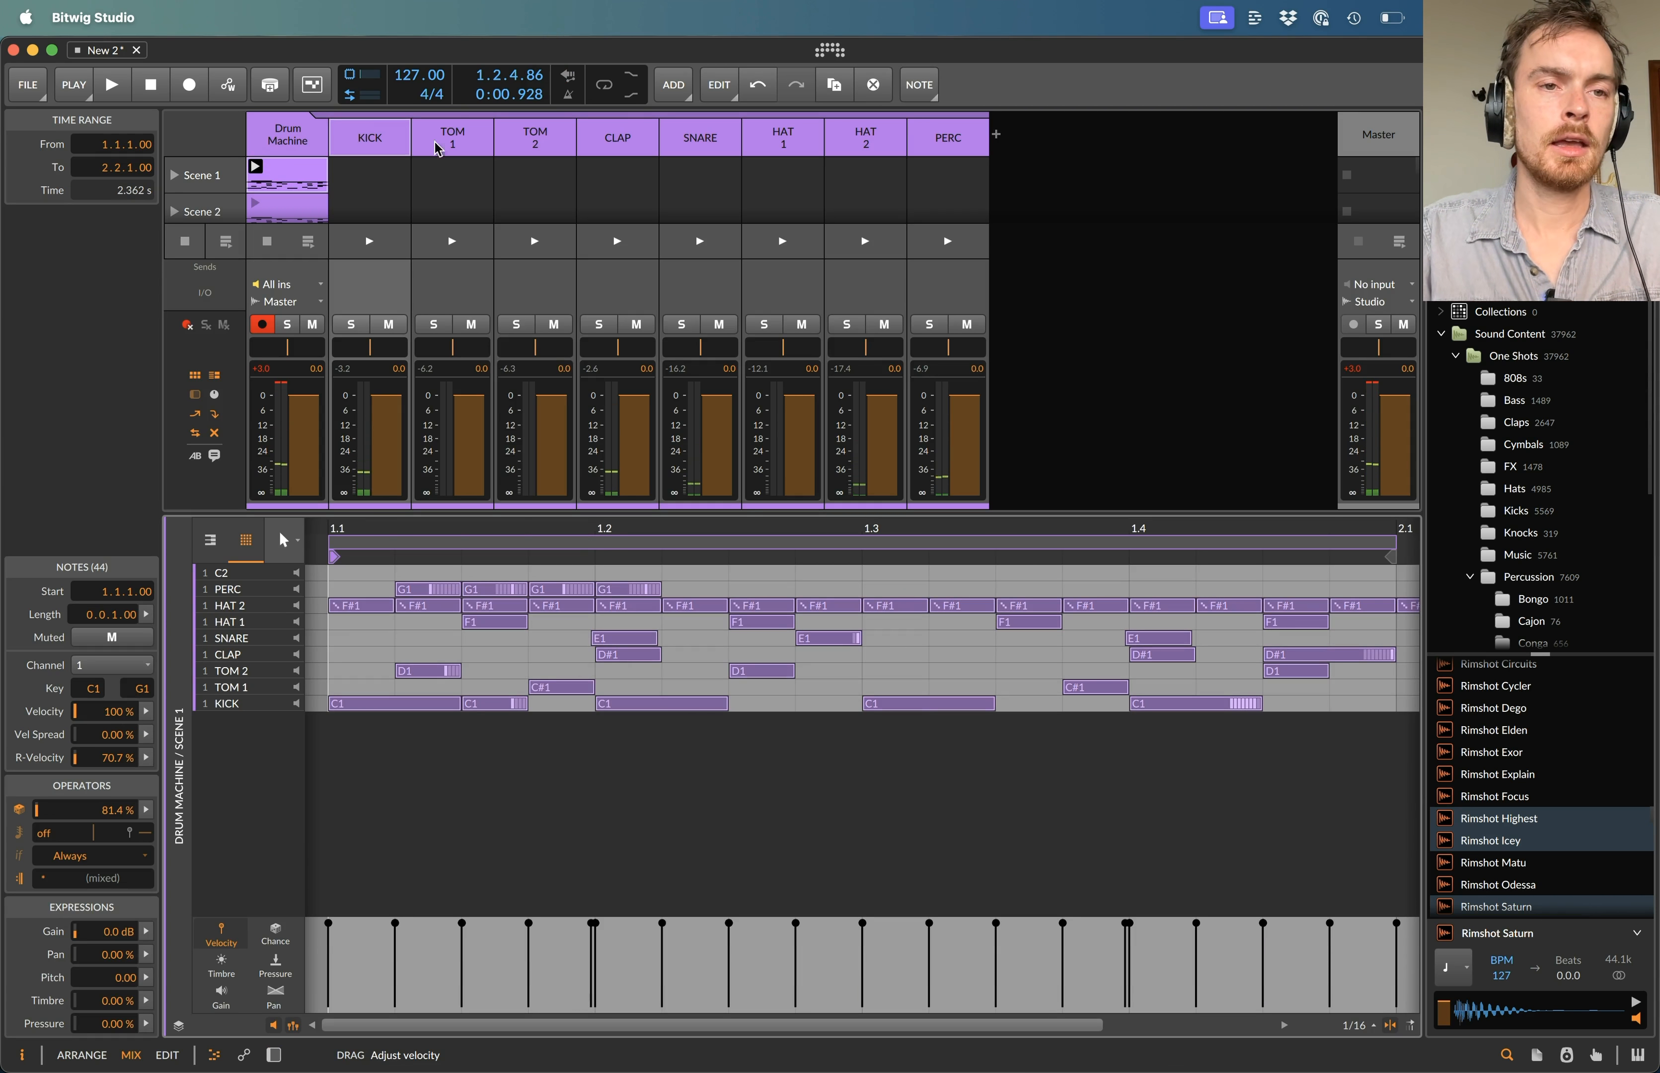
- Play short passages of the full-velocity clip to check the chains' peak levels, and show the Drum Machine's devices
{"action": "key", "text": "space"}
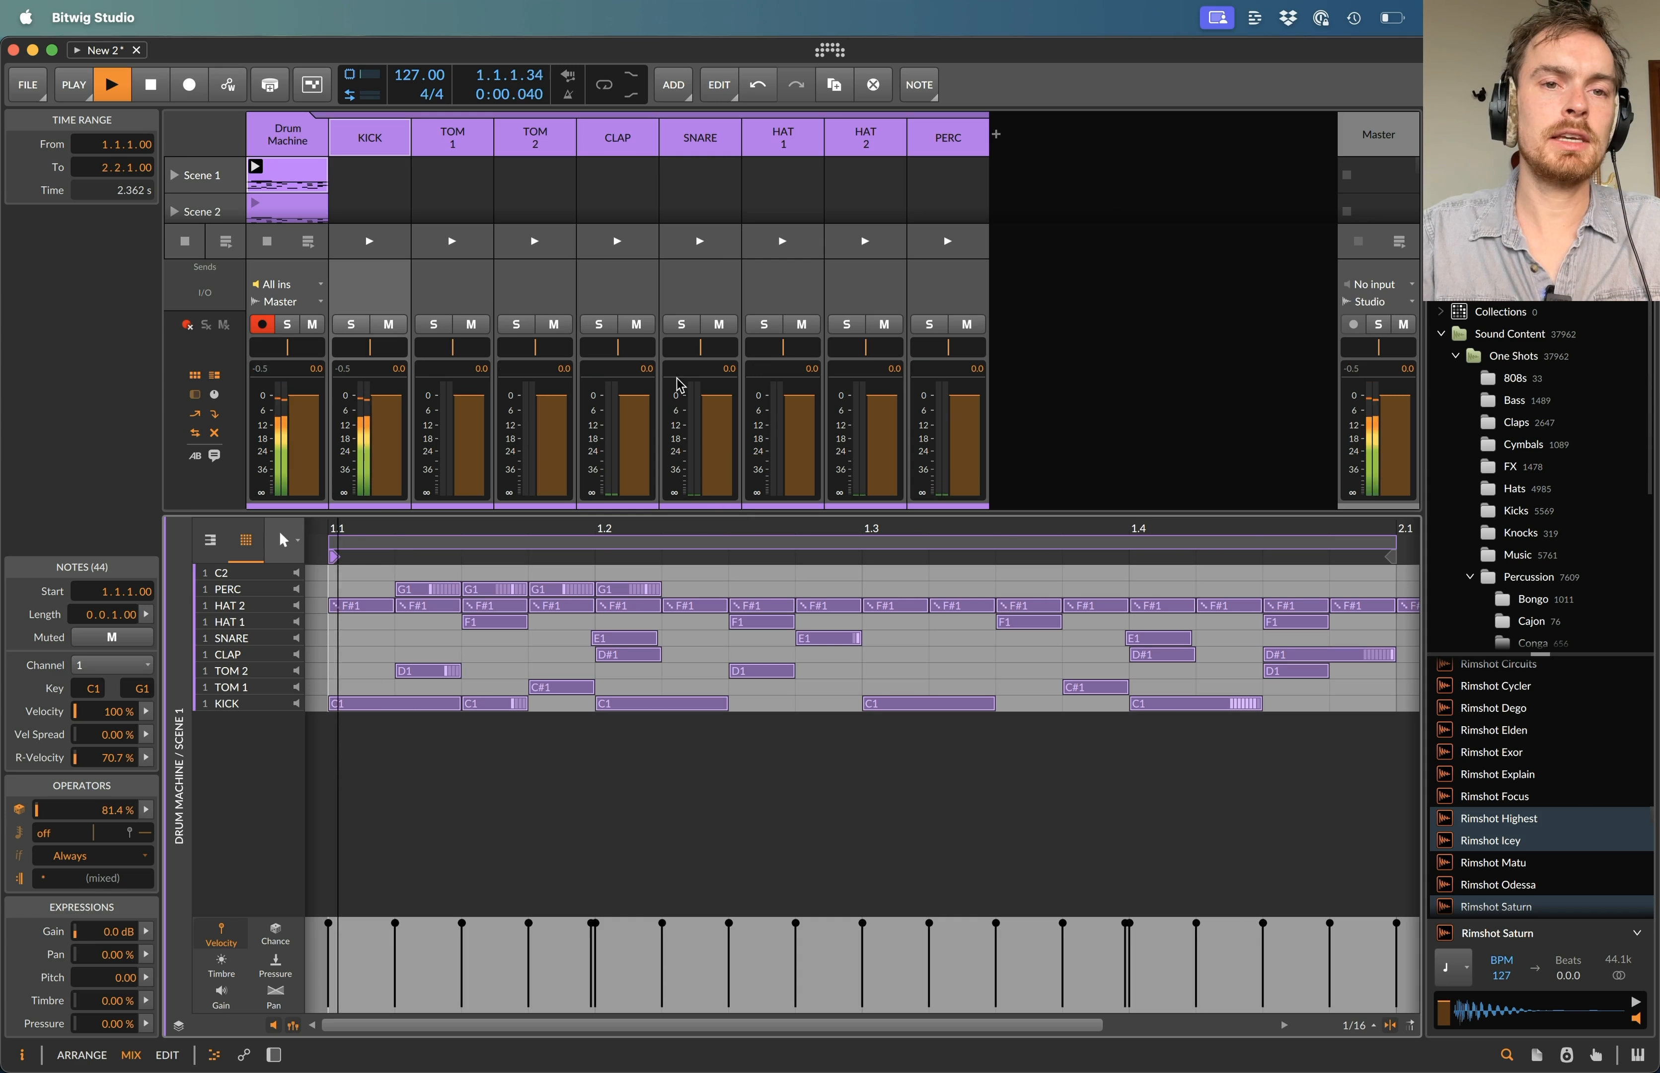
{"action": "key", "text": "space"}
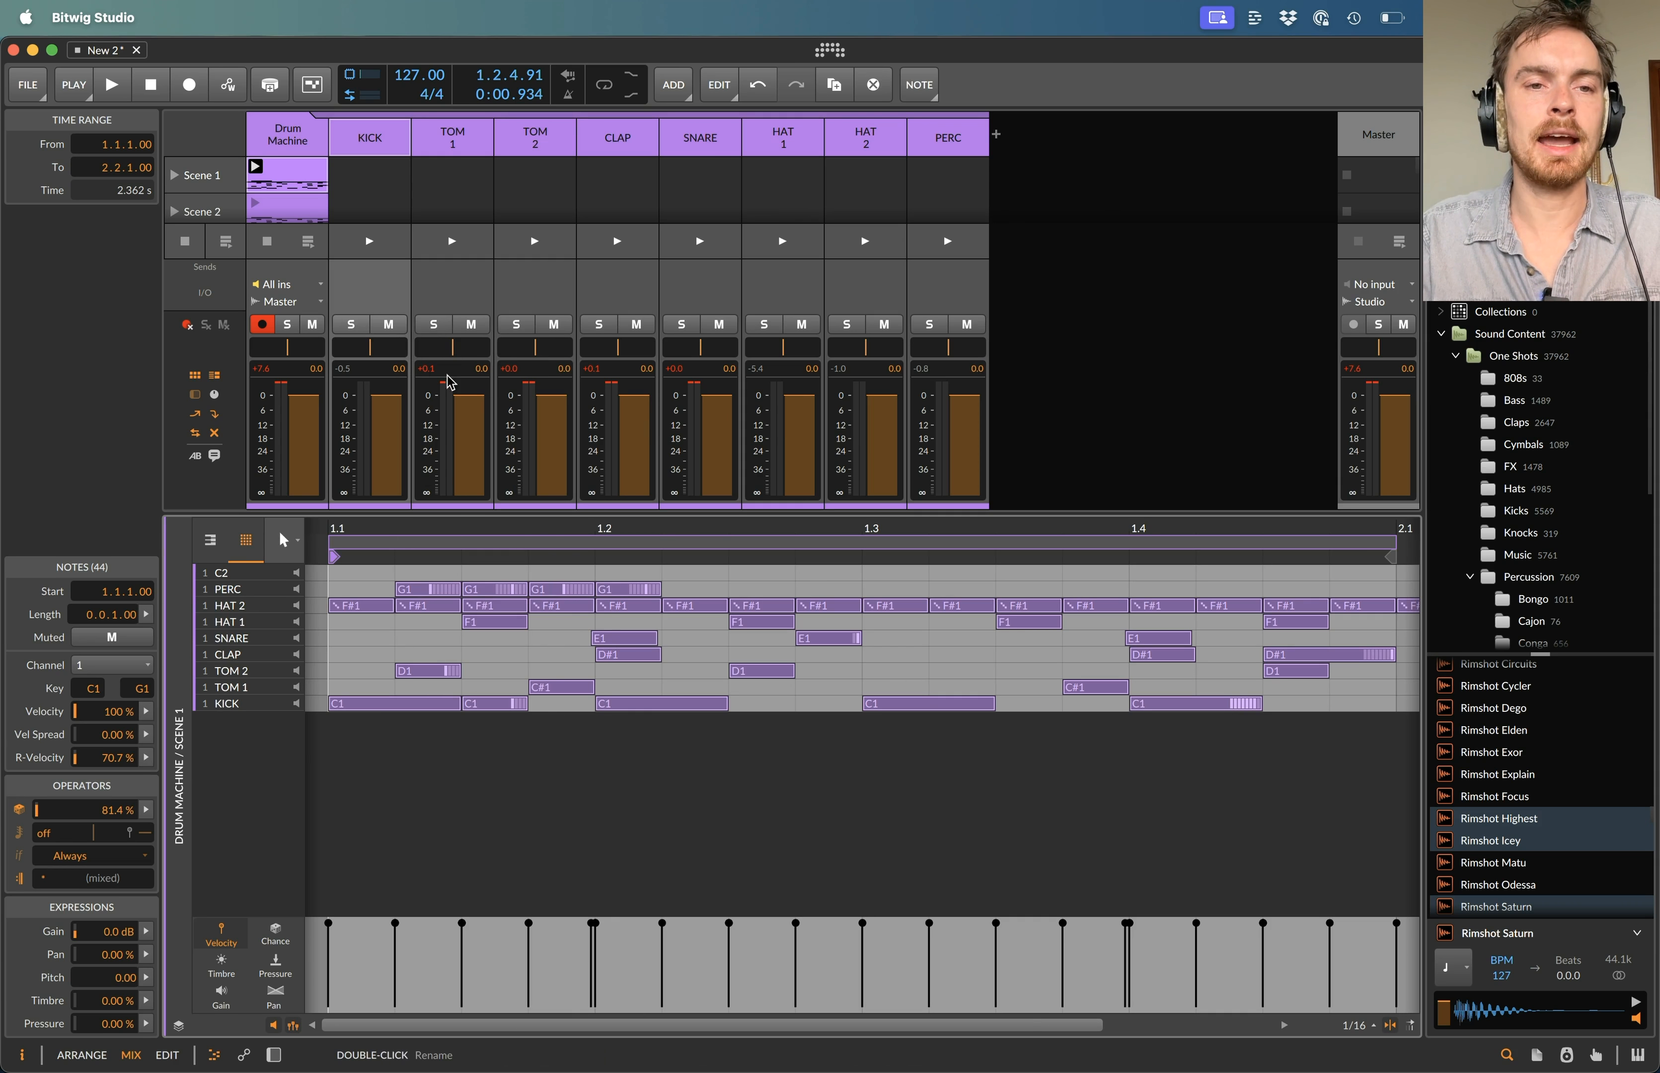
{"action": "key", "text": "space"}
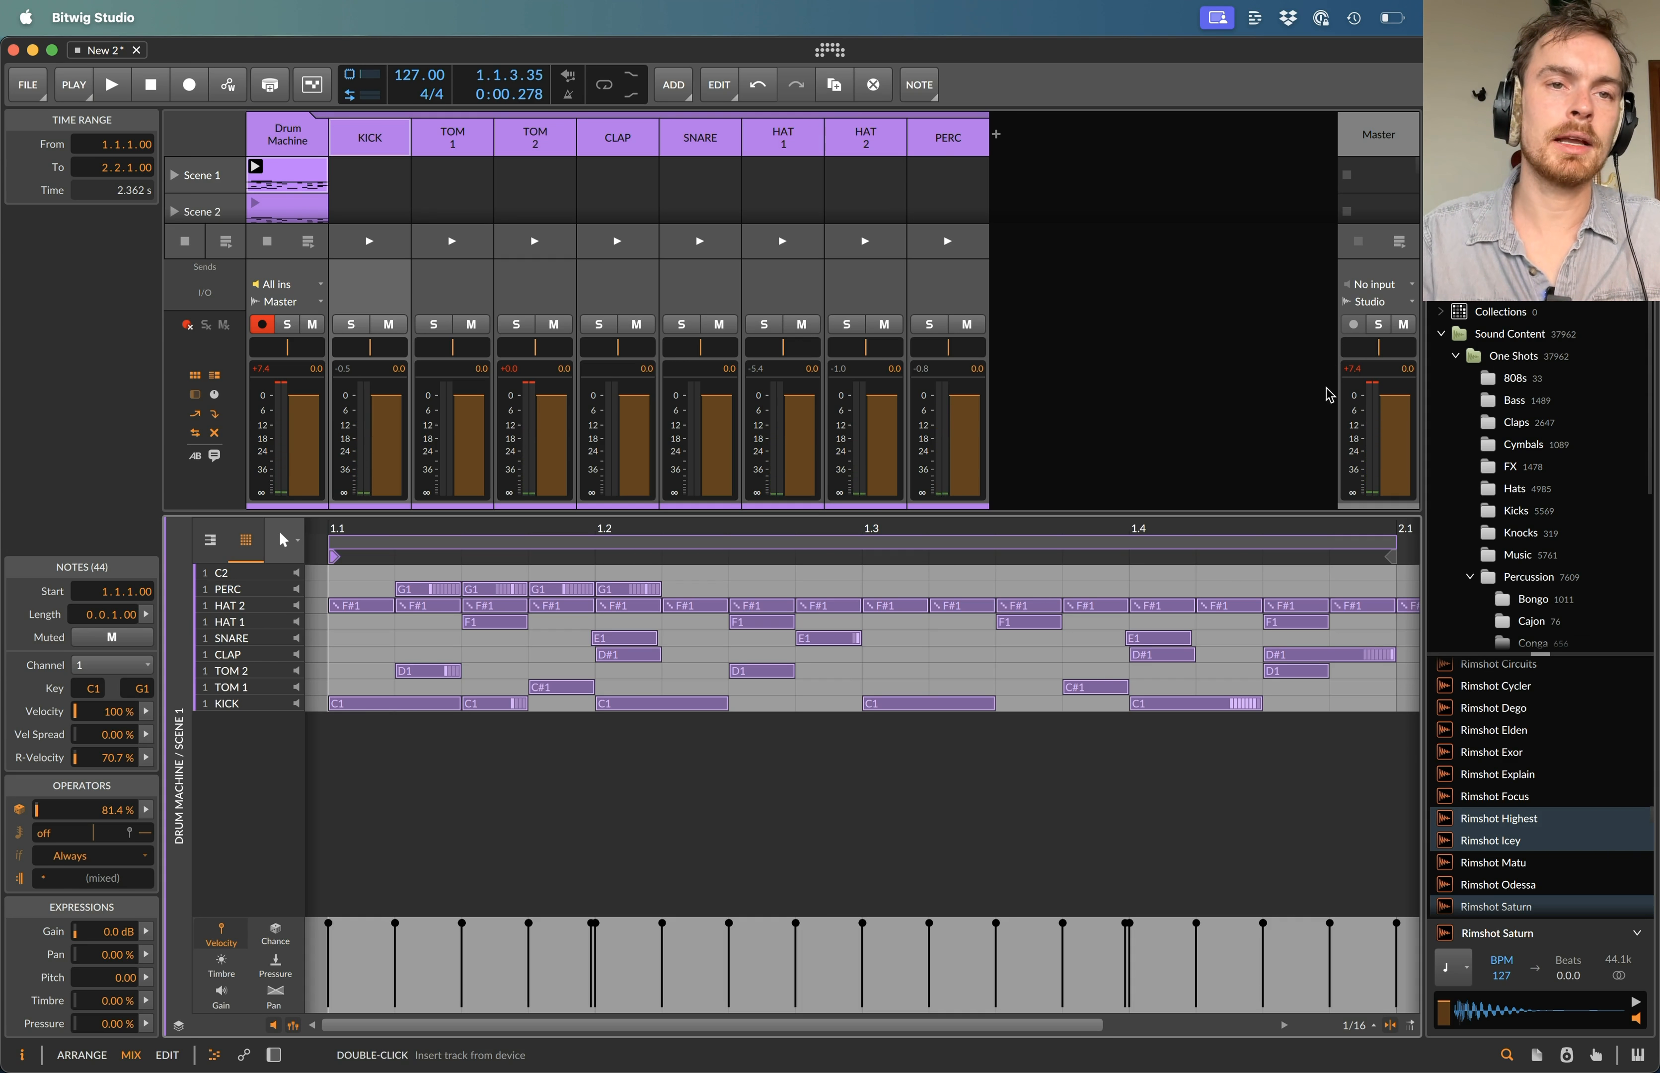
{"action": "double_click", "coordinate": [297, 142]}
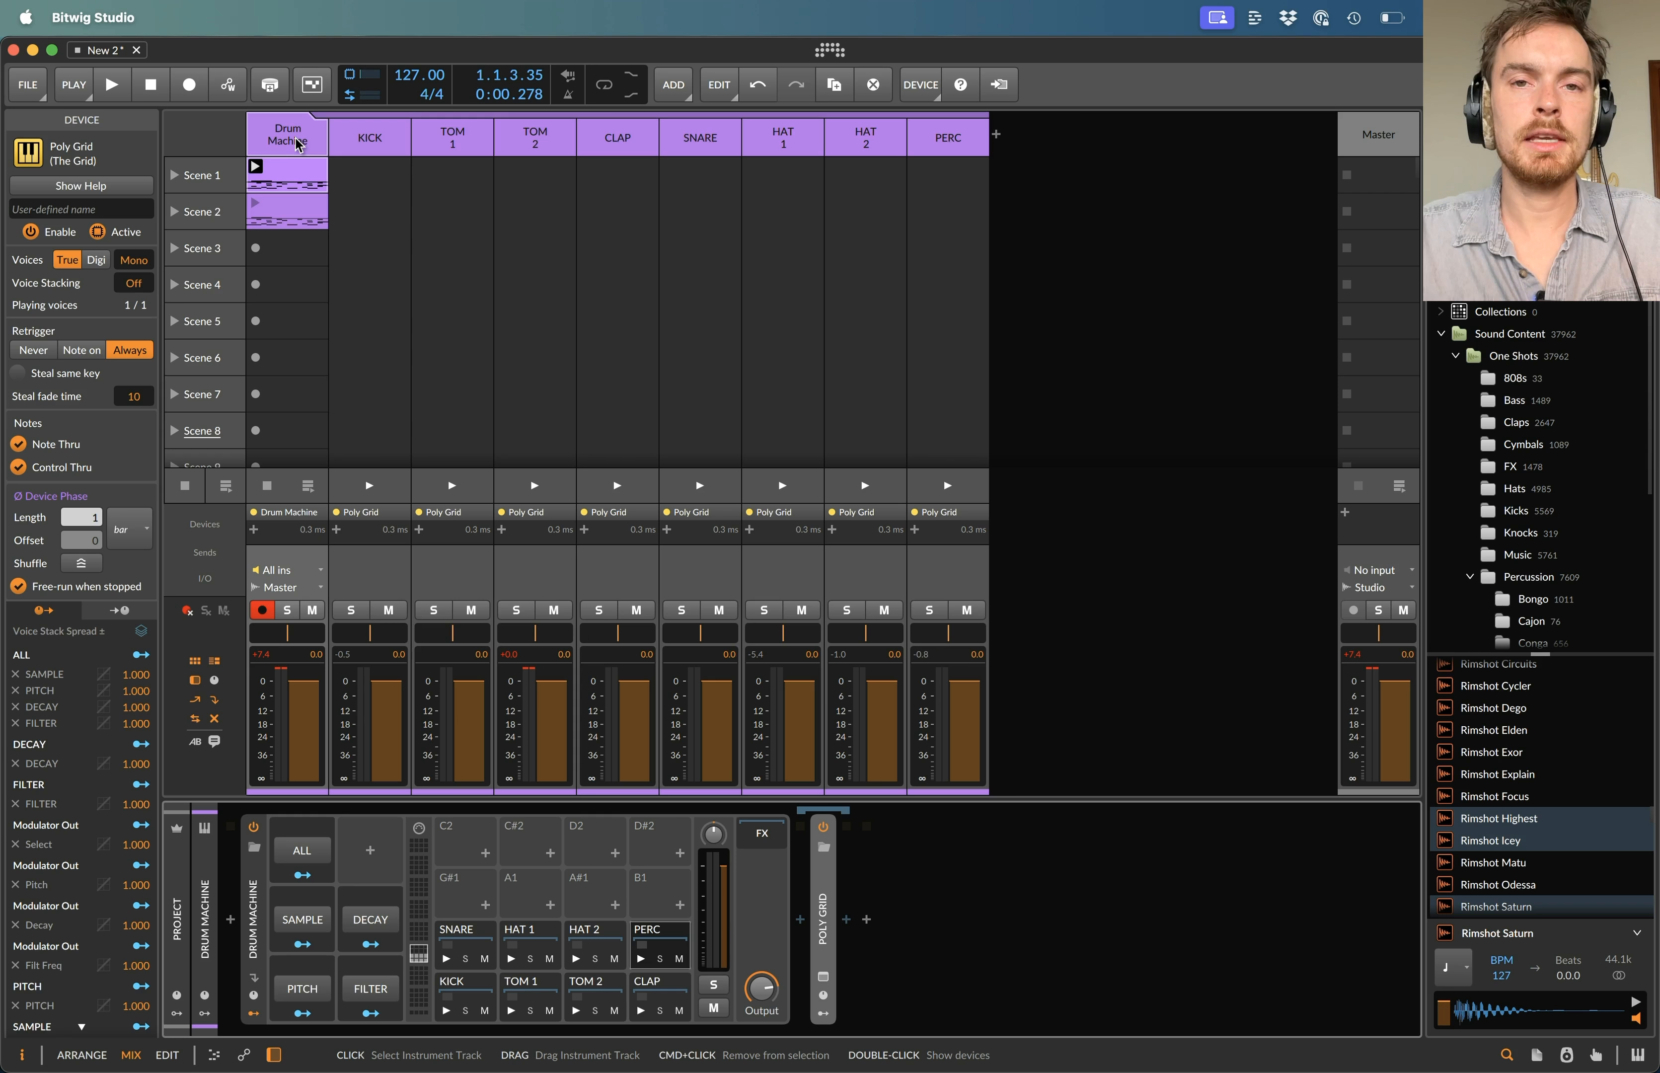
- Add a Tool device after the Poly Grid in the KICK chain and set its volume to -6 dB
{"action": "left_click", "coordinate": [364, 145]}
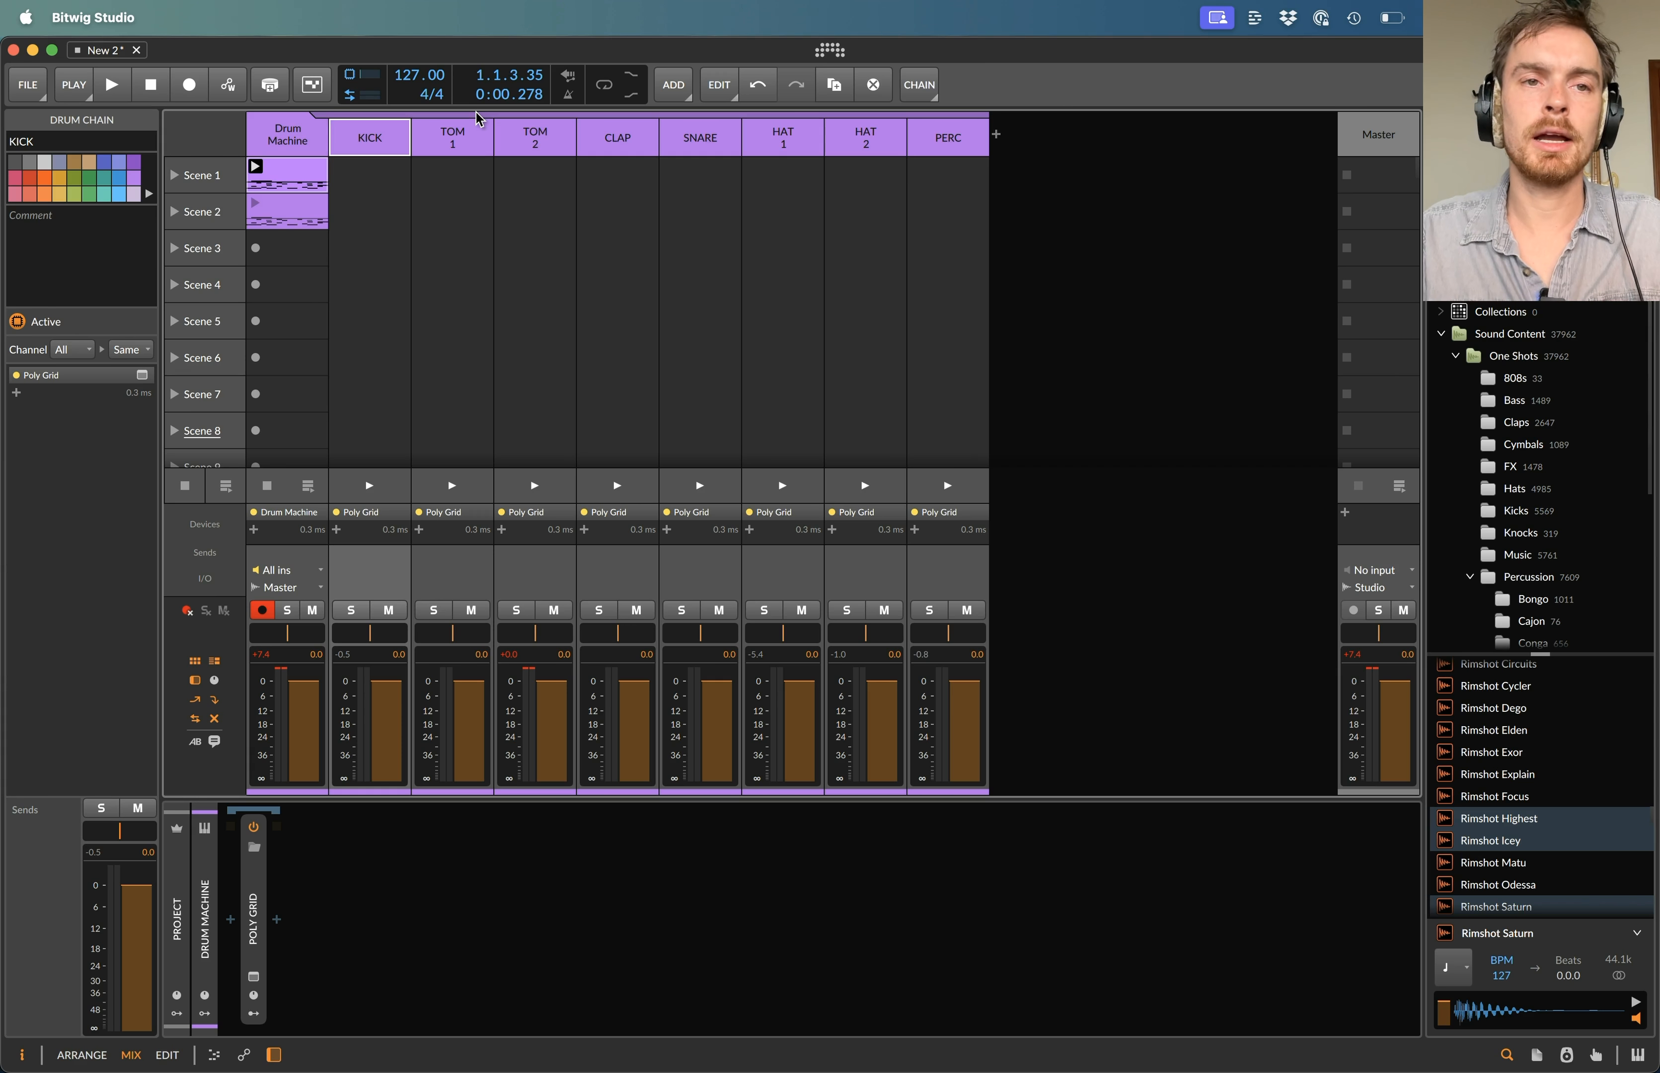
{"action": "left_click", "coordinate": [272, 913]}
{"action": "left_click", "coordinate": [254, 905]}
{"action": "left_click", "coordinate": [277, 921]}
{"action": "type", "text": "to"}
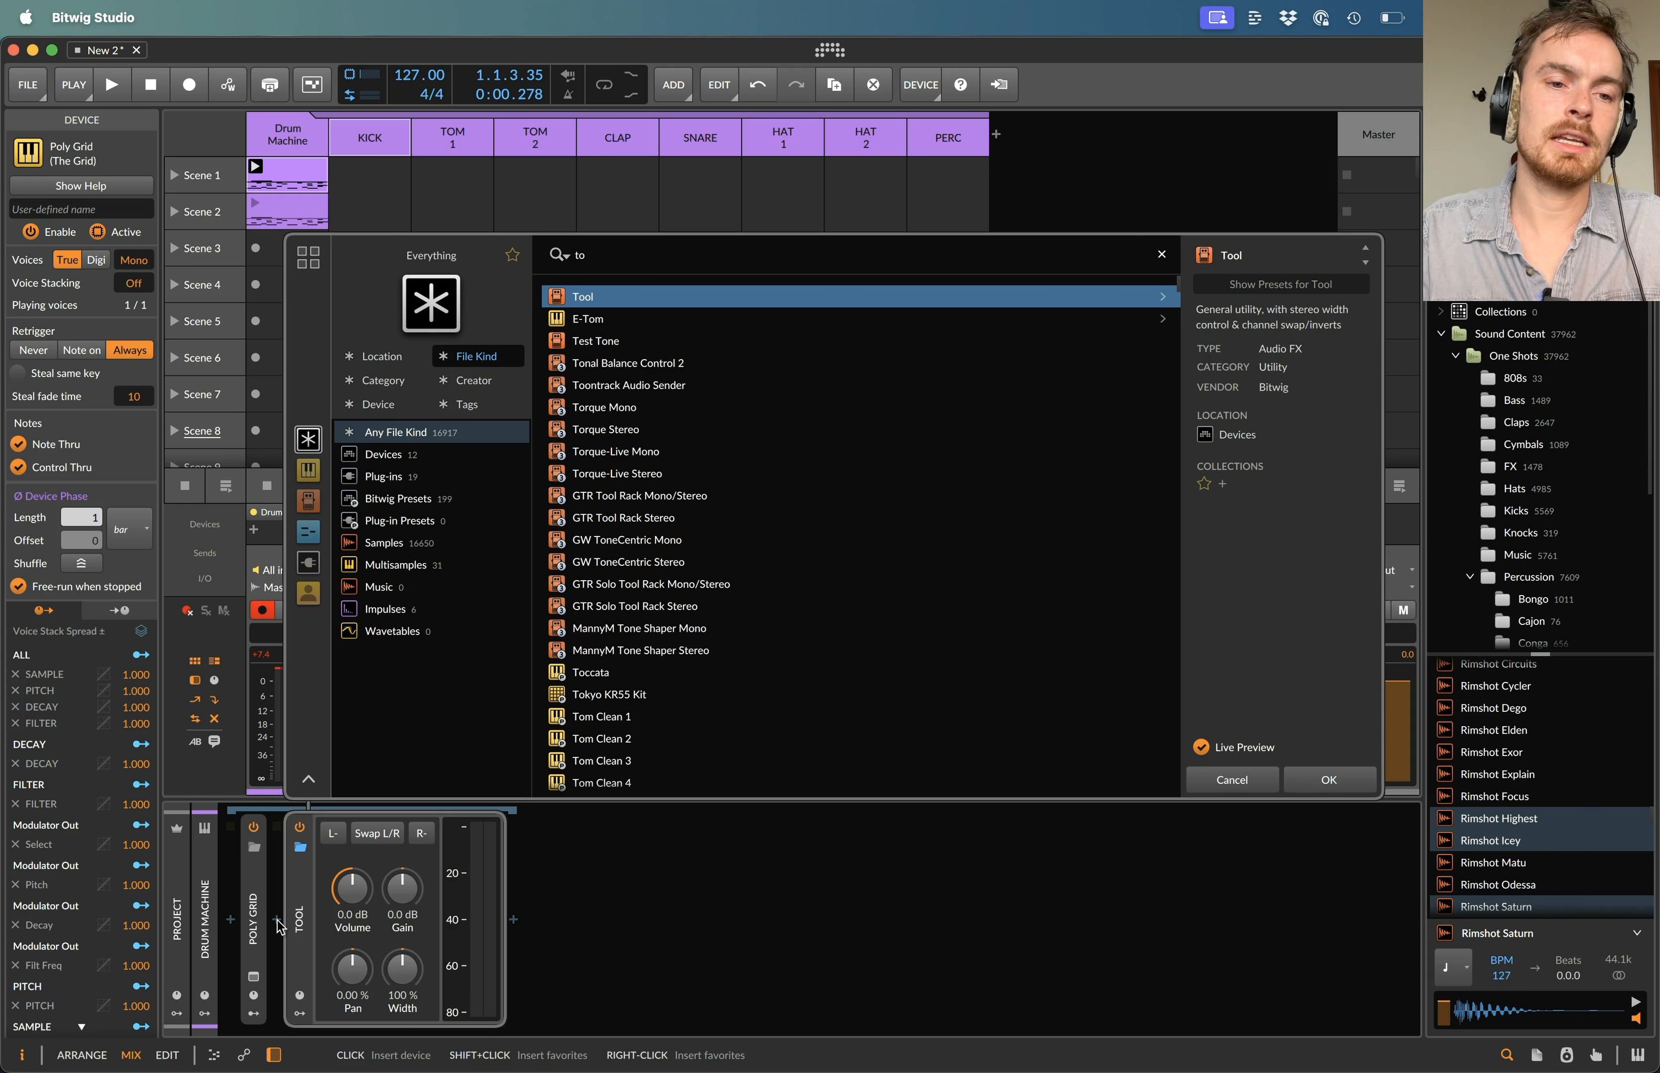
{"action": "key", "text": "Return"}
{"action": "triple_click", "coordinate": [354, 914]}
{"action": "type", "text": "-6"}
{"action": "key", "text": "Return"}
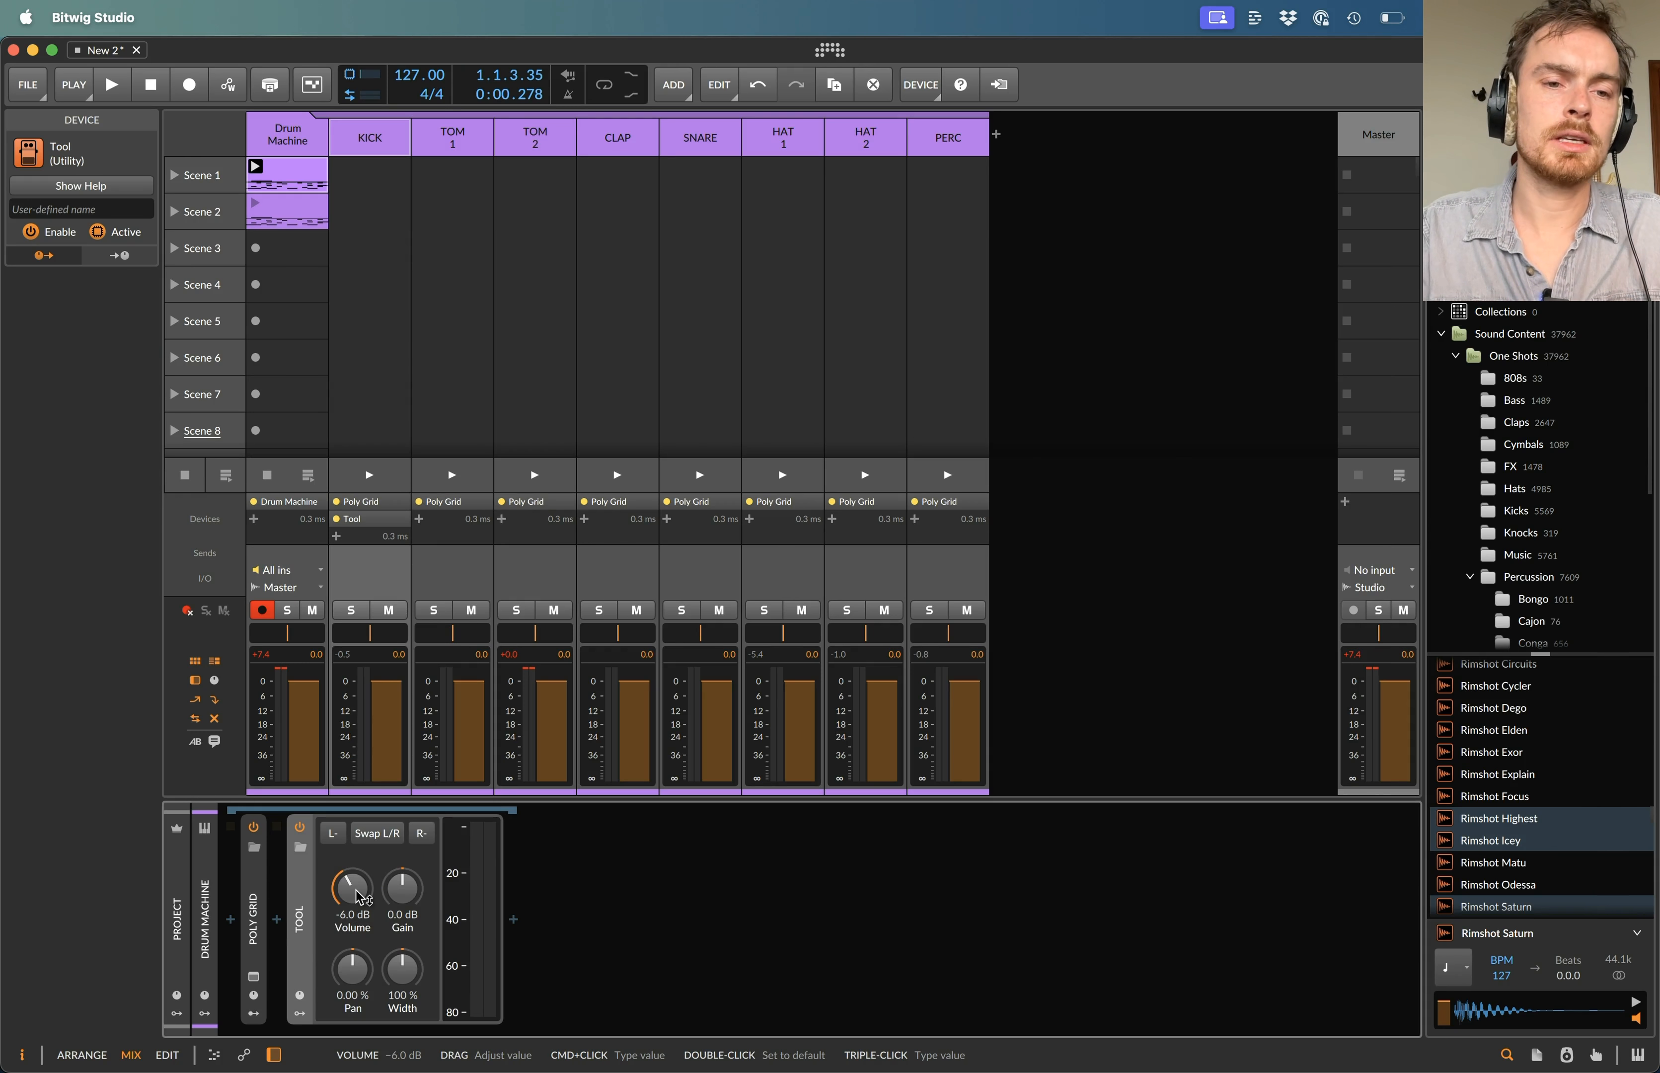
- Play short passages of the Scene 1 and Scene 2 clips to check the chains' peak levels
{"action": "key", "text": "space"}
{"action": "key", "text": "space"}
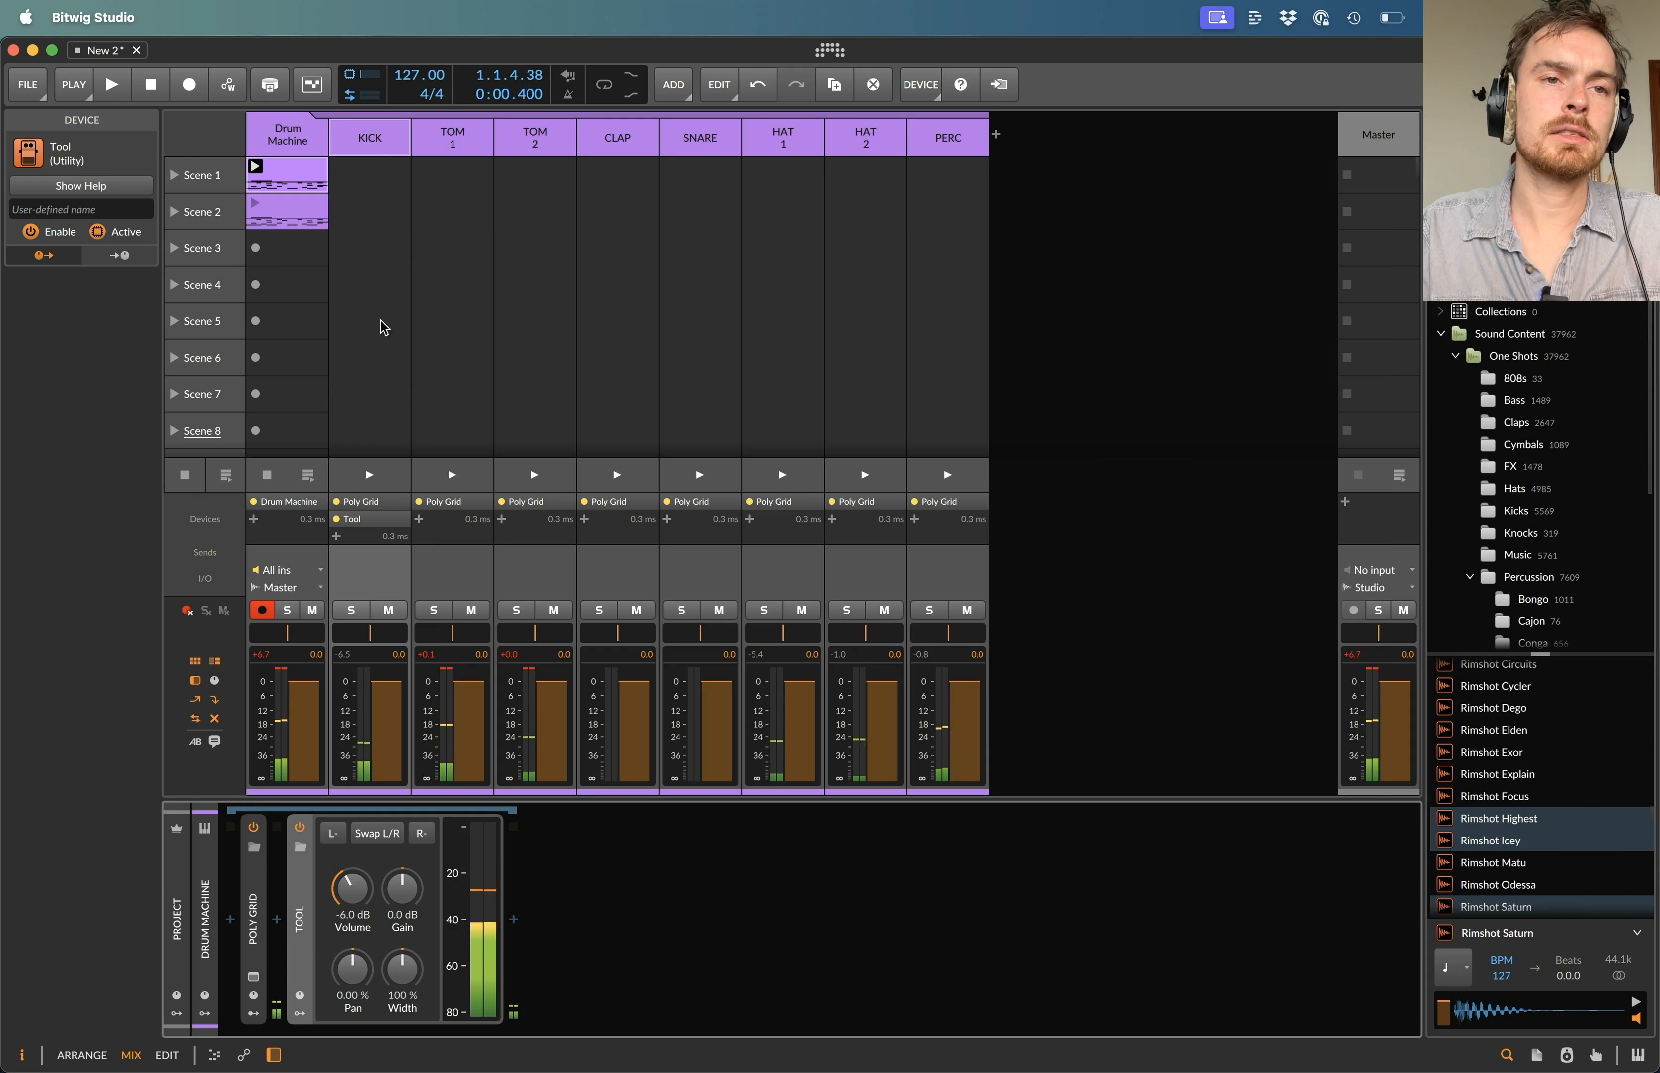
{"action": "left_click", "coordinate": [256, 203]}
{"action": "key", "text": "space"}
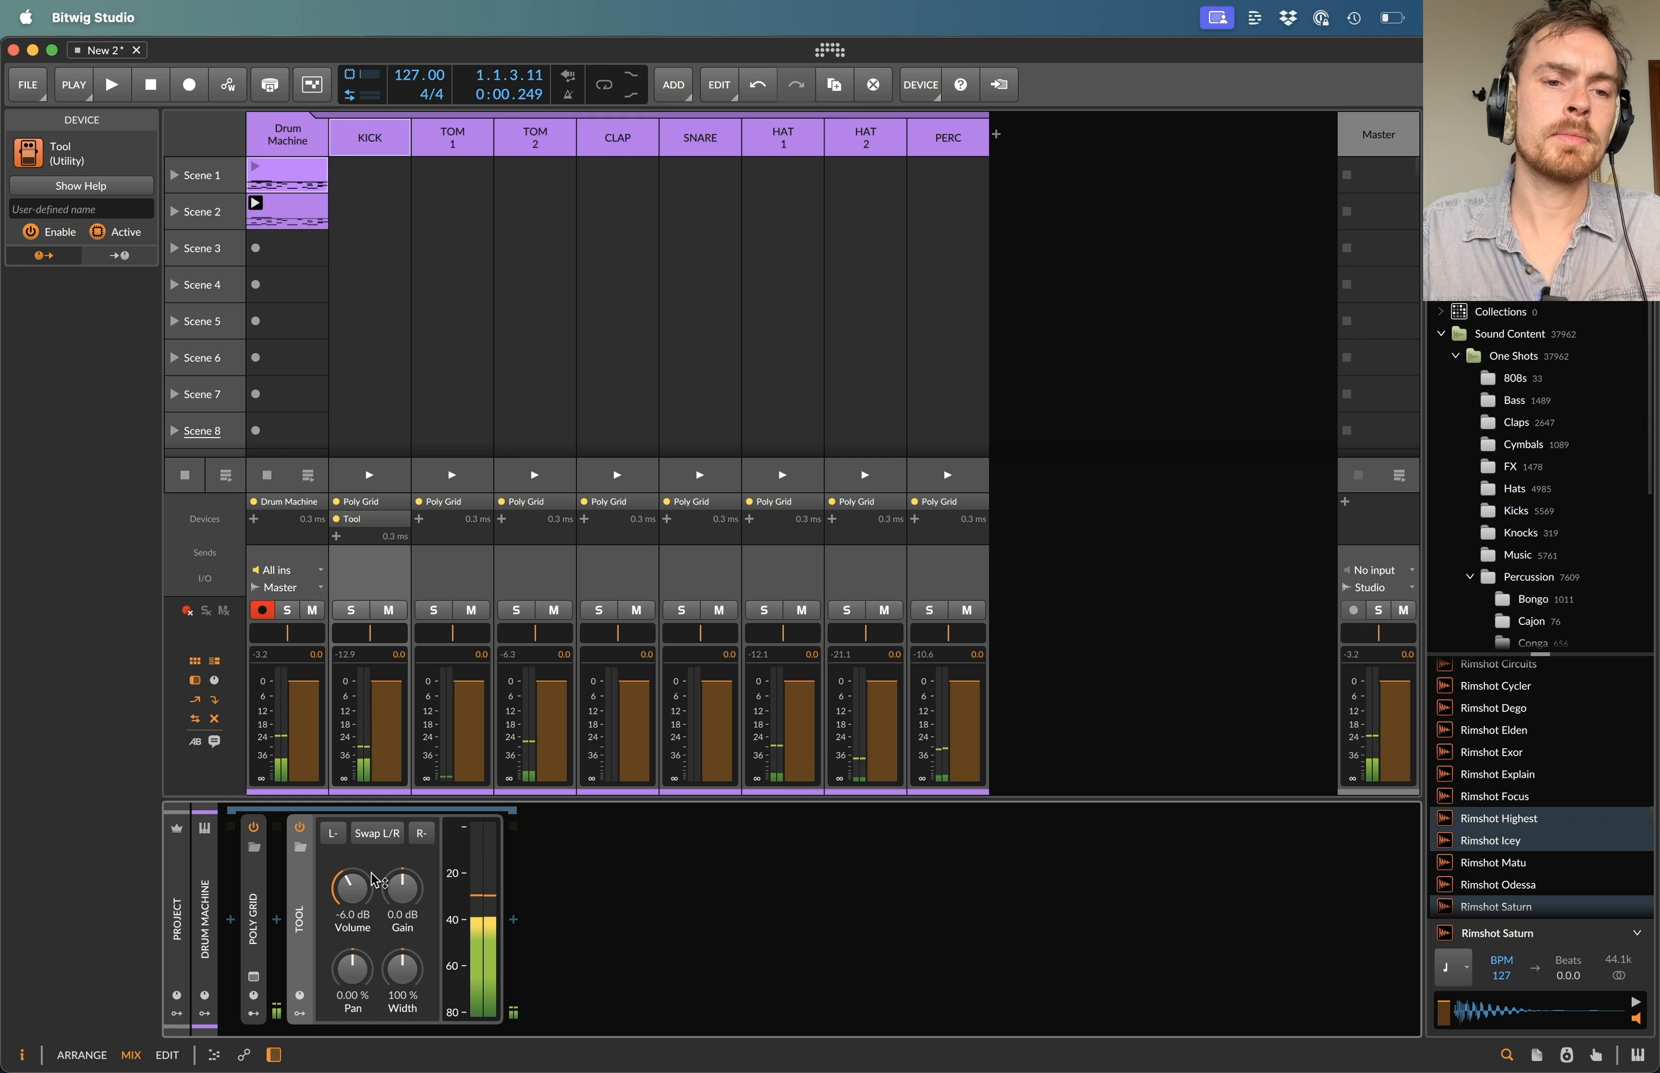
- Copy the KICK chain's Tool device to the TOM 1 chain
{"action": "left_click_drag", "start_coordinate": [300, 921], "coordinate": [453, 143]}
{"action": "key", "text": "super+z"}
{"action": "left_click_drag", "start_coordinate": [374, 521], "coordinate": [463, 523]}
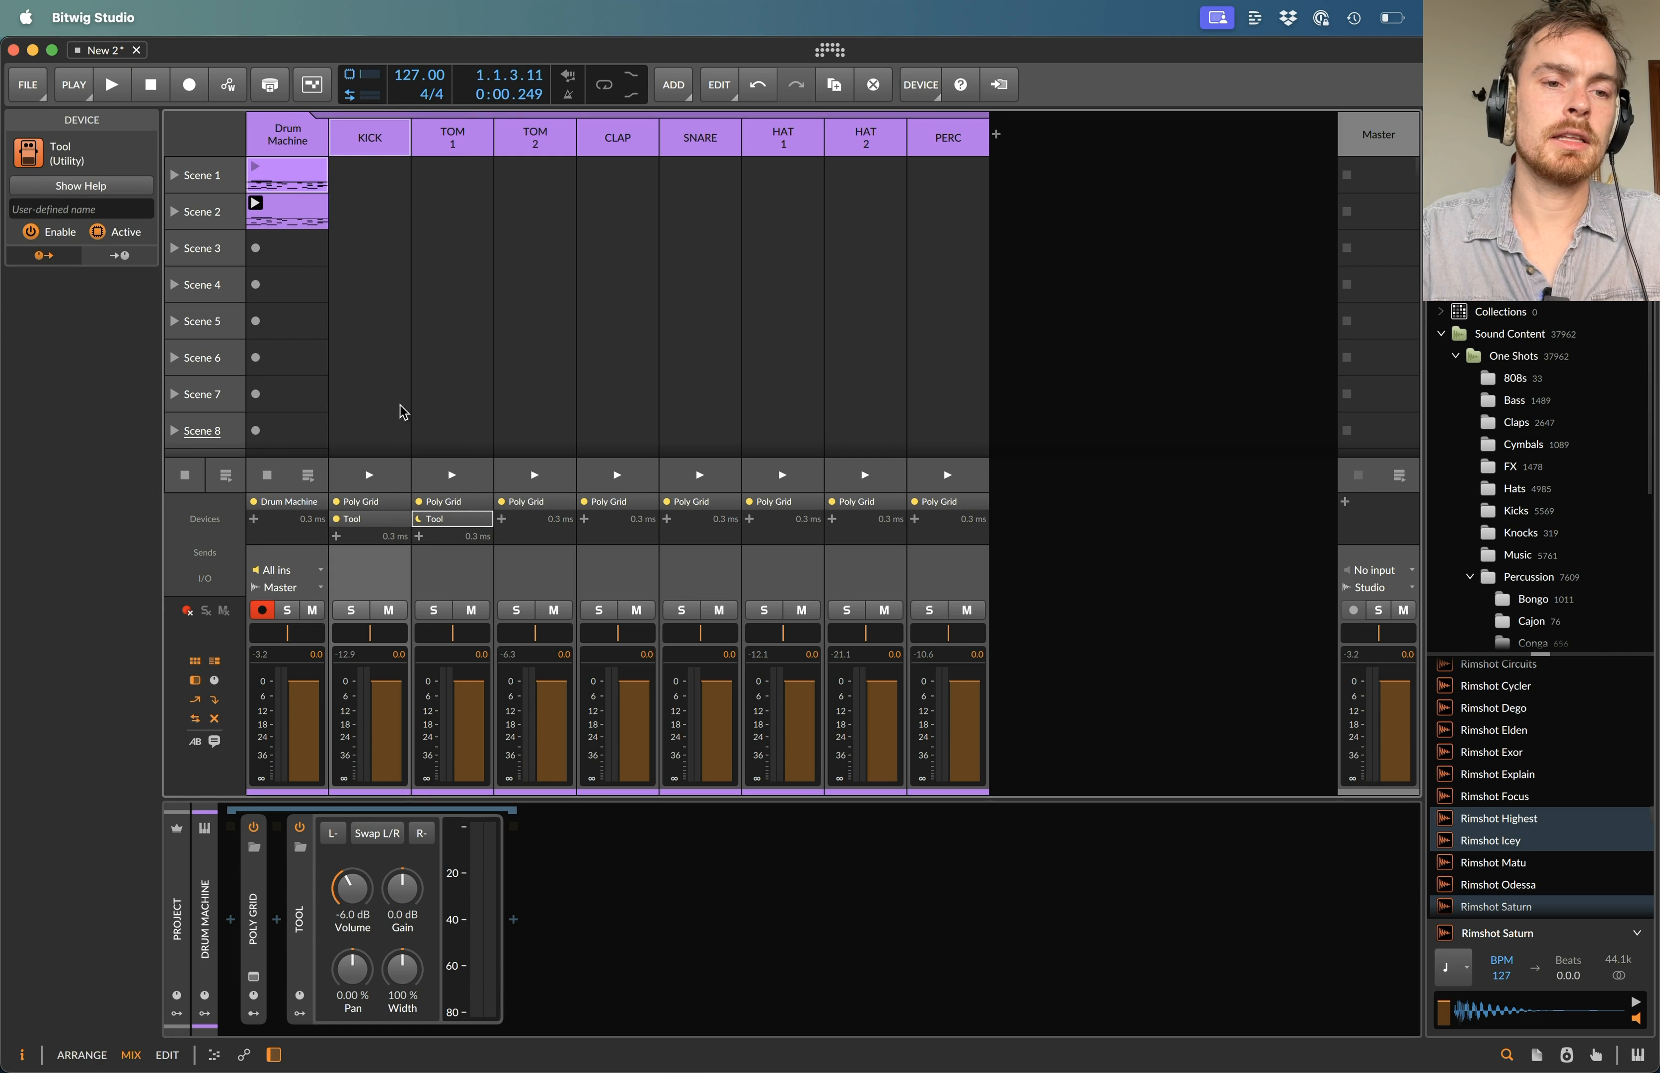
{"action": "left_click", "coordinate": [353, 894], "text": "super"}
{"action": "type", "text": "-12"}
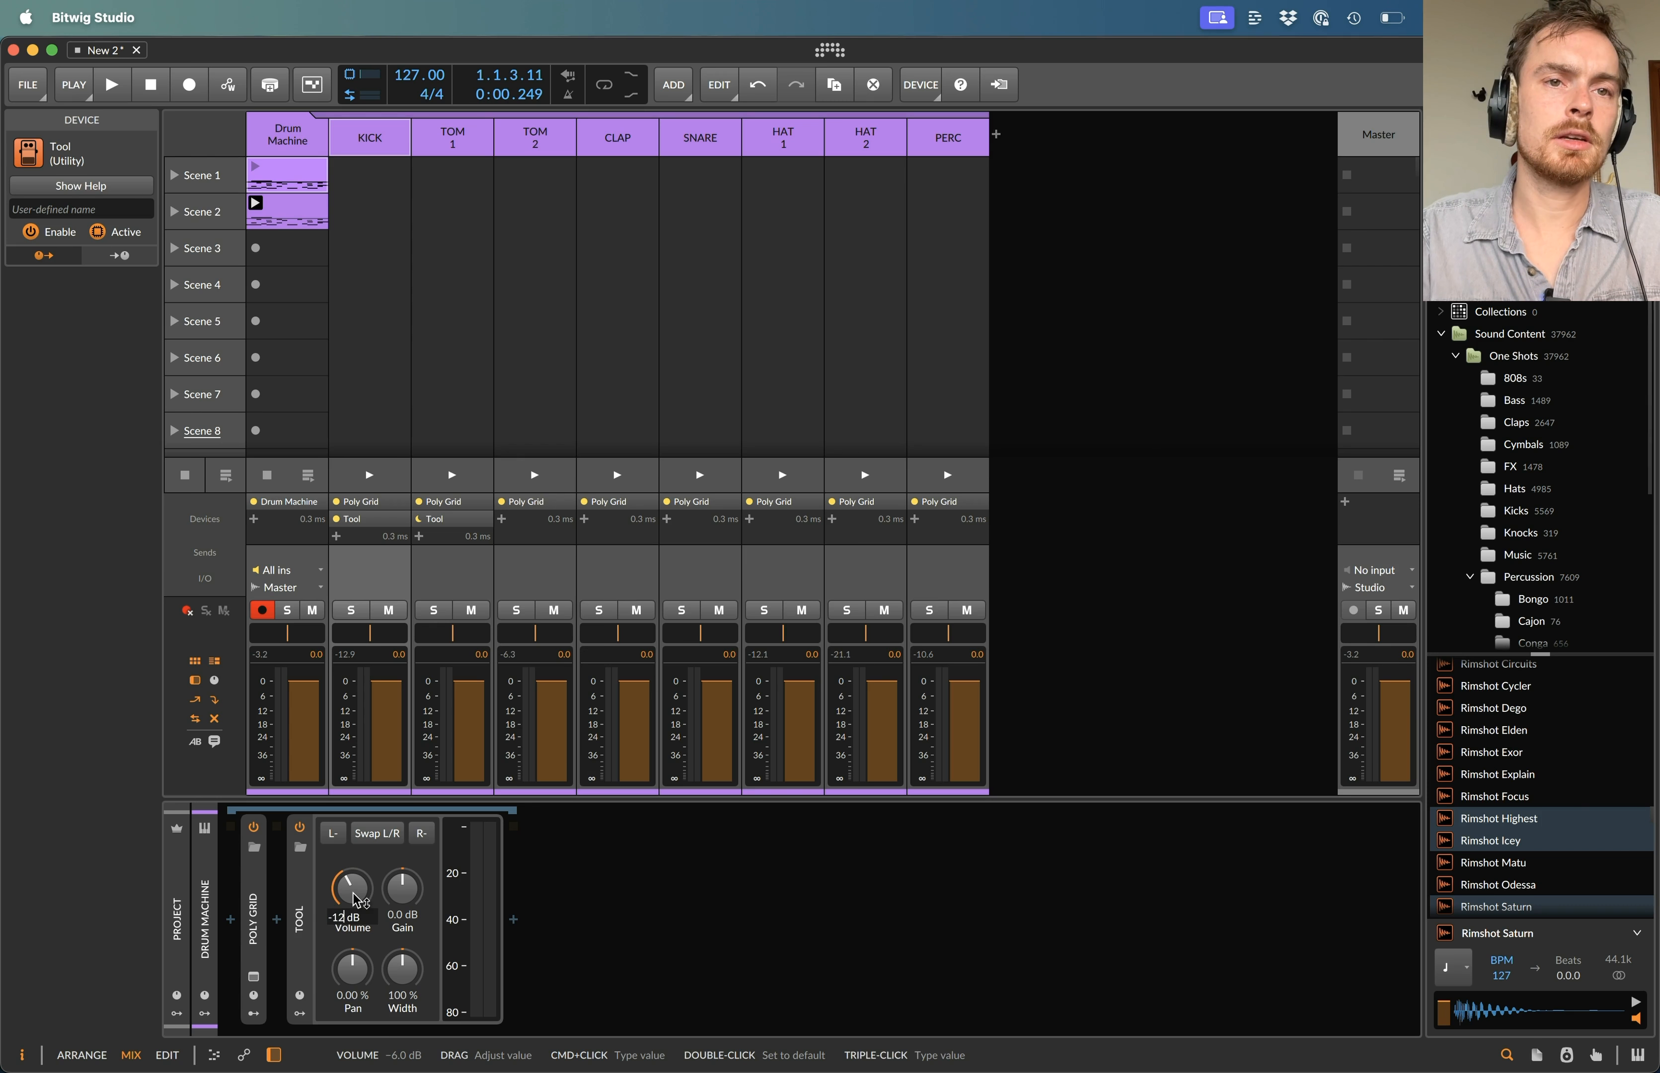
{"action": "key", "text": "Return"}
- Set the volume of the TOM 1 chain's Tool to -12 dB and copy the device to the TOM 2 and CLAP chains
{"action": "left_click", "coordinate": [457, 134]}
{"action": "left_click", "coordinate": [349, 884], "text": "super"}
{"action": "type", "text": "-12"}
{"action": "key", "text": "Return"}
{"action": "left_click_drag", "start_coordinate": [300, 928], "coordinate": [551, 144]}
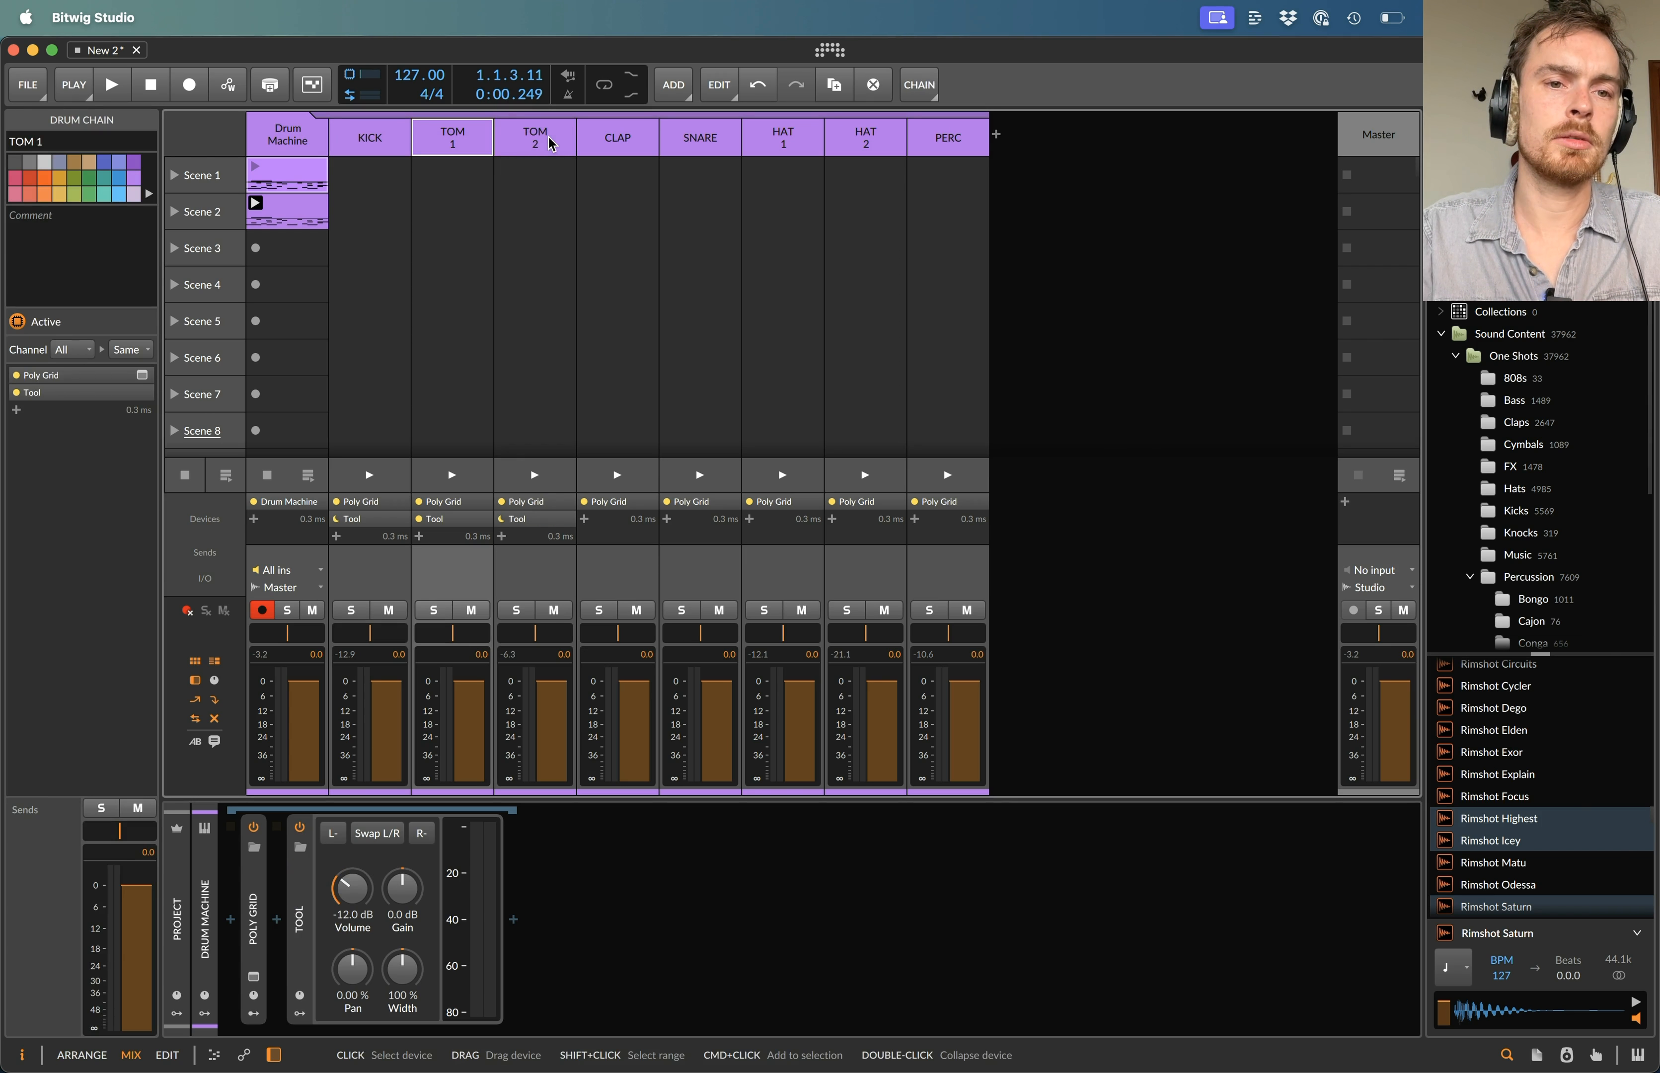
{"action": "left_click_drag", "start_coordinate": [520, 519], "coordinate": [624, 530]}
- Set the volume of the CLAP chain's Tool to -18 dB and play a short passage to check the levels
{"action": "left_click", "coordinate": [621, 140]}
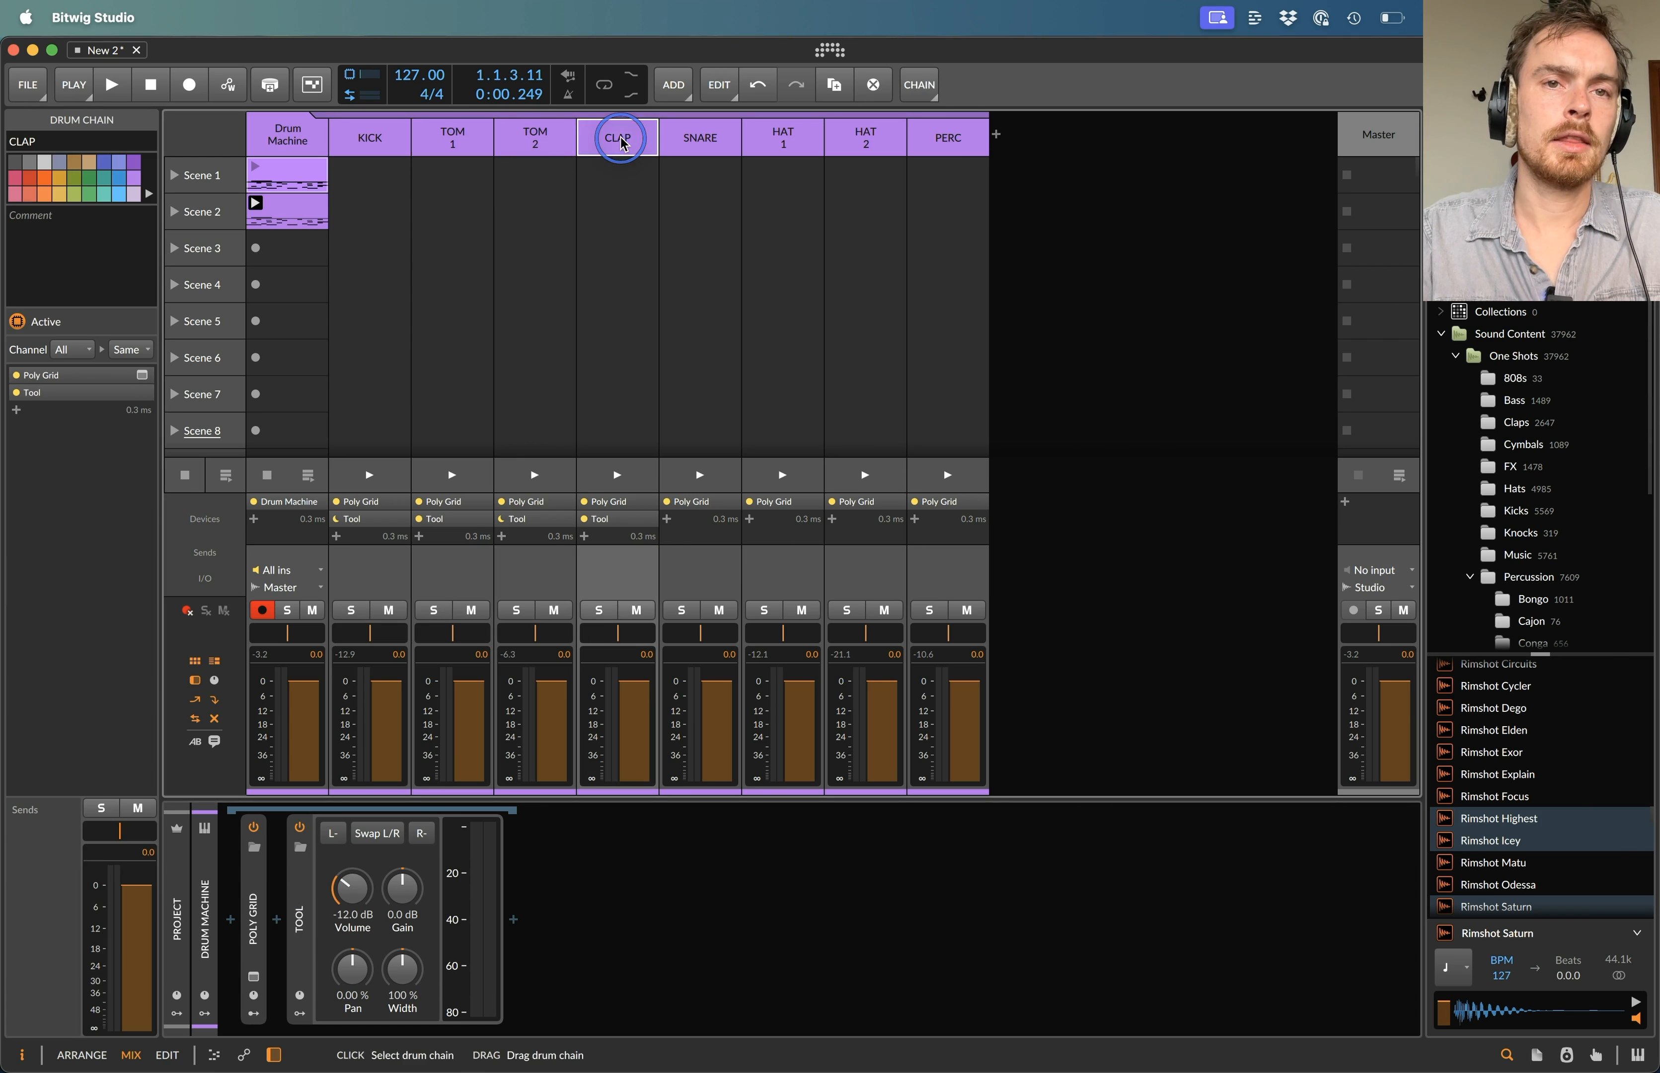
{"action": "left_click", "coordinate": [344, 891], "text": "super"}
{"action": "type", "text": "-"}
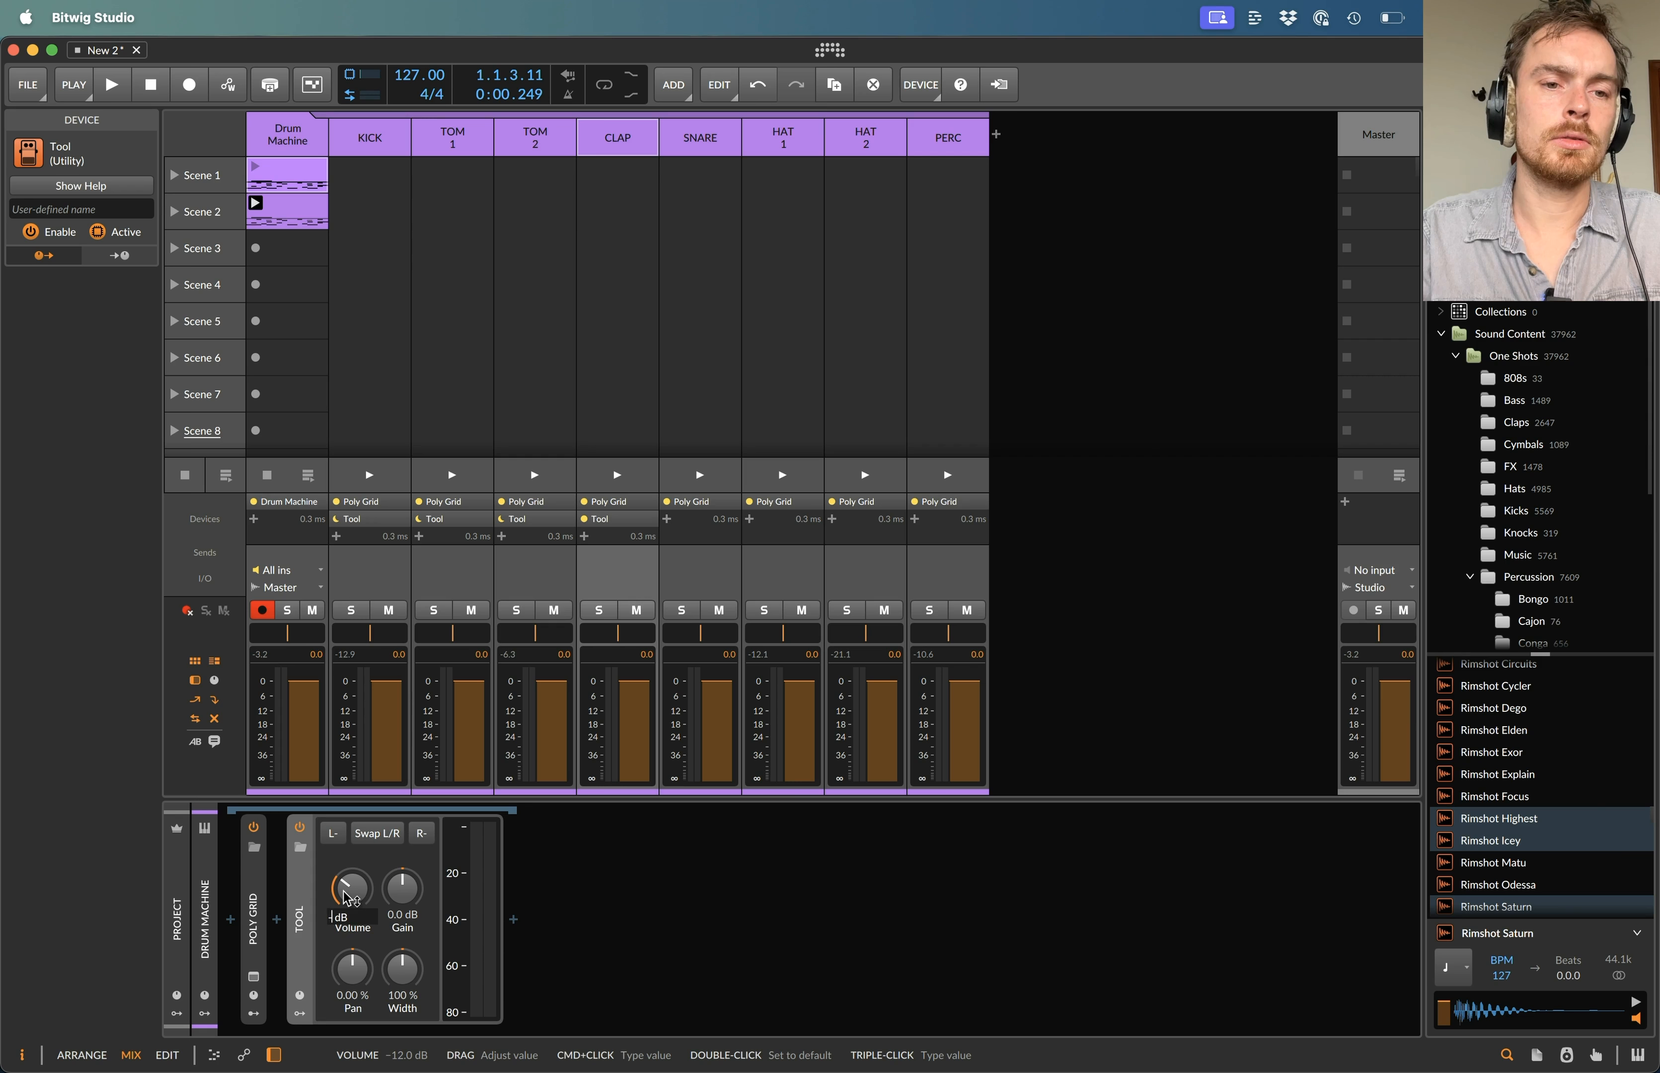
{"action": "type", "text": "12"}
{"action": "key", "text": "Return"}
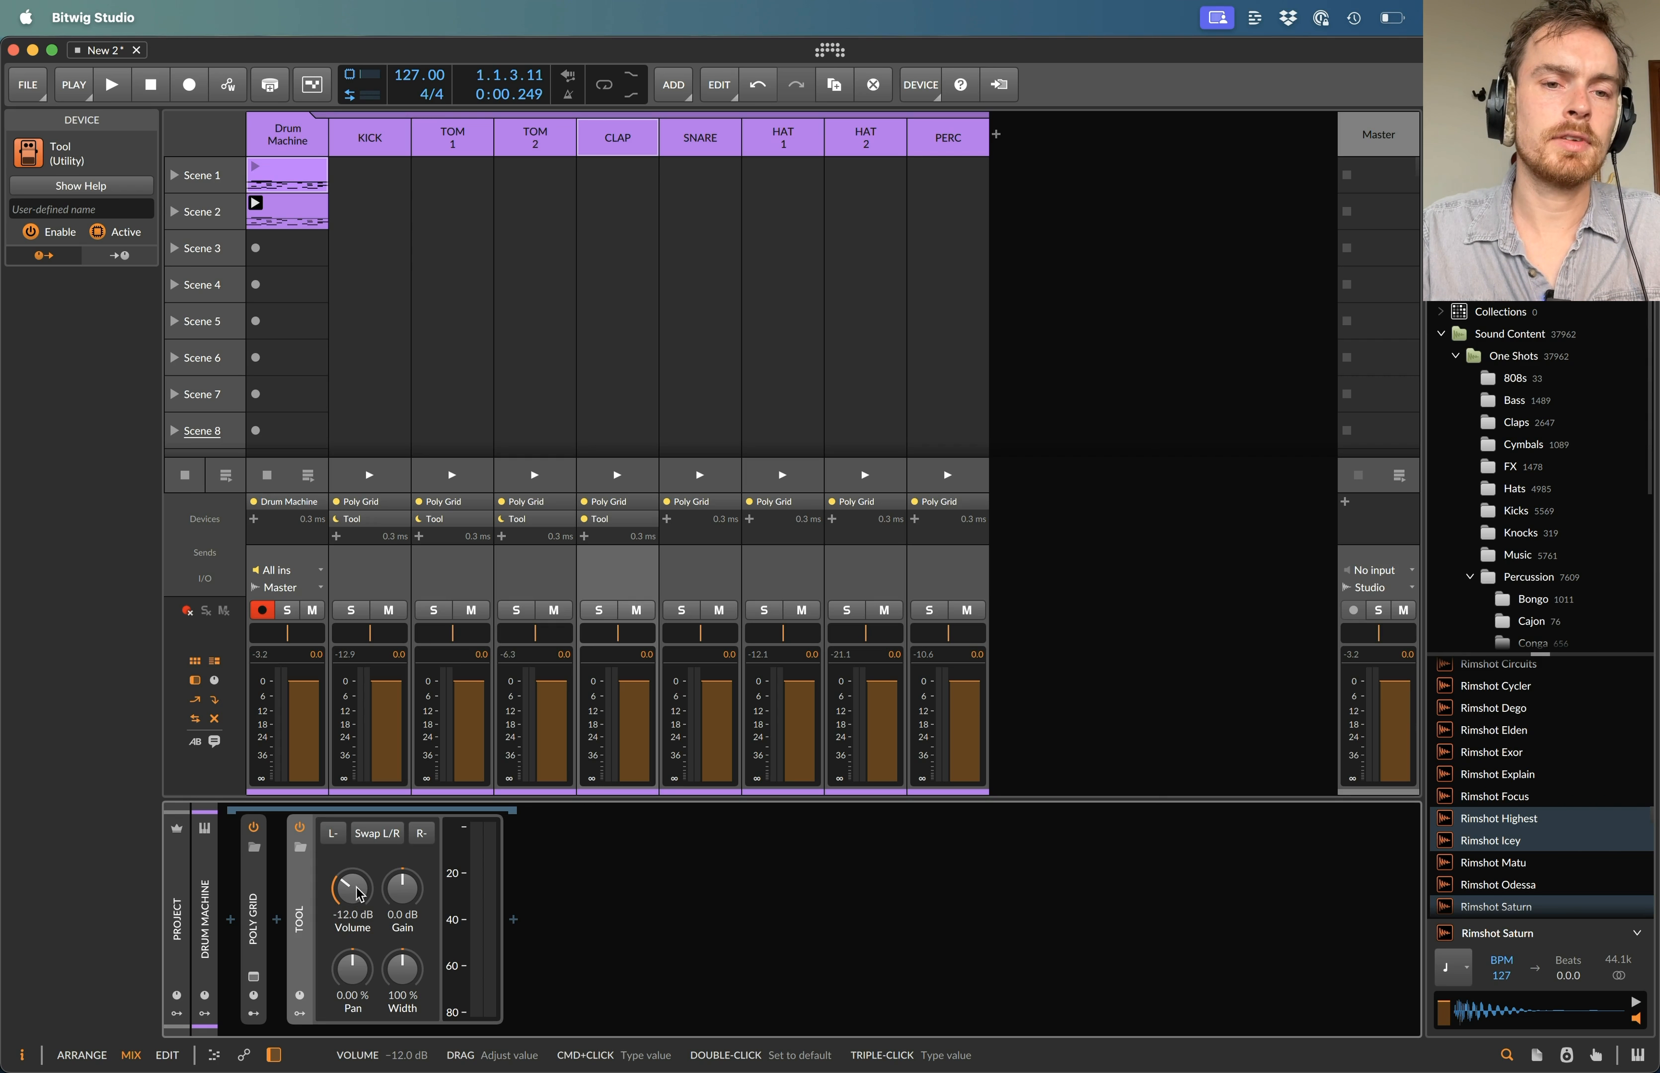
{"action": "left_click", "coordinate": [365, 895], "text": "super"}
{"action": "type", "text": "-18"}
{"action": "key", "text": "Return"}
{"action": "key", "text": "space"}
{"action": "key", "text": "space"}
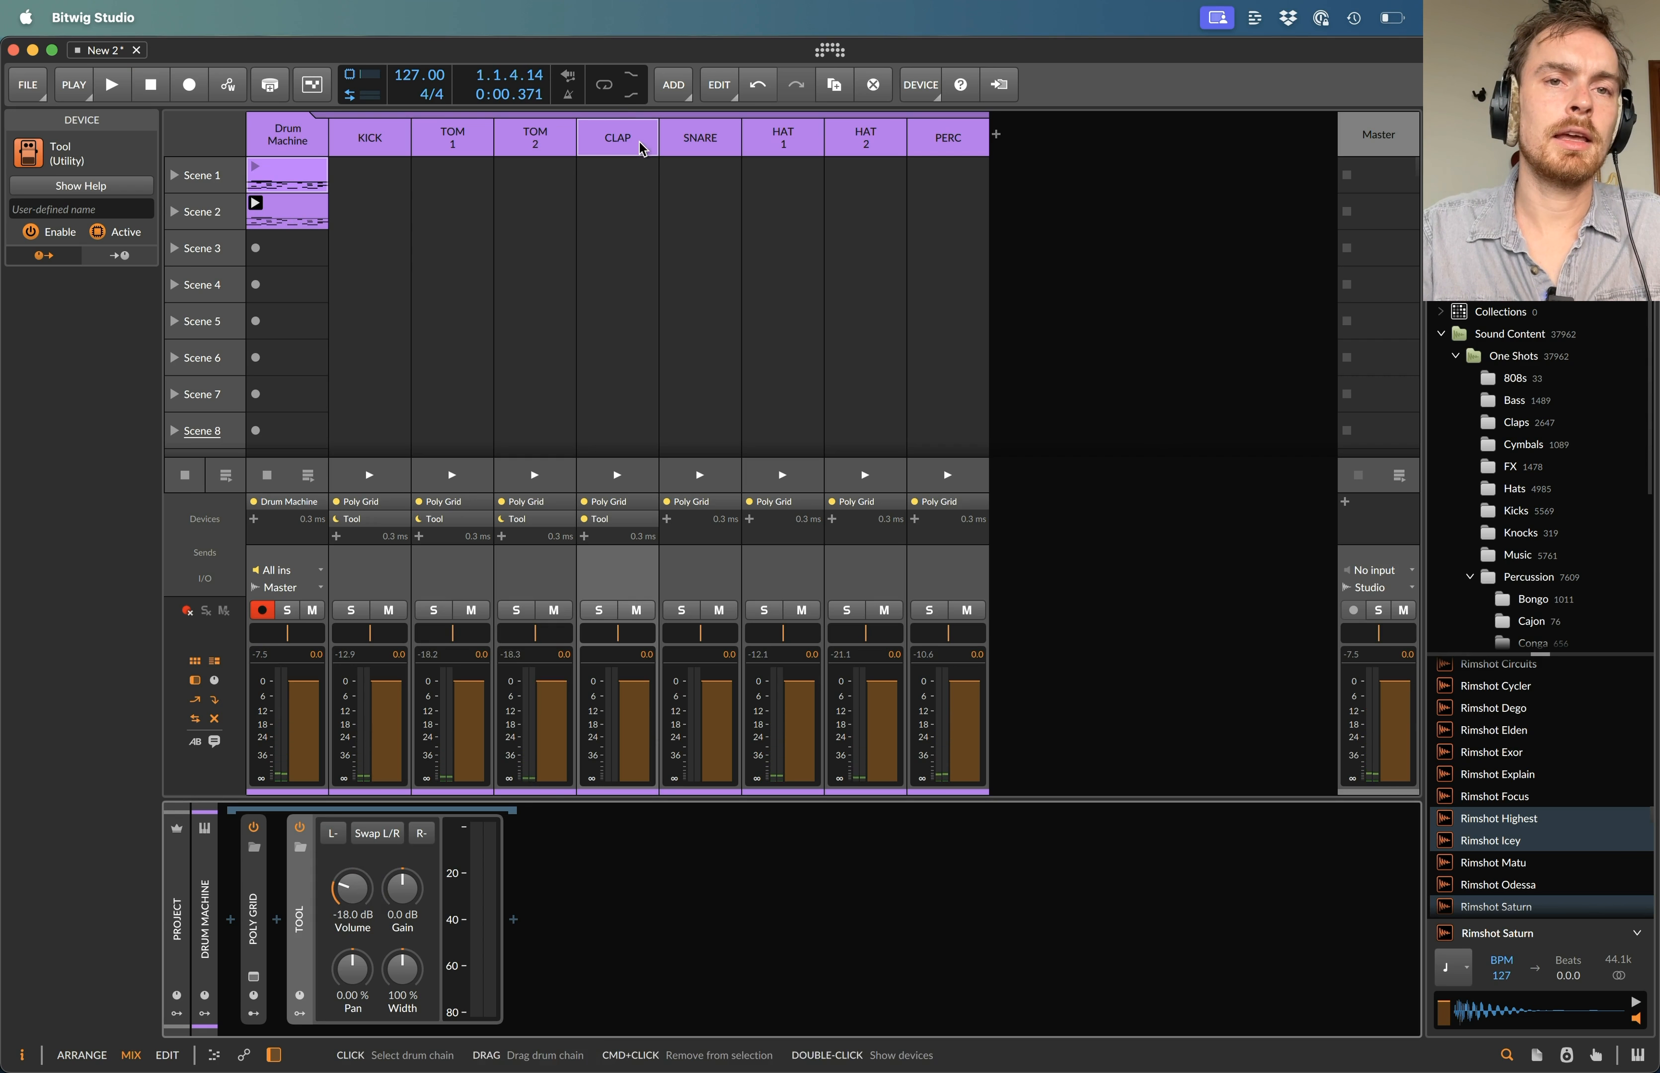
- Copy the CLAP chain's Tool device to the SNARE, HAT 1 and HAT 2 chains
{"action": "left_click_drag", "start_coordinate": [300, 910], "coordinate": [732, 148]}
{"action": "left_click_drag", "start_coordinate": [300, 911], "coordinate": [785, 139]}
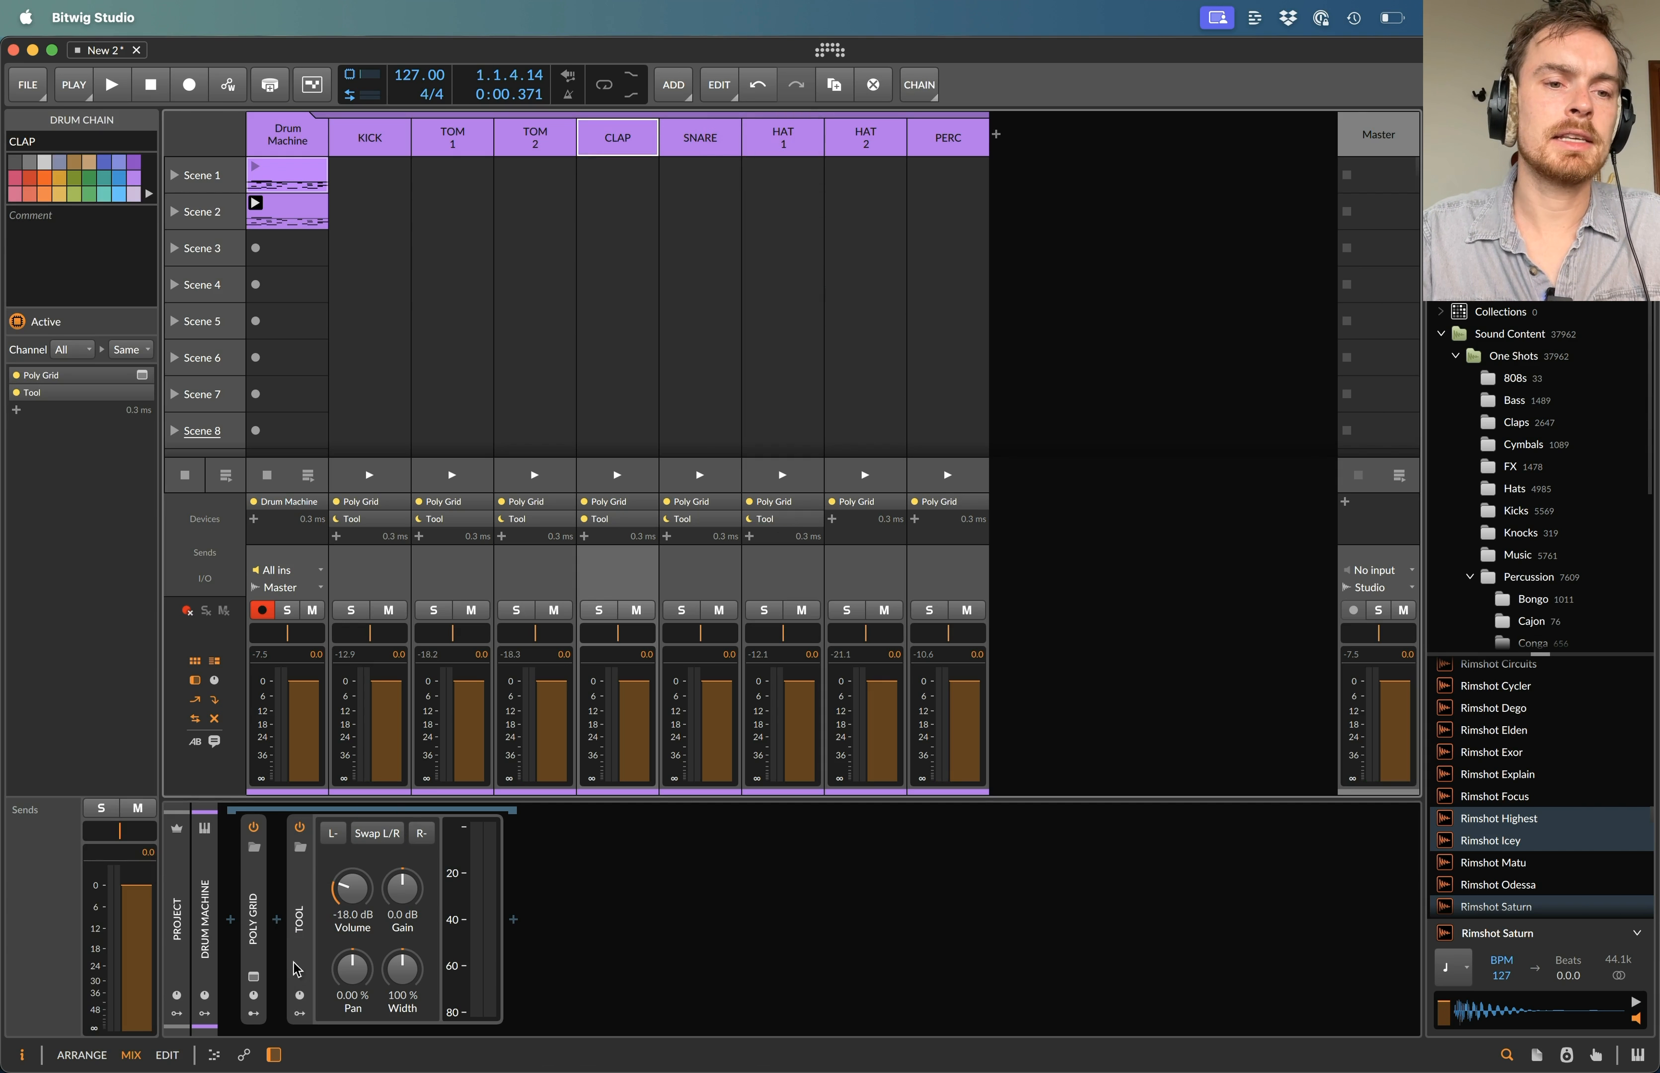
{"action": "left_click", "coordinate": [300, 917]}
{"action": "left_click_drag", "start_coordinate": [300, 917], "coordinate": [856, 137]}
- Set the HAT 2 chain's Tool volume to -24 dB and give the PERC chain a copy of the Tool at -18 dB
{"action": "left_click", "coordinate": [859, 137]}
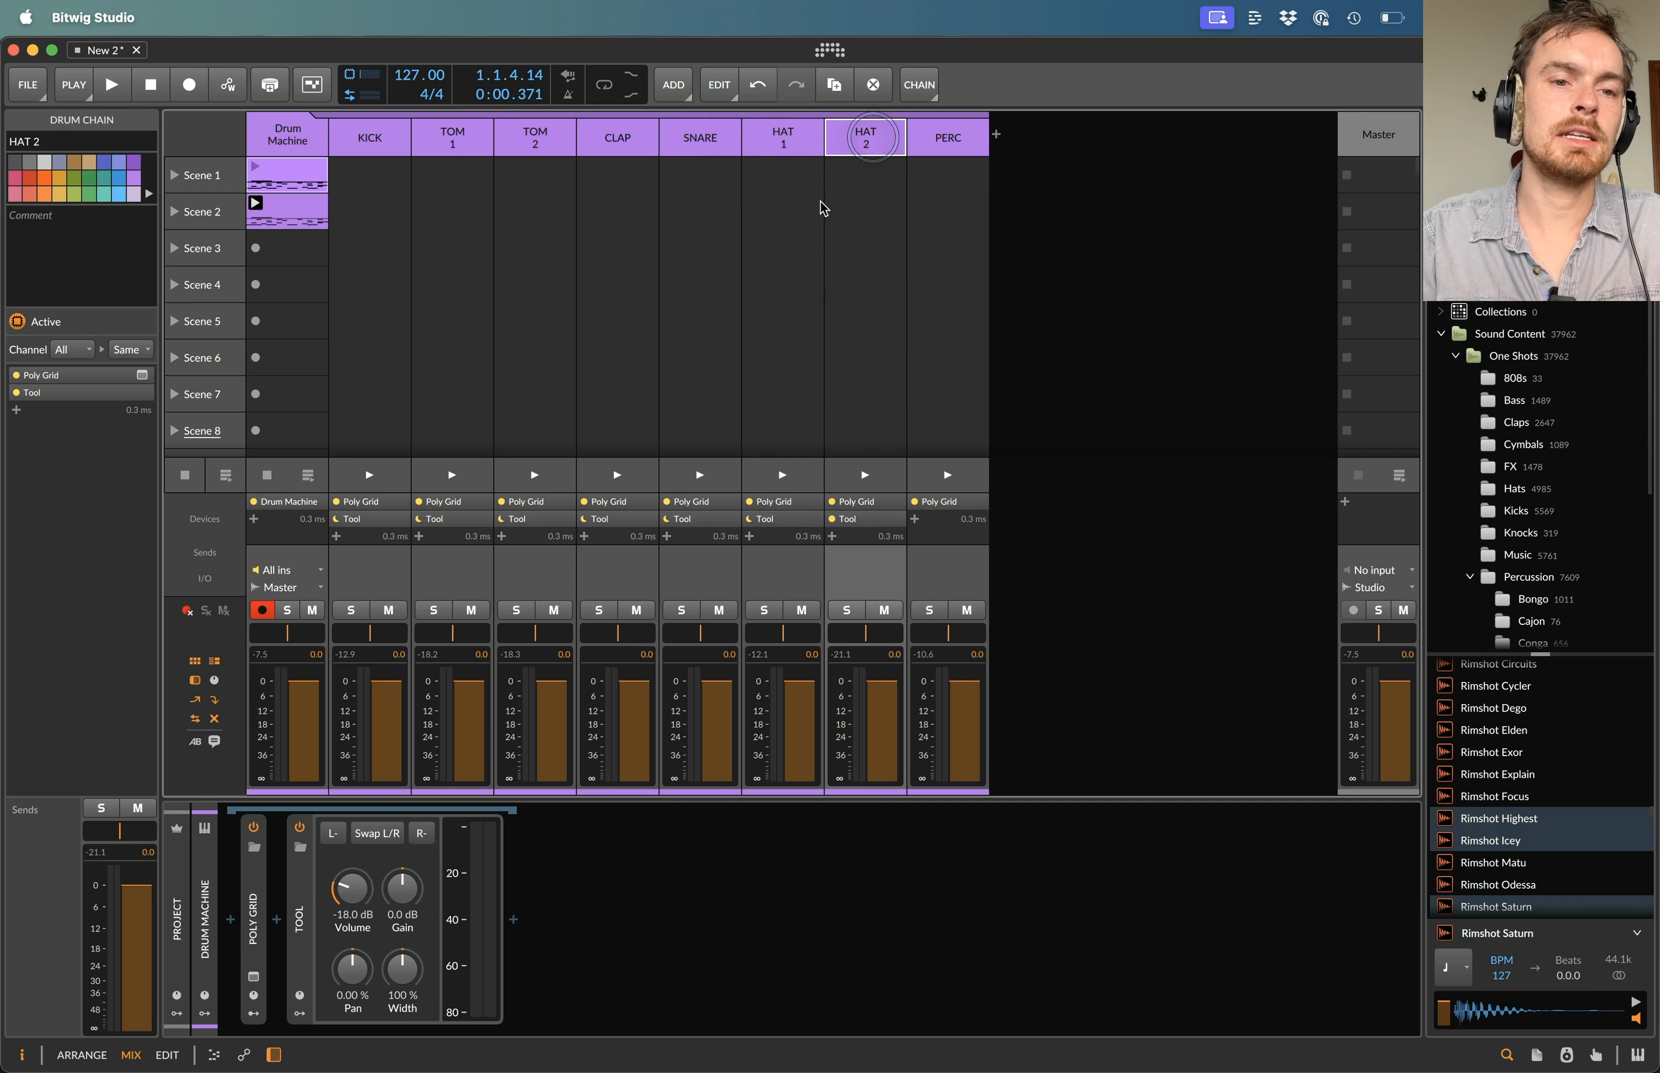
{"action": "left_click", "coordinate": [341, 878], "text": "super"}
{"action": "type", "text": "-24"}
{"action": "key", "text": "Return"}
{"action": "left_click_drag", "start_coordinate": [311, 940], "coordinate": [948, 139]}
{"action": "left_click_drag", "start_coordinate": [329, 925], "coordinate": [329, 904]}
- Look over the Scene 1 clip's notes, and launch the clip to check the levels of all chains
{"action": "left_click", "coordinate": [302, 178]}
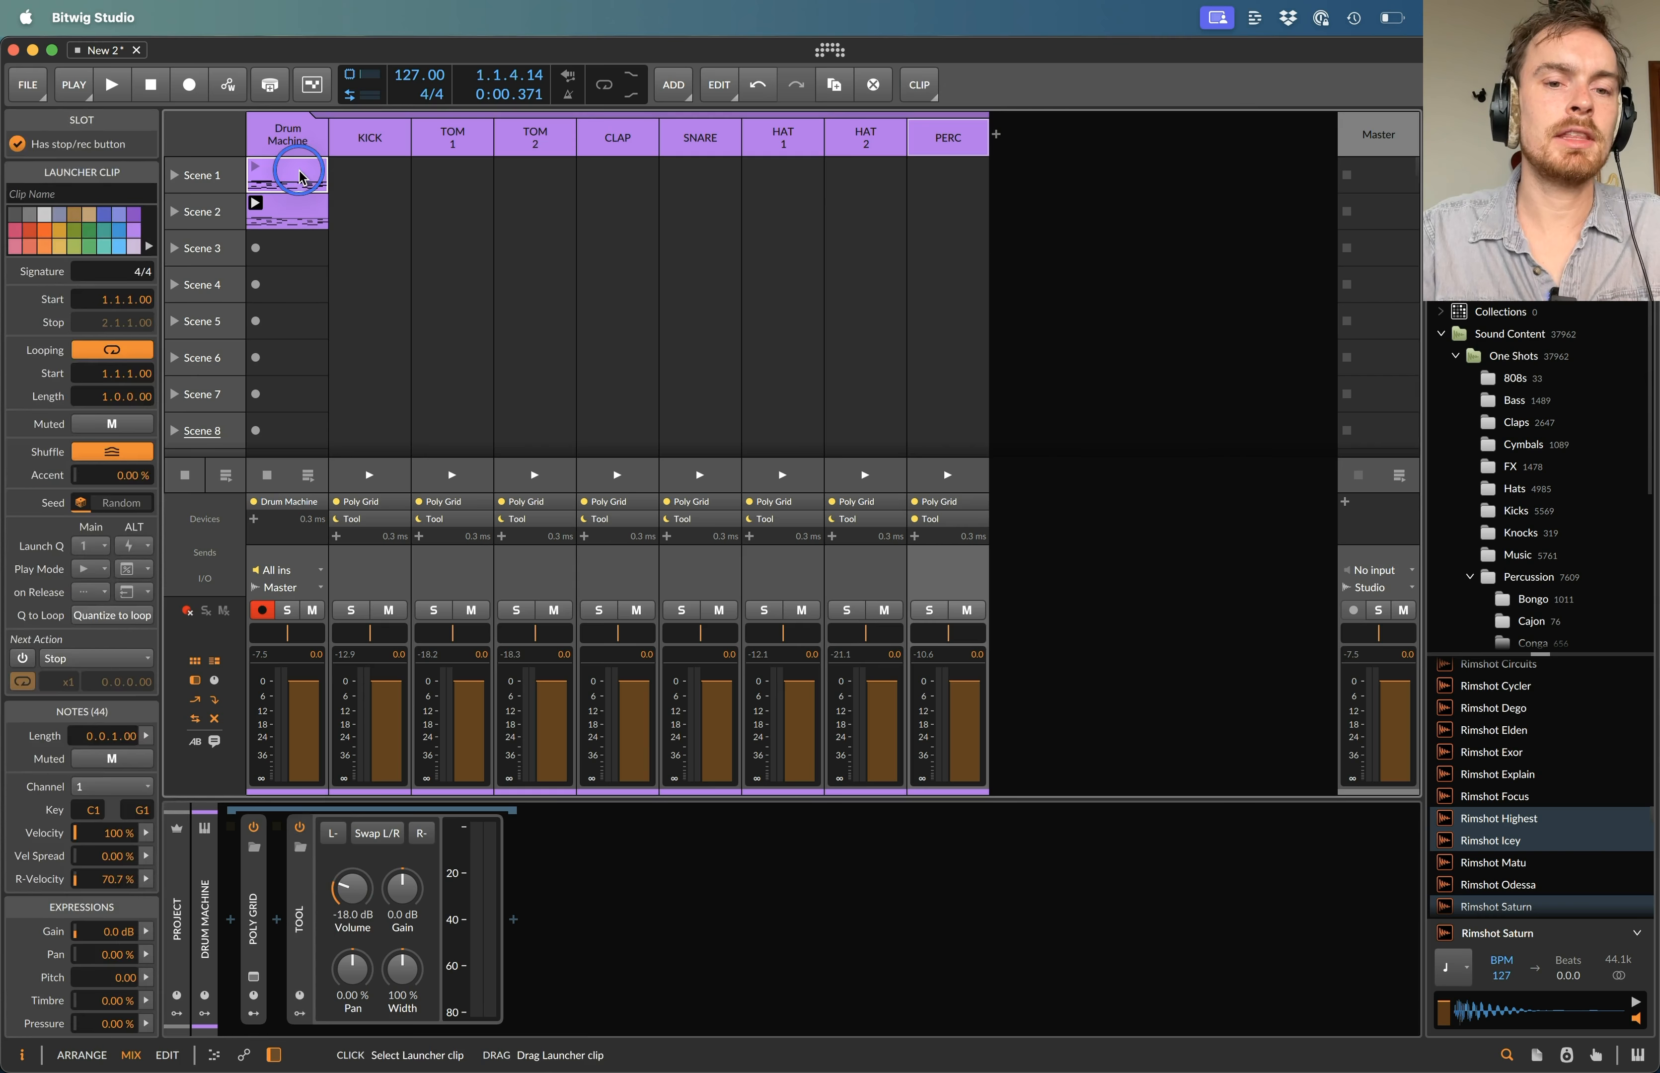
{"action": "double_click", "coordinate": [300, 178]}
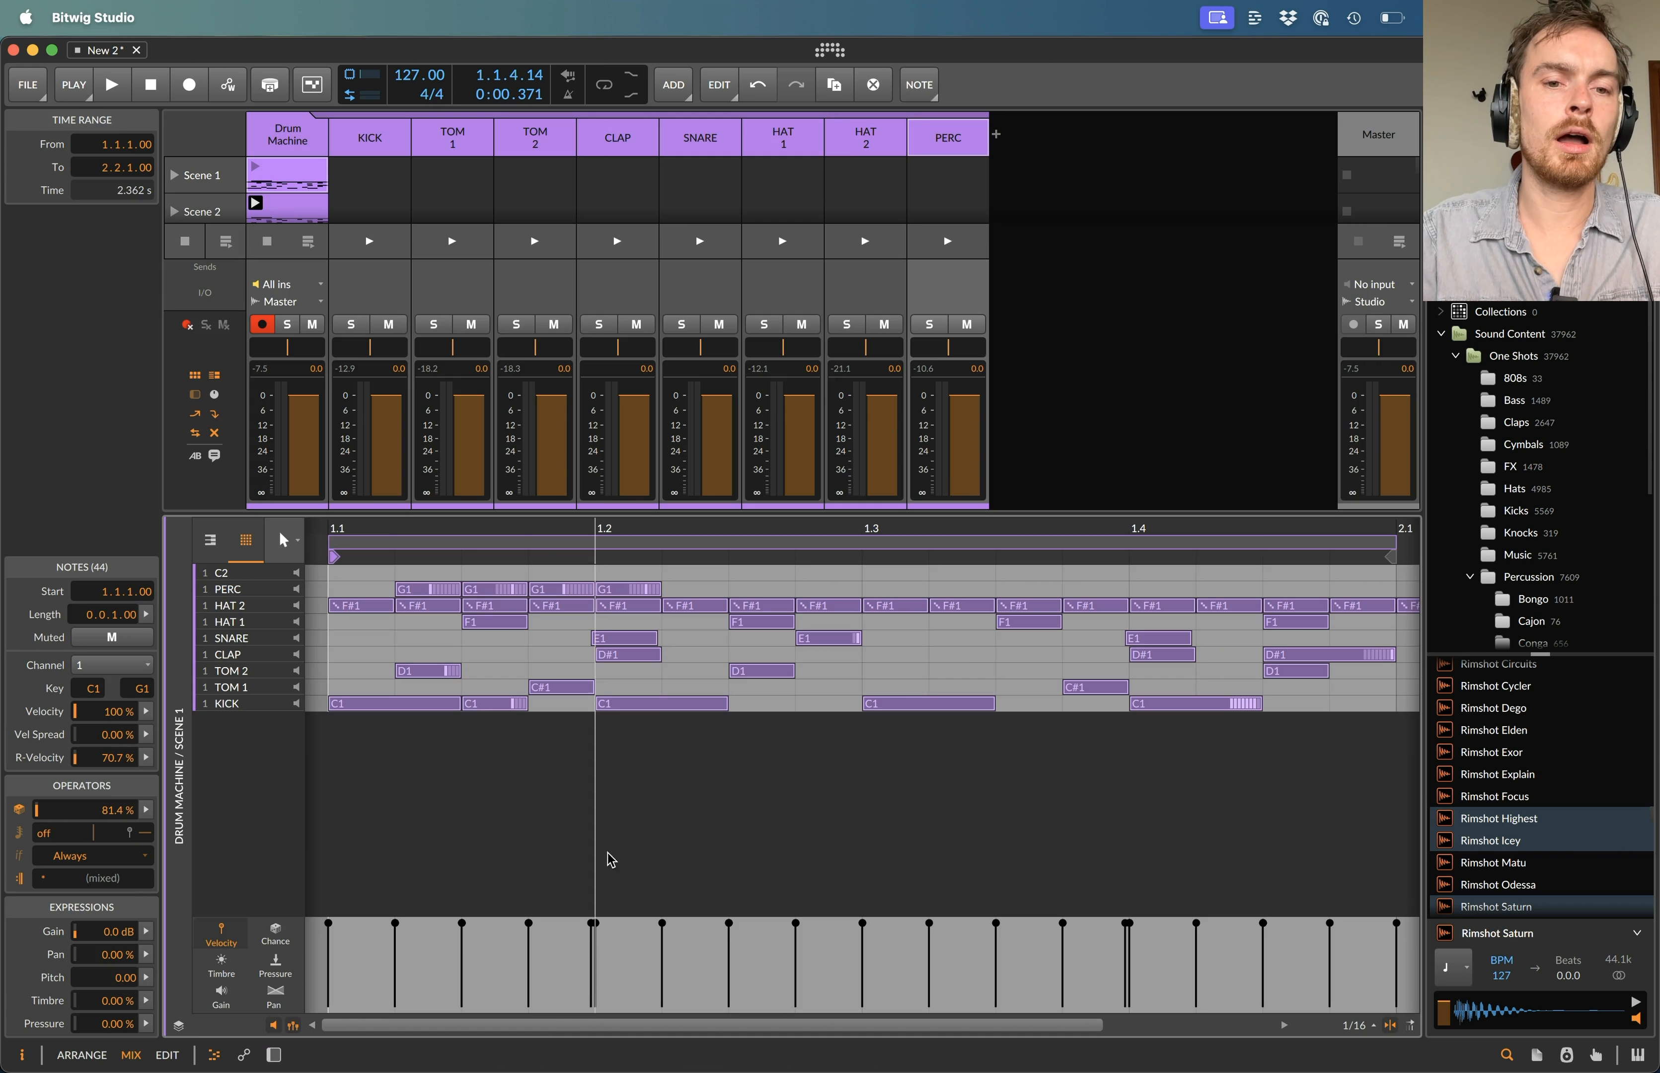
{"action": "left_click", "coordinate": [255, 167]}
{"action": "double_click", "coordinate": [289, 138]}
{"action": "key", "text": "space"}
- Set the volume of the CLAP chain's Tool to -12 dB, and play the clip with the Drum Machine's devices shown
{"action": "left_click", "coordinate": [630, 149]}
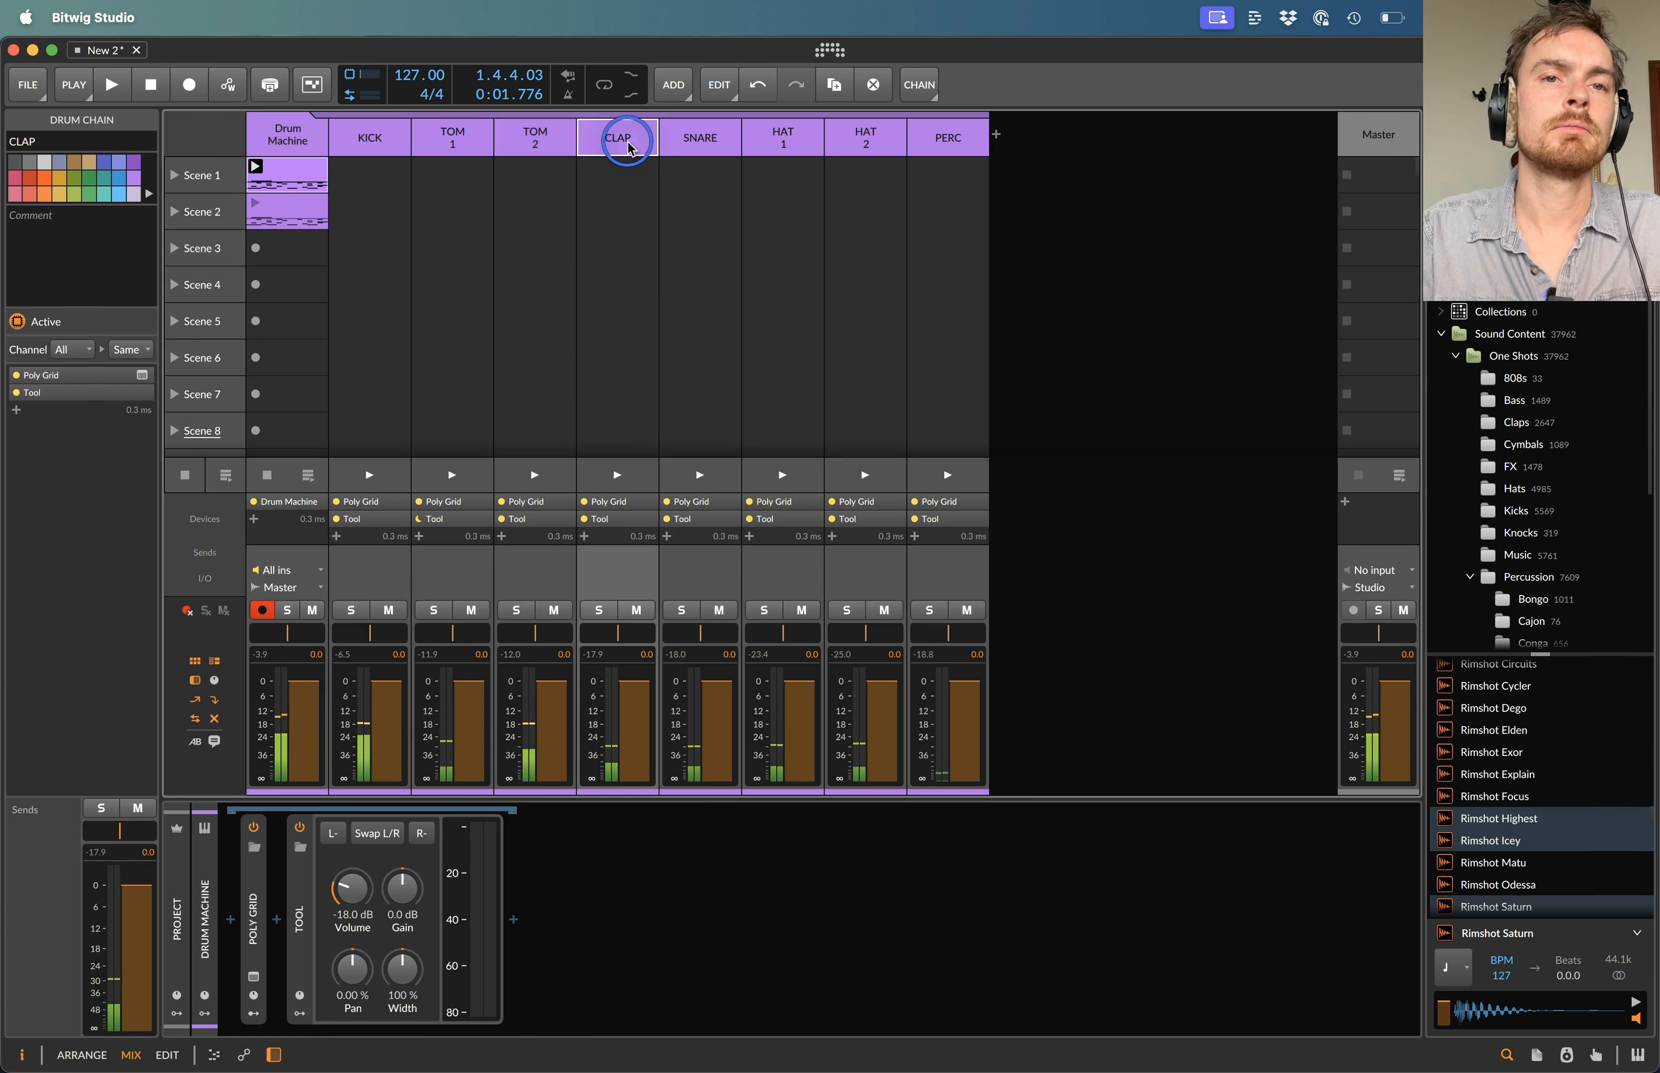
{"action": "key", "text": "Return"}
{"action": "key", "text": "space"}
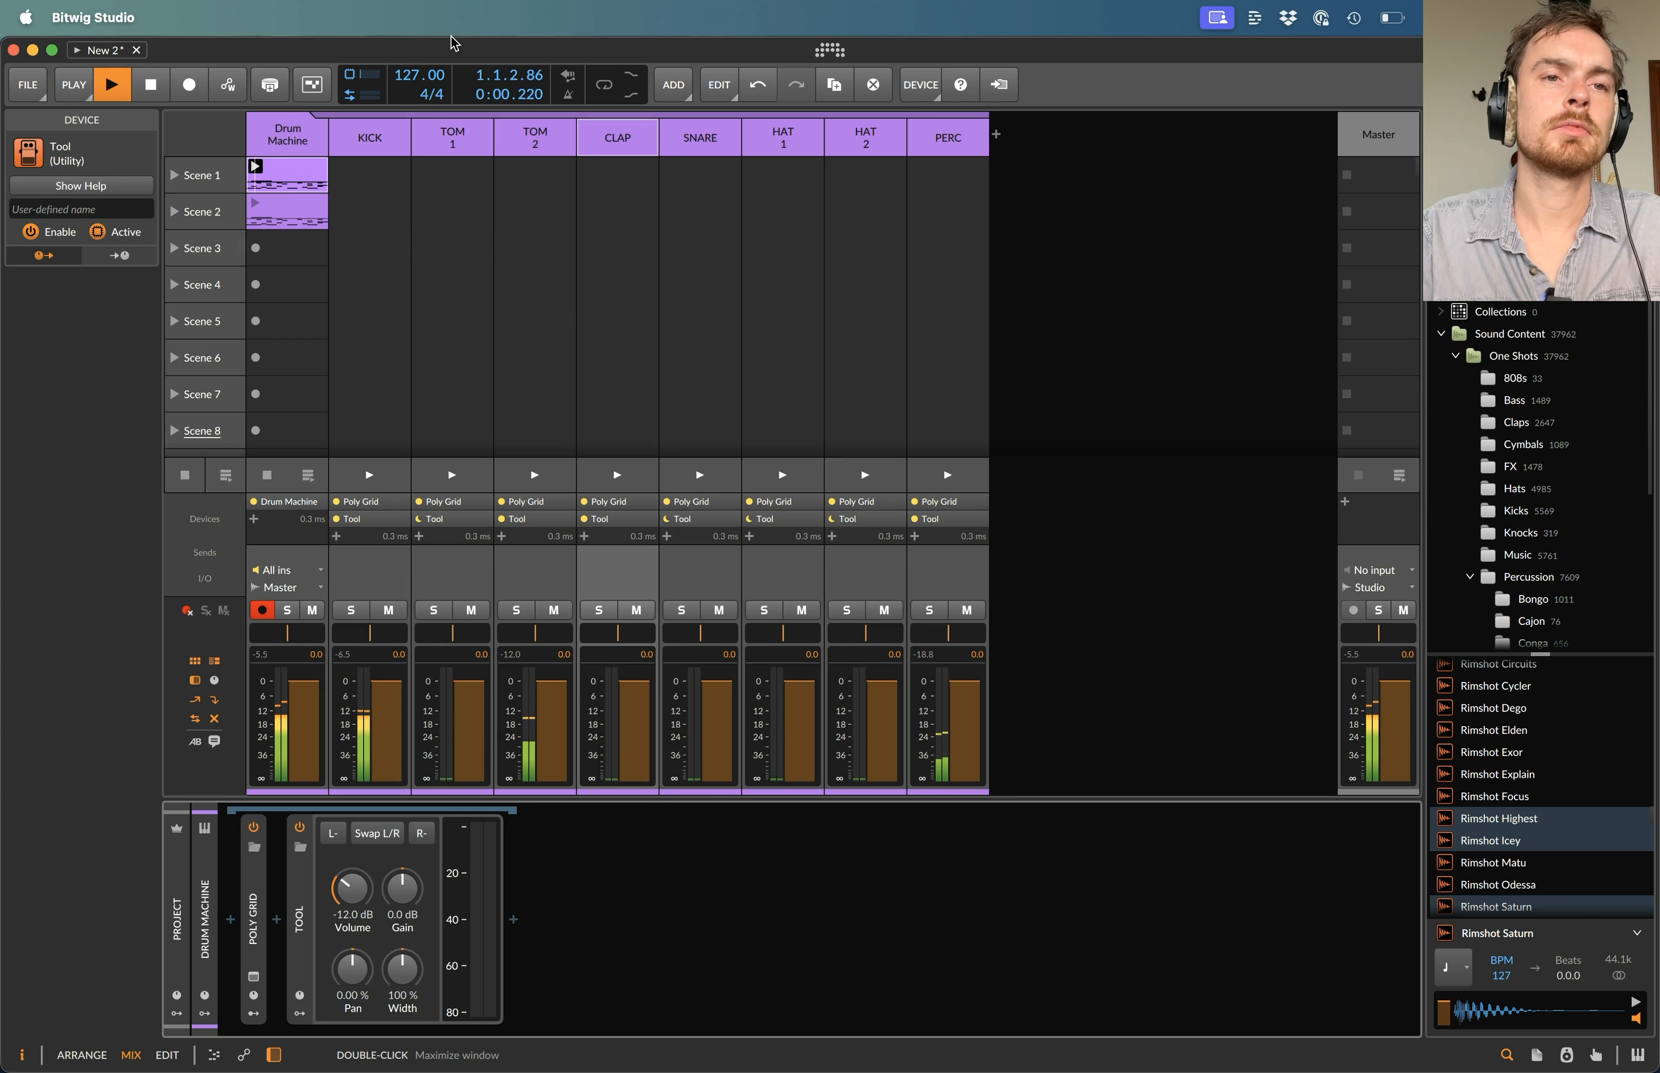
{"action": "left_click", "coordinate": [293, 132]}
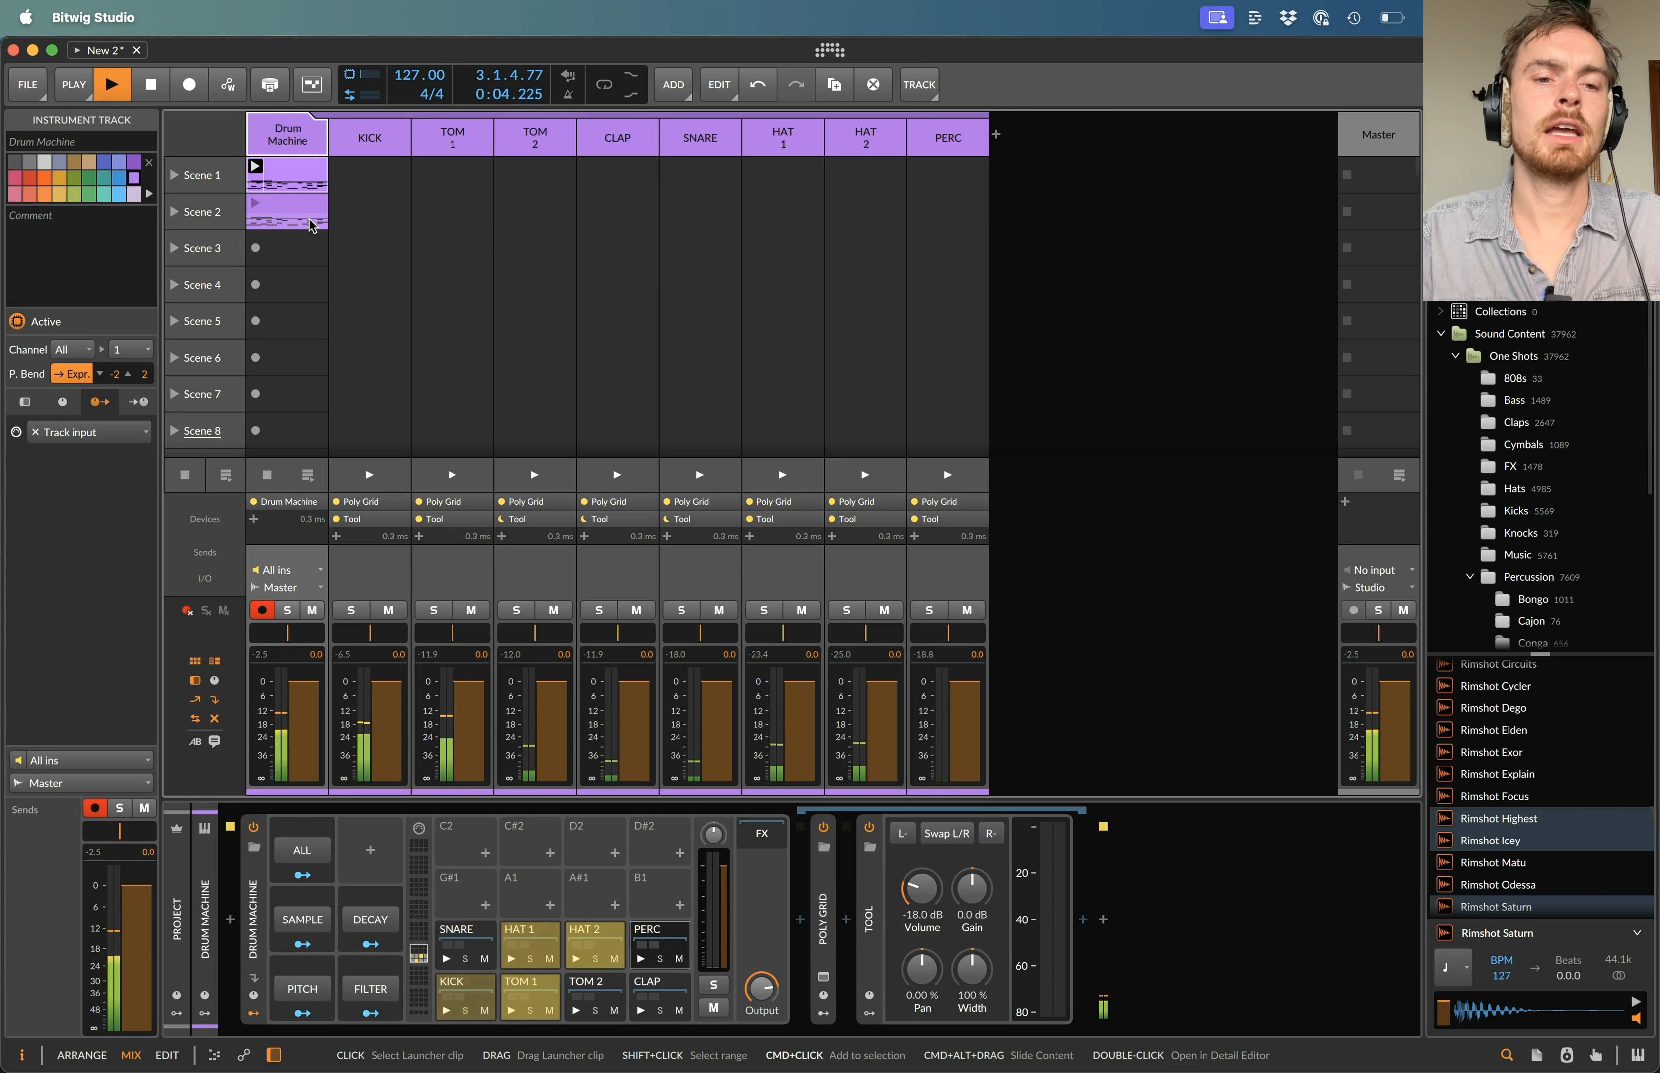
{"action": "key", "text": "space"}
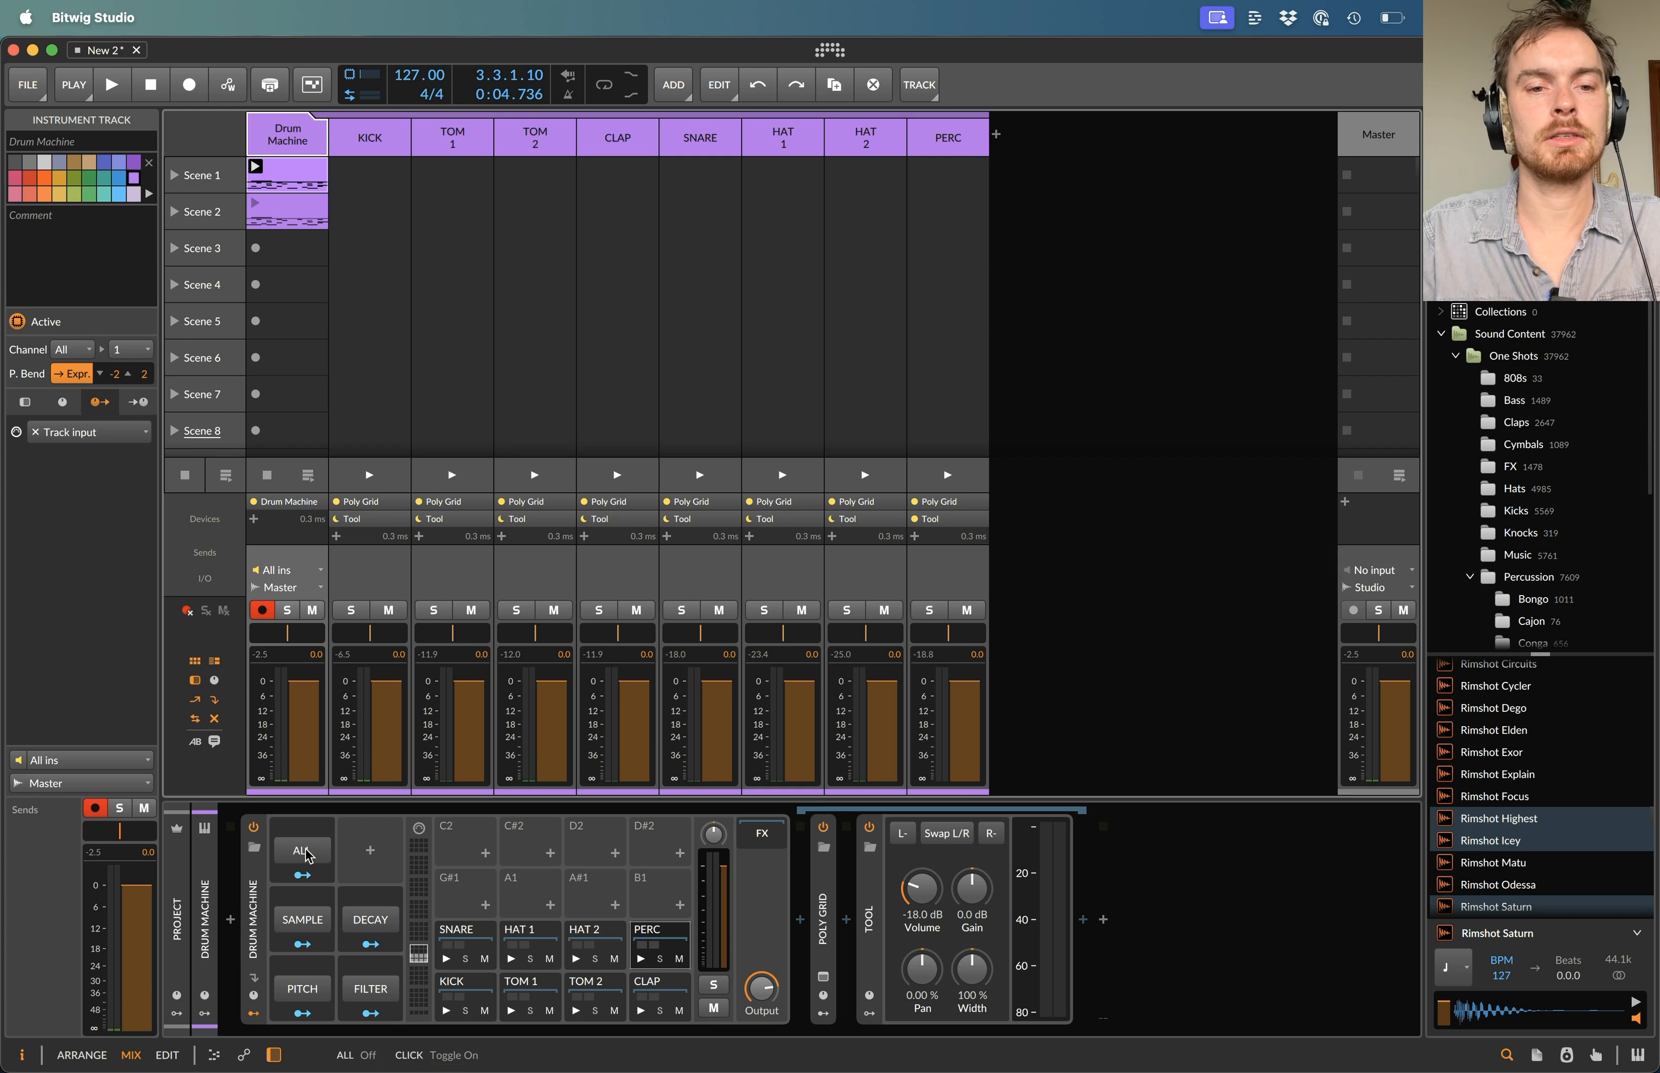
{"action": "key", "text": "space"}
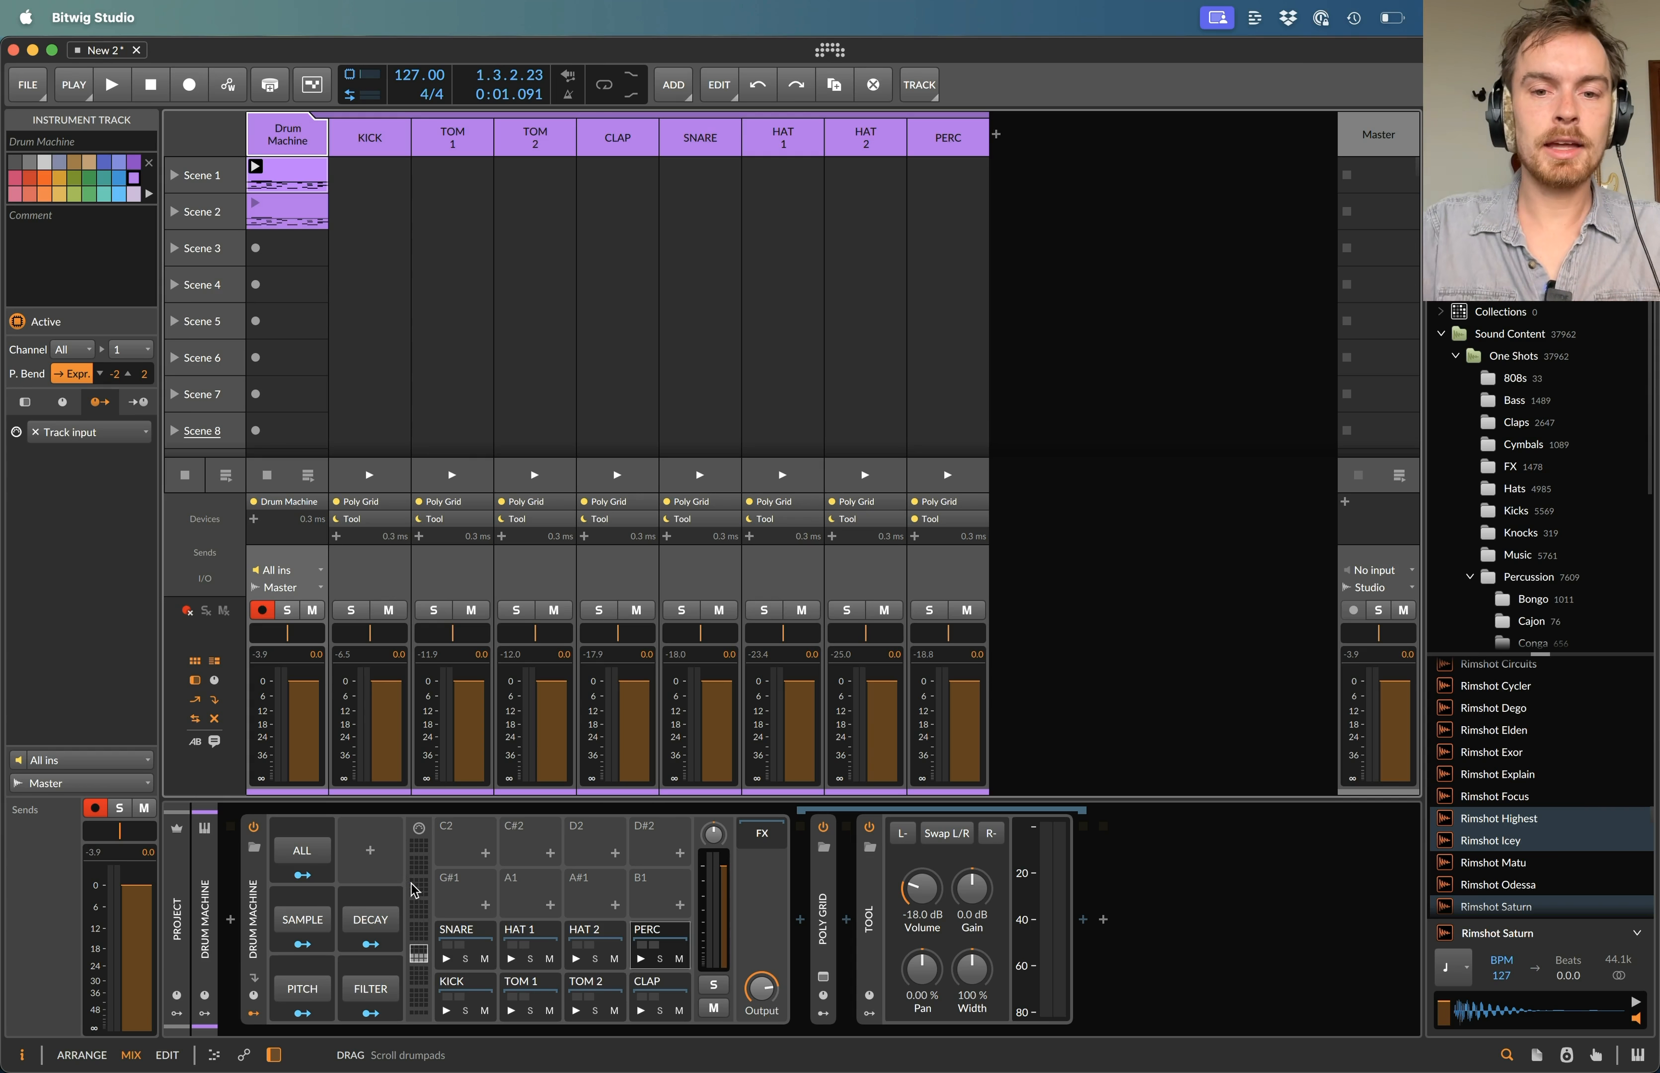
- Collapse the Tool device, and play the clip while toggling the ALL button to randomise the kit several times
{"action": "double_click", "coordinate": [869, 919]}
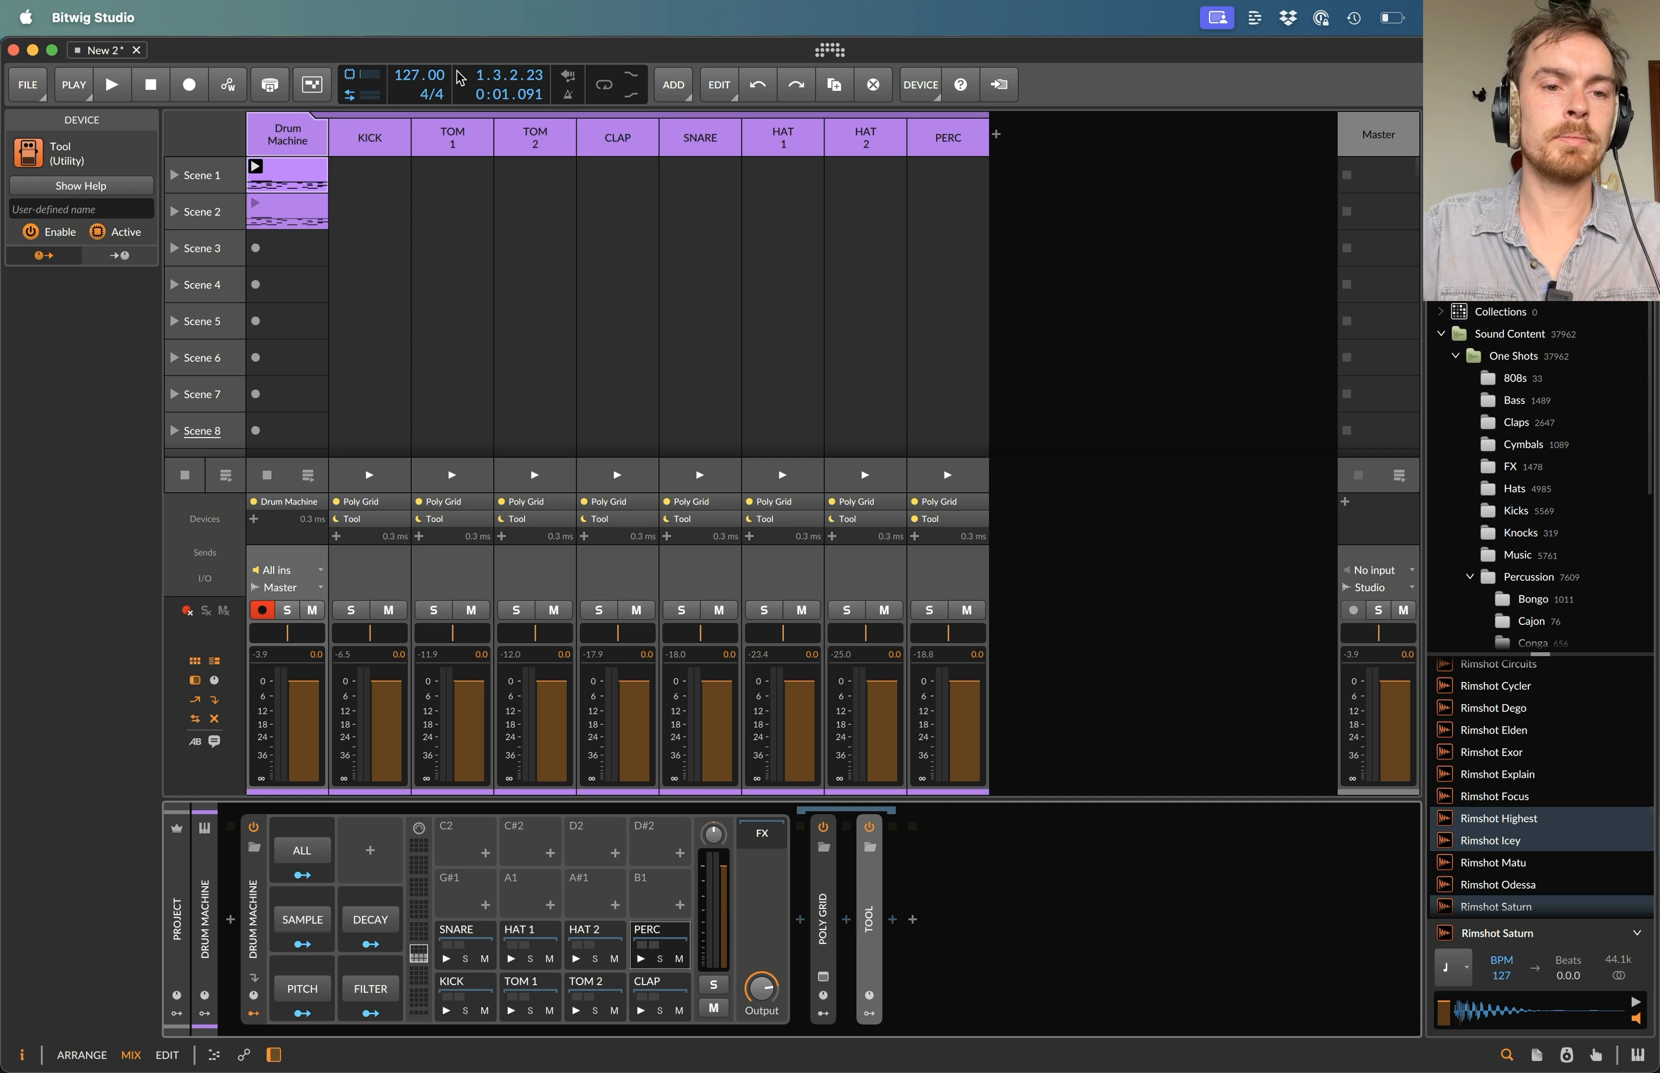
{"action": "key", "text": "space"}
{"action": "left_click", "coordinate": [307, 851]}
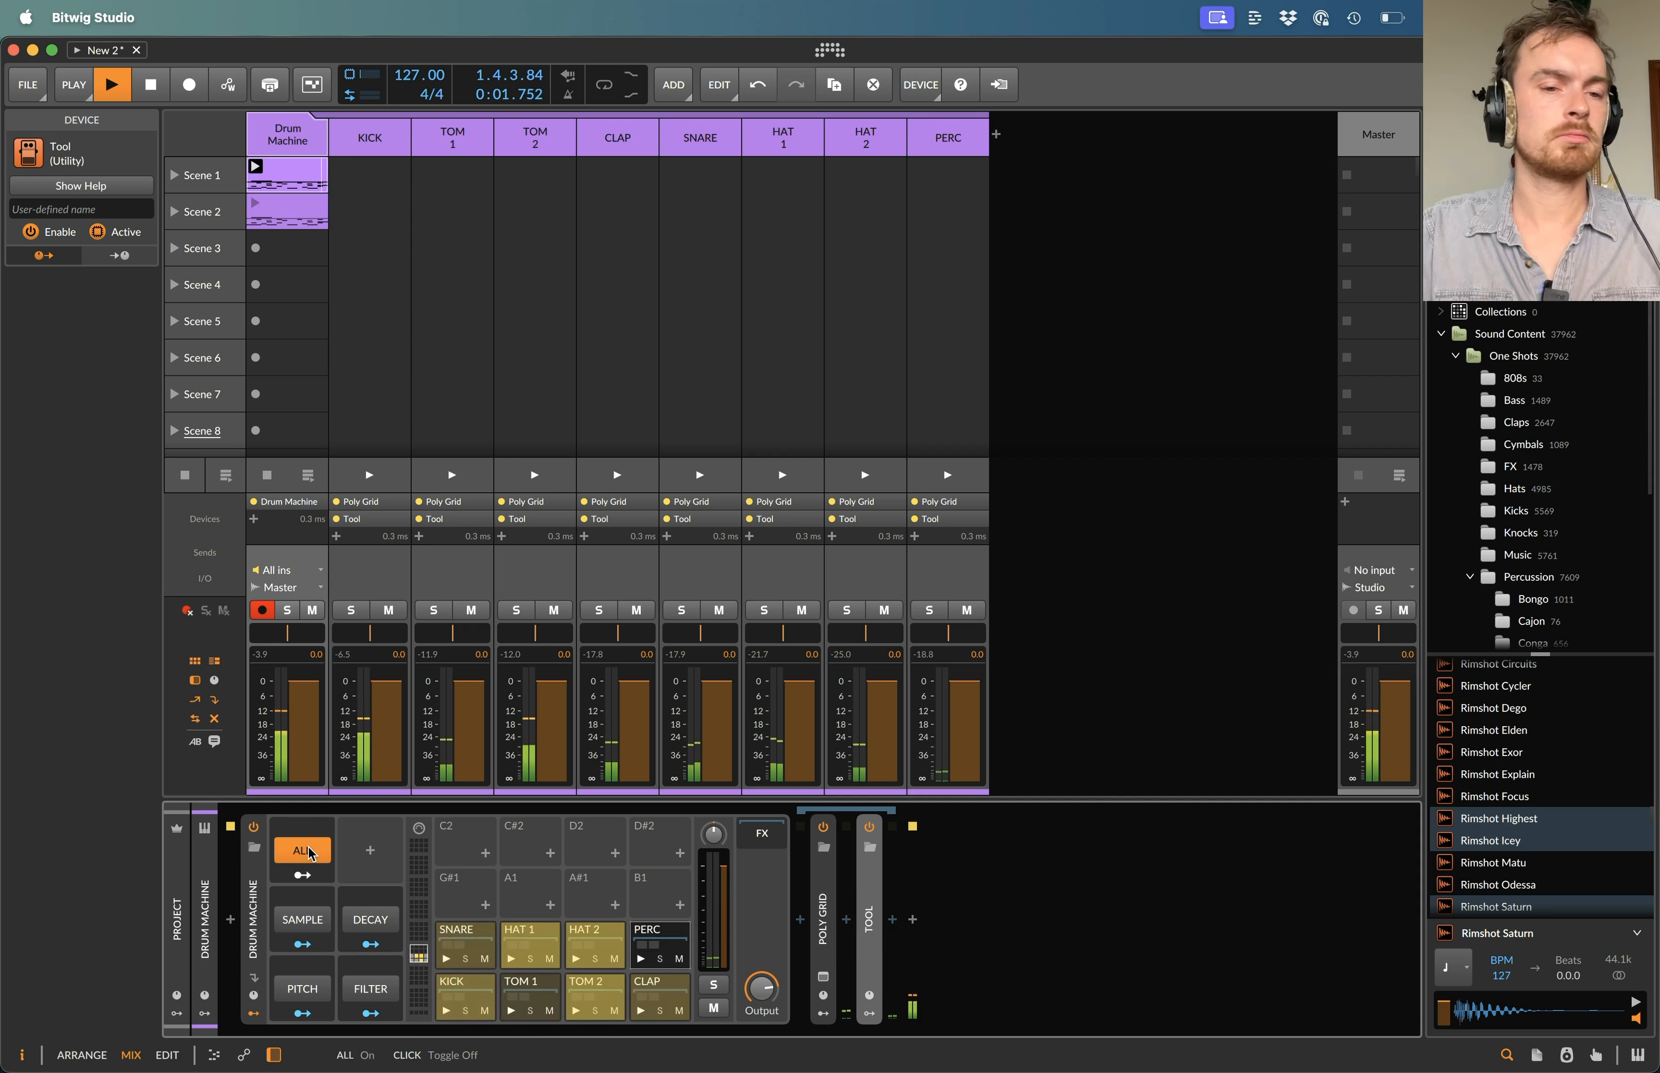
{"action": "left_click", "coordinate": [307, 851]}
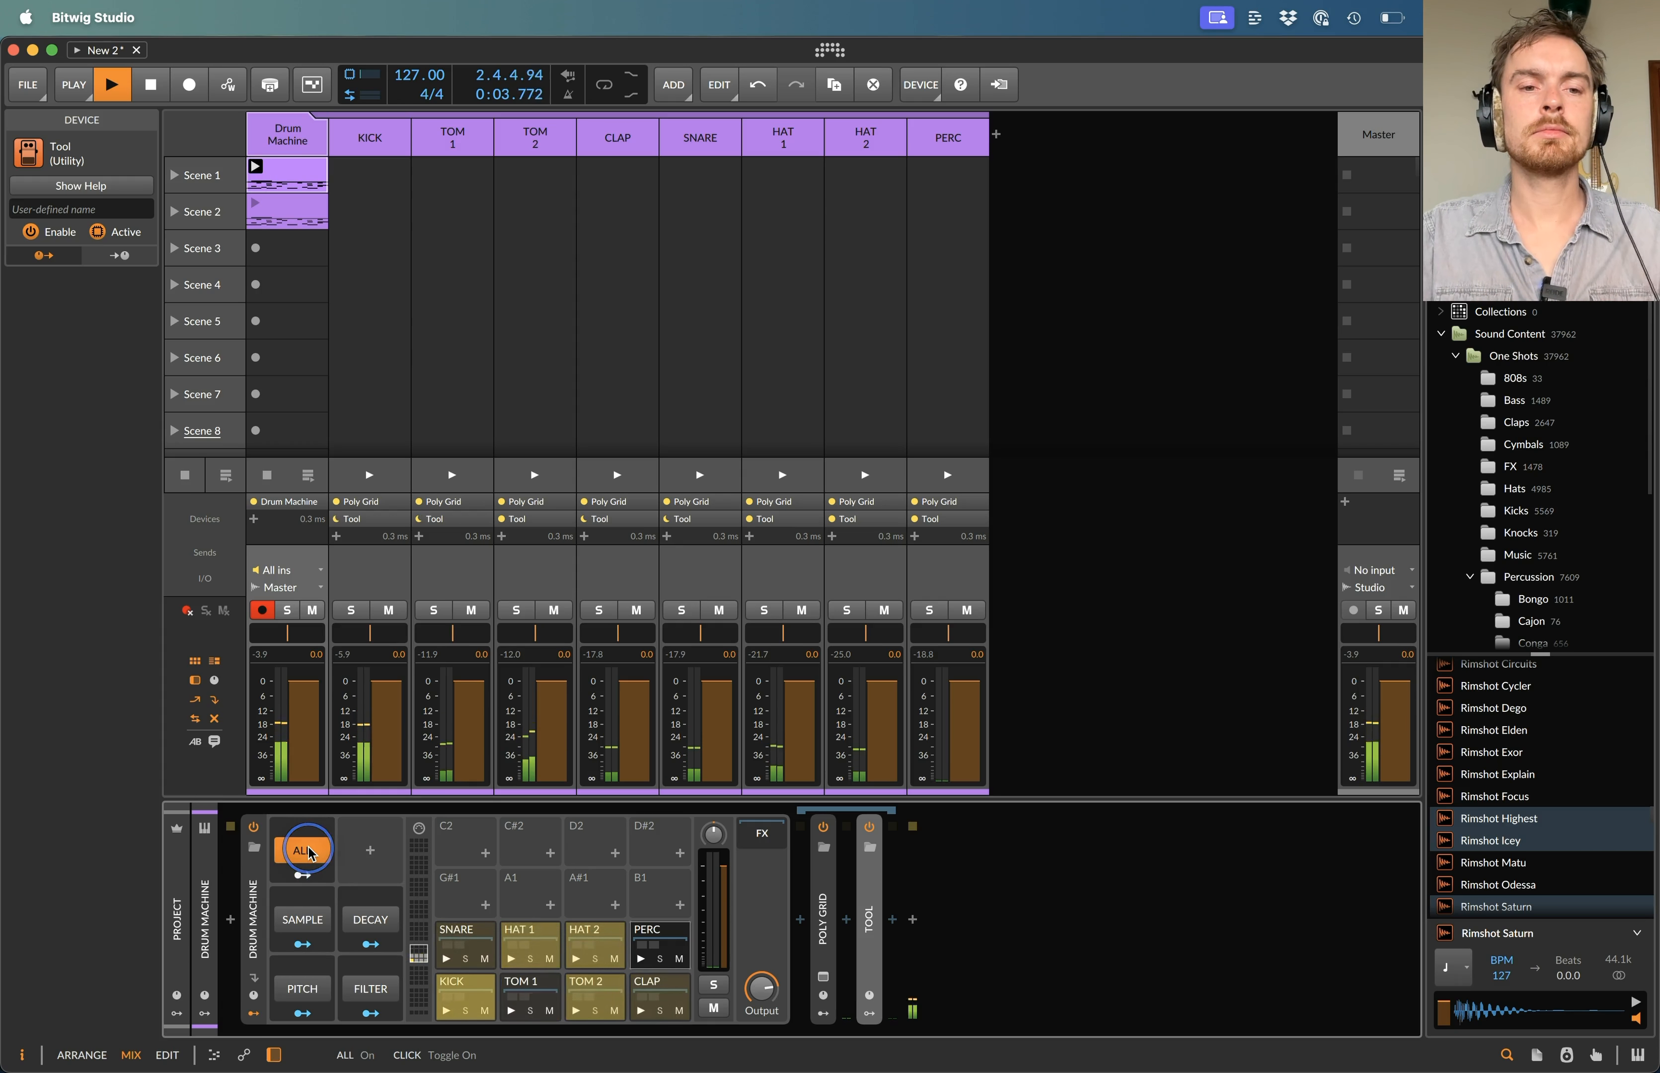
{"action": "left_click", "coordinate": [306, 851]}
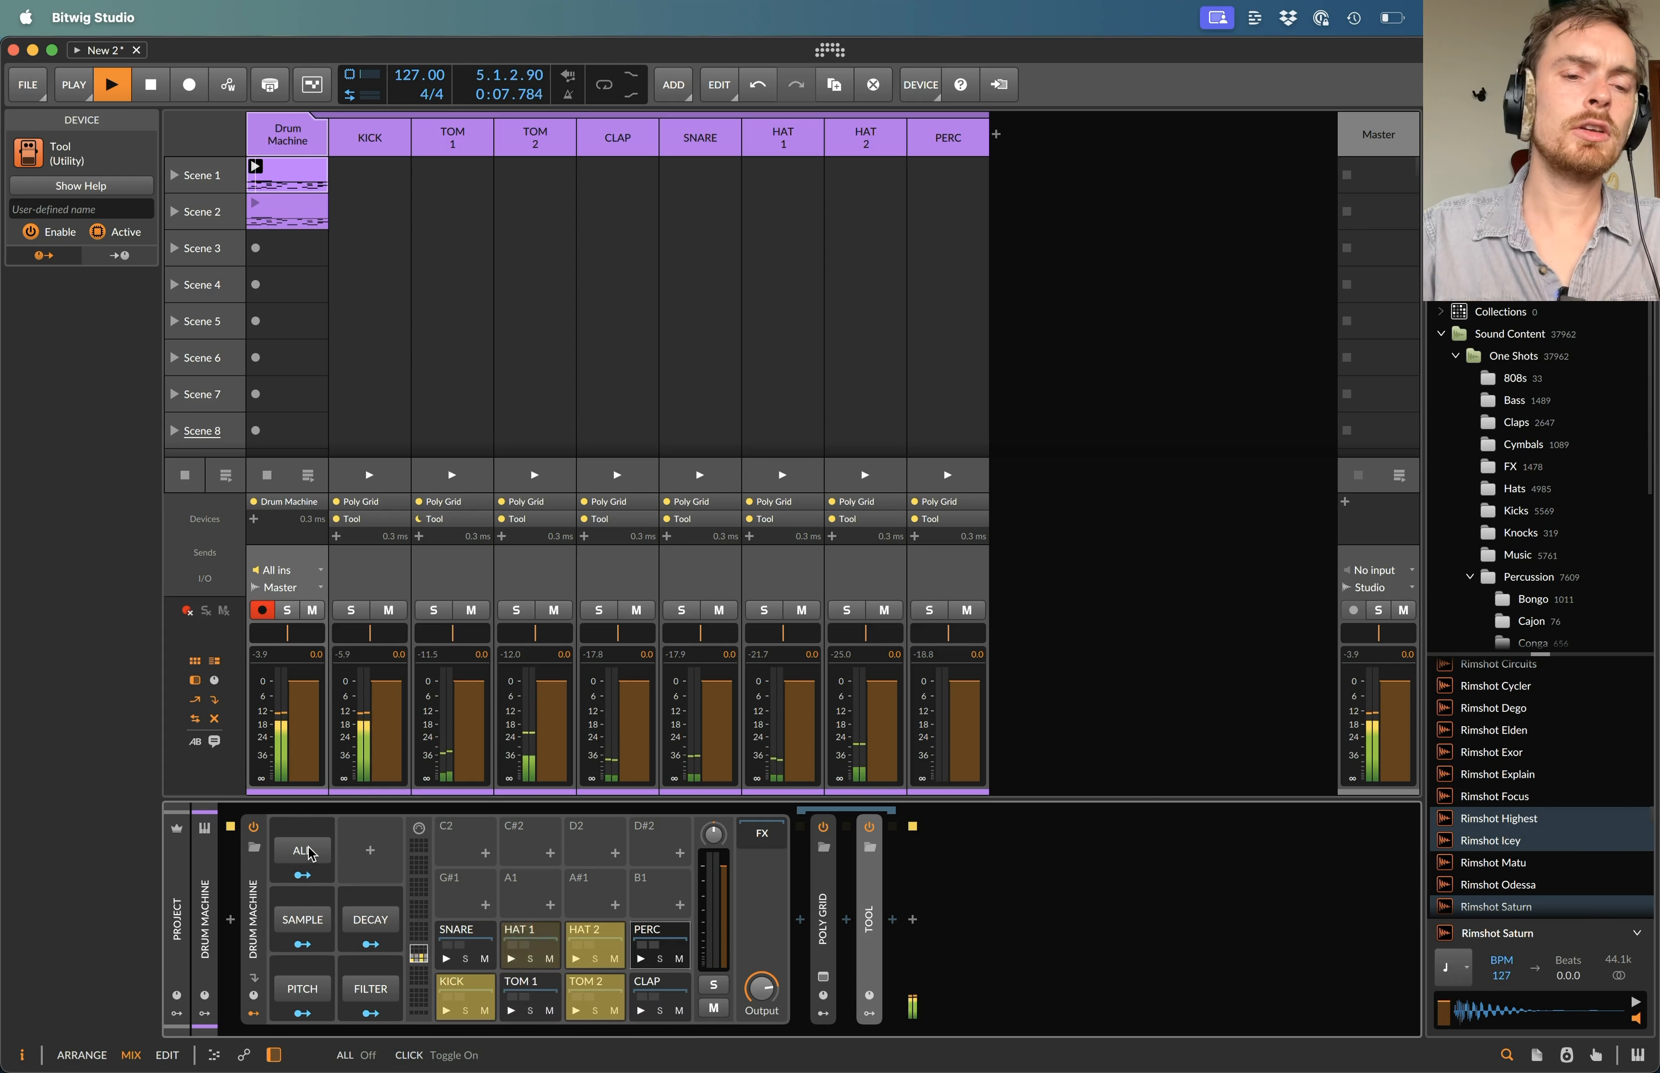
{"action": "key", "text": "space"}
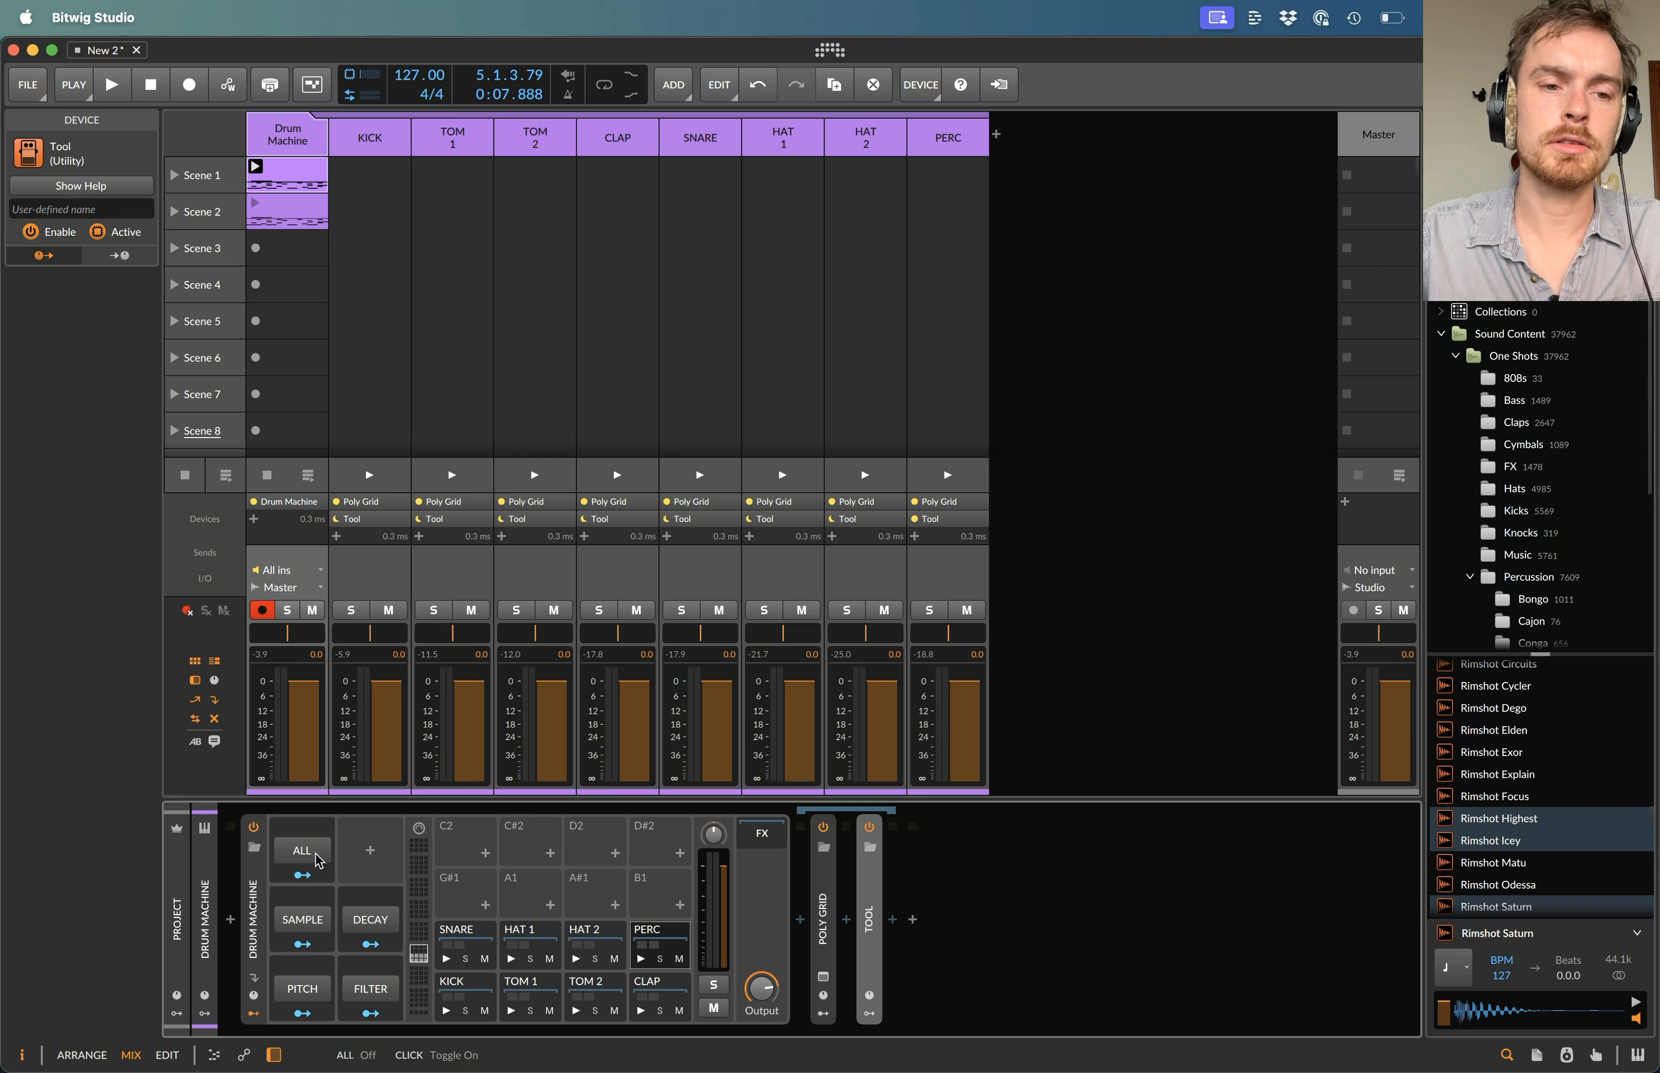
- Play the clip with another ALL randomisation, and fold the Drum Machine's chains away in the mixer with its devices shown
{"action": "key", "text": "space"}
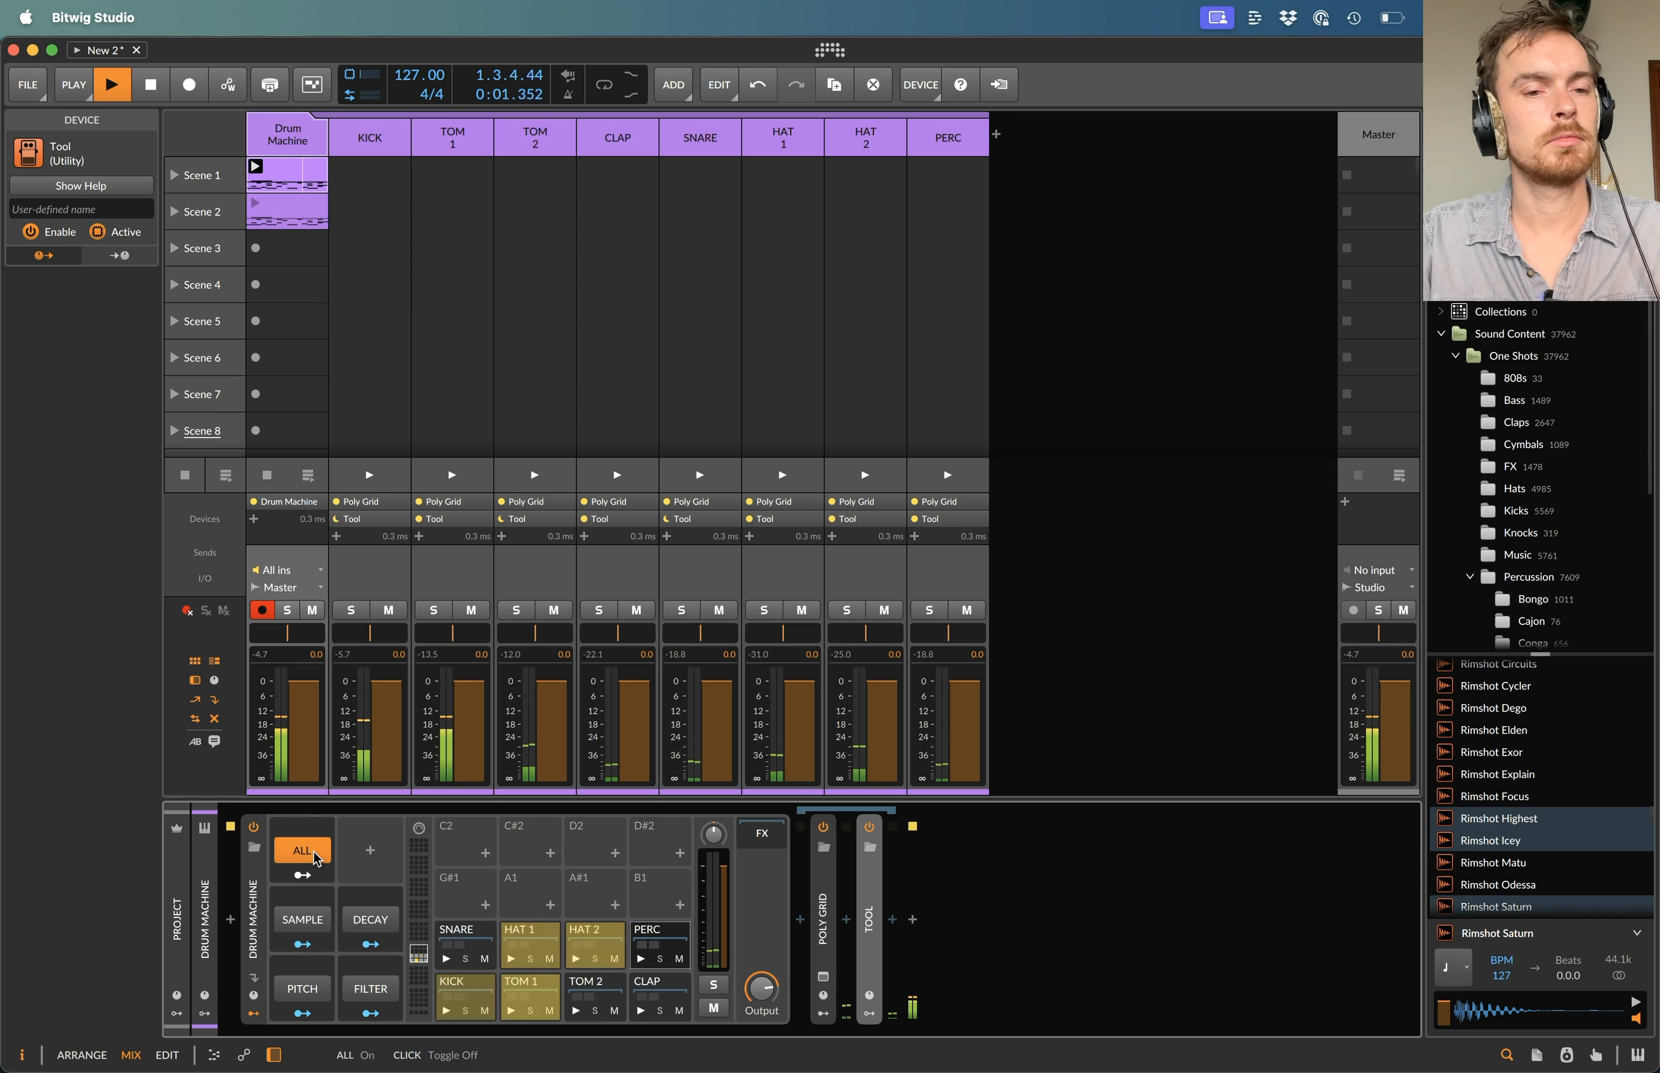
{"action": "left_click", "coordinate": [314, 854]}
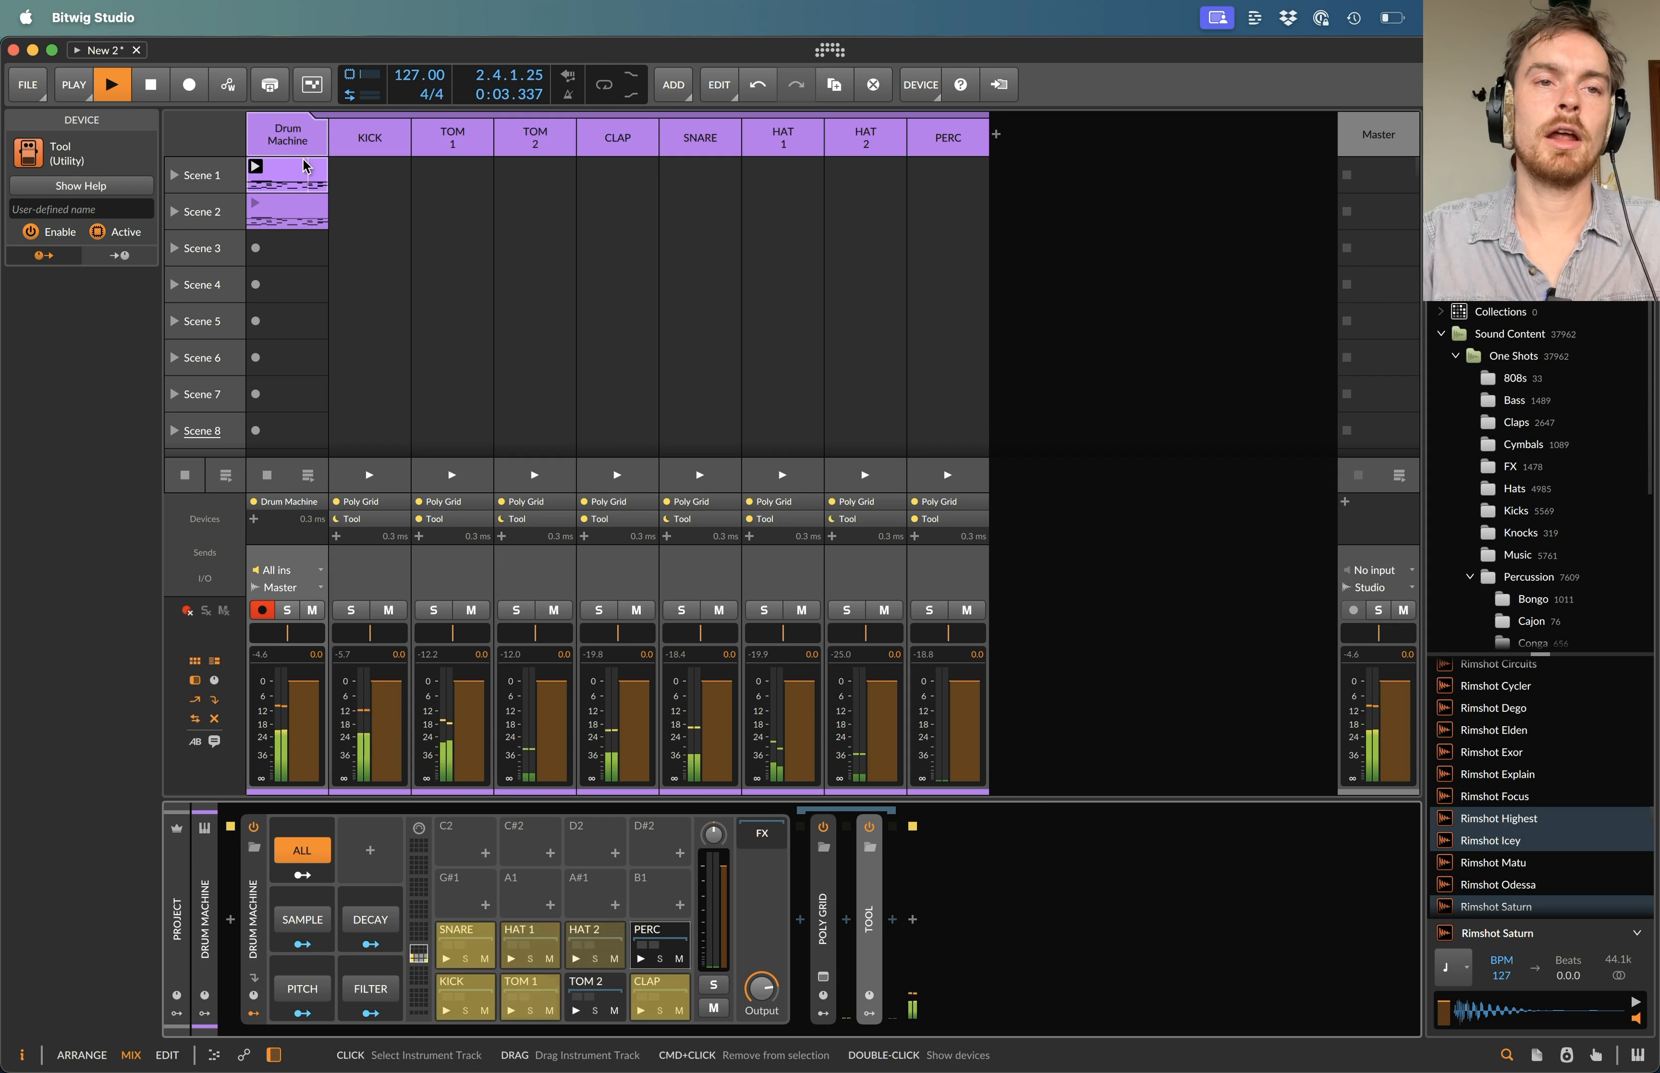
{"action": "double_click", "coordinate": [282, 185]}
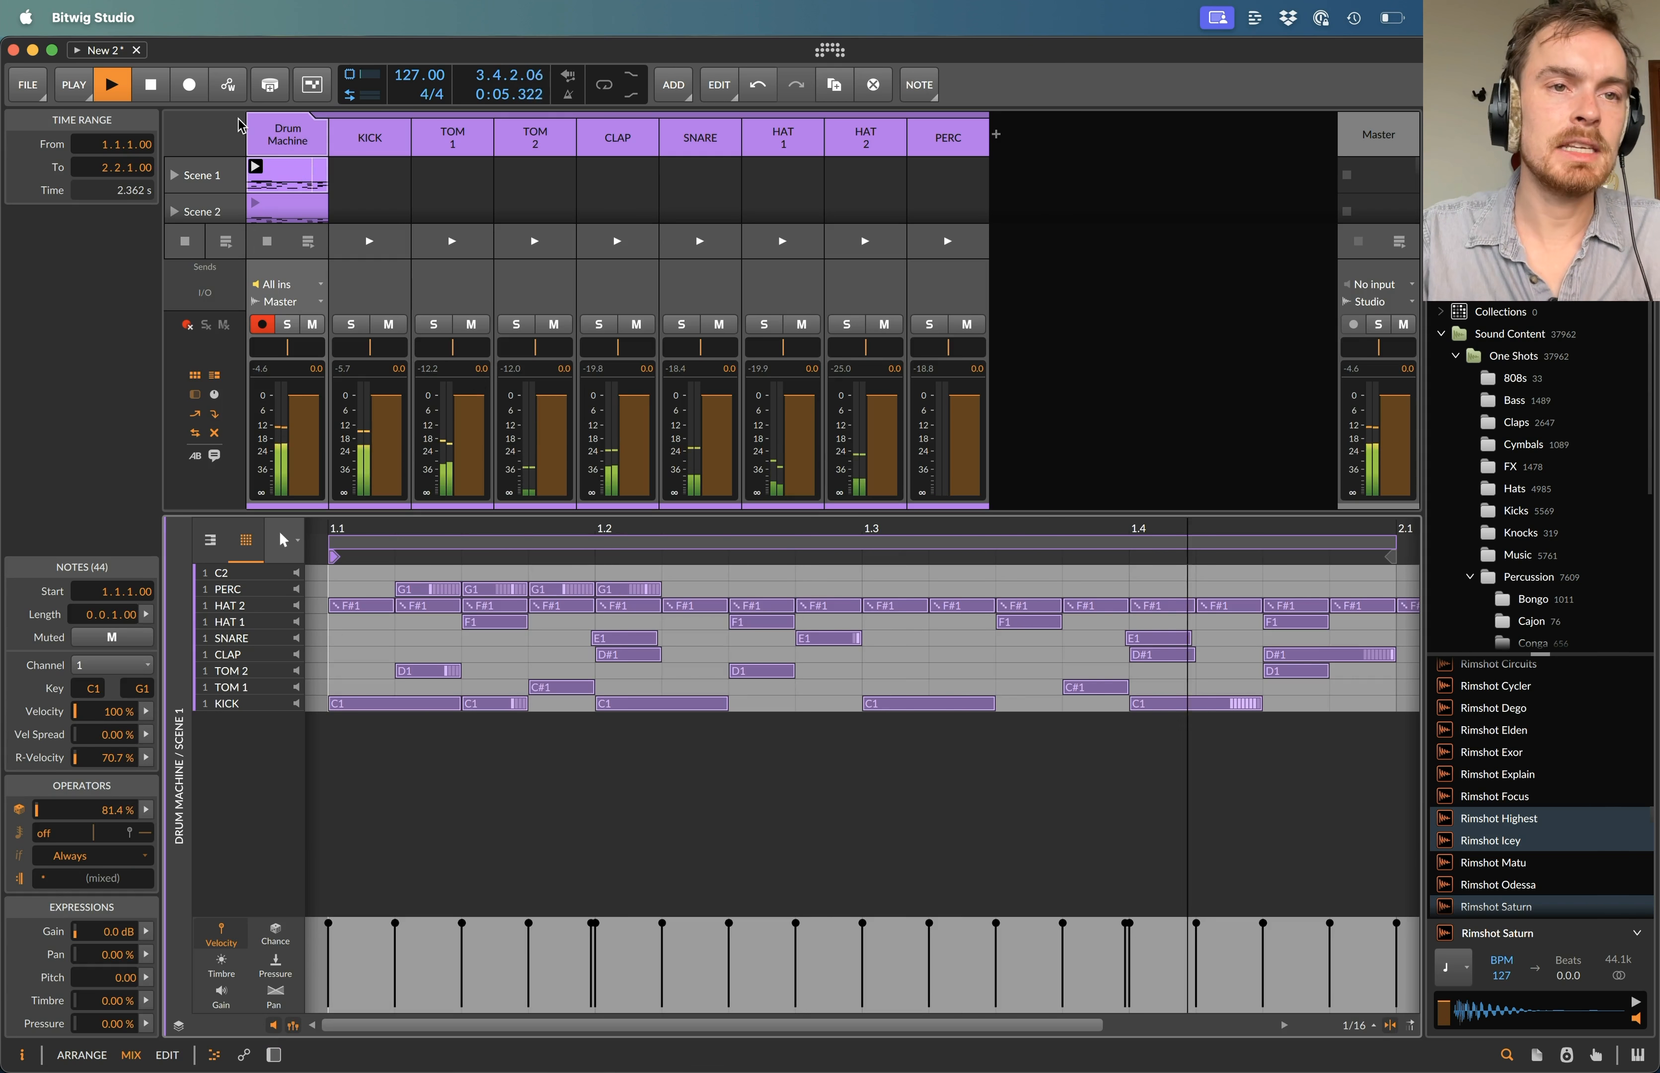
{"action": "left_click", "coordinate": [317, 124]}
{"action": "key", "text": "d"}
- Toggle the ALL button a few more times to audition new random kits, and stop playback
{"action": "left_click", "coordinate": [307, 854]}
{"action": "left_click", "coordinate": [307, 853]}
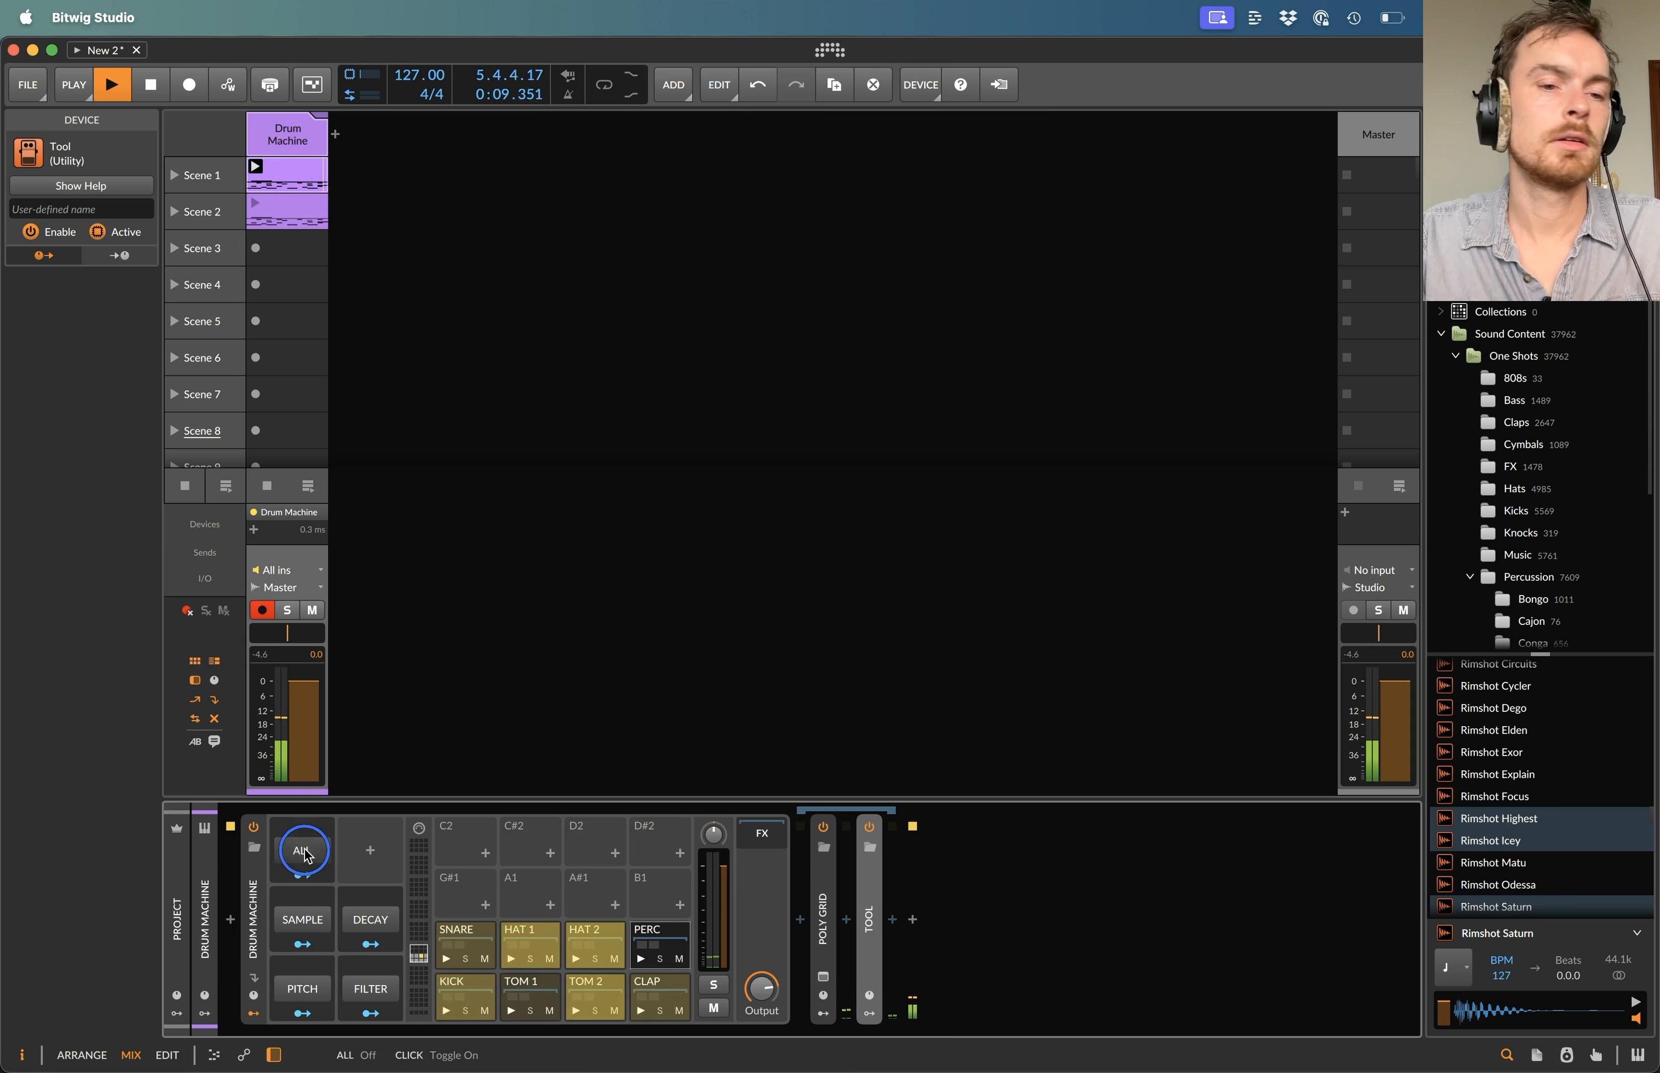
{"action": "left_click", "coordinate": [307, 854]}
{"action": "key", "text": "space"}
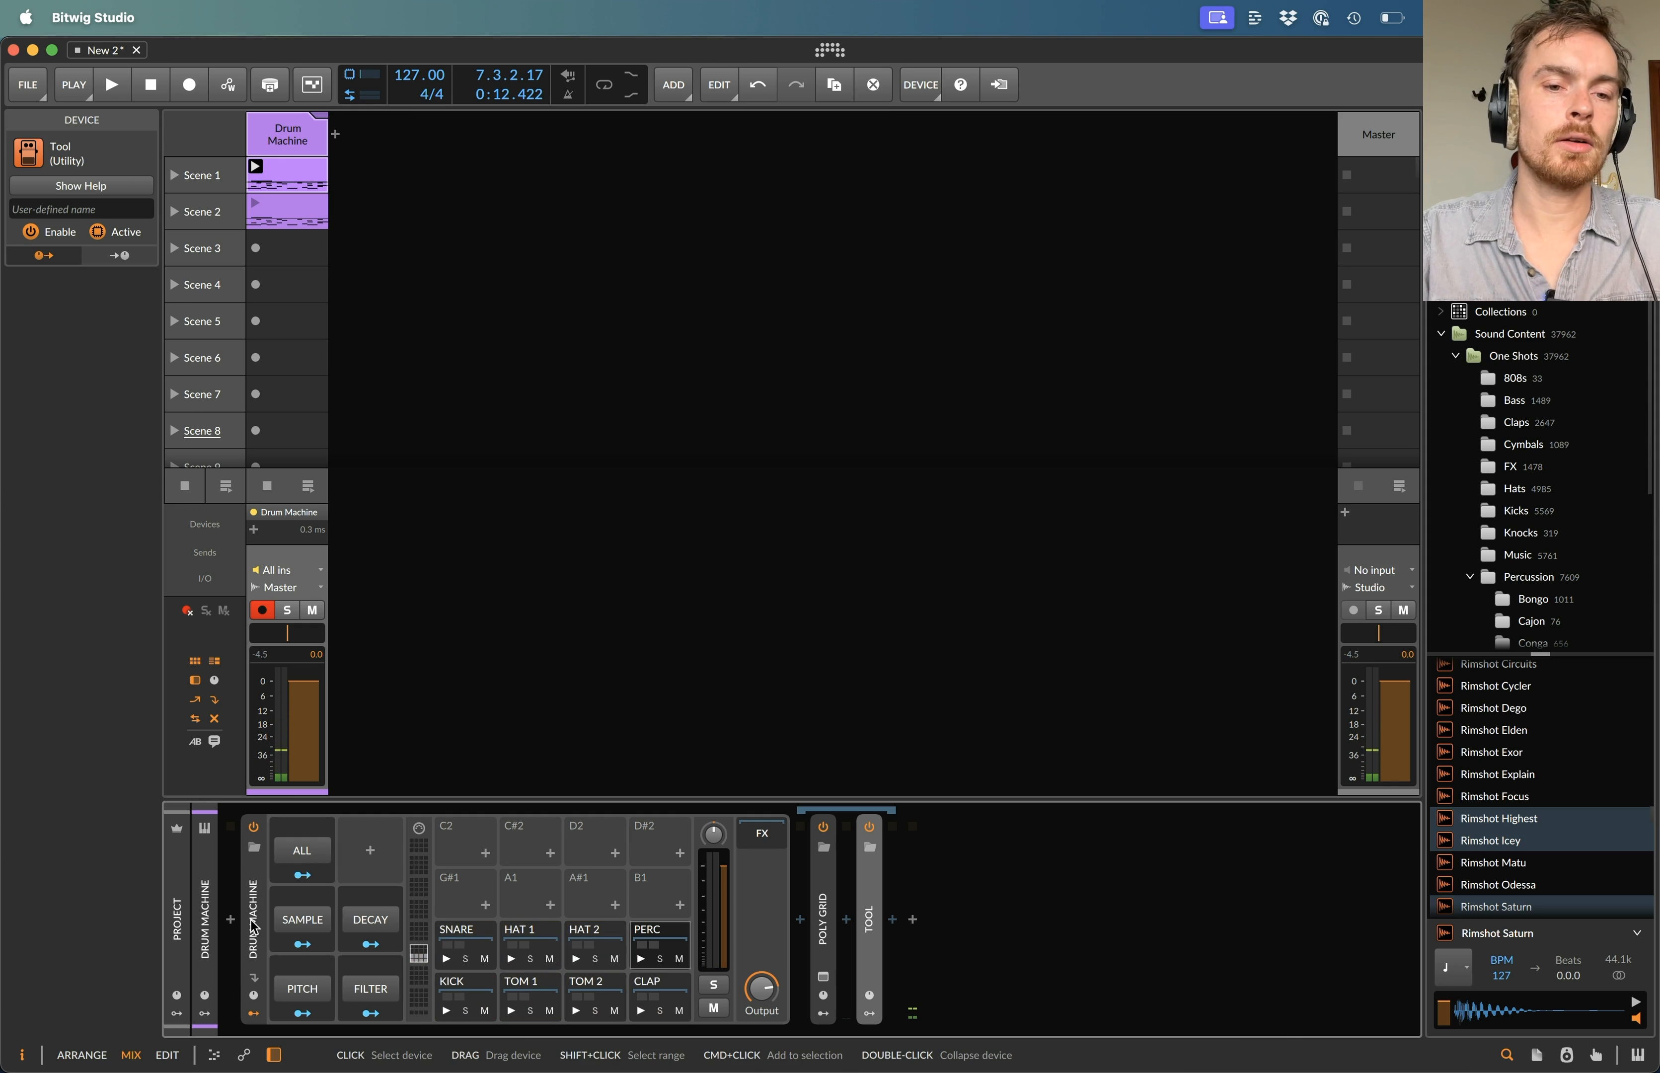
- Save the whole Drum Machine device to the library as a preset named Random Drum Machine
{"action": "left_click", "coordinate": [256, 923]}
{"action": "right_click", "coordinate": [255, 923]}
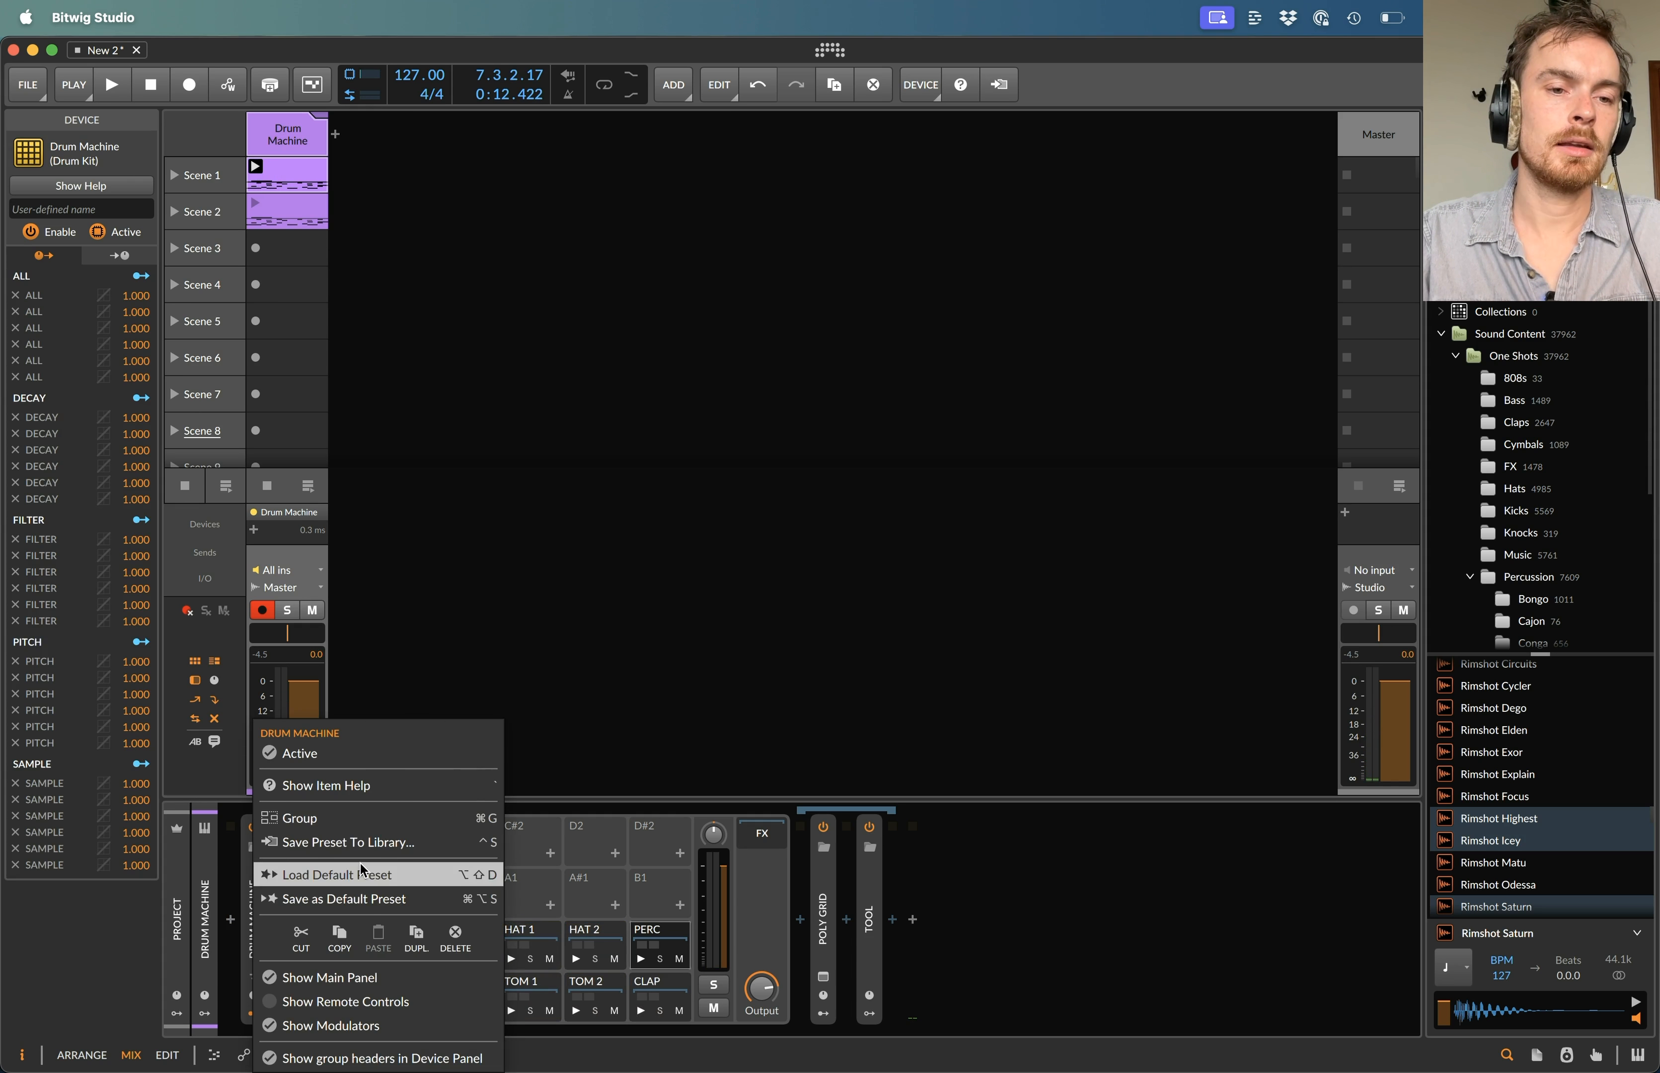
{"action": "left_click", "coordinate": [990, 864]}
{"action": "left_click", "coordinate": [248, 912]}
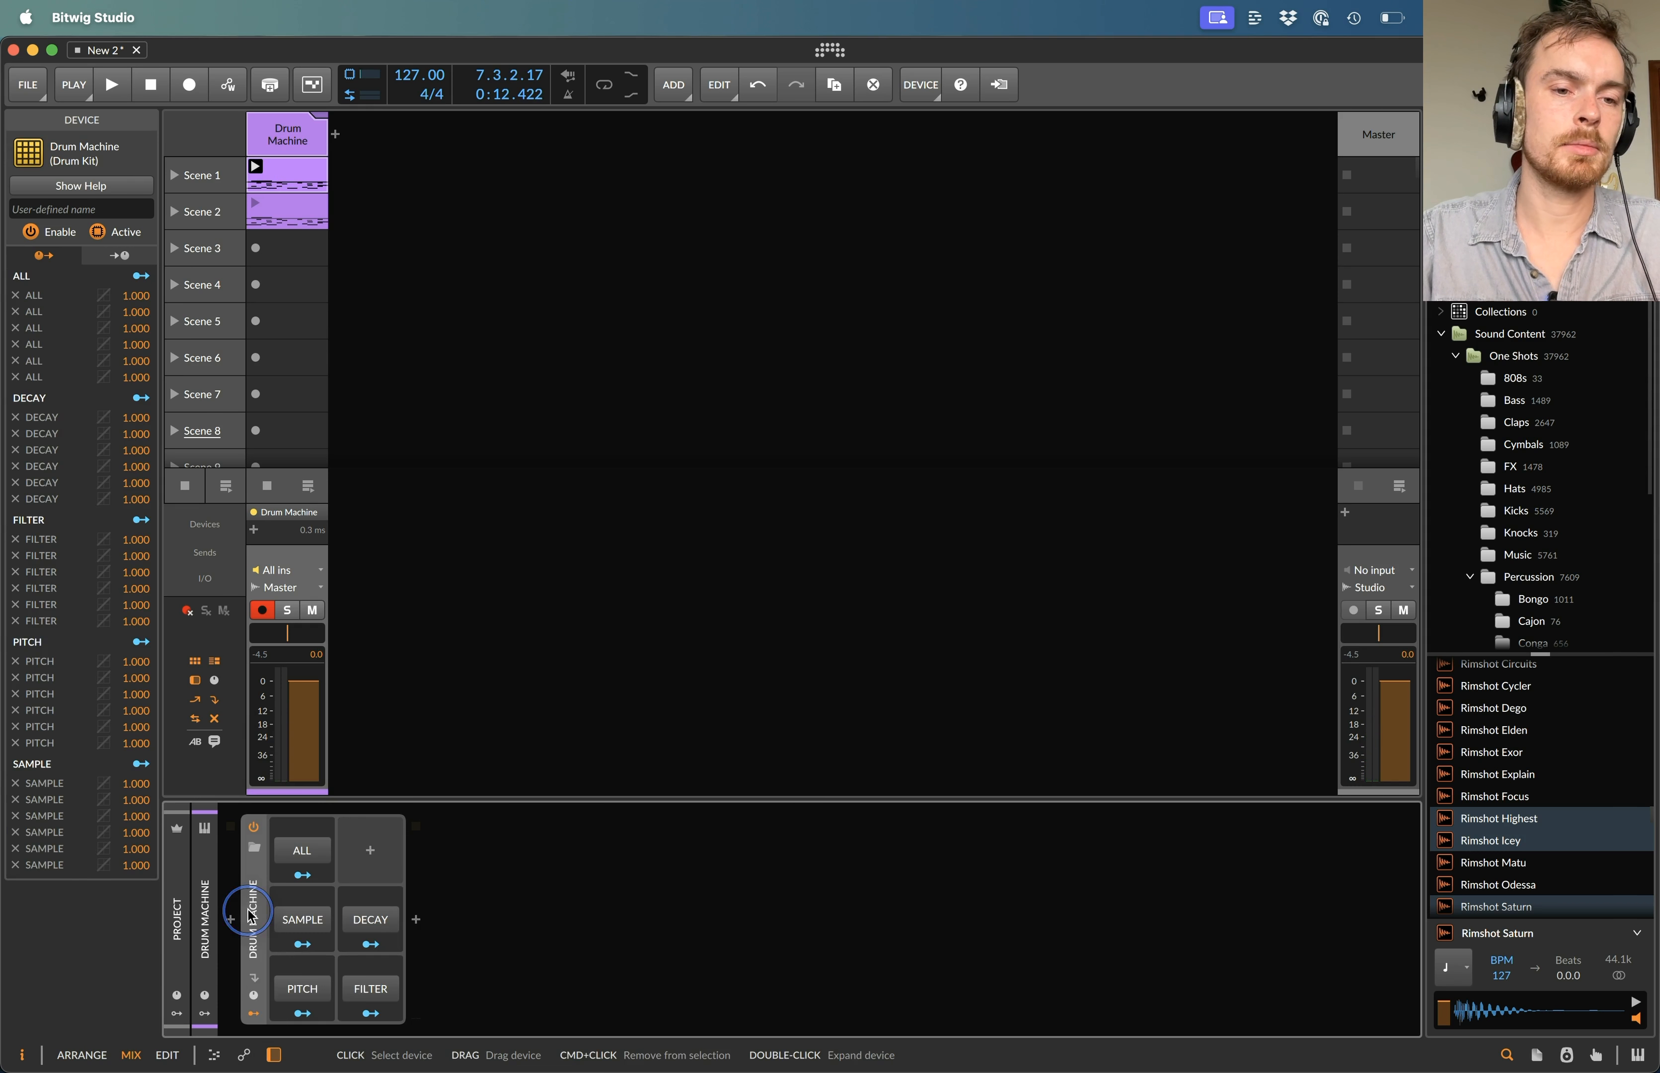
{"action": "right_click", "coordinate": [251, 916]}
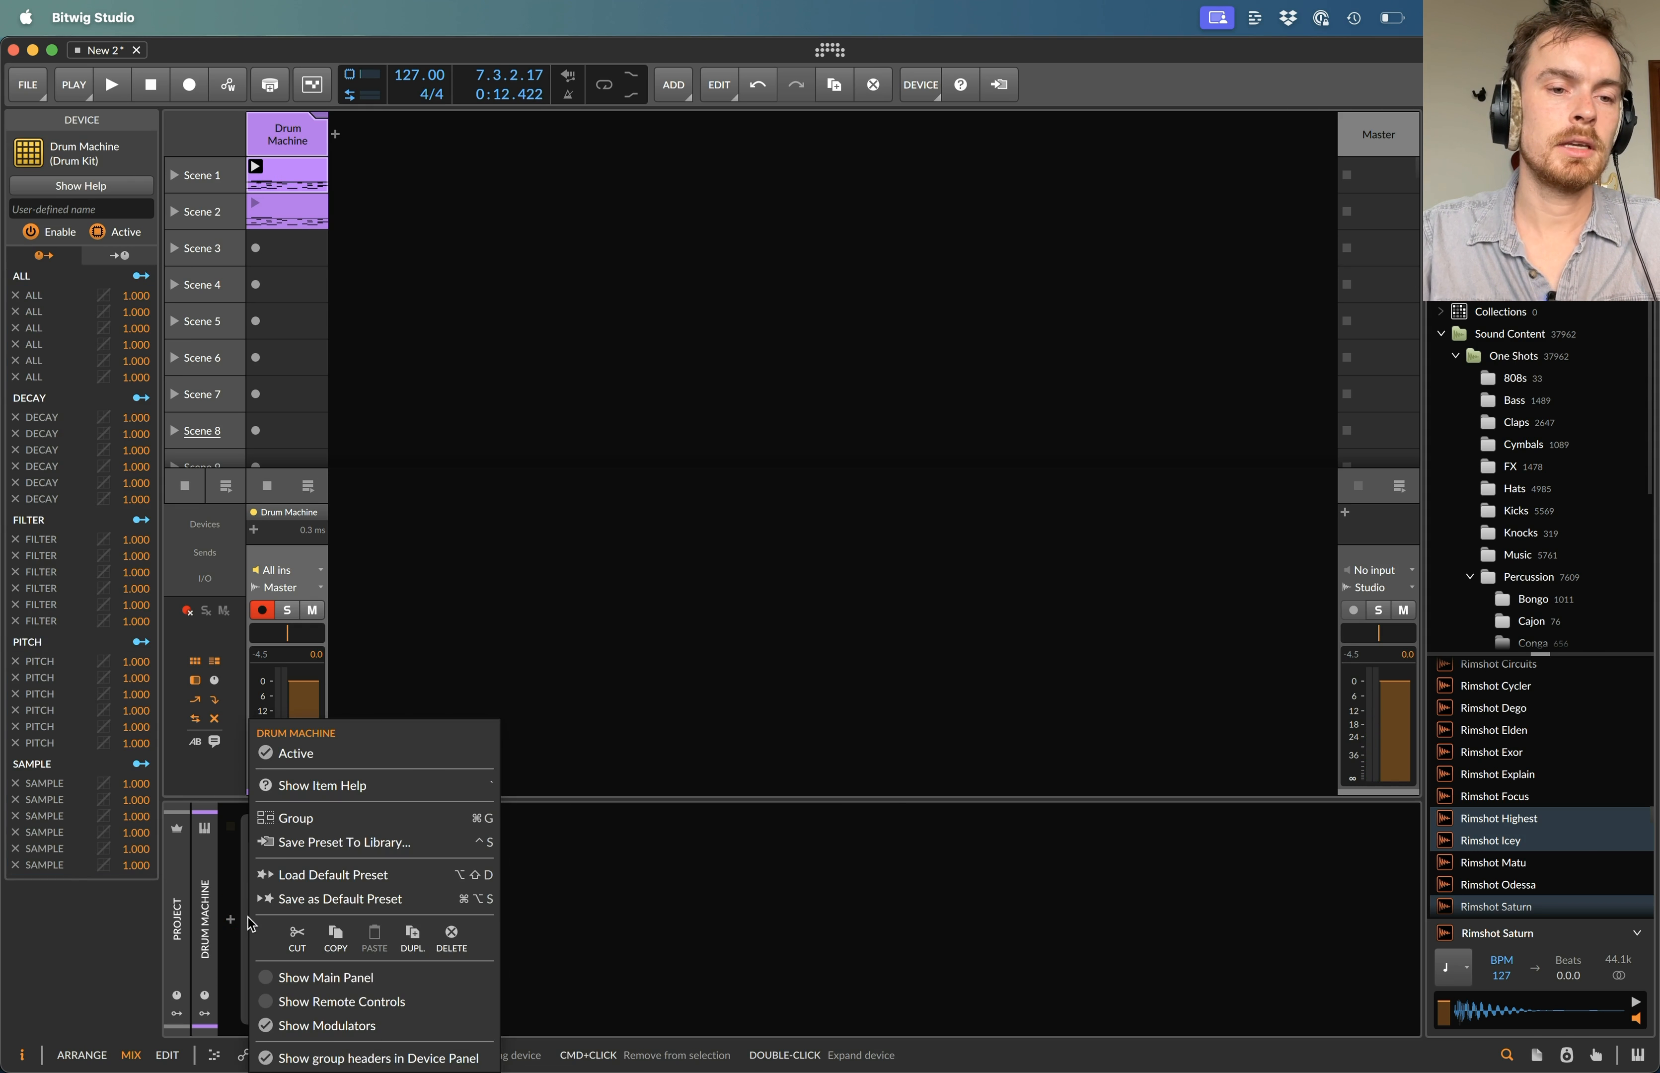
{"action": "left_click", "coordinate": [314, 844]}
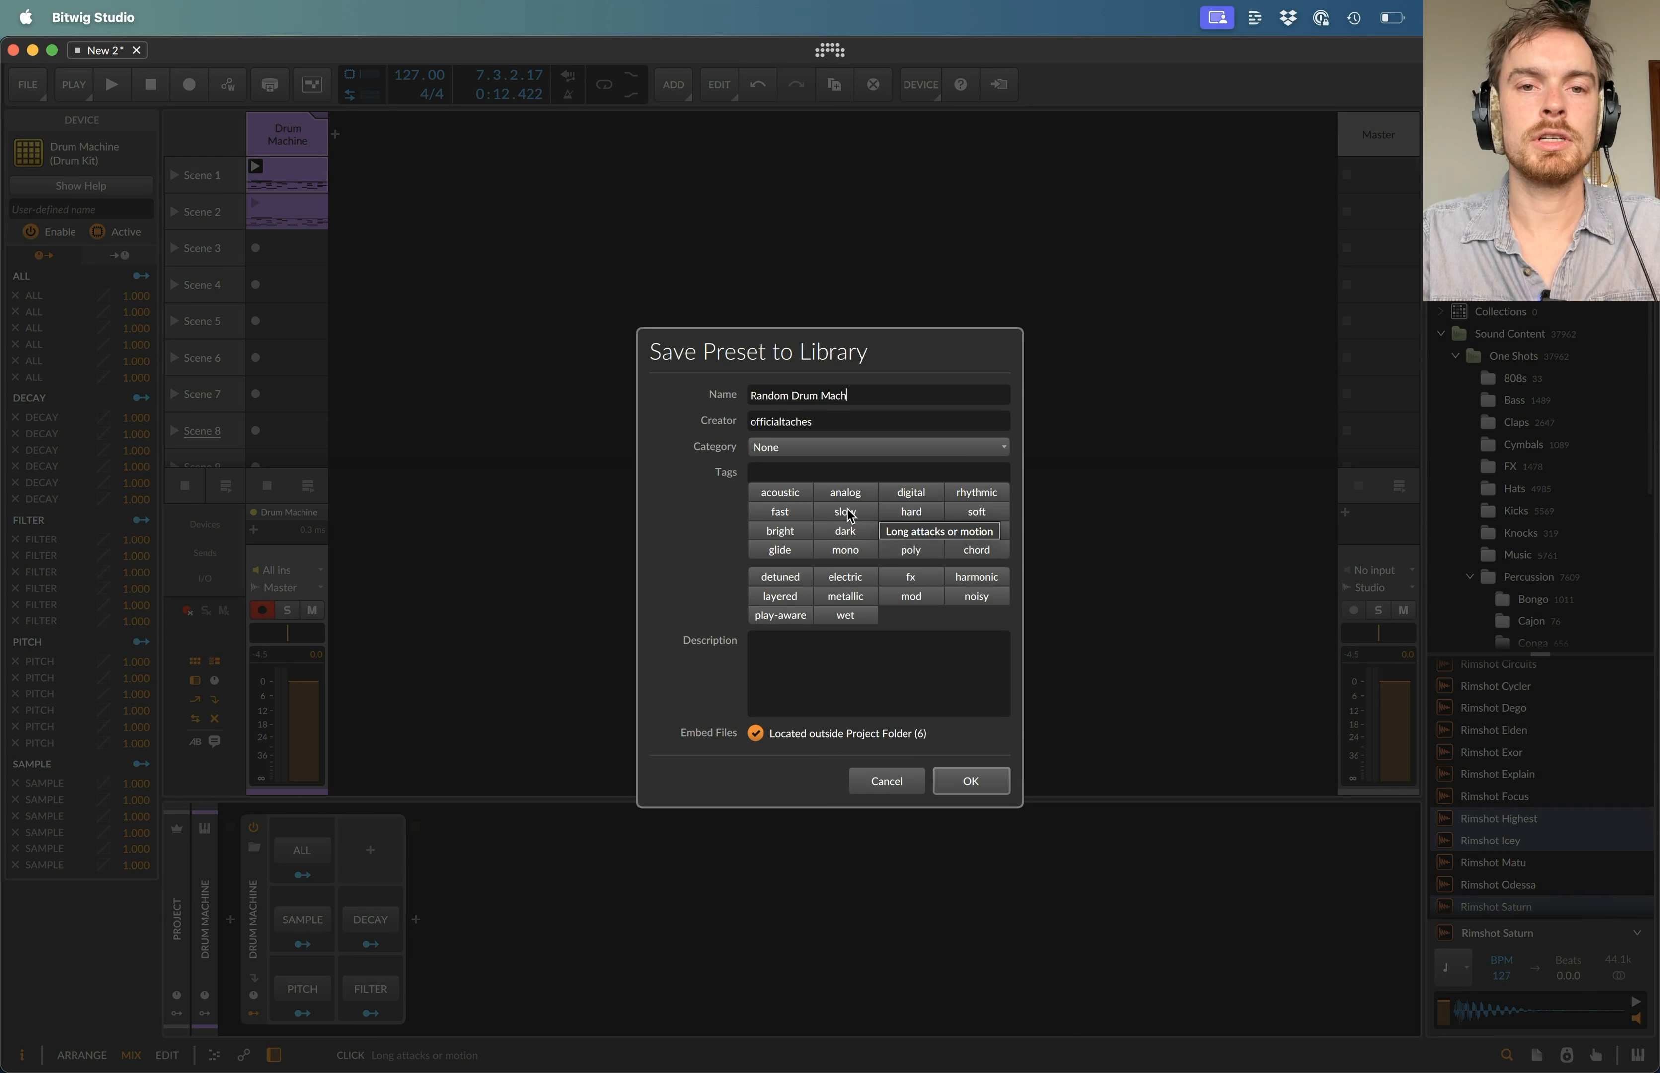
{"action": "left_click", "coordinate": [966, 778]}
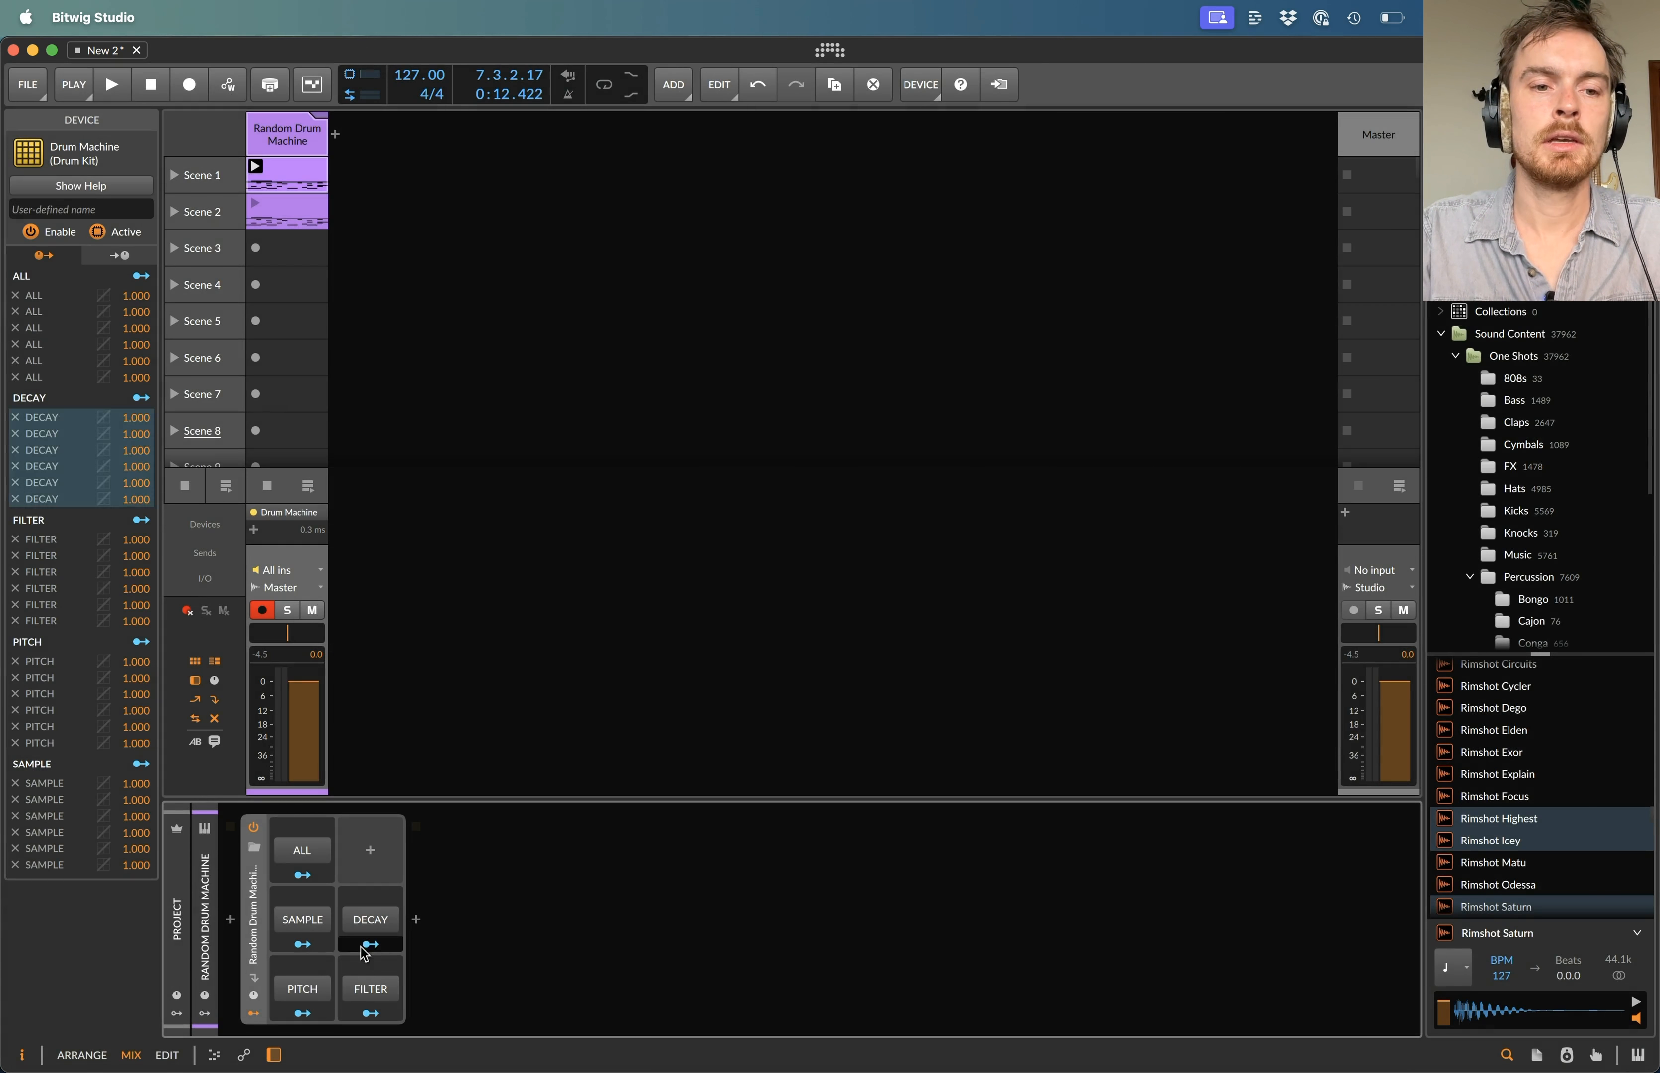
- Expand the Drum Machine and the KICK chain's Poly Grid, and show the Kick Collection 1 Sampler in its FX chain
{"action": "double_click", "coordinate": [263, 916]}
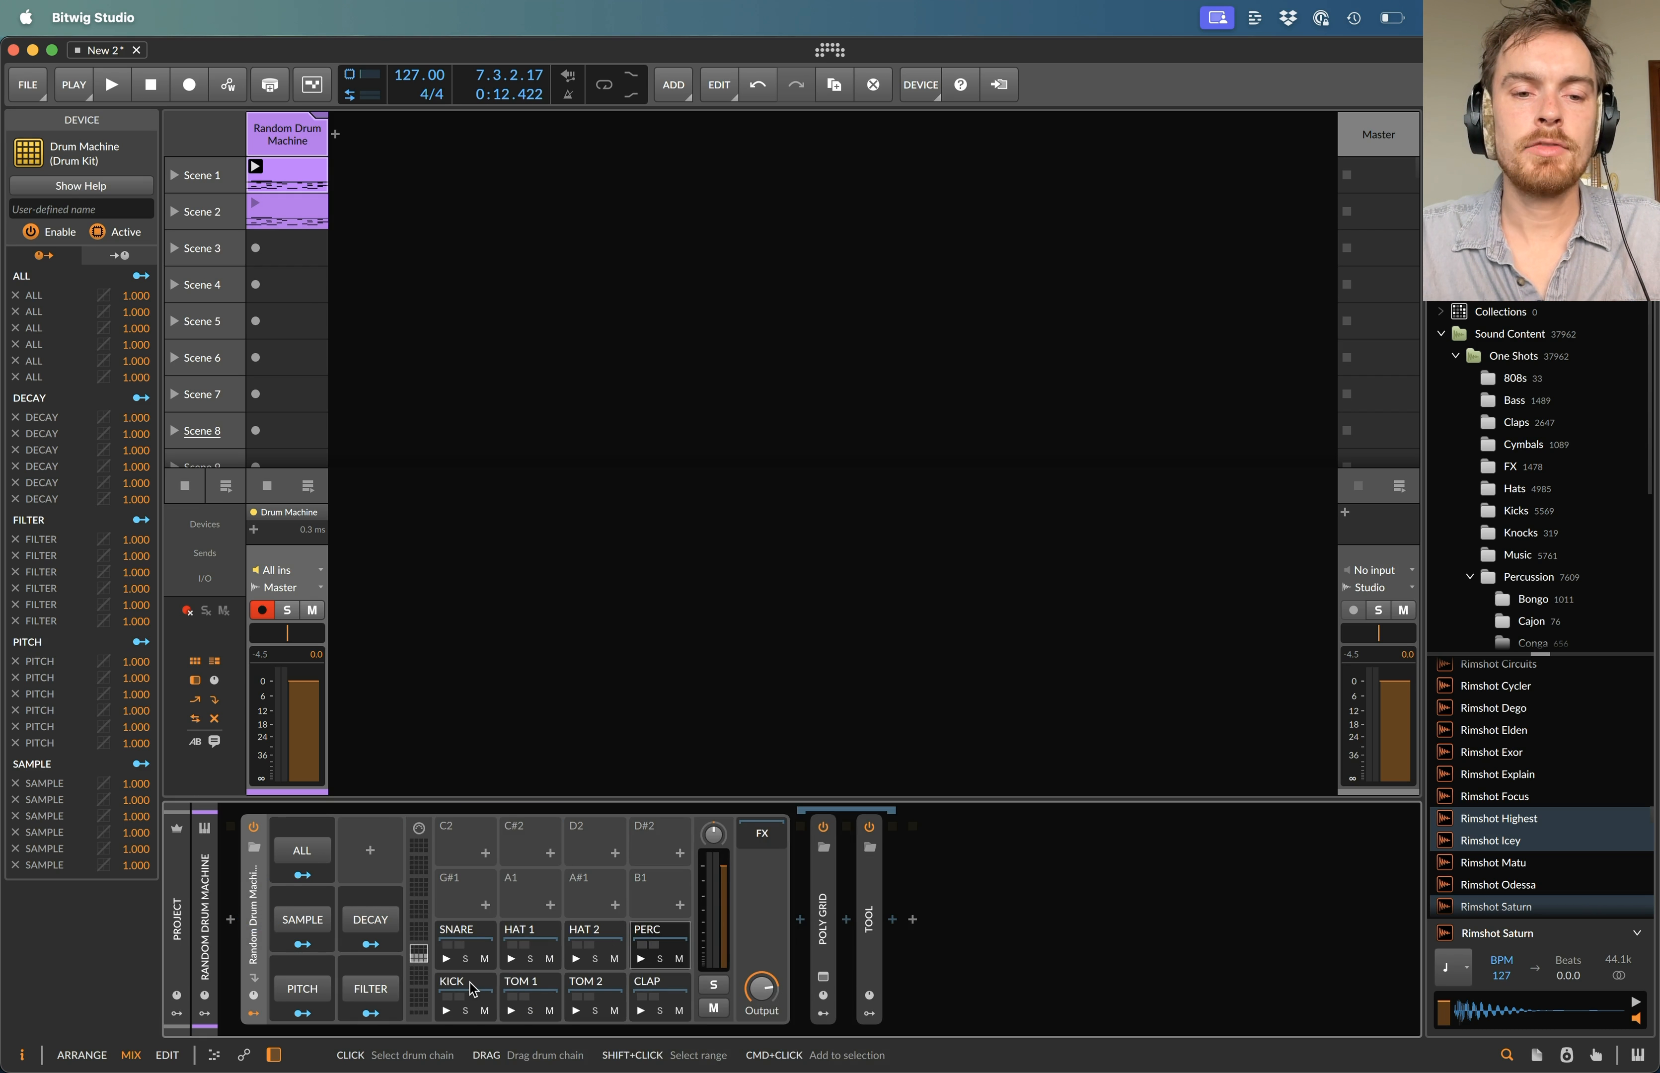
{"action": "left_click", "coordinate": [460, 997]}
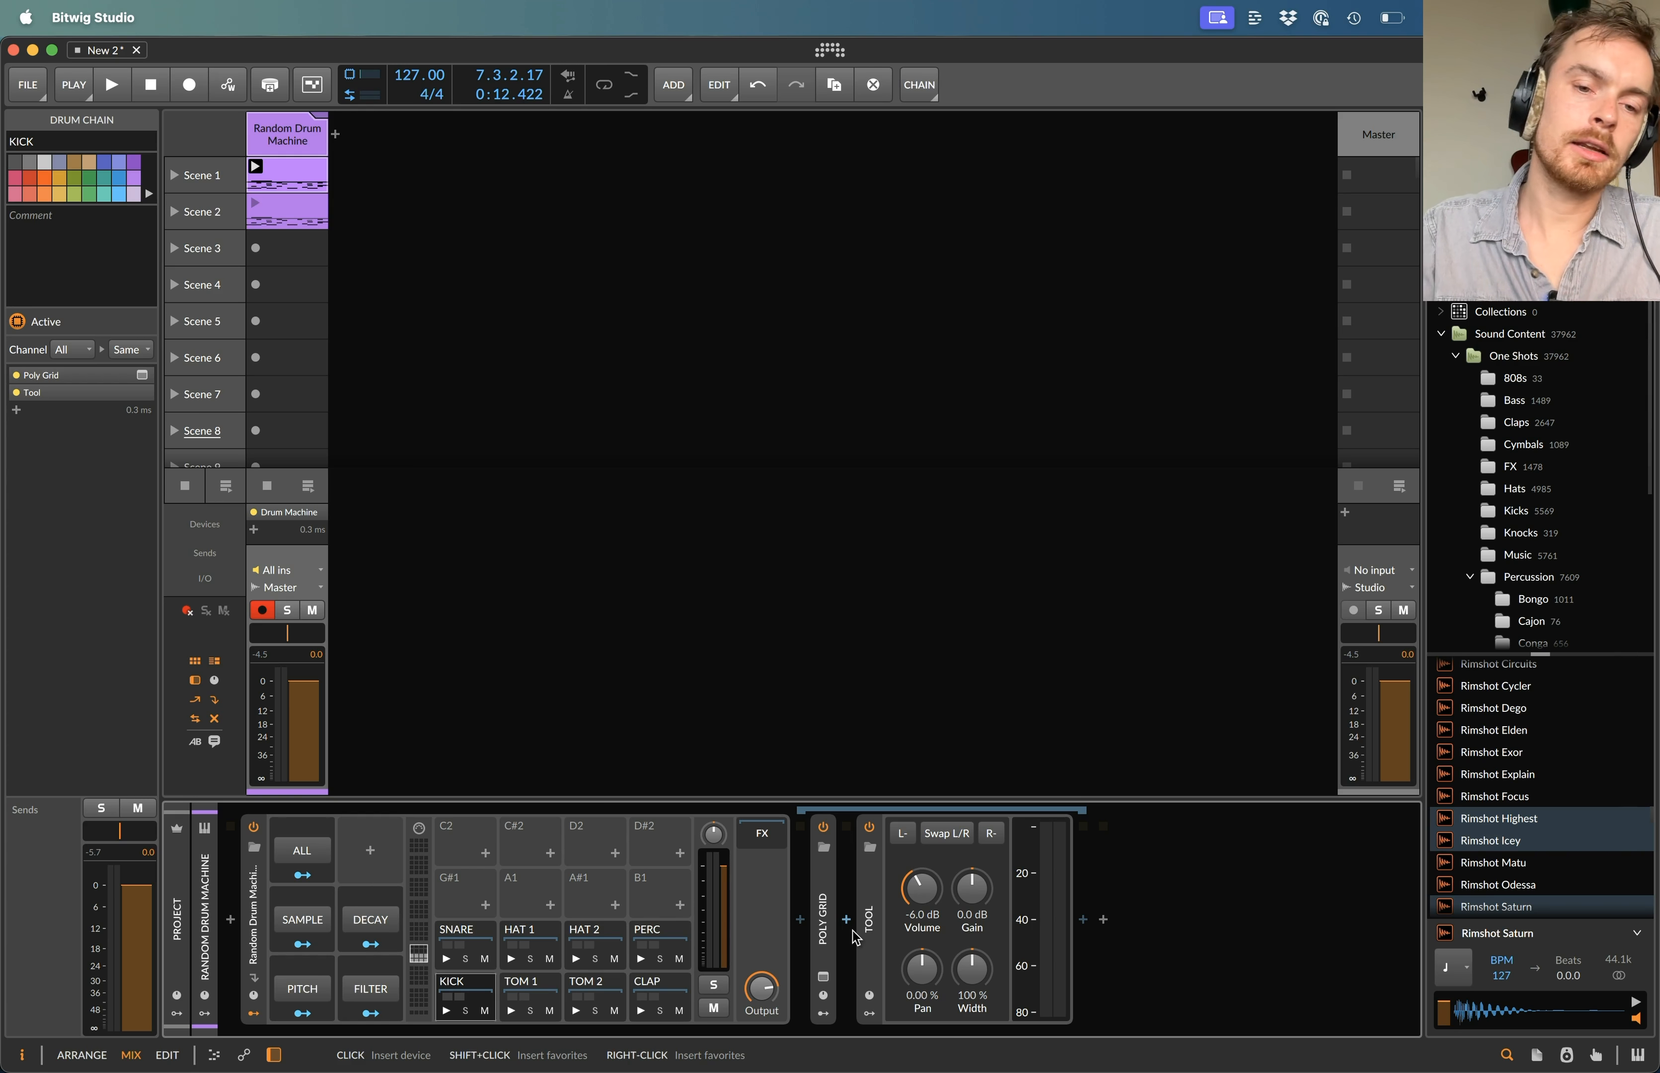
{"action": "double_click", "coordinate": [824, 914]}
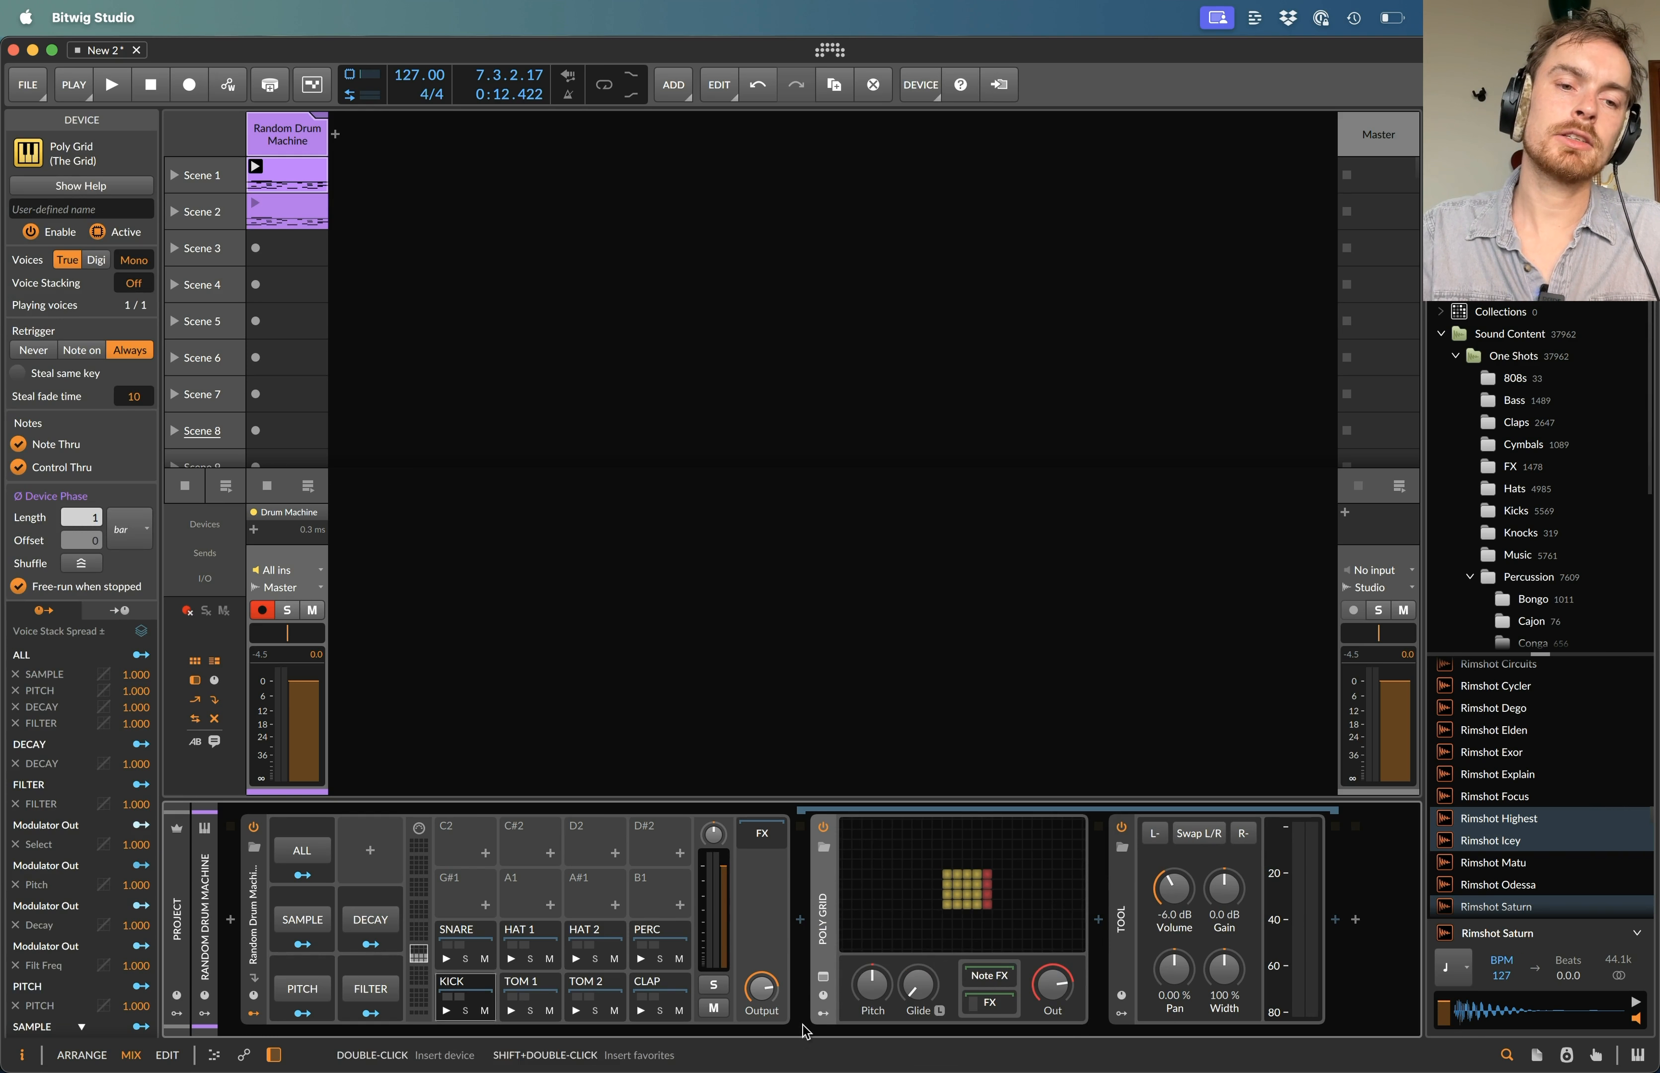
{"action": "left_click", "coordinate": [999, 1011]}
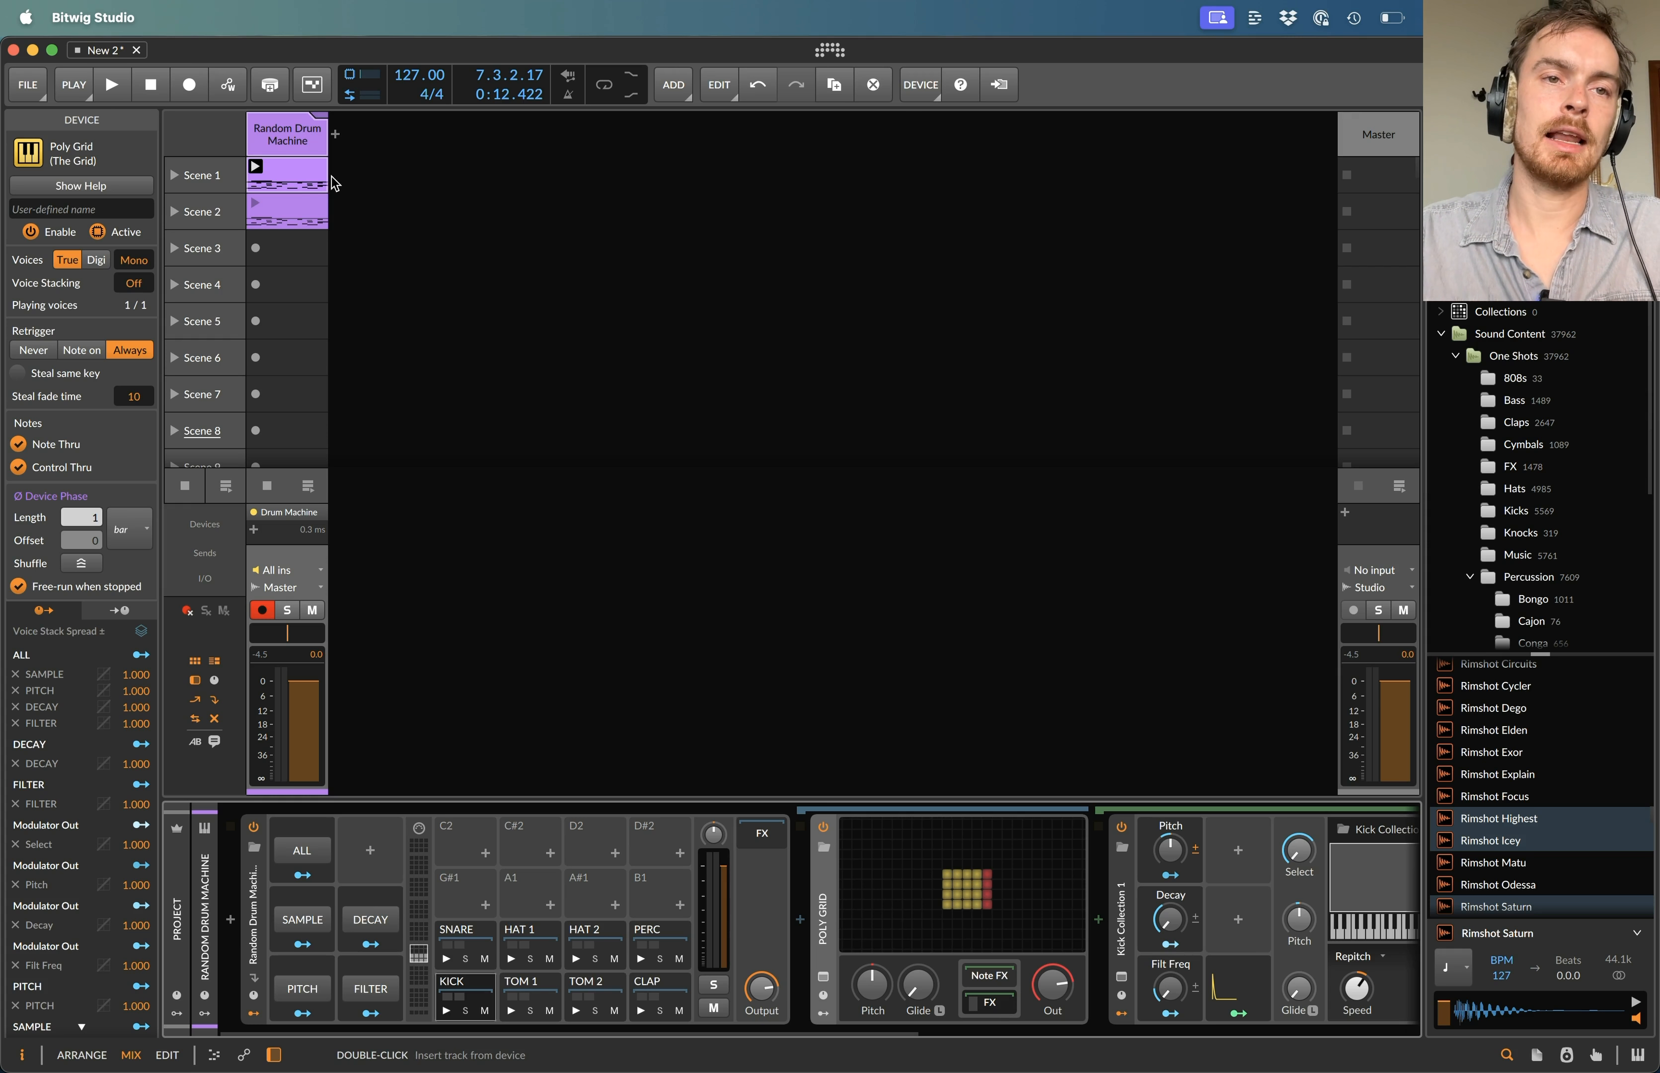
{"action": "double_click", "coordinate": [340, 136]}
{"action": "key", "text": "super+z"}
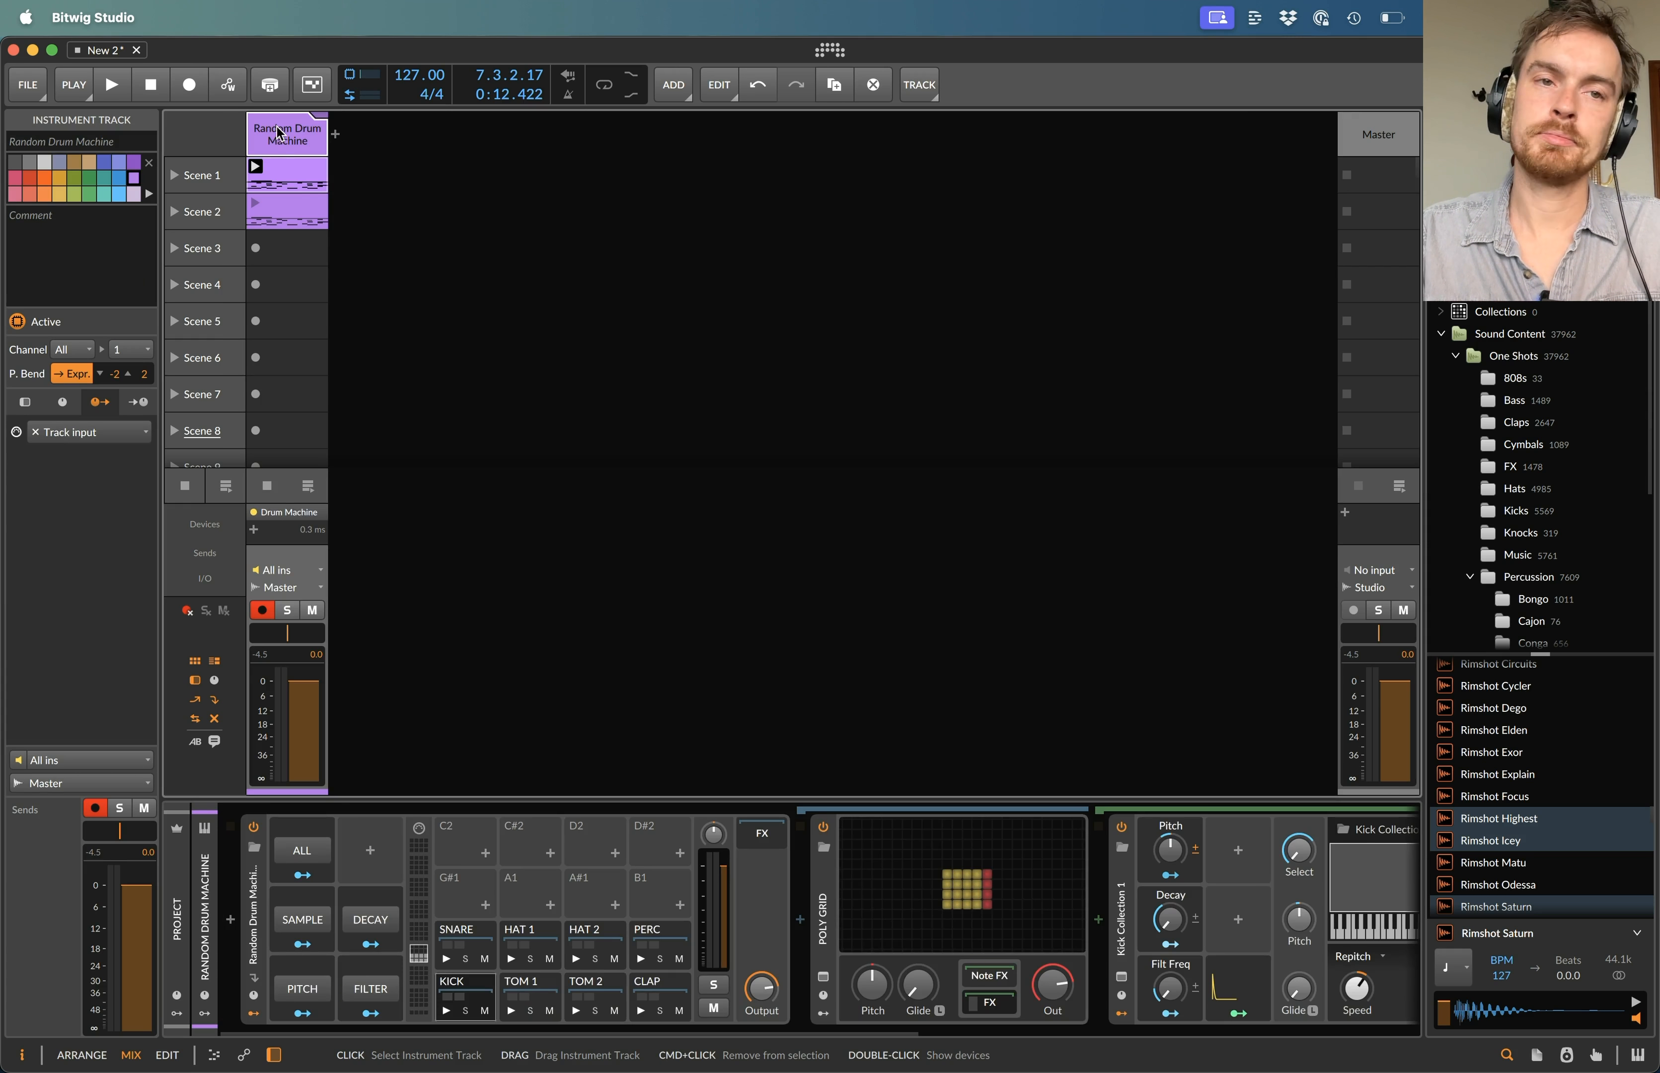
- Group the Kick Collection 1 Sampler into an Instrument Layer inside the KICK Poly Grid
{"action": "scroll", "coordinate": [796, 855], "scroll_direction": "right", "scroll_amount": 5}
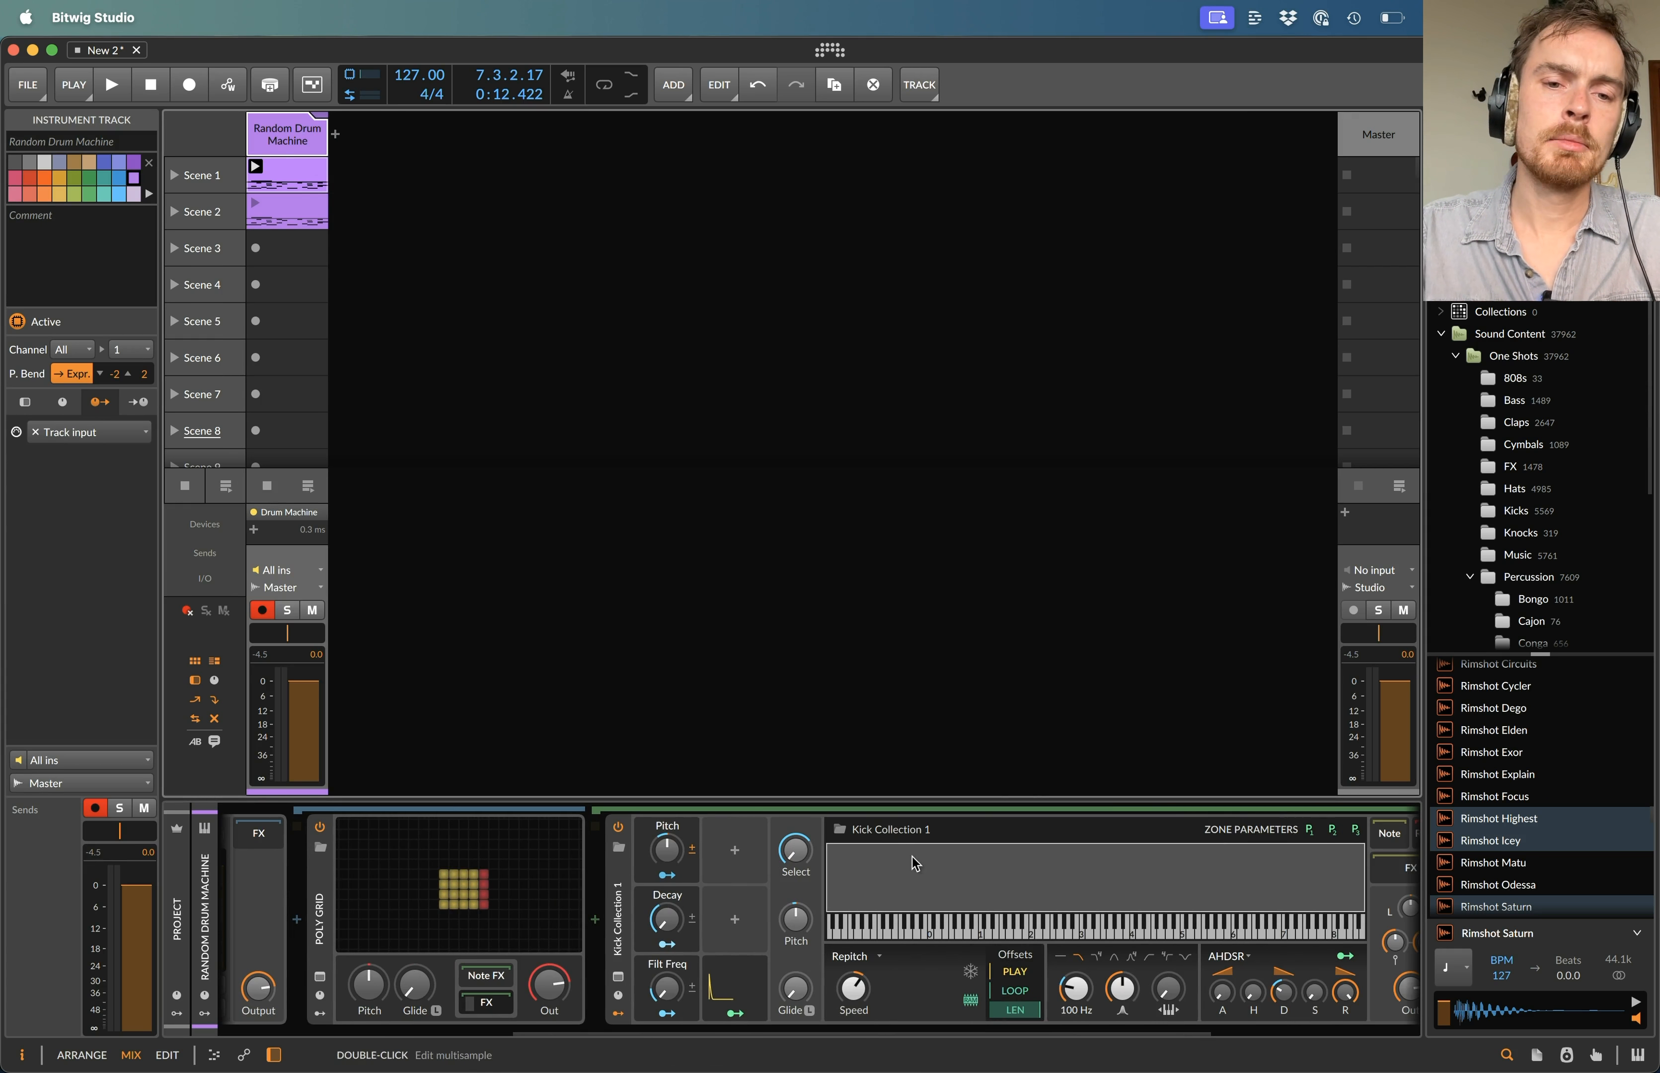
{"action": "left_click", "coordinate": [609, 969]}
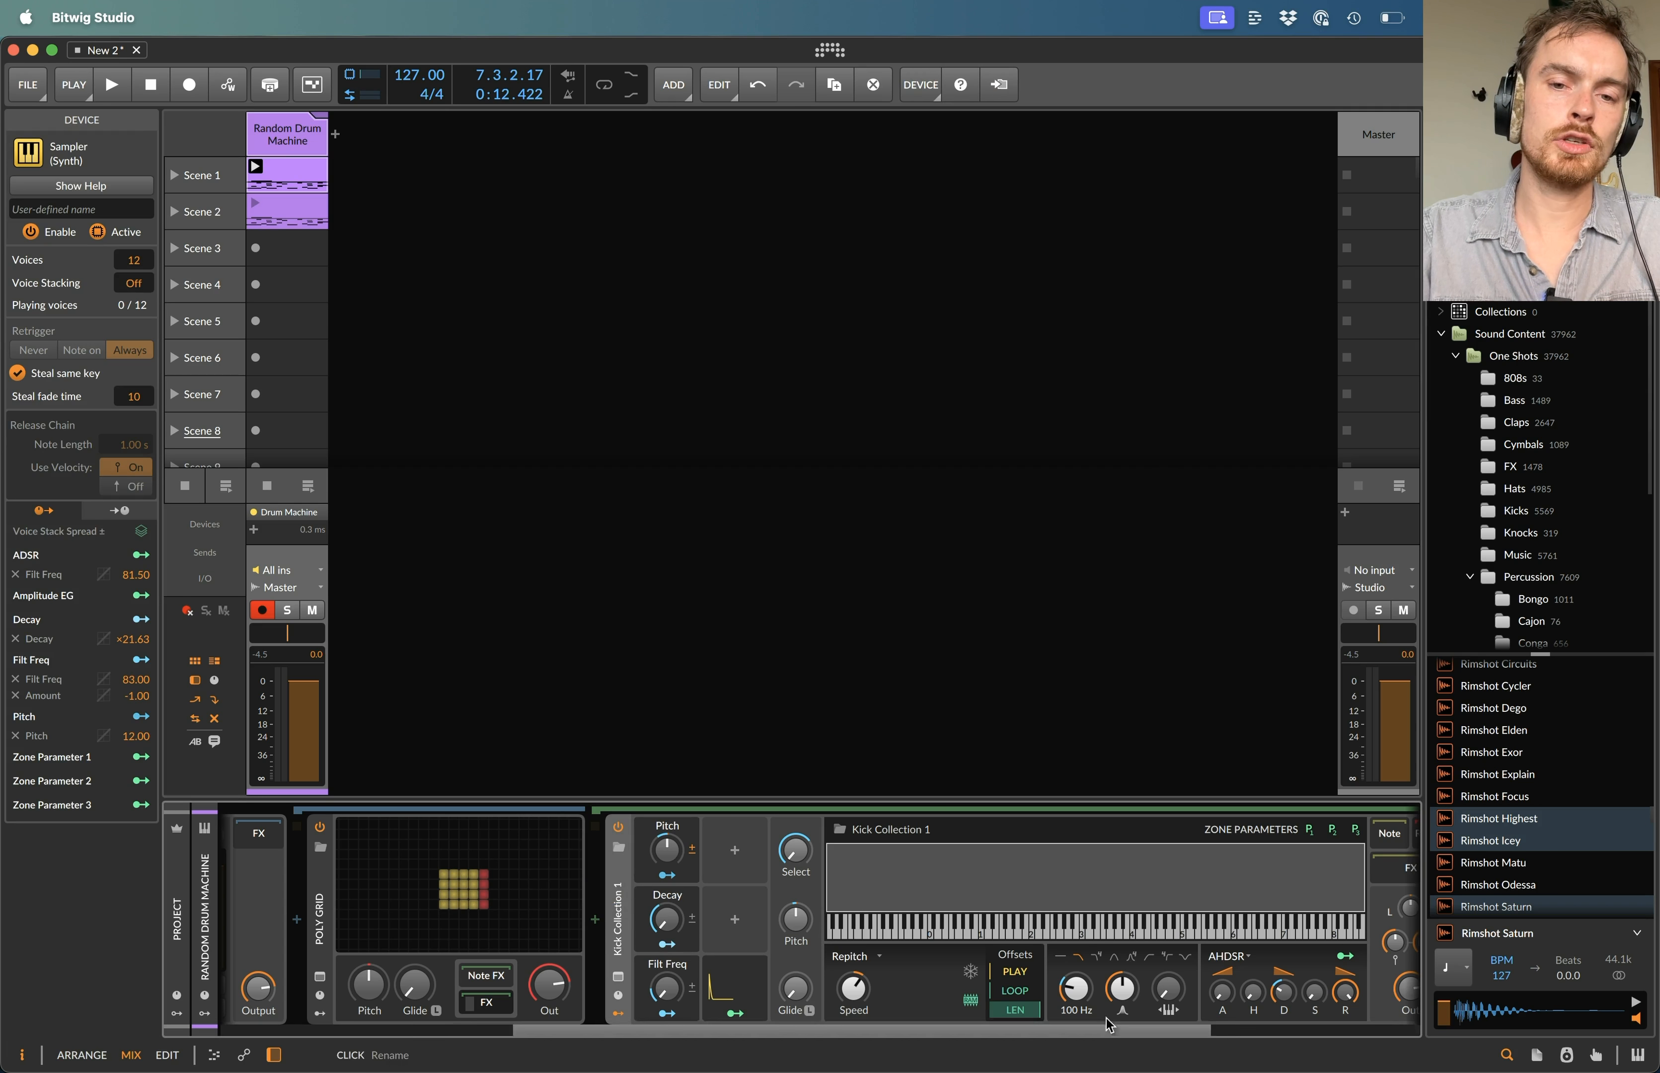
{"action": "key", "text": "space"}
{"action": "key", "text": "space"}
{"action": "left_click", "coordinate": [617, 902]}
{"action": "key", "text": "super+g"}
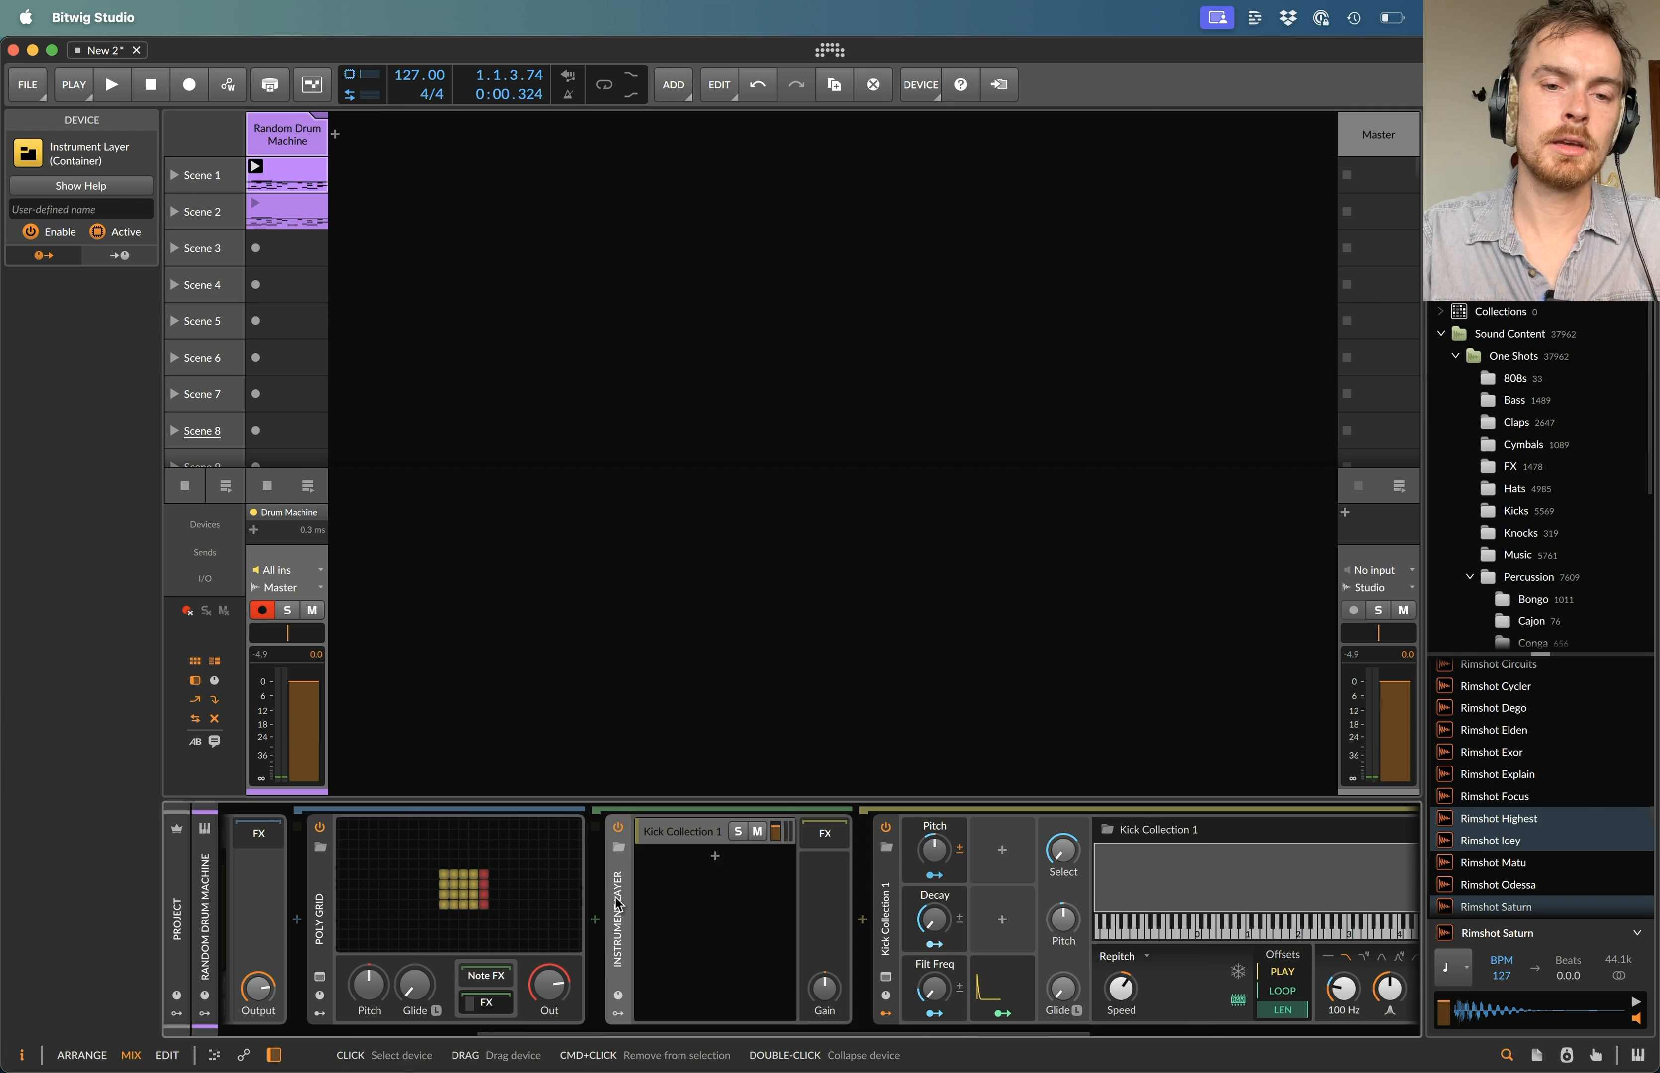
{"action": "left_click", "coordinate": [717, 856]}
{"action": "type", "text": "colle"}
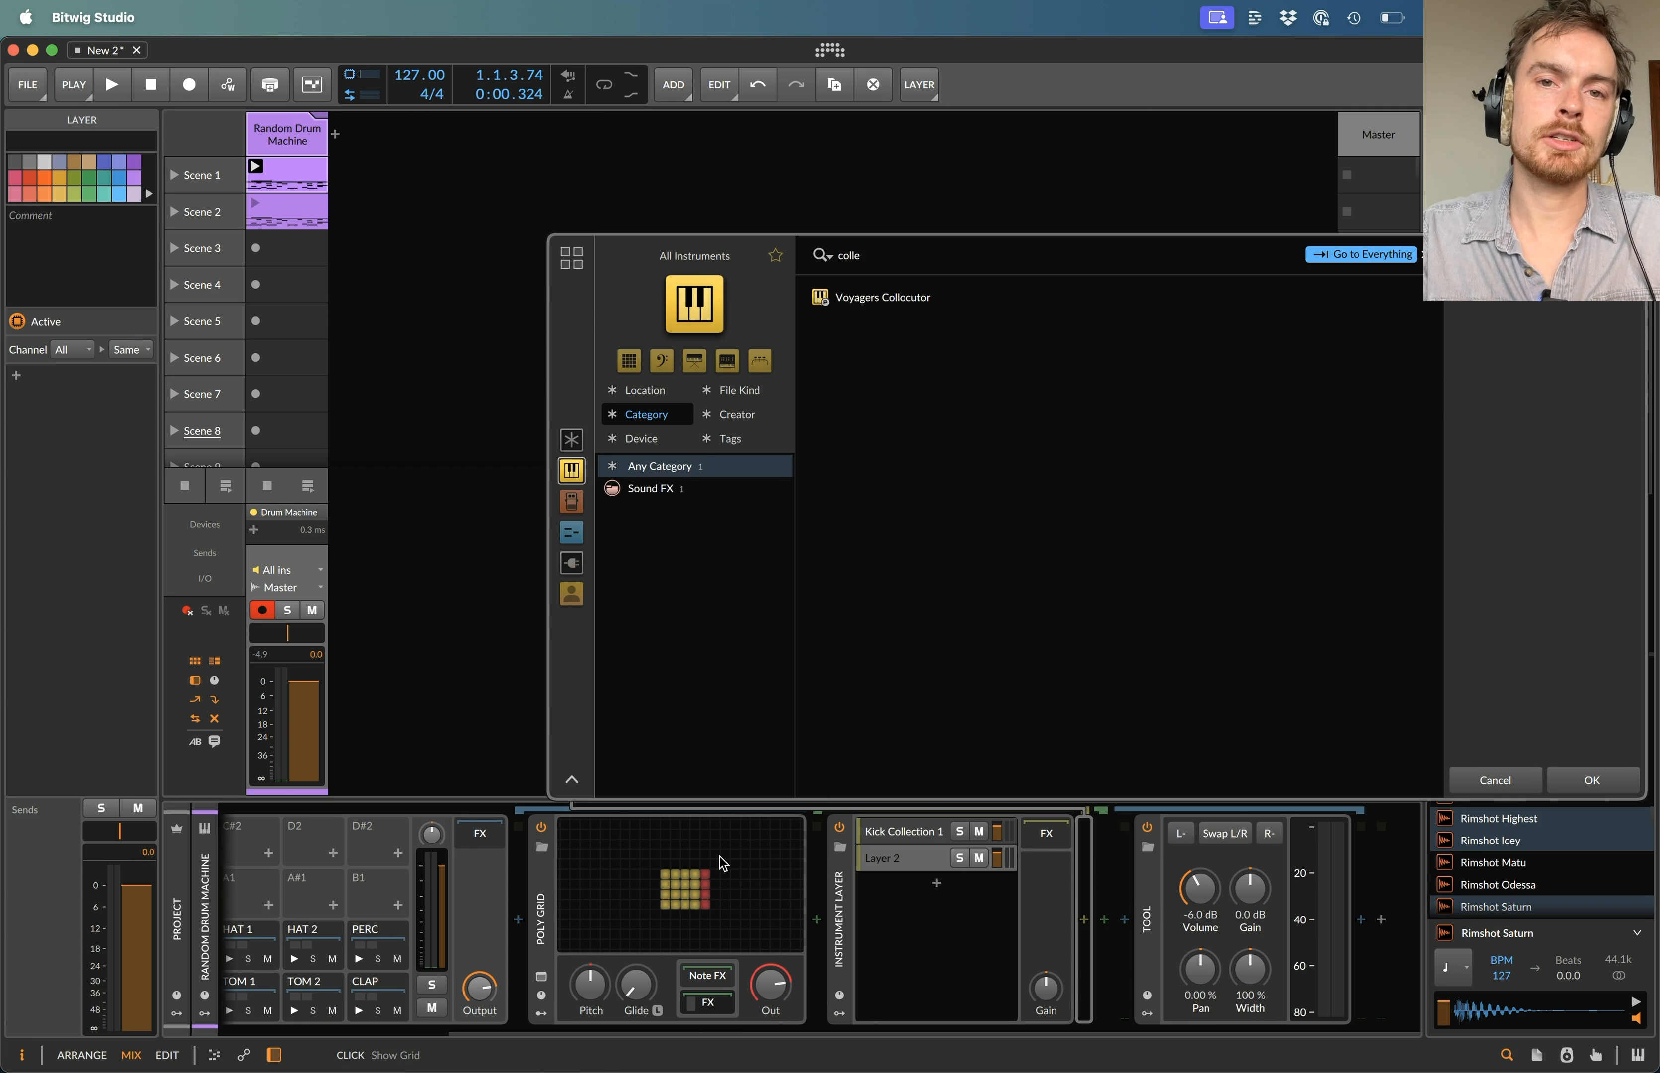
{"action": "key", "text": "Return"}
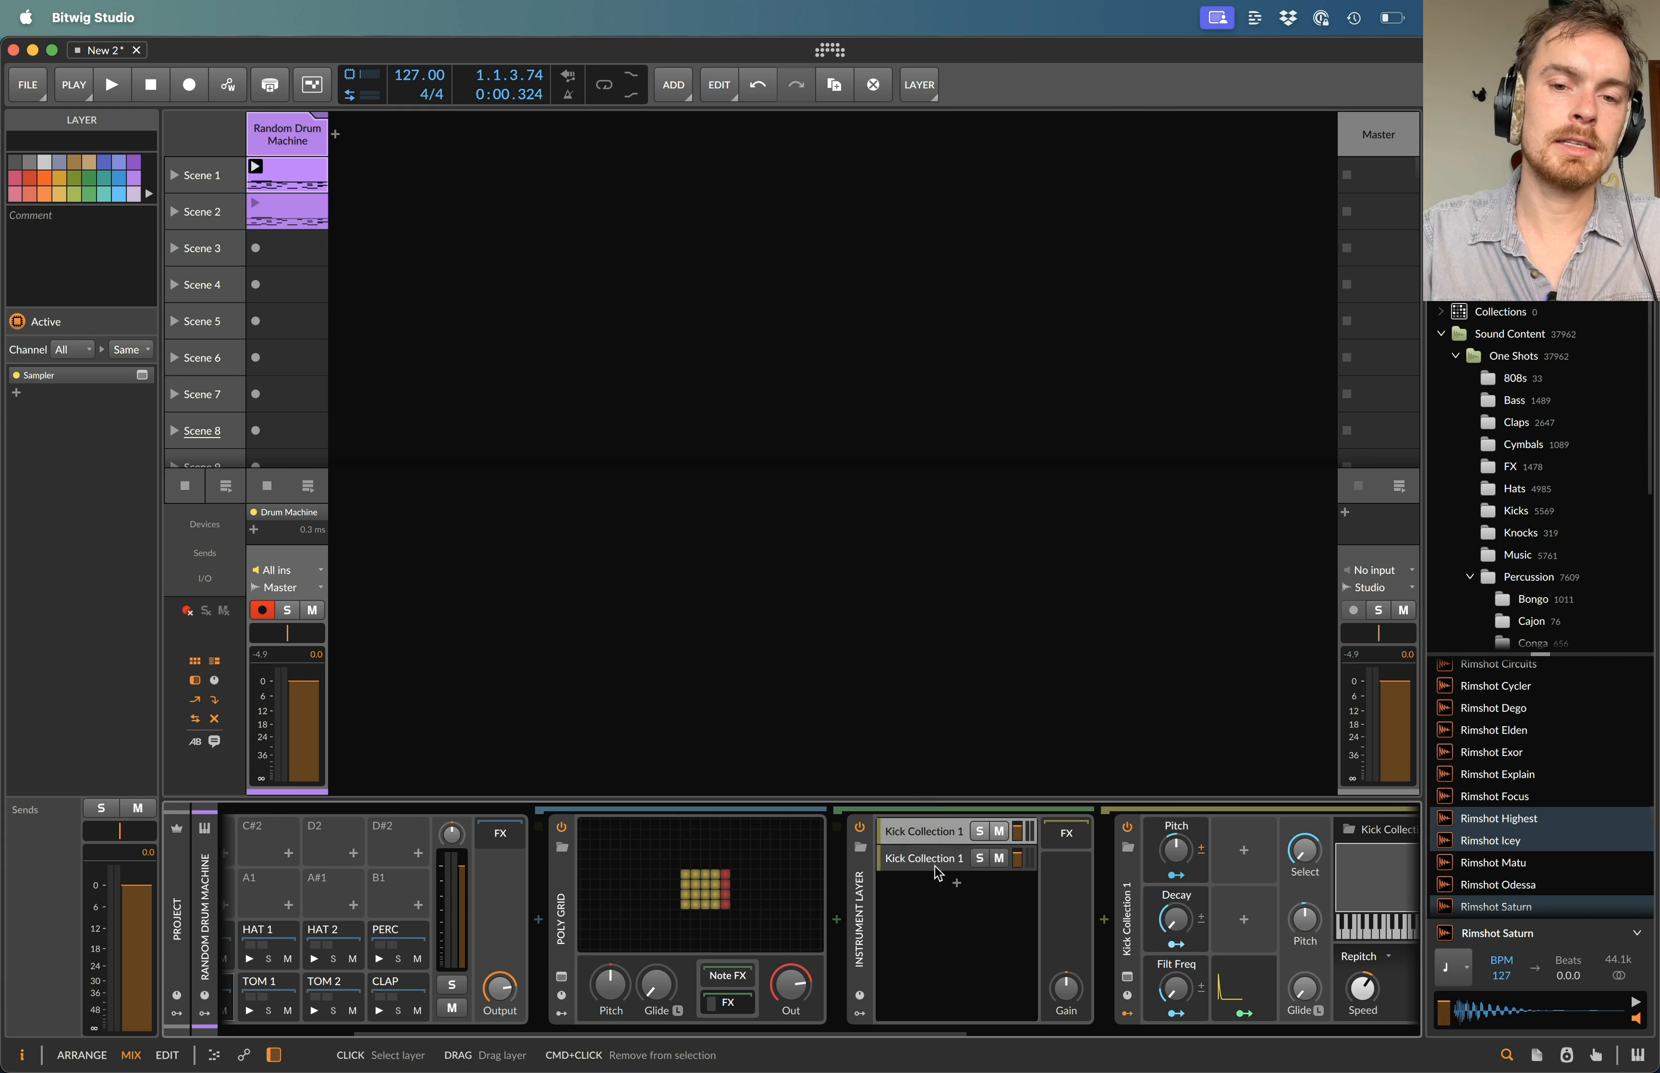
- Rename the duplicated Kick Collection 1 layer to Kick Collection 2
{"action": "left_click", "coordinate": [936, 864]}
{"action": "key", "text": "super+r"}
{"action": "key", "text": "Right"}
{"action": "key", "text": "BackSpace"}
{"action": "type", "text": "2"}
{"action": "key", "text": "Return"}
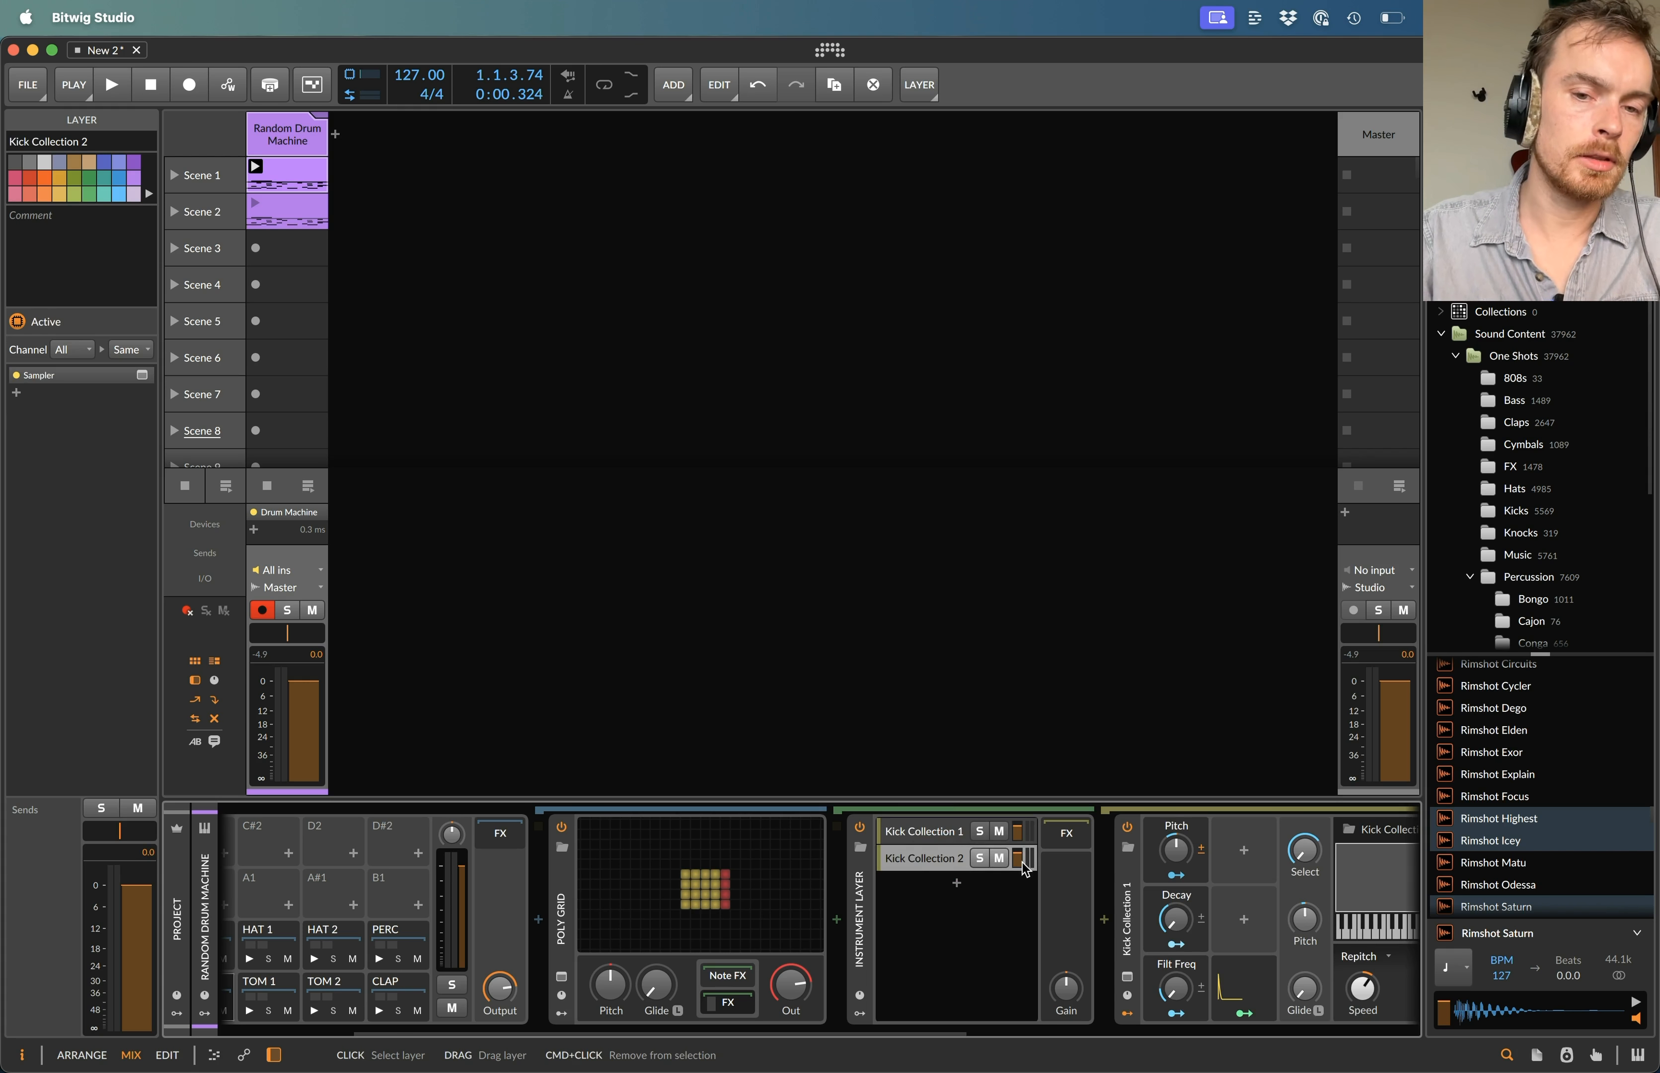
- Try replacing the Kick Collection 2 layer's multisample by searching for "collectio", cancel the browser, and delete the layer
{"action": "left_click", "coordinate": [1021, 862]}
{"action": "left_click", "coordinate": [1099, 892]}
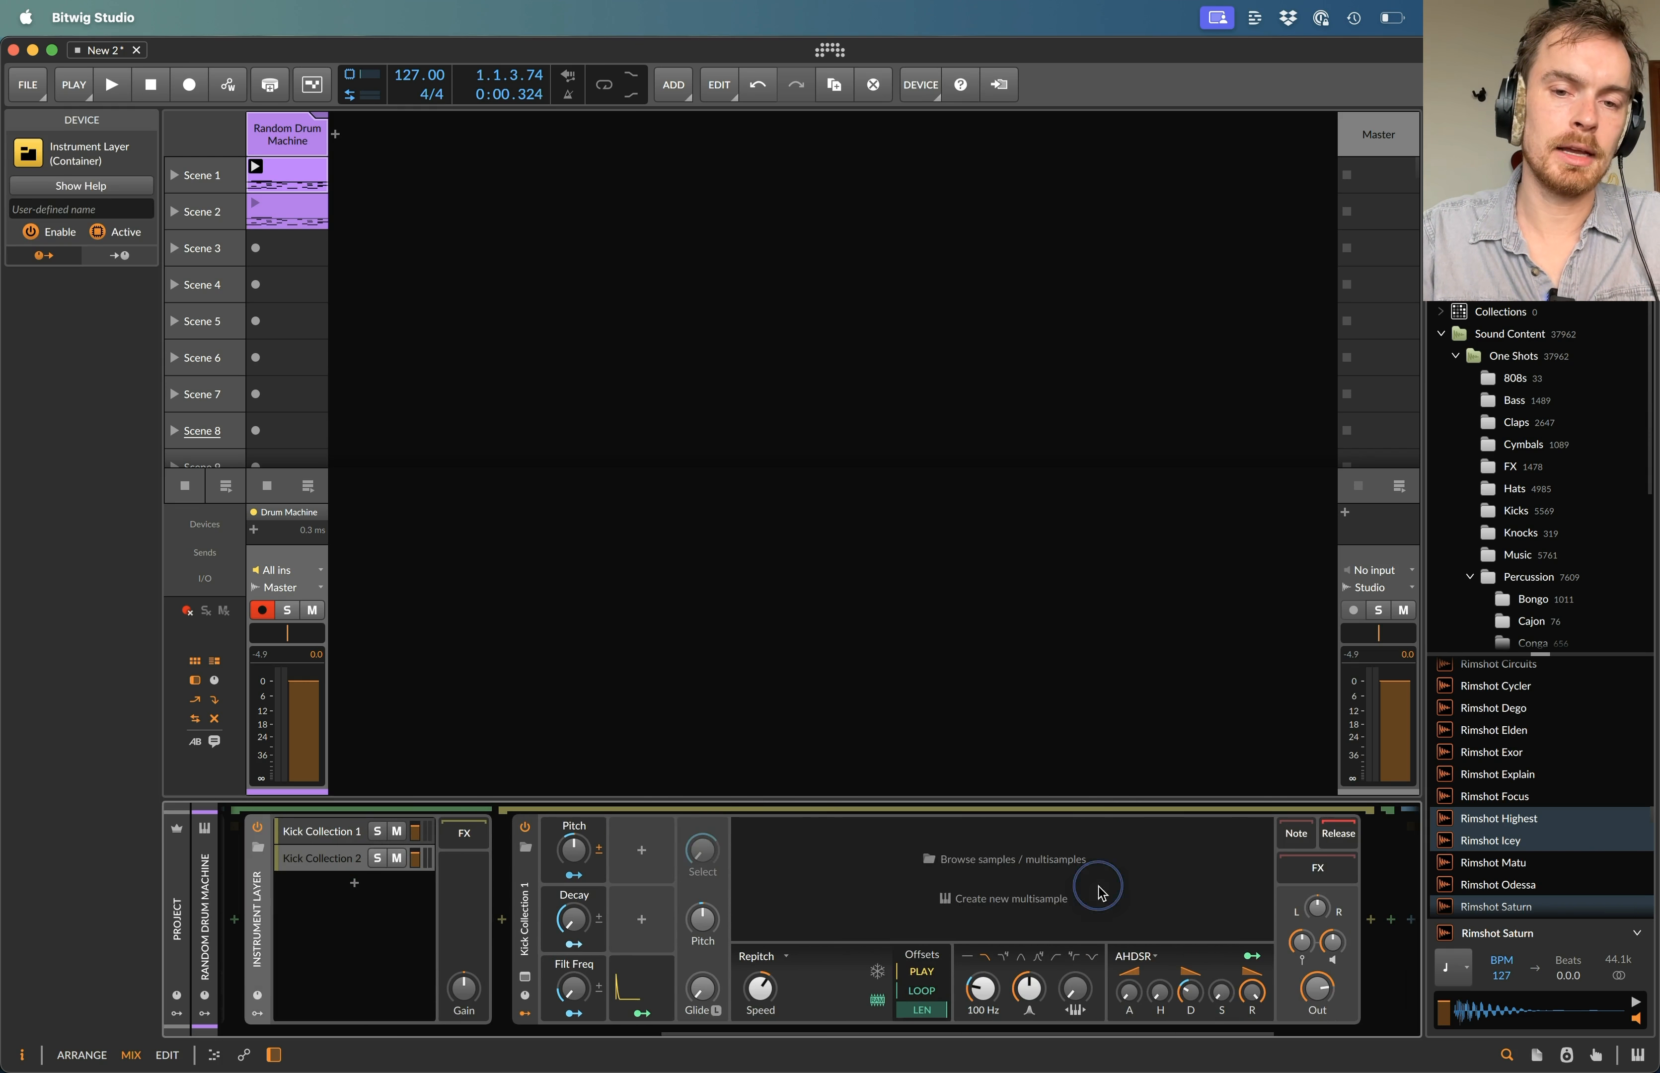
{"action": "left_click", "coordinate": [1030, 871]}
{"action": "type", "text": "collectio"}
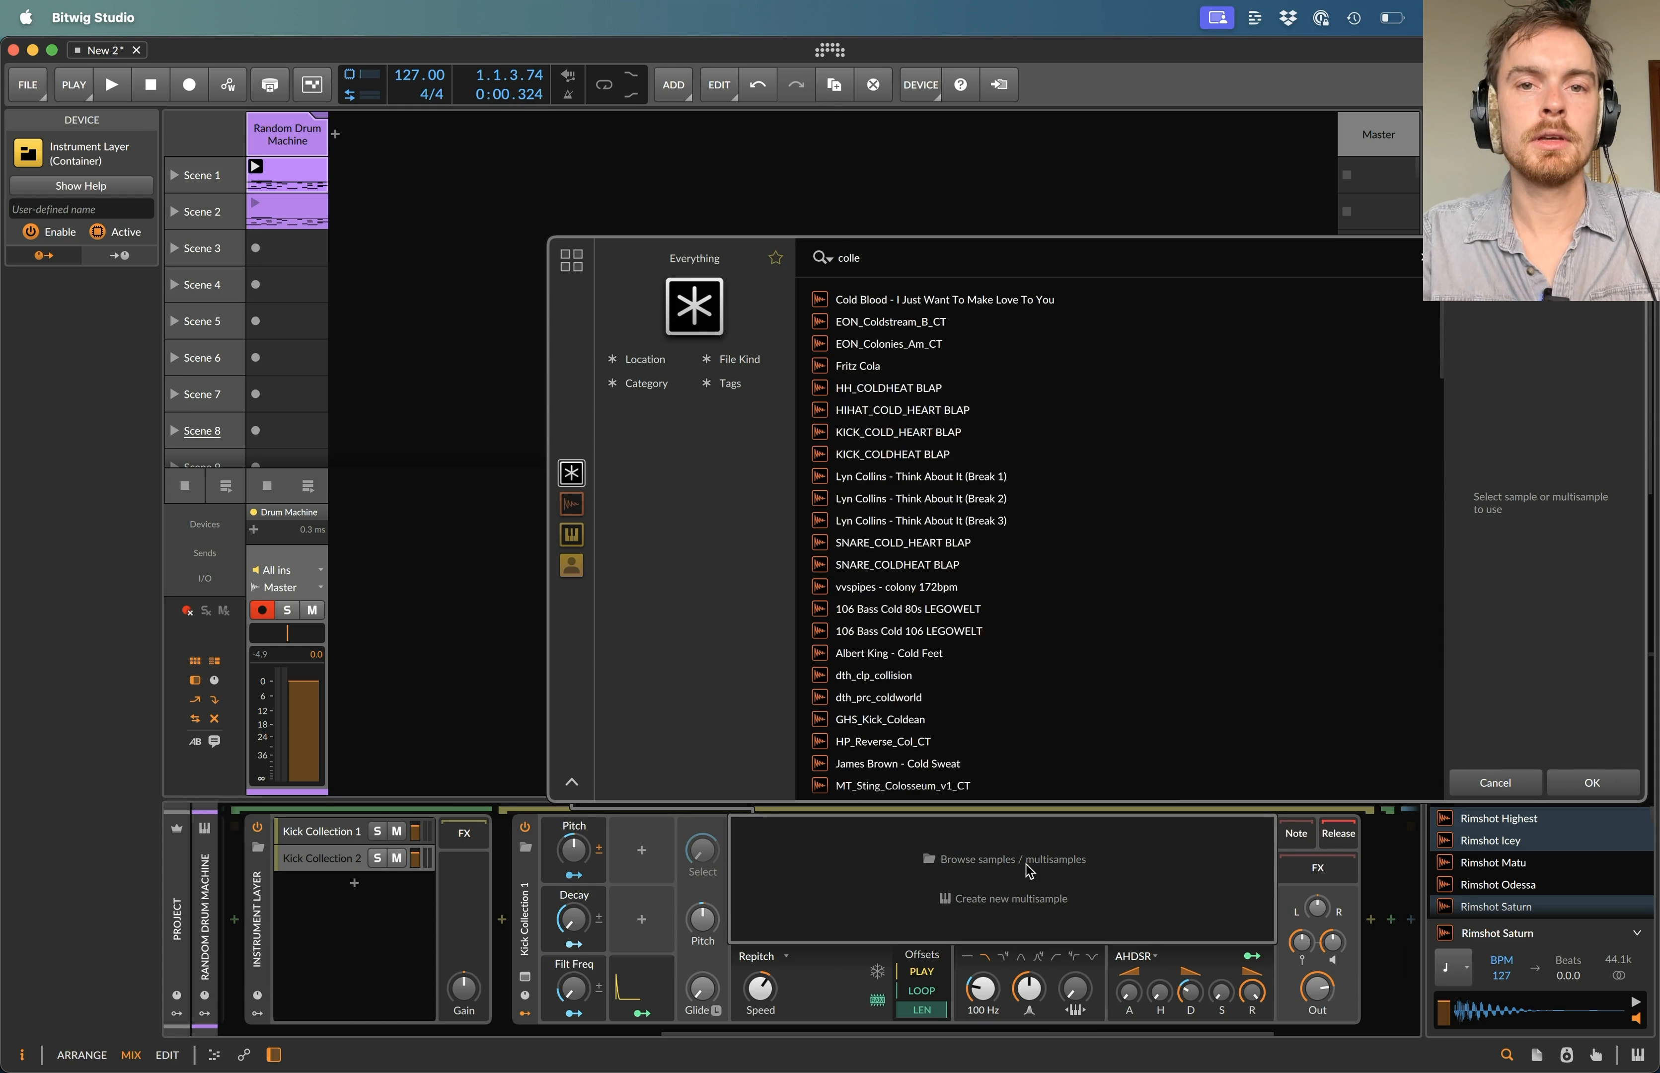
{"action": "key", "text": "Down"}
{"action": "key", "text": "Down"}
{"action": "key", "text": "Down"}
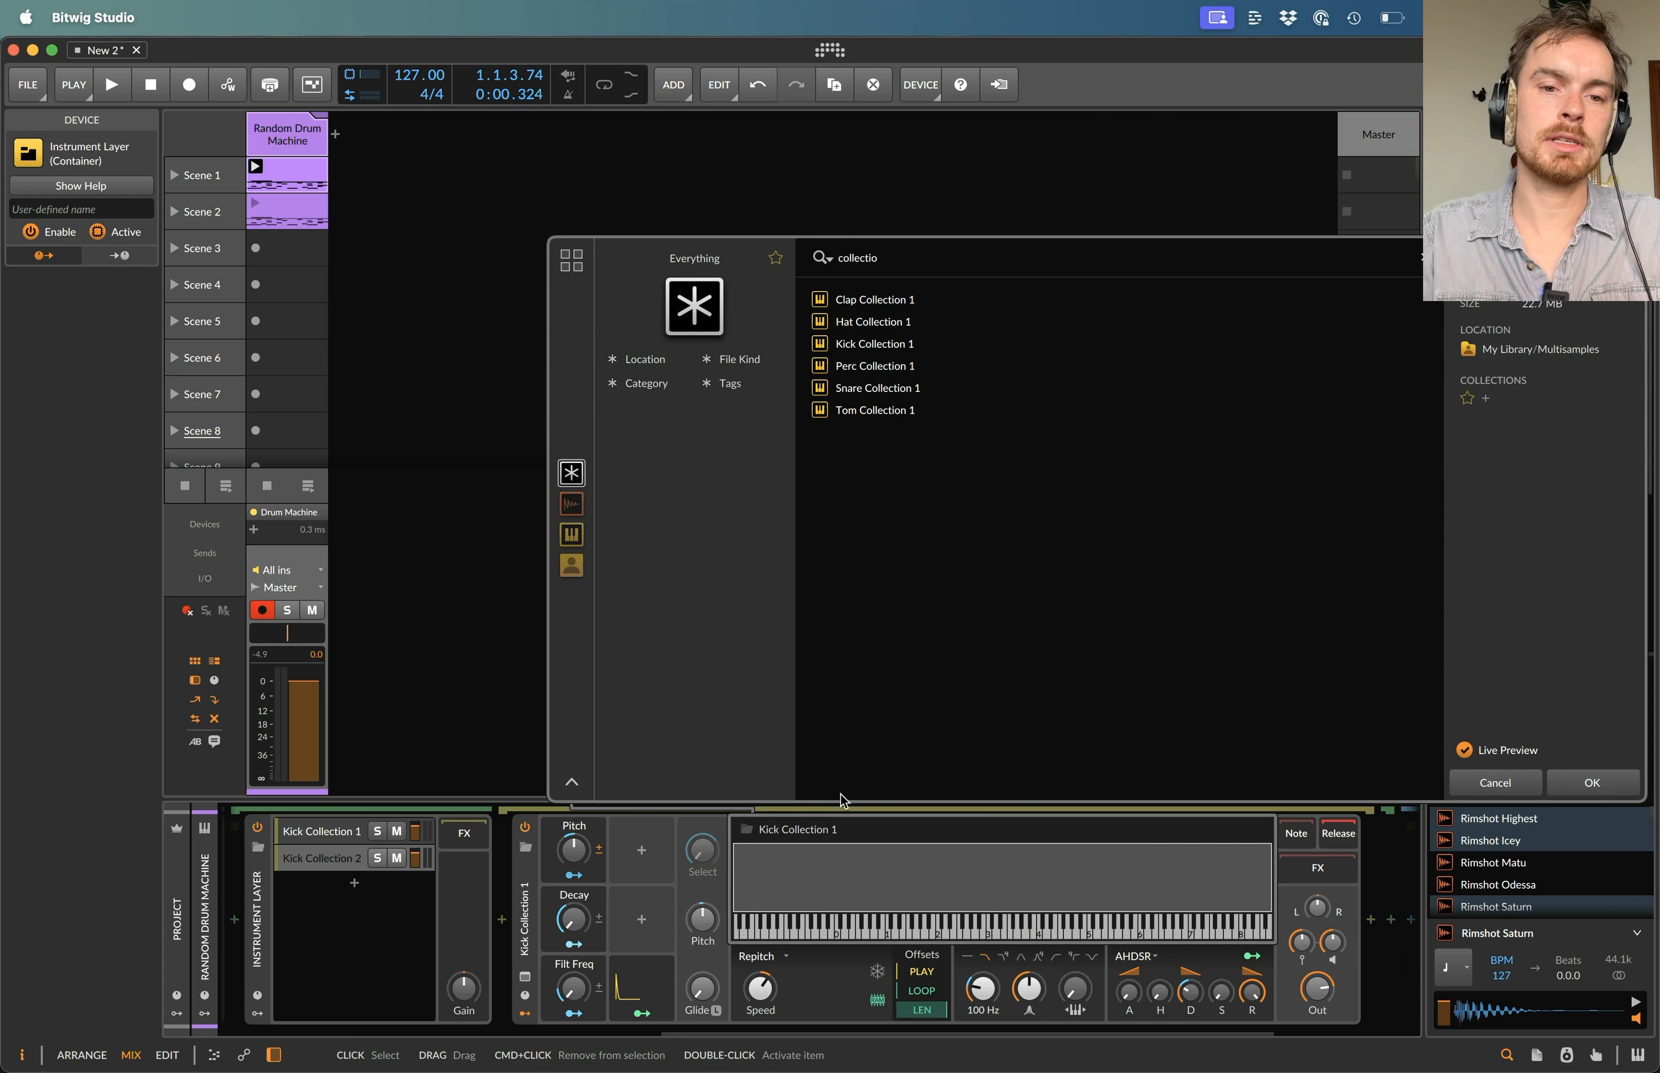
{"action": "key", "text": "Escape"}
{"action": "key", "text": "Delete"}
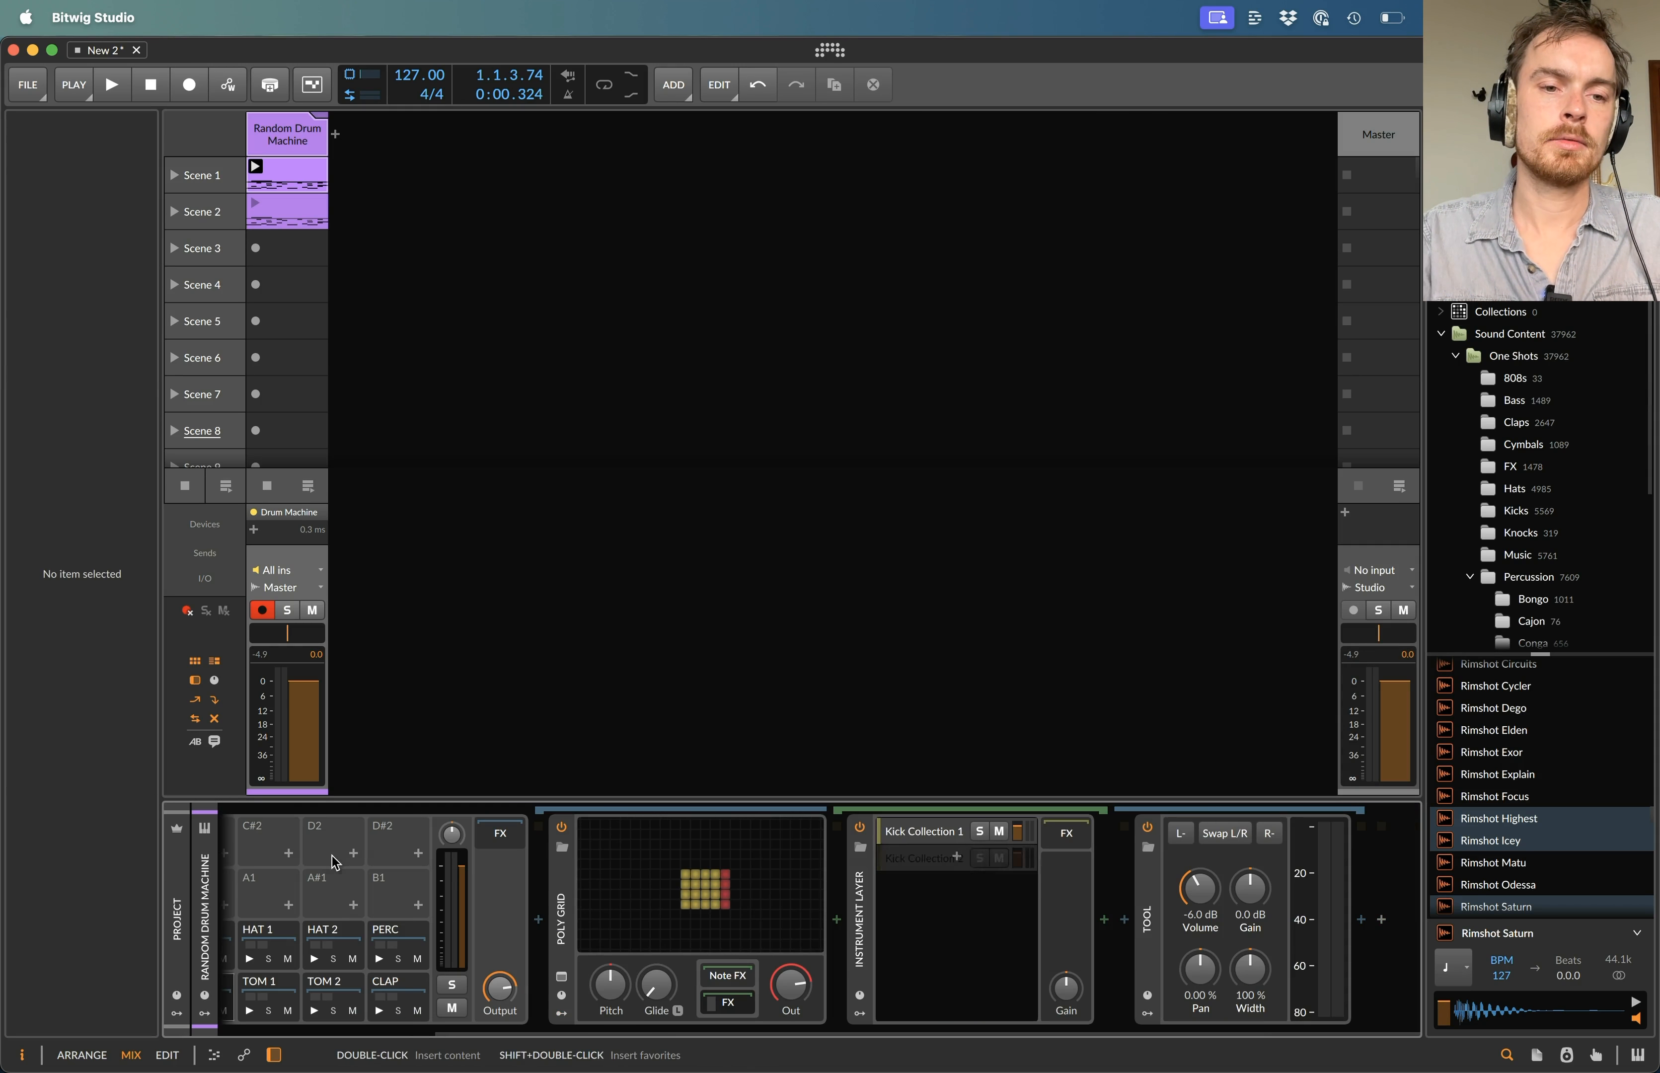
- Duplicate the Kick Collection 1 layer as Kick Collection 2, and play the clip with both layers sounding together
{"action": "left_click", "coordinate": [910, 846]}
{"action": "key", "text": "super+d"}
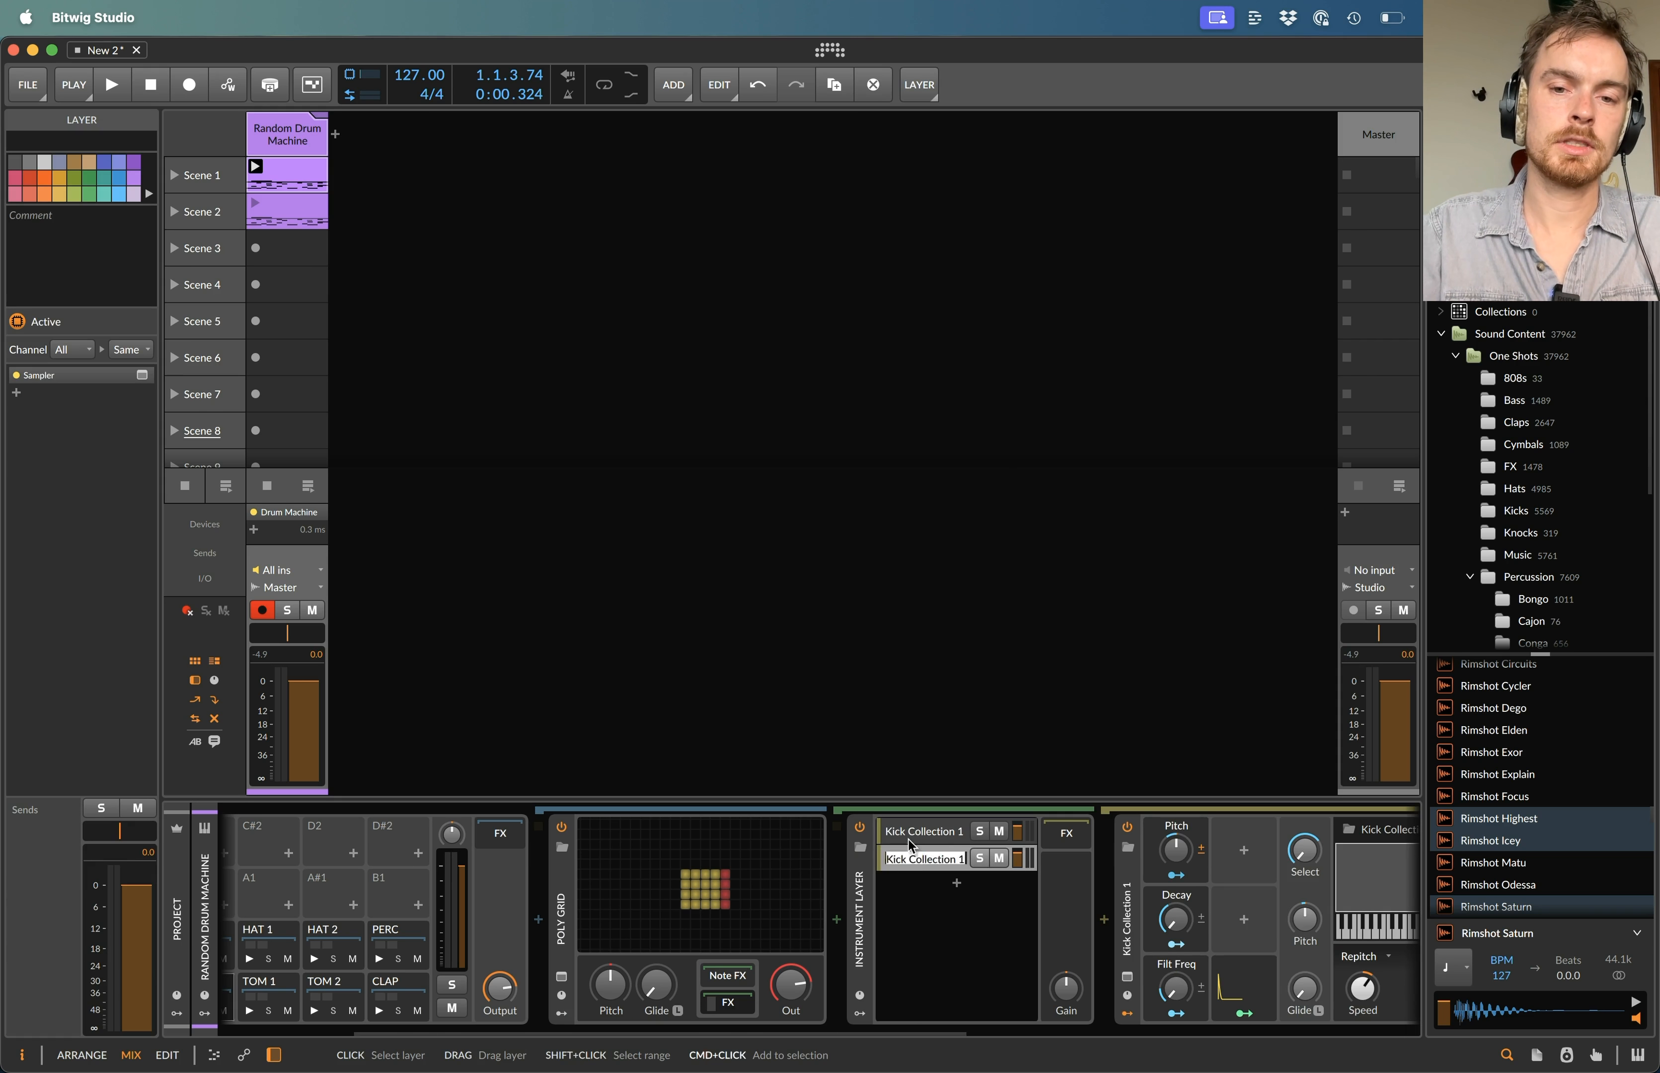
{"action": "key", "text": "super+r"}
{"action": "key", "text": "Right"}
{"action": "key", "text": "BackSpace"}
{"action": "type", "text": "2"}
{"action": "key", "text": "Return"}
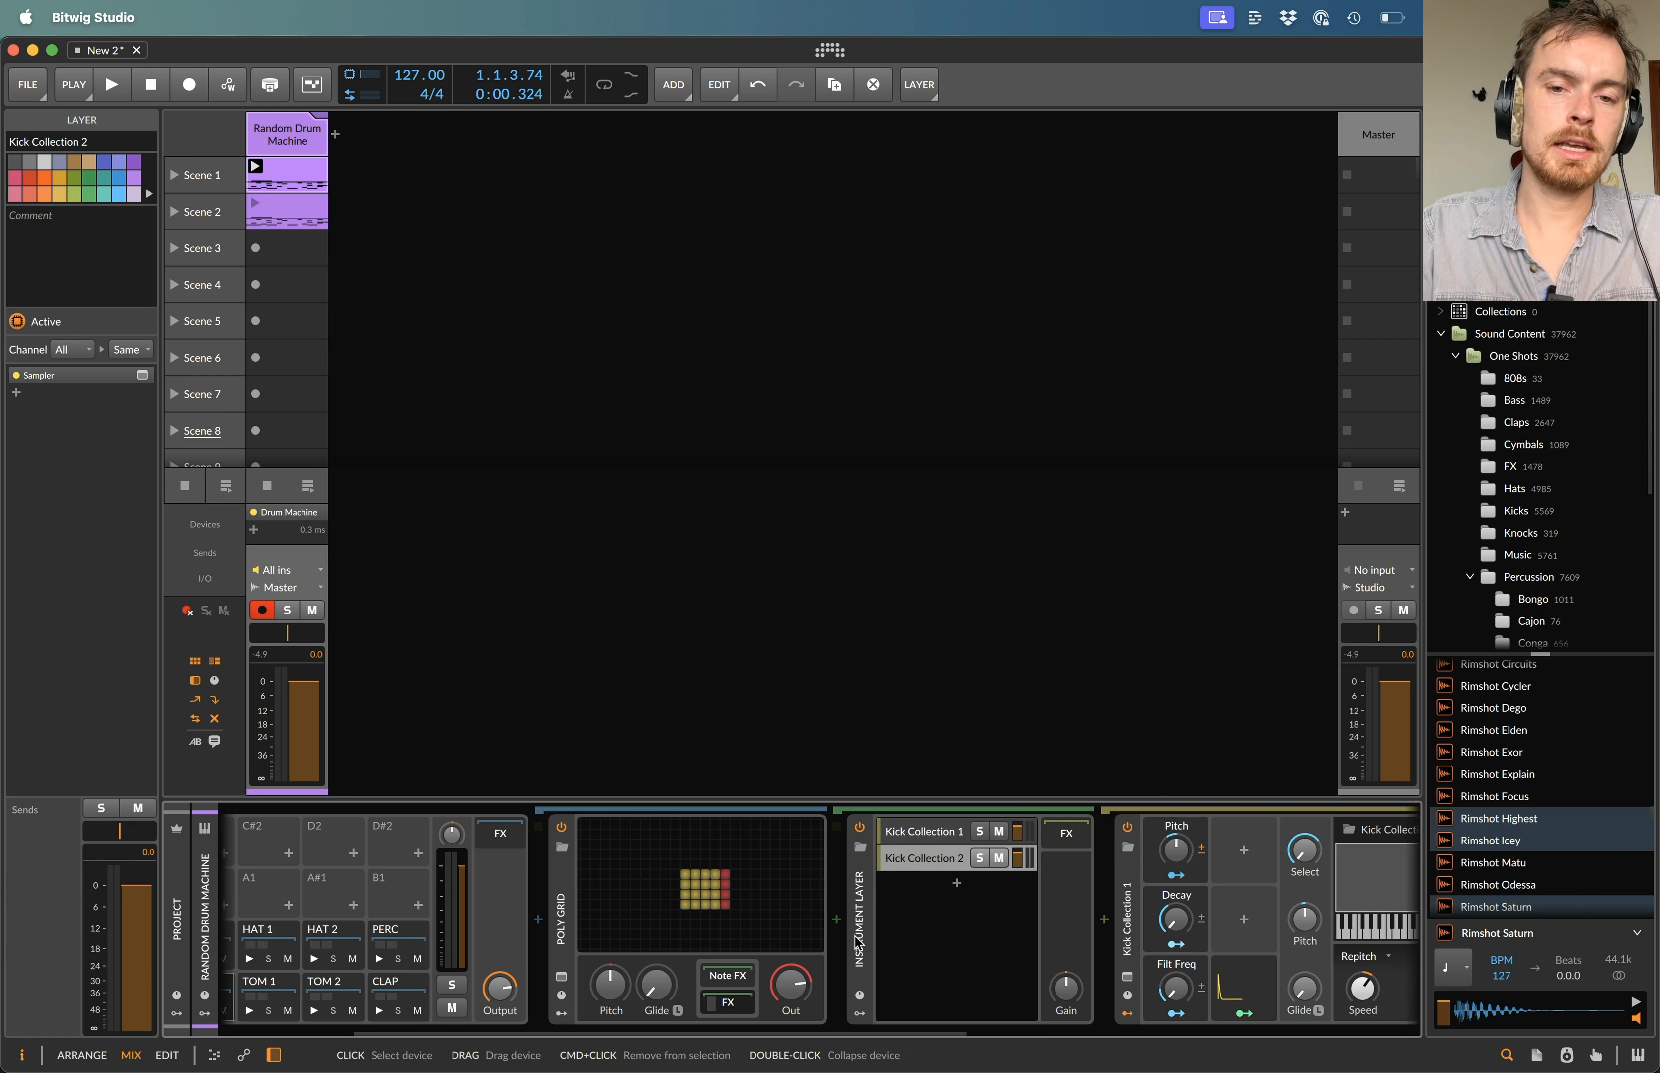
{"action": "key", "text": "space"}
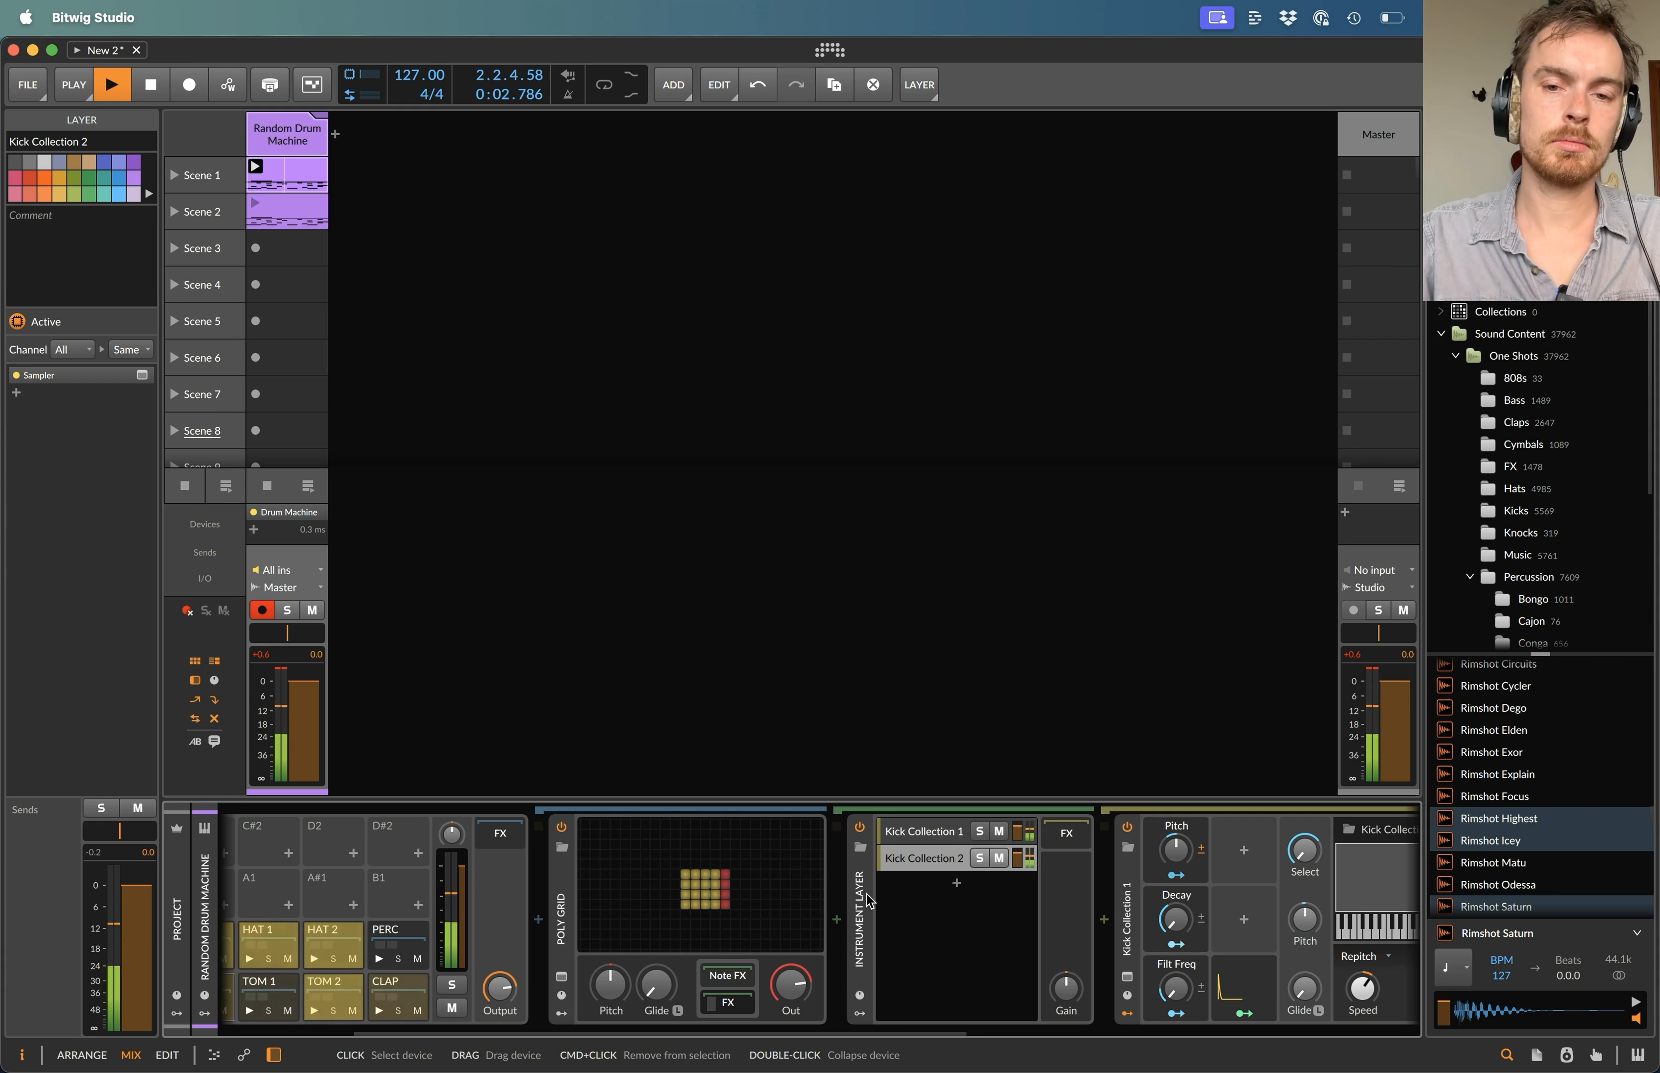
{"action": "key", "text": "space"}
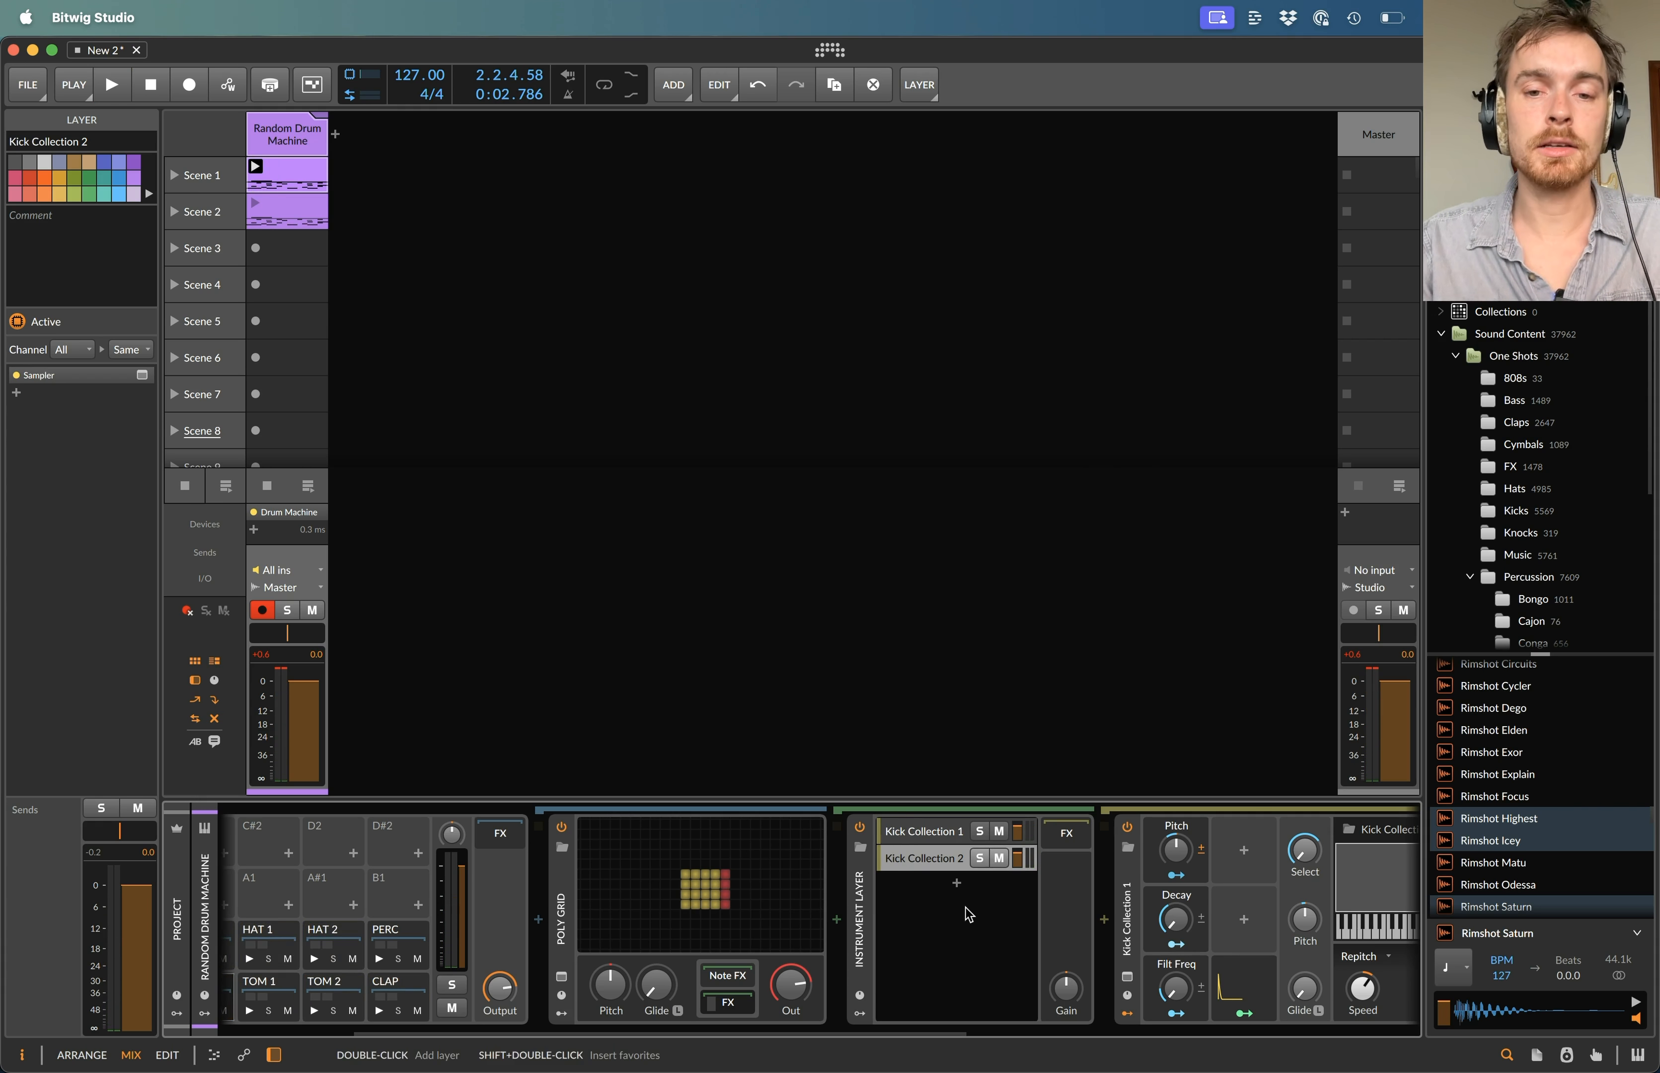
- Convert the Instrument Layer to an Instrument Selector, and audition switching between its two kick layers during playback
{"action": "right_click", "coordinate": [865, 893]}
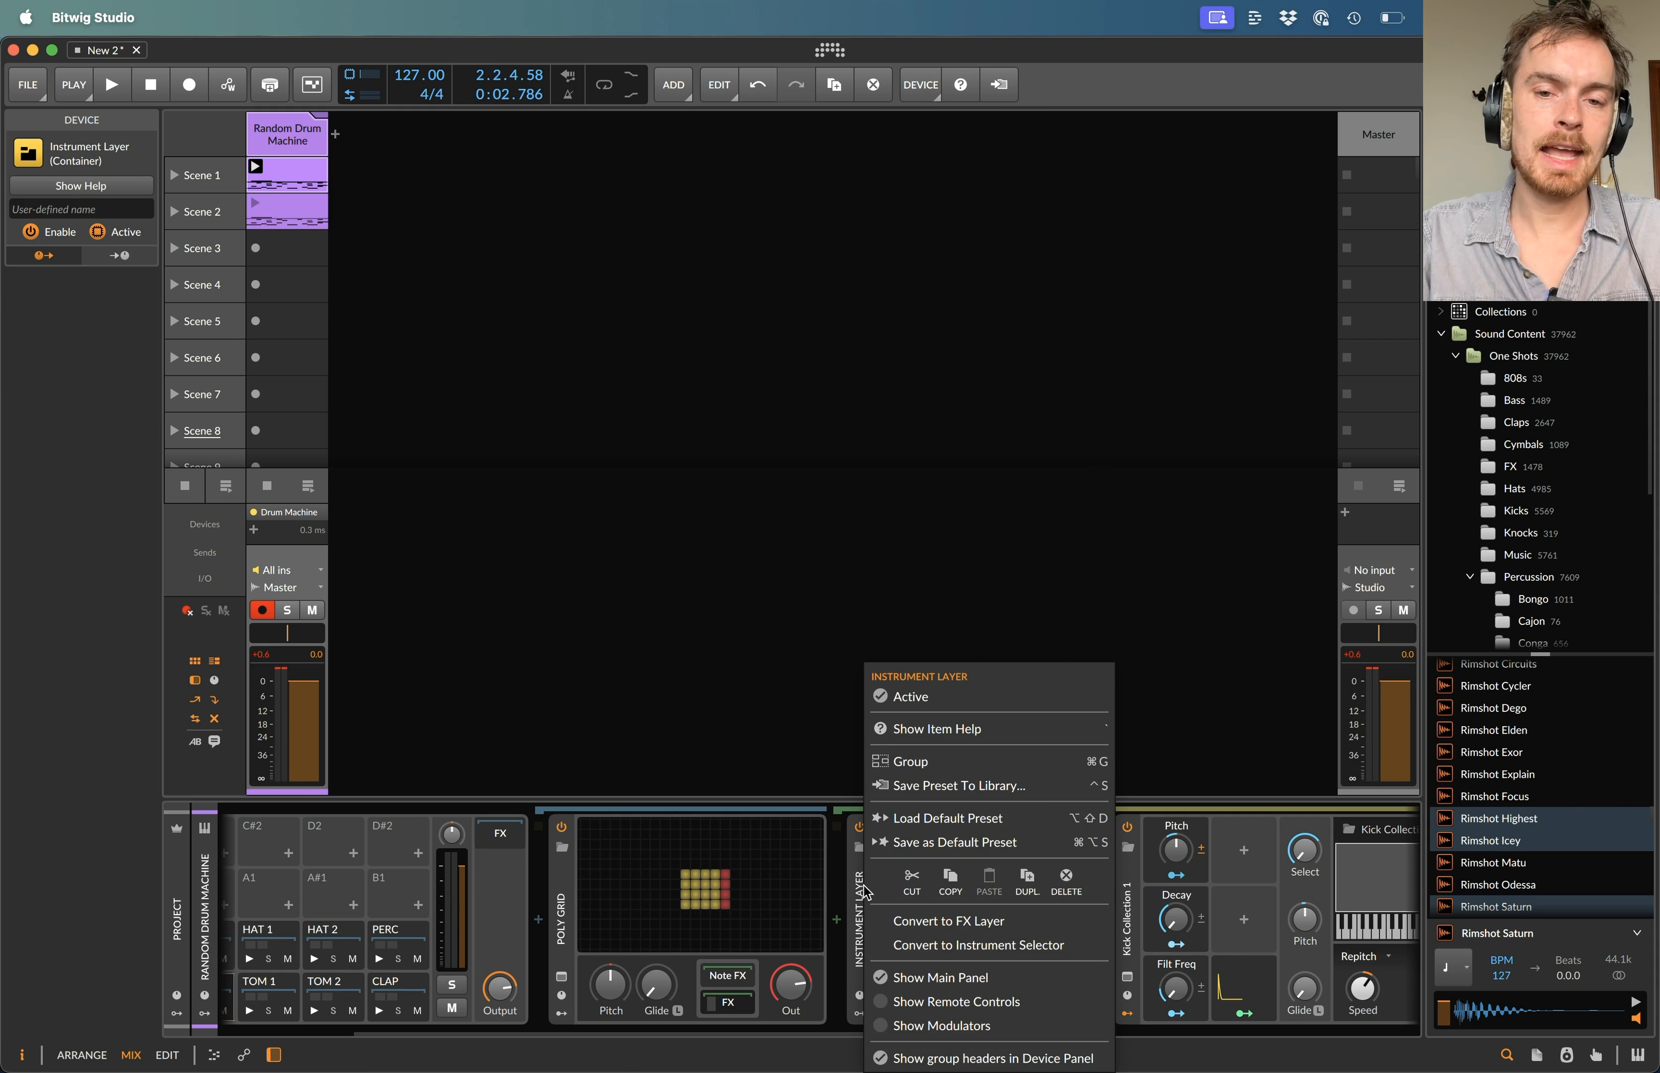
{"action": "left_click", "coordinate": [947, 946]}
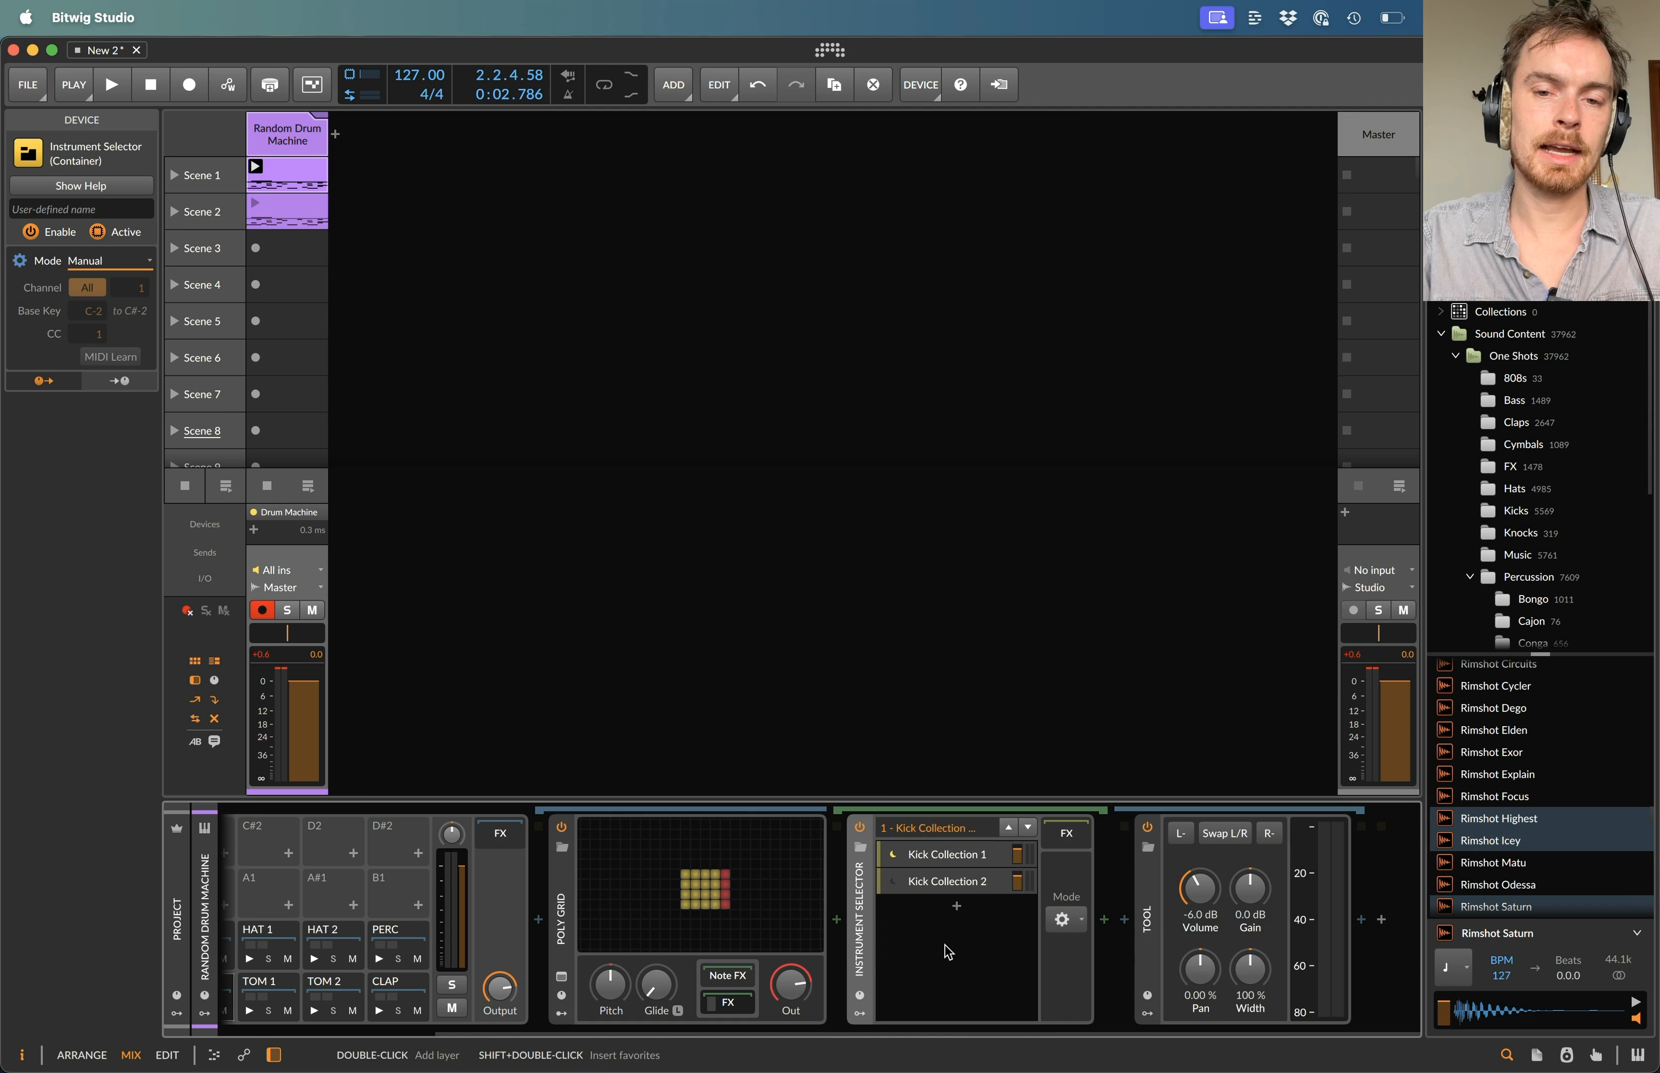
{"action": "key", "text": "space"}
{"action": "left_click", "coordinate": [1029, 828]}
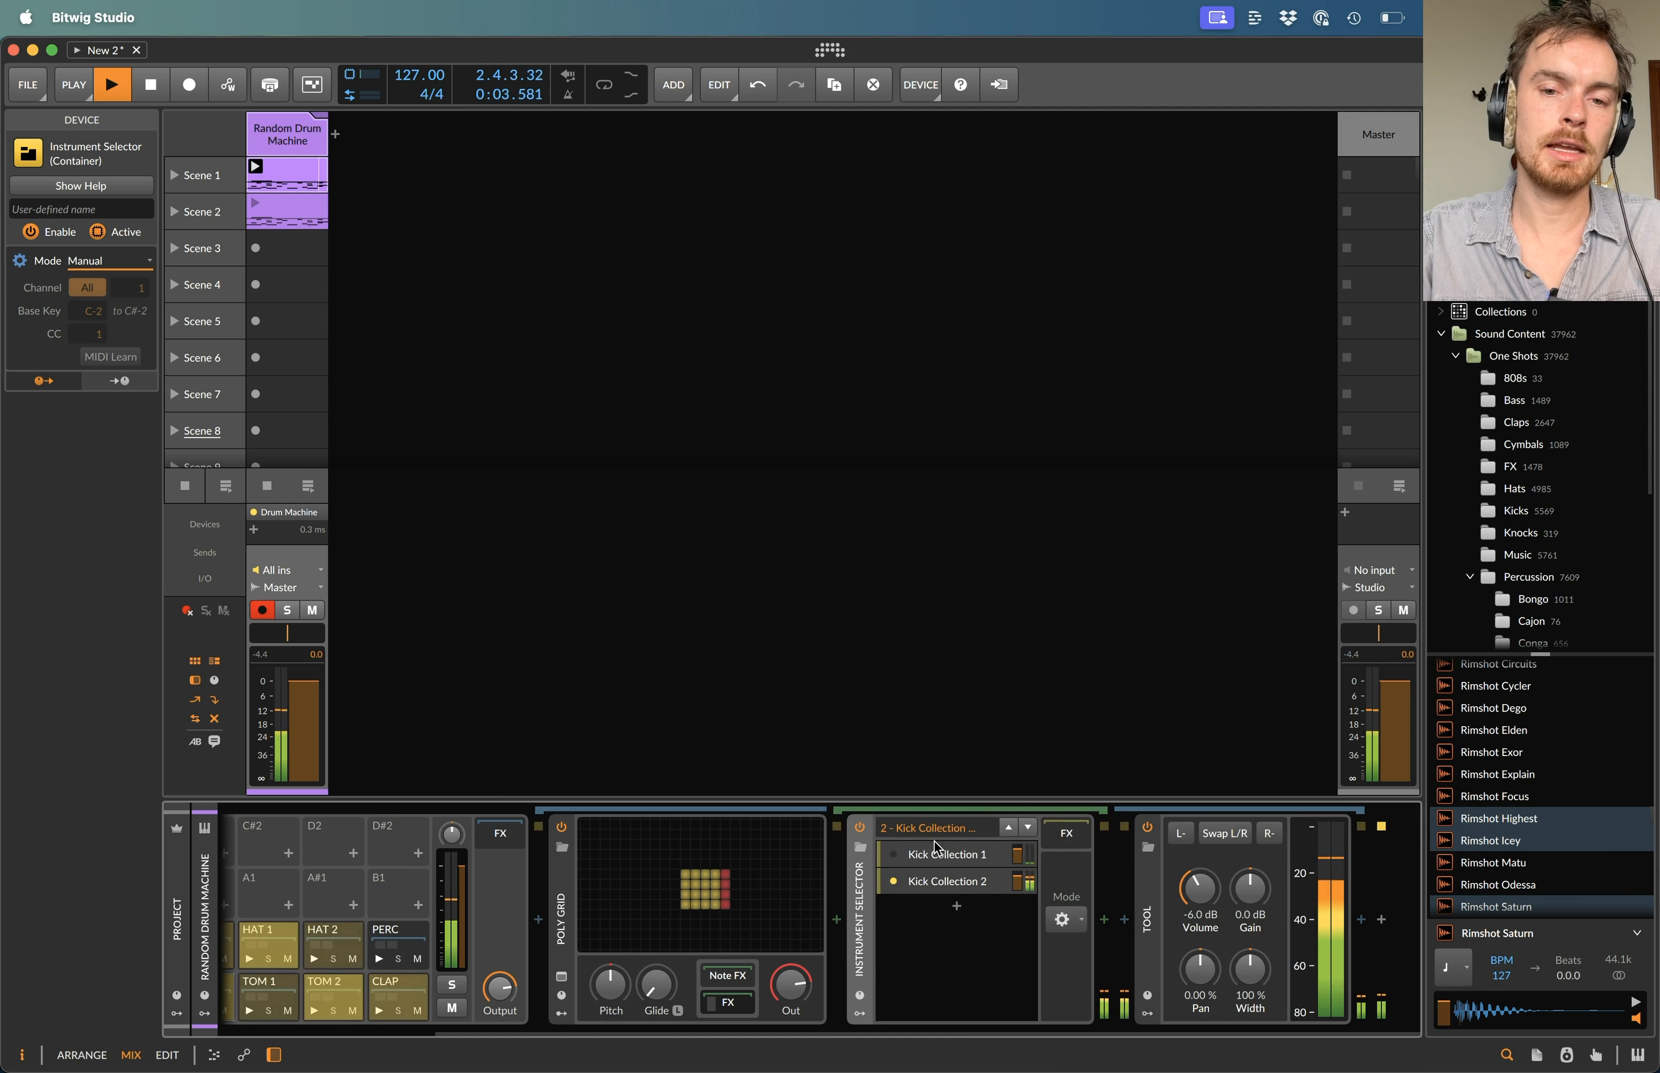
{"action": "key", "text": "space"}
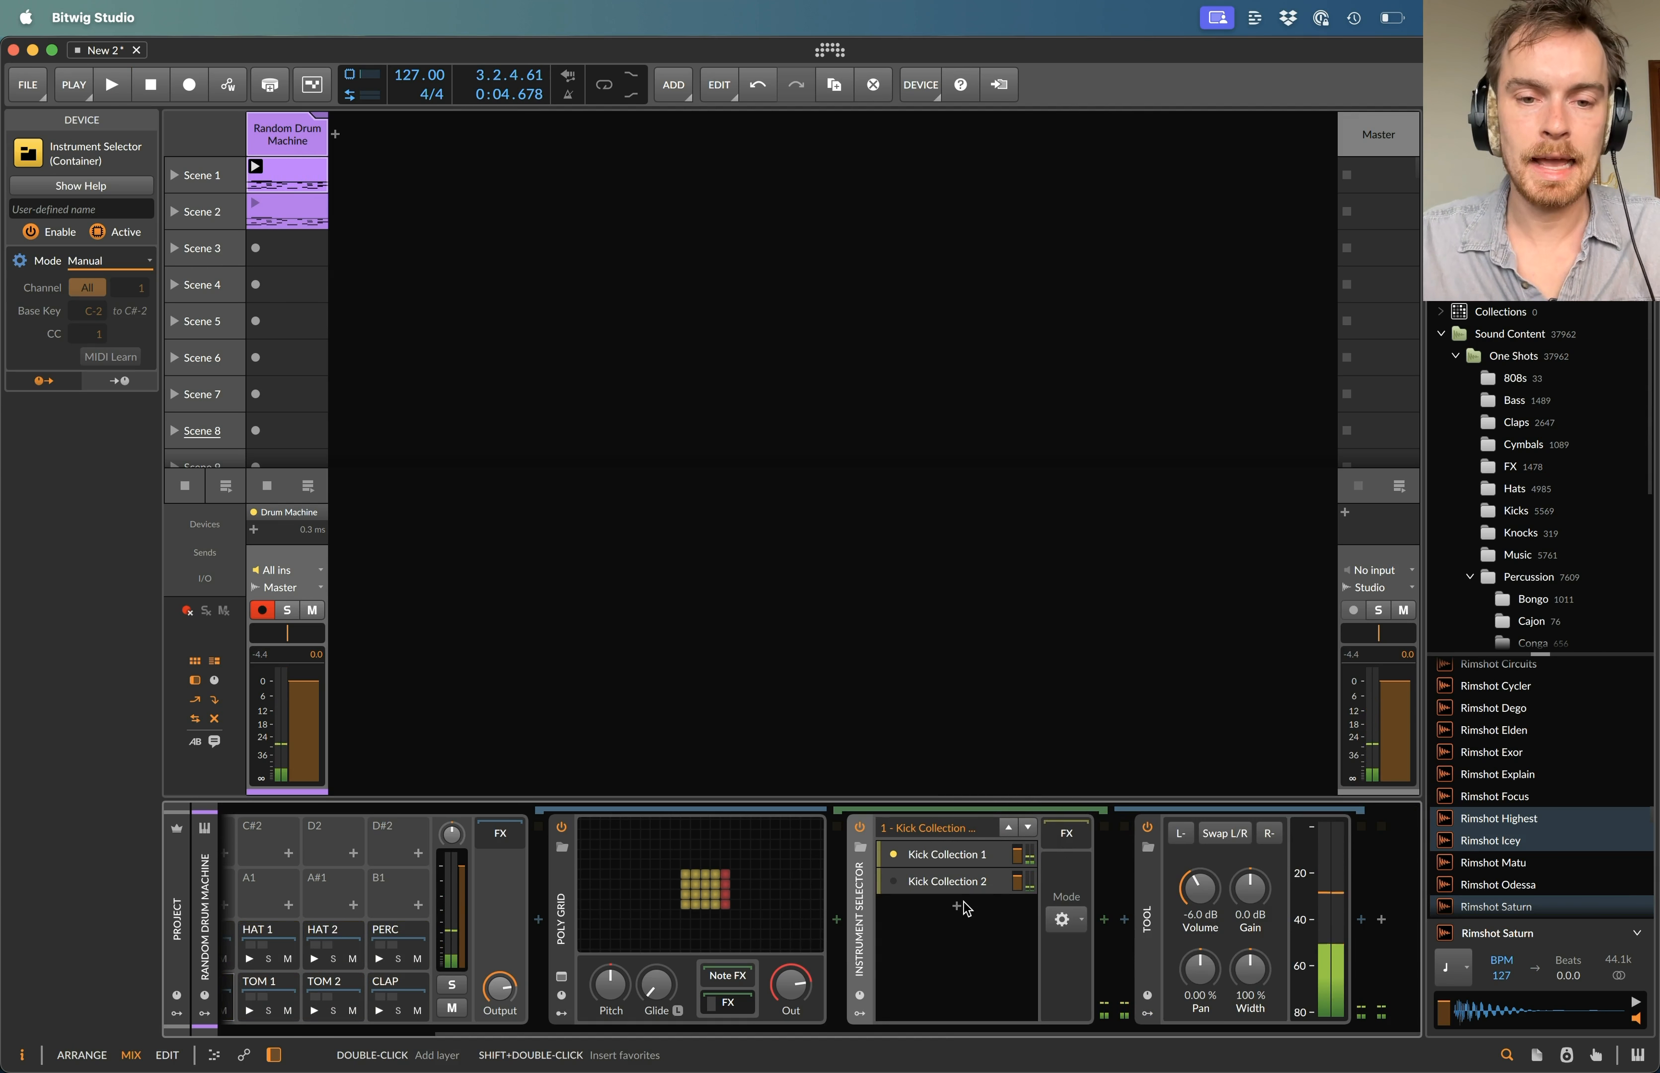
- Open the KICK Poly Grid's patch and move the SAMPLE row's modules up to leave an empty row above PITCH
{"action": "left_click", "coordinate": [729, 887]}
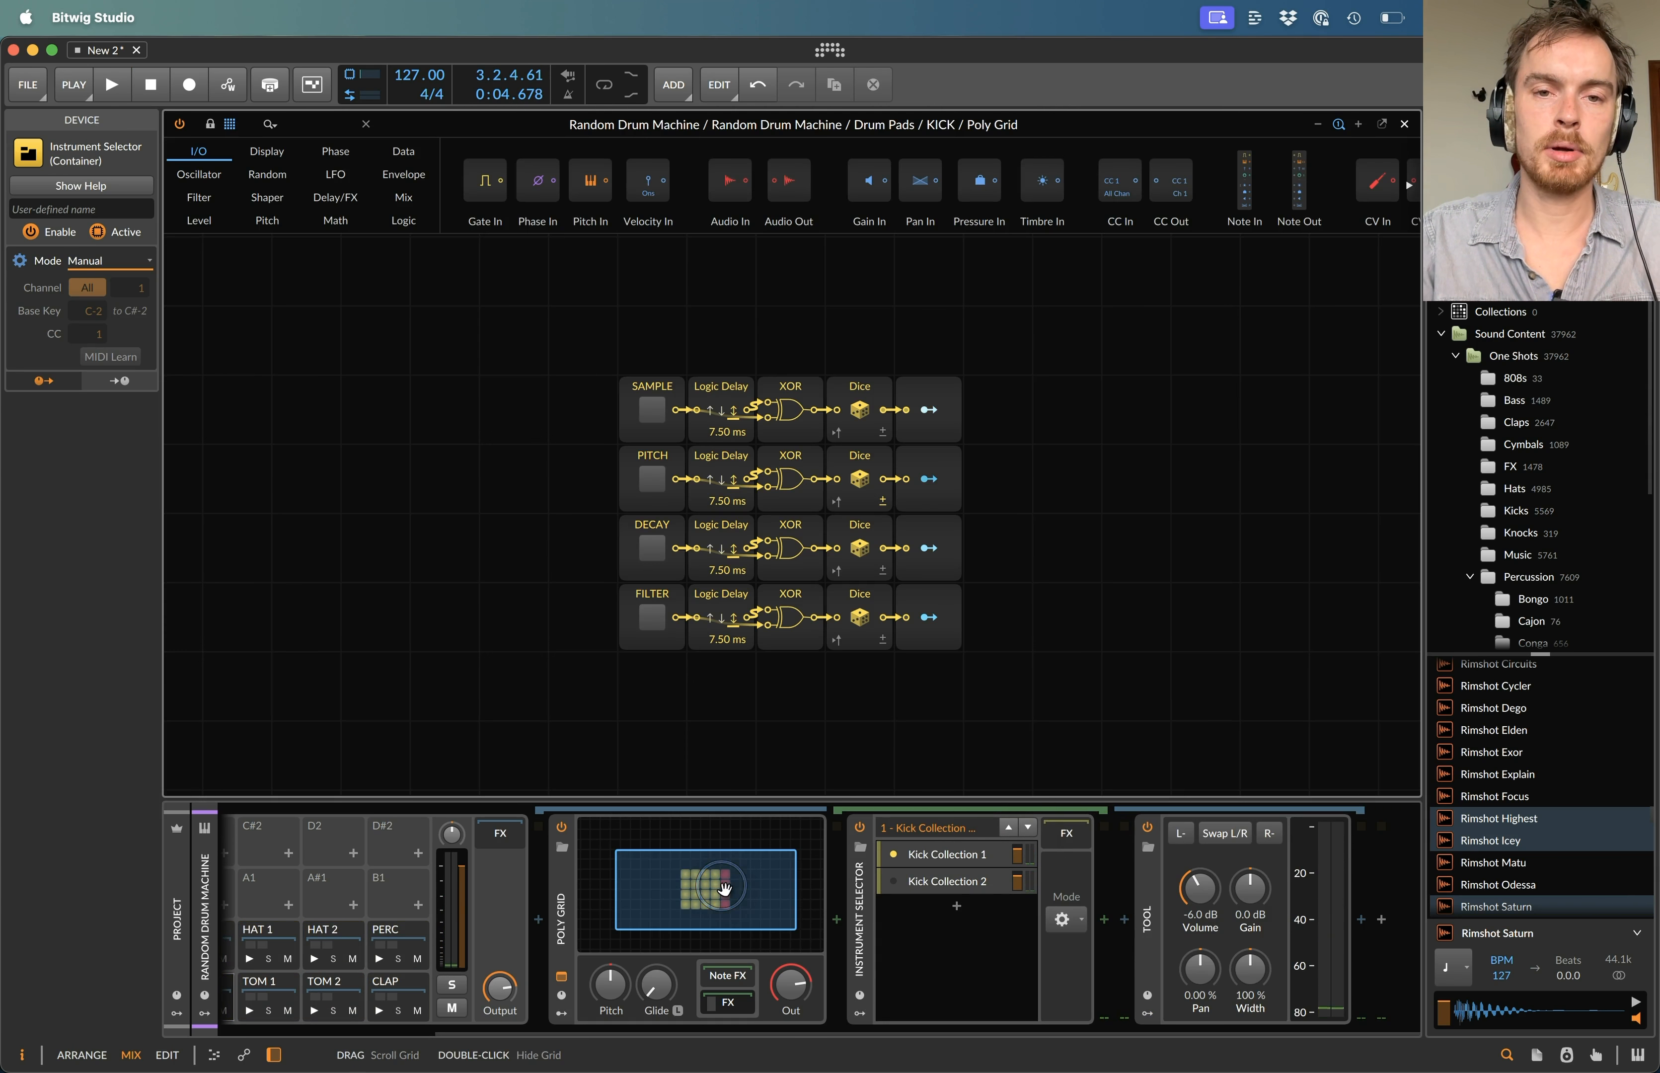
{"action": "left_click", "coordinate": [556, 604]}
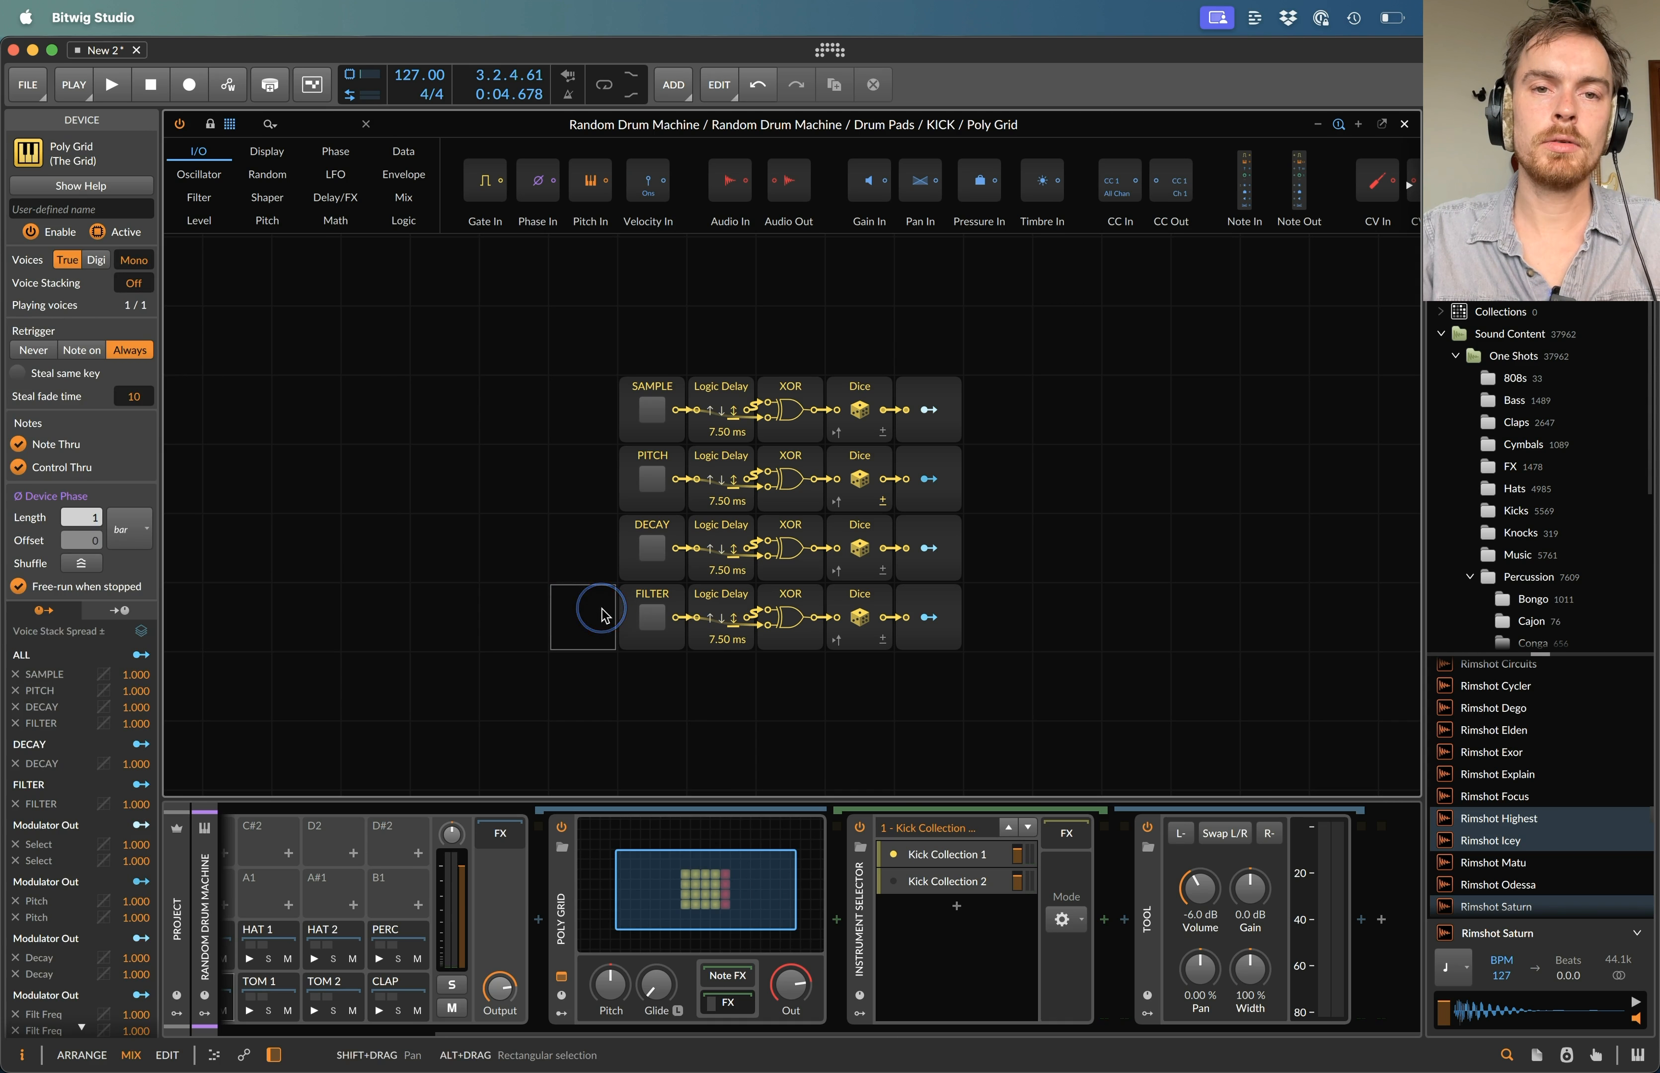
{"action": "left_click_drag", "start_coordinate": [578, 323], "coordinate": [932, 314]}
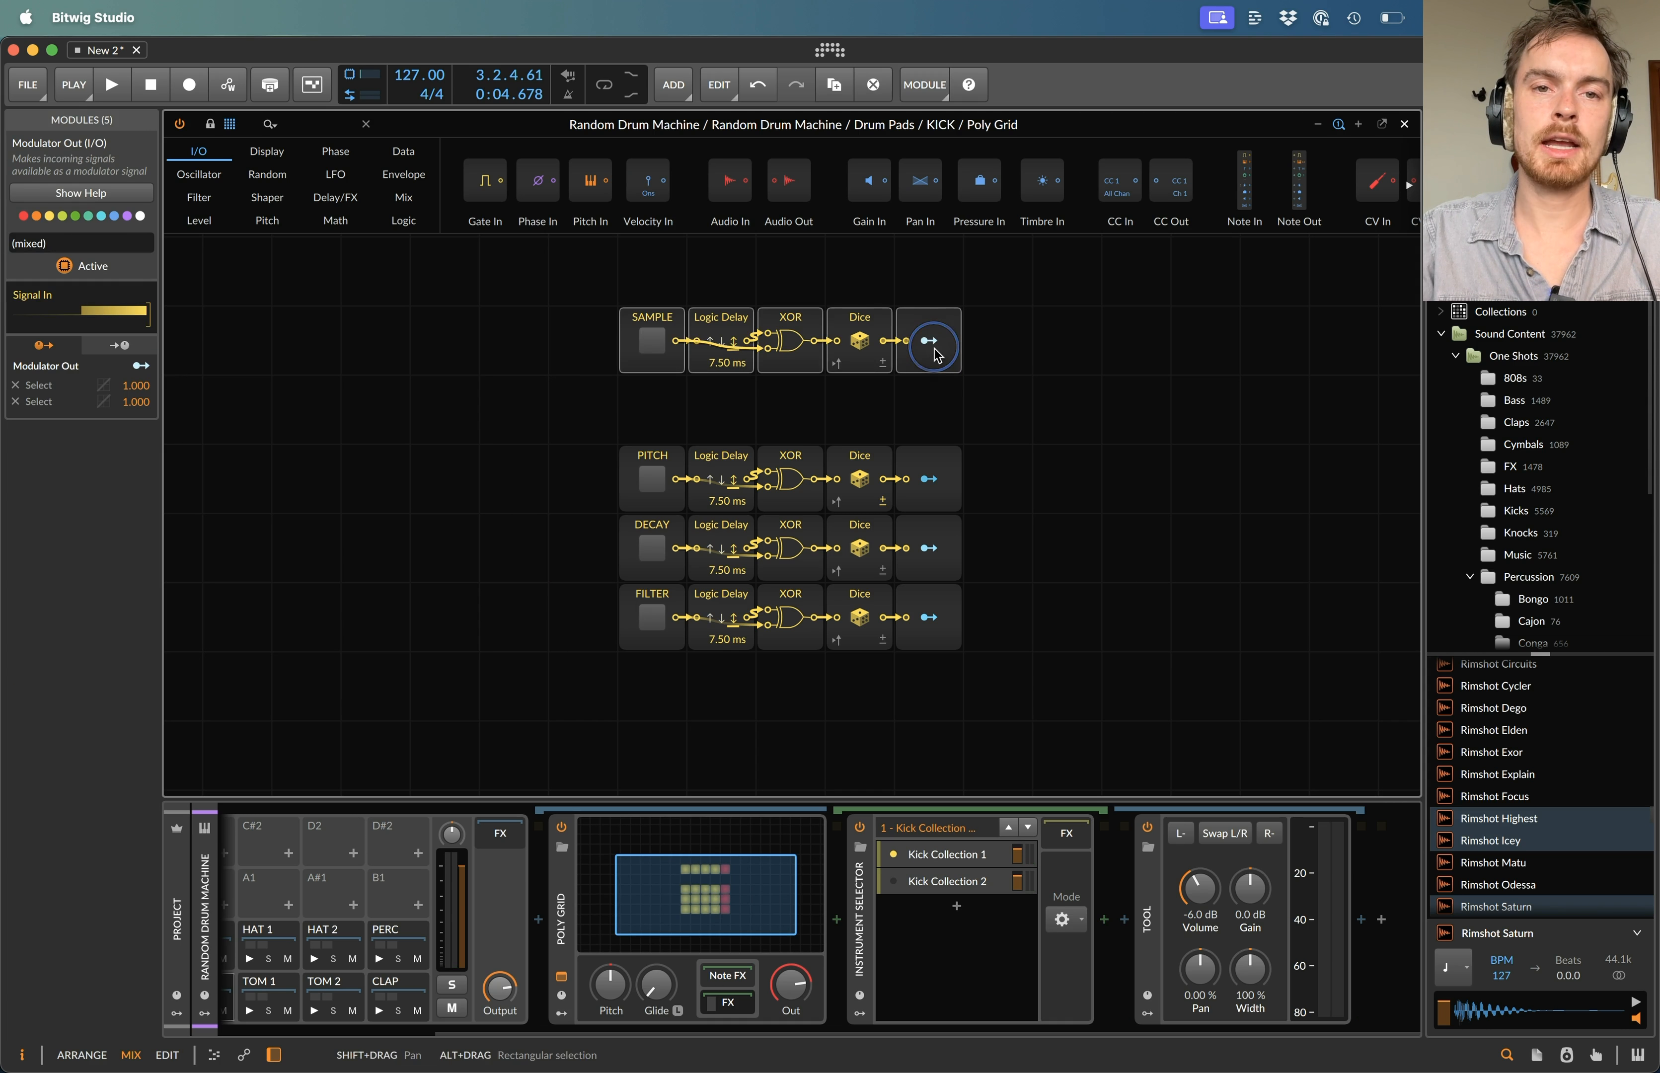
{"action": "left_click", "coordinate": [720, 271]}
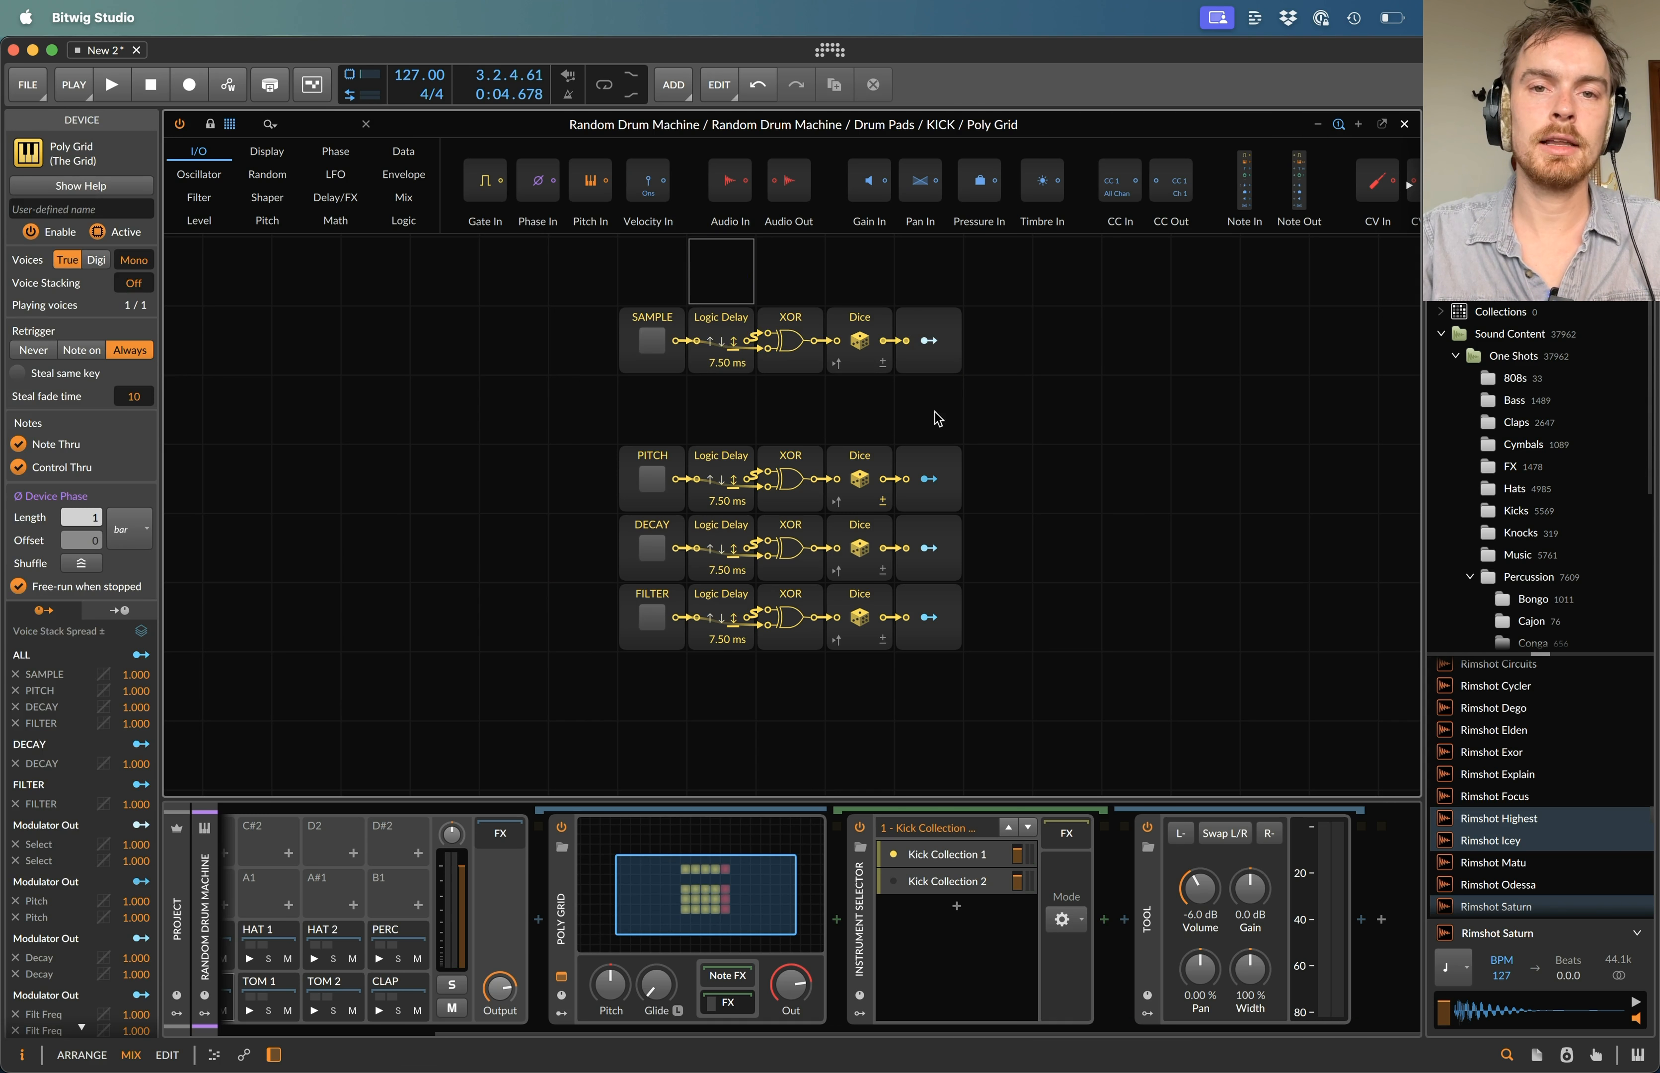
- Duplicate the SAMPLE row's Dice and Modulator Out modules into the row below, and connect the new Dice to the new Modulator Out
{"action": "left_click", "coordinate": [877, 399]}
{"action": "left_click", "coordinate": [866, 348]}
{"action": "key", "text": "super+d"}
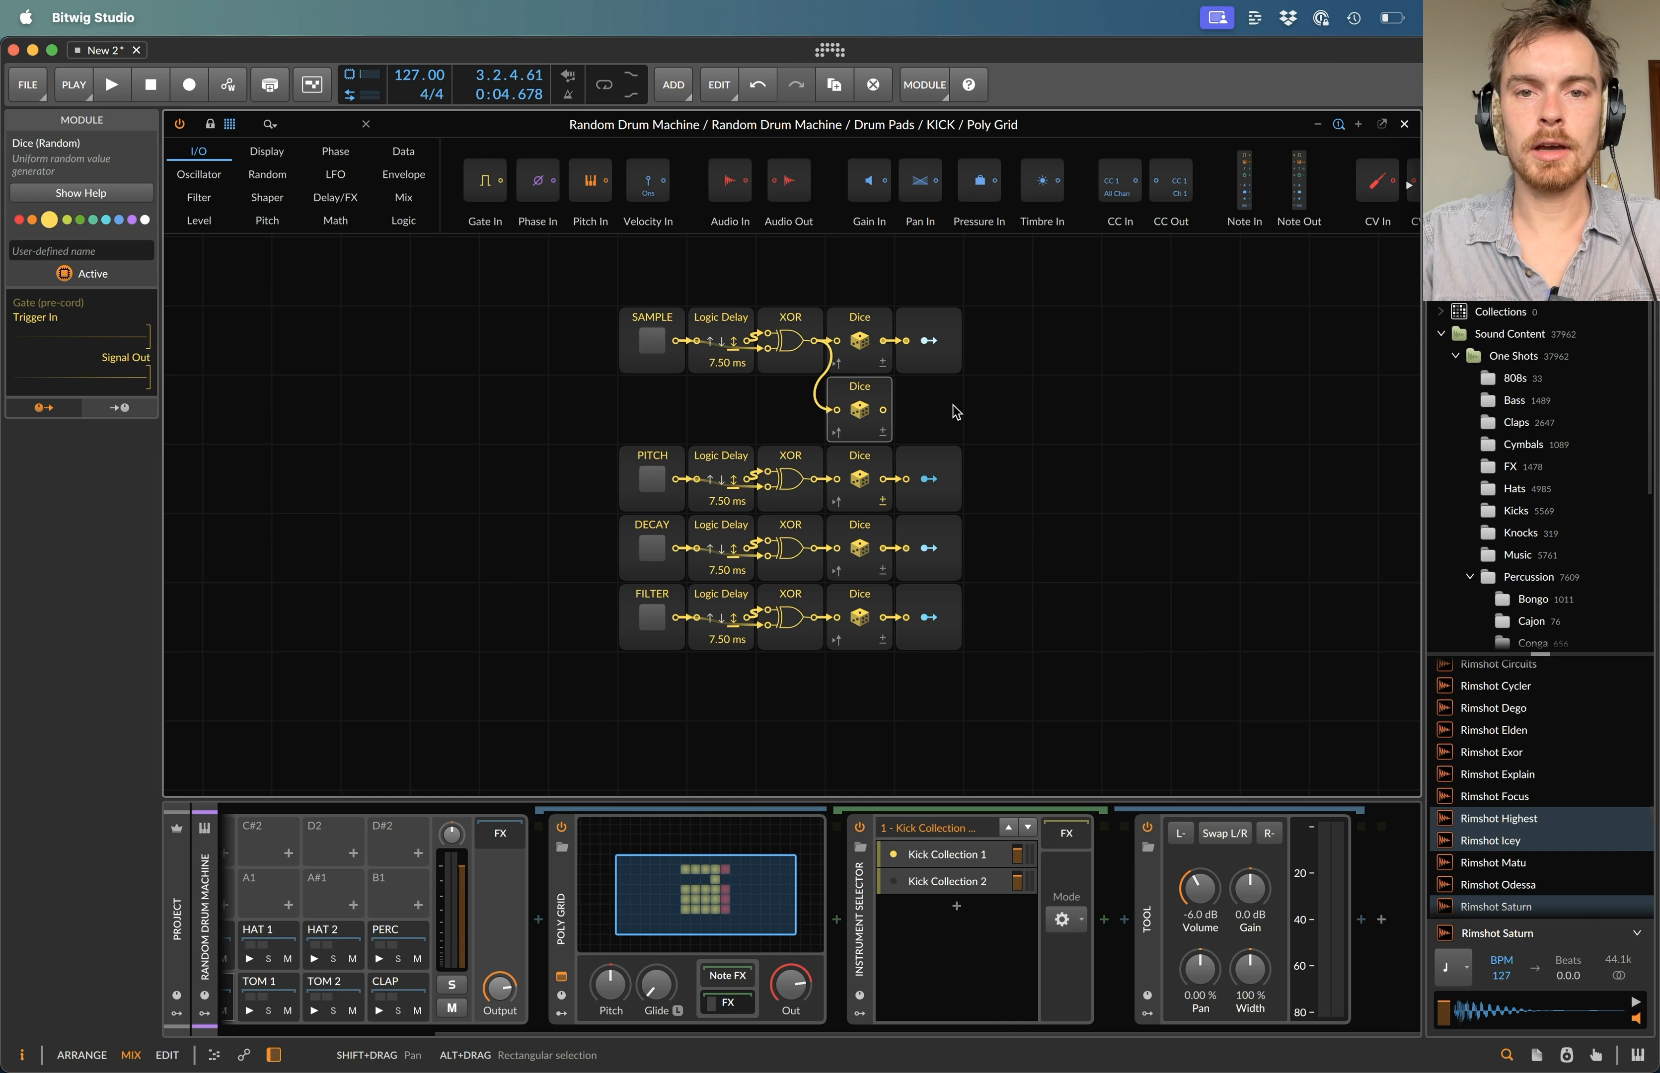
{"action": "left_click", "coordinate": [931, 328]}
{"action": "key", "text": "super+d"}
{"action": "left_click_drag", "start_coordinate": [885, 416], "coordinate": [907, 412]}
- Map the new Modulator Out to the Instrument Selector's layer index with an amount of -1.00, and toggle SAMPLE to test it
{"action": "left_click", "coordinate": [928, 416]}
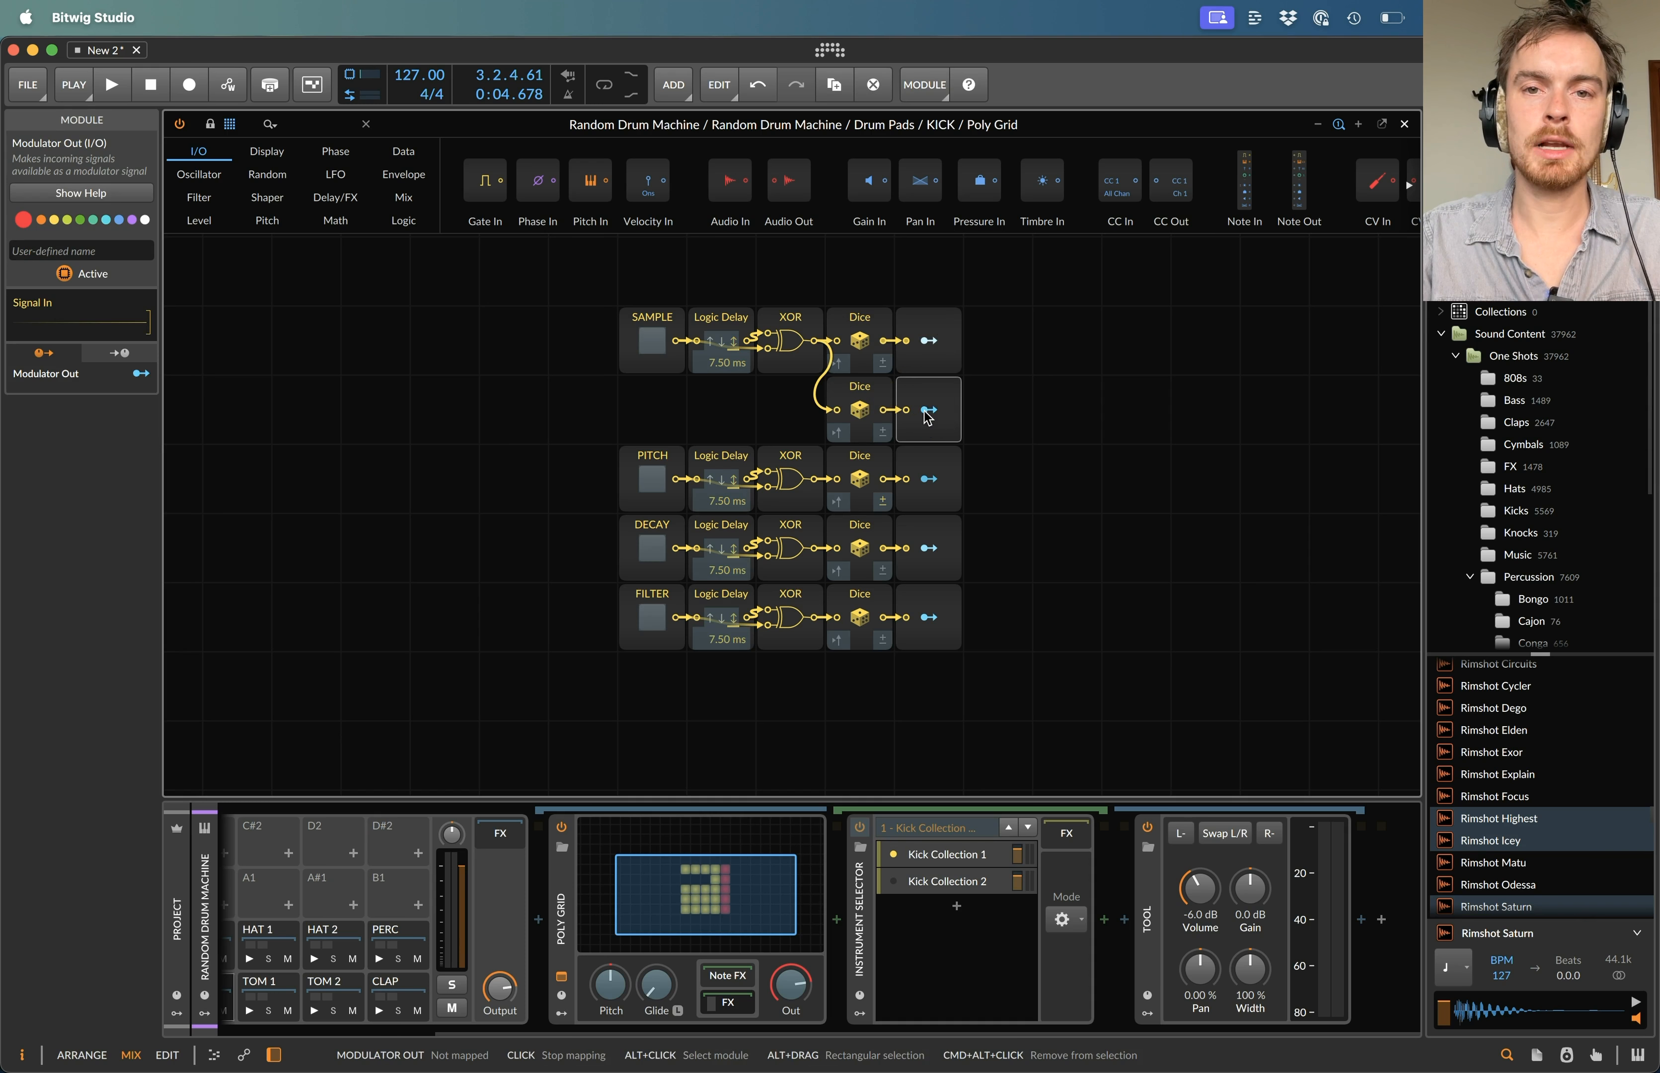
{"action": "left_click", "coordinate": [948, 825]}
{"action": "left_click_drag", "start_coordinate": [948, 821], "coordinate": [949, 831]}
{"action": "left_click", "coordinate": [656, 349]}
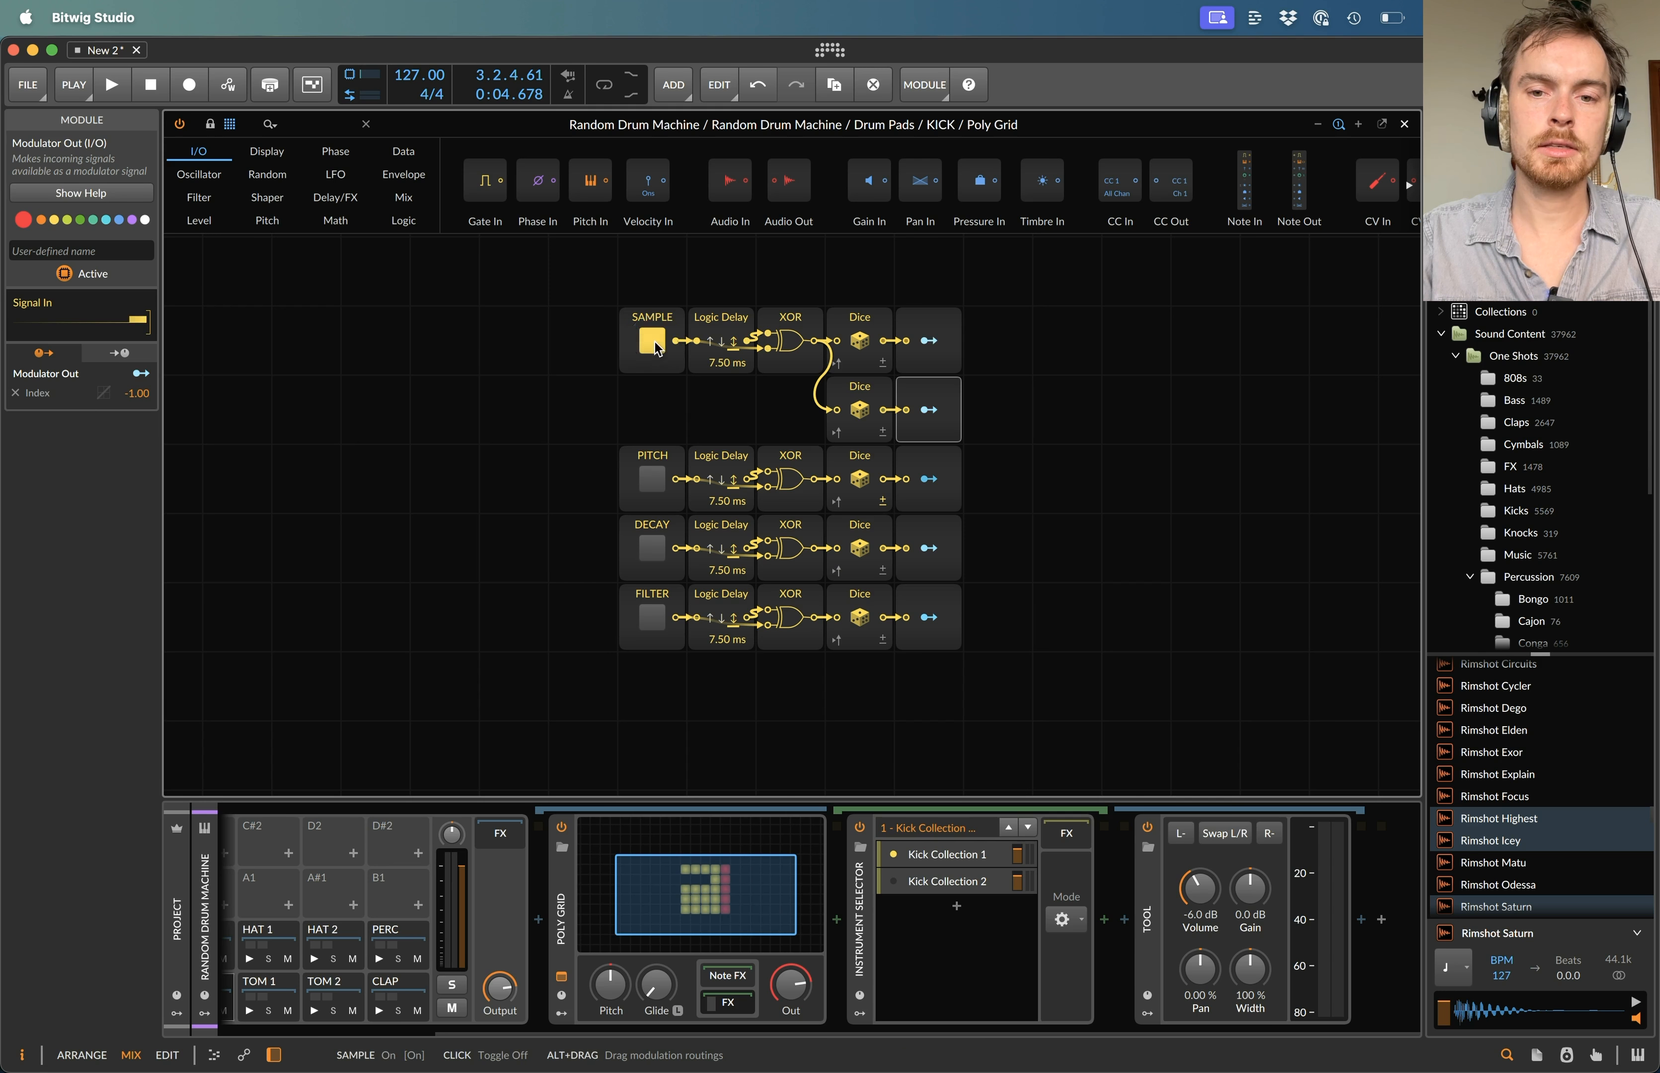
- Set the new Modulator Out's Index modulation amount to 1.000 during playback
{"action": "key", "text": "space"}
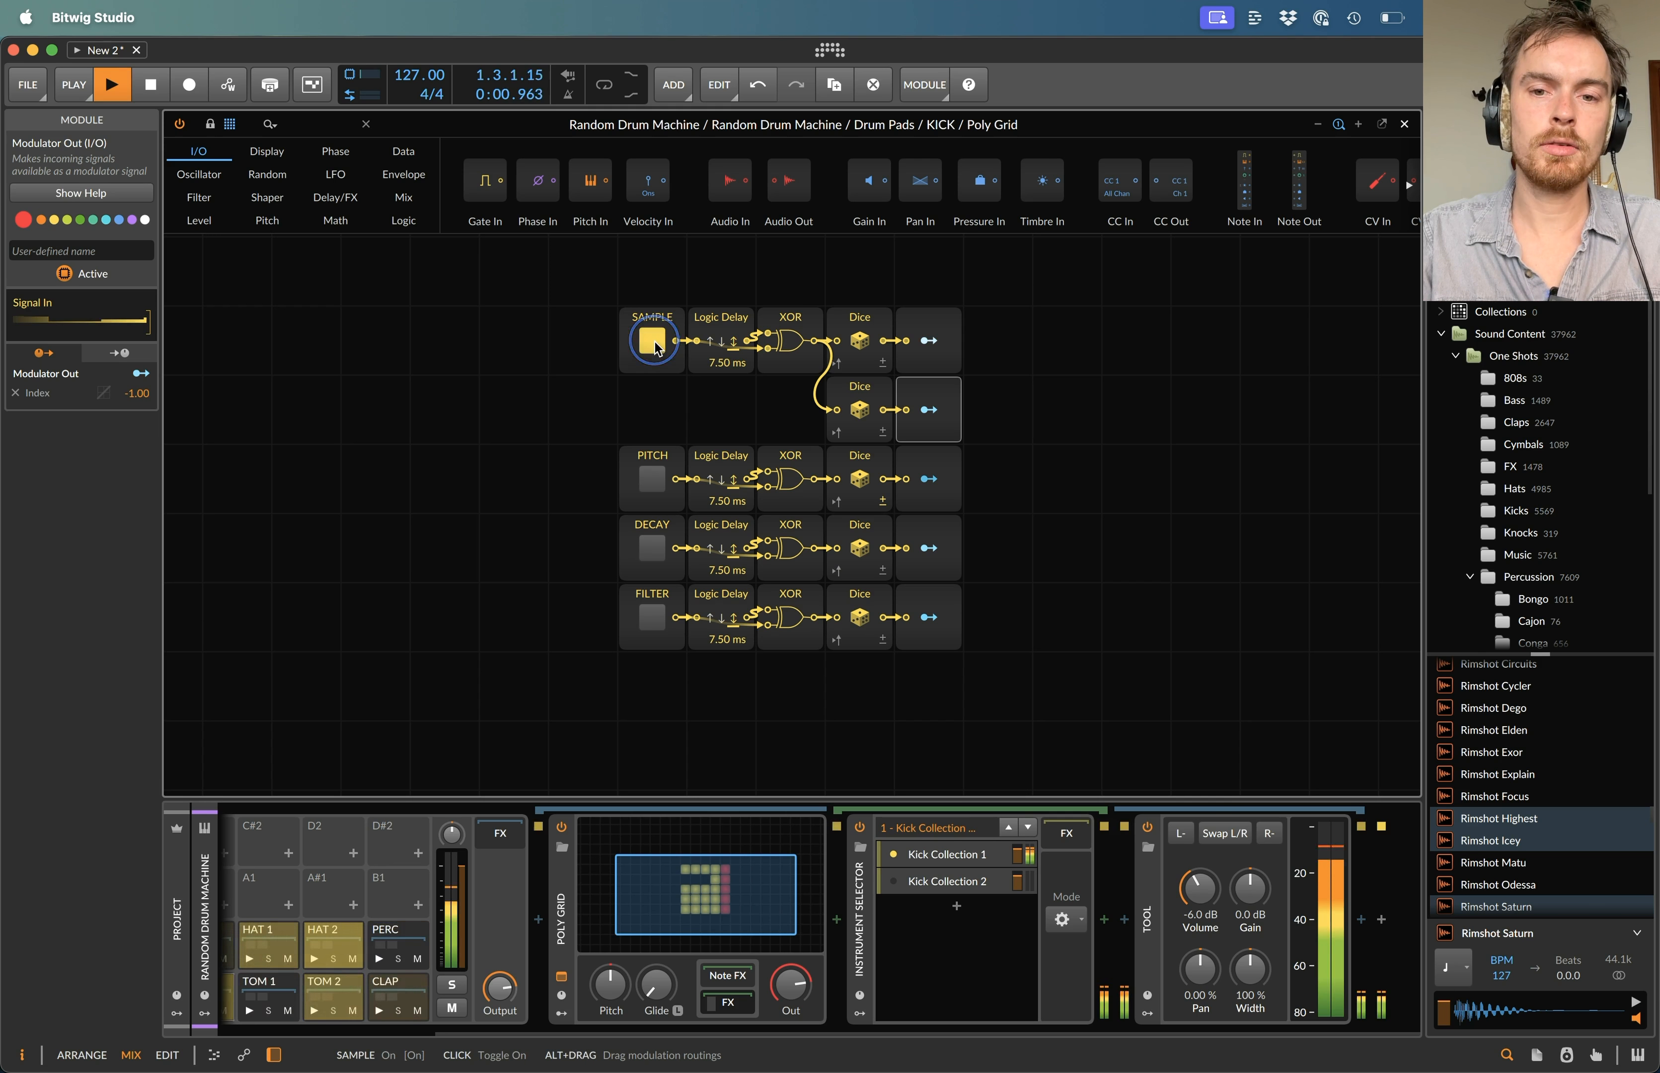
{"action": "left_click", "coordinate": [930, 411]}
{"action": "left_click_drag", "start_coordinate": [964, 835], "coordinate": [965, 828]}
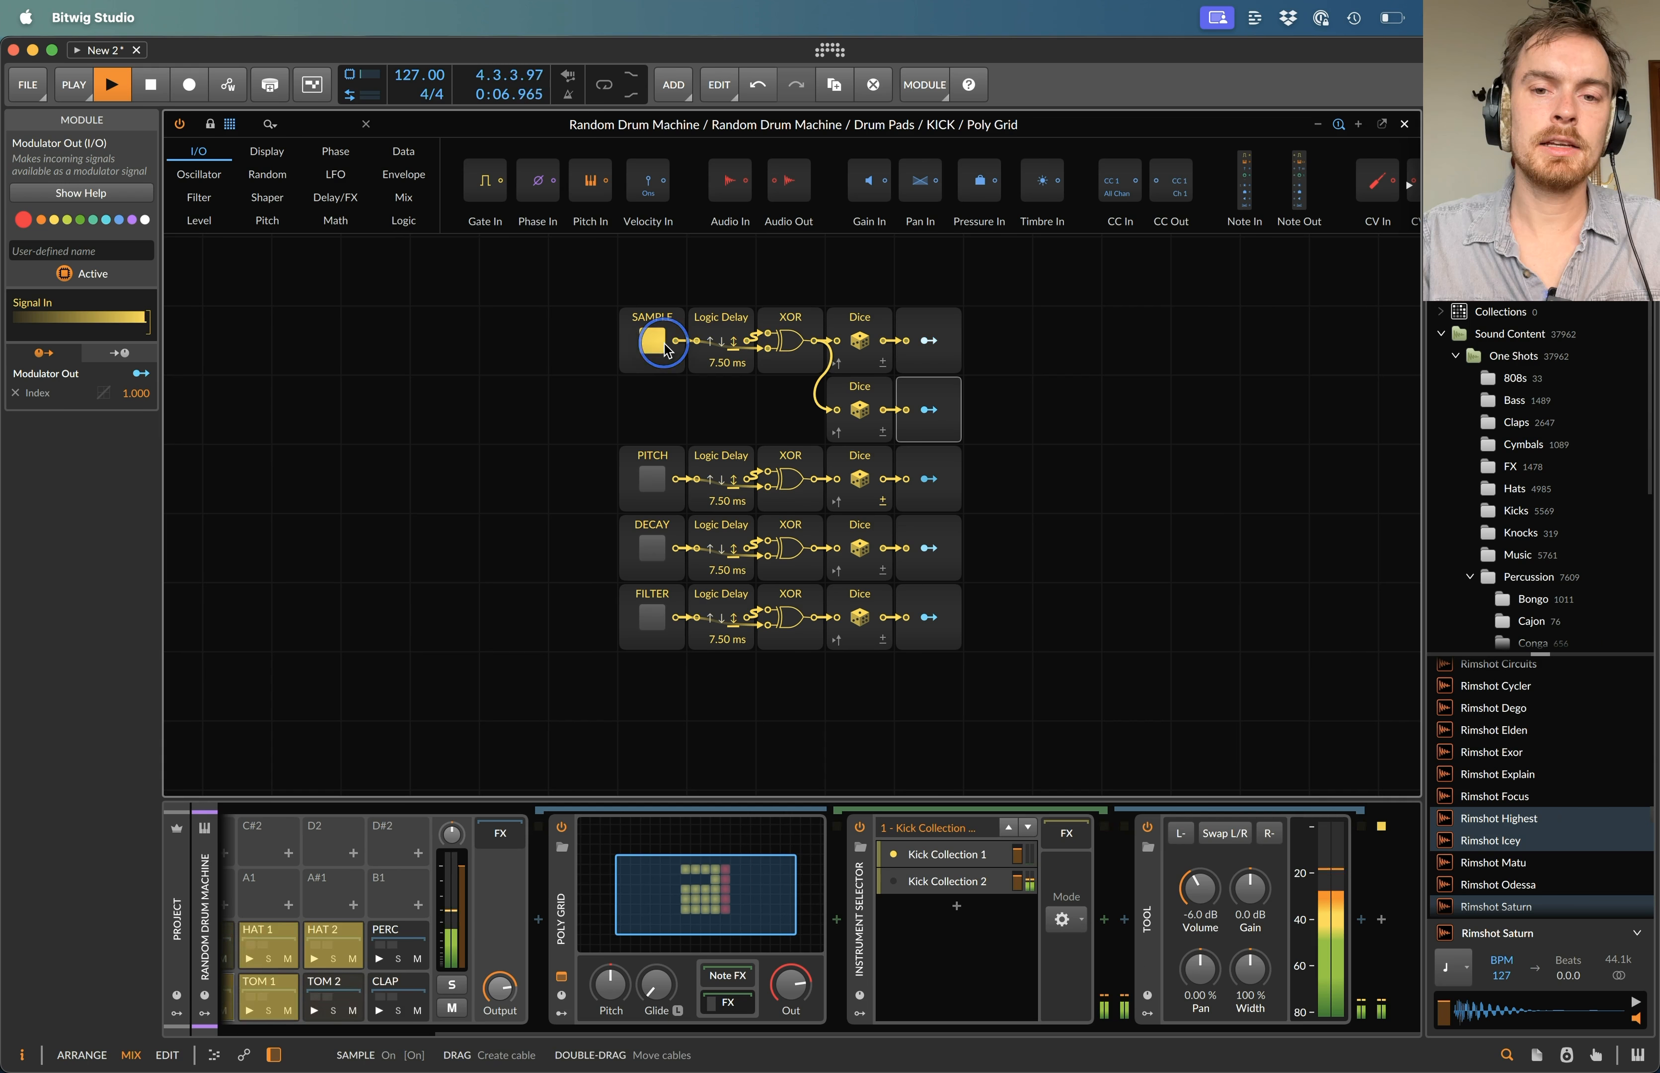
- Inspect the Kick Collection 1 layer and the Instrument Selector's settings during playback, and stop the transport
{"action": "left_click", "coordinate": [1038, 855]}
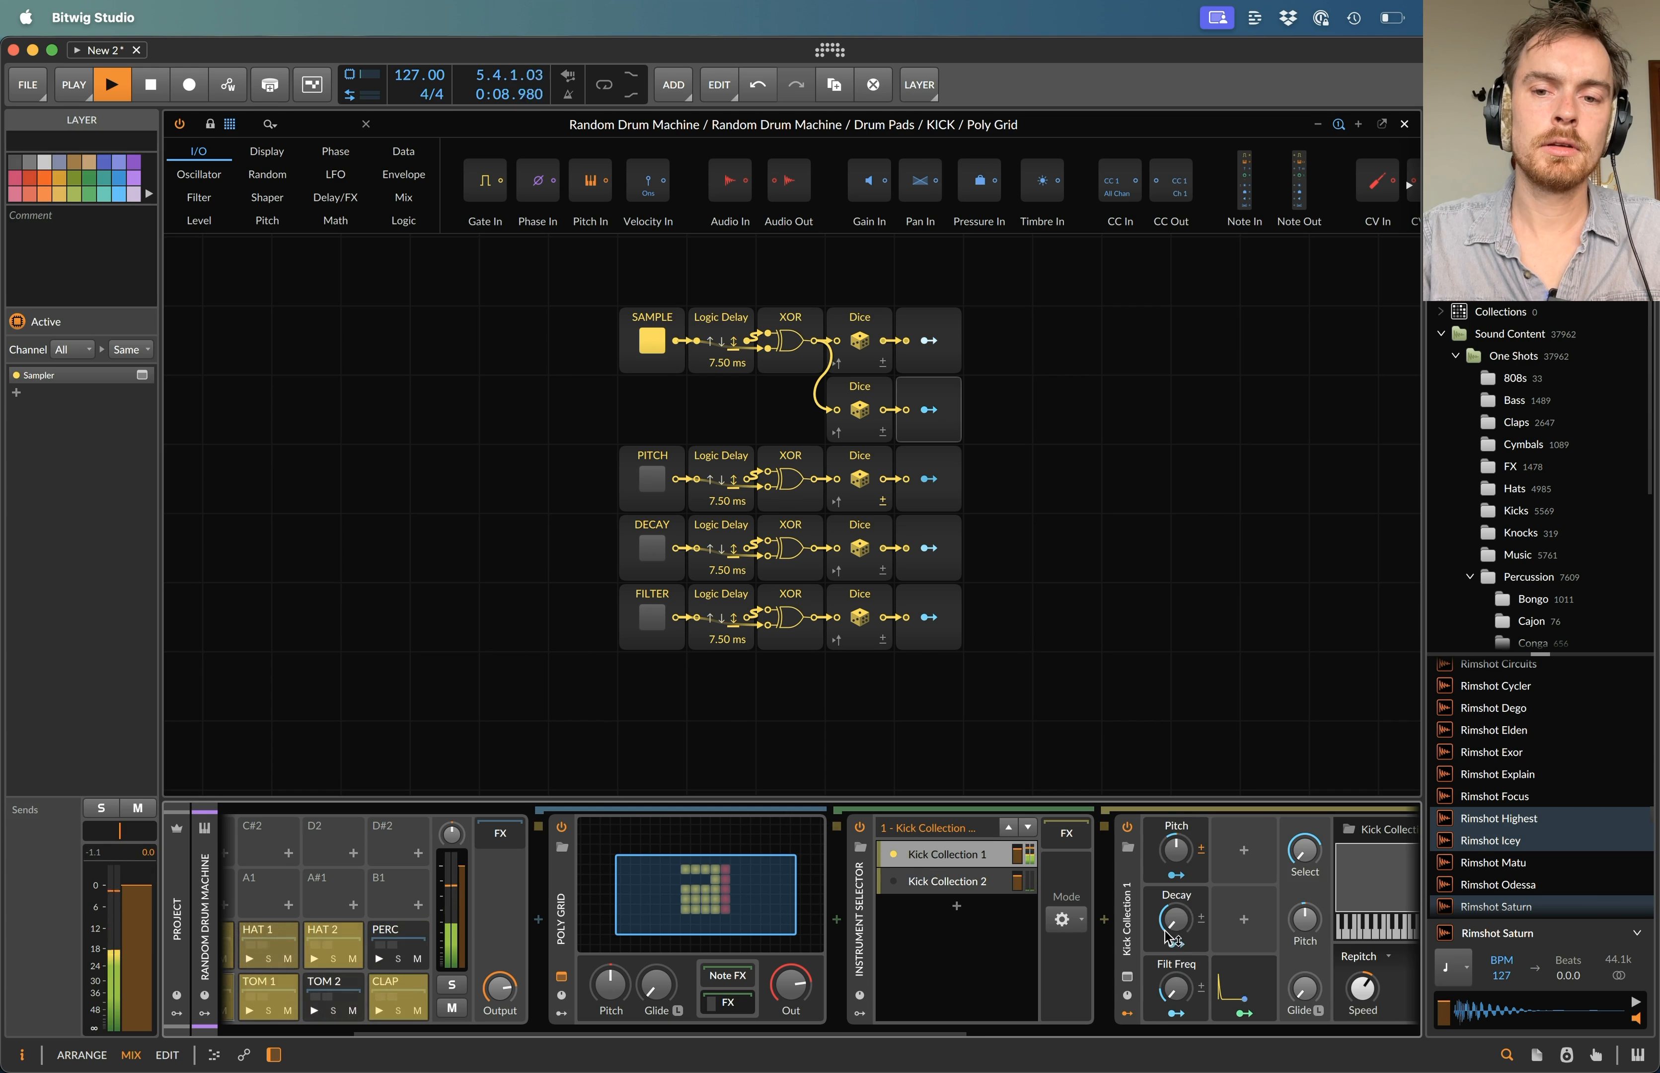
{"action": "scroll", "coordinate": [1039, 859], "scroll_direction": "right", "scroll_amount": 5}
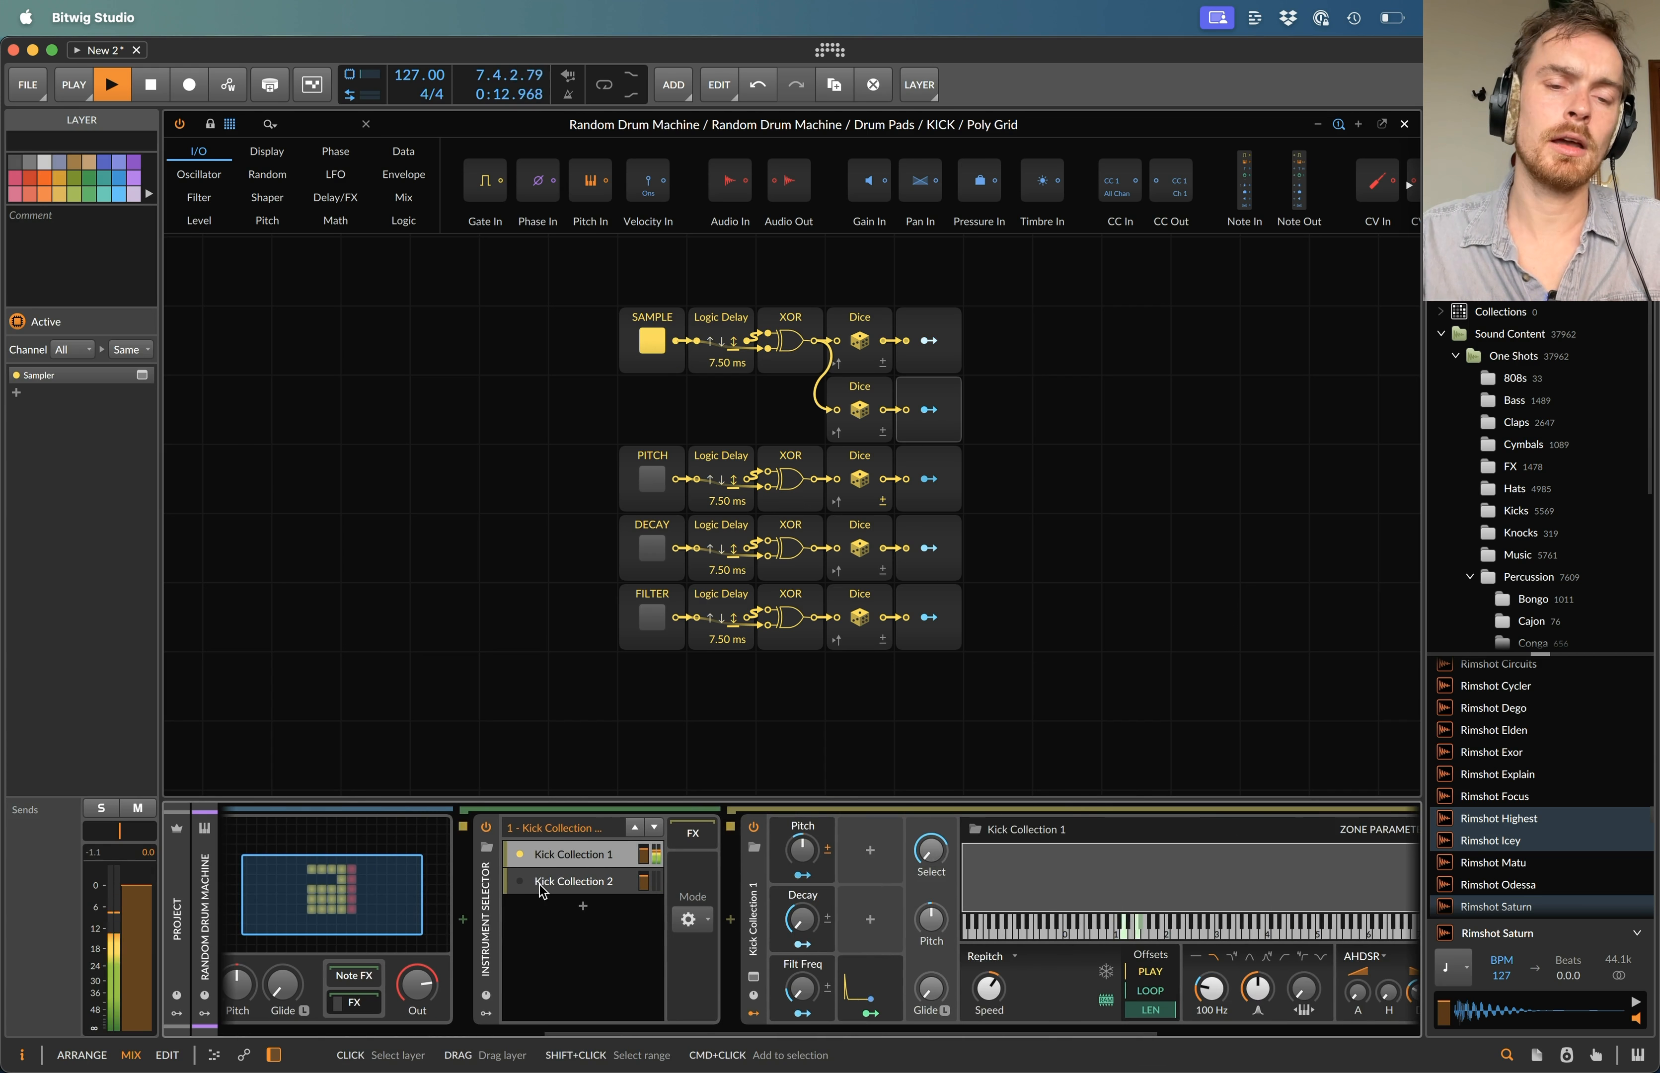
{"action": "double_click", "coordinate": [568, 863]}
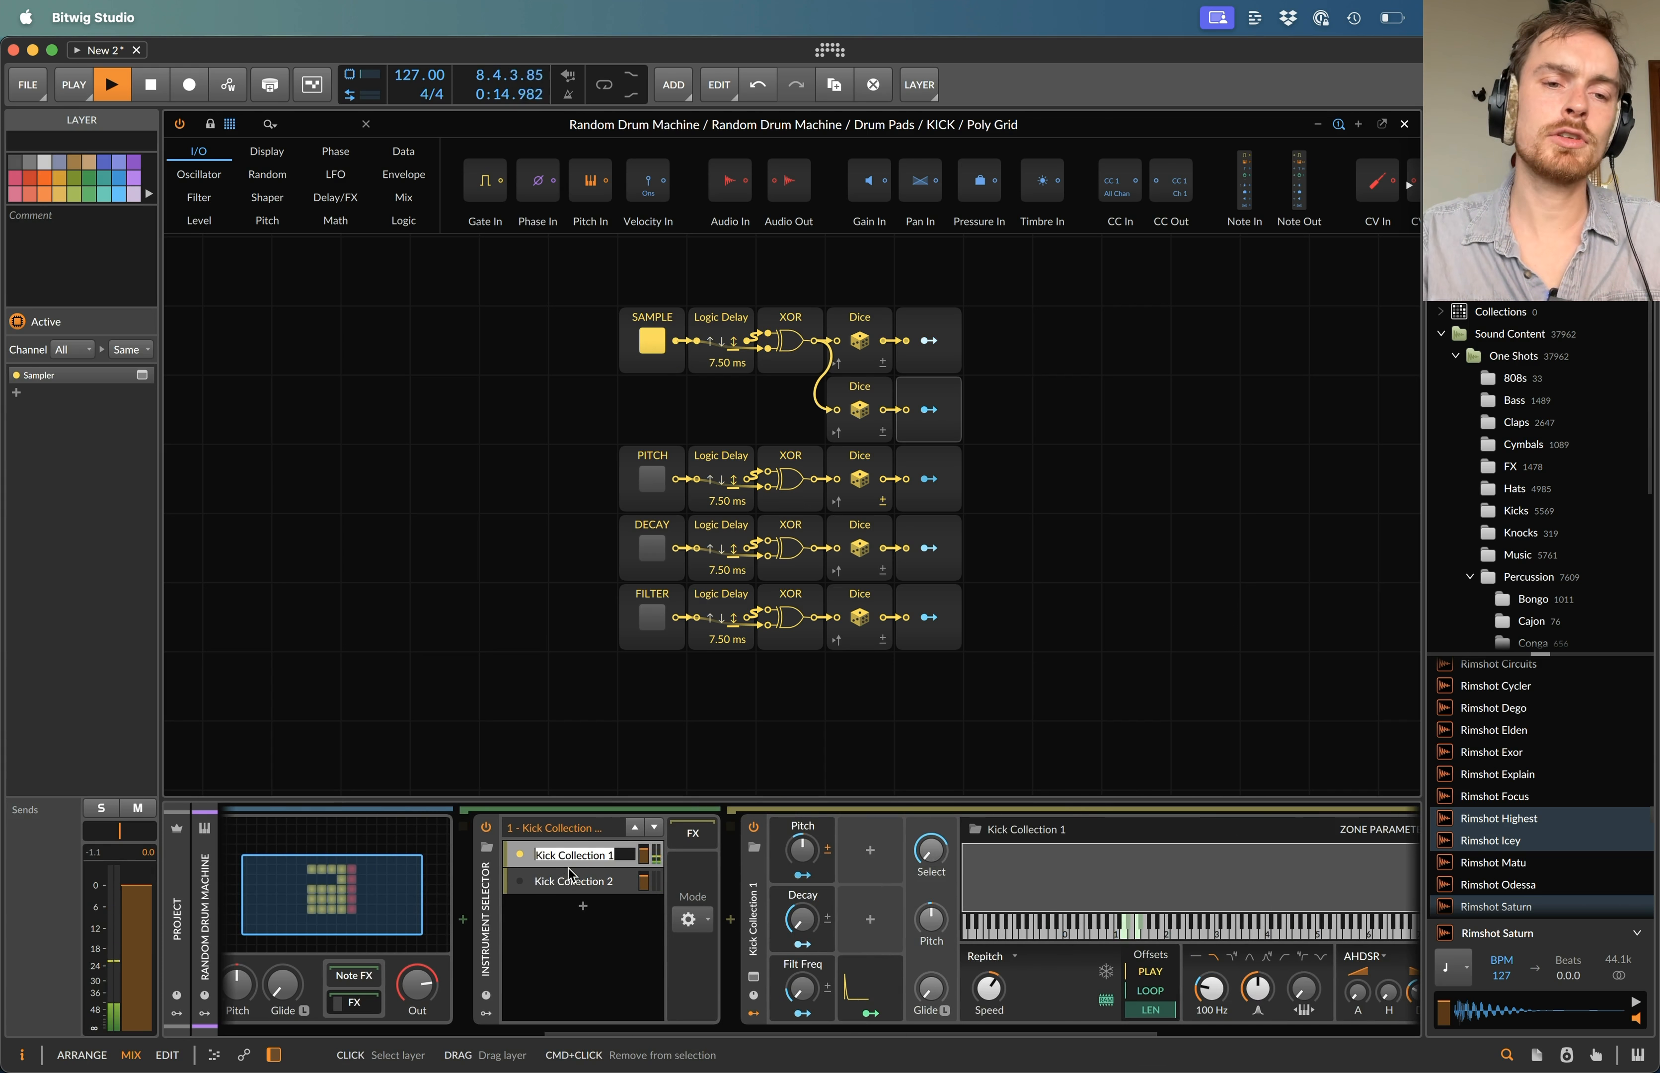
{"action": "left_click", "coordinate": [489, 927]}
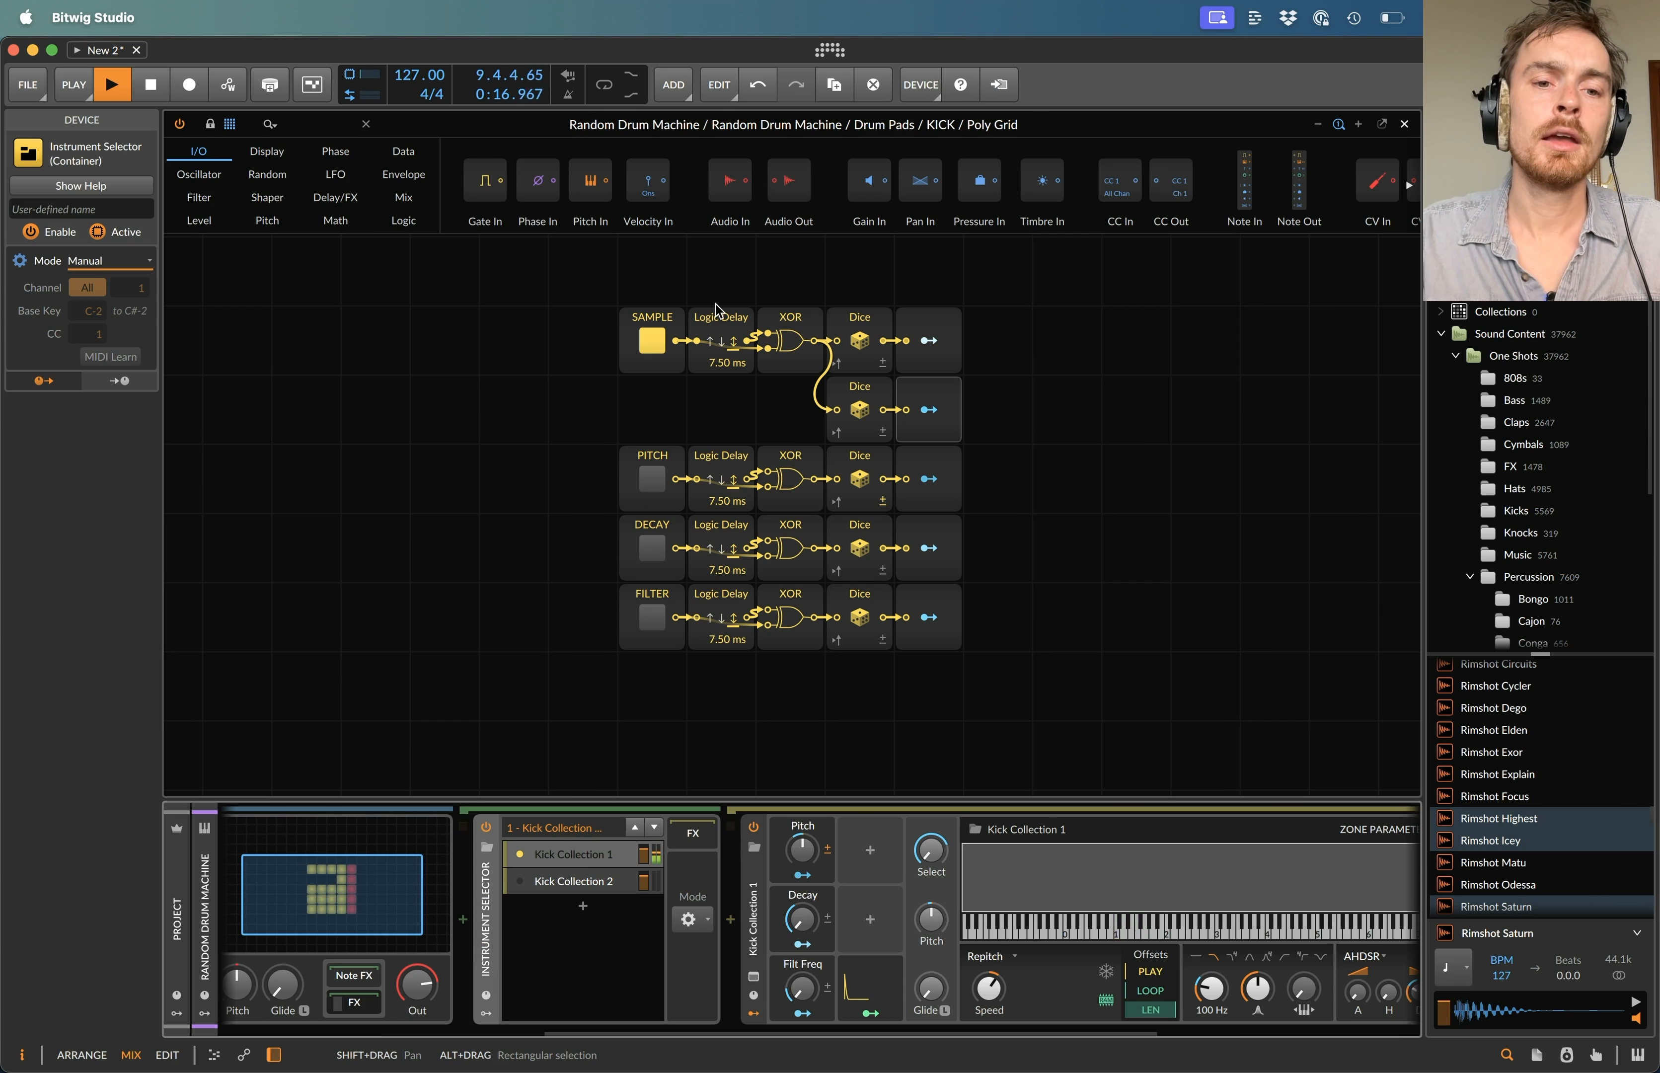
{"action": "key", "text": "space"}
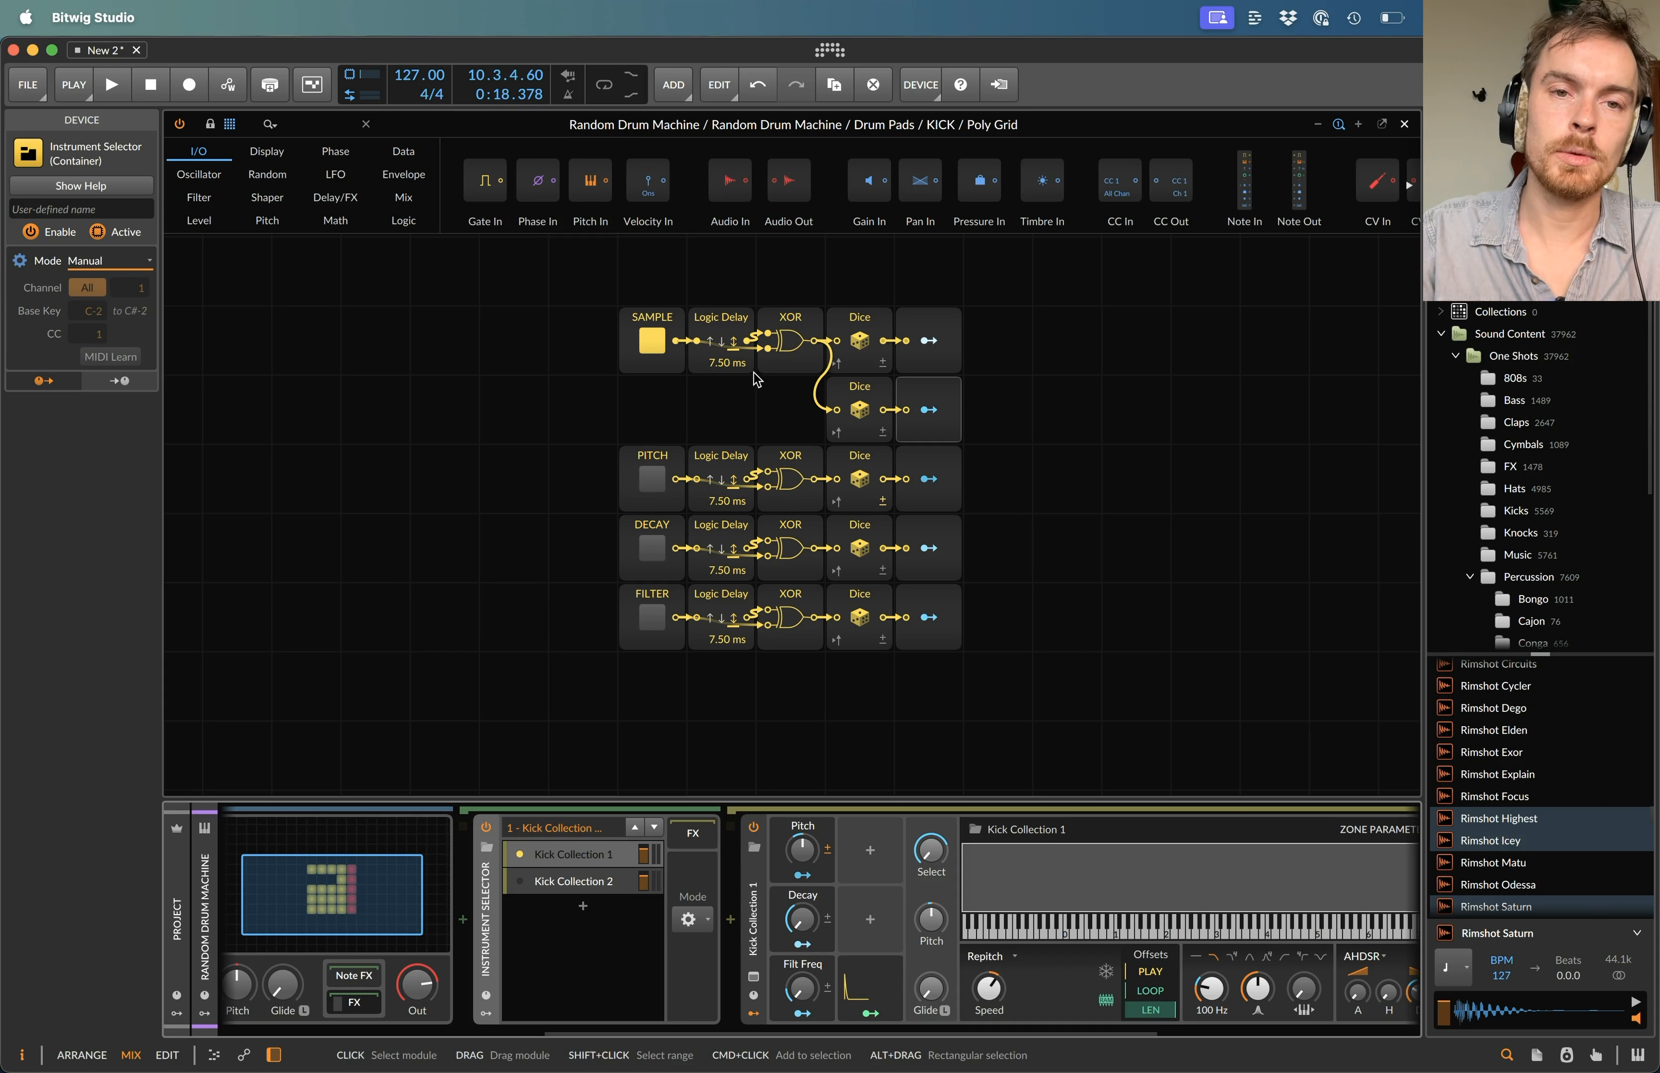
- Turn SAMPLE off and delete the Kick Collection 2 layer from the Instrument Selector
{"action": "left_click", "coordinate": [658, 341]}
{"action": "left_click", "coordinate": [564, 887]}
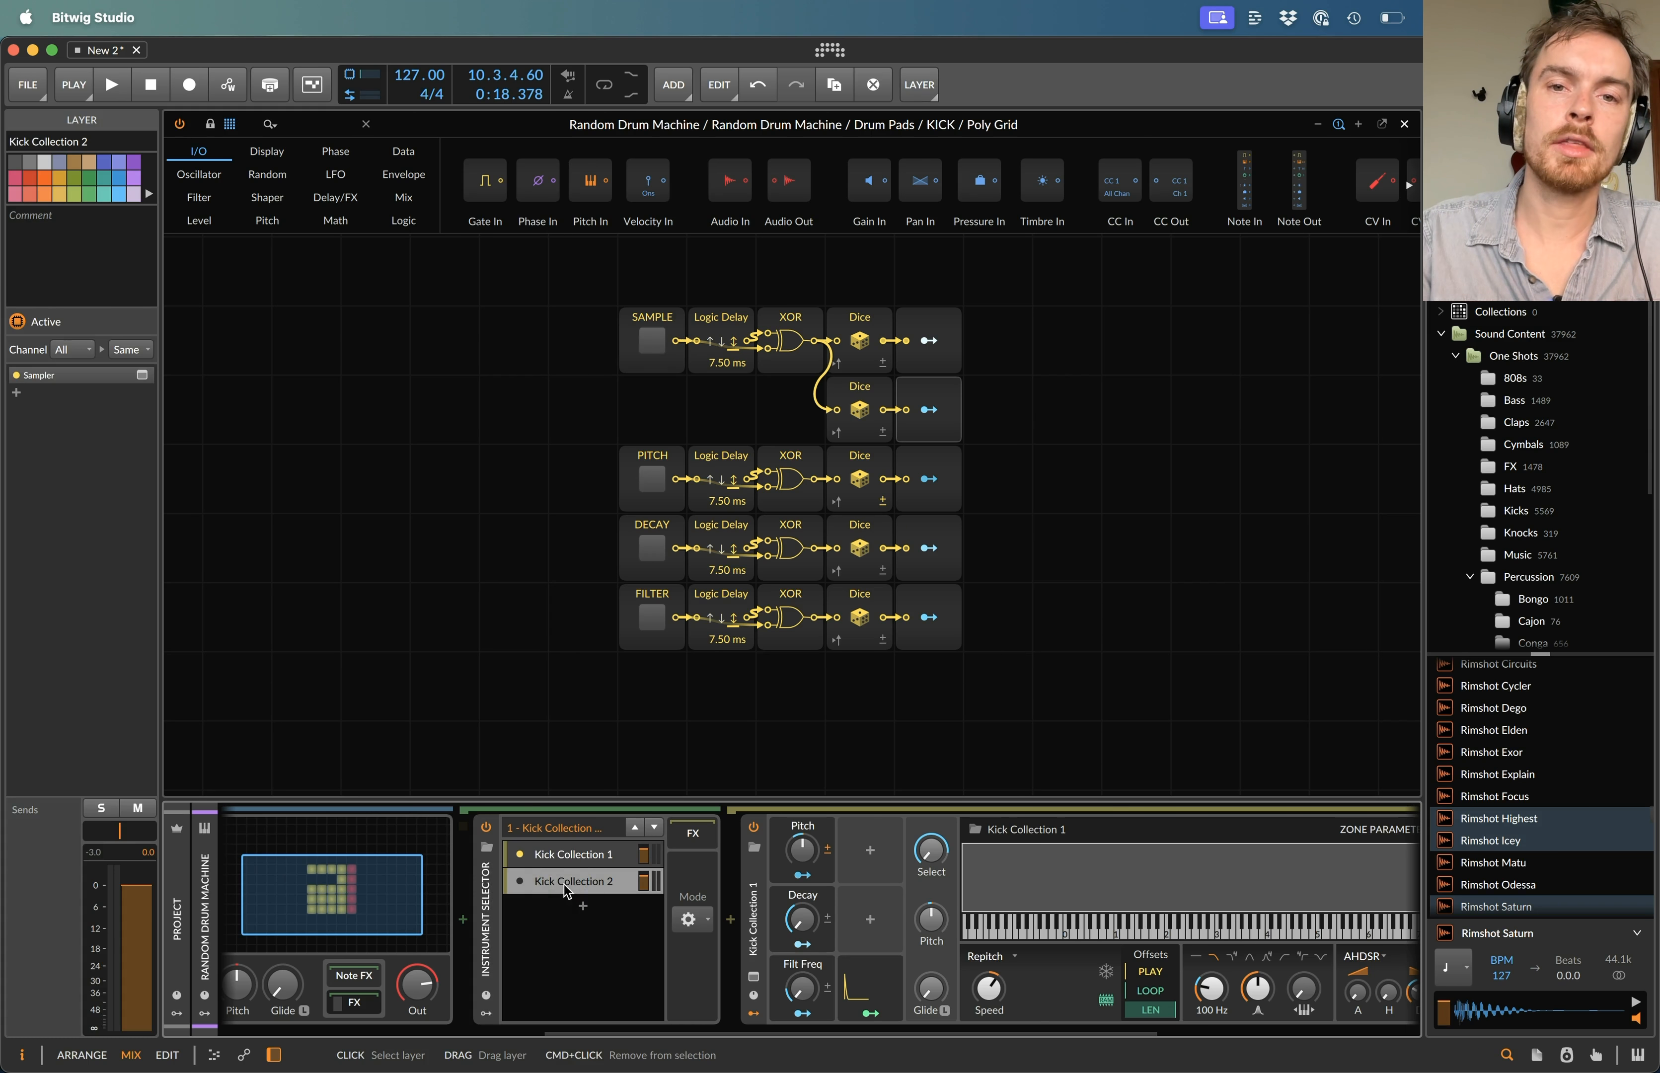
{"action": "key", "text": "Delete"}
- Delete the duplicated Dice and Modulator Out modules, and place the SAMPLE row directly above PITCH again
{"action": "left_click_drag", "start_coordinate": [804, 404], "coordinate": [1197, 400]}
{"action": "key", "text": "Delete"}
{"action": "left_click_drag", "start_coordinate": [1073, 305], "coordinate": [590, 416]}
{"action": "left_click", "coordinate": [589, 416]}
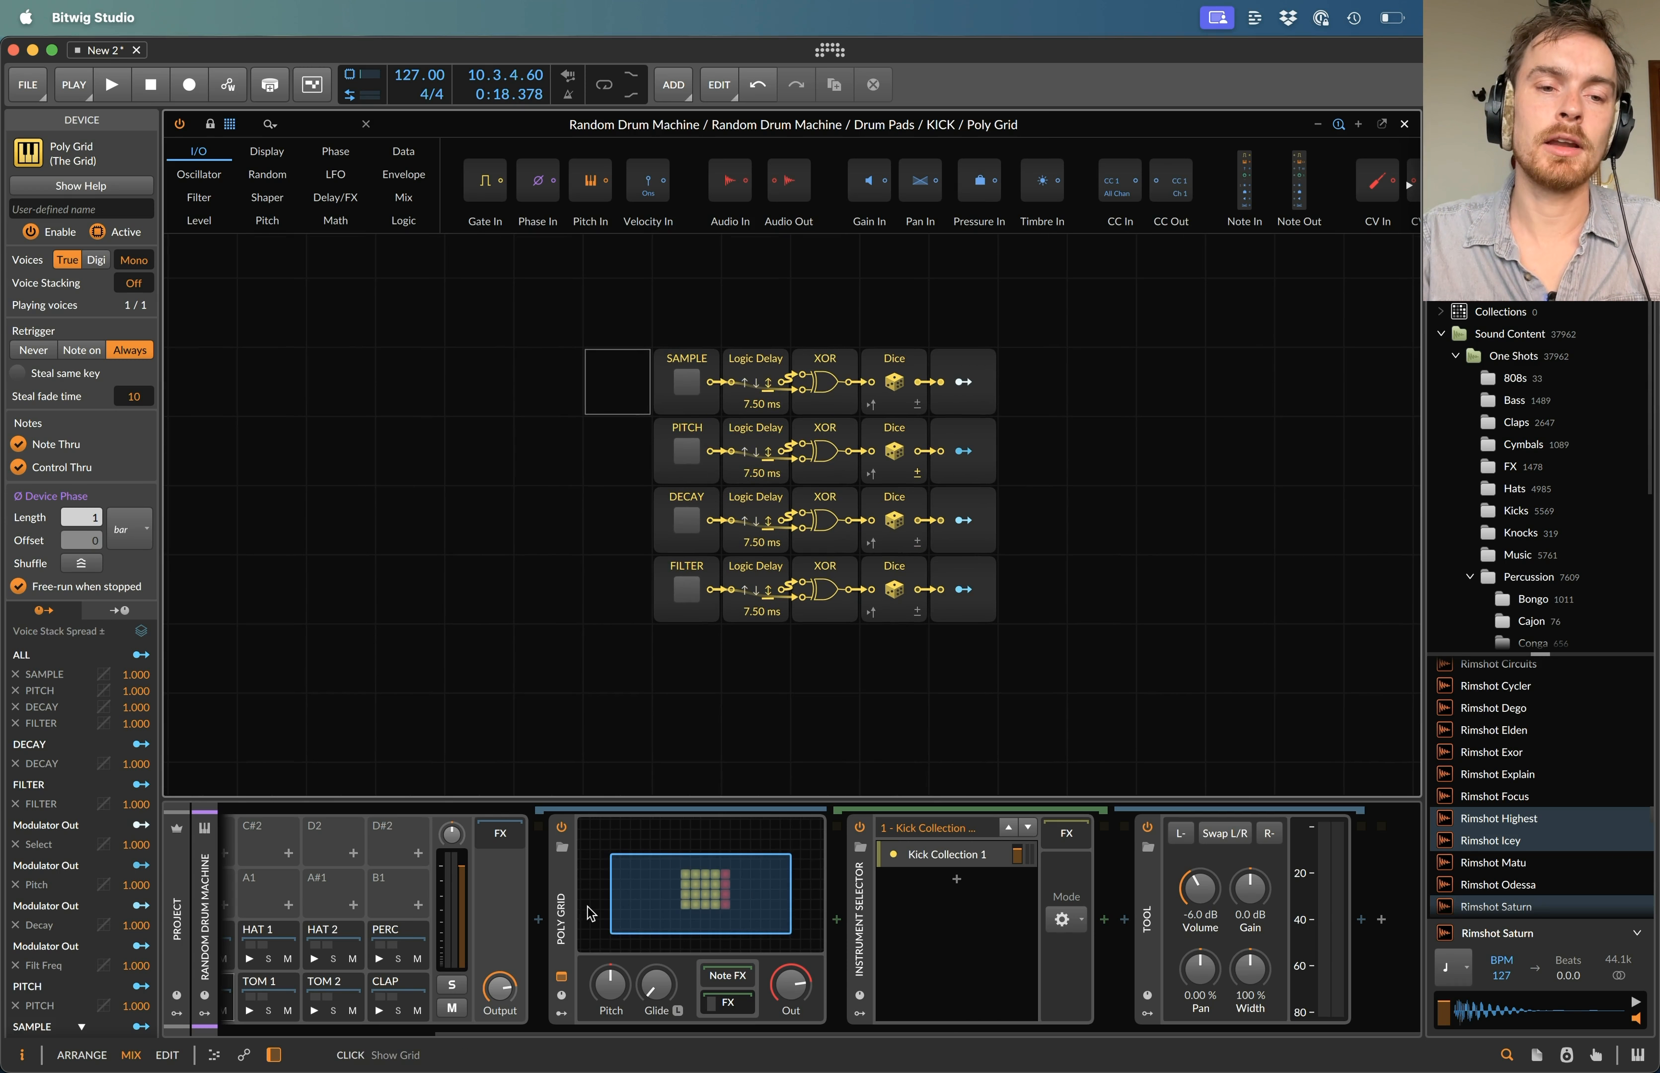
- Close the Poly Grid editor, select the Random Drum Machine track, and play it briefly
{"action": "scroll", "coordinate": [605, 919], "scroll_direction": "left", "scroll_amount": 5}
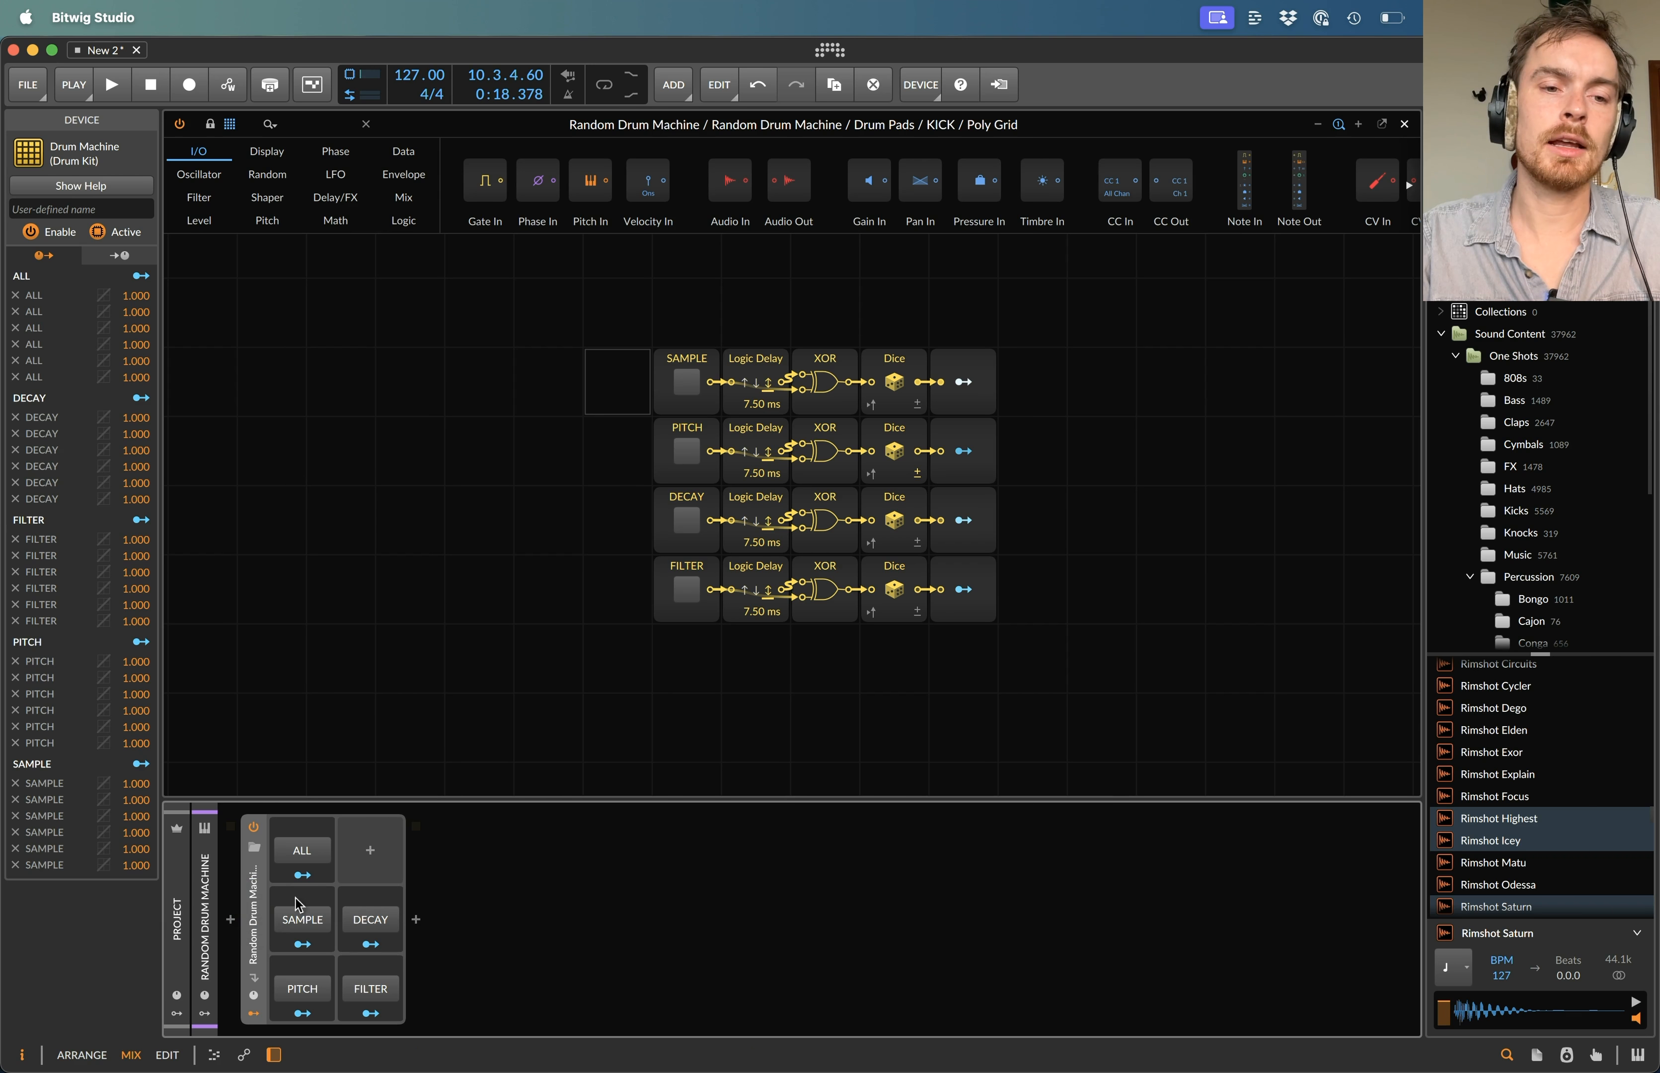
{"action": "left_click", "coordinate": [1404, 124]}
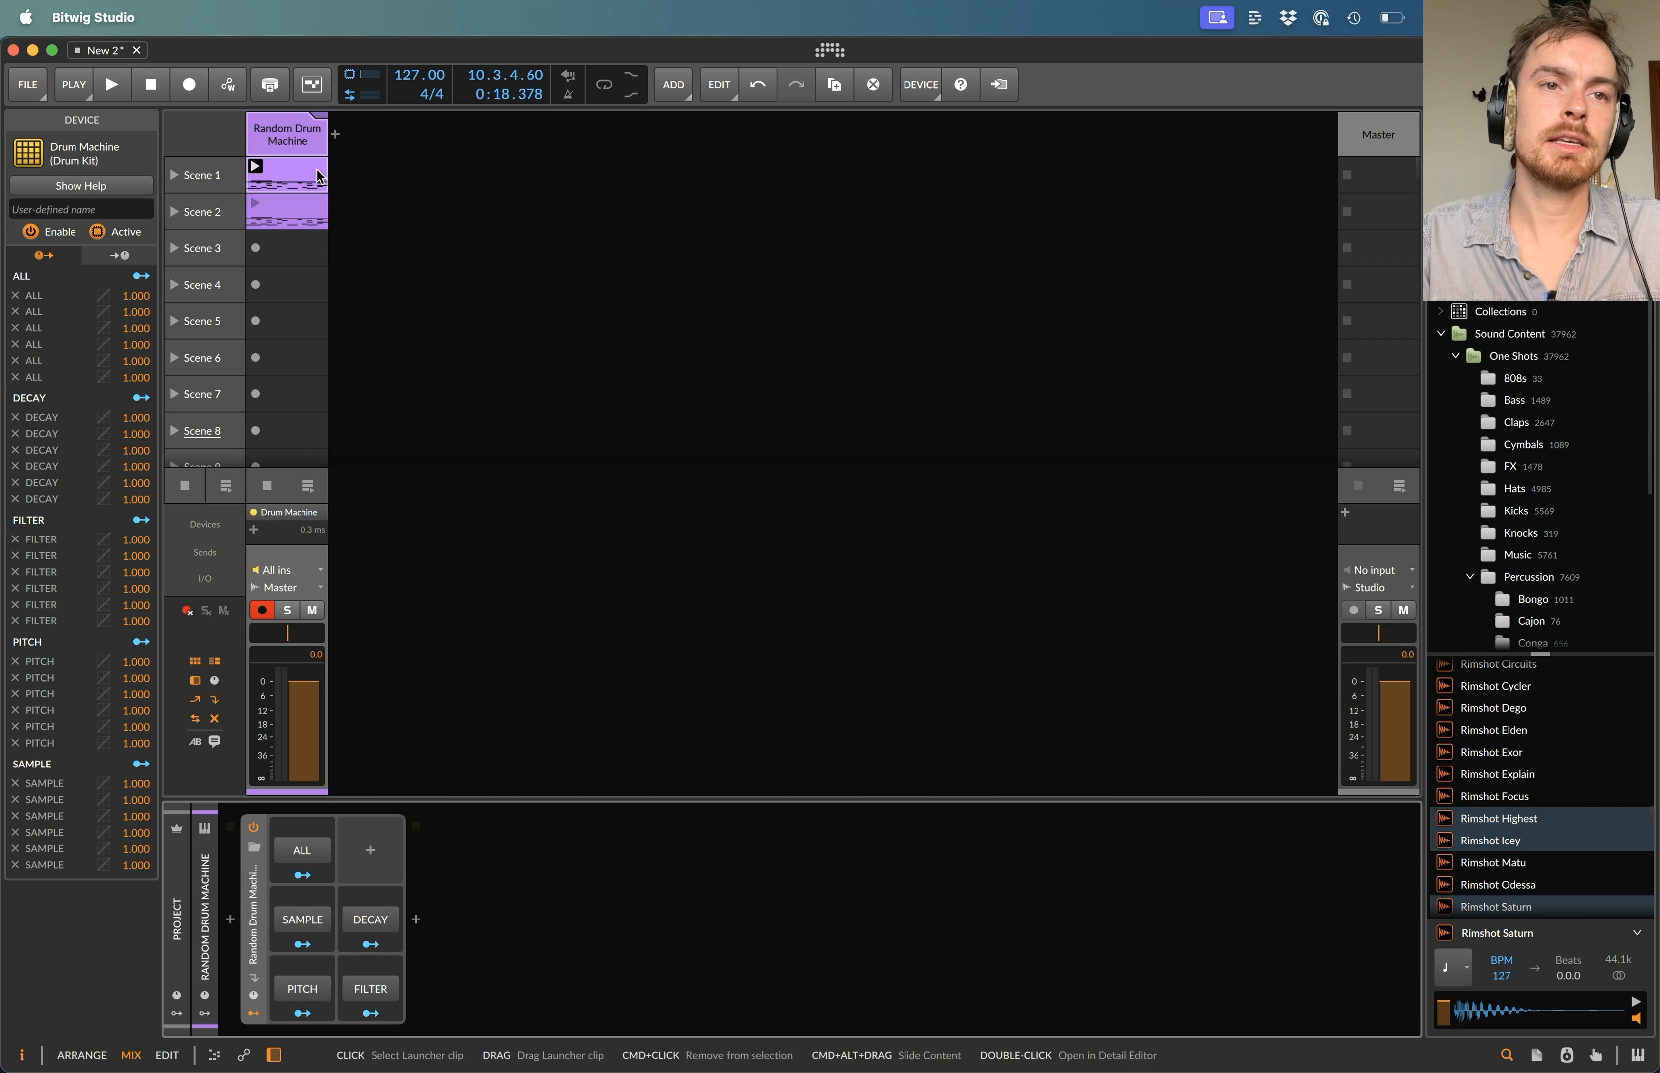
{"action": "left_click", "coordinate": [307, 139]}
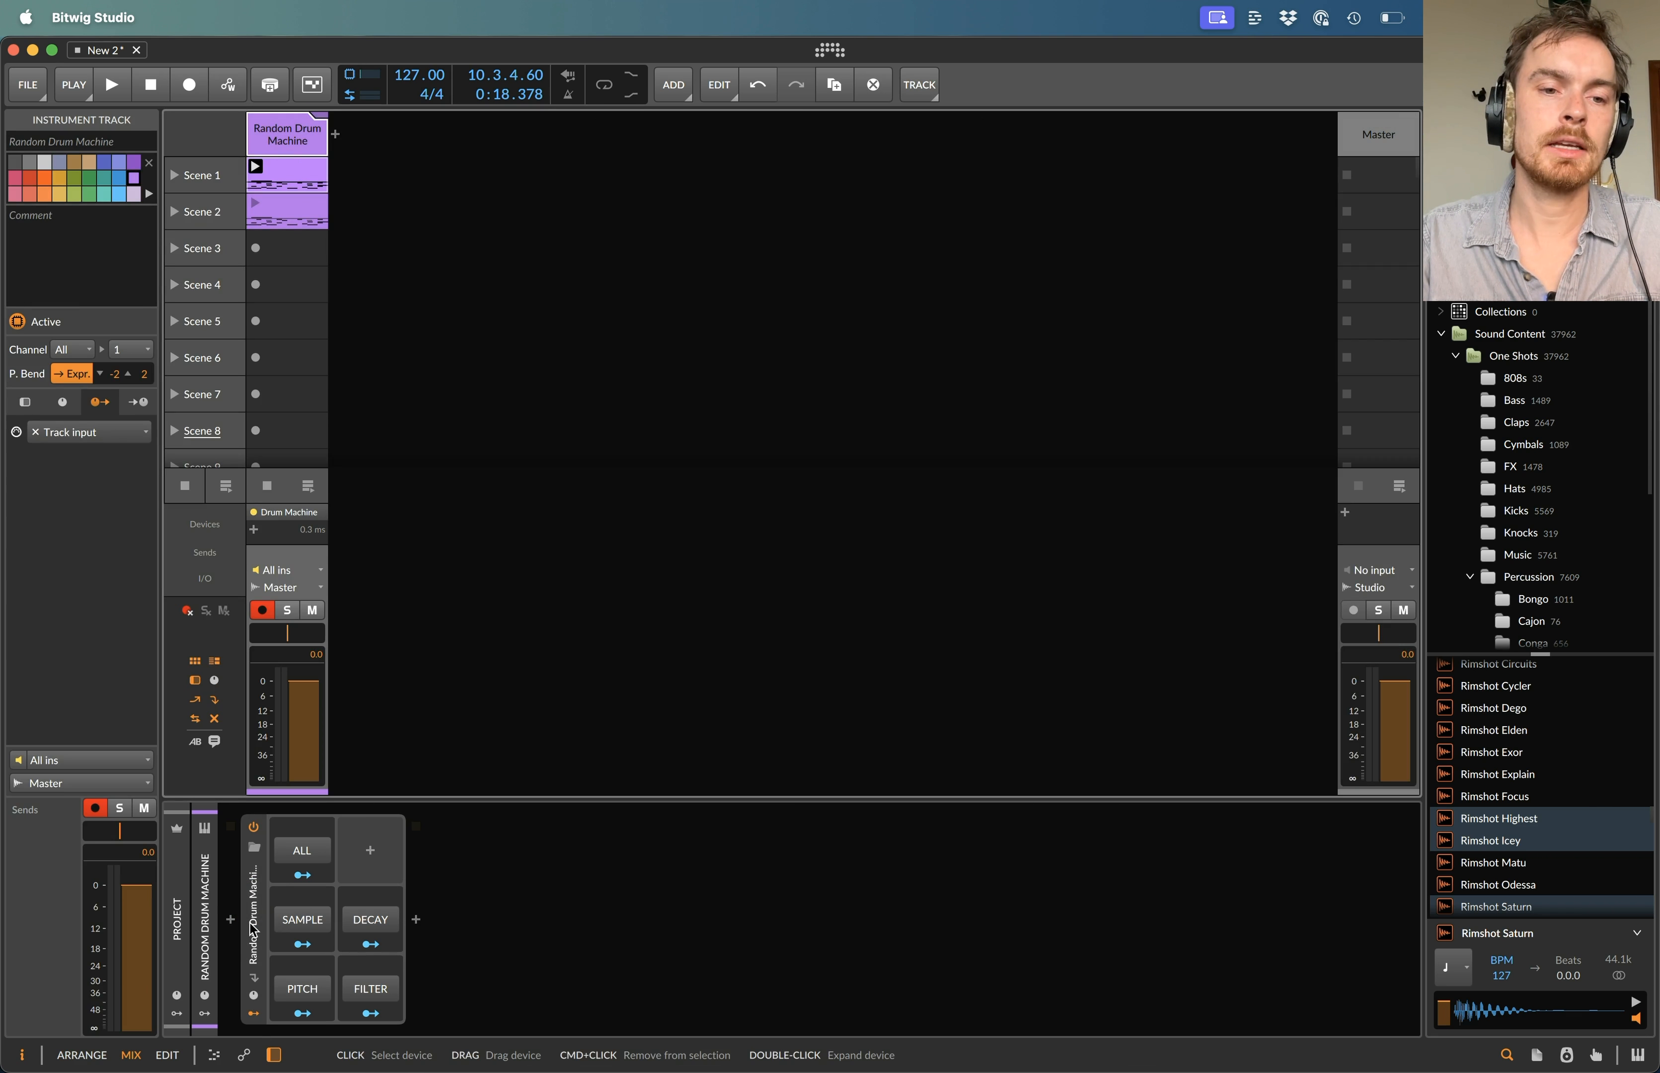
{"action": "key", "text": "space"}
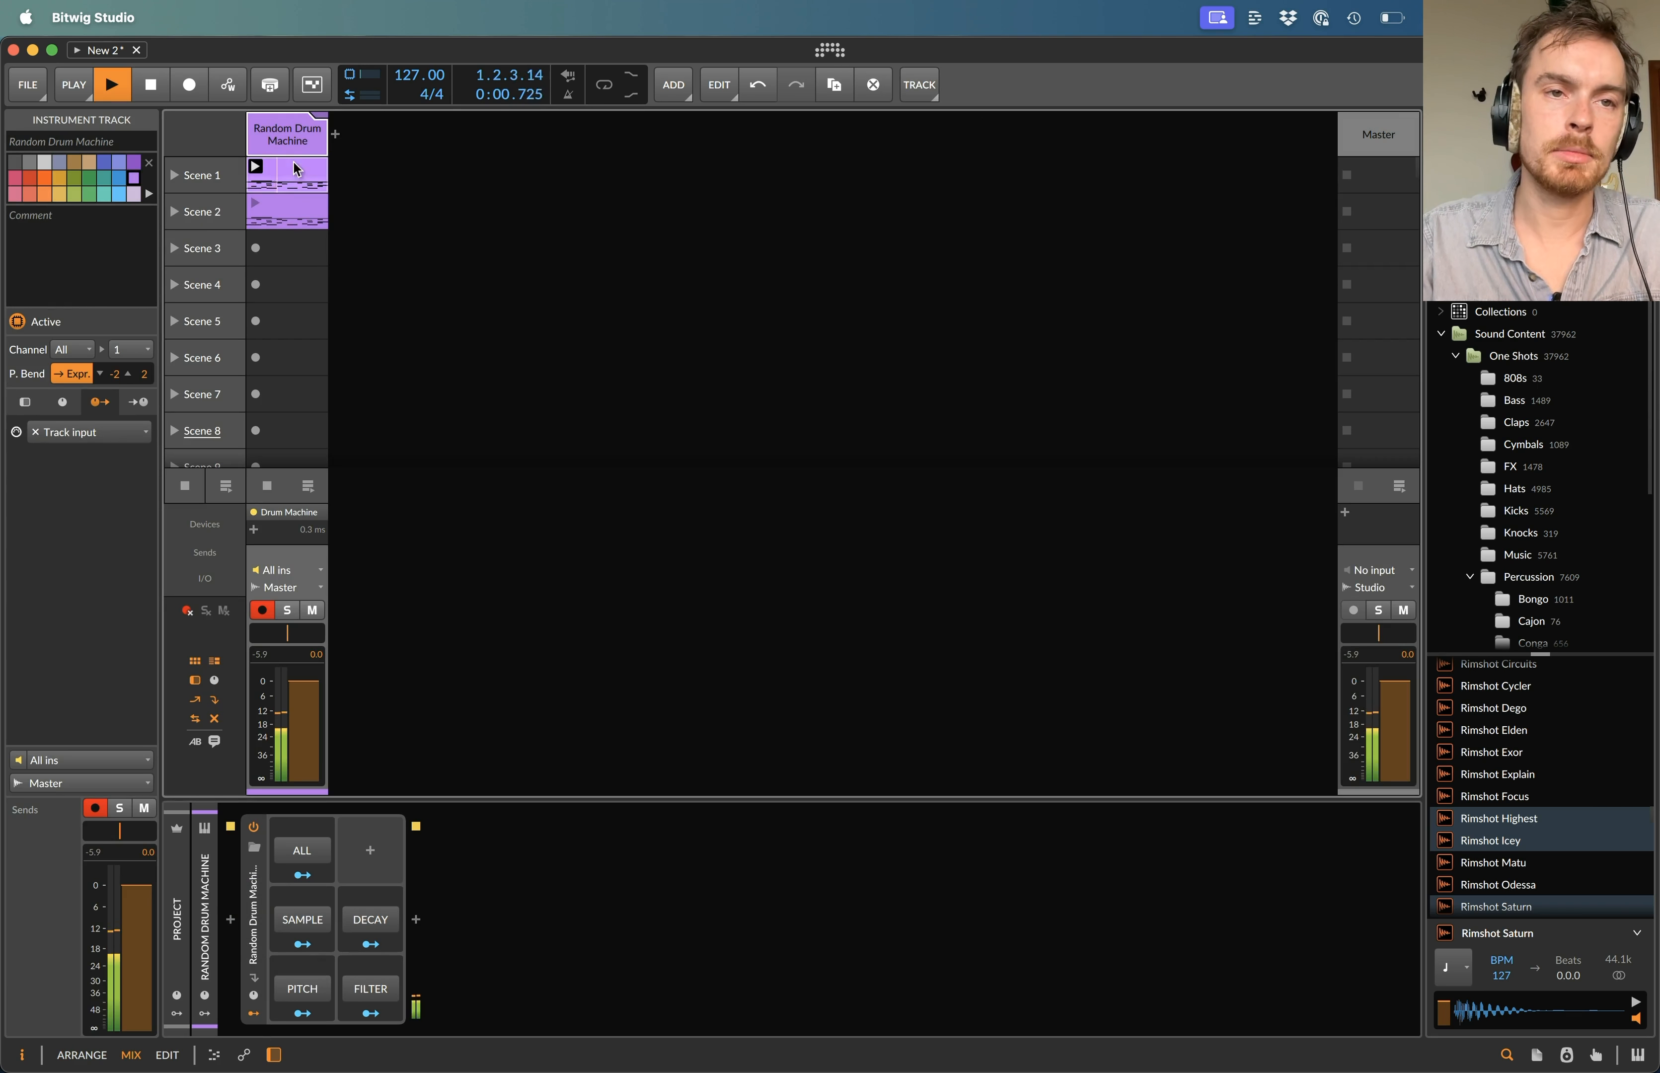
{"action": "key", "text": "space"}
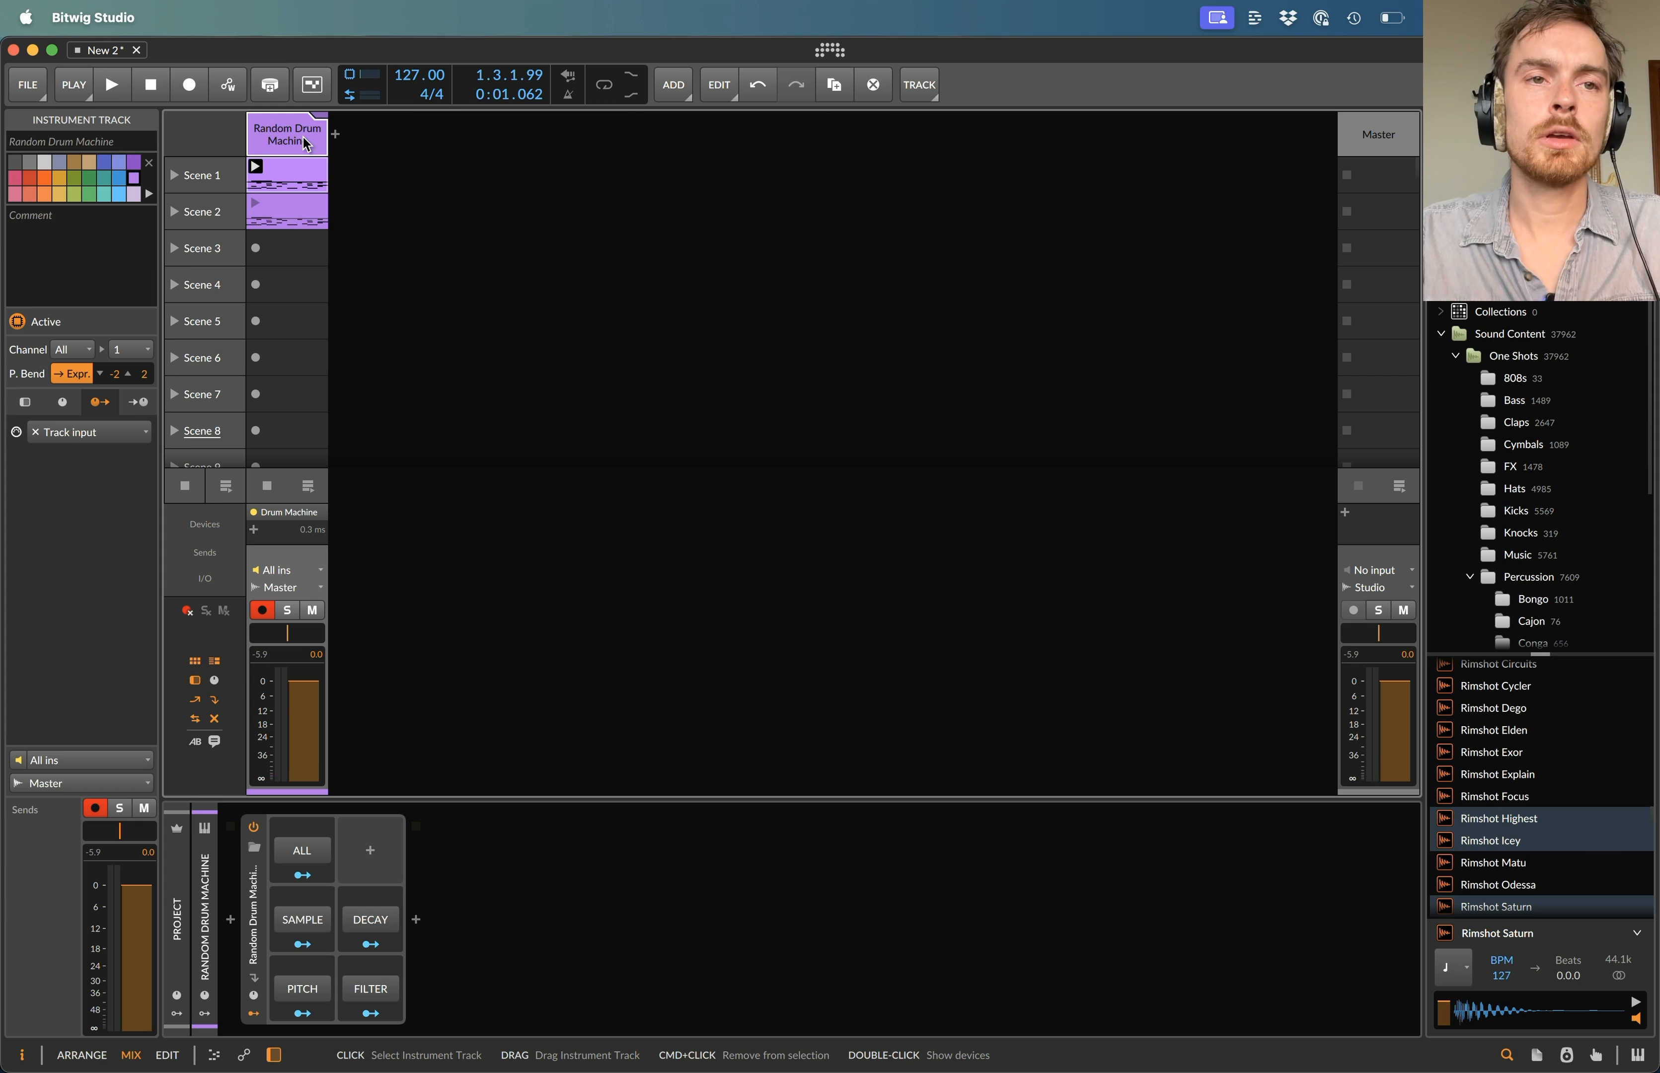
- Add an audio track named Kick that takes its input from the Drum Machine's KICK (POST) chain
{"action": "key", "text": "super+shift+t"}
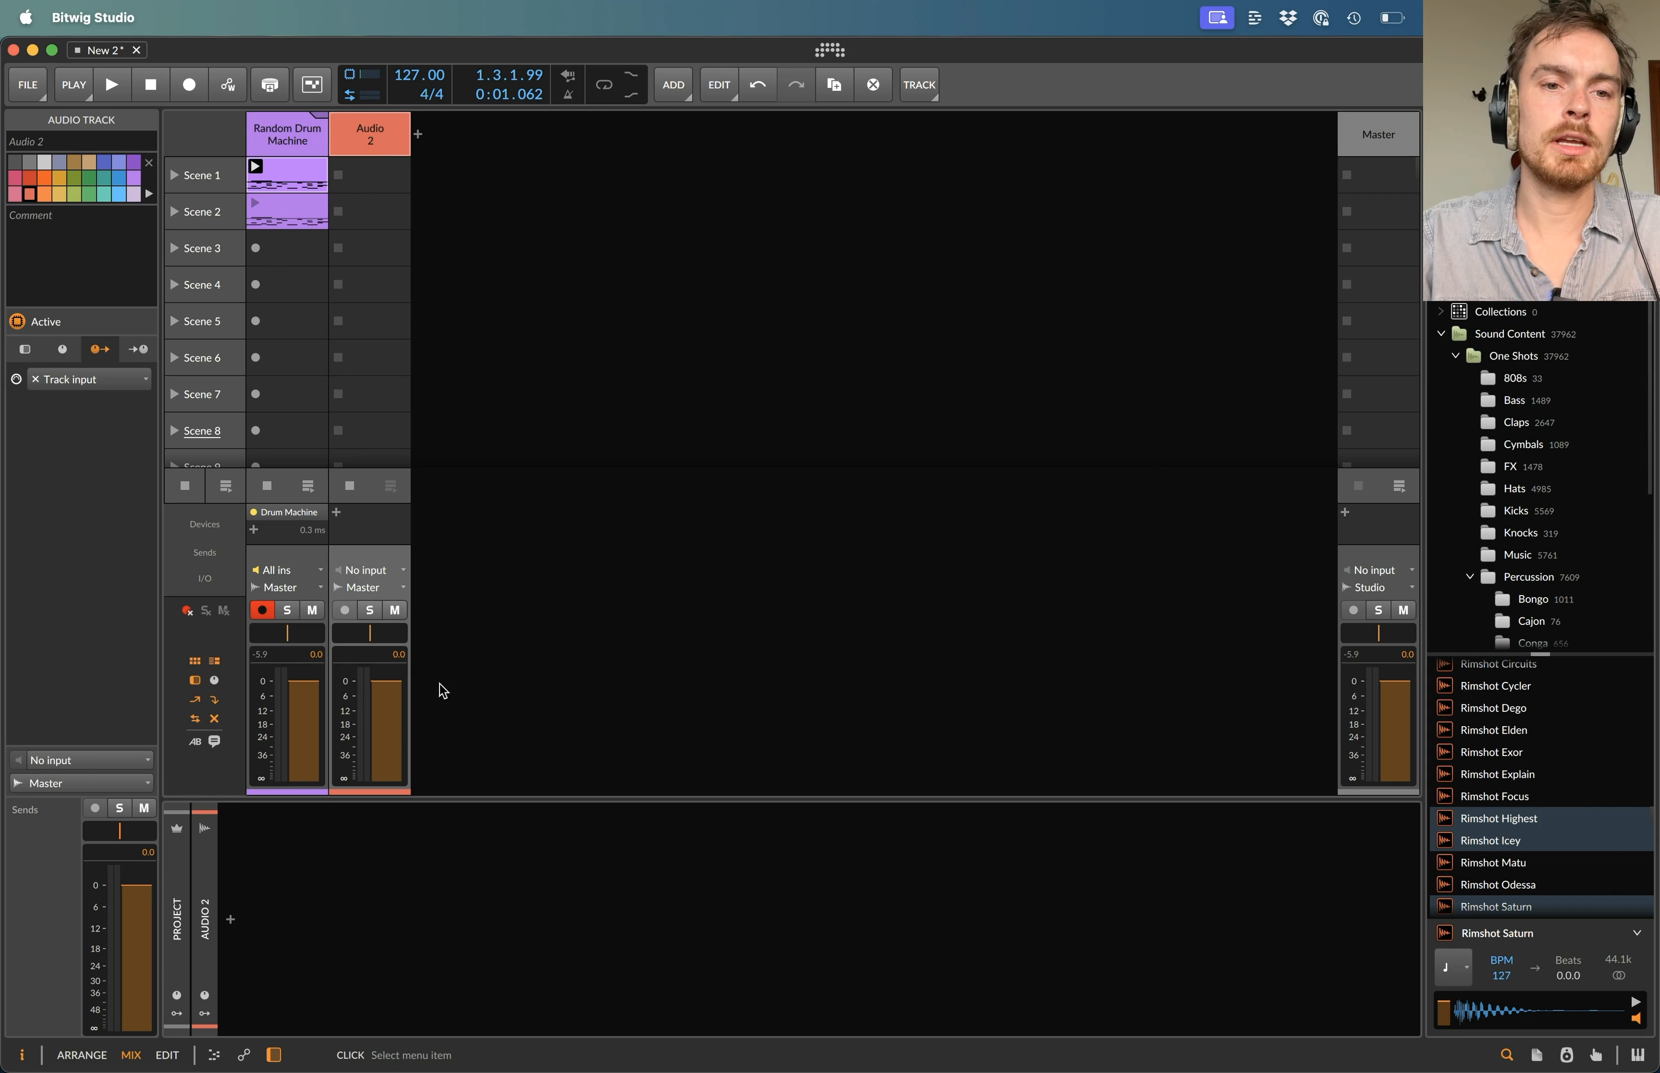
{"action": "left_click", "coordinate": [370, 570]}
{"action": "mouse_move", "coordinate": [489, 679]}
{"action": "mouse_move", "coordinate": [746, 771]}
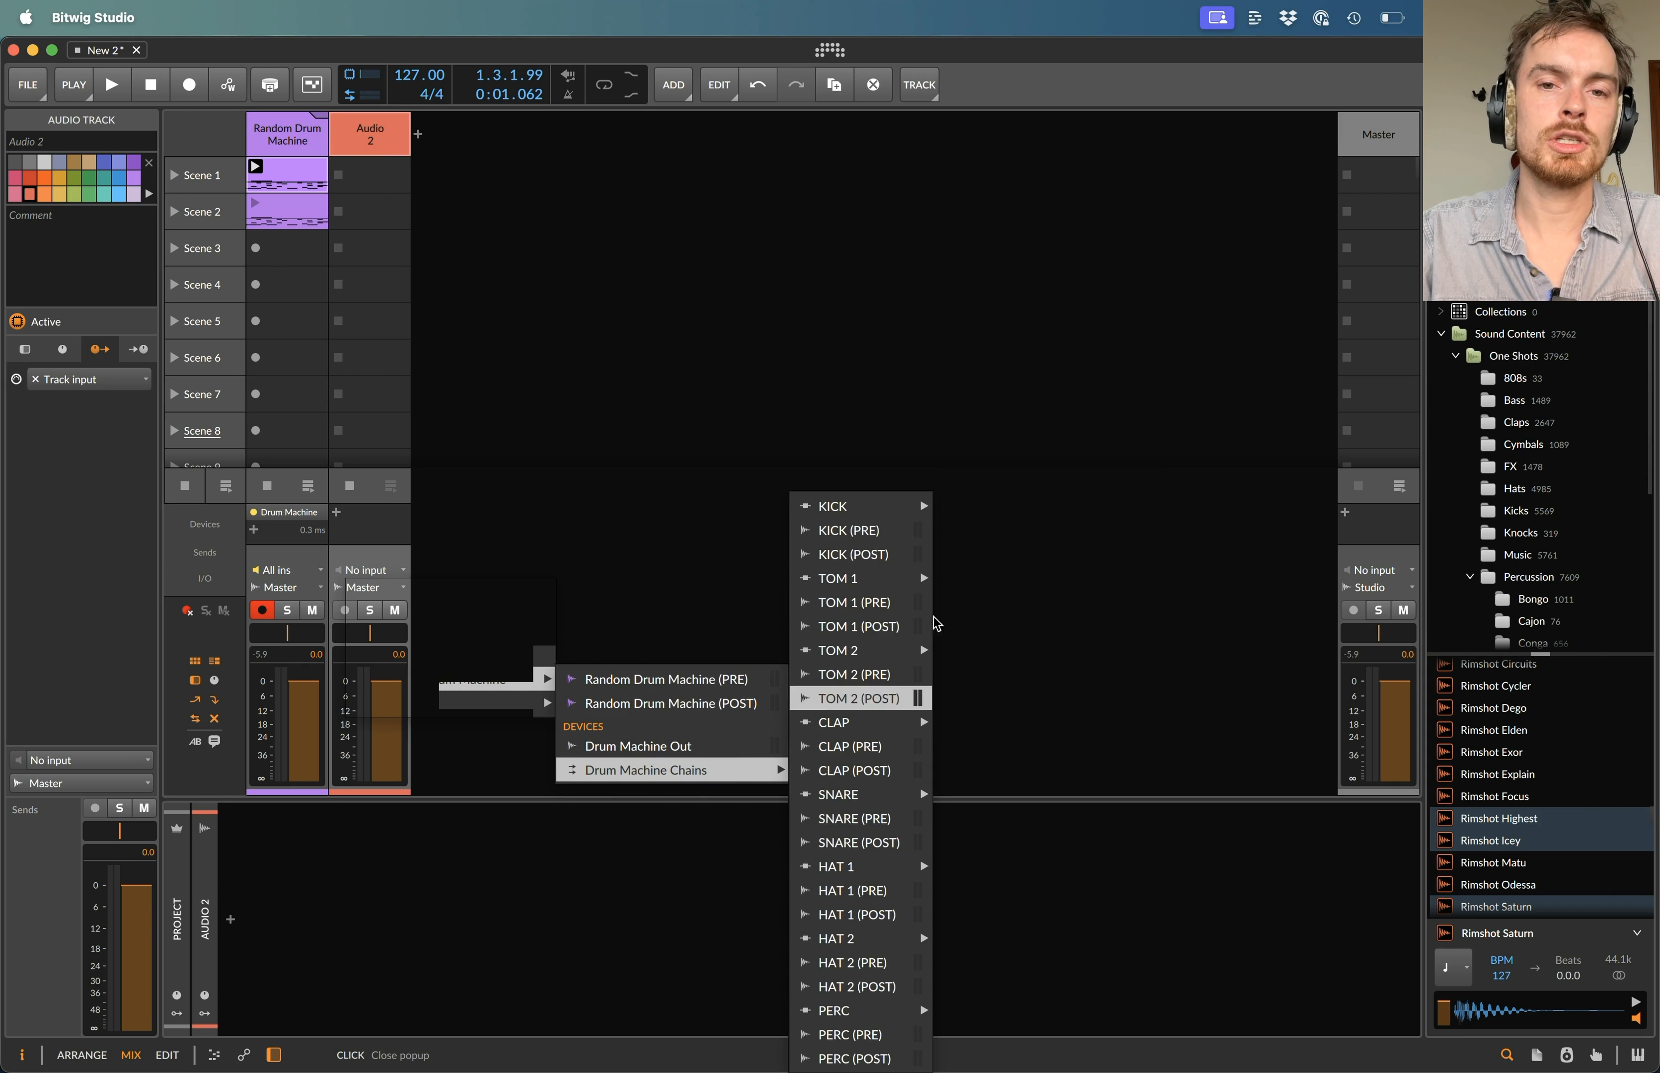
{"action": "left_click", "coordinate": [884, 561]}
{"action": "left_click", "coordinate": [386, 142]}
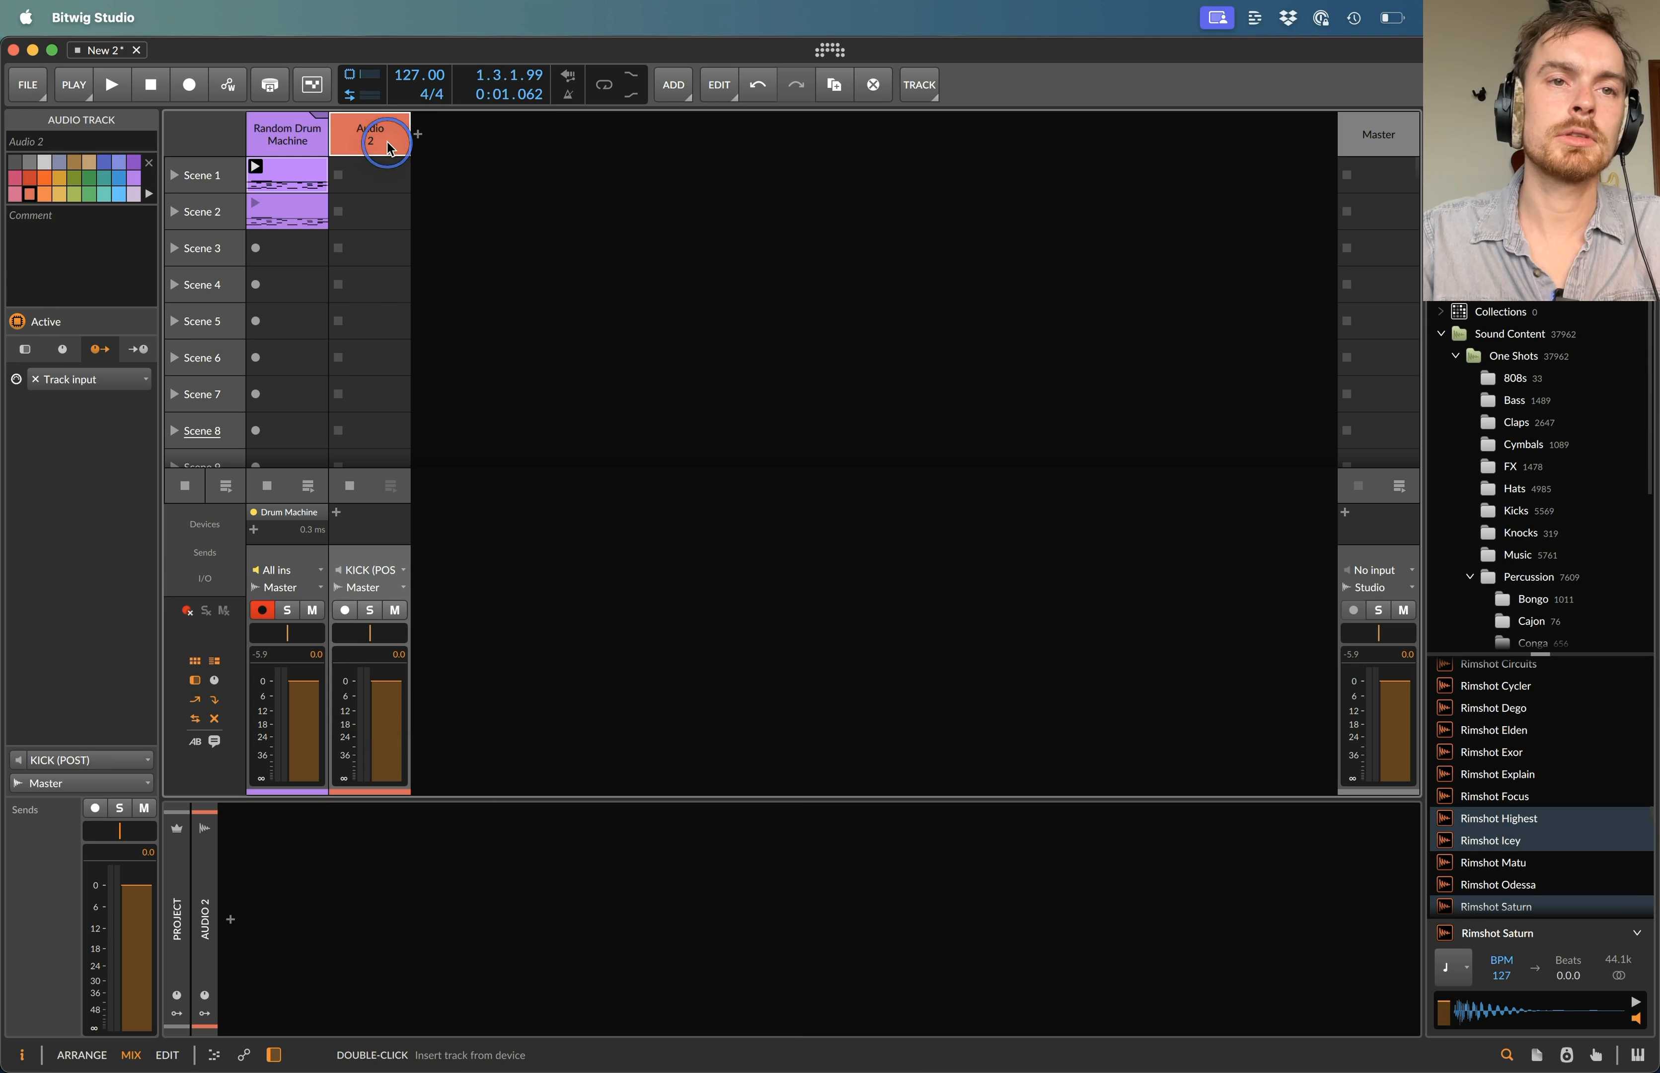
- Arm the Kick track and set the Random Drum Machine track's output to No output
{"action": "left_click", "coordinate": [345, 610]}
{"action": "left_click", "coordinate": [283, 588]}
{"action": "left_click", "coordinate": [296, 609]}
- Record a Kick clip in Scene 1 during playback while toggling the drum machine's ALL button to randomise the sounds
{"action": "key", "text": "space"}
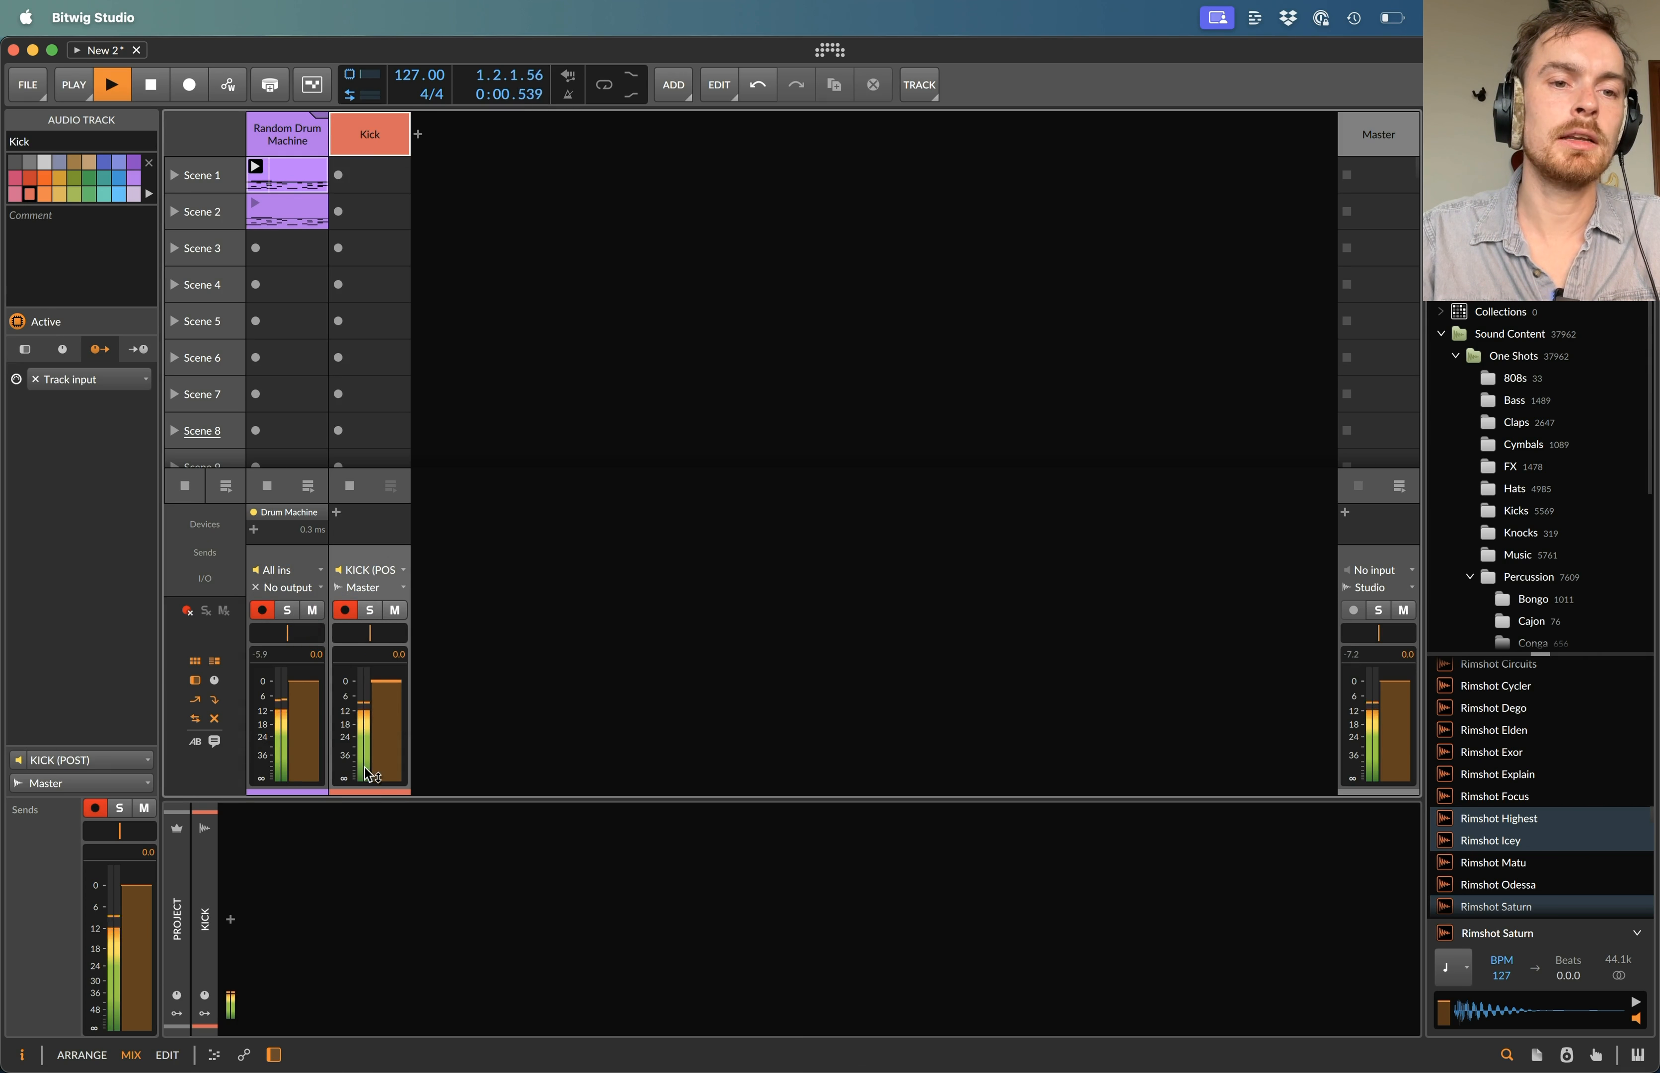
{"action": "left_click", "coordinate": [275, 140]}
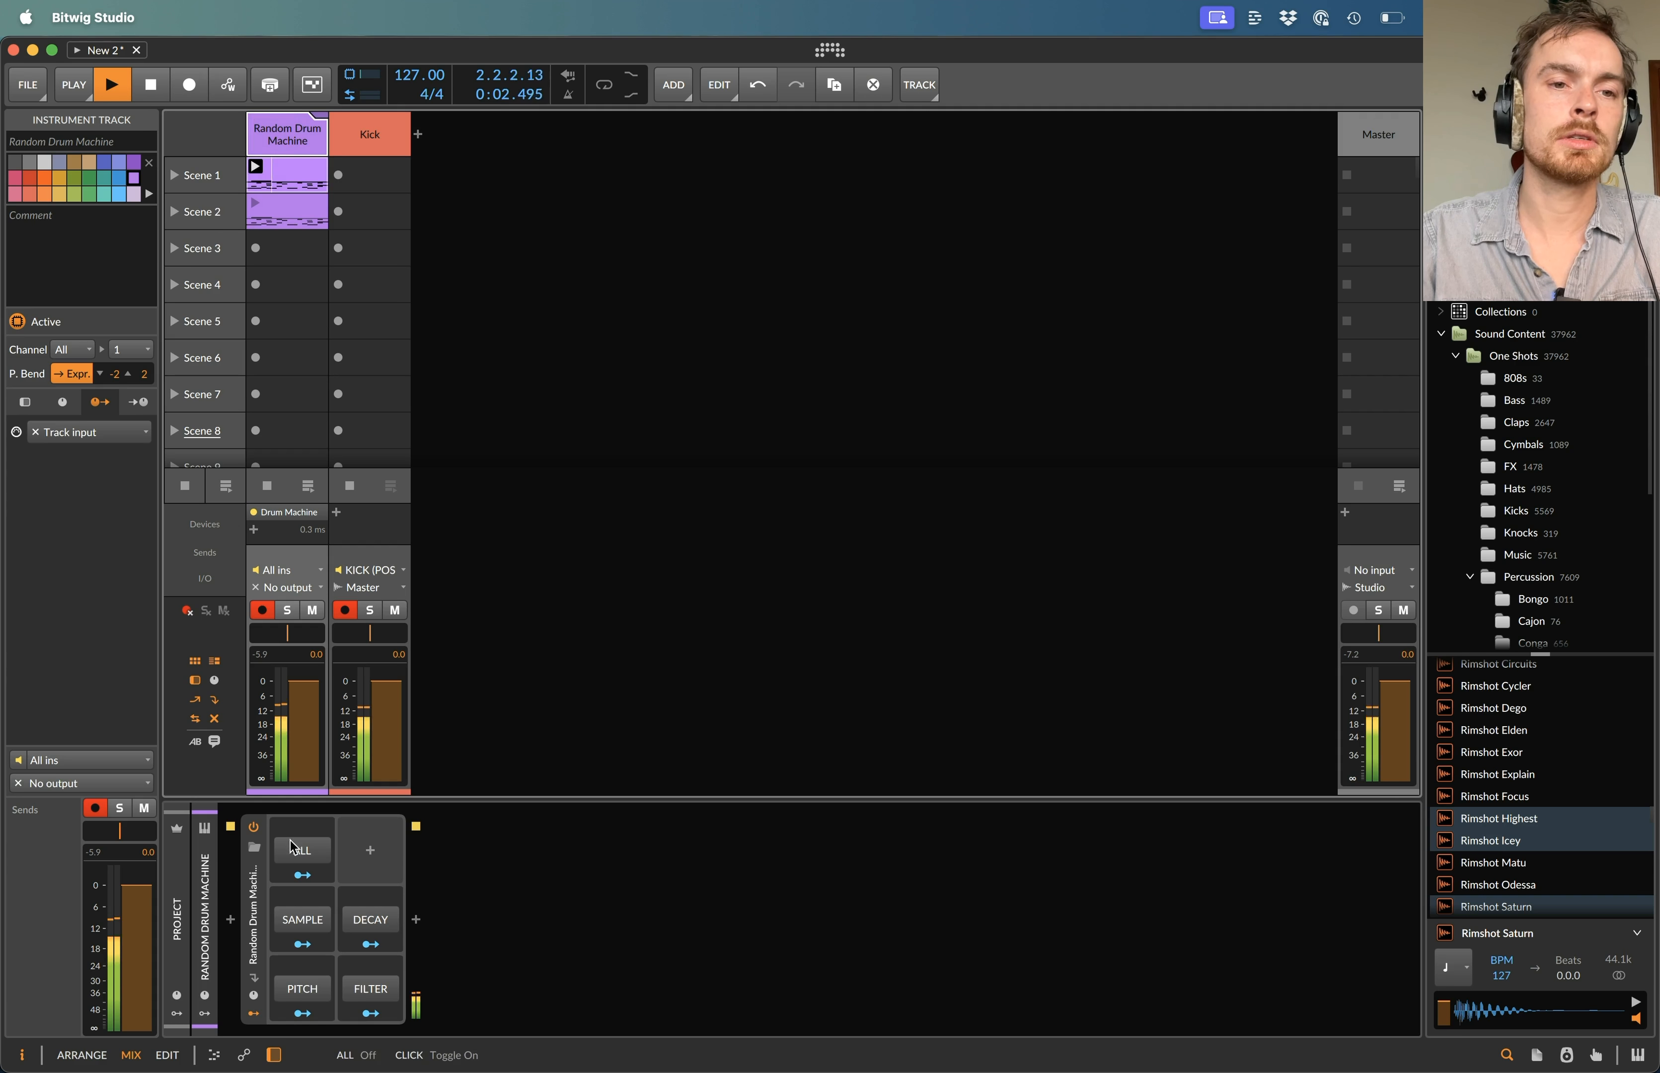
{"action": "left_click", "coordinate": [306, 857]}
{"action": "left_click", "coordinate": [305, 859]}
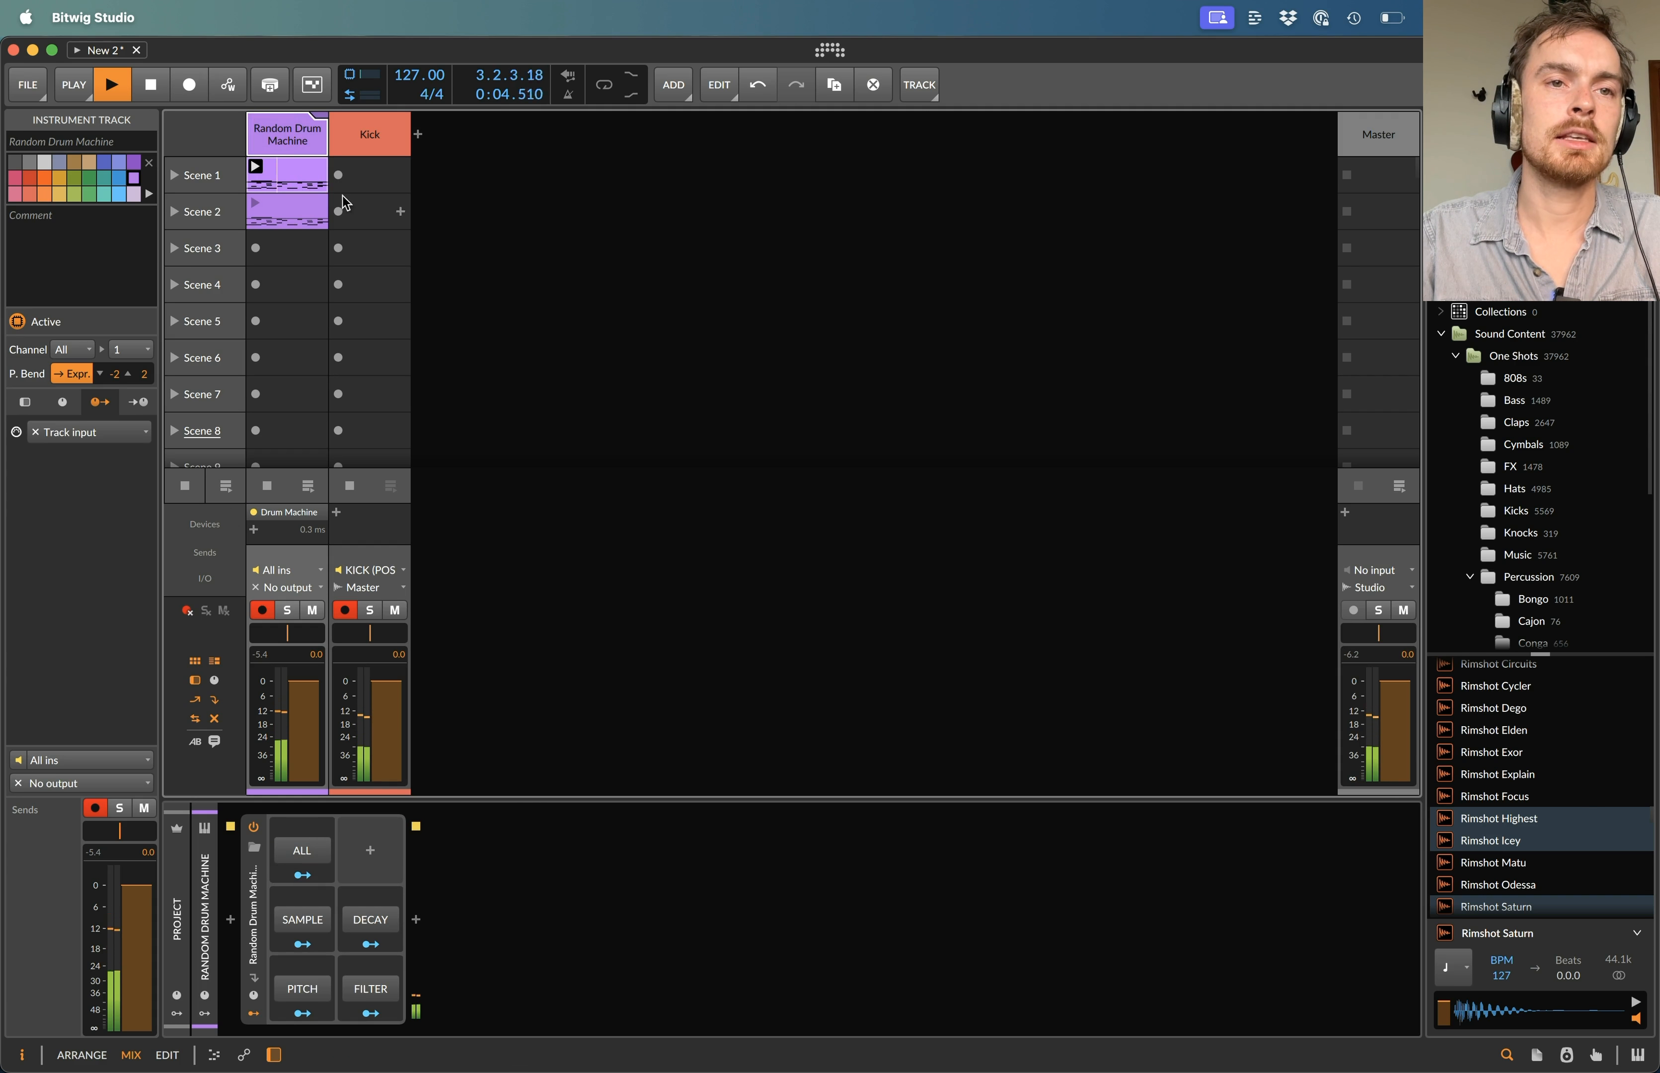
{"action": "left_click", "coordinate": [376, 192]}
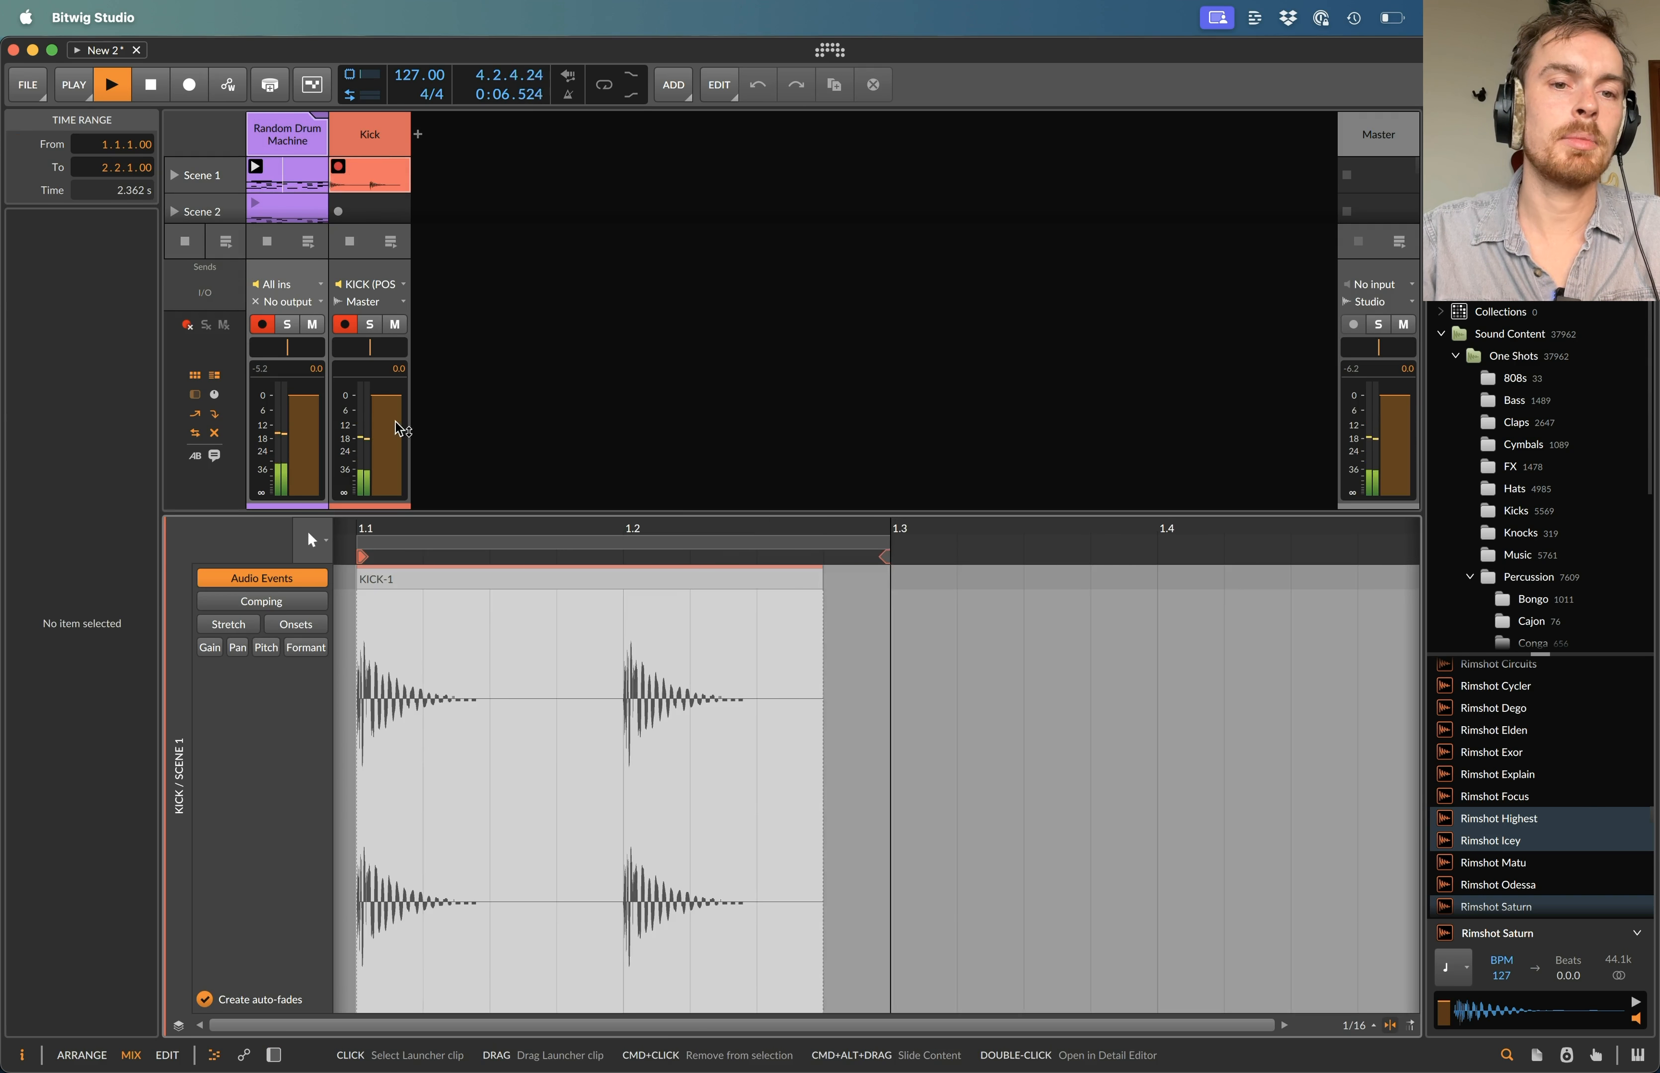
{"action": "left_click", "coordinate": [277, 129]}
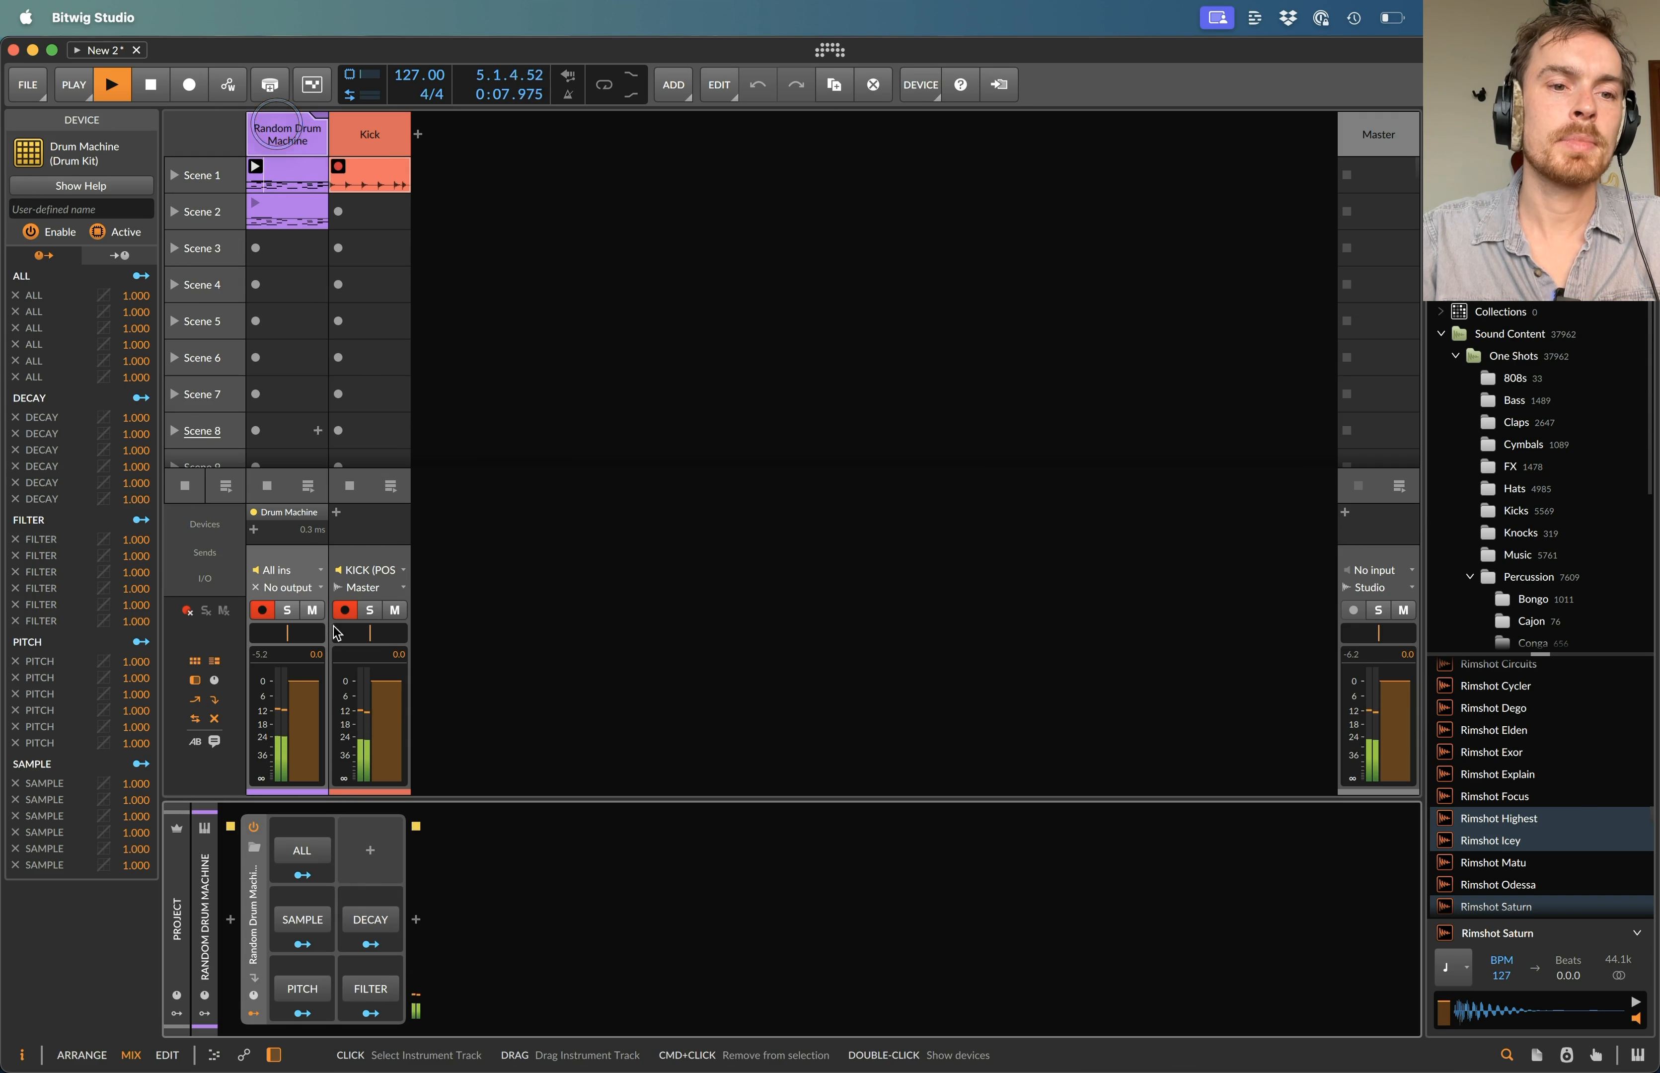
{"action": "left_click", "coordinate": [302, 854]}
{"action": "left_click", "coordinate": [302, 854]}
- Open the recorded Kick clip to examine its changing waveforms, stop playback, and delete the clip
{"action": "double_click", "coordinate": [385, 177]}
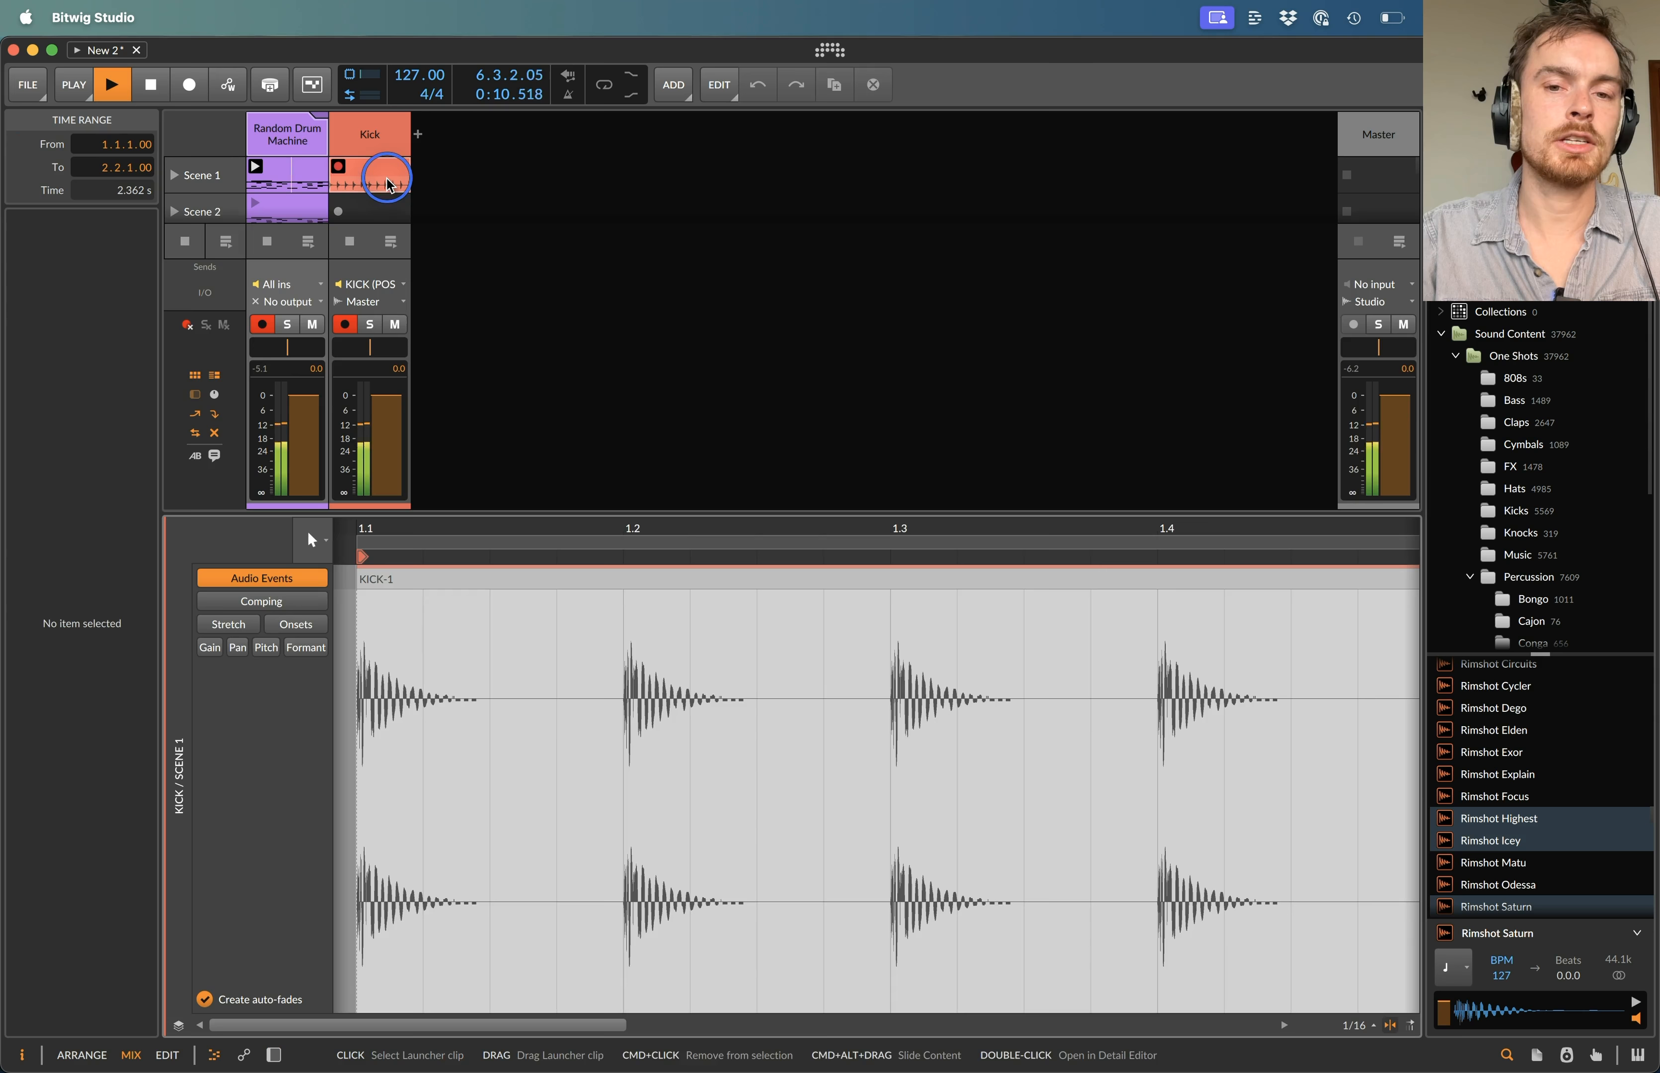
{"action": "scroll", "coordinate": [1160, 600], "scroll_direction": "down", "scroll_amount": 5}
{"action": "scroll", "coordinate": [1144, 620], "scroll_direction": "right", "scroll_amount": 8}
{"action": "scroll", "coordinate": [1122, 630], "scroll_direction": "down", "scroll_amount": 6}
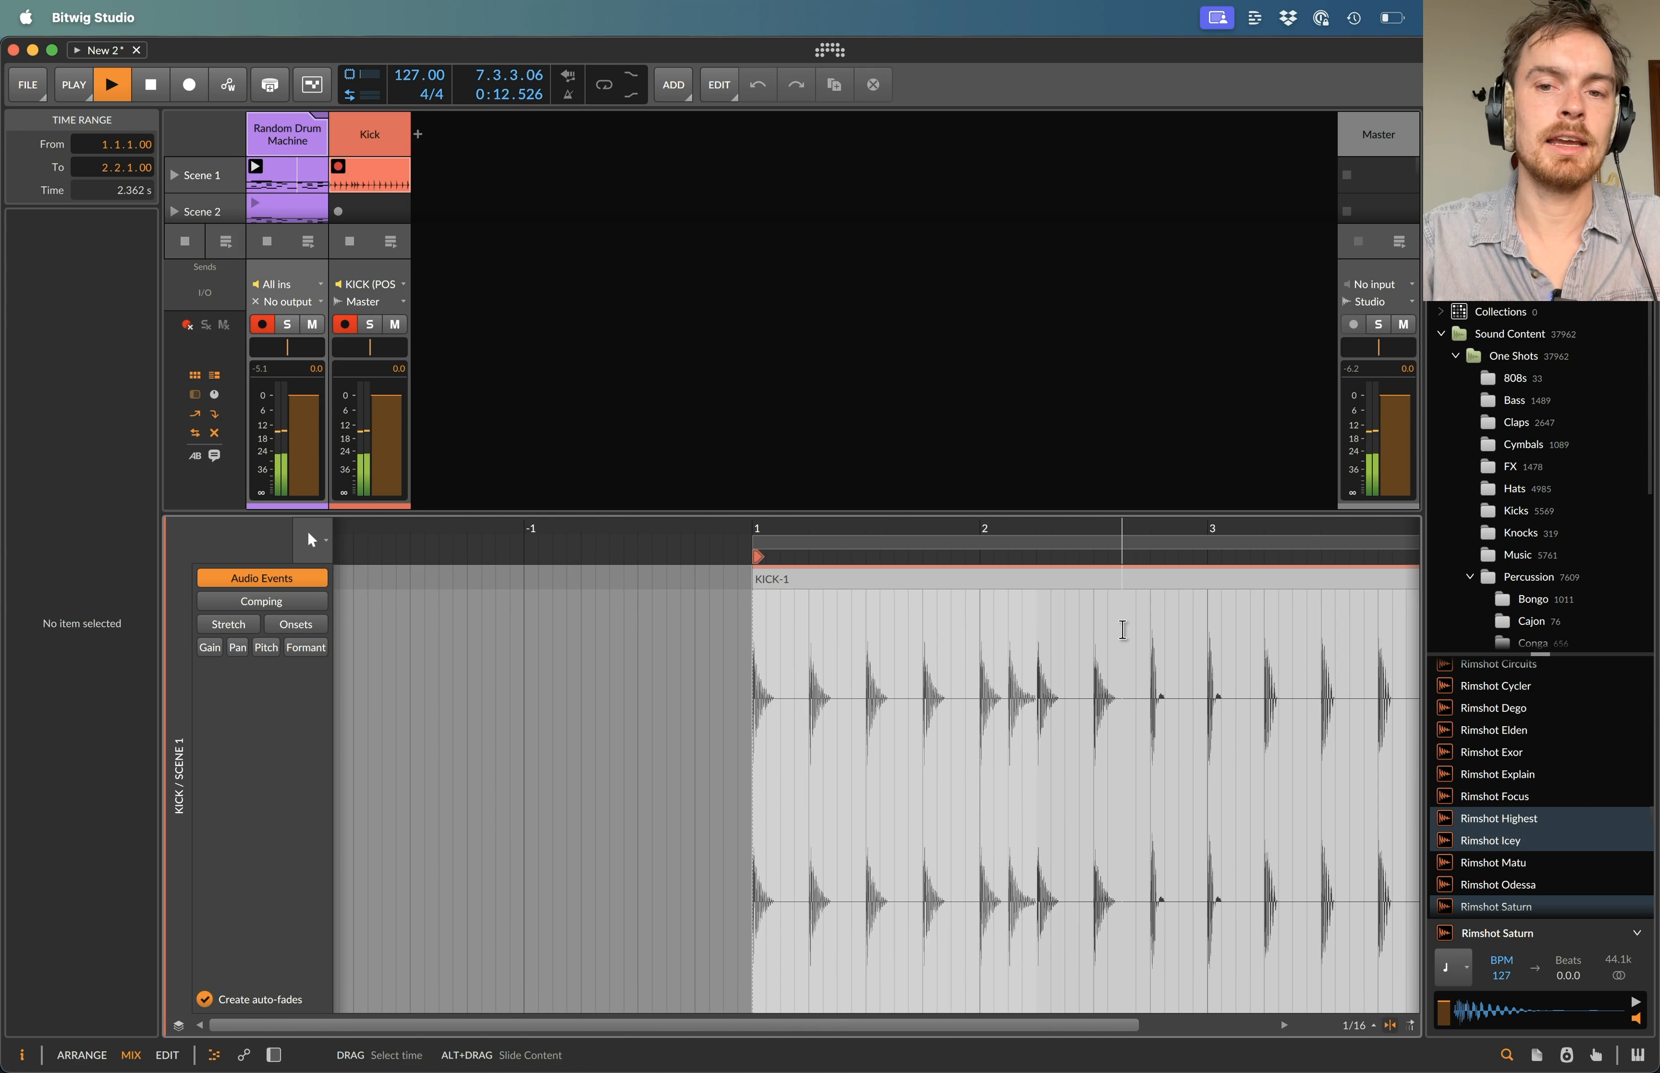
{"action": "key", "text": "space"}
{"action": "left_click", "coordinate": [395, 150]}
{"action": "key", "text": "Delete"}
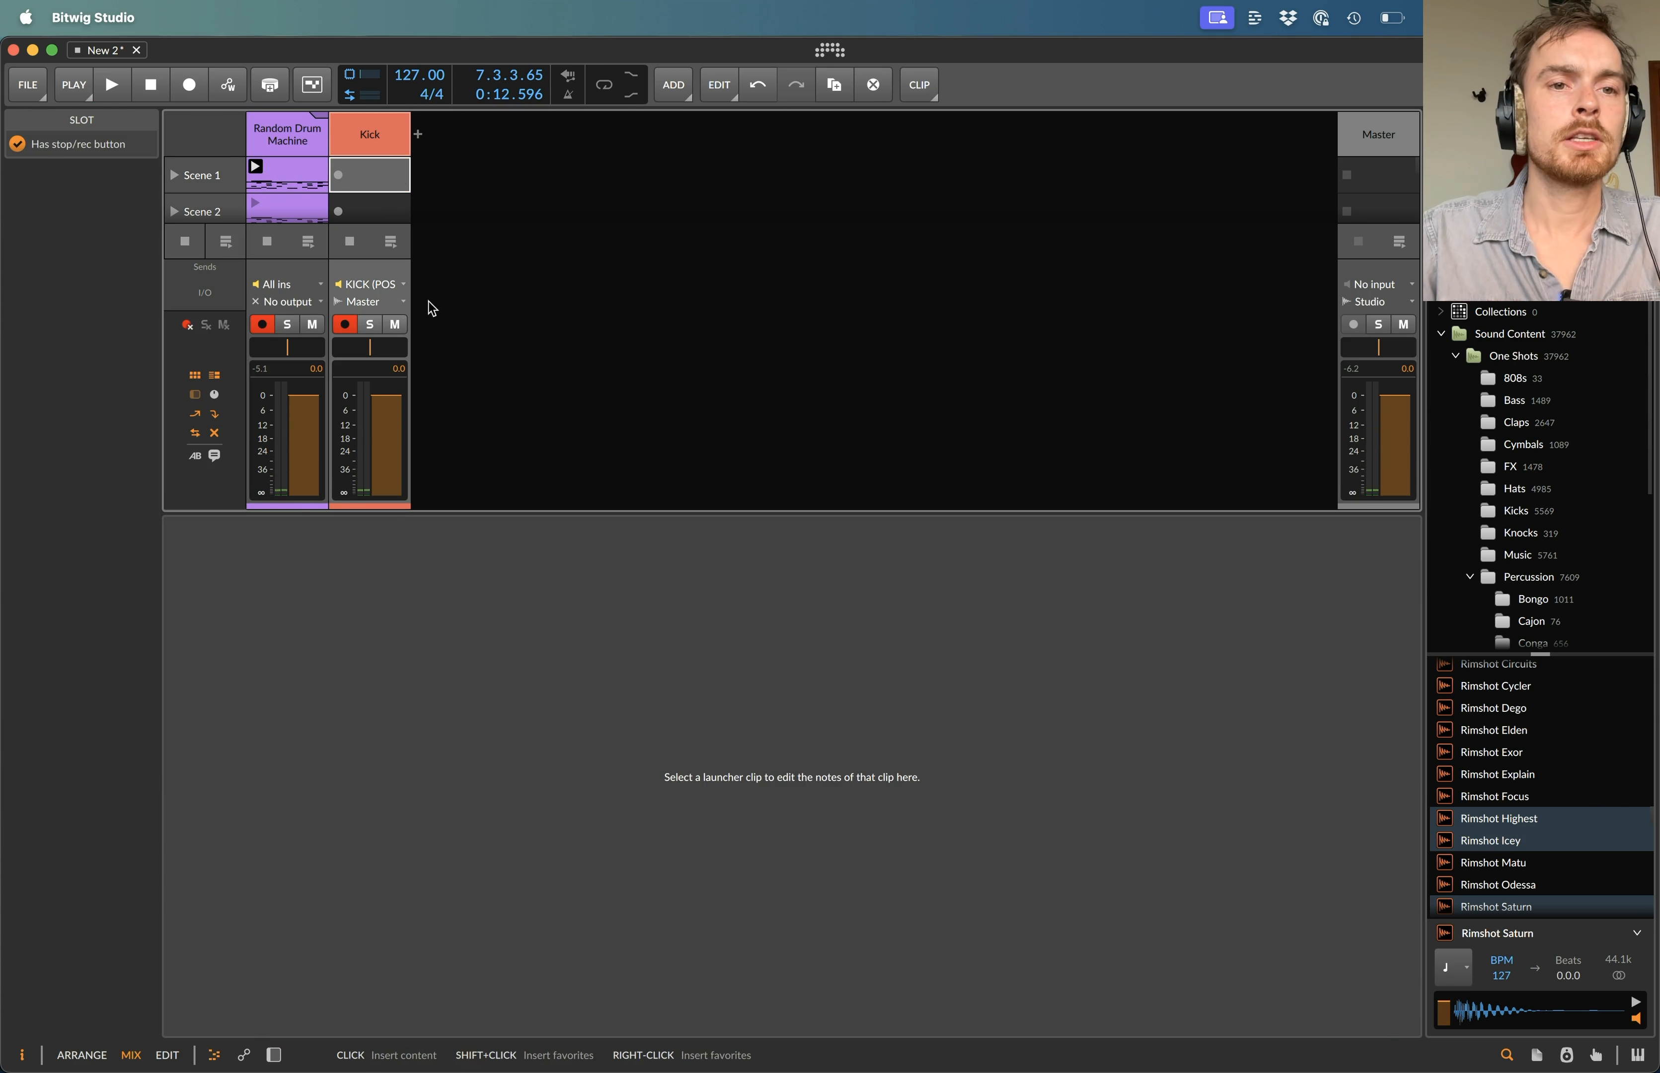
- Arm the Tom 1 and Tom 2 tracks for recording and disarm the Random Drum Machine track
{"action": "left_click", "coordinate": [364, 124]}
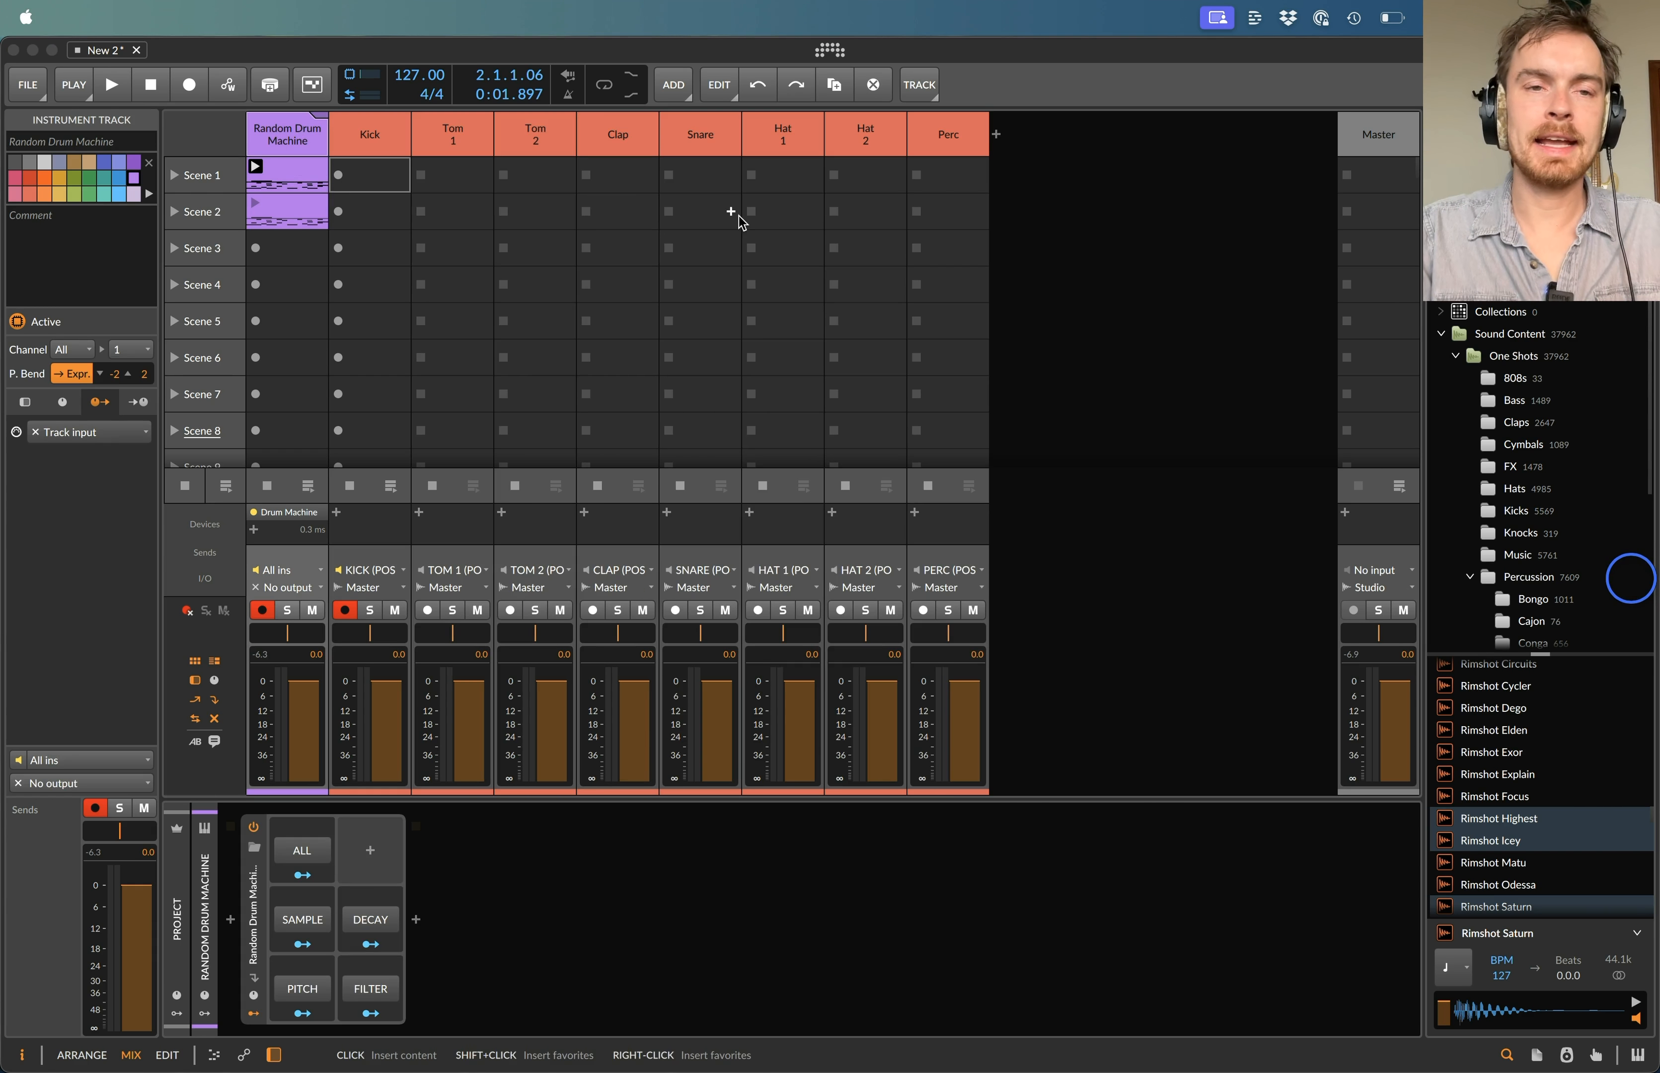
{"action": "left_click", "coordinate": [462, 145]}
{"action": "left_click", "coordinate": [427, 609]}
{"action": "left_click", "coordinate": [509, 611]}
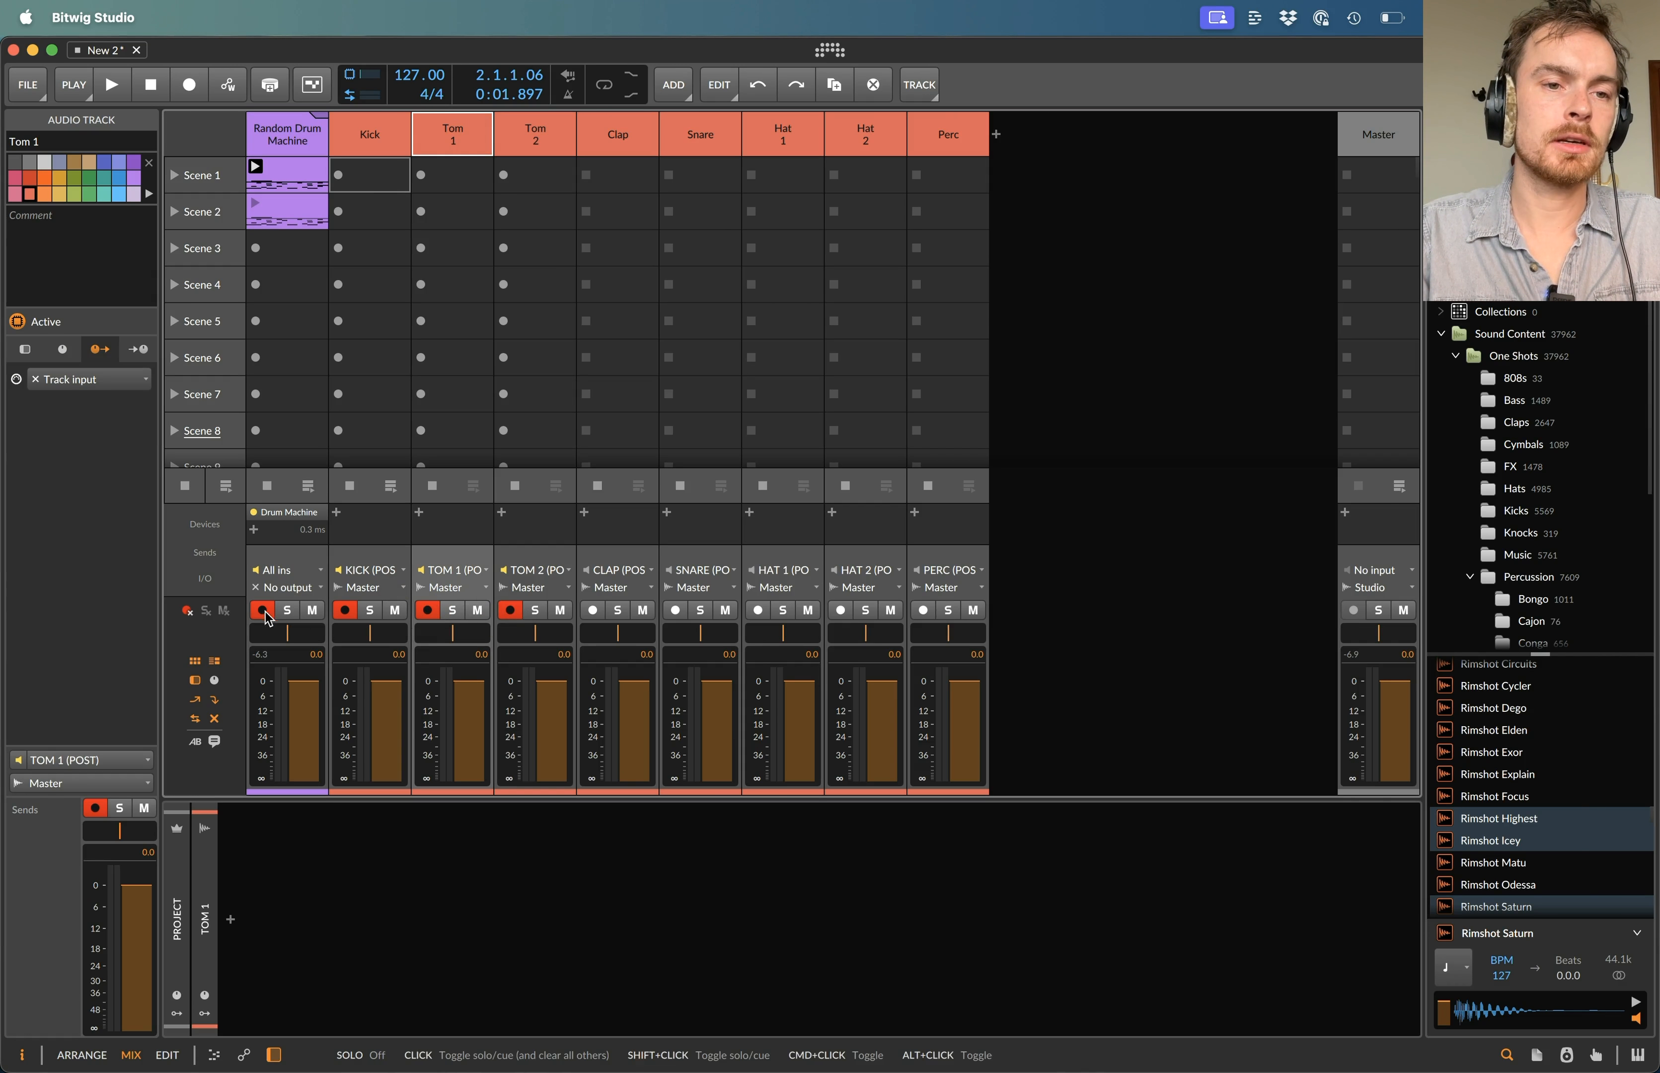
{"action": "left_click", "coordinate": [262, 609]}
- Arm all audio tracks from Kick through Perc for recording together
{"action": "left_click", "coordinate": [394, 150]}
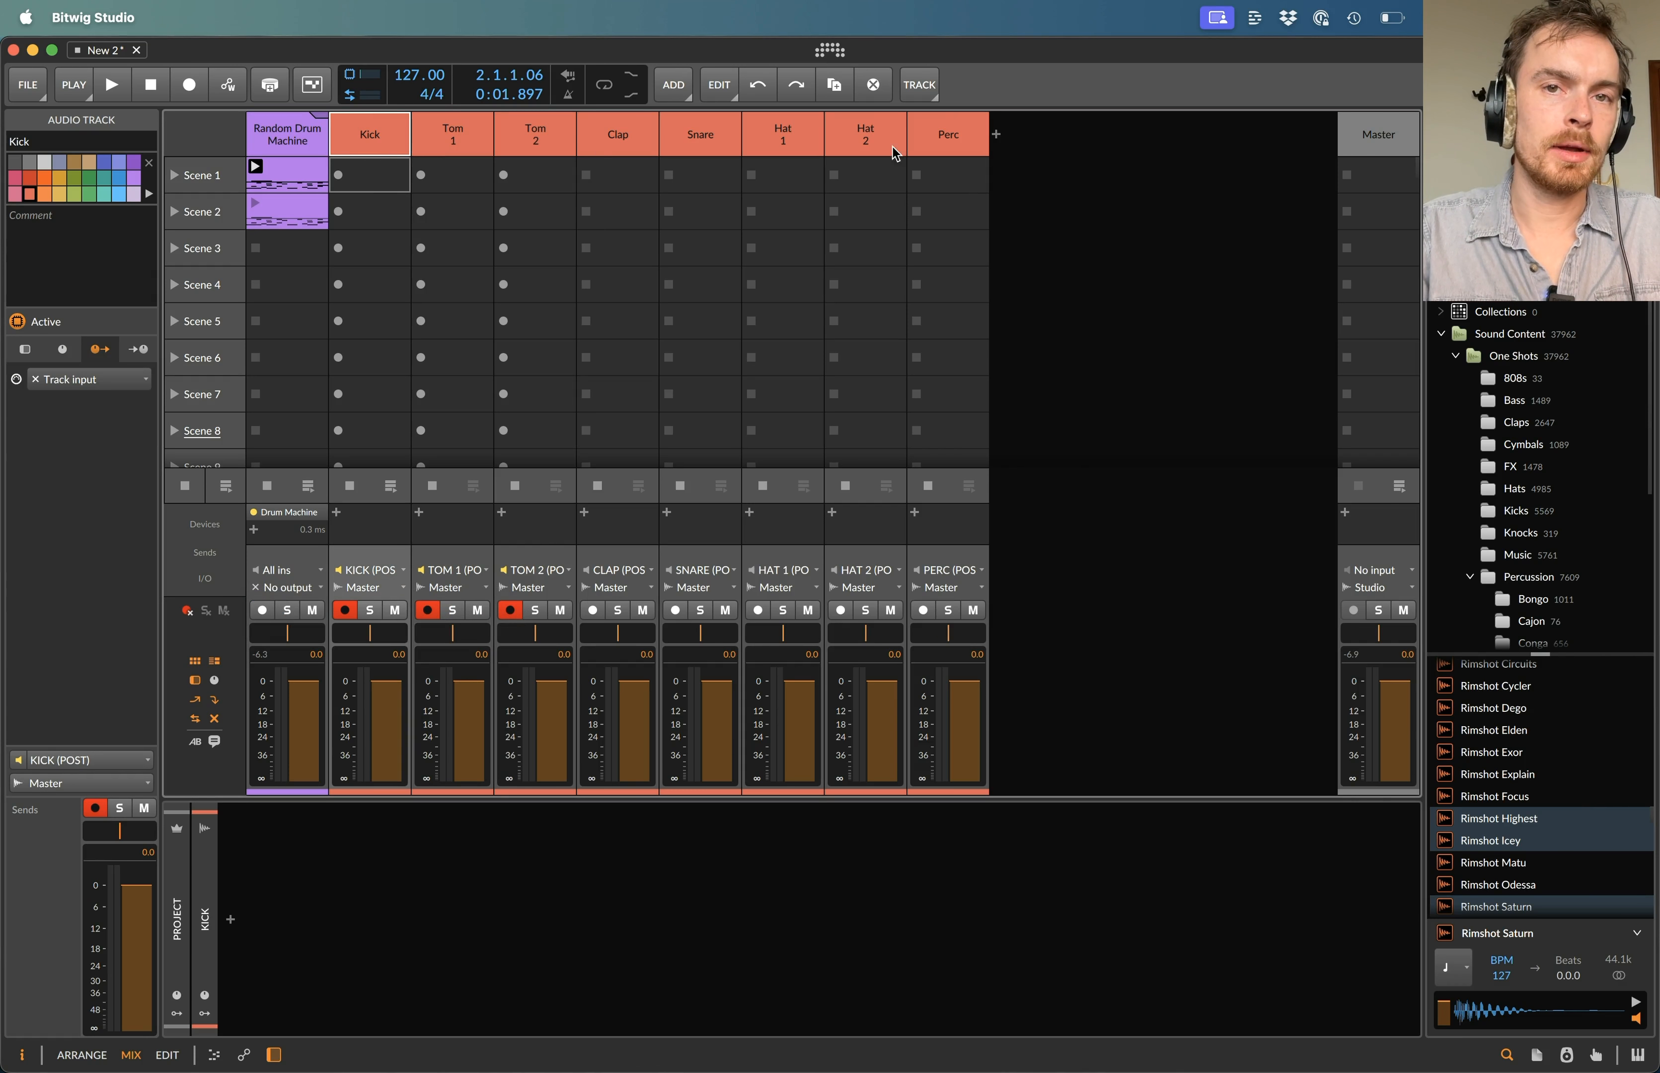
{"action": "left_click", "coordinate": [964, 130], "text": "shift"}
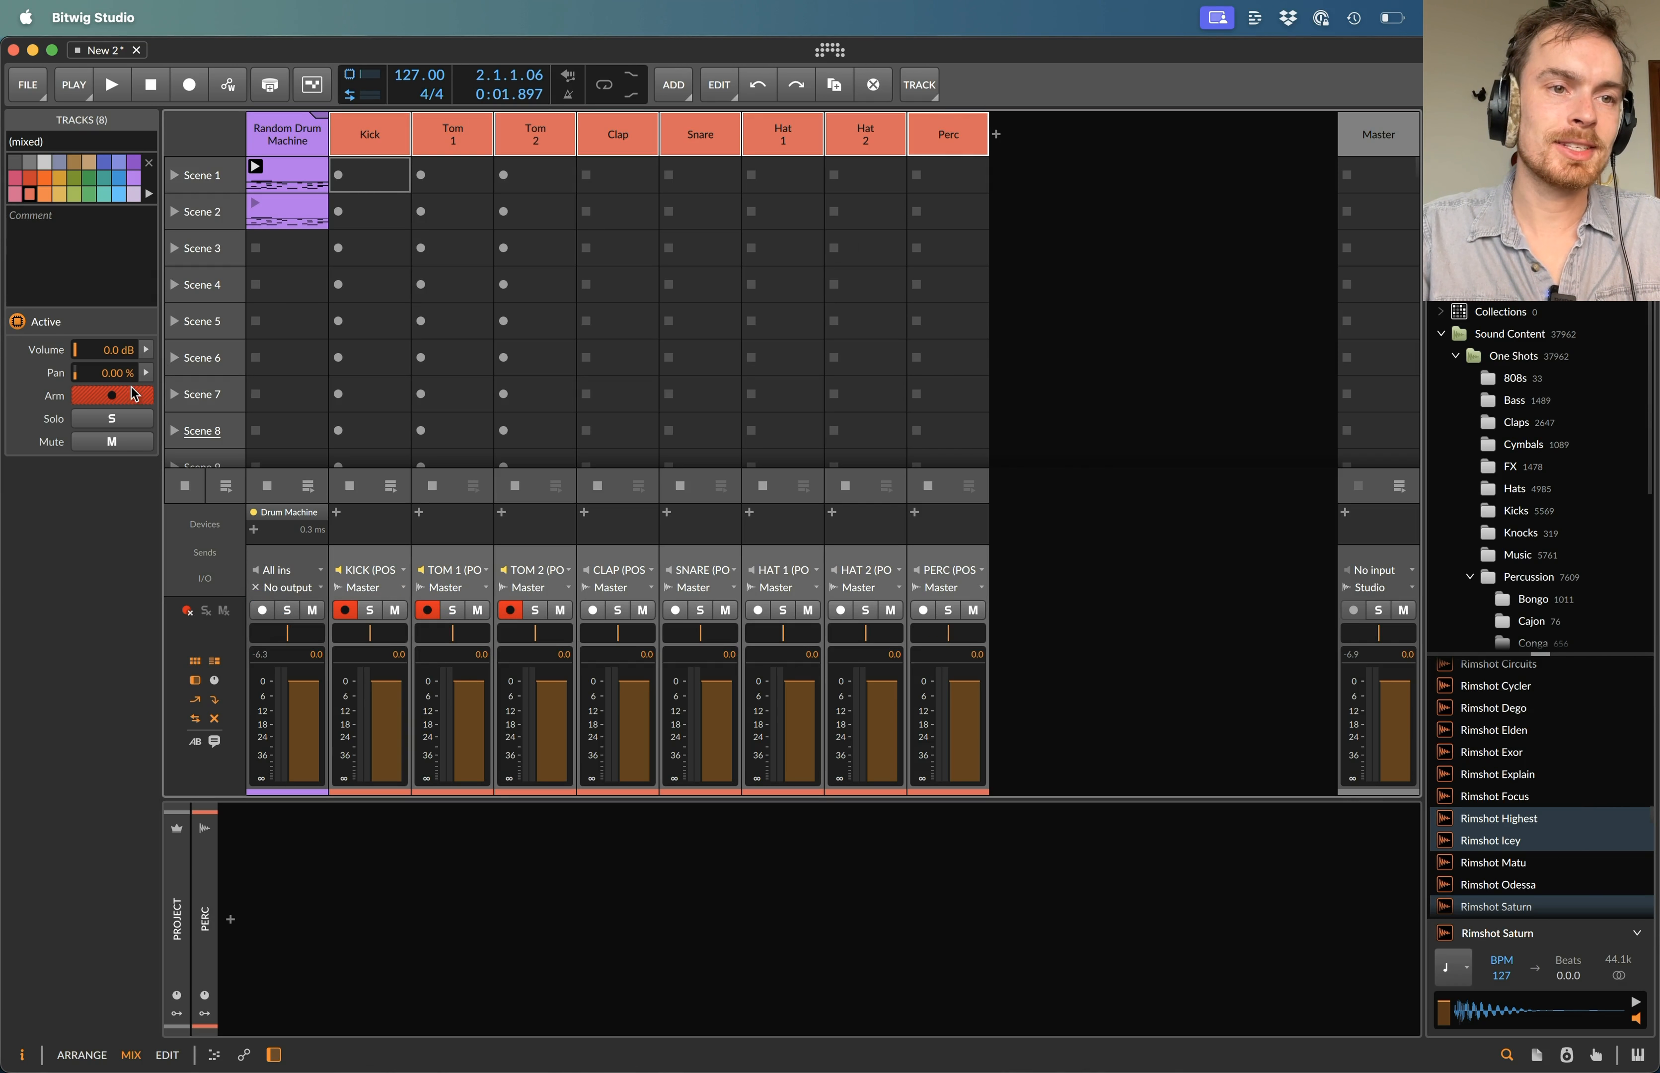
{"action": "left_click", "coordinate": [124, 399]}
- Play the project and turn on the drum machine's ALL button to randomise the separately routed drum sounds, and stop playback
{"action": "left_click", "coordinate": [371, 136]}
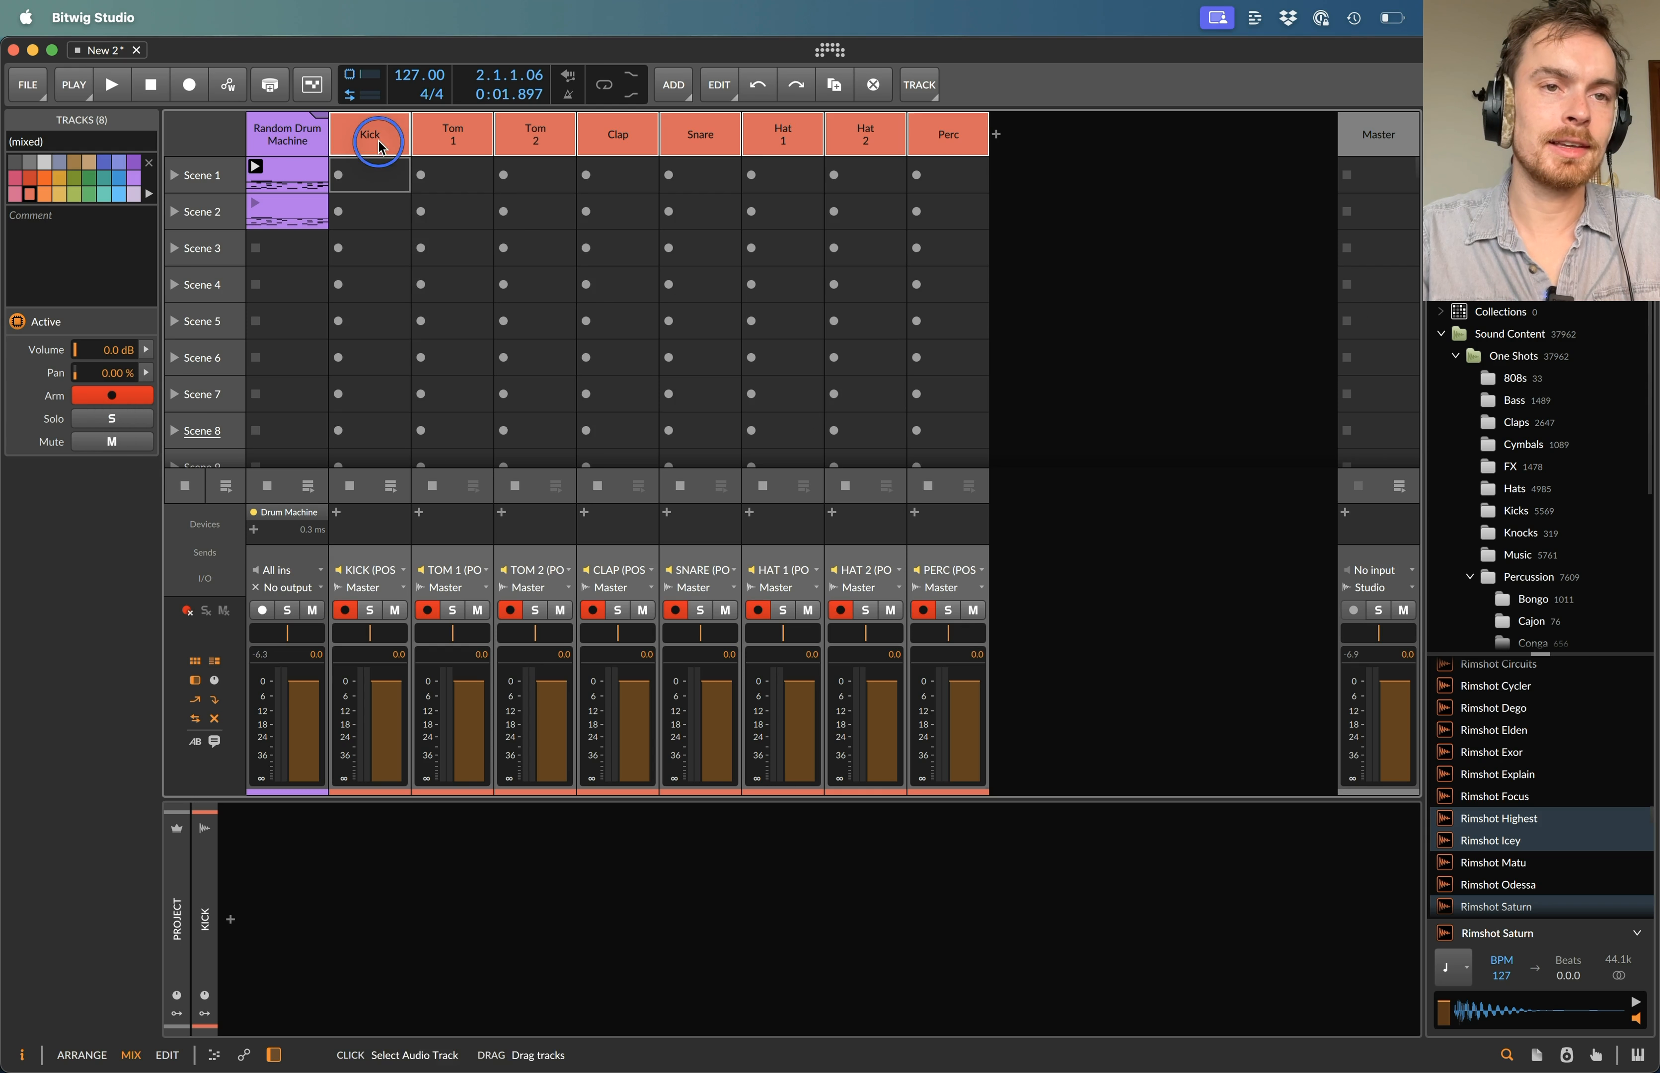
{"action": "key", "text": "space"}
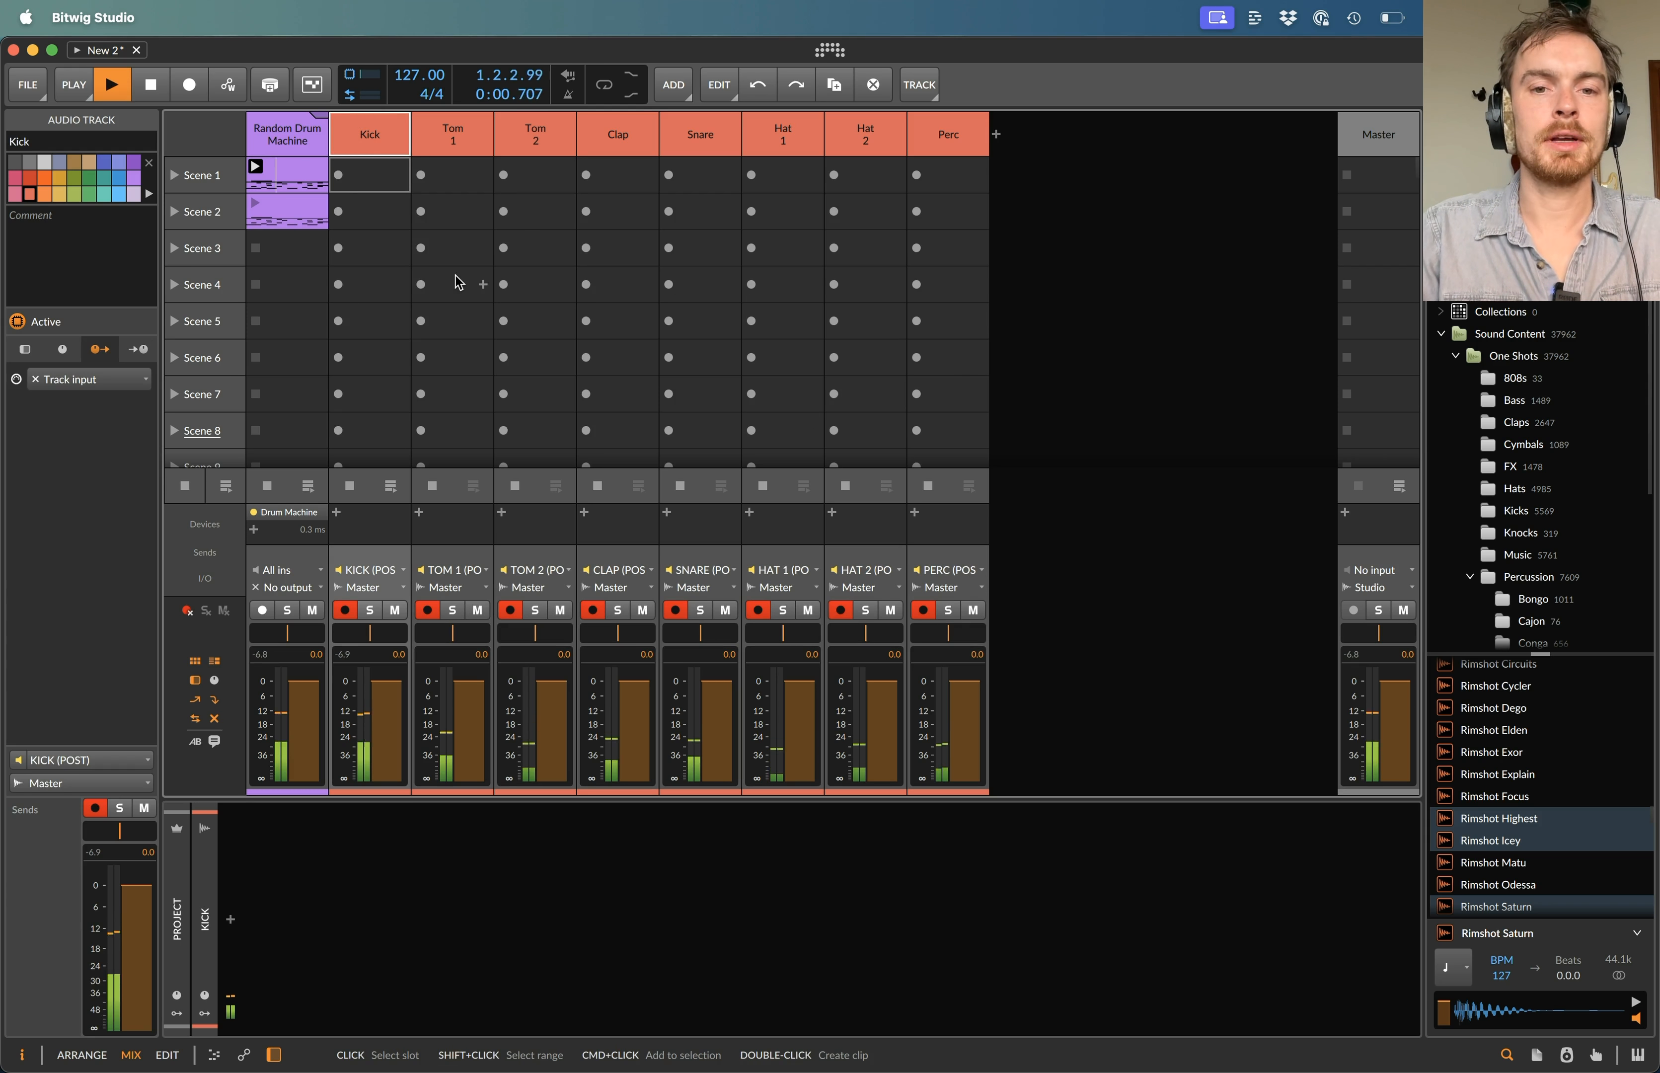
{"action": "left_click", "coordinate": [293, 131]}
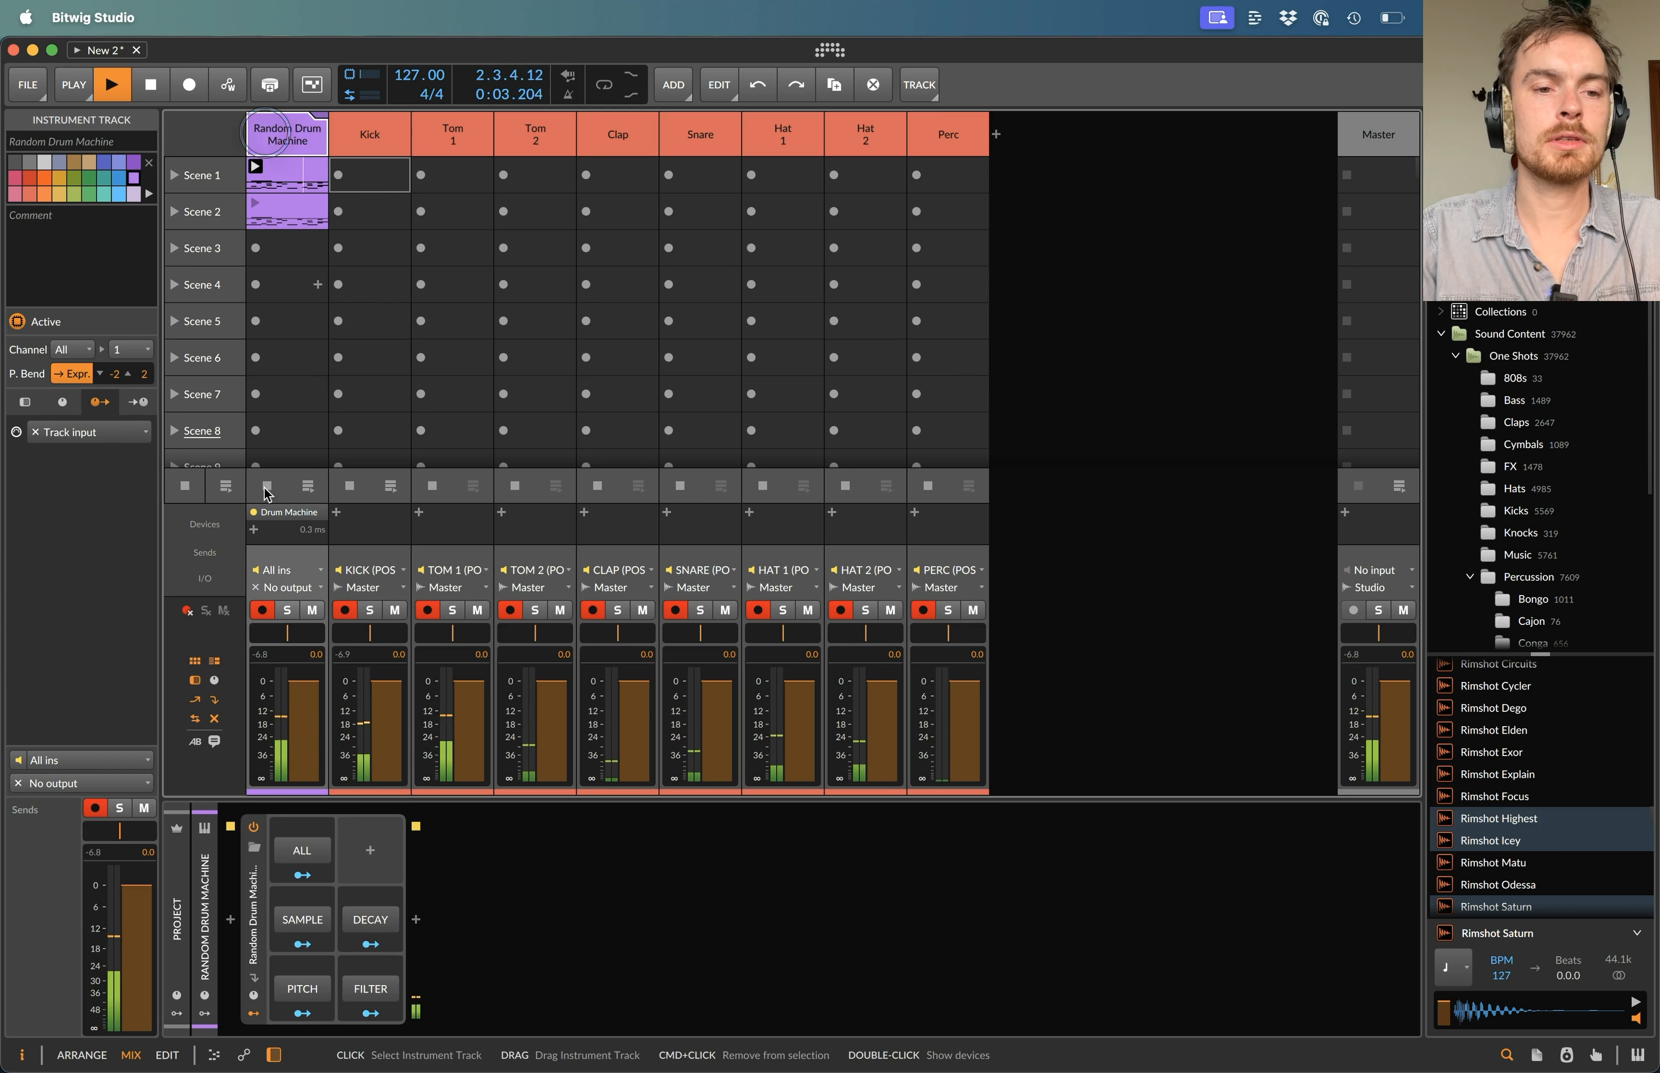
{"action": "left_click", "coordinate": [298, 853]}
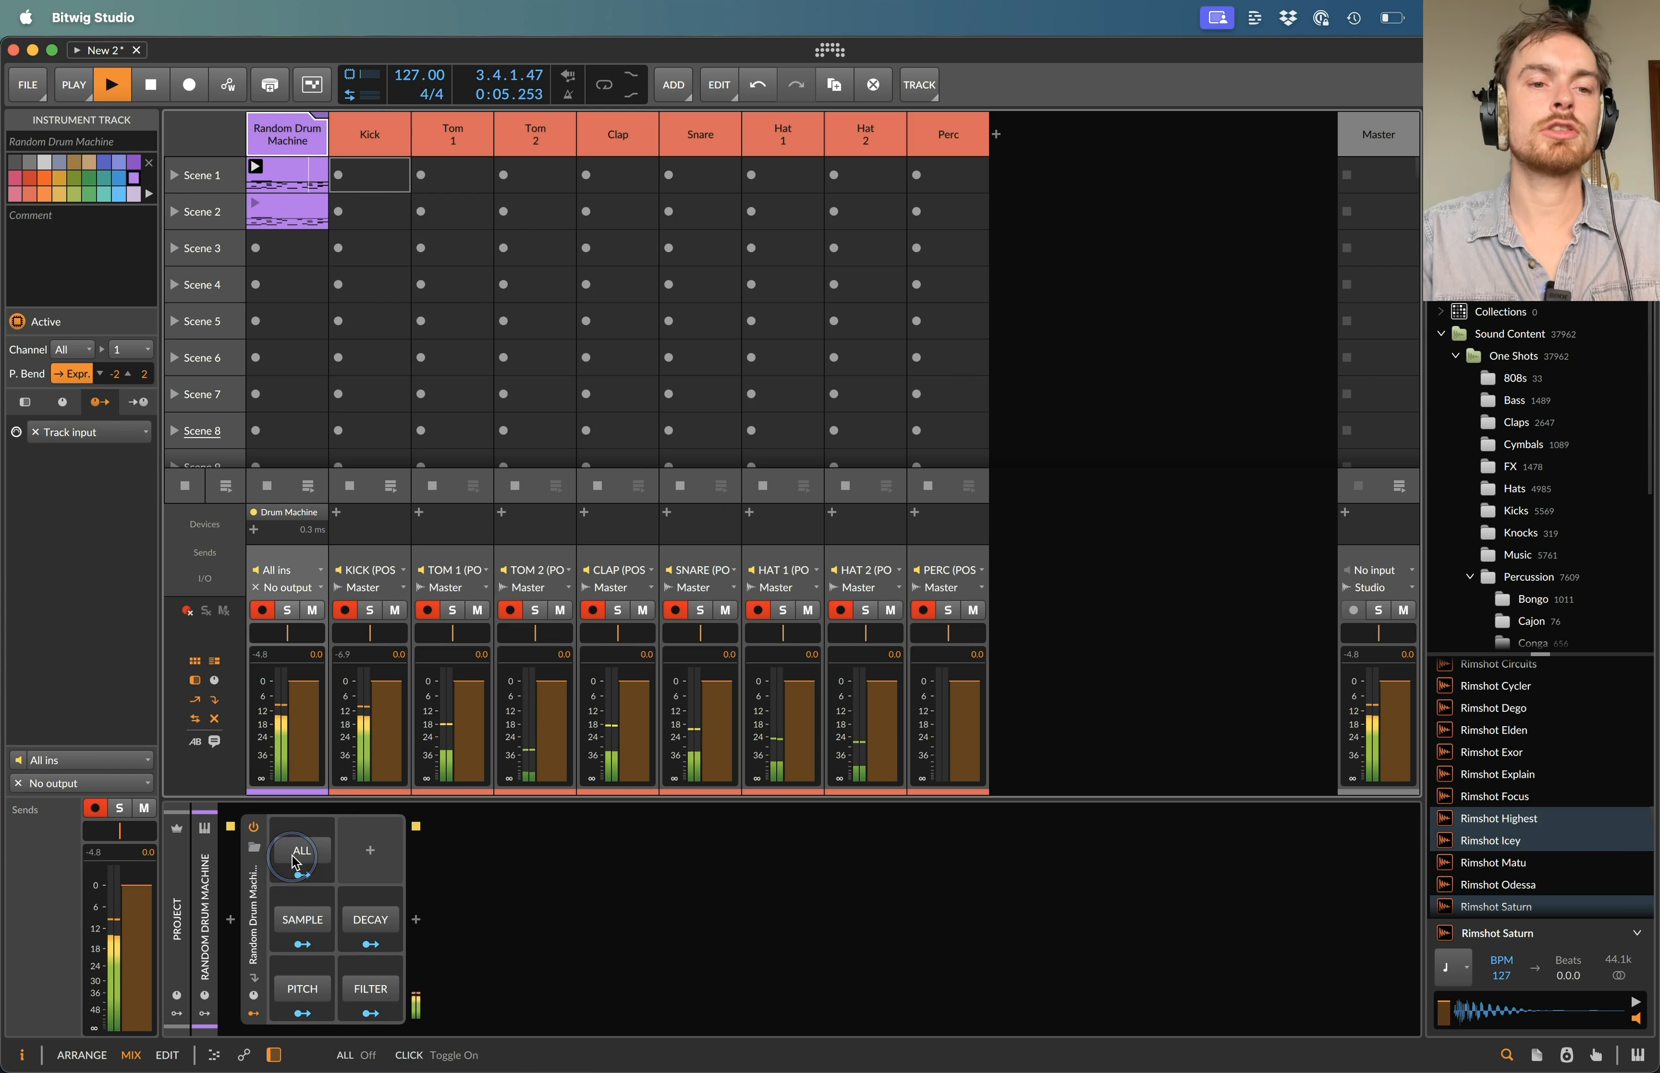
{"action": "key", "text": "space"}
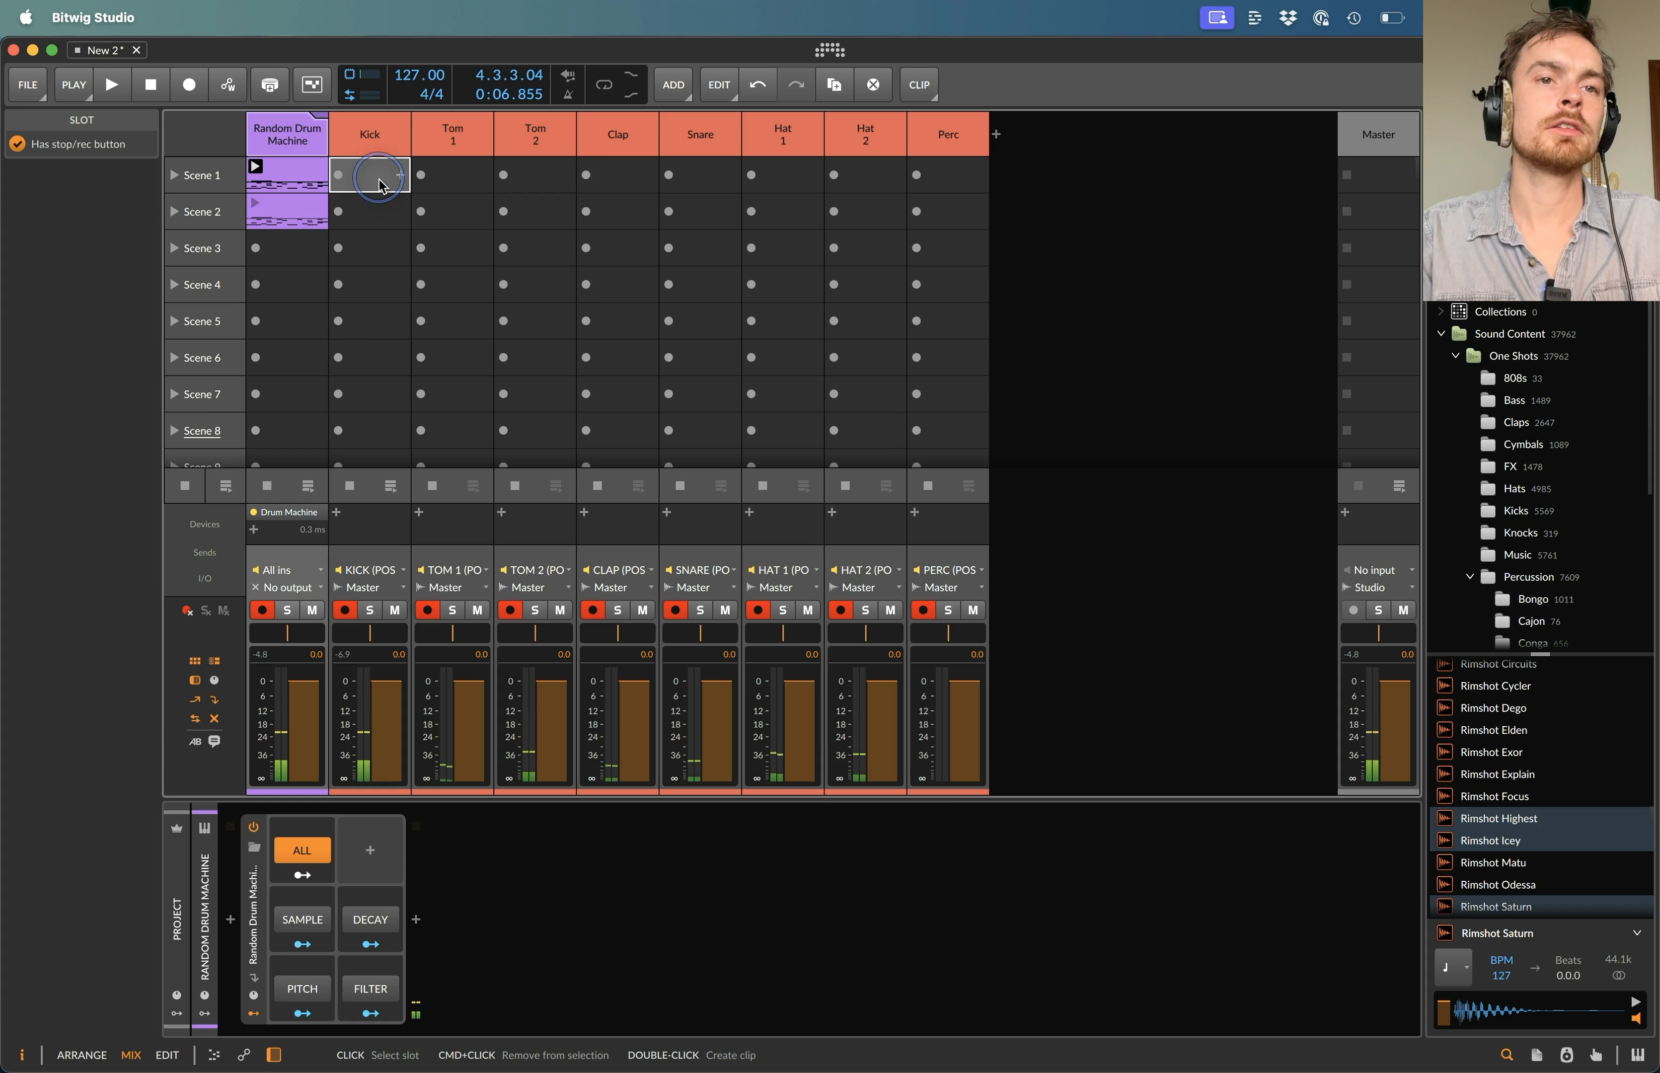
- Switch to the Arrange view and show the arranger timeline beside the clip launcher
{"action": "key", "text": "alt+1"}
{"action": "left_click", "coordinate": [219, 137]}
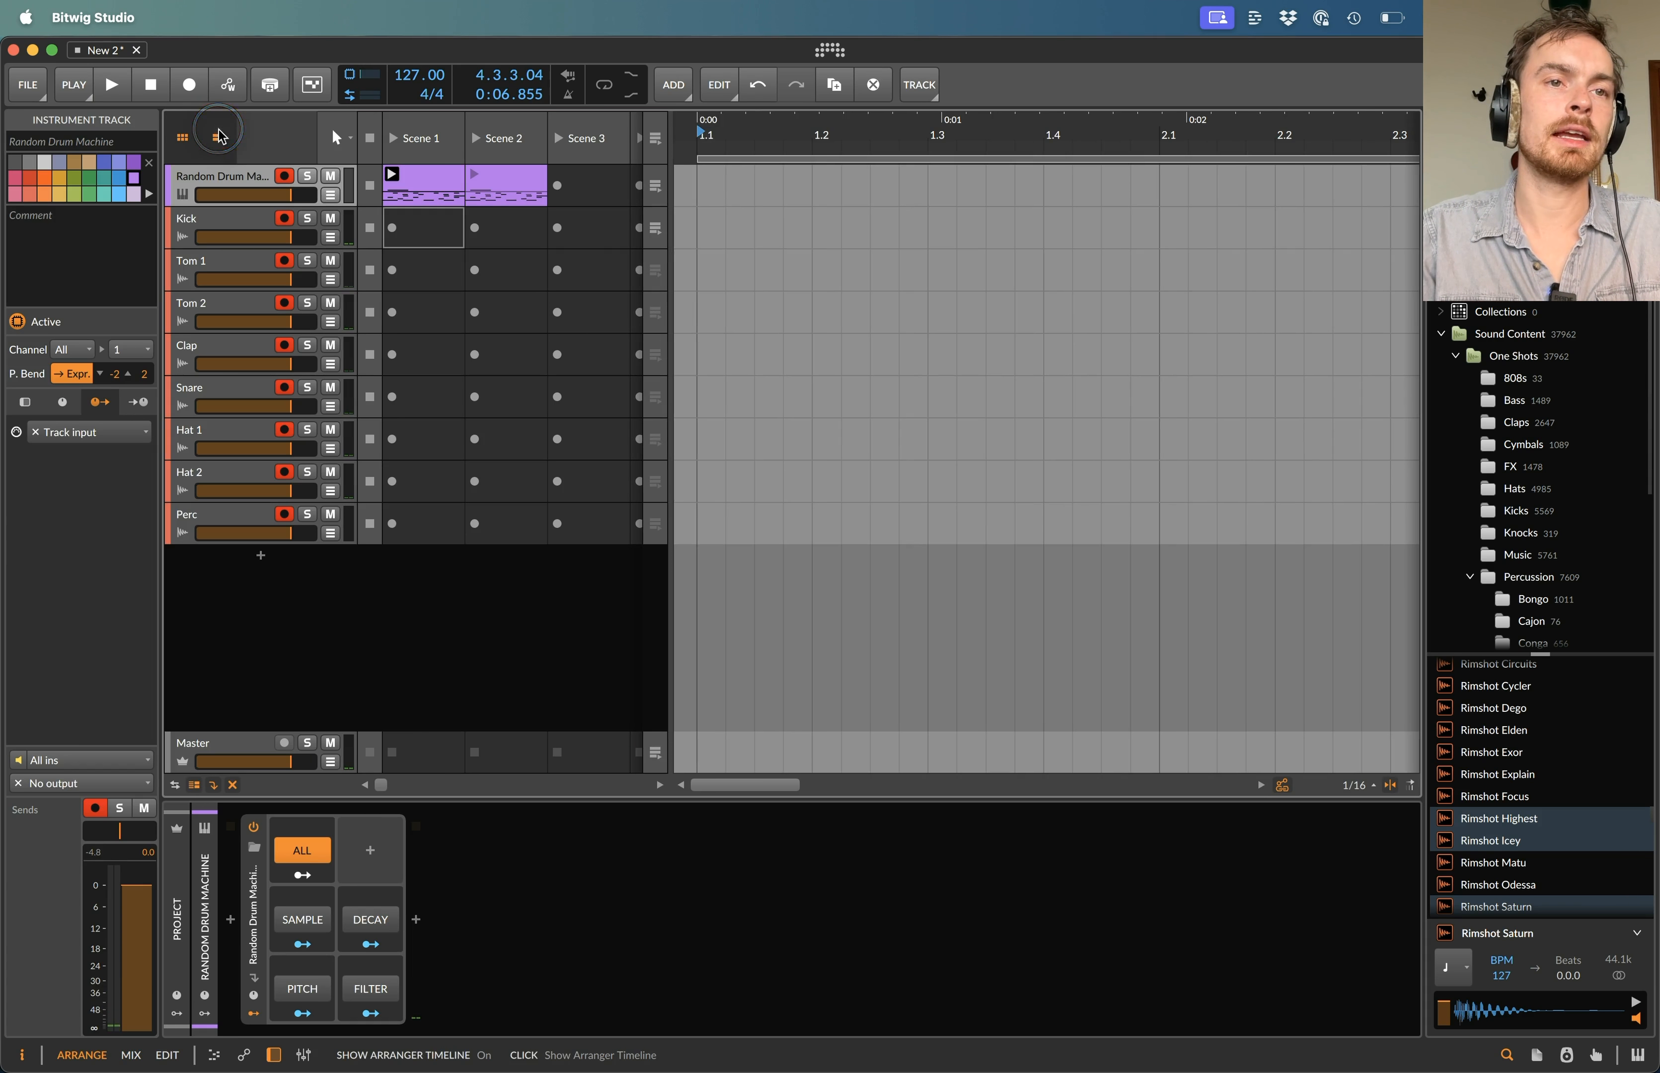
- Record all armed drum tracks into the arranger timeline for about four bars, and stop playback
{"action": "left_click", "coordinate": [194, 83]}
{"action": "key", "text": "space"}
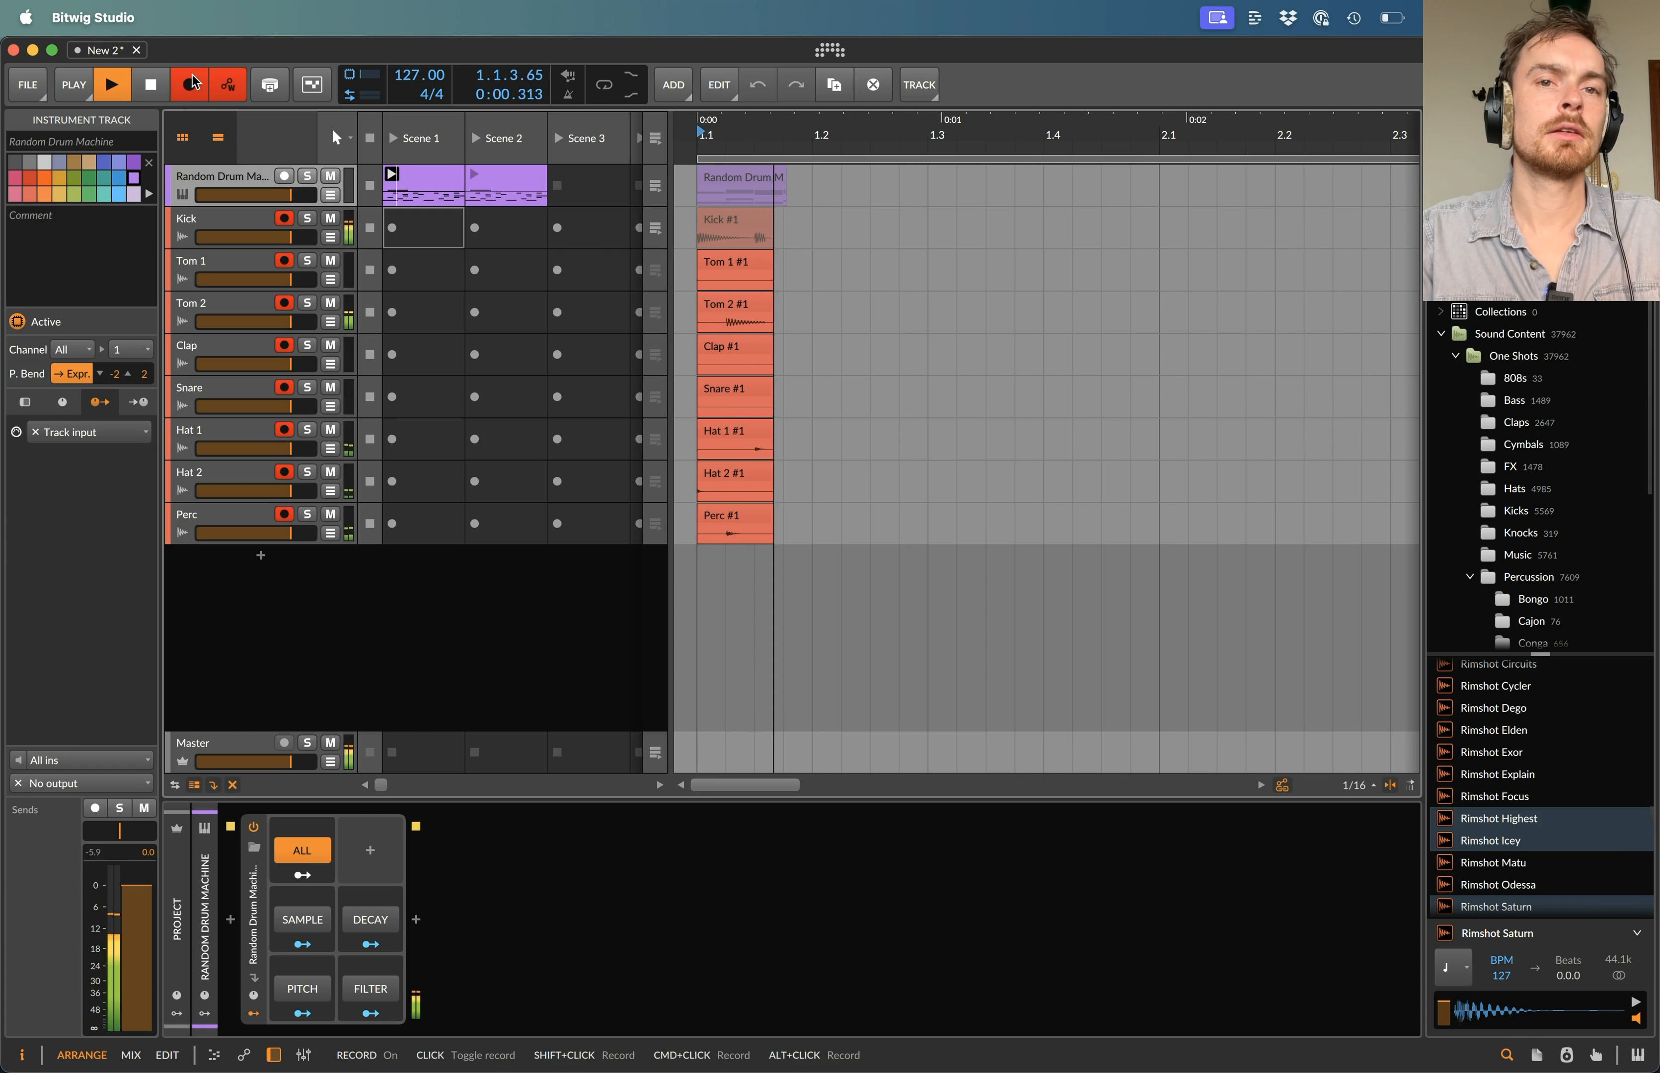
{"action": "scroll", "coordinate": [896, 336], "scroll_direction": "down", "scroll_amount": 5}
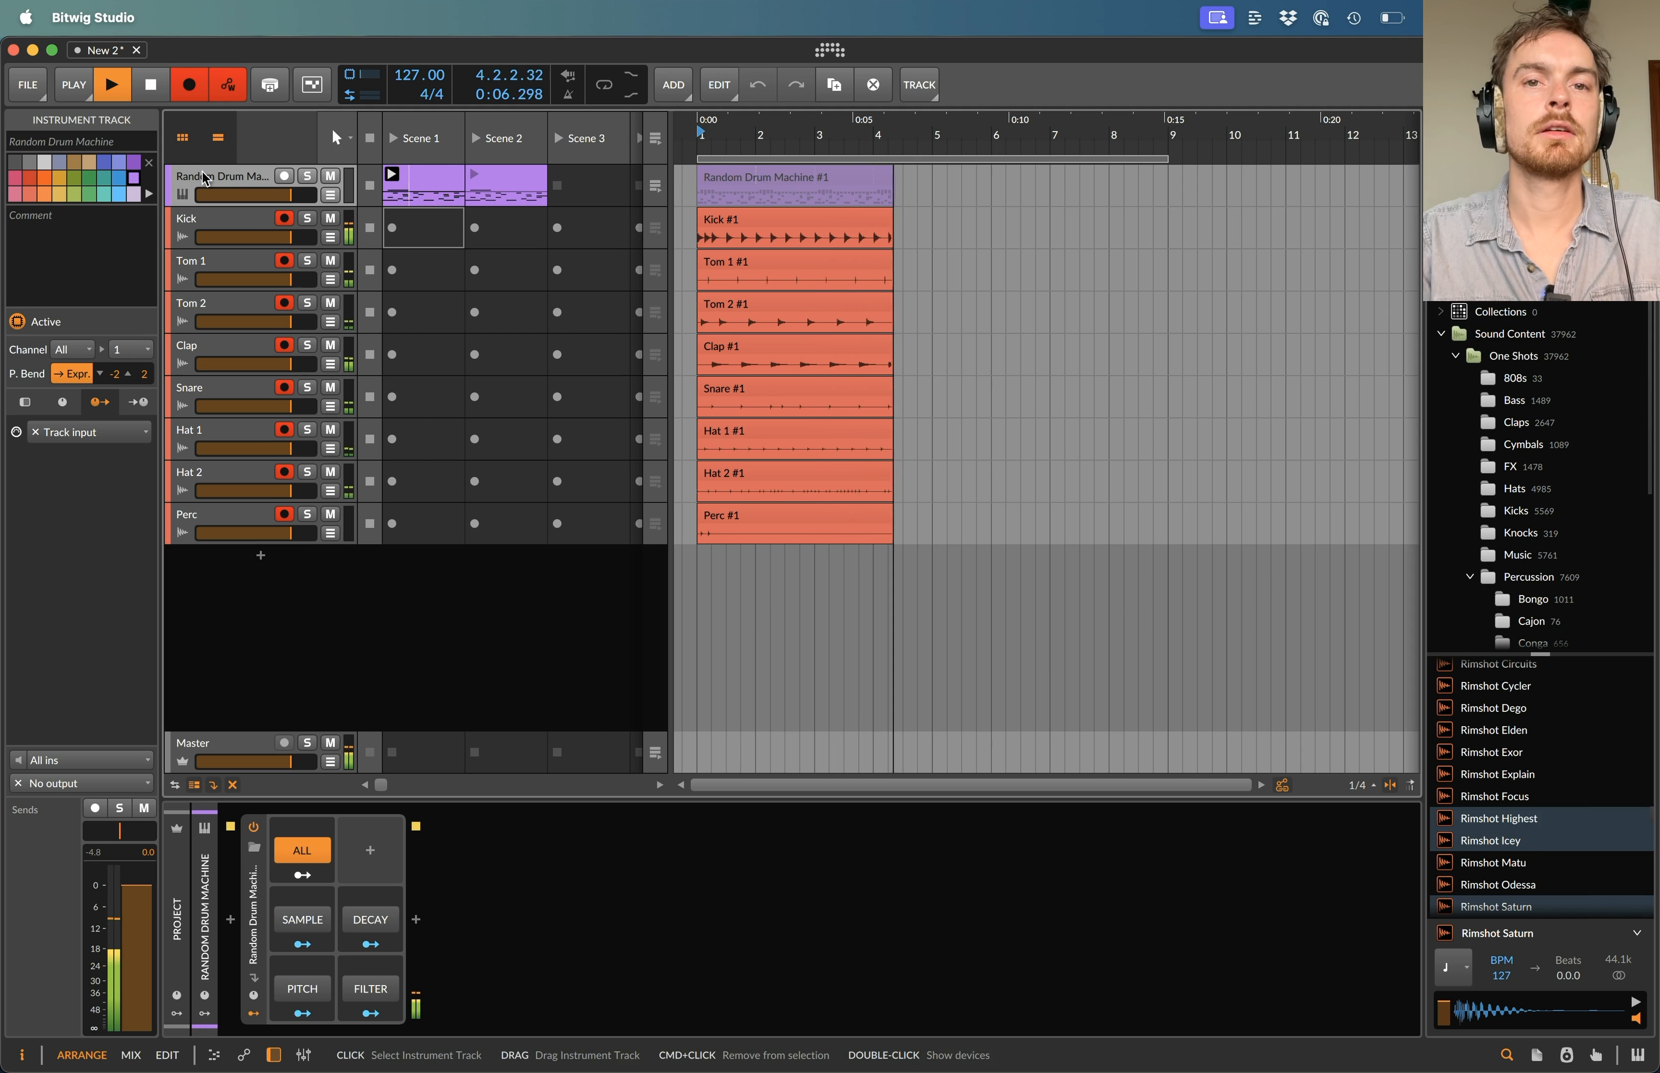
{"action": "key", "text": "space"}
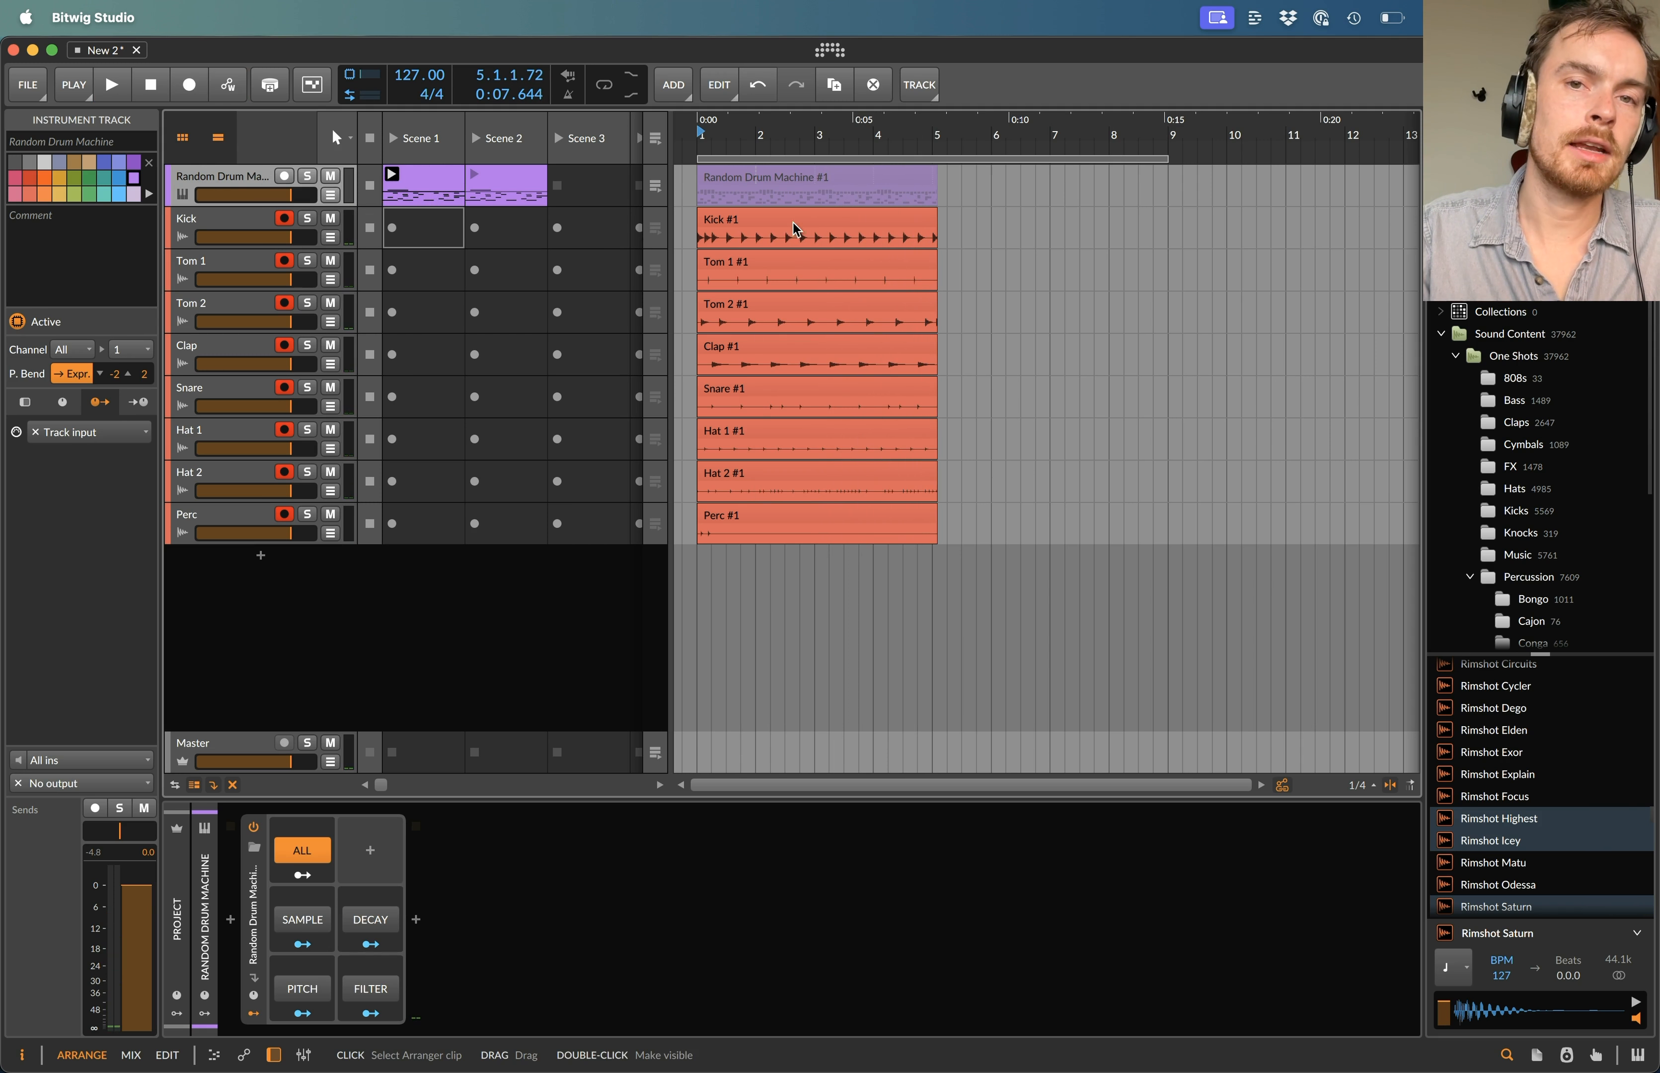
- Select the Random Drum Machine track and turn off the drum machine's ALL randomise button
{"action": "left_click", "coordinate": [842, 206]}
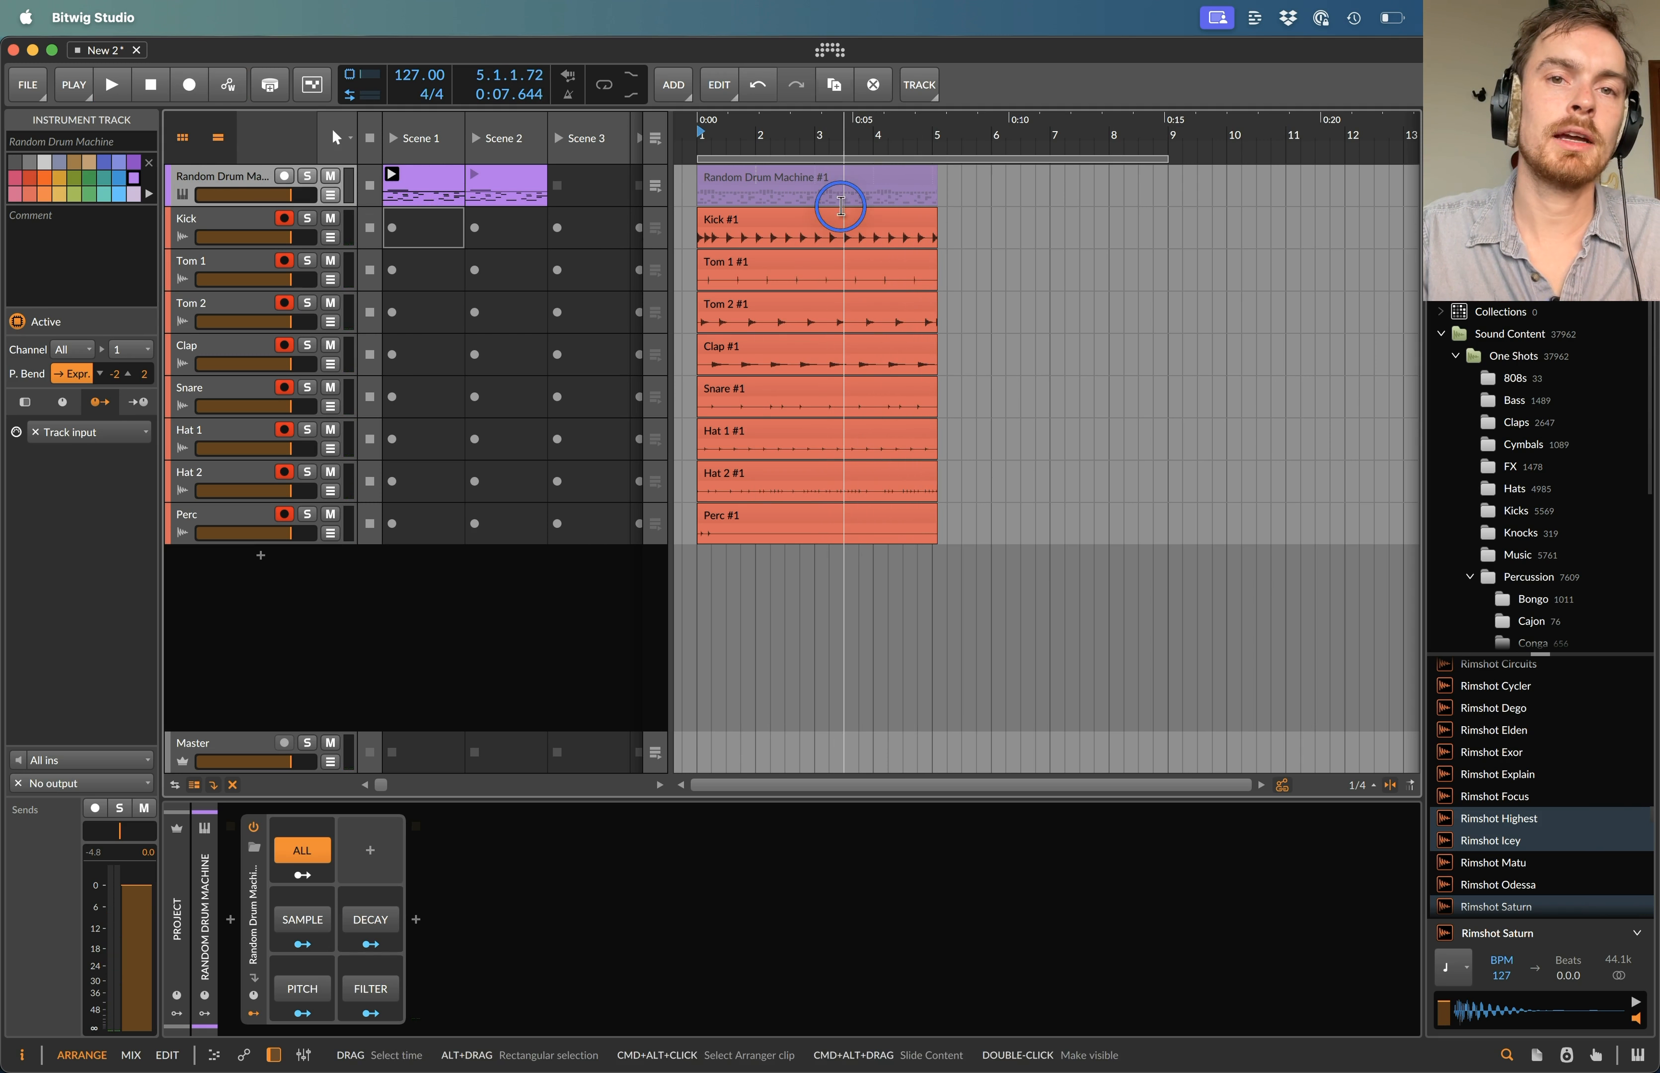
{"action": "left_click", "coordinate": [842, 213]}
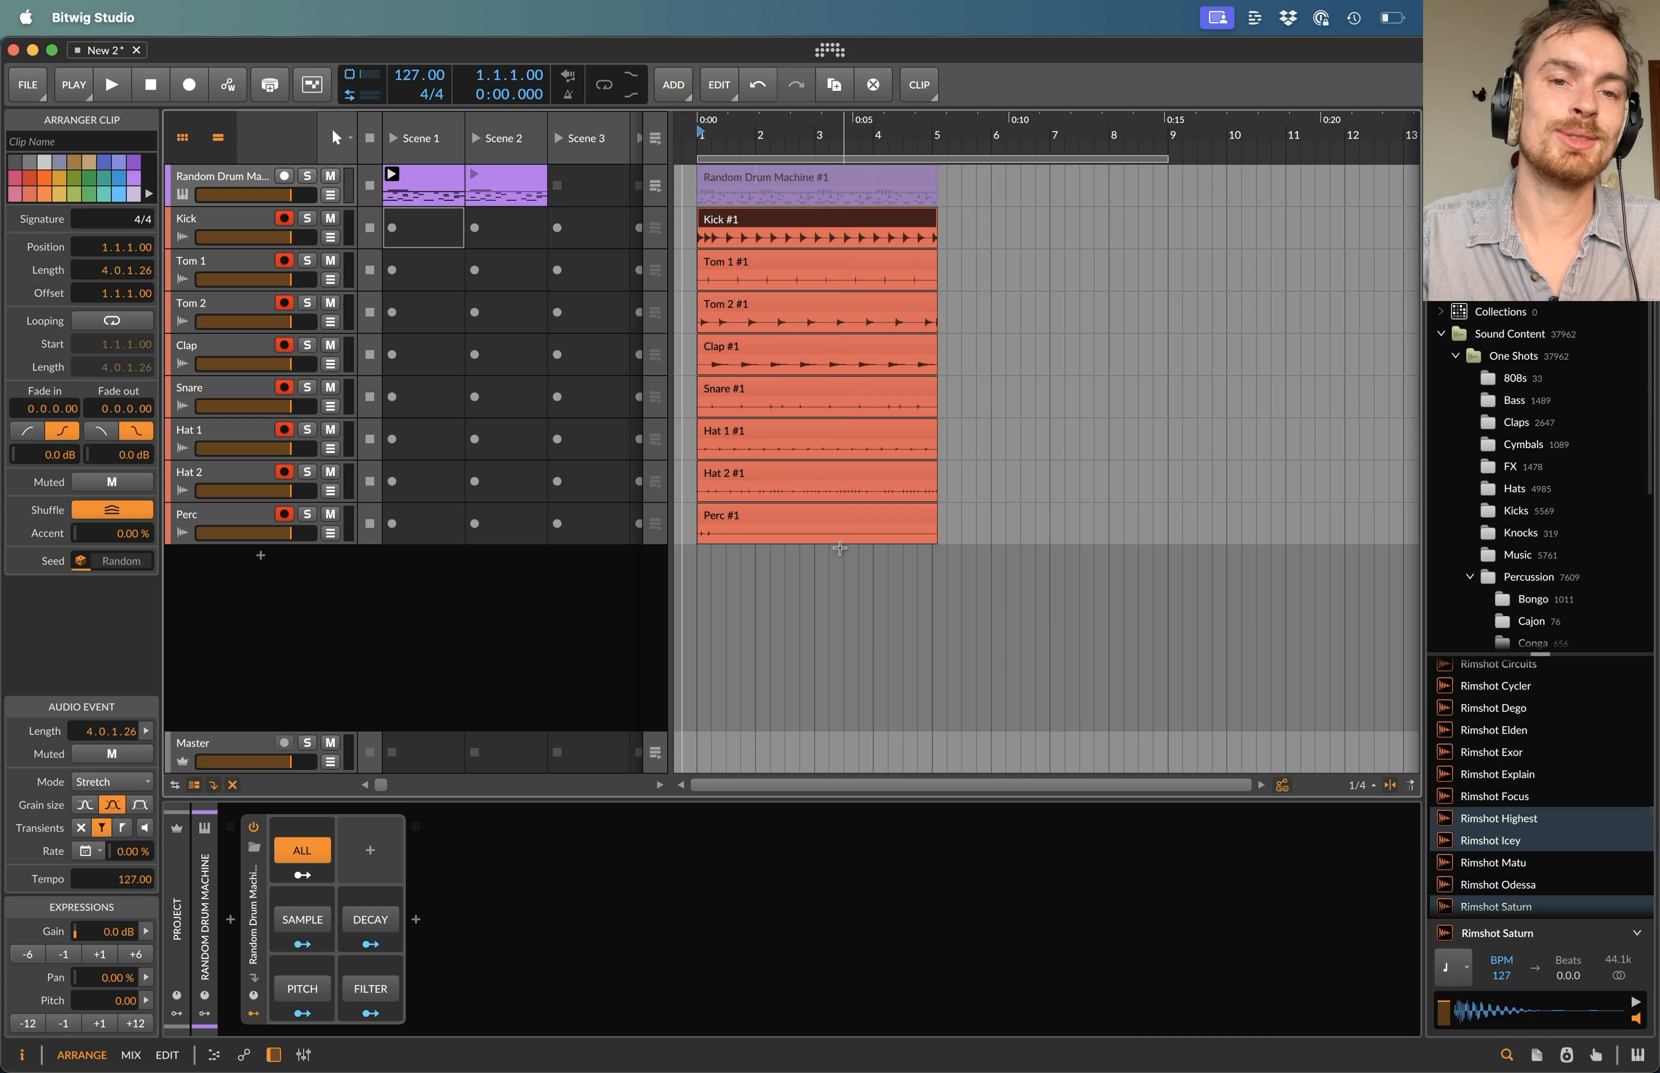
{"action": "left_click", "coordinate": [187, 172]}
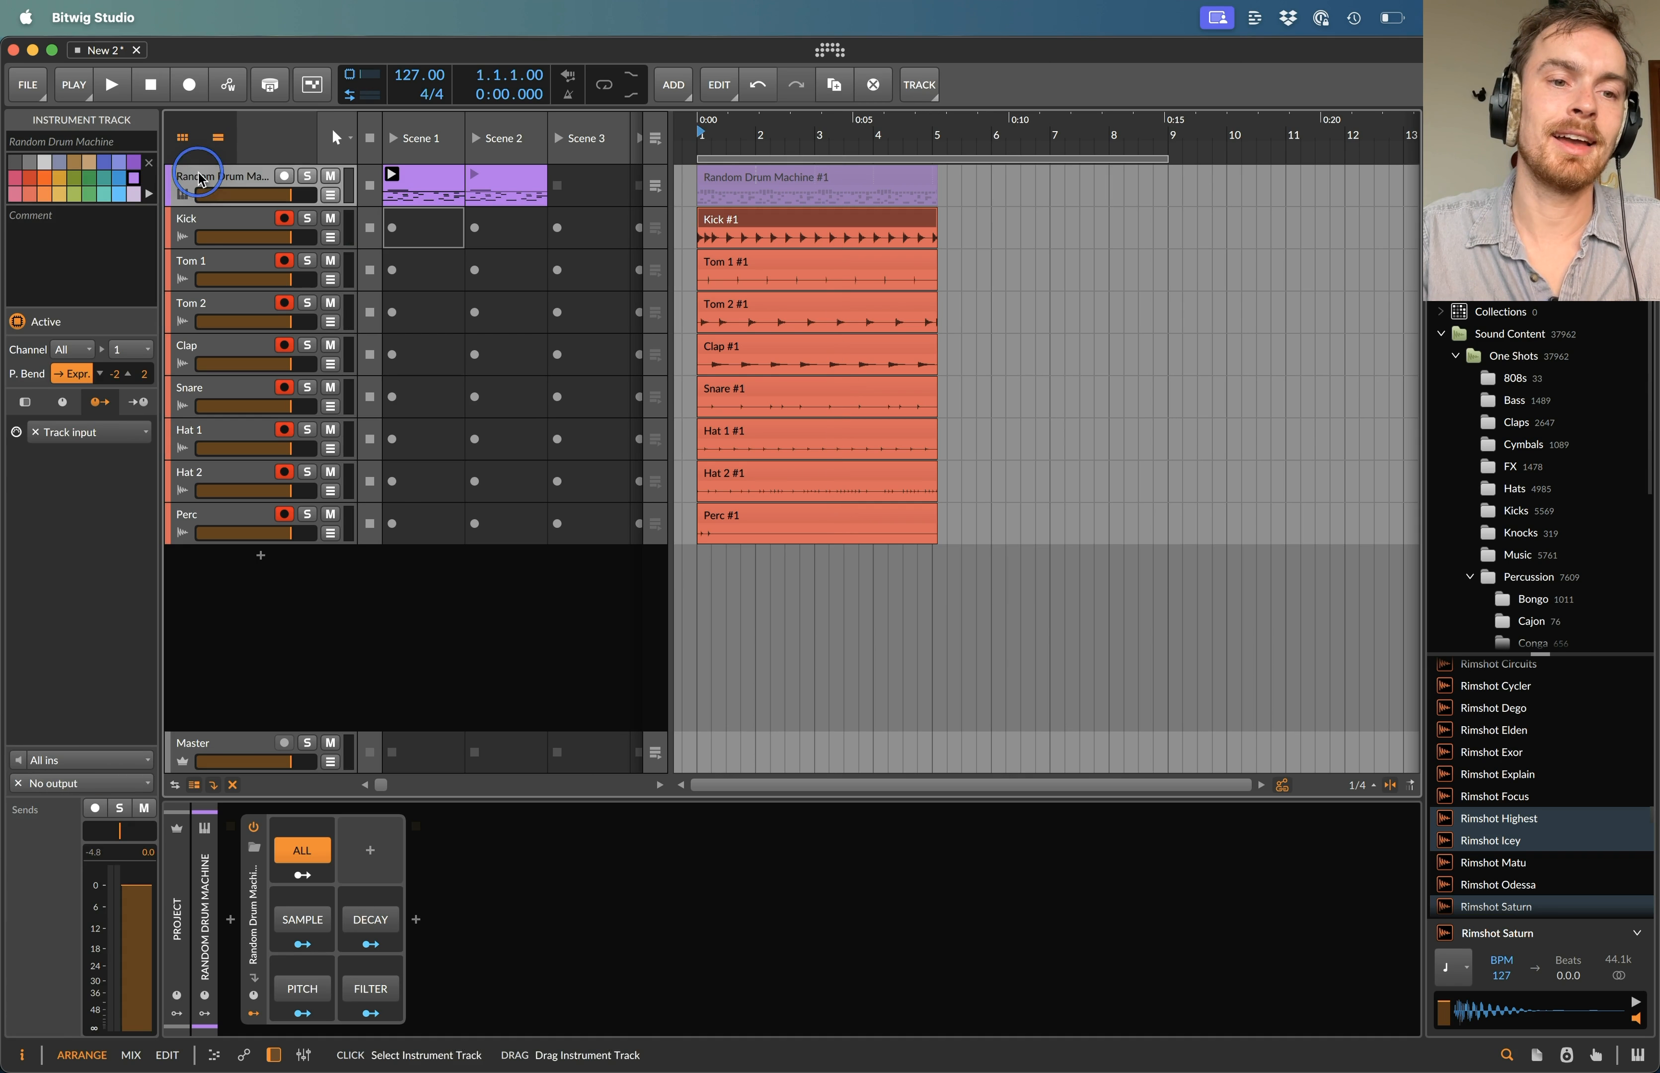
{"action": "left_click", "coordinate": [307, 858]}
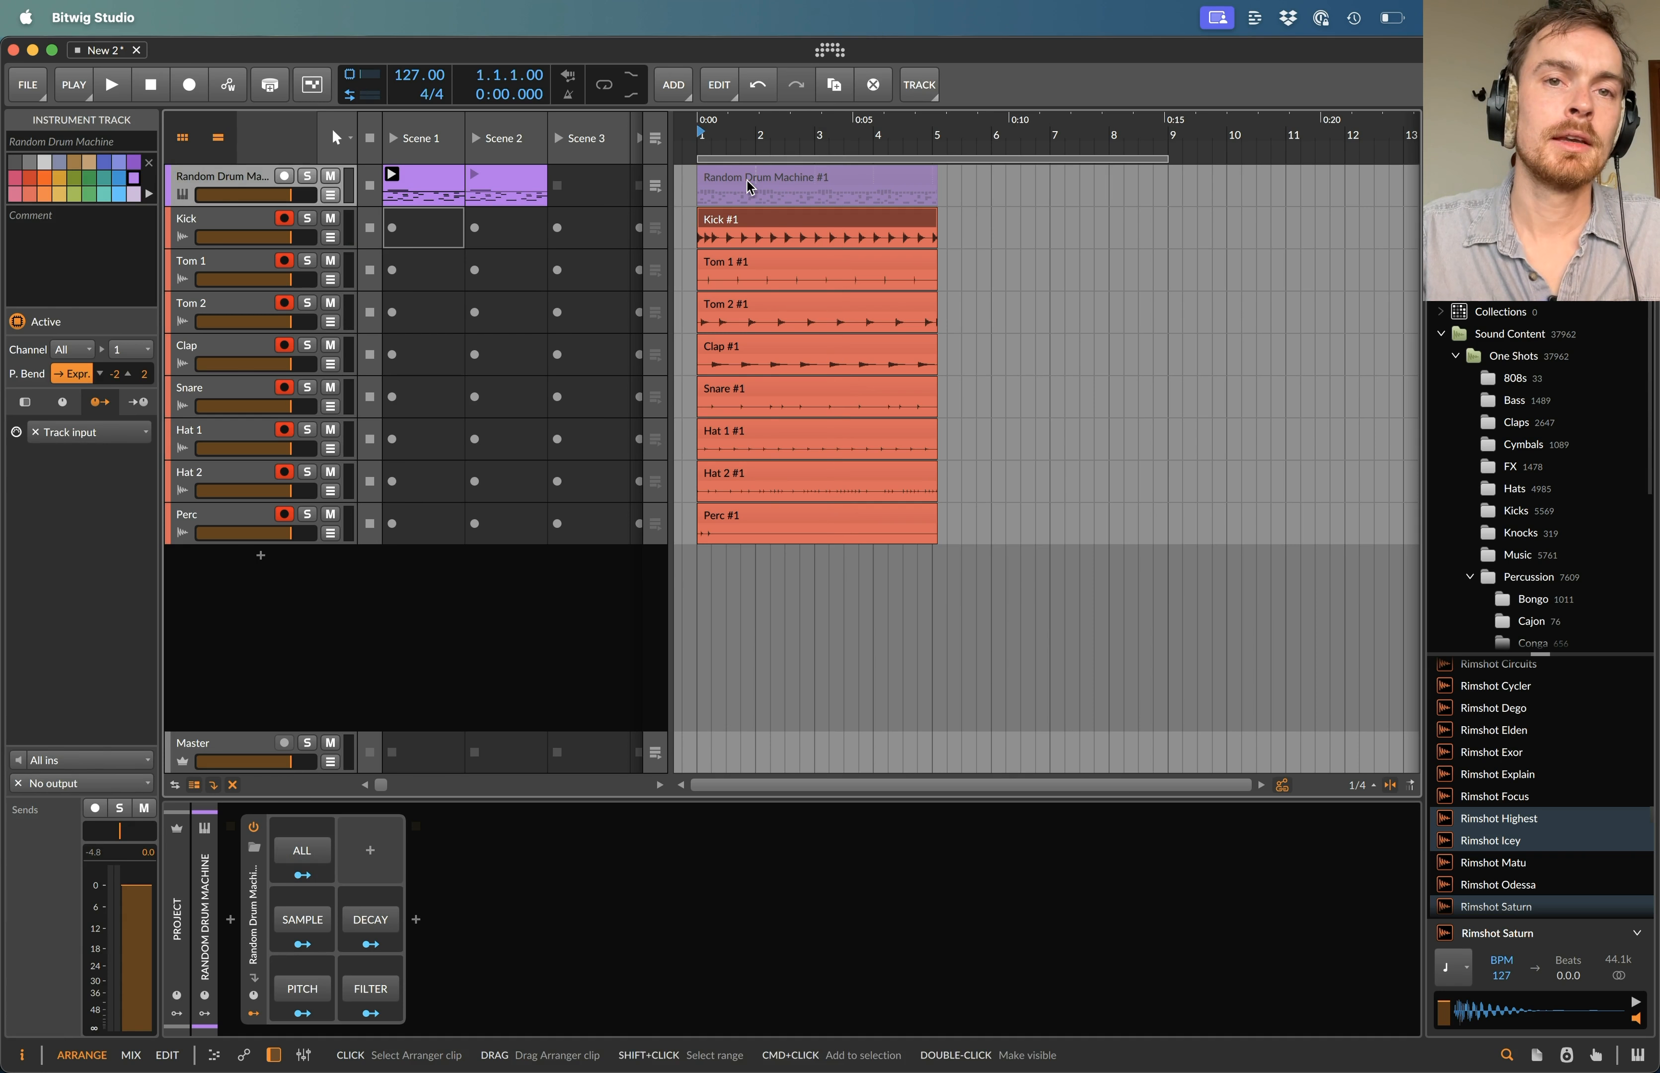
- Delete the recorded Kick through Perc clips and the Random Drum Machine clip from the arranger timeline
{"action": "left_click", "coordinate": [793, 232]}
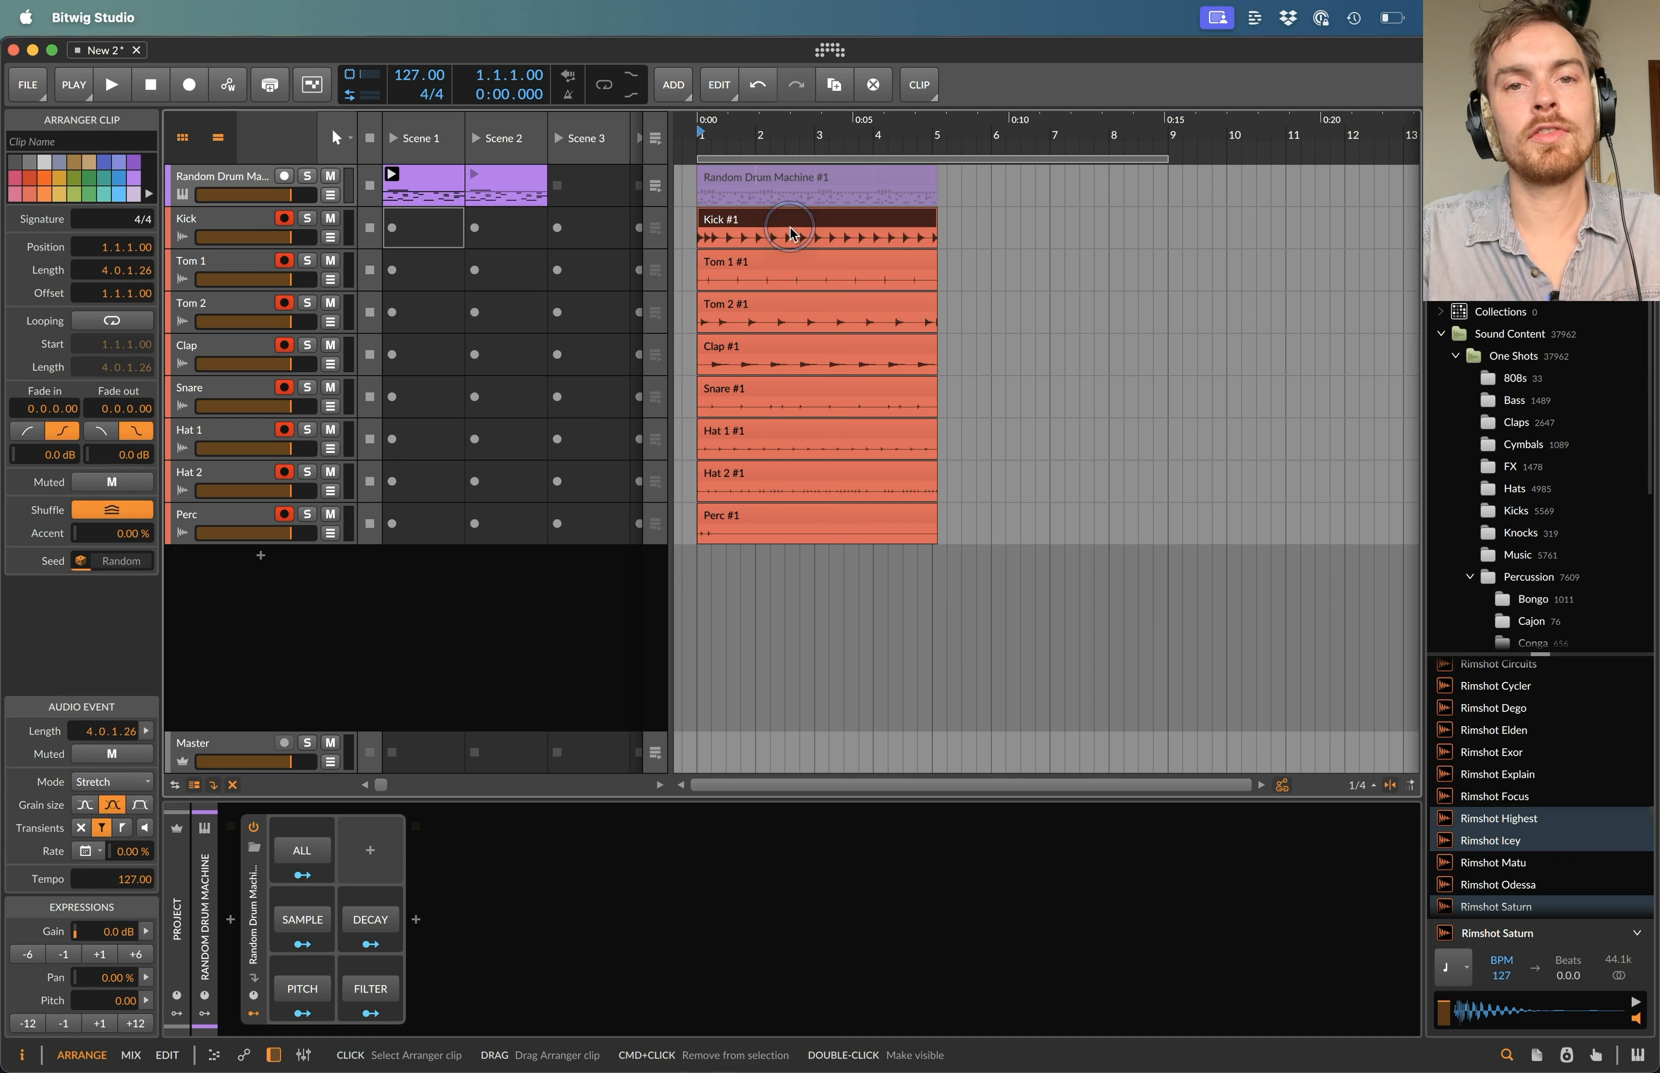
{"action": "left_click", "coordinate": [782, 517], "text": "shift"}
{"action": "key", "text": "Delete"}
{"action": "left_click", "coordinate": [766, 163]}
{"action": "left_click", "coordinate": [772, 183]}
{"action": "key", "text": "Delete"}
{"action": "left_click_drag", "start_coordinate": [796, 159], "coordinate": [659, 164]}
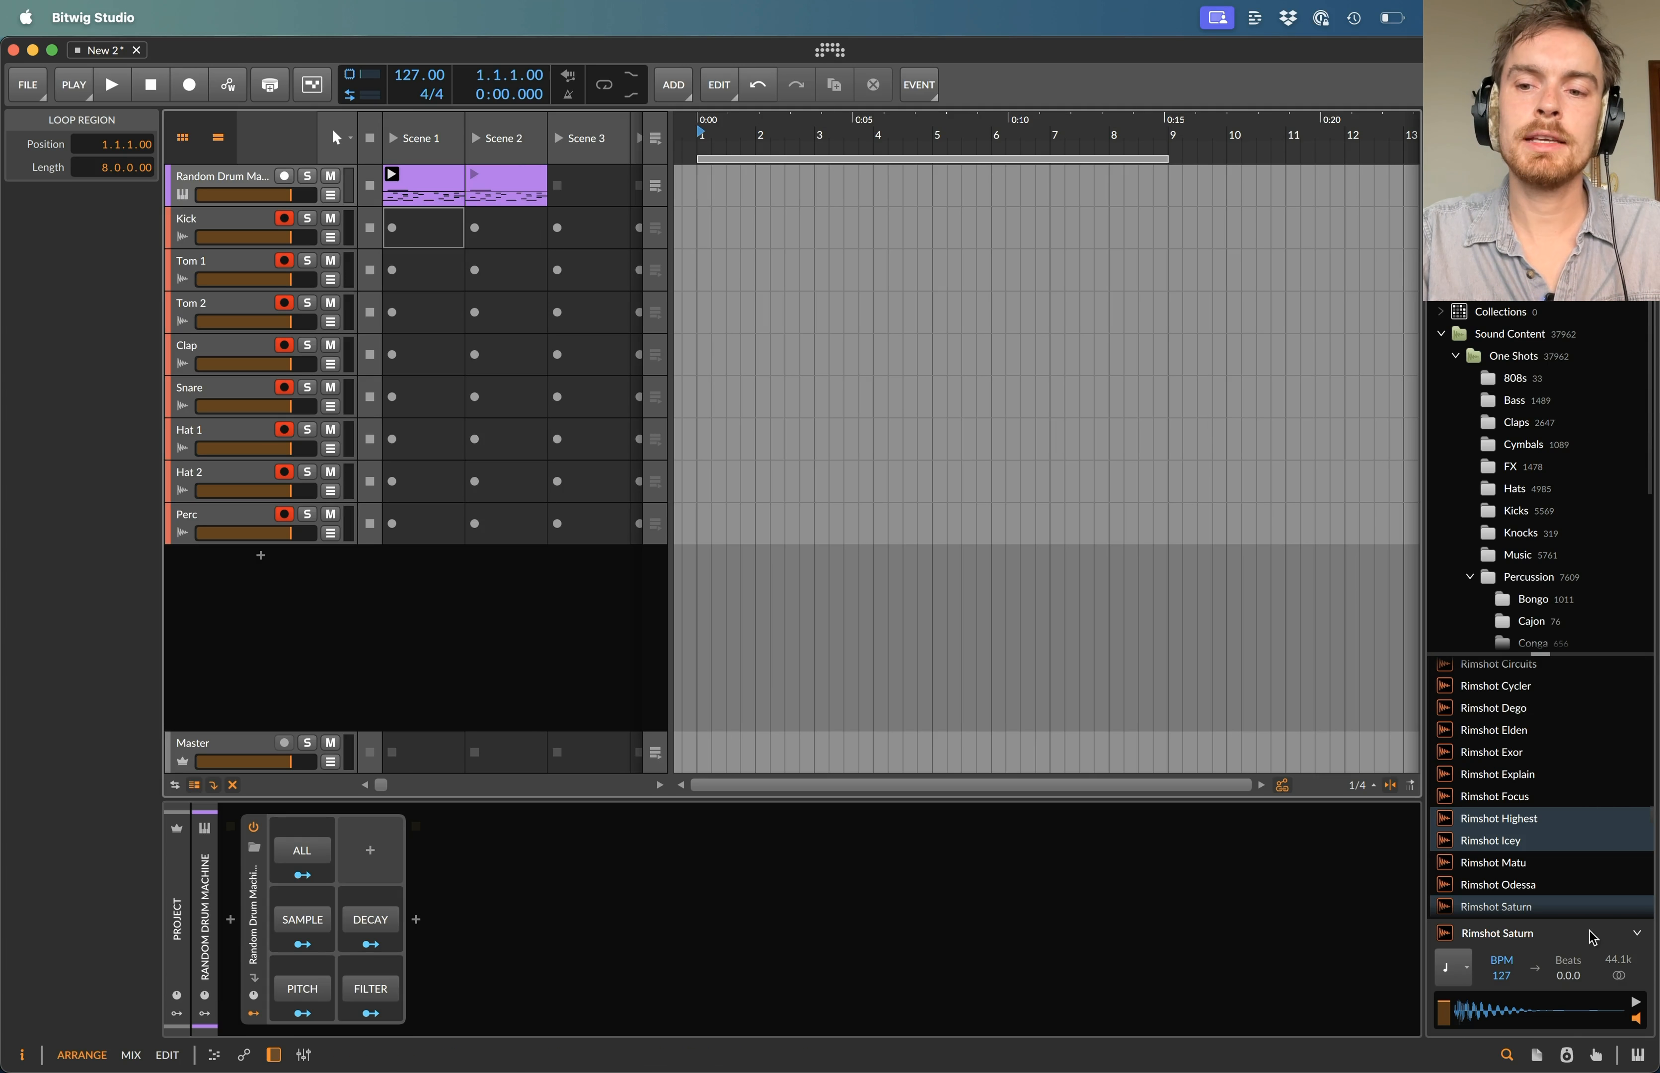
- Open the project settings and set the Post Record Action to Record into Next Free Slot
{"action": "left_click", "coordinate": [1568, 1055]}
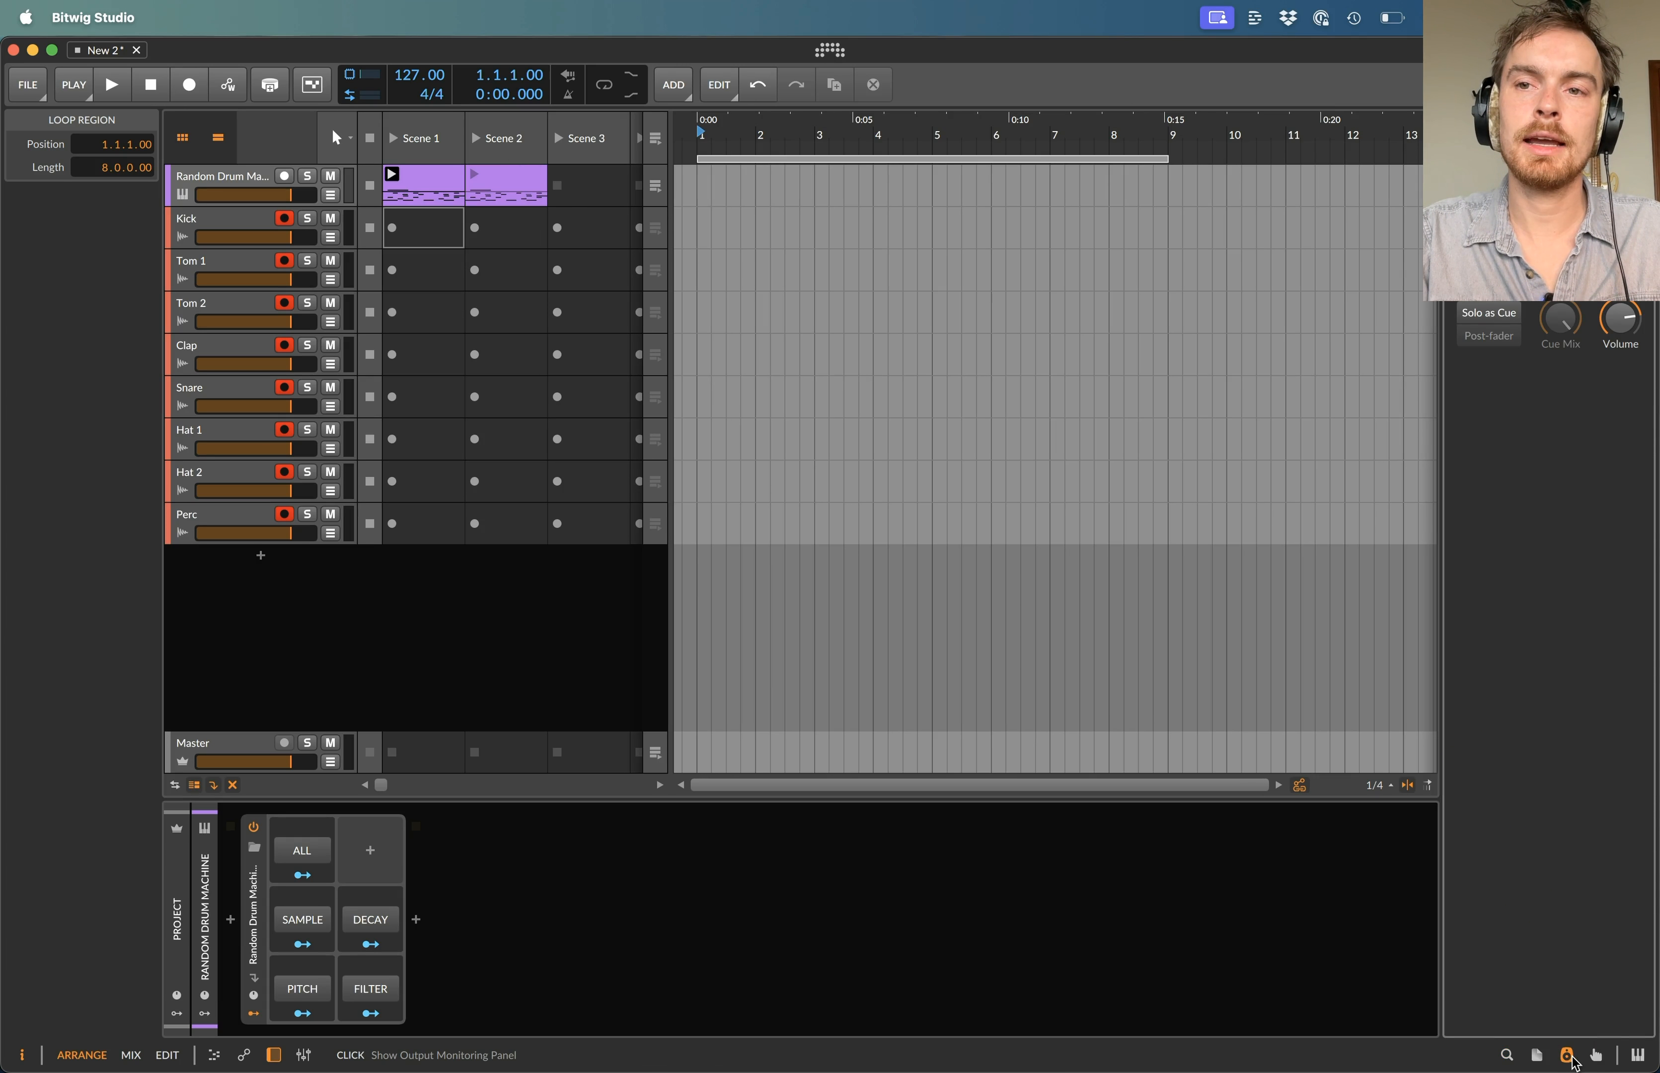
{"action": "left_click", "coordinate": [1597, 1056]}
{"action": "left_click", "coordinate": [1536, 1056]}
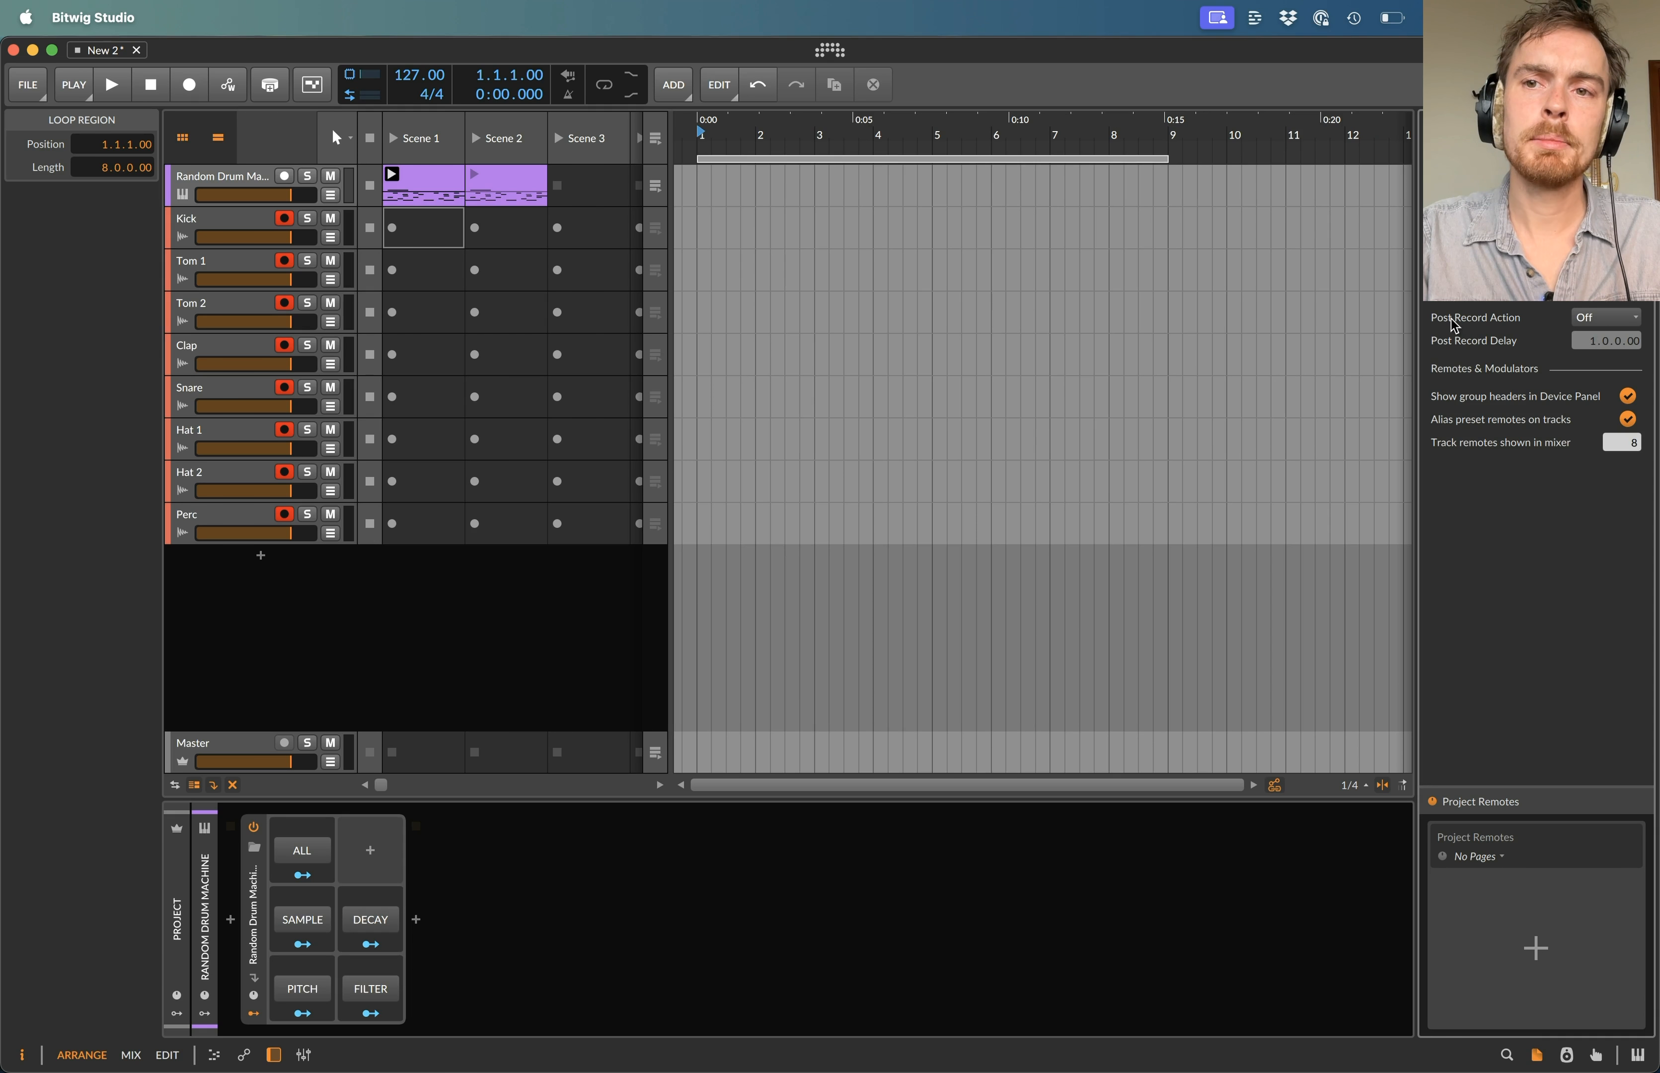
{"action": "left_click", "coordinate": [1597, 320]}
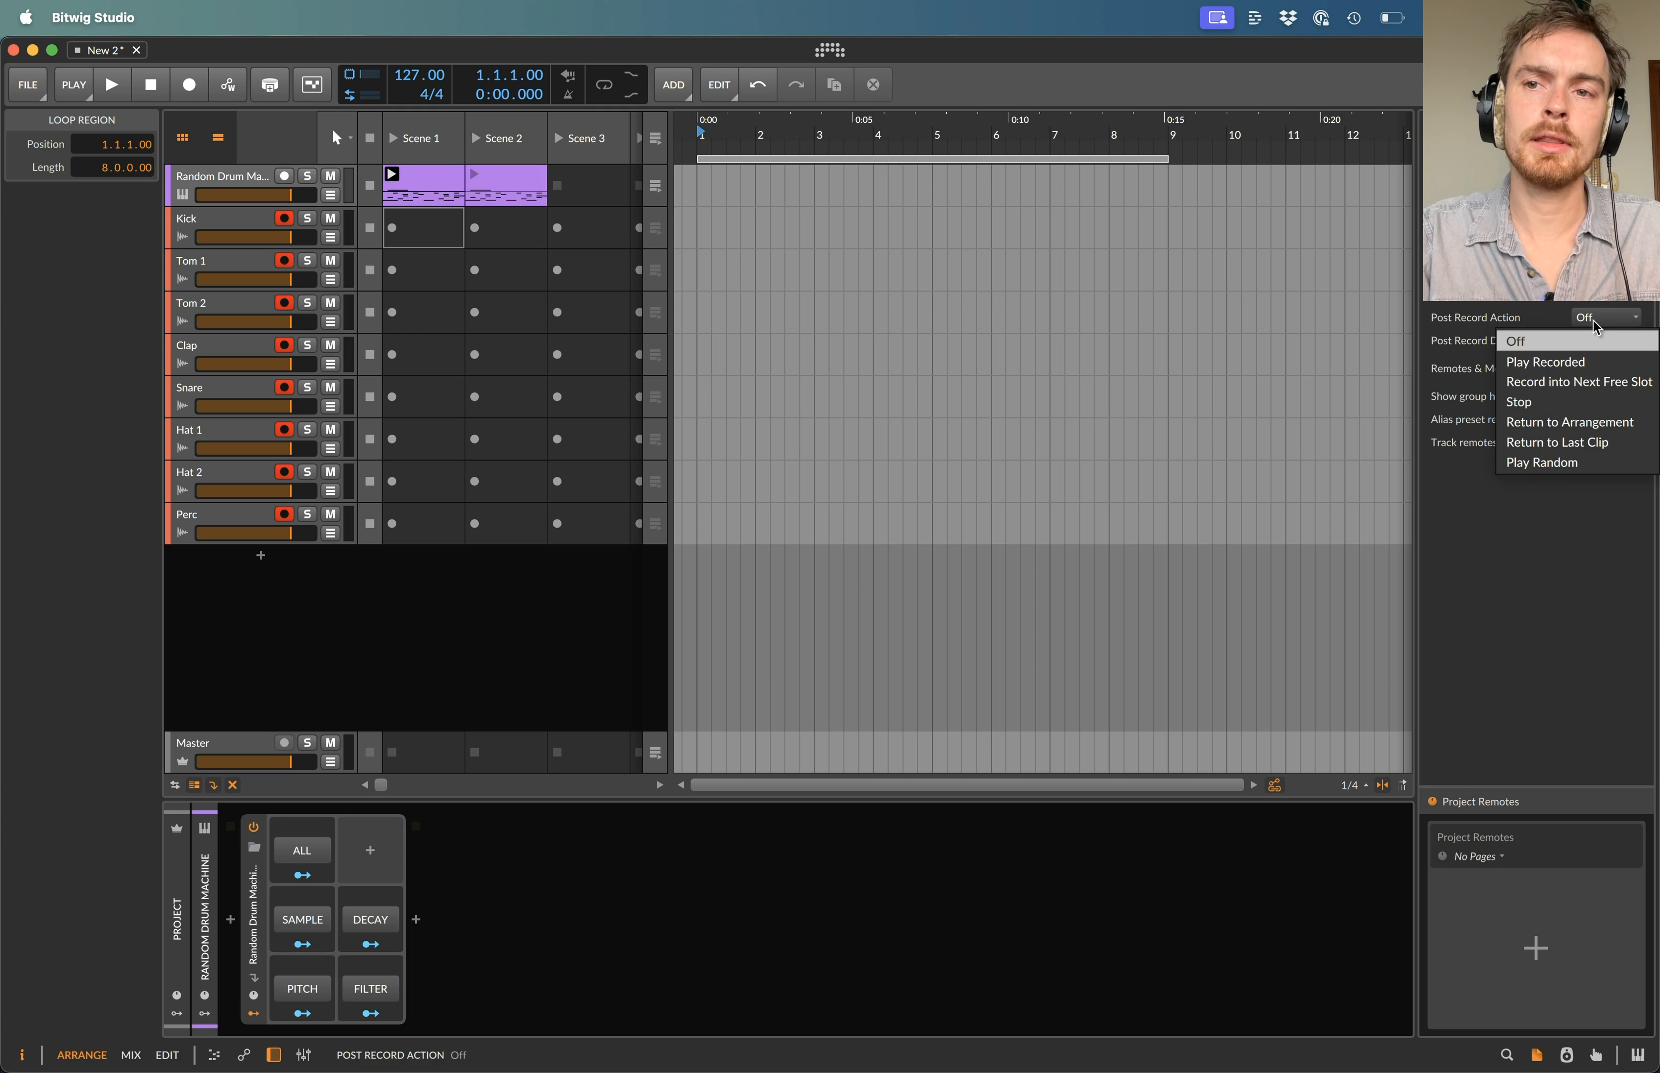
{"action": "left_click", "coordinate": [1594, 383]}
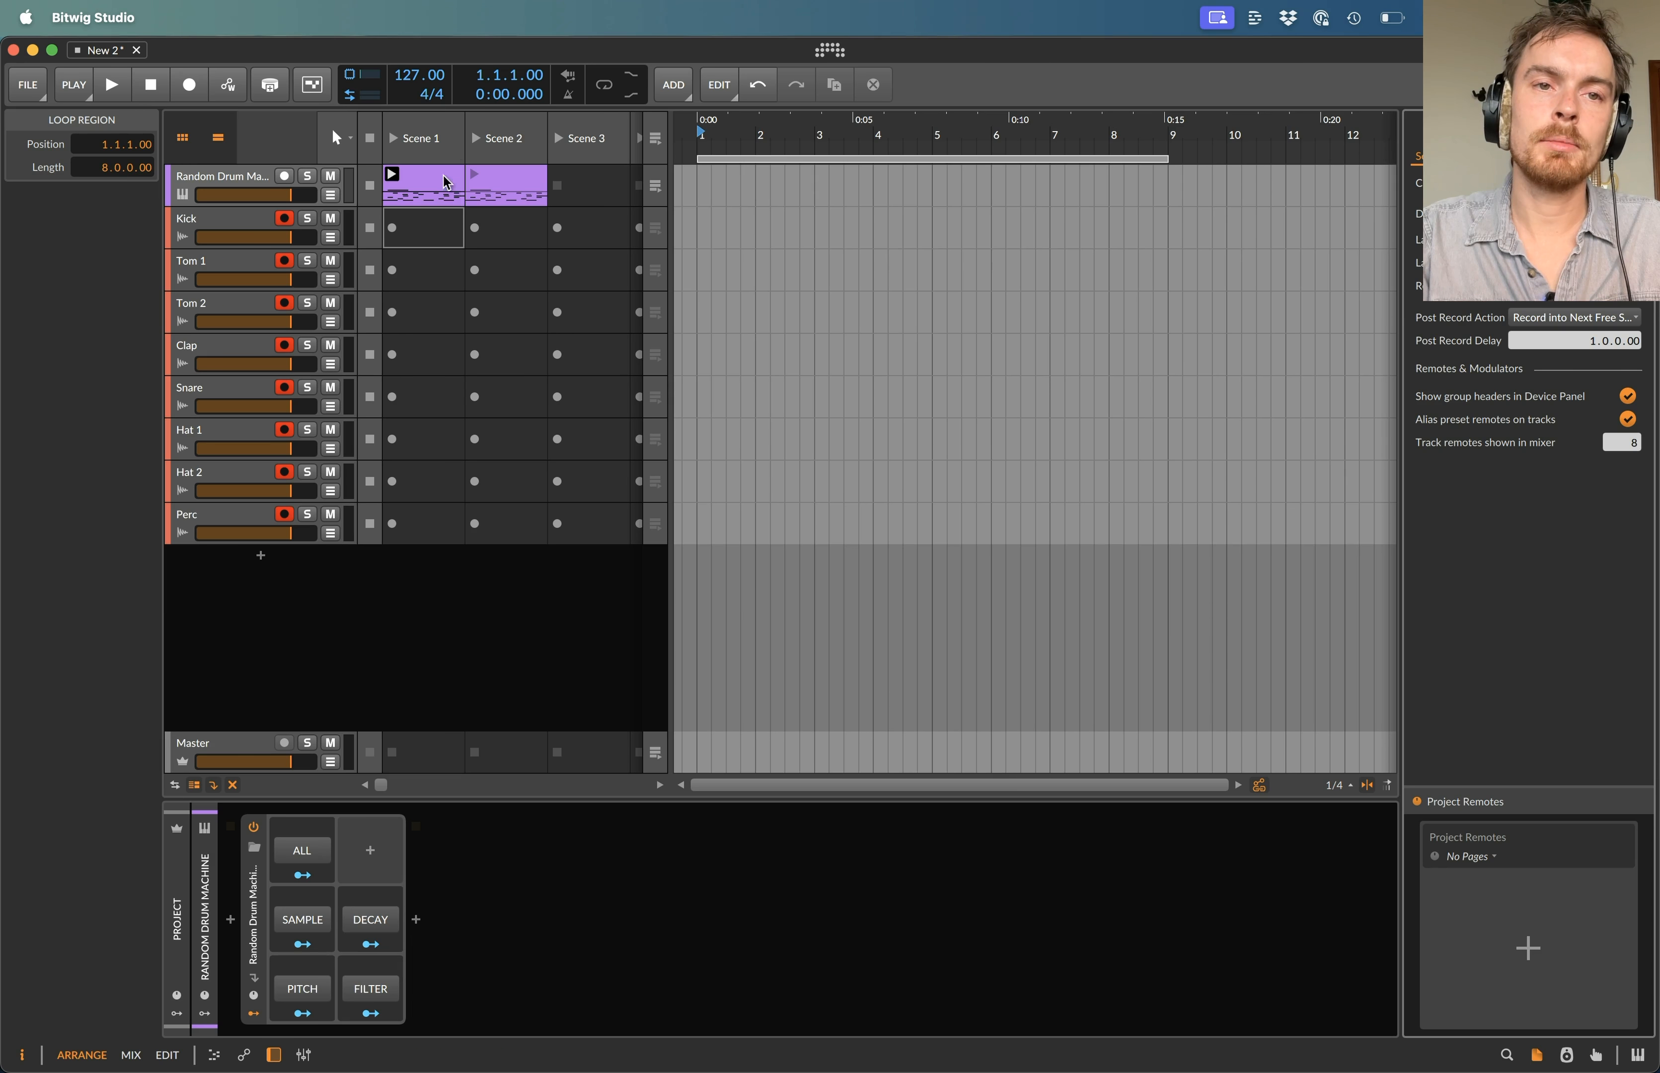
- Examine the length of the Scene 1 drum clip against the Post Record Delay, and return to the device view
{"action": "double_click", "coordinate": [430, 190]}
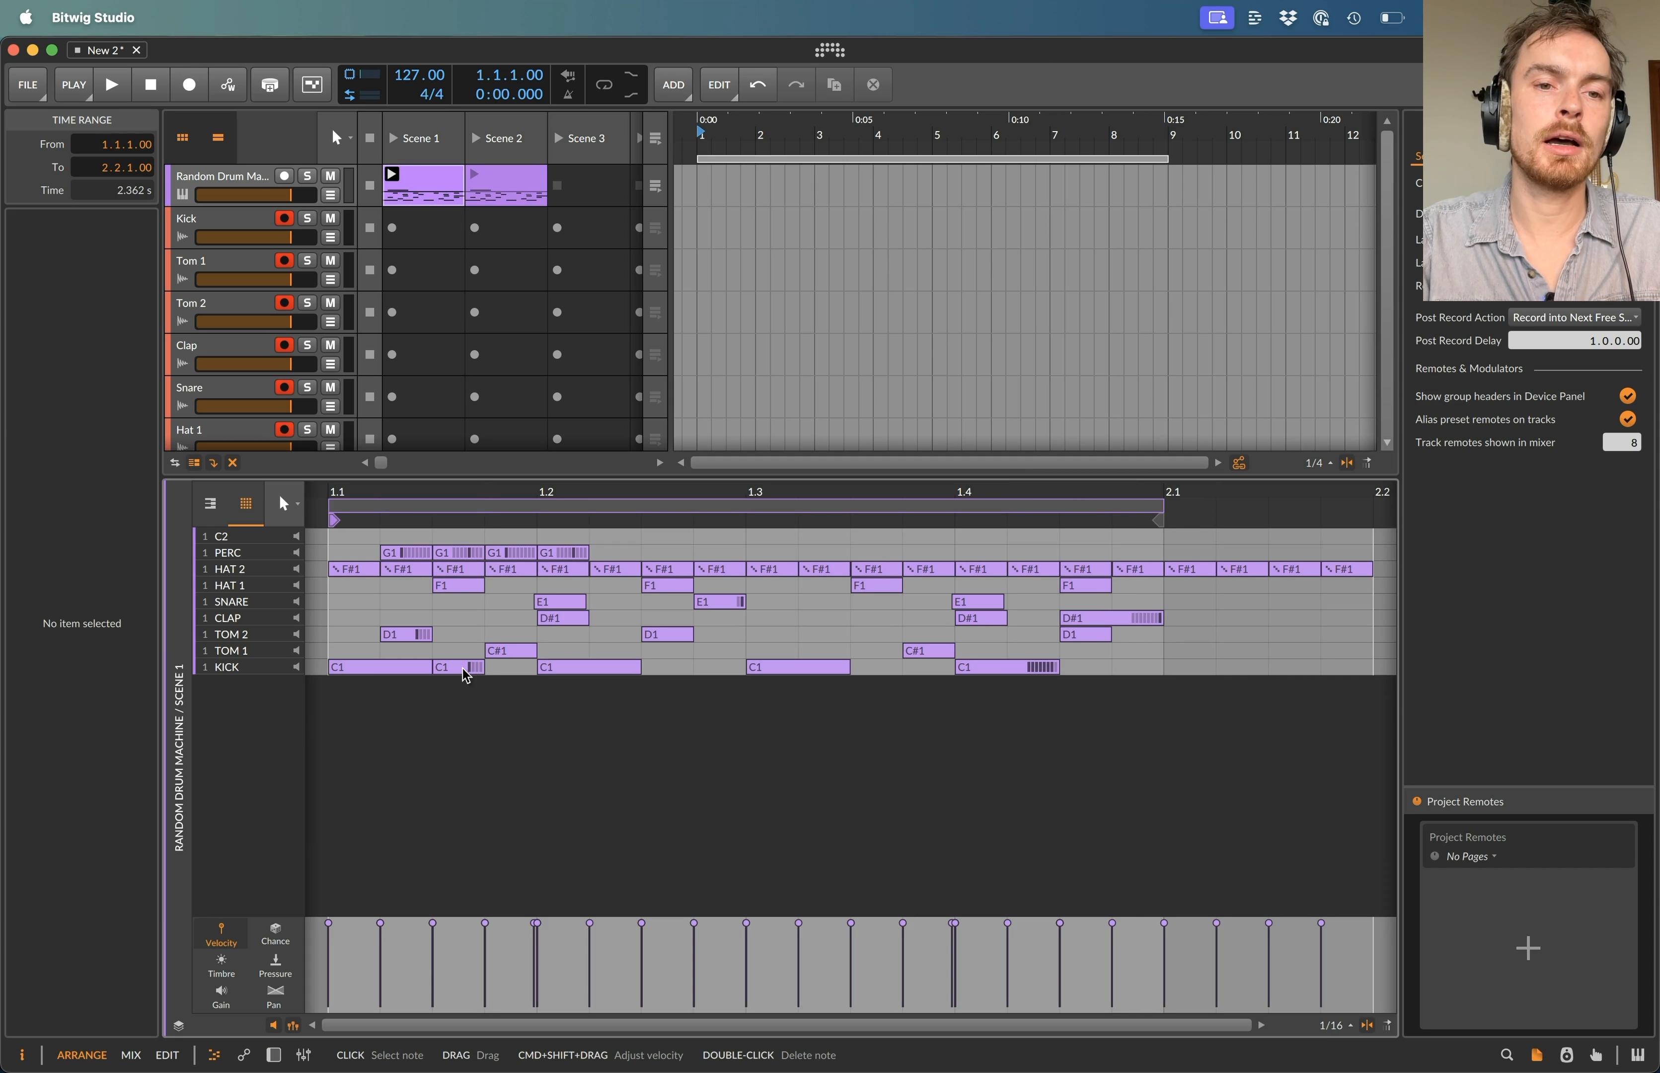
{"action": "left_click", "coordinate": [1005, 666]}
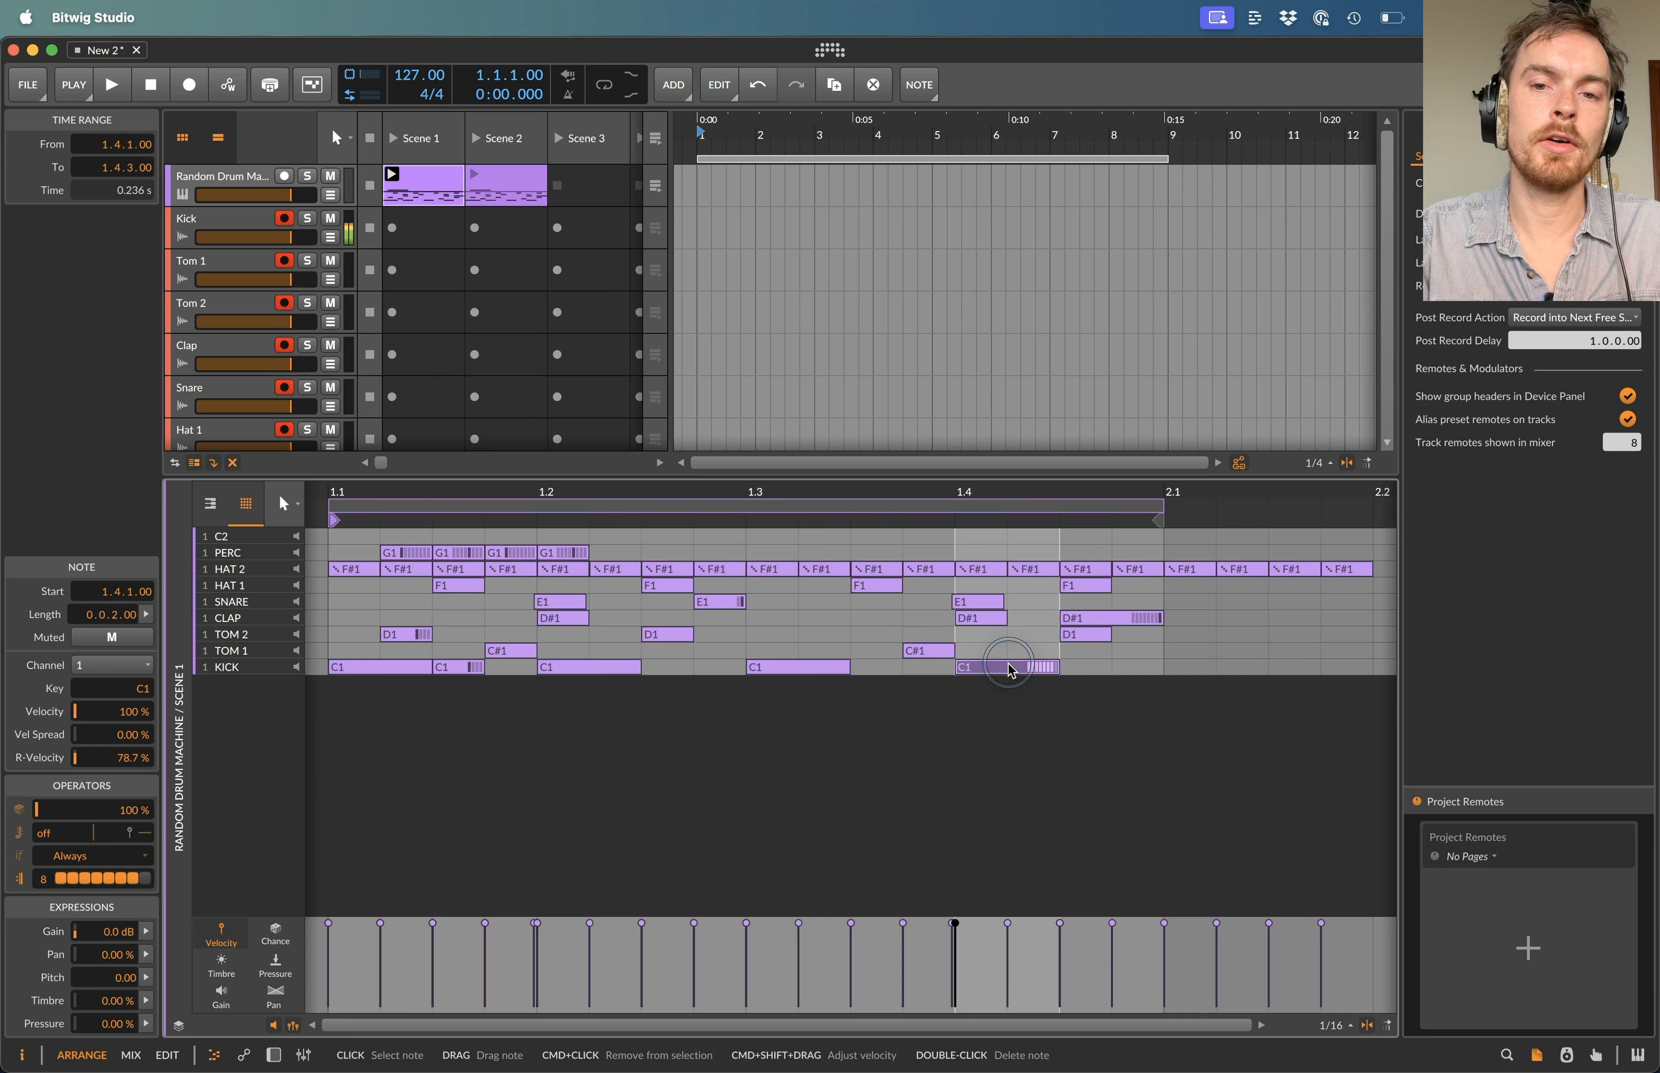
{"action": "double_click", "coordinate": [1585, 341]}
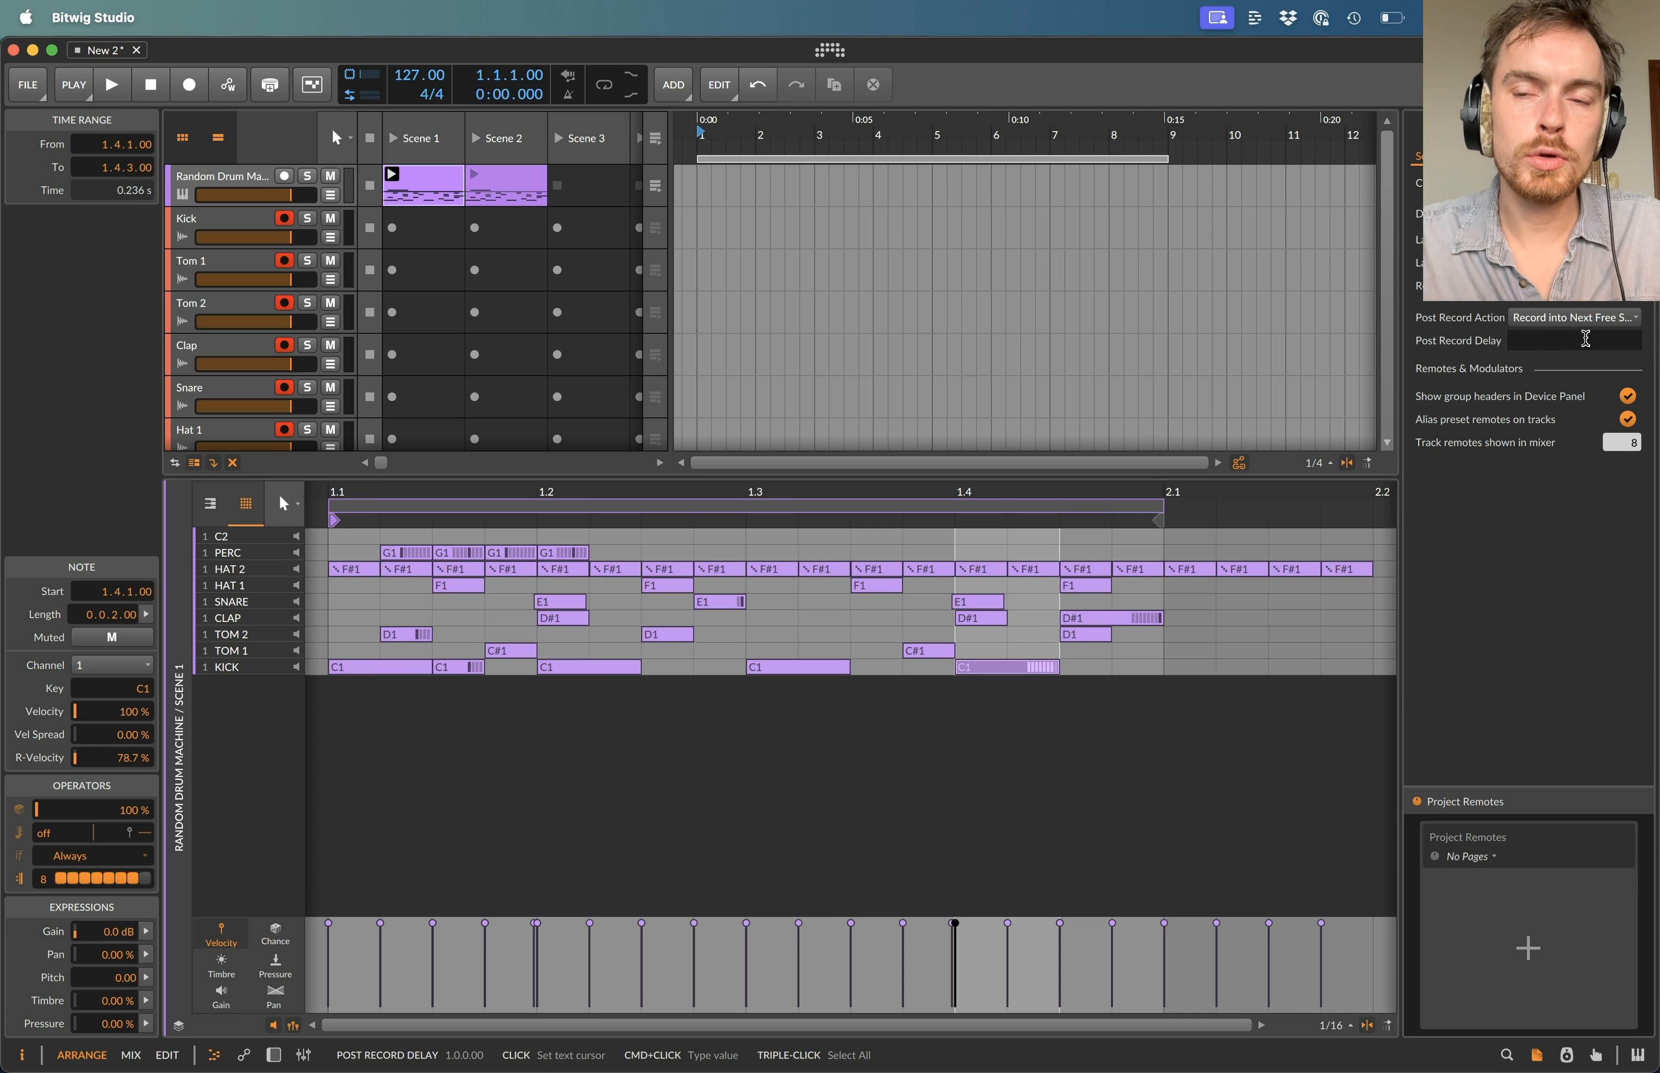
{"action": "key", "text": "Return"}
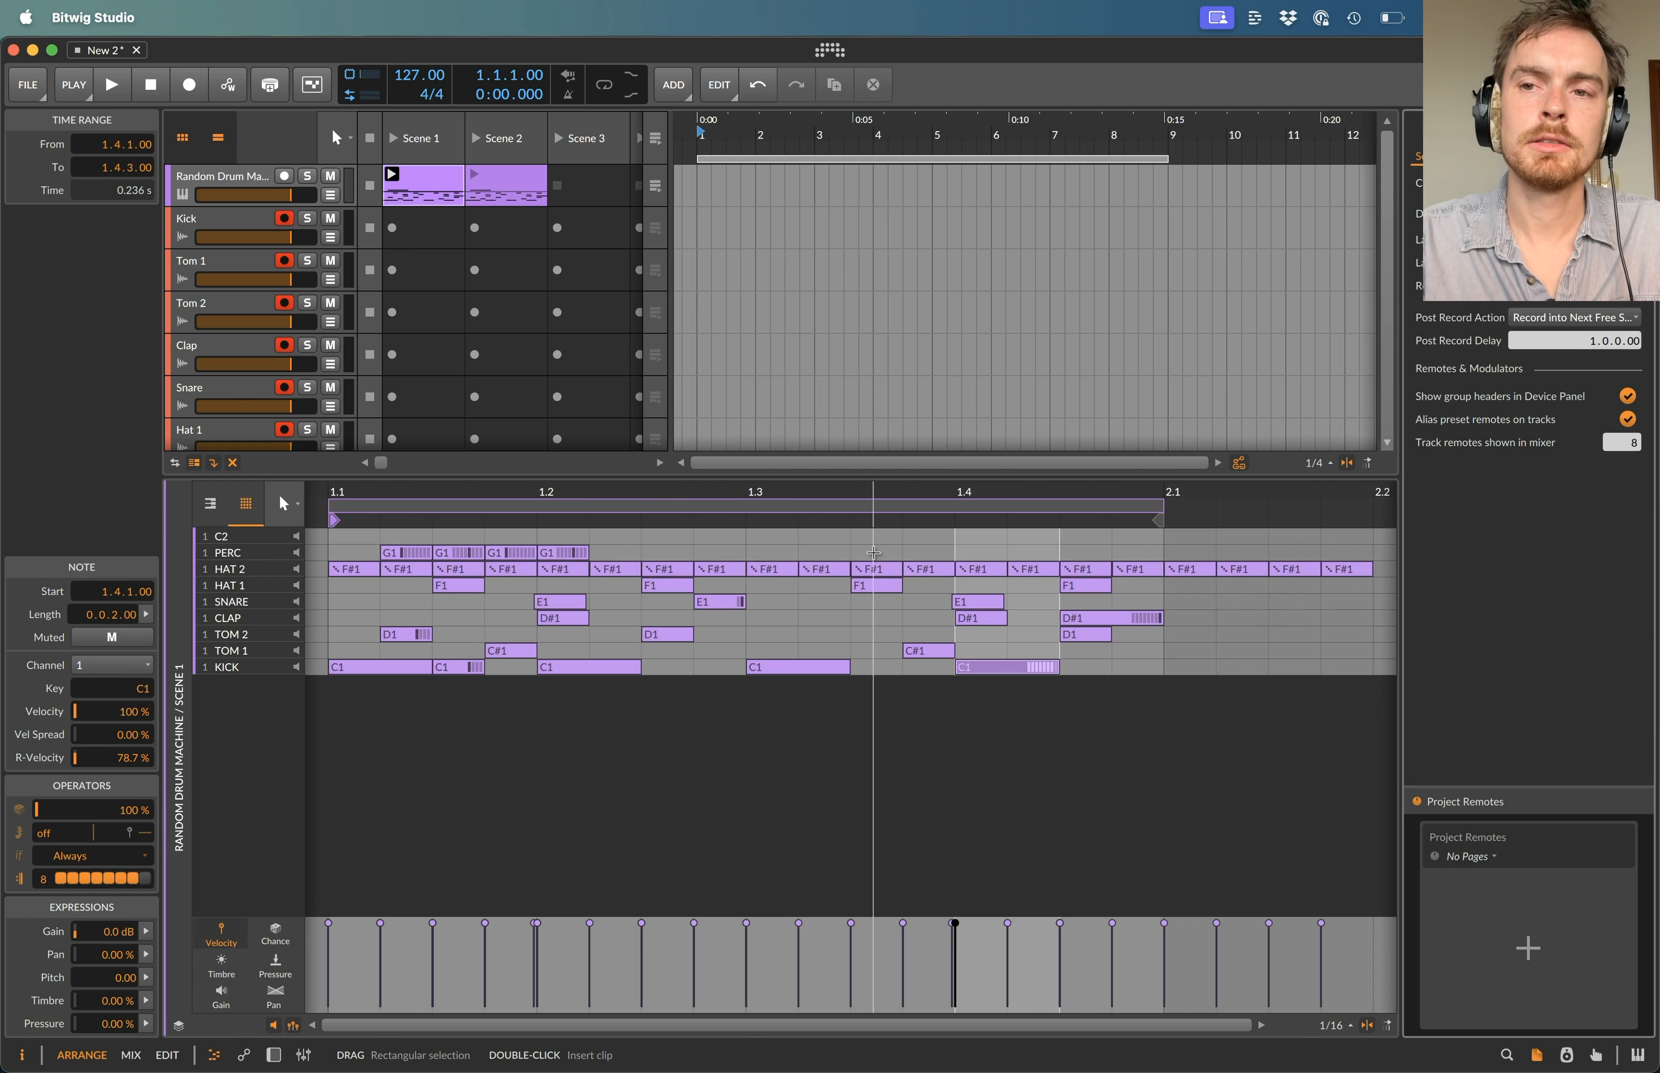
{"action": "key", "text": "d"}
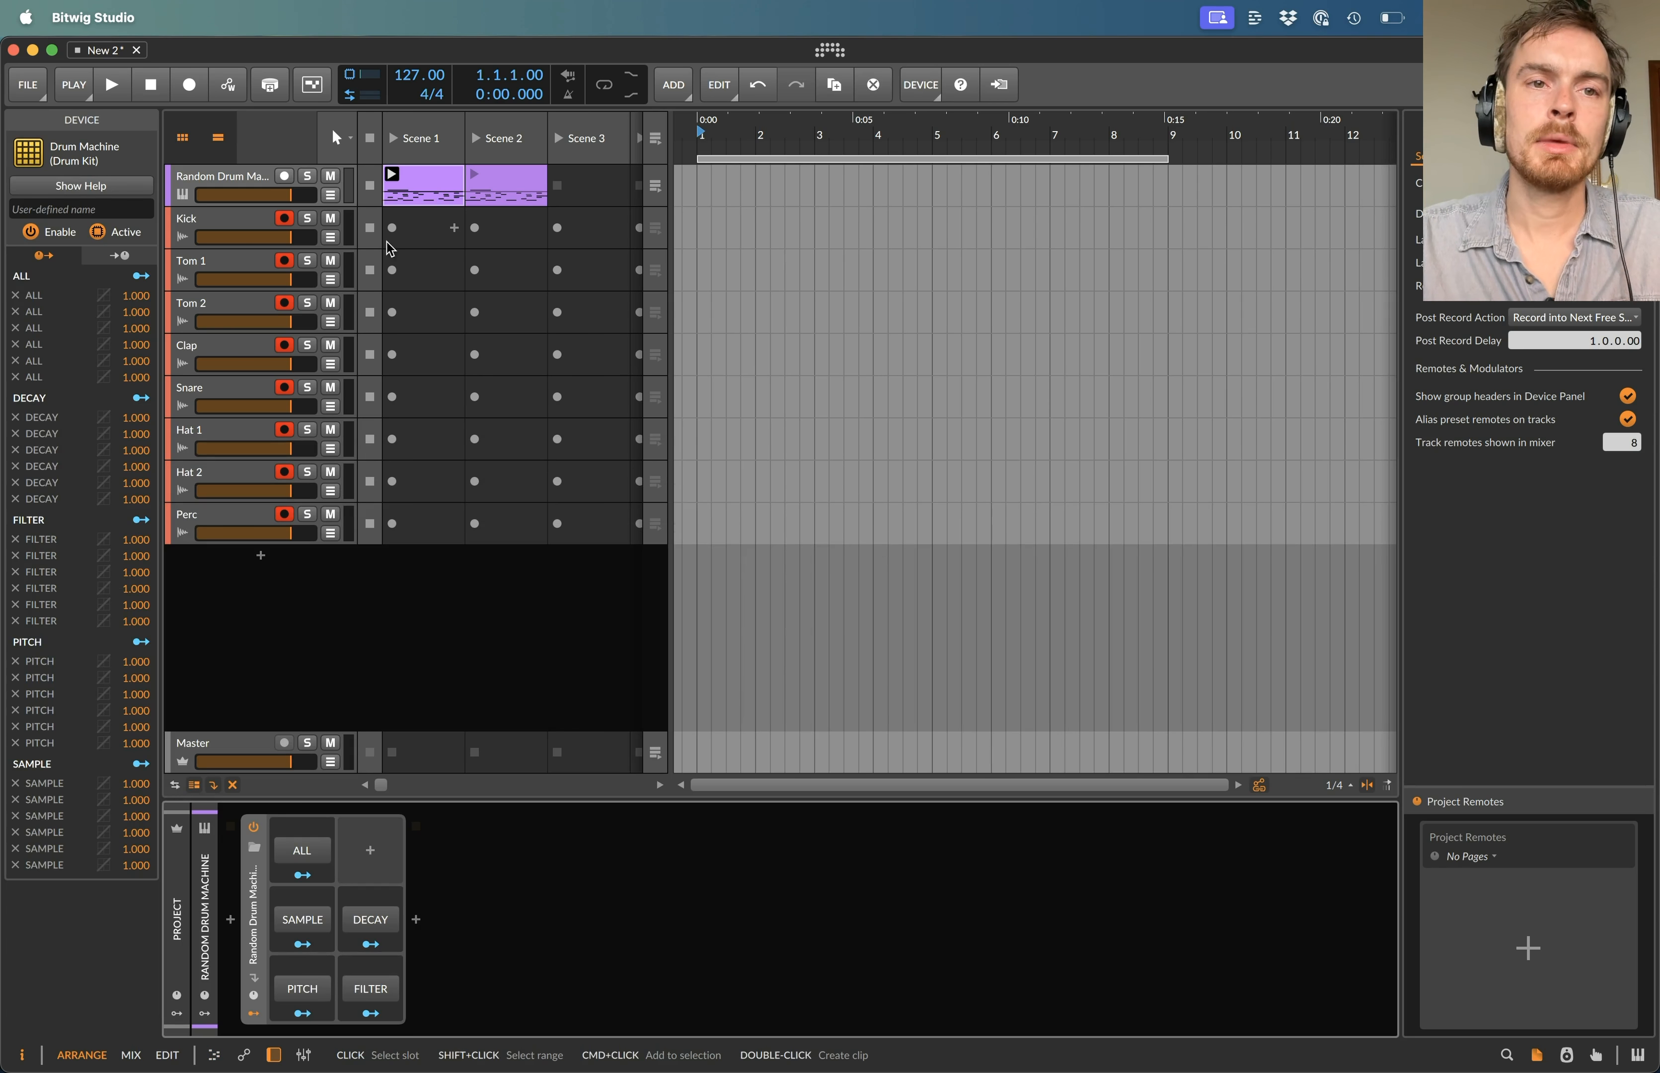
- Record the Kick track into successive launcher slots starting at Scene 1, and stop playback
{"action": "left_click", "coordinate": [393, 228]}
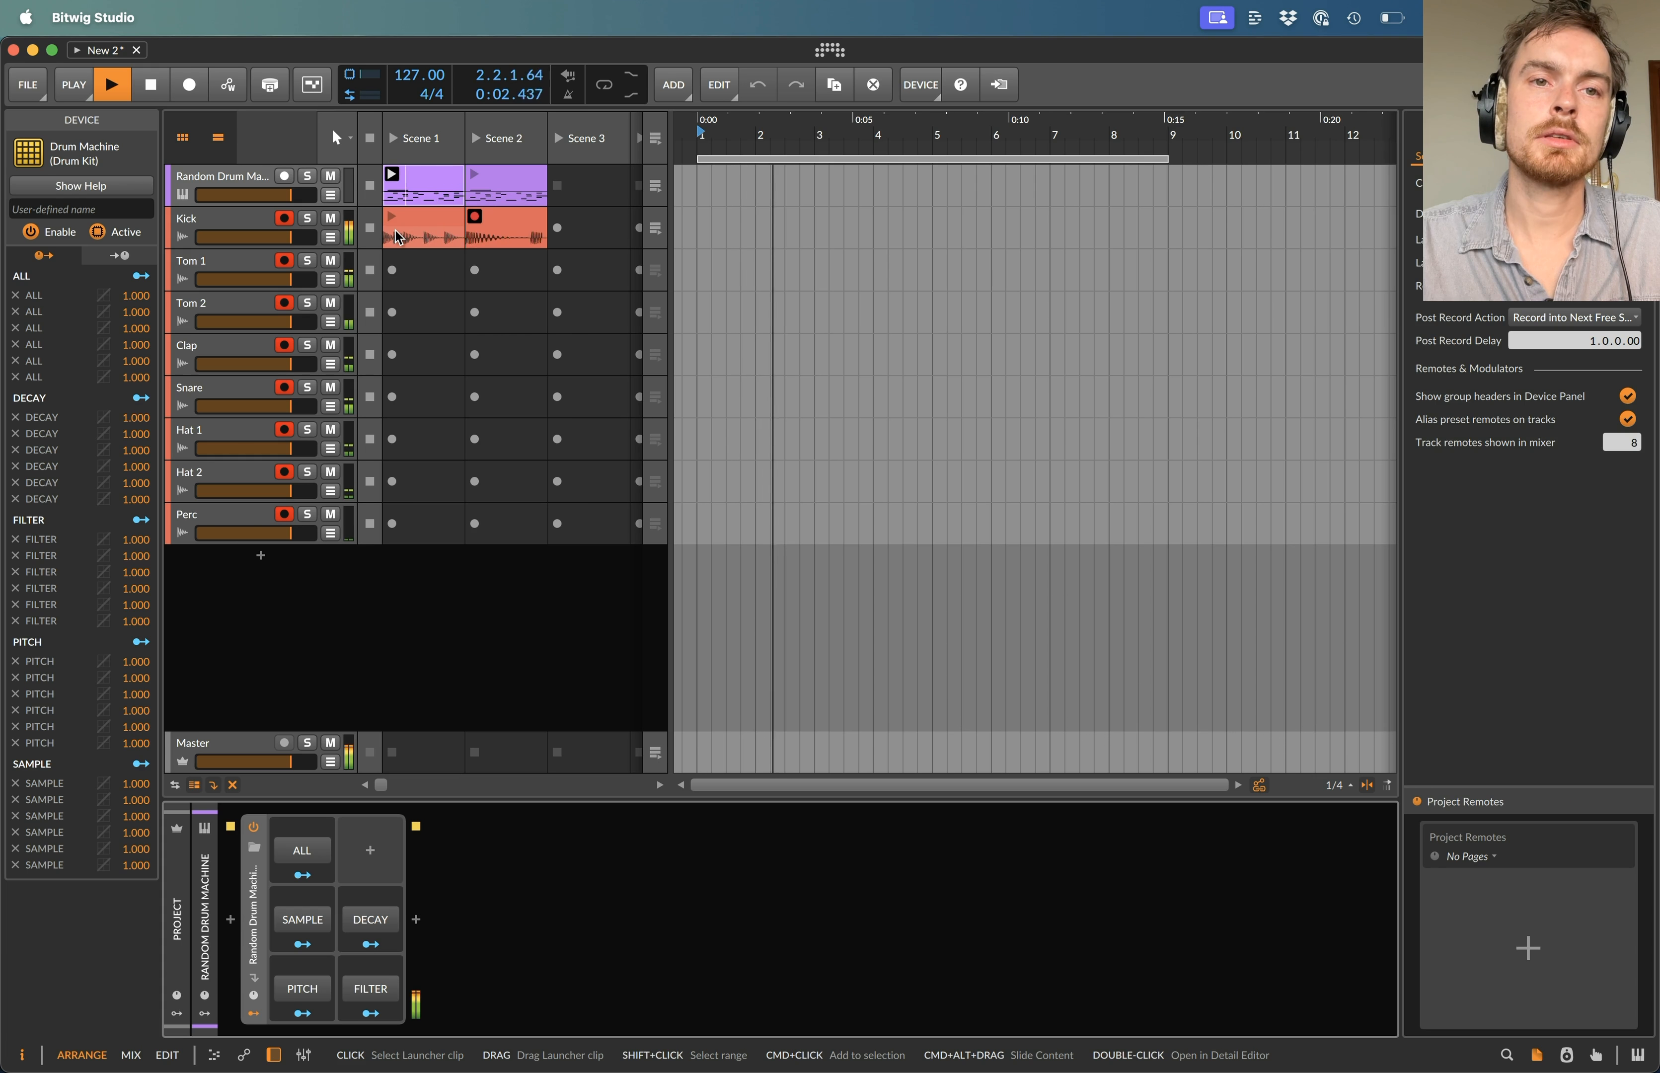
{"action": "scroll", "coordinate": [512, 245], "scroll_direction": "right", "scroll_amount": 2}
{"action": "scroll", "coordinate": [512, 245], "scroll_direction": "left", "scroll_amount": 2}
{"action": "key", "text": "space"}
- Delete the recorded Kick clips in Scenes 1 to 3 from the clip launcher
{"action": "left_click", "coordinate": [601, 221]}
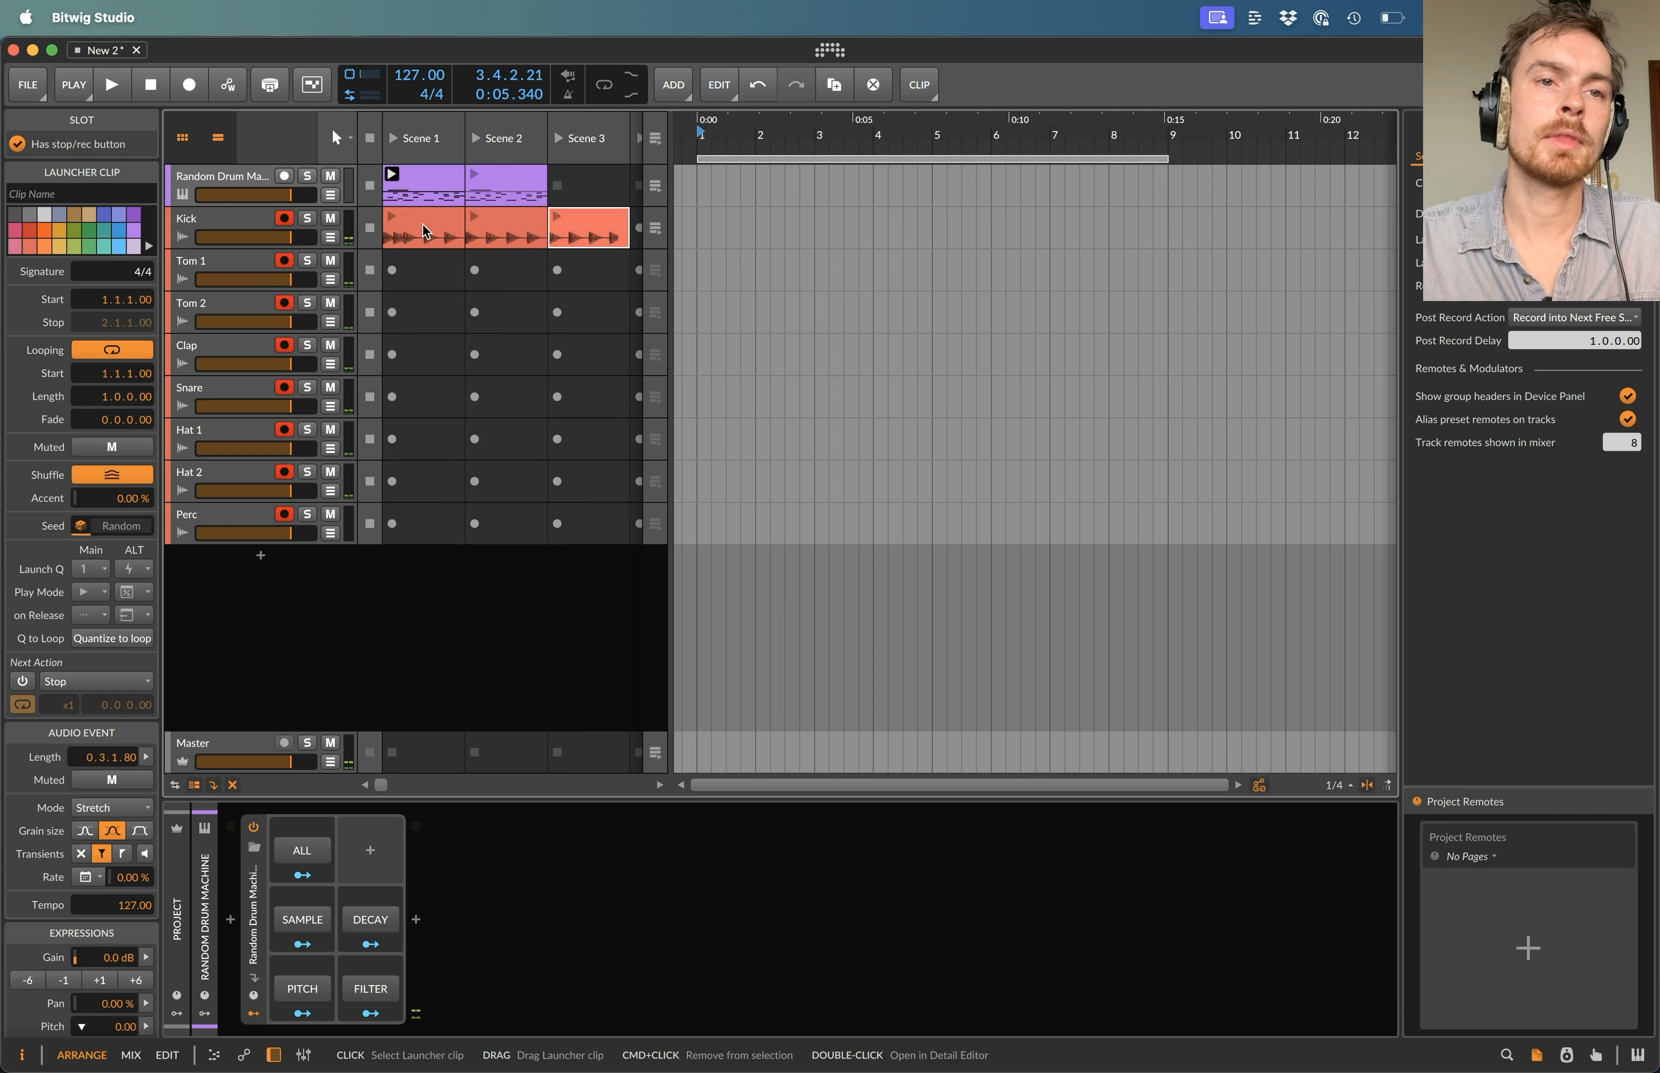
{"action": "left_click", "coordinate": [420, 225], "text": "shift"}
{"action": "key", "text": "Delete"}
- Hide the arranger timeline and delete all empty scenes after Scene 3
{"action": "left_click", "coordinate": [219, 138]}
{"action": "left_click", "coordinate": [598, 153]}
{"action": "scroll", "coordinate": [666, 148], "scroll_direction": "right", "scroll_amount": 20}
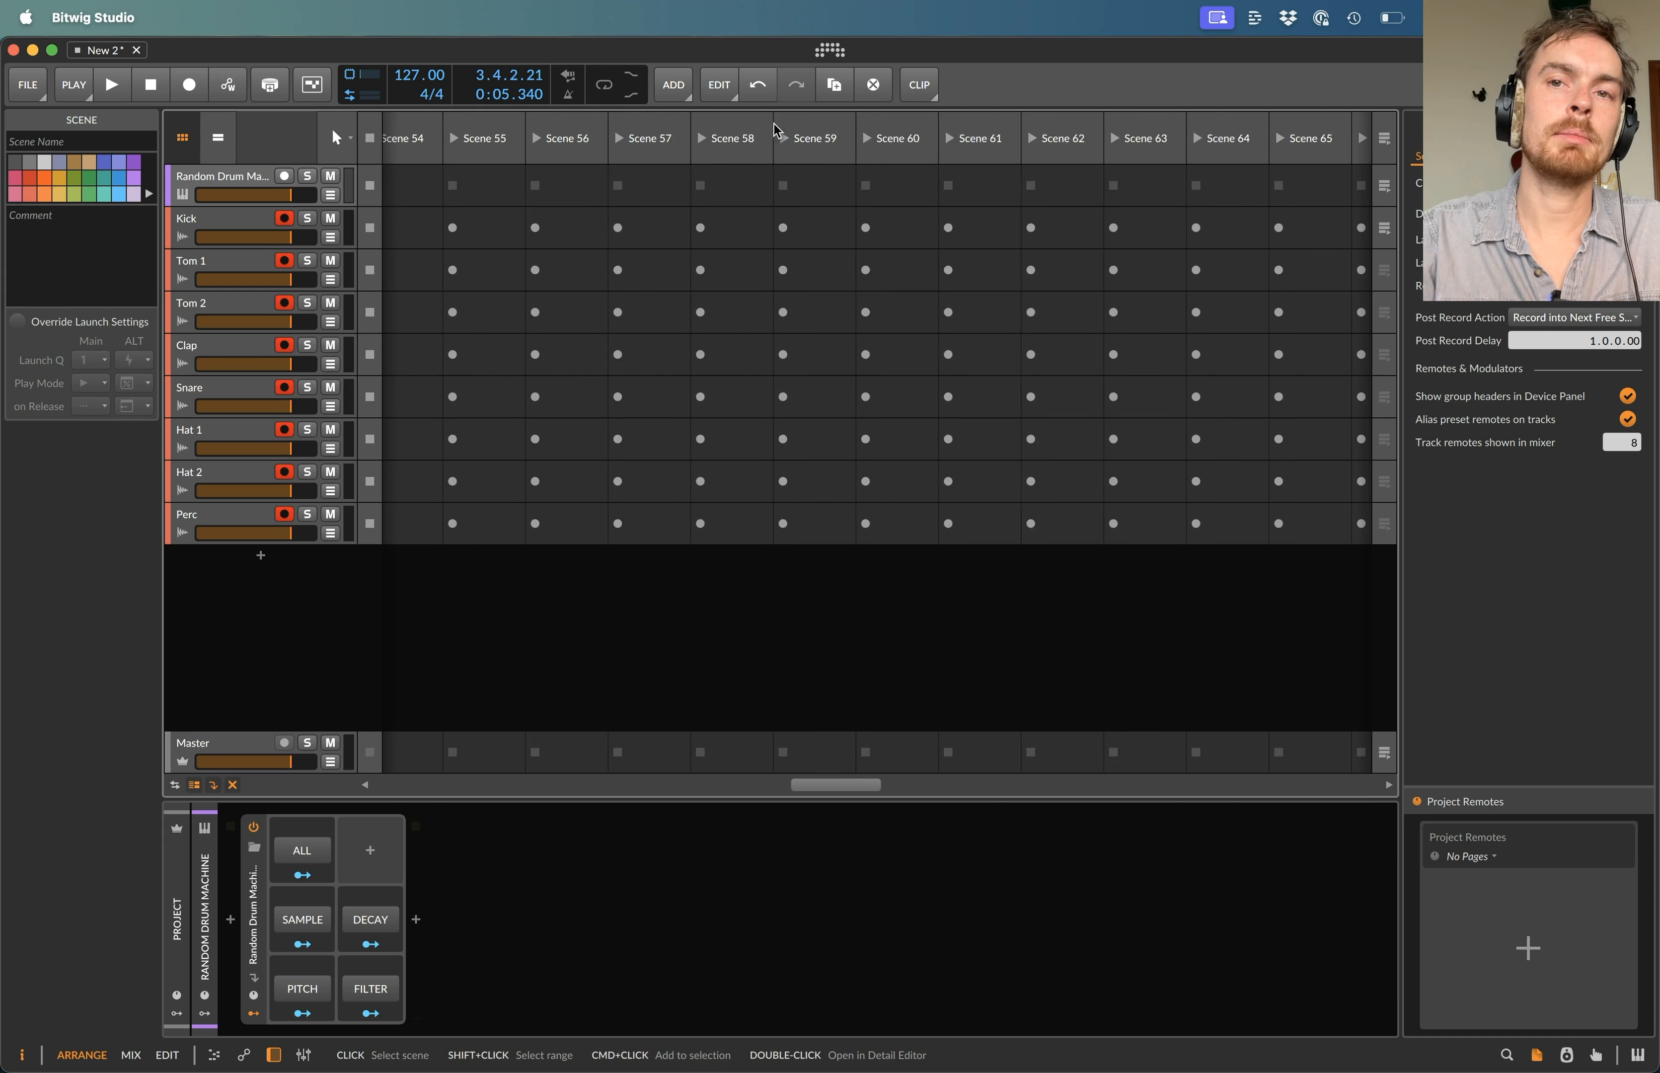
{"action": "left_click", "coordinate": [1232, 139], "text": "shift"}
{"action": "key", "text": "Delete"}
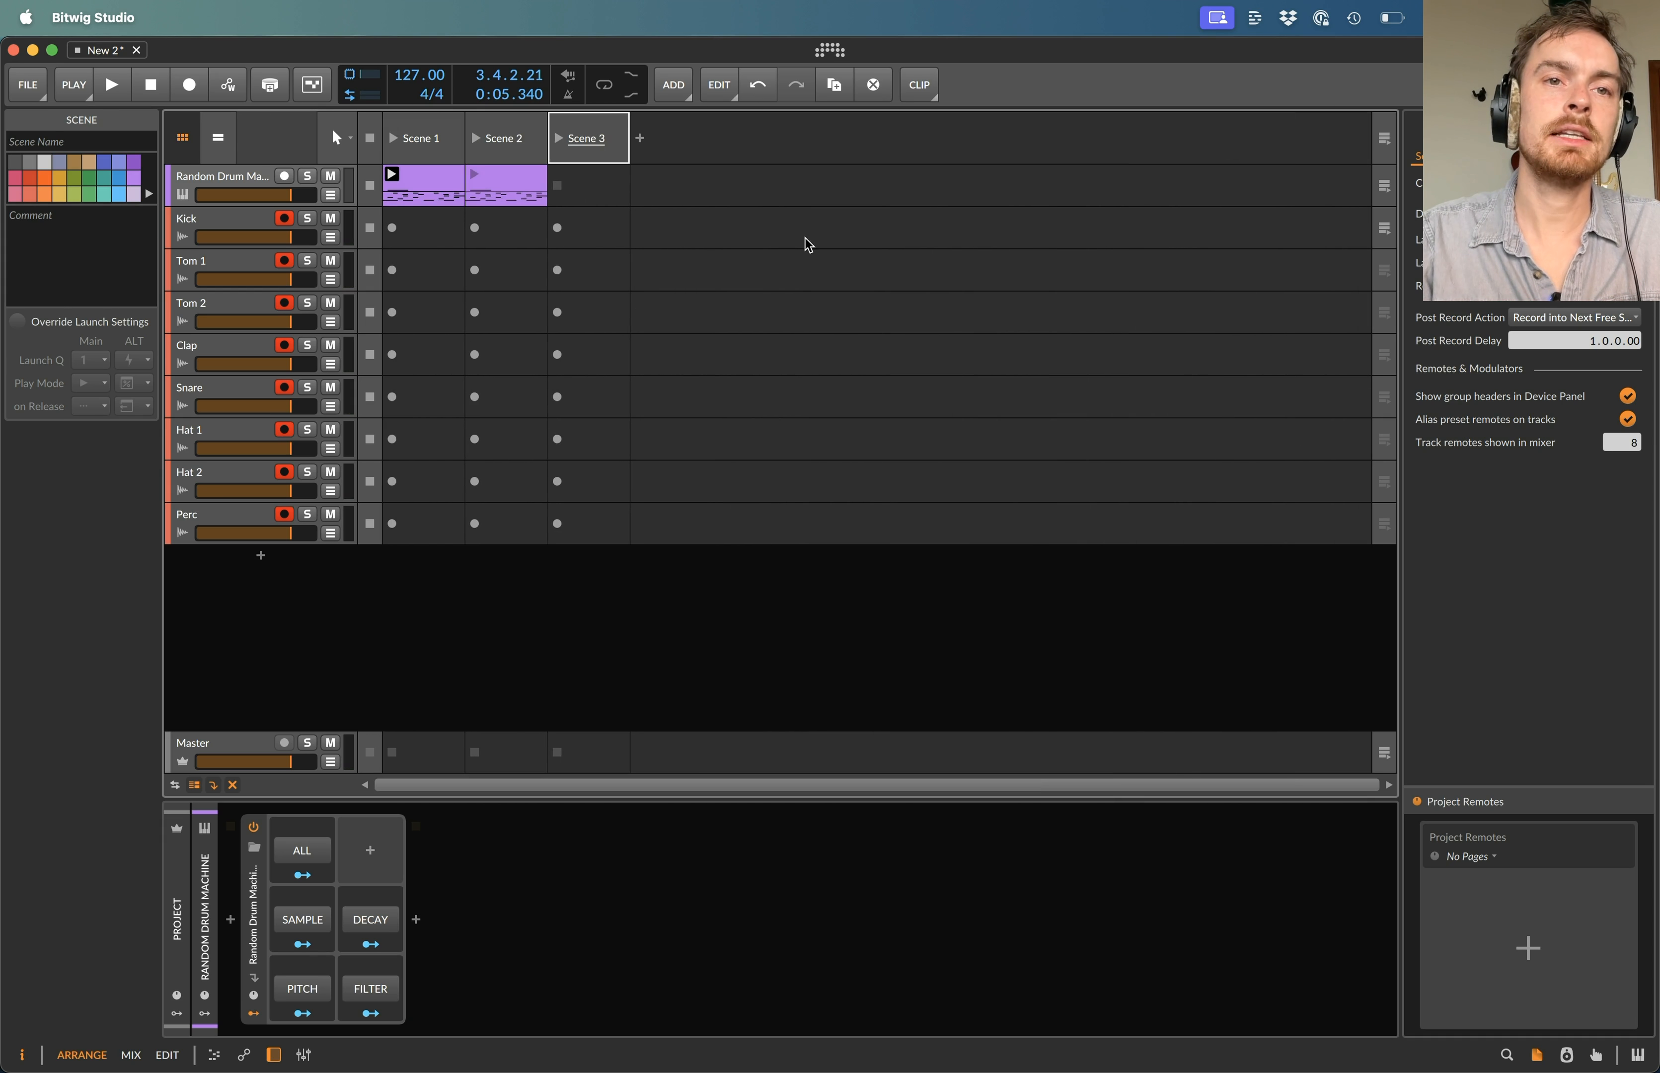
- Record the Kick track across the three remaining launcher scenes, stop playback, and delete those test clips
{"action": "left_click", "coordinate": [393, 227]}
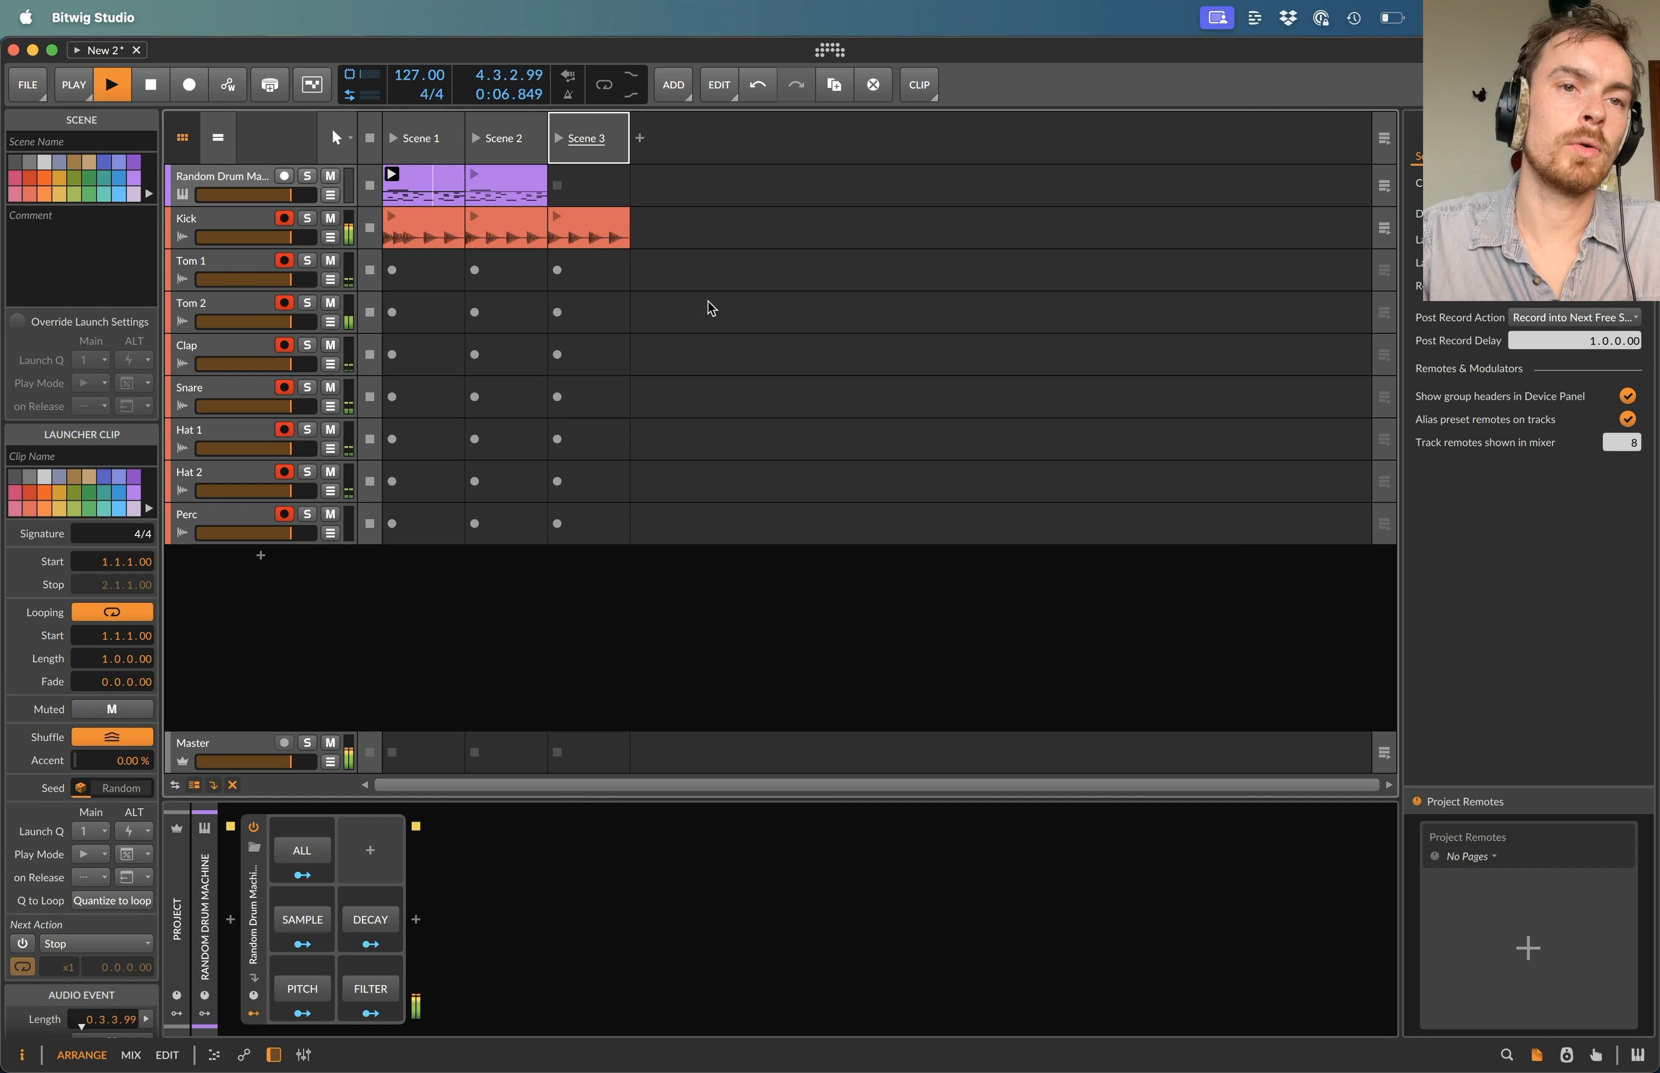
{"action": "key", "text": "space"}
{"action": "left_click", "coordinate": [407, 220]}
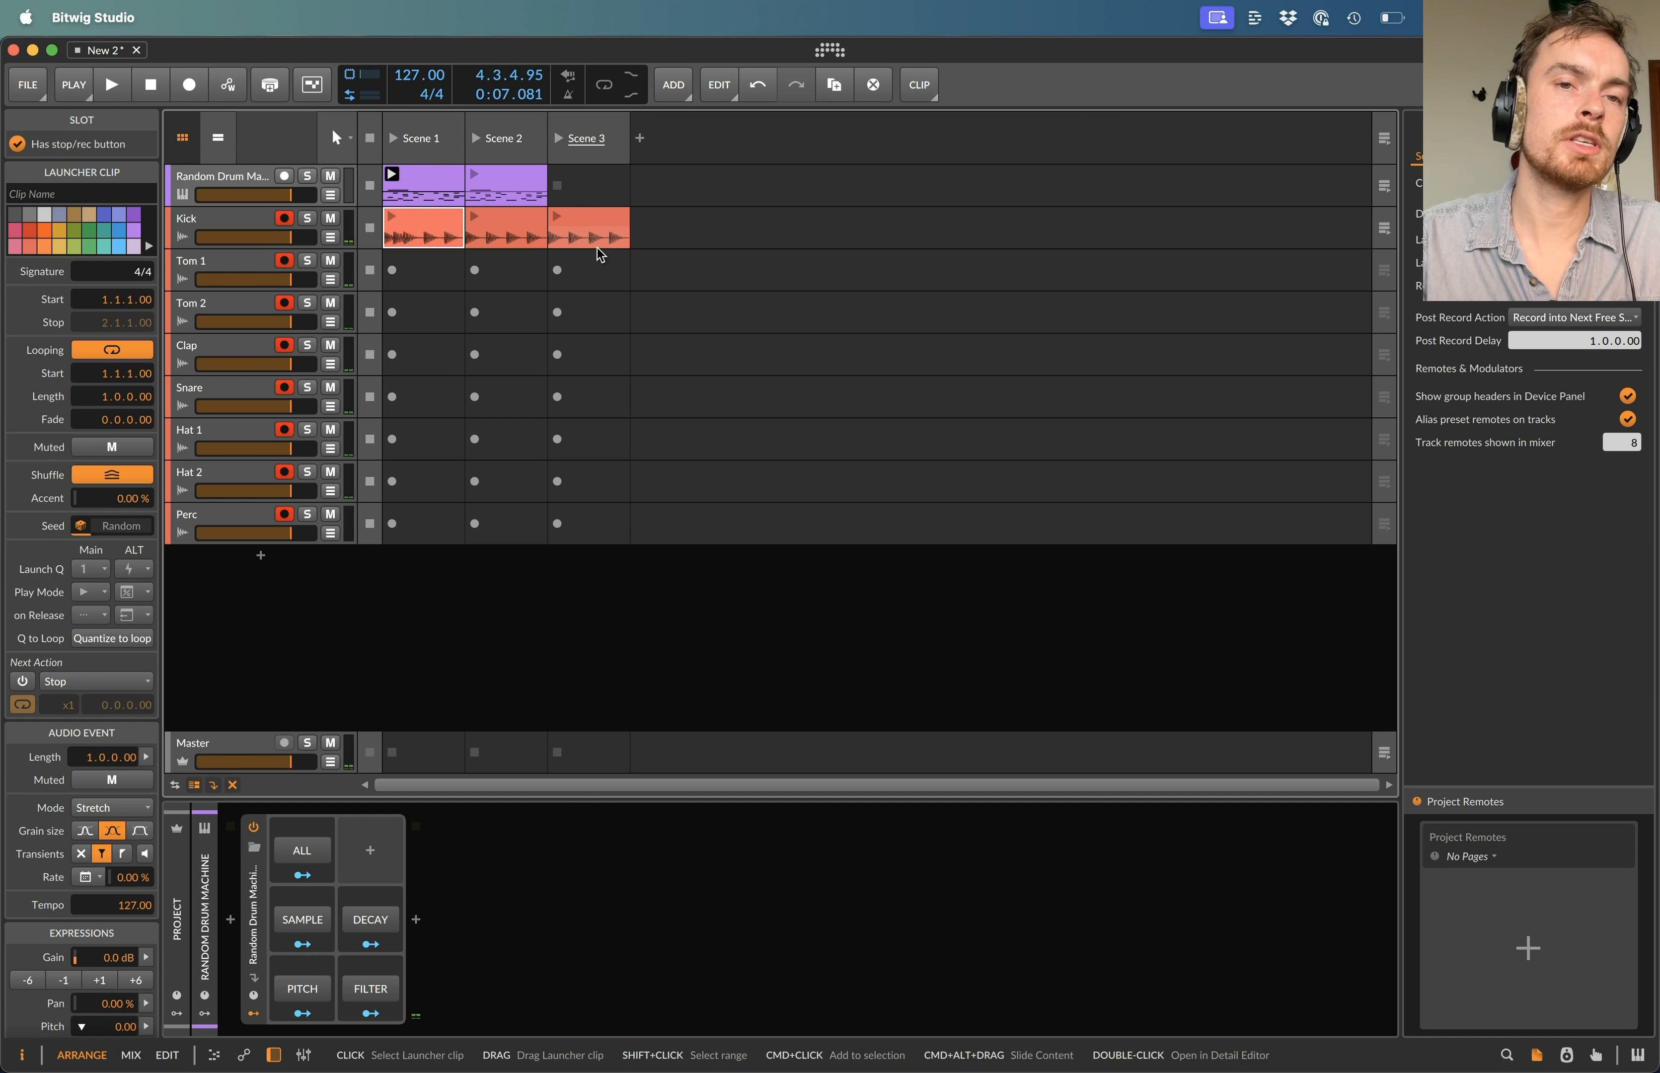
{"action": "left_click", "coordinate": [604, 241], "text": "shift"}
{"action": "key", "text": "Delete"}
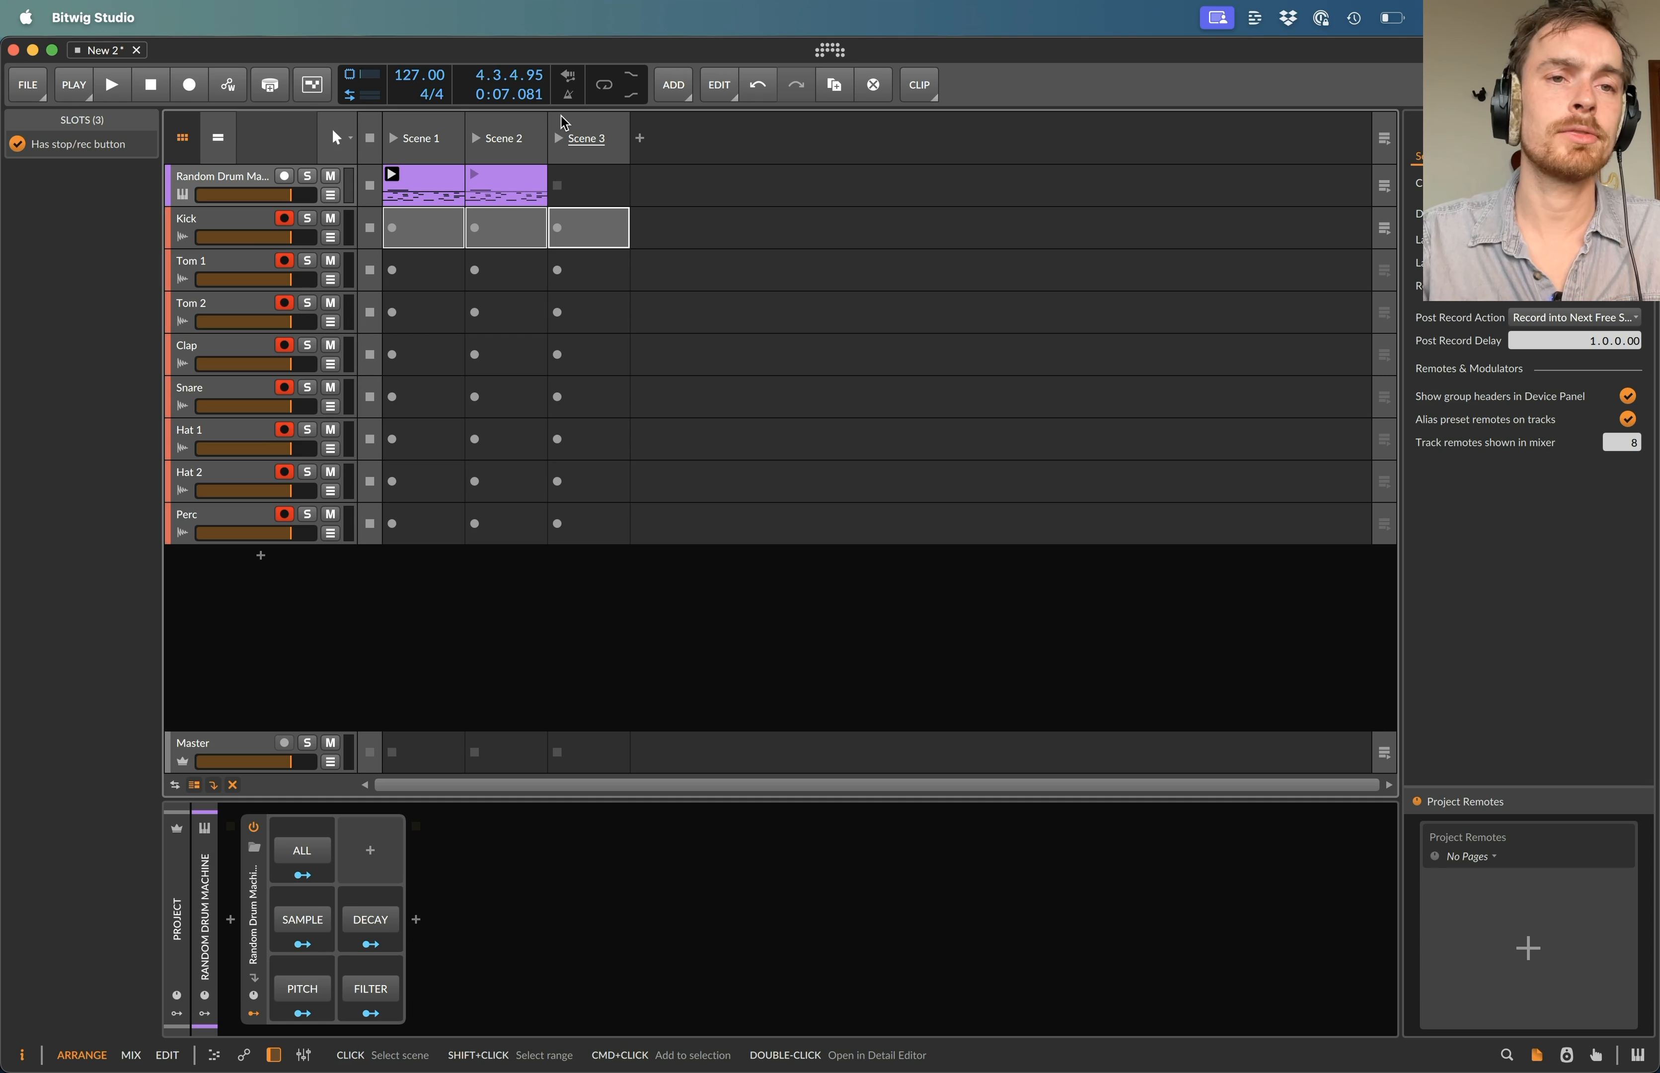
- Duplicate Scene 3 four times to extend the clip launcher to Scene 7
{"action": "left_click", "coordinate": [427, 237]}
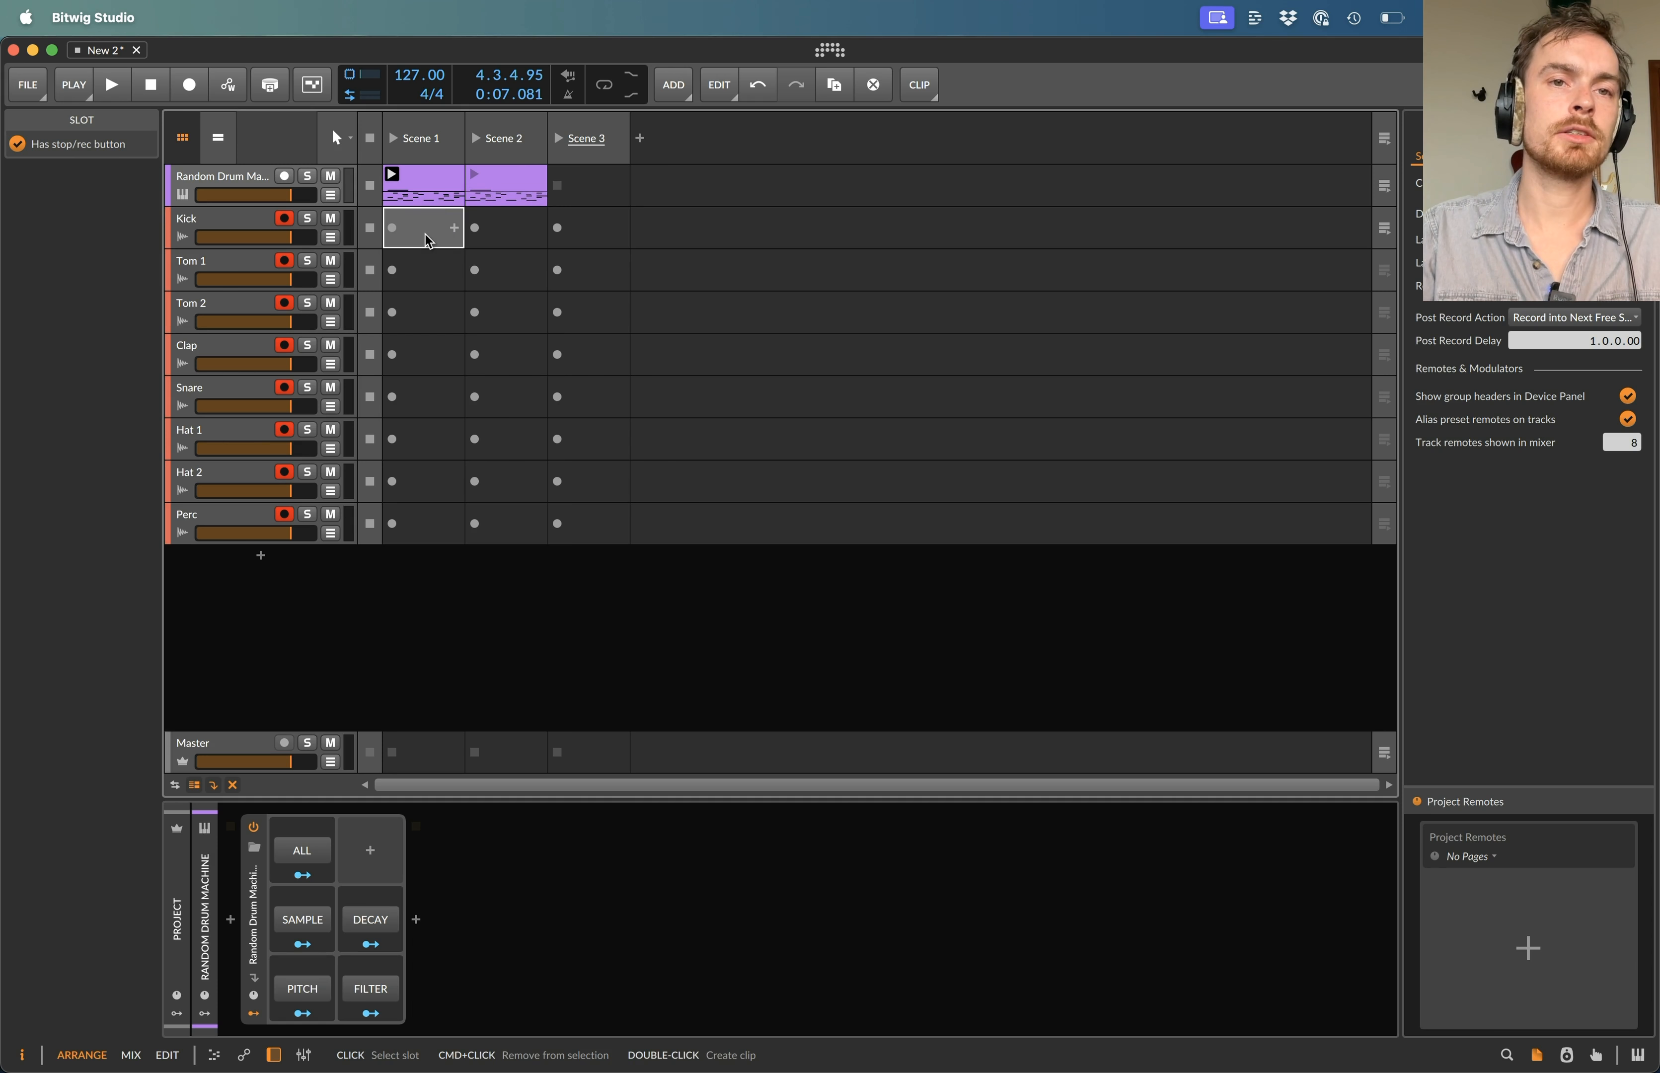
{"action": "left_click", "coordinate": [615, 146]}
{"action": "key", "text": "super+d"}
{"action": "key", "text": "super+d"}
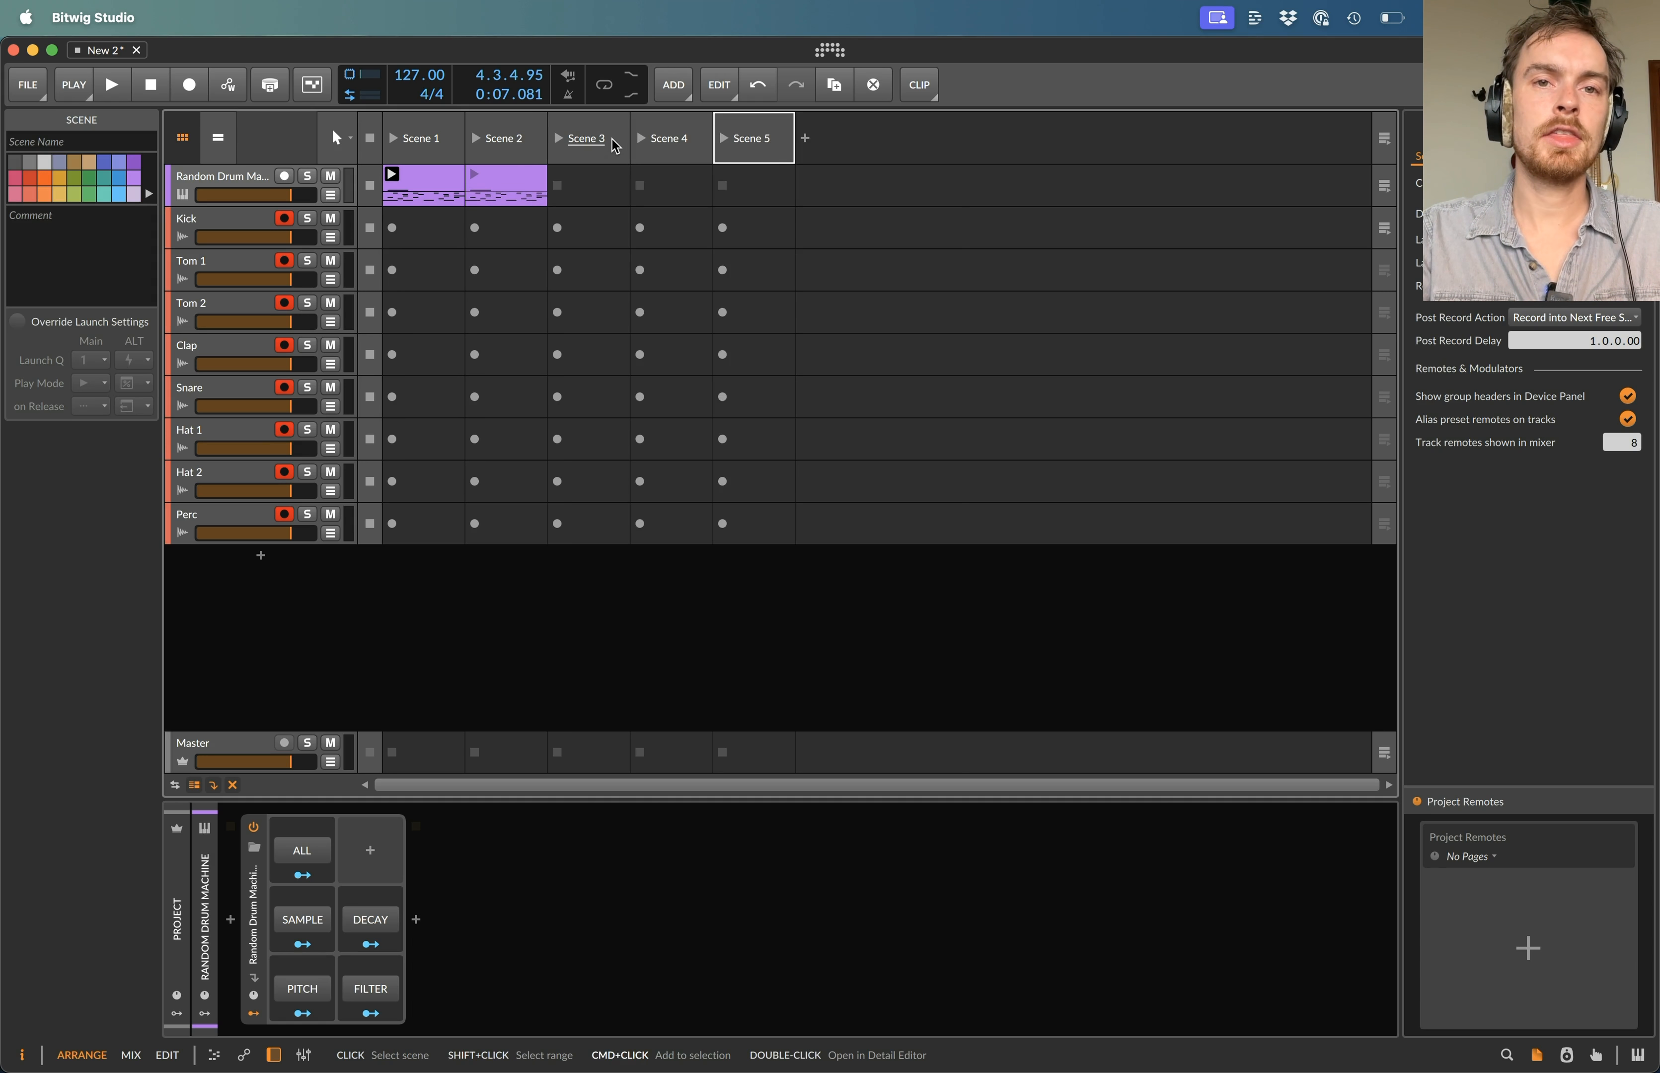
{"action": "key", "text": "super+d"}
{"action": "key", "text": "super+d"}
- Show the modulators of the Random Drum Machine track and add a Steps modulator to it
{"action": "left_click", "coordinate": [214, 180]}
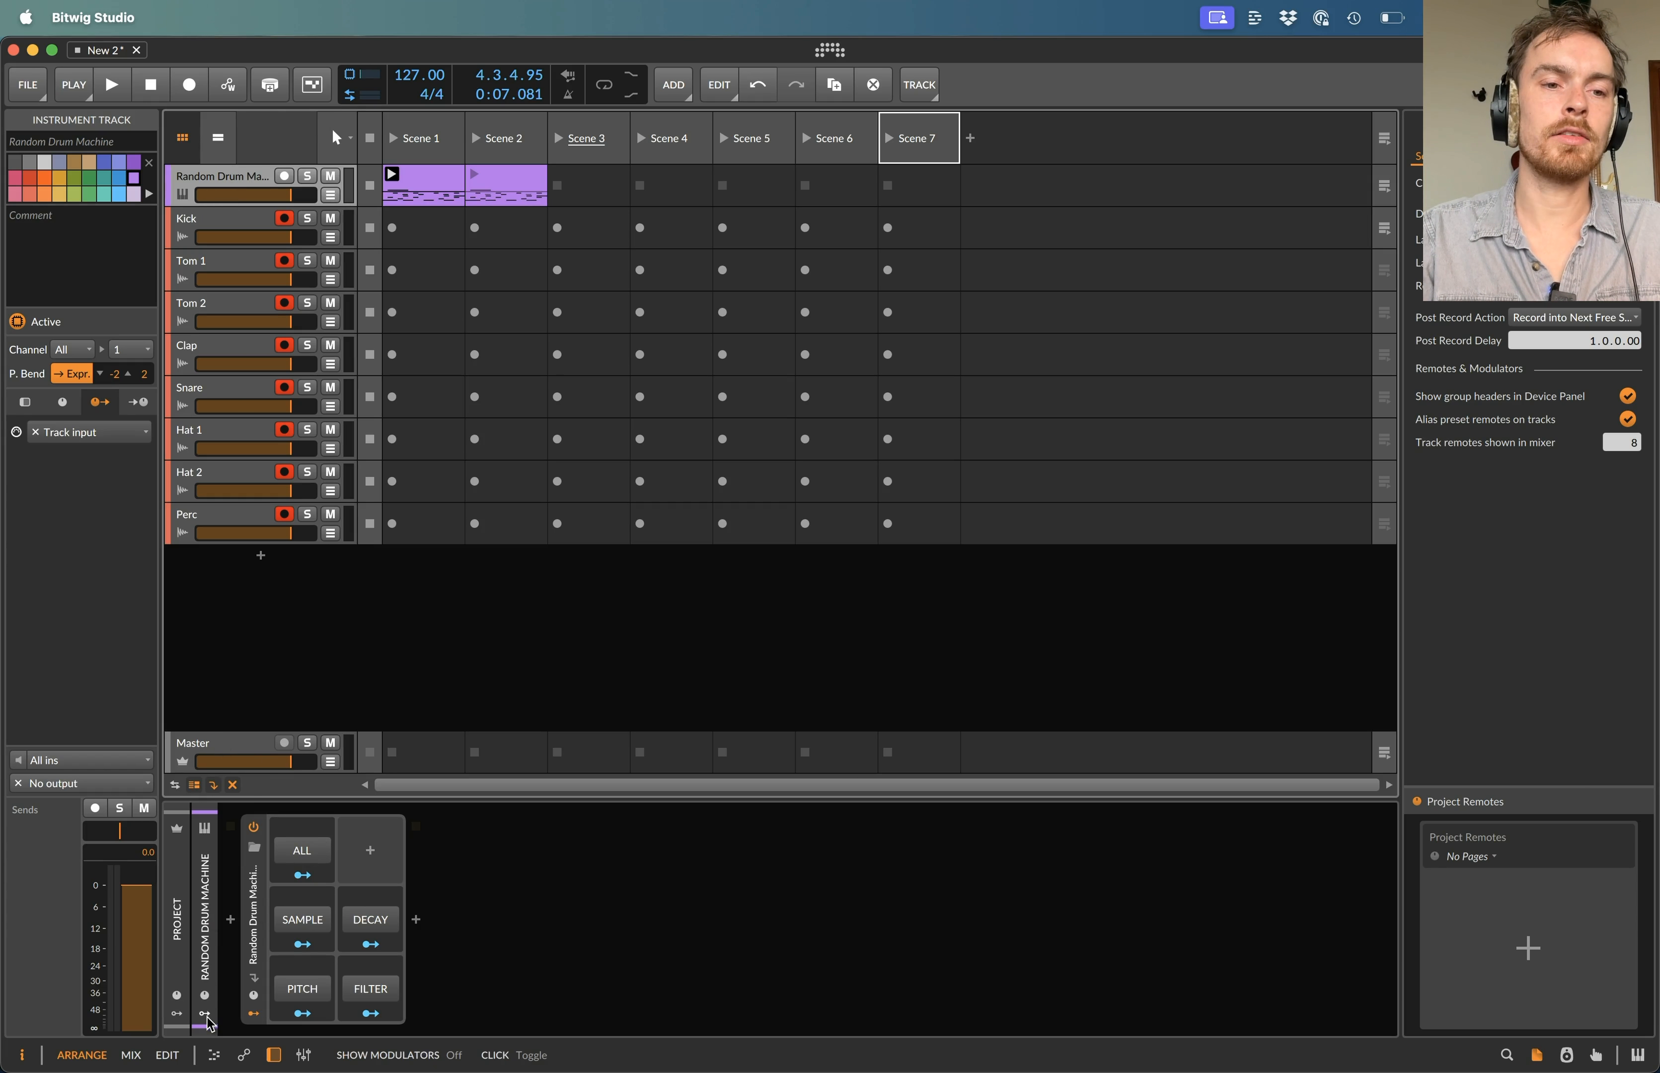
{"action": "left_click", "coordinate": [176, 1015]}
{"action": "left_click", "coordinate": [237, 1014]}
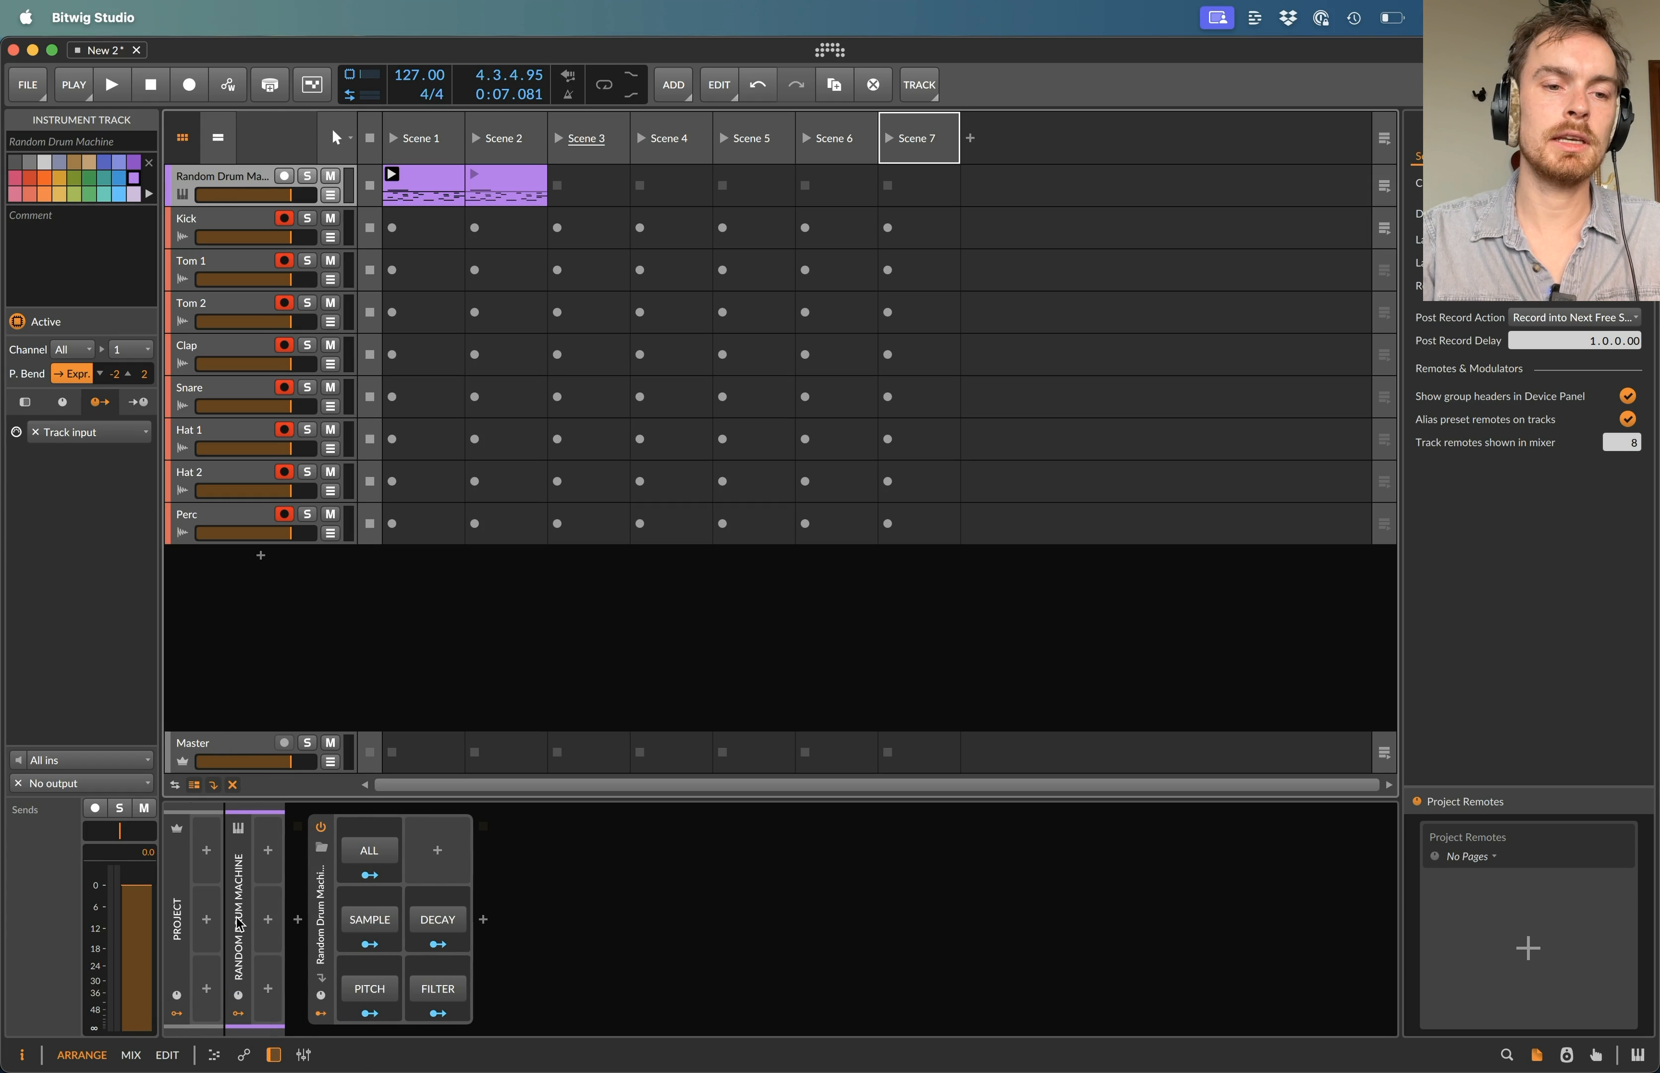
{"action": "left_click", "coordinate": [177, 1014]}
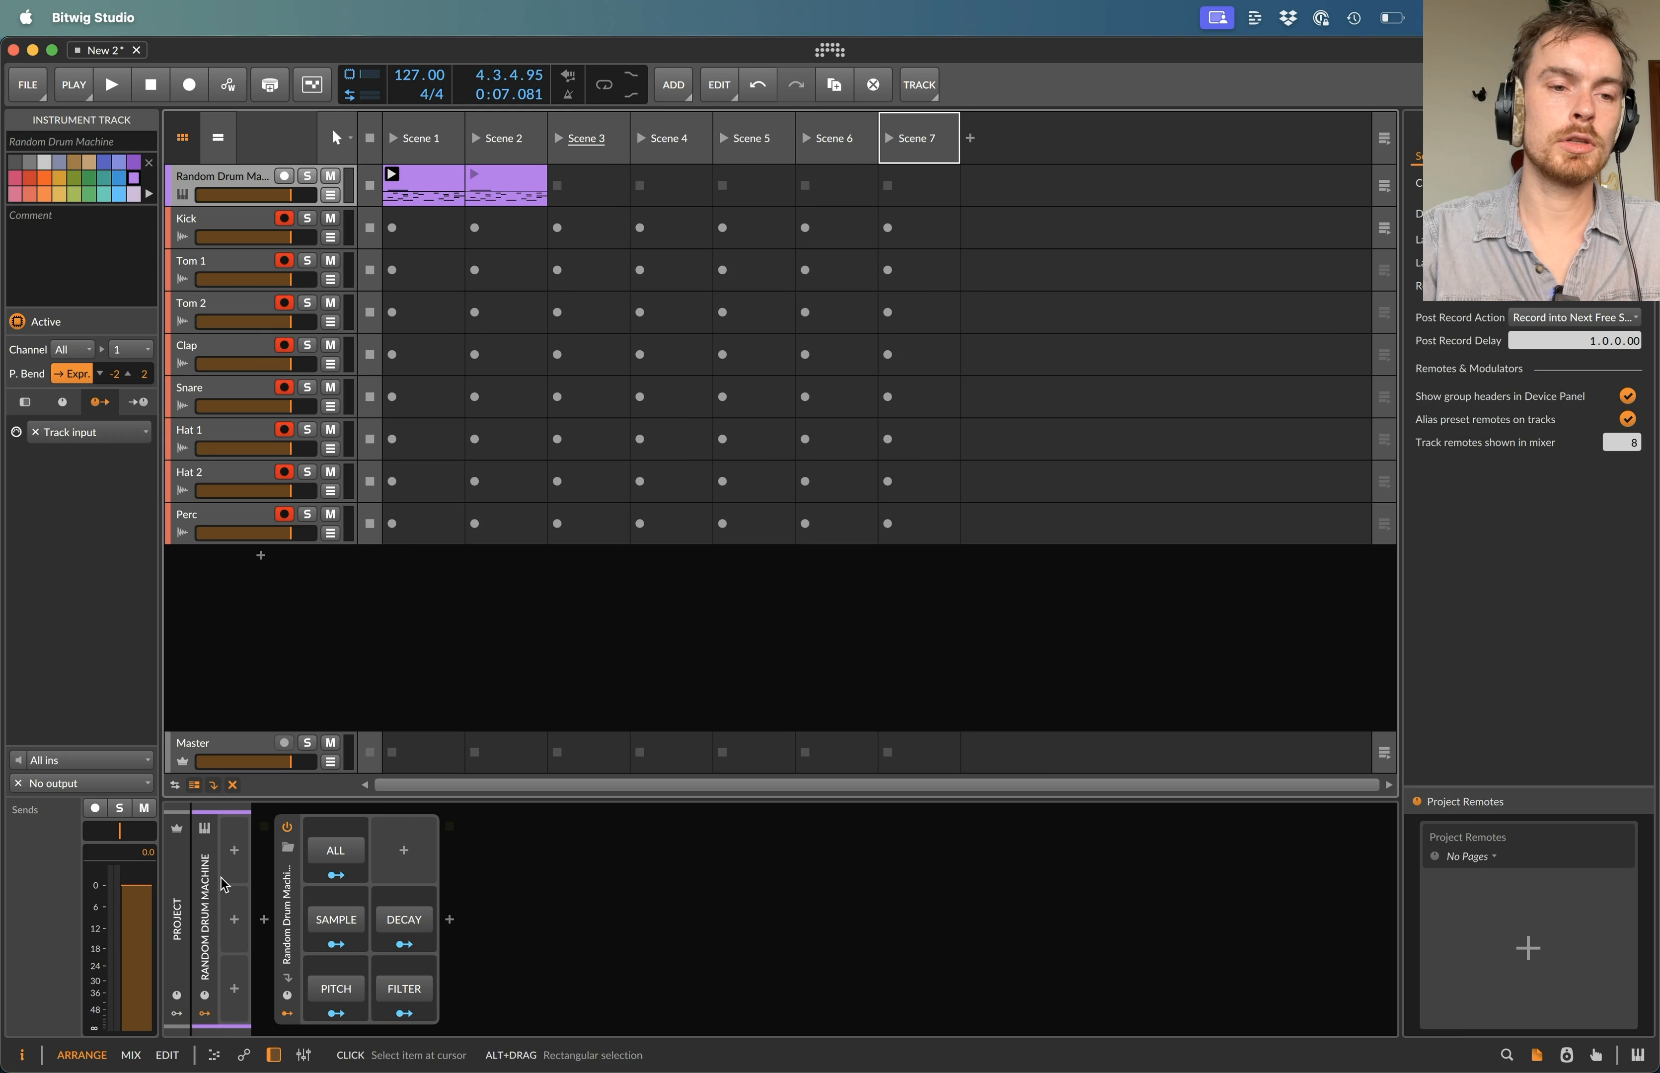
{"action": "left_click", "coordinate": [235, 850]}
{"action": "type", "text": "st"}
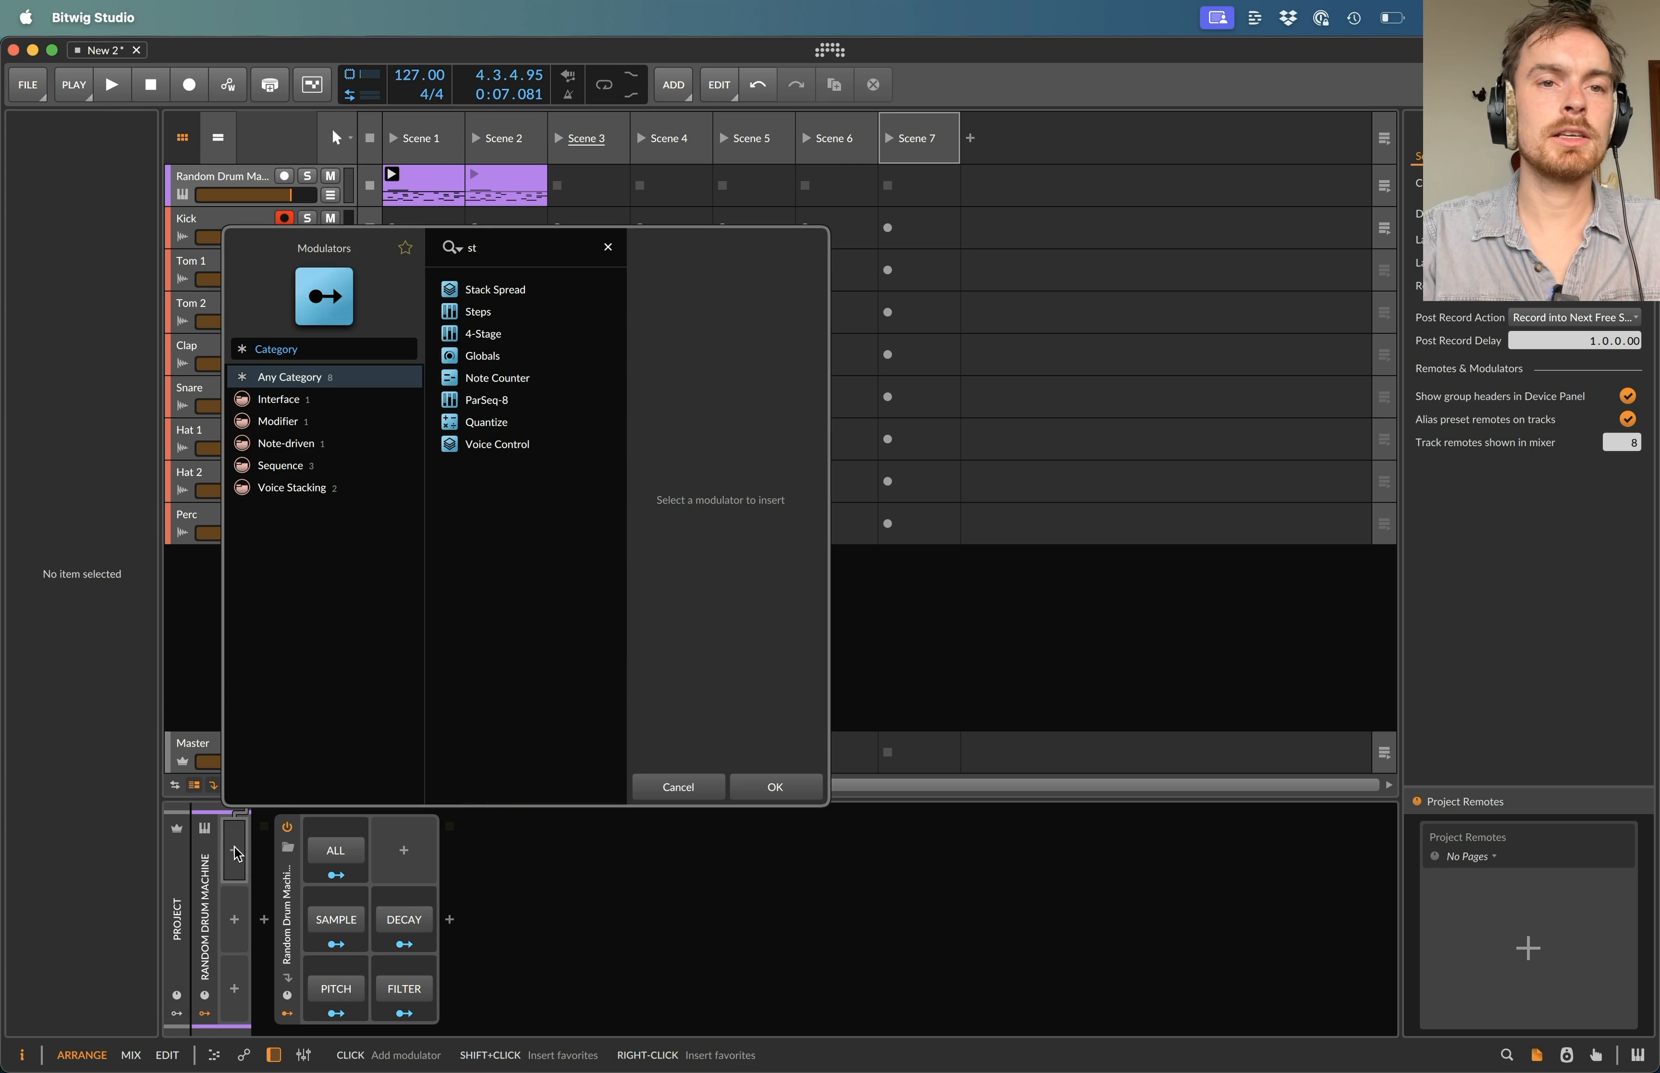
{"action": "key", "text": "Down"}
{"action": "key", "text": "Down"}
{"action": "key", "text": "Return"}
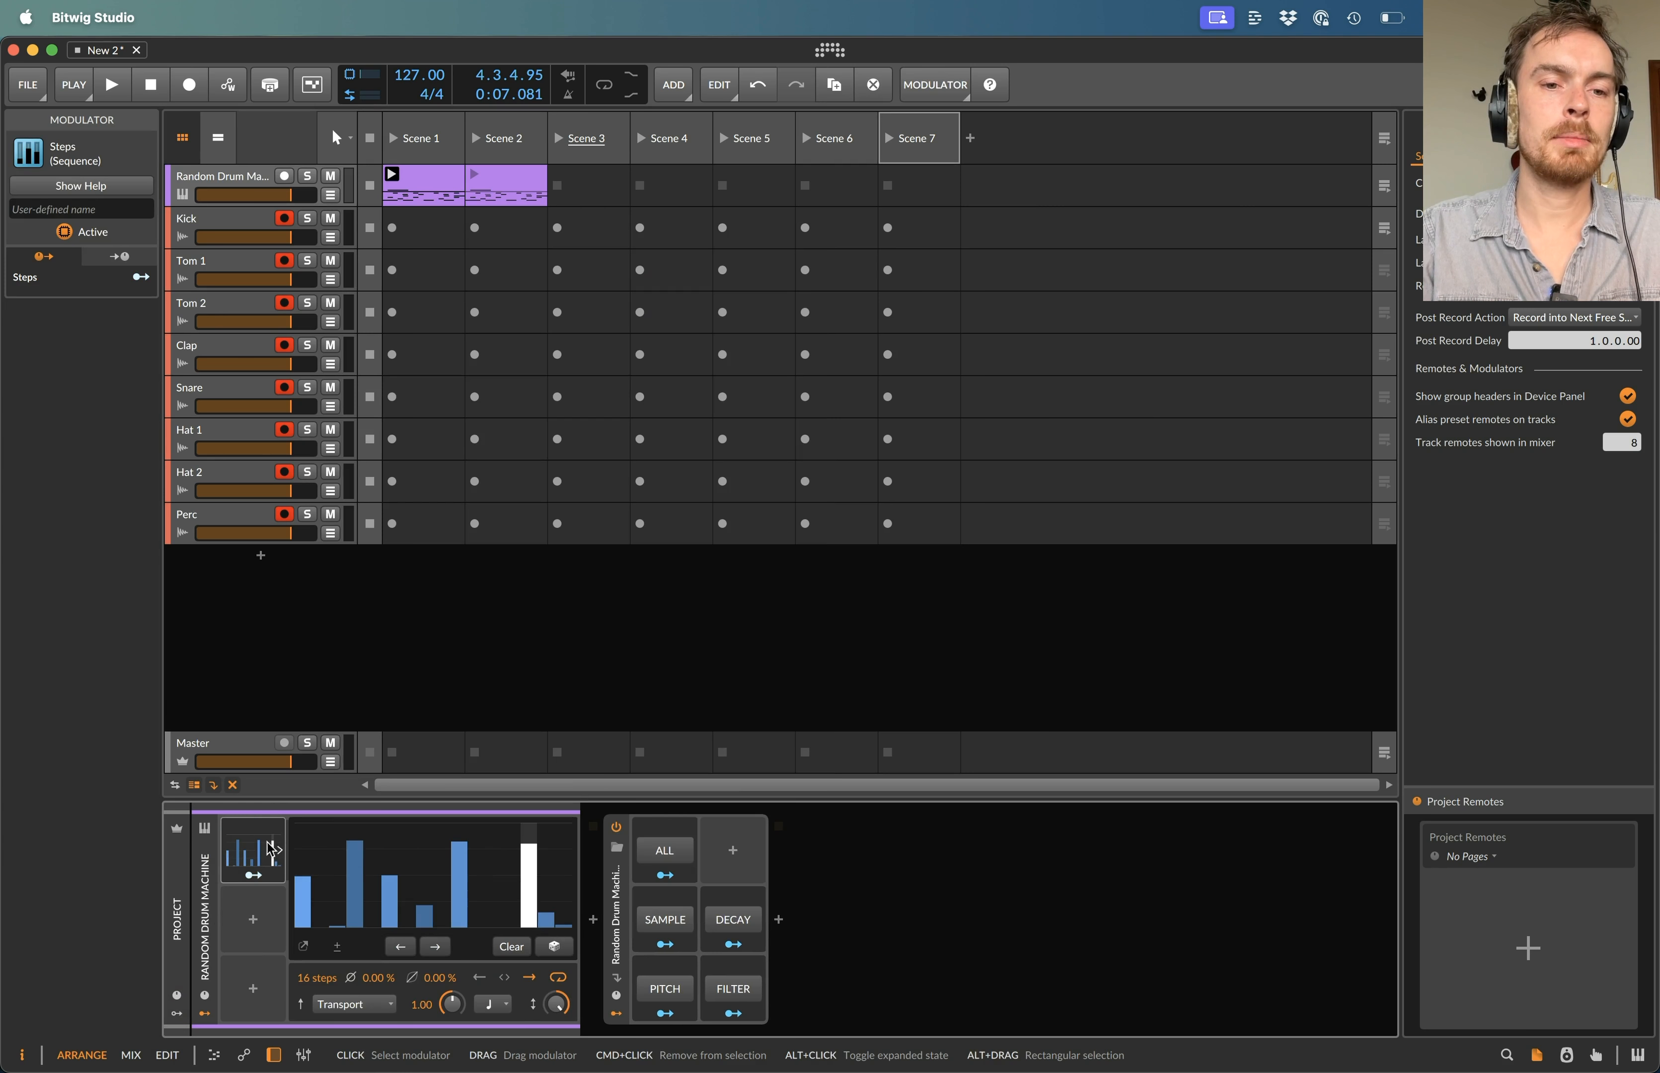
- Set the Steps modulator's timebase to Bar and zero every step except the first, which is raised to full height
{"action": "left_click", "coordinate": [492, 1004]}
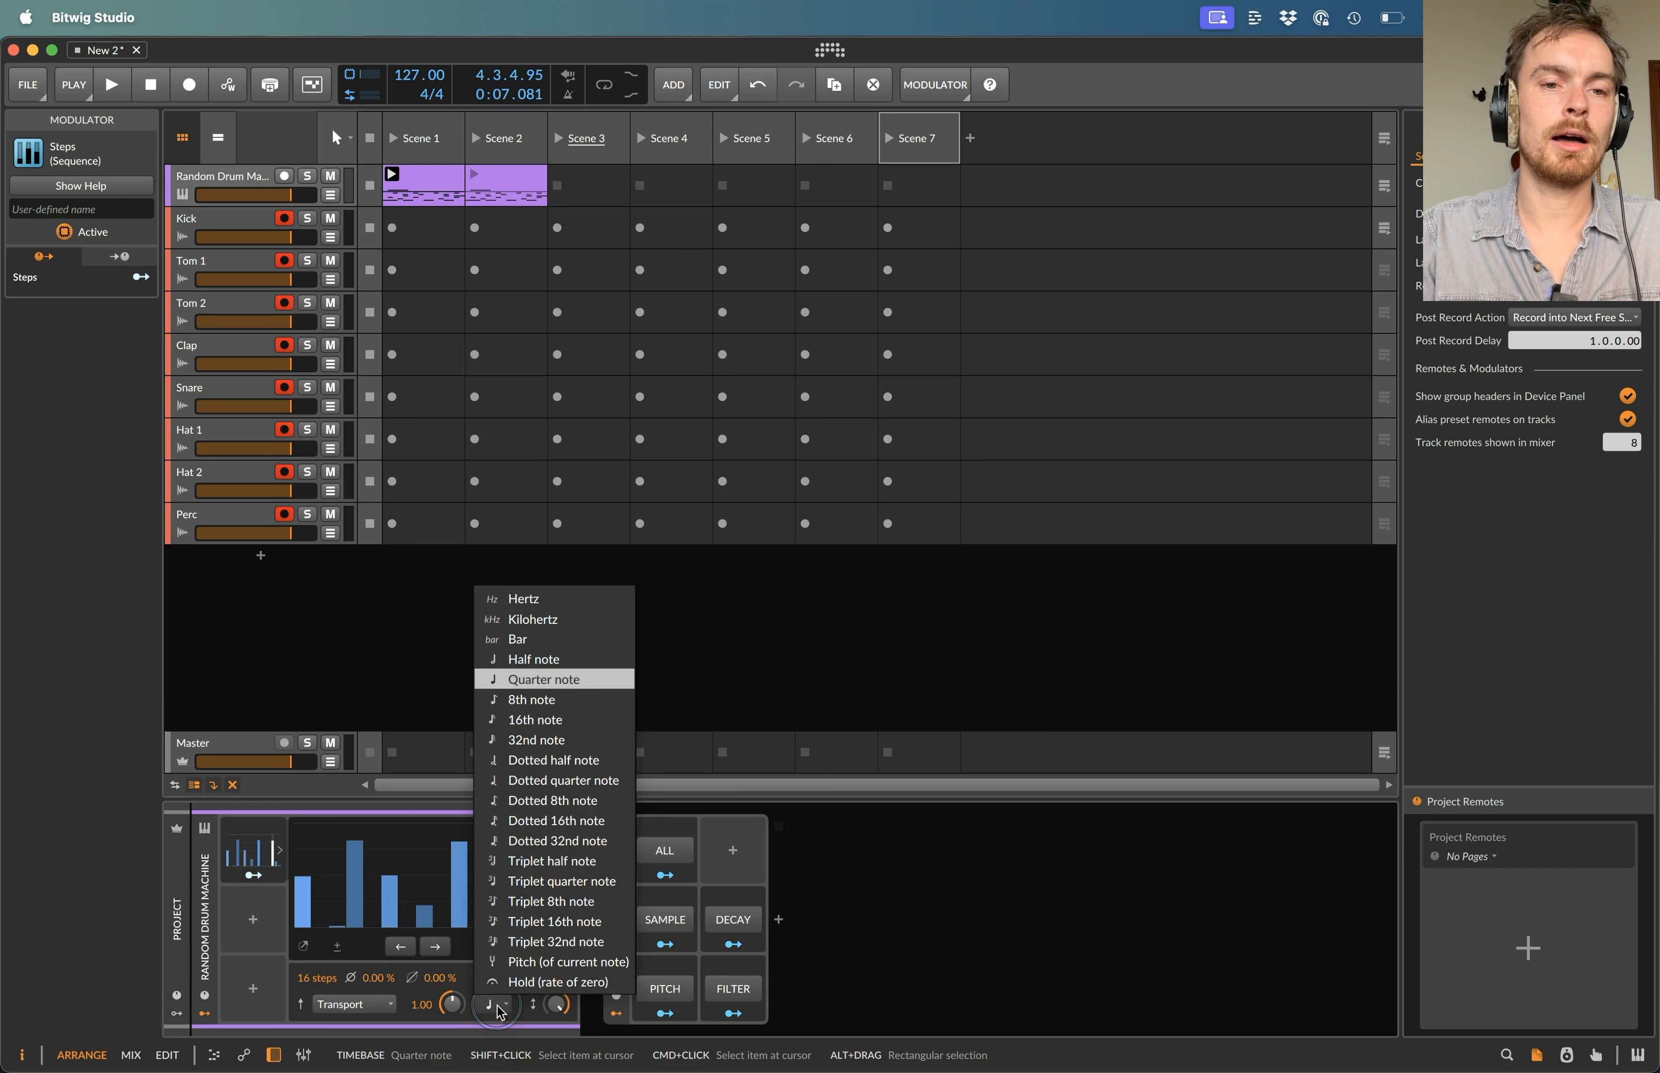
{"action": "left_click", "coordinate": [531, 644]}
{"action": "mouse_move", "coordinate": [328, 914]}
{"action": "left_mouse_down"}
{"action": "mouse_move", "coordinate": [328, 948]}
{"action": "mouse_move", "coordinate": [795, 1069]}
{"action": "left_mouse_up"}
{"action": "left_click_drag", "start_coordinate": [302, 876], "coordinate": [304, 563]}
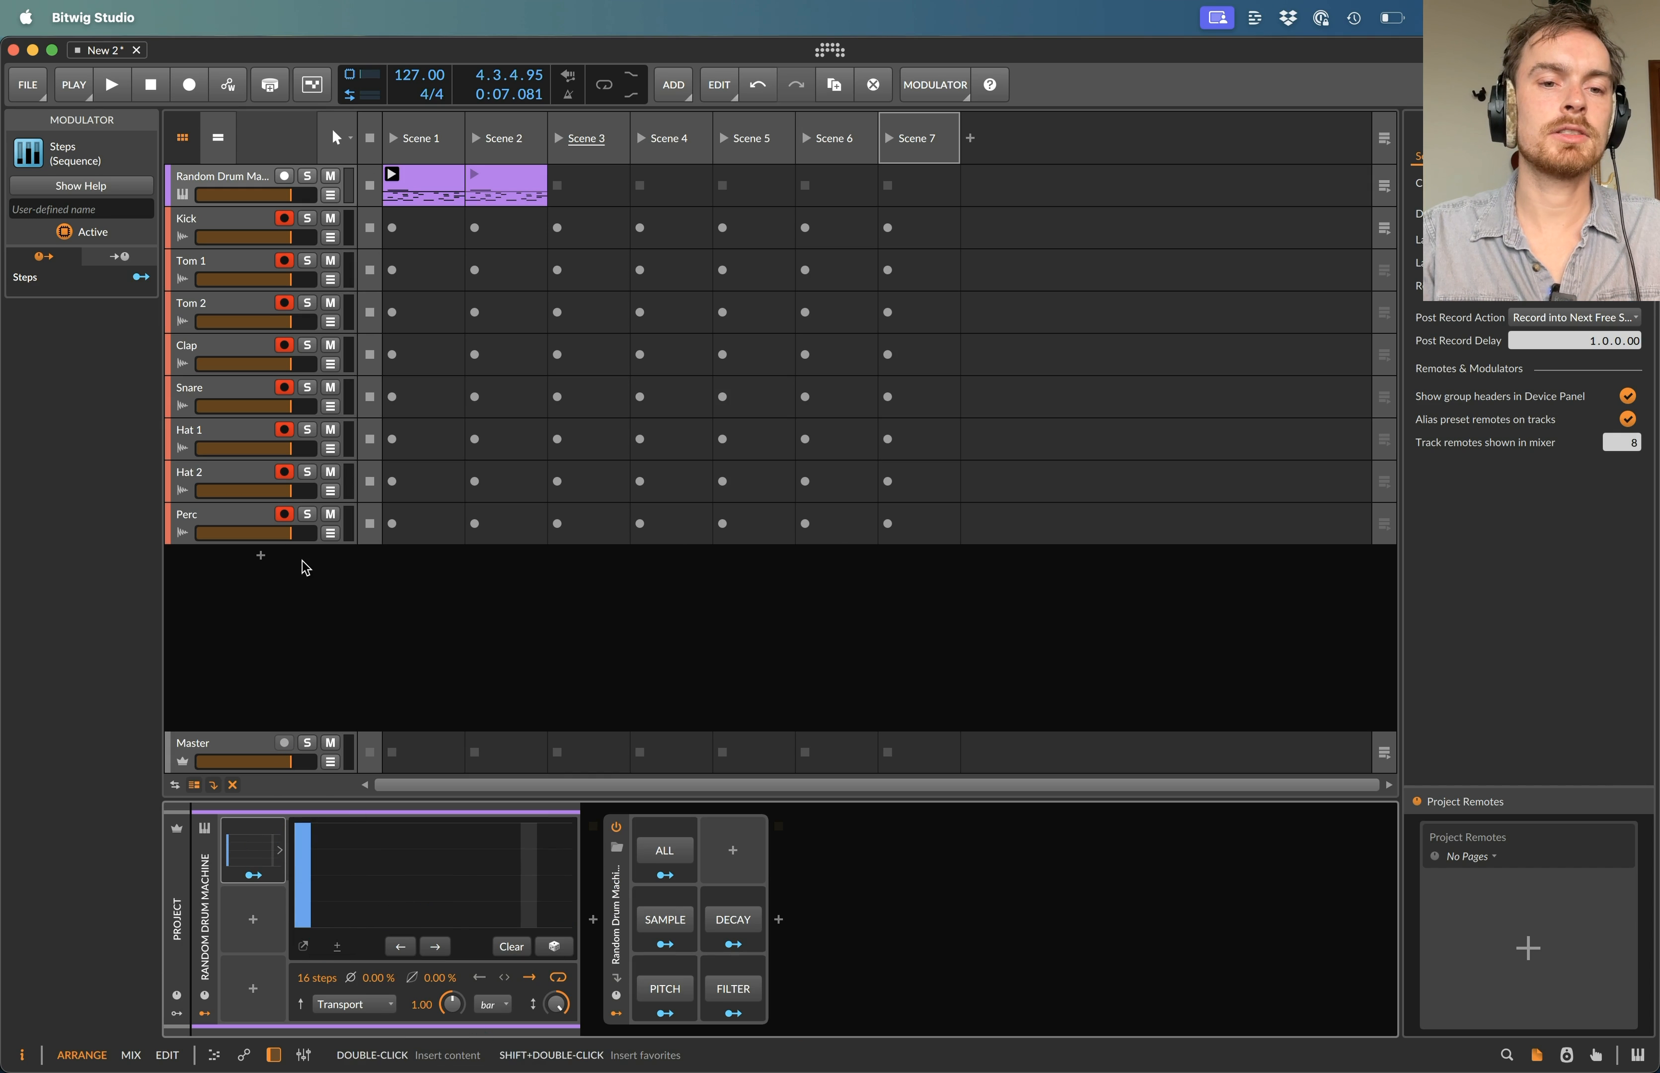
- Map the Steps modulator to the drum machine's ALL button with an amount of 1.000
{"action": "left_click", "coordinate": [253, 875]}
{"action": "left_click", "coordinate": [664, 851]}
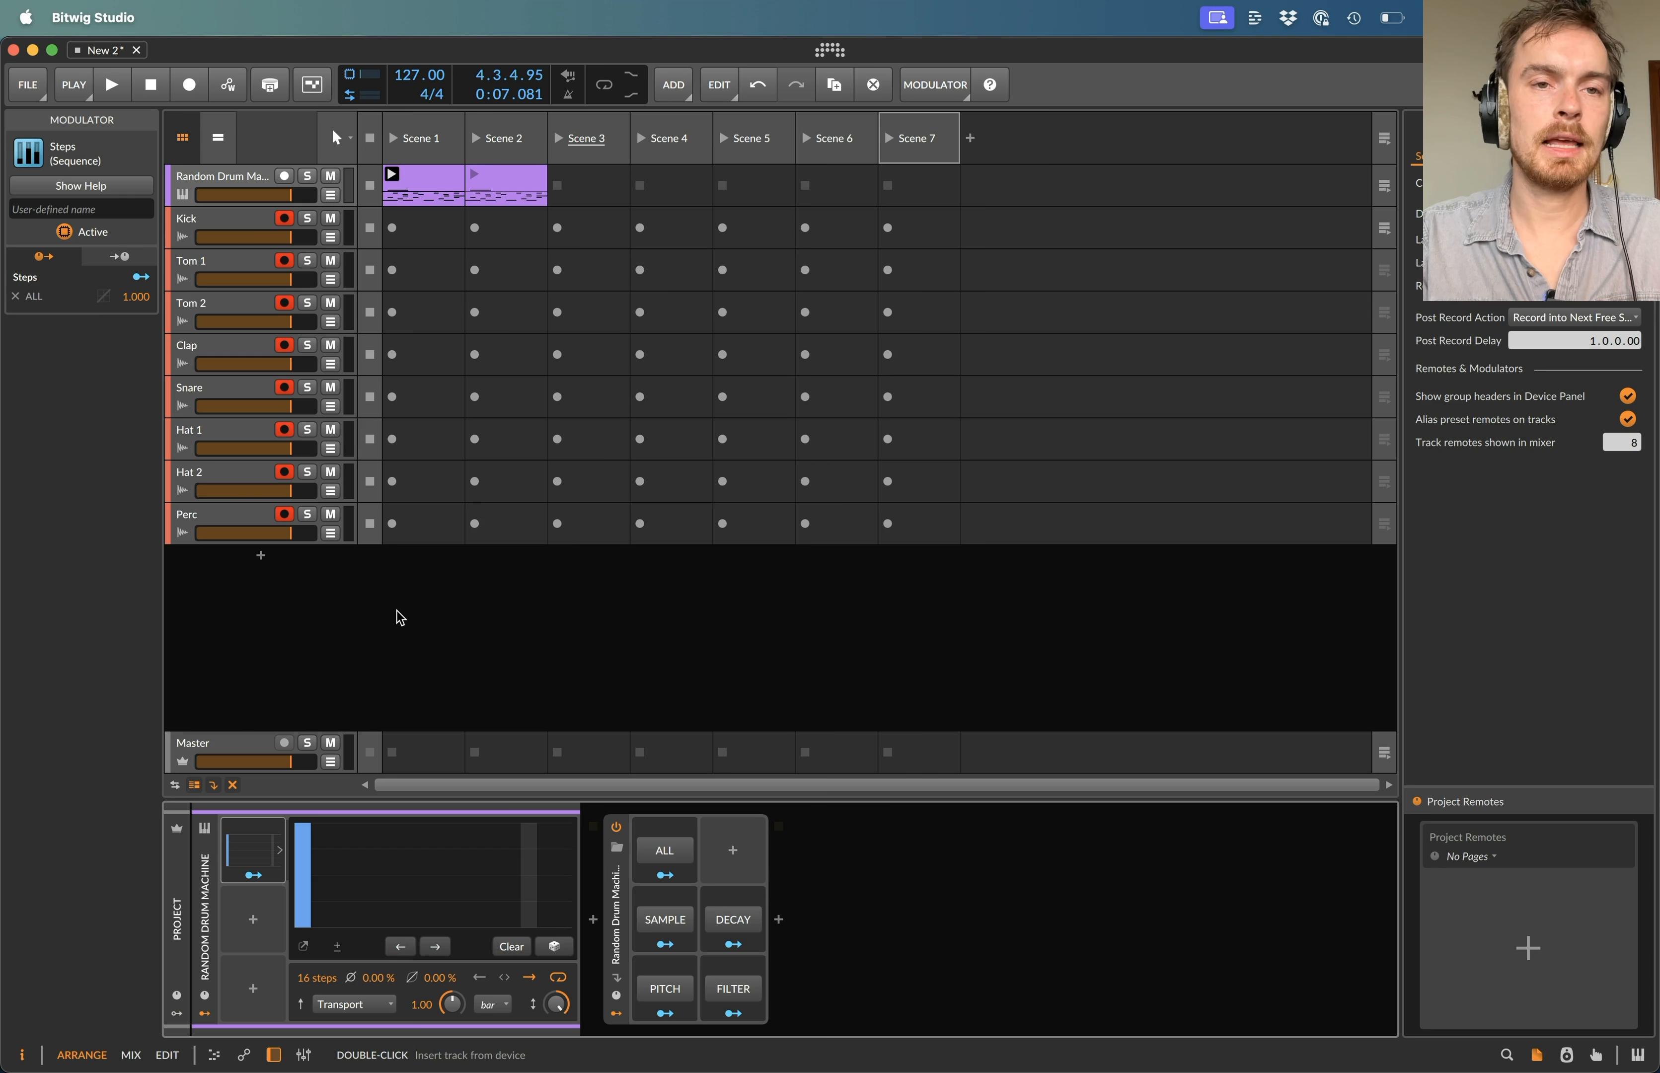
- Reduce the Steps modulator to 2 steps and play the drum pattern before and after to compare the randomisation rate
{"action": "key", "text": "space"}
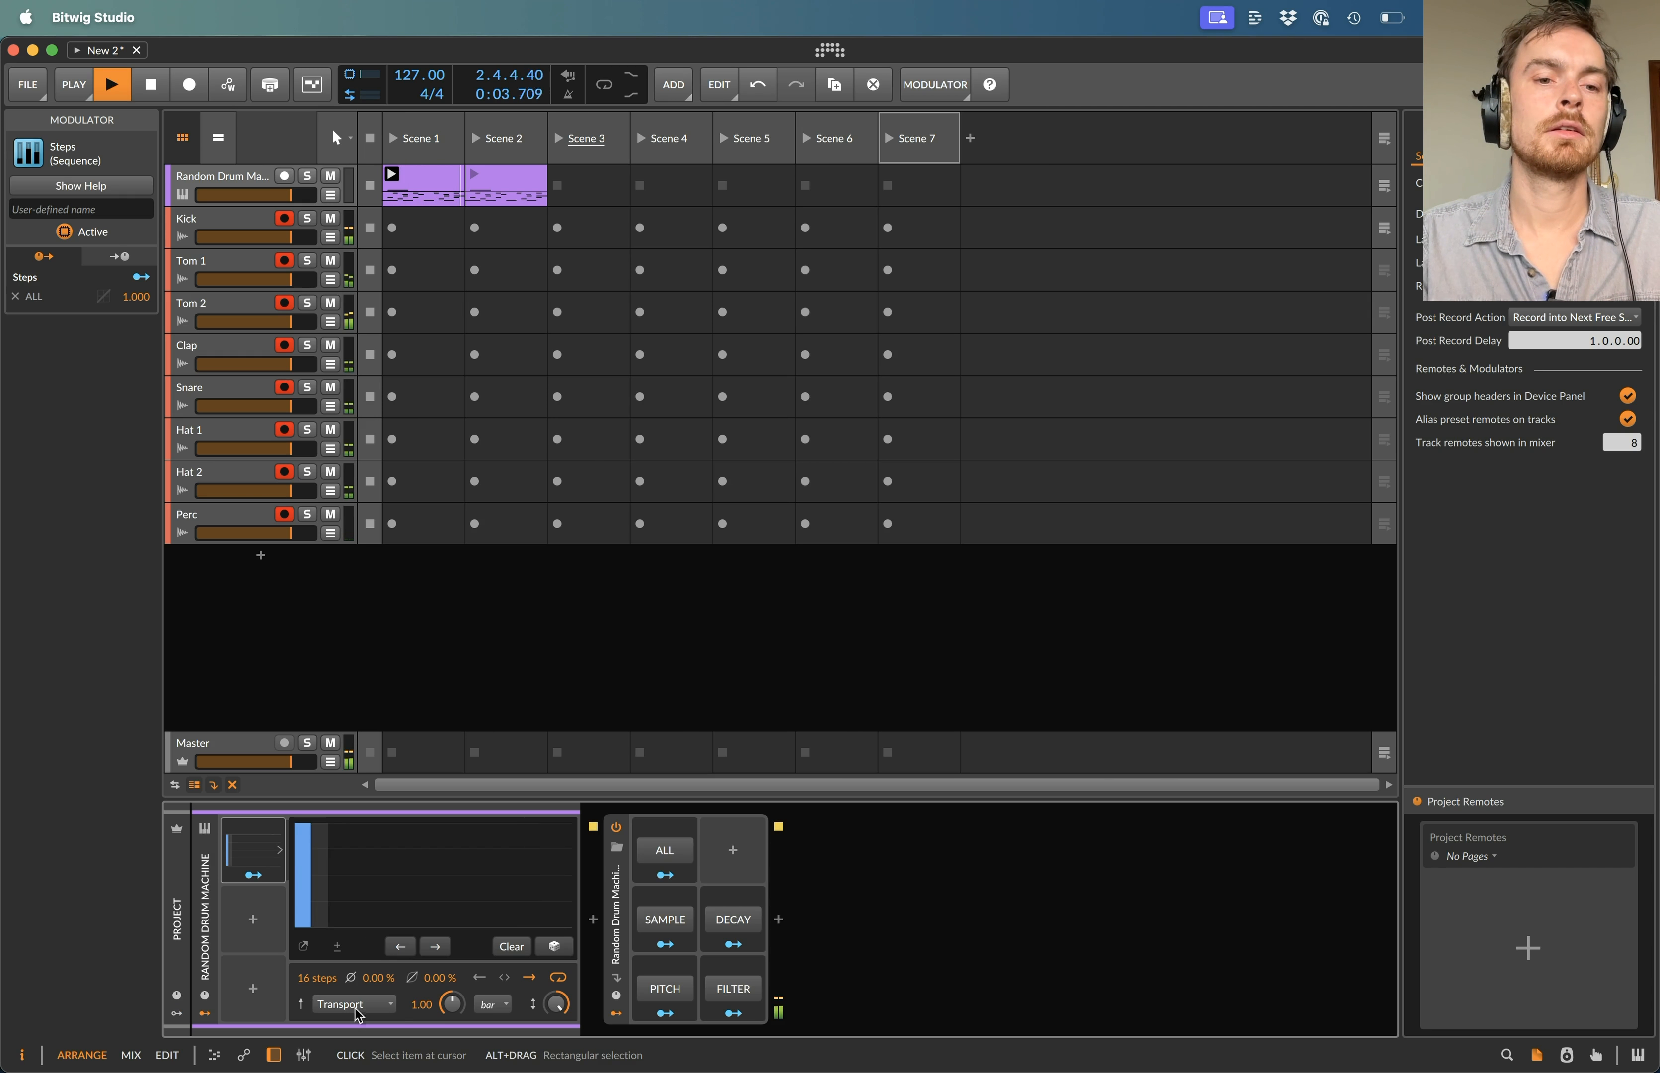
{"action": "key", "text": "space"}
{"action": "left_click", "coordinate": [324, 983], "text": "super"}
{"action": "type", "text": "2"}
{"action": "key", "text": "Return"}
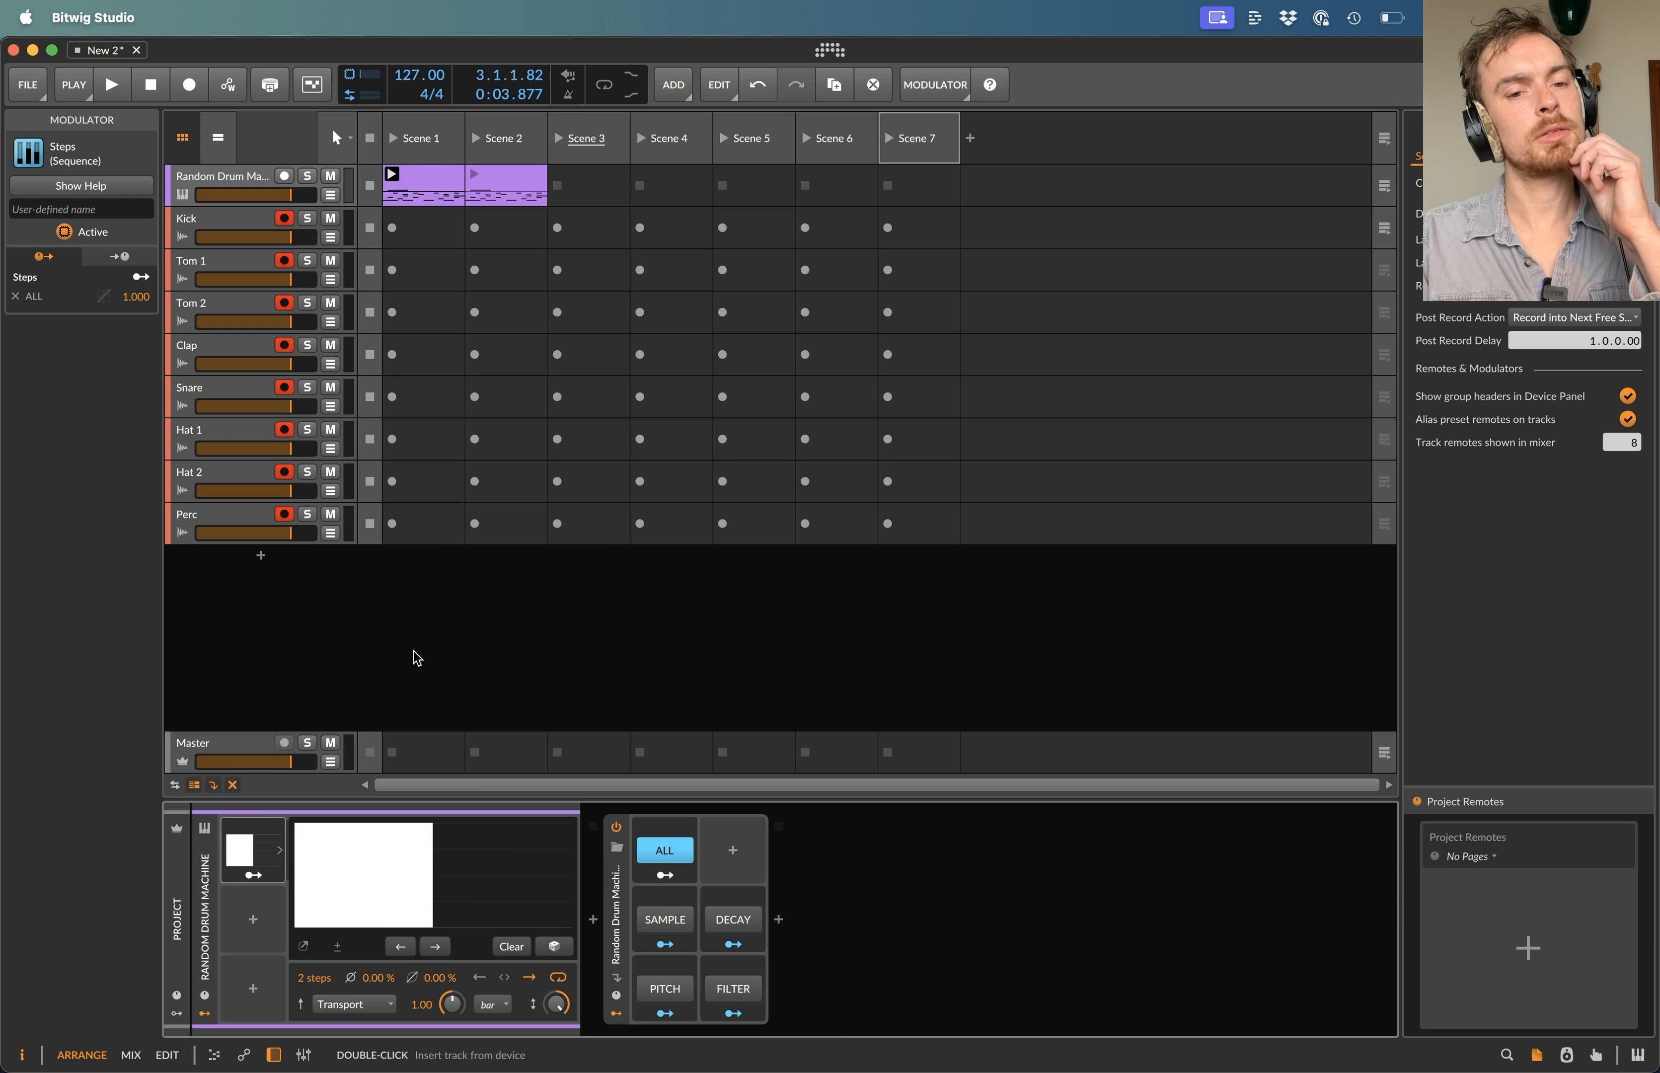
{"action": "key", "text": "space"}
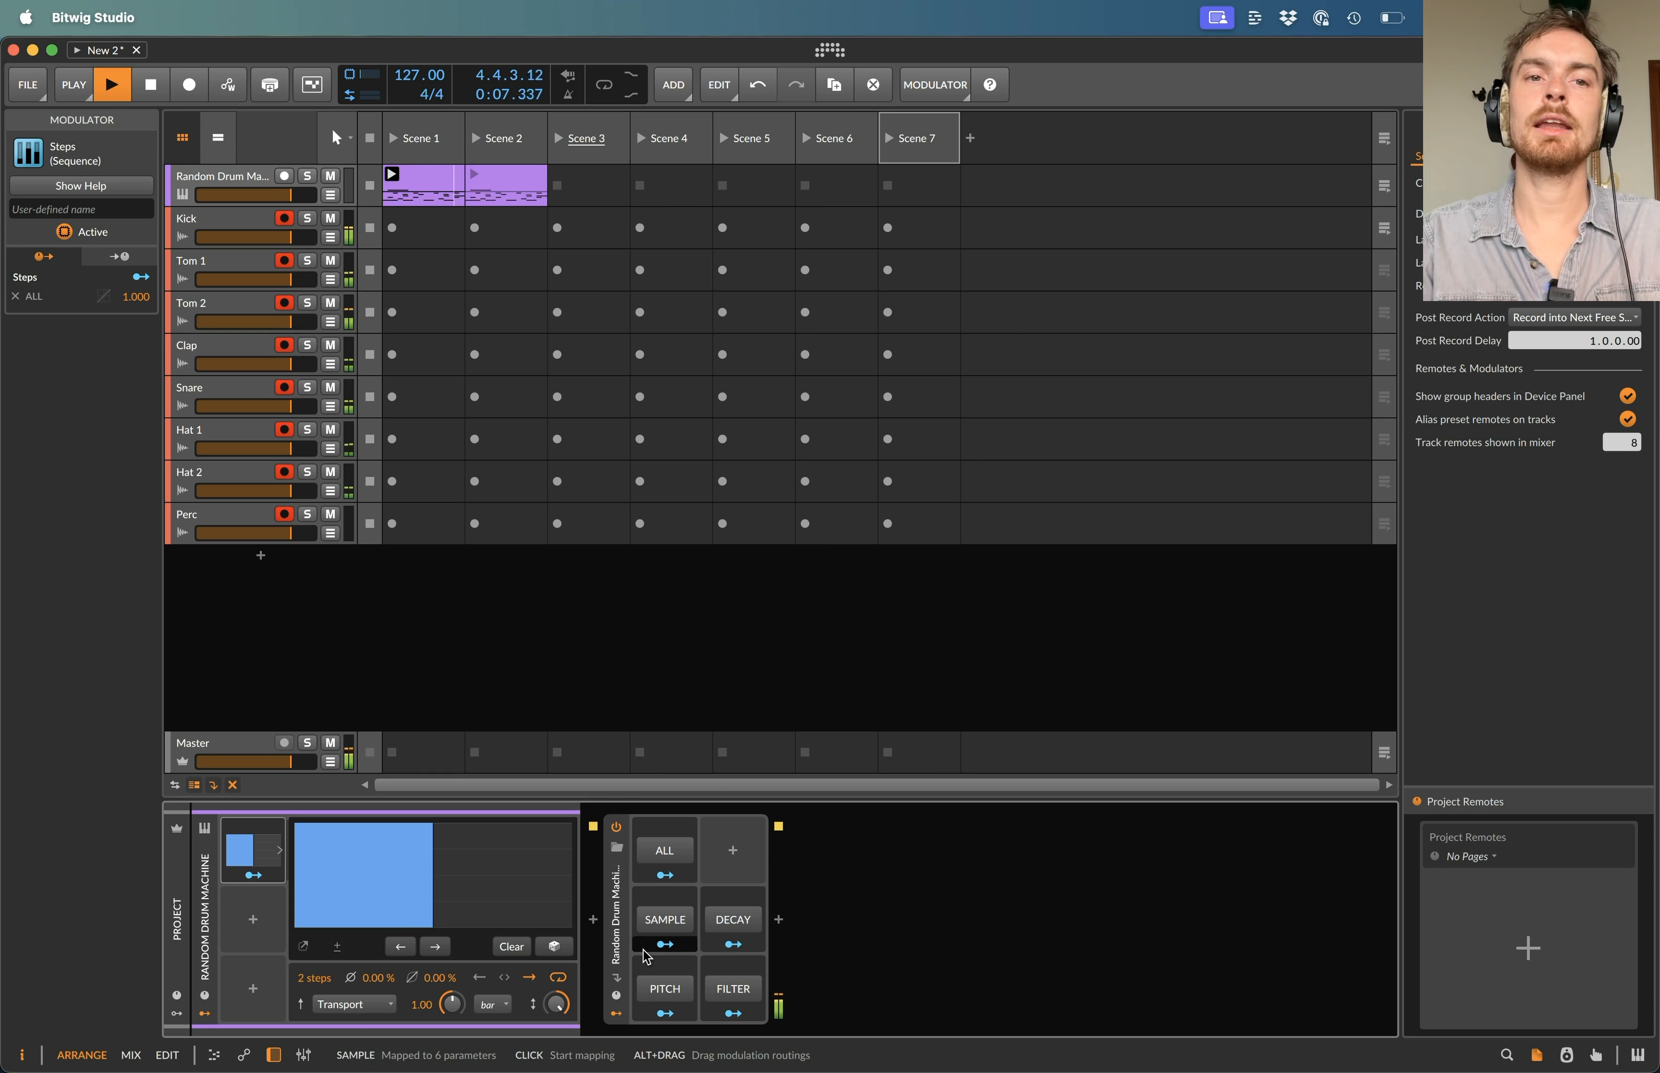
{"action": "left_click", "coordinate": [427, 230]}
{"action": "key", "text": "space"}
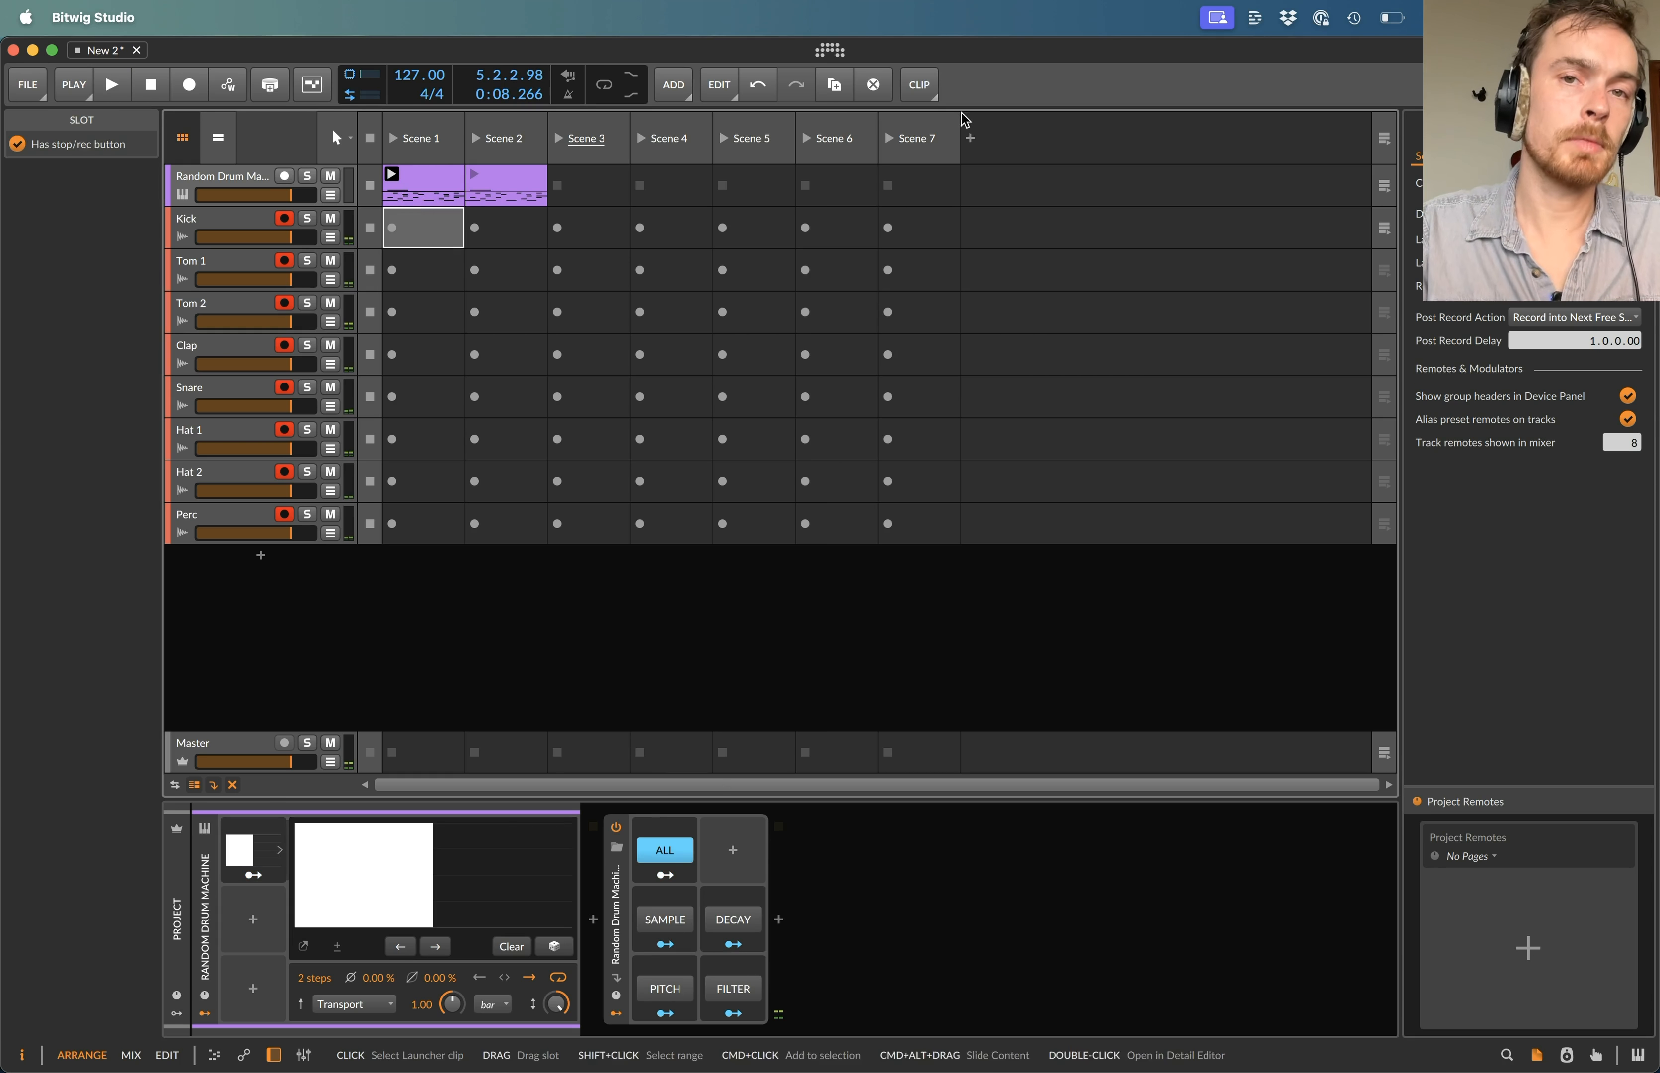
{"action": "left_click", "coordinate": [930, 136]}
{"action": "left_click", "coordinate": [409, 234]}
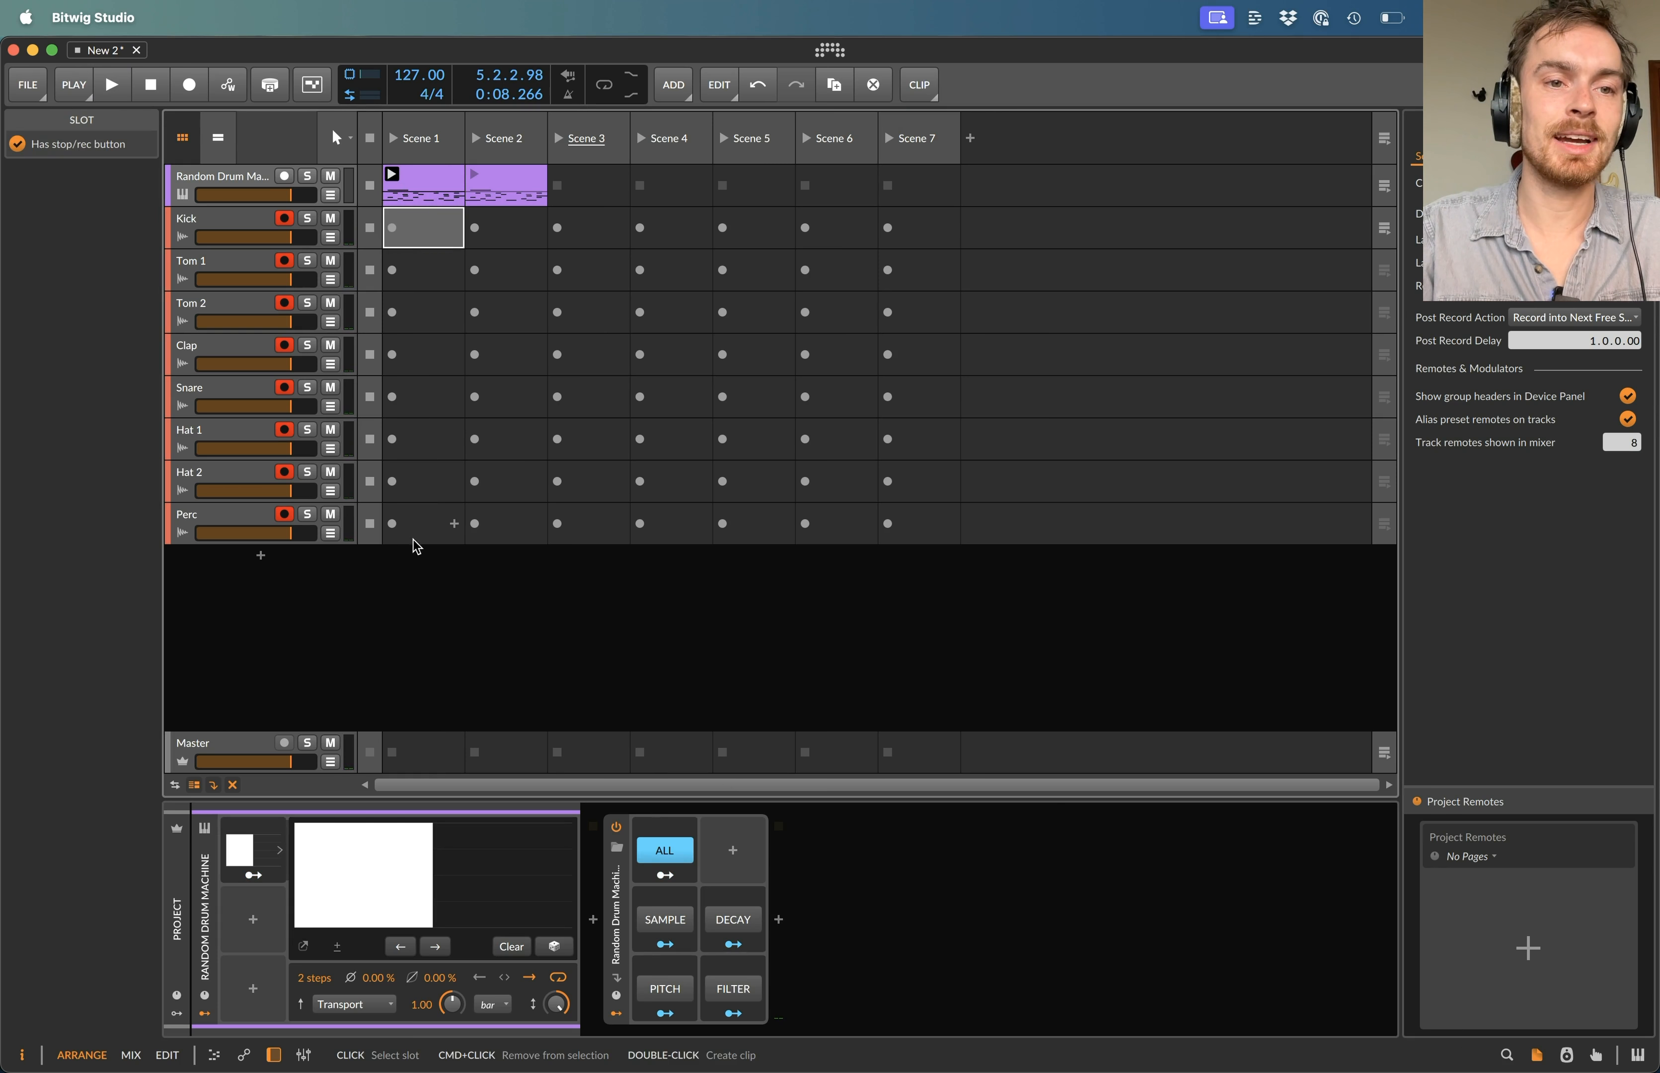
- Group the Clap, Snare, Hat 1, Hat 2 and Perc tracks and name the group Top
{"action": "left_click", "coordinate": [233, 525]}
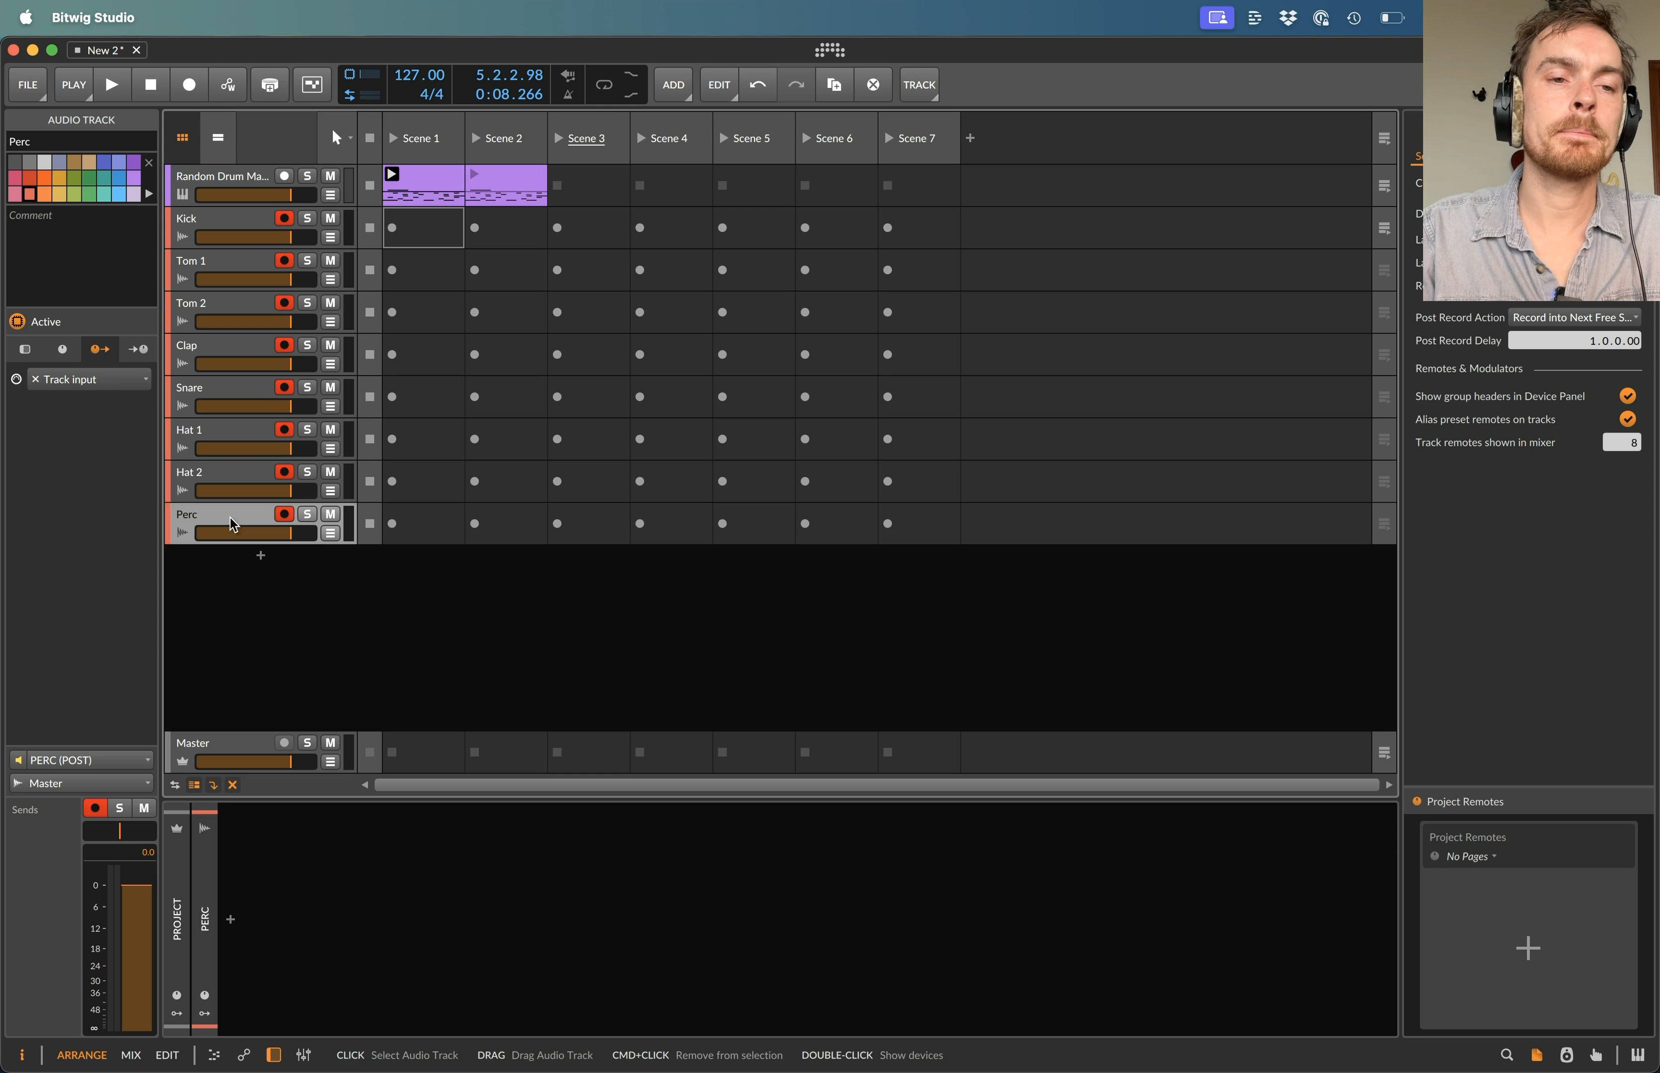
{"action": "left_click", "coordinate": [204, 286]}
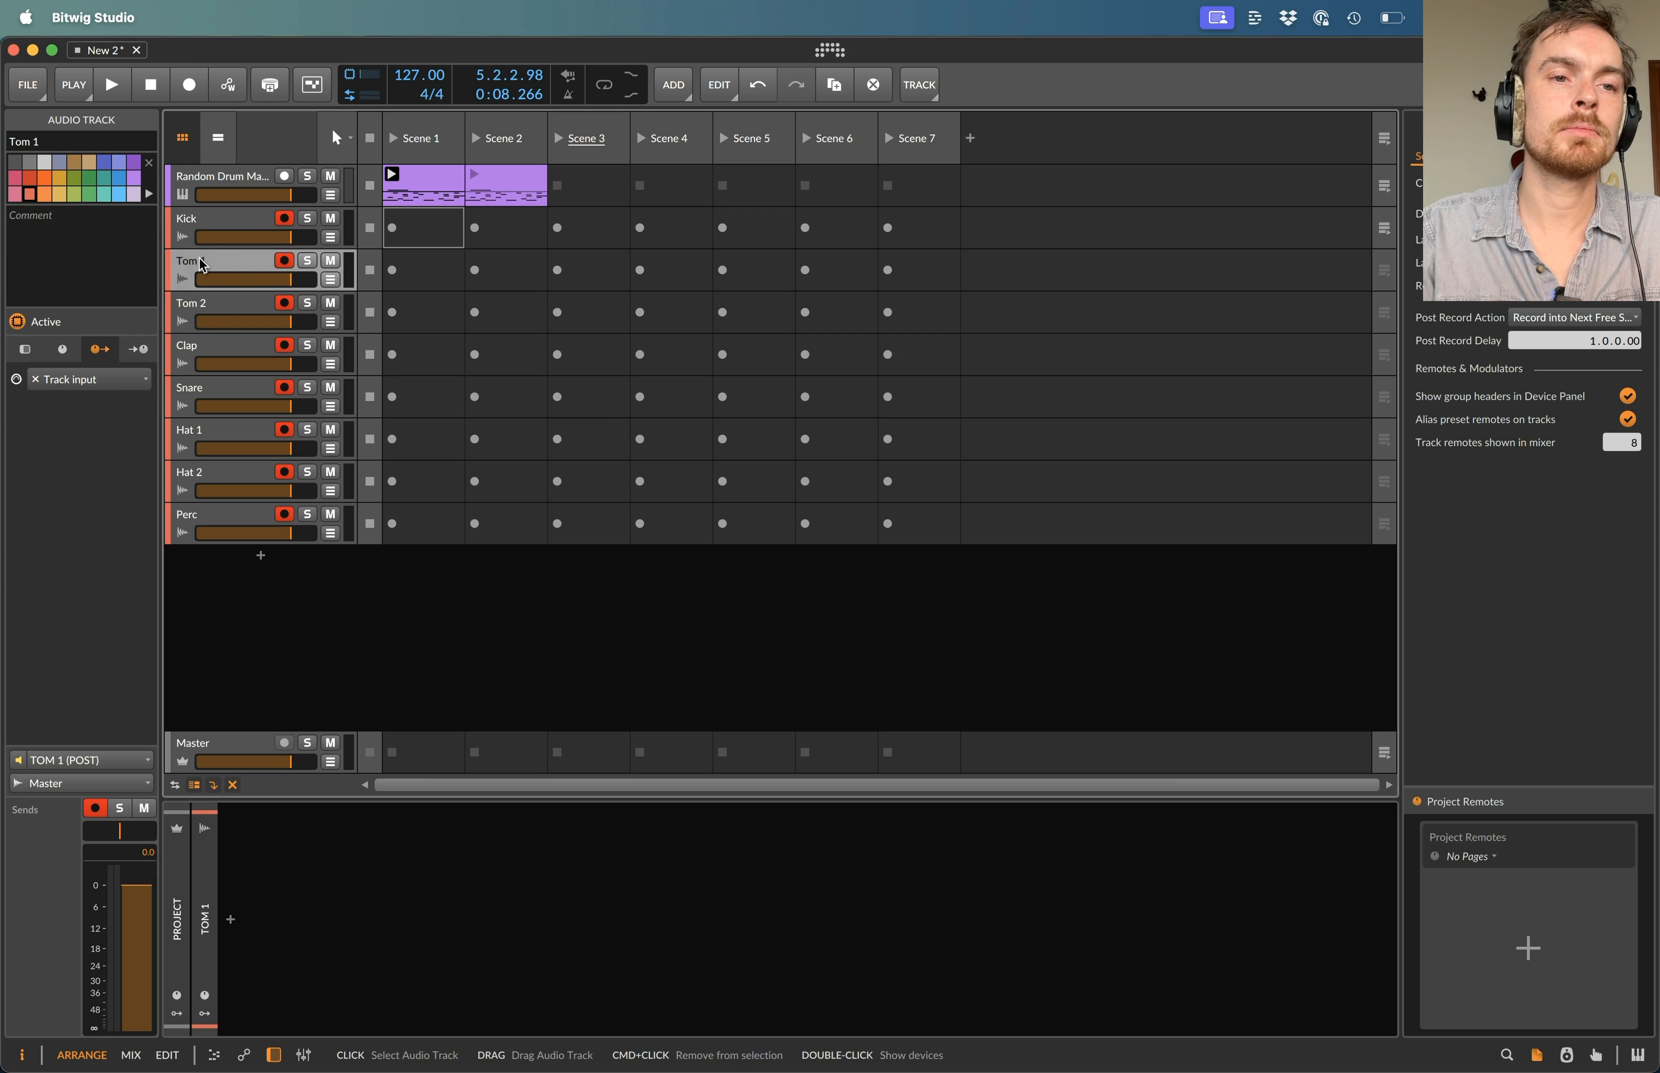
{"action": "left_click", "coordinate": [204, 522], "text": "shift"}
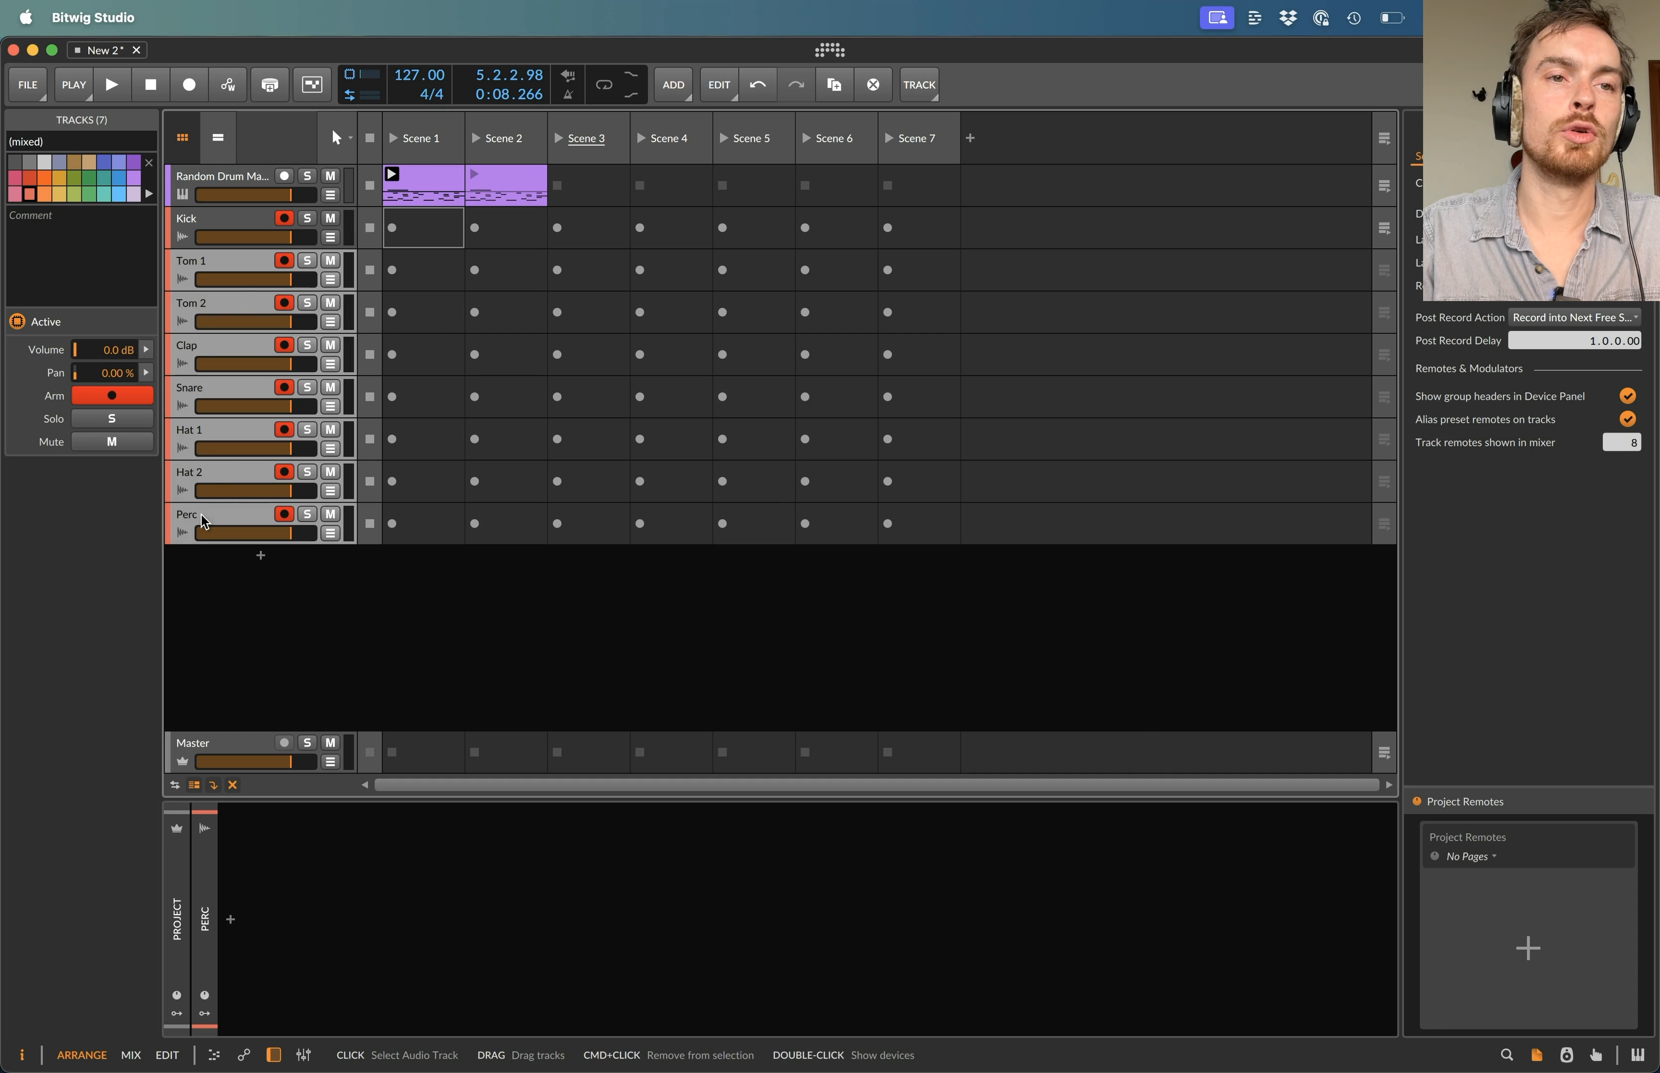
{"action": "left_click", "coordinate": [201, 344]}
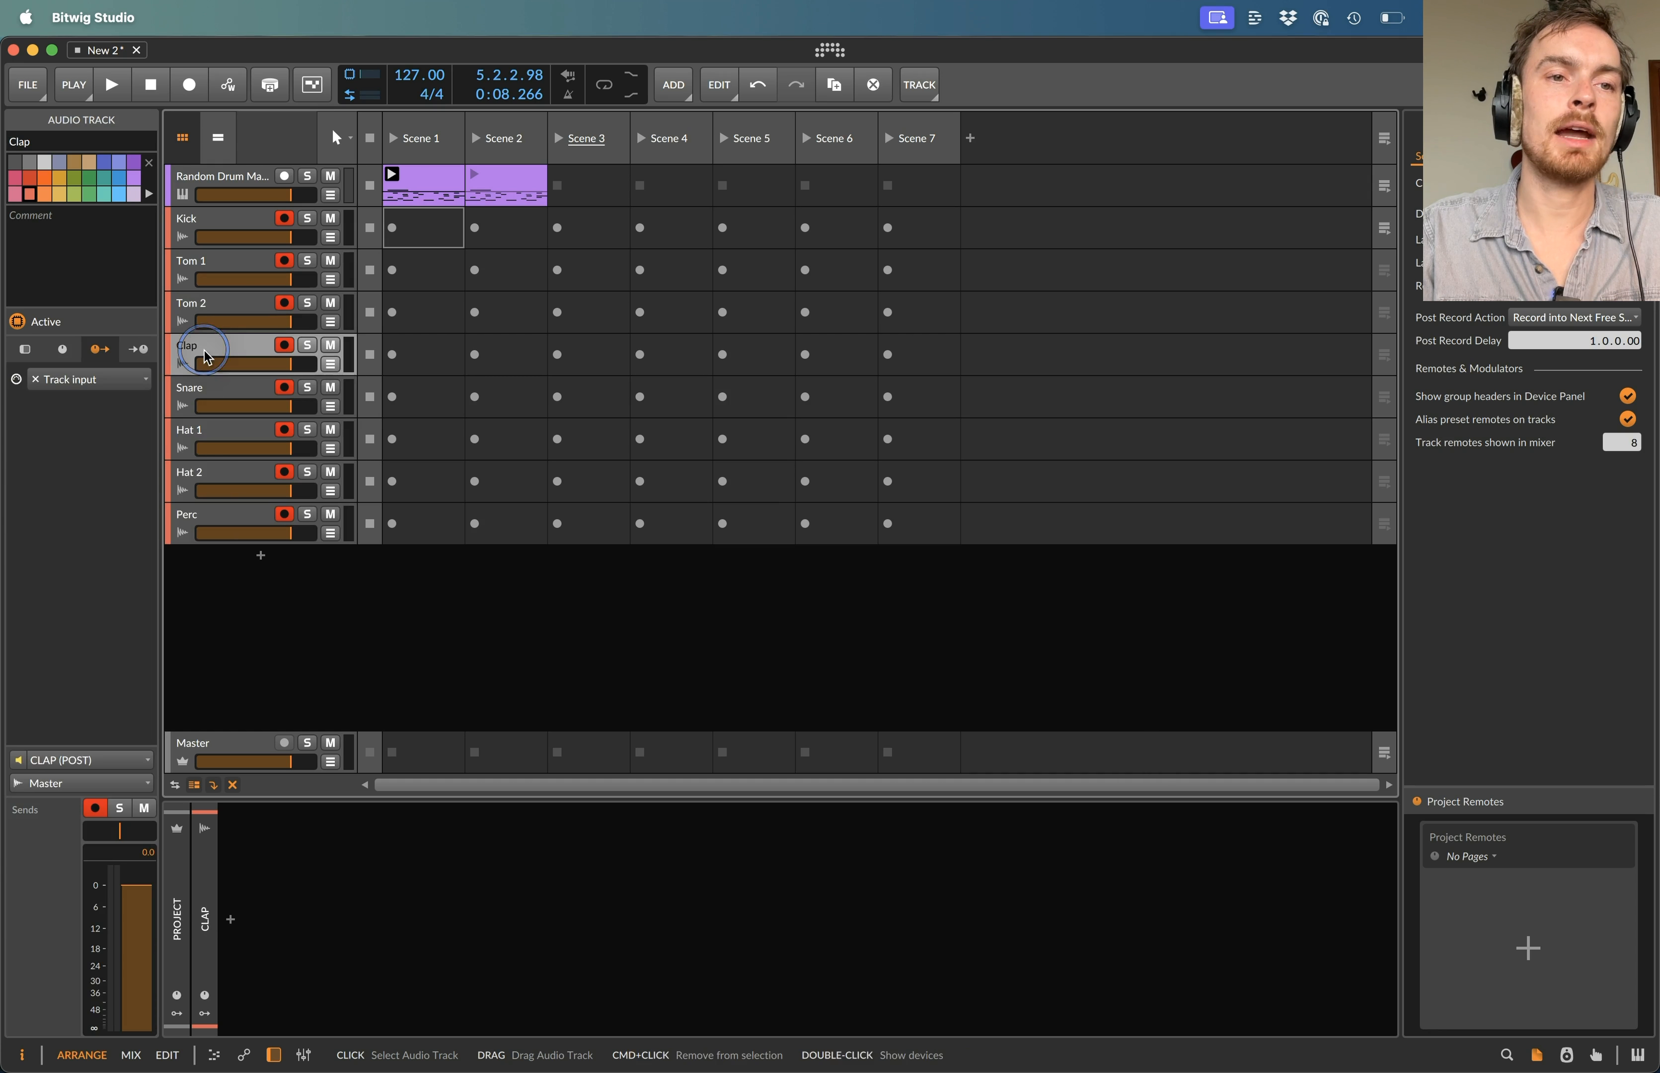
{"action": "left_click", "coordinate": [223, 519], "text": "shift"}
{"action": "key", "text": "super+g"}
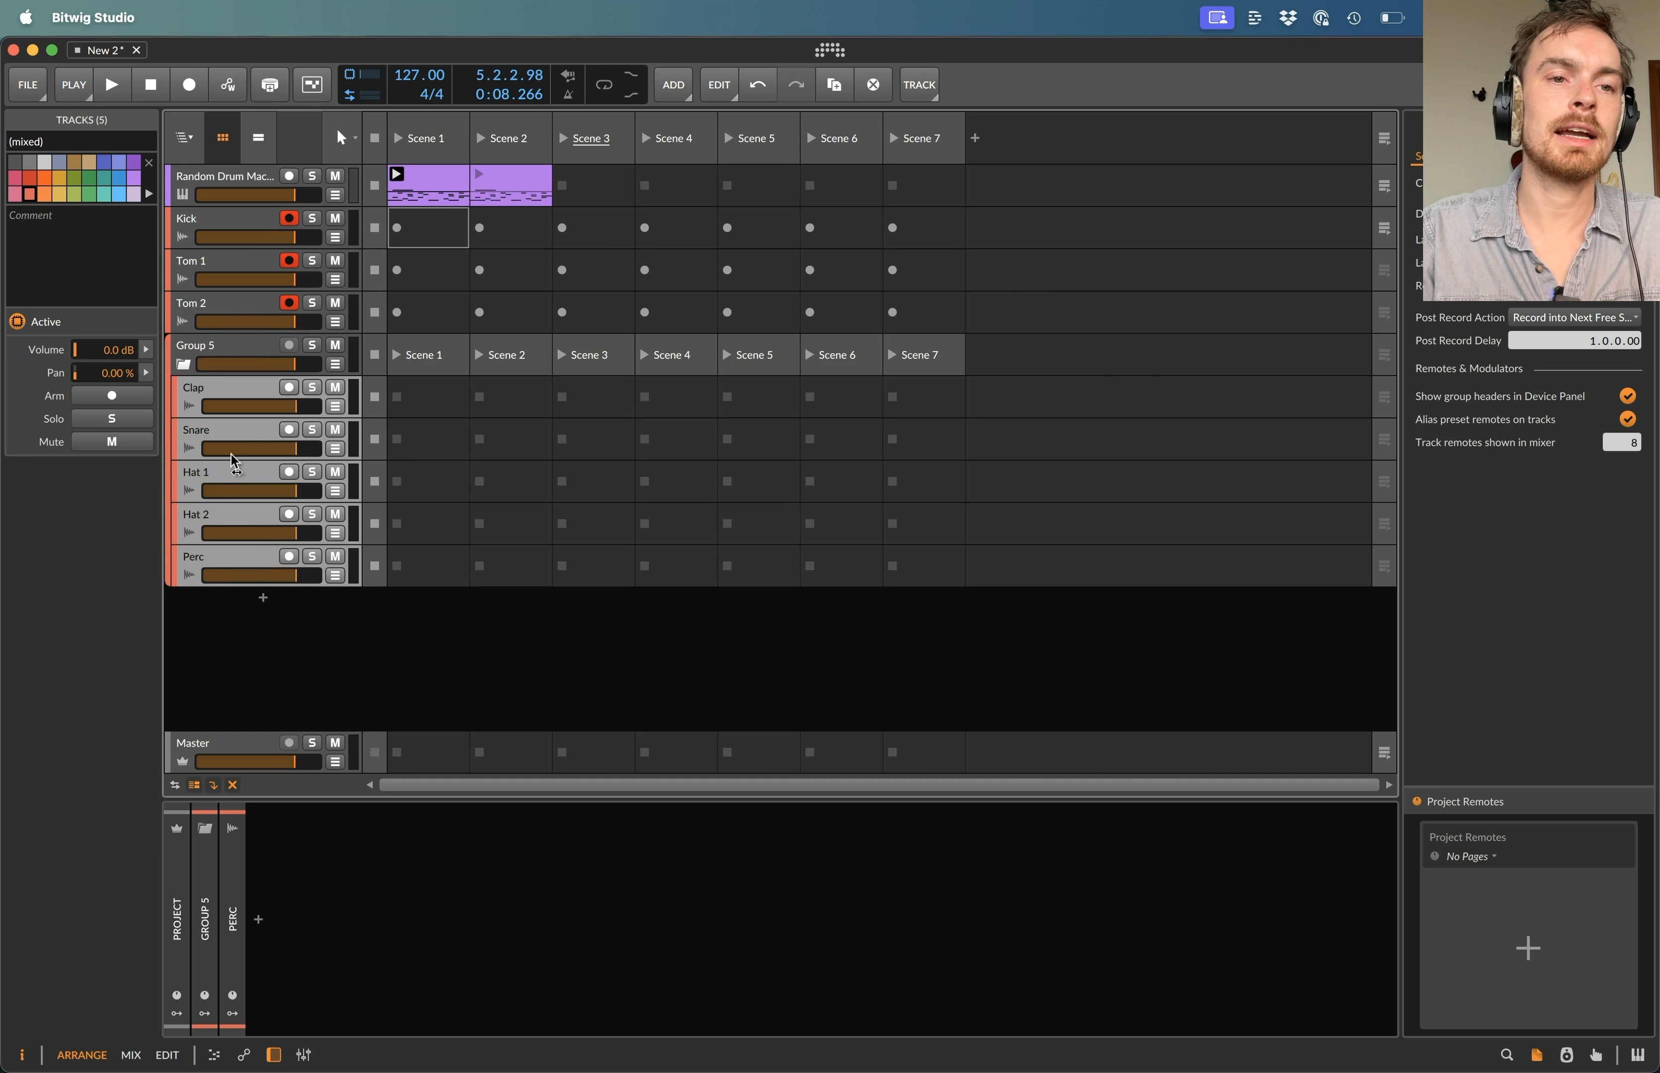
{"action": "left_click", "coordinate": [219, 357]}
{"action": "type", "text": "Top"}
{"action": "key", "text": "Return"}
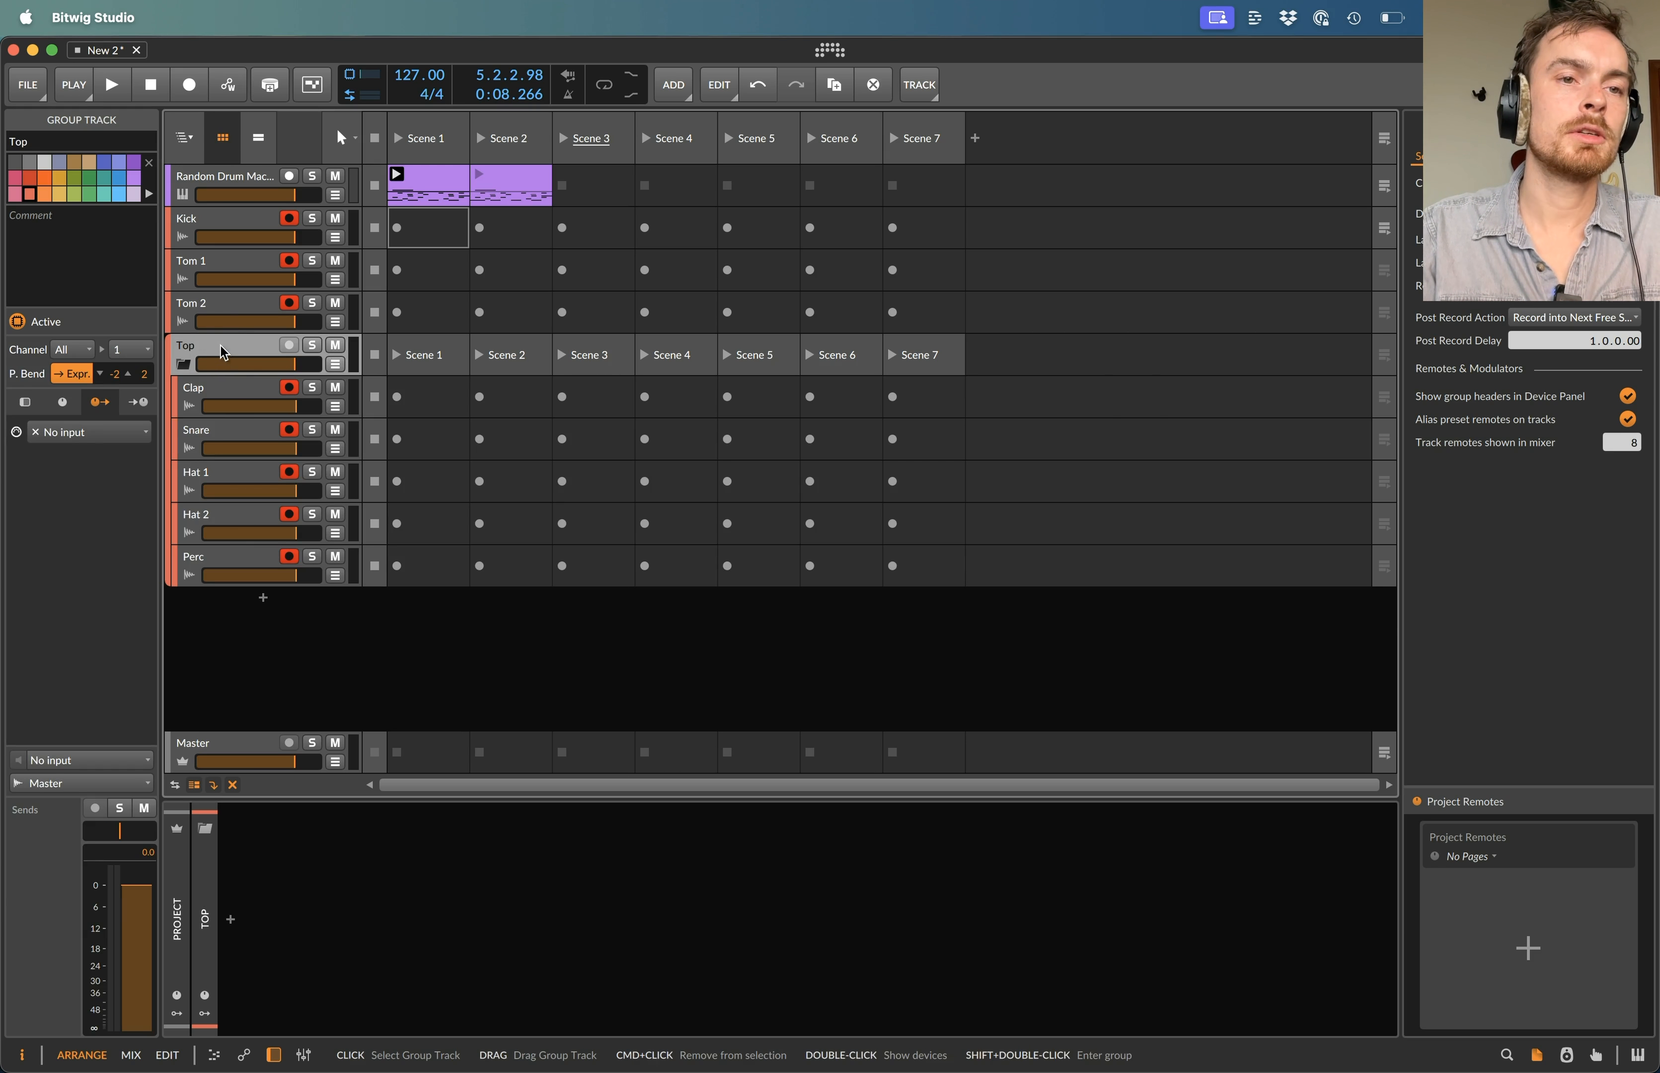
- Add an audio track below the Top group and set its input to Top Master (POST)
{"action": "key", "text": "super+t"}
{"action": "left_click_drag", "start_coordinate": [202, 598], "coordinate": [207, 638]}
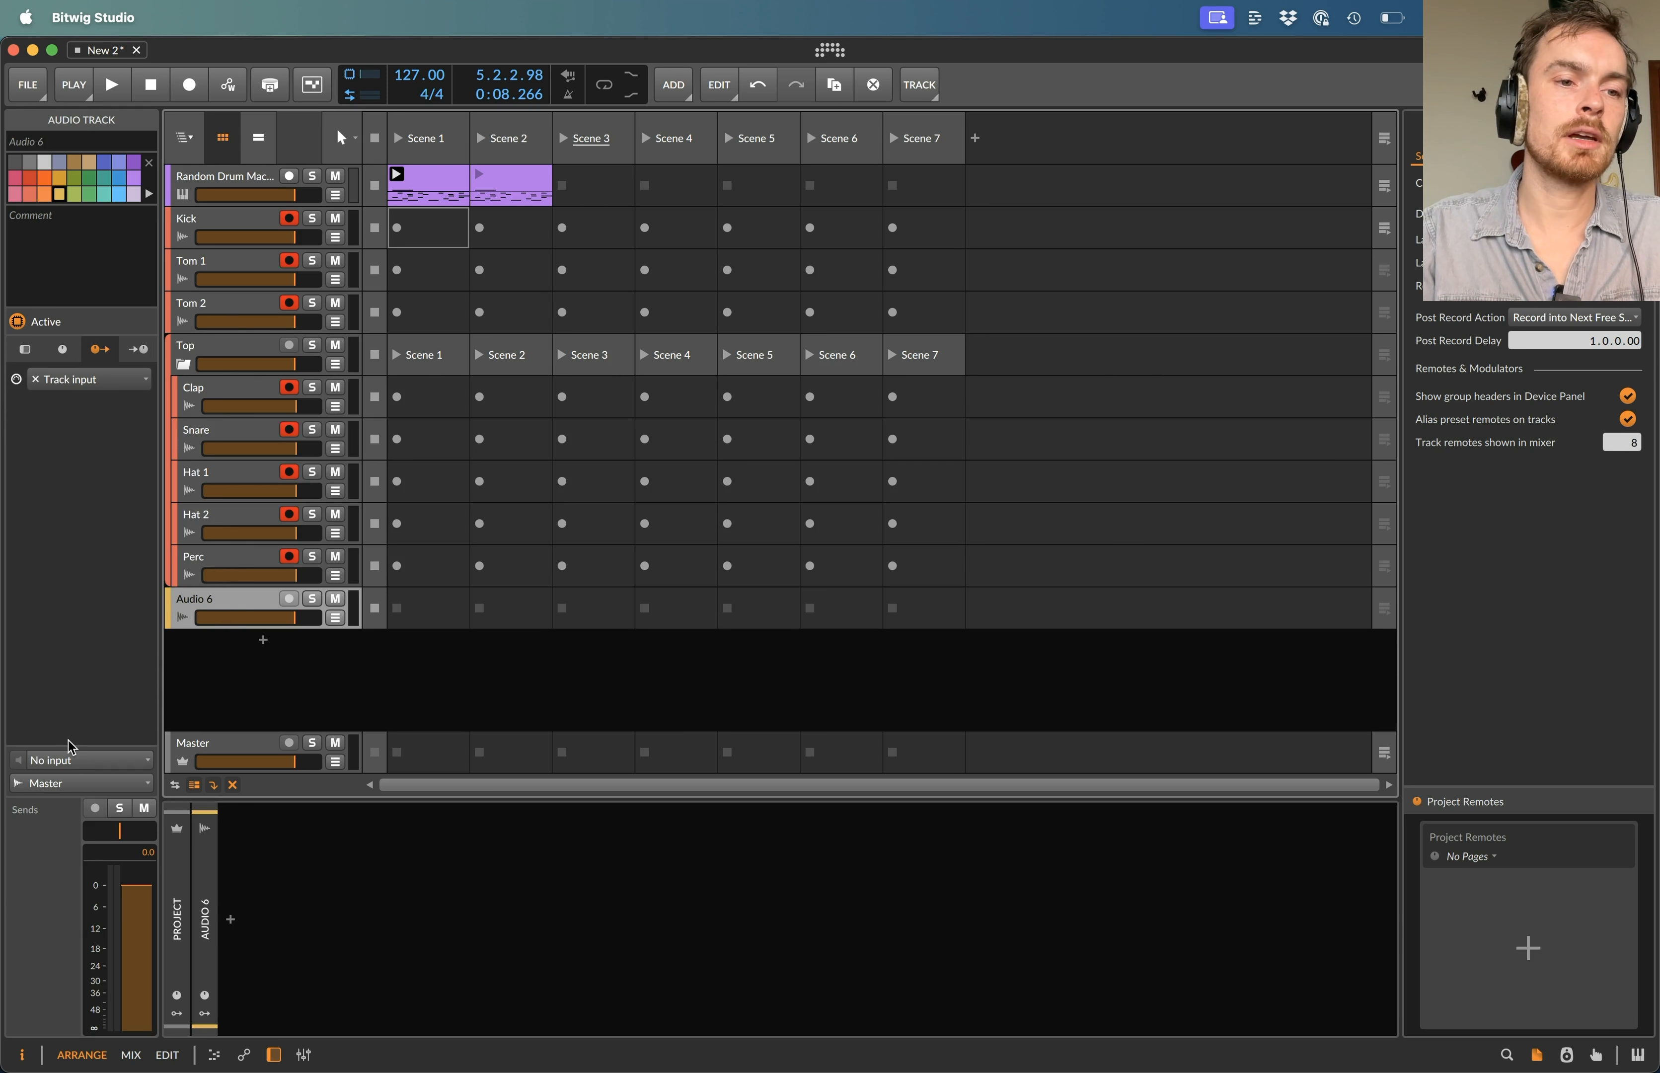
{"action": "left_click", "coordinate": [68, 756]}
{"action": "mouse_move", "coordinate": [112, 968]}
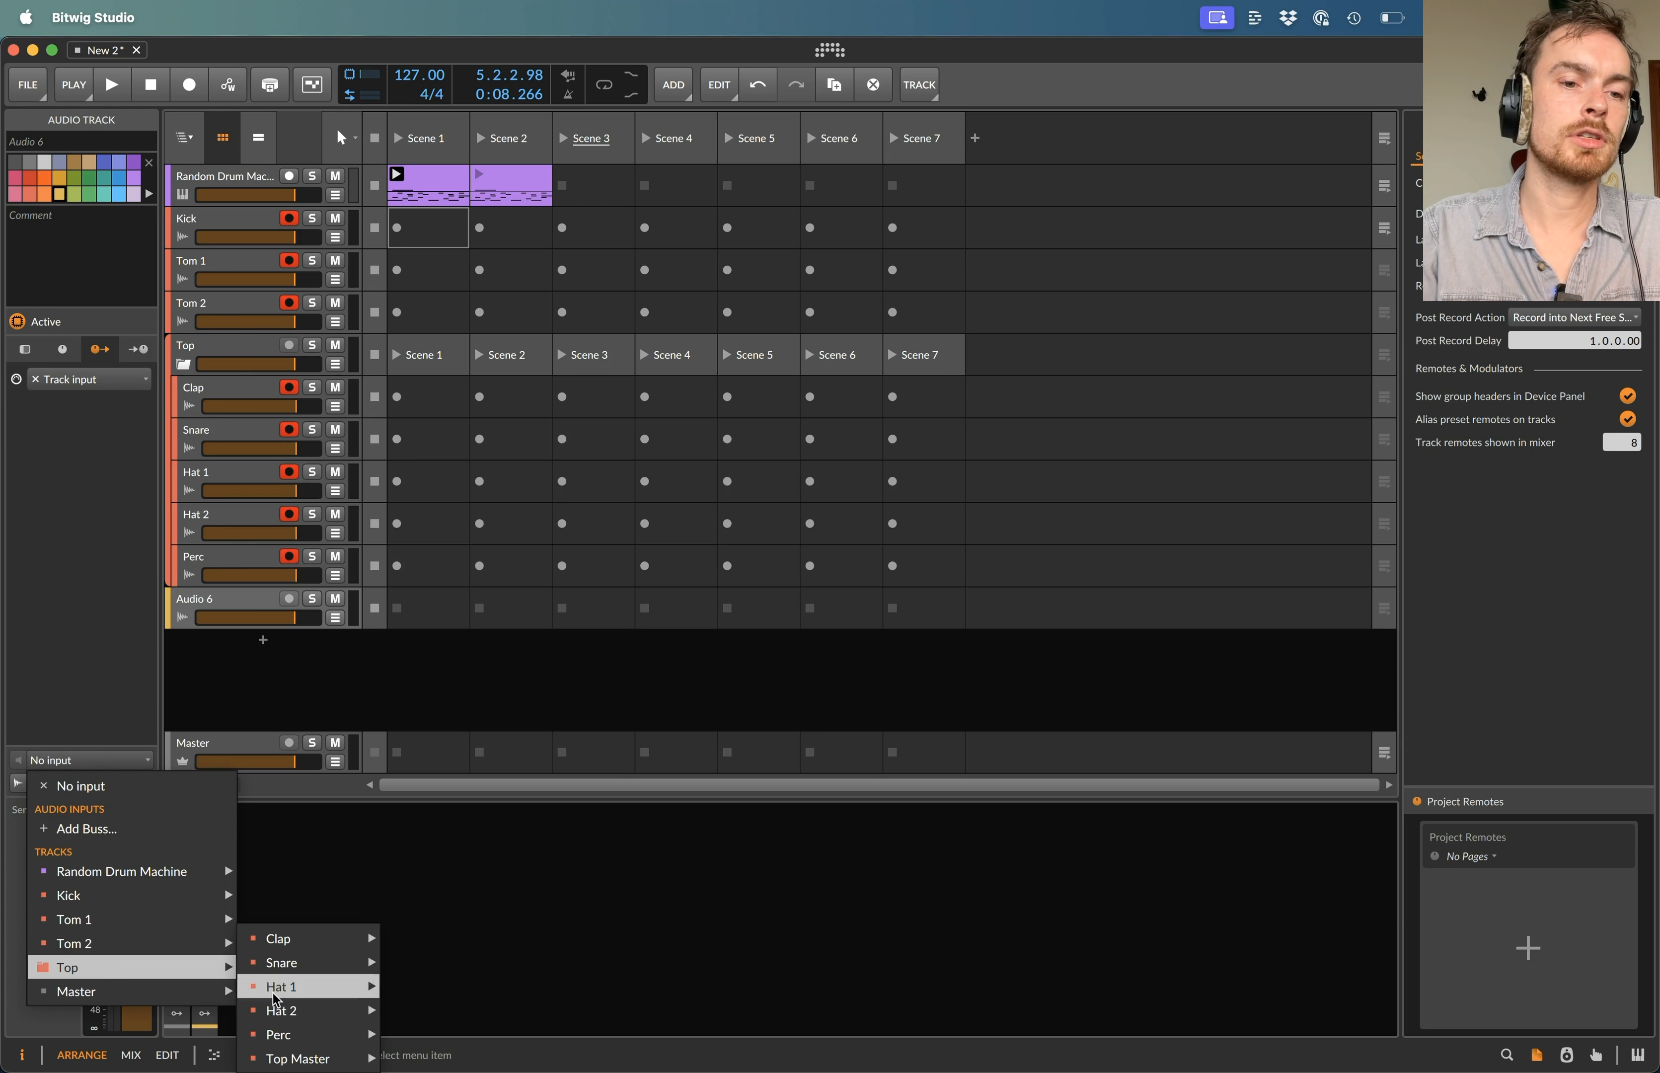
{"action": "mouse_move", "coordinate": [311, 1058]}
{"action": "left_click", "coordinate": [454, 1059]}
- Rename the new audio track Tops and arm it for recording
{"action": "left_click", "coordinate": [219, 596]}
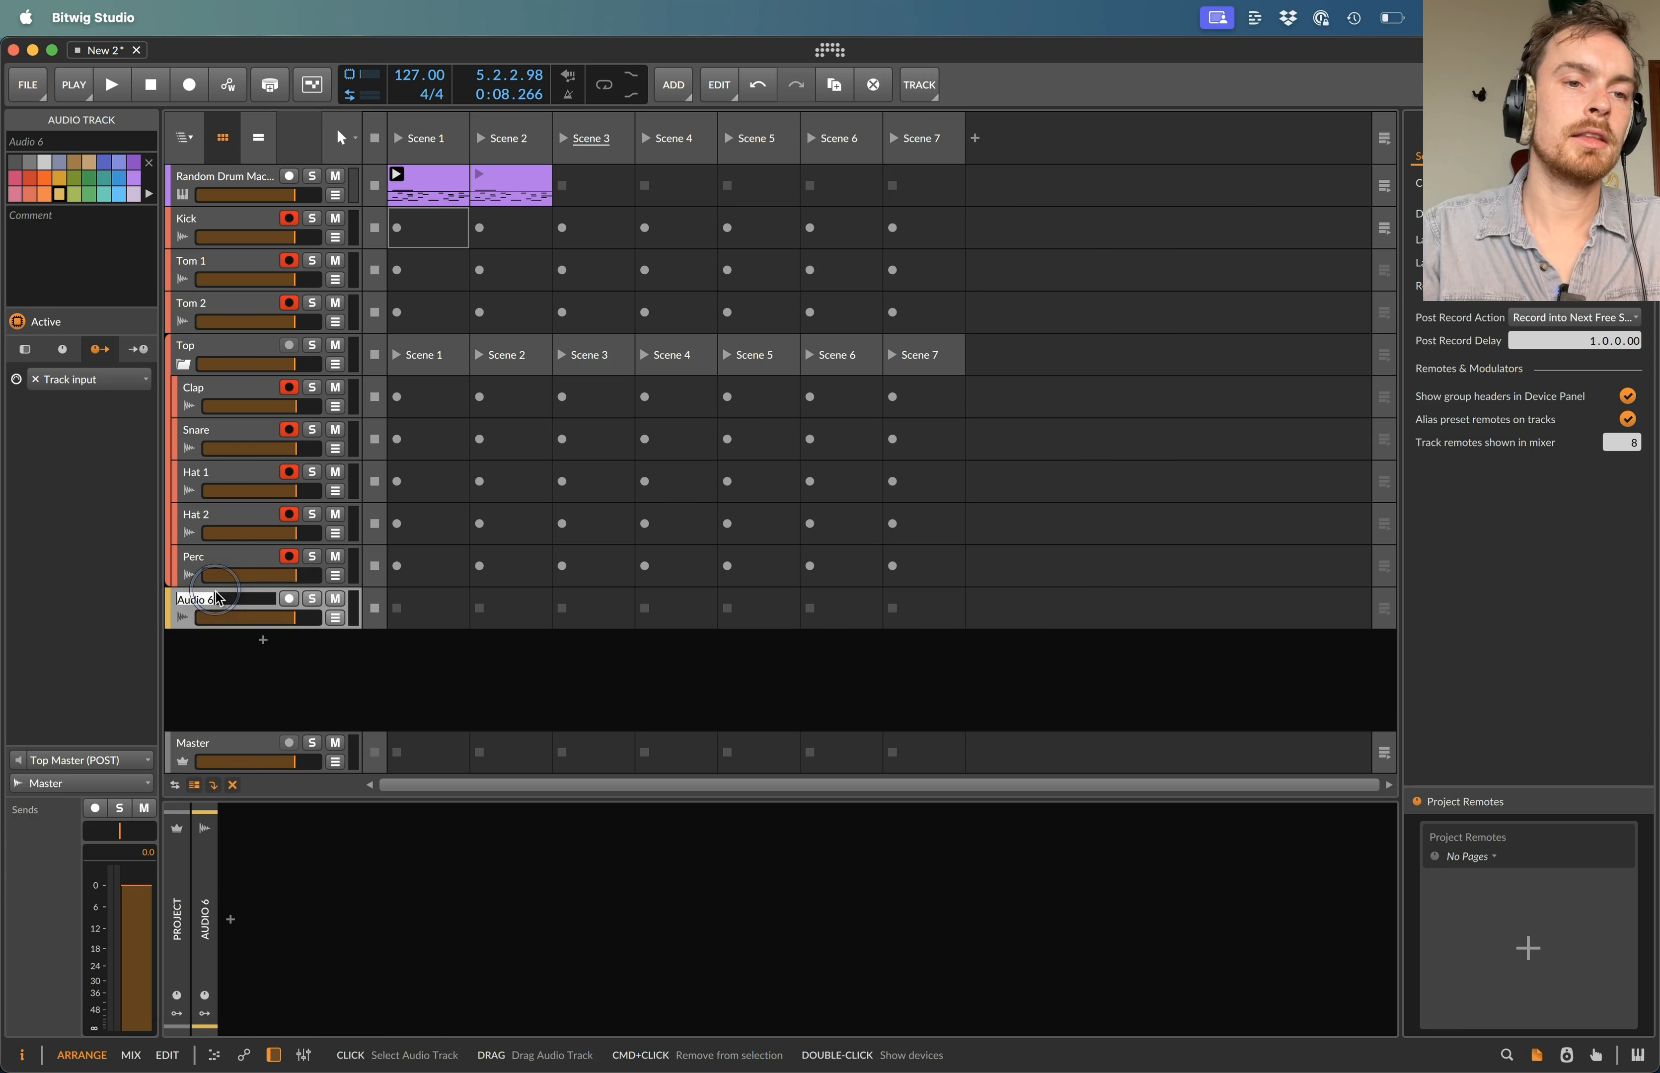
{"action": "type", "text": "TOP"}
{"action": "key", "text": "BackSpace"}
{"action": "key", "text": "BackSpace"}
{"action": "type", "text": "ops"}
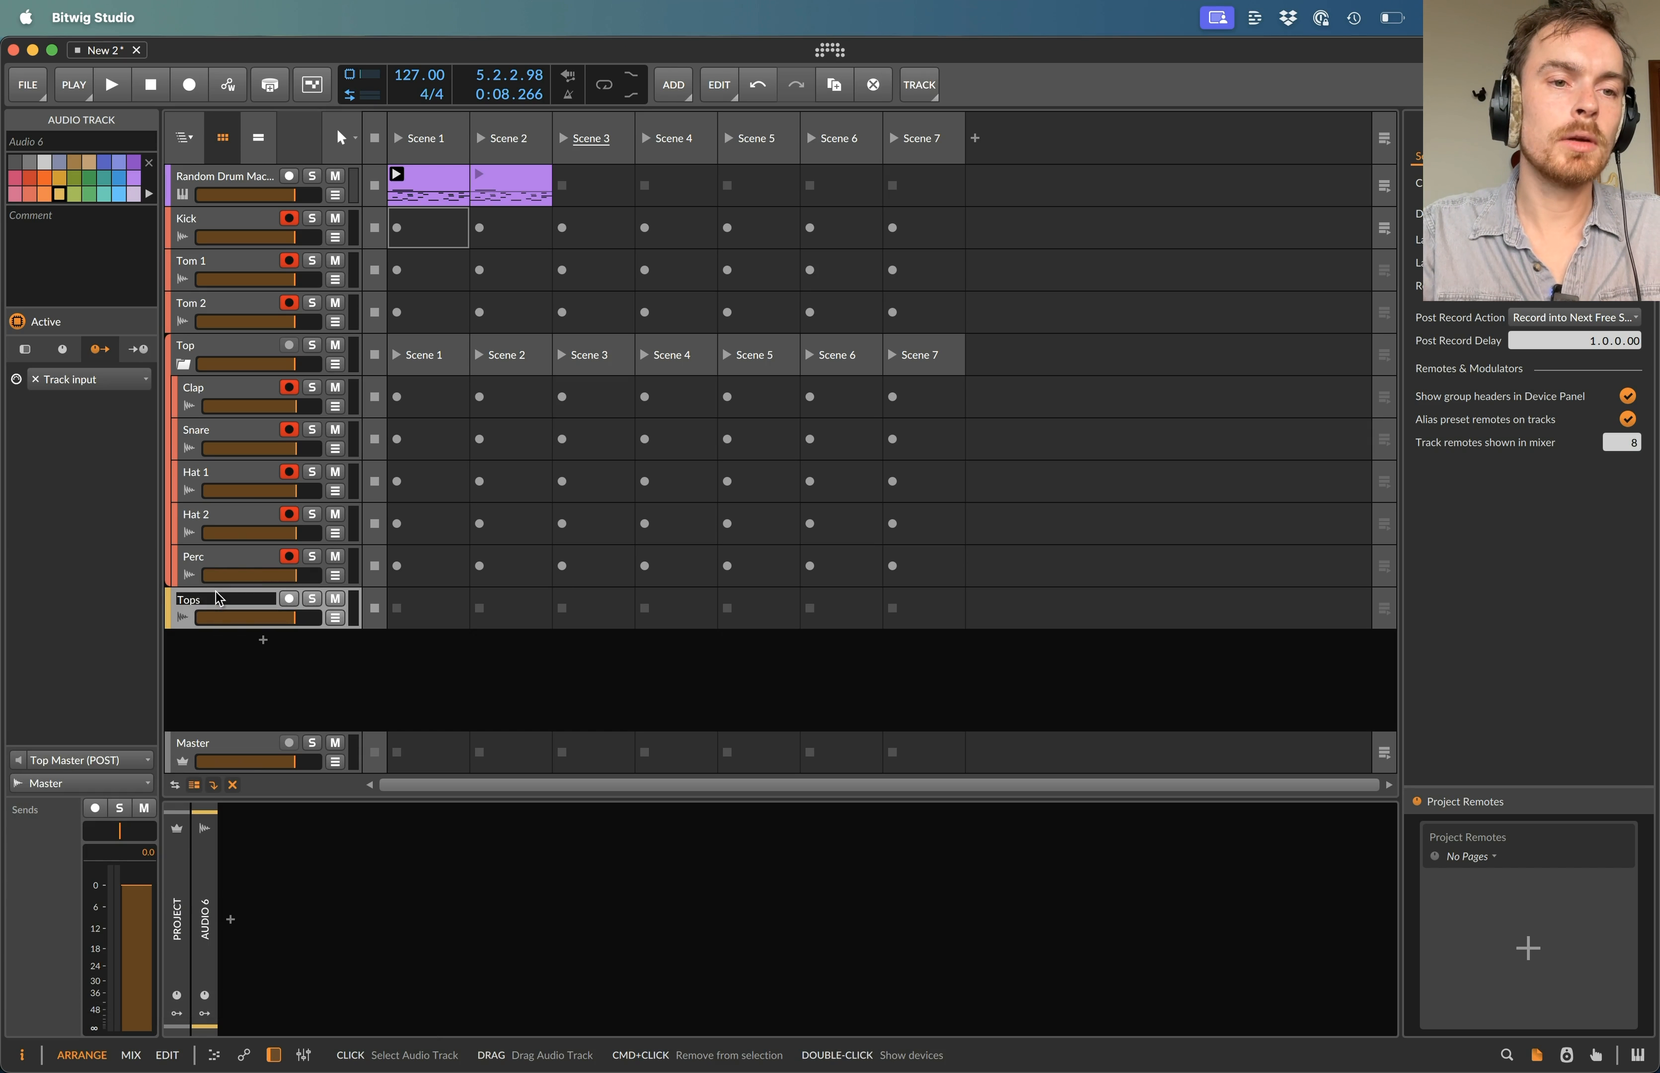
{"action": "key", "text": "Return"}
{"action": "left_click", "coordinate": [288, 599]}
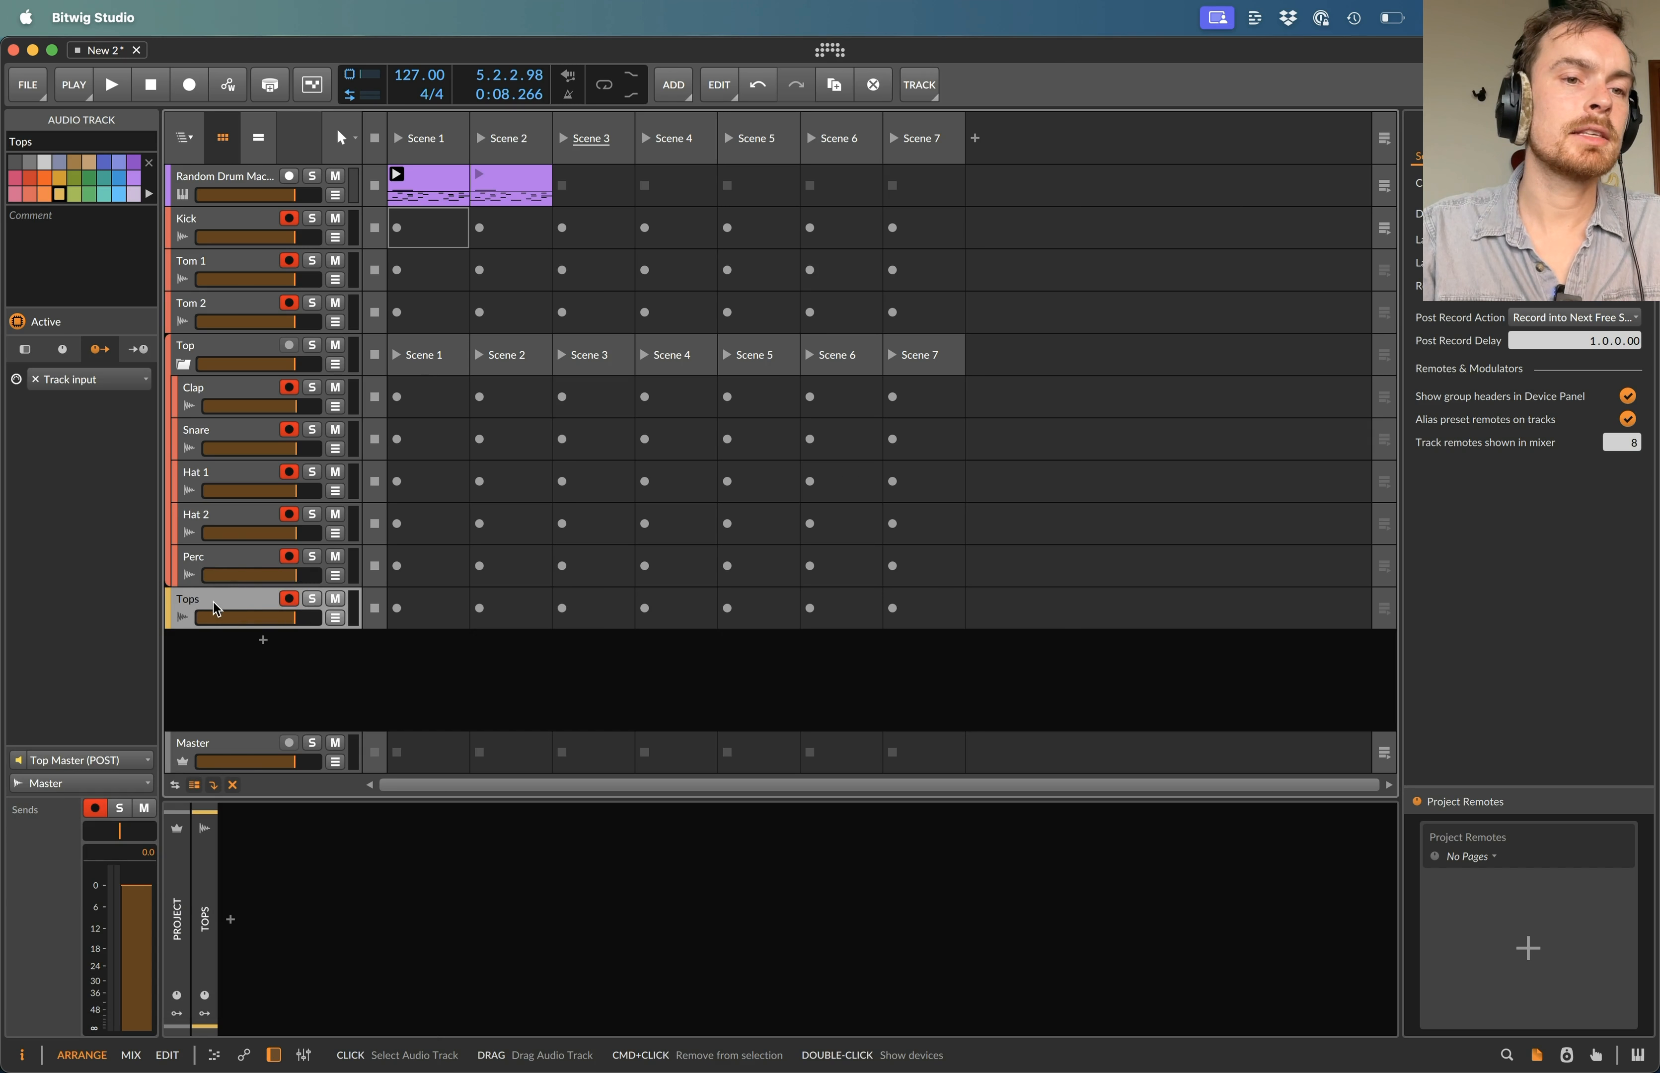
- Recolour the tracks from Kick to Tops, including those inside the Top group, the same red
{"action": "right_click", "coordinate": [212, 601]}
{"action": "left_click", "coordinate": [204, 215]}
{"action": "left_click", "coordinate": [219, 216], "text": "shift"}
{"action": "right_click", "coordinate": [220, 217]}
{"action": "left_click", "coordinate": [283, 347]}
{"action": "left_click", "coordinate": [203, 392]}
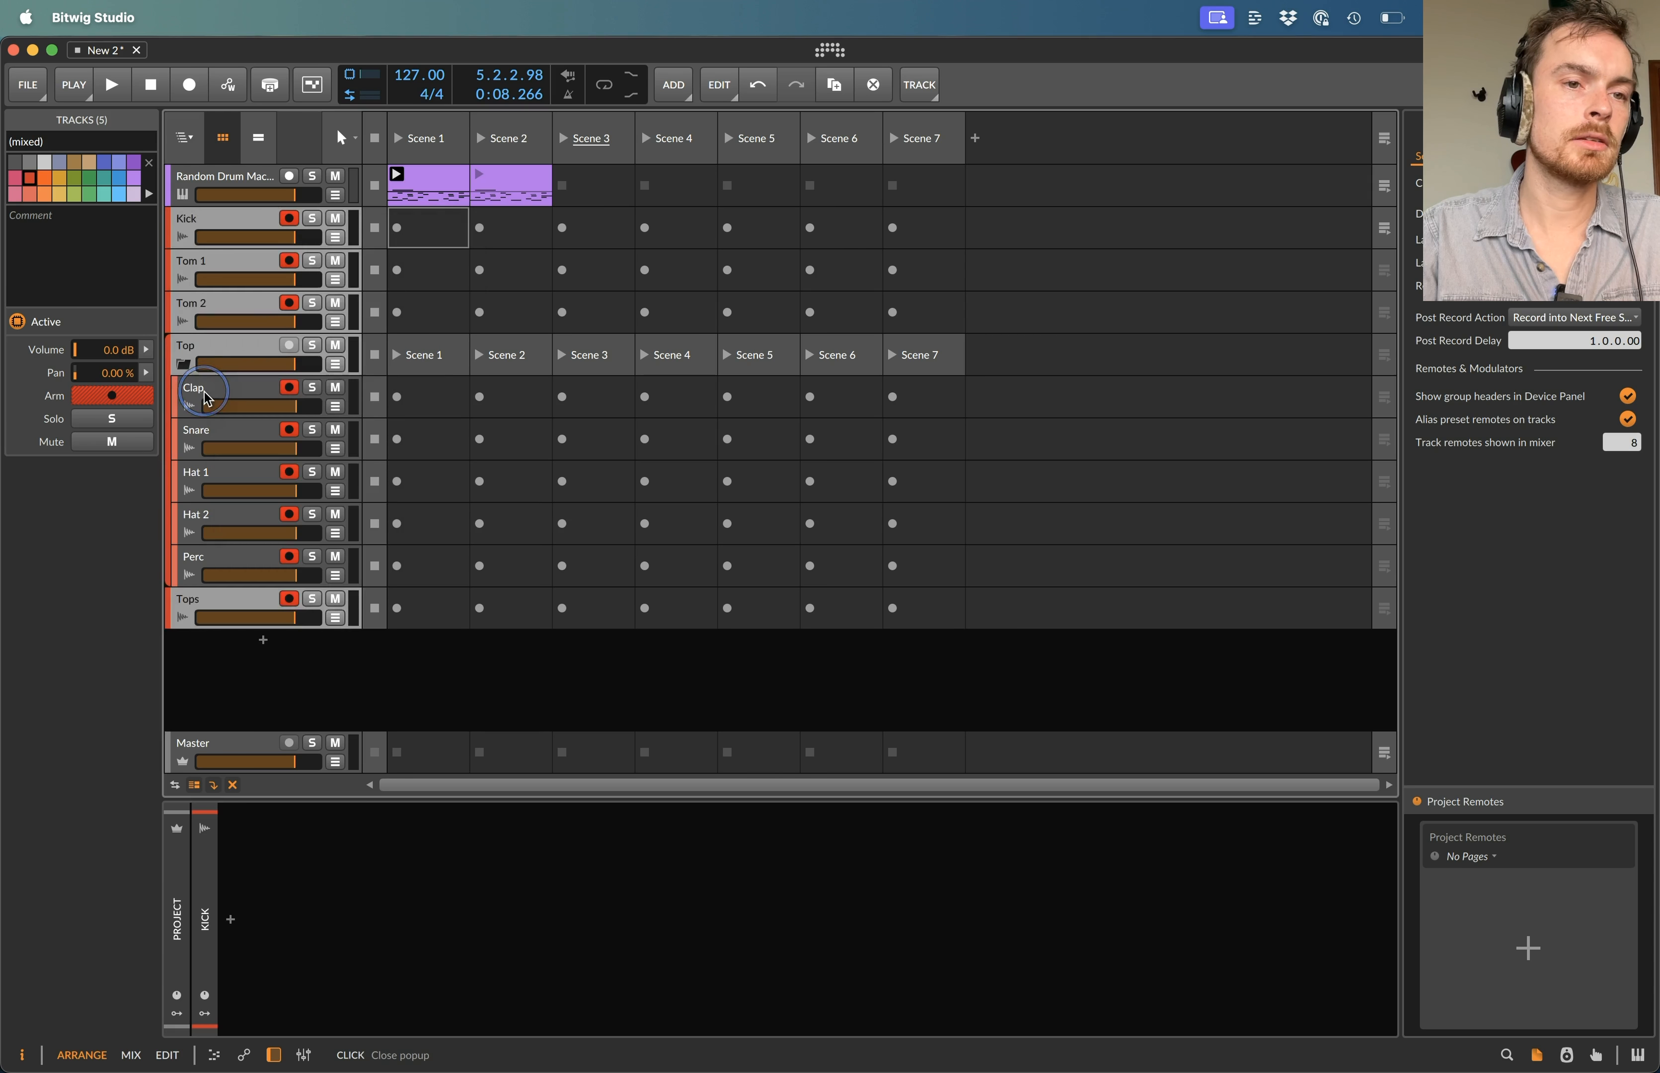
{"action": "right_click", "coordinate": [226, 391]}
{"action": "left_click", "coordinate": [220, 250]}
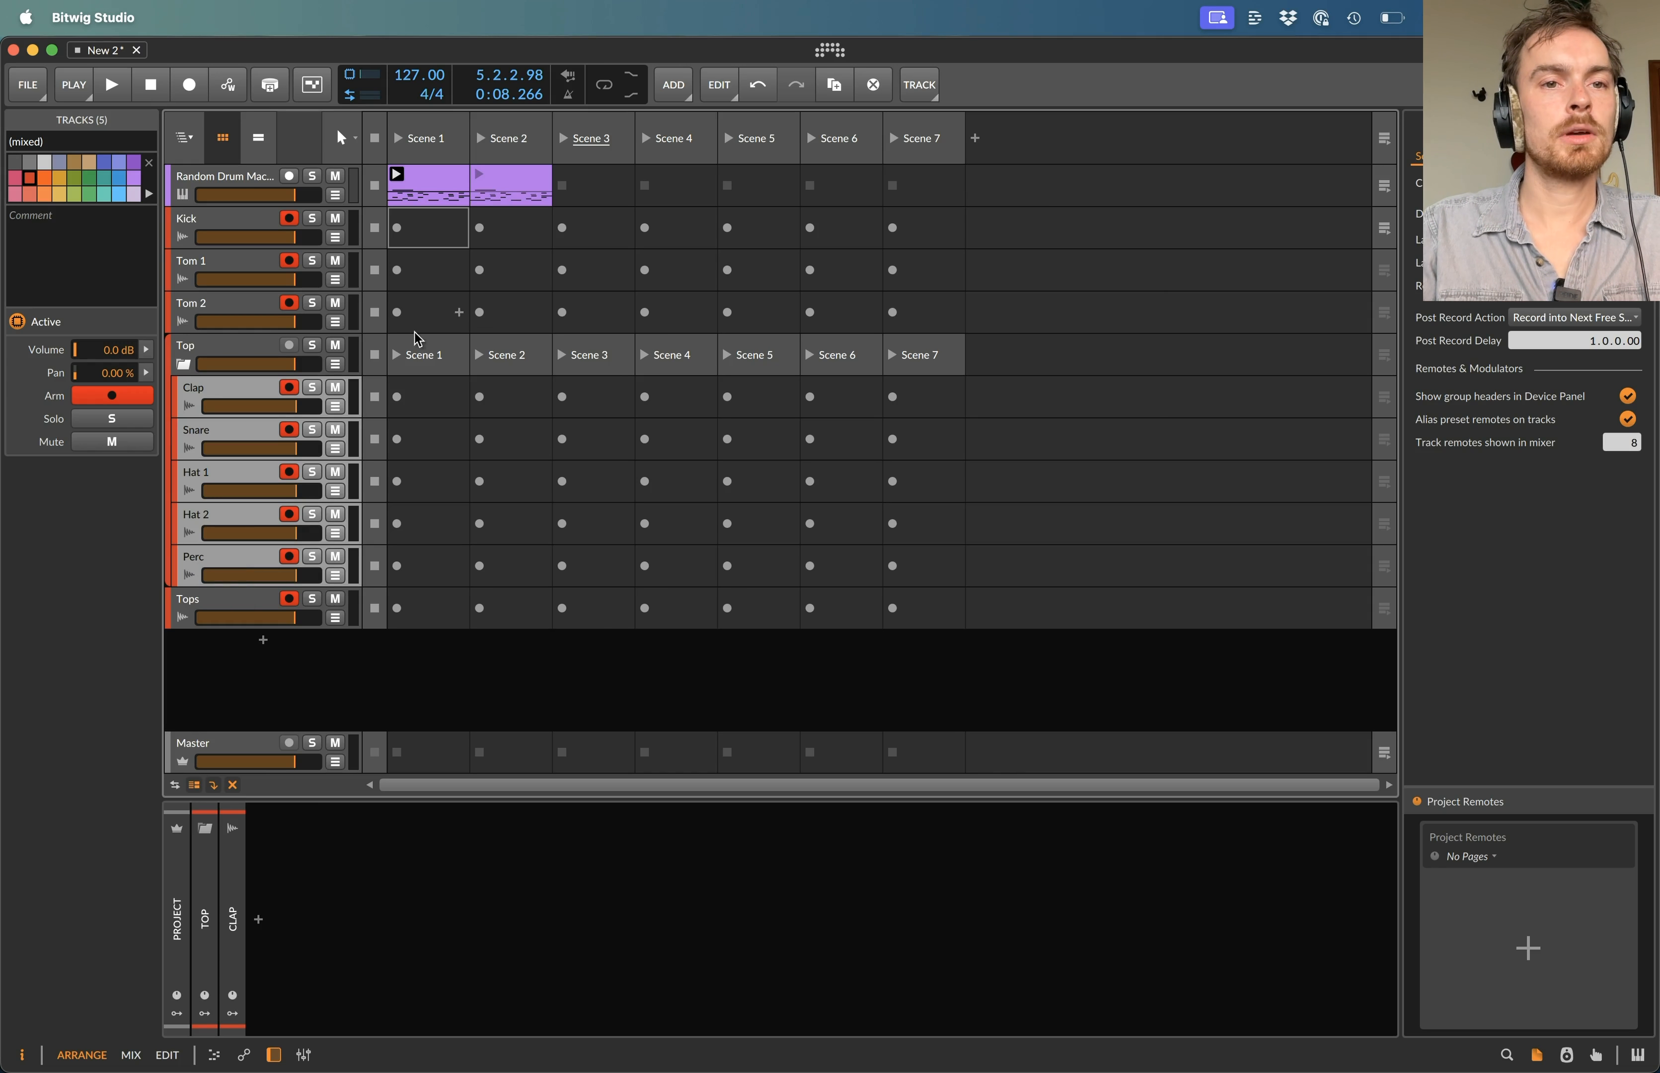
- Delete Scene 6 and Scene 7 from the clip launcher
{"action": "left_click", "coordinate": [426, 230]}
{"action": "left_click", "coordinate": [852, 133]}
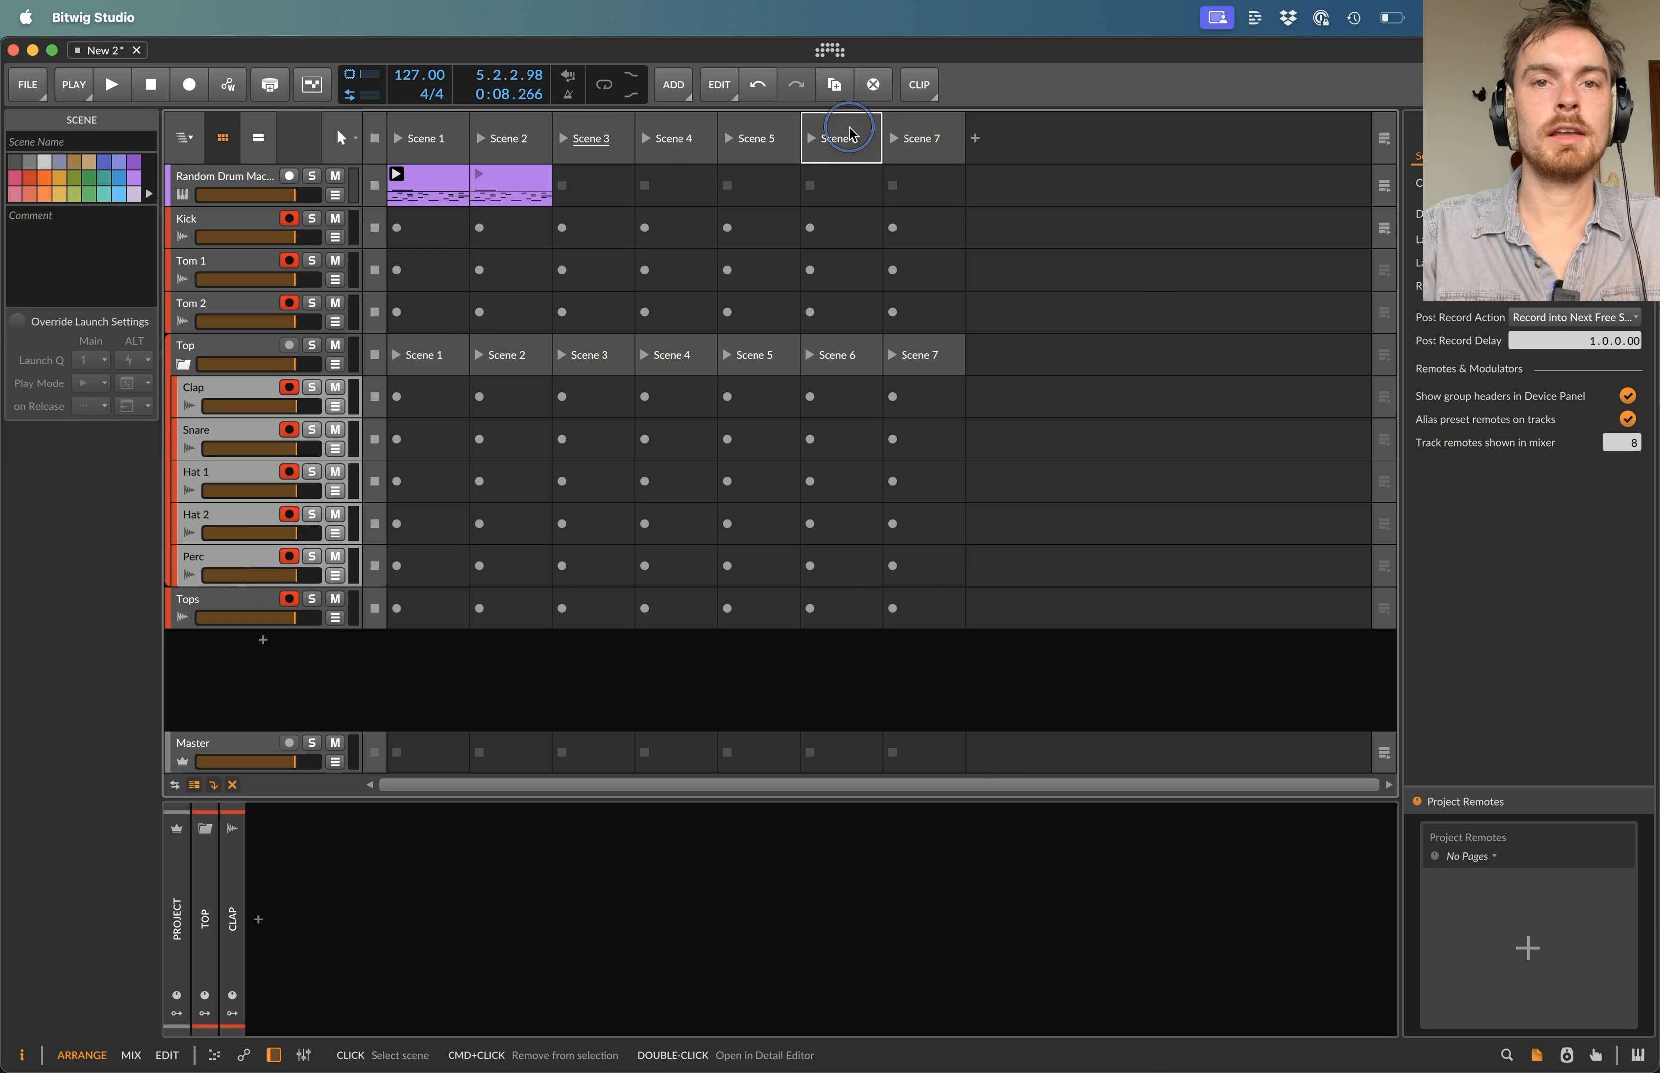
{"action": "key", "text": "Delete"}
{"action": "key", "text": "Delete"}
{"action": "left_click", "coordinate": [433, 230]}
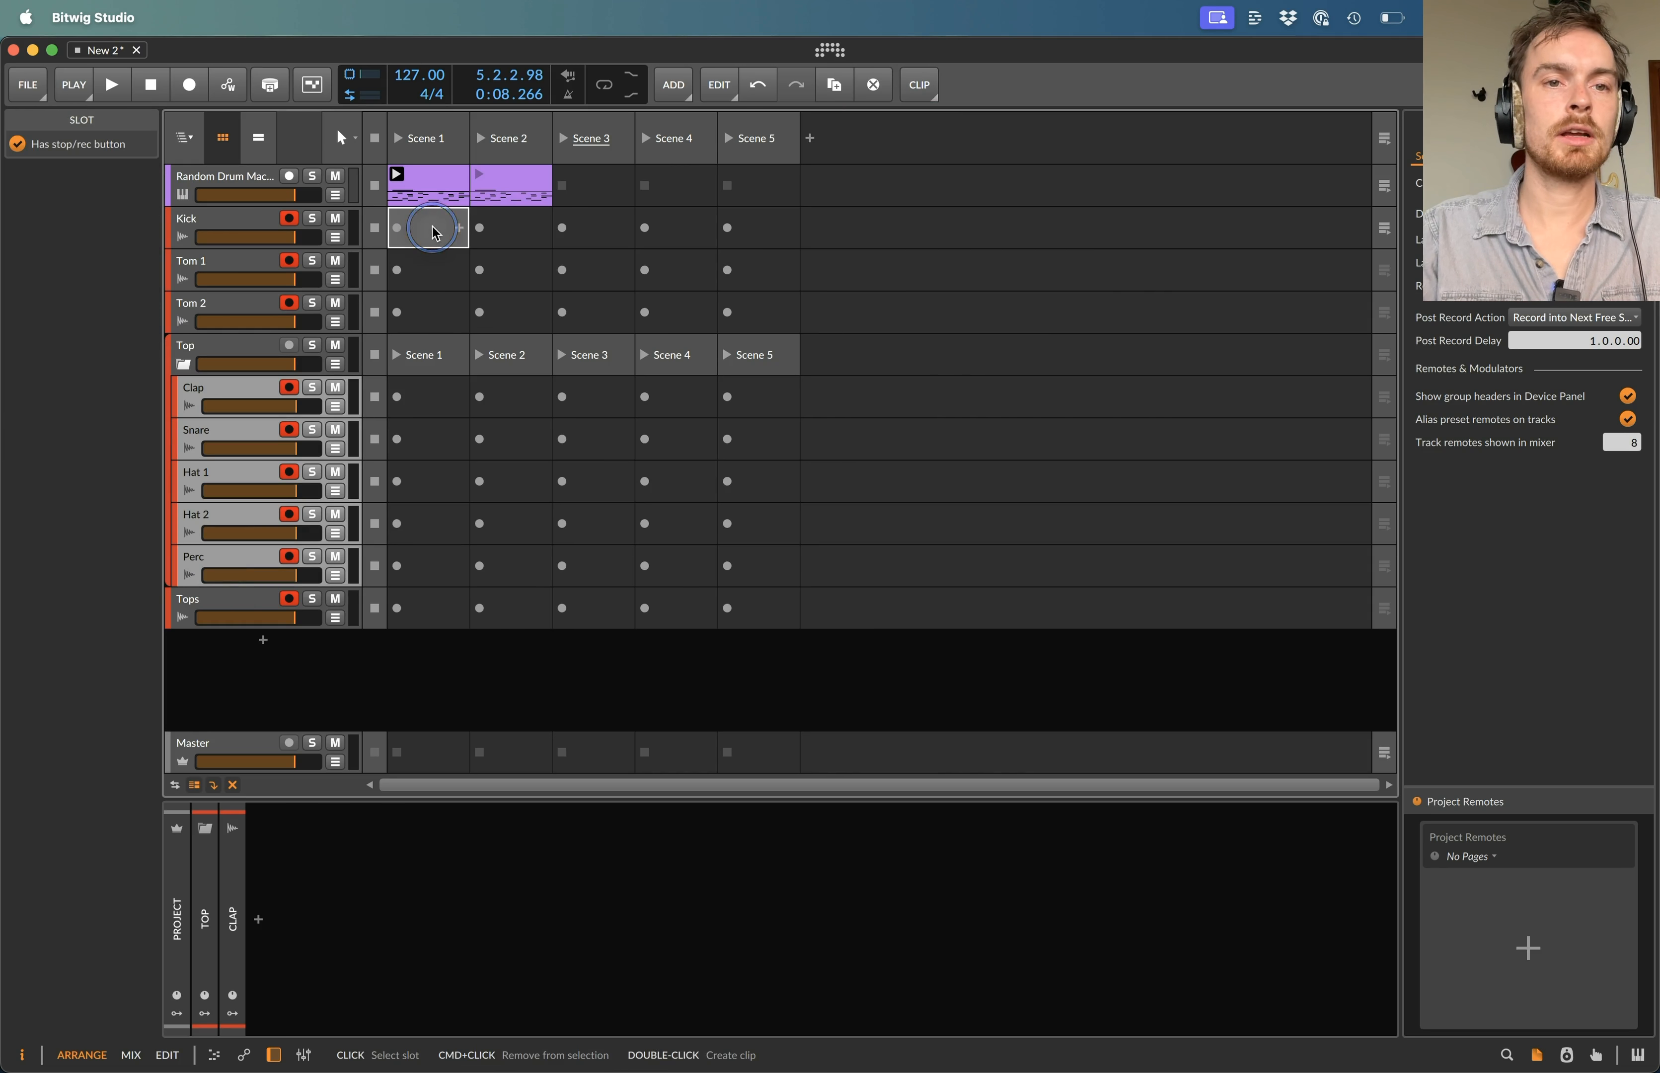
{"action": "left_click", "coordinate": [426, 619], "text": "shift"}
{"action": "left_click", "coordinate": [431, 401]}
{"action": "left_click", "coordinate": [433, 447], "text": "shift"}
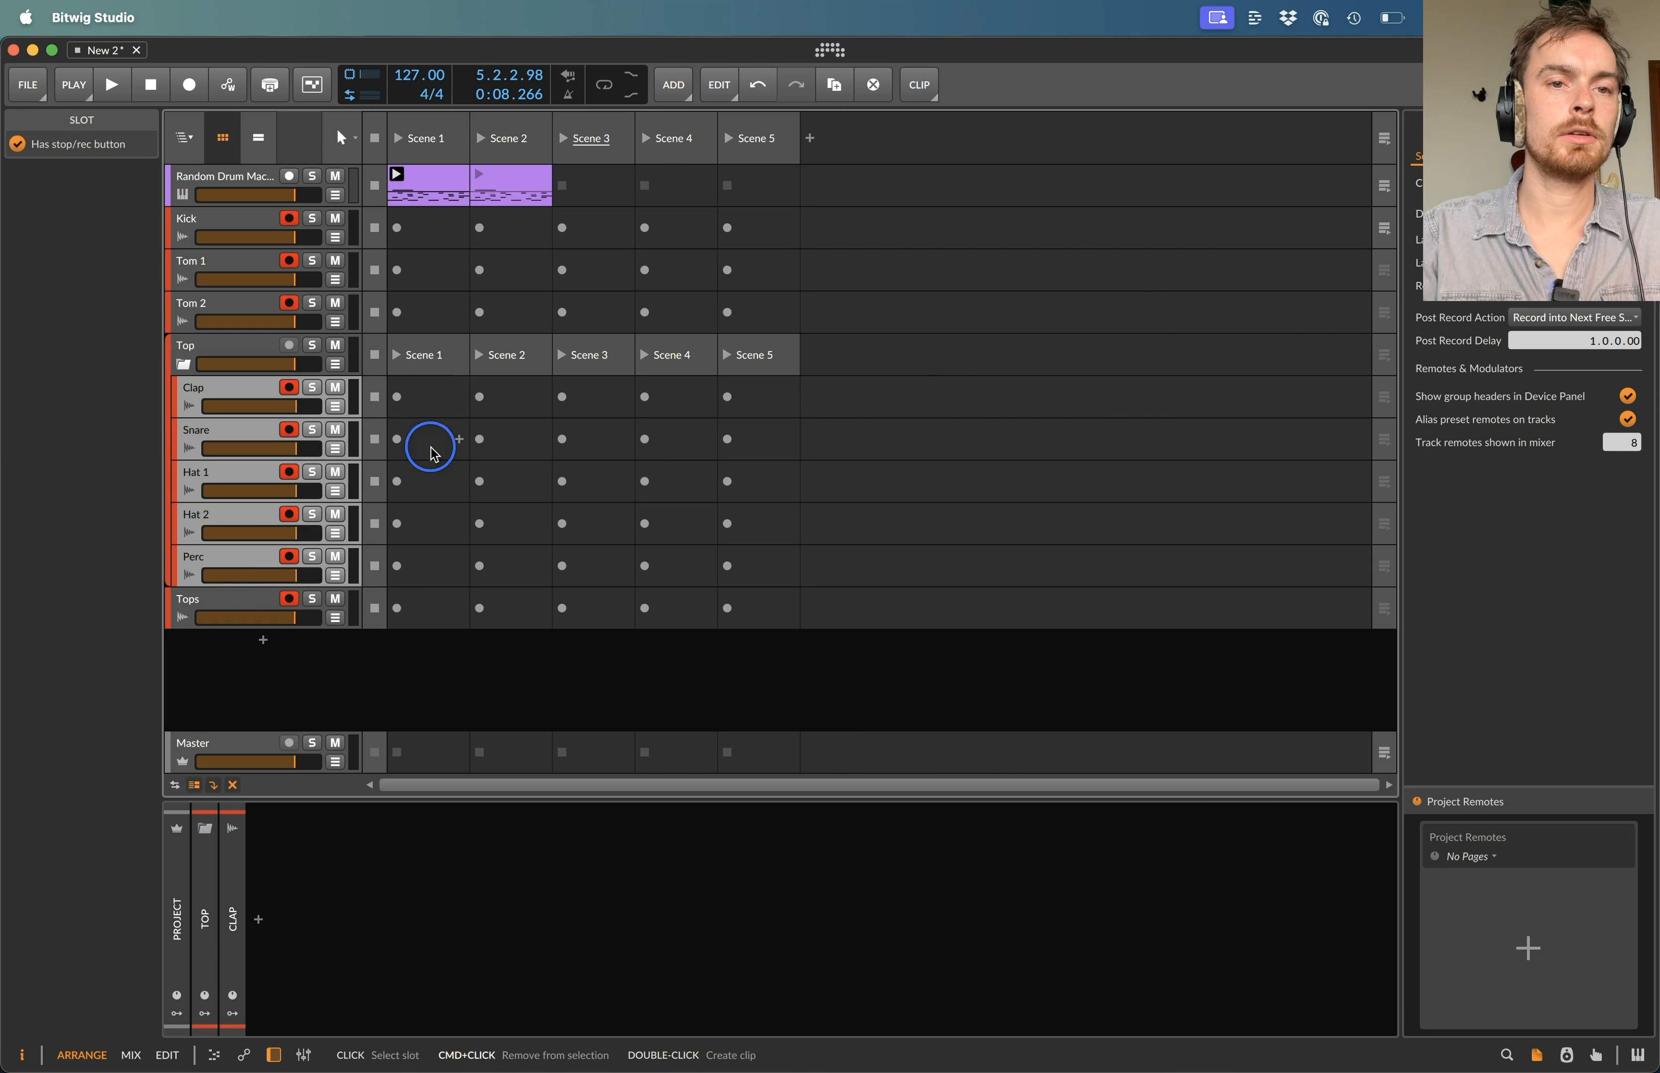
{"action": "left_click", "coordinate": [428, 610], "text": "shift"}
{"action": "left_click", "coordinate": [422, 570]}
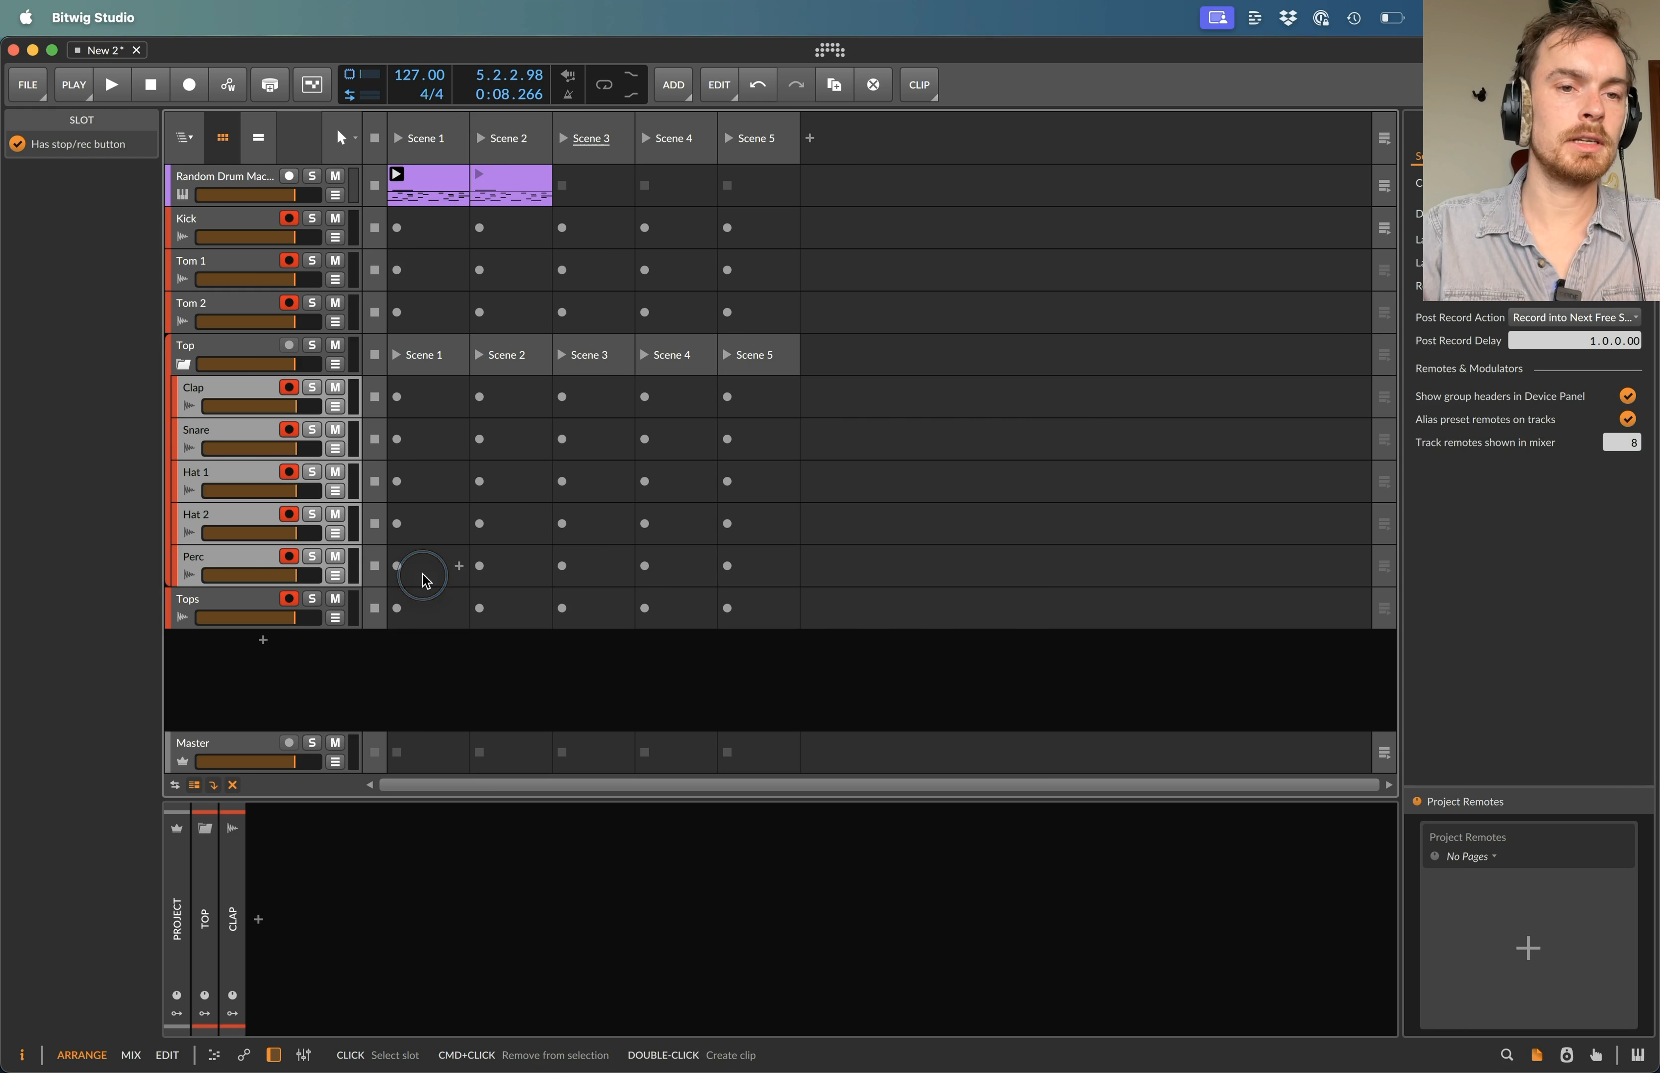
- Try recording into the Scene 1 slots of Kick, Tom 1, Tom 2, Clap and Snare, and undo the recorded clips
{"action": "left_click", "coordinate": [427, 238]}
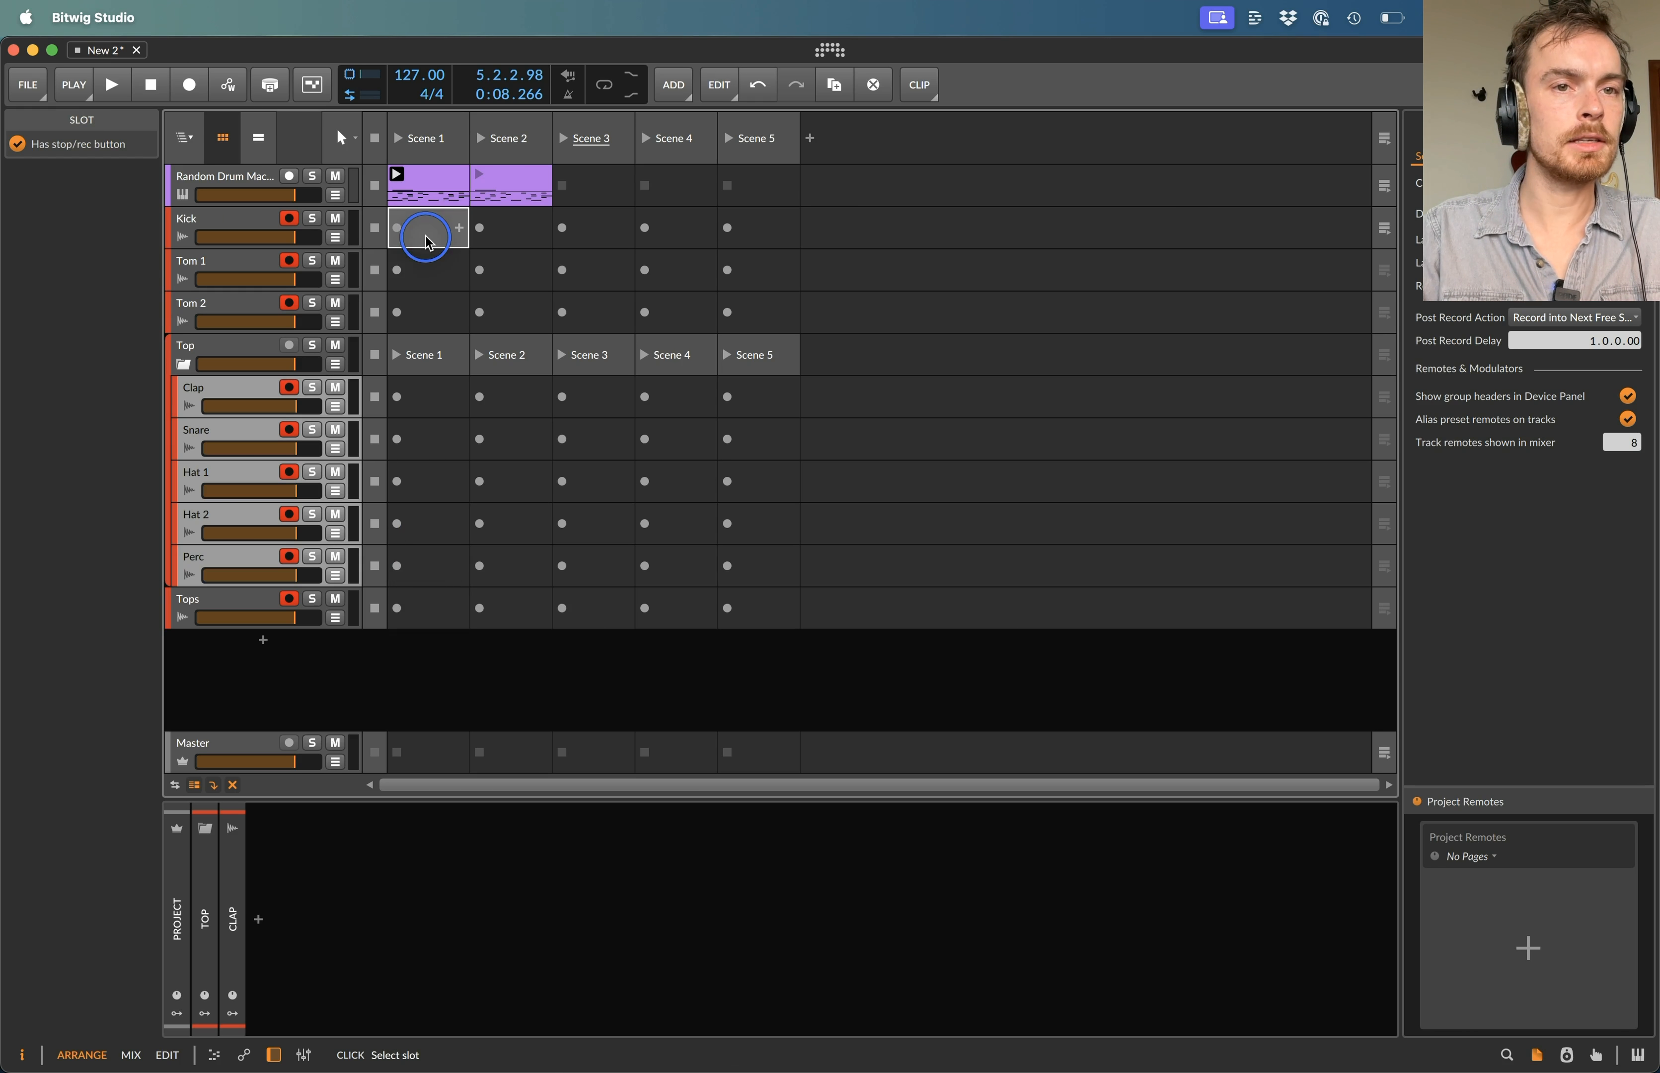
{"action": "left_click", "coordinate": [426, 269], "text": "super"}
{"action": "left_click", "coordinate": [434, 318], "text": "super"}
{"action": "left_click", "coordinate": [425, 396], "text": "super"}
{"action": "left_click", "coordinate": [430, 441], "text": "super"}
{"action": "key", "text": "Return"}
{"action": "key", "text": "space"}
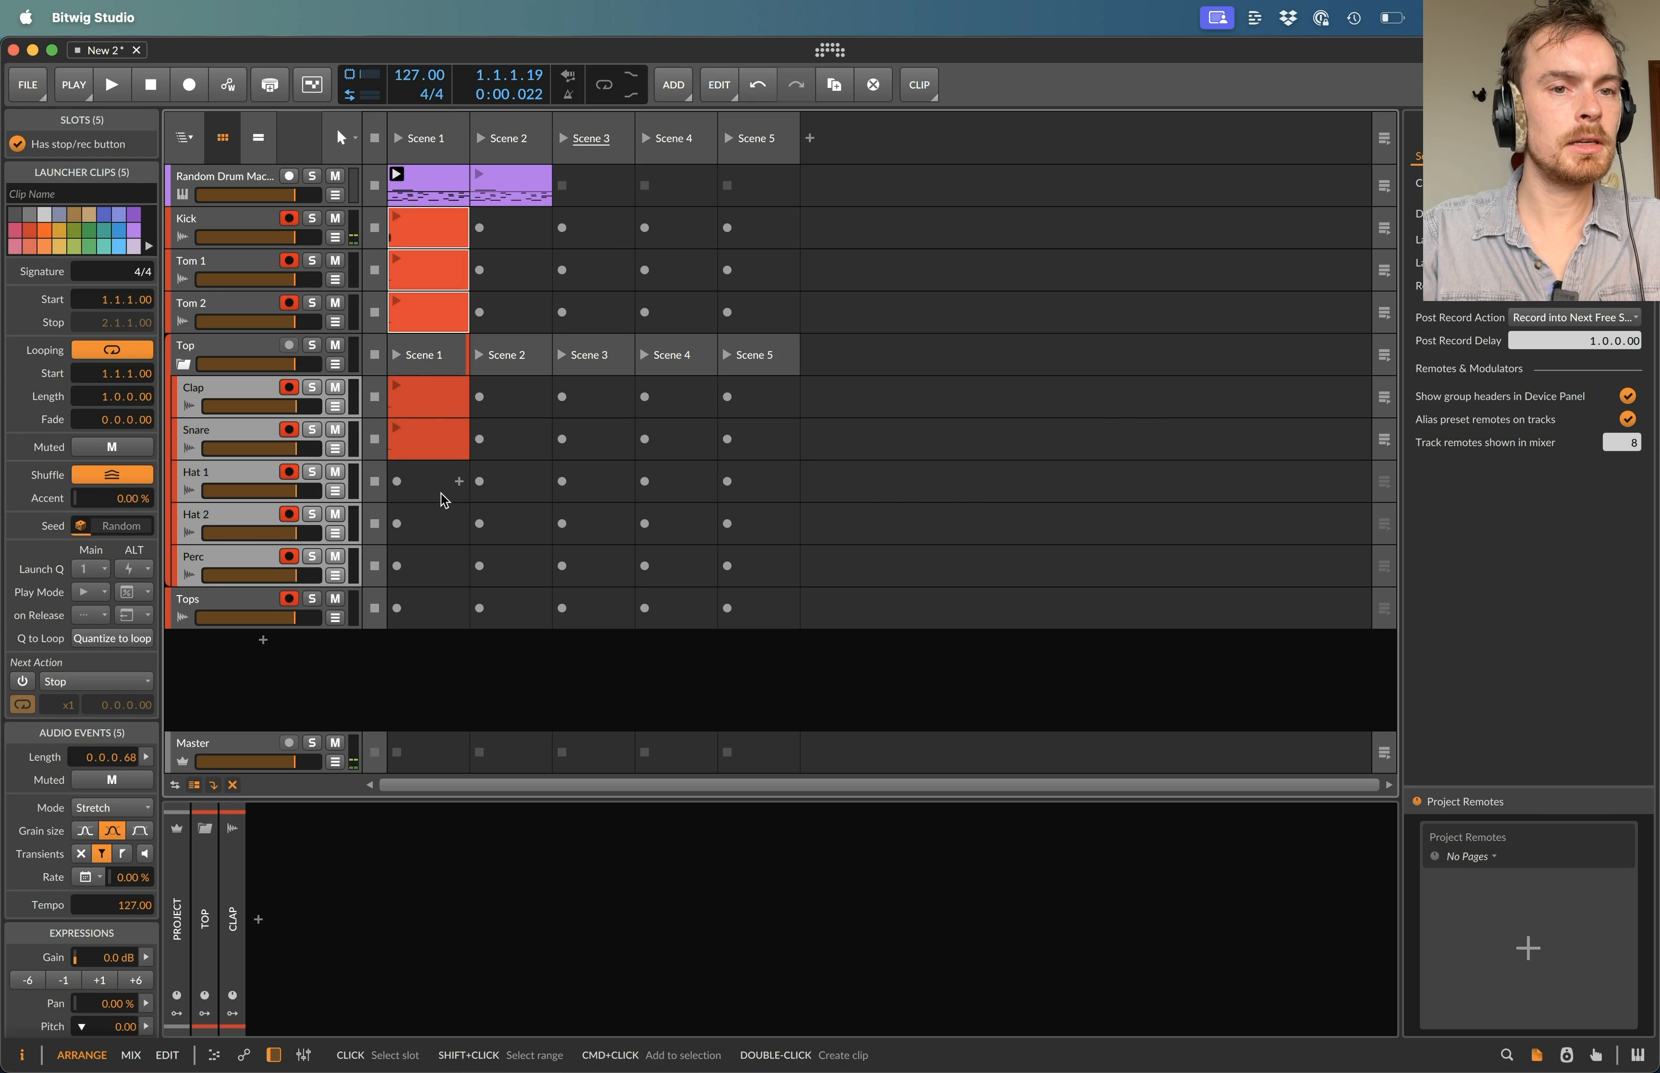
{"action": "left_click", "coordinate": [425, 627]}
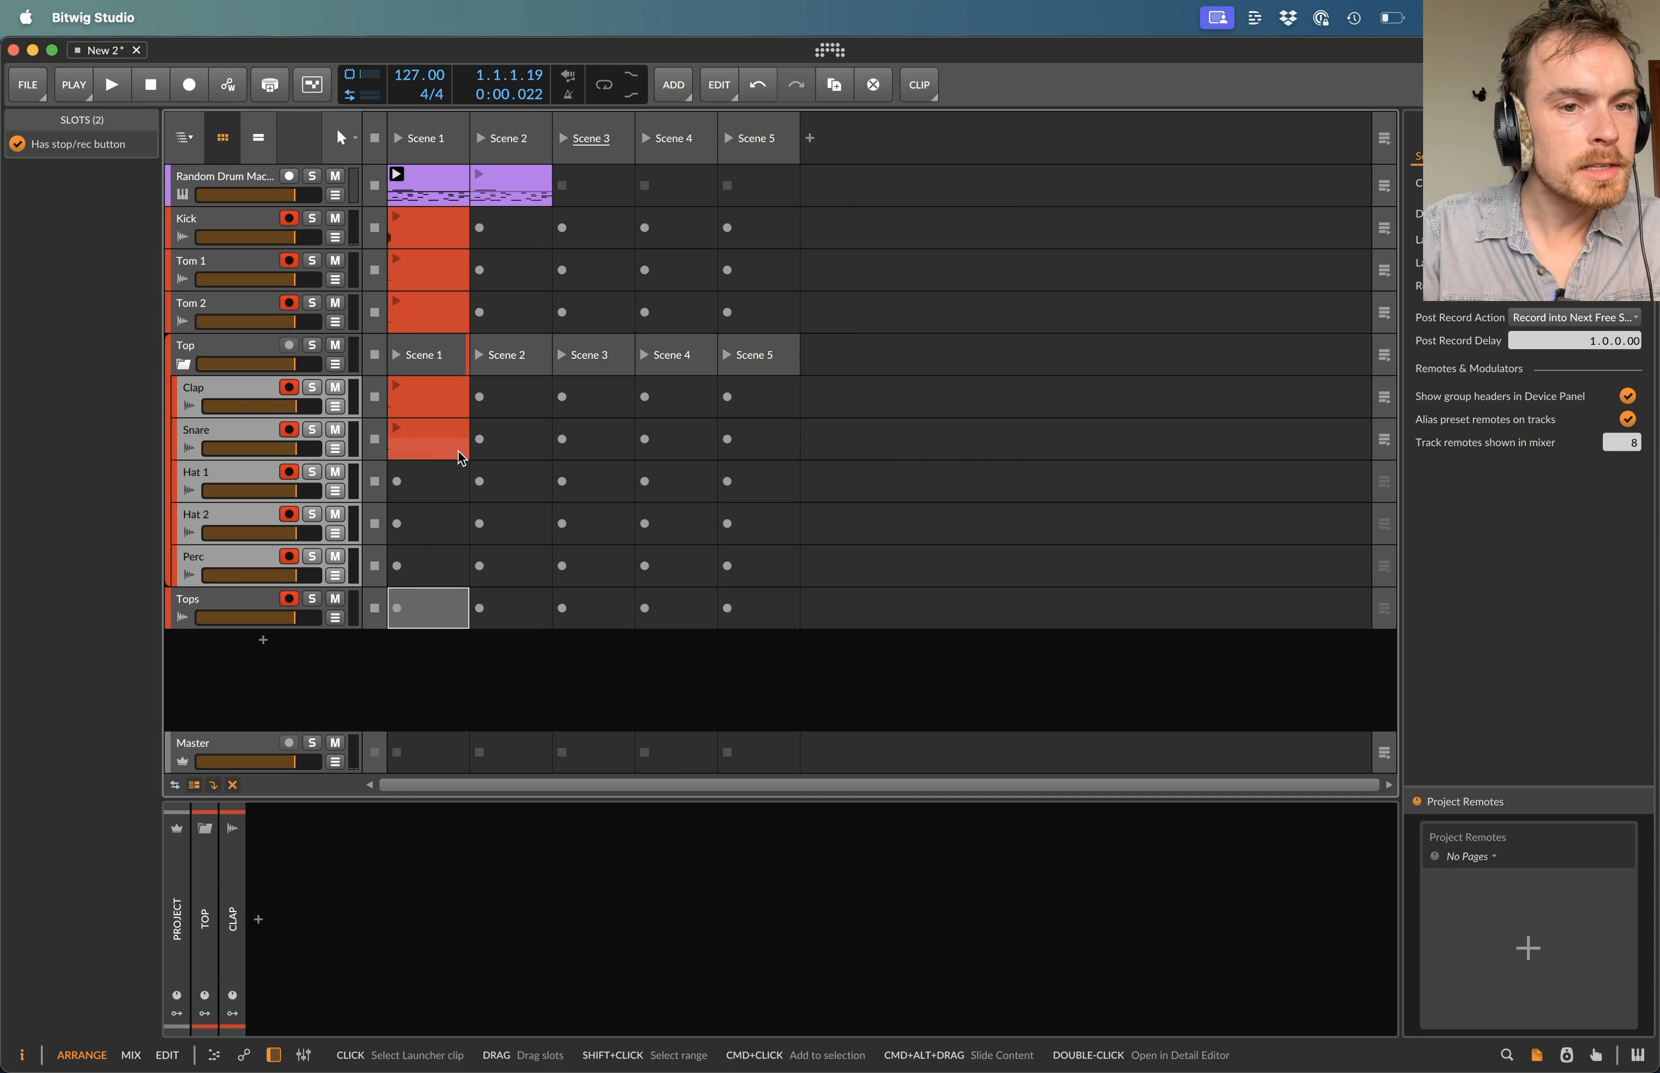
{"action": "key", "text": "super+z"}
- Record all nine armed tracks from Kick to Tops together, starting in their Scene 1 slots and continuing through Scene 5
{"action": "left_click", "coordinate": [419, 231]}
{"action": "left_click", "coordinate": [426, 270], "text": "super"}
{"action": "left_click", "coordinate": [426, 321], "text": "super"}
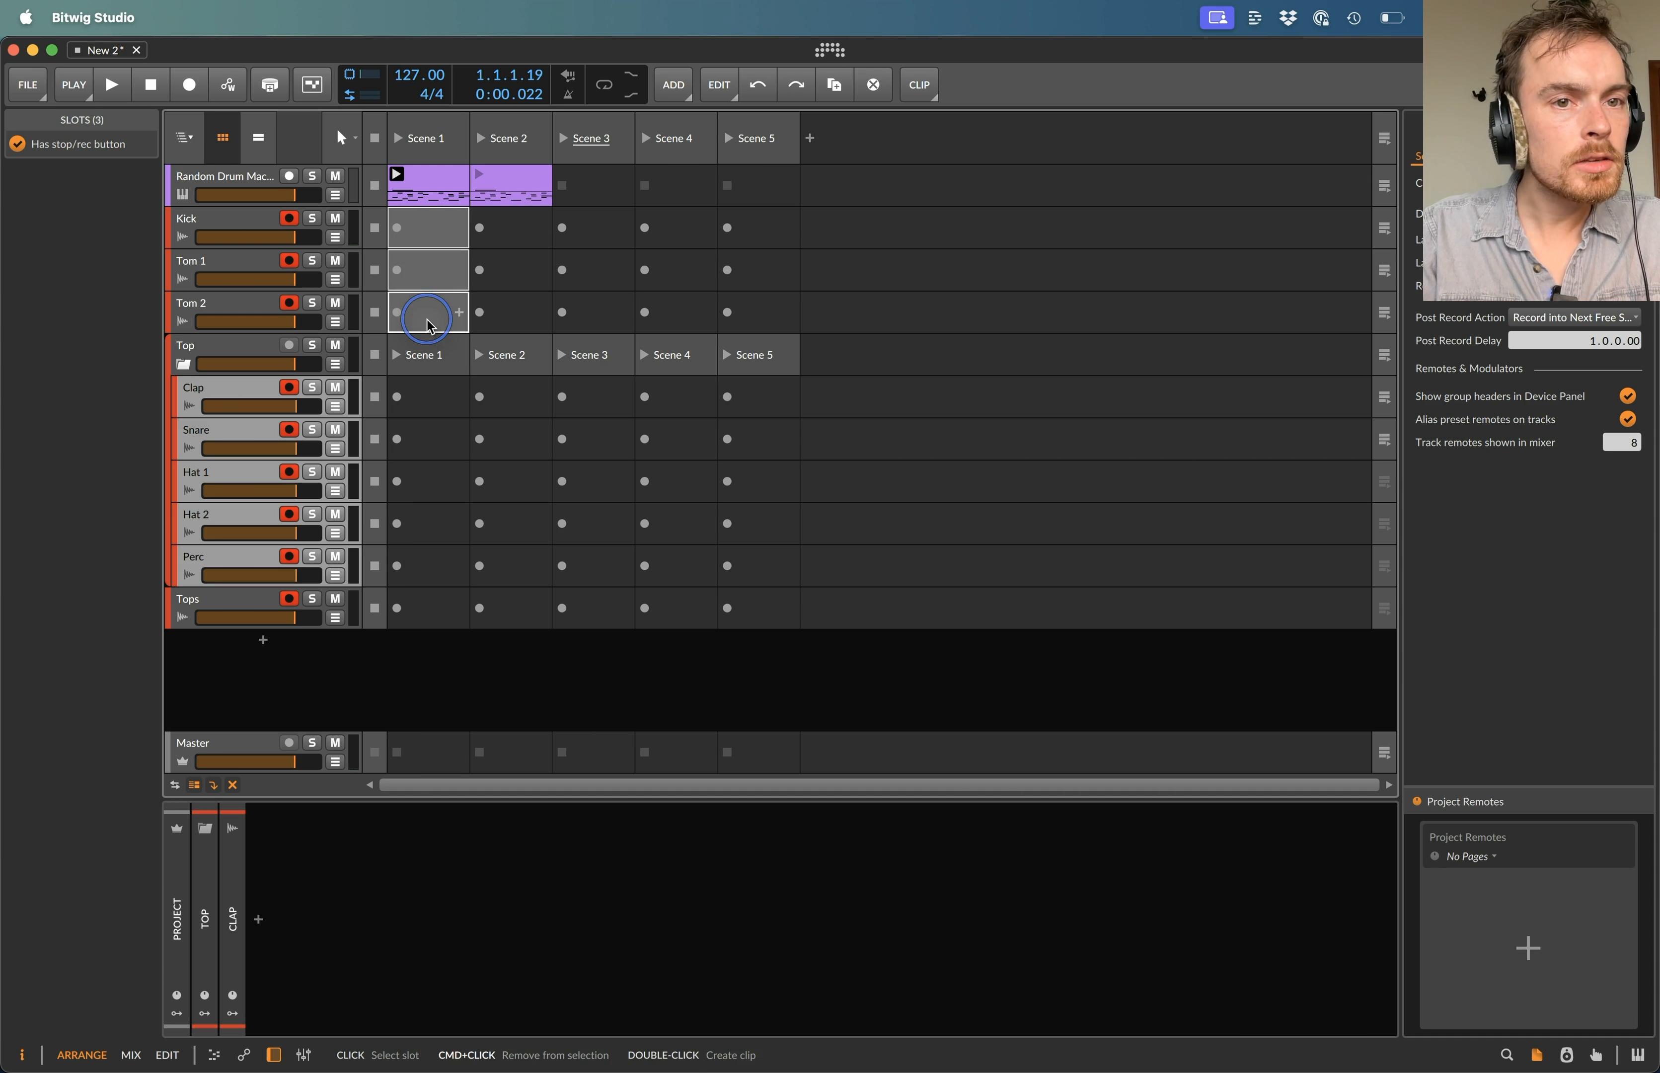
{"action": "left_click", "coordinate": [426, 405], "text": "super"}
{"action": "left_click", "coordinate": [429, 450], "text": "super"}
{"action": "left_click", "coordinate": [427, 529], "text": "super"}
{"action": "left_click", "coordinate": [427, 566], "text": "super"}
{"action": "left_click", "coordinate": [430, 611], "text": "super"}
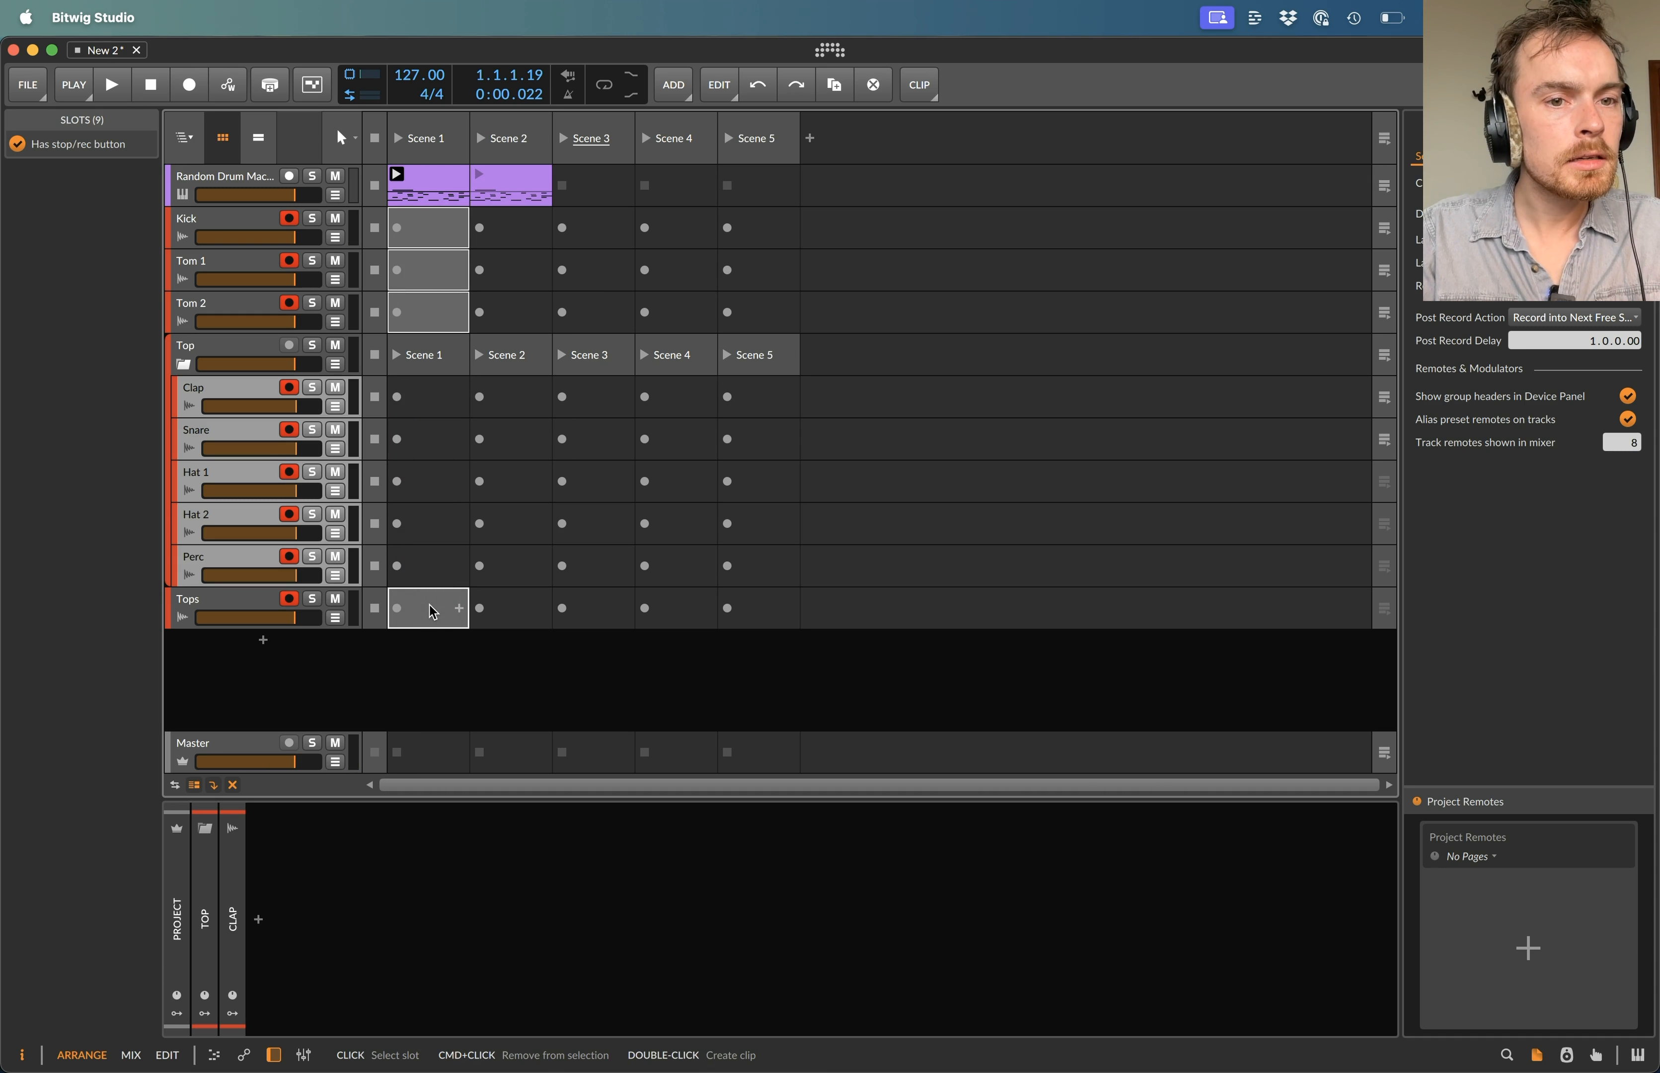
{"action": "double_click", "coordinate": [433, 612]}
{"action": "key", "text": "Delete"}
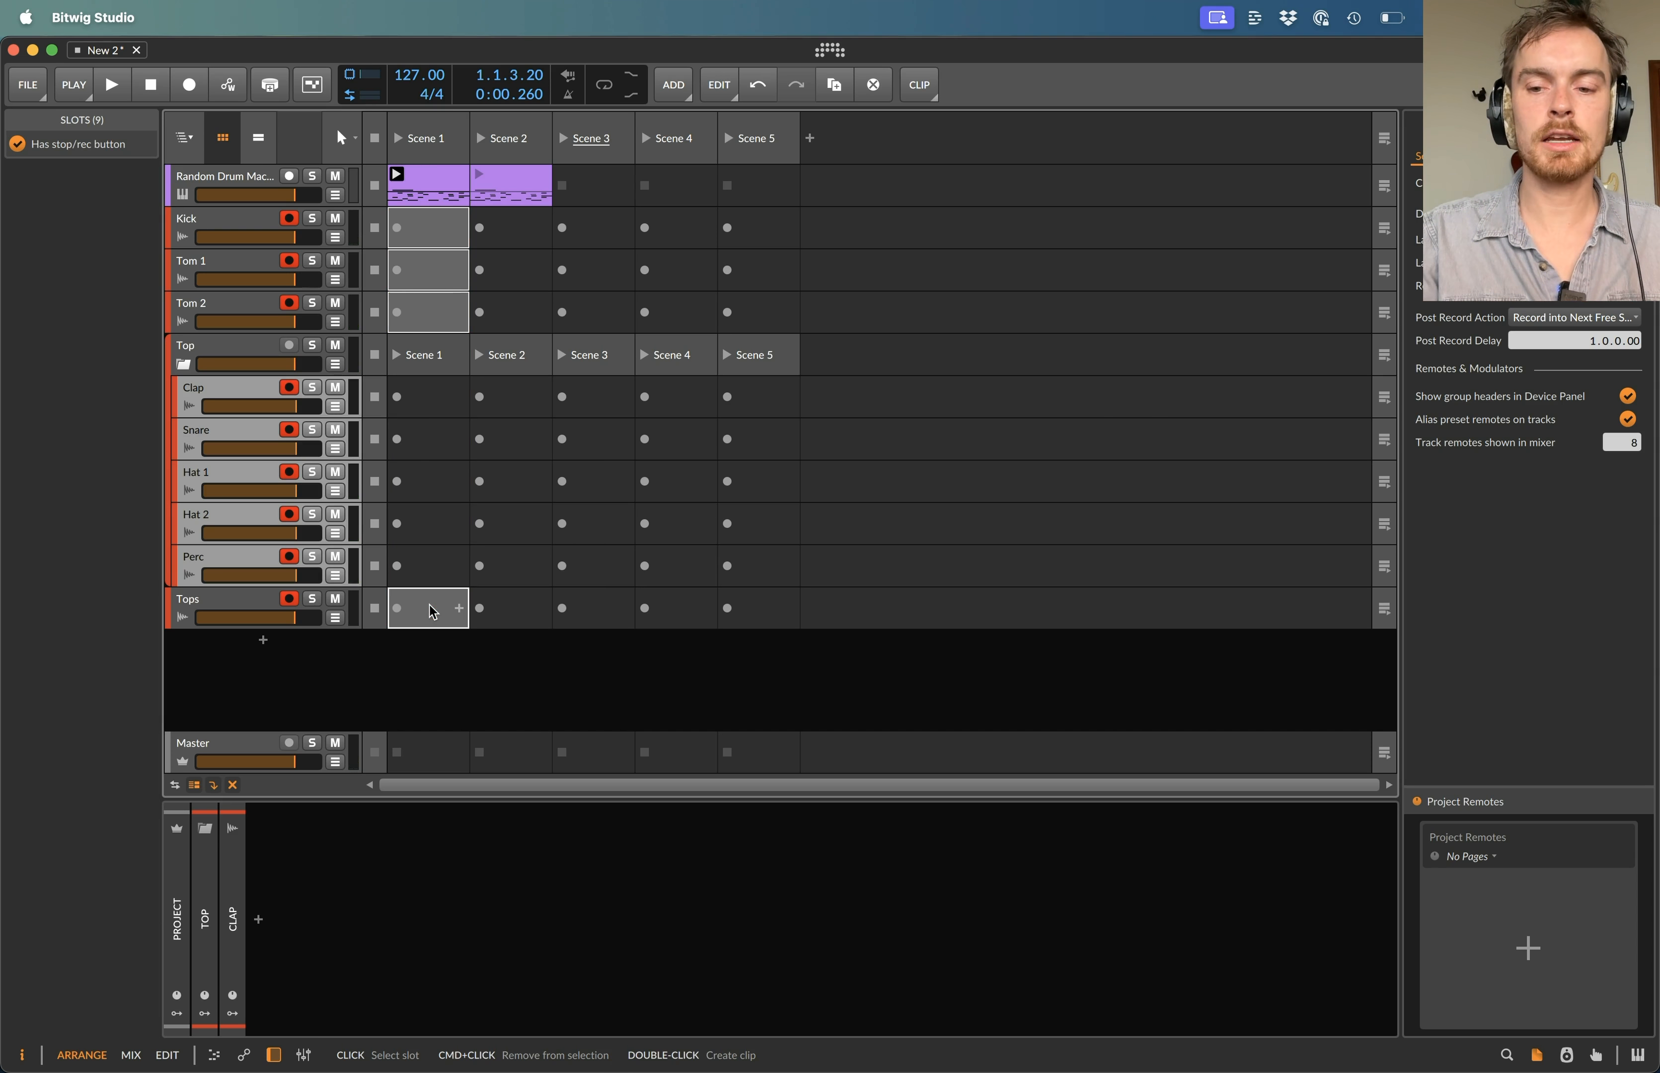
{"action": "double_click", "coordinate": [433, 612]}
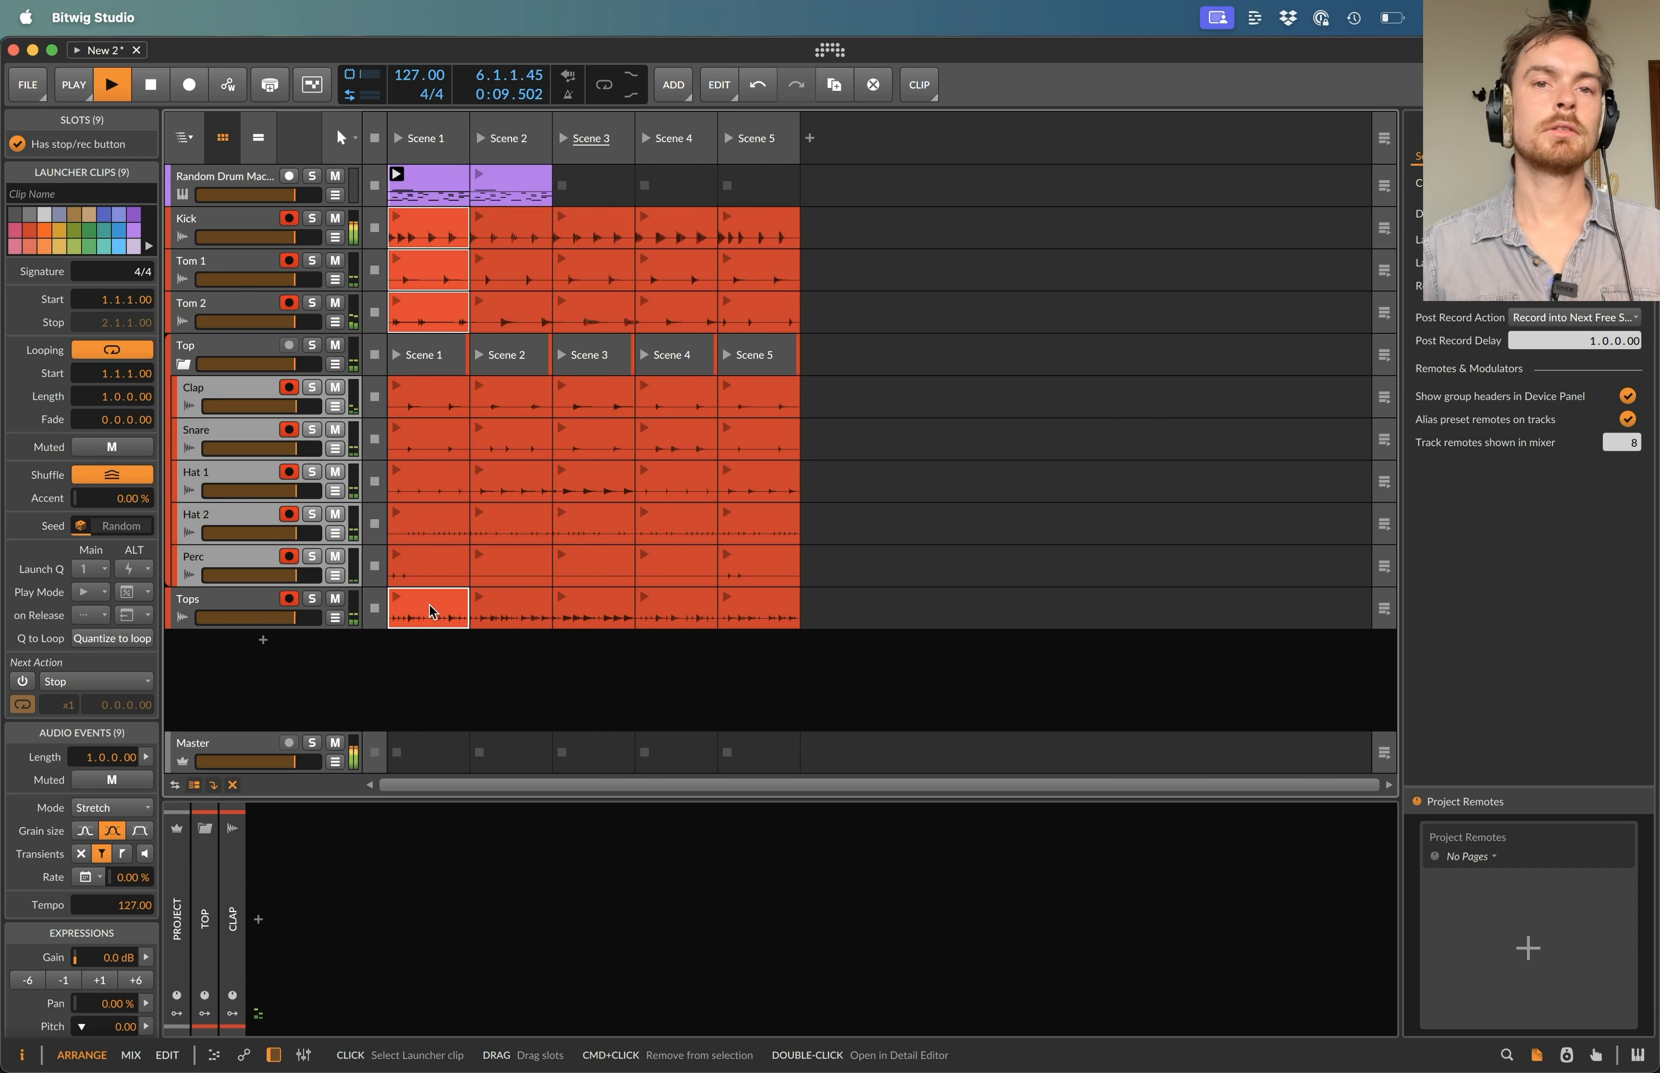
{"action": "key", "text": "space"}
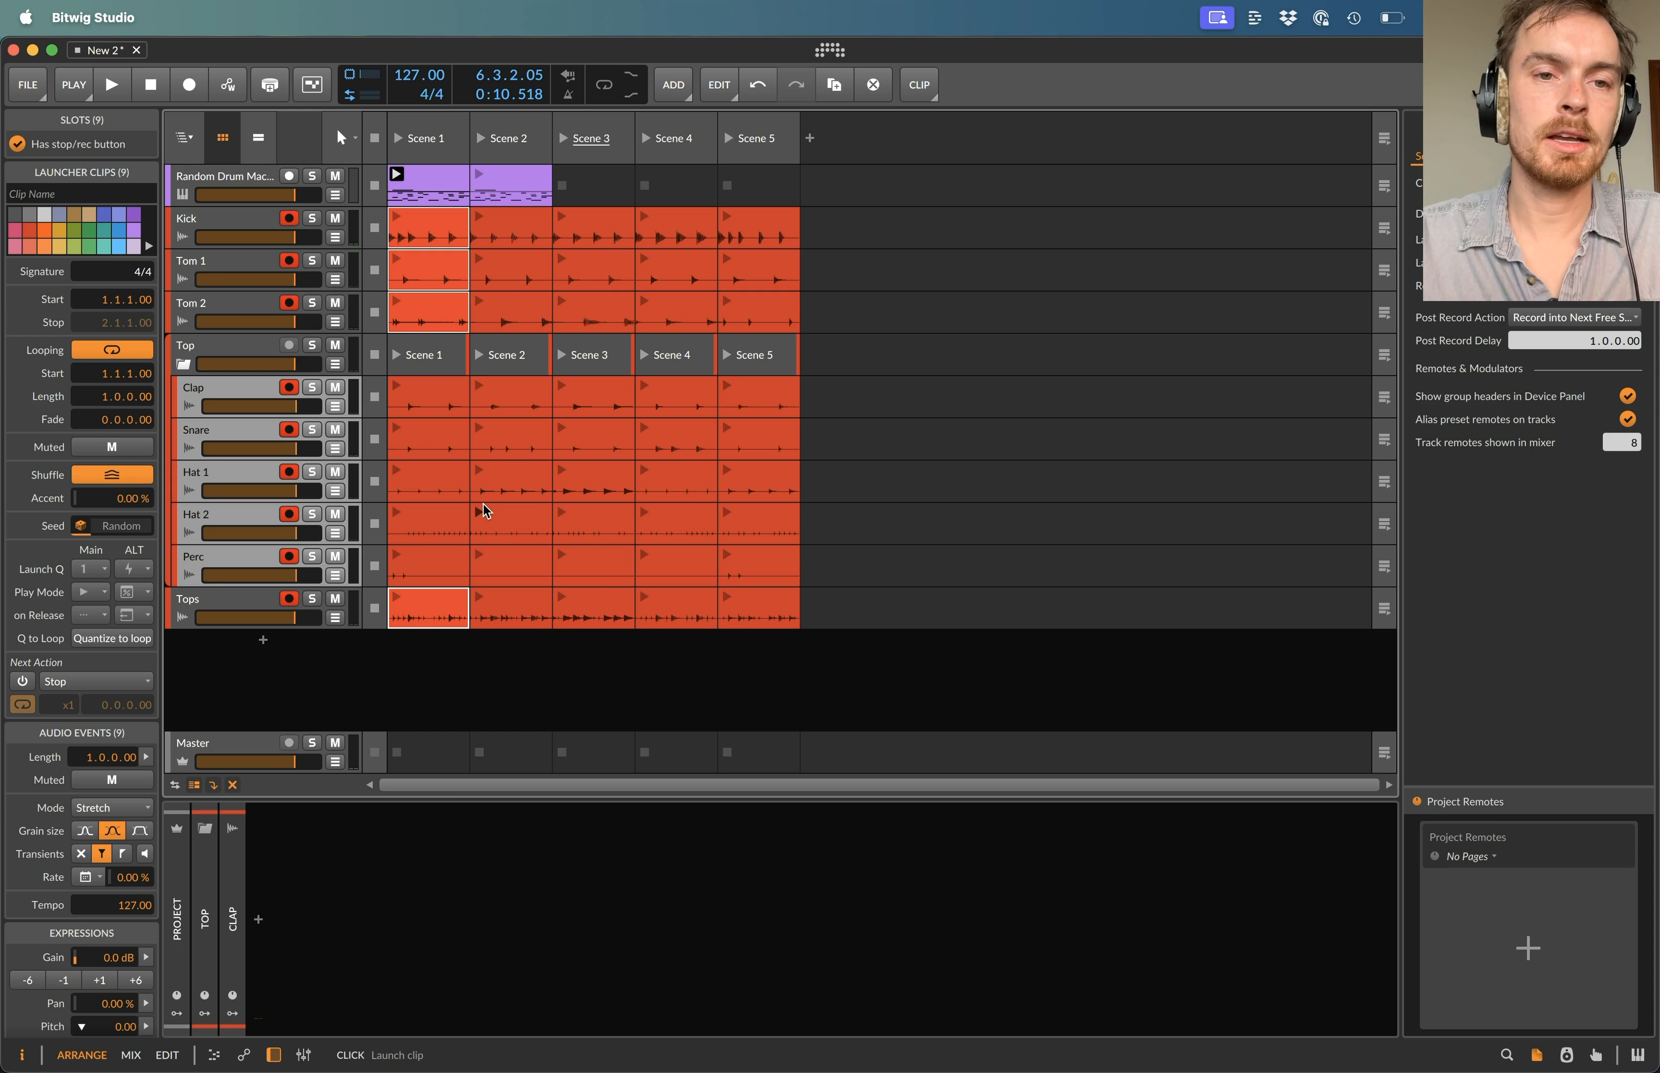
- Launch Scene 4 and play the recorded clips with the Tops track muted
{"action": "left_click", "coordinate": [517, 232]}
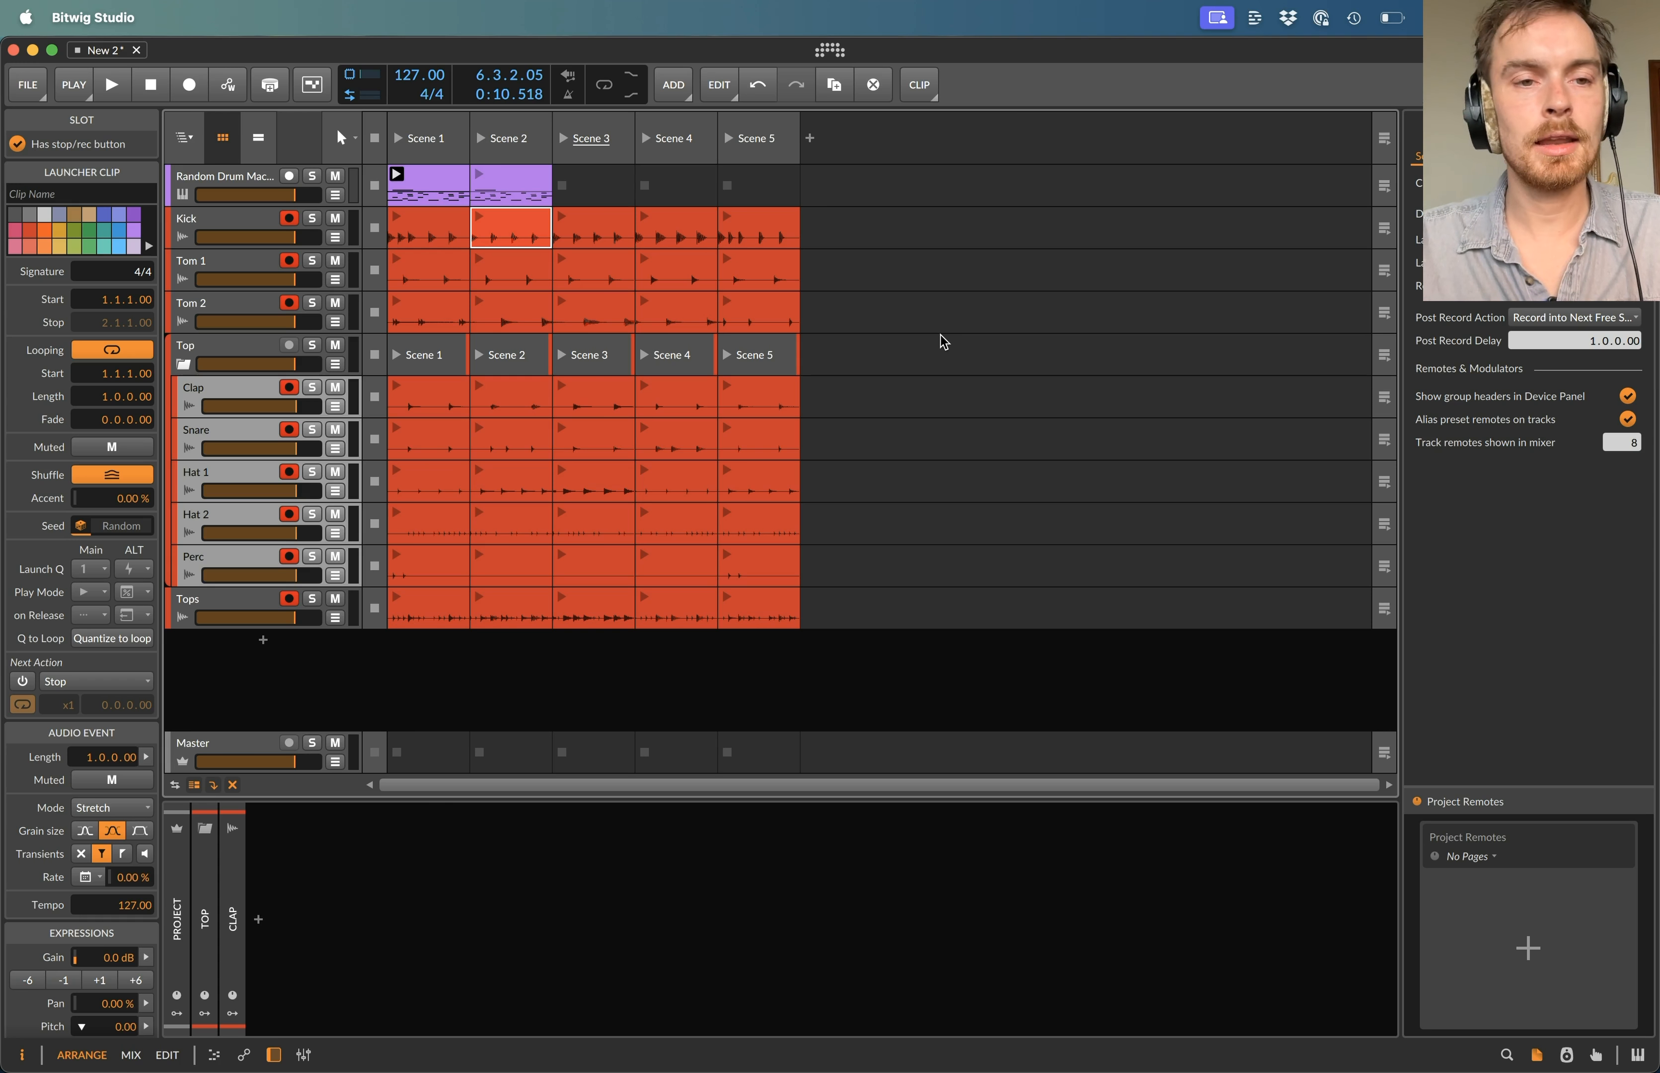
{"action": "left_click", "coordinate": [644, 143]}
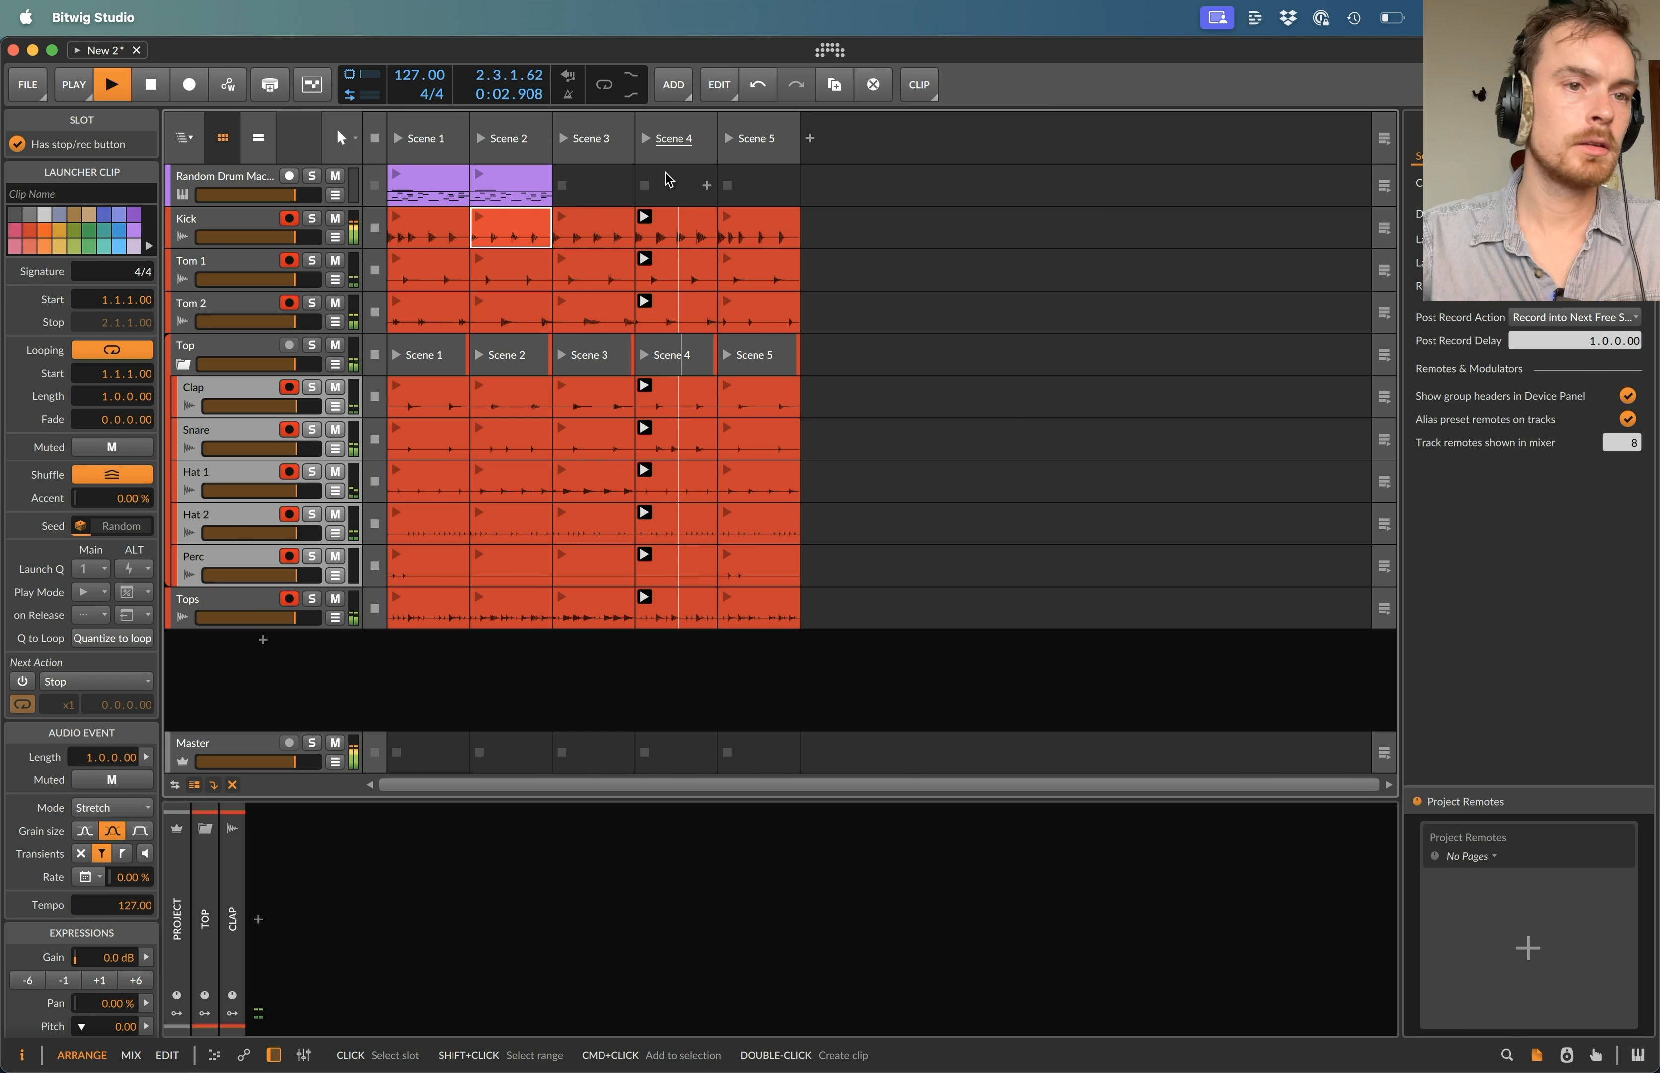
{"action": "key", "text": "space"}
{"action": "left_click", "coordinate": [336, 599]}
{"action": "key", "text": "space"}
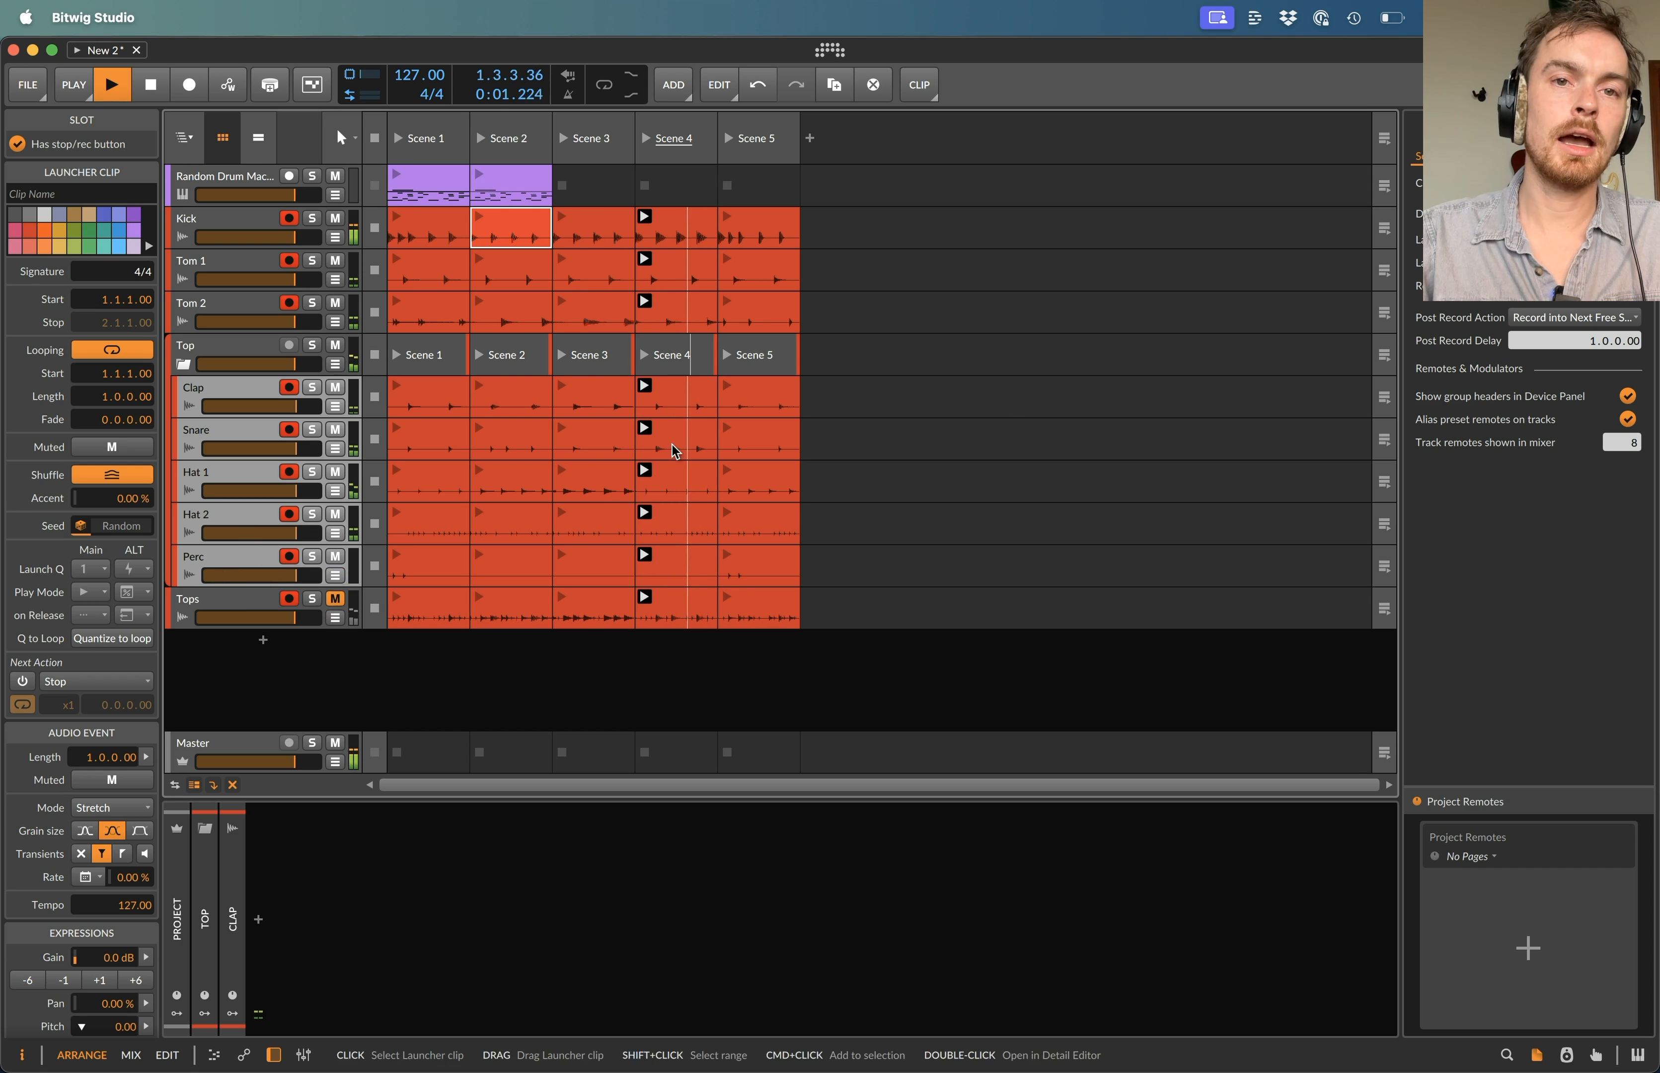
- Solo the Tops track and audition its Scene 3, Scene 2 and Scene 1 clips
{"action": "left_click", "coordinate": [312, 598]}
{"action": "key", "text": "space"}
{"action": "key", "text": "space"}
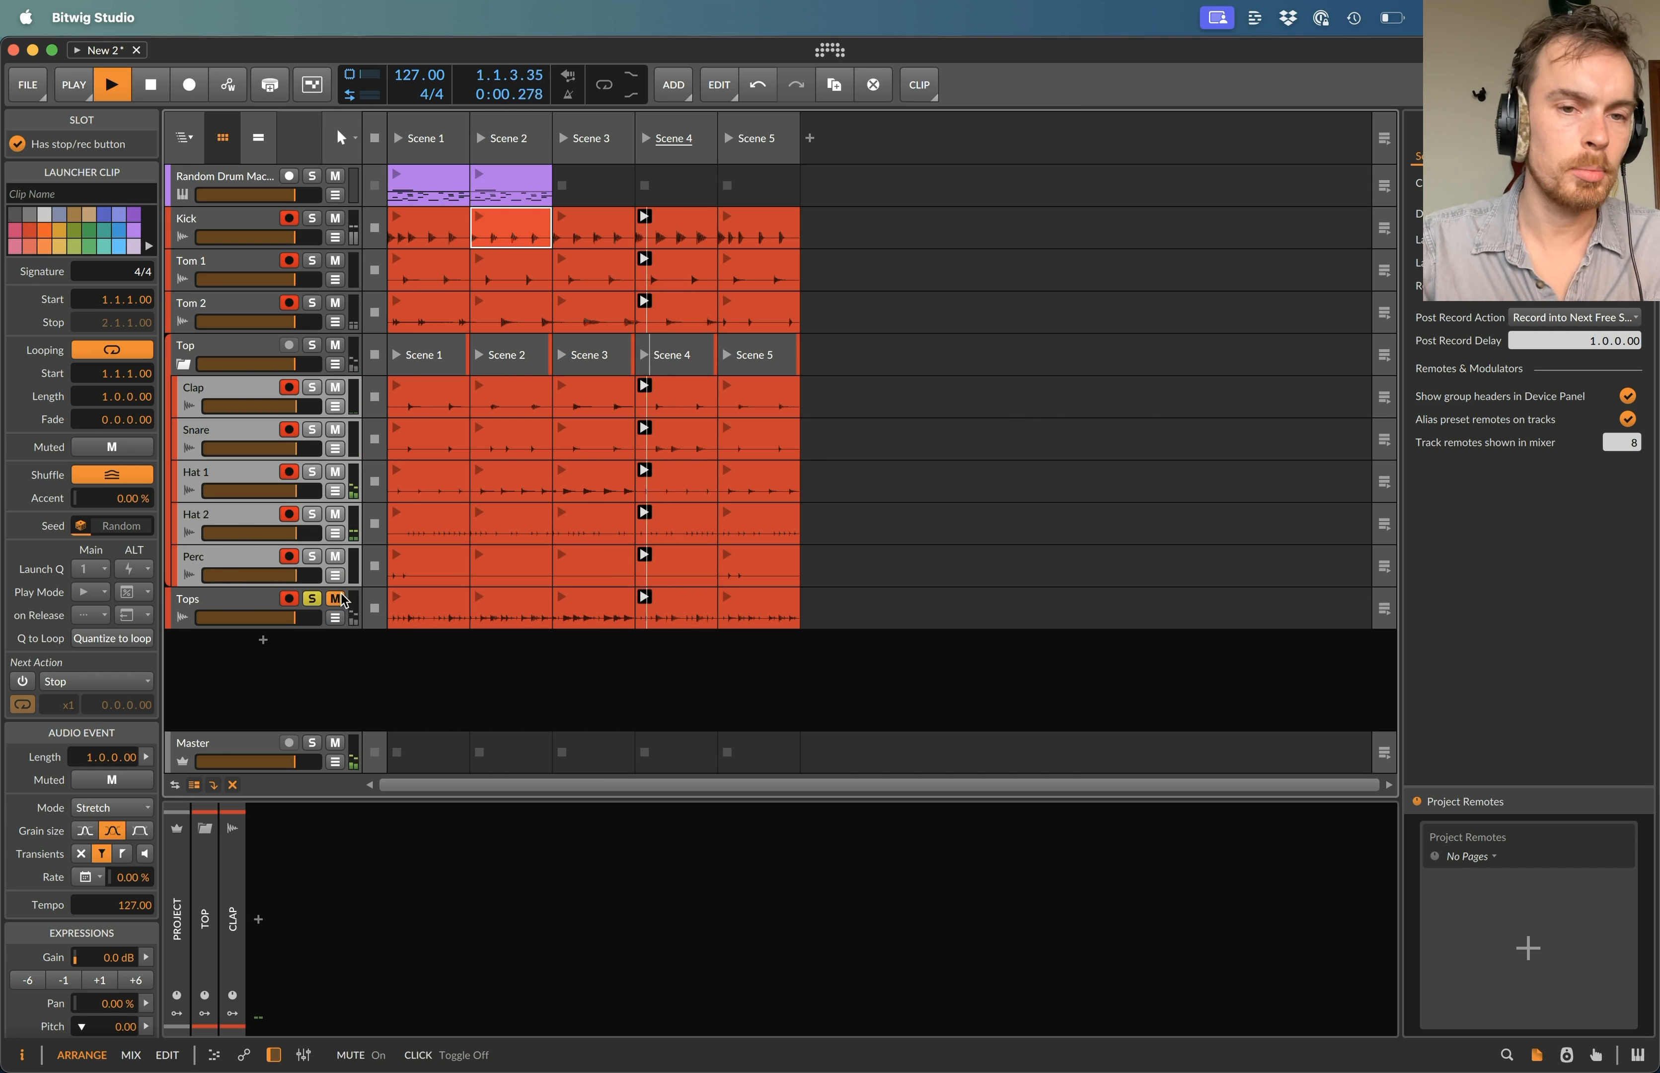
{"action": "left_click", "coordinate": [566, 604]}
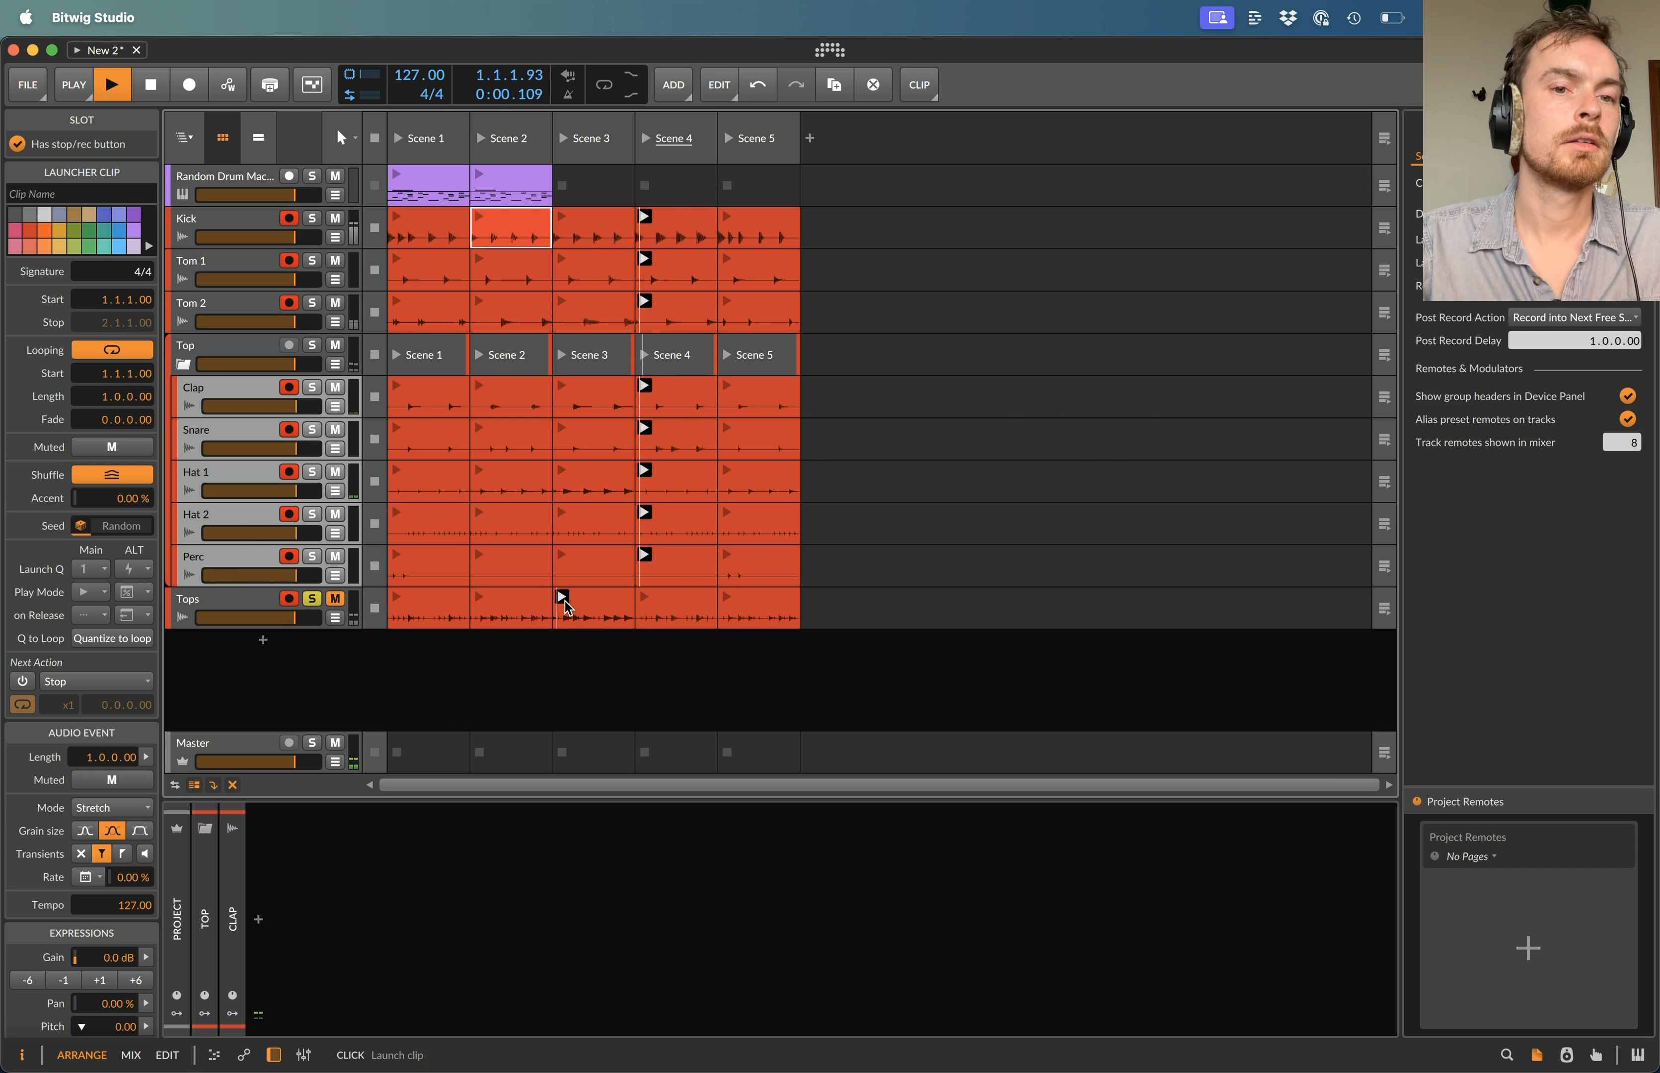
{"action": "left_click", "coordinate": [479, 601]}
{"action": "left_click", "coordinate": [399, 602]}
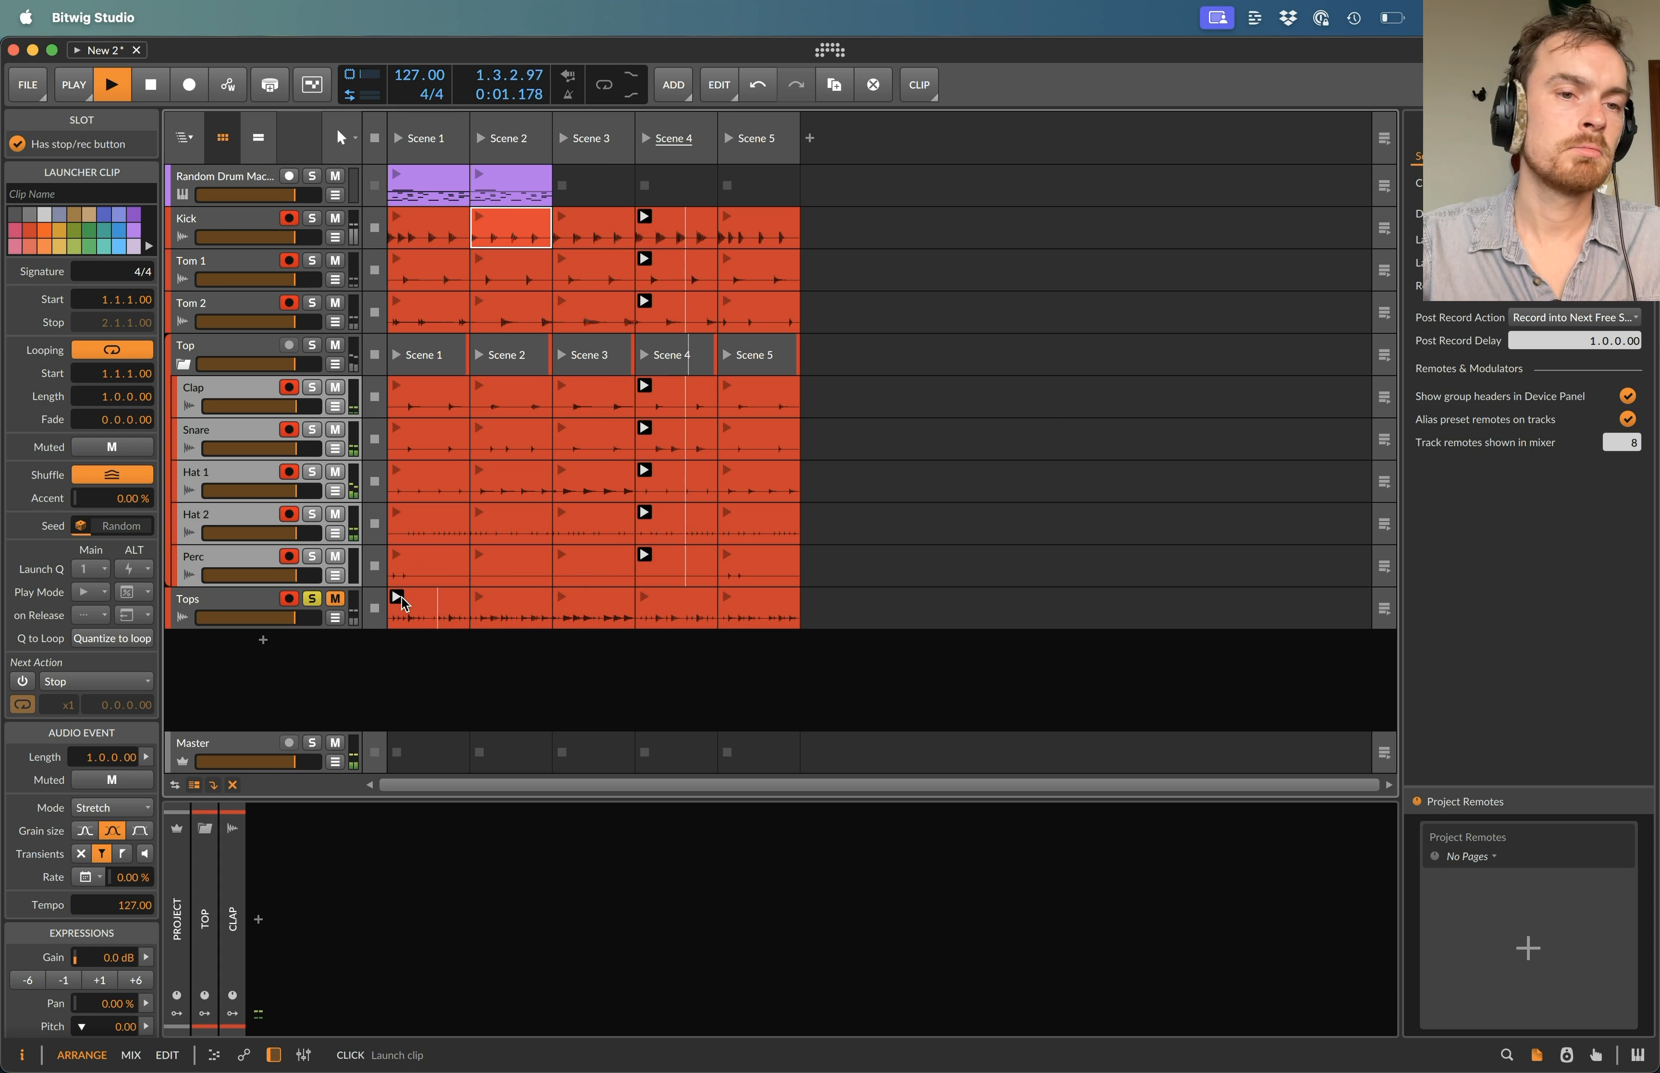
- Stop playback and clear the solo and mute on the Tops track
{"action": "key", "text": "space"}
{"action": "left_click", "coordinate": [313, 600]}
{"action": "left_click", "coordinate": [335, 599]}
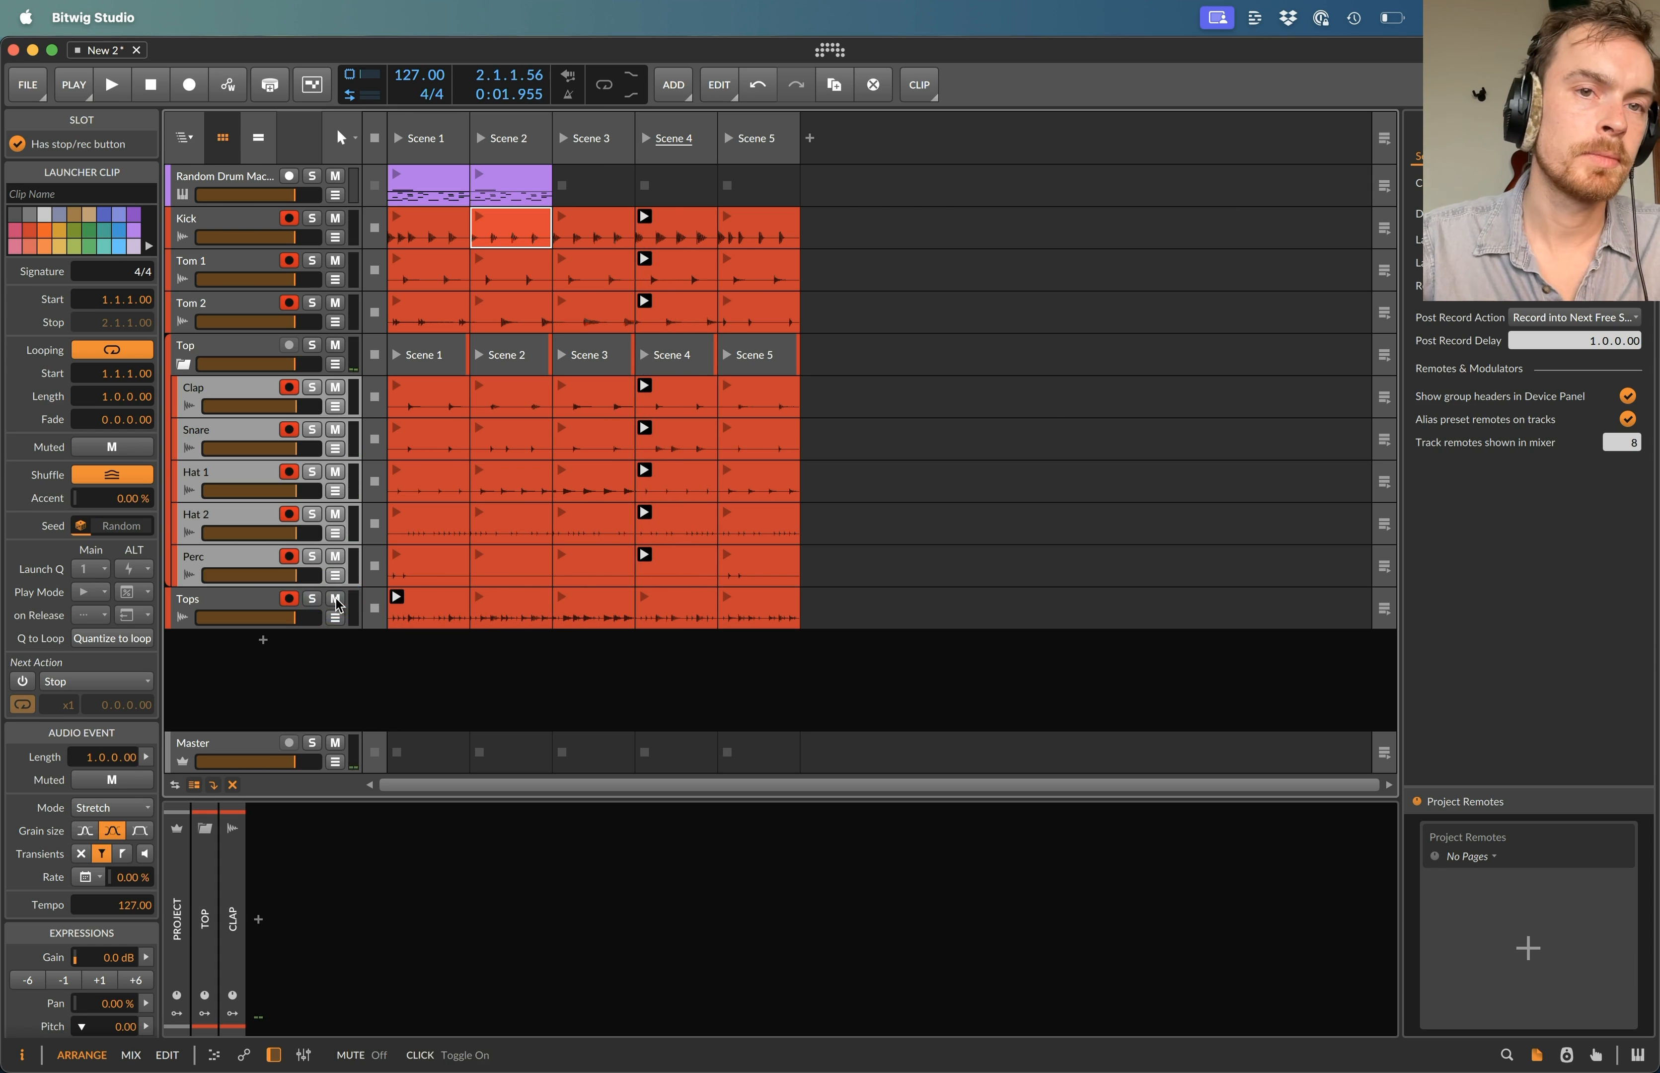